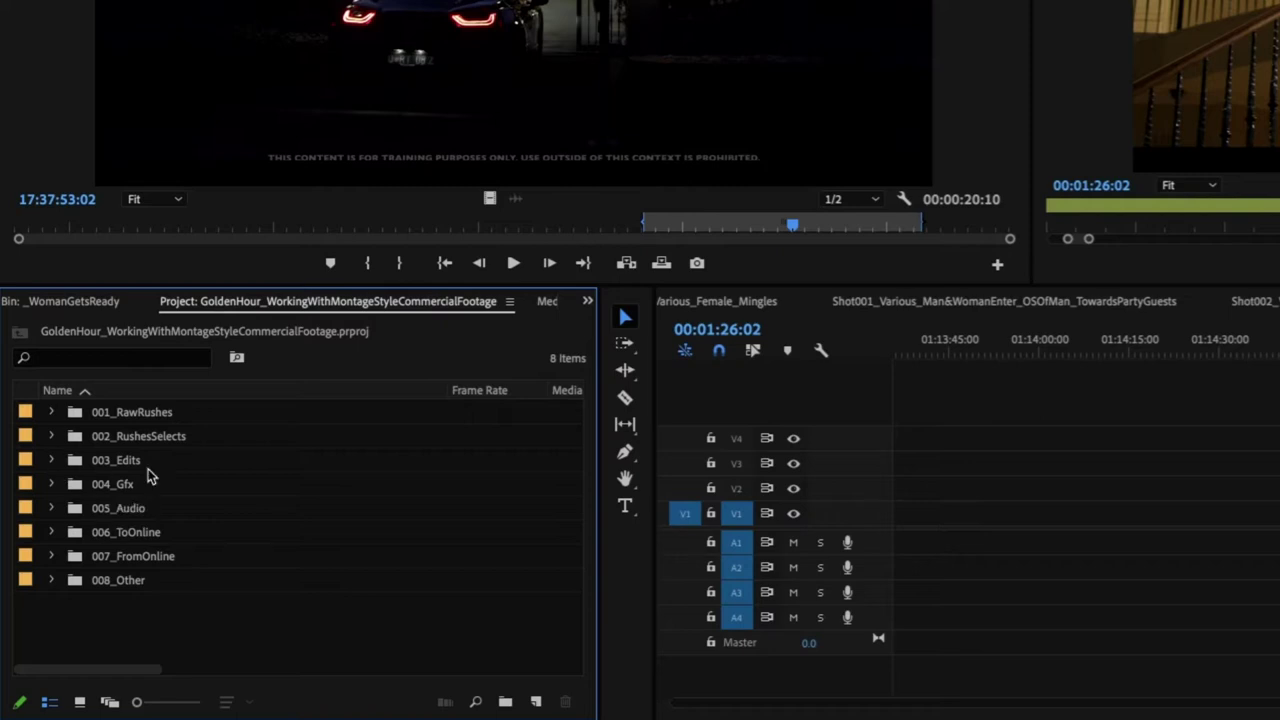
- Expand 003_Edits and its 001_ForOffline bin, and open Online_Sequence in the timeline
left_click(52, 461)
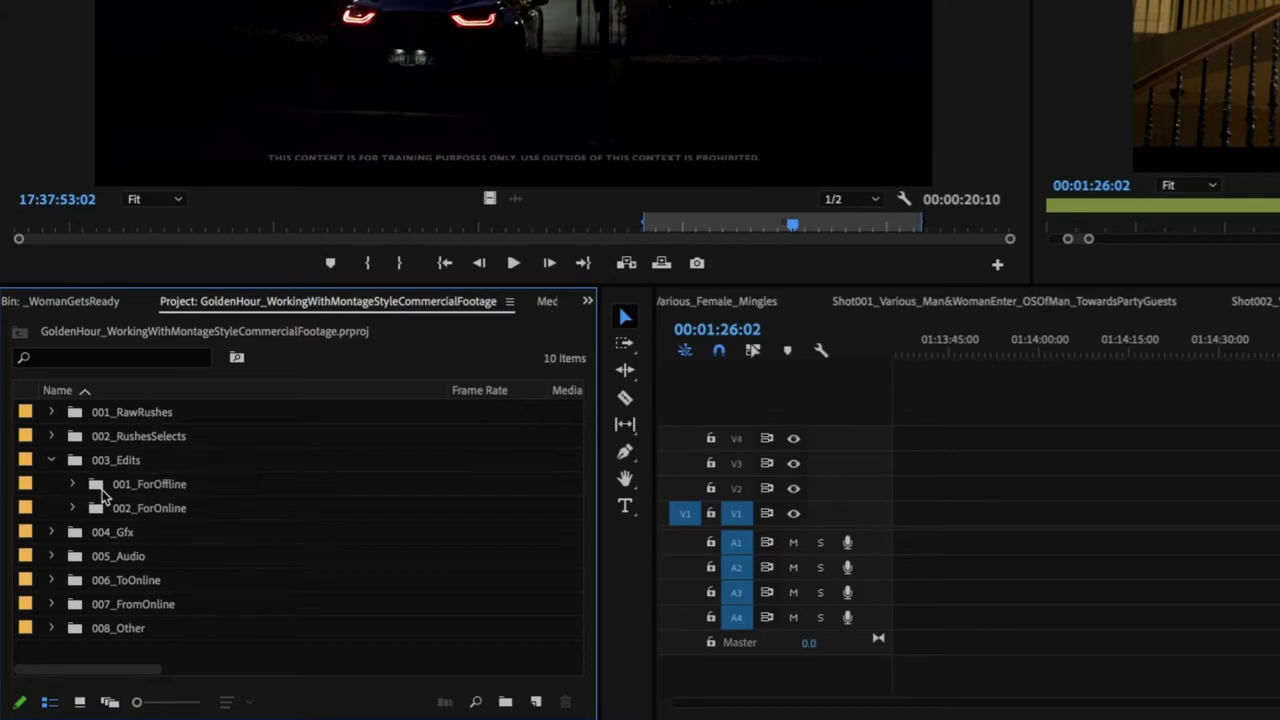
left_click(120, 468)
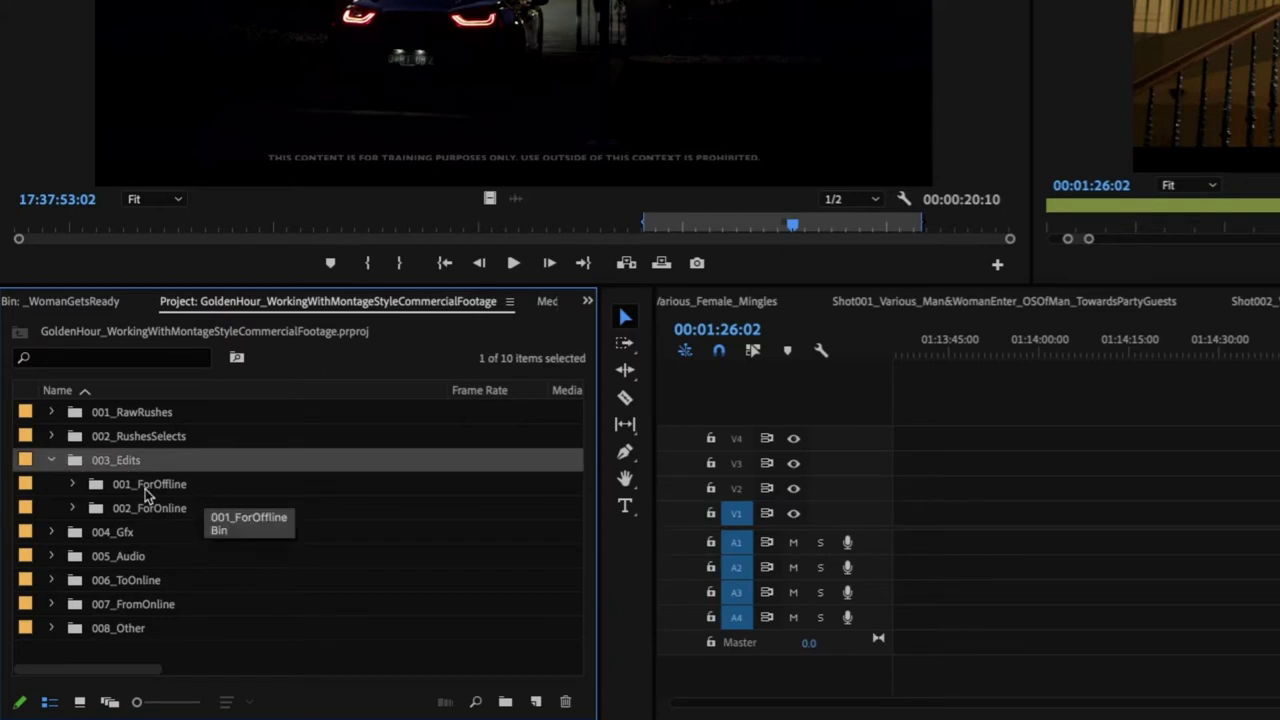
left_click(112, 484)
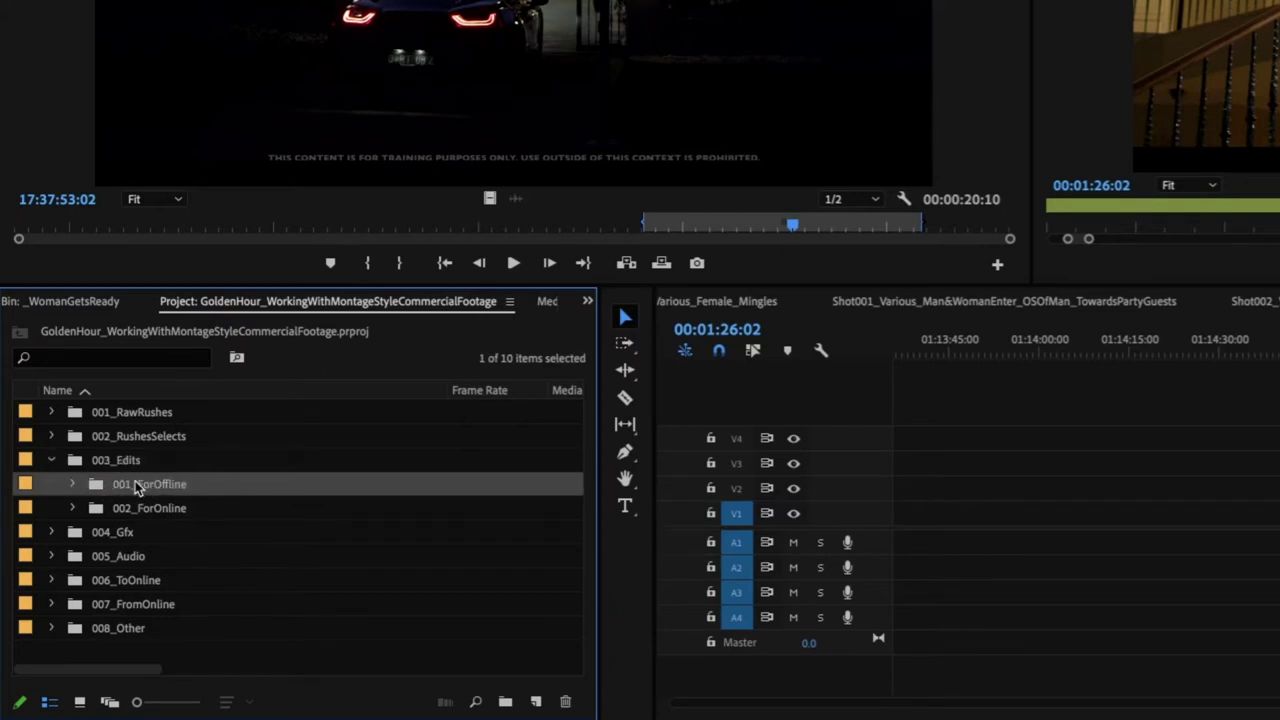
left_click(73, 484)
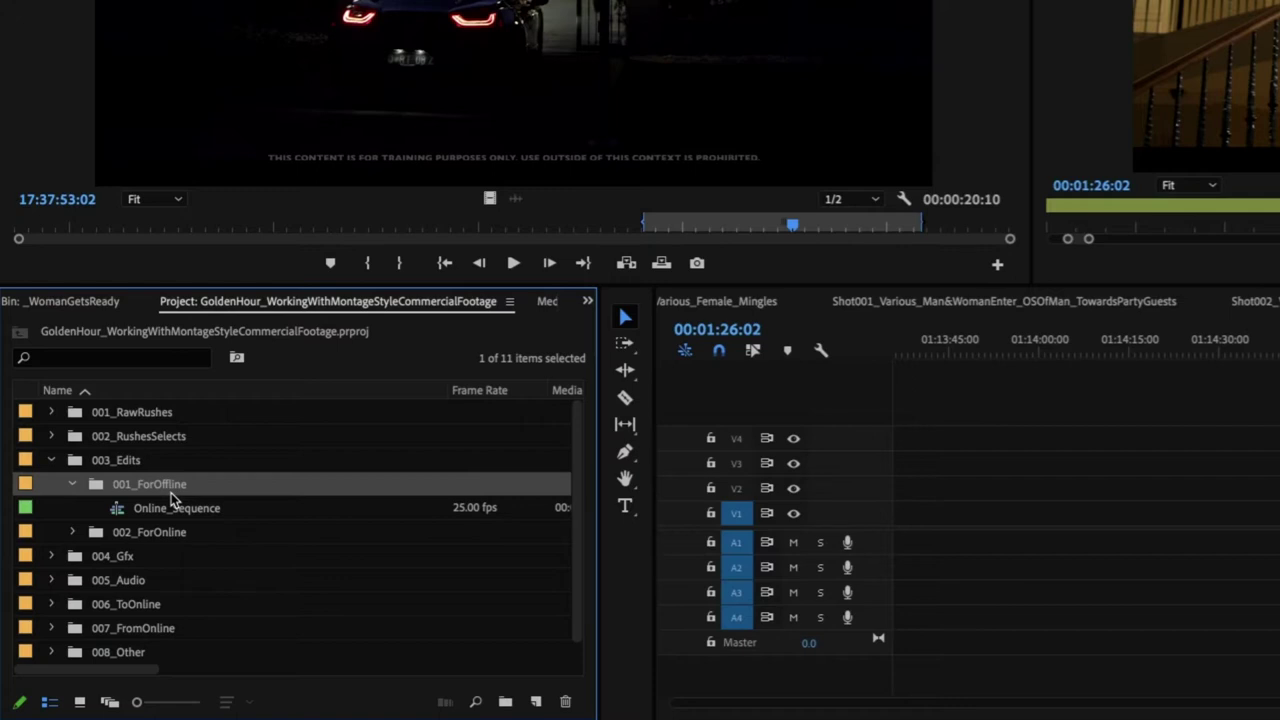
left_click(171, 530)
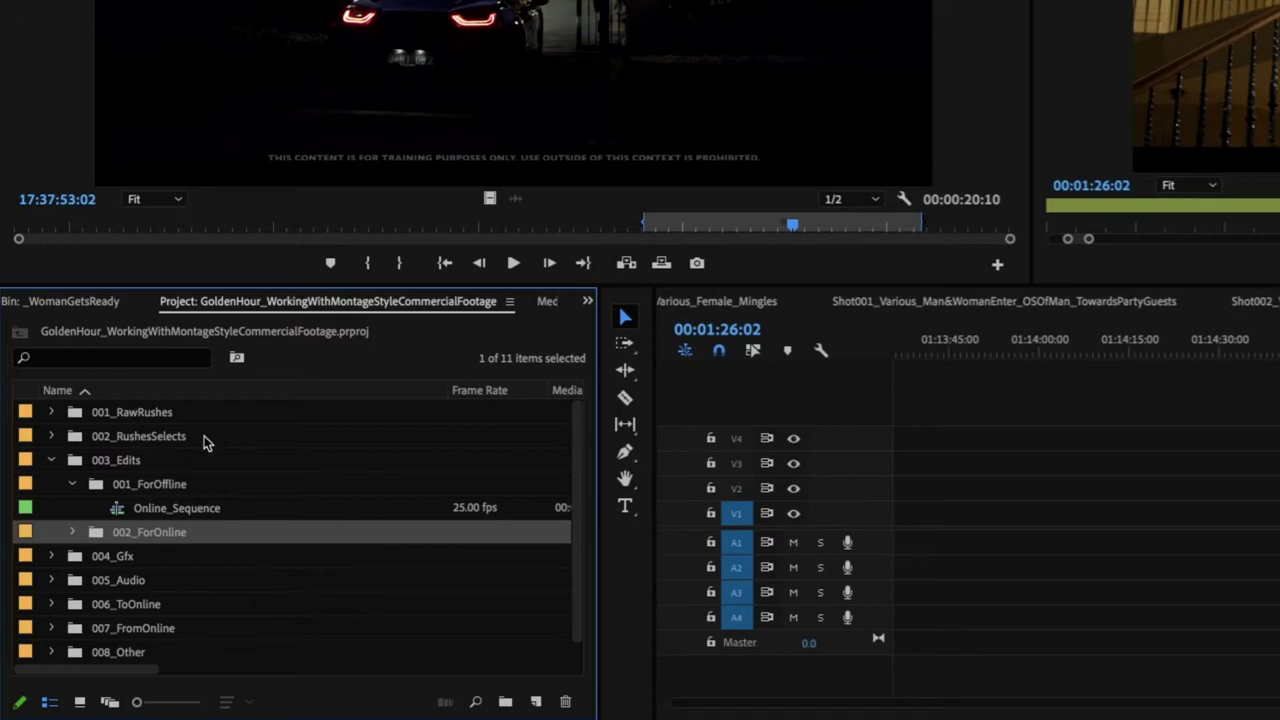
double_click(186, 508)
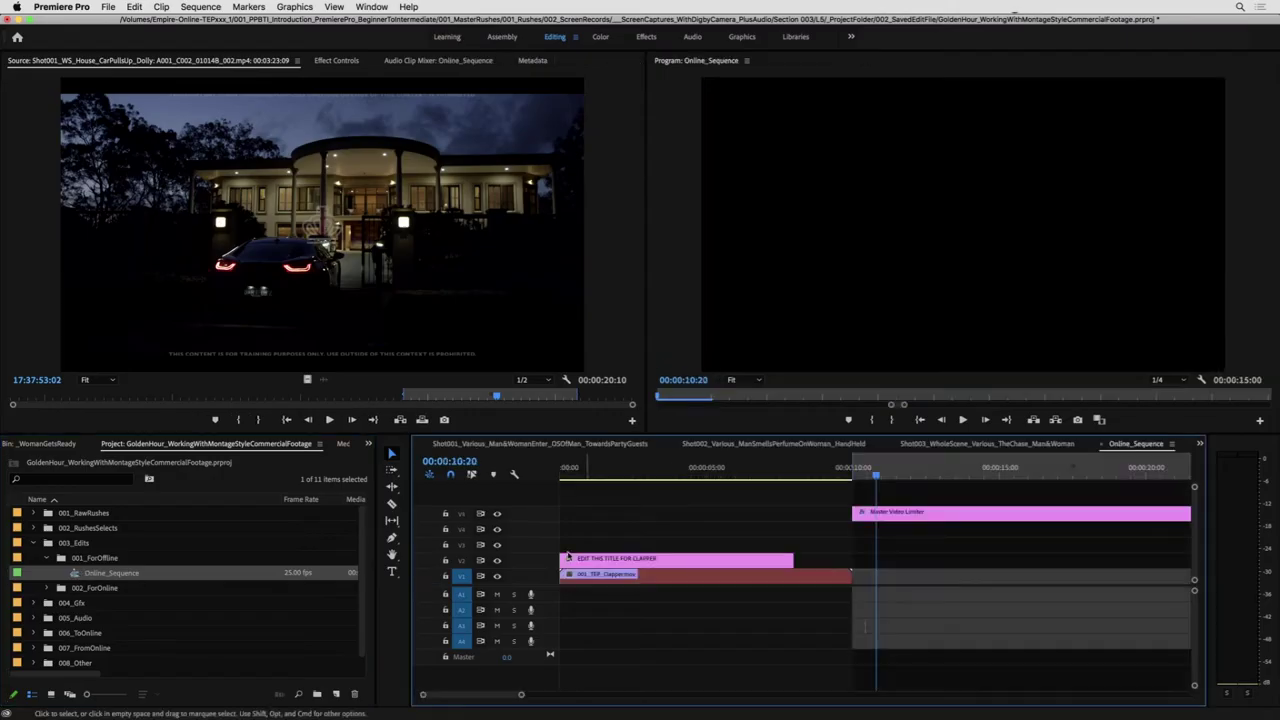
- Delete the clapper, its title and the Master Video Limiter clip from the sequence, then select the remaining short clip on V1
key("minus")
key("minus")
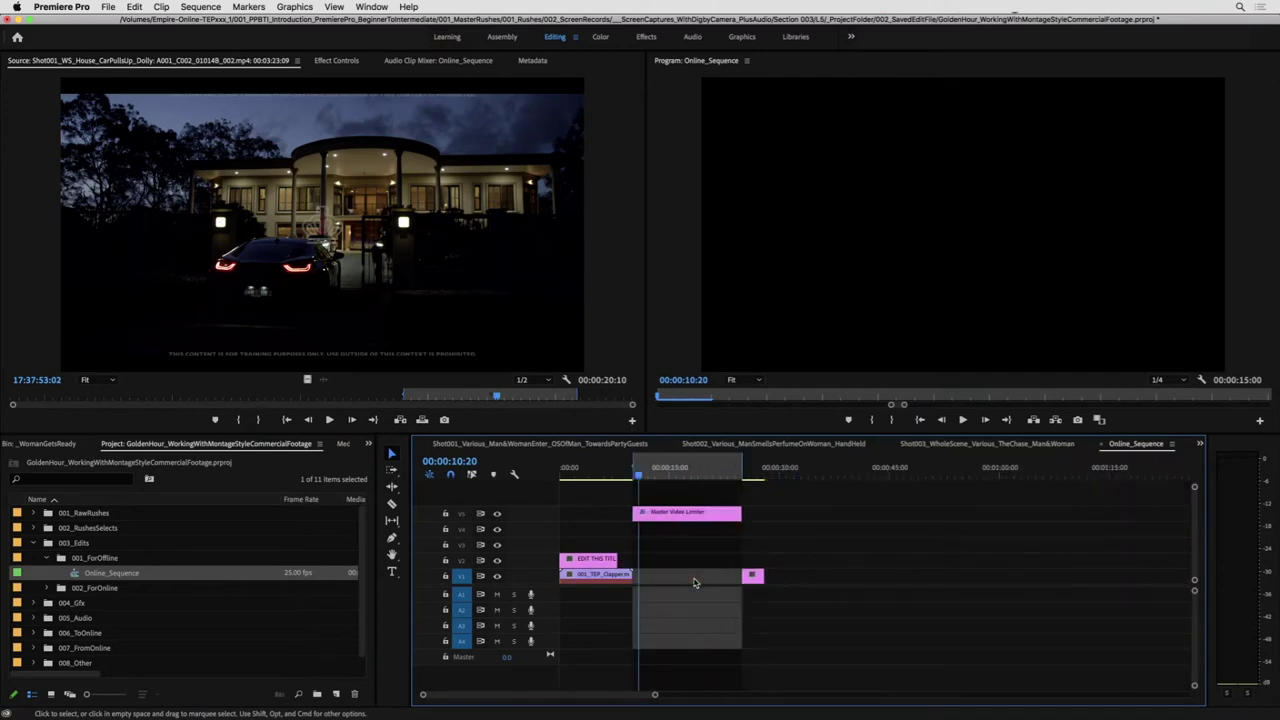
left_click_drag(718, 494, 577, 635)
key("Delete")
left_click_drag(805, 538, 738, 593)
left_click_drag(787, 543, 762, 572)
- Rename Online_Sequence in the 001_ForOffline bin as Edit001_YSL
left_click(122, 573)
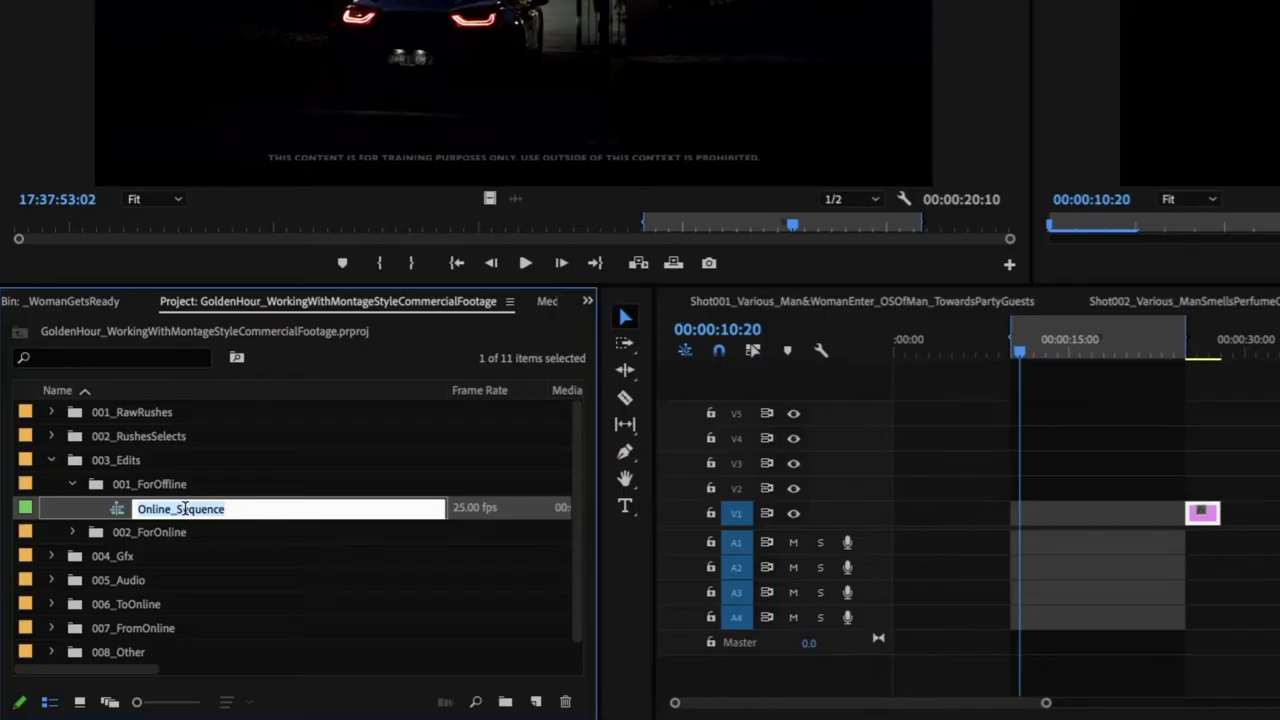
type("Ruf001_")
key("ctrl+a")
type("Edit001_")
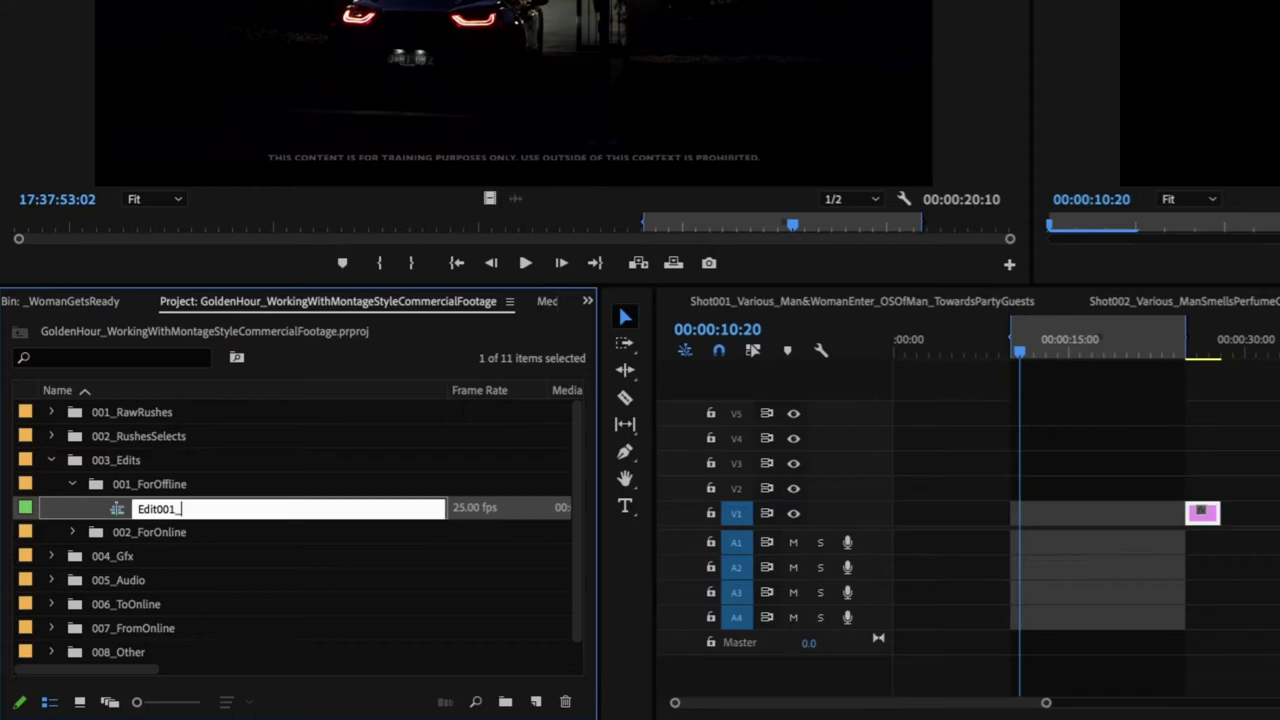
type("YSL")
key("Return")
- Close all other timeline panels so only the Edit001_YSL sequence stays open
left_click(1166, 444)
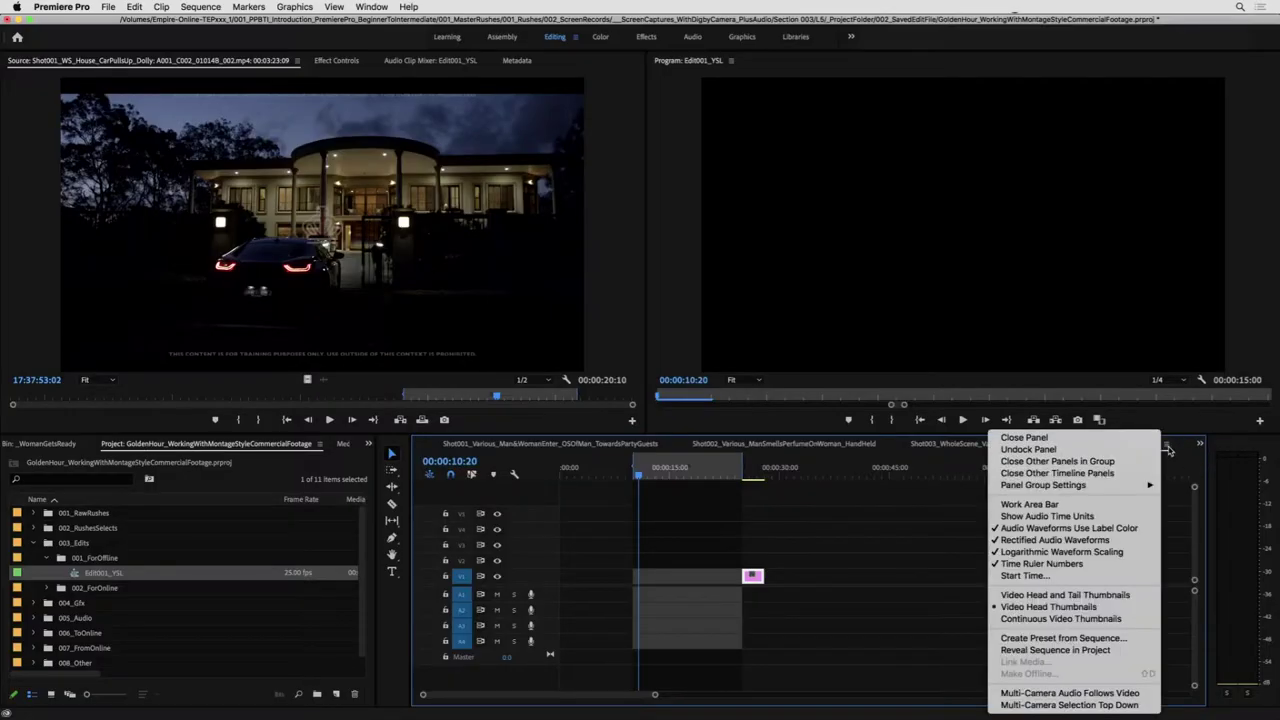
left_click(1141, 471)
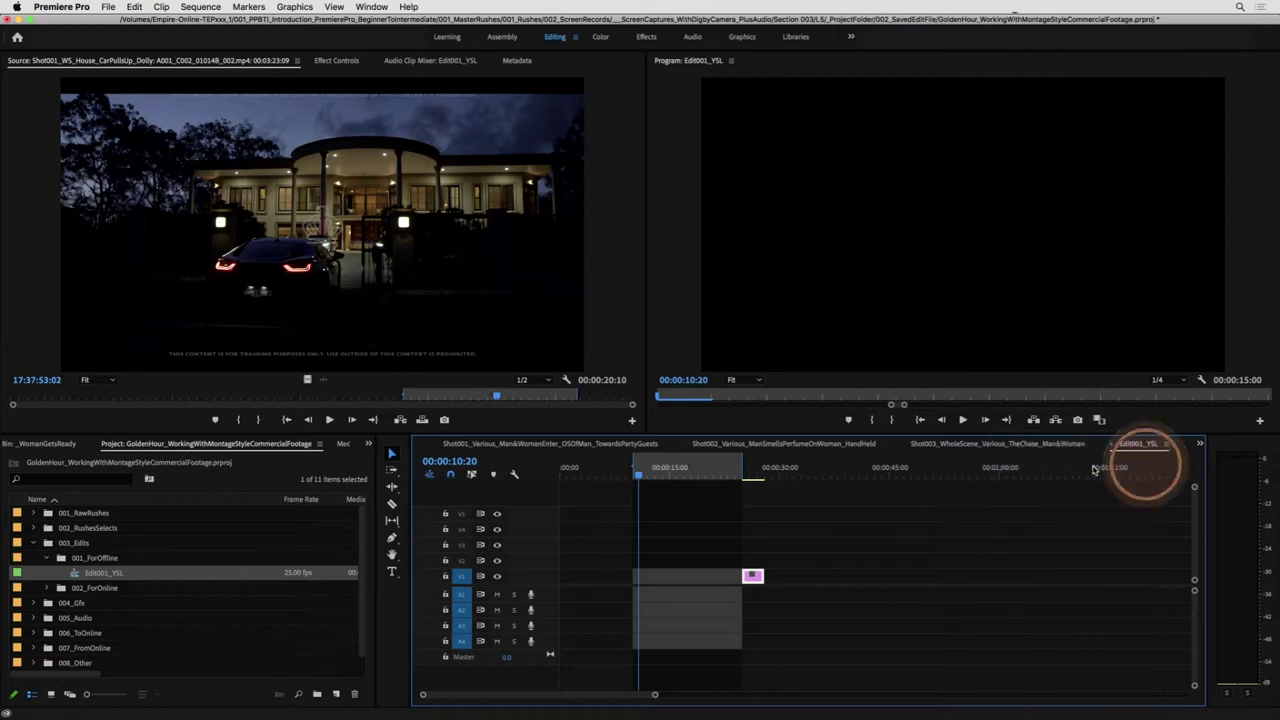
left_click(800, 514)
- Move the remaining V1 clip along the timeline so it ends at 00:01:30:00, and put the playhead at its end
left_click(757, 576)
key("minus")
key("minus")
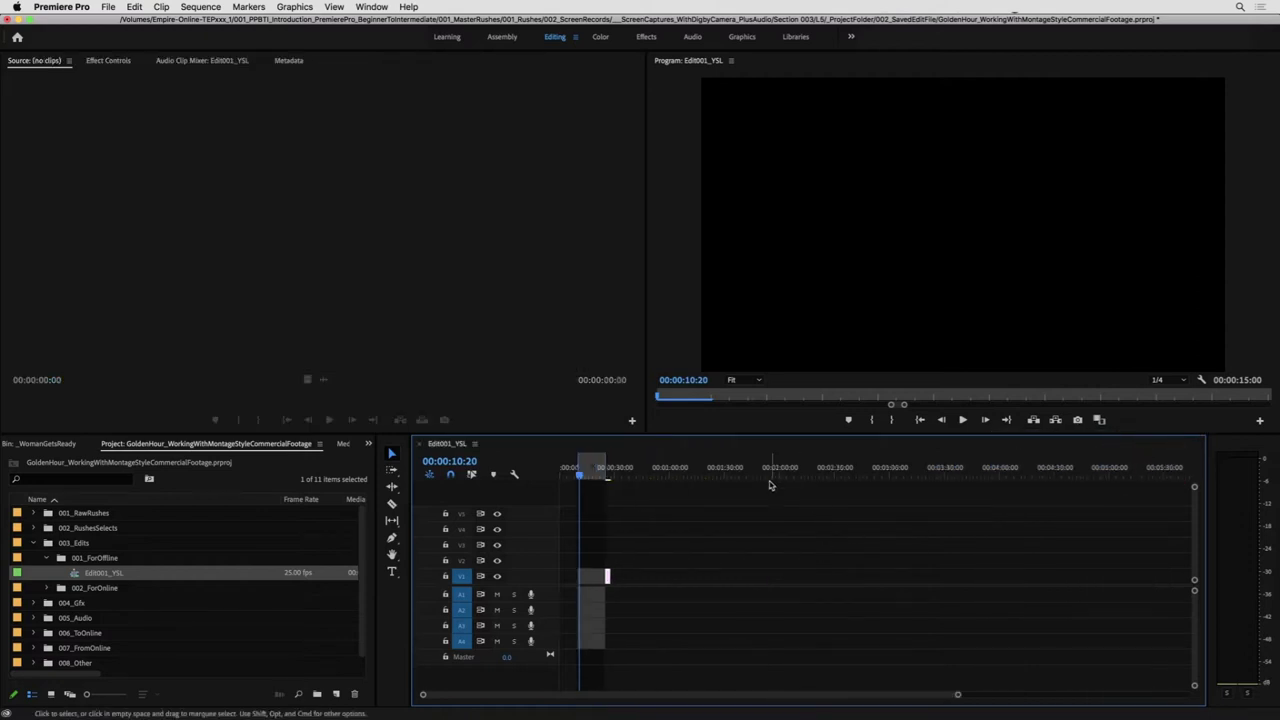
left_click(718, 474)
key("equal")
left_click_drag(657, 579, 918, 578)
key("equal")
key("equal")
left_click(940, 469)
left_click(922, 470)
key("minus")
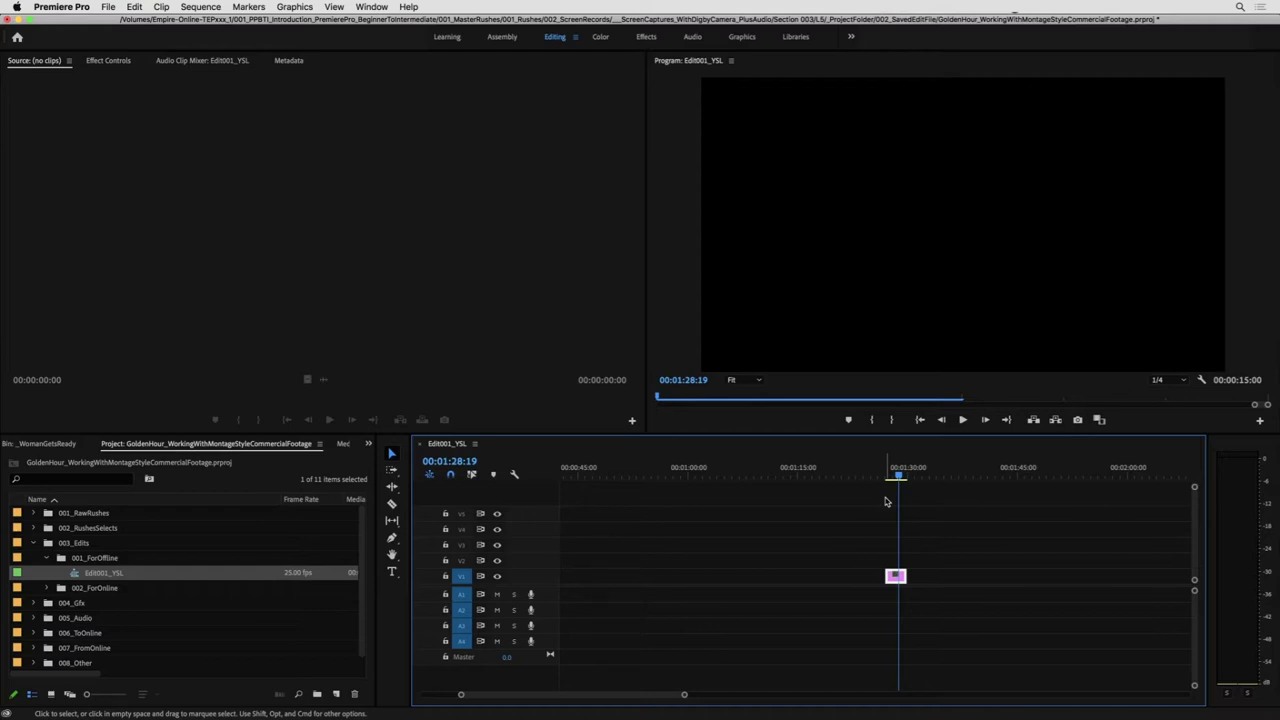
key("Down")
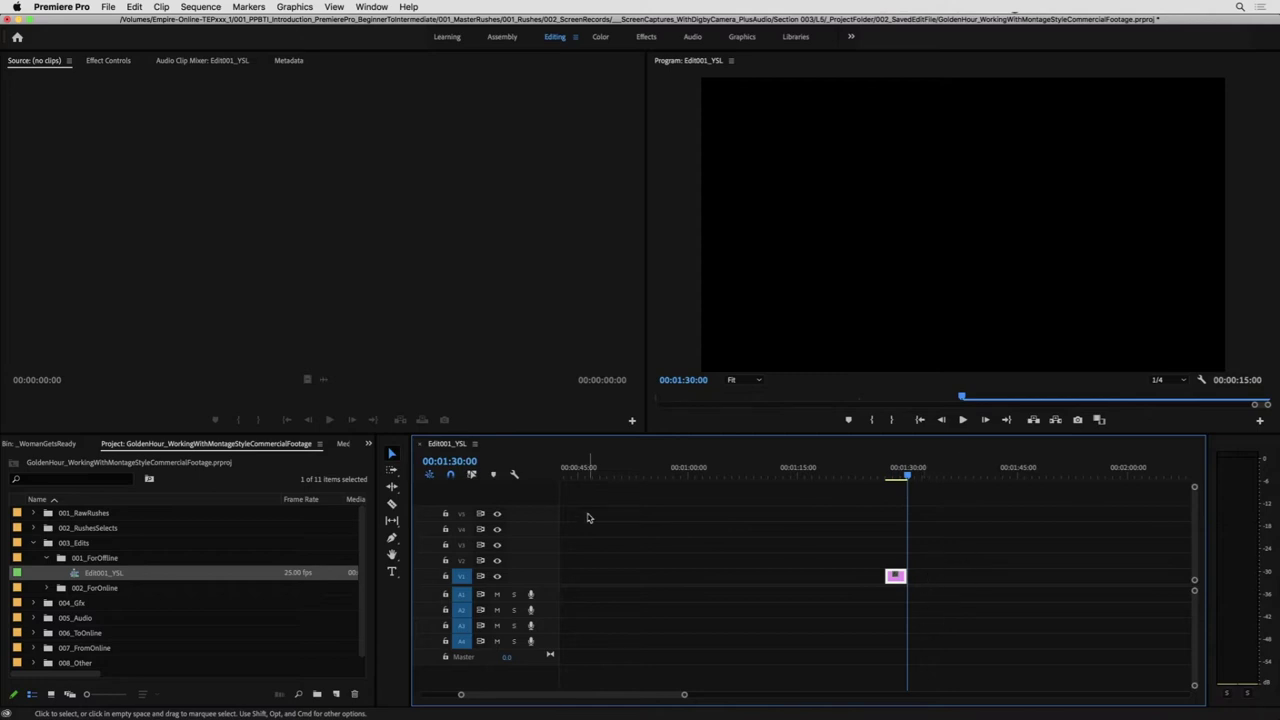
- Copy the V1 clip ending at 00:01:30:00 and paste the duplicate at 00:02:00:00
left_click_drag(984, 543, 871, 643)
key("minus")
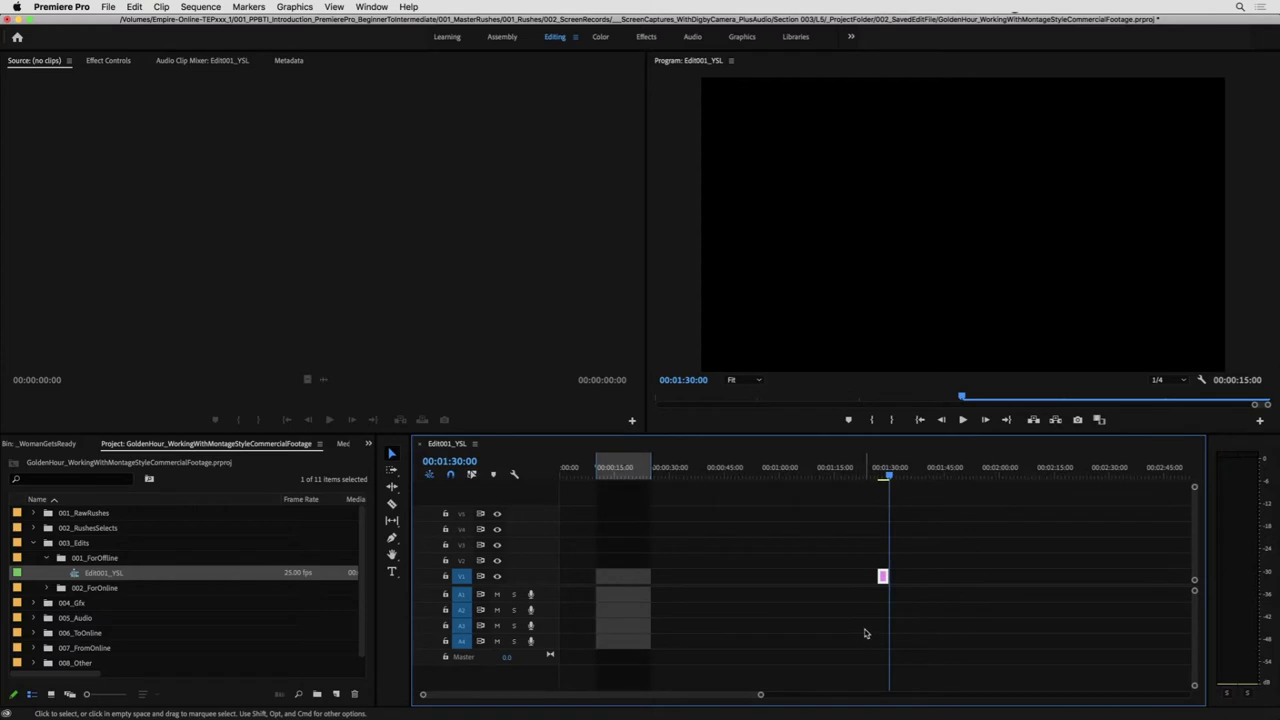
left_click(1000, 478)
key("Right")
key("Right")
key("Right")
key("Right")
key("Right")
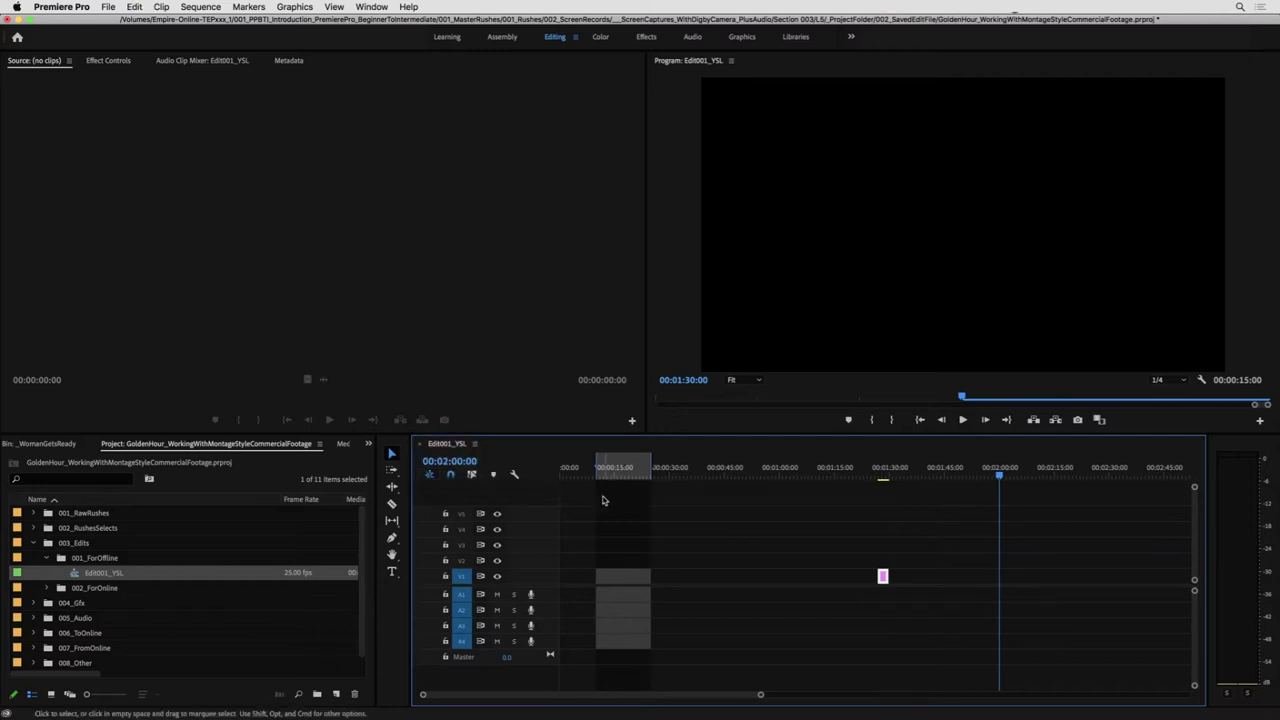
left_click_drag(926, 534, 874, 586)
key("super+c")
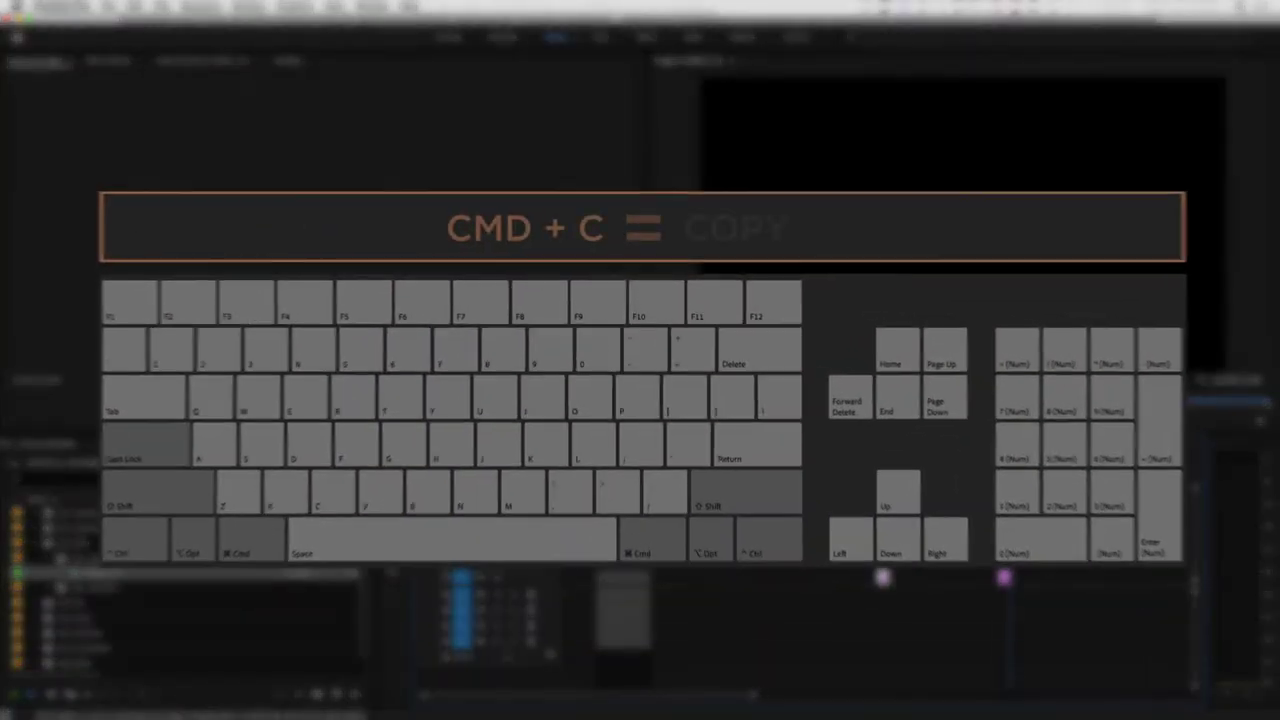
key("super+v")
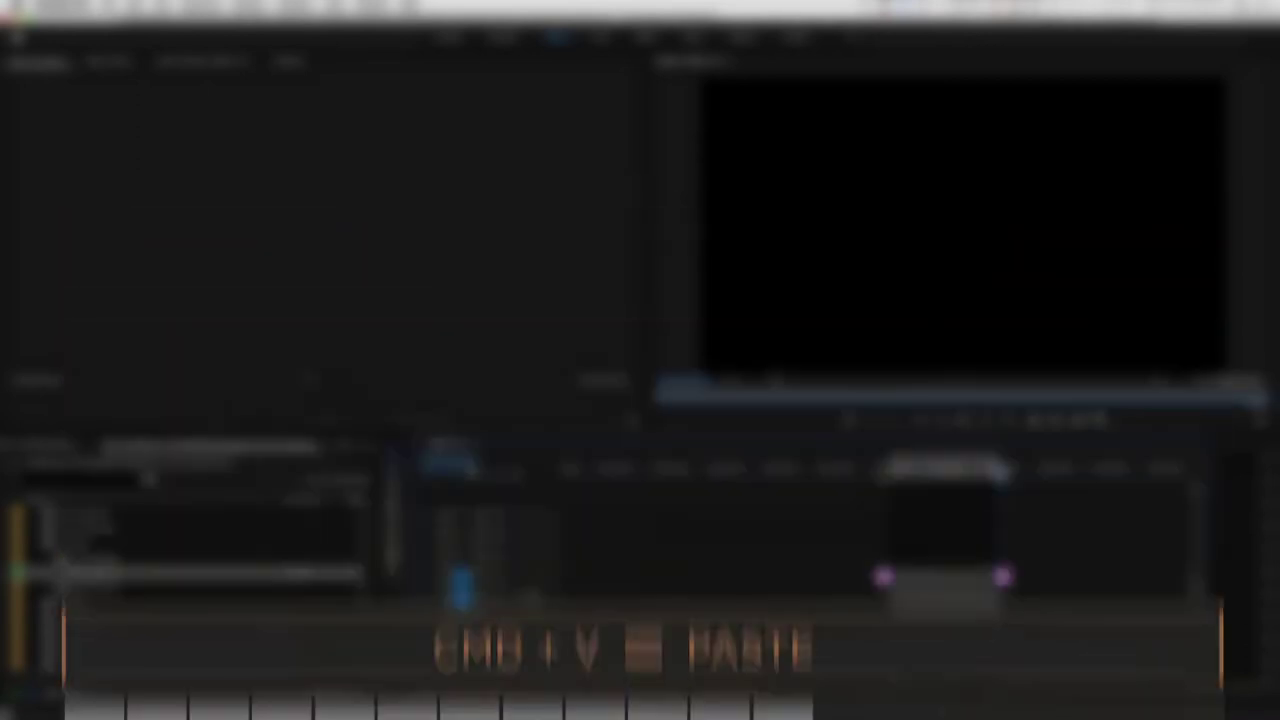
scroll(1048, 520, "down", 2)
left_click_drag(881, 547, 780, 623)
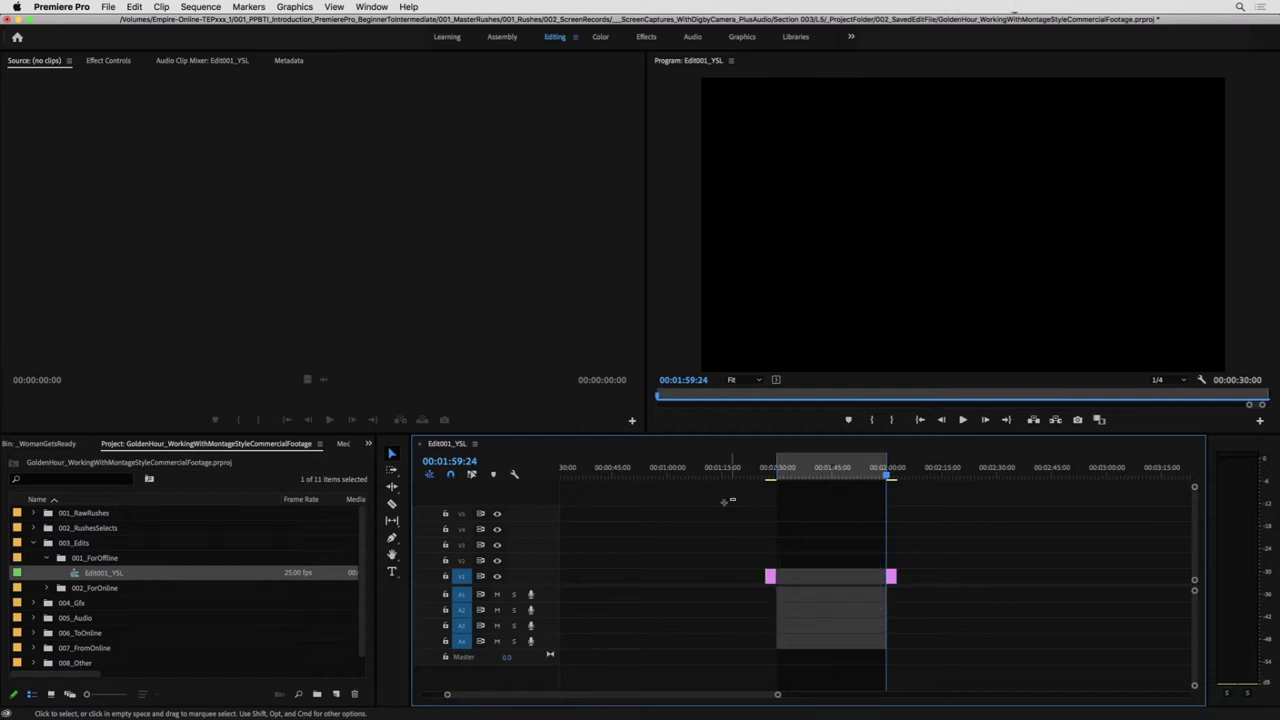
scroll(743, 560, "up", 1)
left_click_drag(1087, 467, 1107, 467)
left_click_drag(966, 486, 1138, 659)
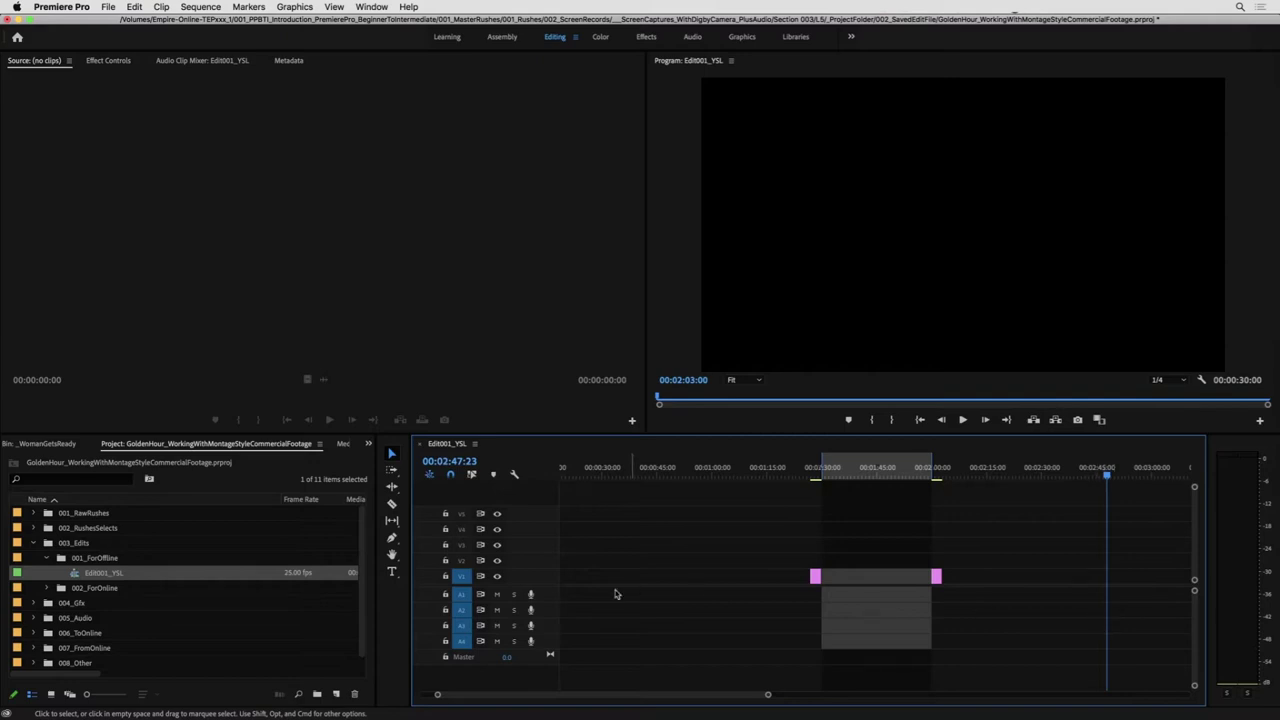
left_click(47, 558)
left_click(48, 559)
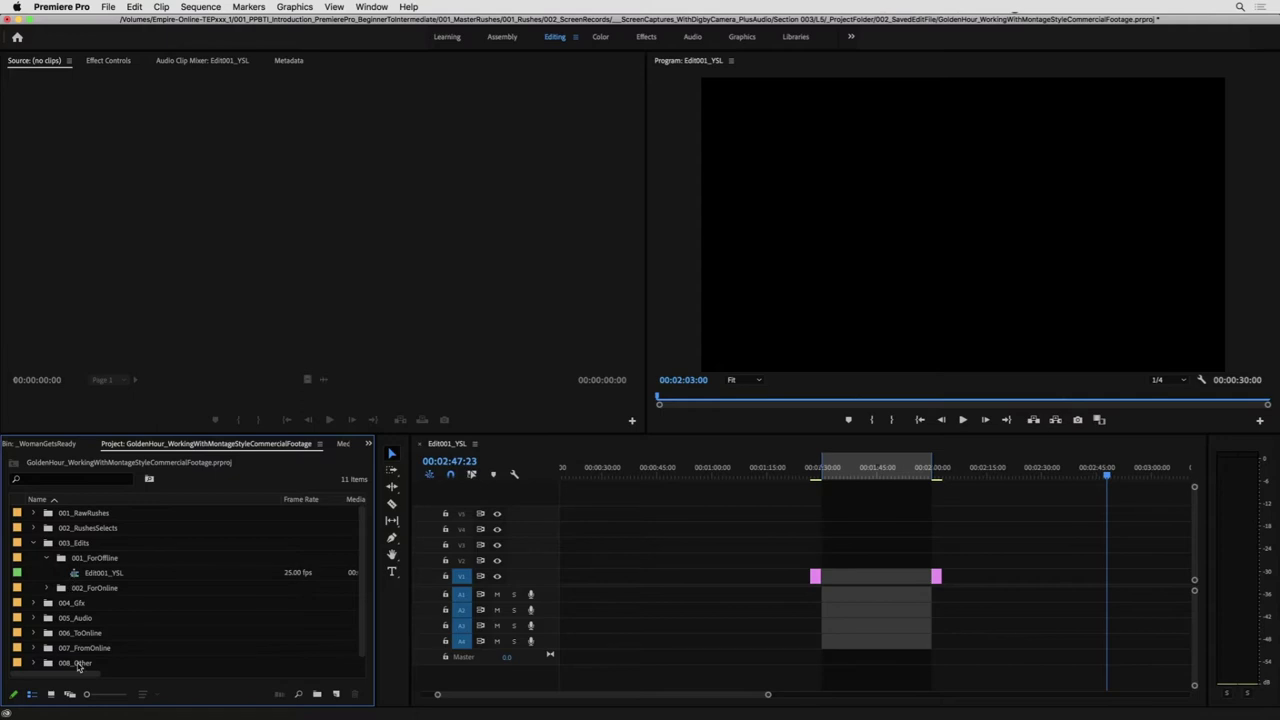
- Import all five MP3 files from the 001_MusicTracks folder in Finder into the 005_Audio bin
left_click(60, 617)
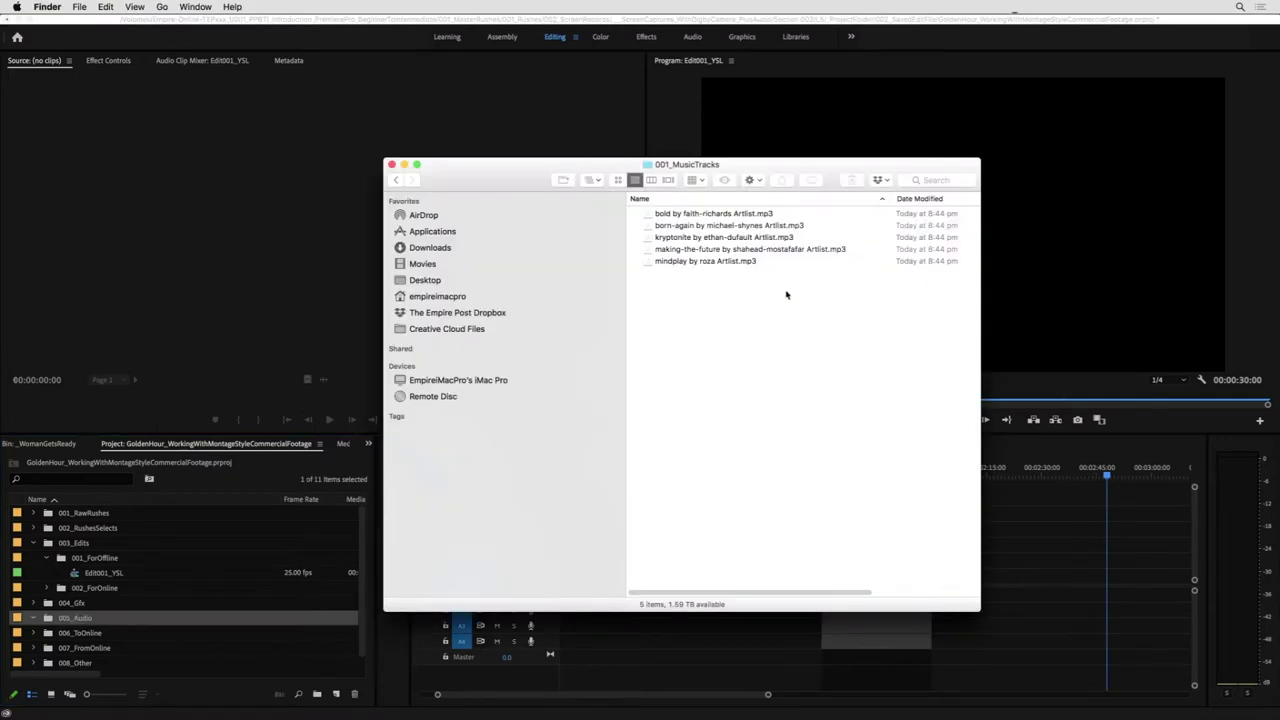
key("super+a")
left_click_drag(697, 243, 82, 619)
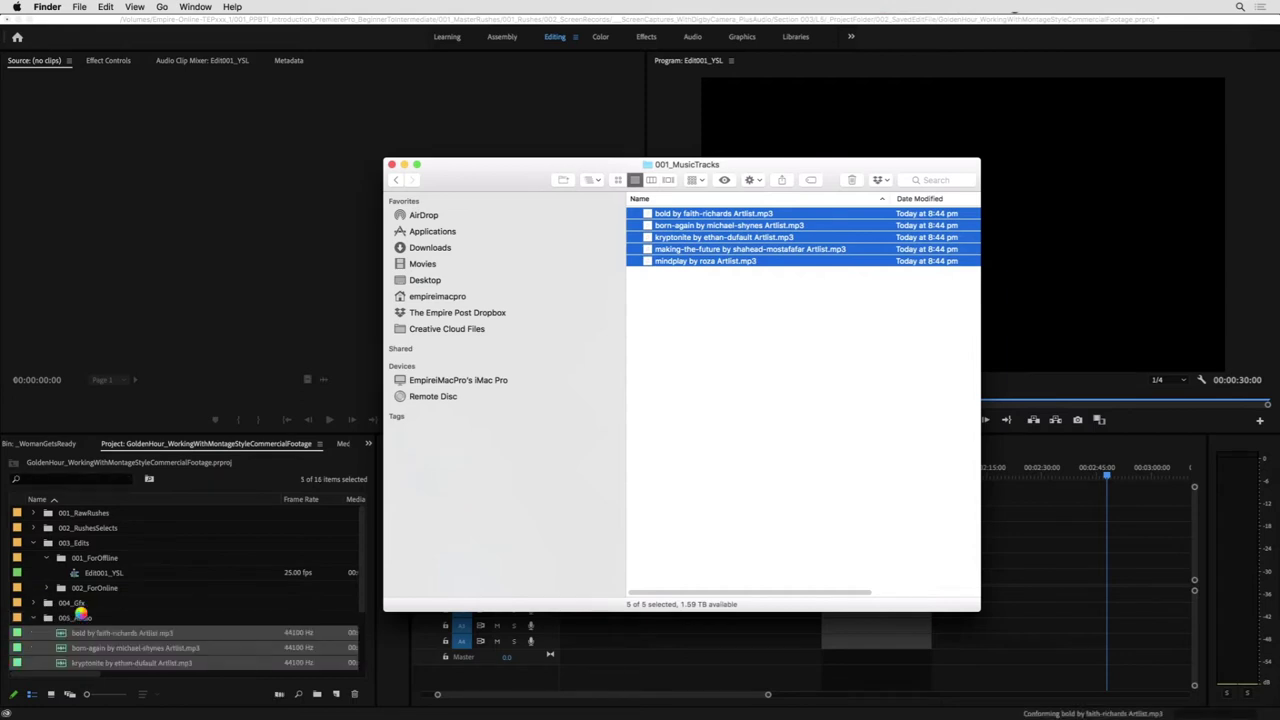
scroll(101, 606, "down", 1)
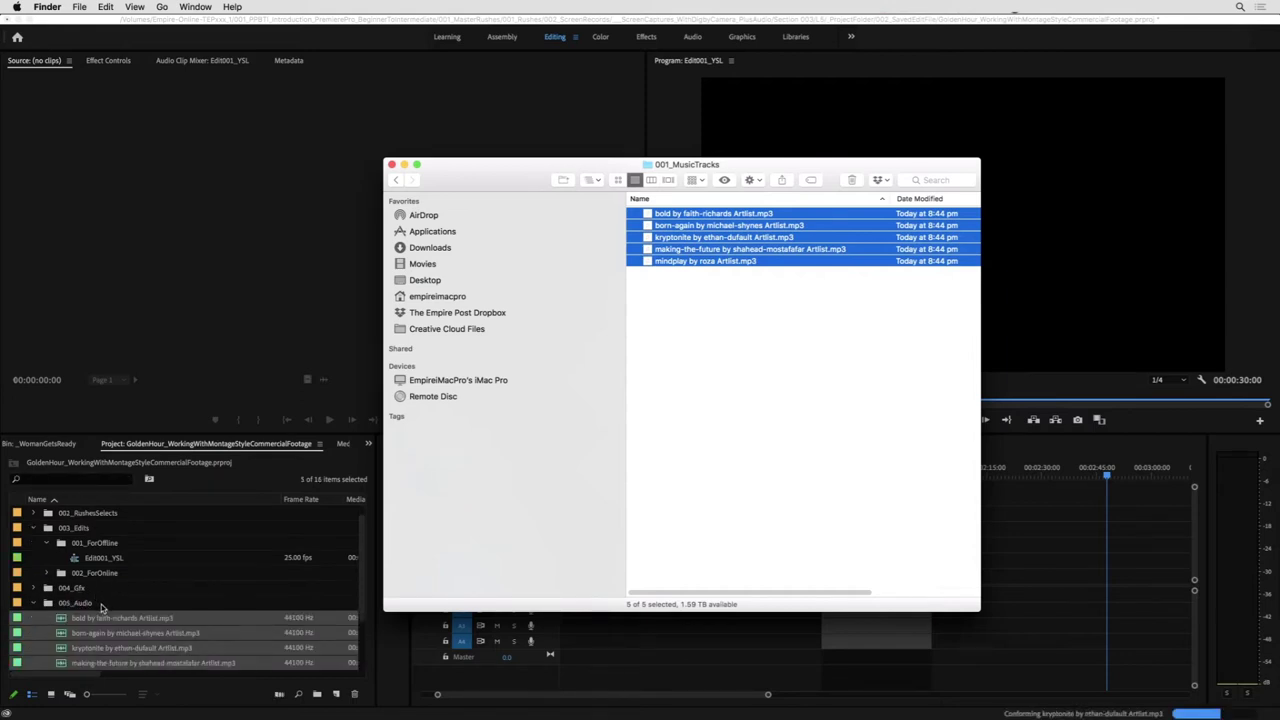
- Open the "bold" music track in the source monitor and listen to its opening and a section from about 00:00:56
double_click(66, 608)
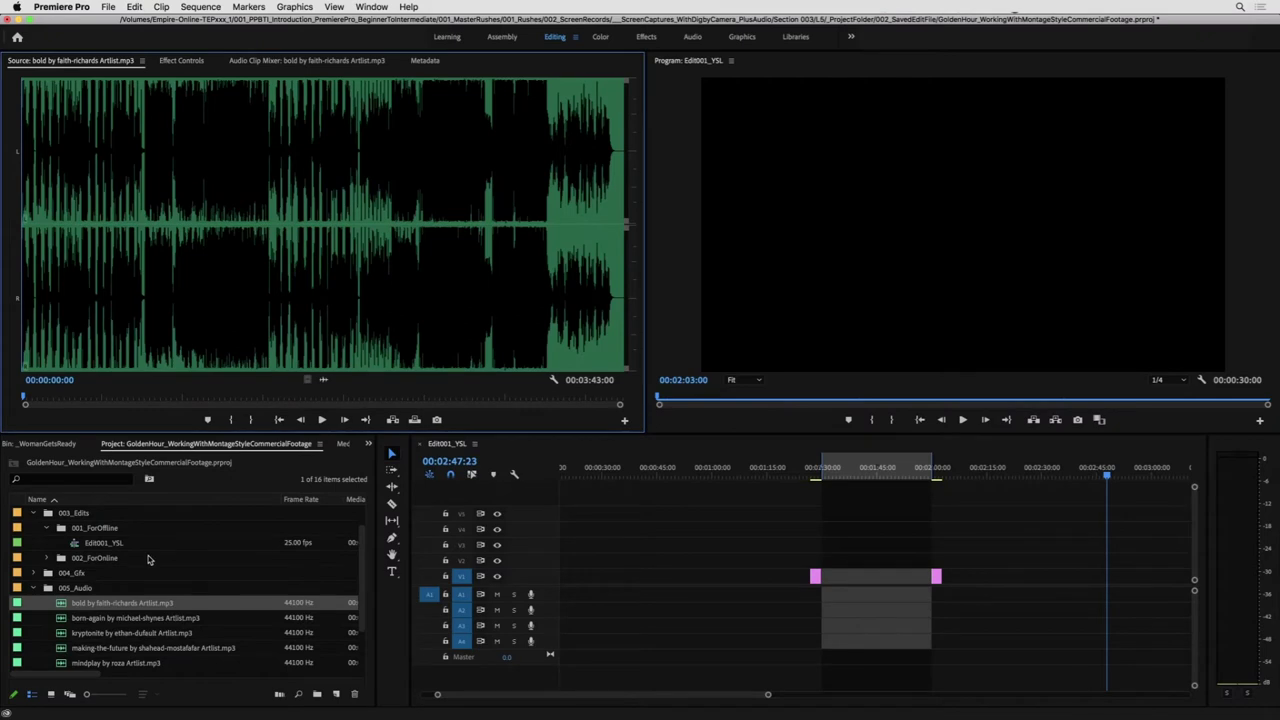
scroll(105, 605, "down", 2)
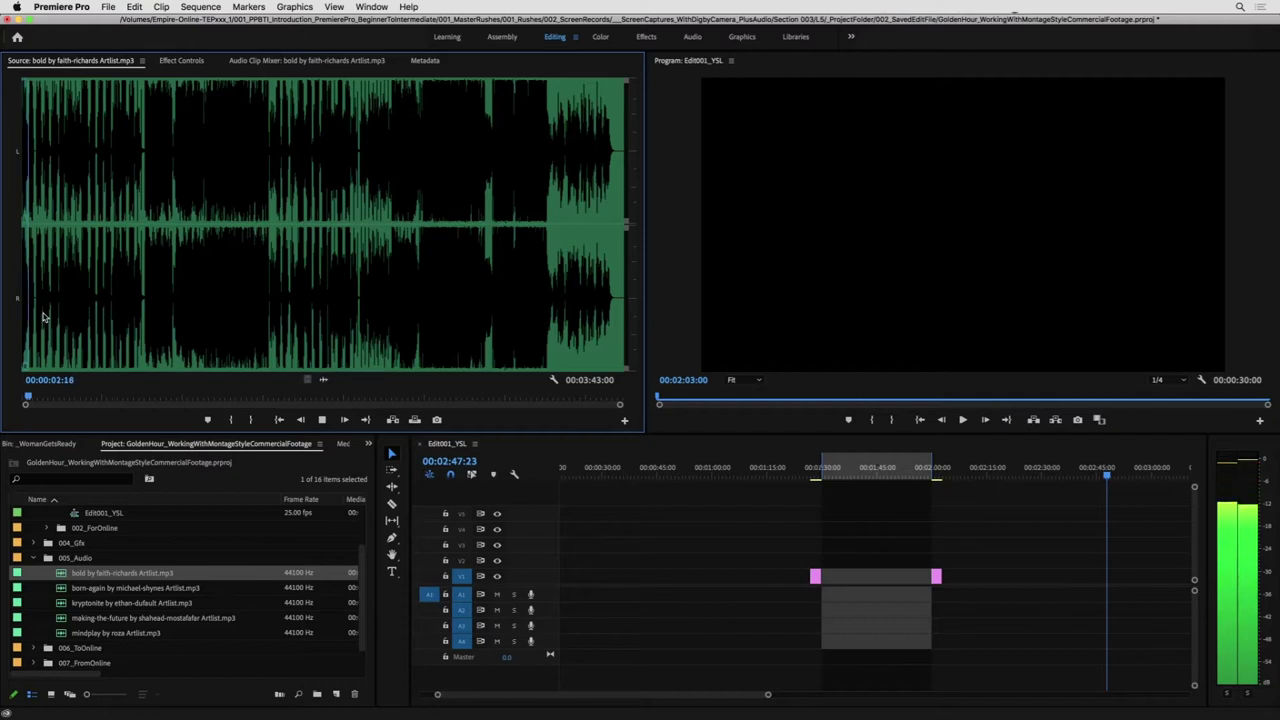
key("XF86AudioLowerVolume")
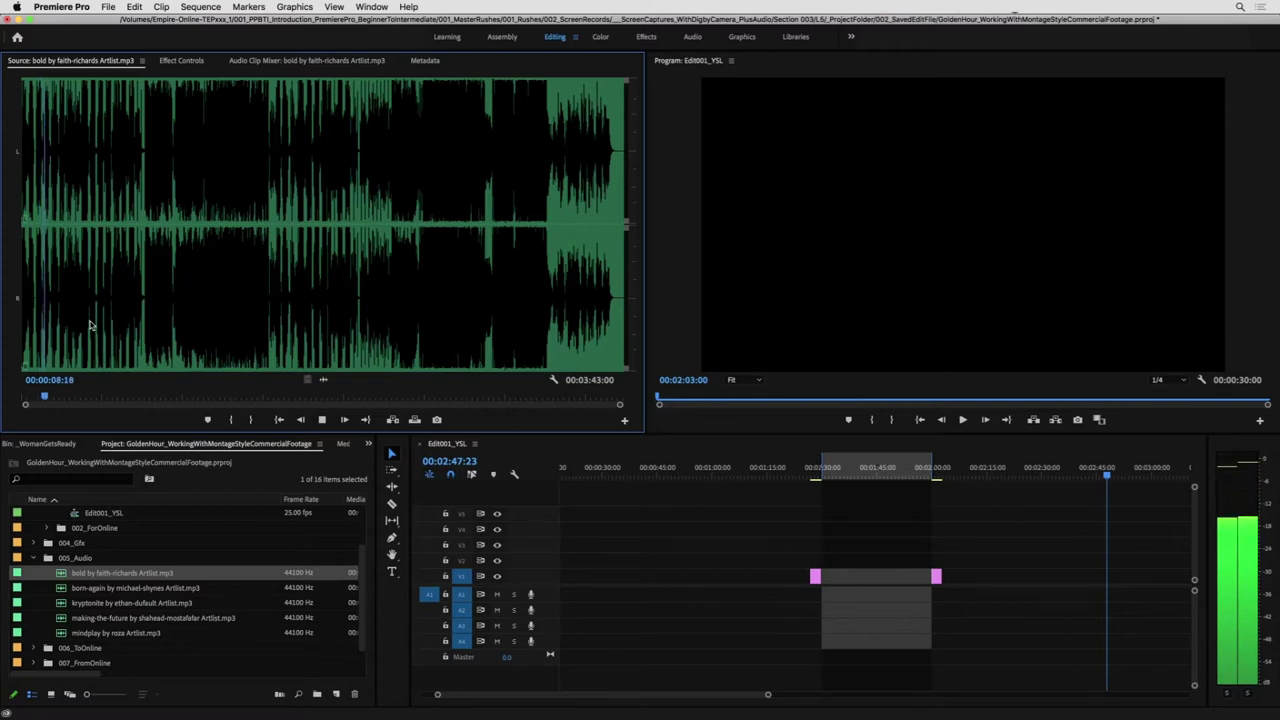
left_click(170, 302)
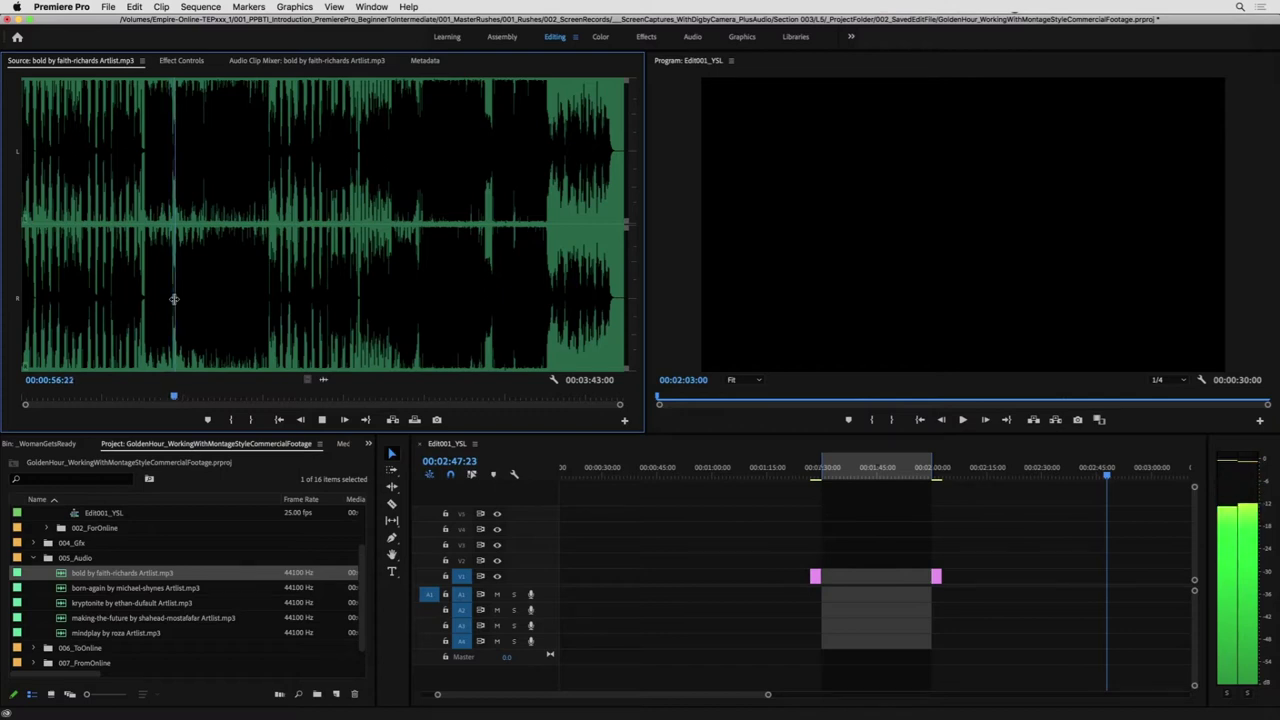
key("space")
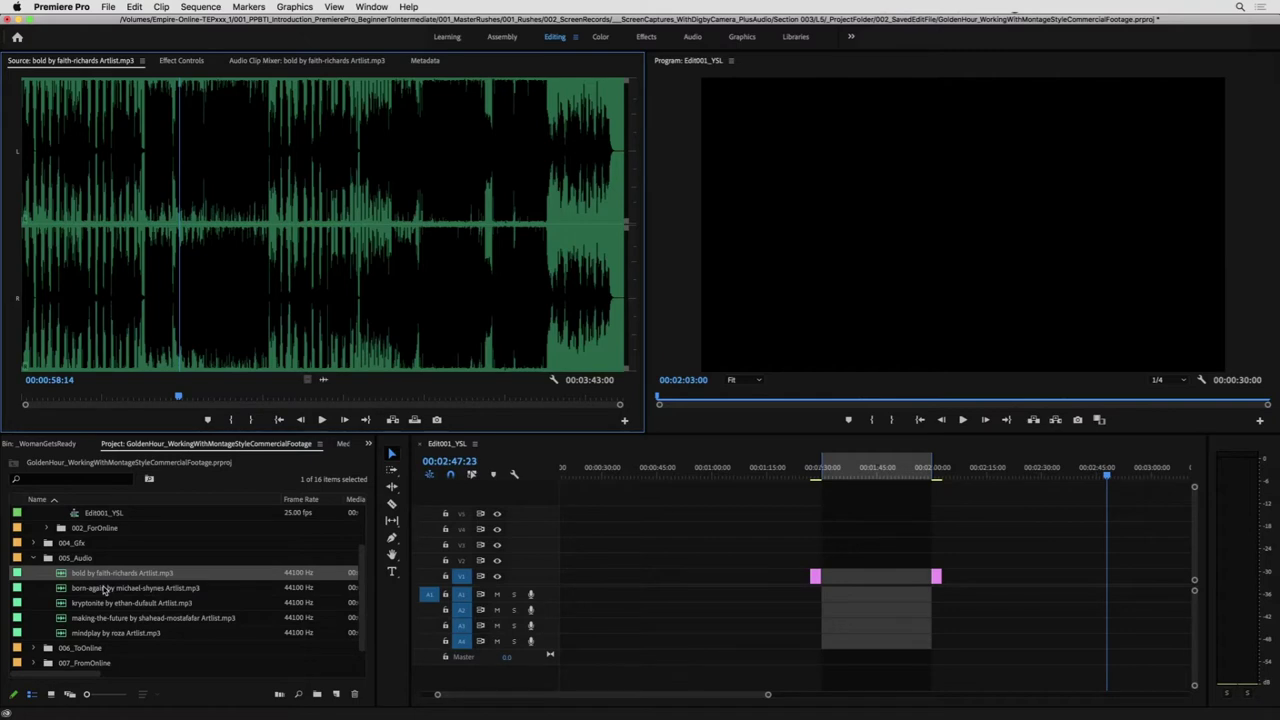
- Open the "born-again" music track in the source monitor and listen to its opening section
double_click(104, 589)
key("space")
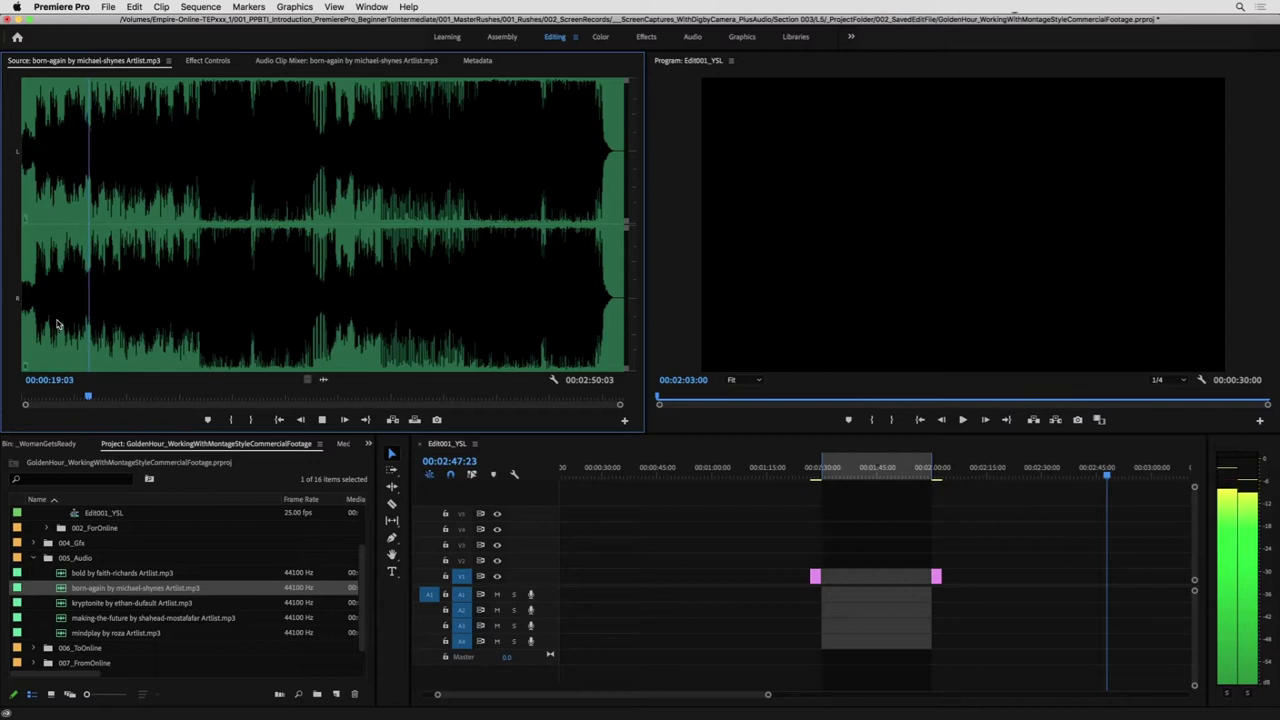
key("space")
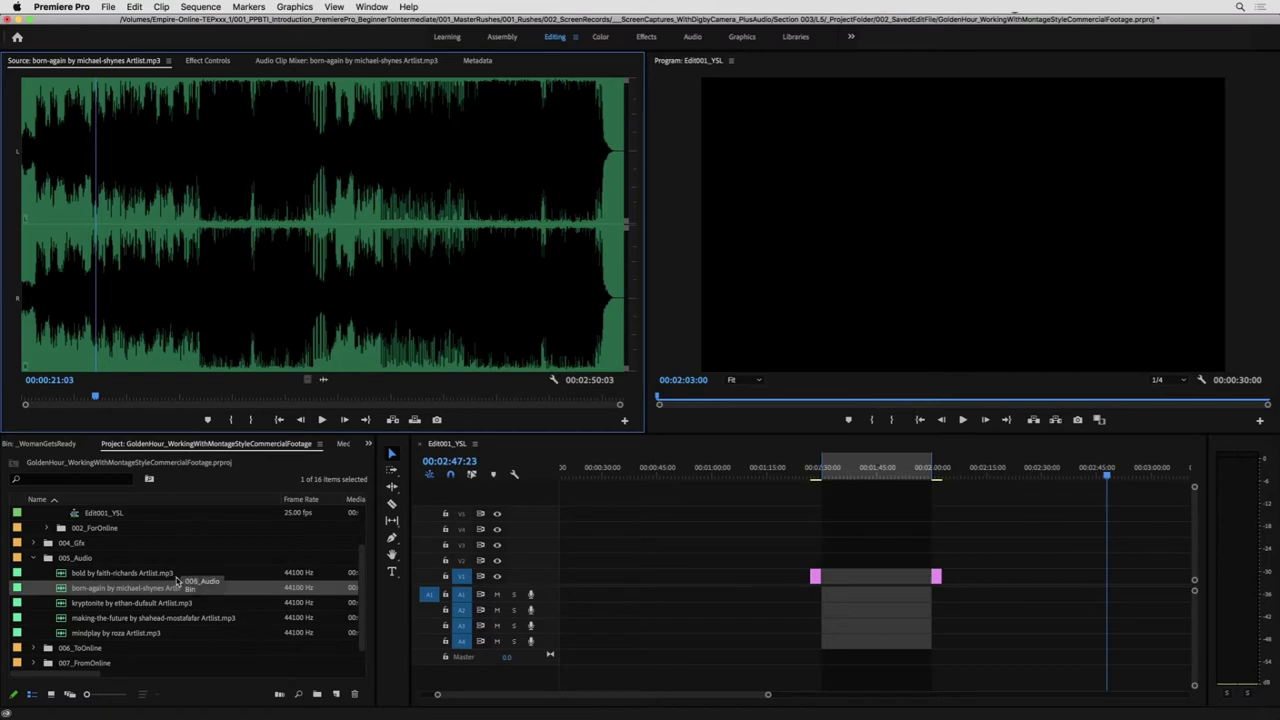
- Open the "kryptonite" music track in the source monitor and listen to its opening and a section from about one minute in
double_click(157, 603)
key("space")
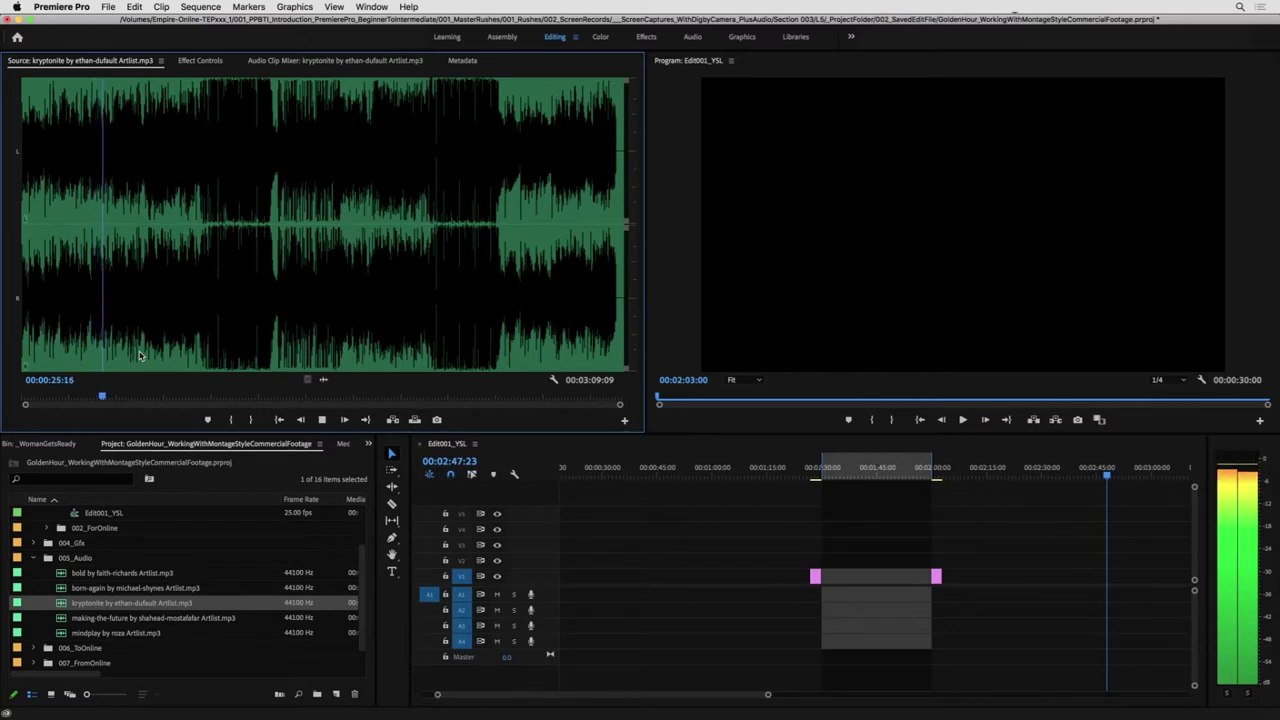
left_click(214, 272)
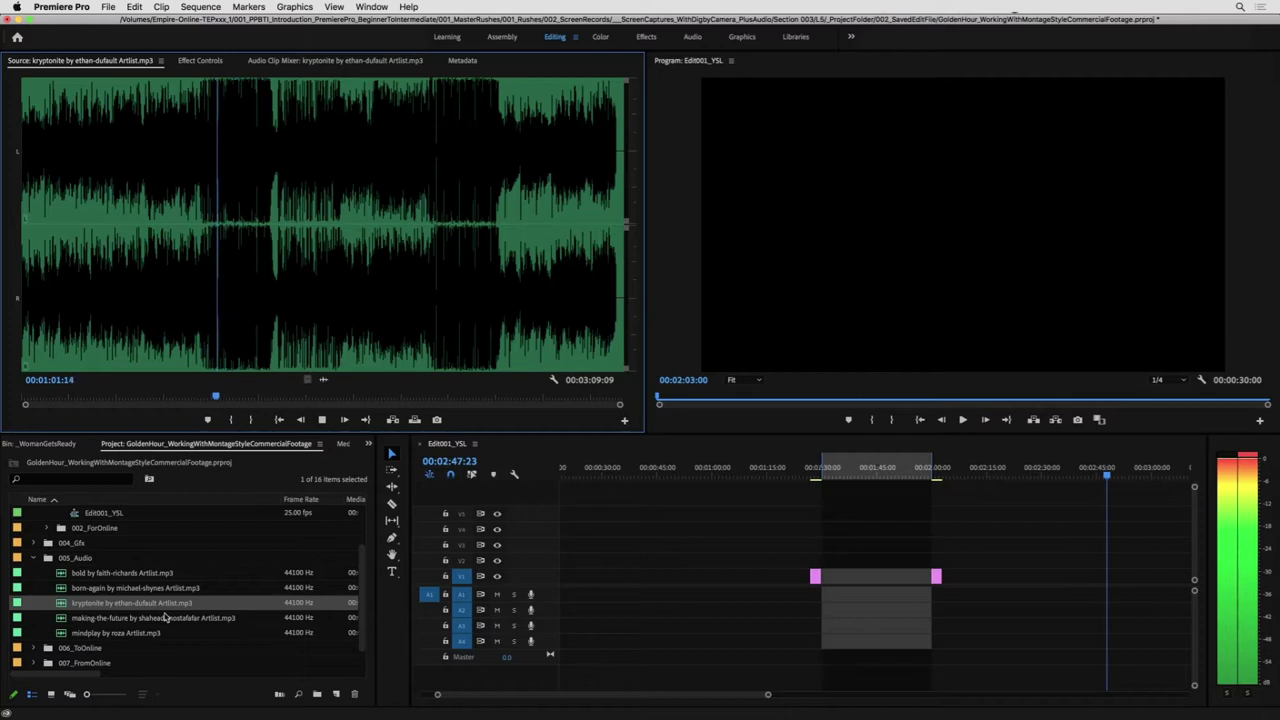
key("space")
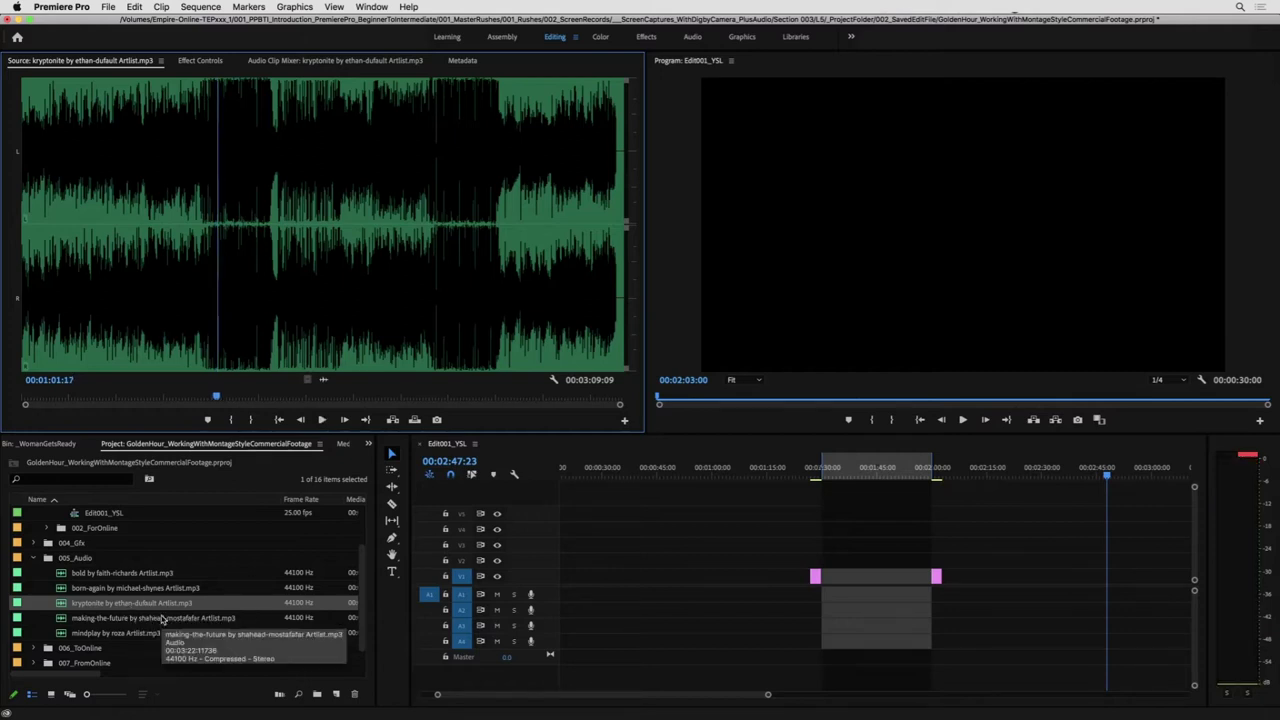
- Open the "making-the-future" music track in the source monitor and listen to its opening and a section from about 00:00:49
double_click(165, 619)
key("space")
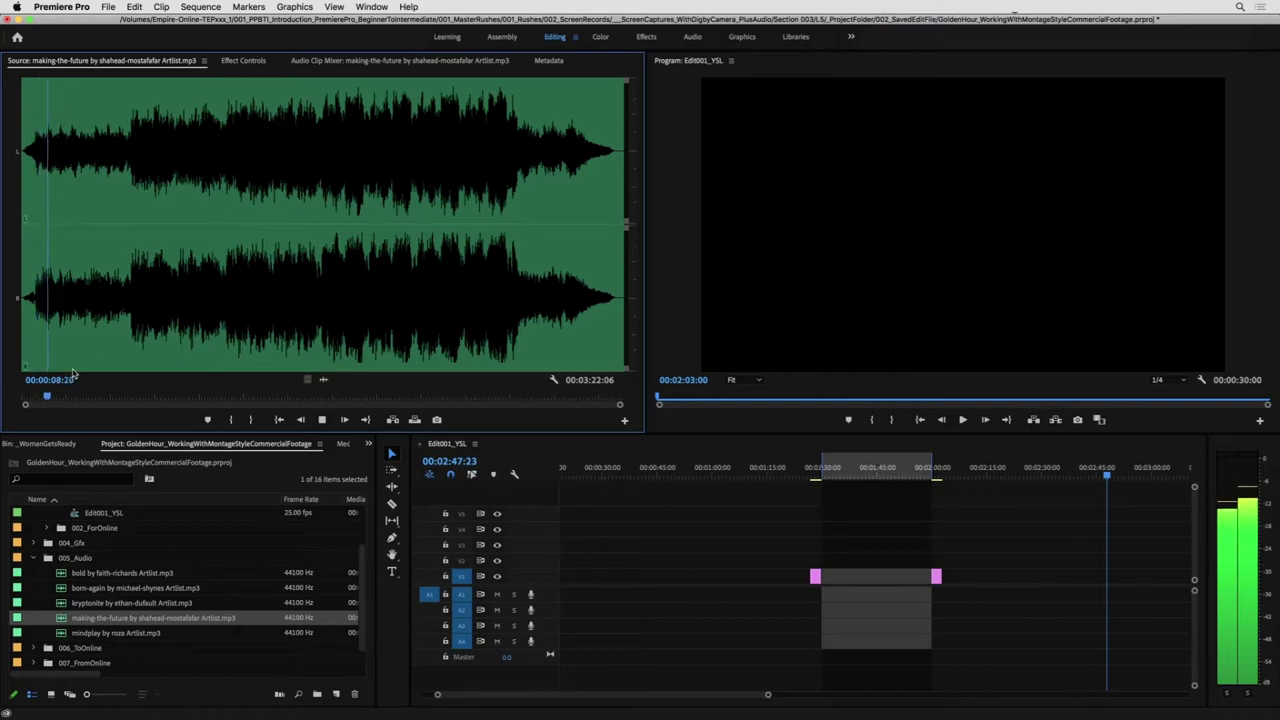
left_click(166, 286)
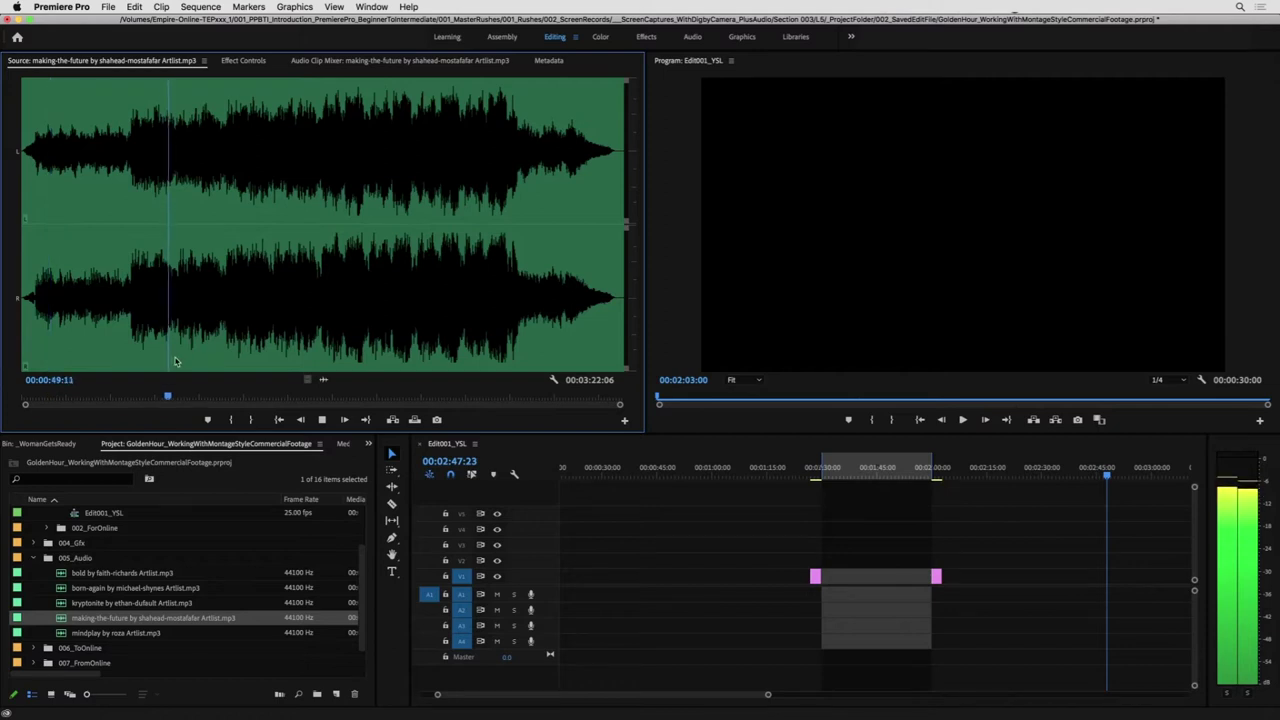
key("space")
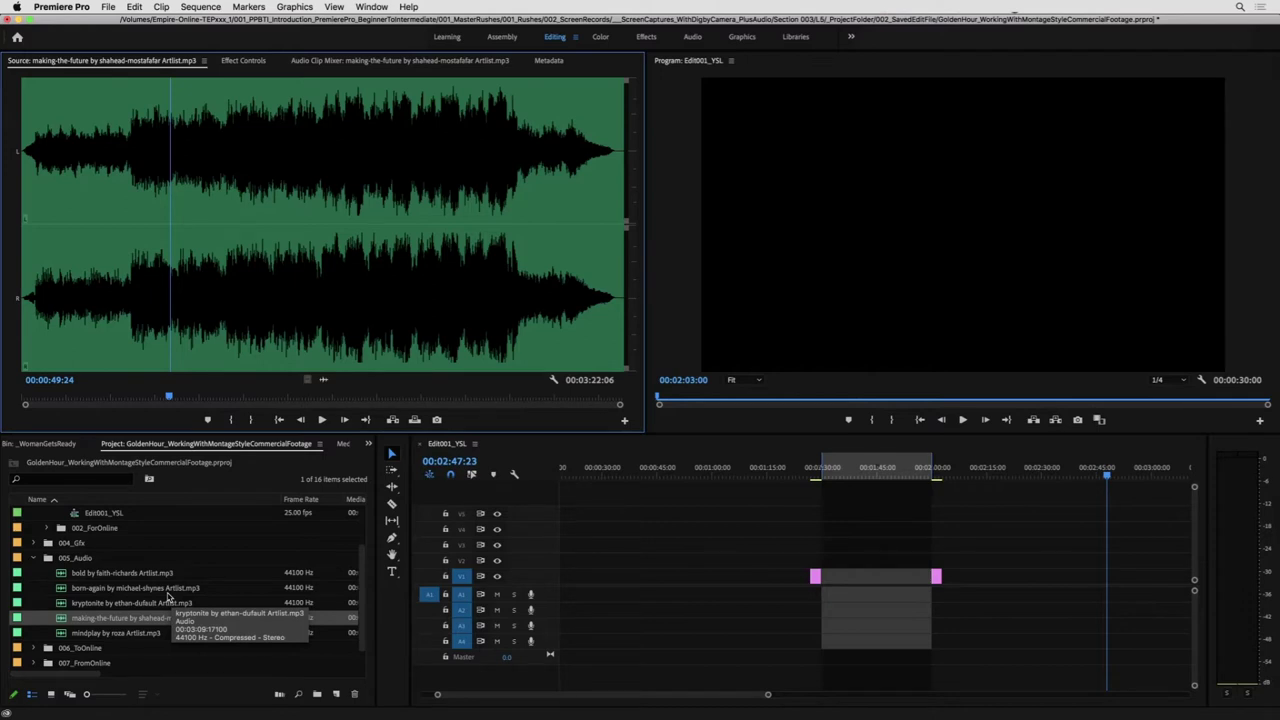
- Open the "mindplay" music track in the source monitor and listen to its first 30 seconds
double_click(88, 634)
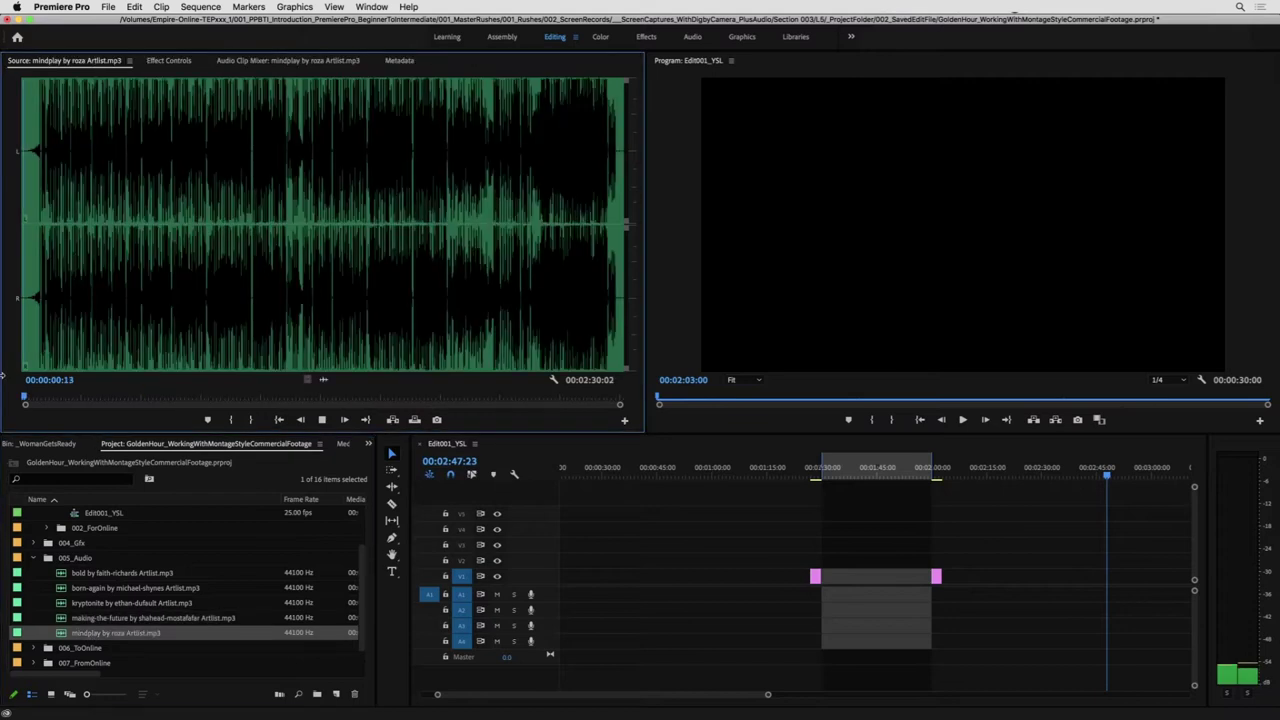
key("space")
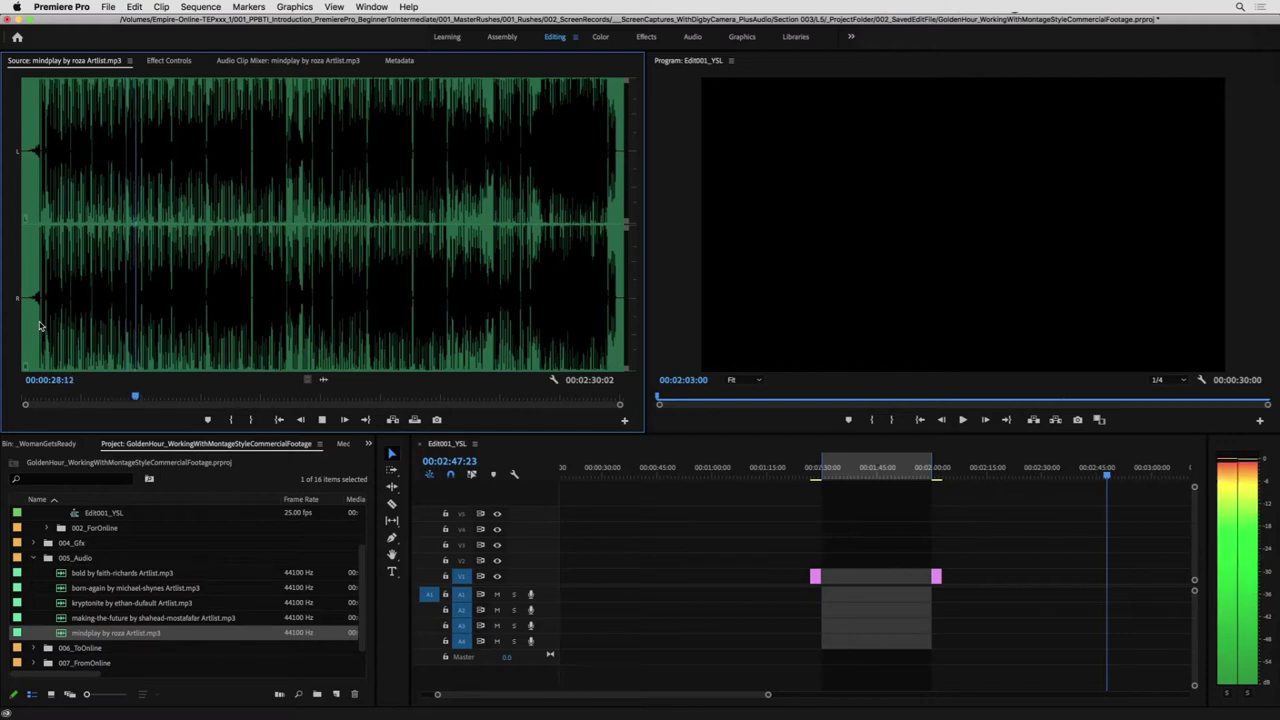
key("space")
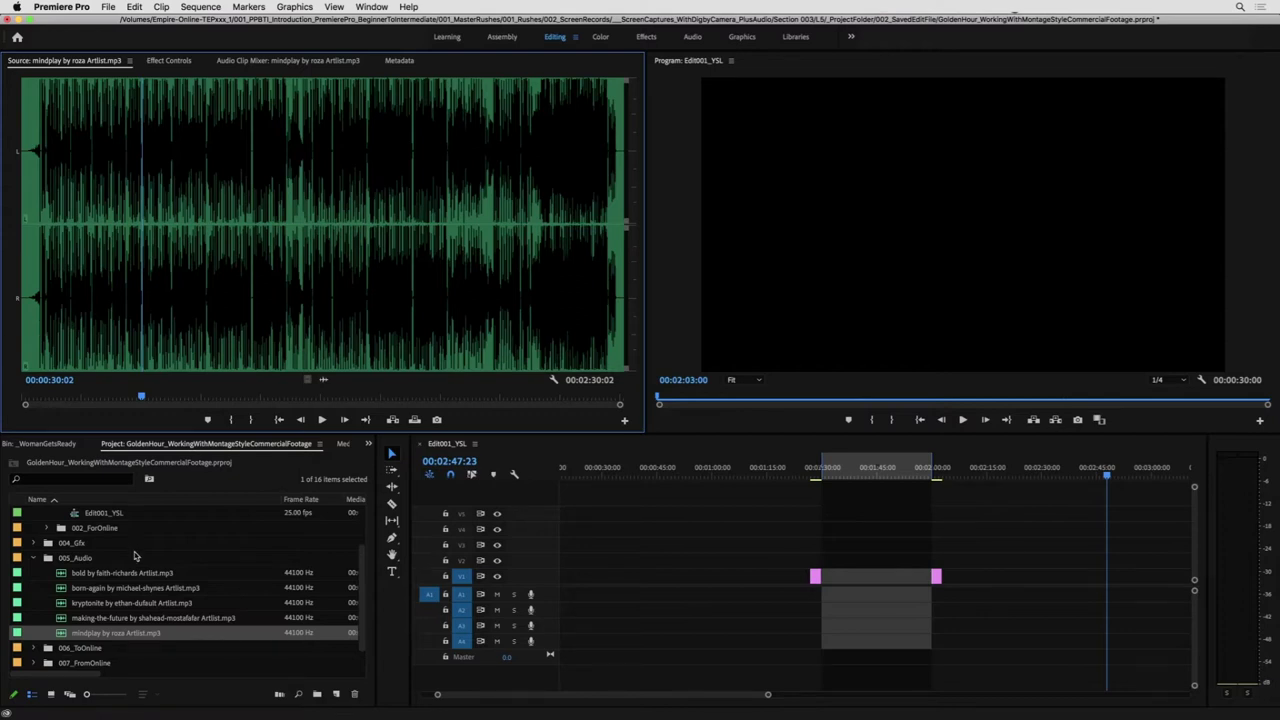
- Place the "bold" track on audio track A1 starting at 00:01:30:00 and increase the height of A1
left_click(104, 574)
left_click_drag(61, 575, 822, 593)
left_click_drag(547, 600, 549, 617)
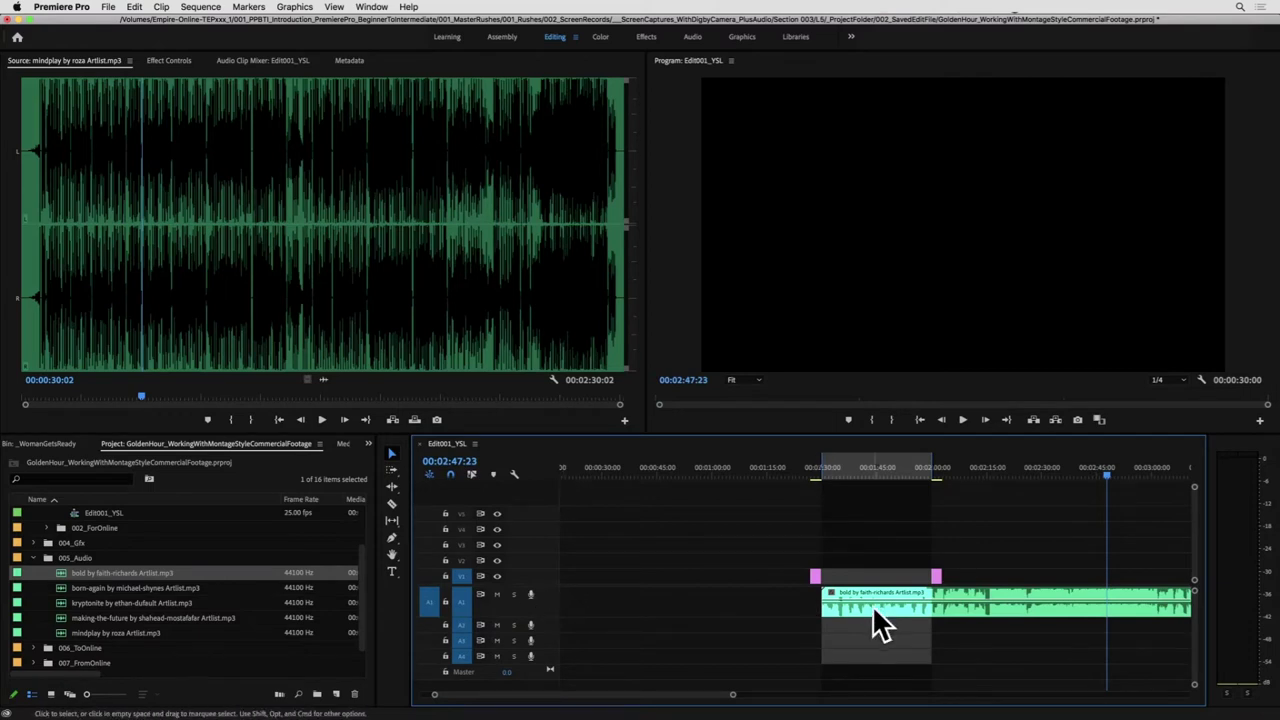
- Play the sequence from 00:01:30:00 and lower the "bold" clip's volume level to about -7 dB
key("shift+i")
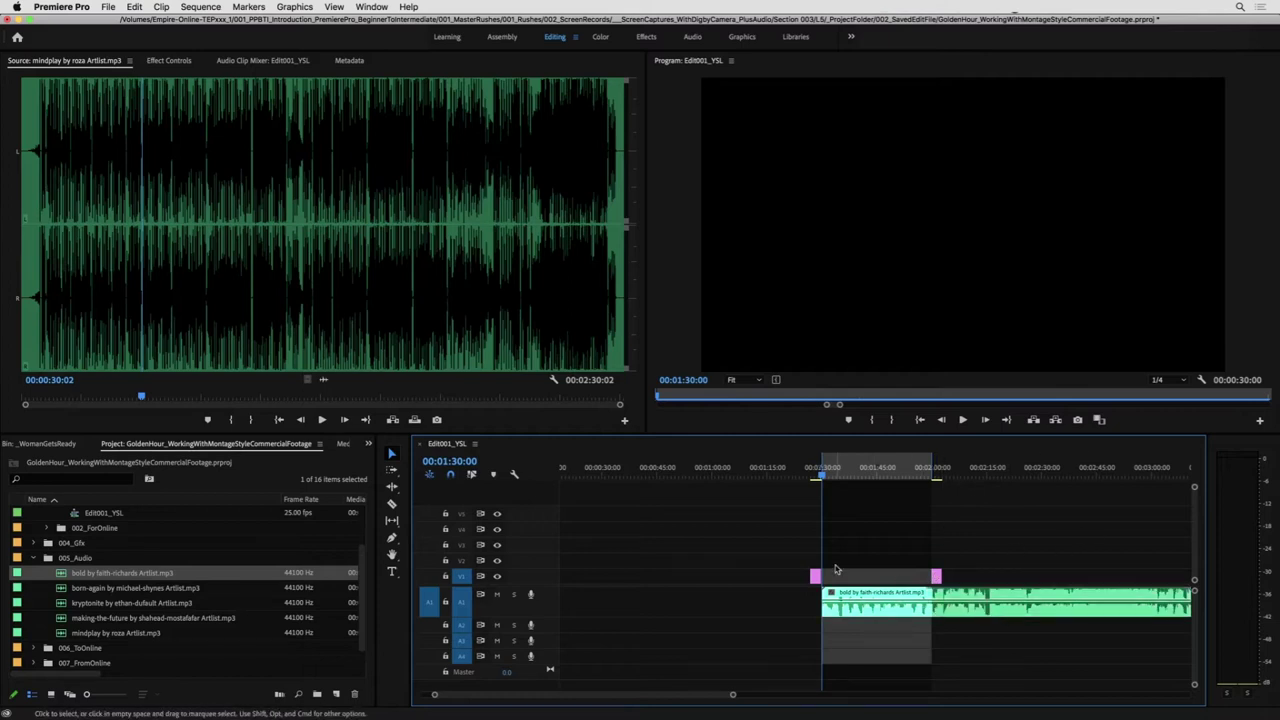
key("space")
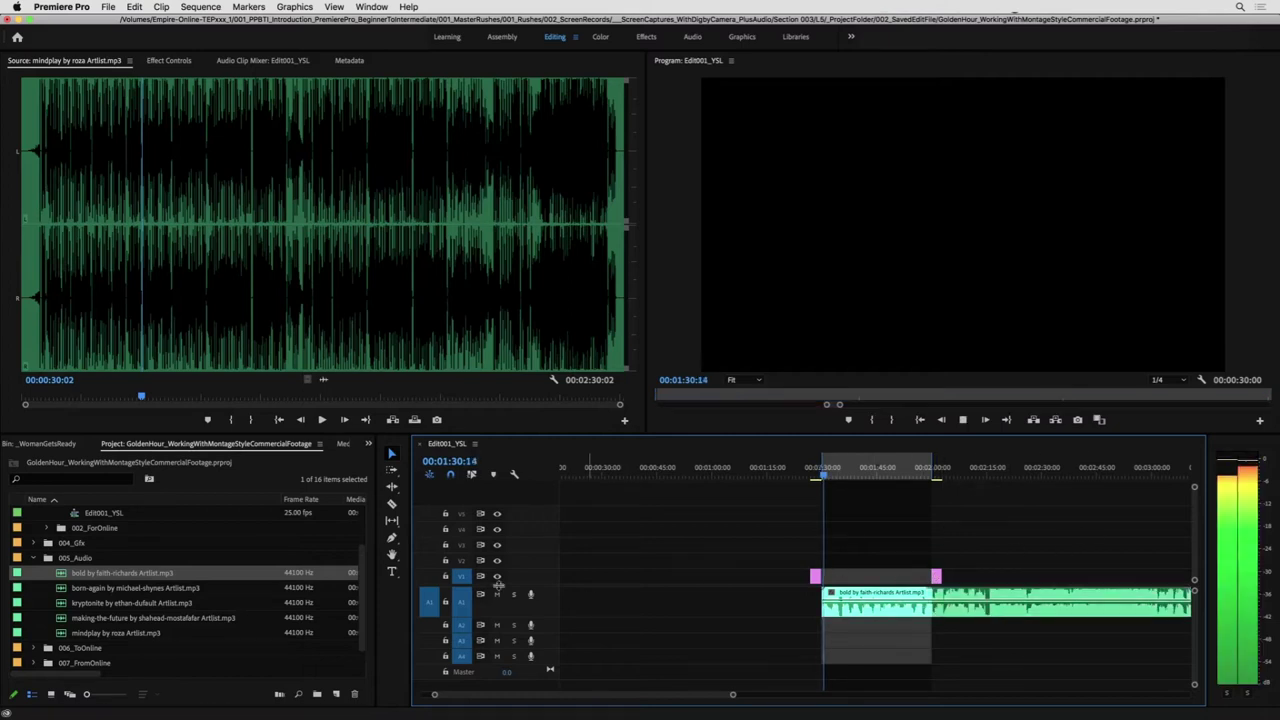
left_click_drag(862, 601, 863, 605)
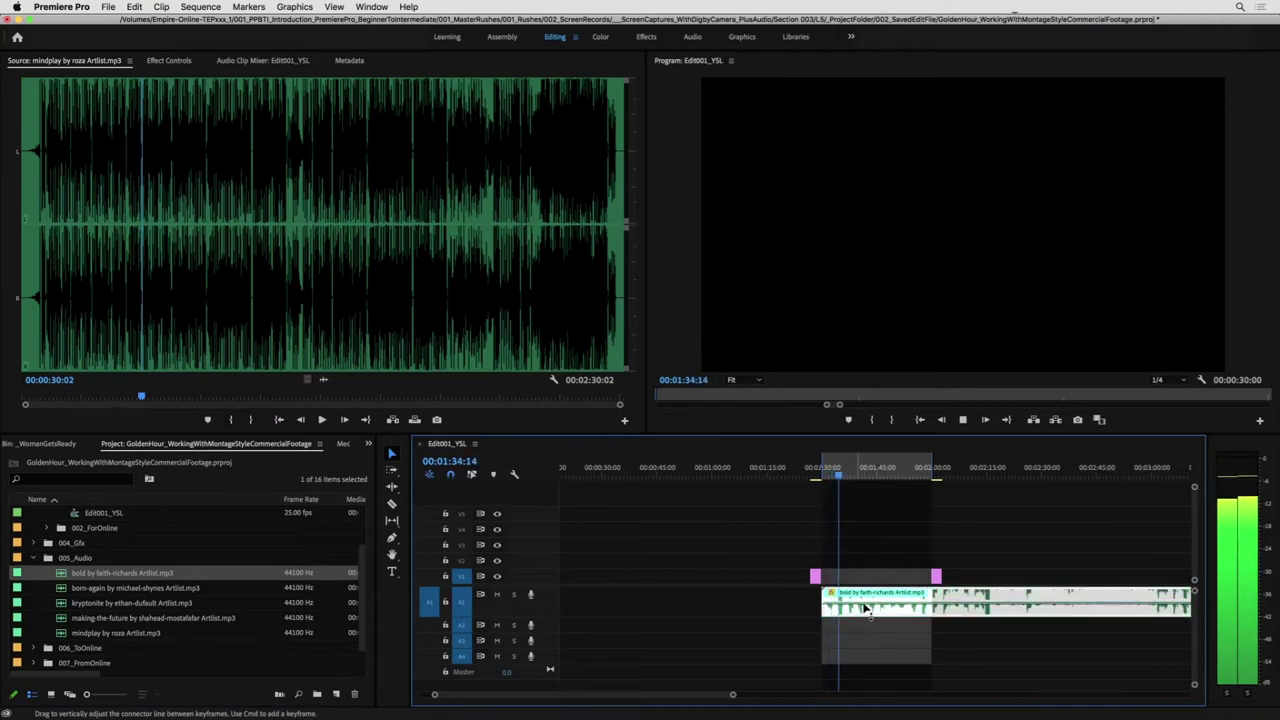
- Cut the "bold" clip past the 00:02:00 mark and move its later section earlier to start at 00:01:43:19
scroll(878, 610, "down", 3)
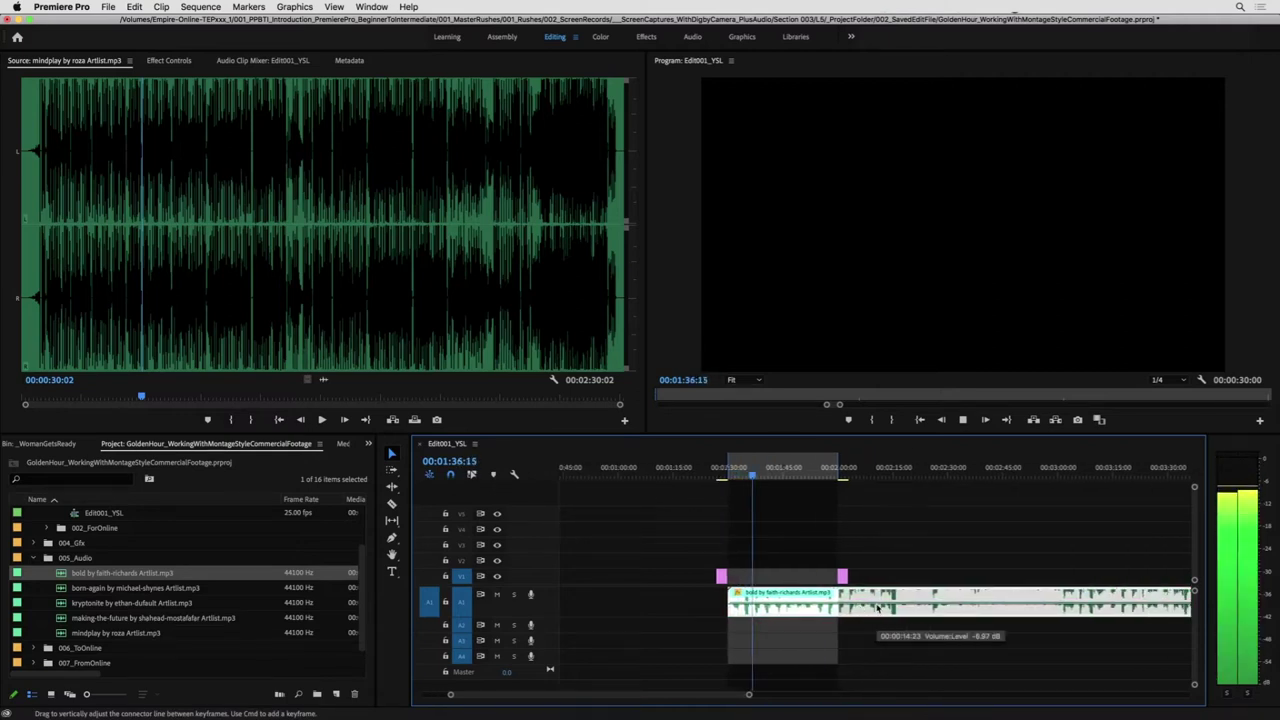
key("c")
key("v")
left_click_drag(902, 607, 806, 604)
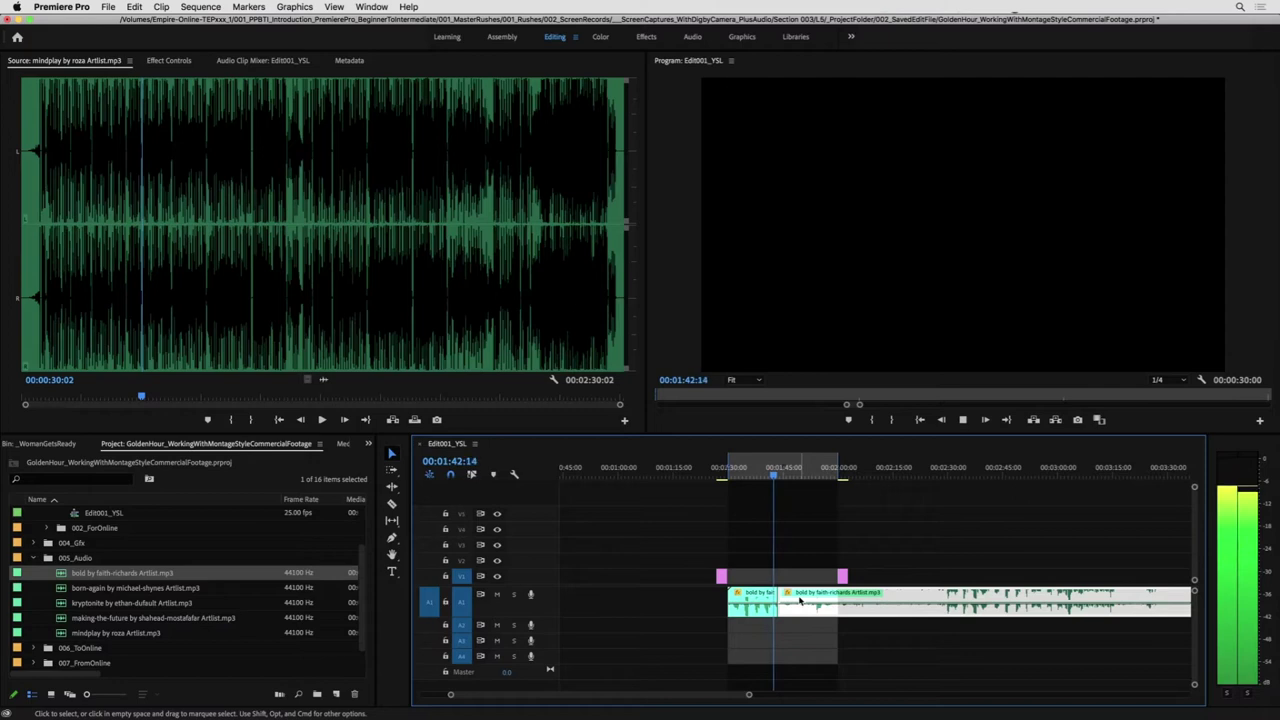
- Increase the height of audio track A1 and replay the join between the two "bold" sections from about 00:01:41
key("z")
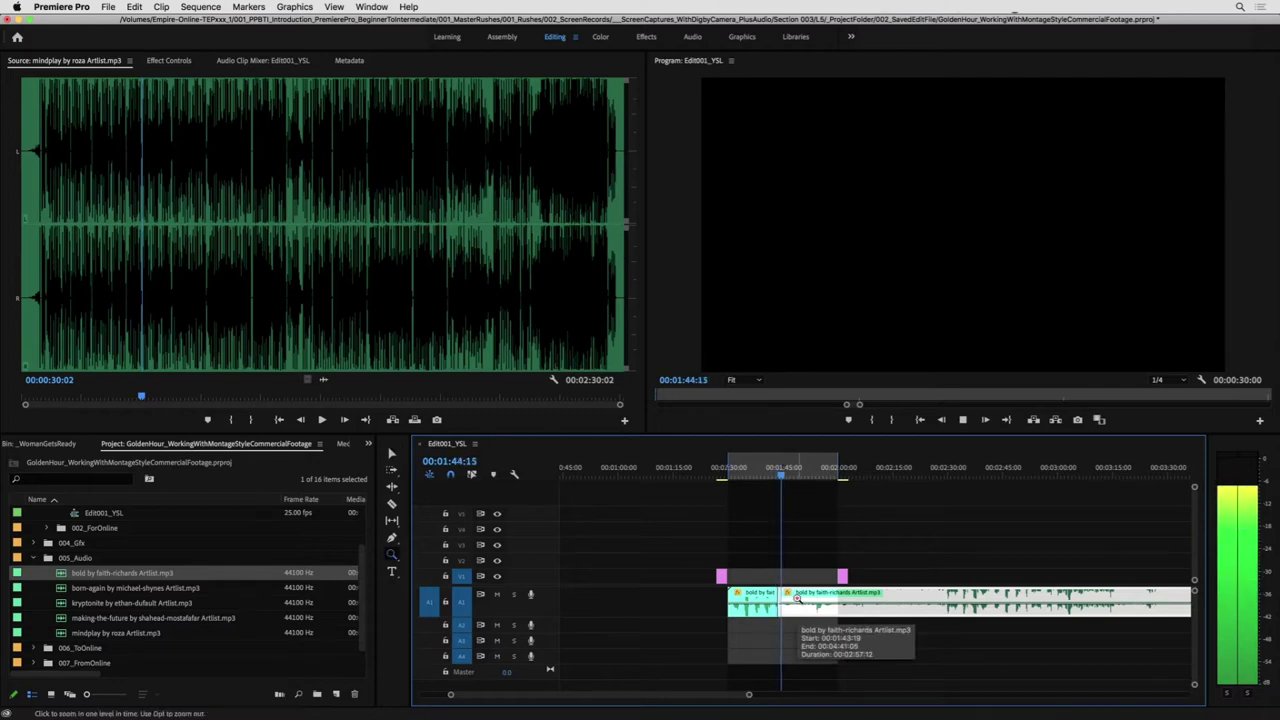
left_click(797, 597)
key("v")
key("space")
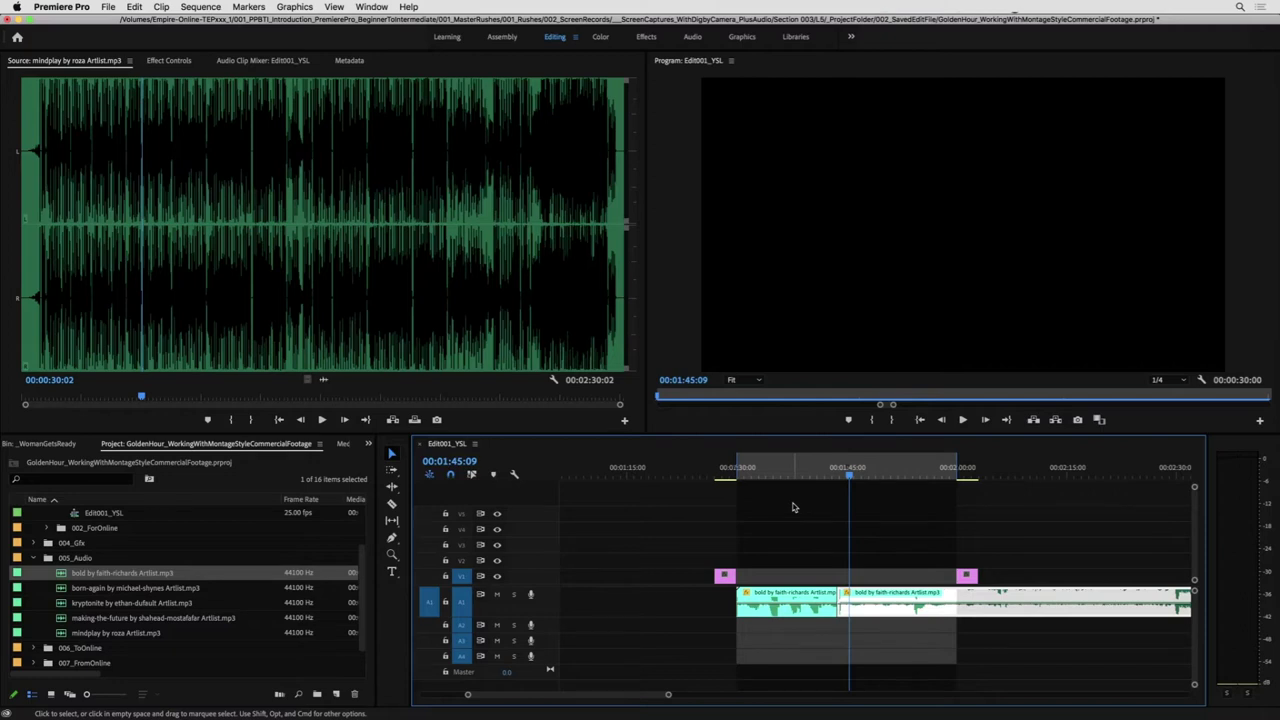
key("minus")
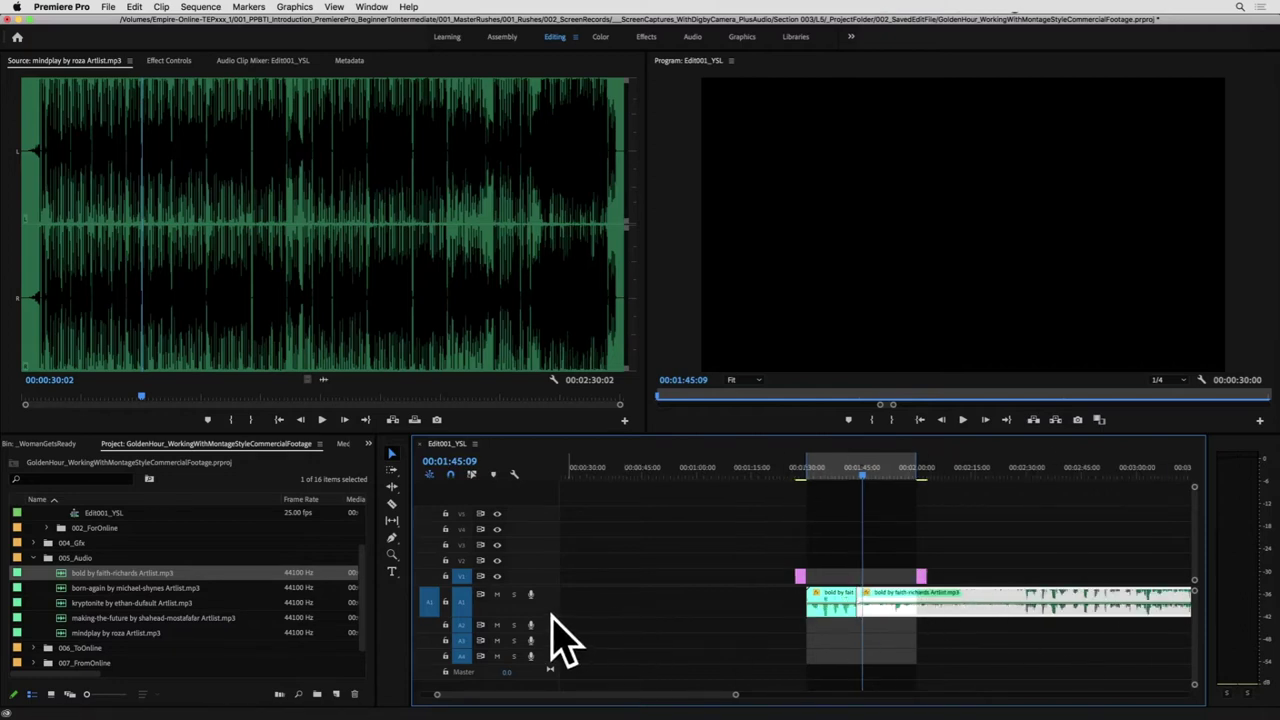
left_click_drag(549, 617, 549, 627)
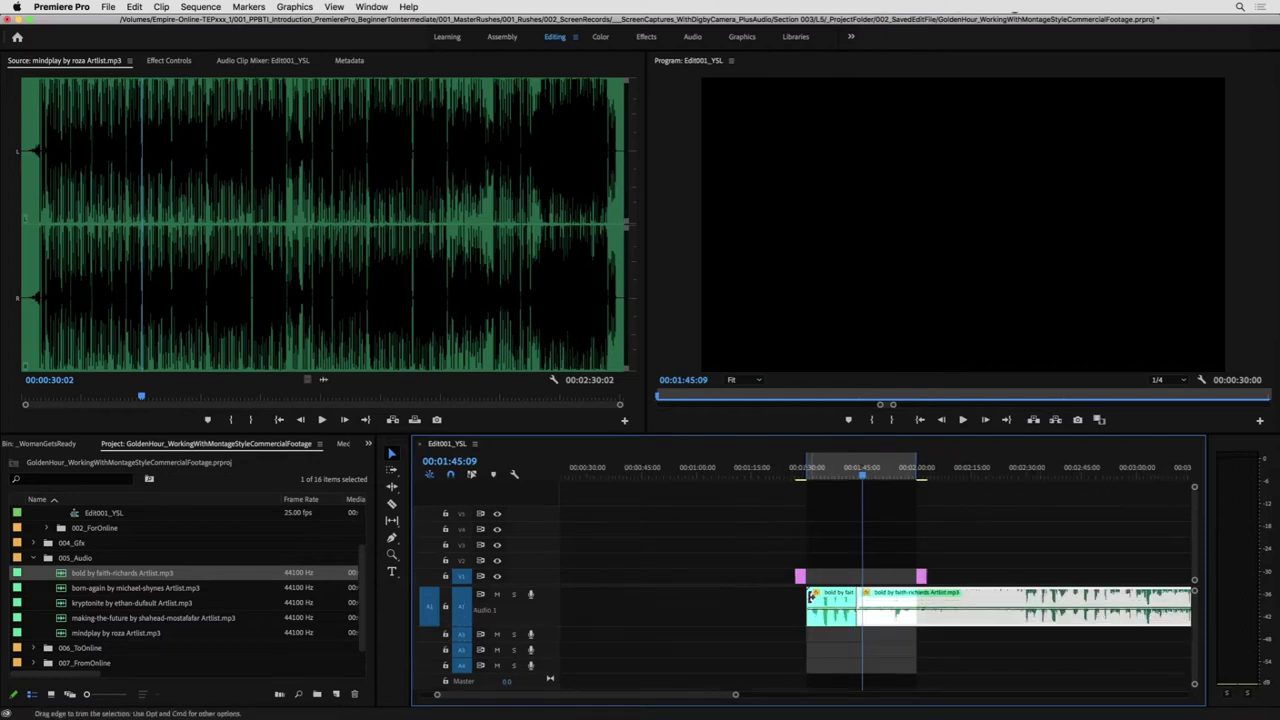
left_click(847, 470)
key("space")
key("equal")
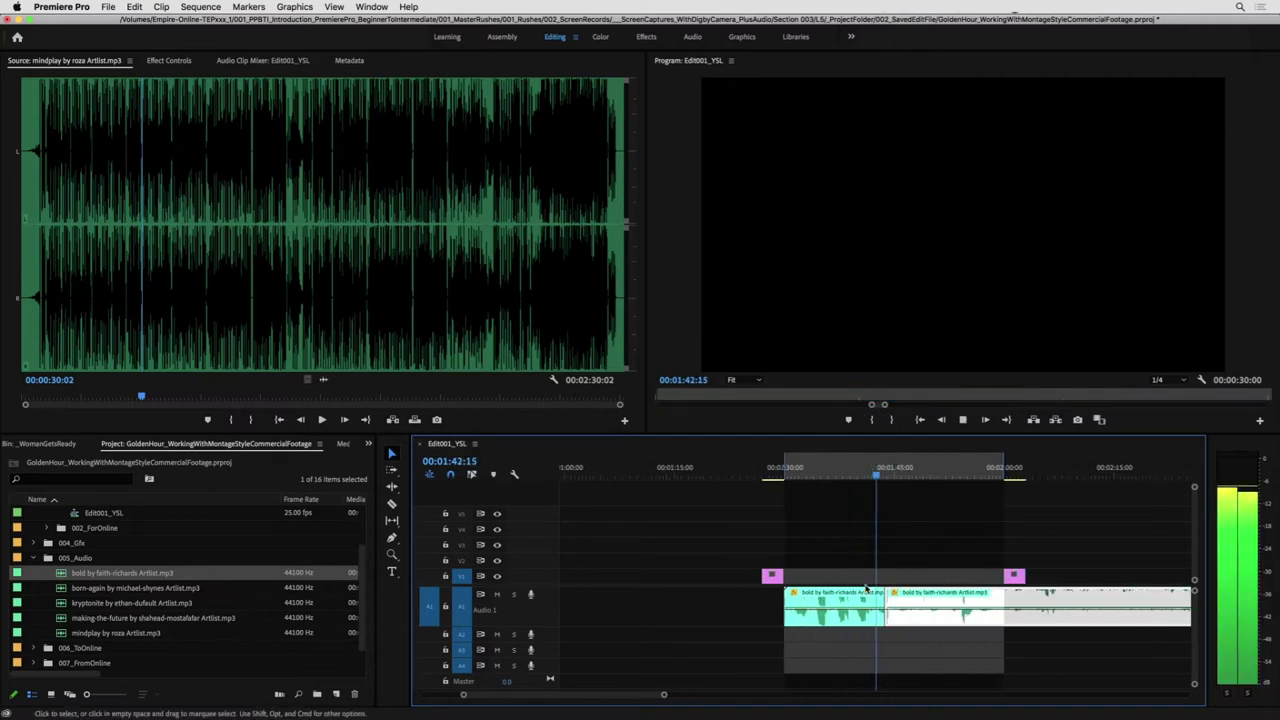
key("space")
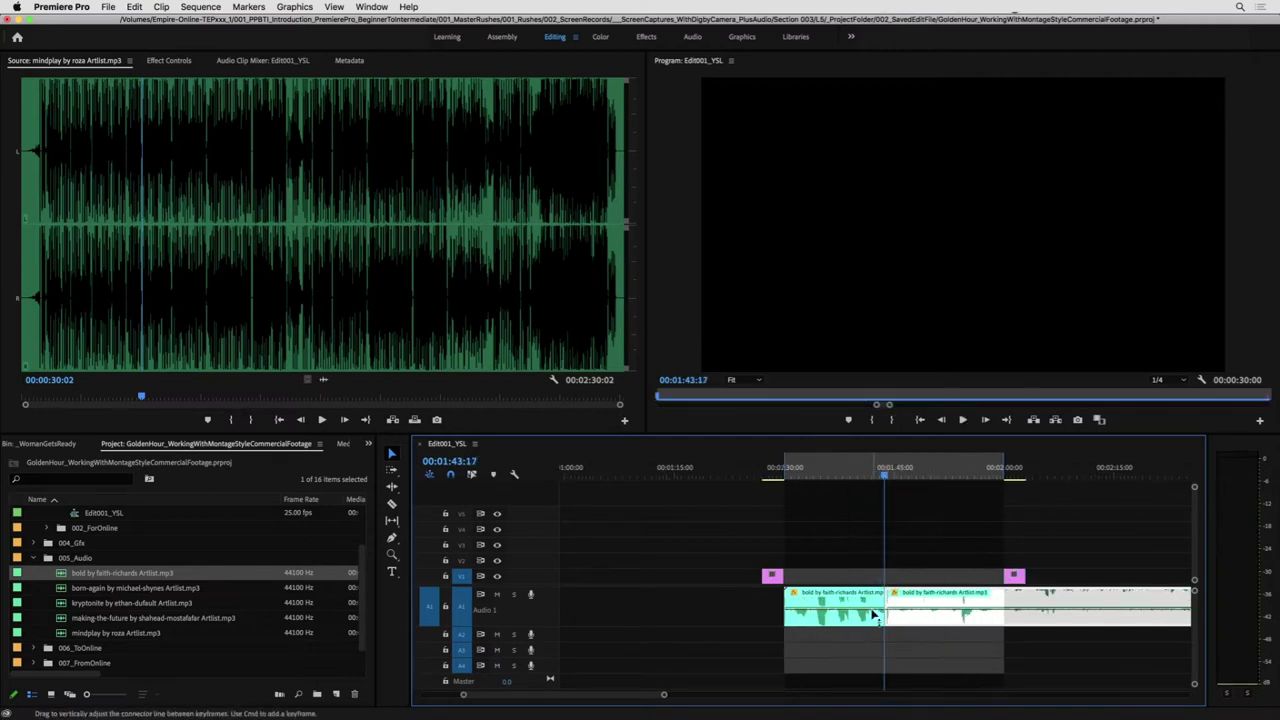
- Move the second "bold" section earlier to start at about 00:01:41 and play across the join
left_click_drag(898, 601, 882, 606)
left_click(860, 469)
key("space")
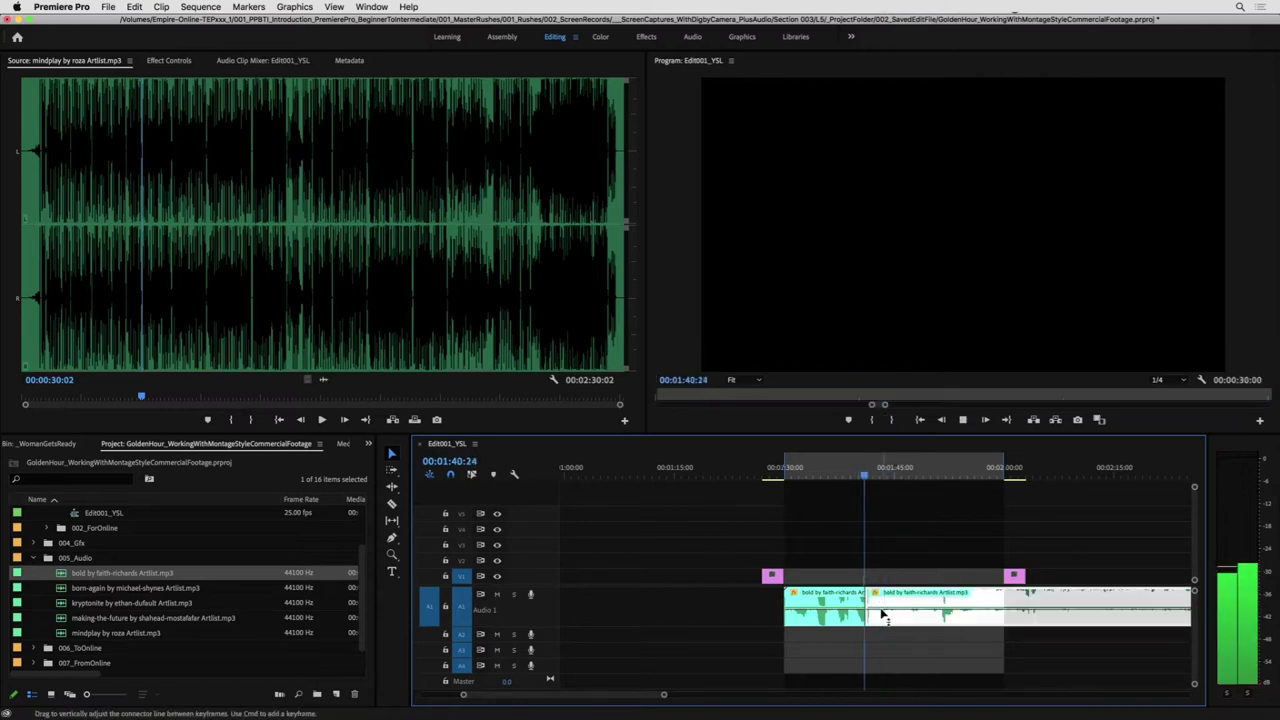
key("space")
- Apply the default transition at the join between the two "bold" sections and play across it from 00:01:39:24
left_click(868, 601)
key("shift+super+d")
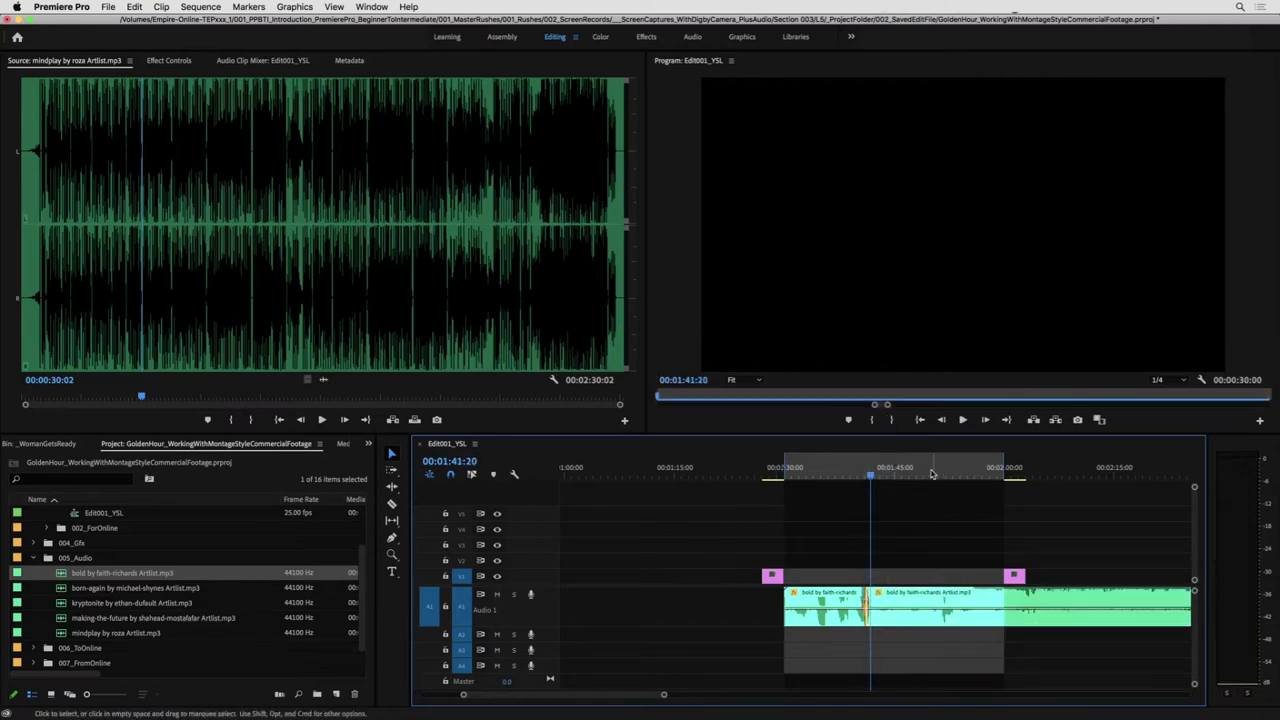
left_click(858, 467)
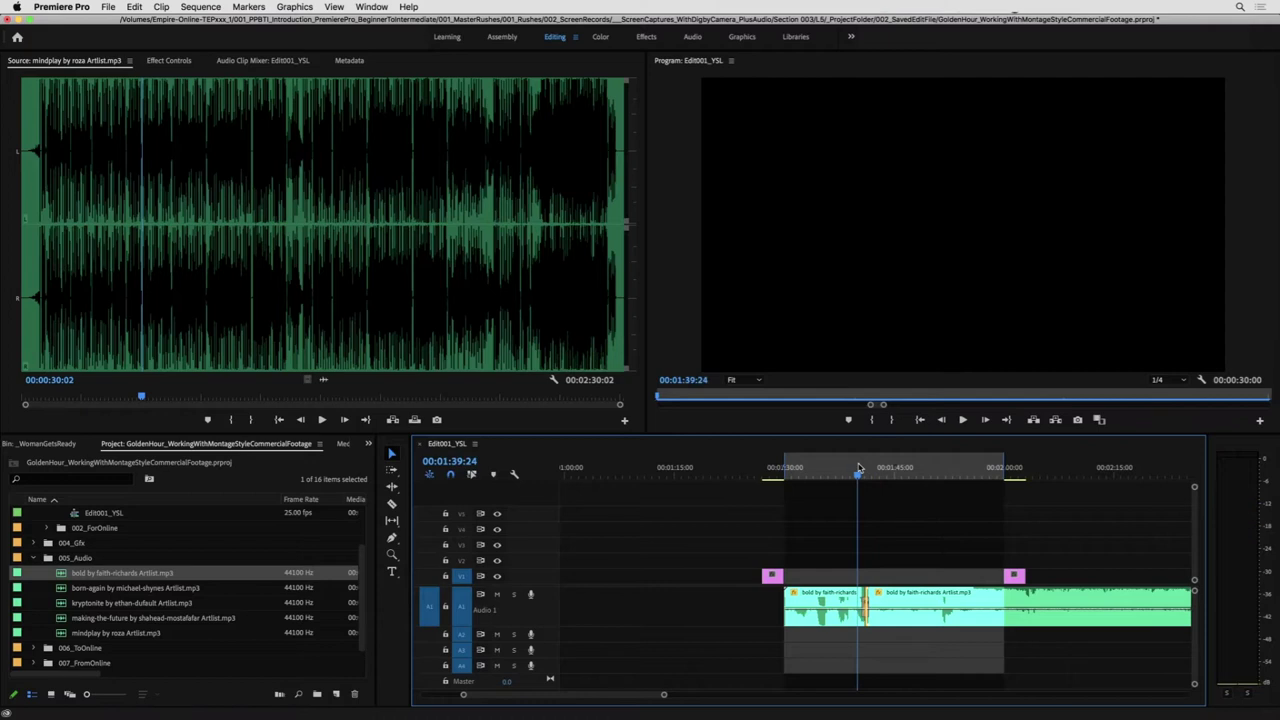
key("space")
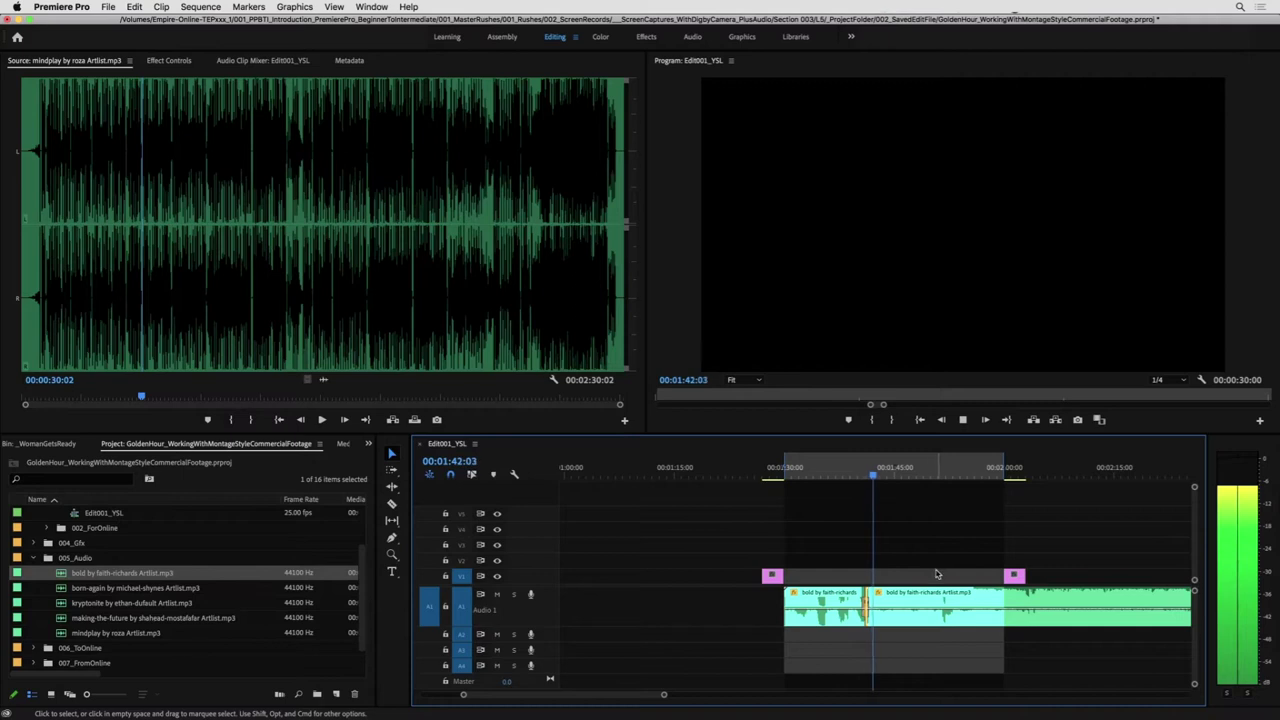
- Cut the second "bold" section at about 00:01:52 while listening, and stop playback
left_click(912, 617)
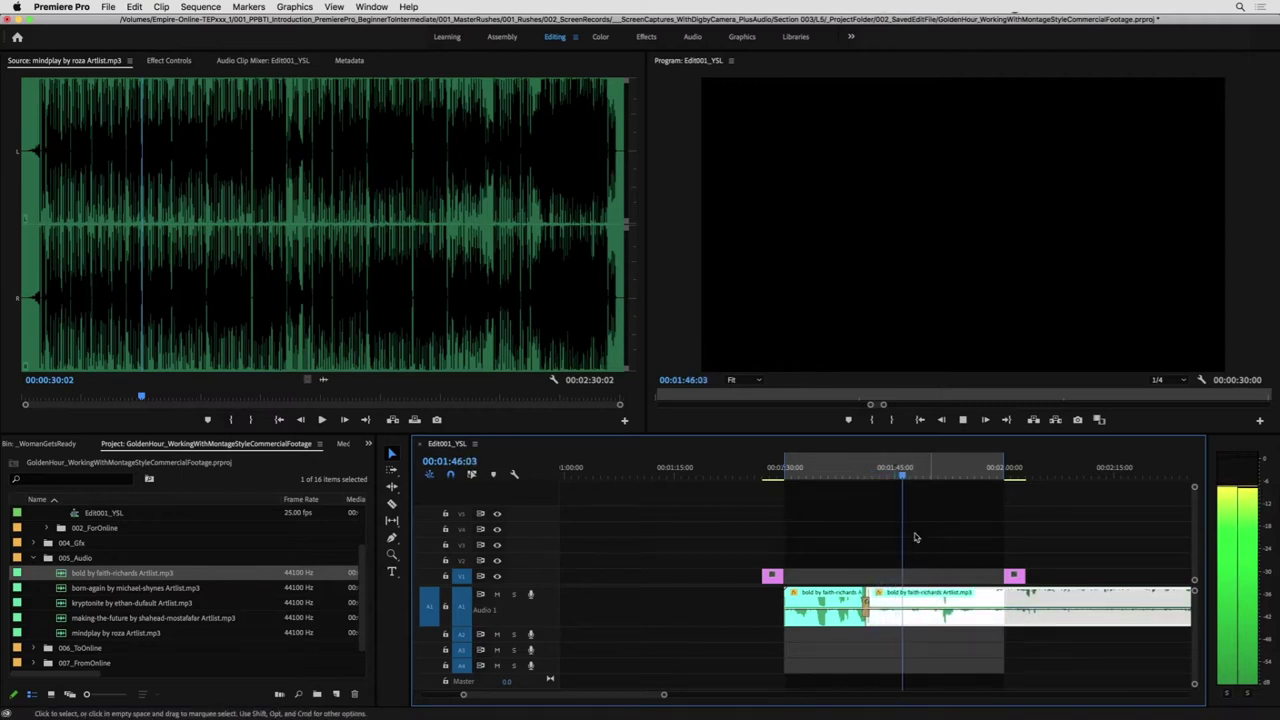
left_click(956, 558)
key("c")
left_click(946, 615)
key("v")
key("minus")
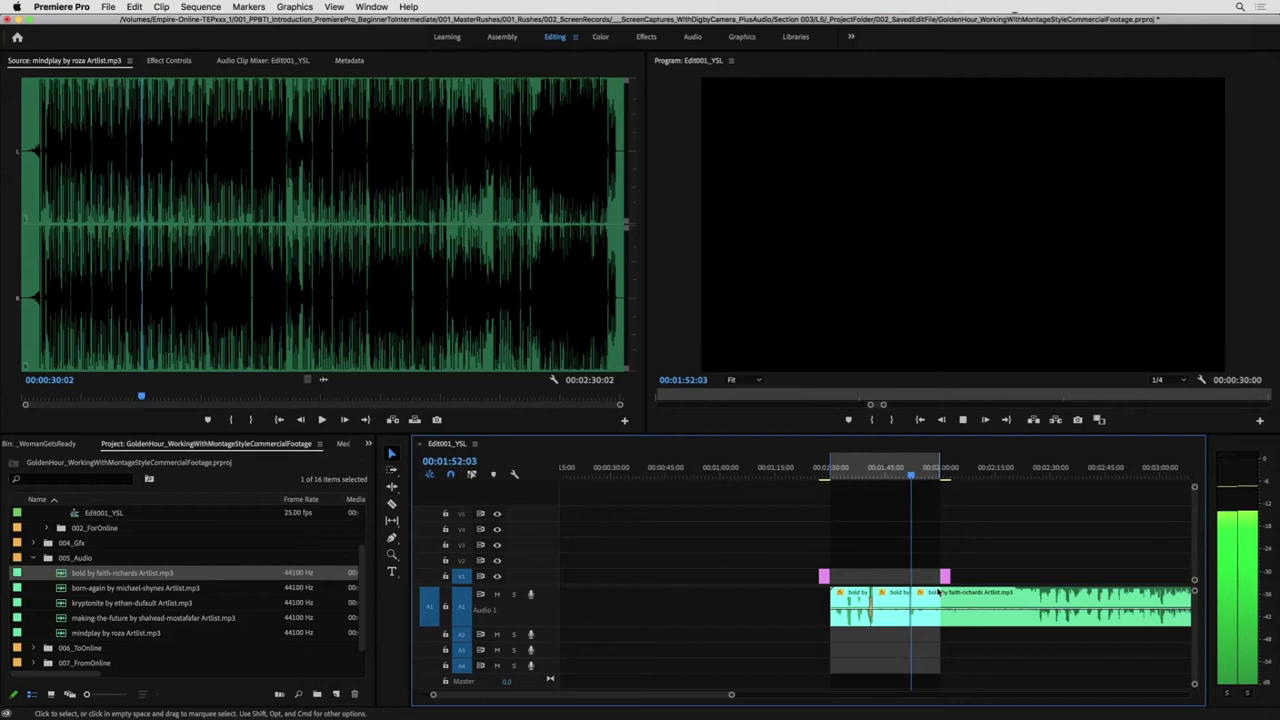
key("space")
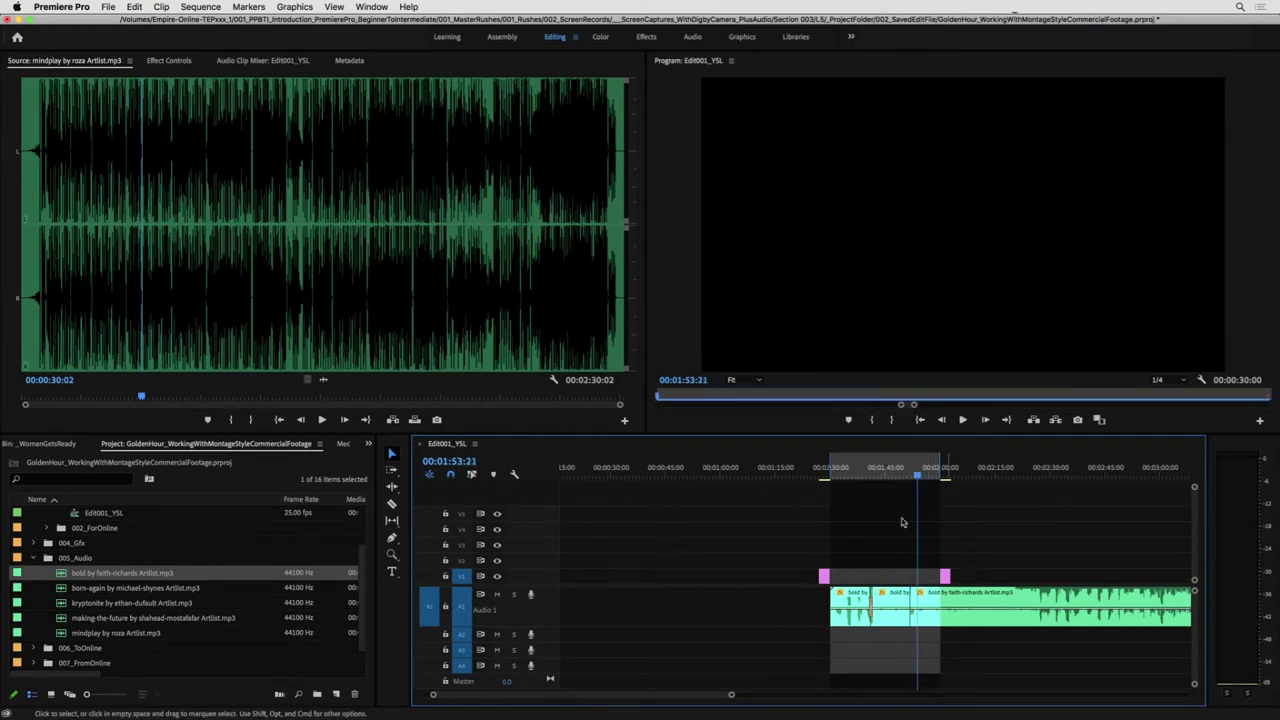
- Compare the music passage around 00:03:12 with the join at about 00:01:40 by playing both
scroll(903, 523, "right", 5)
left_click(981, 474)
key("space")
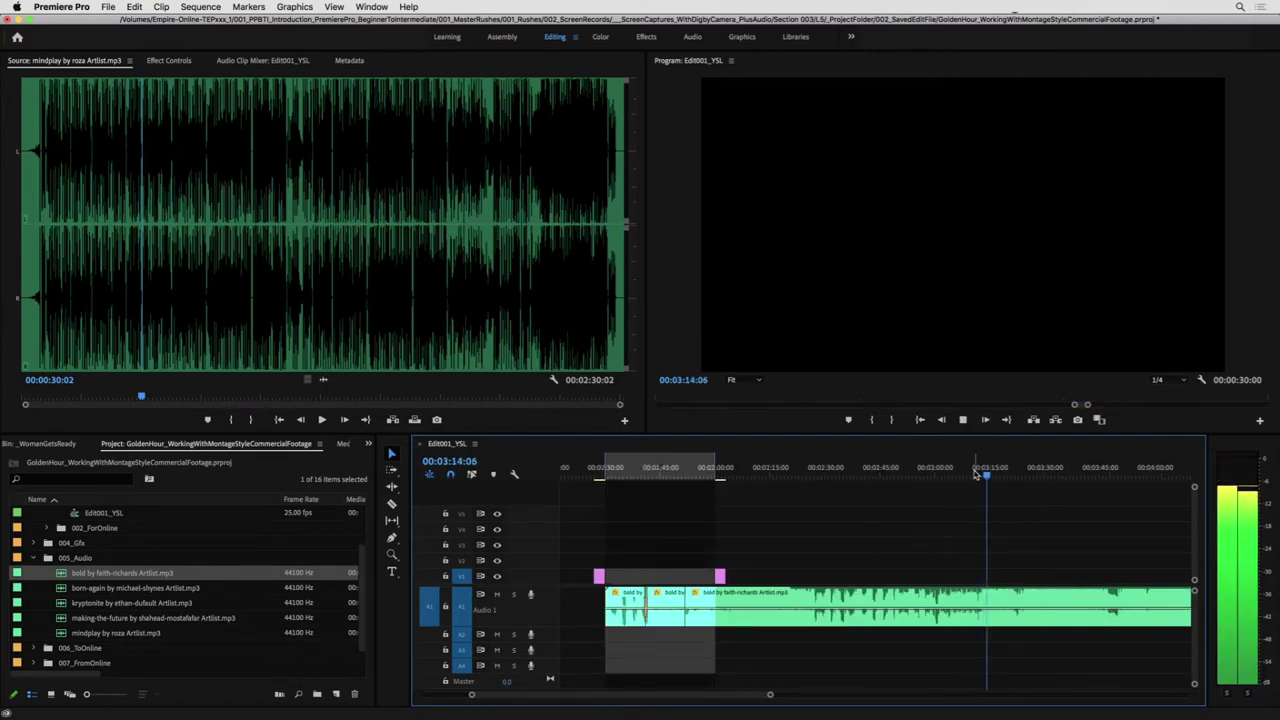
key("space")
left_click(642, 474)
key("space")
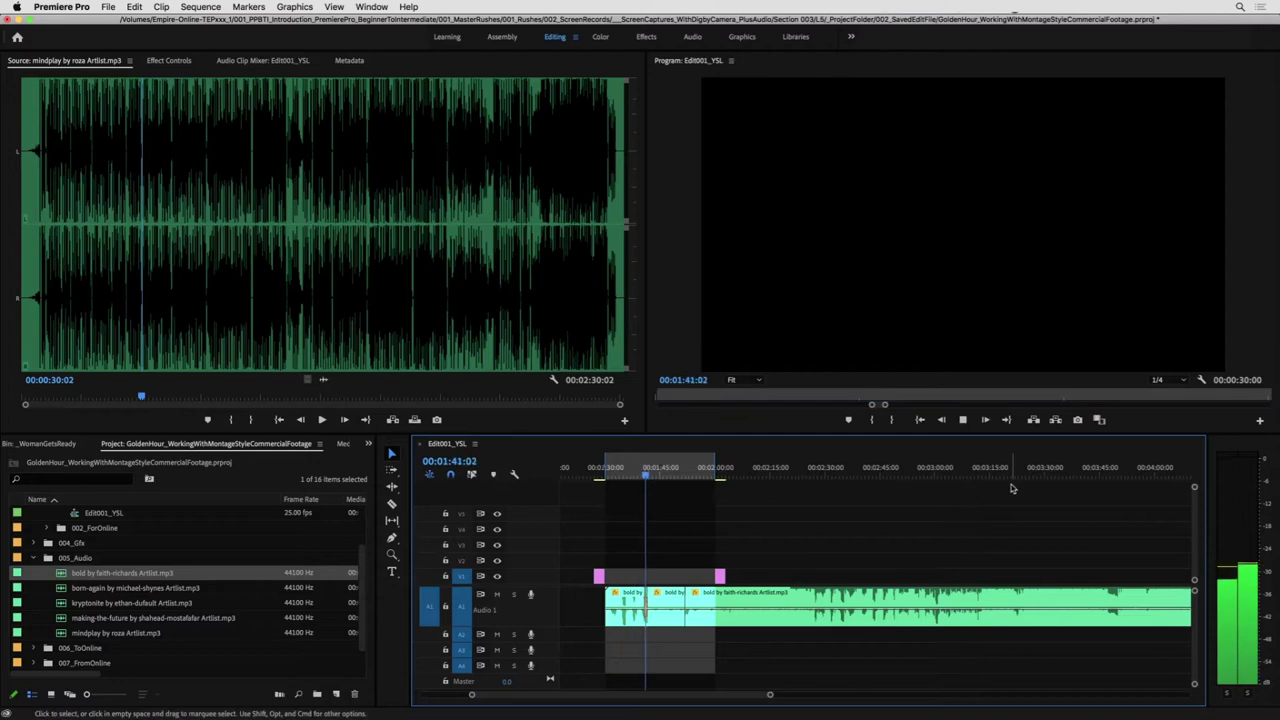
- Replay the passage from about 00:03:12 and cut the "bold" clip at 00:03:13:03
left_click(981, 474)
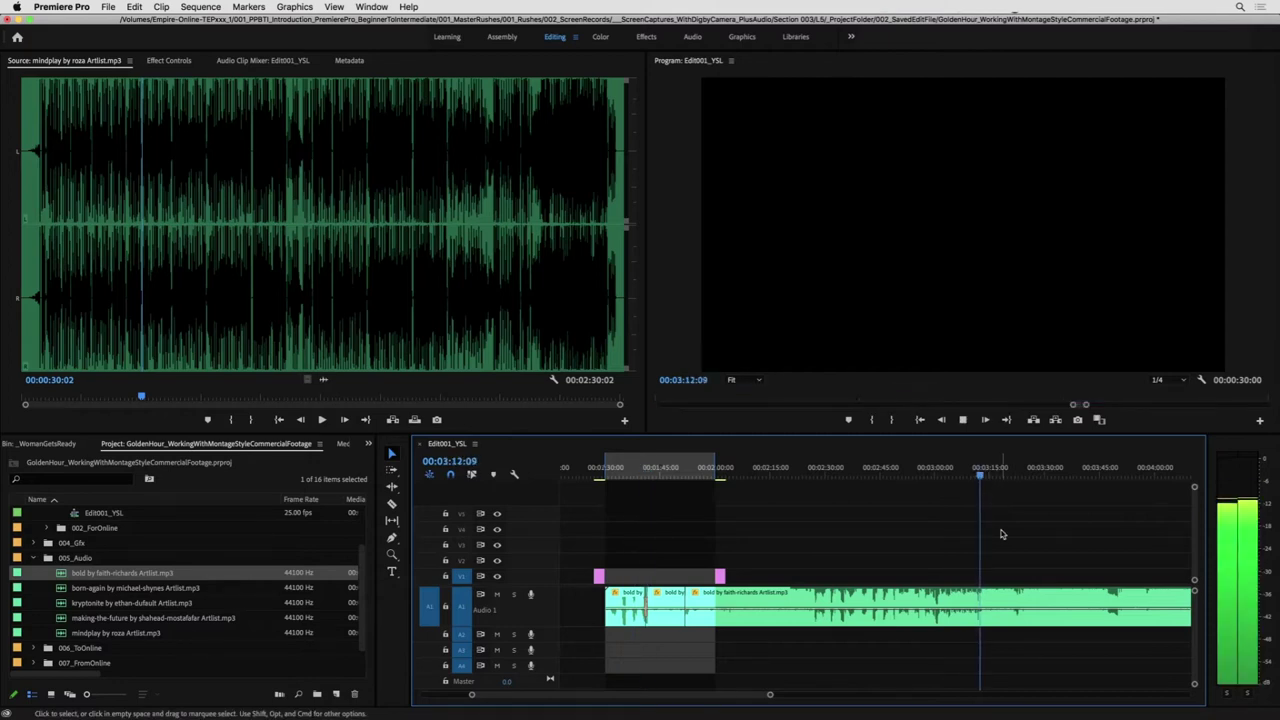
key("space")
key("c")
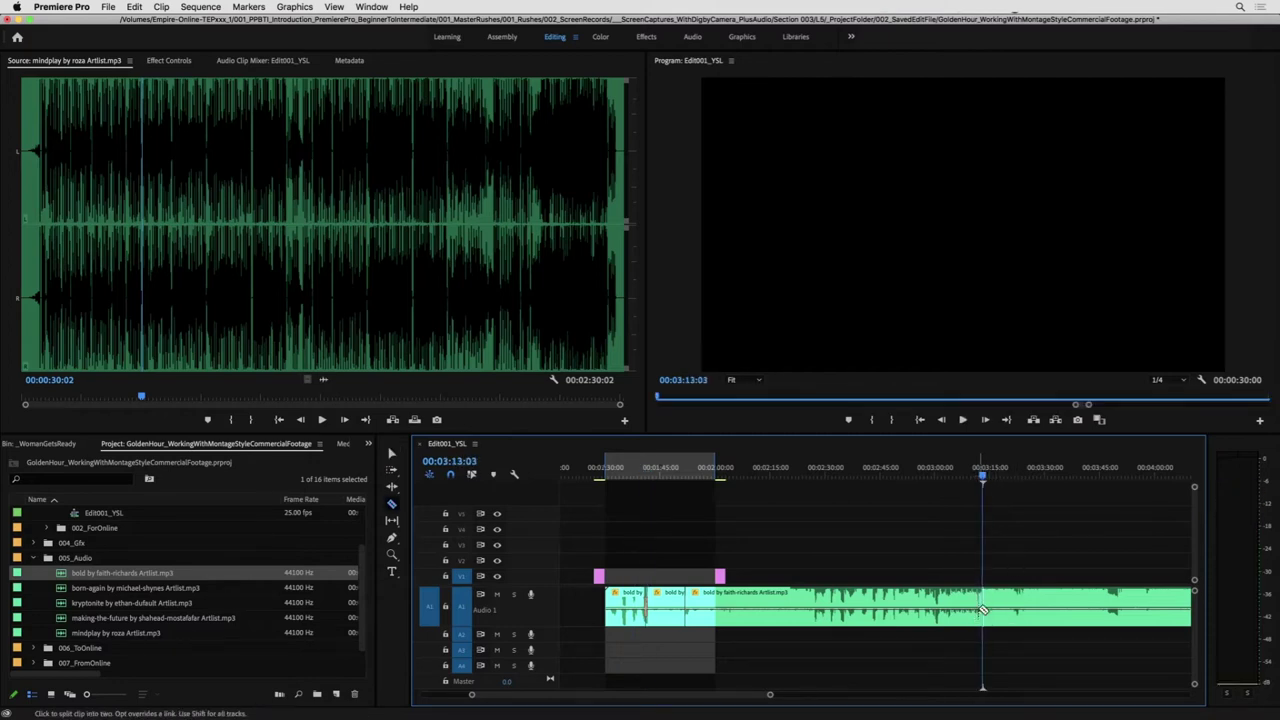
left_click(981, 596)
key("v")
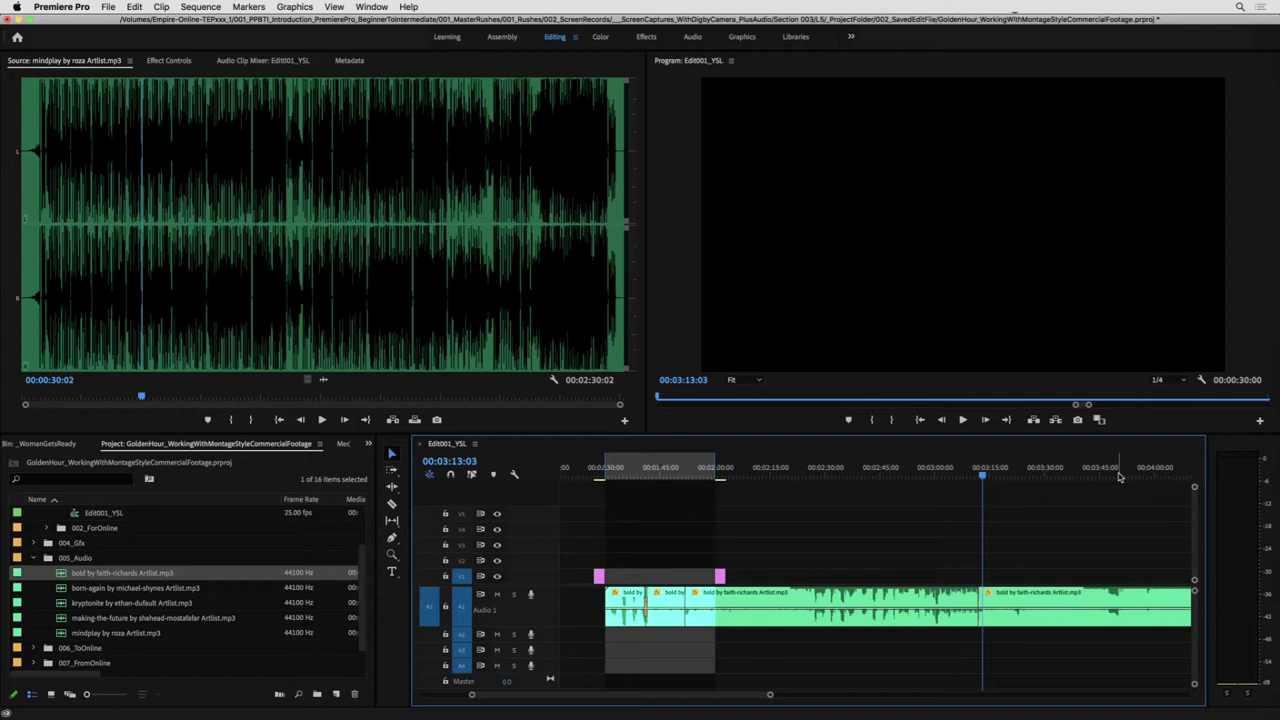
- Listen to the passage from about 00:03:50 and cut the last "bold" section at about 00:03:23
left_click(1119, 476)
key("space")
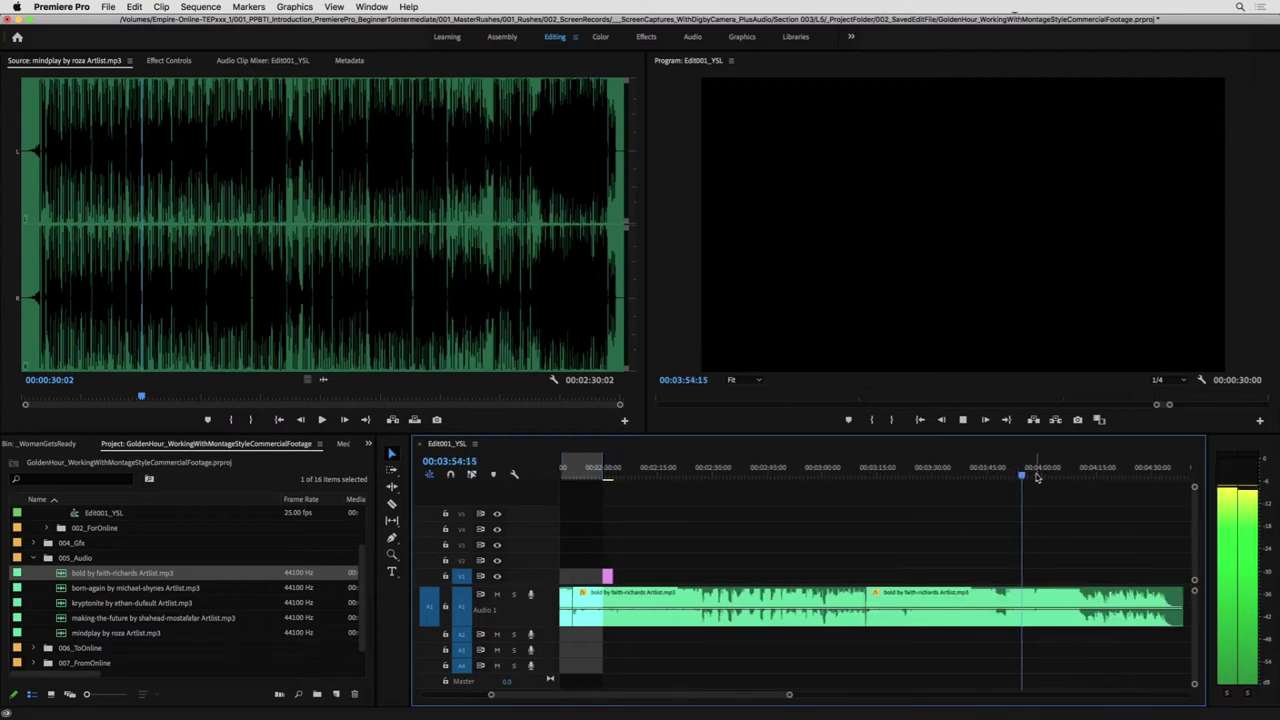
left_click_drag(908, 472, 853, 470)
key("c")
left_click(908, 616)
key("v")
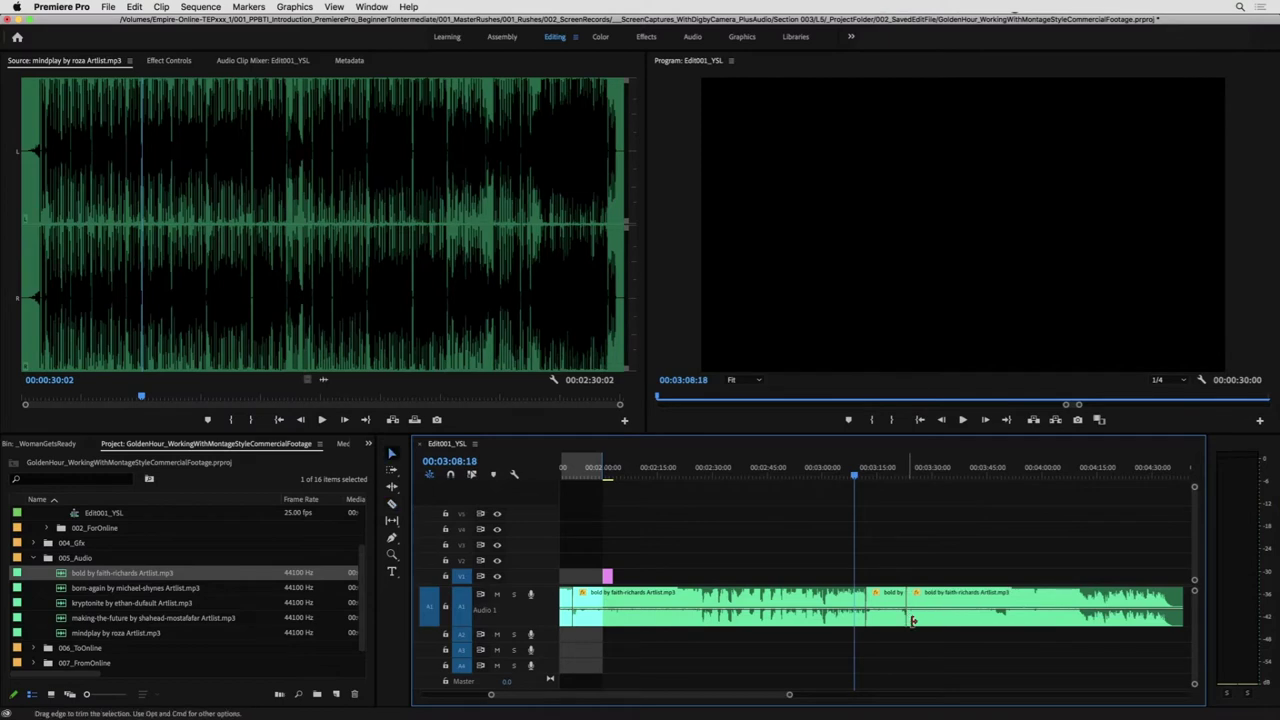
- Move the short section cut at 00:03:13:03 to about 00:01:41, overwriting the second section, and play the join
scroll(913, 618, "left", 5)
left_click_drag(1088, 614, 753, 621)
left_click(738, 470)
key("space")
scroll(769, 547, "left", 1)
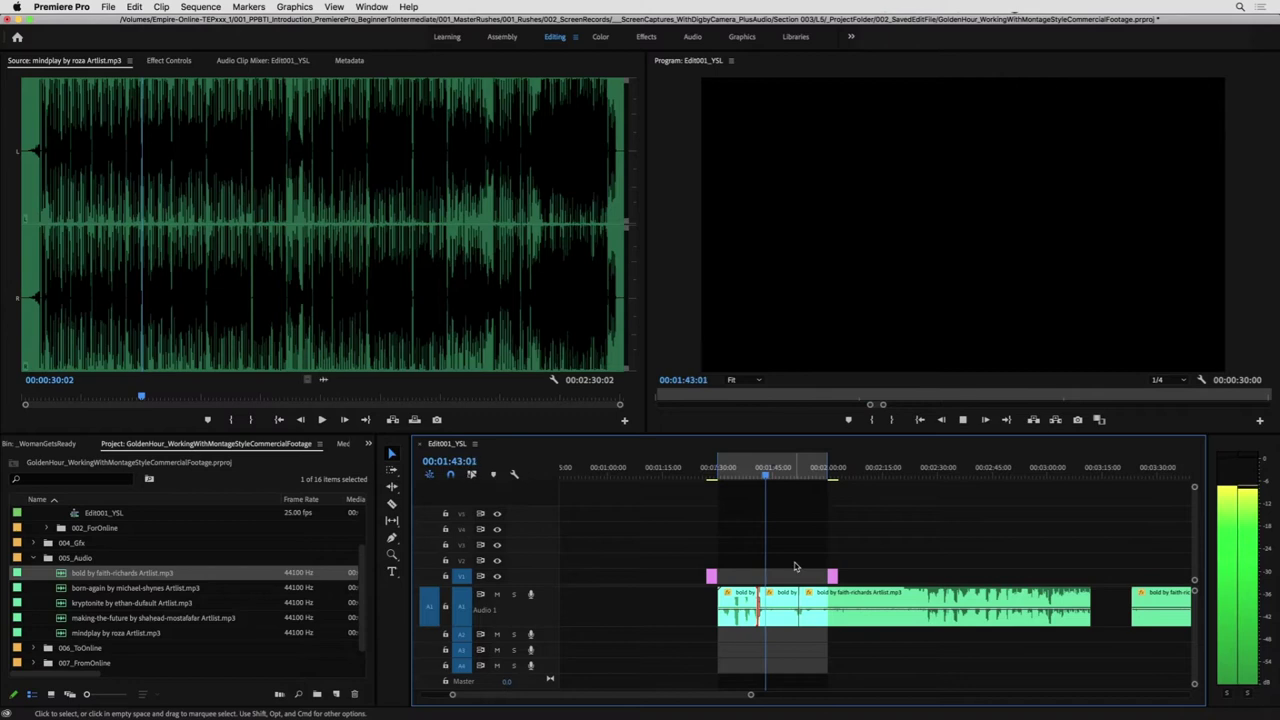
- Listen near the end of the "bold" track and cut its last section at 00:04:27:22
key("minus")
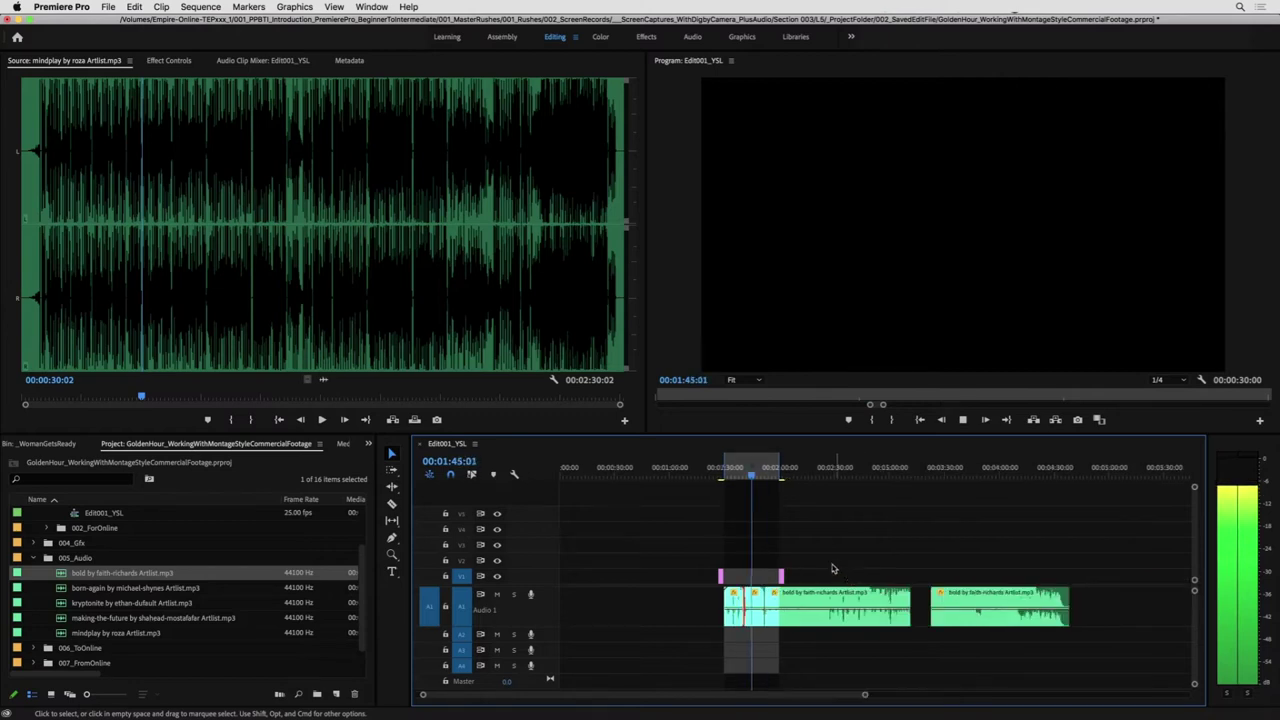
left_click(1050, 474)
key("space")
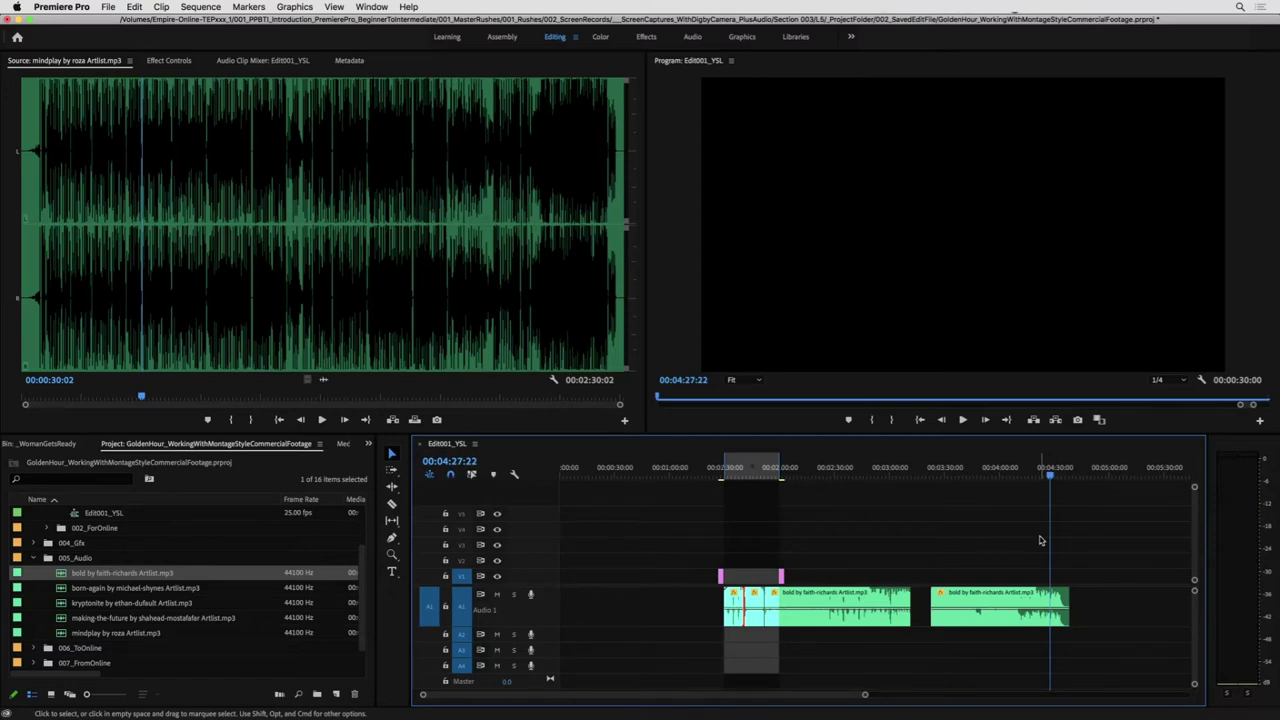
key("c")
left_click(1050, 603)
- Delete the long "bold" section after the second one and move the track's ending up to about 00:01:52
left_click(784, 605)
key("v")
key("Delete")
left_click_drag(849, 616, 902, 616)
- Play the join between the second "bold" section and the ending at about 00:01:52
key("z")
left_click(770, 587)
left_click(833, 591)
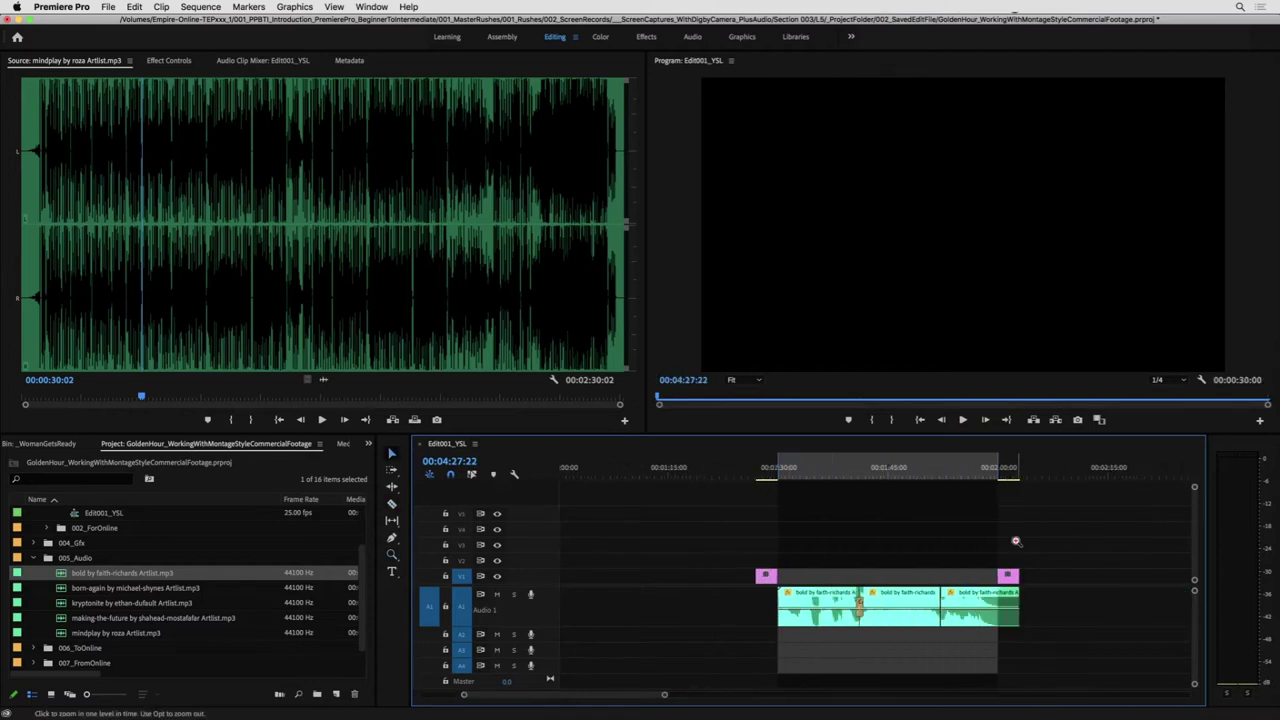
left_click(925, 467)
key("space")
left_click(950, 580)
key("v")
left_click(855, 598)
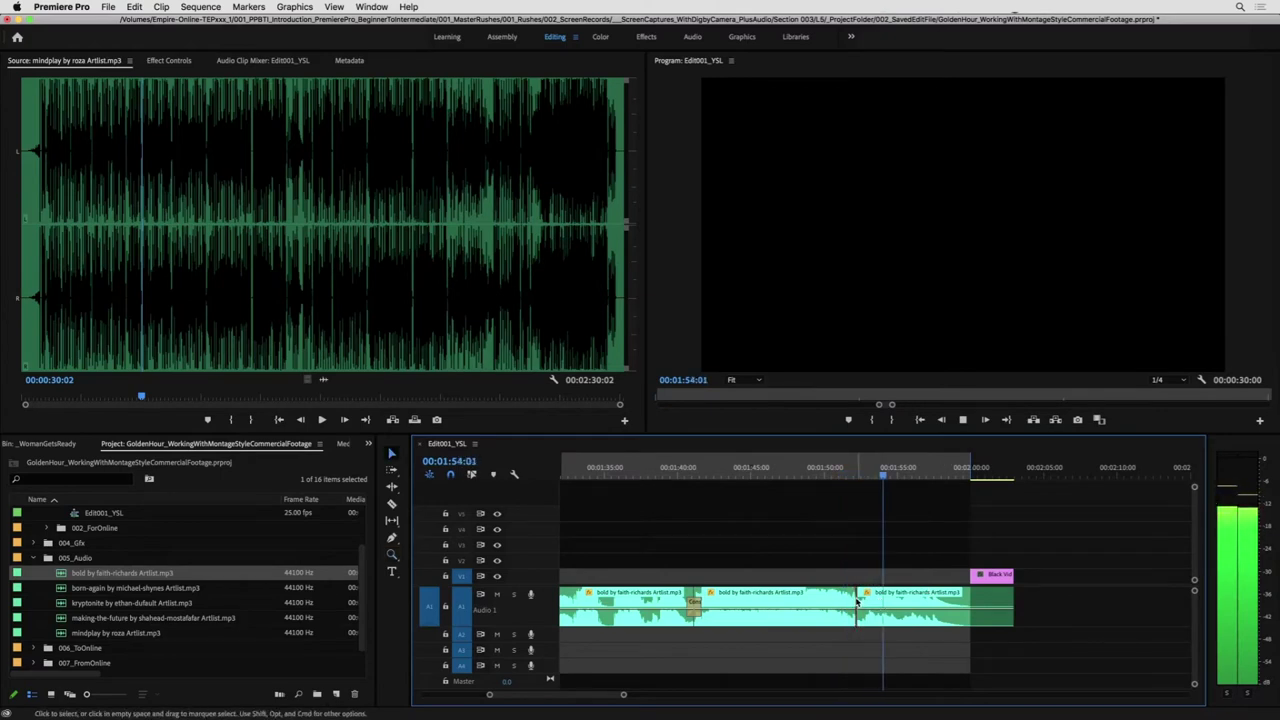
key("space")
key("space")
- Try moving the ending to about 00:01:55 and extending the second section to meet it
mouse_move(880, 604)
left_mouse_down()
mouse_move(926, 604)
mouse_move(866, 602)
left_mouse_up()
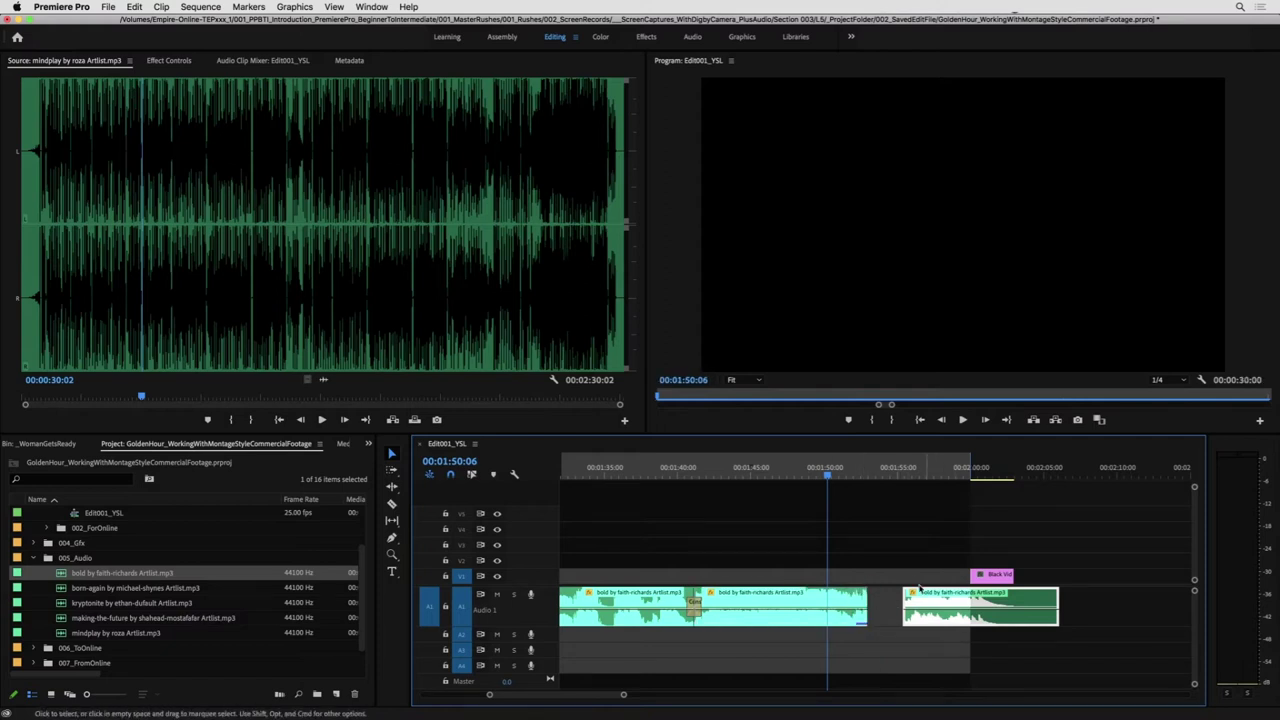
key("space")
left_click(884, 598)
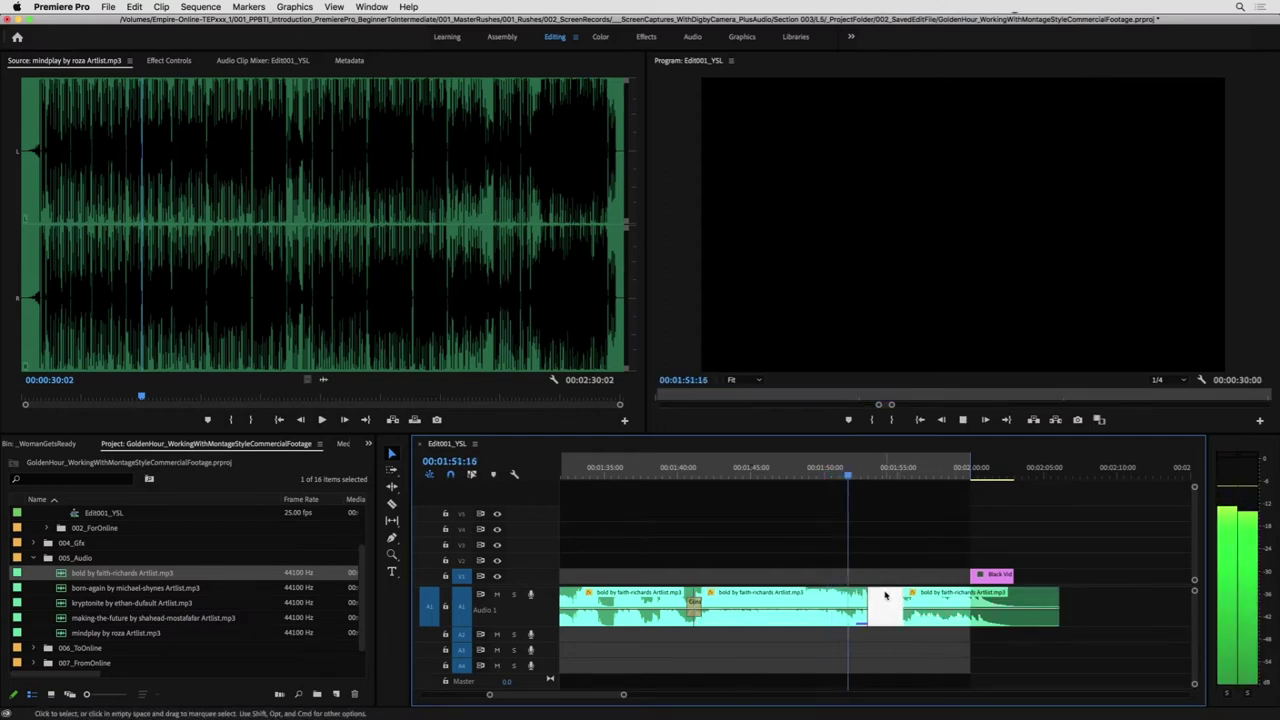
left_click_drag(866, 601, 902, 602)
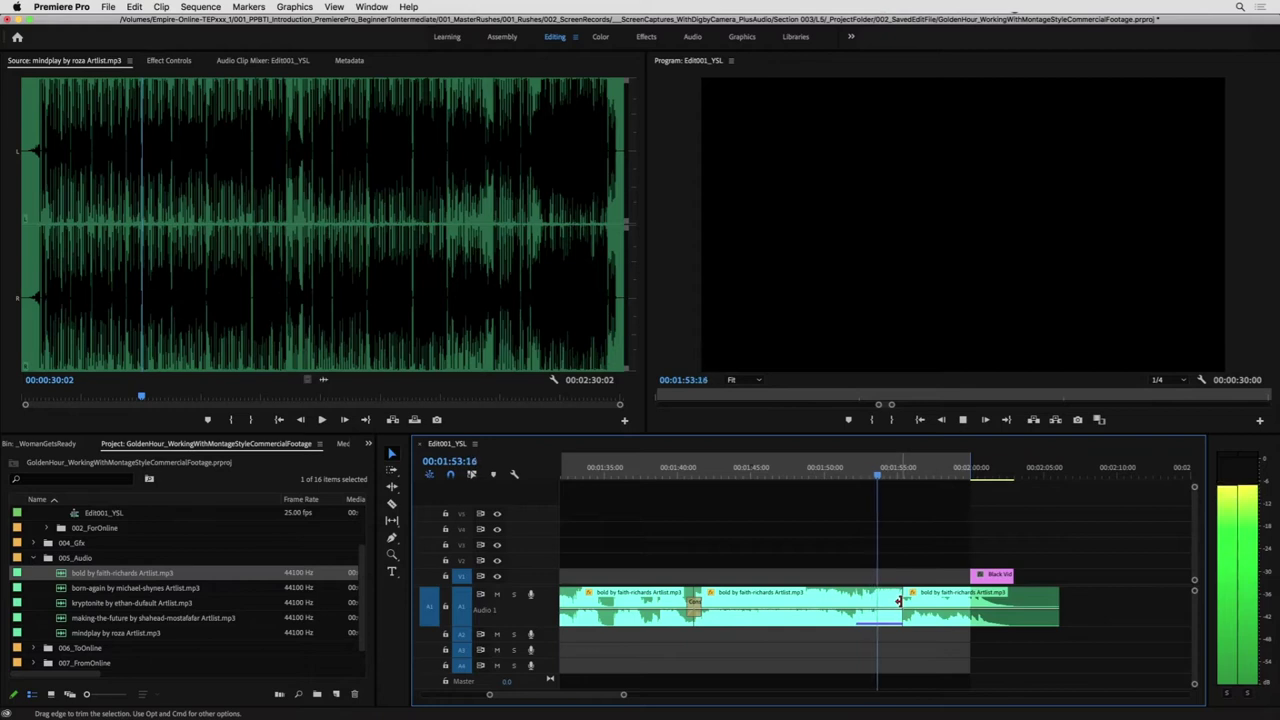
- Undo the extension of the second section and play the passage to about 00:01:59
key("space")
key("super+z")
key("space")
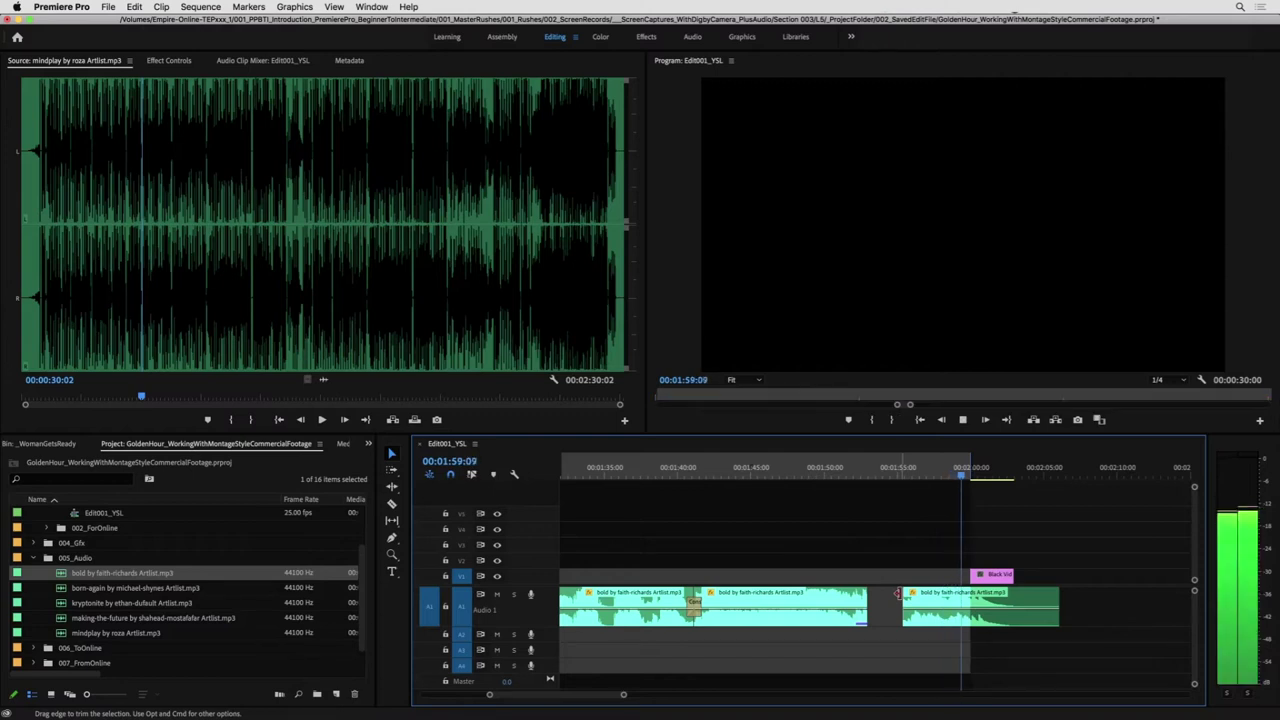
key("space")
- Place the ending on Audio 2 at about 00:01:52, overlapping the second section, and play the overlap
left_click(836, 474)
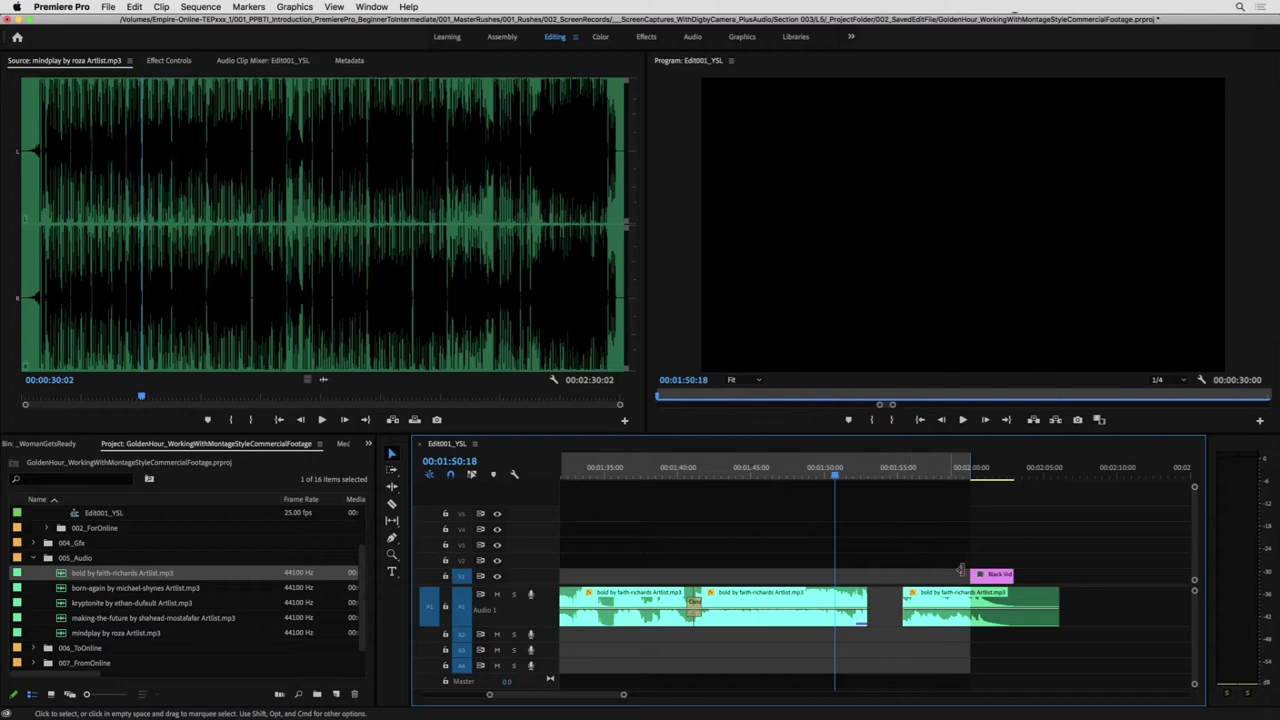
left_click_drag(867, 600, 880, 641)
key("space")
key("space")
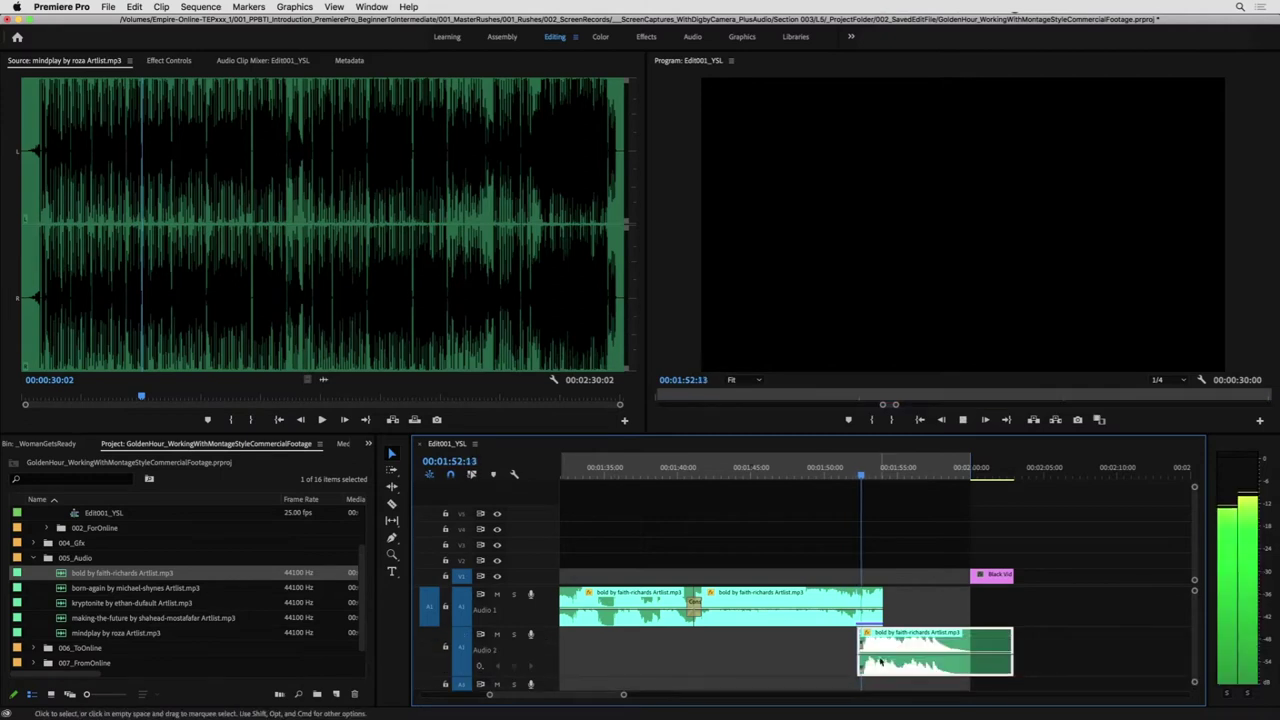
key("=")
key("space")
left_click(805, 472)
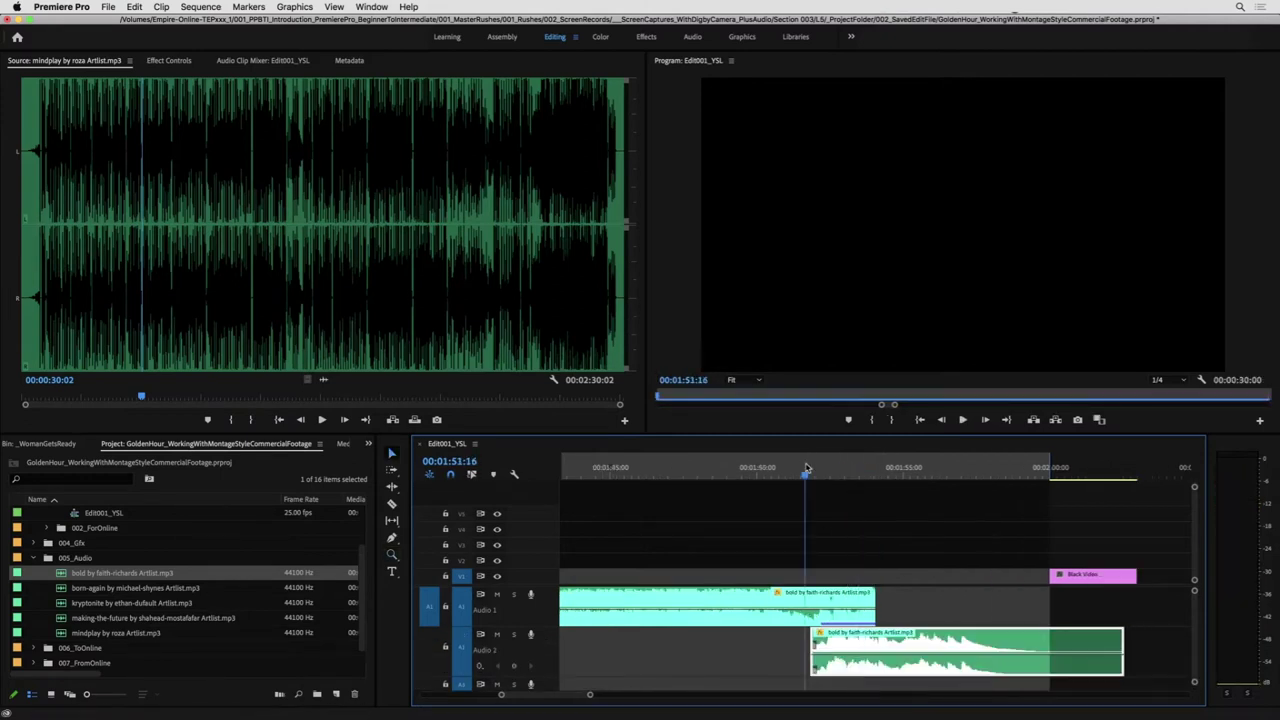
key("space")
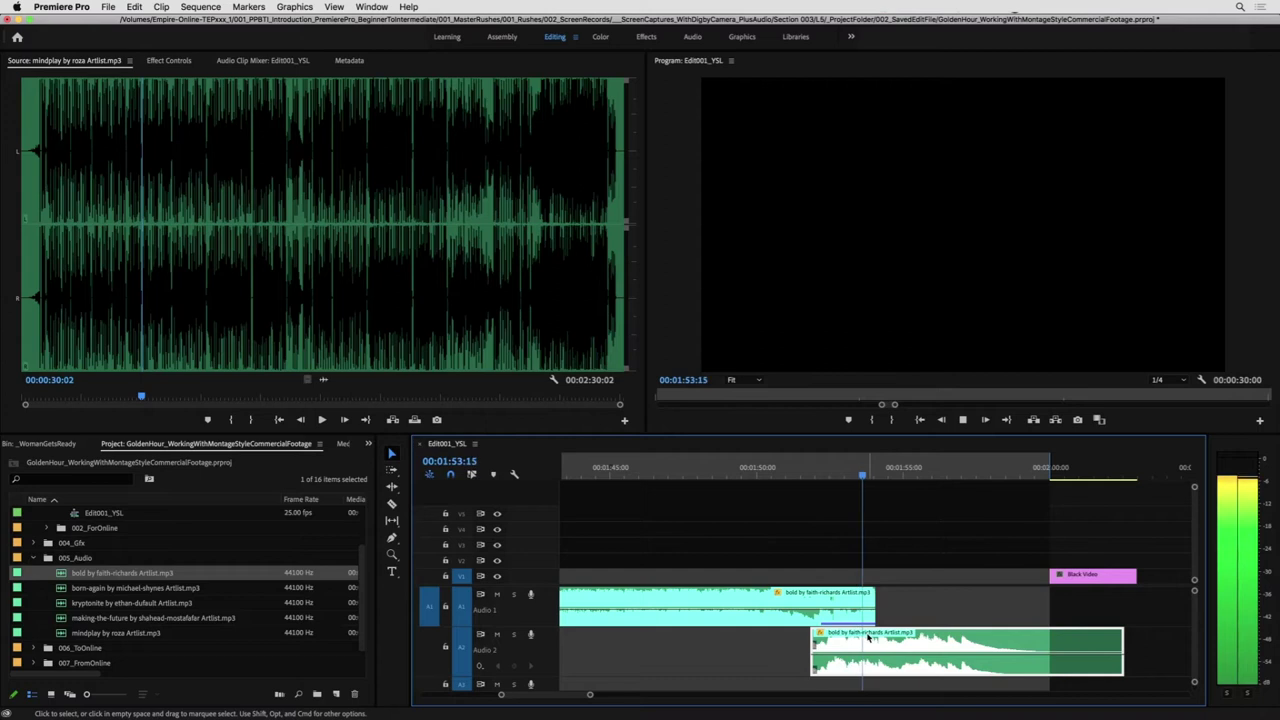
key("space")
- Move the ending onto Audio 1 at about 00:01:52 and add a Constant Power crossfade at the join
left_click_drag(868, 637, 835, 608)
left_click(817, 616)
key("shift+super+d")
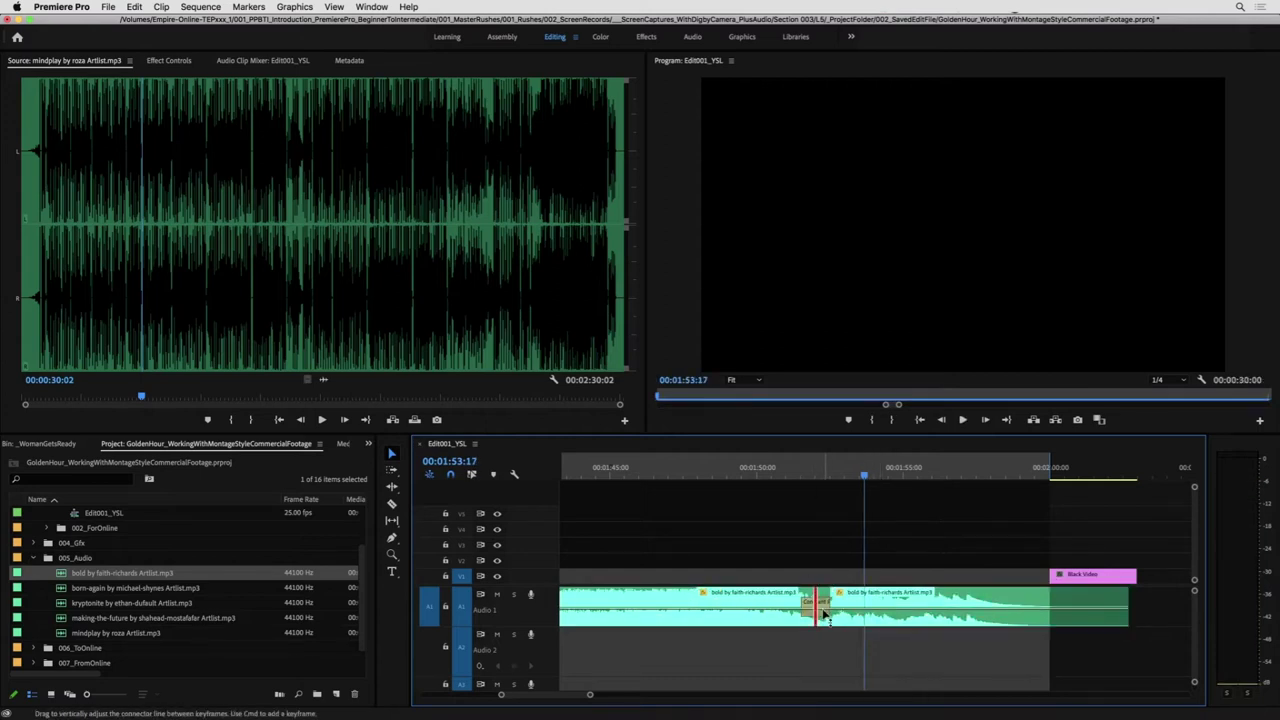
left_click(825, 614)
left_click(788, 472)
key("space")
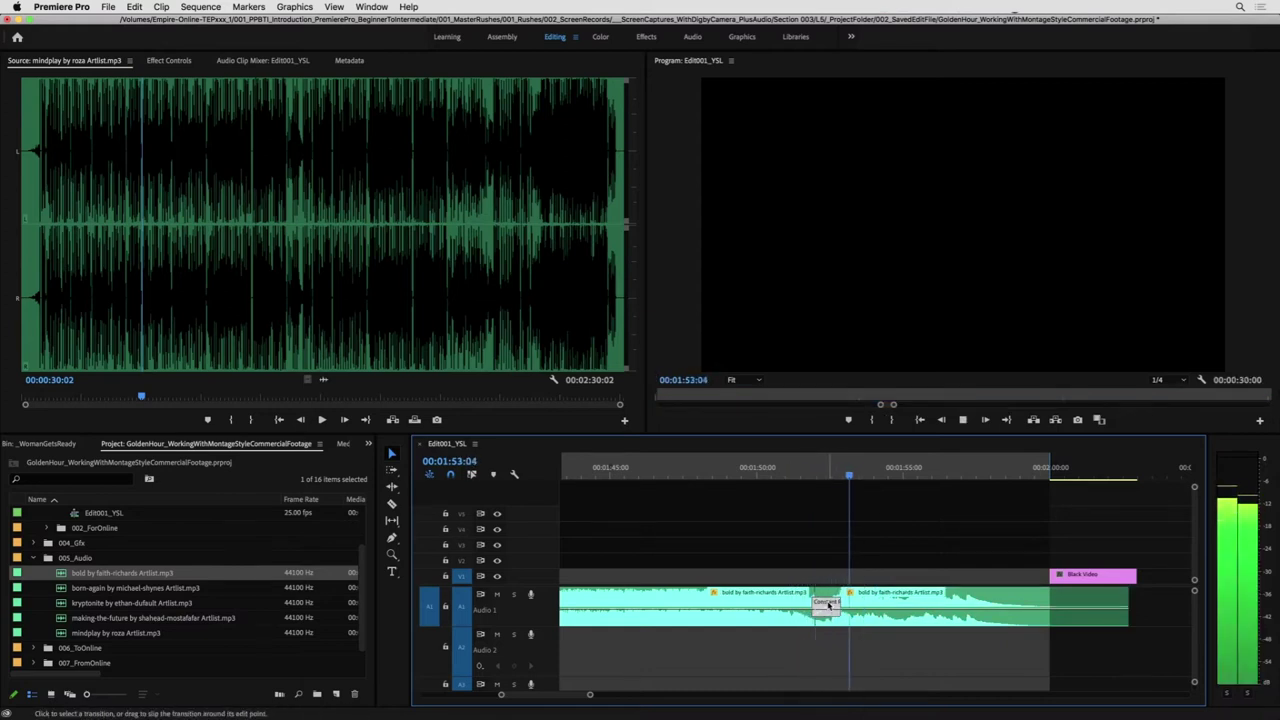
- Select the ending clip and play the crossfaded join from 00:01:49:14
left_click(848, 612)
key("Up")
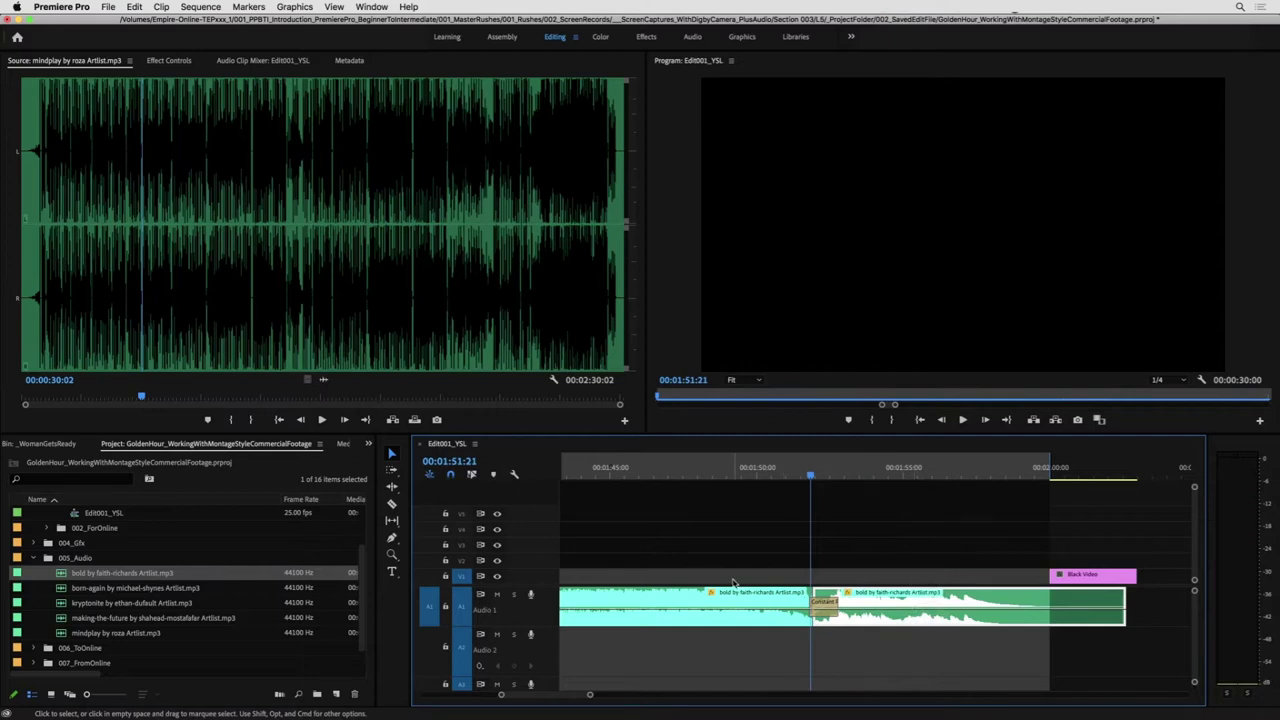
left_click(725, 598)
scroll(689, 592, "right", 1)
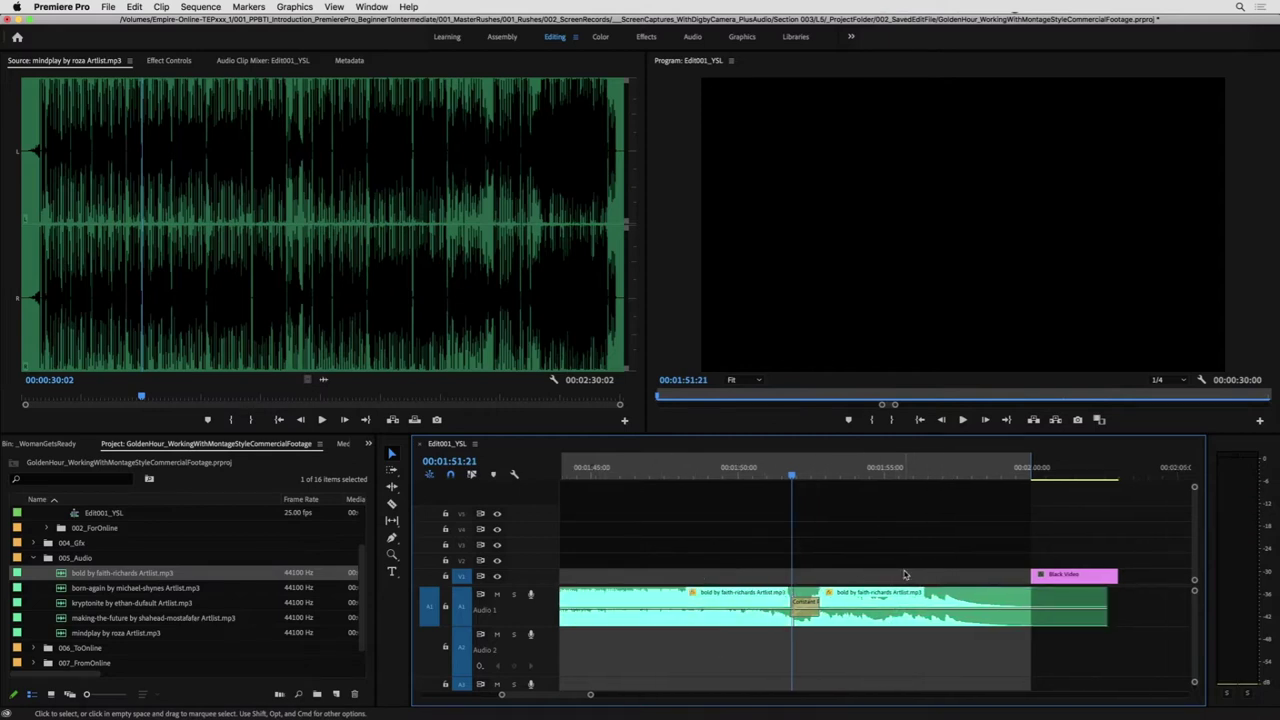
left_click(880, 611)
left_click(727, 477)
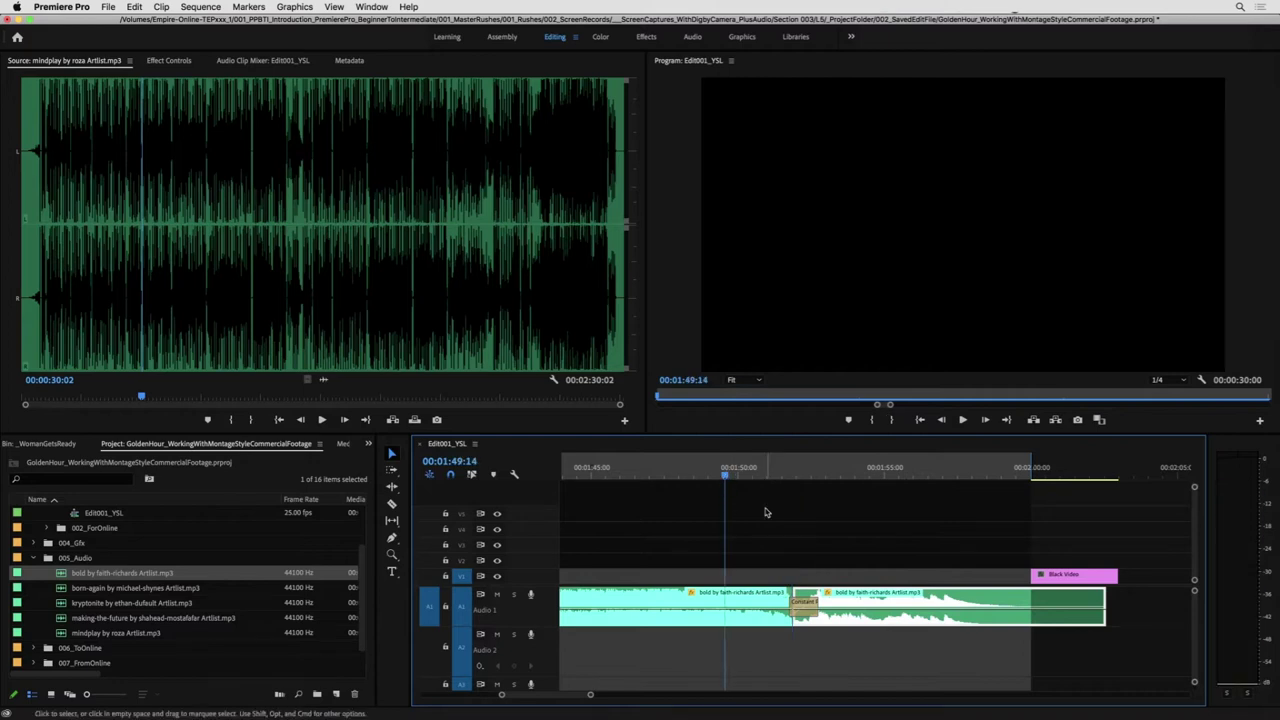
key("space")
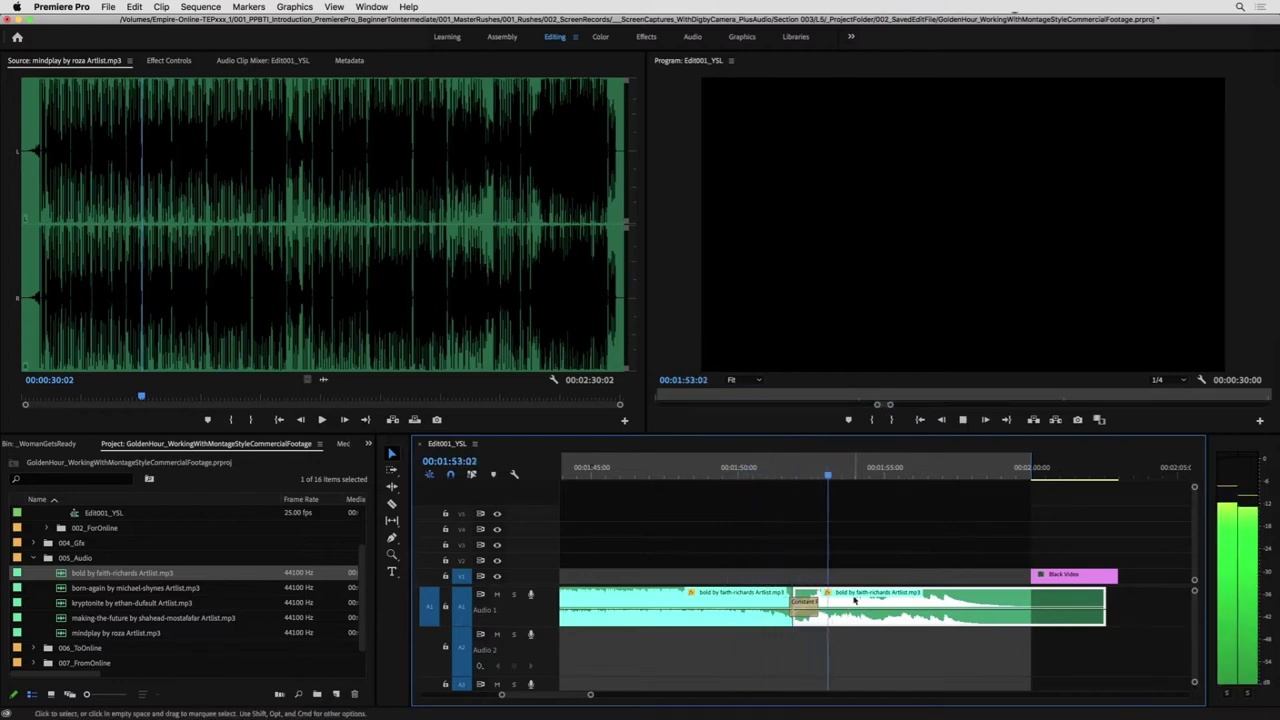
- Nudge the ending clip earlier in three small moves, playing the join from about 00:01:50 after each
key("shift+super+Left")
left_click(750, 468)
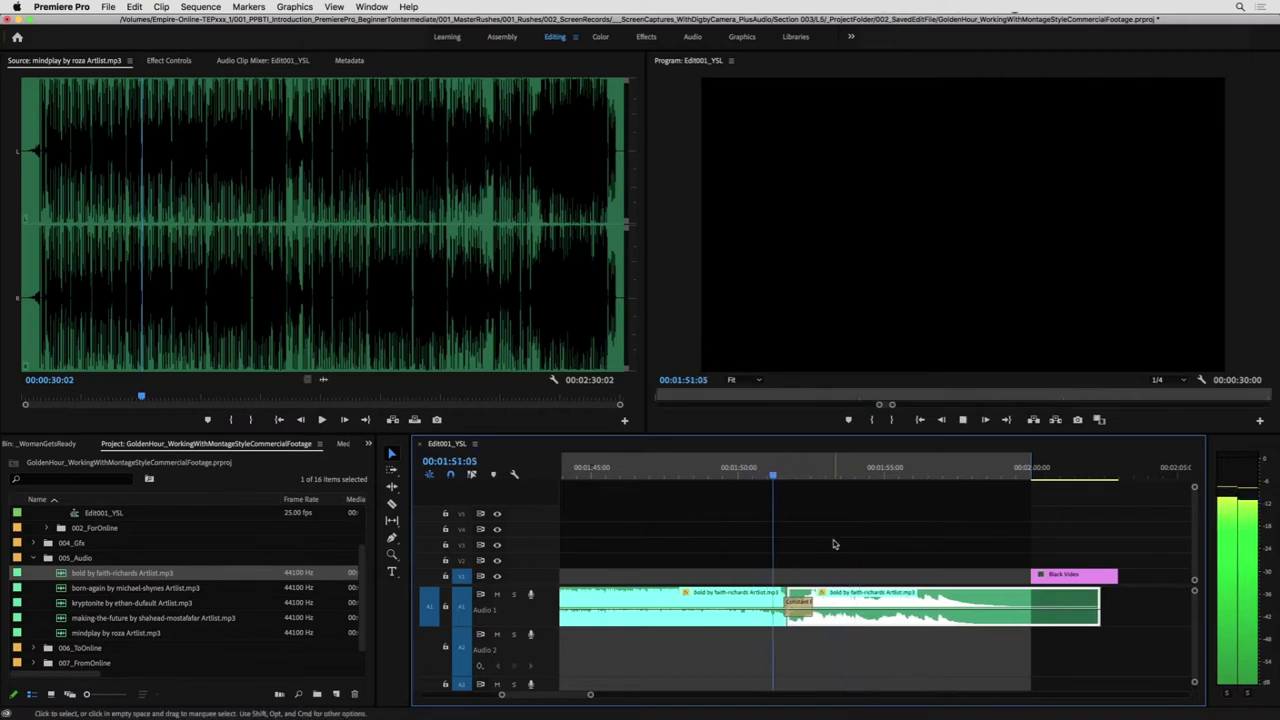
key("shift+super+Left")
left_click(750, 465)
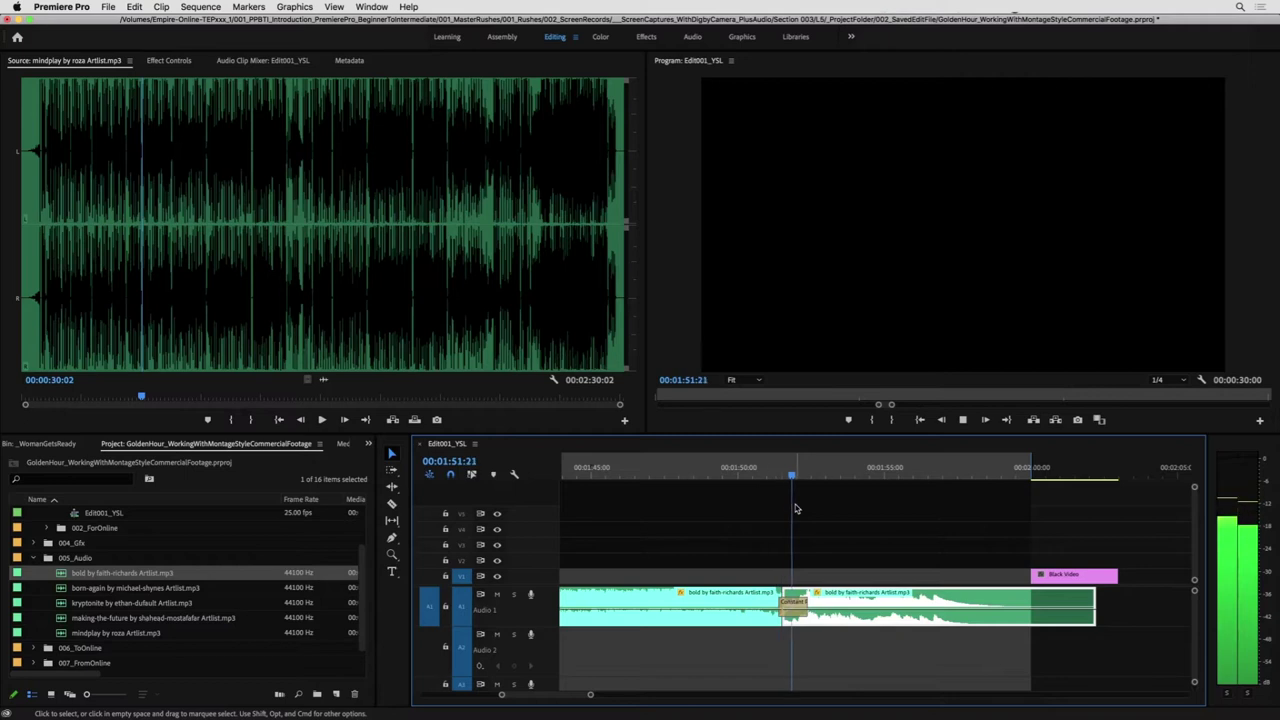
key("shift+super+Left")
left_click(750, 467)
- Lengthen the crossfade before the ending to 00:00:01:16 and trim the ending's tail to 00:02:00:00
left_click_drag(801, 607, 811, 606)
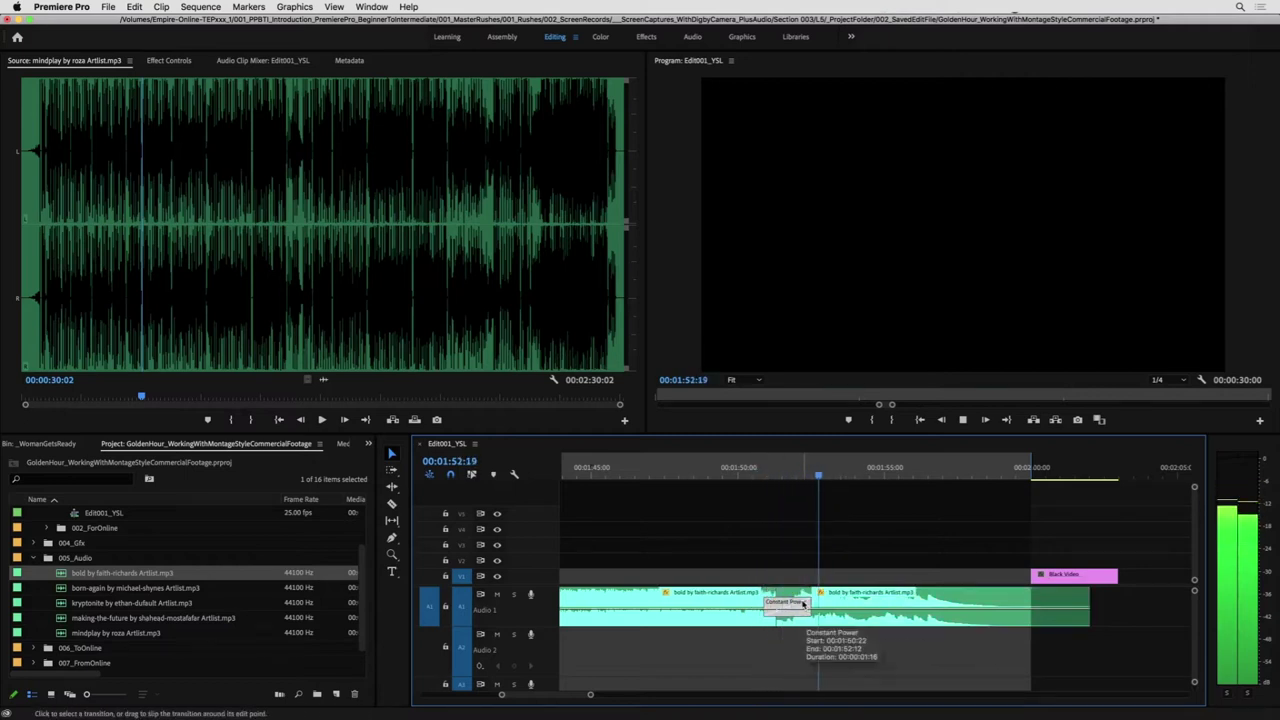
left_click(824, 600)
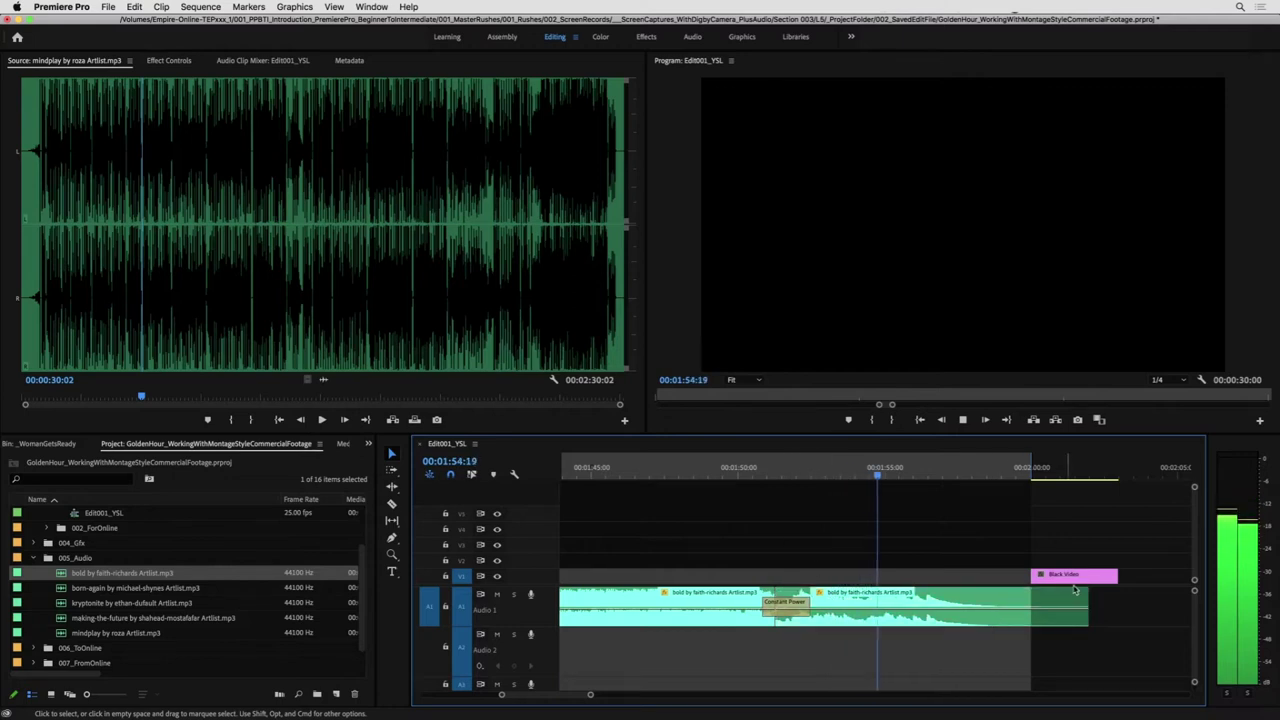
left_click_drag(1086, 598, 1022, 593)
key("minus")
key("minus")
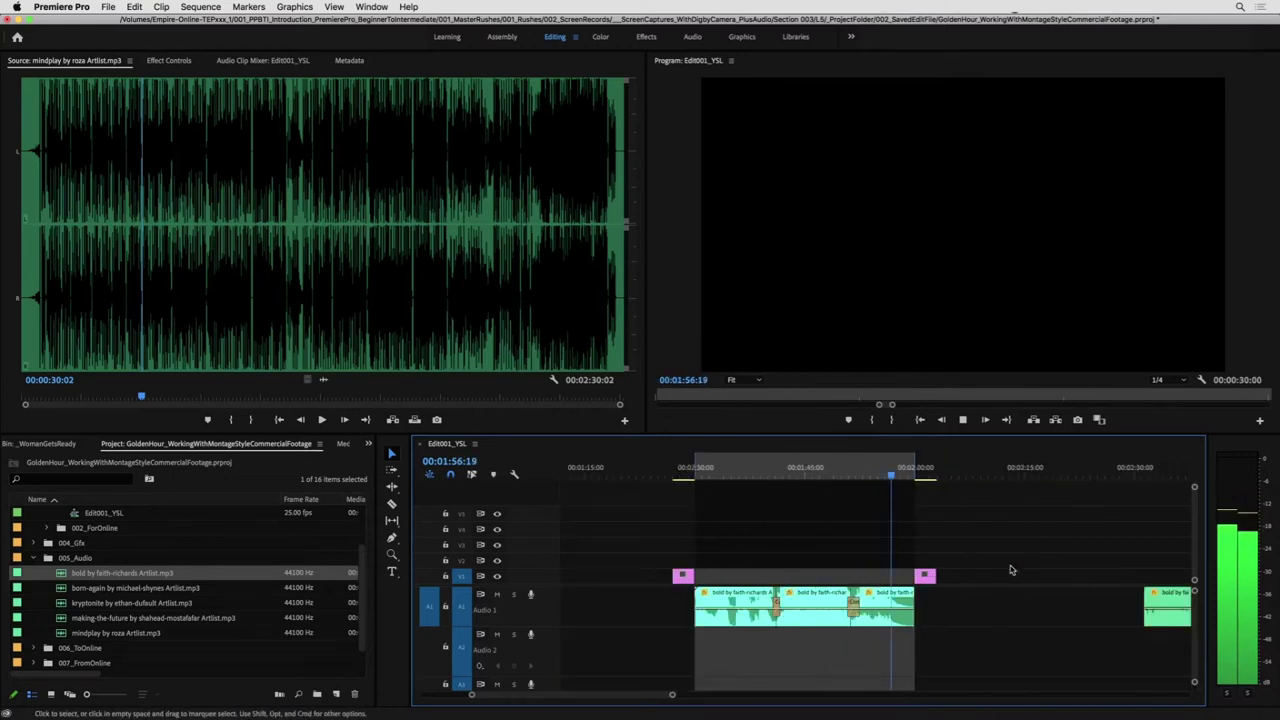
- Play the whole 30-second "bold" edit from about 00:01:30 through to its end
key("space")
left_click(695, 467)
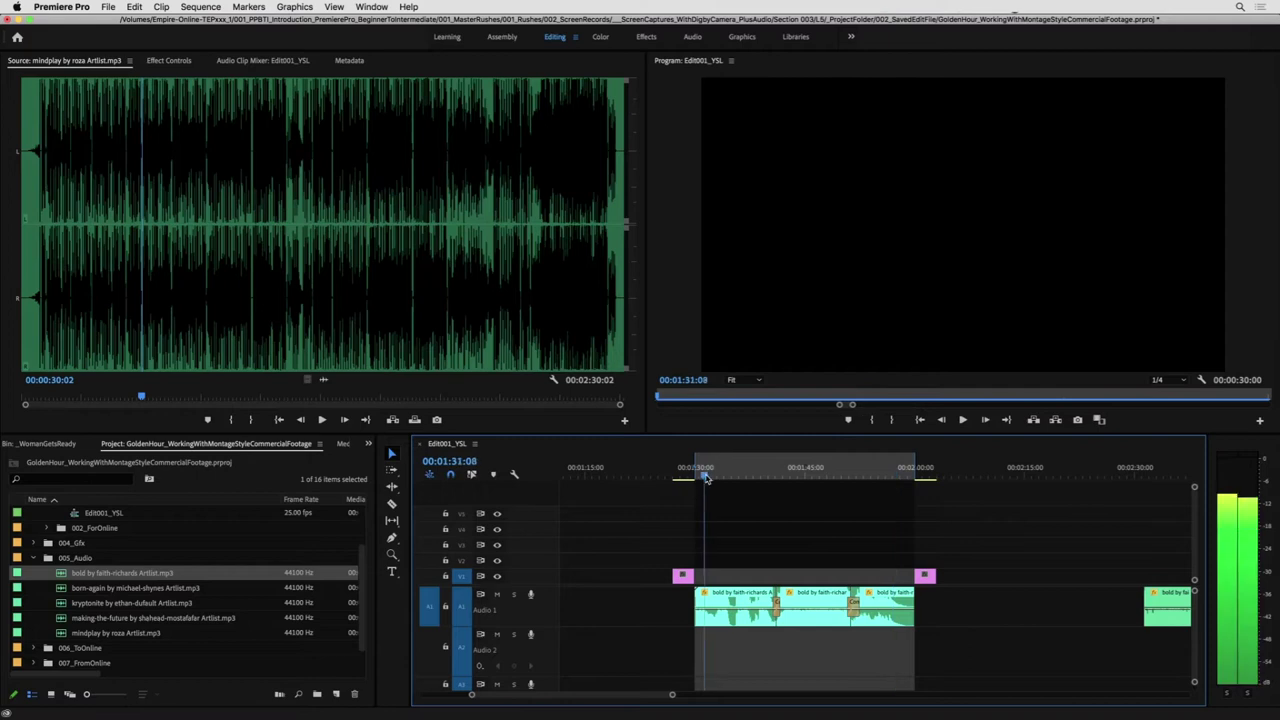
key("space")
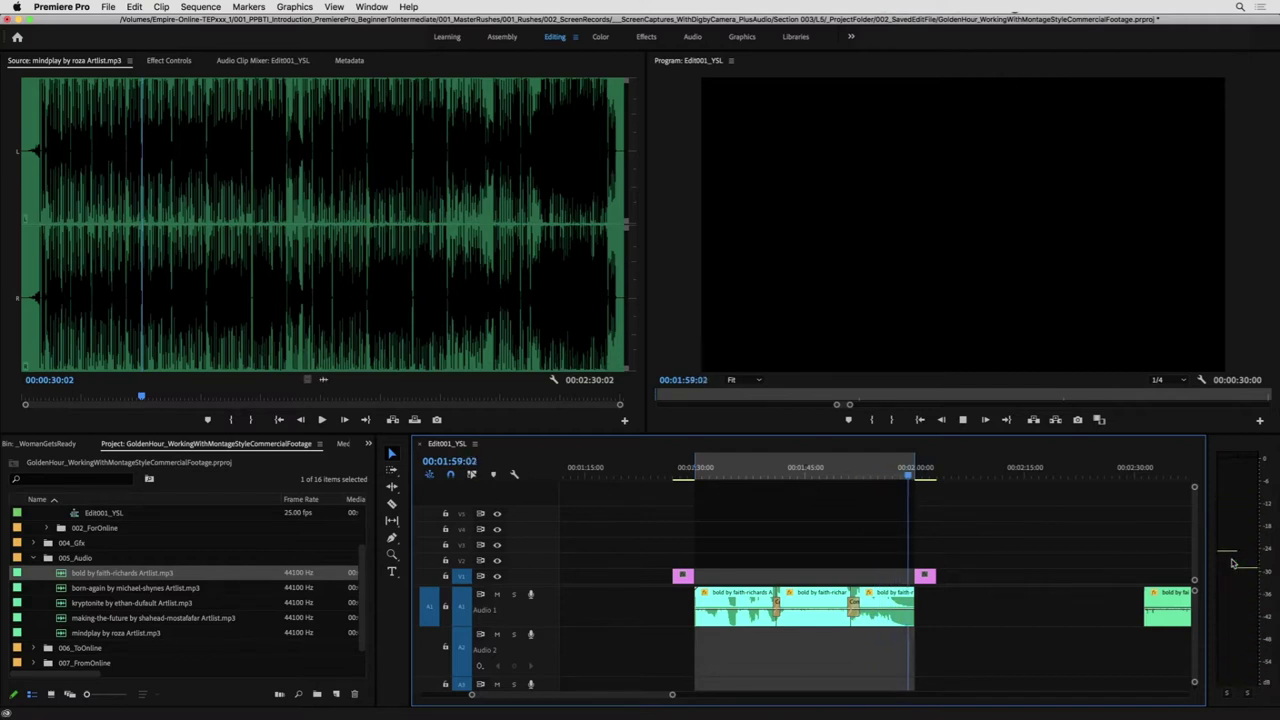
key("space")
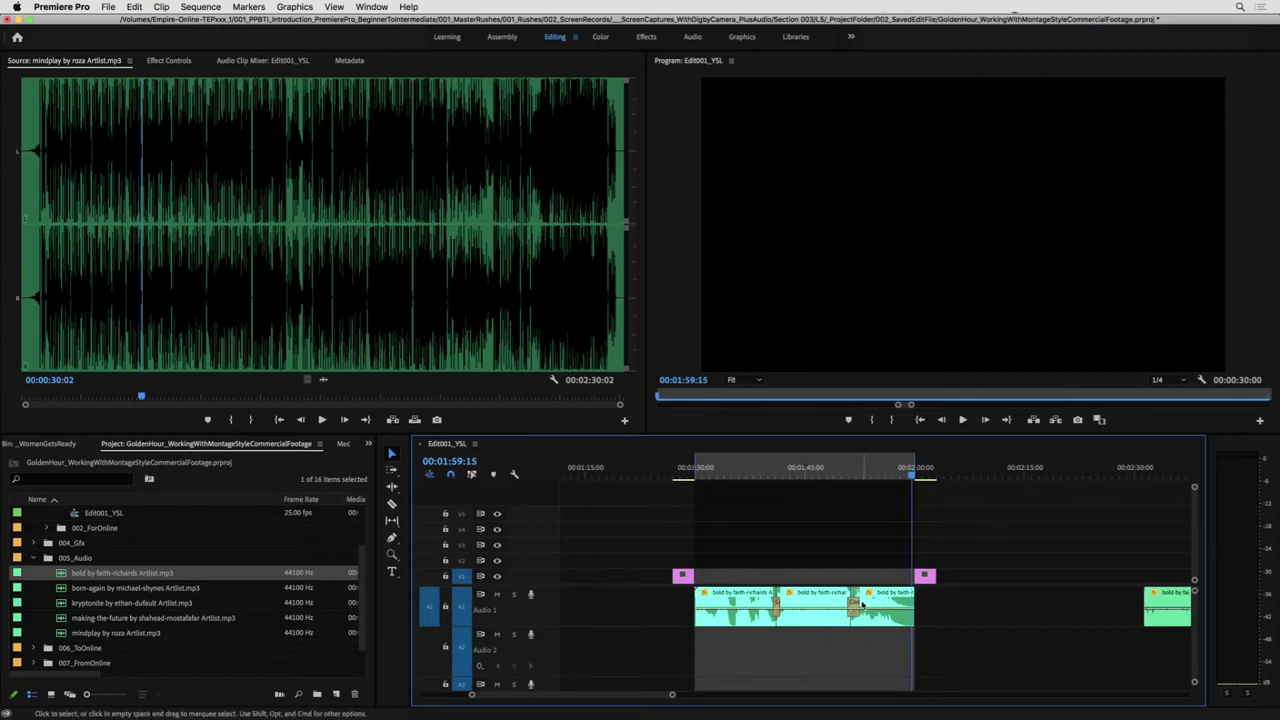
left_click_drag(854, 604, 856, 605)
left_click(897, 612)
left_click_drag(1001, 605, 708, 658)
left_click_drag(1014, 592, 732, 622)
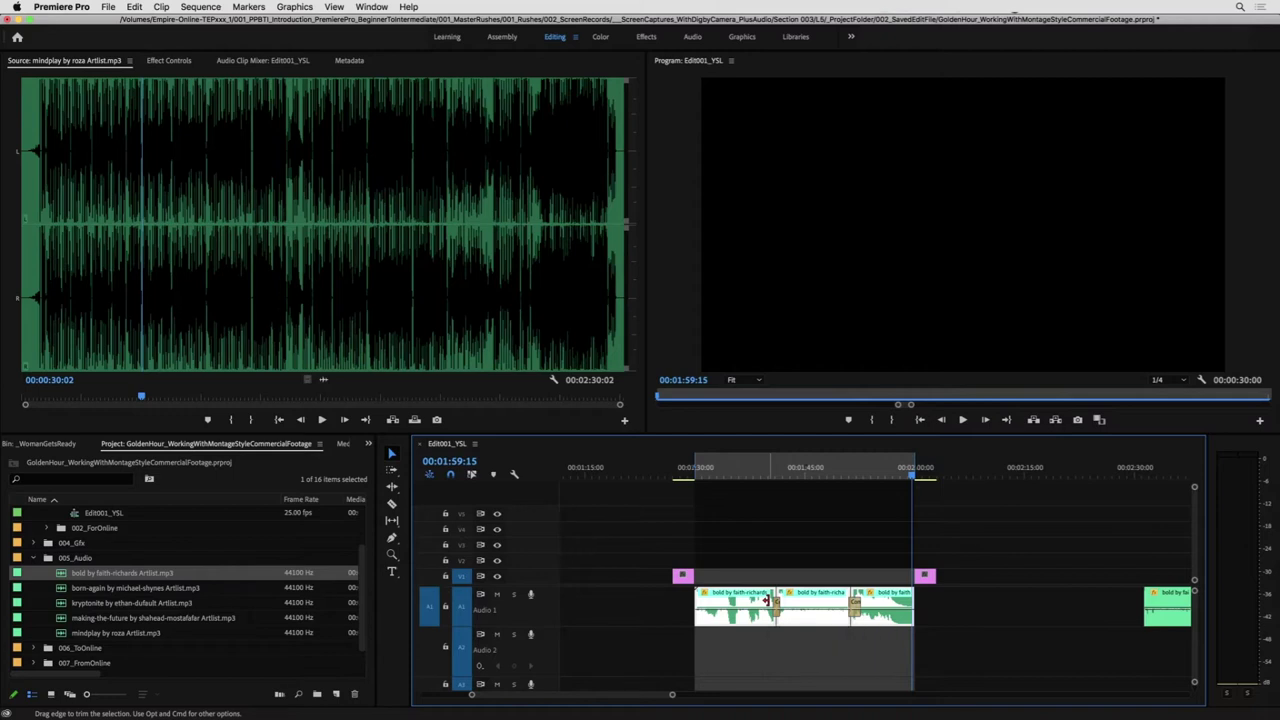
- Delete the leftover "bold" audio beyond the 30-second edit and select the three remaining sections
key("backslash")
left_click_drag(876, 562, 1156, 660)
key("Delete")
key("backslash")
left_click_drag(926, 537, 608, 586)
left_click_drag(930, 602, 645, 648)
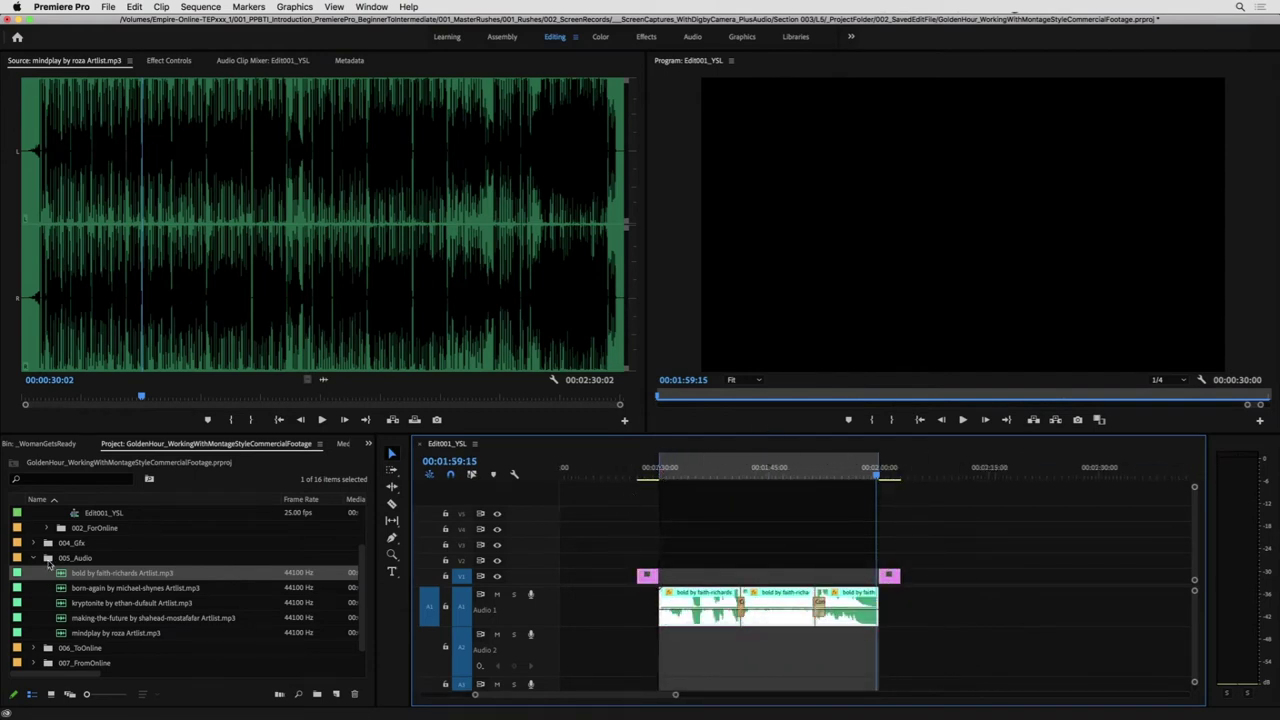
- Collapse the 005_Audio bin and change the label colour of the second "bold" section to yellow
left_click(34, 560)
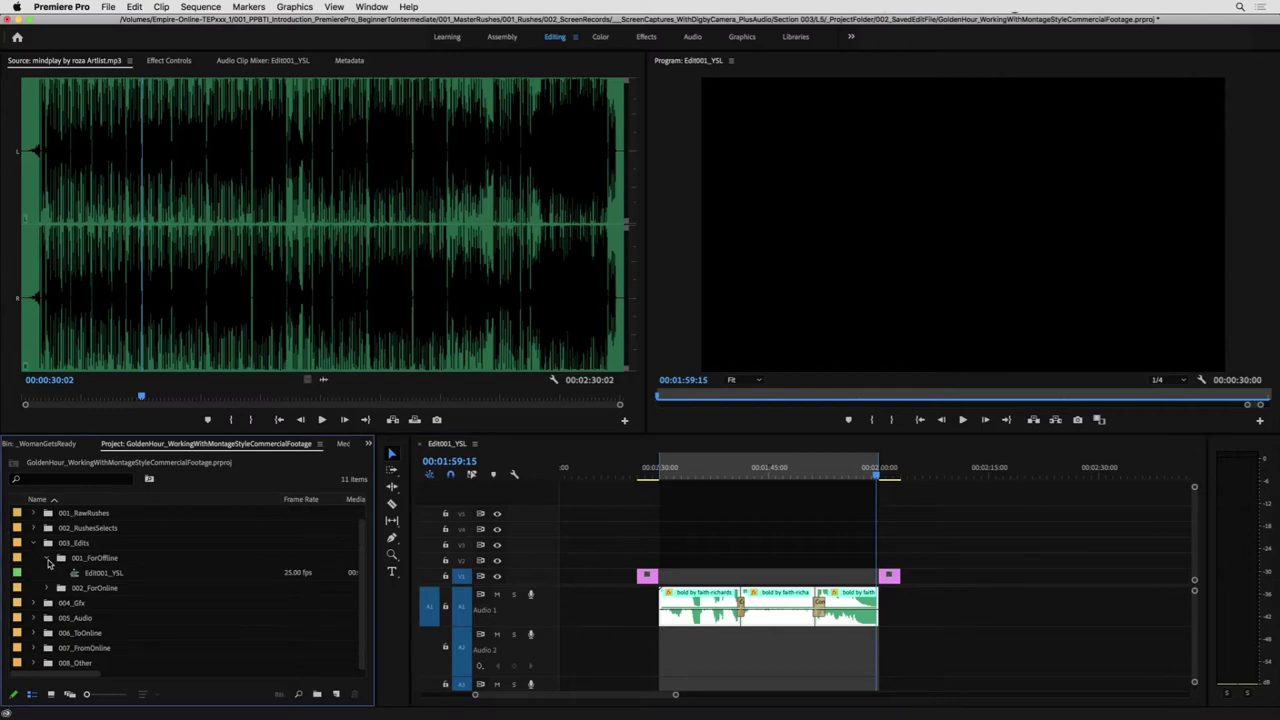
left_click(782, 556)
left_click_drag(697, 571, 698, 611)
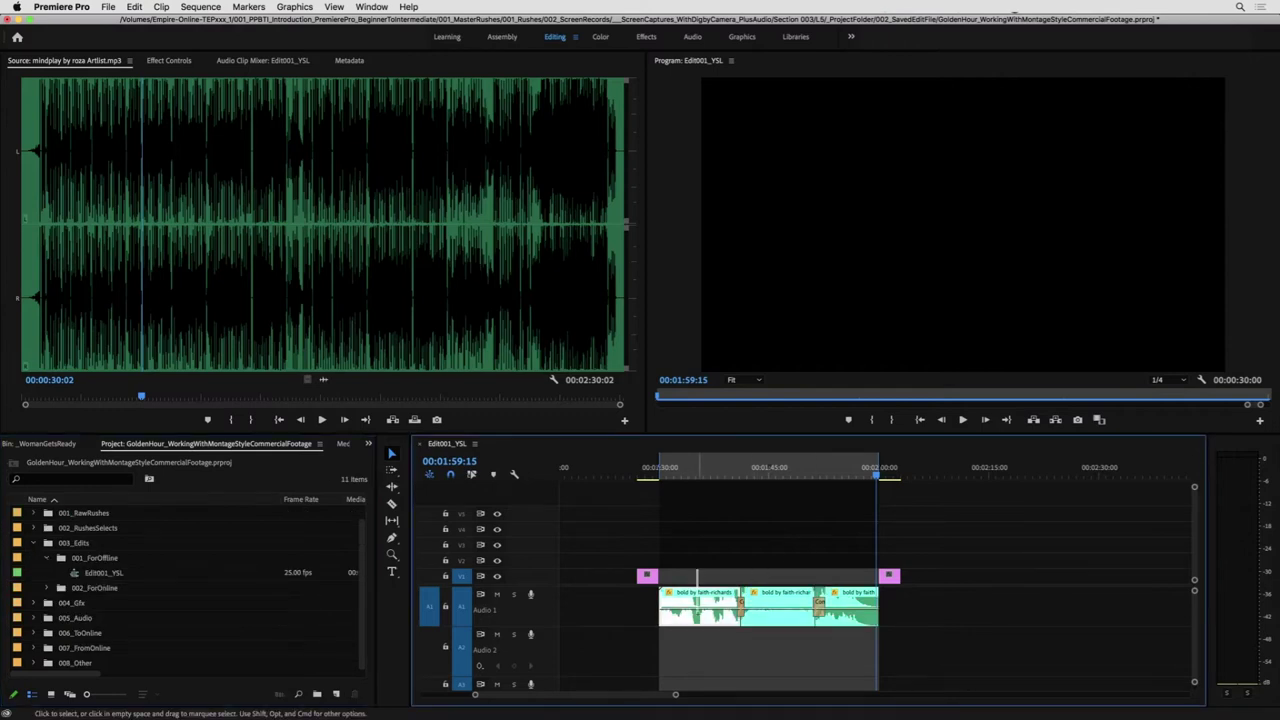
right_click(786, 573)
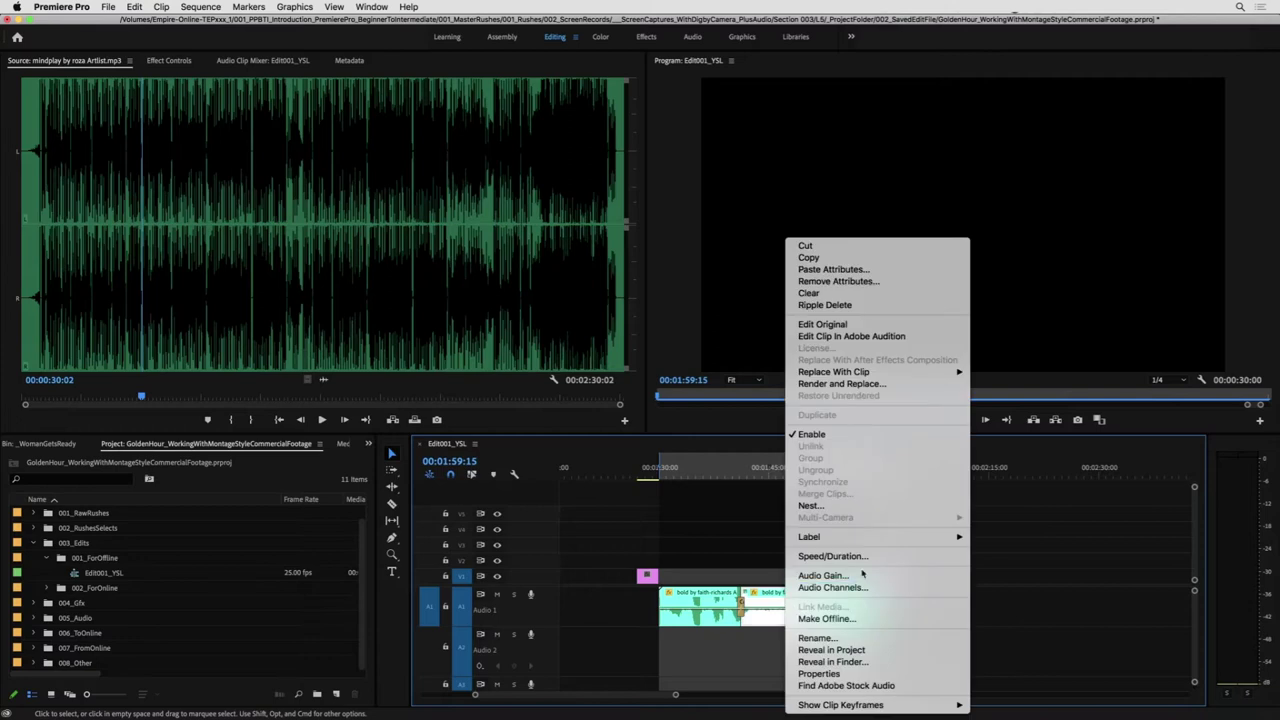
mouse_move(868, 537)
left_click(1010, 608)
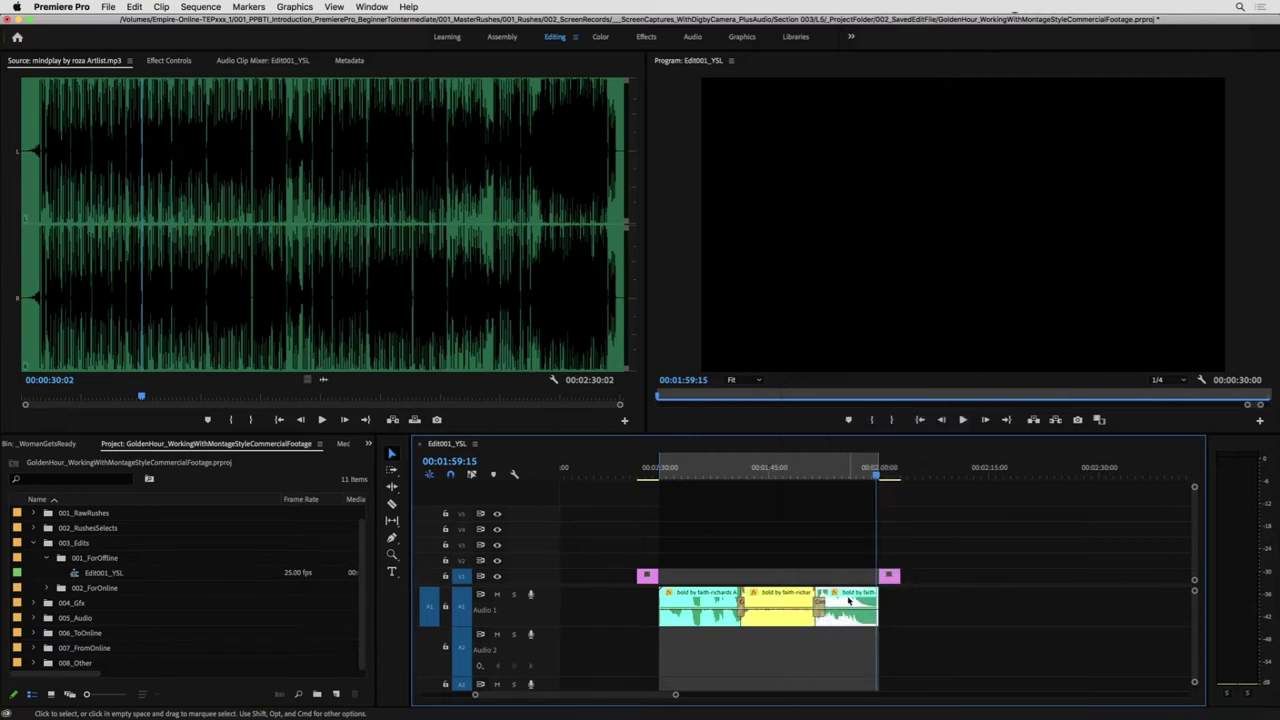
- Change the label colour of the last "bold" section to pink
right_click(848, 600)
left_click(1146, 588)
left_click(800, 570)
left_click(849, 585)
left_click(975, 634)
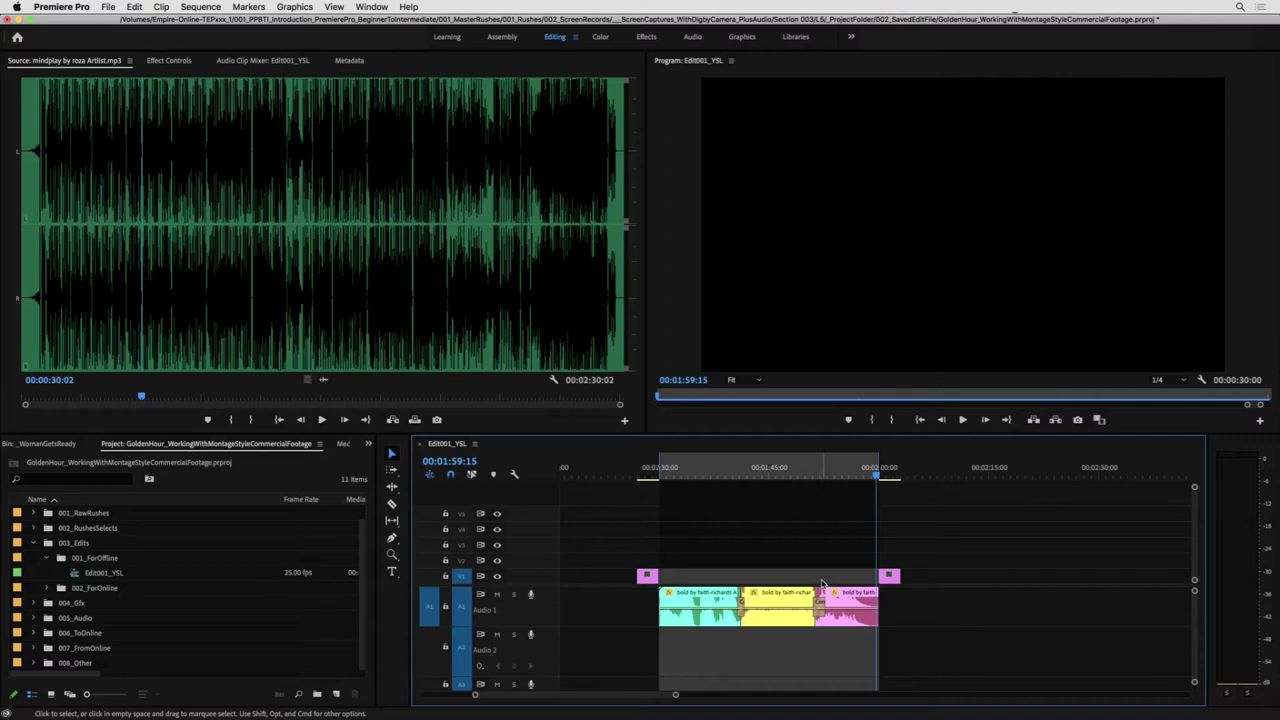
left_click(841, 588)
left_click_drag(825, 559, 820, 583)
- Expand the 002_RushesSelects and 001_House_EXT bins, open Shot001_WS_House_CarPullsUp_Dolly and view its good takes at 00:03:46:19
left_click(35, 529)
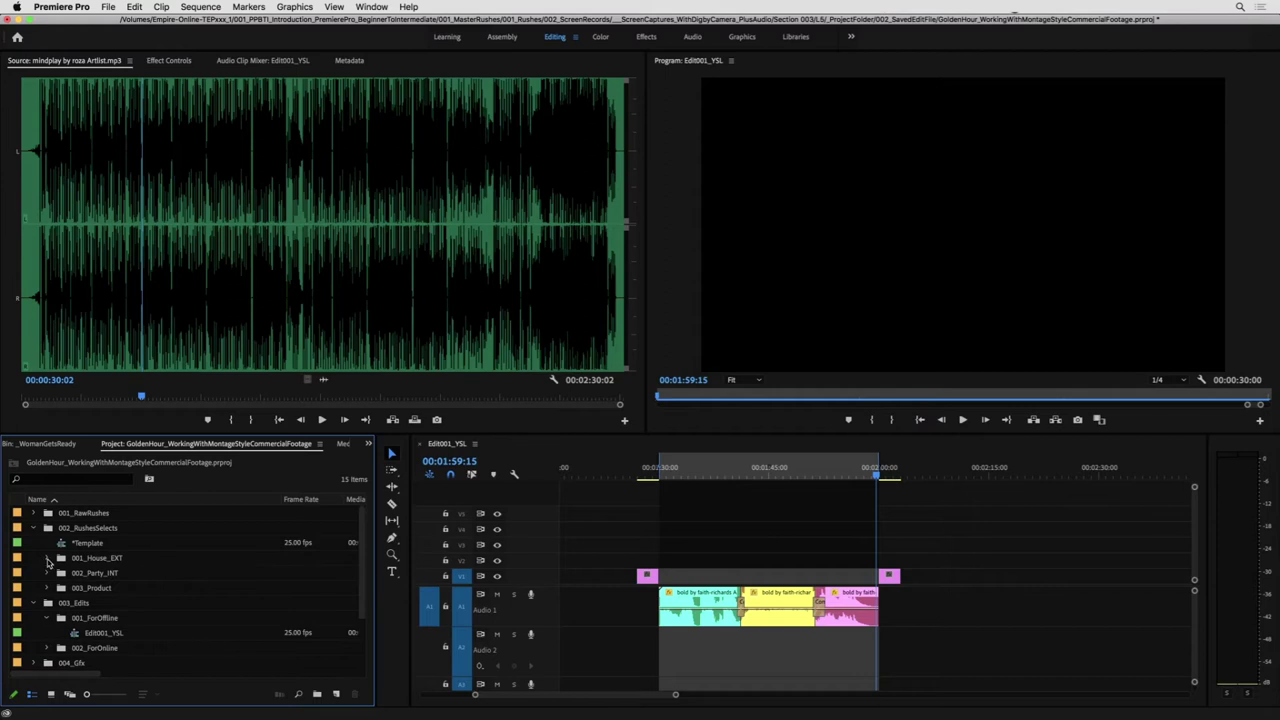
left_click(47, 563)
double_click(100, 573)
left_click_drag(853, 470, 844, 469)
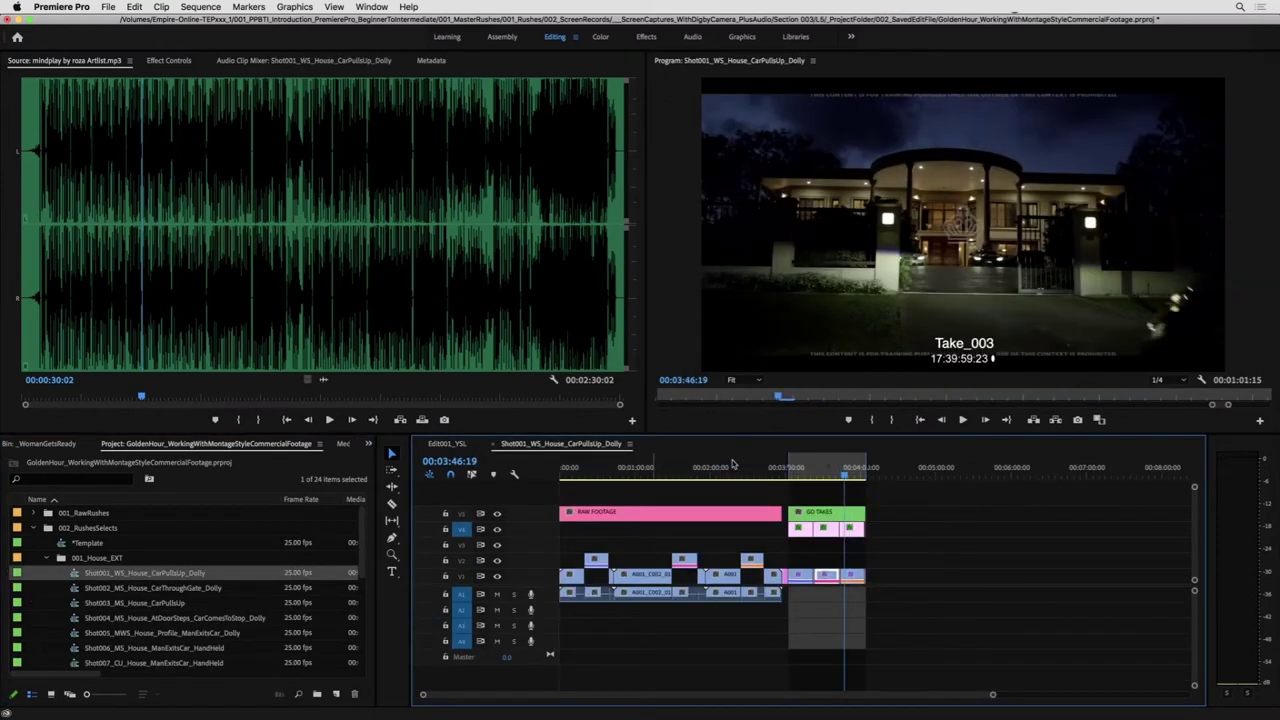
- Dock the Edit001_YSL timeline below the Shot001_WS_House_CarPullsUp_Dolly timeline and enlarge both by resizing the surrounding panels
key("space")
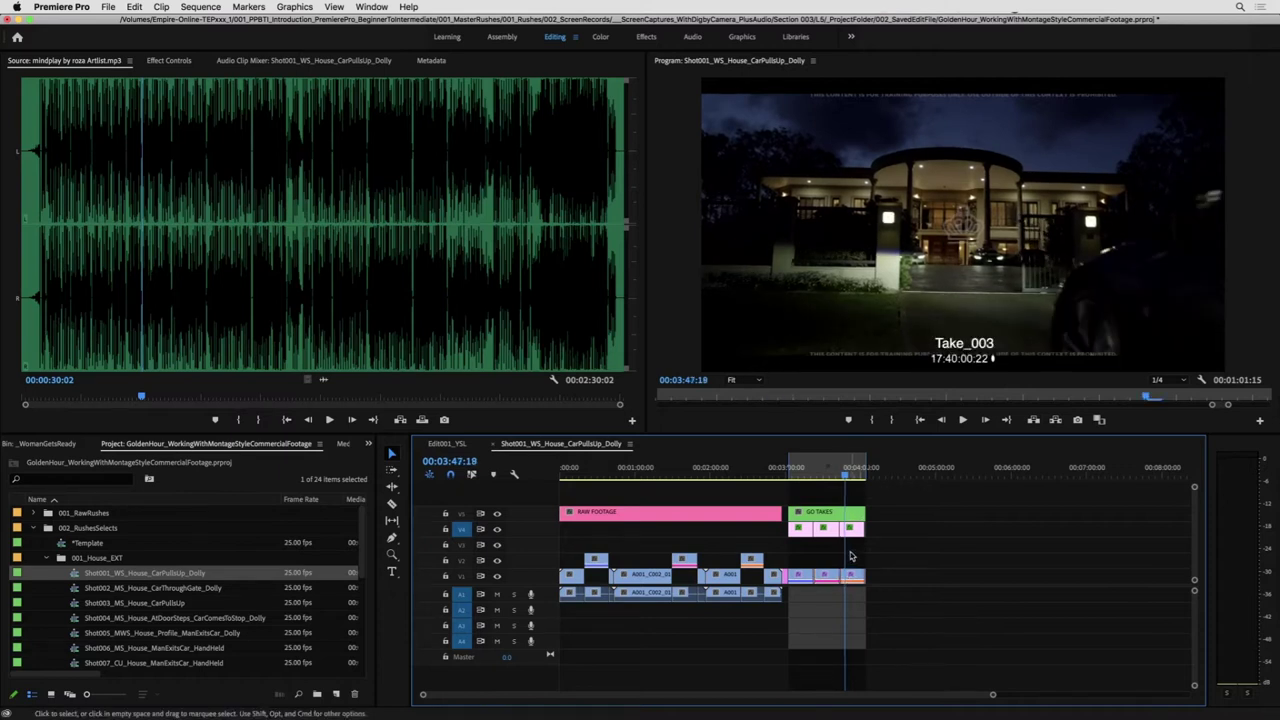
left_click(448, 444)
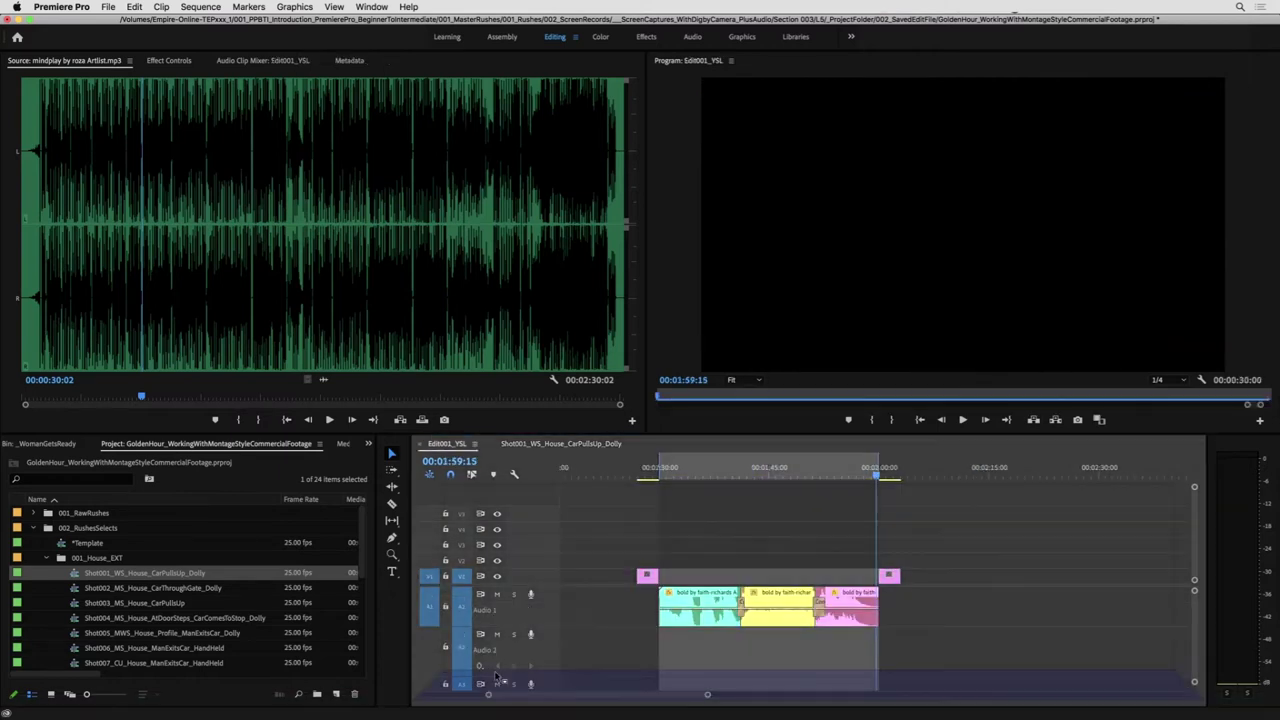
left_click_drag(495, 677, 496, 679)
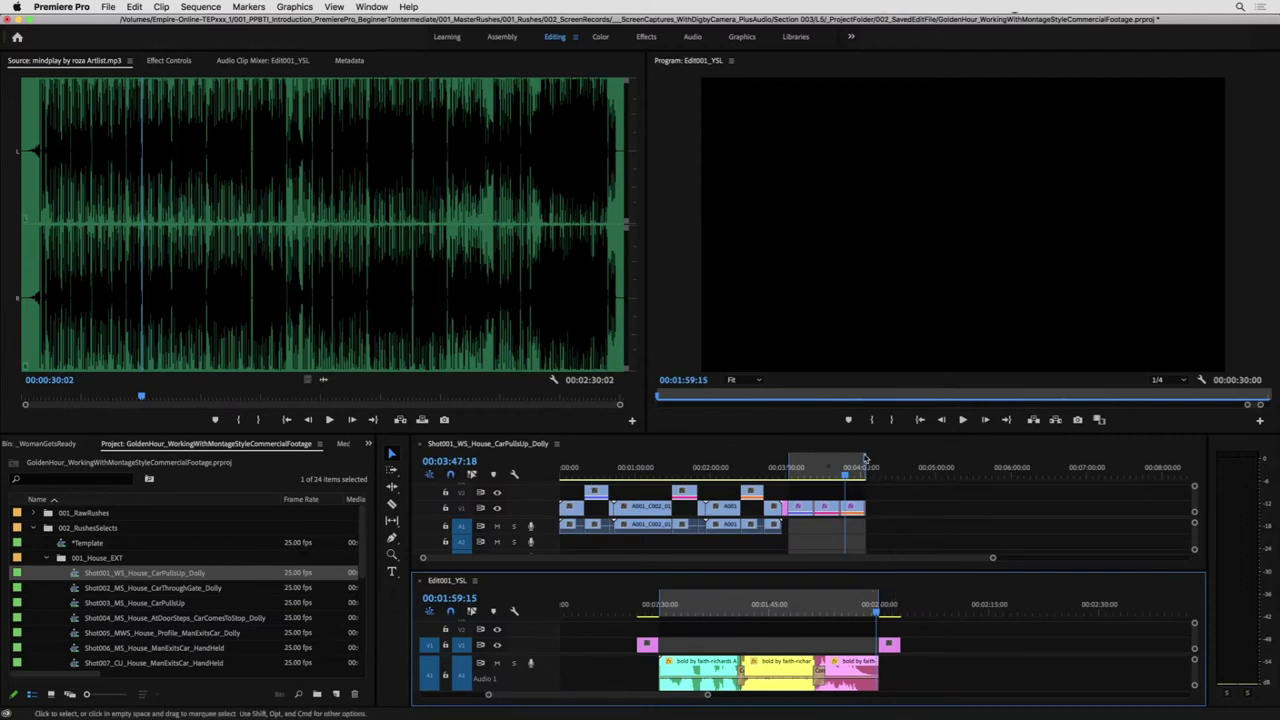
left_click_drag(872, 434, 872, 297)
left_click_drag(898, 572, 890, 491)
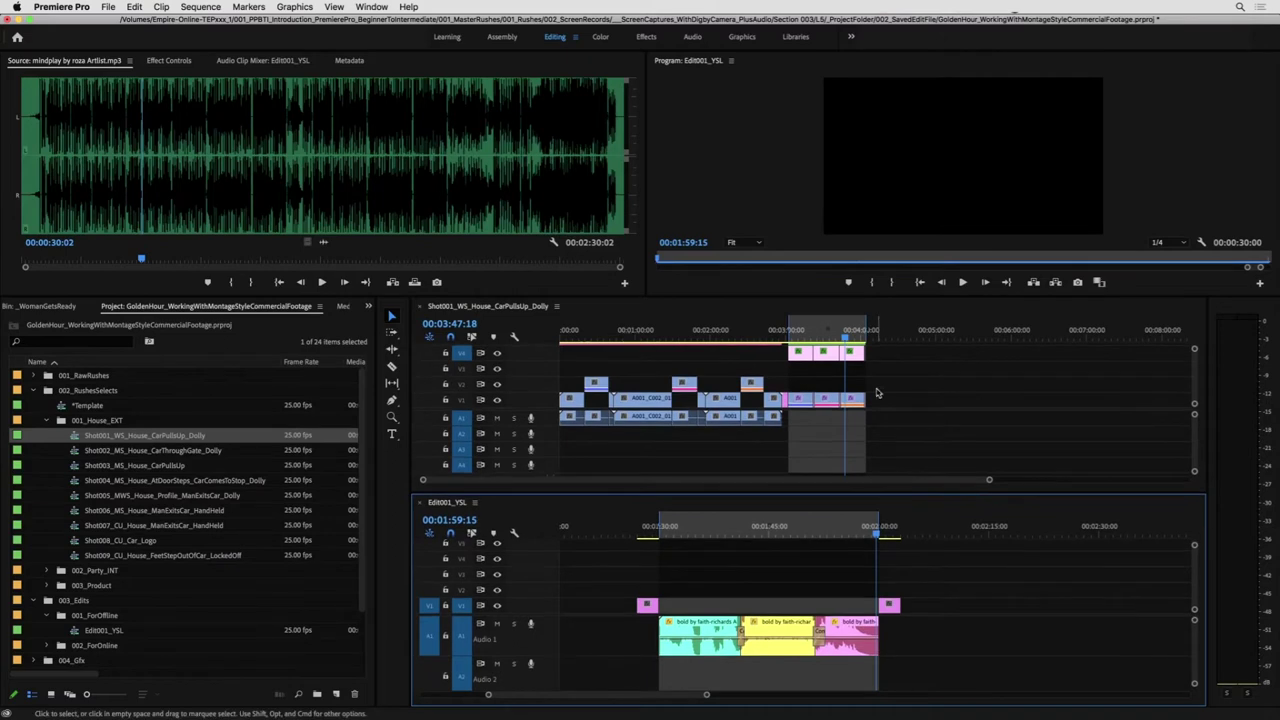
left_click(510, 410)
scroll(510, 410, "up", 1)
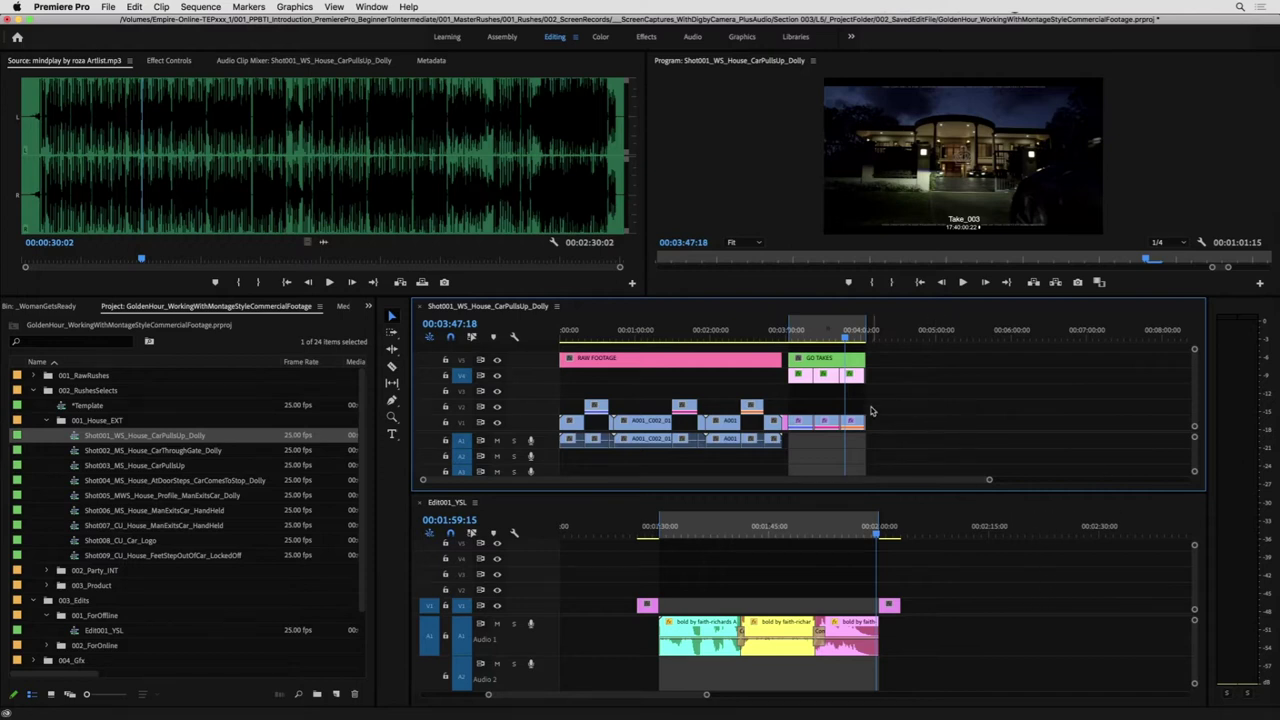
- Copy the Take_003 clip from Shot001_WS_House_CarPullsUp_Dolly into Edit001_YSL, placing it after the soundtrack on the track above the black video
left_click_drag(851, 413, 790, 497)
key("super+z")
left_click_drag(803, 334, 852, 357)
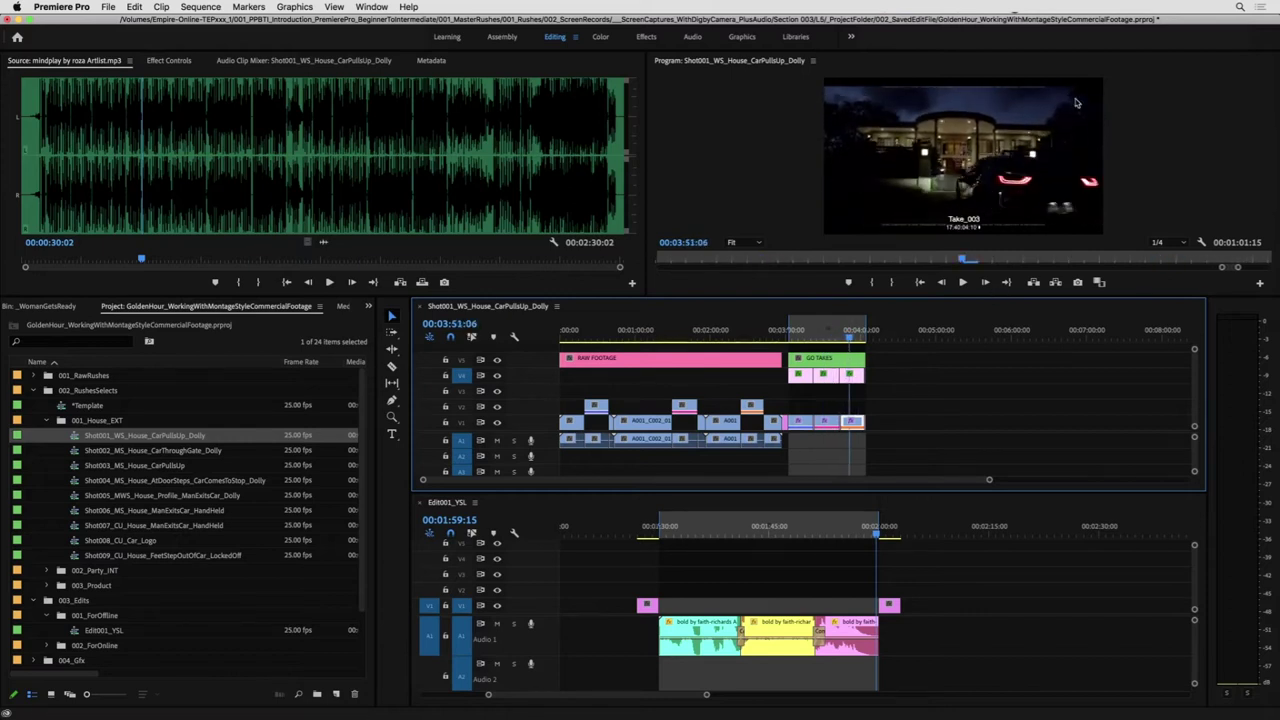
left_click_drag(852, 421, 964, 603)
- Open Shot002_MS_House_CarThroughGate_Dolly, find Take_006 and append its clip to Edit001_YSL
double_click(127, 450)
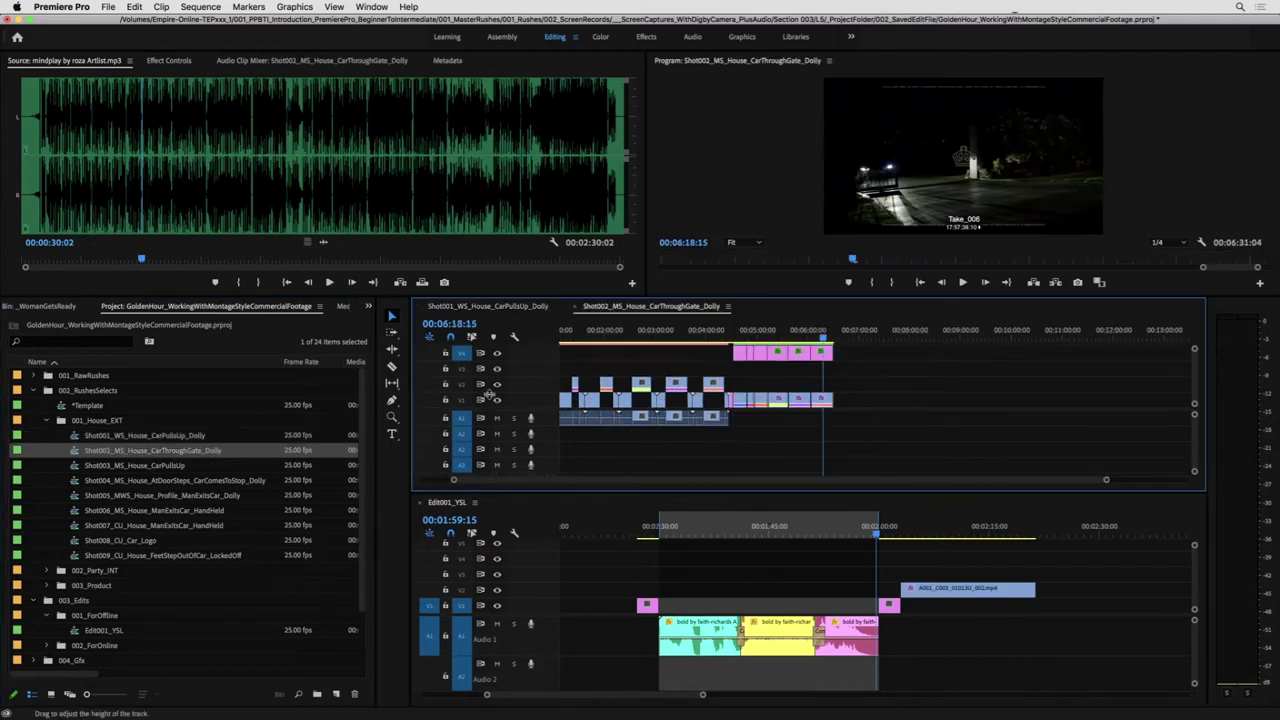
left_click_drag(812, 337, 891, 340)
key("equal")
key("equal")
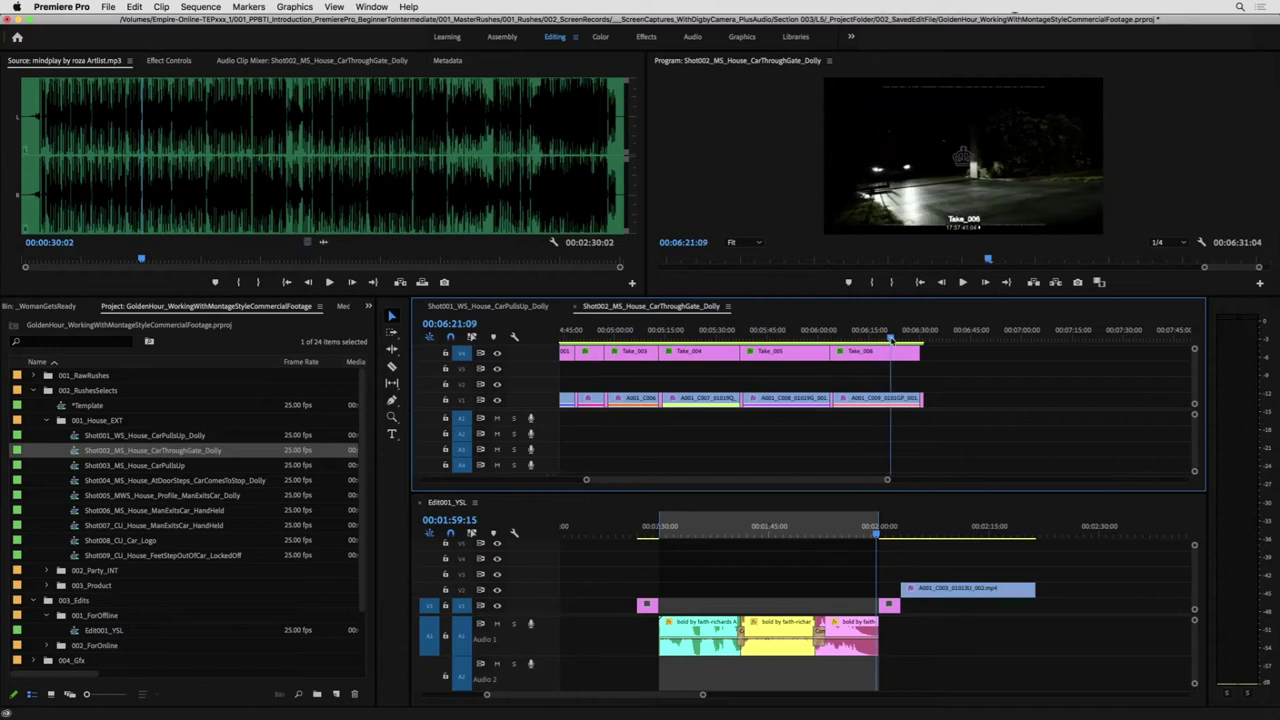
left_click_drag(888, 397, 1084, 596)
- Move the Shot003_MS_House_CarPullsUp timeline into the upper timeline group and append its Take_002 clip to Edit001_YSL
key("minus")
key("minus")
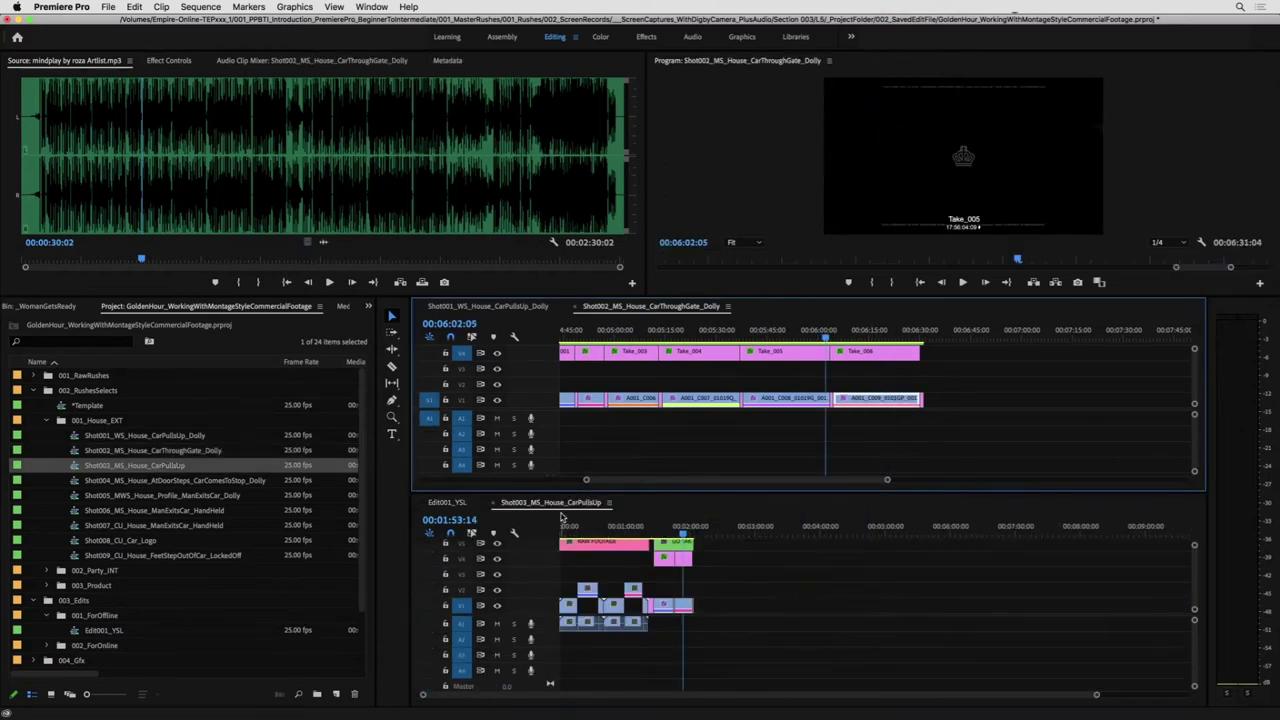
left_click_drag(555, 503, 678, 337)
left_click_drag(684, 400, 883, 594)
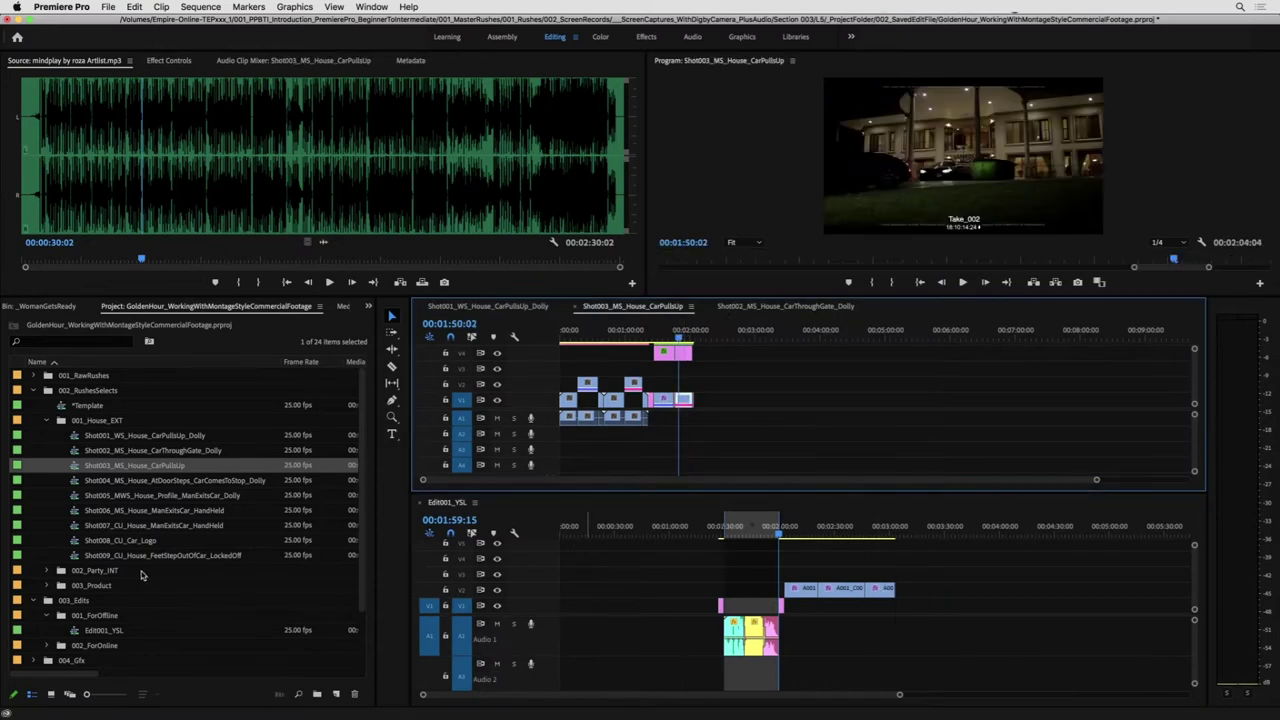
- Open Shot004_MS_House_AtDoorSteps_CarComesToStop_Dolly, cut a section out of Take_002 and append it to Edit001_YSL
double_click(117, 481)
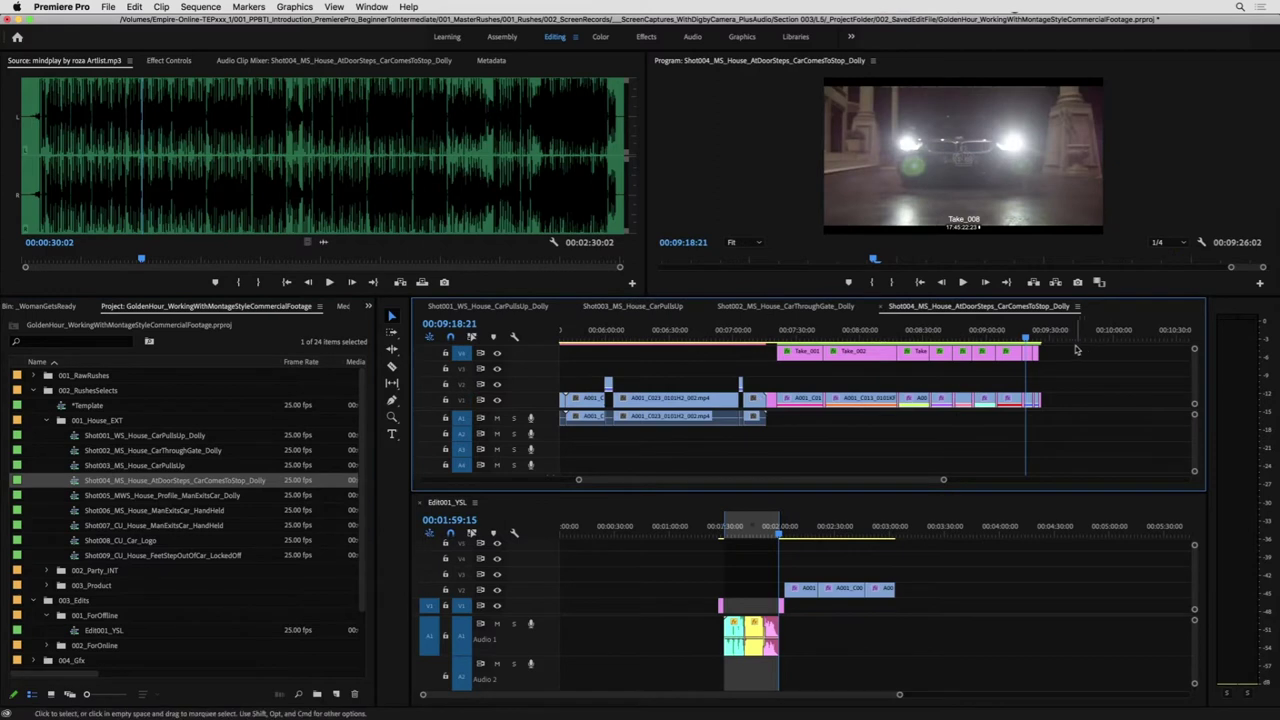
left_click_drag(1030, 339, 903, 597)
key("c")
left_click(857, 400)
left_click(873, 400)
key("v")
left_click(908, 338)
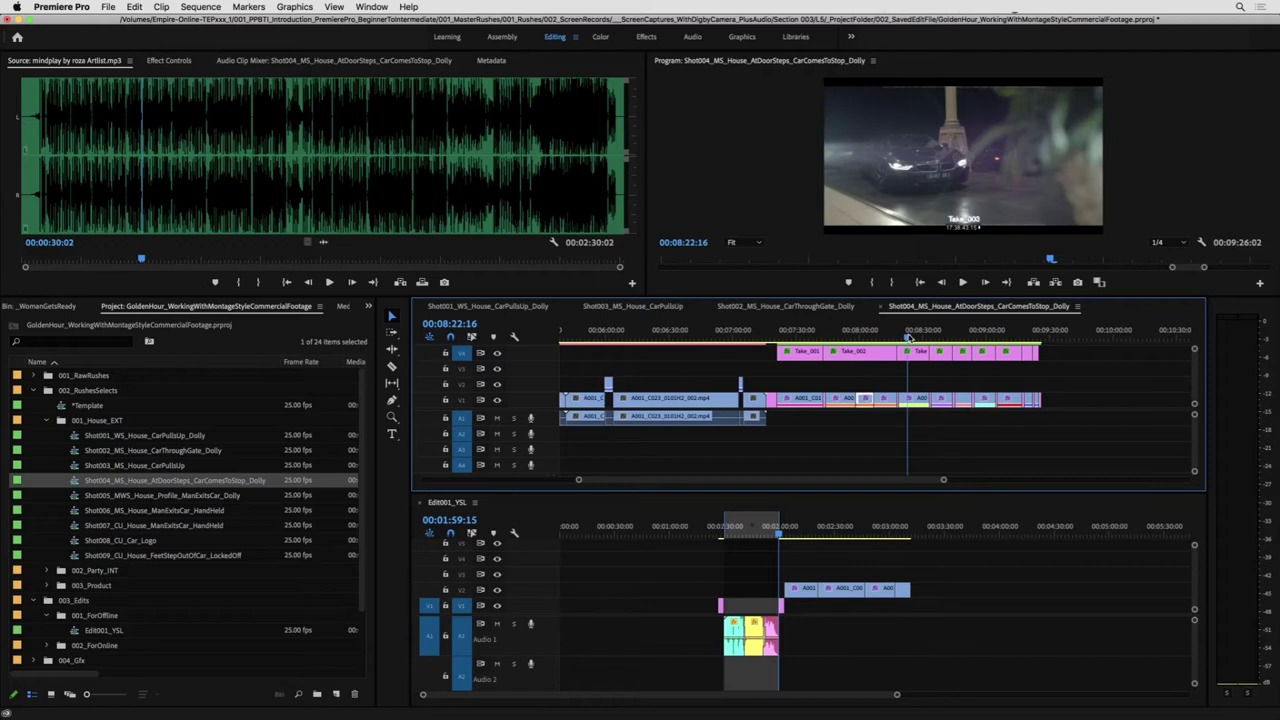
- Append the take following Take_003 in the Shot004 sequence to Edit001_YSL and check the remaining takes
left_click_drag(909, 339, 942, 342)
left_click_drag(941, 400, 923, 590)
left_click_drag(958, 339, 1026, 347)
- Open Shot005_MWS_House_Profile_ManExitsCar_Dolly, review its good takes and append the chosen clips to Edit001_YSL
left_click(192, 492)
double_click(192, 494)
left_click_drag(700, 338, 696, 339)
key("equal")
key("equal")
left_click_drag(918, 338, 957, 591)
left_click(940, 336)
left_click(975, 399)
left_click(953, 399, "shift")
left_click(960, 575)
- Open Shot006_MS_House_ManExitsCar_HandHeld, play Take_005 and append its clip to Edit001_YSL
double_click(140, 510)
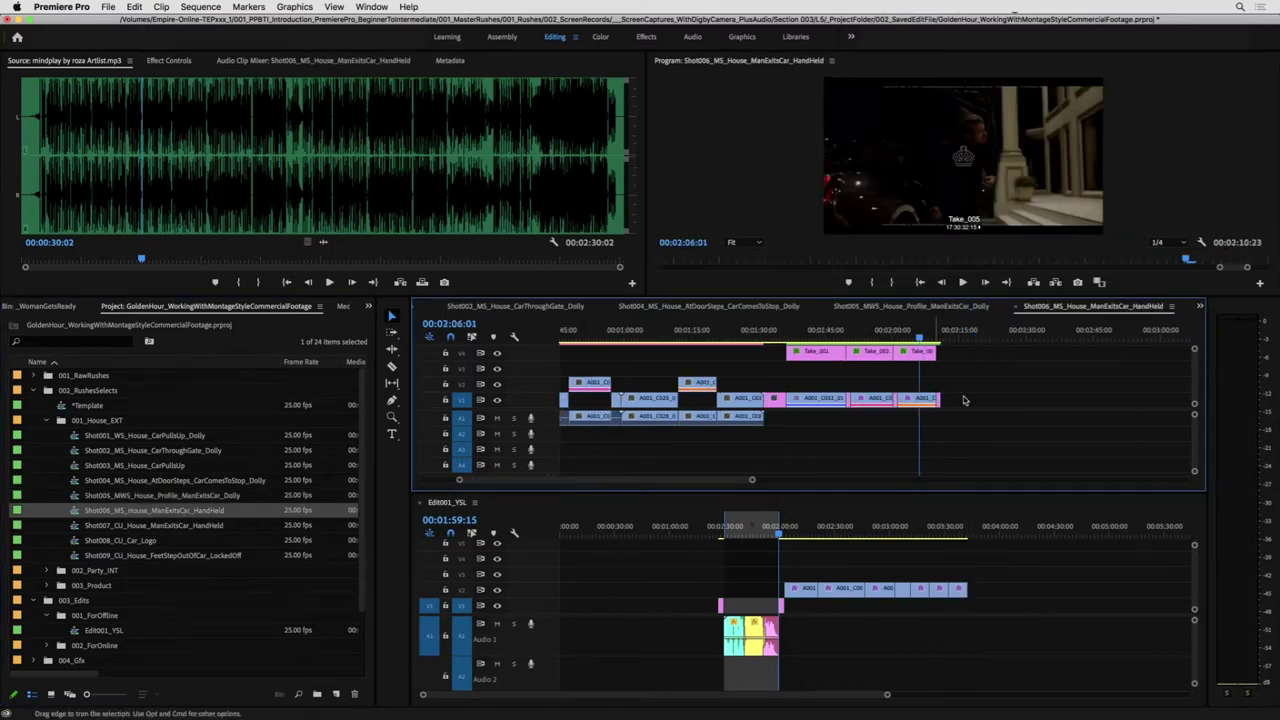
left_click(912, 338)
mouse_move(912, 338)
left_mouse_down()
mouse_move(940, 339)
mouse_move(869, 340)
mouse_move(931, 340)
mouse_move(917, 339)
left_mouse_up()
key("space")
key("Down")
left_click(912, 339)
left_click_drag(920, 396, 979, 592)
- Open Shot007_CU_House_ManExitsCar_HandHeld, split the Take_001 clip and append its second part to Edit001_YSL
double_click(131, 528)
mouse_move(743, 328)
left_mouse_down()
mouse_move(687, 329)
mouse_move(770, 323)
mouse_move(752, 328)
left_mouse_up()
key("c")
left_click(720, 384)
key("v")
left_click_drag(745, 385, 980, 584)
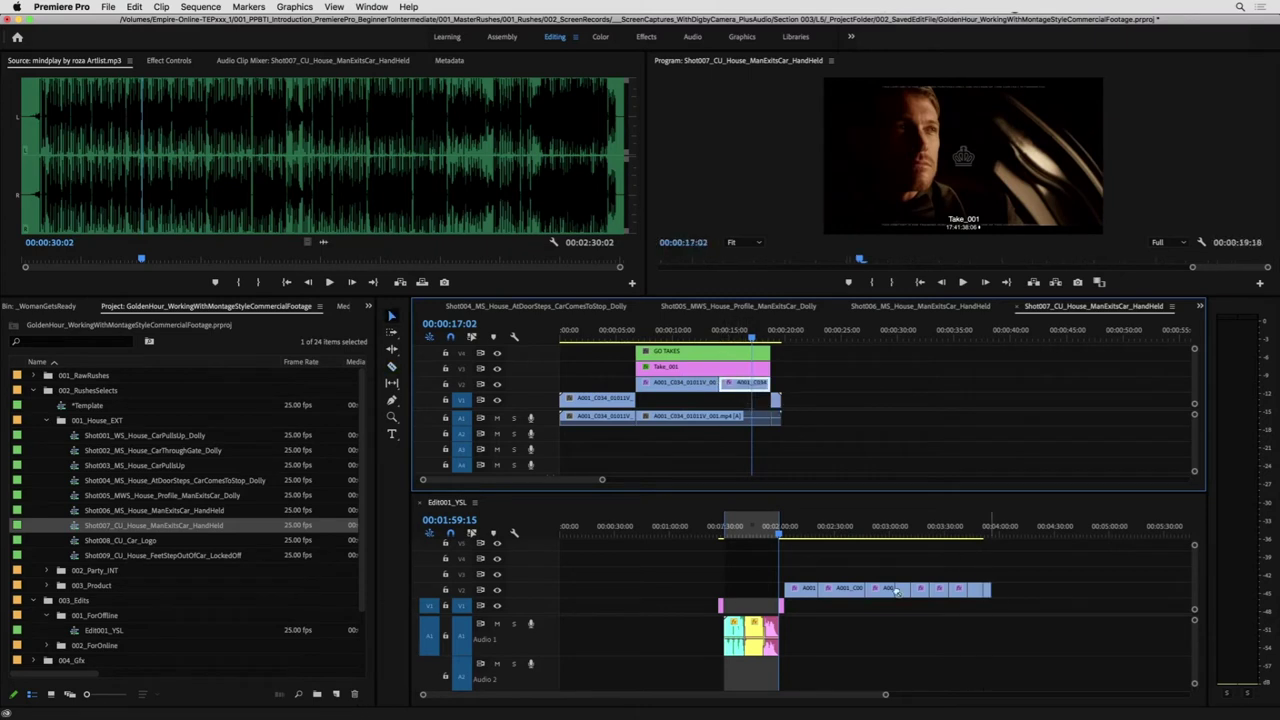
- Open Shot008_CU_Car_Logo and Shot009_CU_House_FeetStepOutOfCar_LockedOff and examine the good takes of Shot009
double_click(143, 540)
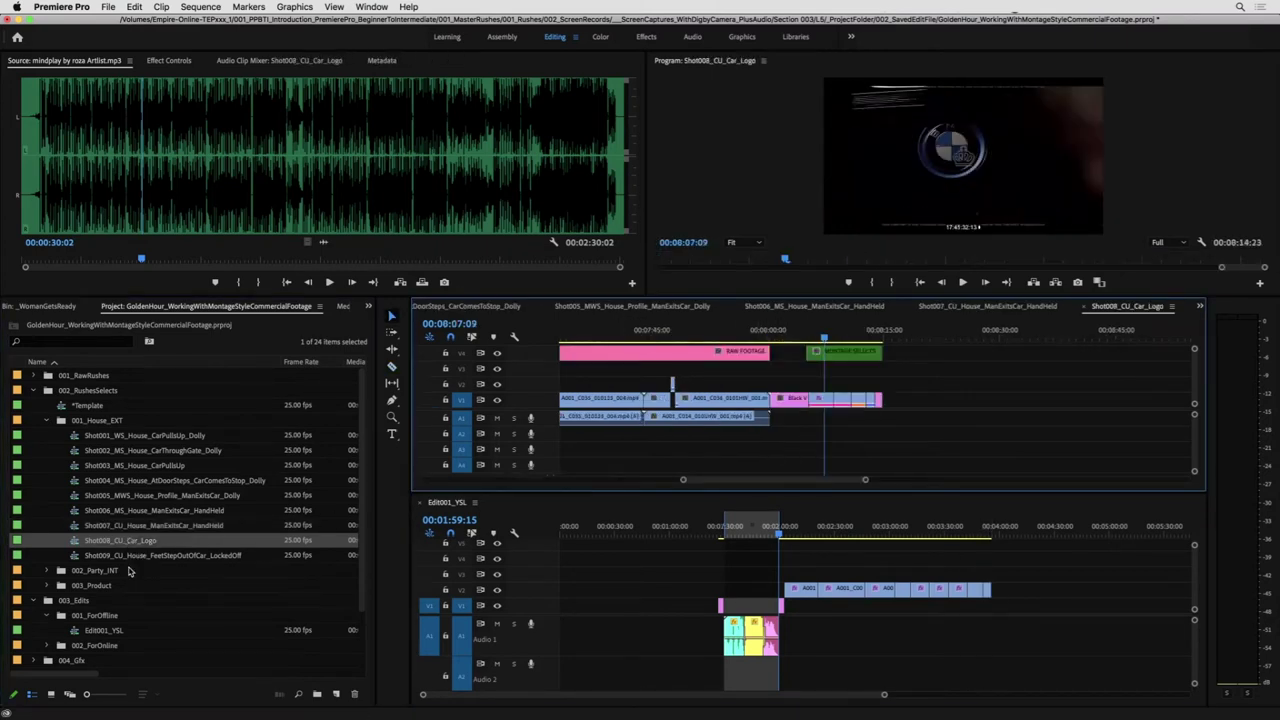
double_click(136, 557)
left_click_drag(876, 332, 860, 343)
mouse_move(864, 340)
left_mouse_down()
mouse_move(885, 342)
mouse_move(840, 341)
left_mouse_up()
- Collapse 001_House_EXT, open Shot001_MS_ManEntersHouse_StediCam from the 002_Party_INT 001_Man bin, and look through the shots gathered in Edit001_YSL
left_click(46, 424)
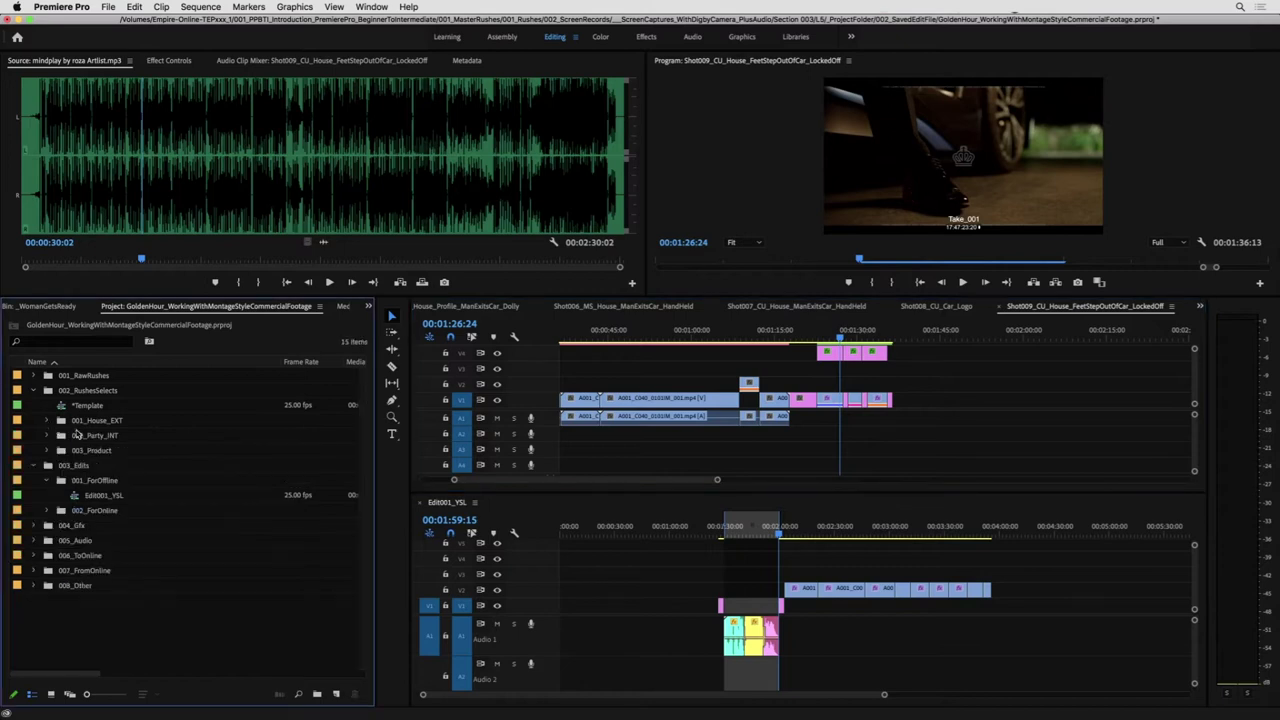
left_click(46, 437)
left_click(60, 451)
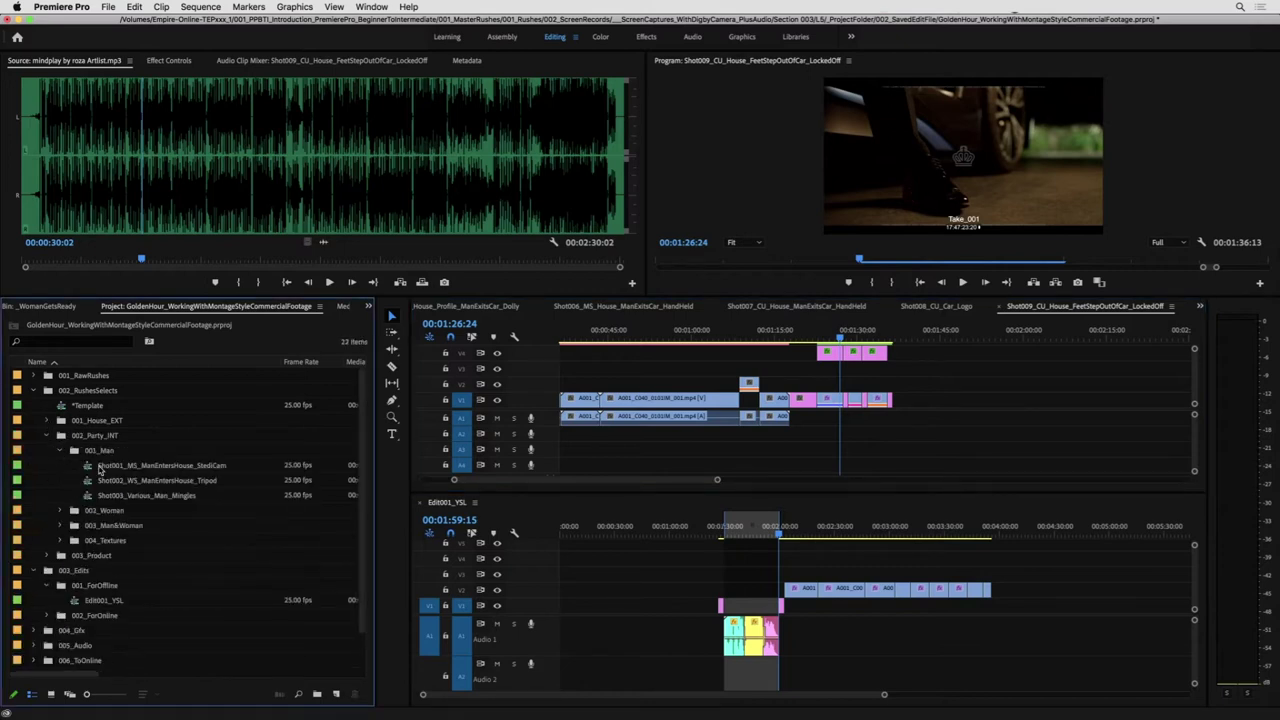
double_click(88, 467)
left_click_drag(820, 533, 877, 541)
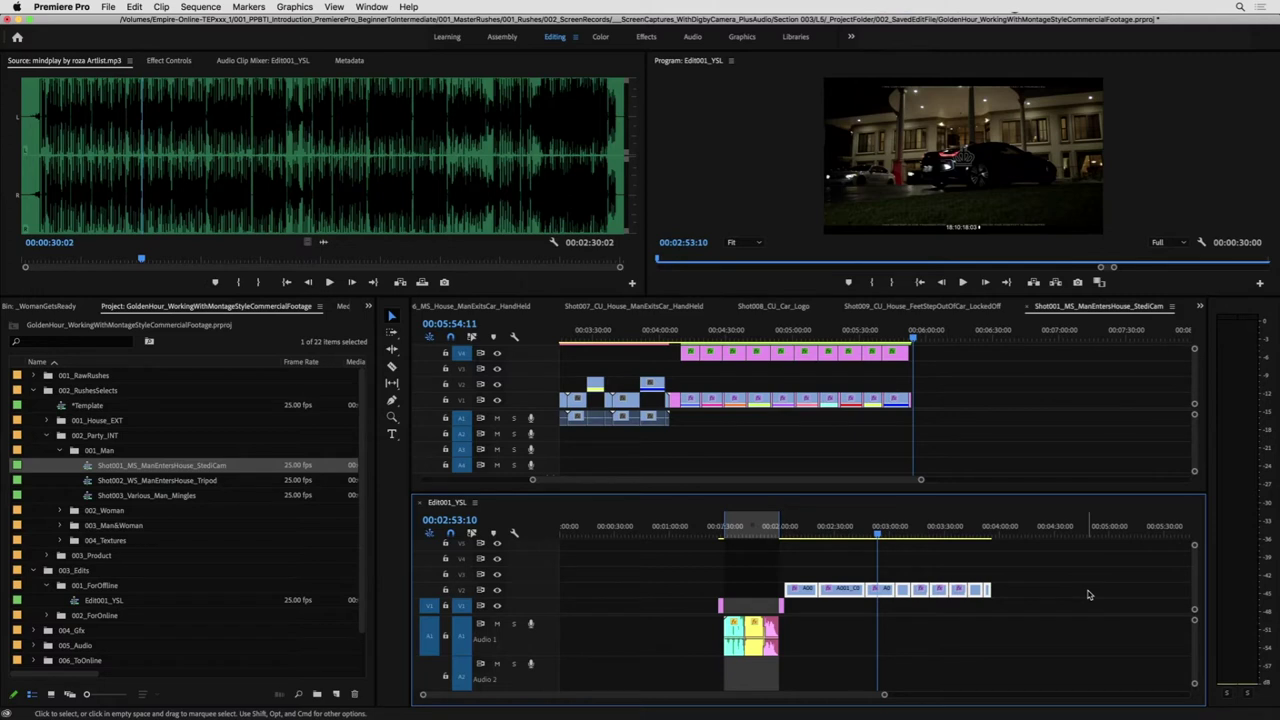
- Close all the shot timelines and keep only Edit001_YSL open in the timeline panel
left_click(1198, 306)
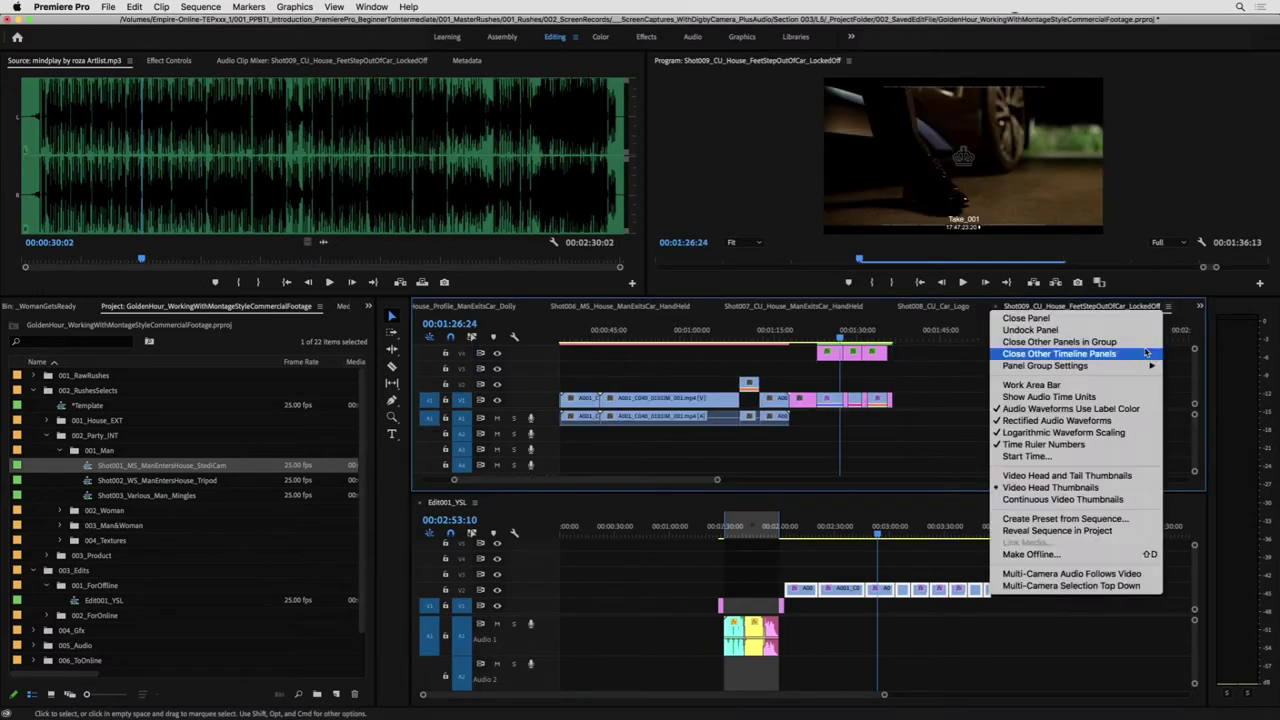
left_click(1146, 353)
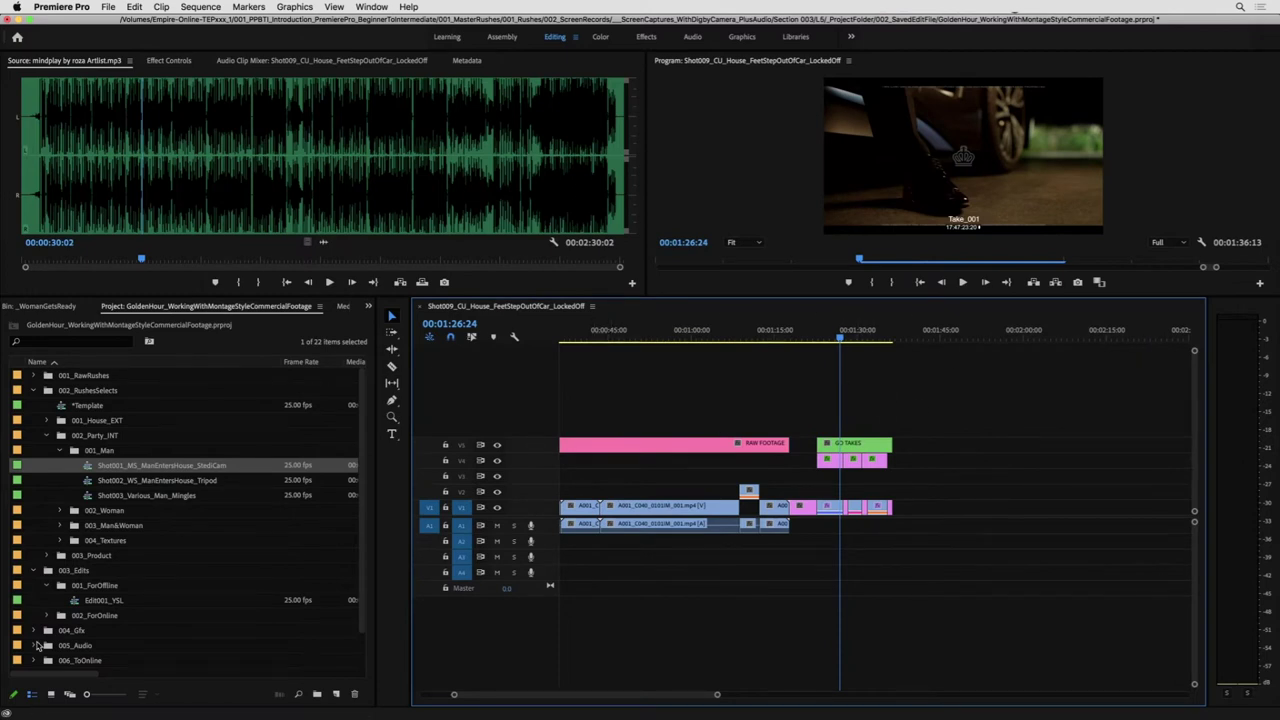
double_click(76, 602)
left_click(551, 308)
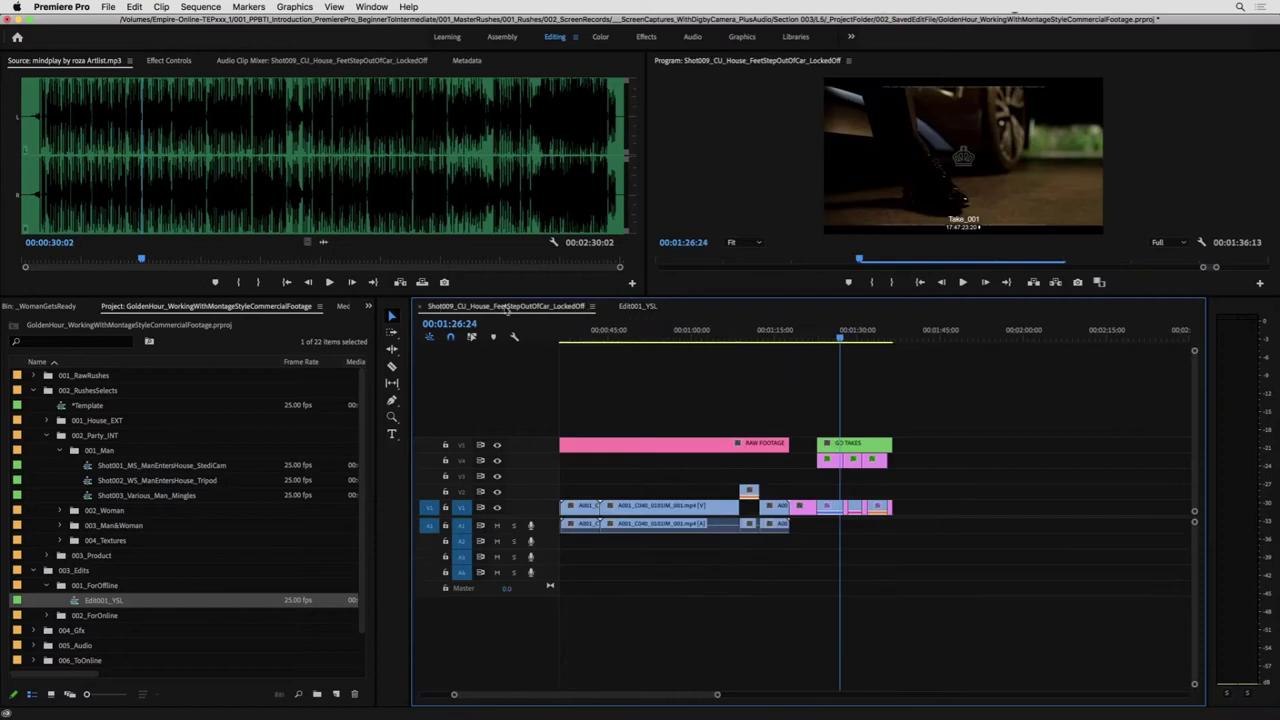
left_click(612, 307)
left_click(498, 309)
left_click(419, 306)
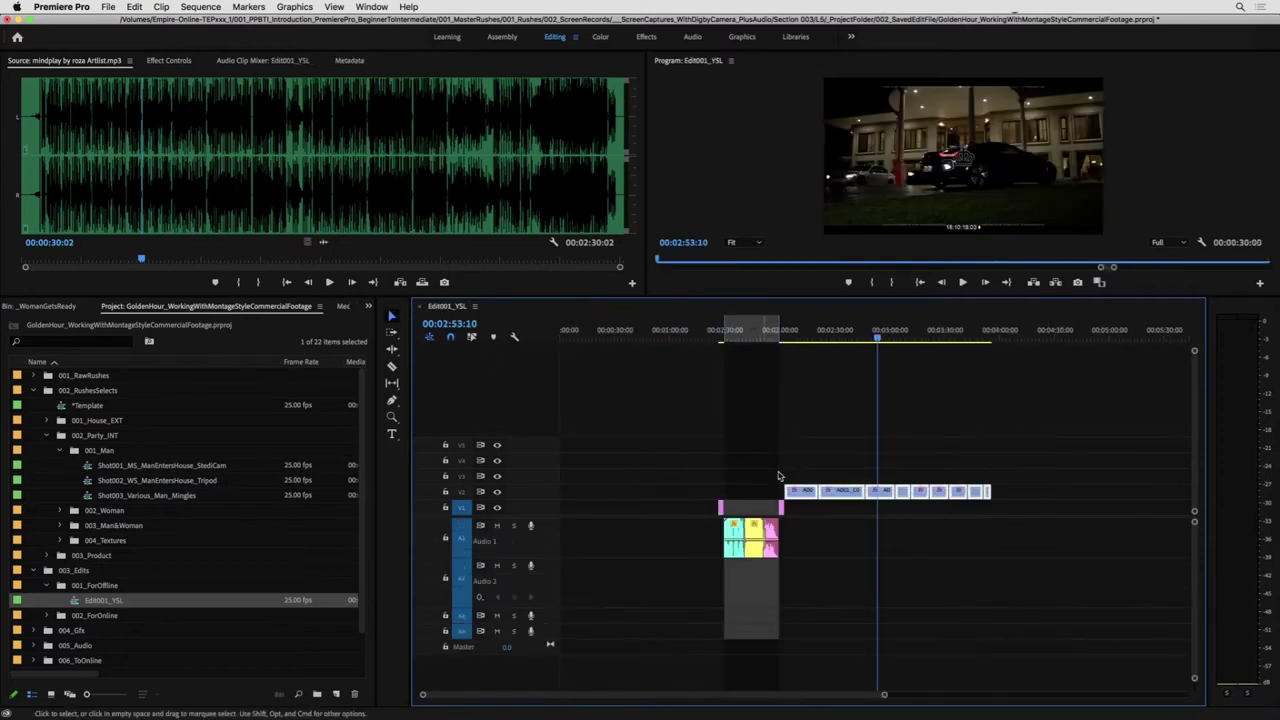
- Move all the gathered shots together so they begin at the start of the "bold" soundtrack
left_click(801, 336)
key("minus")
key("equal")
key("equal")
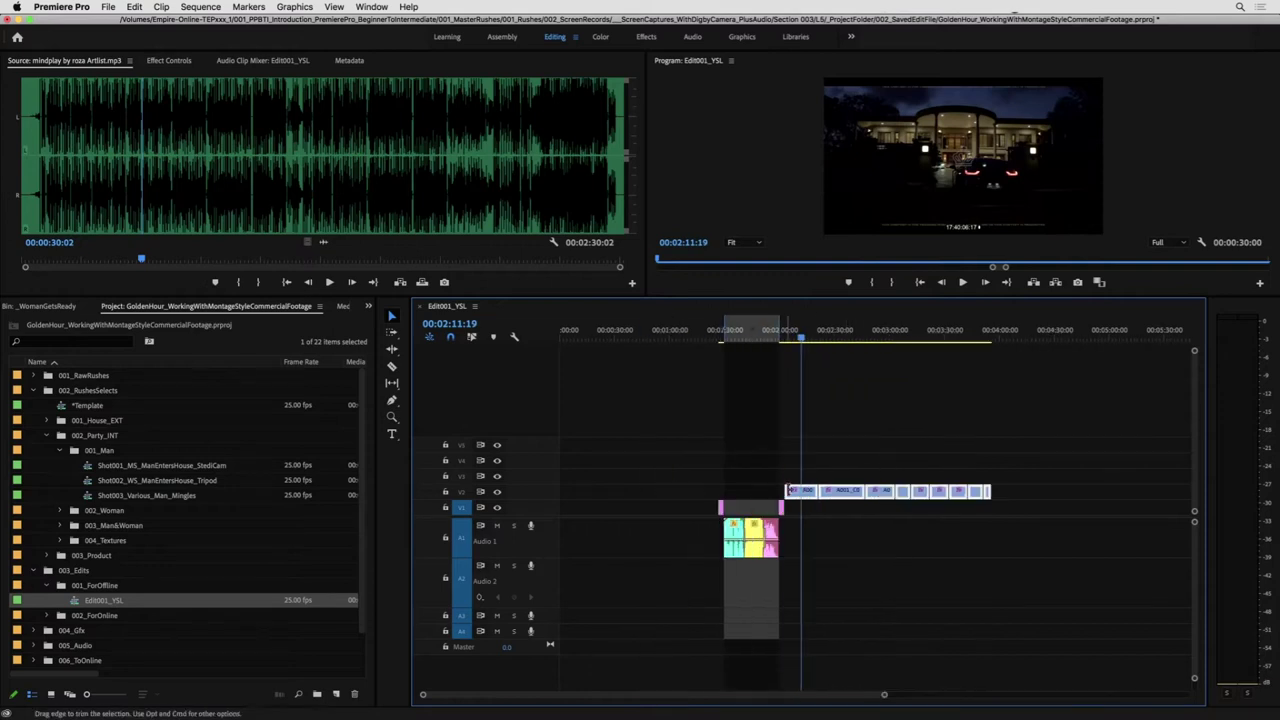
left_click_drag(863, 493, 747, 453)
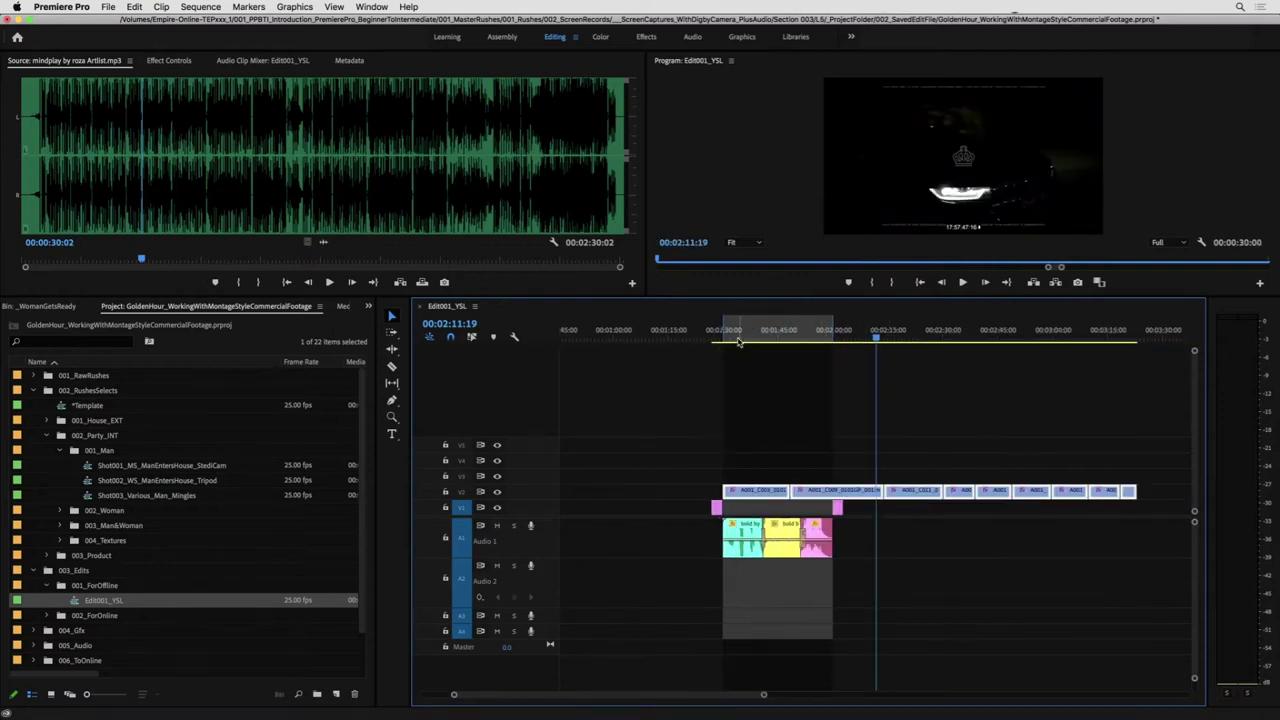
- Cut the first house shot at 00:01:35:01, delete its opening part and move the short section after it to the soundtrack's start
left_click(736, 335)
key("equal")
key("equal")
key("minus")
left_click(840, 331)
left_click_drag(843, 330, 895, 330)
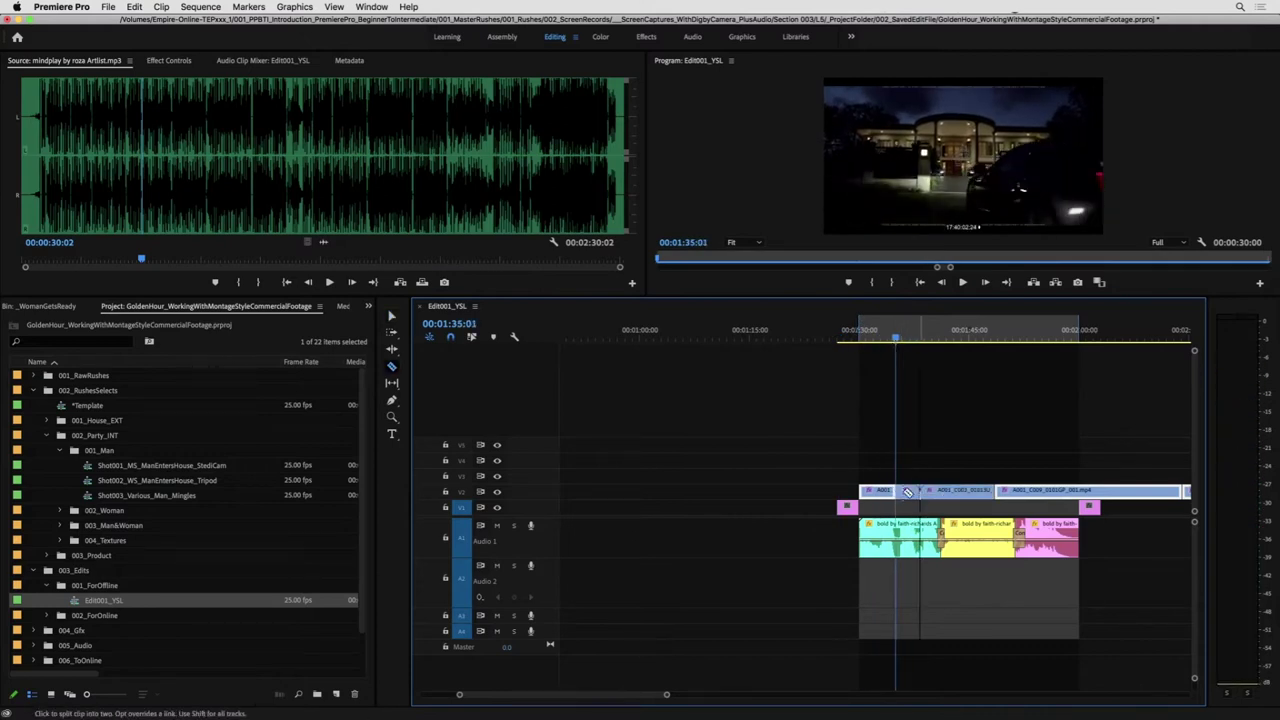
key("v")
left_click(882, 492)
key("Delete")
key("space")
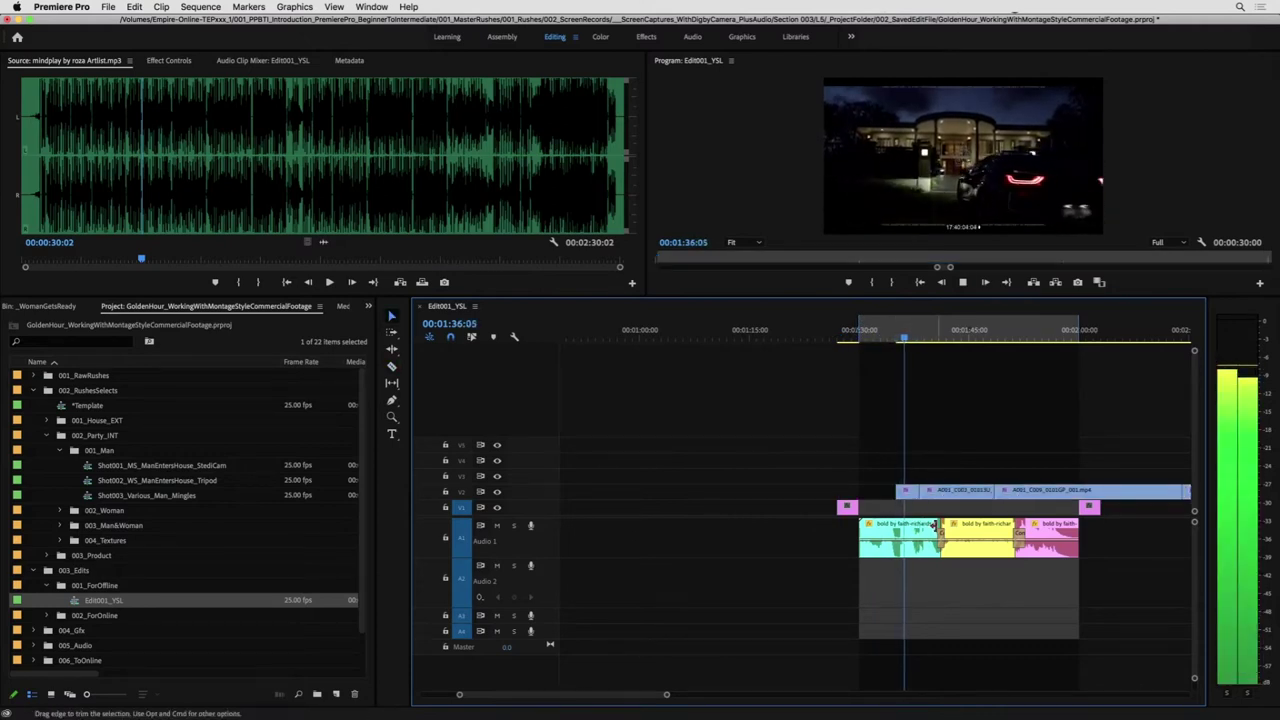
left_click_drag(902, 491, 875, 495)
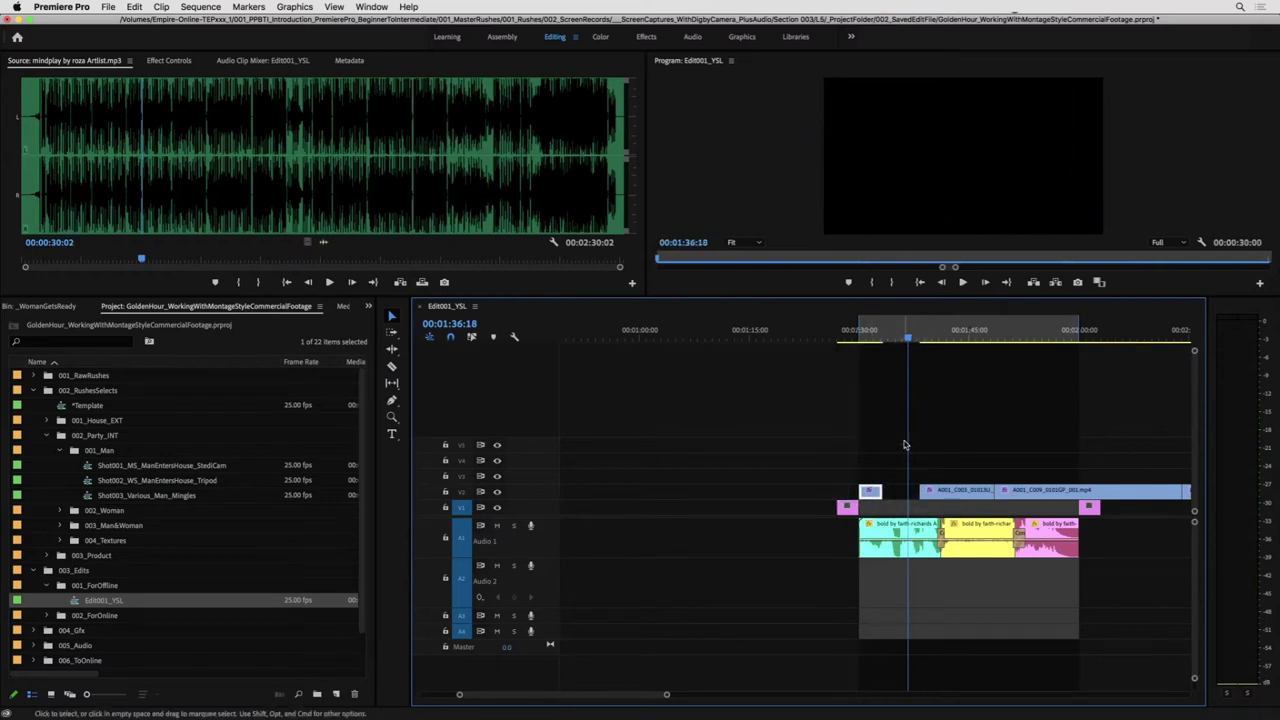
- Delete the unused remainder of the house shot and trim the A001_C009 shot to a short section following the opening clip
scroll(909, 461, "down", 2)
key("space")
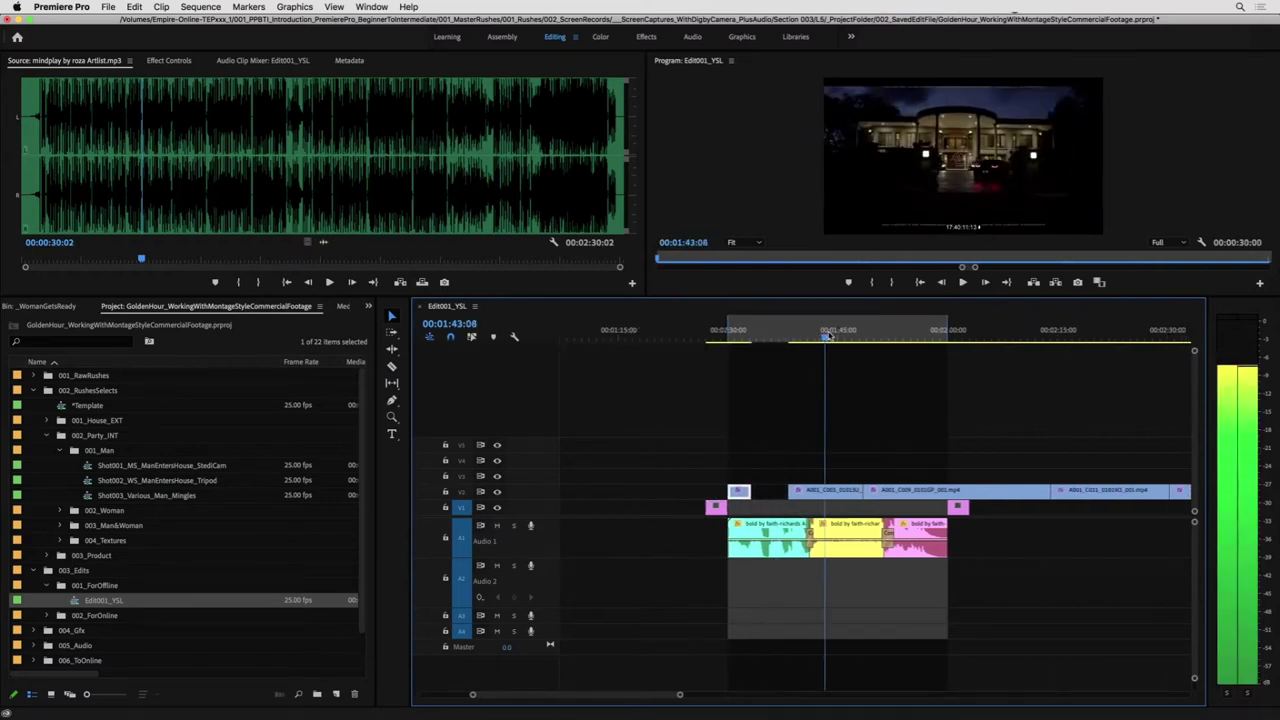
key("space")
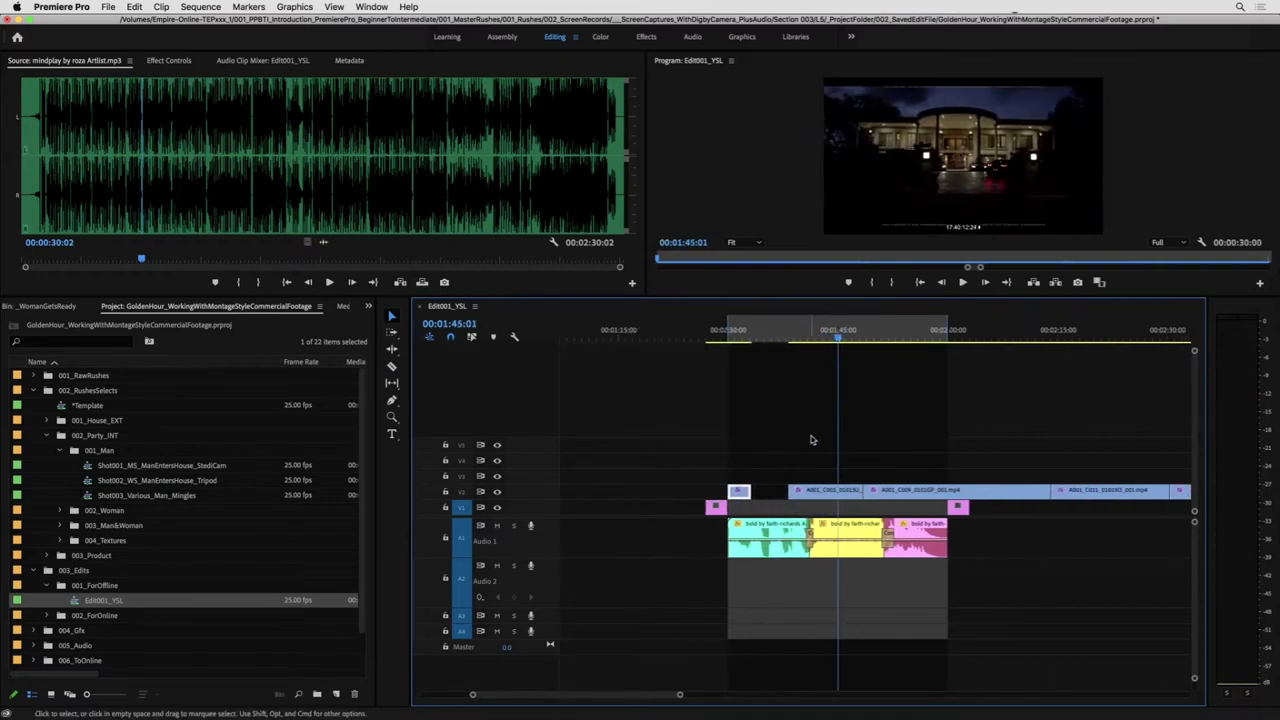
key("Delete")
left_click_drag(879, 334, 755, 491)
left_click_drag(984, 330, 1042, 335)
left_click(1005, 491)
key("Delete")
- Move the remaining shots forward onto V3 so that A001_C011 begins near the end of the A001_C009 section
key("=")
key("-")
key("-")
key("-")
left_click_drag(1013, 458, 754, 478)
left_click(742, 334)
key("=")
key("=")
key("=")
left_click_drag(845, 478, 871, 477)
left_click(801, 440)
- Cut a section from A001_C011 starting at 00:01:38:22 and place it over the end of the A001_C009 section on V3
mouse_move(860, 338)
left_mouse_down()
mouse_move(766, 342)
mouse_move(931, 343)
mouse_move(939, 356)
mouse_move(865, 336)
left_mouse_up()
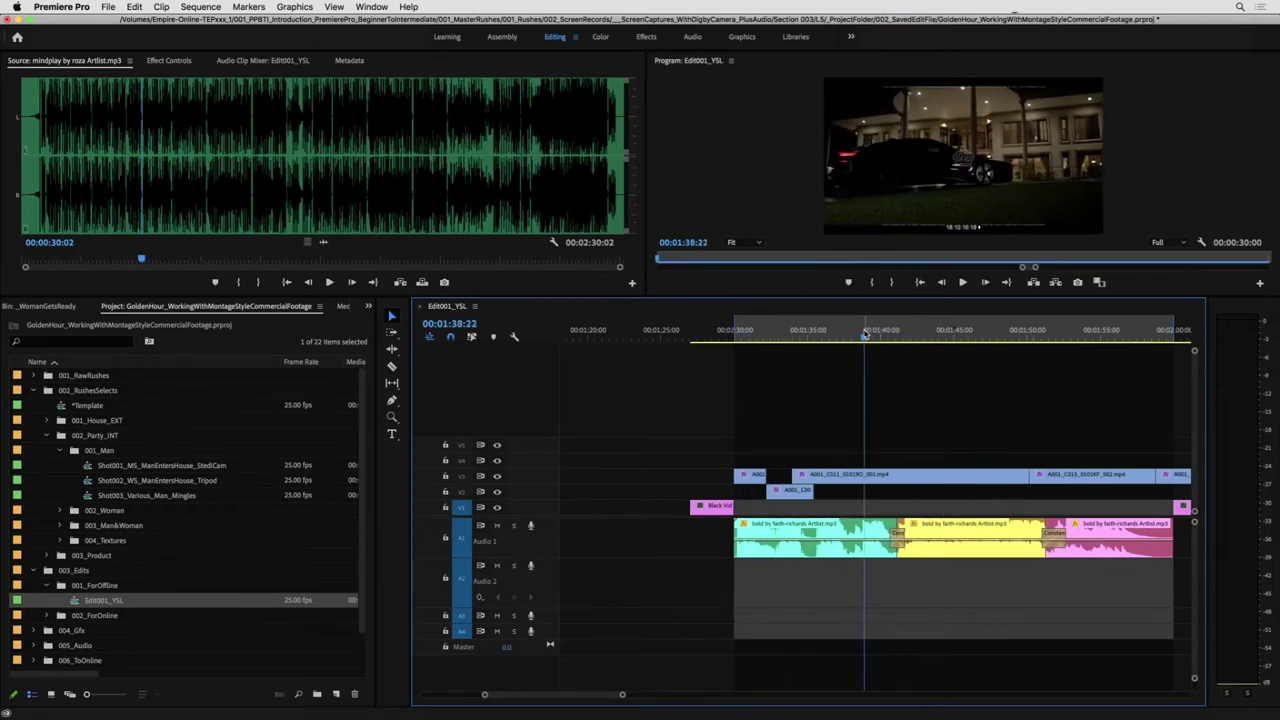
left_click(887, 337)
key("c")
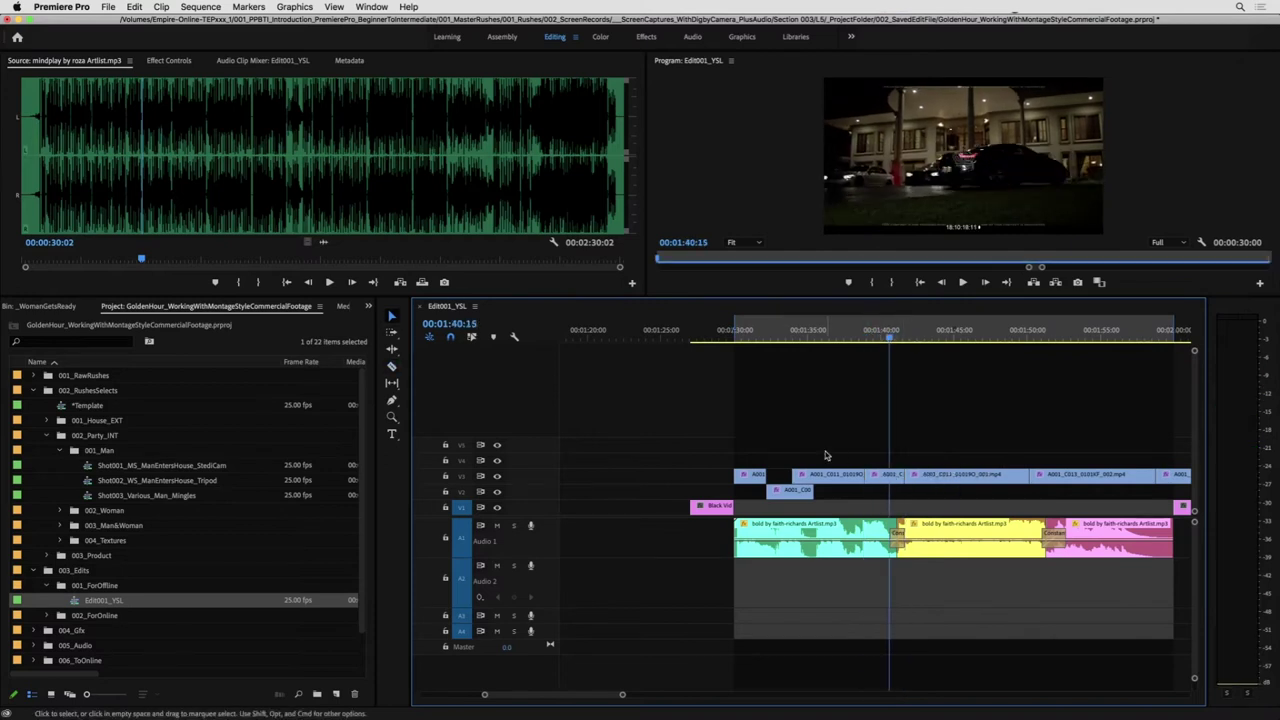
left_click_drag(897, 476, 841, 481)
- Cut a section from the A001_C013 car shot, place it on V2 after the A001_C011 section, and play the result
left_click(868, 455)
key("h")
left_click_drag(1100, 400, 922, 333)
key("c")
key("v")
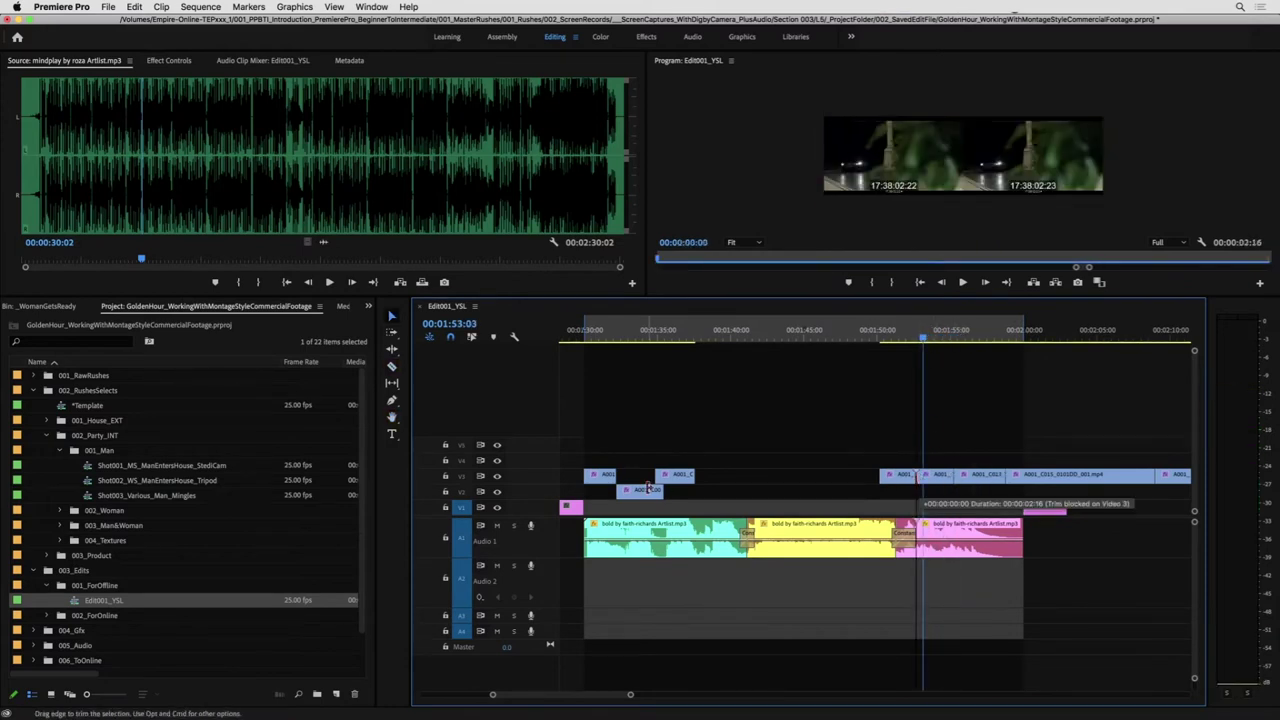
left_click_drag(938, 478, 720, 457)
left_click(710, 335)
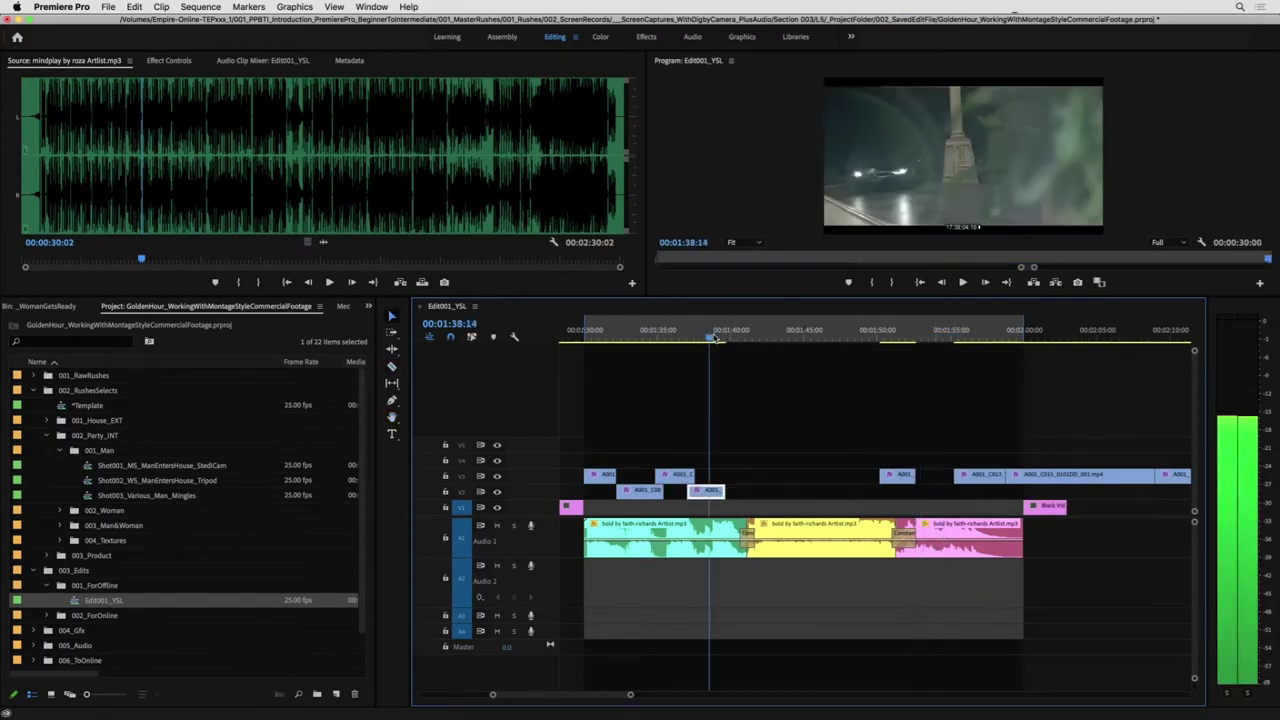
left_click(673, 333)
- Delete the unused pieces of the A001_C013 shot from V3
left_click(962, 331)
left_click_drag(980, 453, 886, 491)
key("Delete")
- Review the shots of the man leaving the car and place a section of A001_C028 after the A001_C013 section
key("equal")
key("minus")
key("minus")
left_click_drag(948, 341, 993, 380)
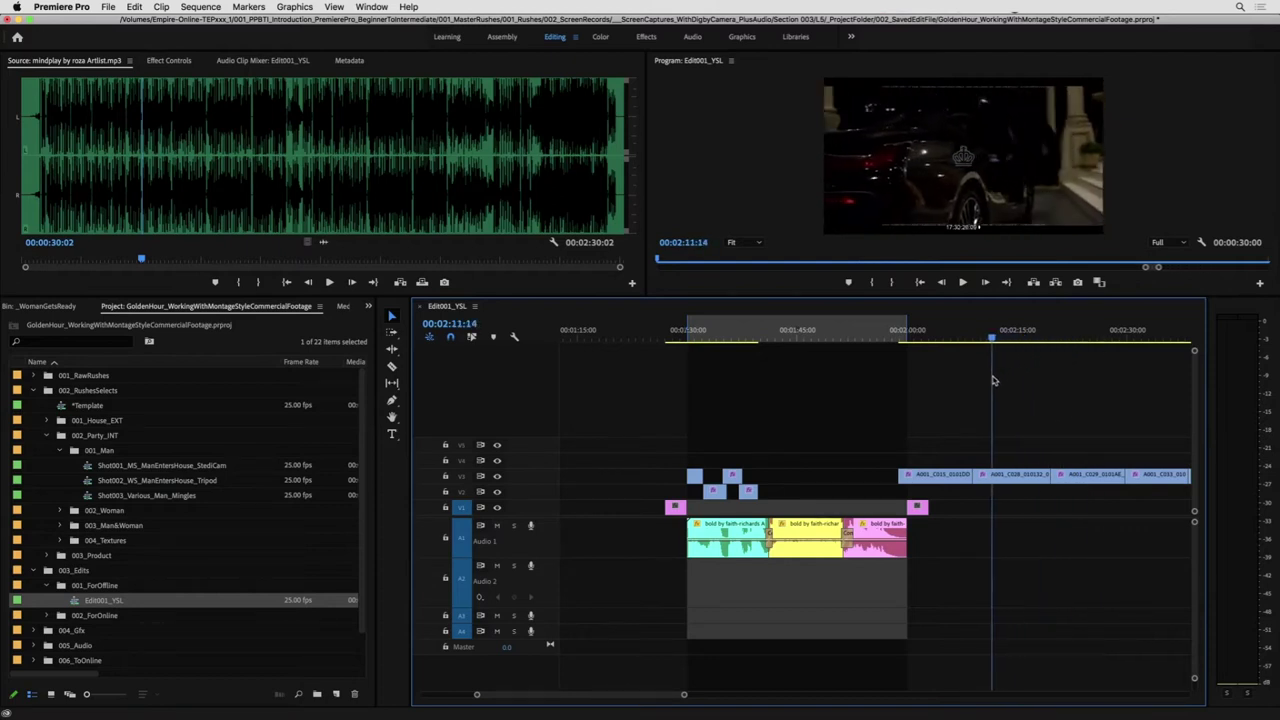
left_click_drag(953, 487, 772, 479)
- Place the A001_C034 clip on V2 after the A001_C028 section and select the empty gap that follows it on V3
key("h")
left_click_drag(1049, 449, 841, 437)
left_click_drag(838, 336, 993, 370)
left_click_drag(1007, 481, 829, 444)
key("h")
key("z")
left_click(819, 479)
key("v")
mouse_move(951, 478)
left_mouse_down()
mouse_move(951, 491)
mouse_move(930, 492)
left_mouse_up()
left_click(927, 477)
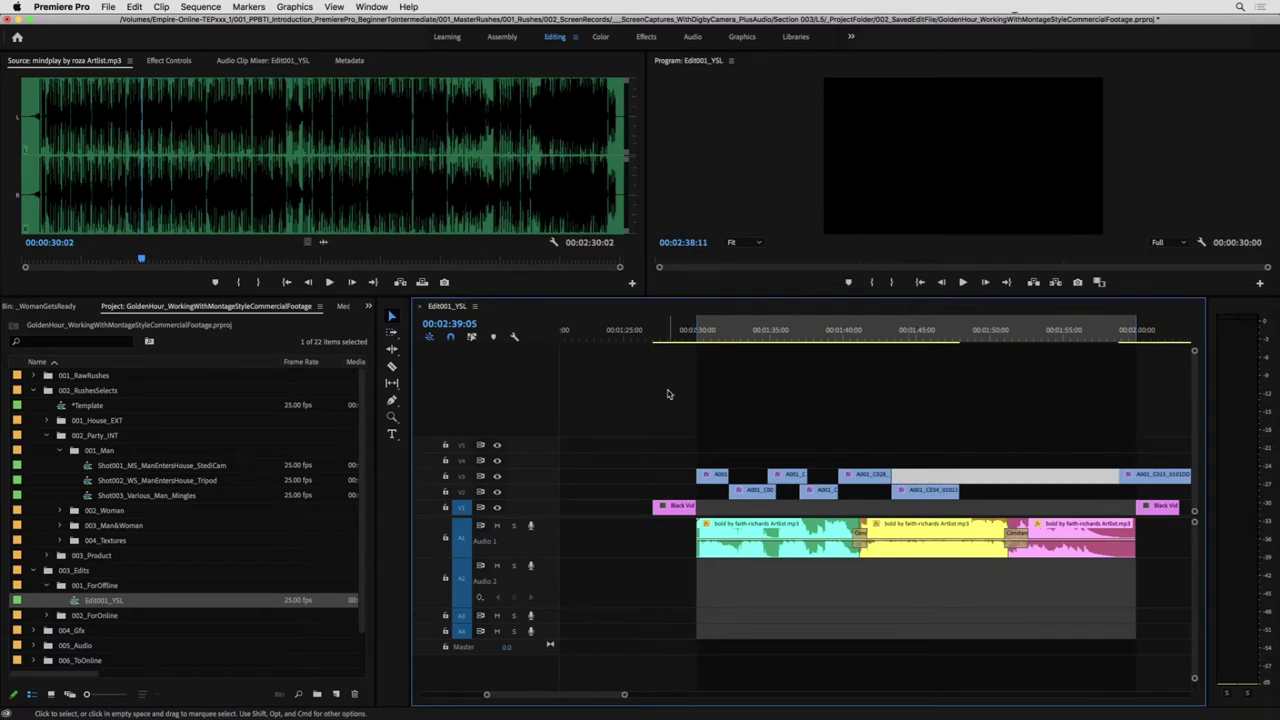
- Play the opening gate shot on V3 against the music and slip its content within its current position
left_click(704, 336)
key("space")
key("space")
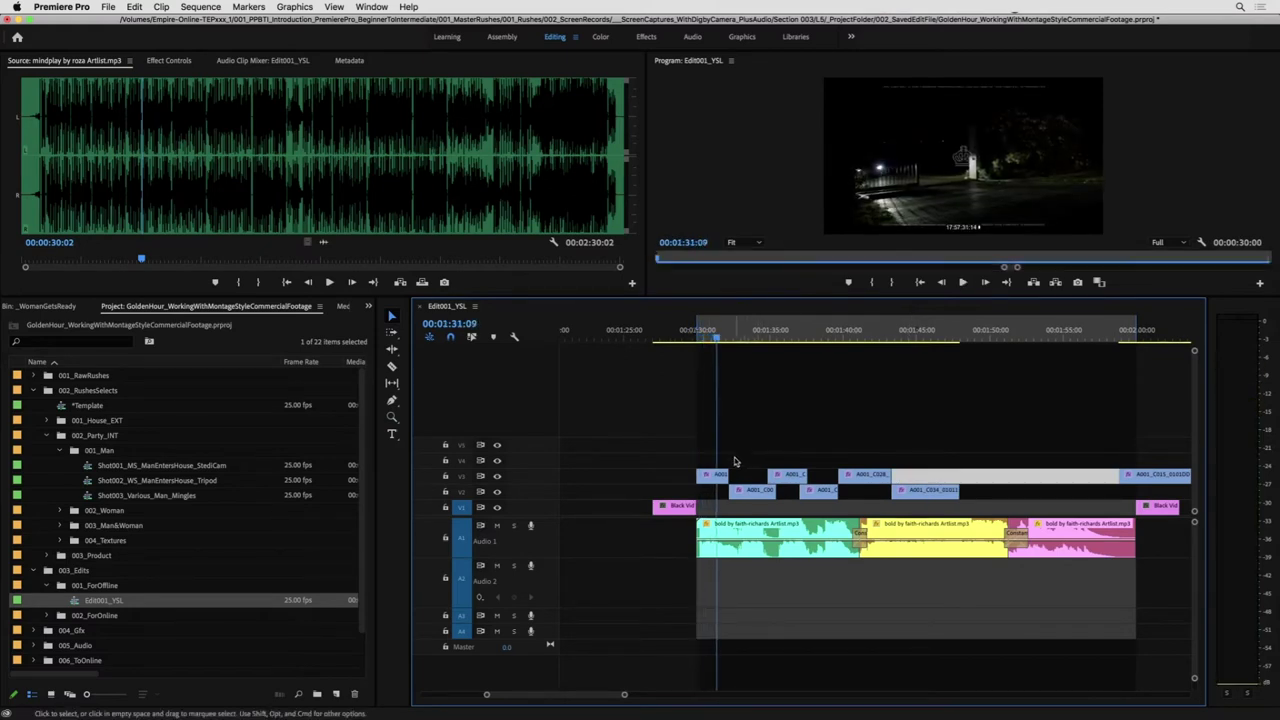
key("=")
left_click(811, 334)
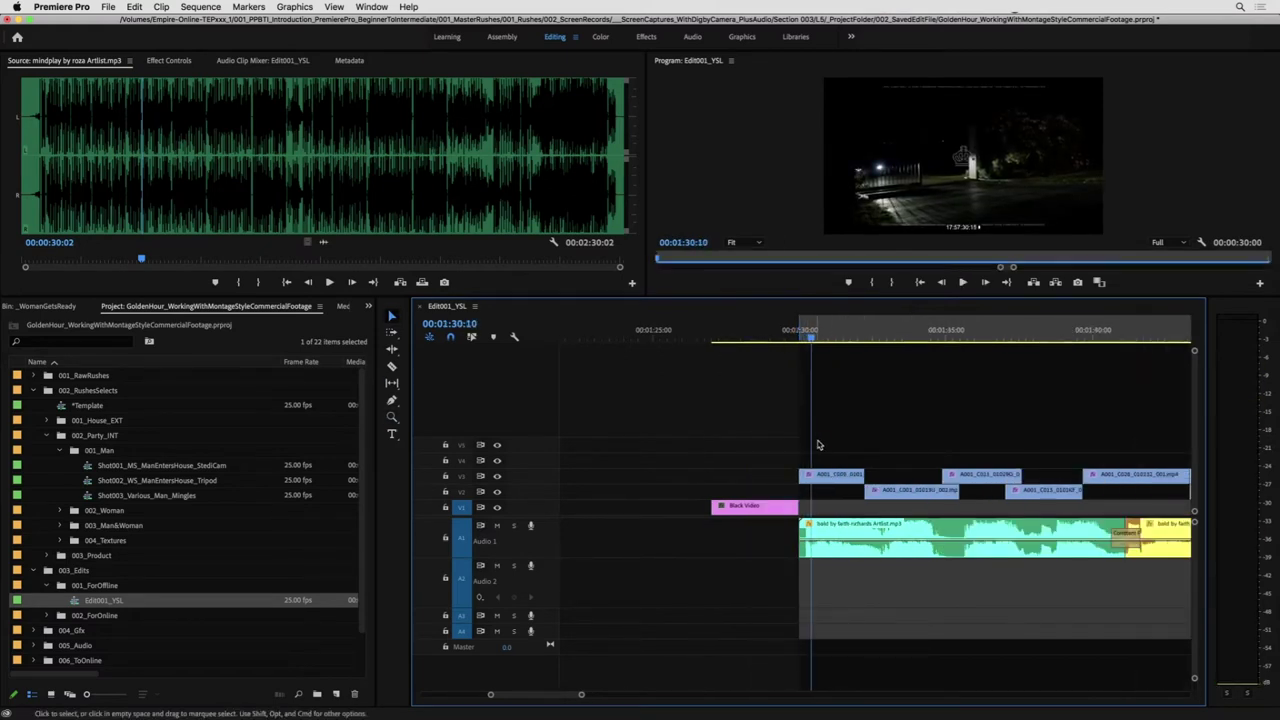
key("y")
left_click_drag(850, 479, 851, 479)
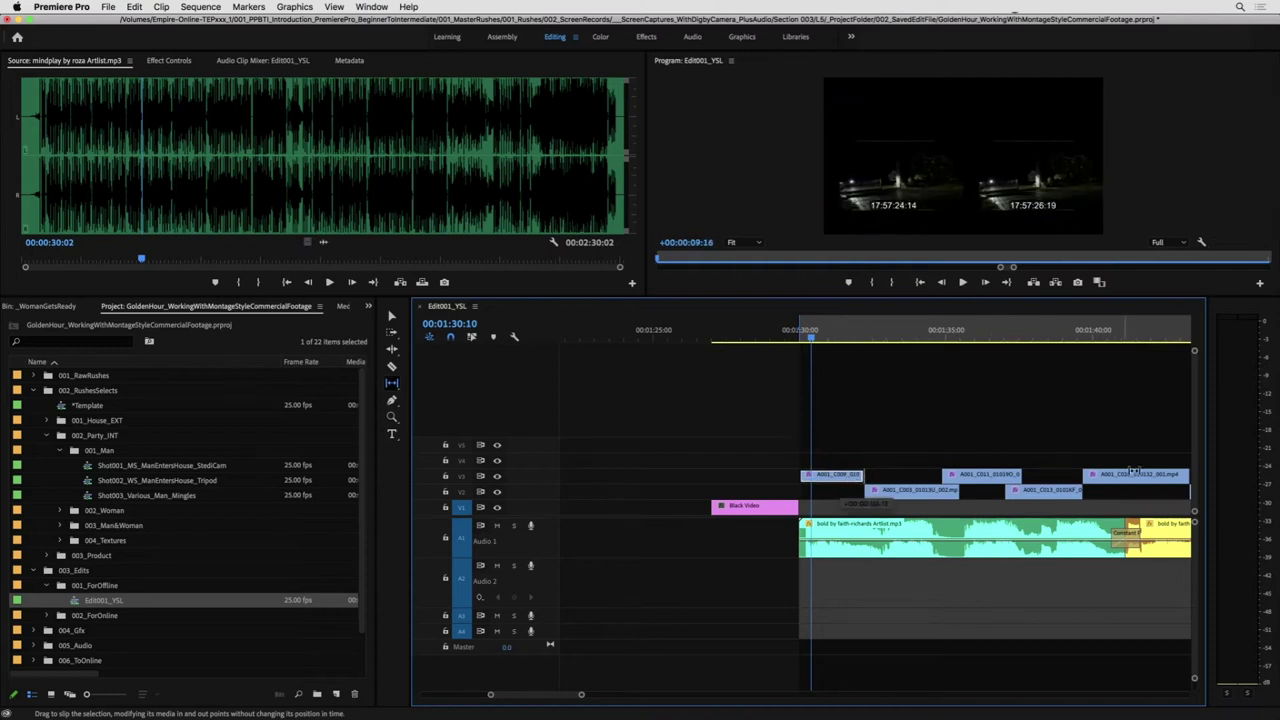
left_click_drag(1134, 471, 1135, 471)
left_click(802, 337)
key("space")
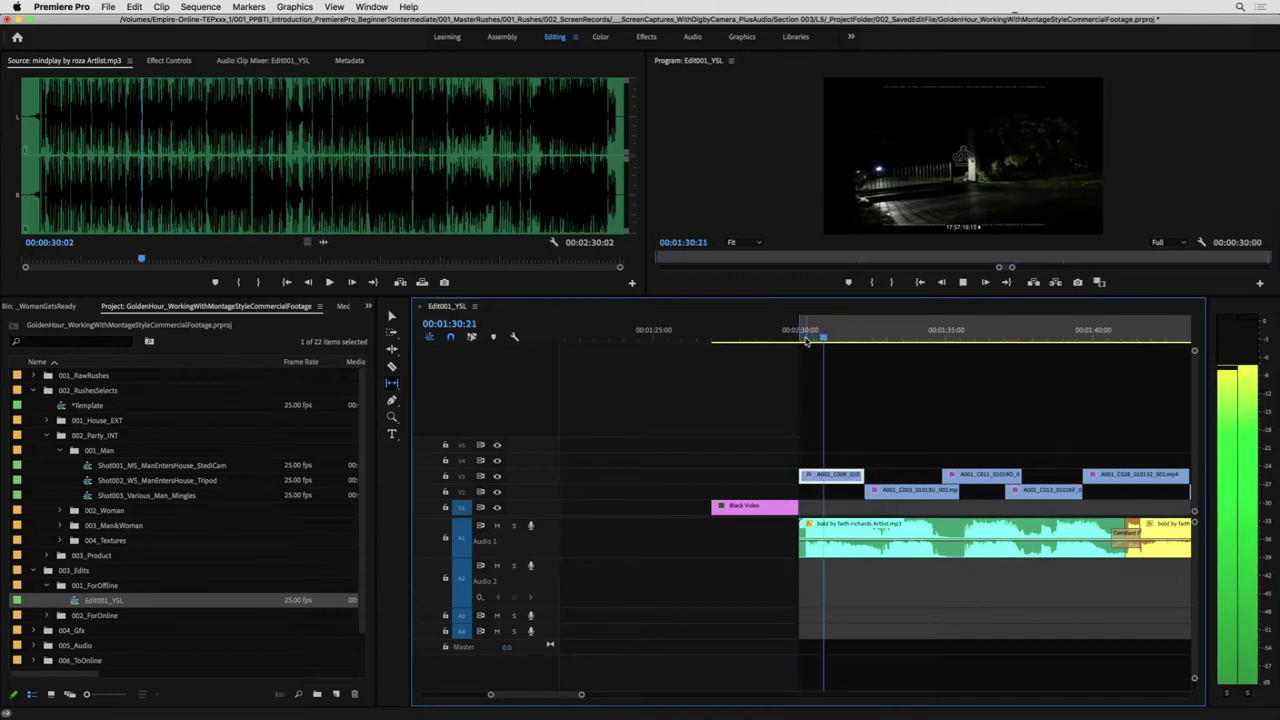
- Cut the opening gate shot near its start and pull its pieces back to the start of the music
left_click(798, 336)
key("c")
key("space")
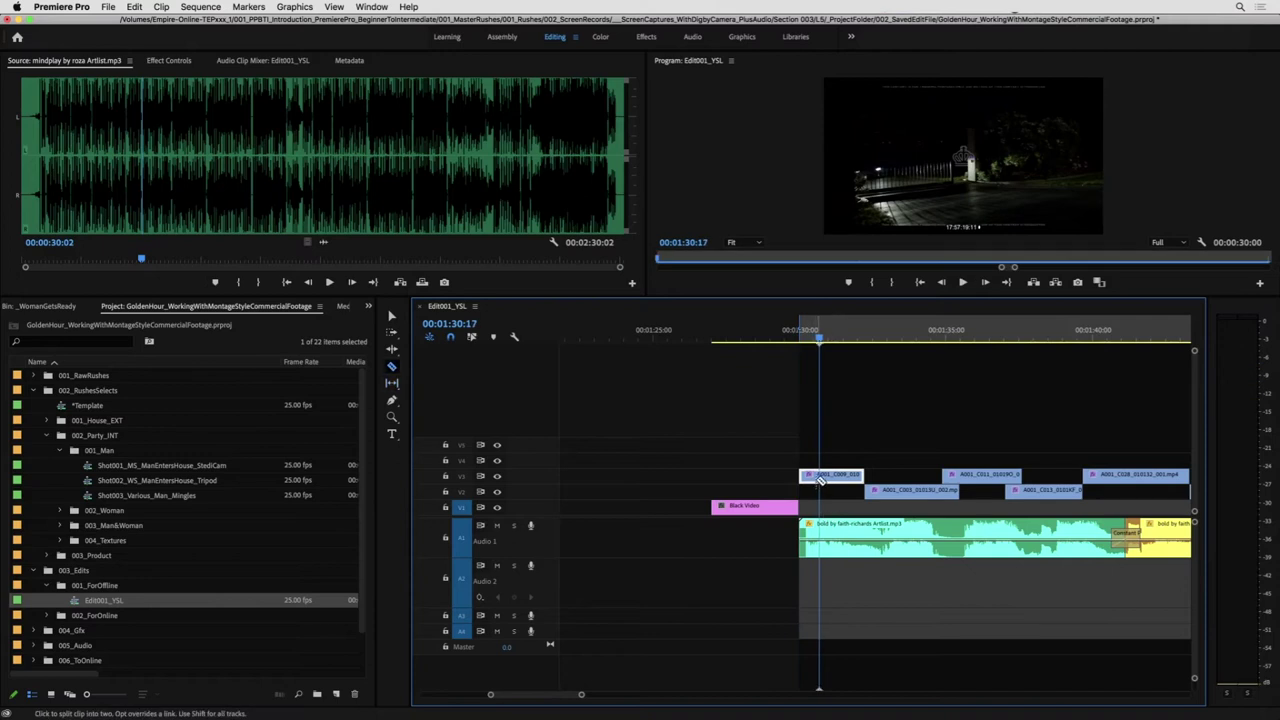
key("v")
scroll(828, 460, "up", 10)
left_click_drag(800, 475, 743, 479)
left_click(820, 474)
- Shorten the gate shot's end to 00:01:31:06 and move the A001_C003 shot on V2 up to that point
scroll(800, 459, "down", 5)
left_click(706, 337)
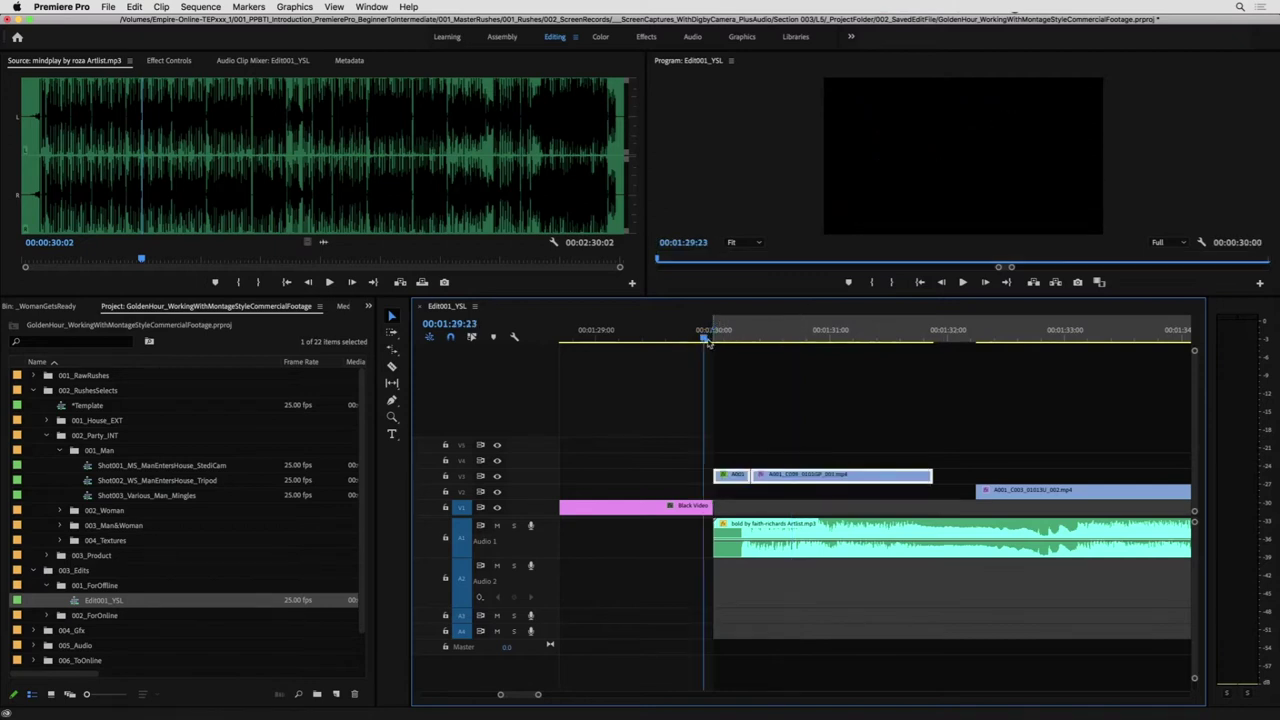
key("space")
key("space")
key("w")
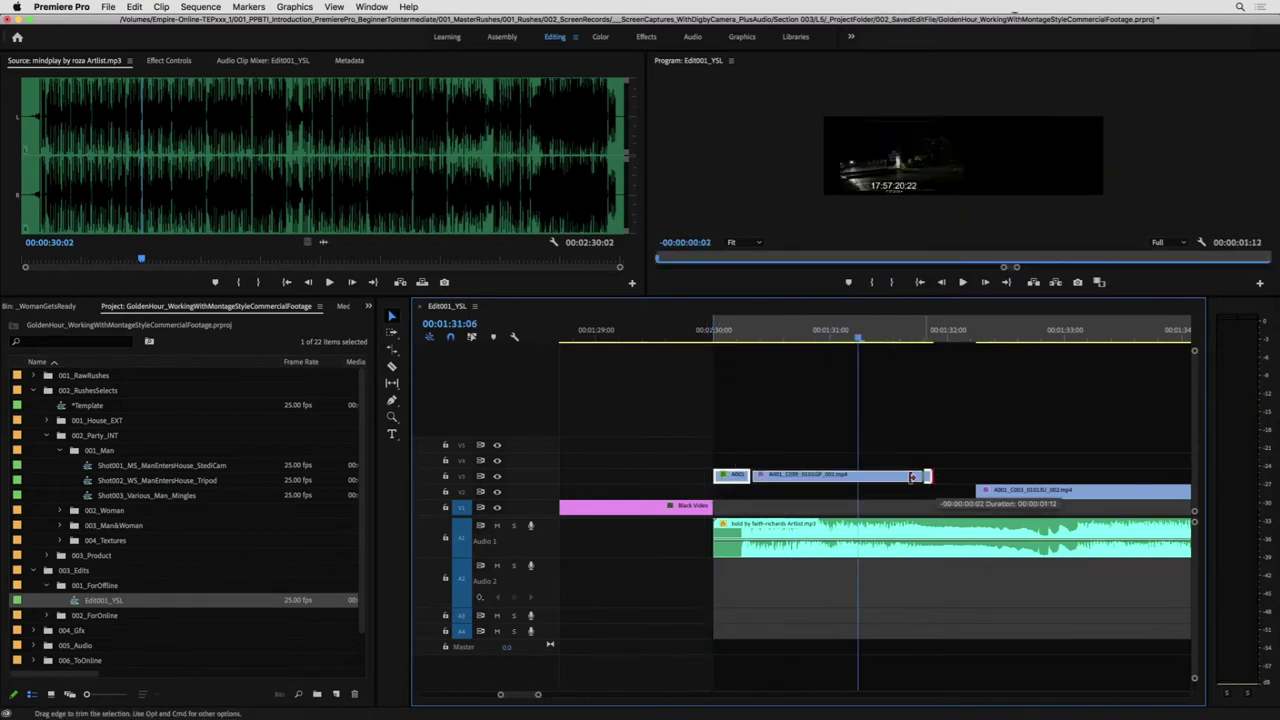
left_click_drag(980, 497, 862, 495)
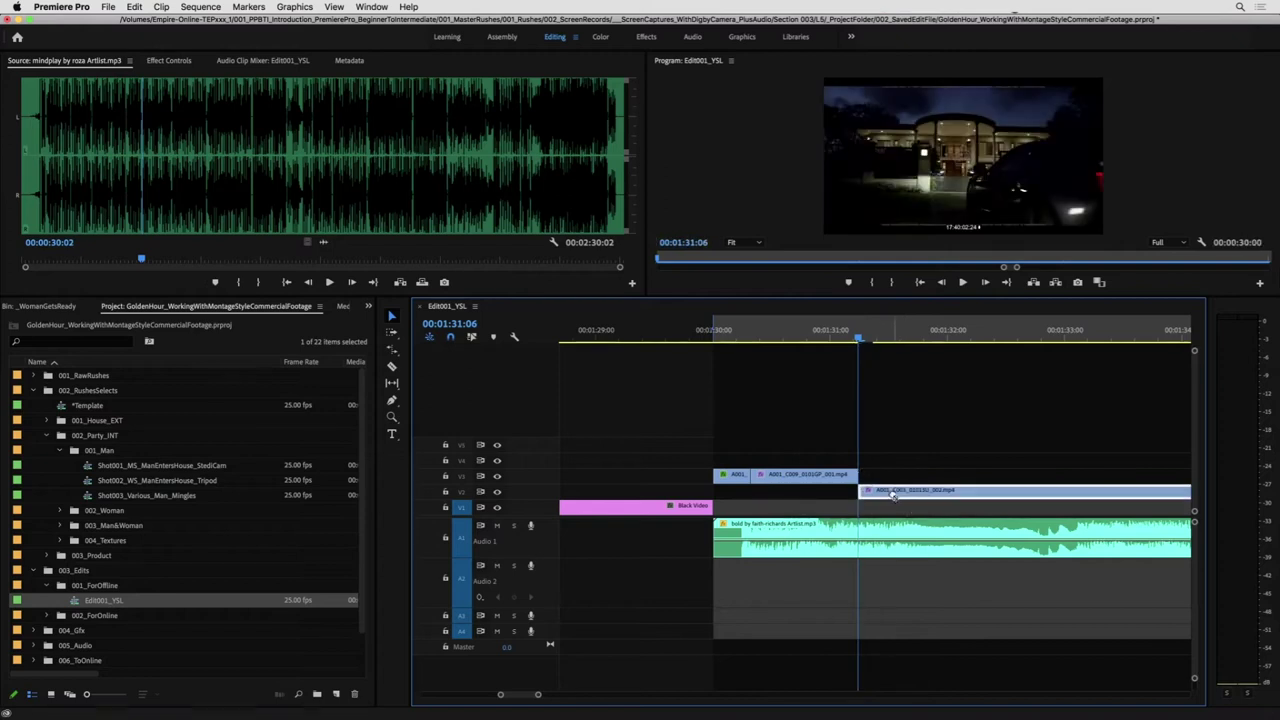
- Play the A001_C003 shot and cut it at 00:01:33:08, discarding the remainder
key("space")
scroll(876, 491, "down", 5)
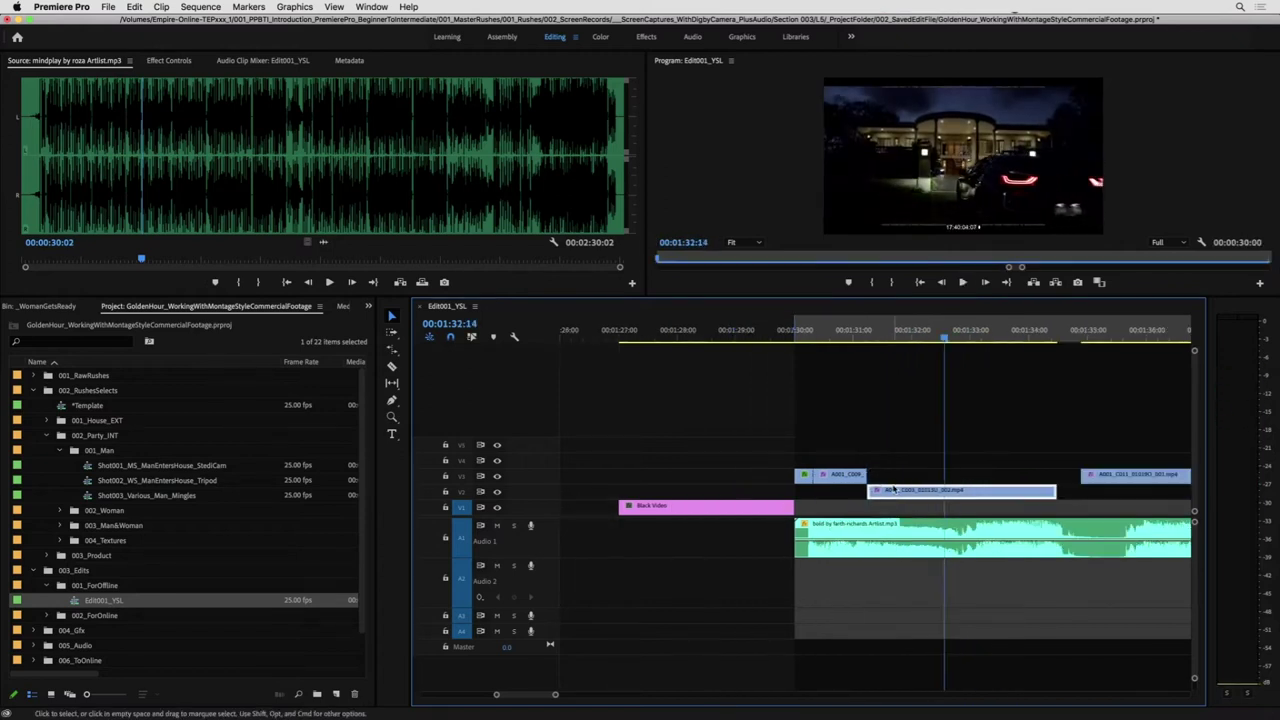
key("space")
key("c")
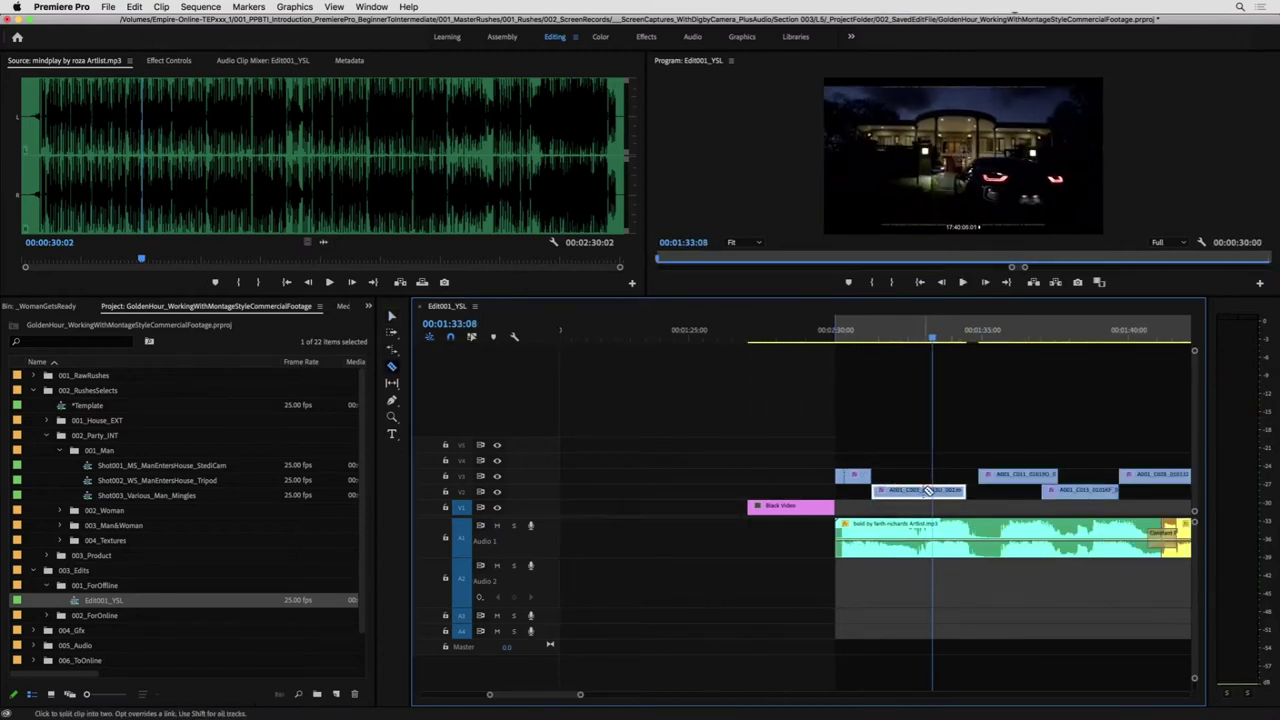
left_click_drag(931, 497, 932, 496)
- Split a short piece off the end of the A001_C003 shot on V2
left_click_drag(927, 339, 911, 340)
key("space")
key("space")
key("l")
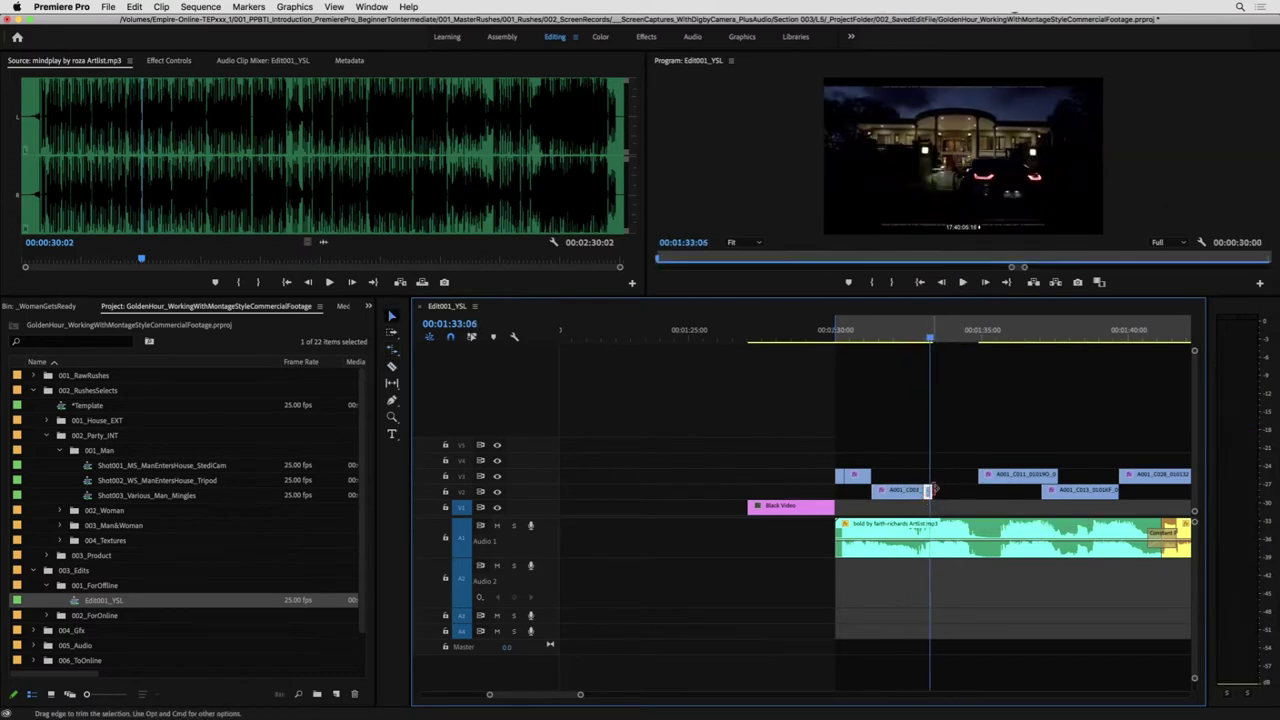
- Nudge the short end piece of A001_C003 three frames earlier over the main section, replaying the cut against the beat
key("=")
key("=")
key("=")
left_click(785, 337)
key("space")
key("space")
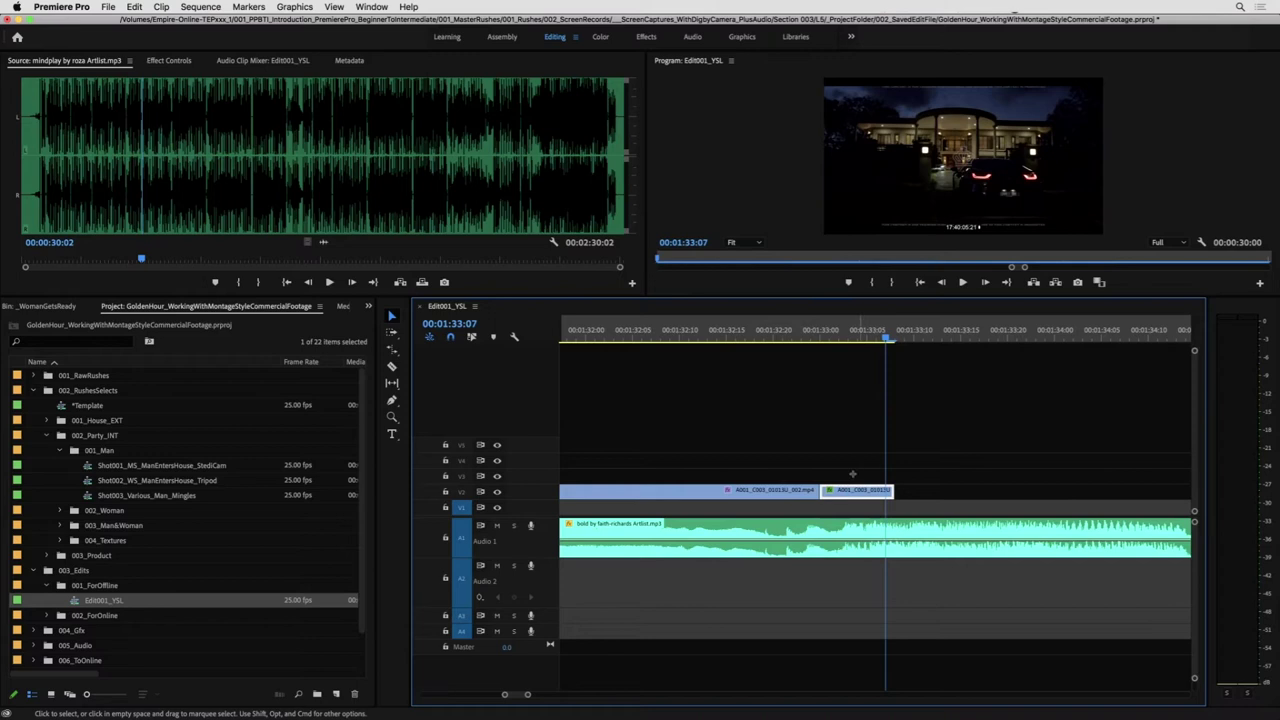
key("super+Left")
key("super+Left")
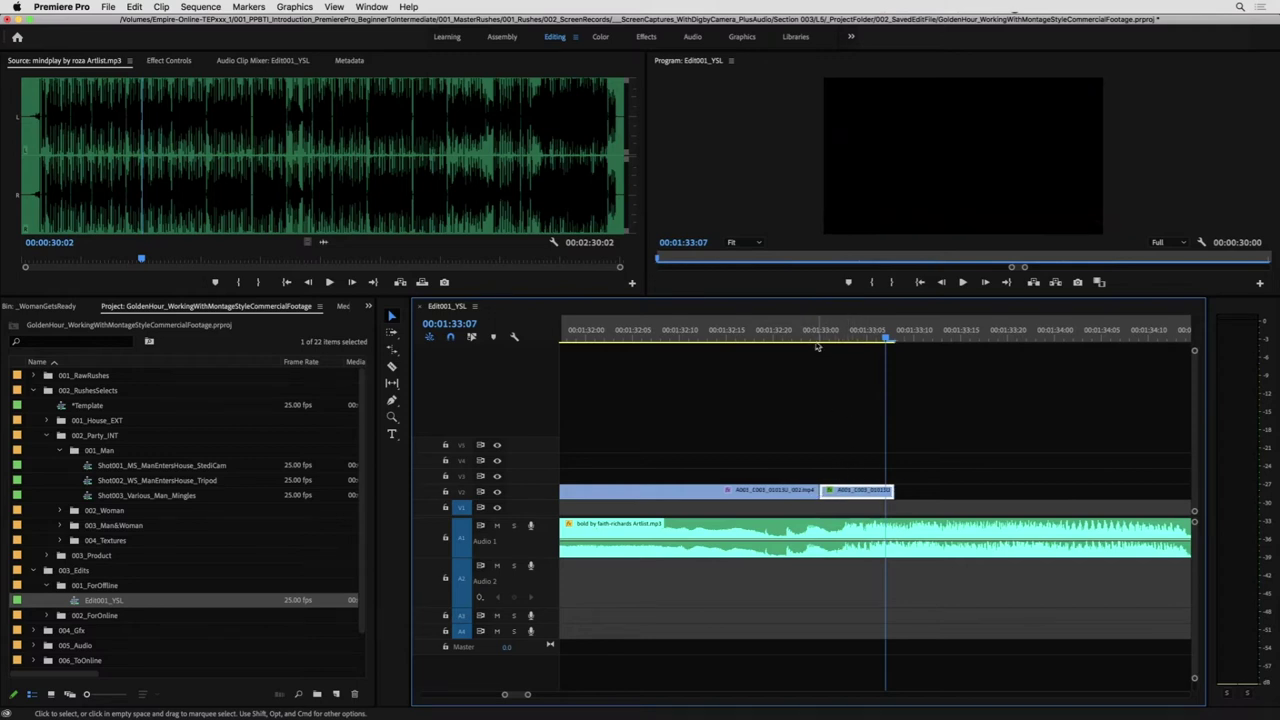
left_click(771, 337)
key("space")
key("space")
left_click(766, 337)
key("super+Left")
key("space")
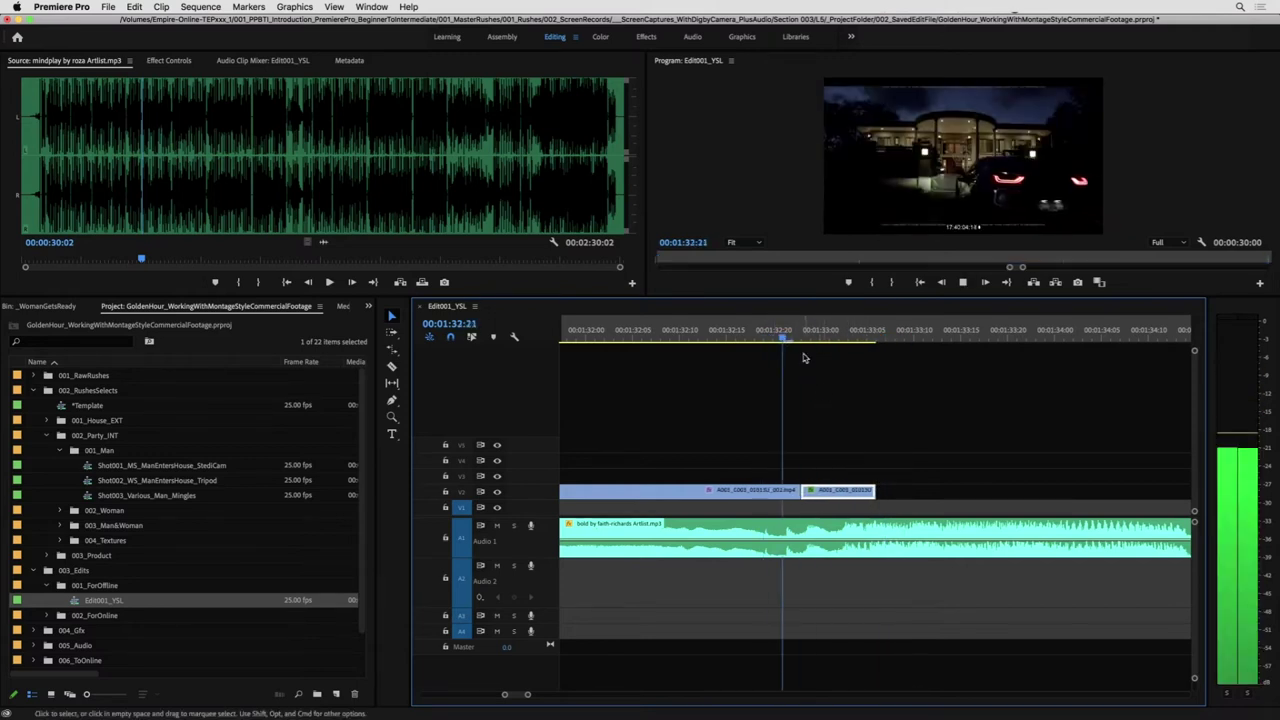
key("space")
key("super+Left")
left_click(757, 335)
key("space")
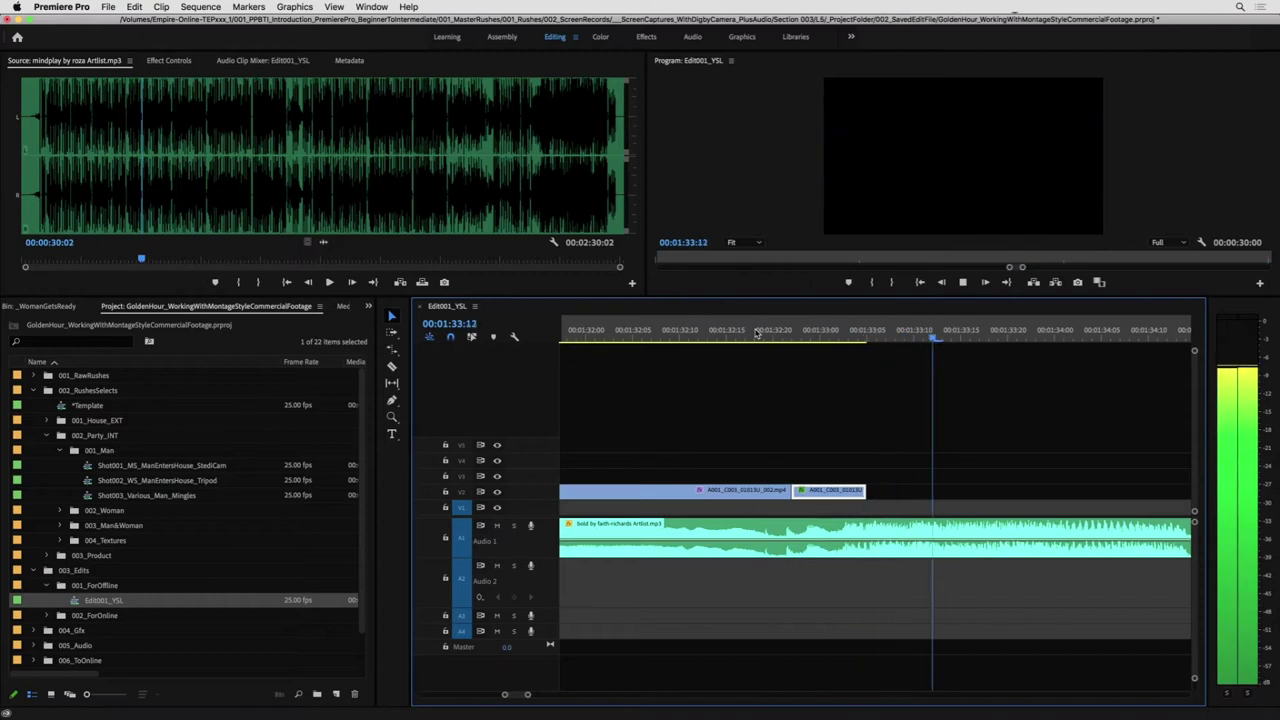
- Delete the short end piece of A001_C003 and play the shot's new ending
key("space")
key("Delete")
left_click(661, 338)
key("space")
key("minus")
key("minus")
key("minus")
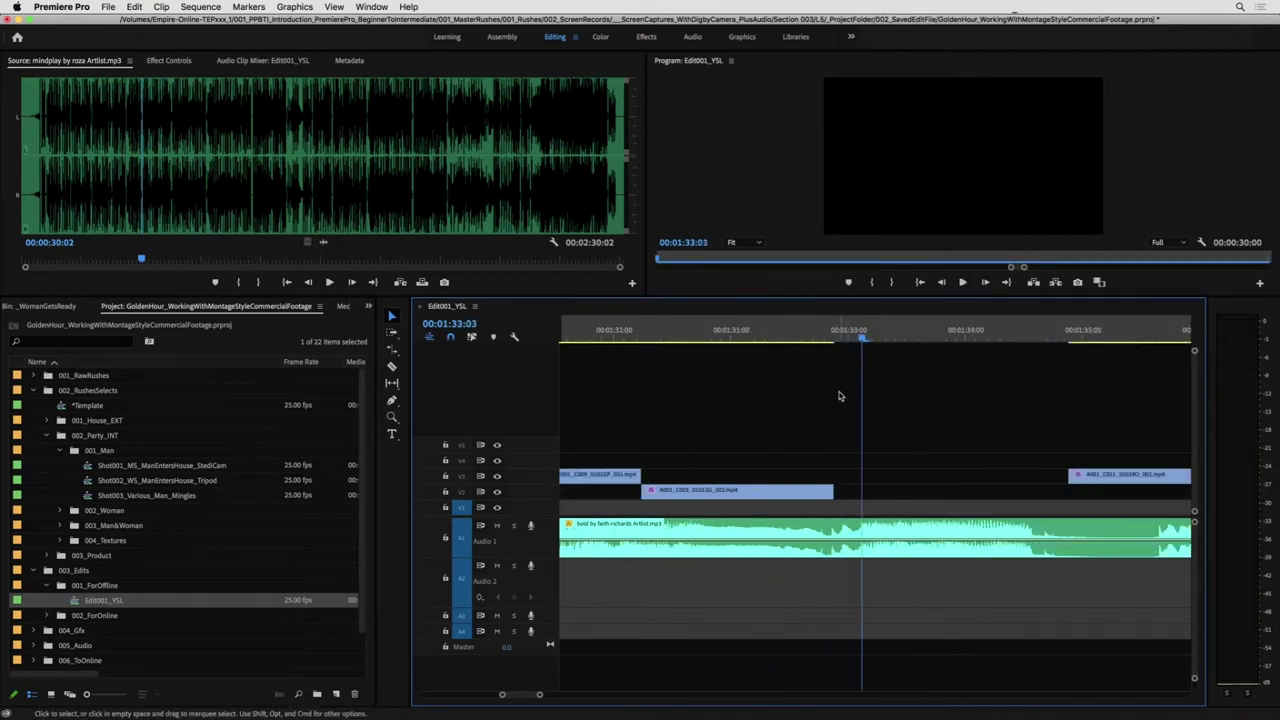
- Move the A001_C011 shot on V3 up to the end of A001_C003, shorten its end and play it
left_click(929, 337)
key("space")
key("space")
left_click_drag(941, 475, 910, 476)
left_click(851, 337)
key("space")
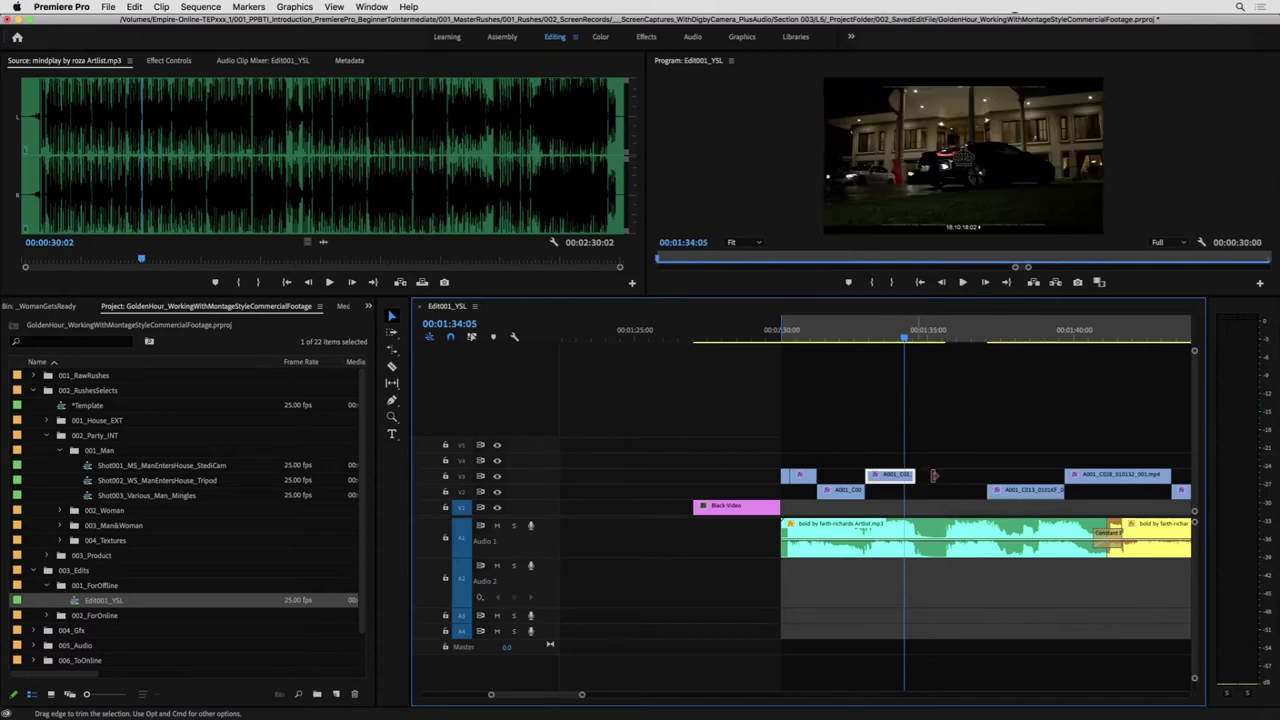
- Move the A001_C013 car shot on V2 so it runs on from the A001_C011 shot
left_click_drag(1004, 337, 1021, 337)
left_click_drag(1028, 488, 938, 493)
left_click_drag(926, 334, 941, 330)
- Slip the content of the A001_C013 shot so the car appears sooner, checking it in playback
key("y")
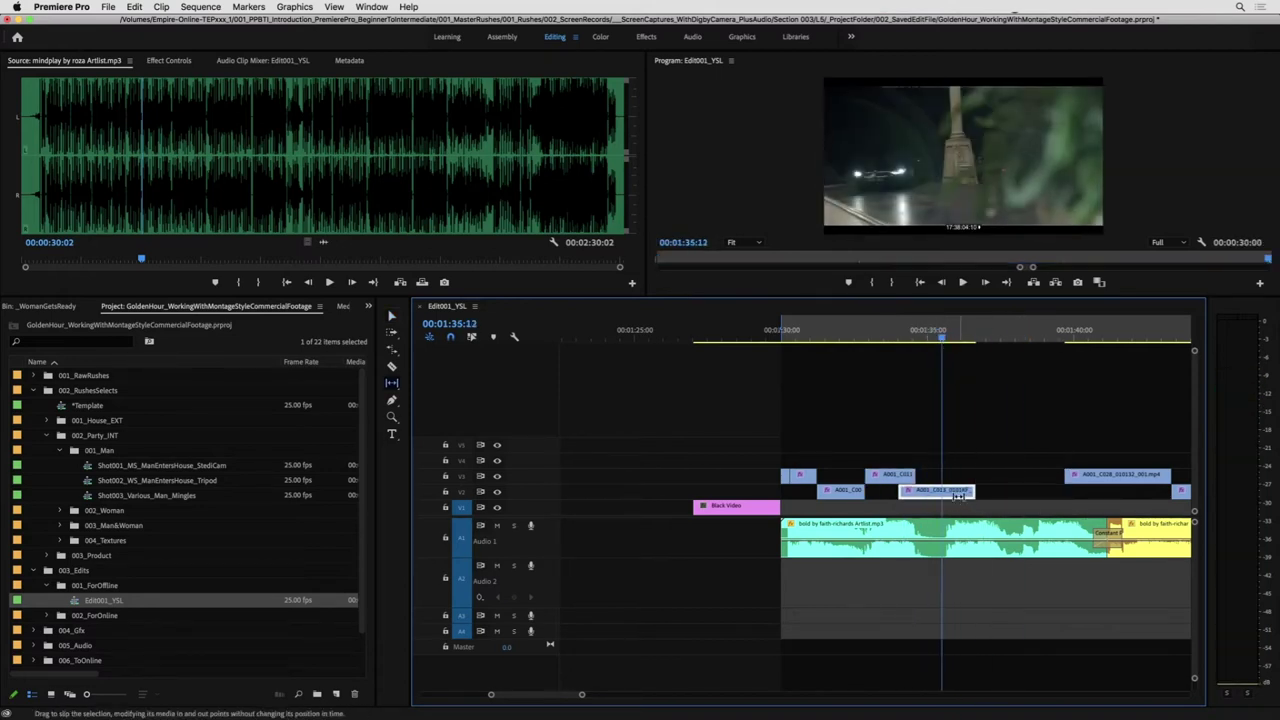
key("v")
left_click(916, 337)
key("space")
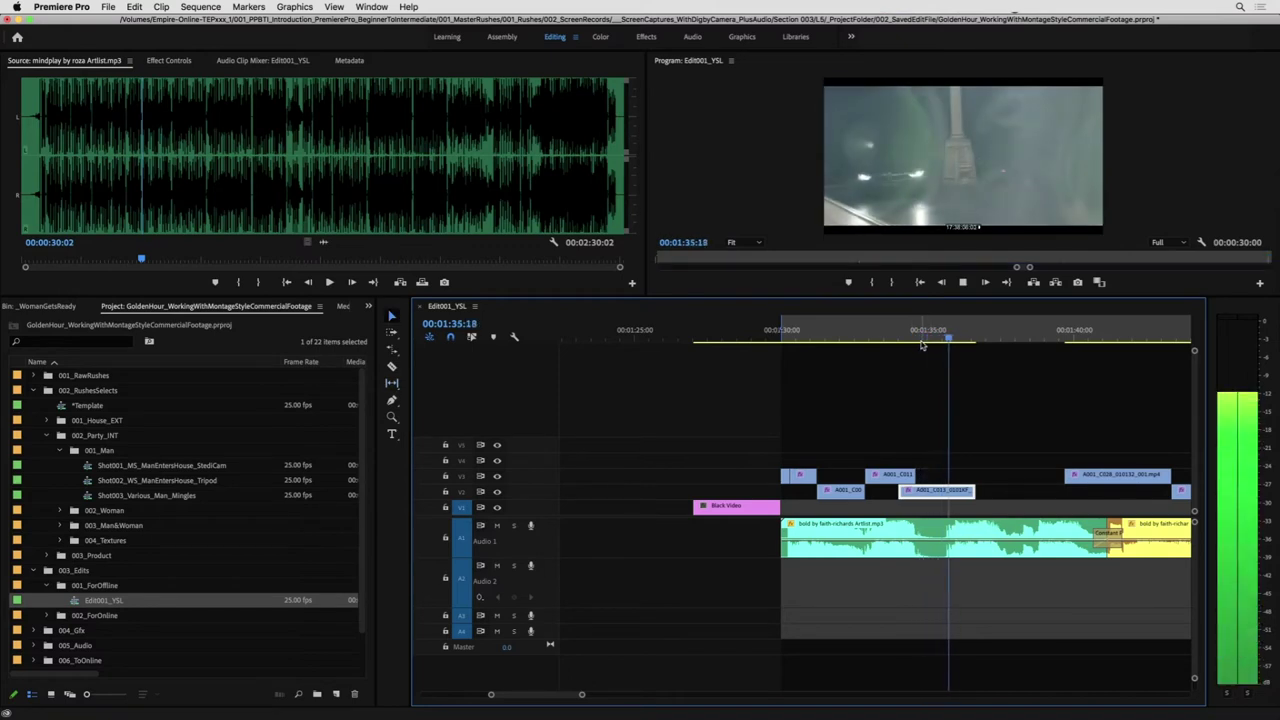
key("space")
left_click_drag(943, 490, 941, 489)
key("v")
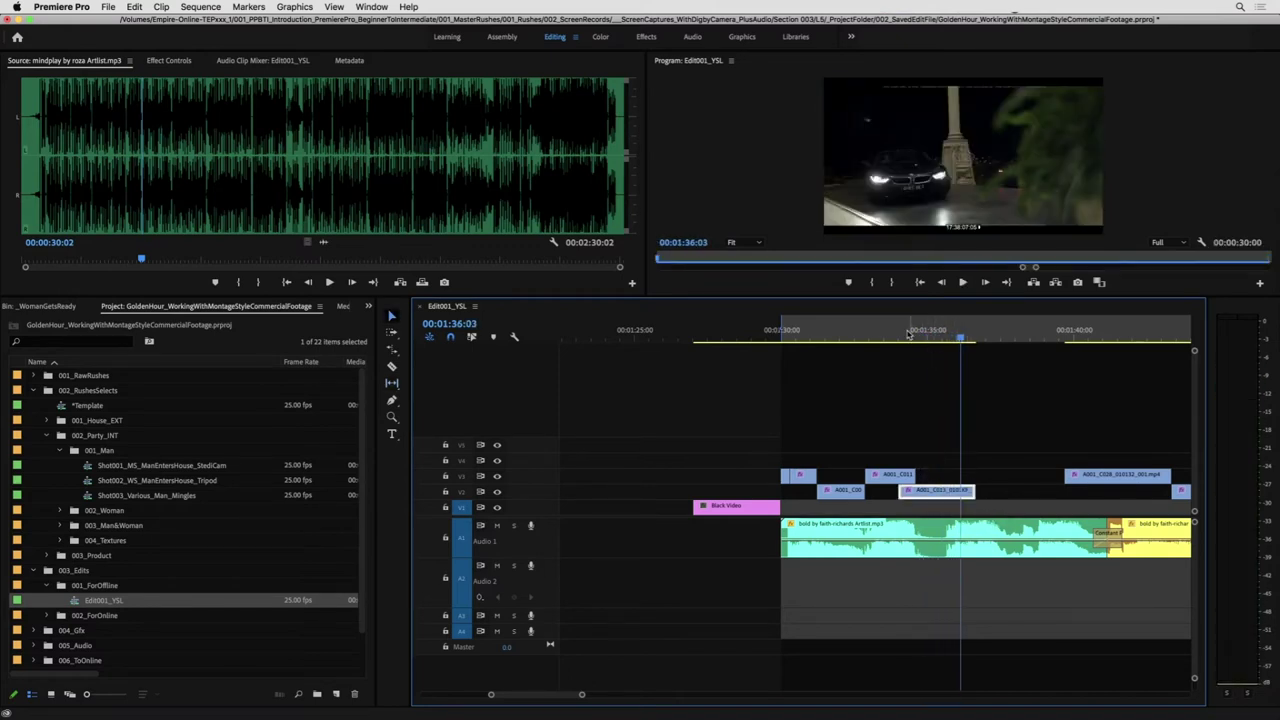
- Tighten the A001_C013 shot around the approaching car and move the A001_C028 shot on V3 up to follow it
left_click(908, 334)
key("space")
key("space")
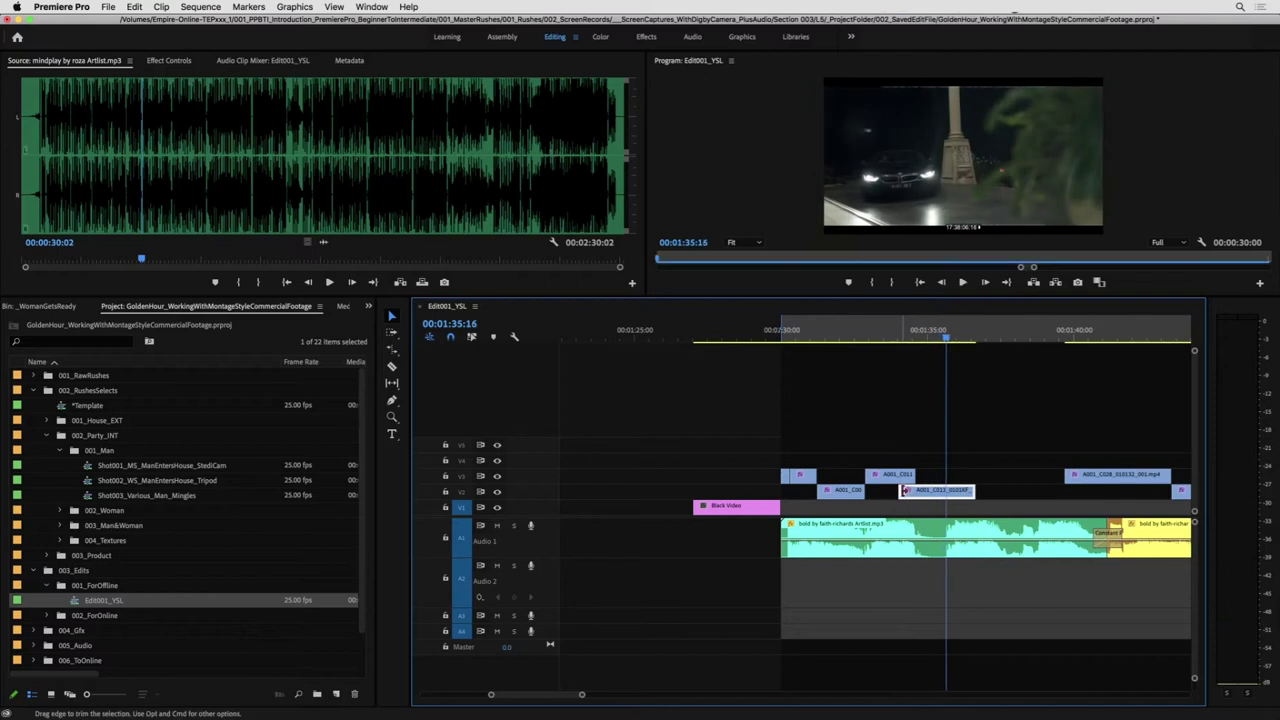
mouse_move(1083, 337)
left_mouse_down()
mouse_move(1109, 337)
mouse_move(1094, 338)
left_mouse_up()
left_click_drag(1088, 476, 971, 475)
key("Up")
key("space")
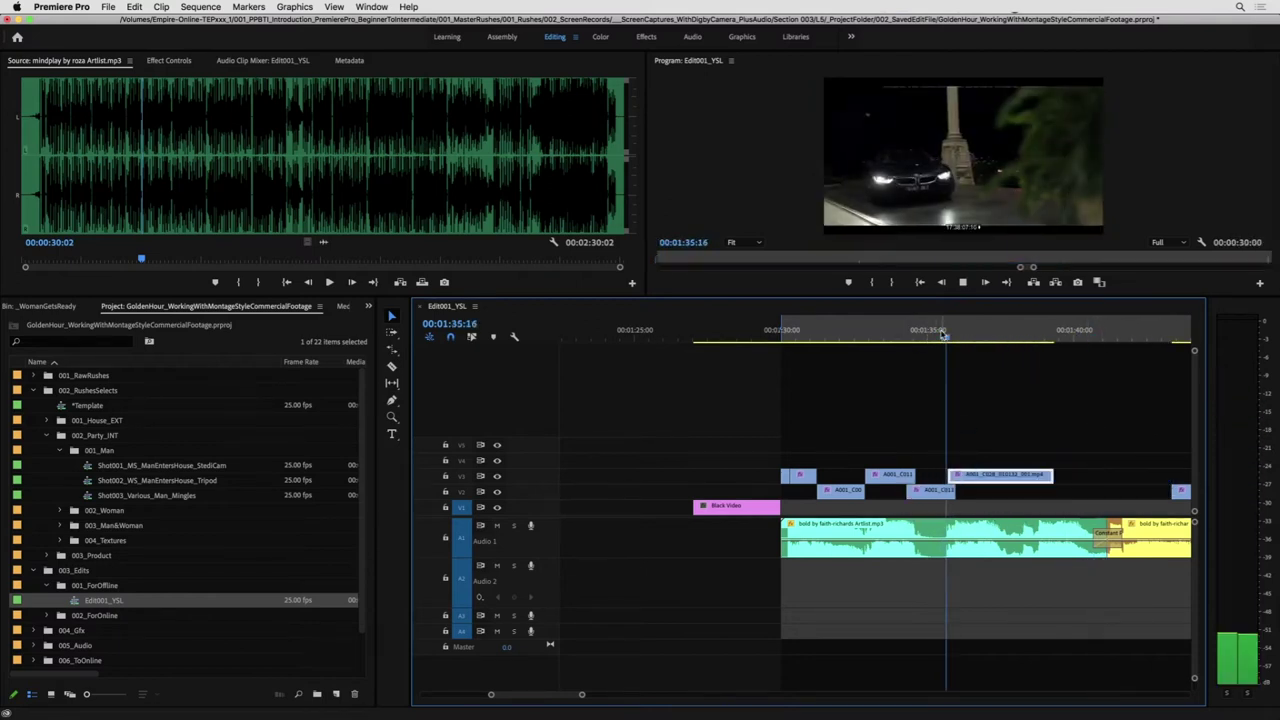
key("space")
- Play the montage from its start and compare the gate shot with the A001_C003 shot as the opening
left_click(787, 332)
key("space")
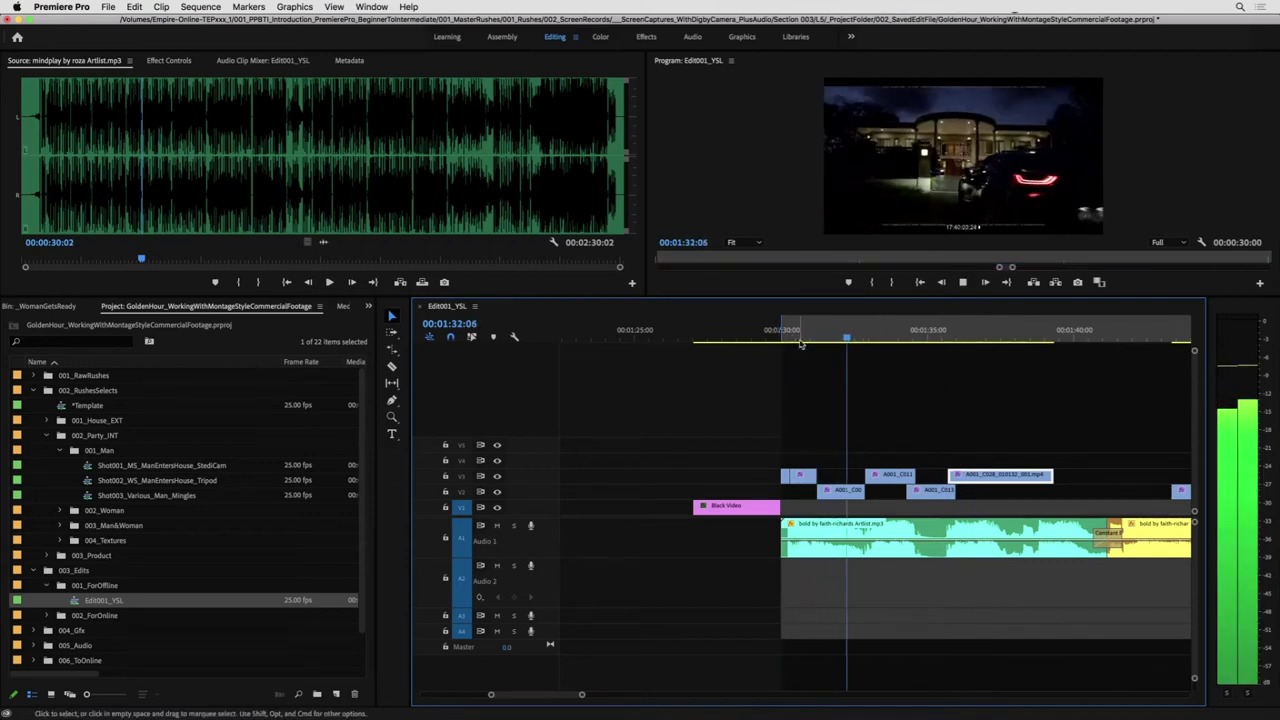
left_click(807, 339)
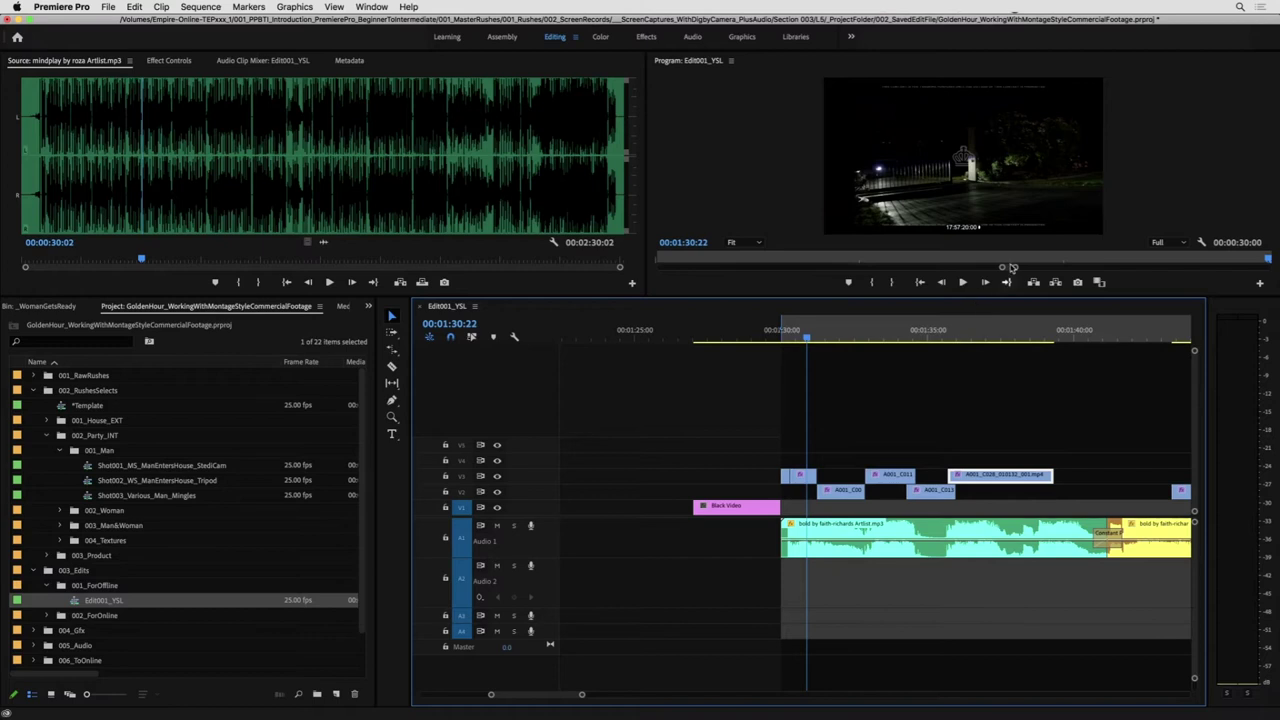
left_click(825, 340)
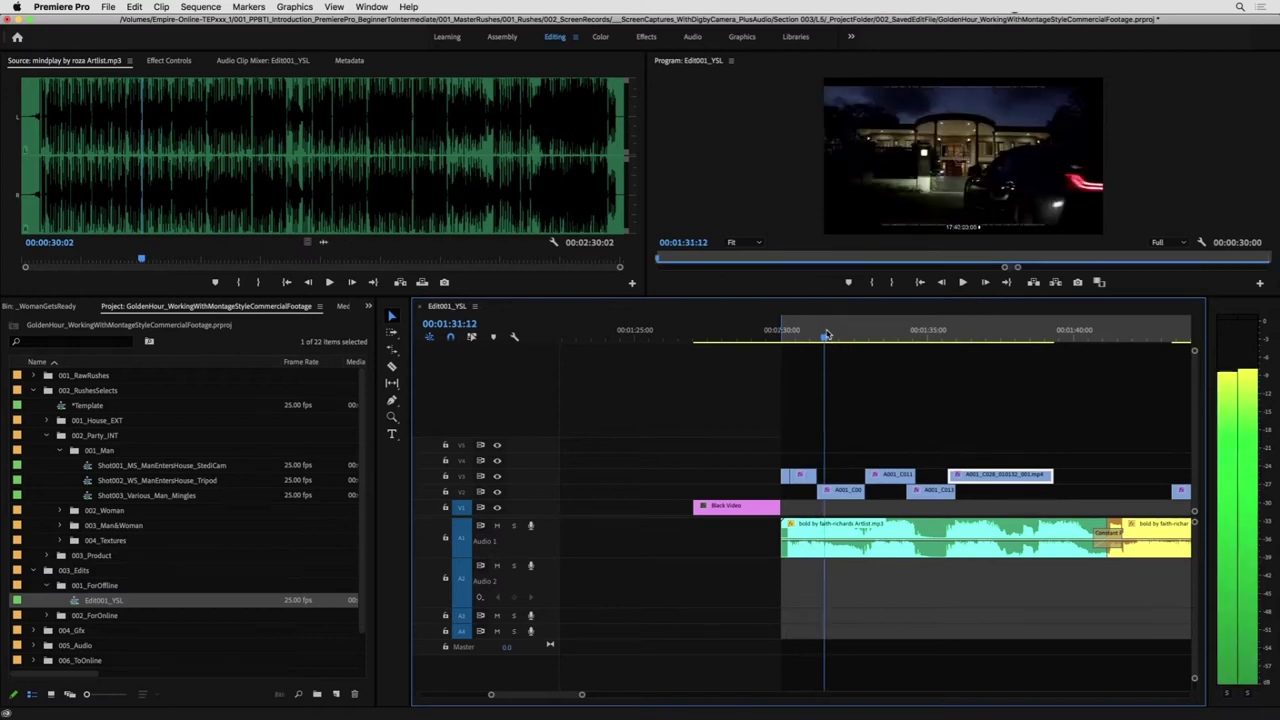
- Delete both pieces of the opening gate shot from V3 and play from the A001_C003 shot
left_click(802, 340)
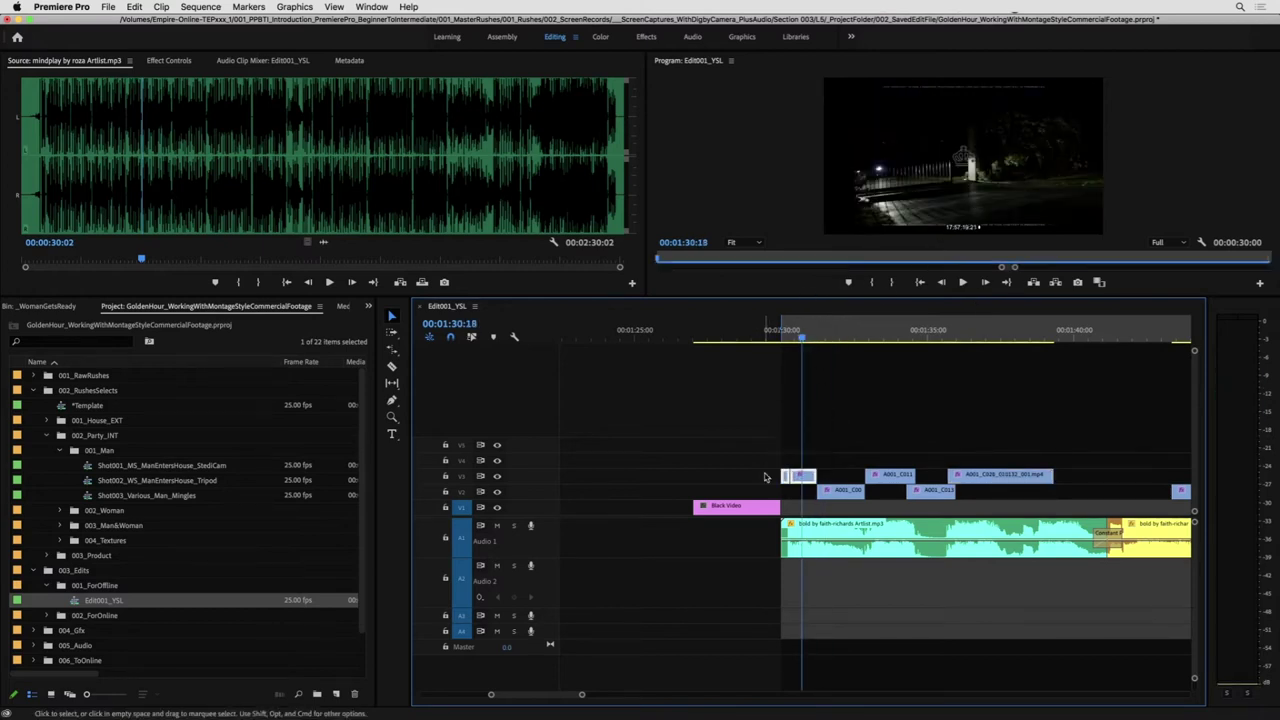
left_click(819, 336)
key("space")
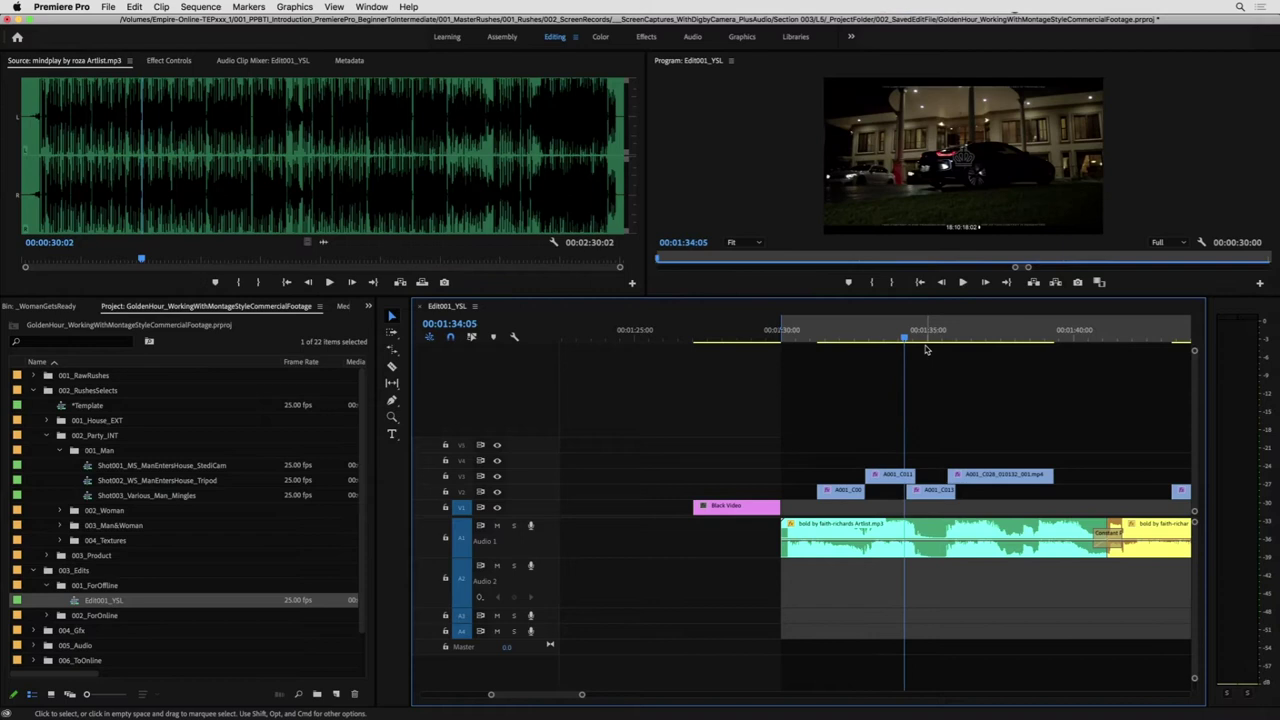
- Move the A001_C003, A001_C011, A001_C013 and A001_C028 shots together to start at 00:01:30:00 and play them
left_click(979, 336)
left_click_drag(979, 336, 855, 338)
key("space")
left_click_drag(1049, 426, 794, 497)
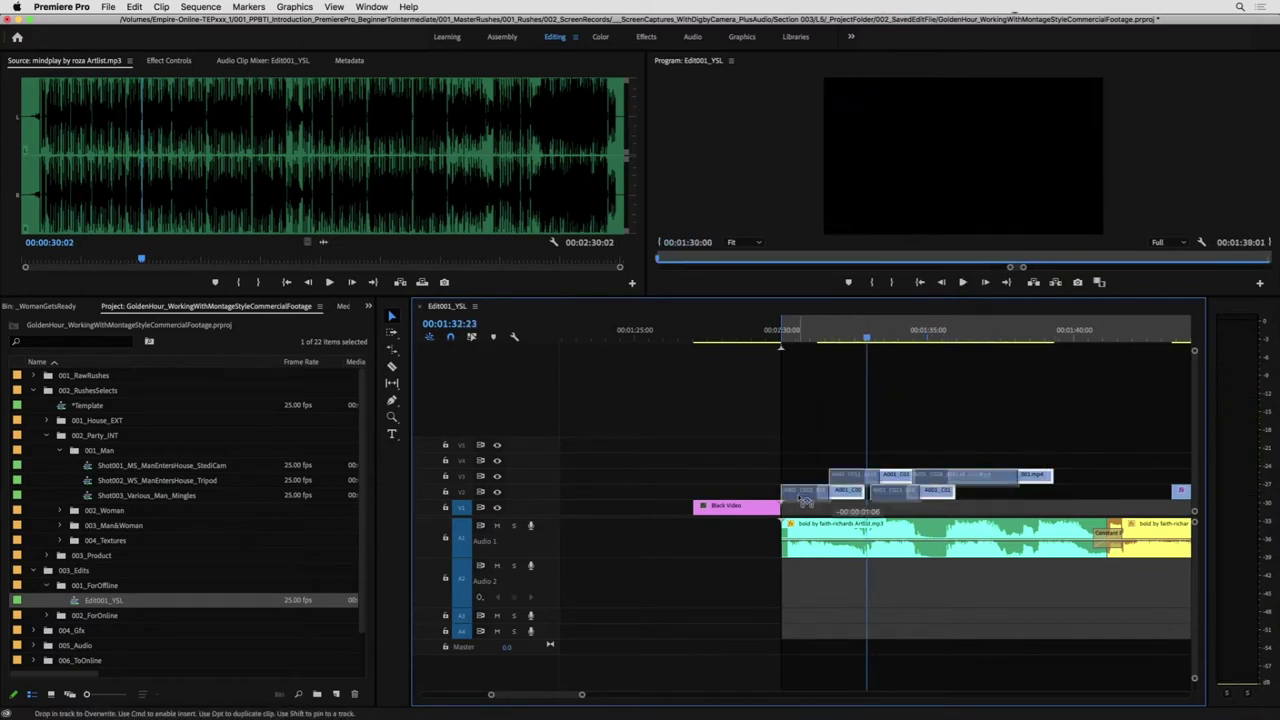
left_click(787, 338)
key("space")
key("space")
- Shift the A001_C011, A001_C013 and A001_C028 shots slightly earlier so they overlap the end of A001_C003, and play the result
left_click_drag(977, 425, 846, 475)
key("space")
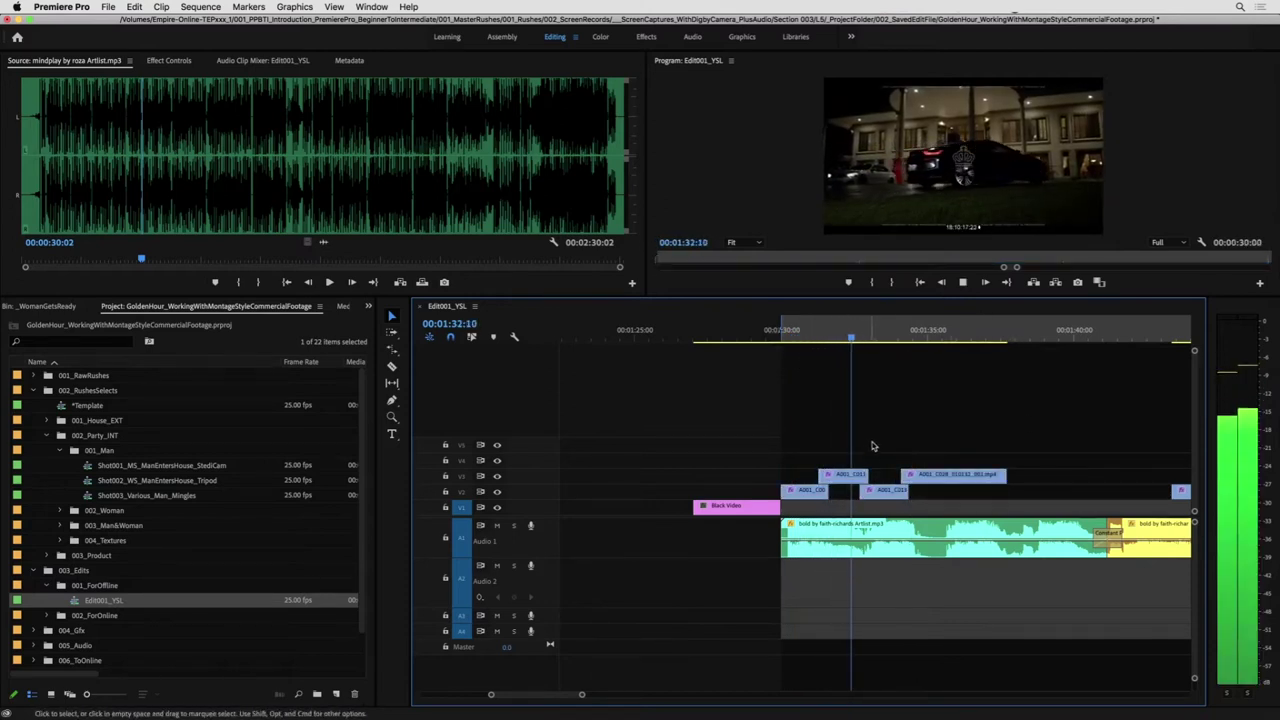
key("space")
- Move the A001_C013 and A001_C028 shots together later in the sequence, leaving a gap after A001_C011, and play the music
left_click_drag(944, 438, 992, 494)
left_click(977, 431)
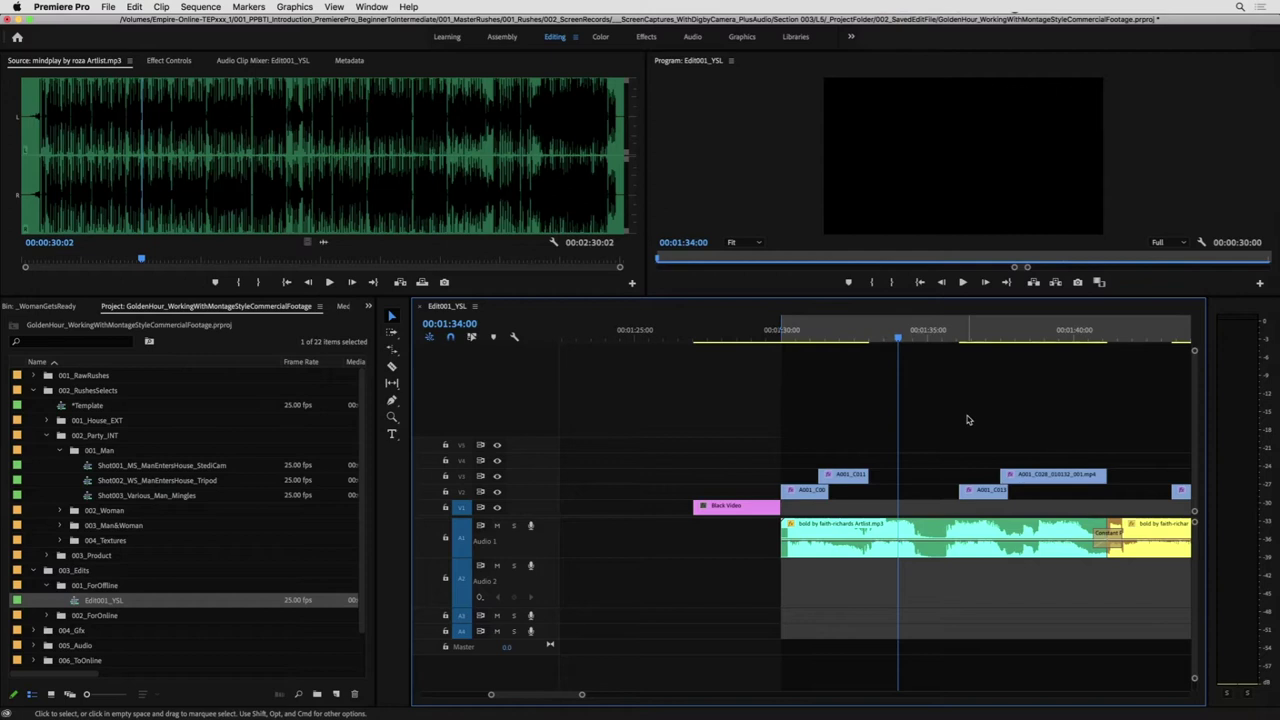
left_click(1001, 337)
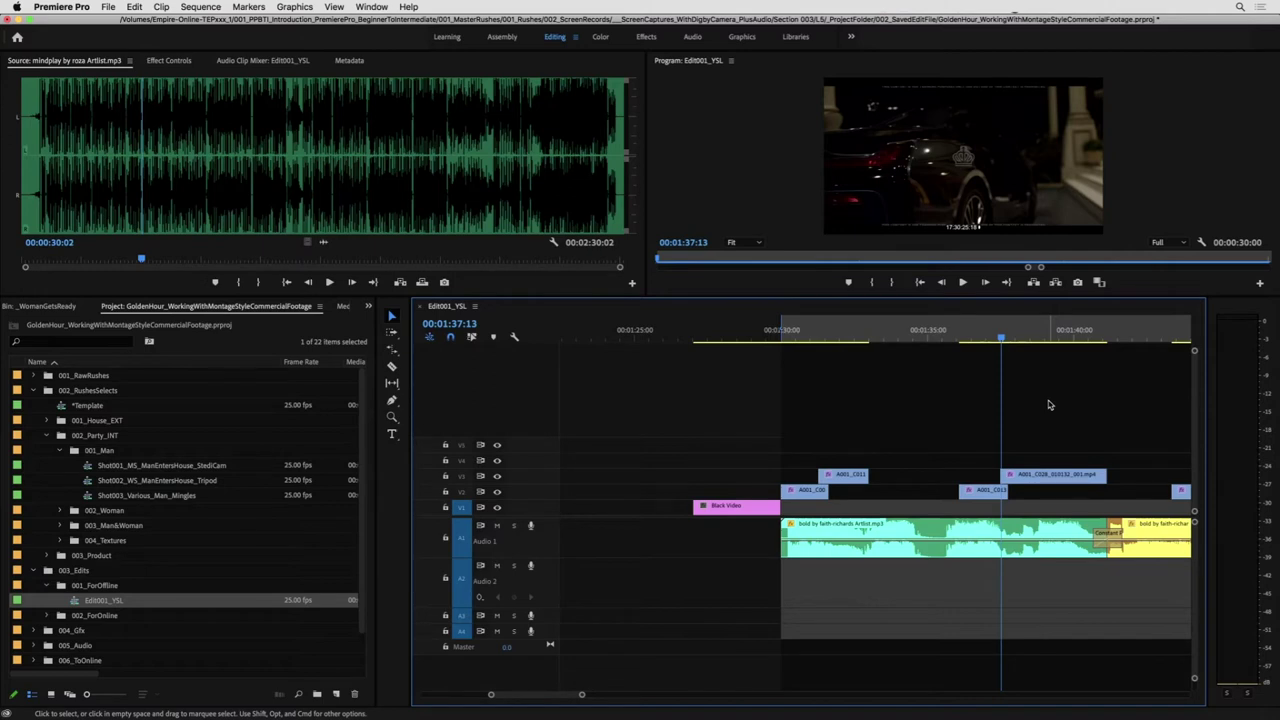
left_click_drag(975, 333, 850, 355)
key("space")
- Shift the A001_C013 and A001_C028 shots slightly earlier to meet the beat and play them
left_click_drag(1054, 452, 962, 496)
key("space")
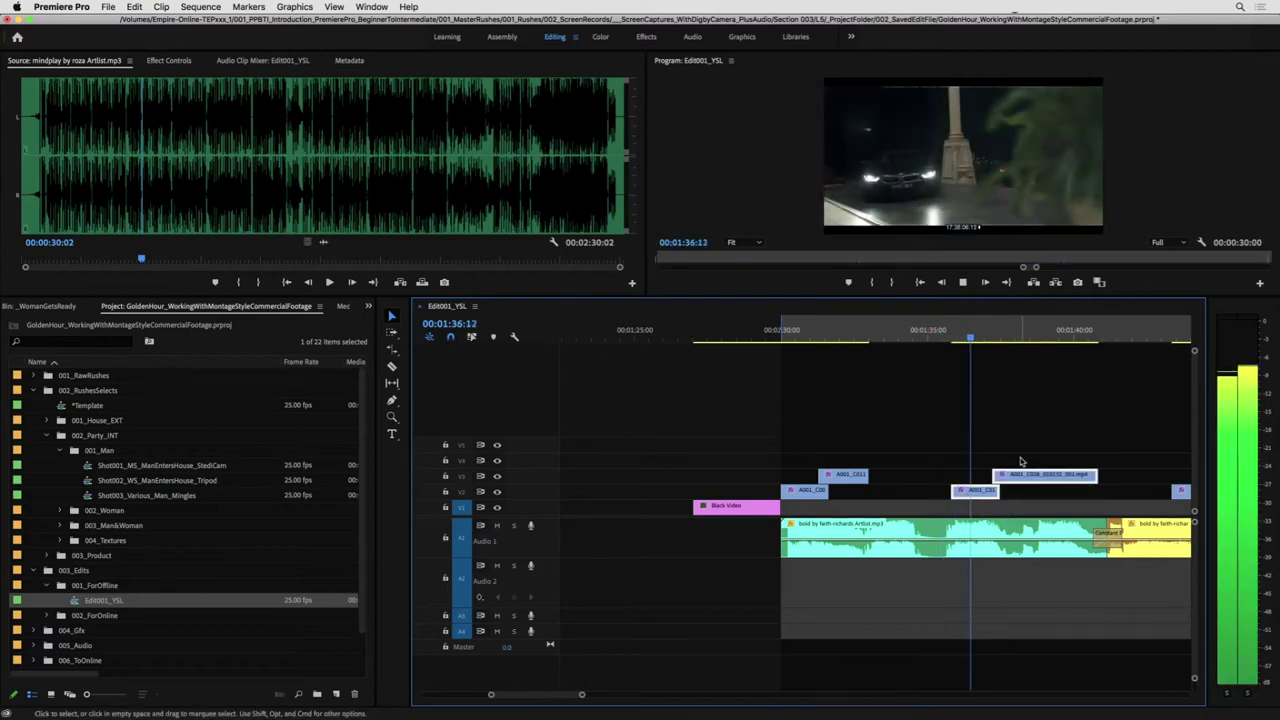
left_click(1021, 461)
key("space")
- Trim the start of the A001_C028 shot on V3 and play around the cut to check its timing
key("y")
key("v")
left_click_drag(992, 468, 1021, 477)
left_click(951, 328)
key("space")
key("space")
key("shift+k")
key("space")
key("space")
key("space")
- Move the shortened A001_C028 shot earlier on V3 and play around it
left_click_drag(1042, 479, 979, 479)
key("shift+k")
key("space")
- Try the A001_C013 shot on V4 directly after the A001_C011 shot and play the sequence
left_click_drag(972, 491, 892, 460)
left_click(844, 334)
key("space")
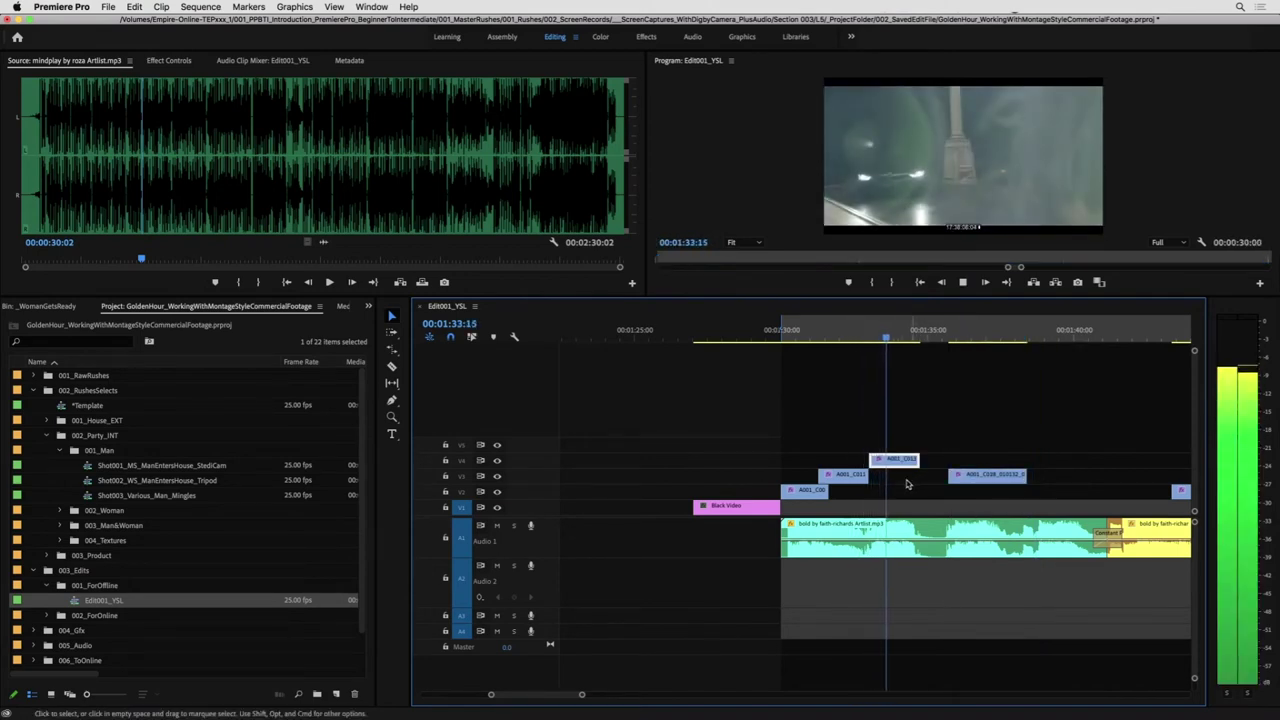
key("space")
- Park the A001_C013 shot on V2 ahead of the music's start, out of the montage
left_click_drag(892, 463, 688, 495)
left_click(784, 447)
key("minus")
- Move the A001_C034 shot to V4 so it overlaps the end of A001_C028, and play the transition
left_click(906, 331)
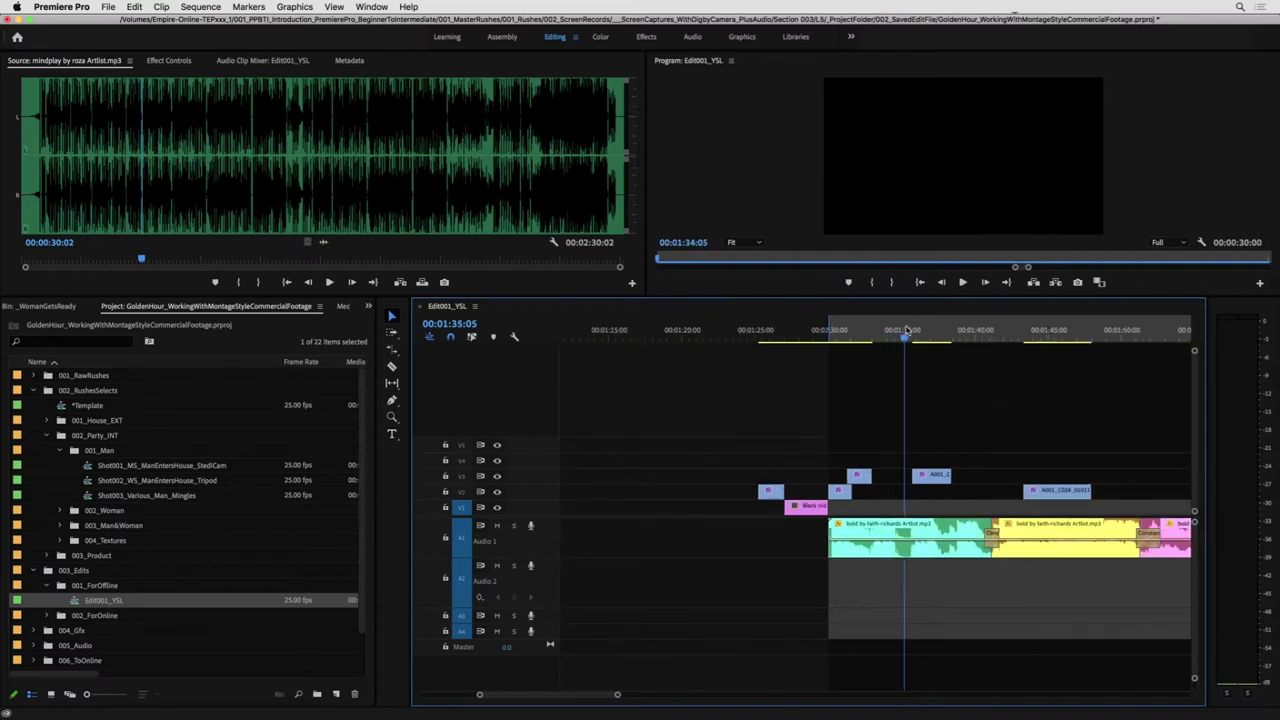
key("space")
left_click_drag(1051, 491, 957, 461)
key("equal")
key("space")
left_click(789, 332)
key("space")
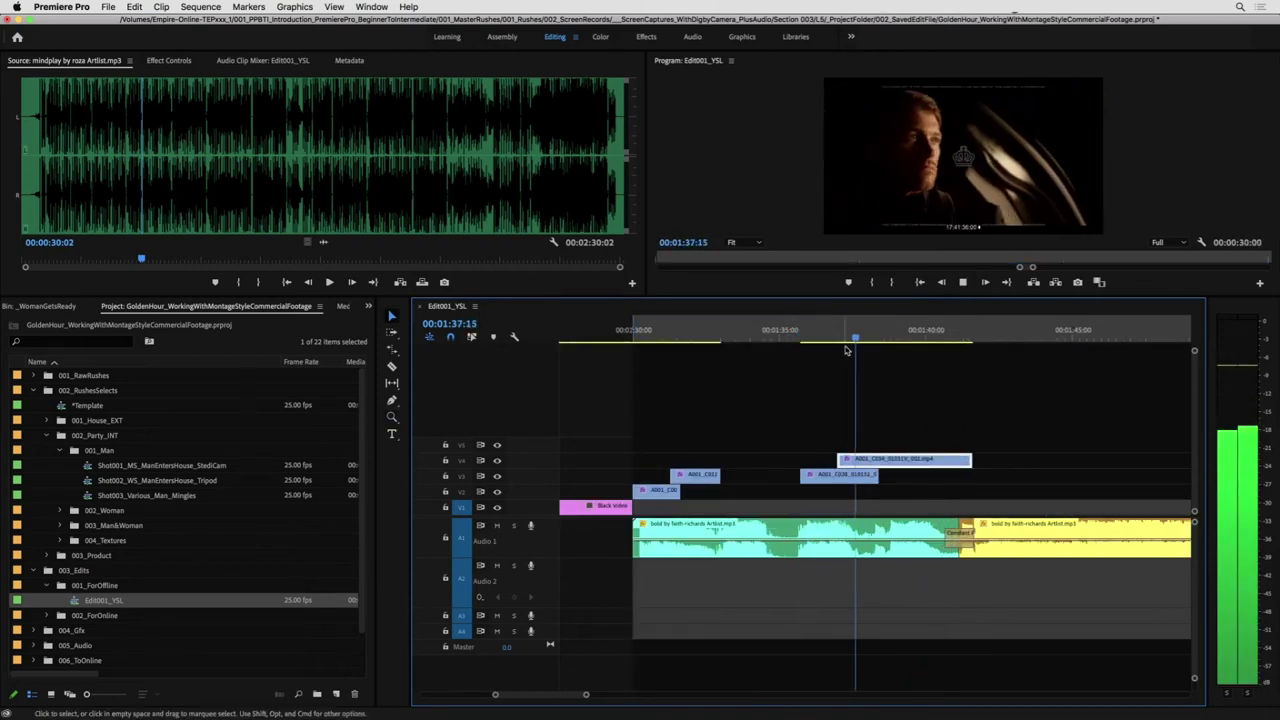
- Slip the A001_C034 shot on V4 within its place and replay the transition out of A001_C028
key("space")
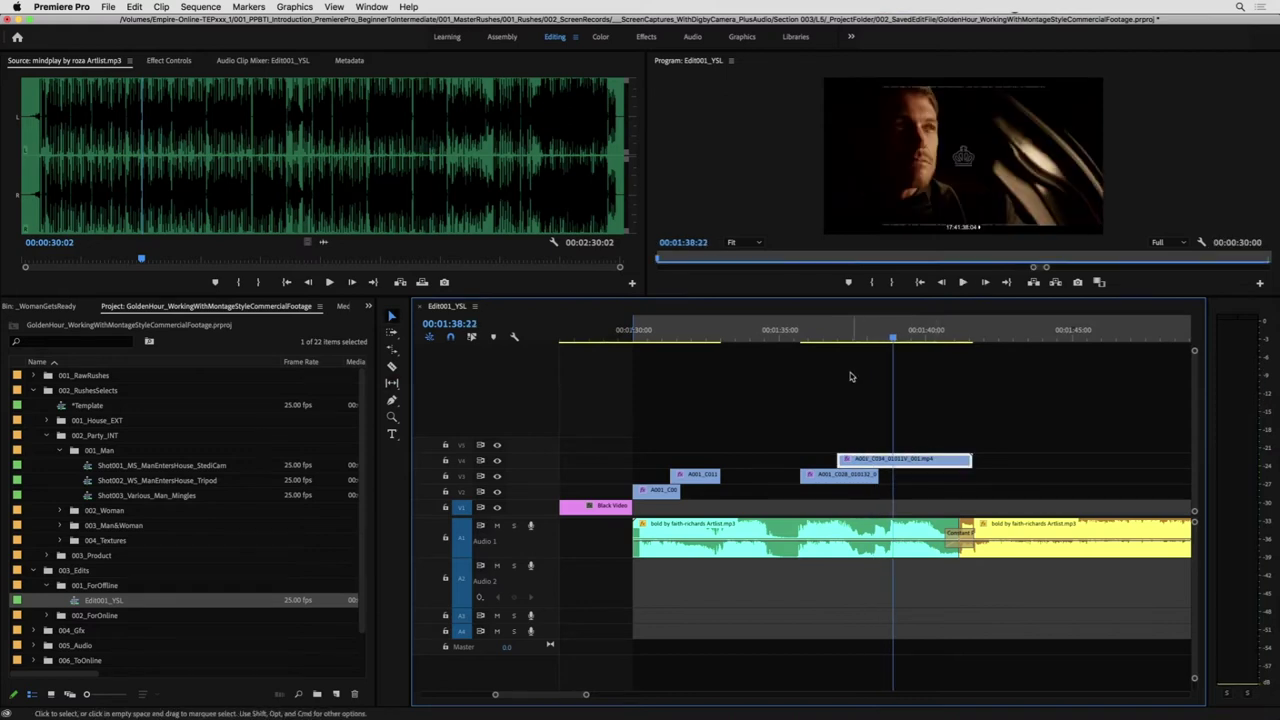
left_click(822, 331)
key("space")
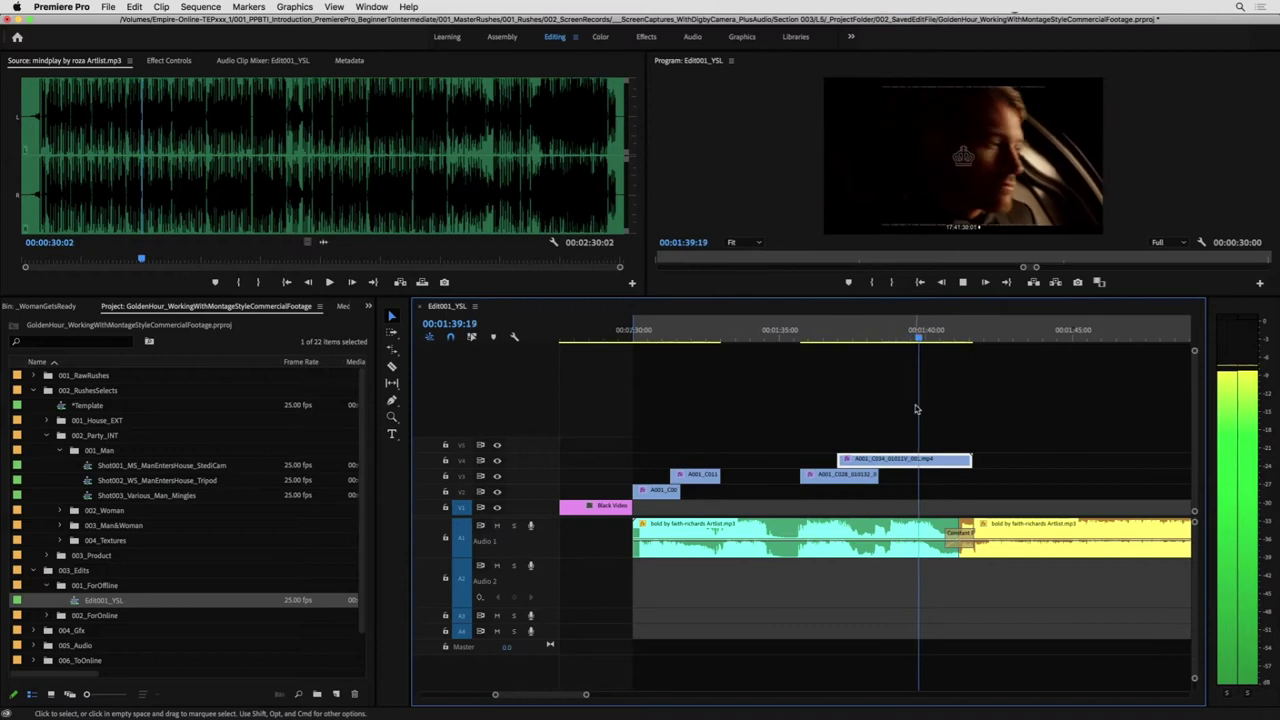
key("space")
key("y")
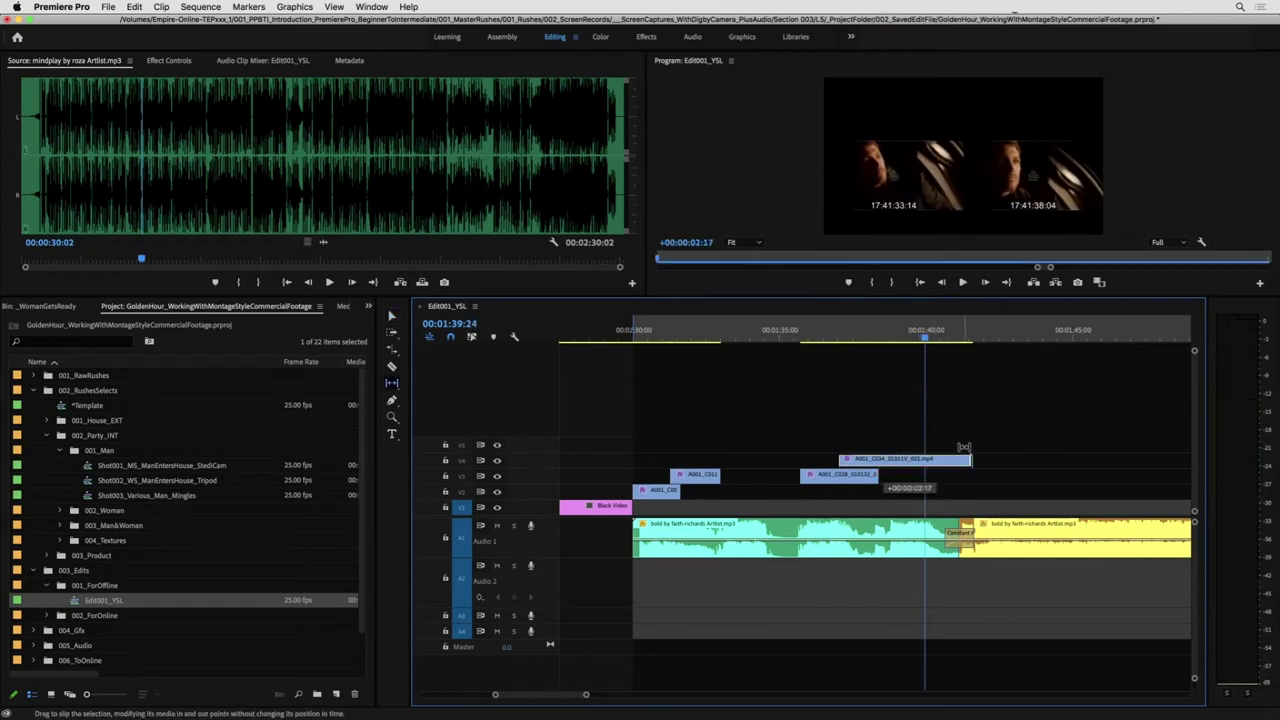
left_click_drag(840, 343, 837, 341)
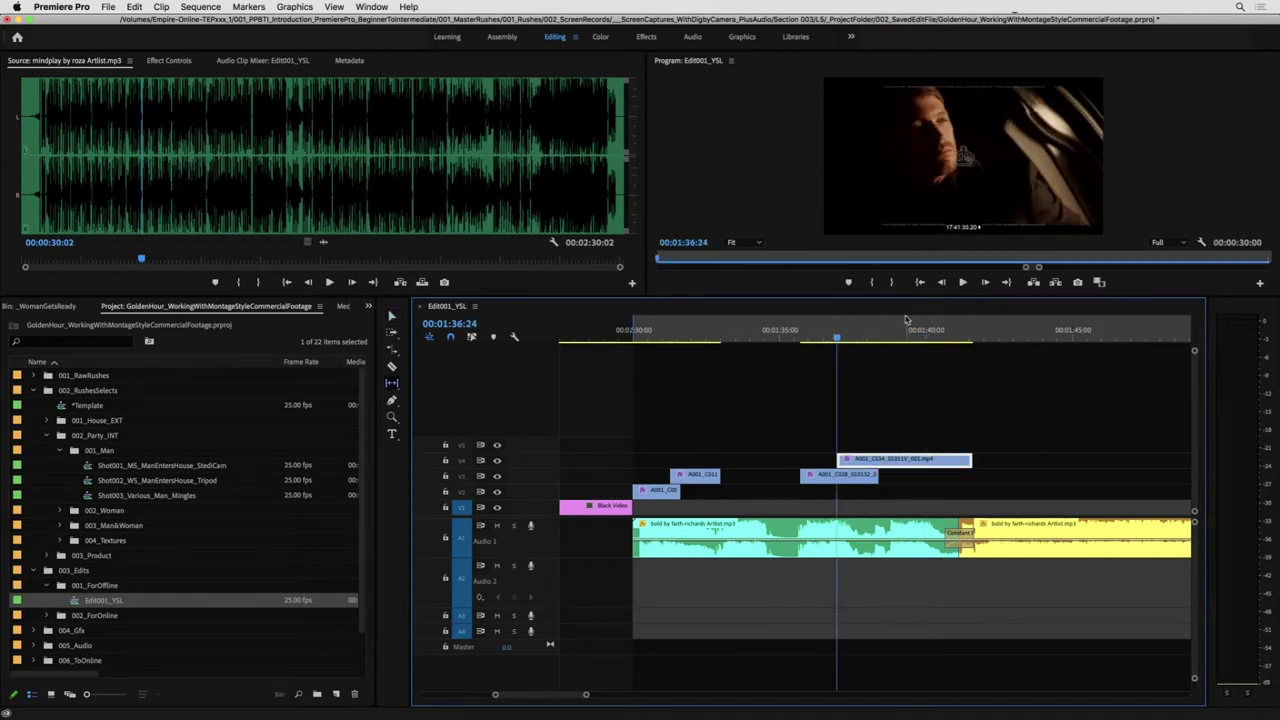
key("space")
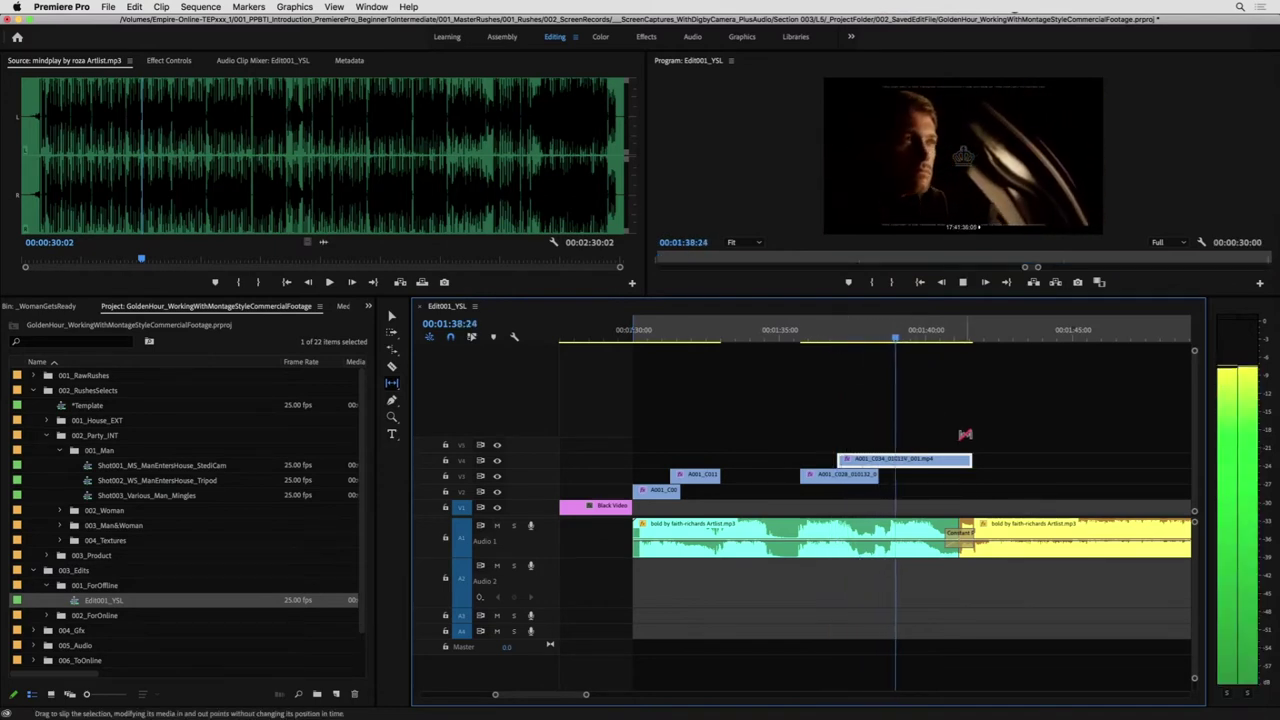
key("space")
left_click(832, 342)
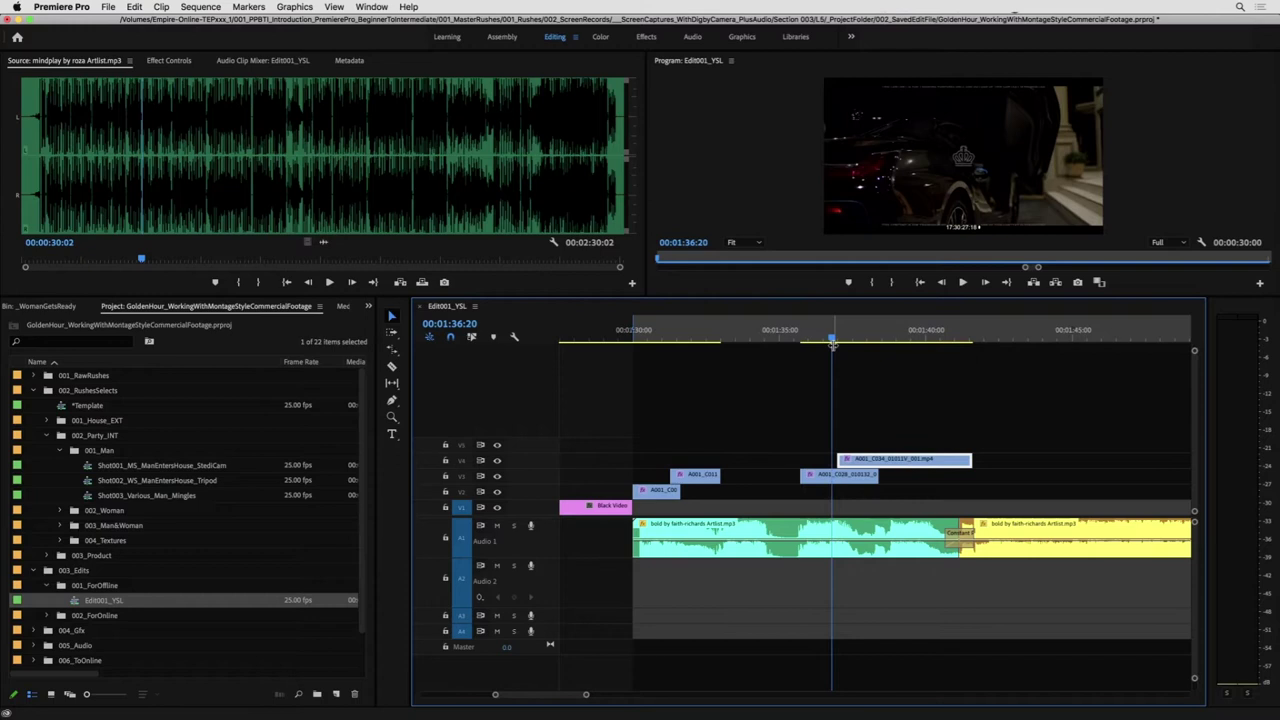
key("space")
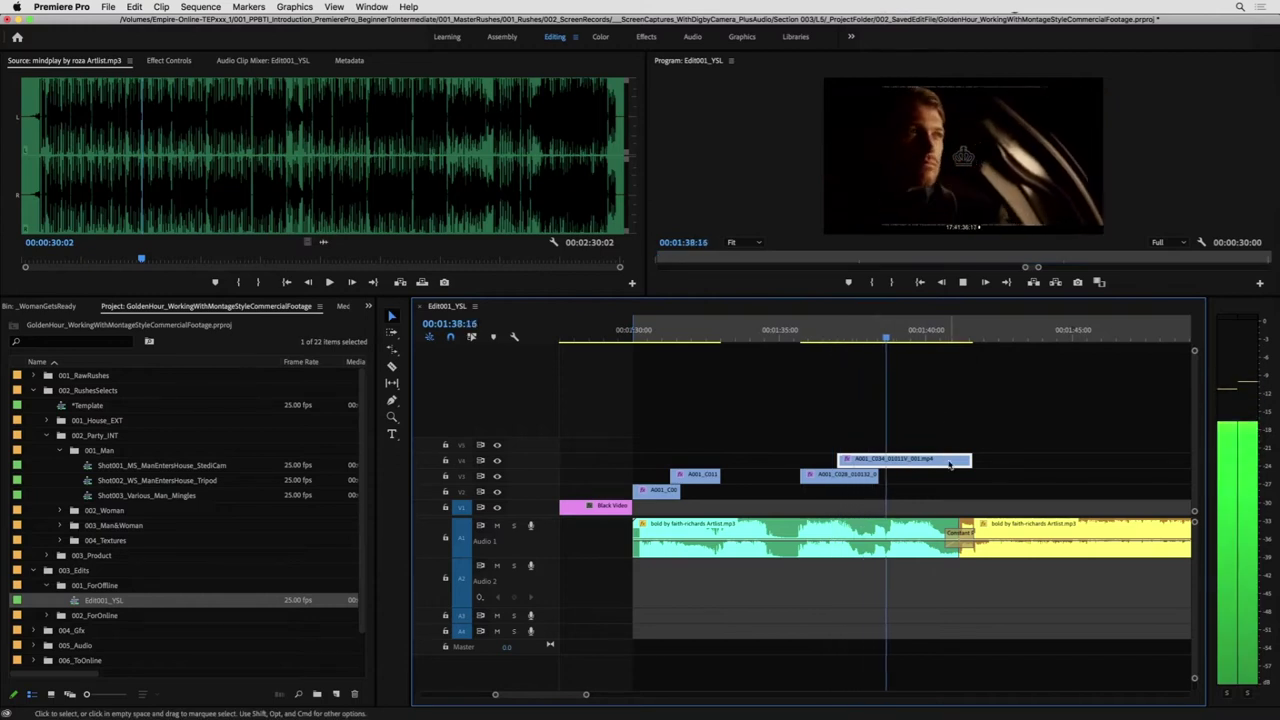
left_click(824, 338)
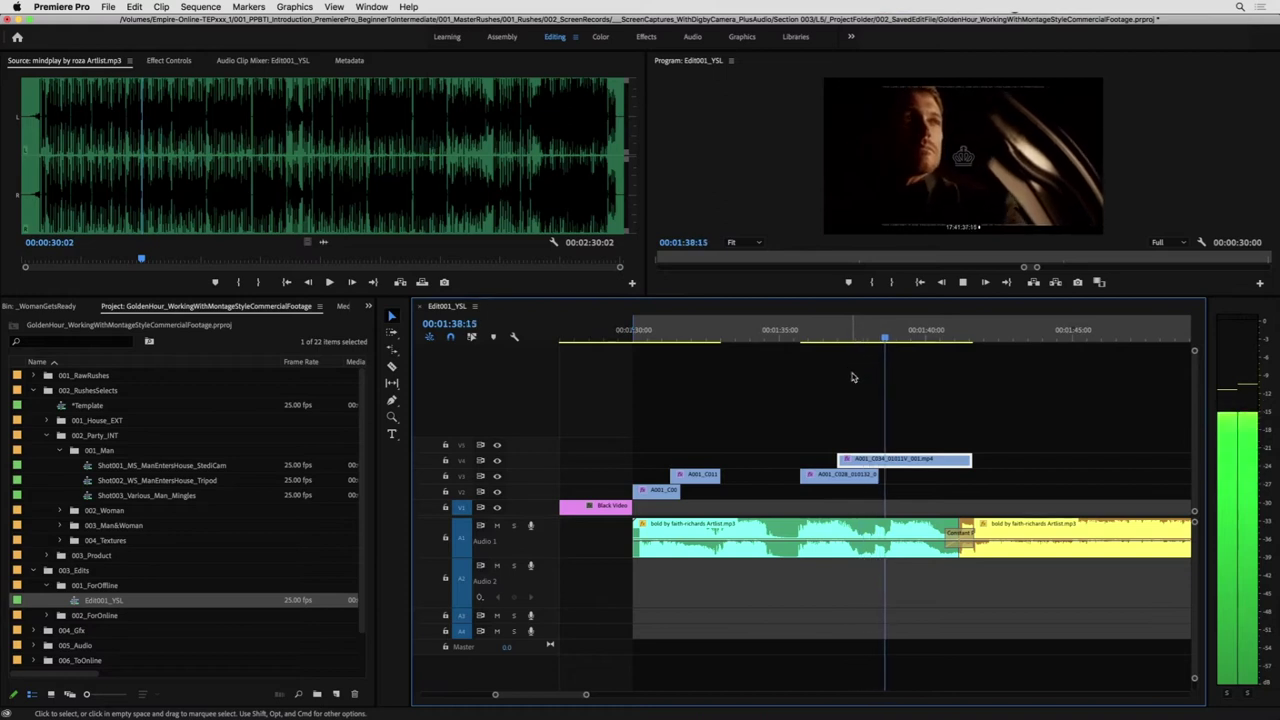
left_click(822, 338)
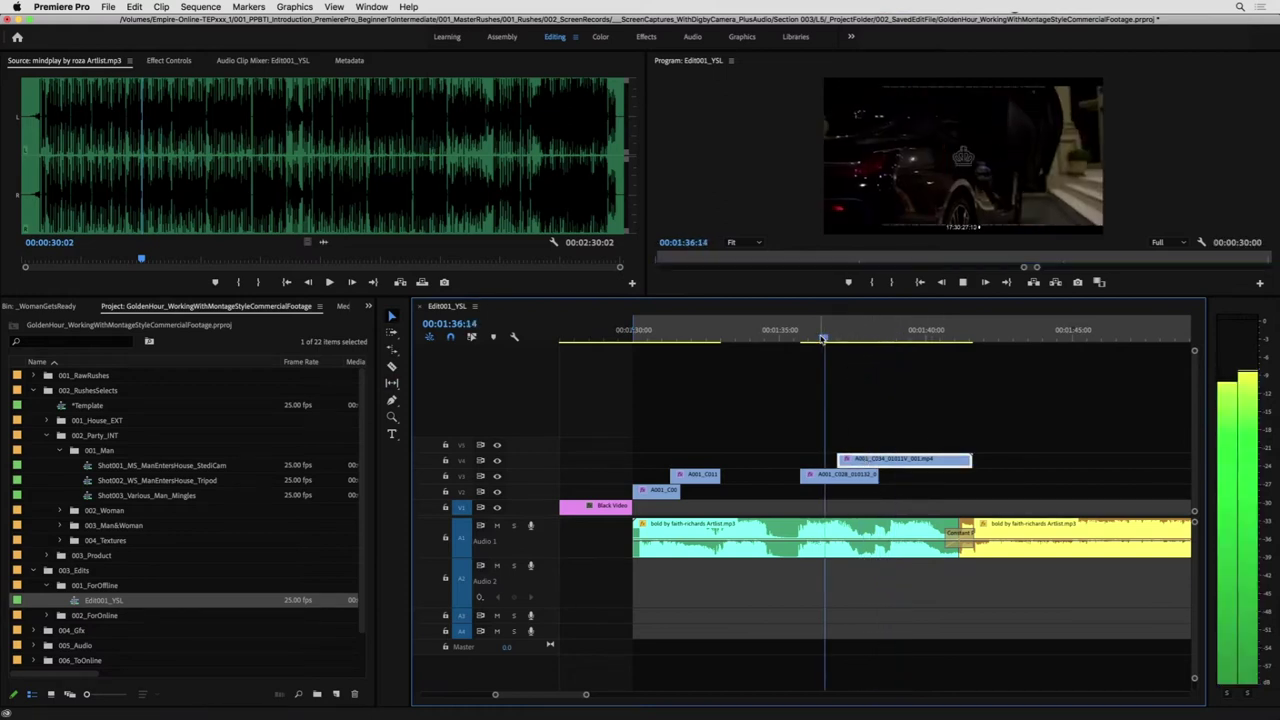
- Shorten the end of the A001_C034 shot to about one second past A001_C028 and slip its footage
key("space")
key("y")
left_click(869, 460)
key("v")
left_click_drag(969, 461, 910, 461)
key("y")
left_click(867, 459)
key("v")
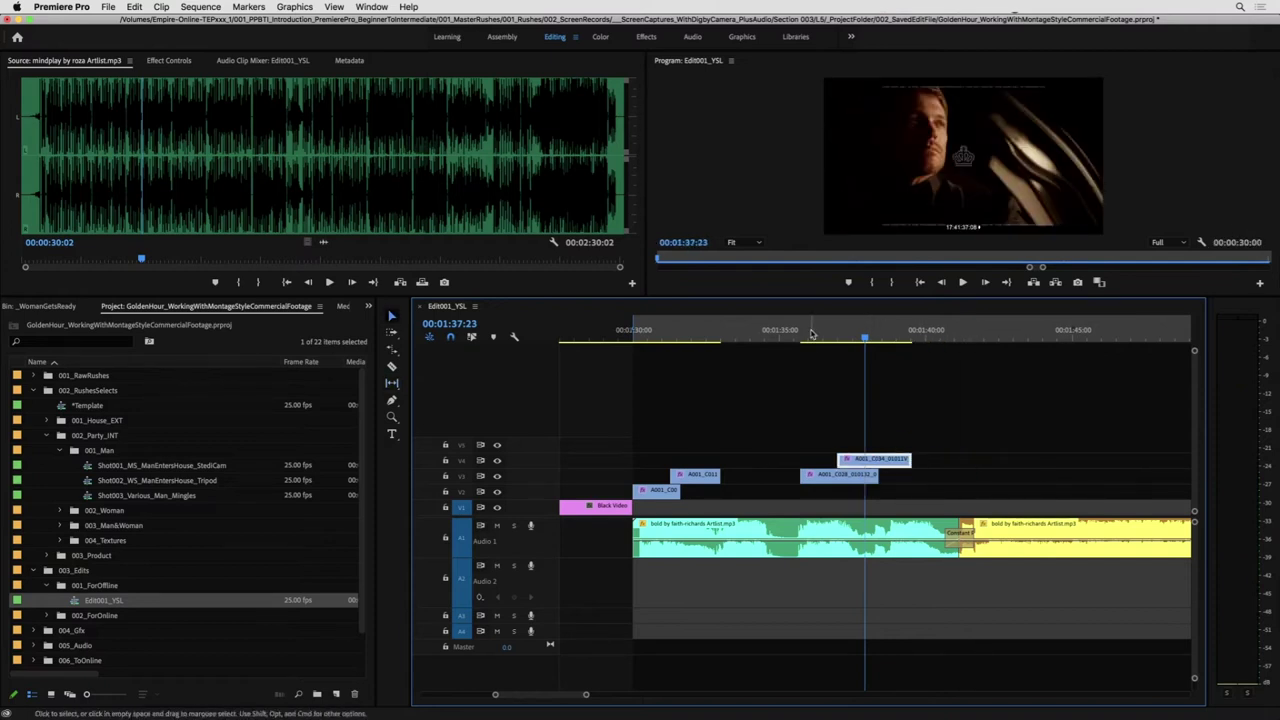
- Play the transition, slip A001_C034 slightly and trim its end level with the end of A001_C028
left_click(832, 338)
key("space")
key("space")
key("y")
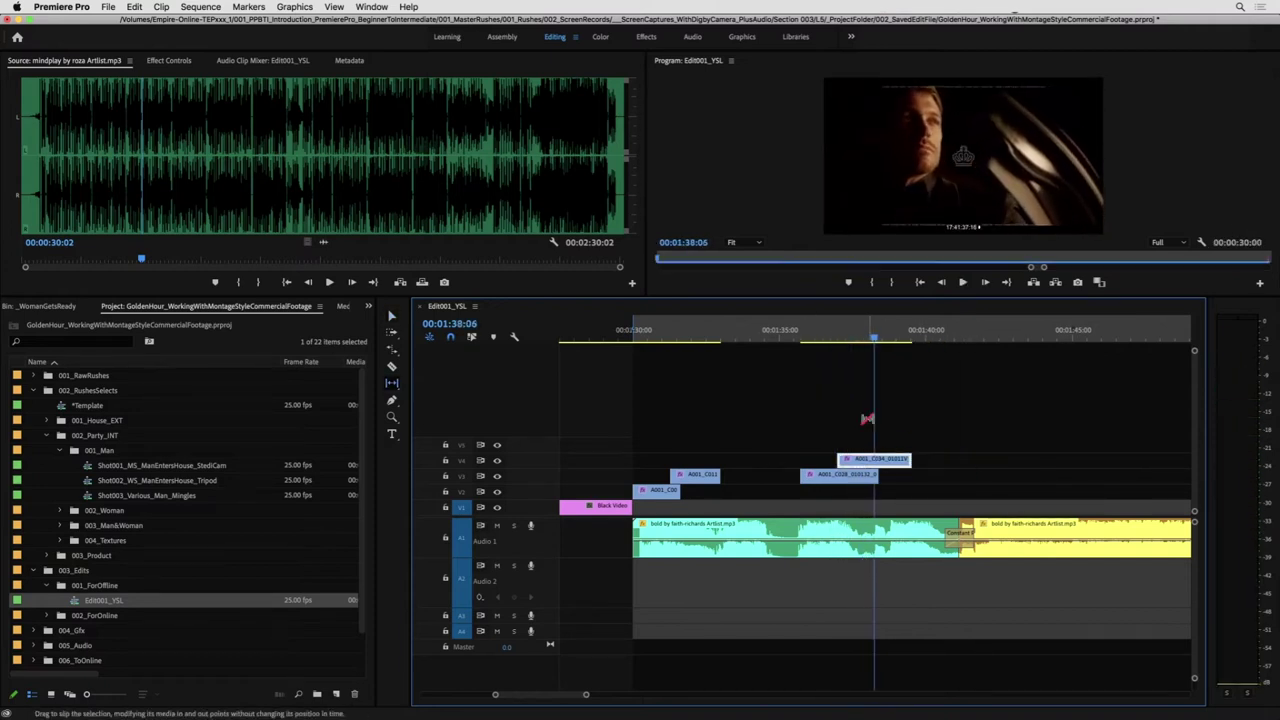
left_click_drag(861, 463, 860, 463)
key("v")
left_click_drag(909, 462, 878, 460)
left_click(903, 451)
- Scrub through the arrival shots and play the sequence from just before the music starts
left_click(809, 338)
left_click_drag(809, 338, 825, 339)
left_click_drag(638, 340, 672, 340)
left_click(807, 344)
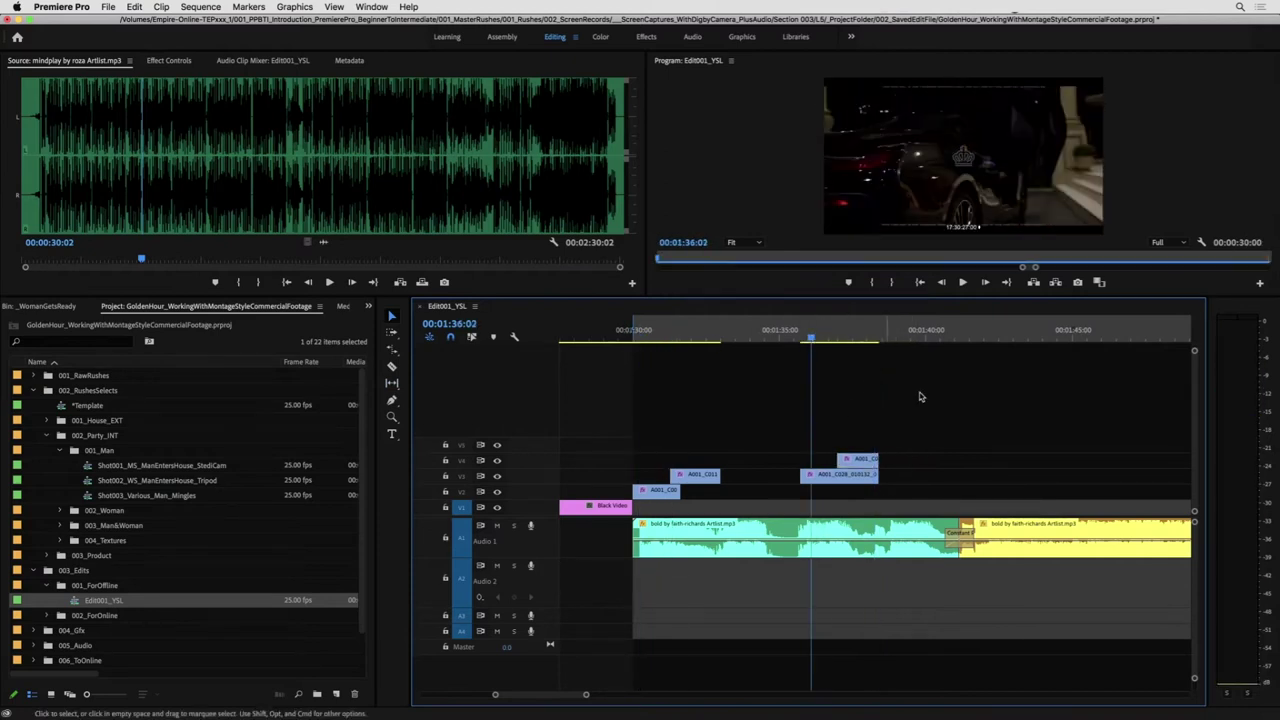
left_click(847, 342)
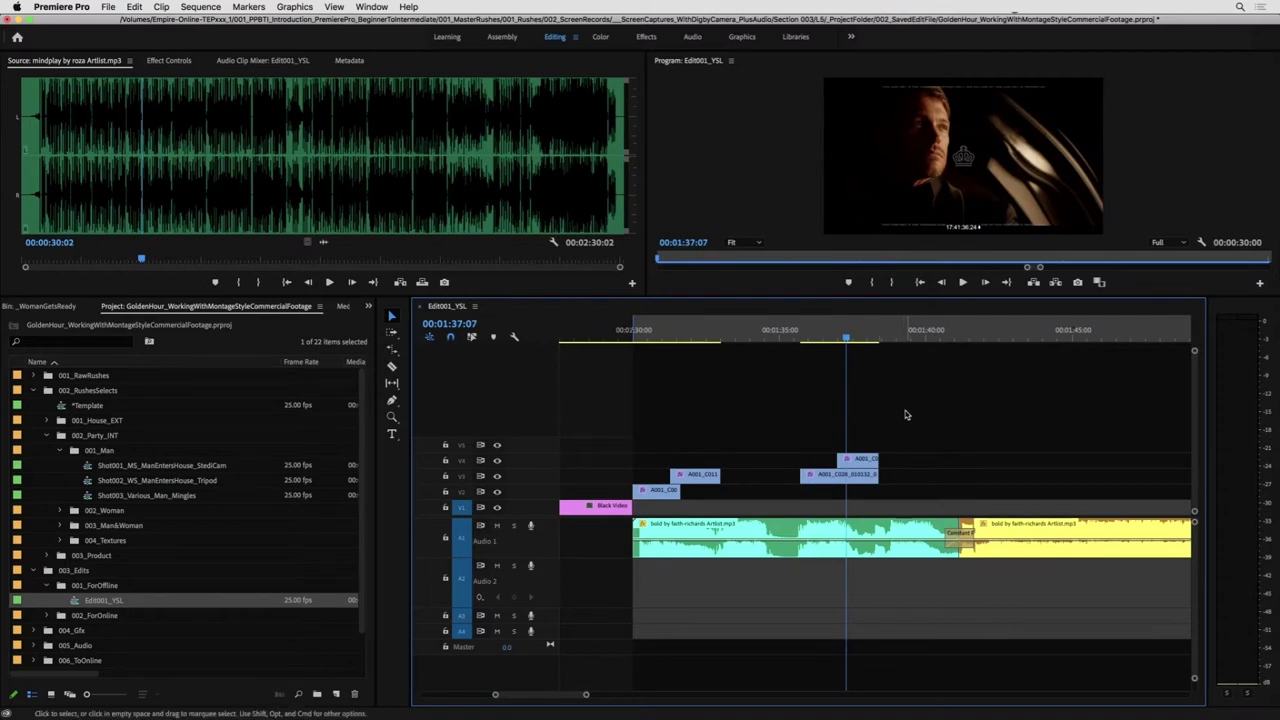
key("Up")
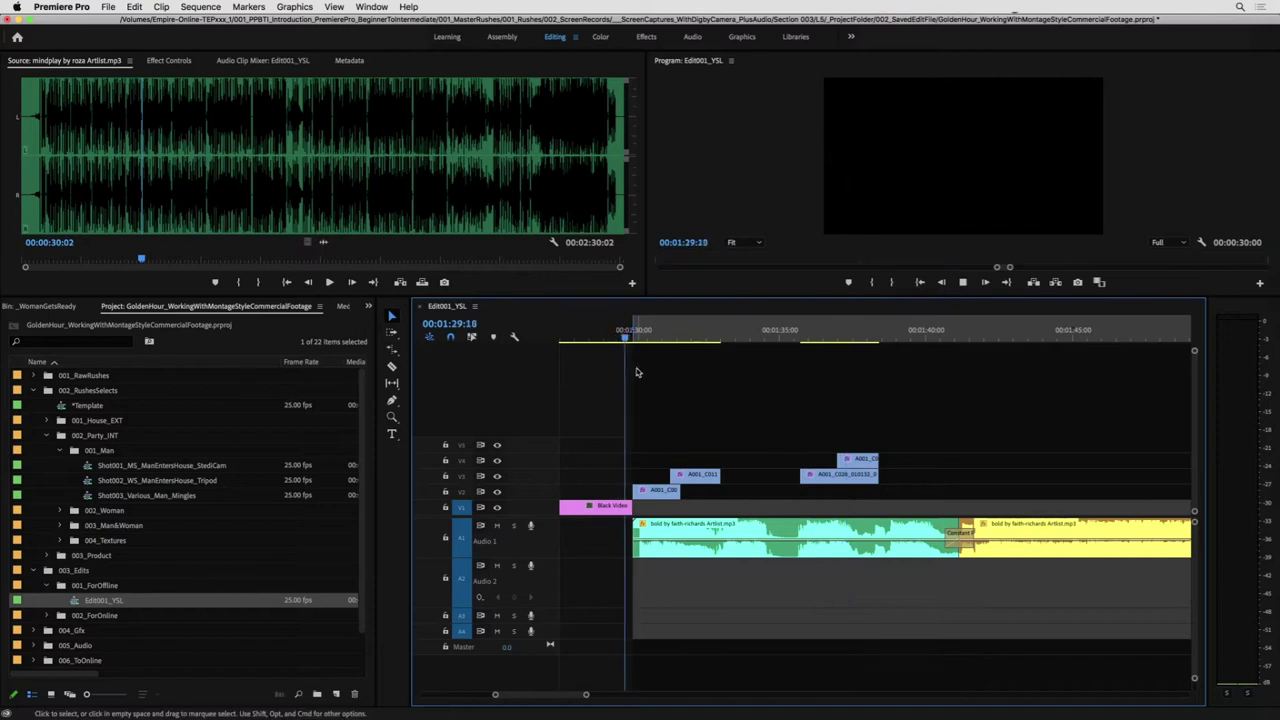
key("space")
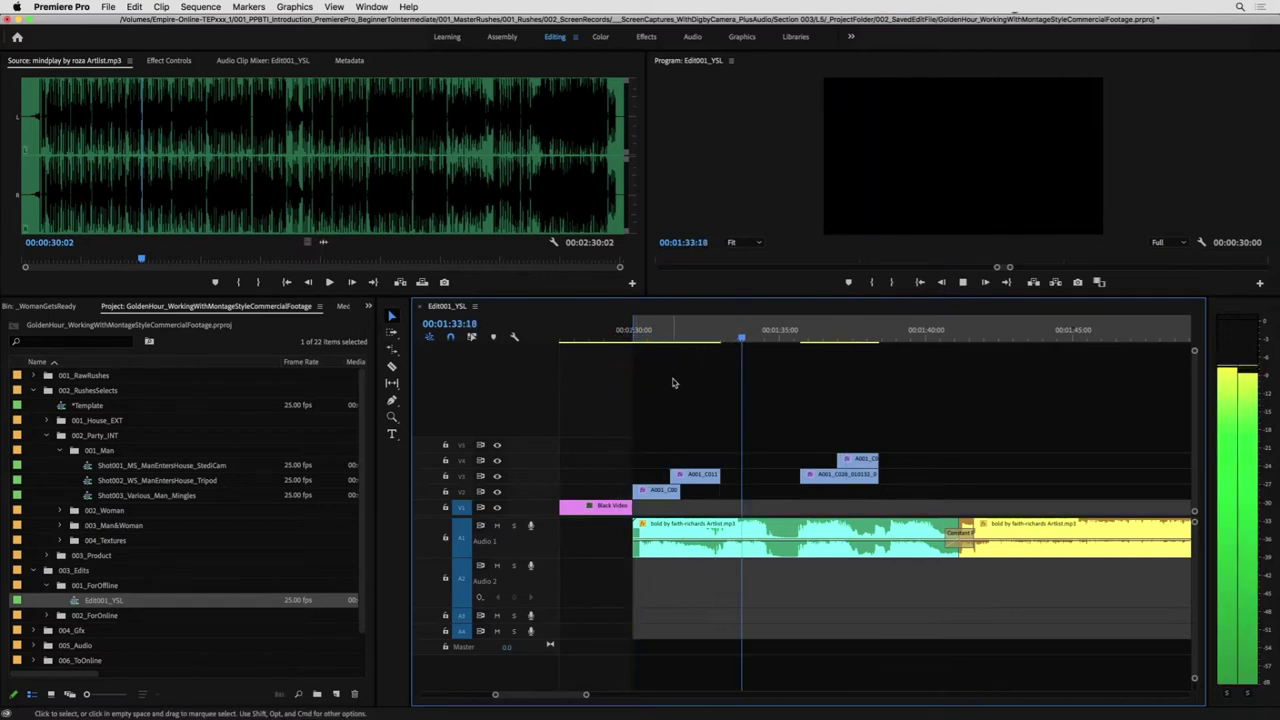
- Slip the footage of the A001_C011 shot on V3 and replay from the opening shot
left_click_drag(671, 337, 685, 338)
key("y")
left_click_drag(691, 479, 628, 467)
key("space")
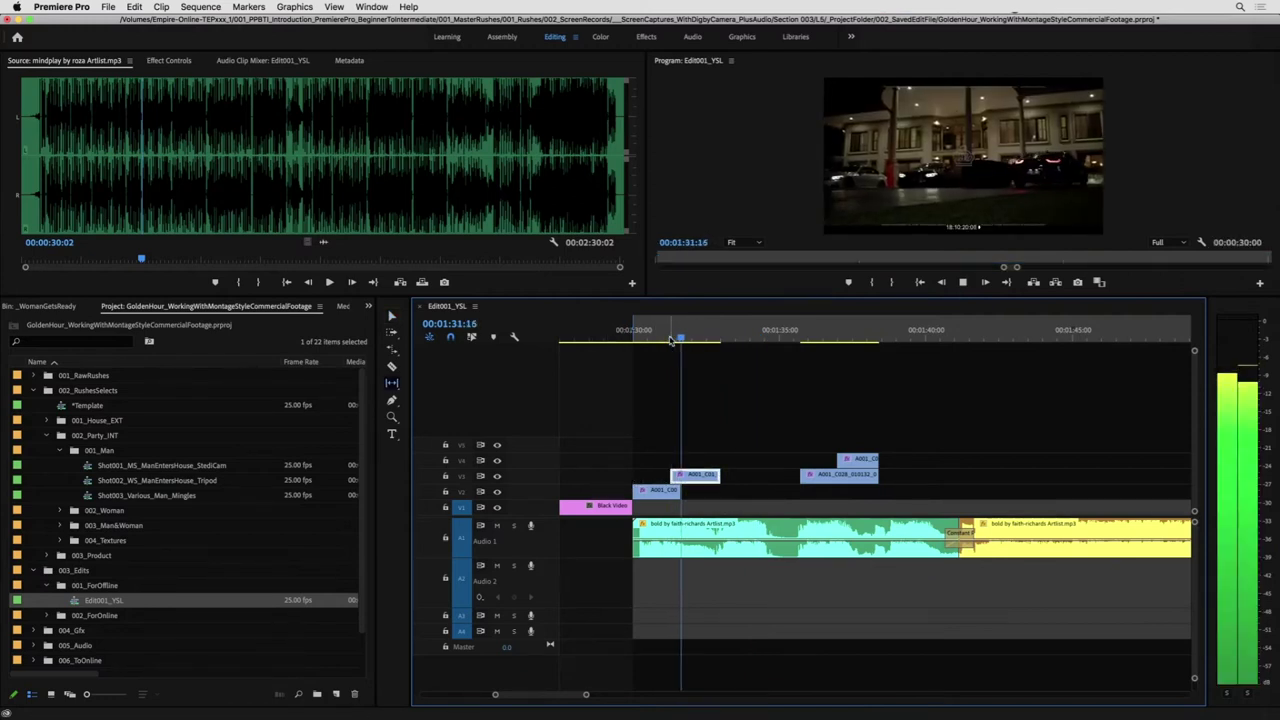
left_click(648, 336)
key("space")
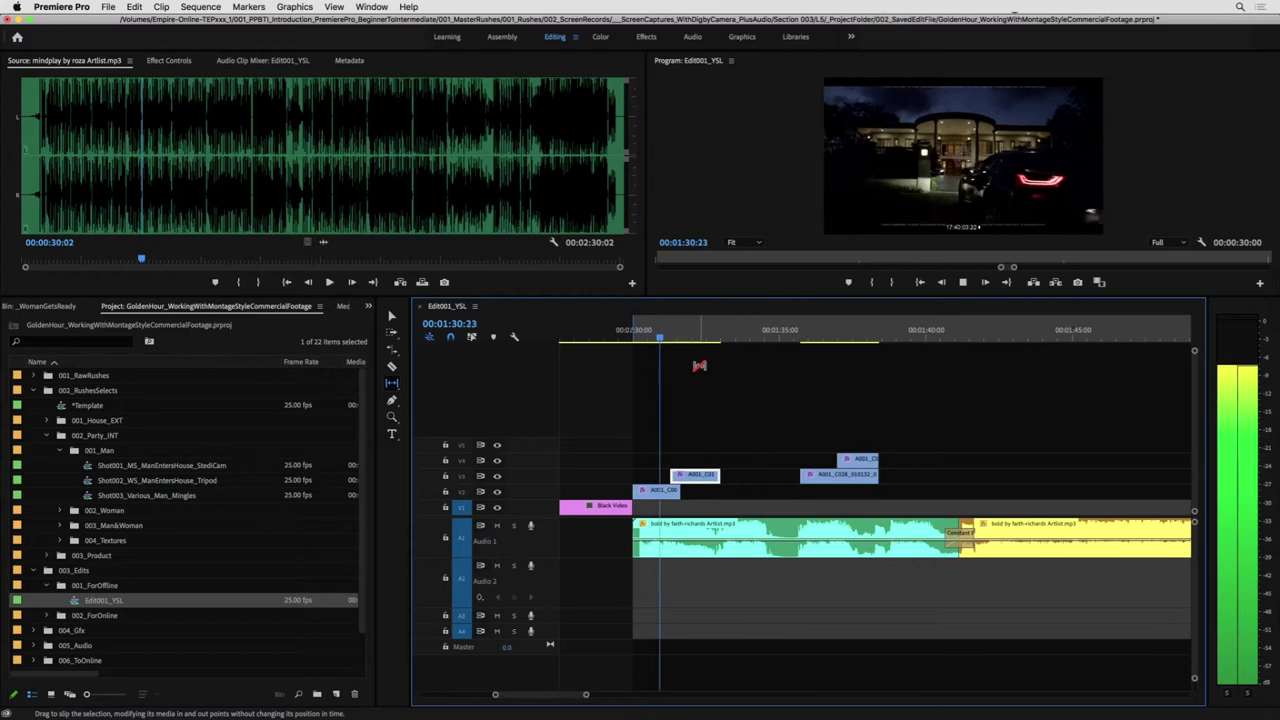
key("space")
left_click(821, 337)
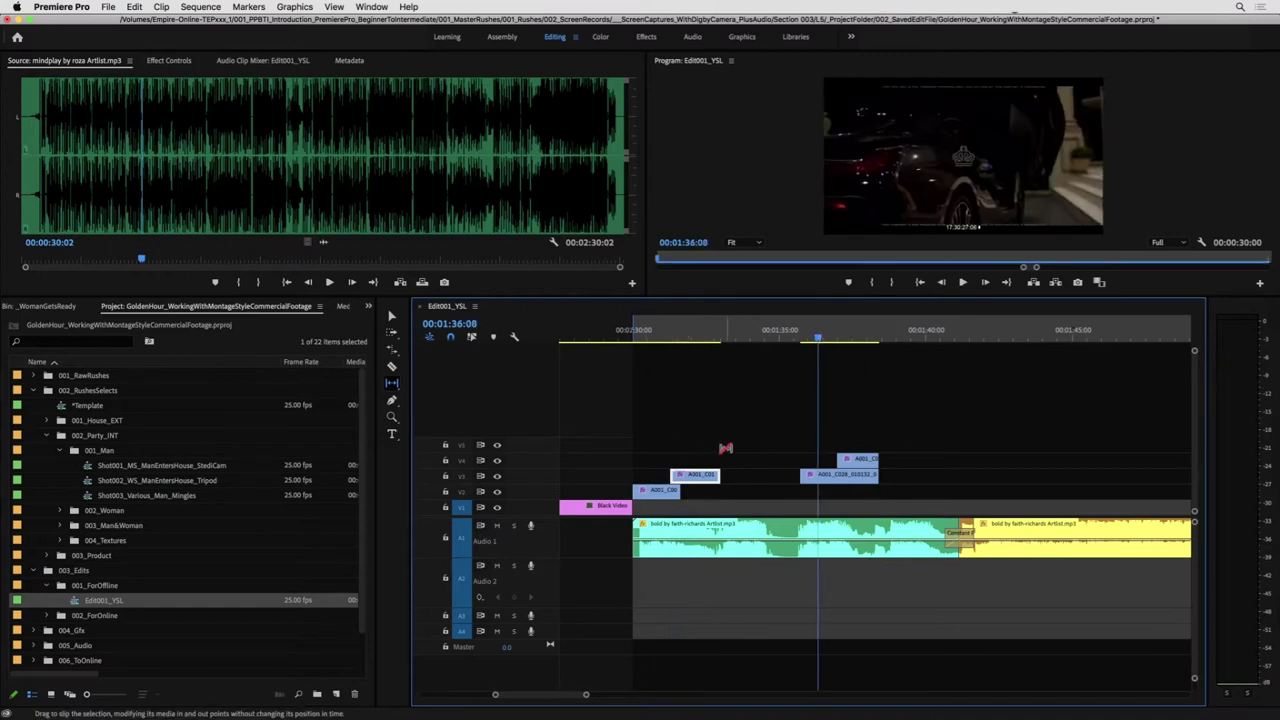
- Move the parked A001_C013 shot to V4 directly above the A001_C011 shot and play the section
scroll(725, 460, "left", 4)
key("v")
left_click_drag(750, 491, 879, 462)
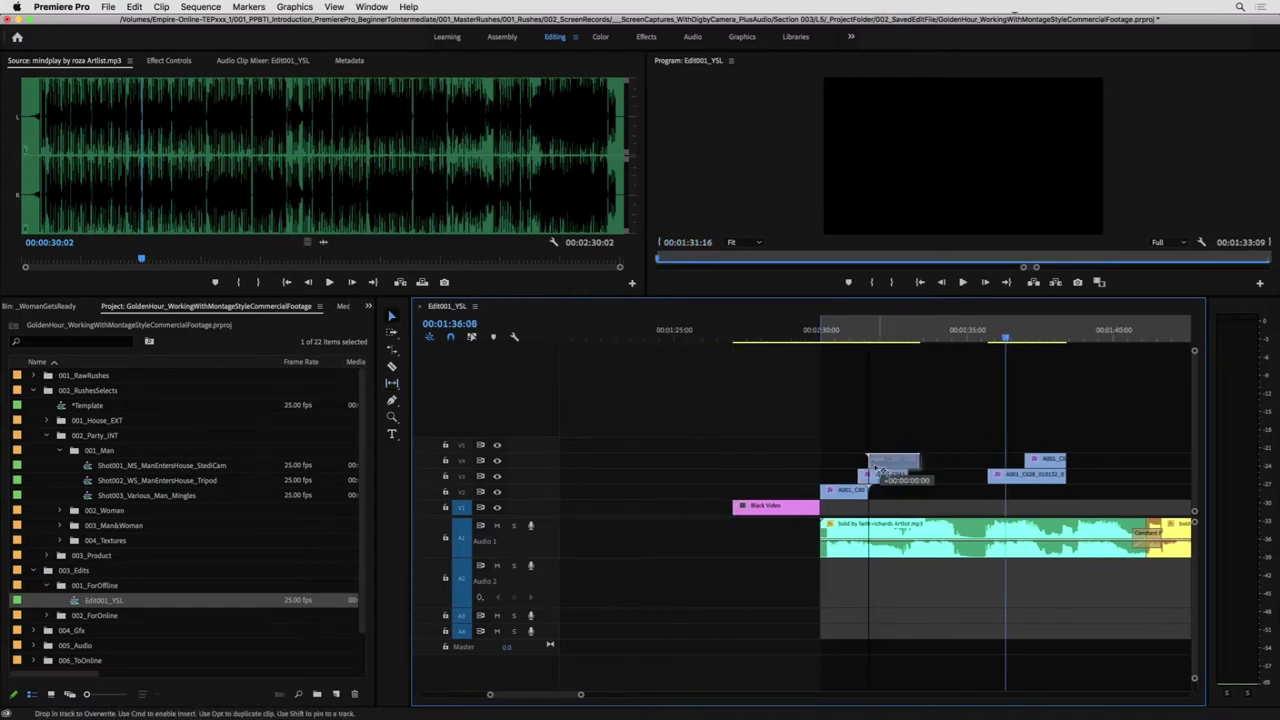
left_click(837, 337)
key("space")
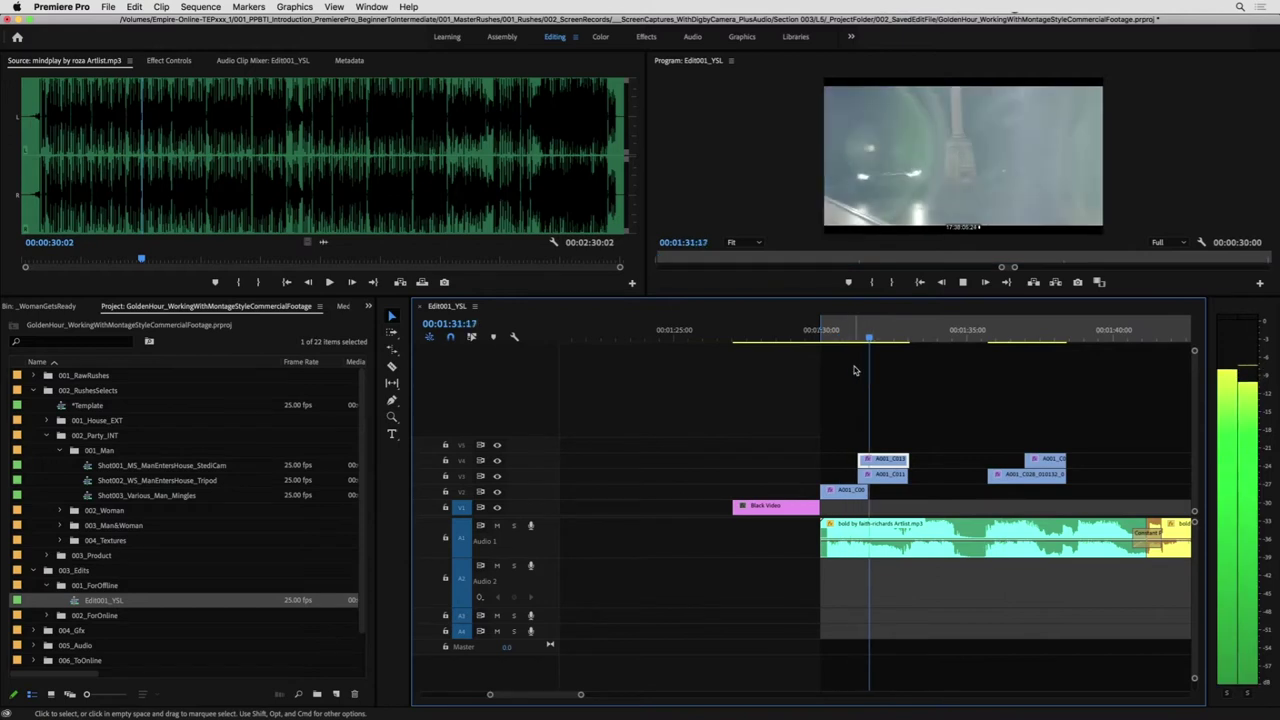
key("space")
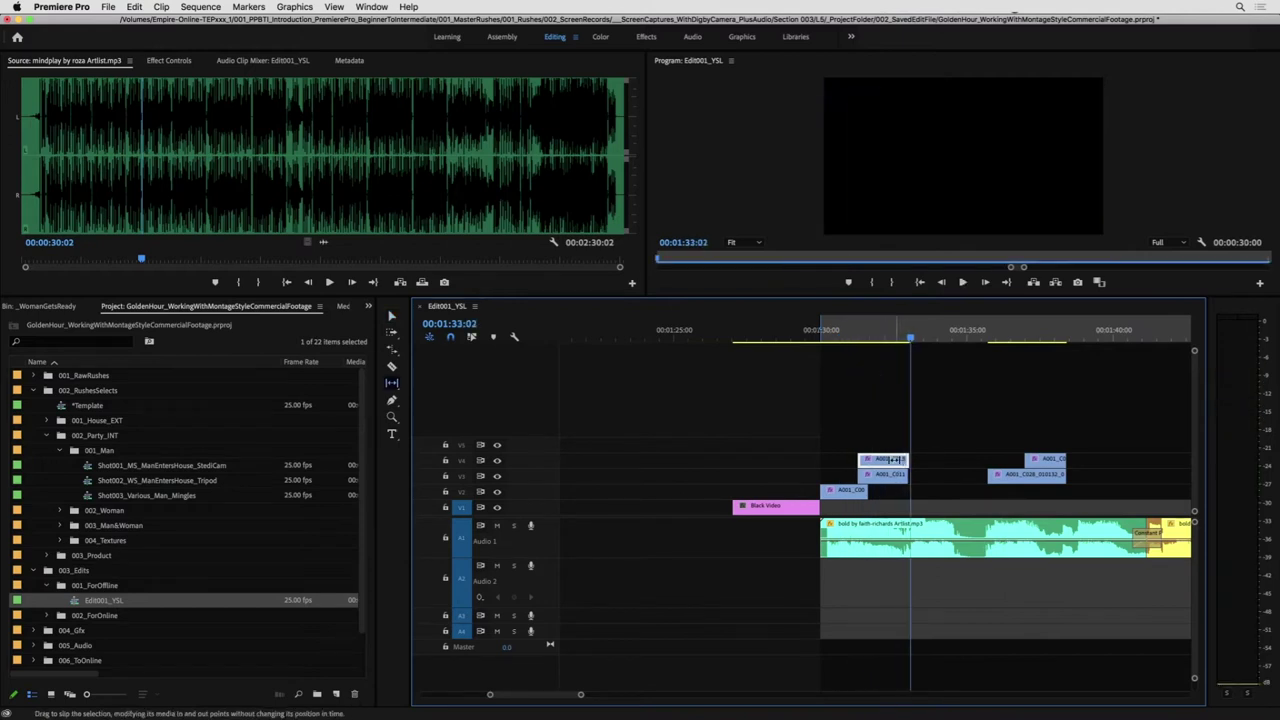
- Slip the A001_C013 shot on V4 slightly and replay the cut from the opening shot
left_click_drag(867, 467, 867, 467)
left_click(840, 338)
key("space")
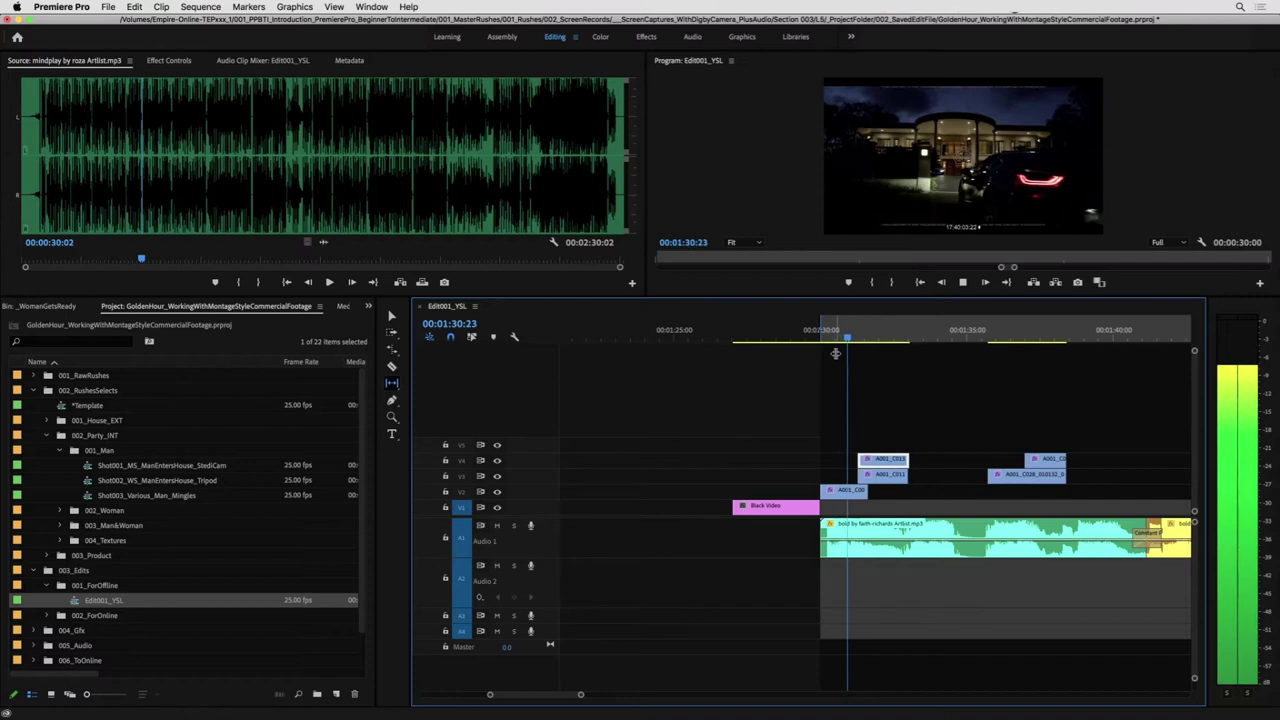
left_click_drag(913, 460, 911, 460)
- Disable and re-enable the A001_C013 shot to compare it with the A001_C011 alternative beneath it
left_click_drag(883, 337, 866, 337)
left_click(894, 460)
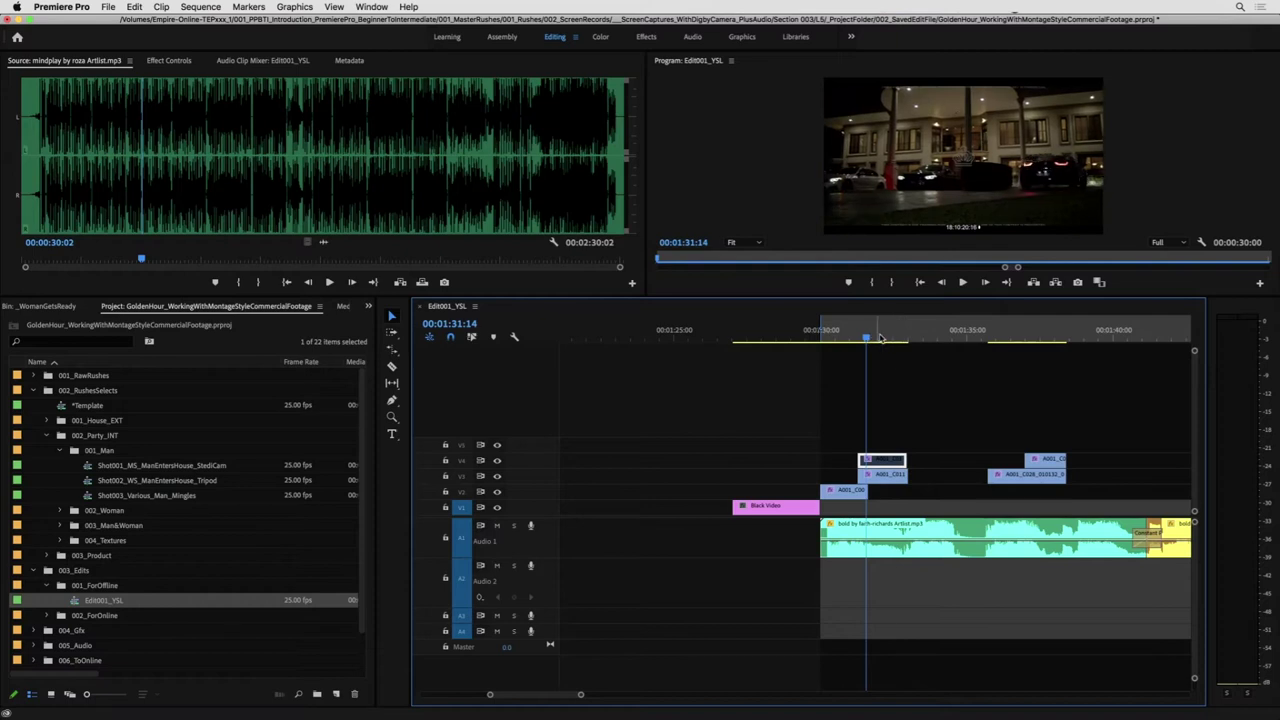
mouse_move(887, 338)
left_mouse_down()
mouse_move(854, 346)
mouse_move(882, 342)
left_mouse_up()
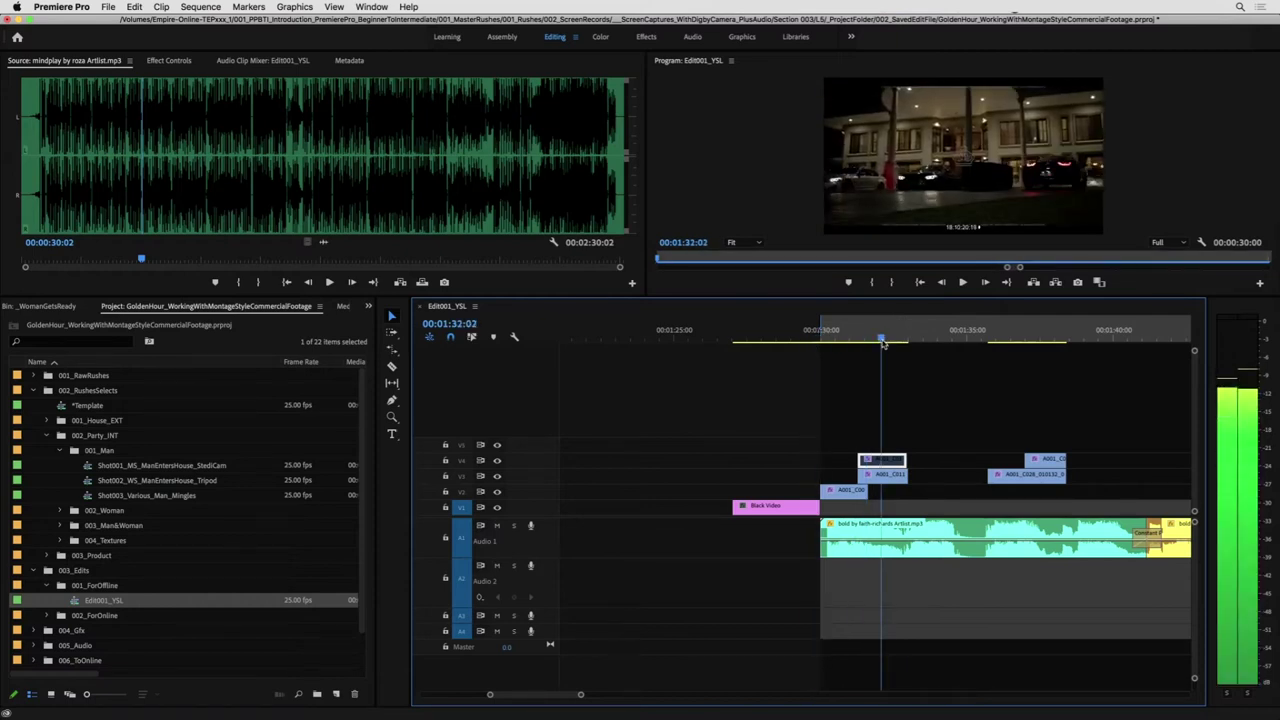
left_click(914, 430)
left_click(897, 460)
key("shift+super+e")
scroll(929, 454, "left", 1)
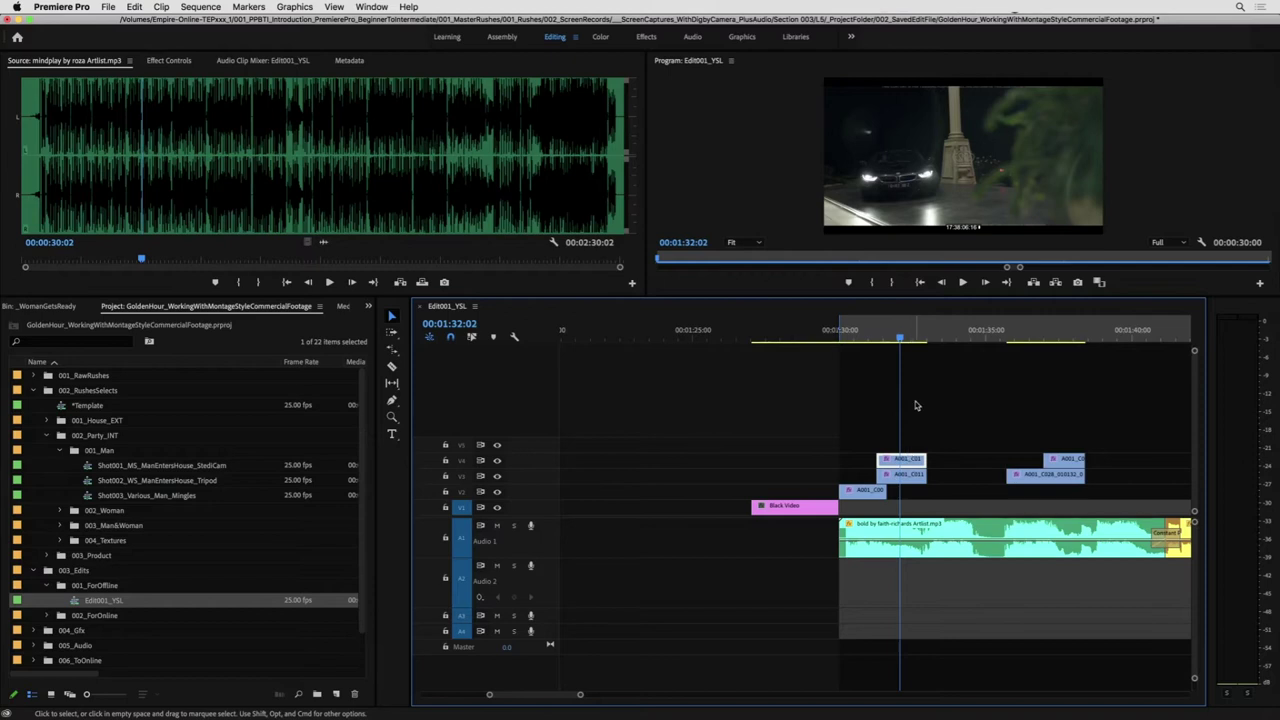
scroll(924, 449, "left", 2)
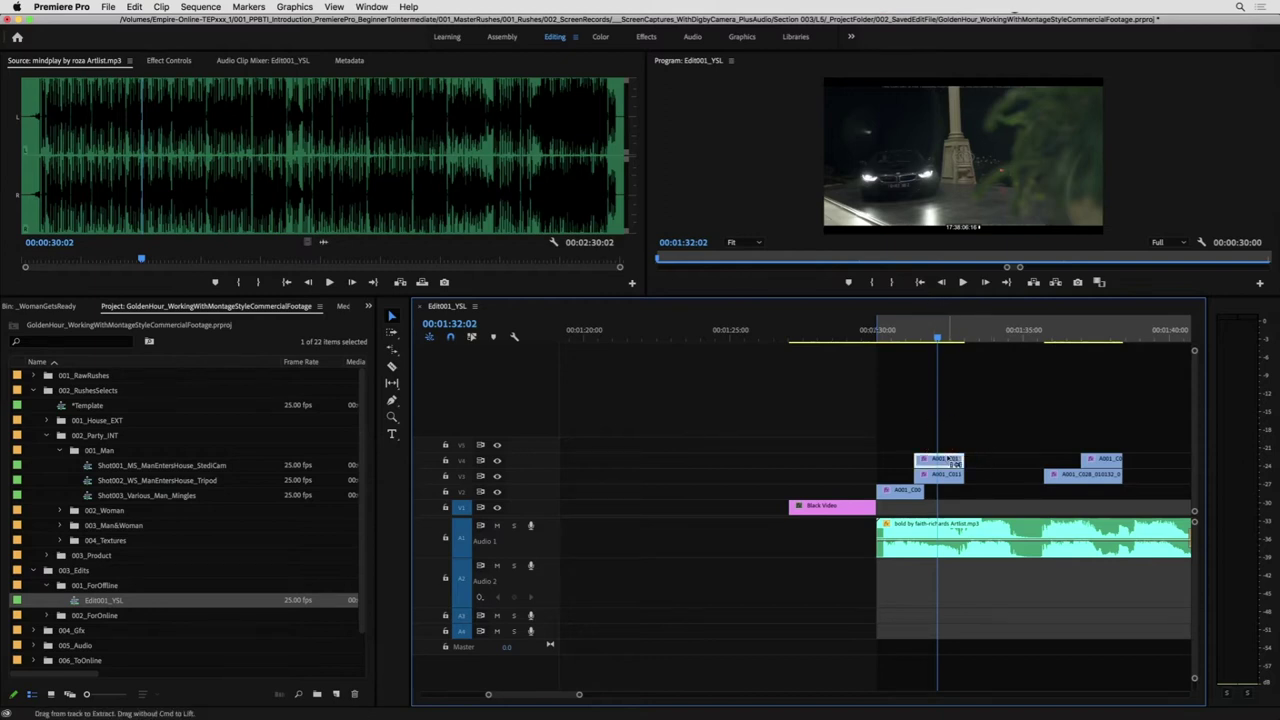
left_click(949, 460)
key("shift+e")
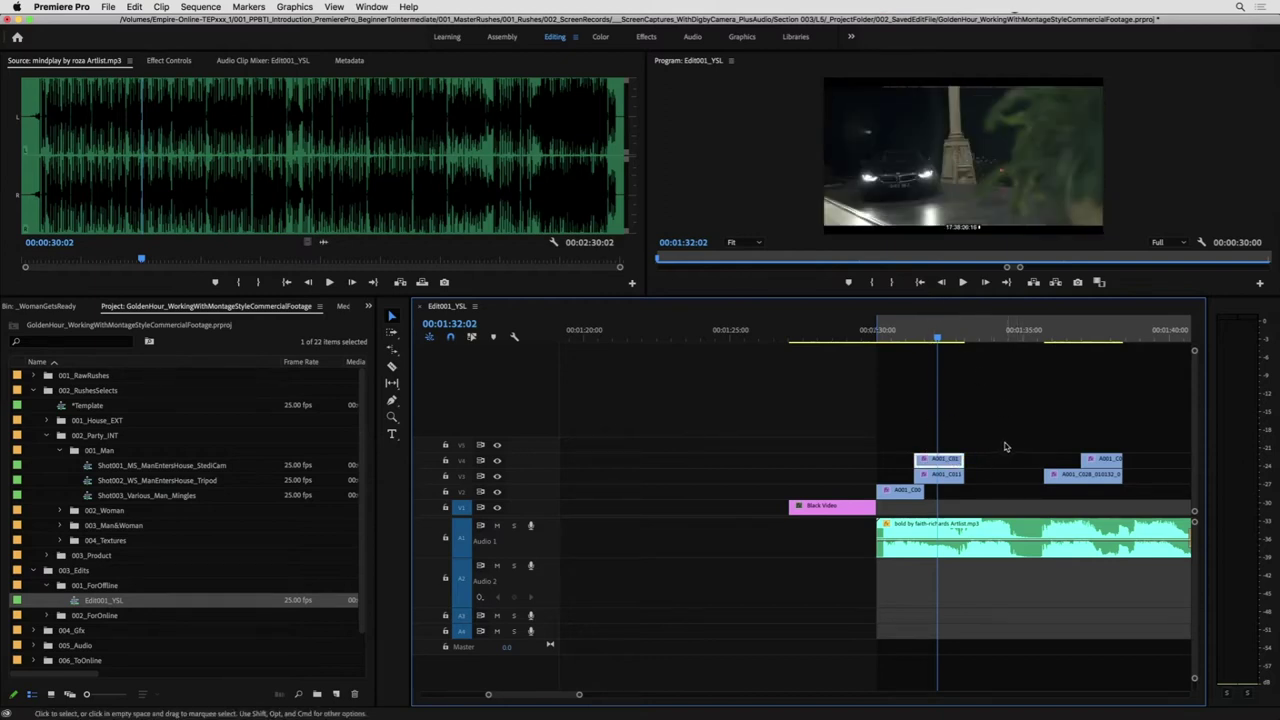
- Move the stacked A001_C013 and A001_C011 shots down one track to V3 and V2, and play them
left_click_drag(935, 483, 935, 498)
left_click(941, 337)
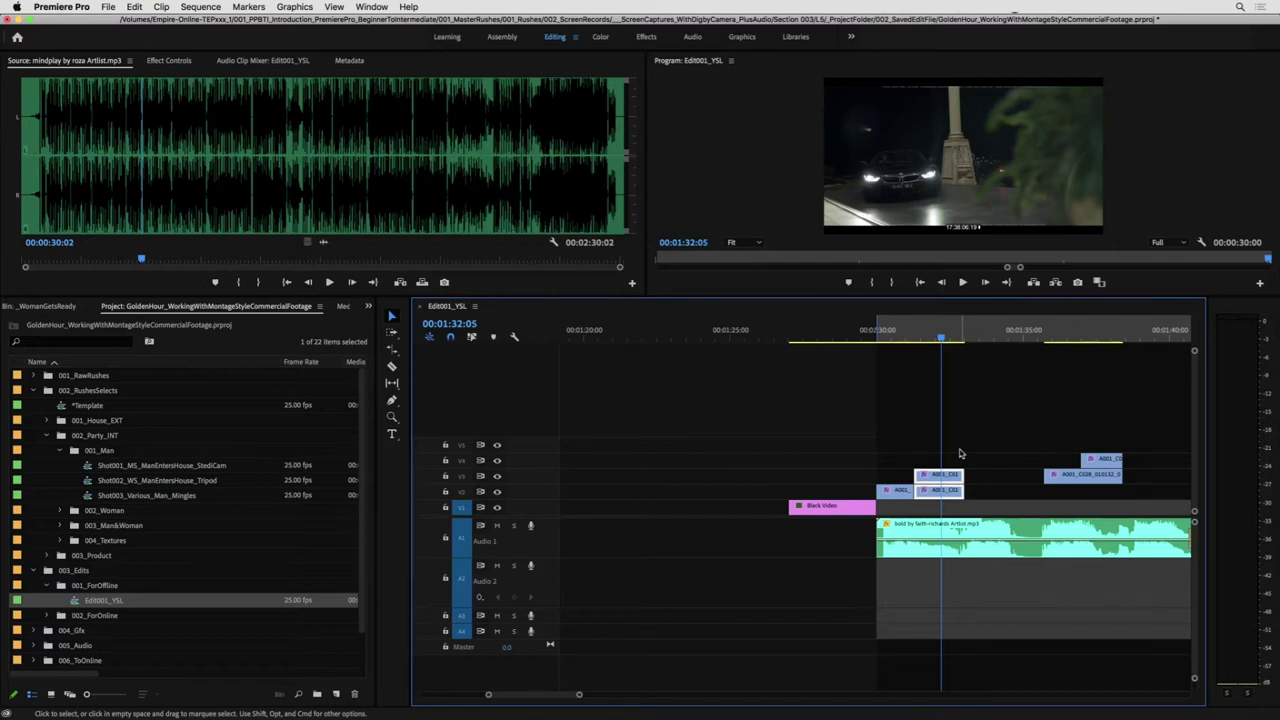
left_click(883, 332)
key("space")
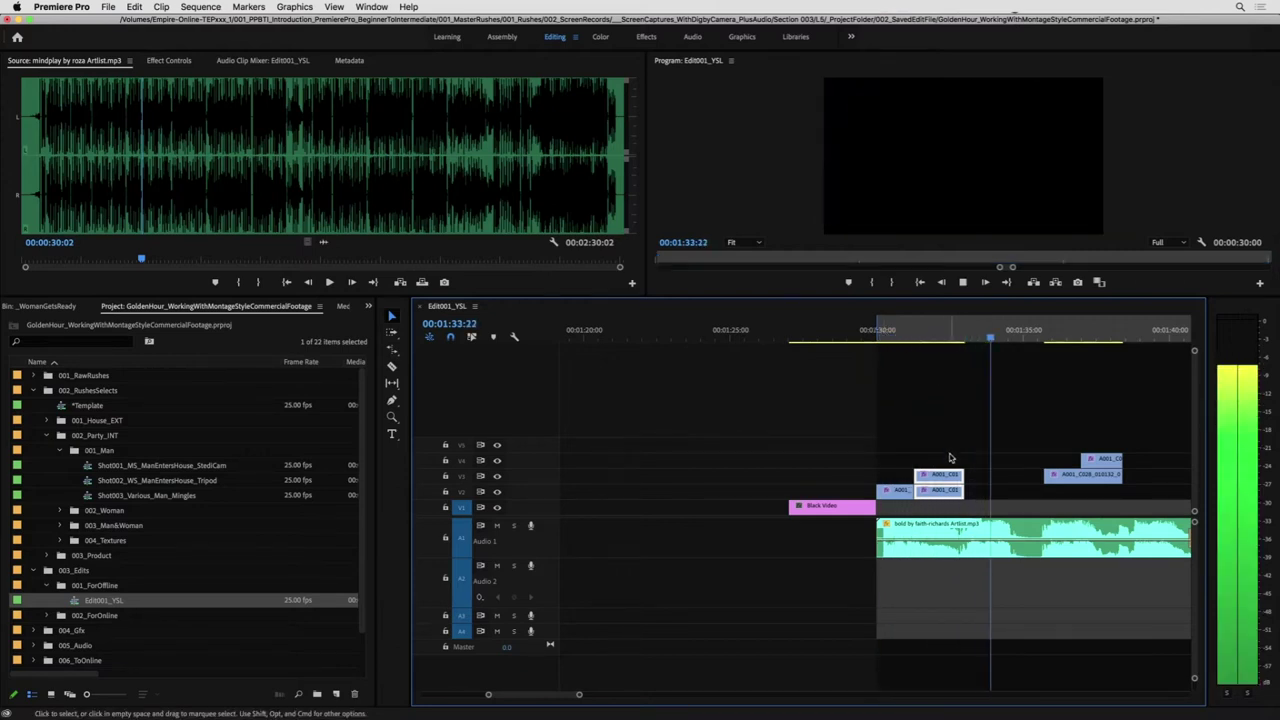
key("space")
- Shift the stacked A001_C013 and A001_C011 shots later so they start where the opening shot ends, and play the sequence
left_click(880, 333)
key("space")
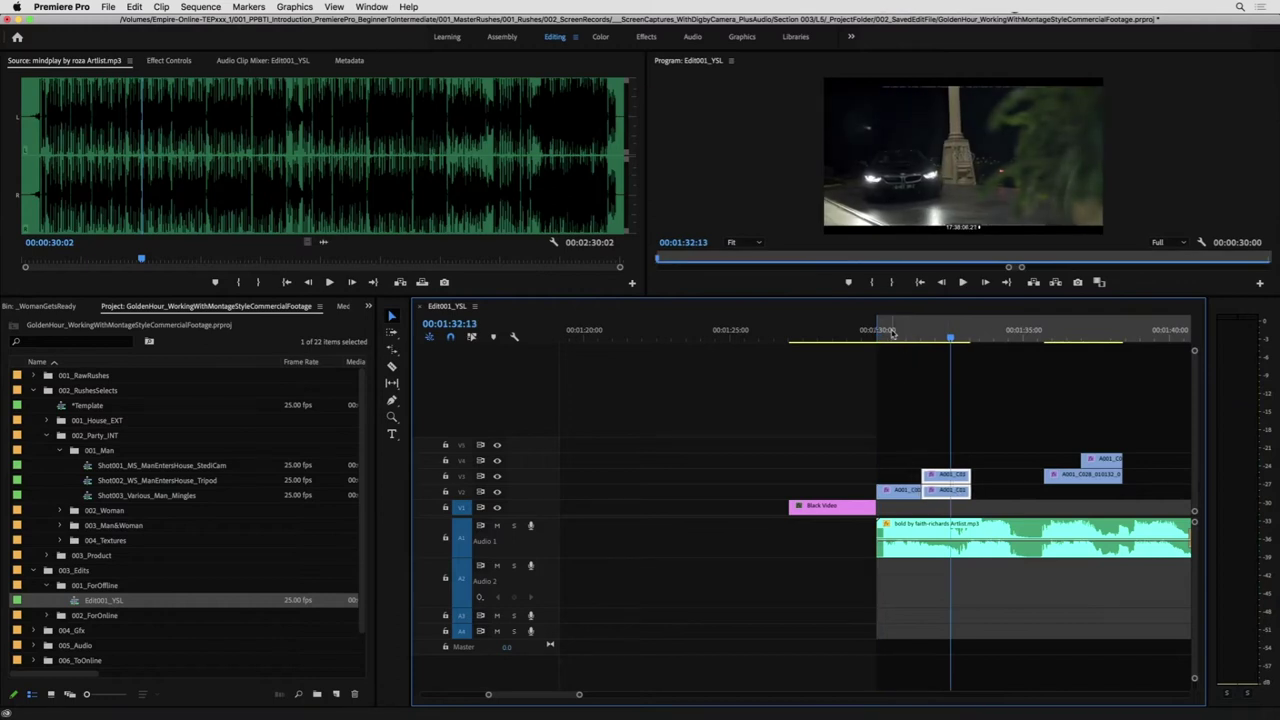
key("Up")
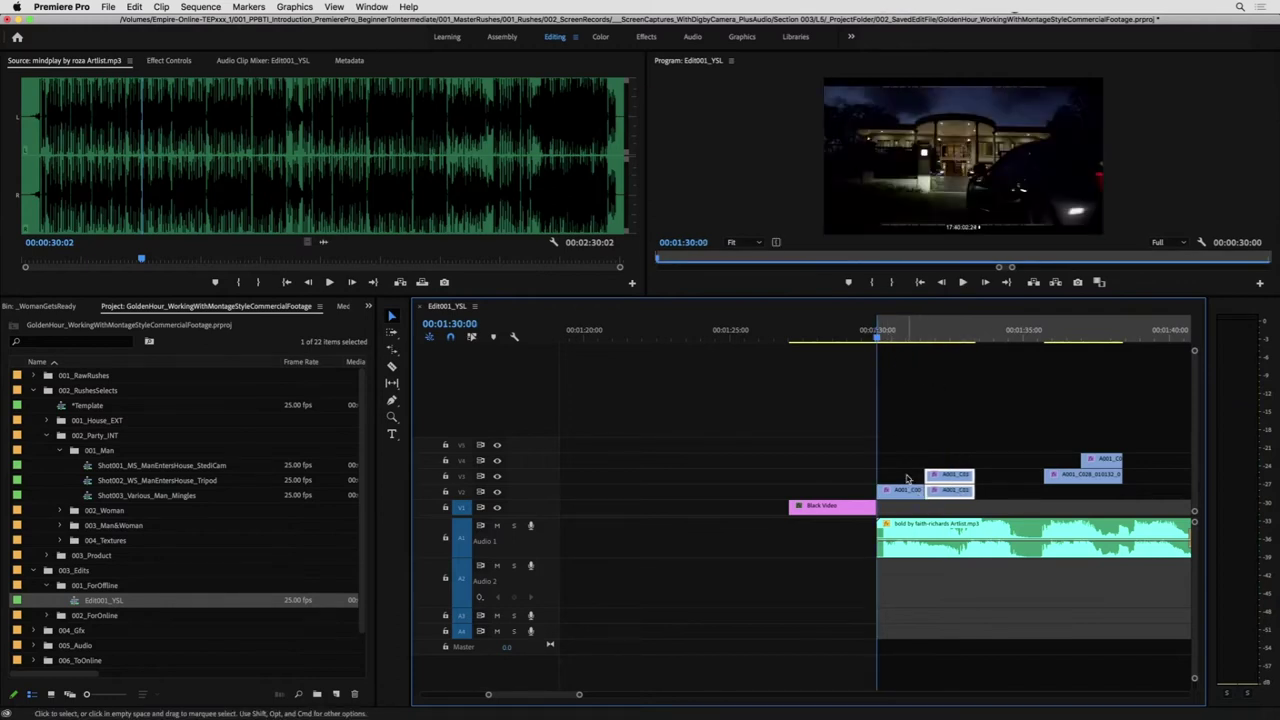
key("space")
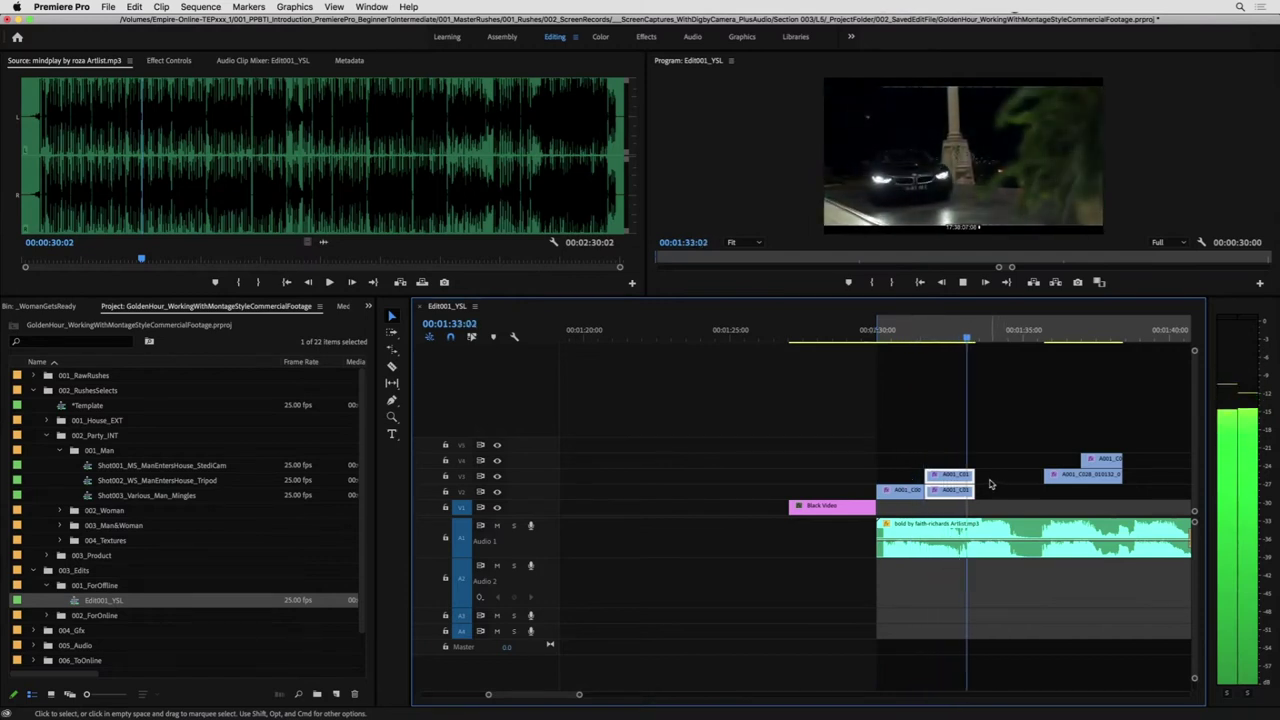
key("space")
- Trim the ends of the stacked A001_C013 and A001_C011 shots to 01:33:05 and replay the cut
left_click_drag(972, 490, 969, 490)
left_click(961, 441)
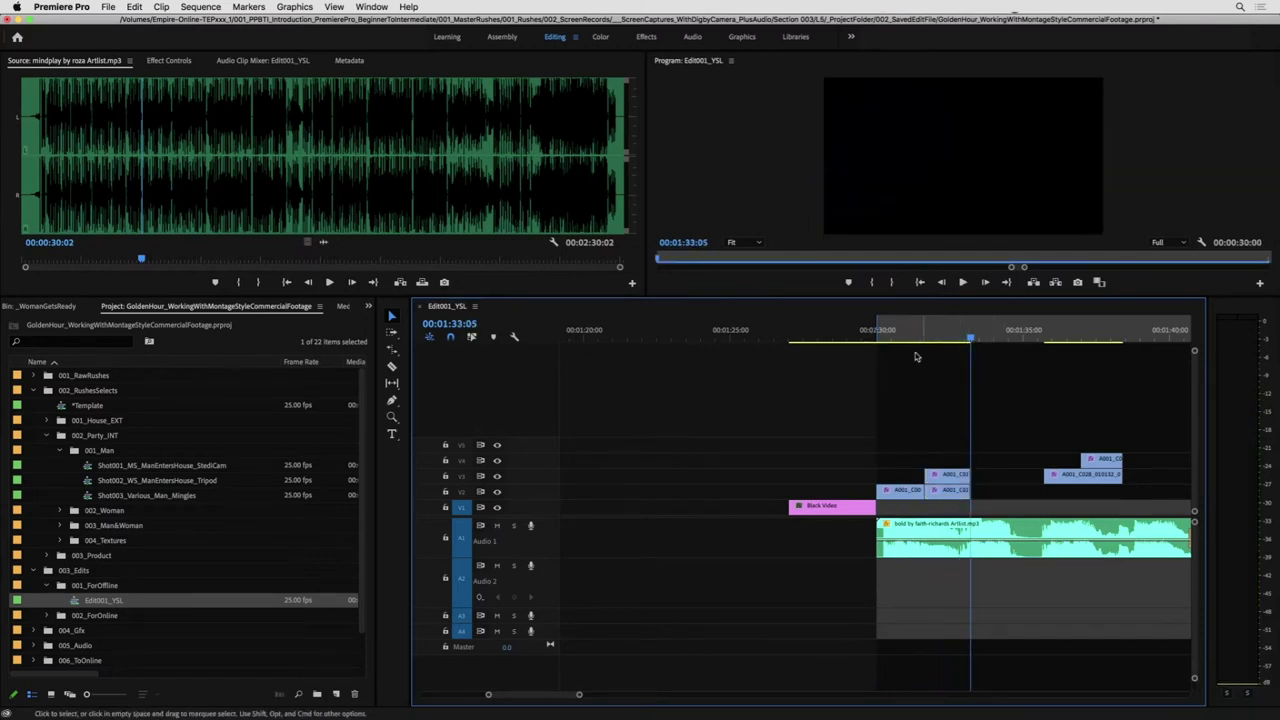
left_click(912, 338)
key("space")
key("space")
- Trim the end of the opening shot, pull the stacked A001_C013 and A001_C011 shots back against it, and replay the cut
key("c")
key("v")
key("=")
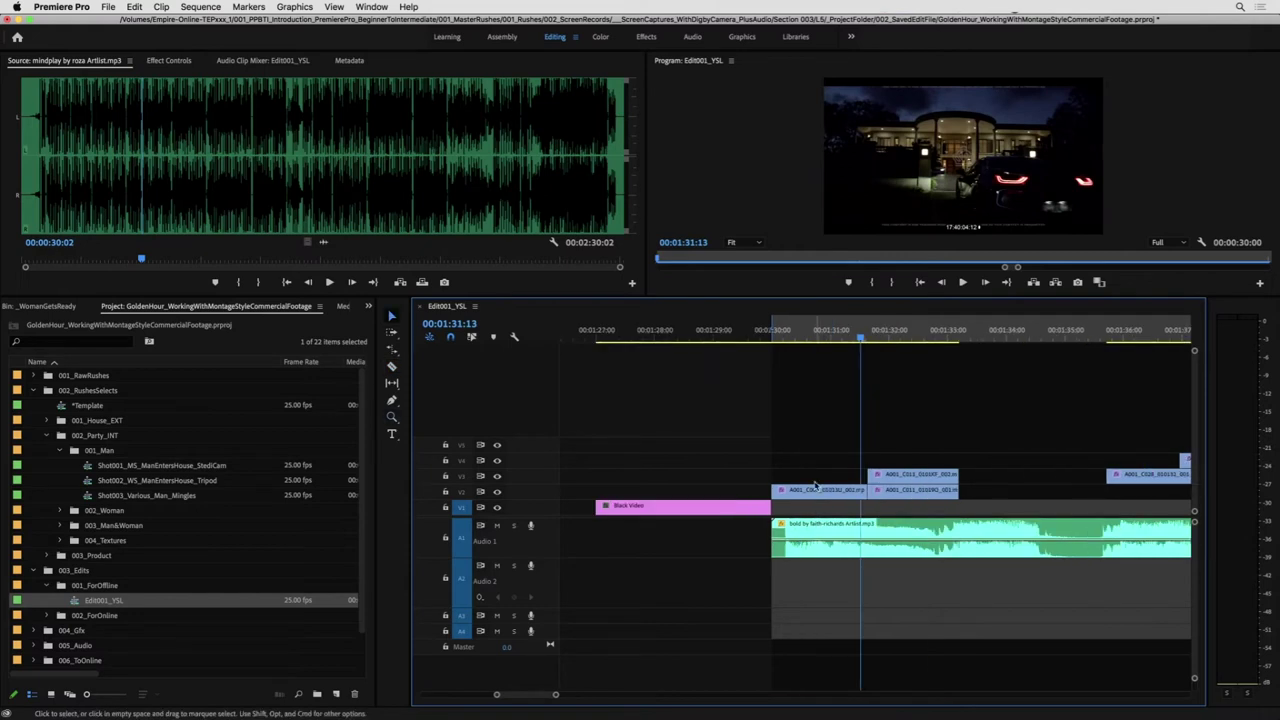
key("z")
left_click(878, 490)
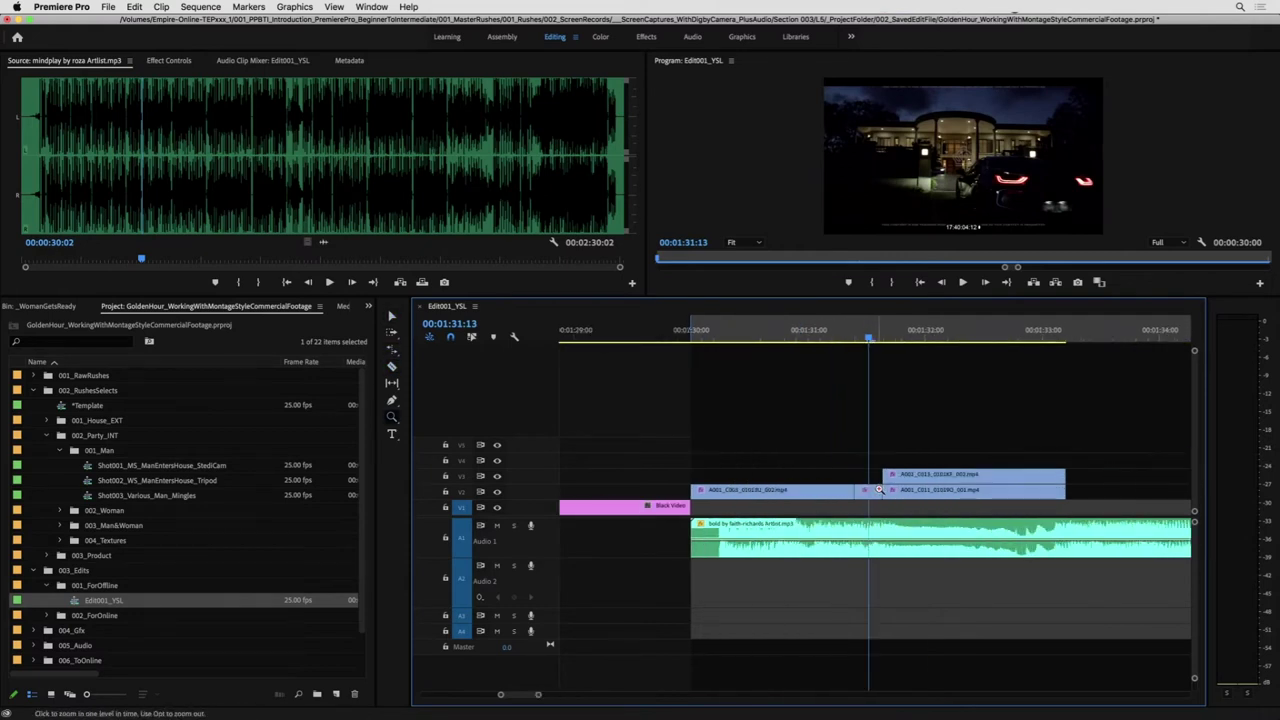
key("v")
left_click_drag(881, 490, 873, 497)
left_click(830, 339)
key("space")
key("space")
left_click(831, 339)
key("space")
key("space")
- Trim the start of the opening shot, pull all the opening shots back so they begin at 01:30:00, and replay them
left_click_drag(850, 332, 695, 336)
key("space")
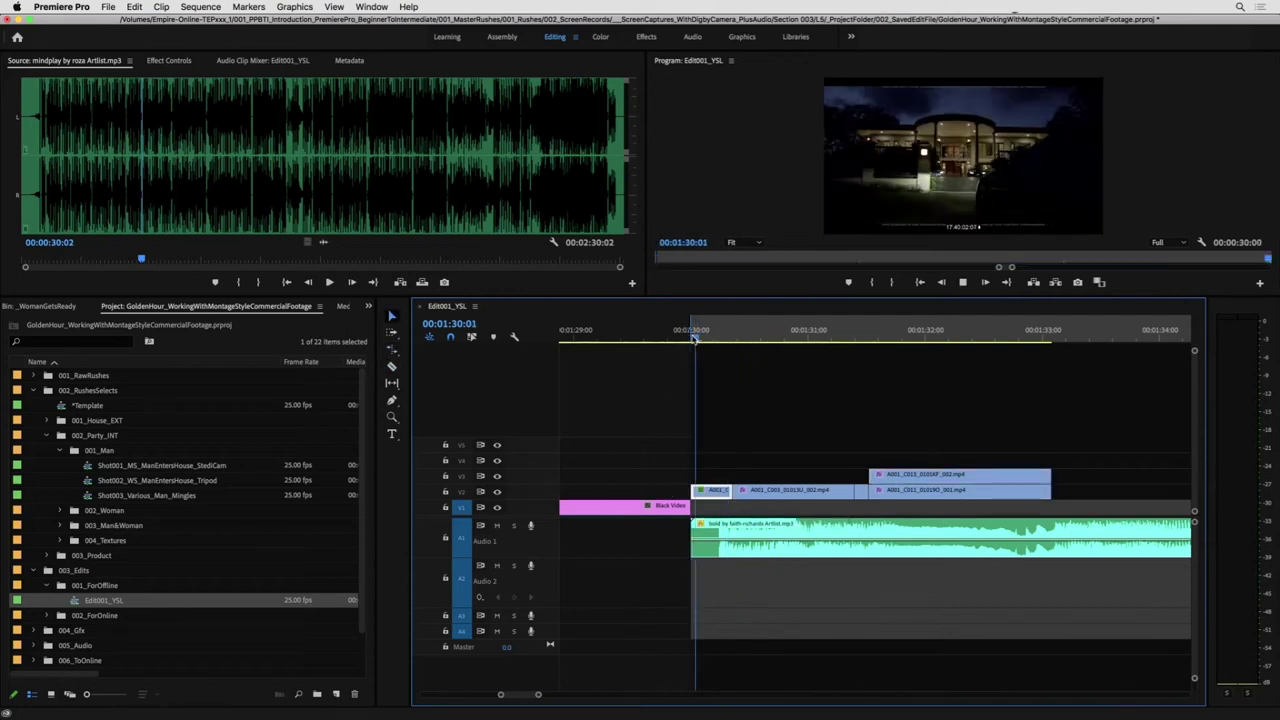
key("space")
left_click_drag(1003, 424, 786, 500)
key("space")
left_click(691, 334)
left_click(700, 435)
left_click_drag(694, 494, 712, 492)
left_click_drag(1040, 426, 755, 491)
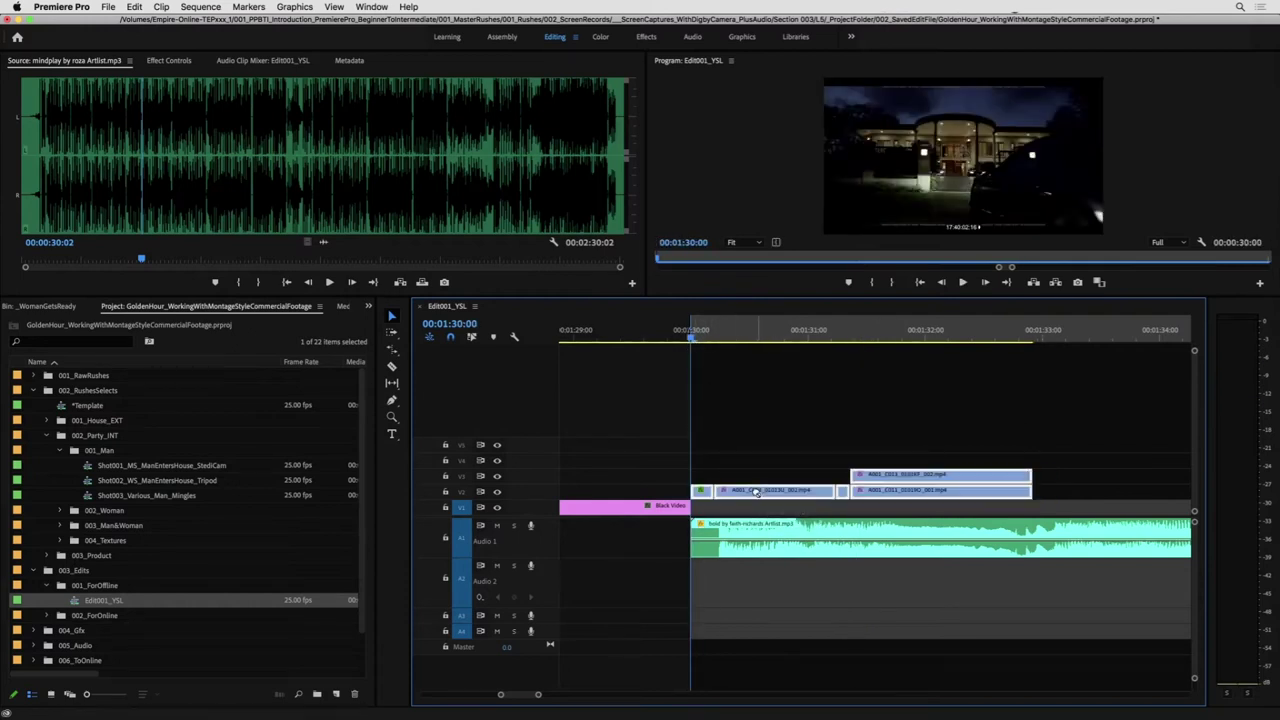
key("space")
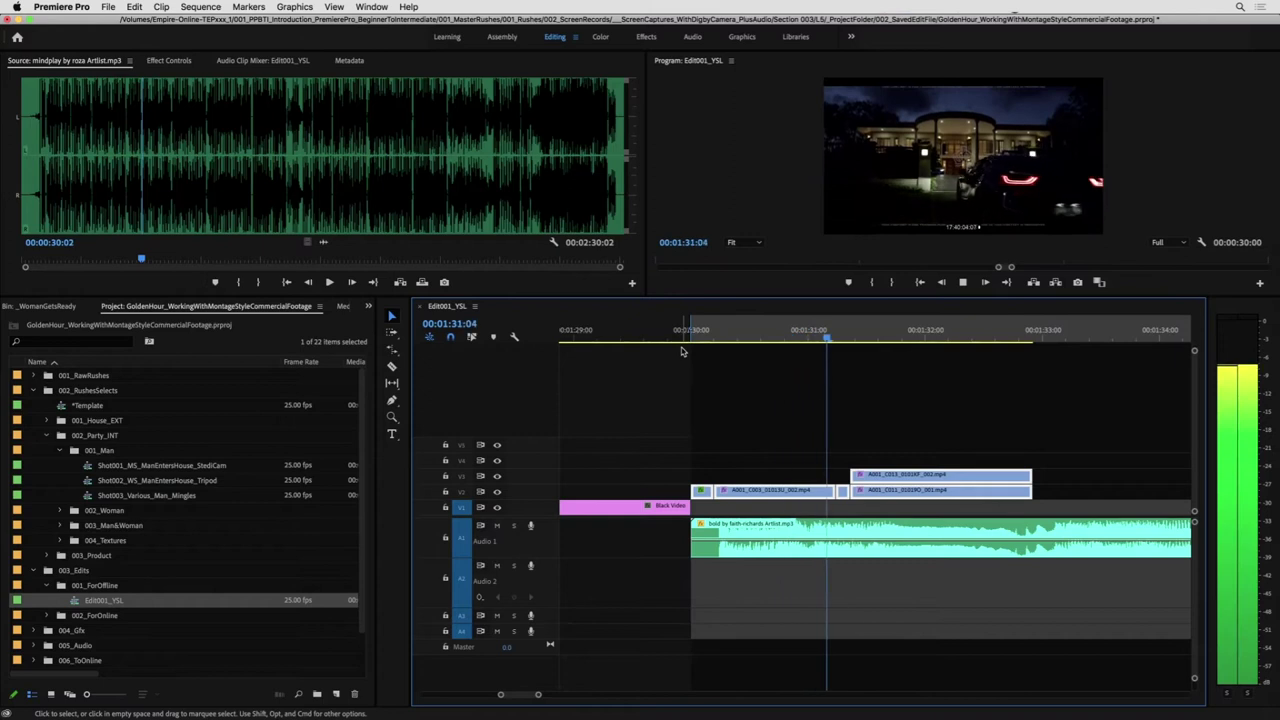
key("space")
- Shift the stacked A001_C013 and A001_C011 shots slightly later, extend their starts back to the opening shot's end, and play the cut
left_click(955, 460)
left_click(943, 487)
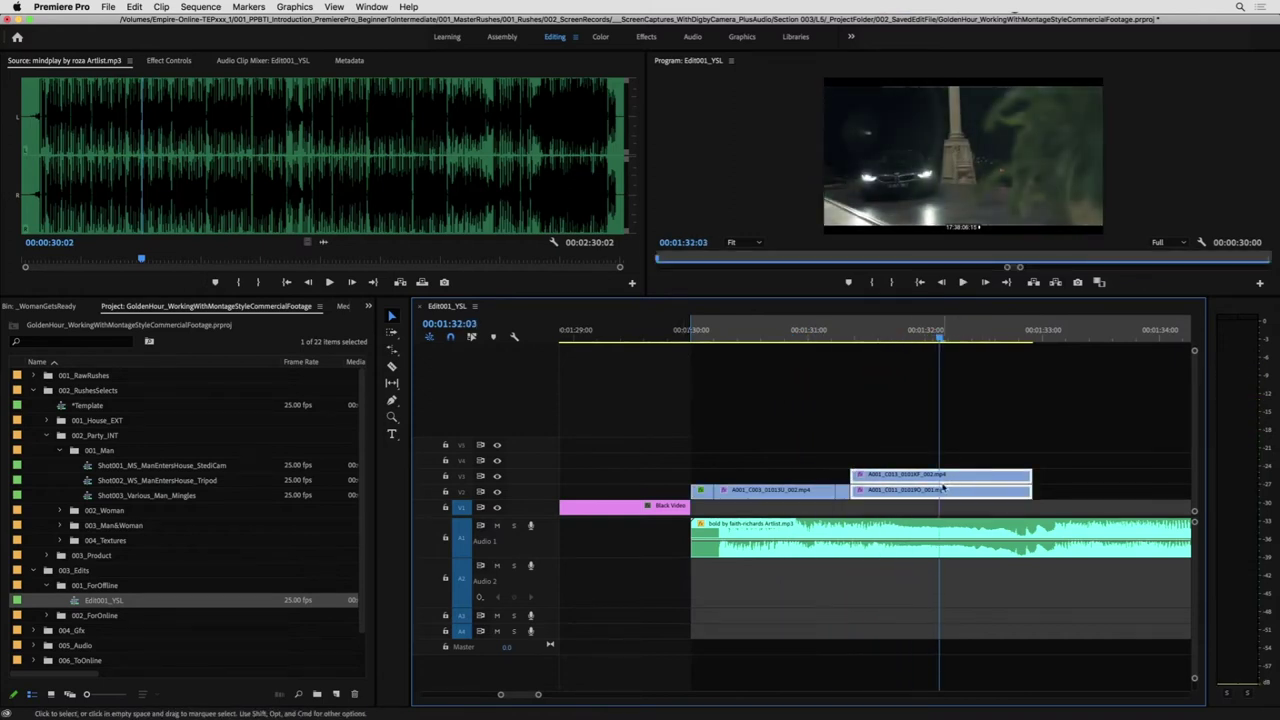
left_click_drag(943, 487, 977, 487)
left_click_drag(892, 460, 862, 476)
left_click(883, 461)
left_click(836, 340)
key("space")
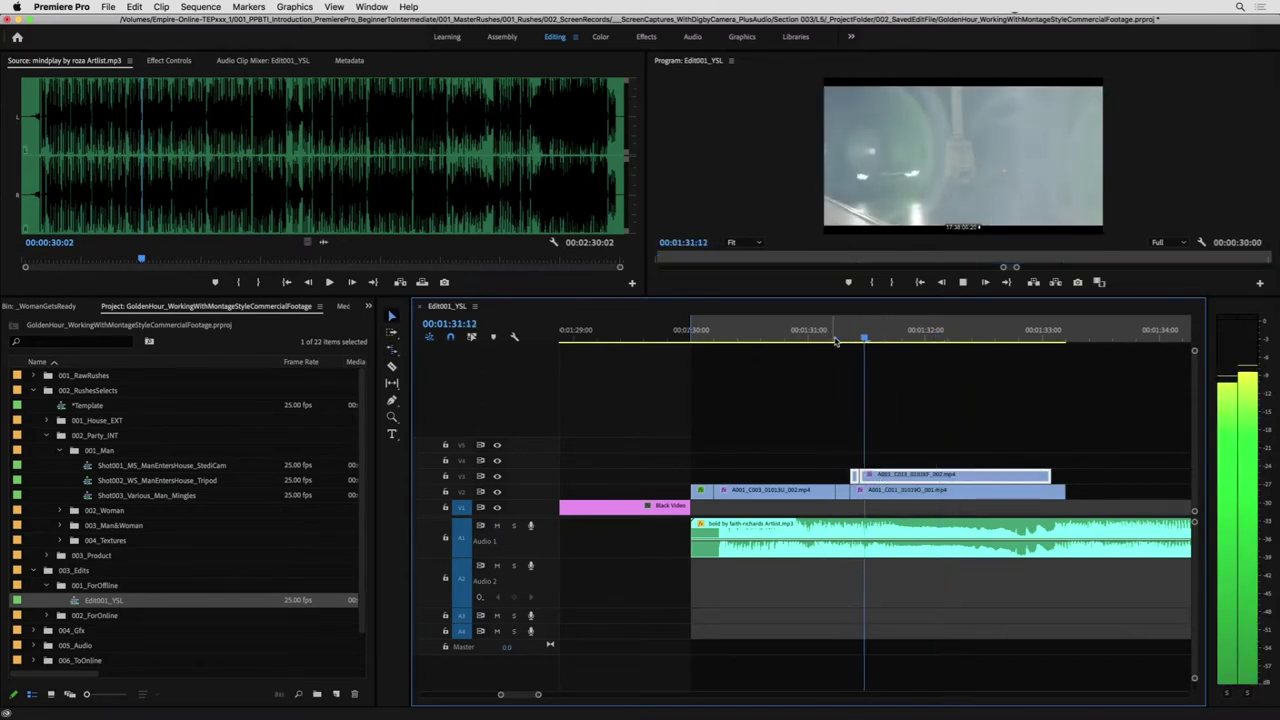
- Extend the start of the A001_C013 shot on V3 one frame earlier and replay the transition from the opening shot
left_click(831, 338)
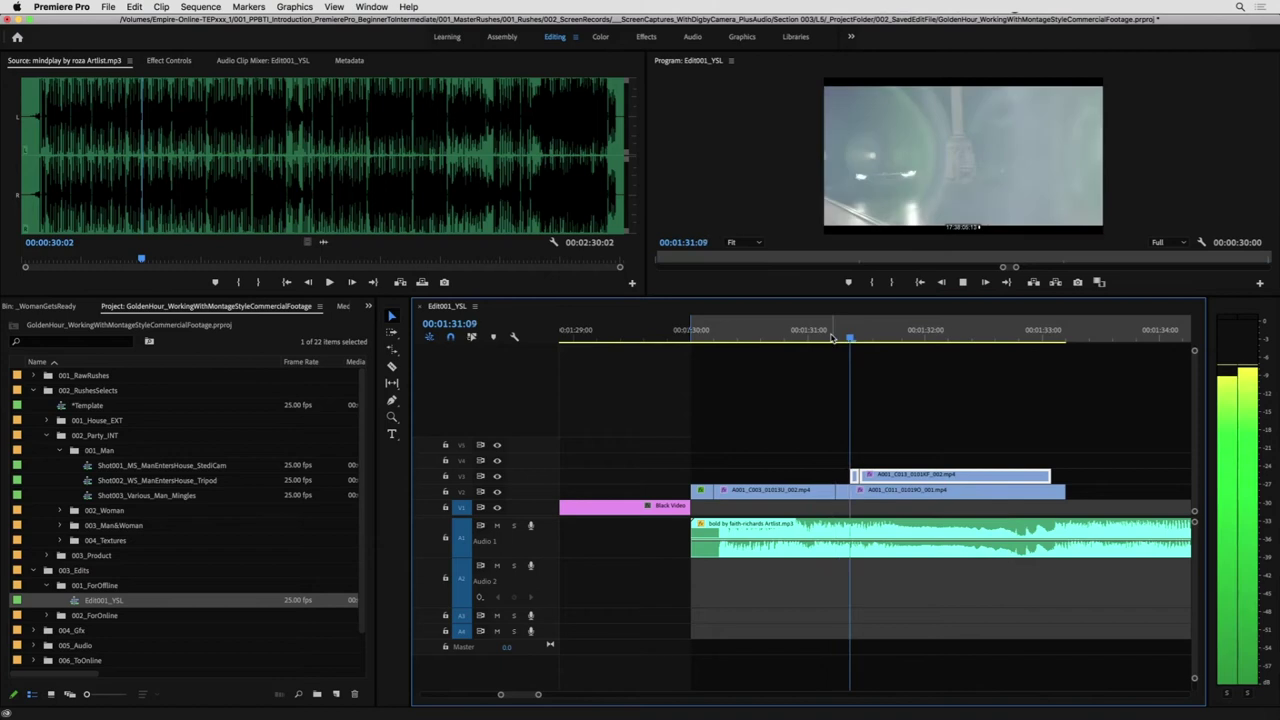
left_click(869, 391)
key("alt+Left")
left_click(831, 338)
key("space")
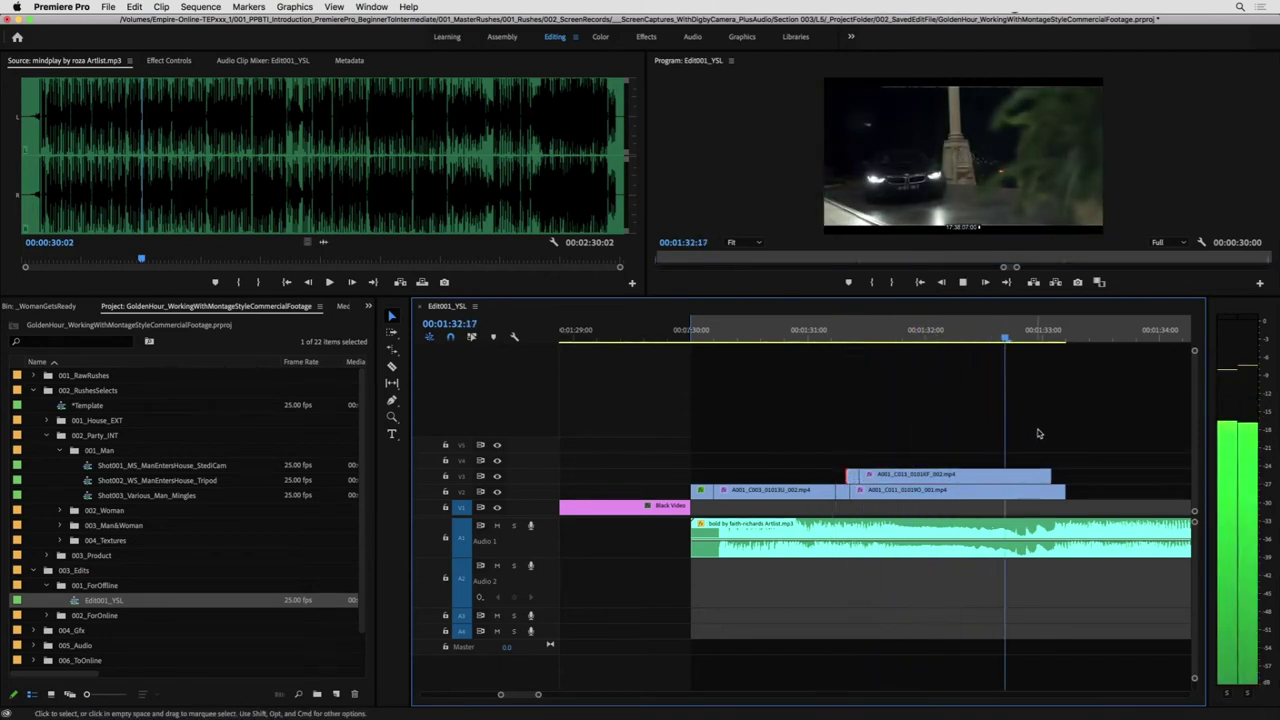
- Trim the ends of the stacked A001_C011 and A001_C013 shots to the same point just before 01:33:00, and replay the opening cuts
left_click_drag(1064, 490, 1034, 490)
left_click_drag(1045, 475, 1036, 475)
key("space")
key("minus")
key("minus")
key("space")
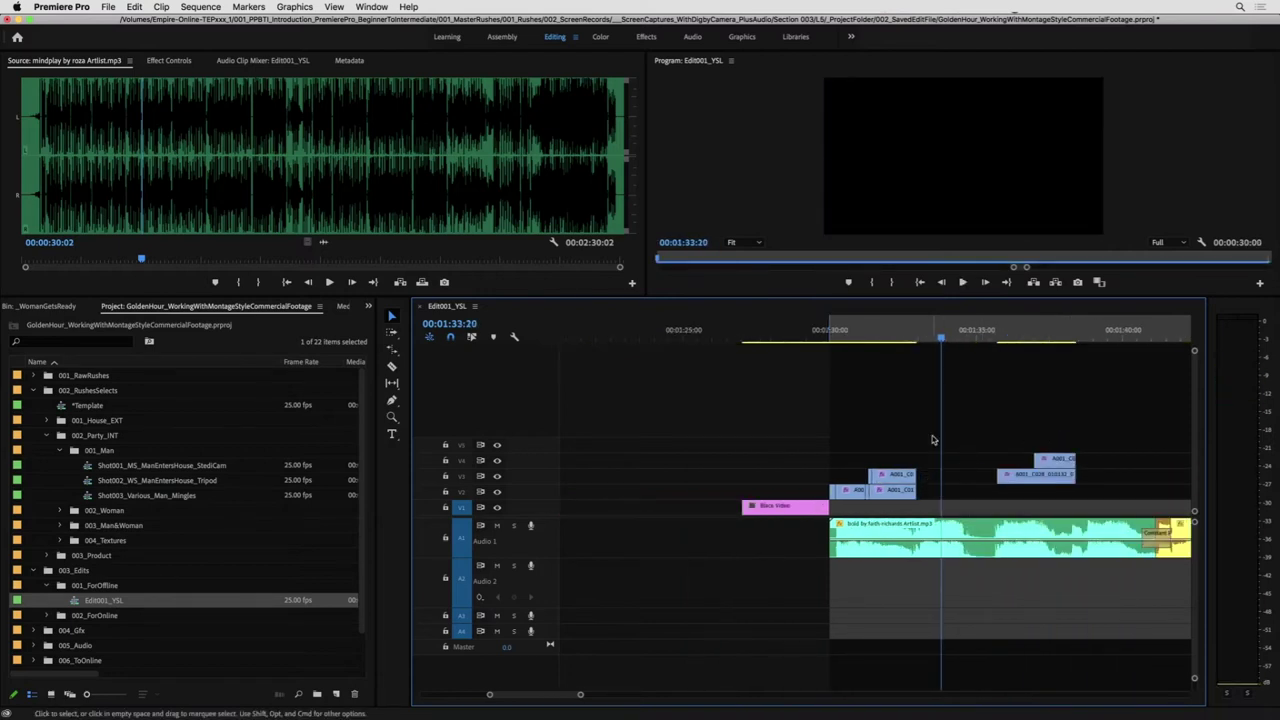
left_click(837, 338)
key("space")
left_click(817, 340)
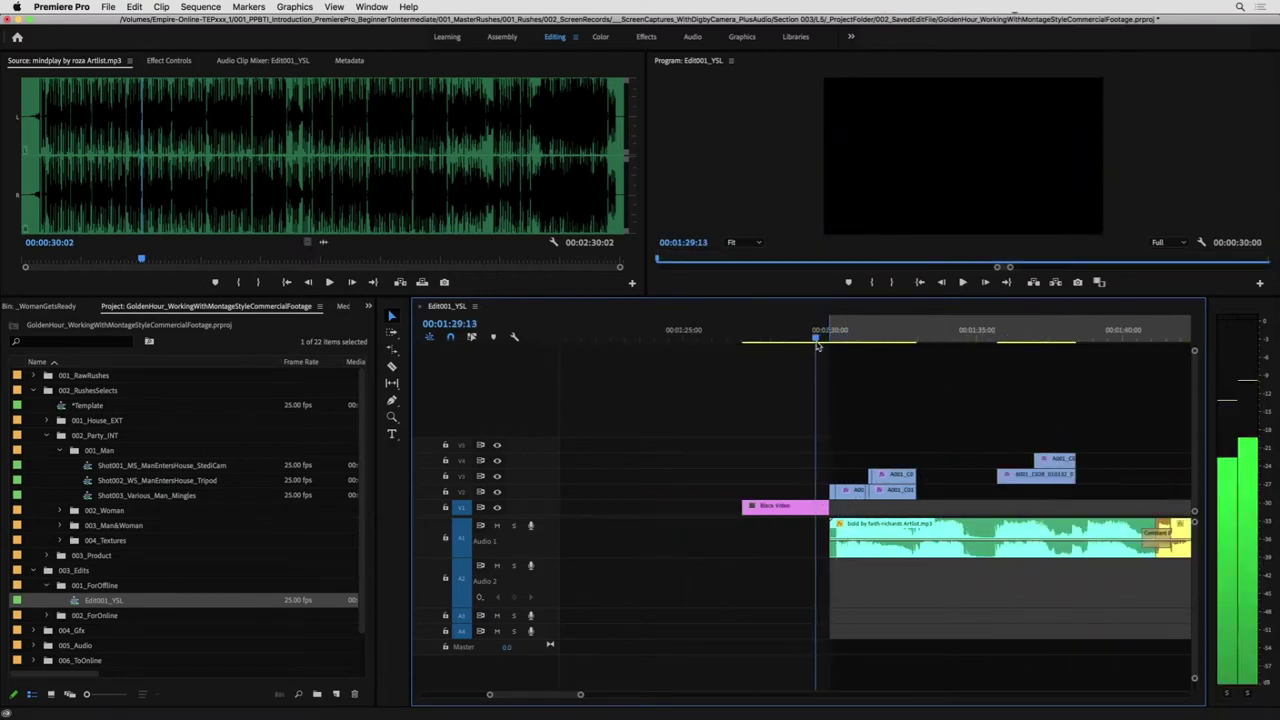
key("space")
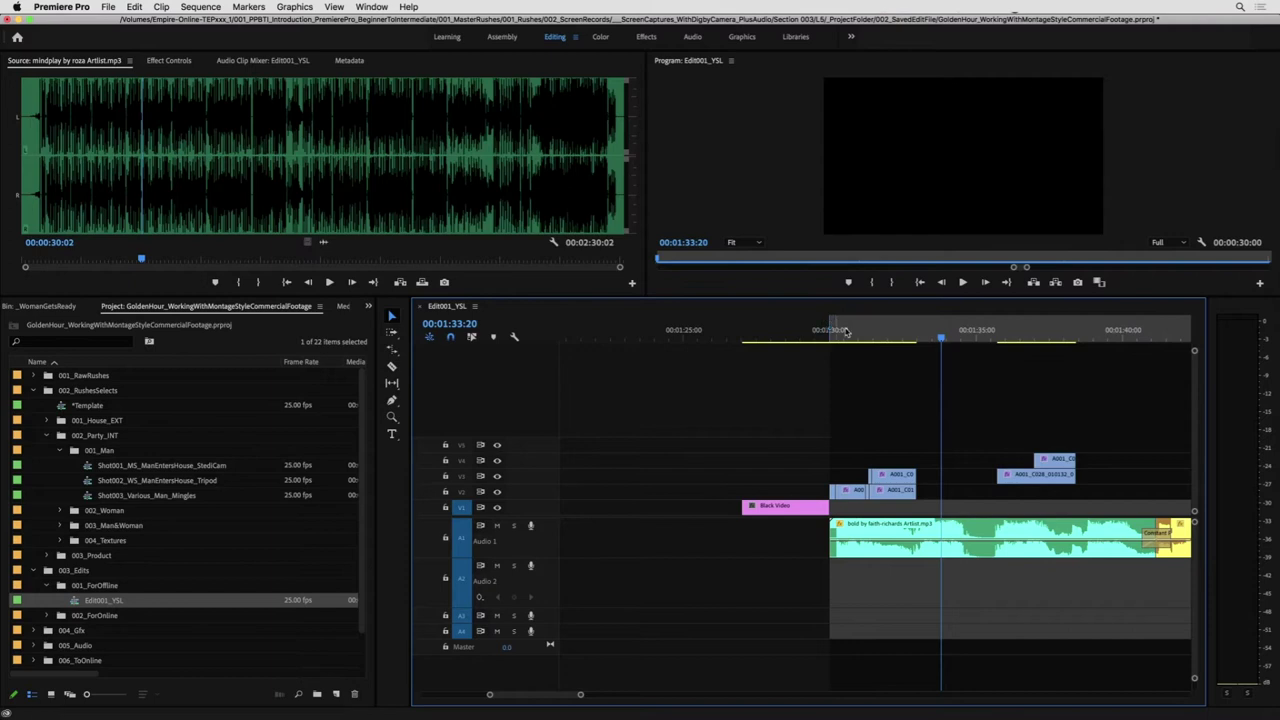
left_click(869, 331)
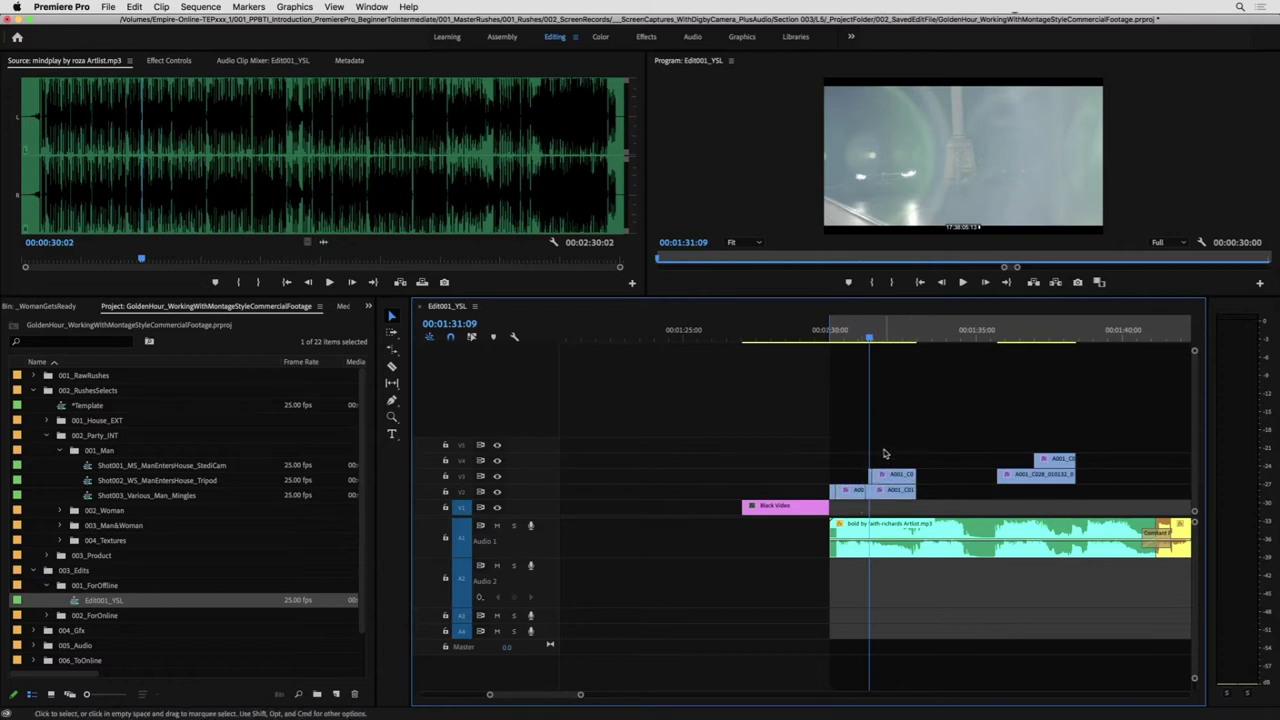
key("space")
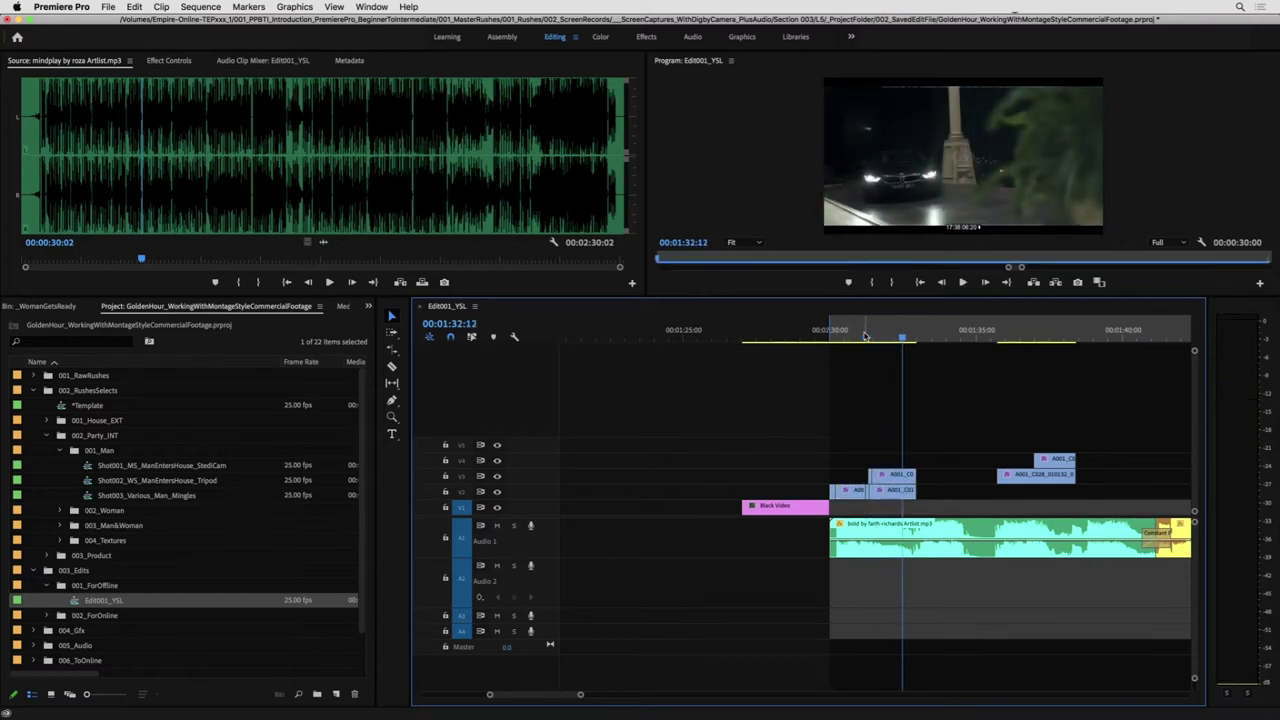
- Play the arrival shots from 01:35:13, delete the V4 shot of the man in the car above A001_C028, and replay
key("h")
left_click_drag(1041, 390, 883, 371)
key("v")
left_click(837, 336)
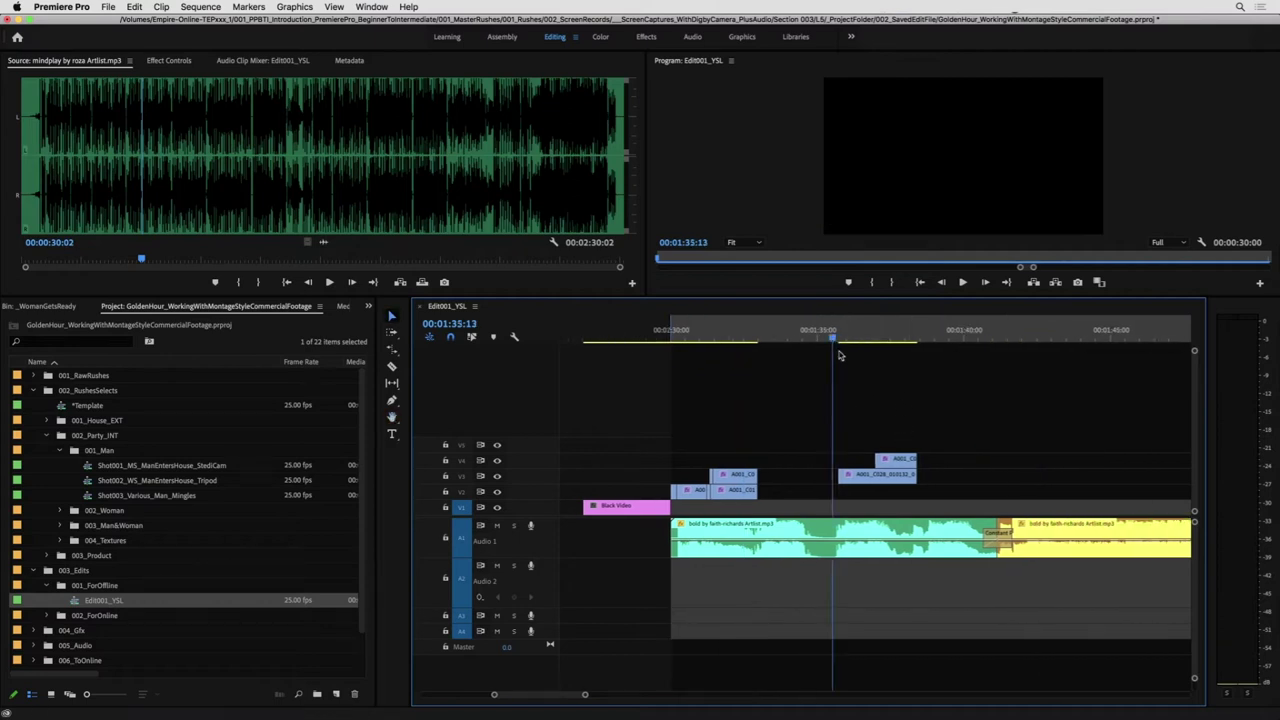
key("space")
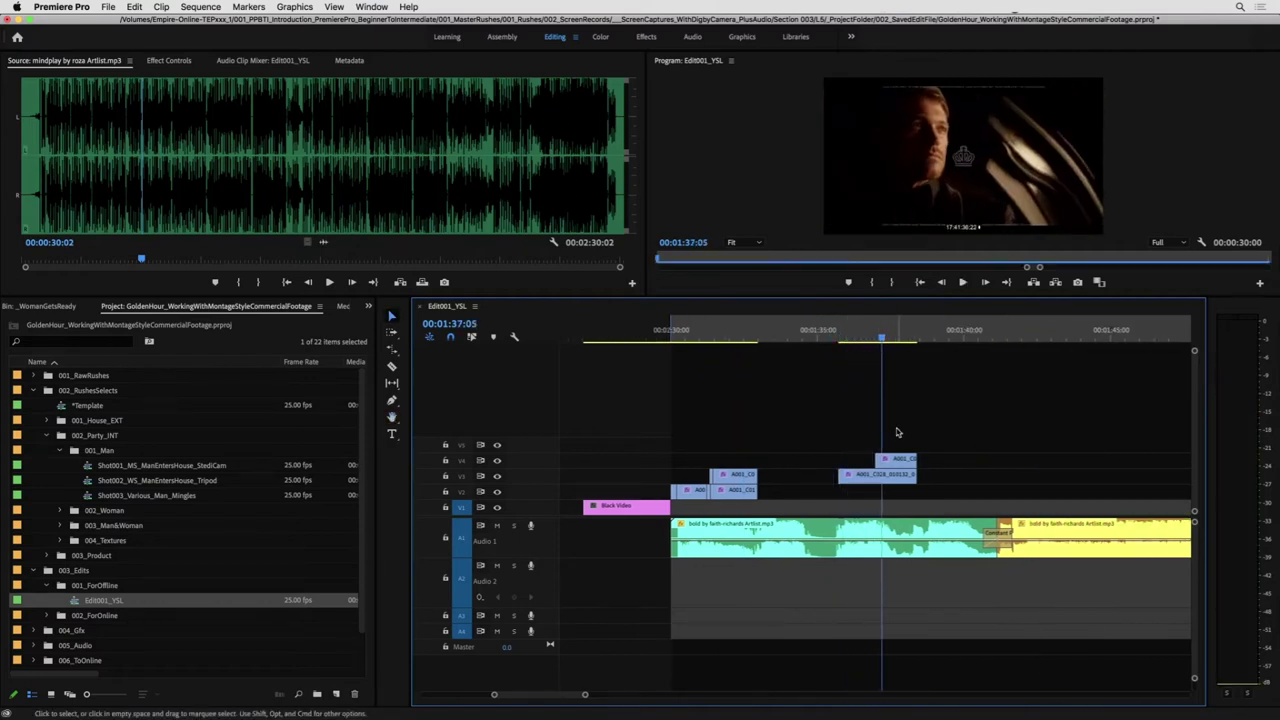
key("space")
left_click(900, 462)
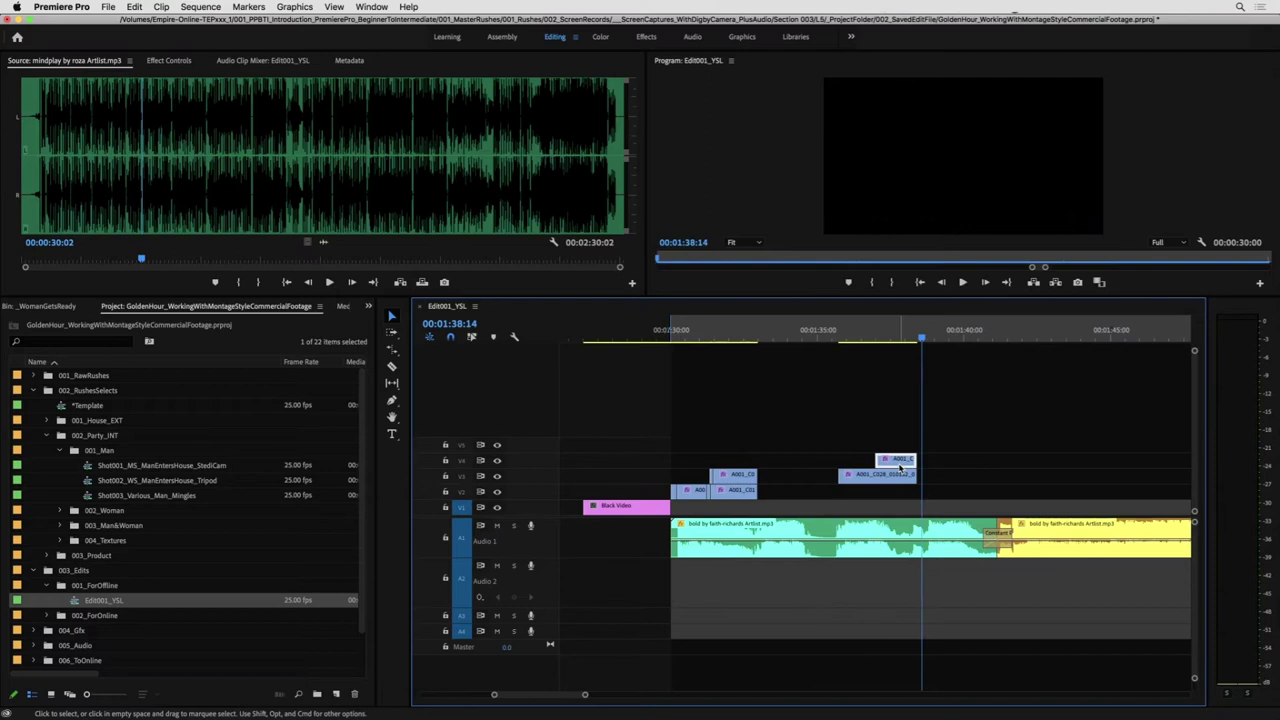
left_click(831, 336)
key("space")
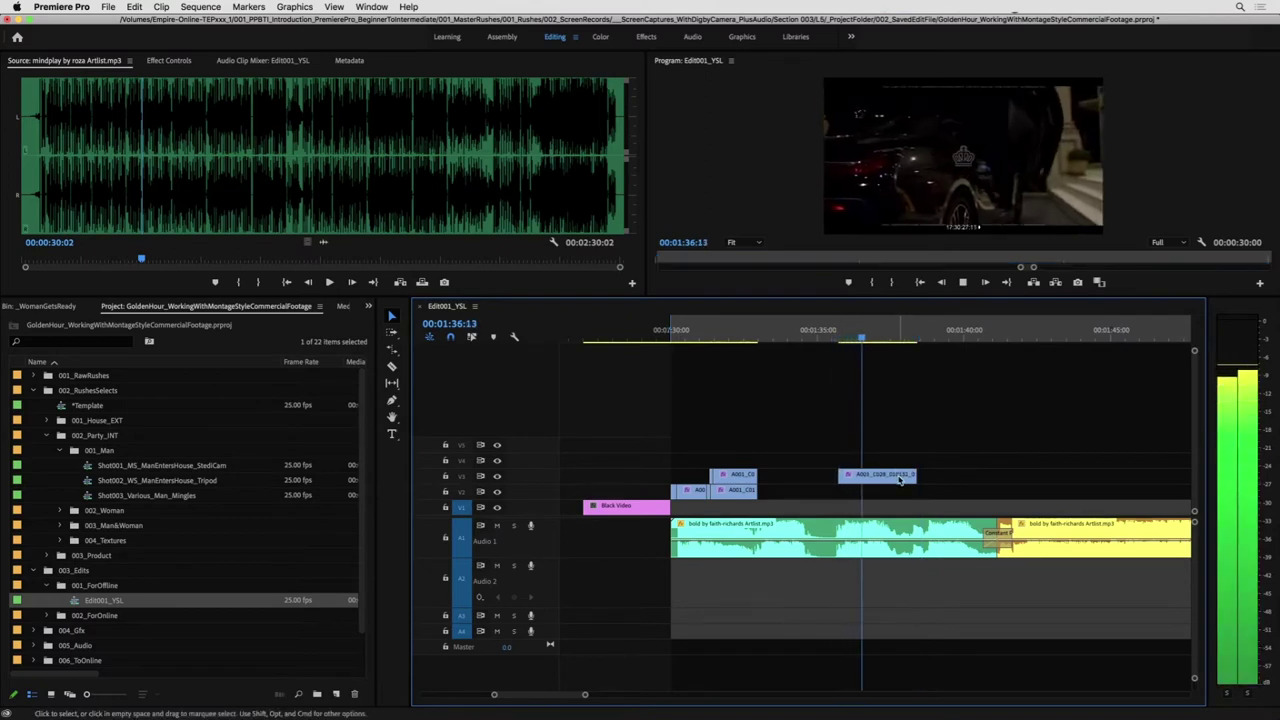
key("space")
- Trim the end of the A001_C028 arrival shot to 01:37:04 and move it down to V2
left_click_drag(914, 477, 876, 474)
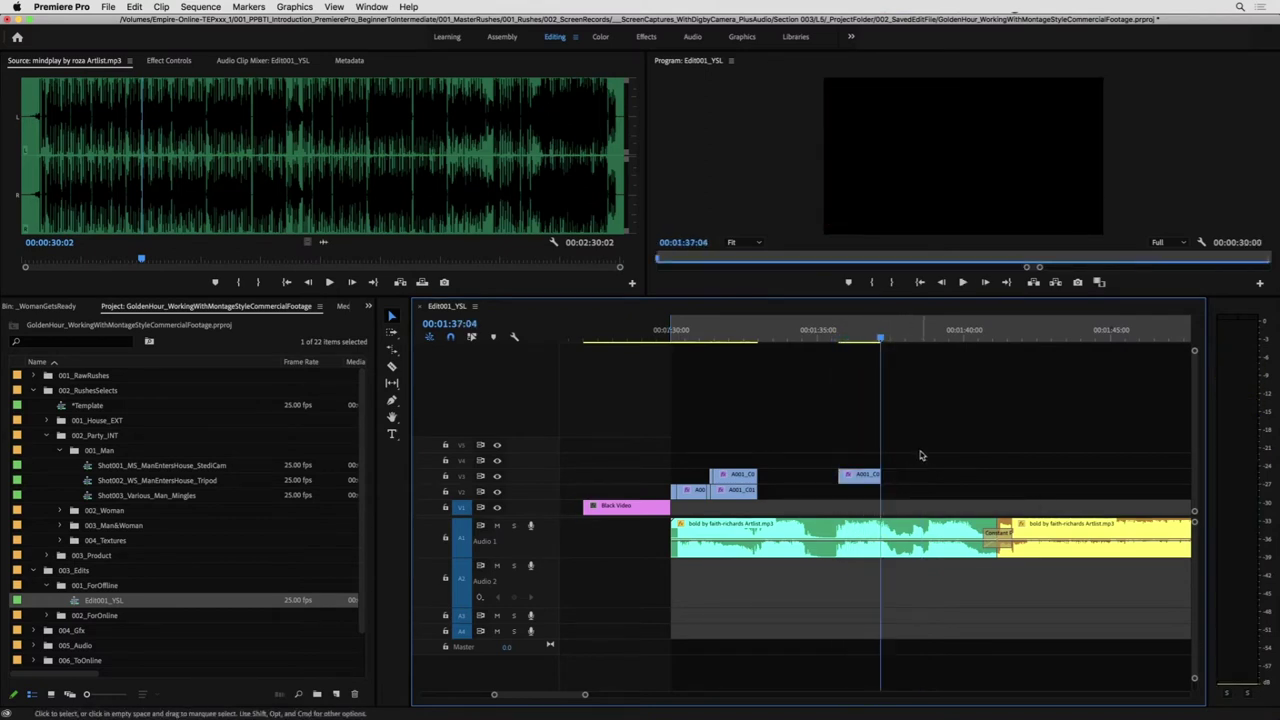
key("minus")
key("minus")
key("minus")
left_click_drag(1058, 340, 877, 380)
key("Delete")
left_click_drag(1128, 426, 922, 469)
- Look through the montage selects at the end of the Shot001_WS_FemaleGetsReady_HandHeld sequence
key("minus")
key("minus")
key("equal")
key("equal")
key("equal")
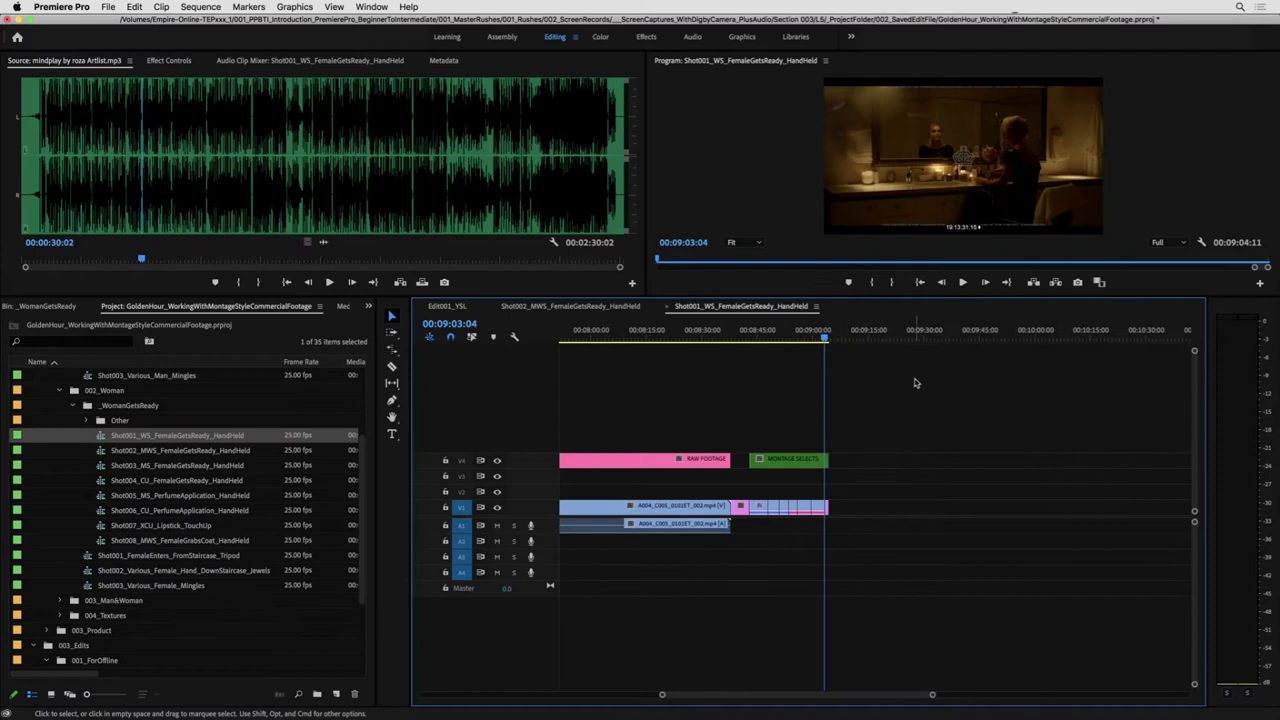
key("equal")
key("equal")
key("minus")
left_click_drag(847, 338, 743, 345)
key("equal")
- Go through the remaining FemaleGetsReady and PerfumeApplication sequences and copy chosen selects of the woman onto V1 of Edit001_YSL
left_click(443, 306)
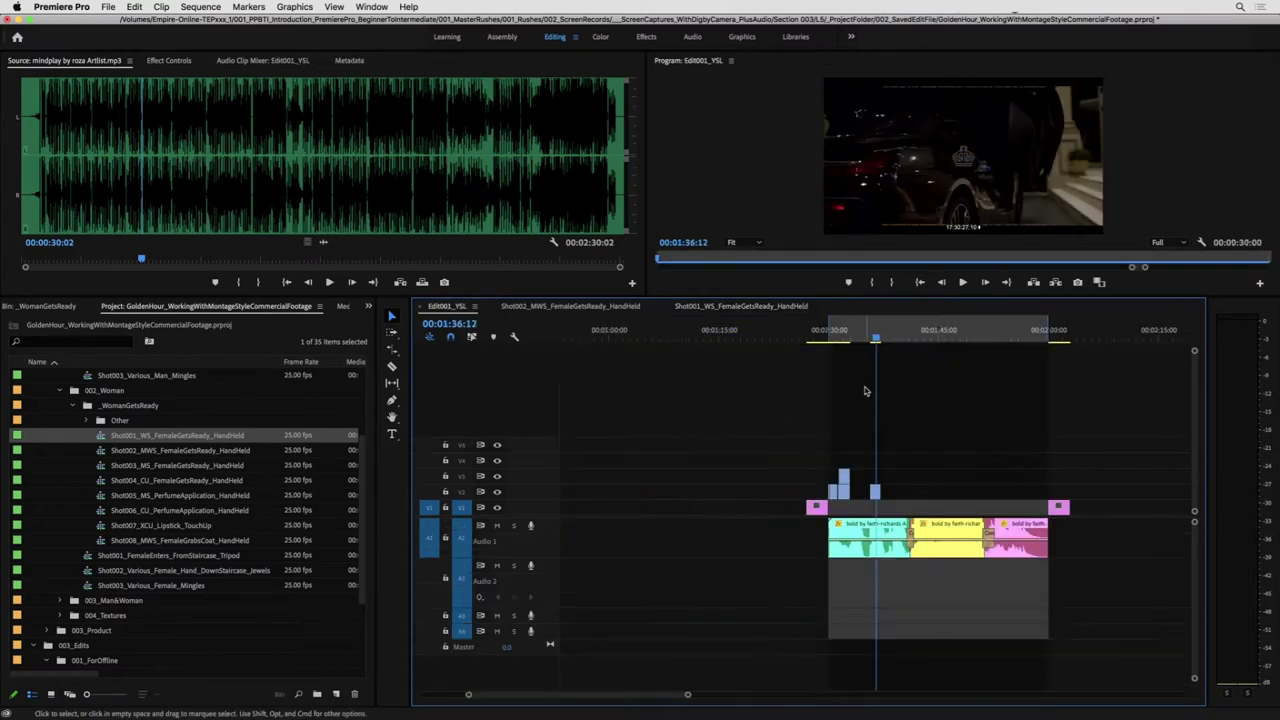
left_click_drag(945, 340, 907, 340)
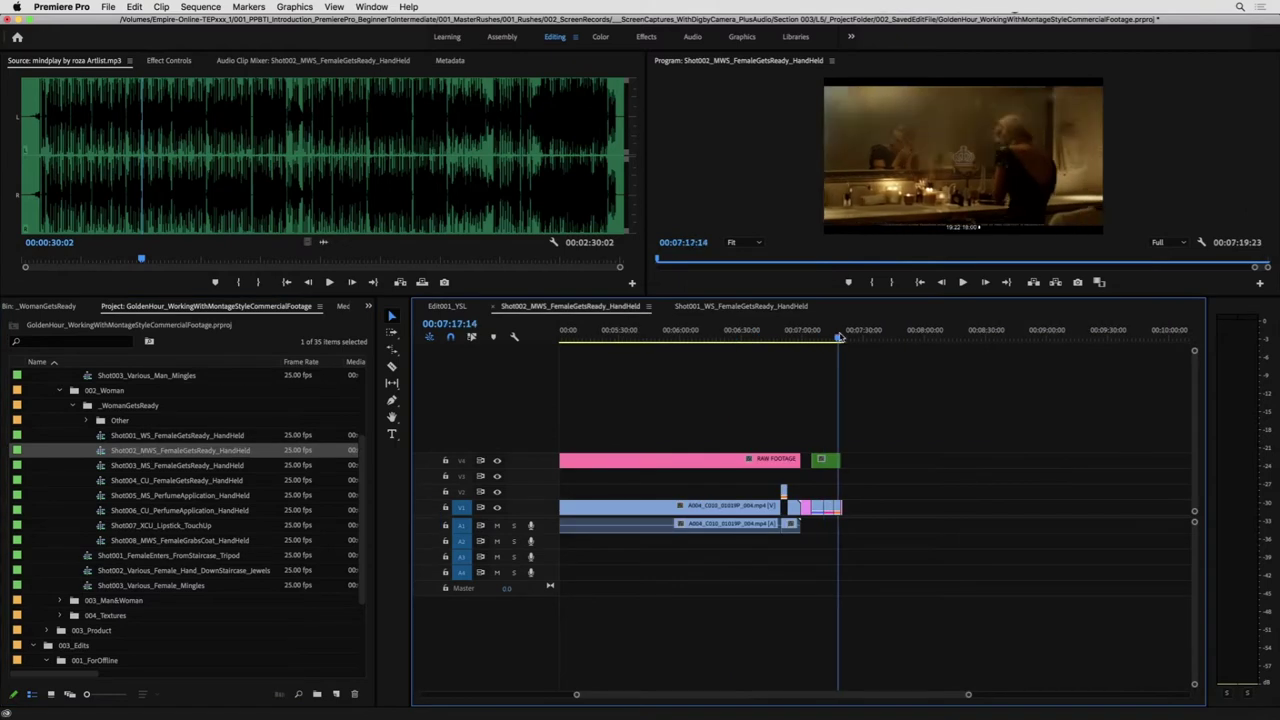
left_click_drag(837, 343, 825, 343)
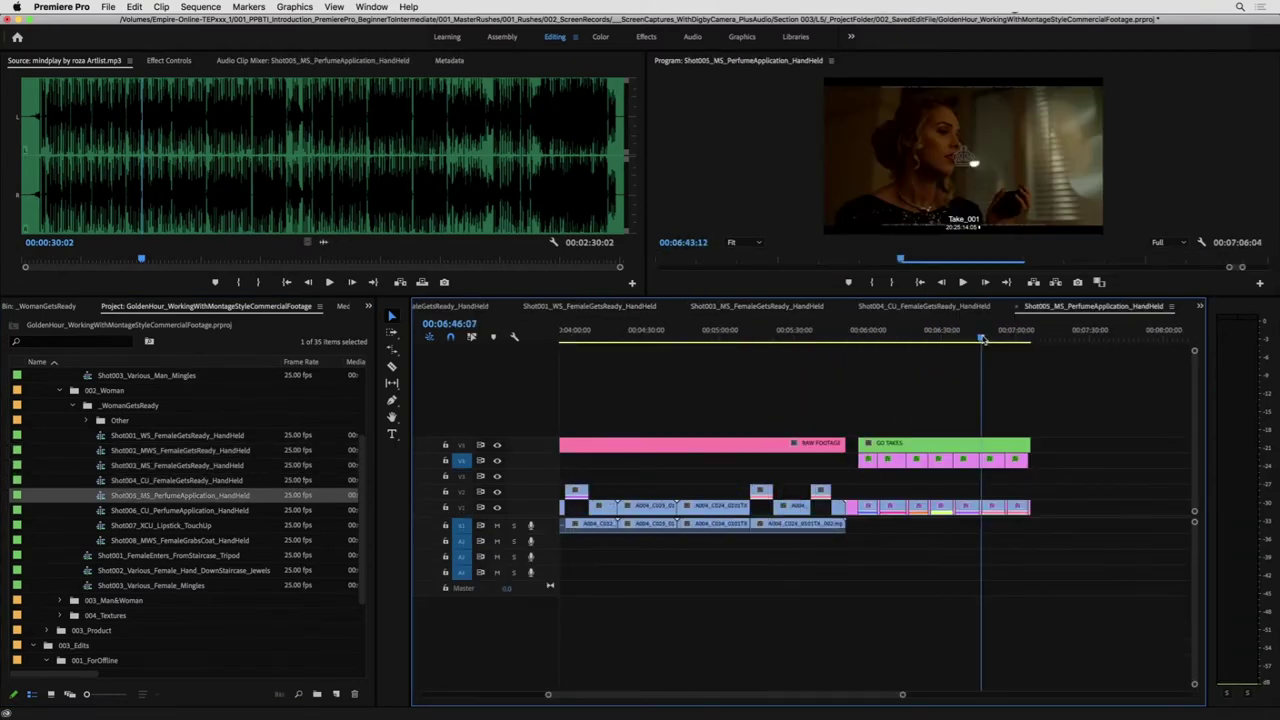
mouse_move(983, 340)
left_mouse_down()
mouse_move(1000, 340)
mouse_move(973, 340)
left_mouse_up()
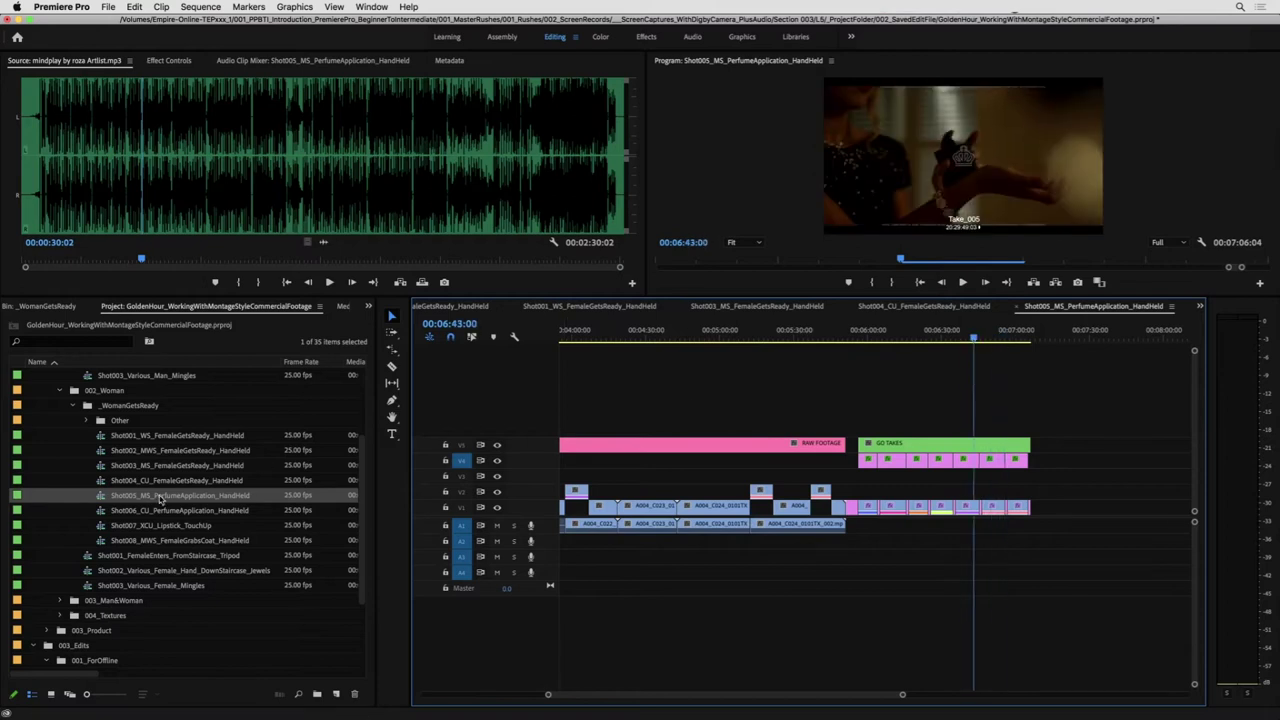
left_click(177, 513)
double_click(177, 511)
key("space")
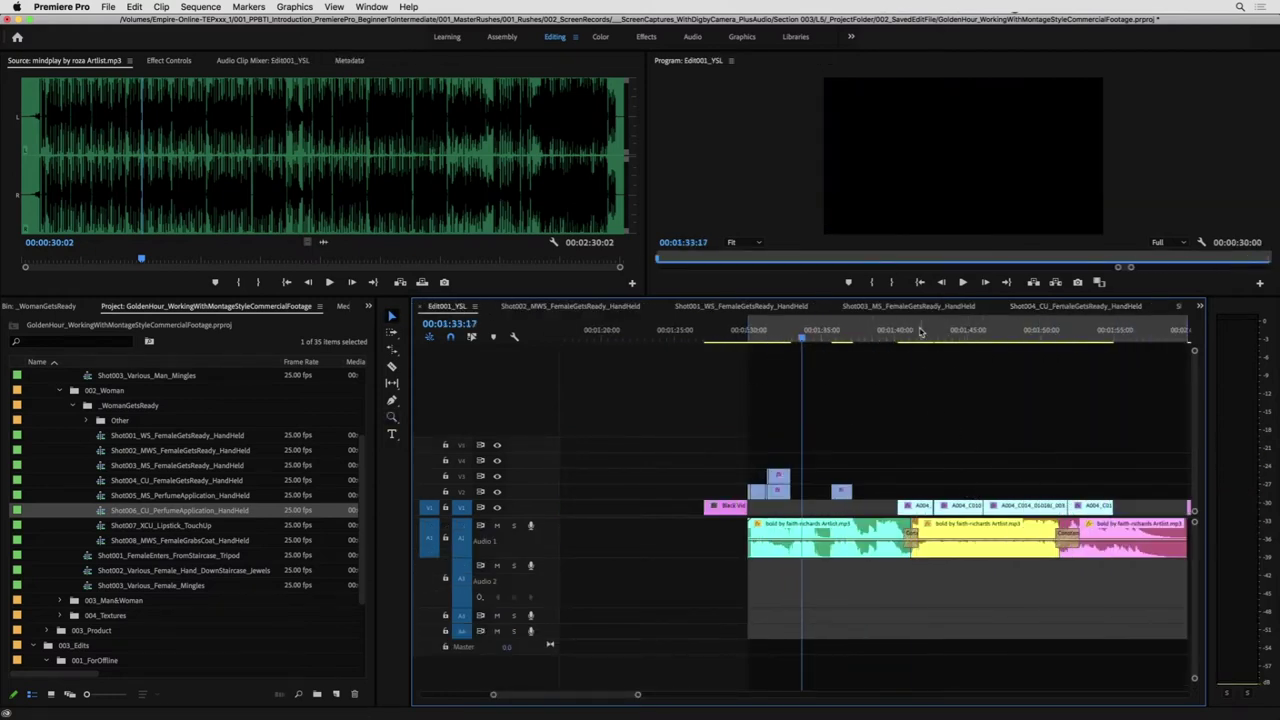
- Move the pasted A004 shots of the woman up to V3 so they start where the A001_C028 arrival shot ends
left_click_drag(921, 331, 1060, 334)
left_click_drag(1127, 456, 852, 470)
key("z")
key("v")
scroll(899, 424, "down", 5)
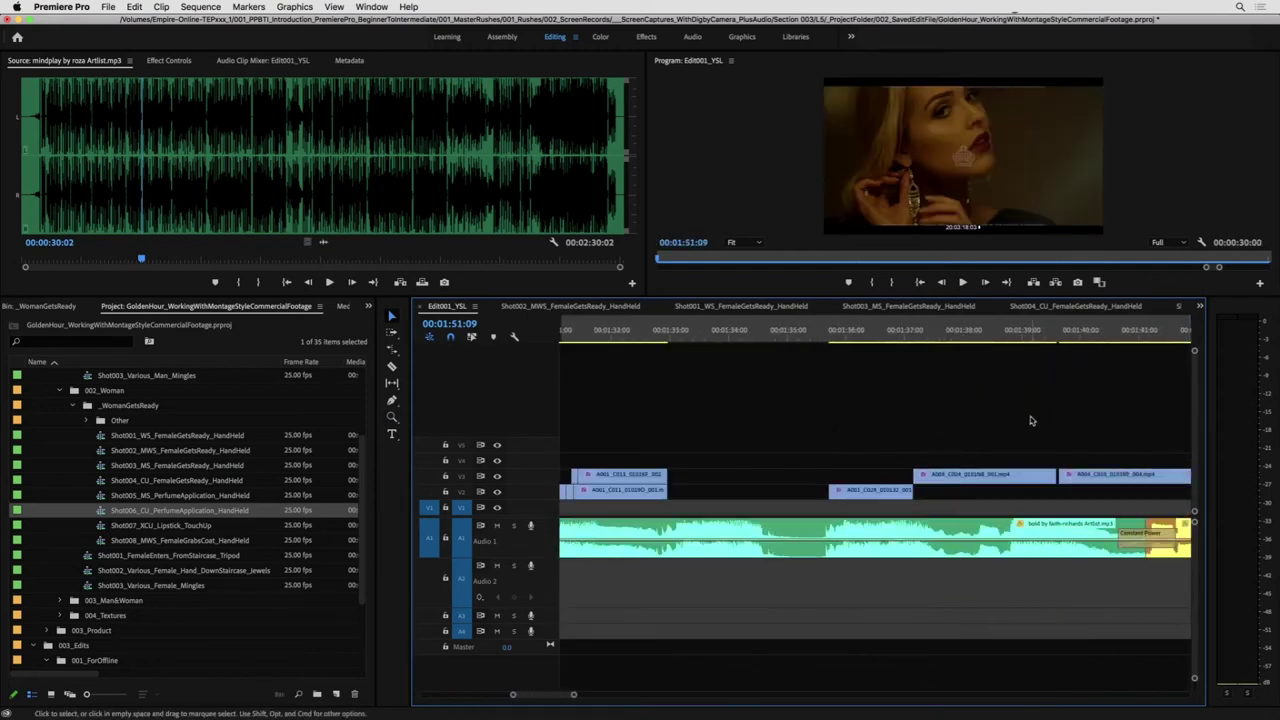
scroll(1031, 421, "down", 3)
- Place the earring close-up and the wide mirror shot back to back on V4 after the stacked car shots, trim them, and play the cuts
left_click_drag(1075, 478, 838, 458)
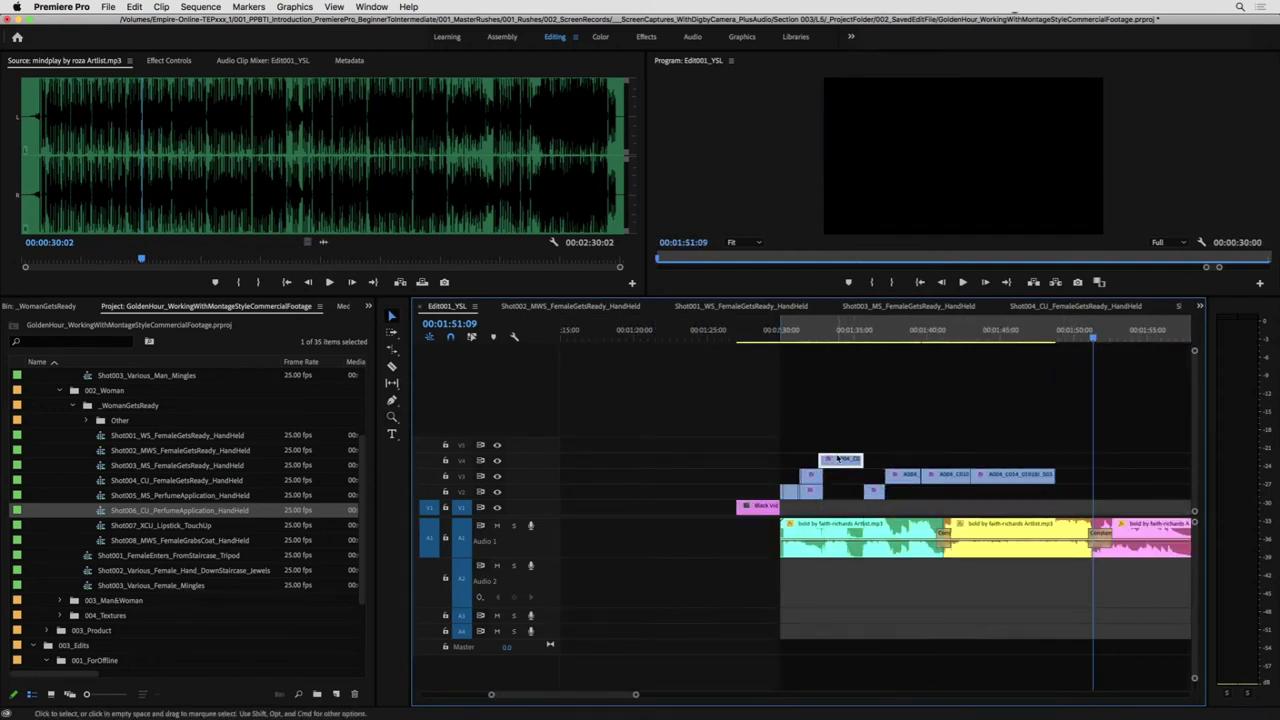
key("space")
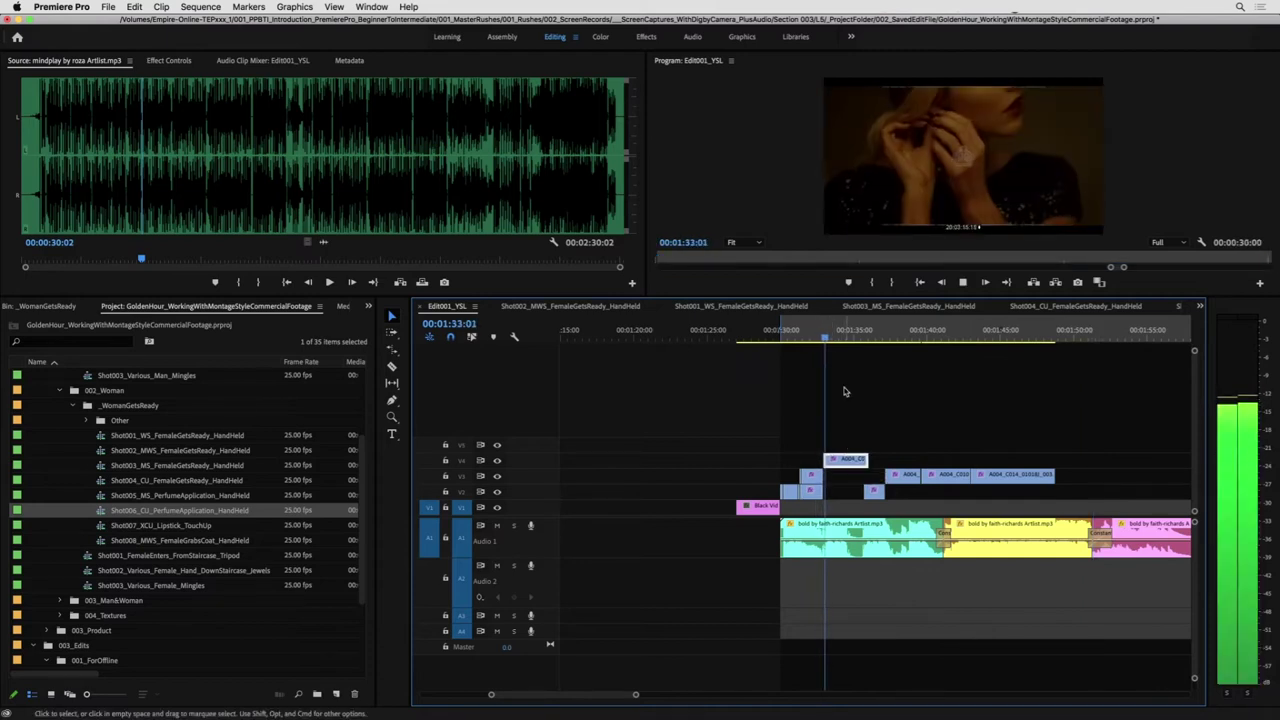
left_click_drag(901, 475, 870, 461)
key("space")
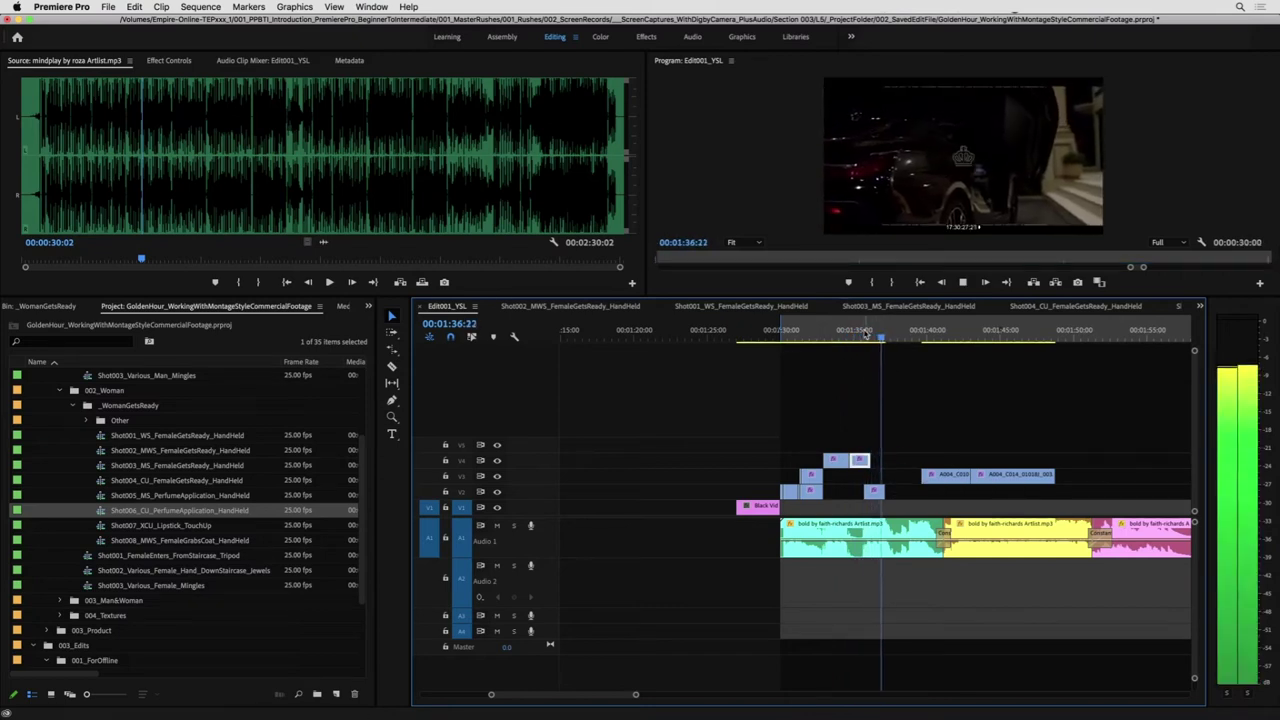
left_click(810, 335)
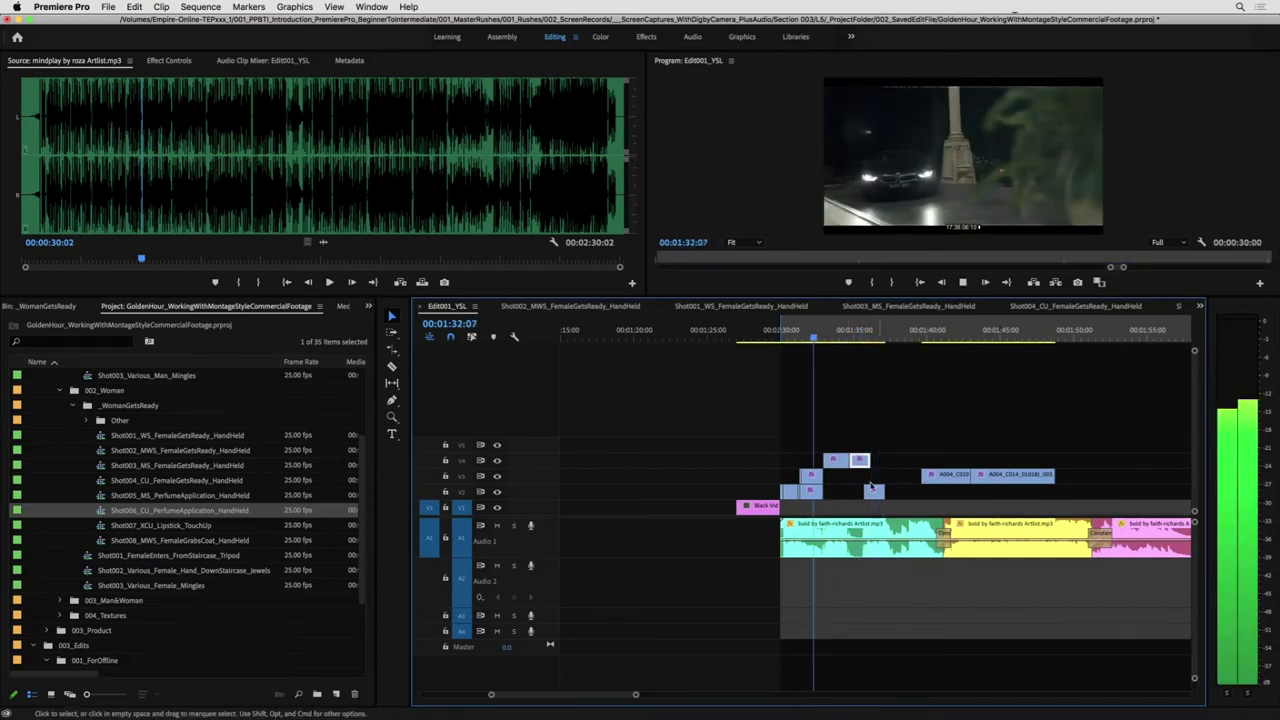
left_click(810, 338)
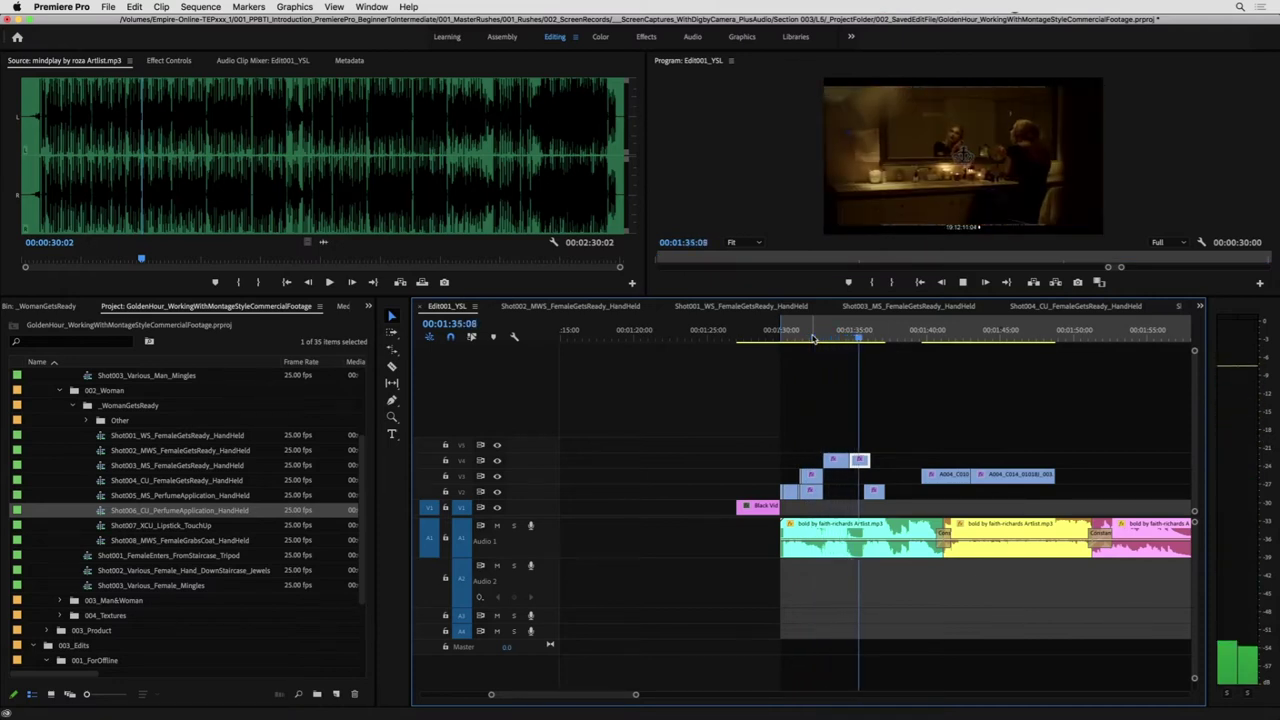
key("space")
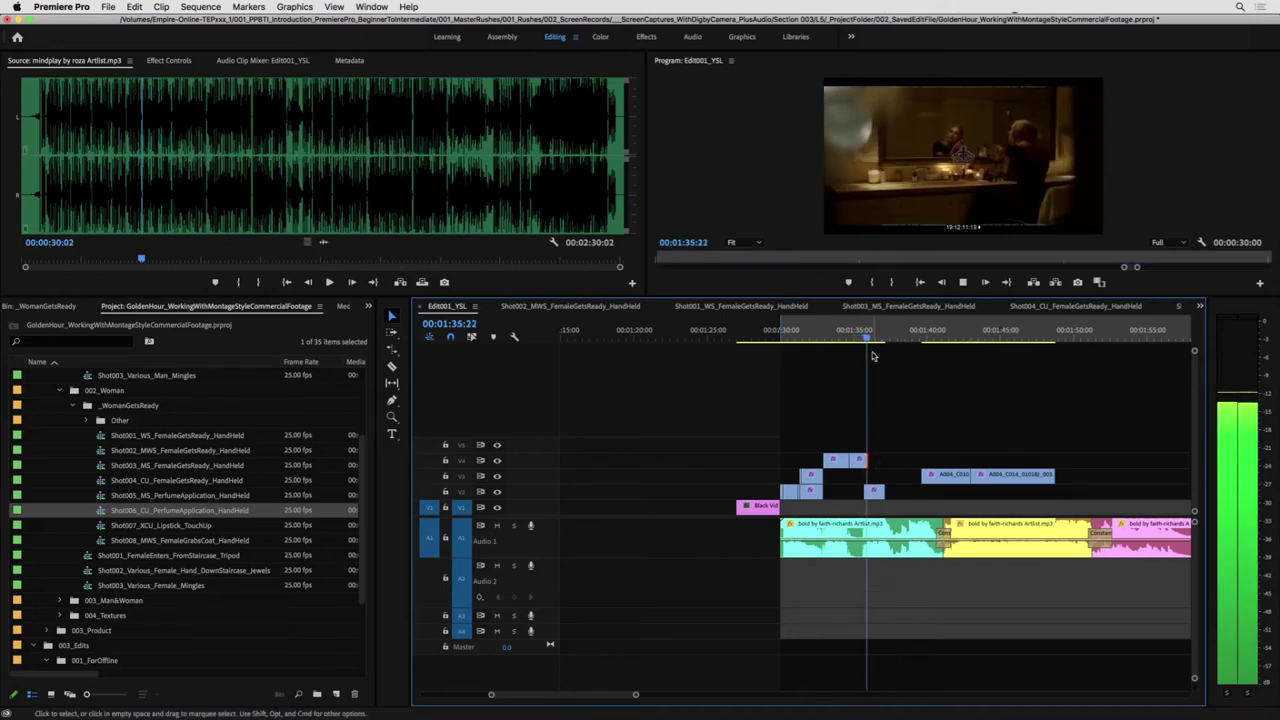
- Extend the end of the A001_C028 arrival shot to about 01:38 and play on into the remaining A004 shots
left_click_drag(884, 491, 905, 490)
key("space")
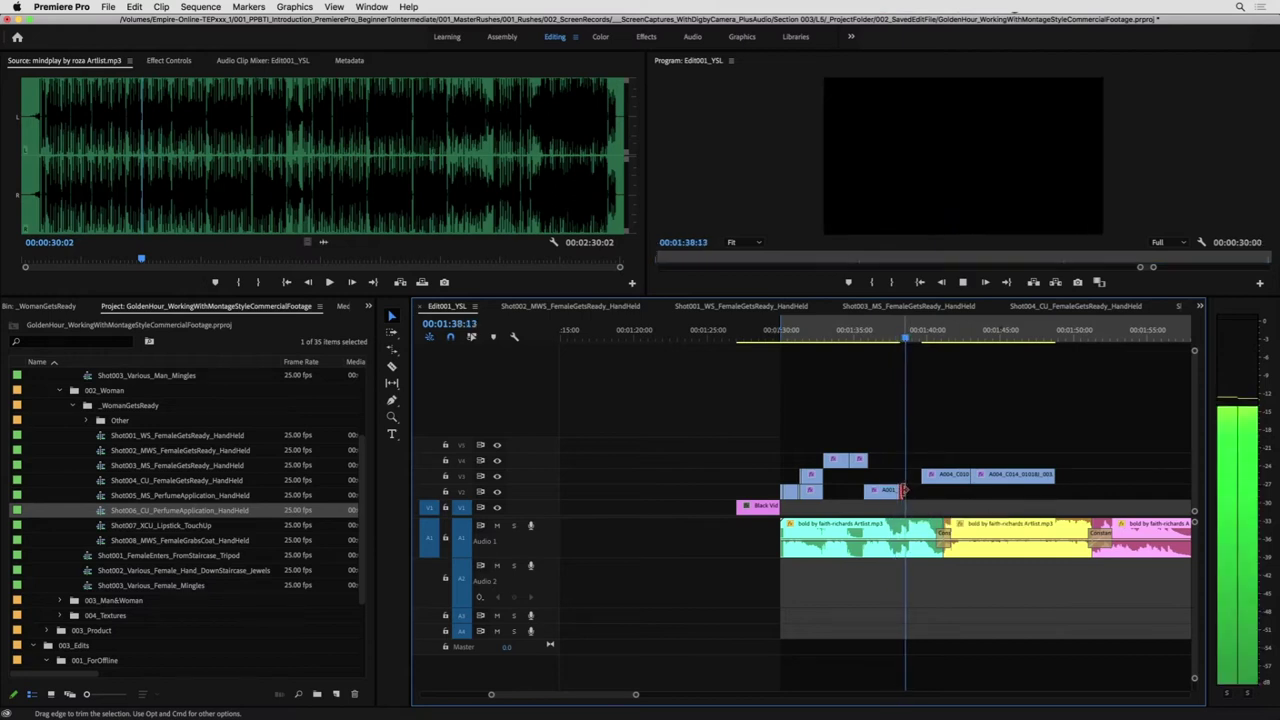
left_click_drag(1039, 410, 937, 480)
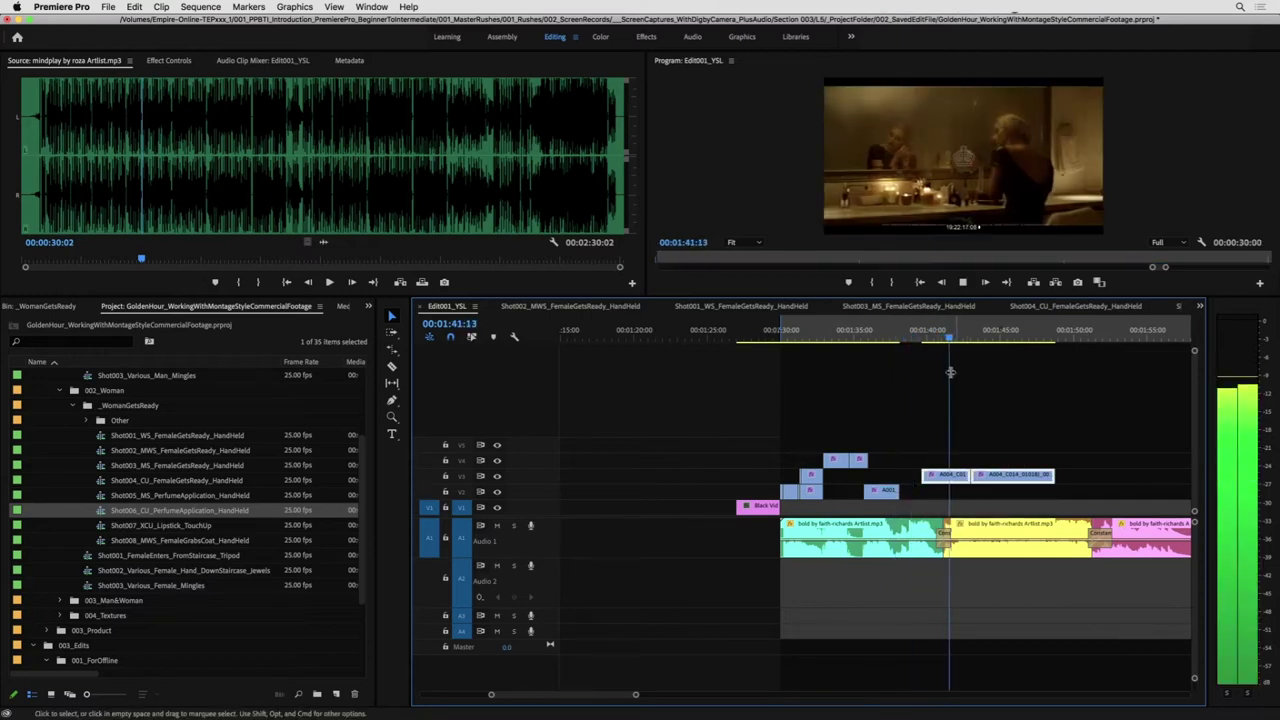
- Play the edit full screen from its start at 01:30:00
left_click(794, 338)
left_click_drag(788, 340, 781, 339)
key("ctrl+grave")
key("space")
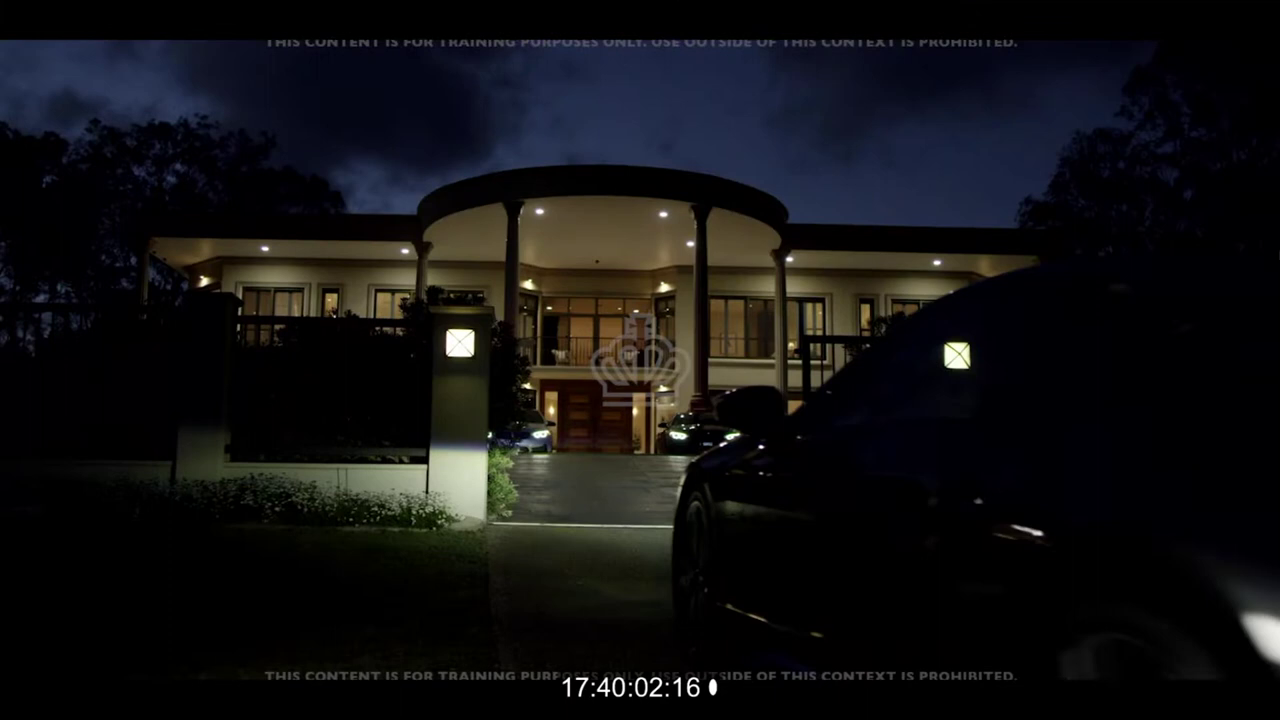
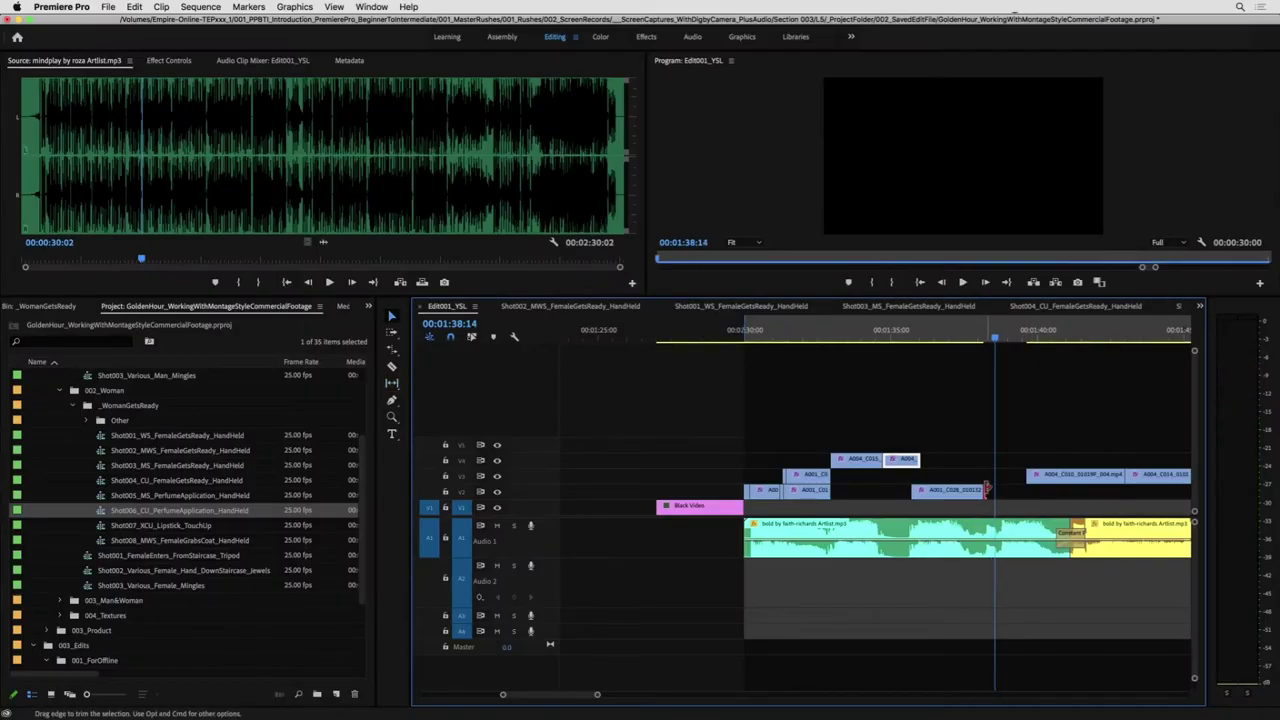
- Disable the upper car shot on V3 so the A001_C011 car shot on V2 shows, and play the opening
left_click_drag(985, 489, 975, 489)
left_click(785, 329)
key("z")
left_click(820, 461)
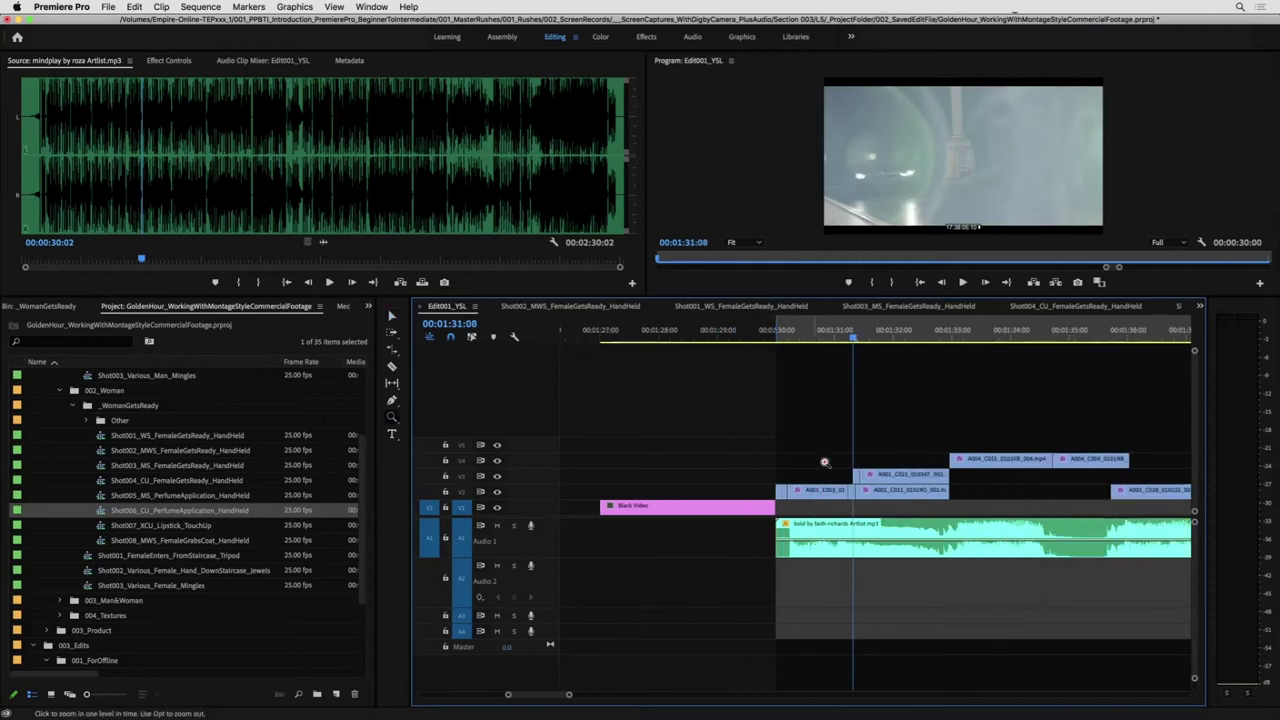
key("space")
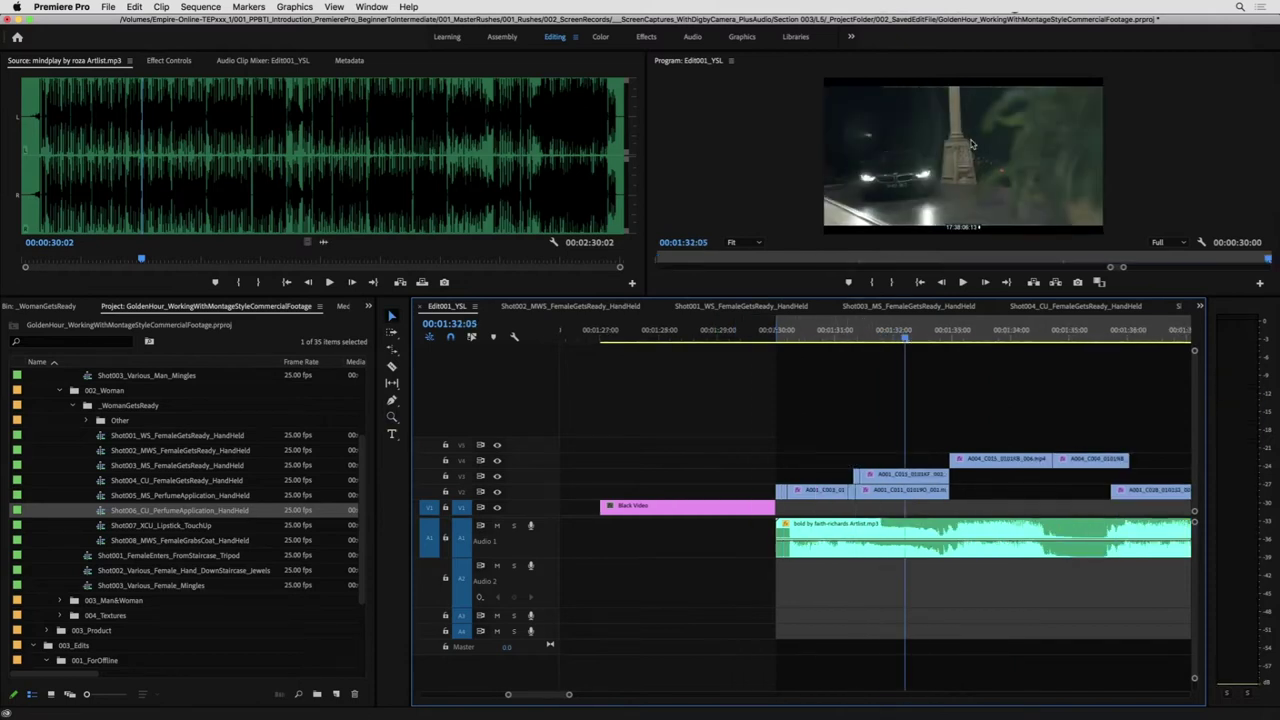
key("space")
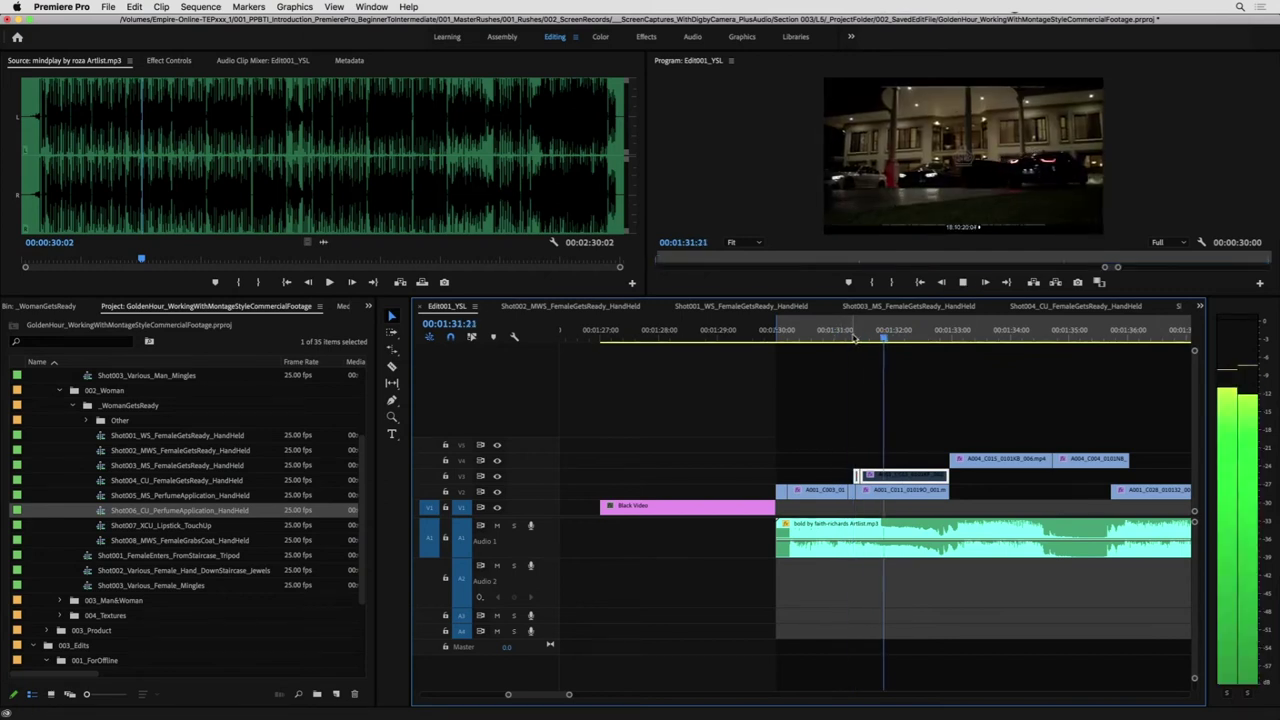
- Slip the A001_C011 car shot on V2 to an earlier part of its footage and play the cut
key("y")
left_click_drag(926, 490, 900, 490)
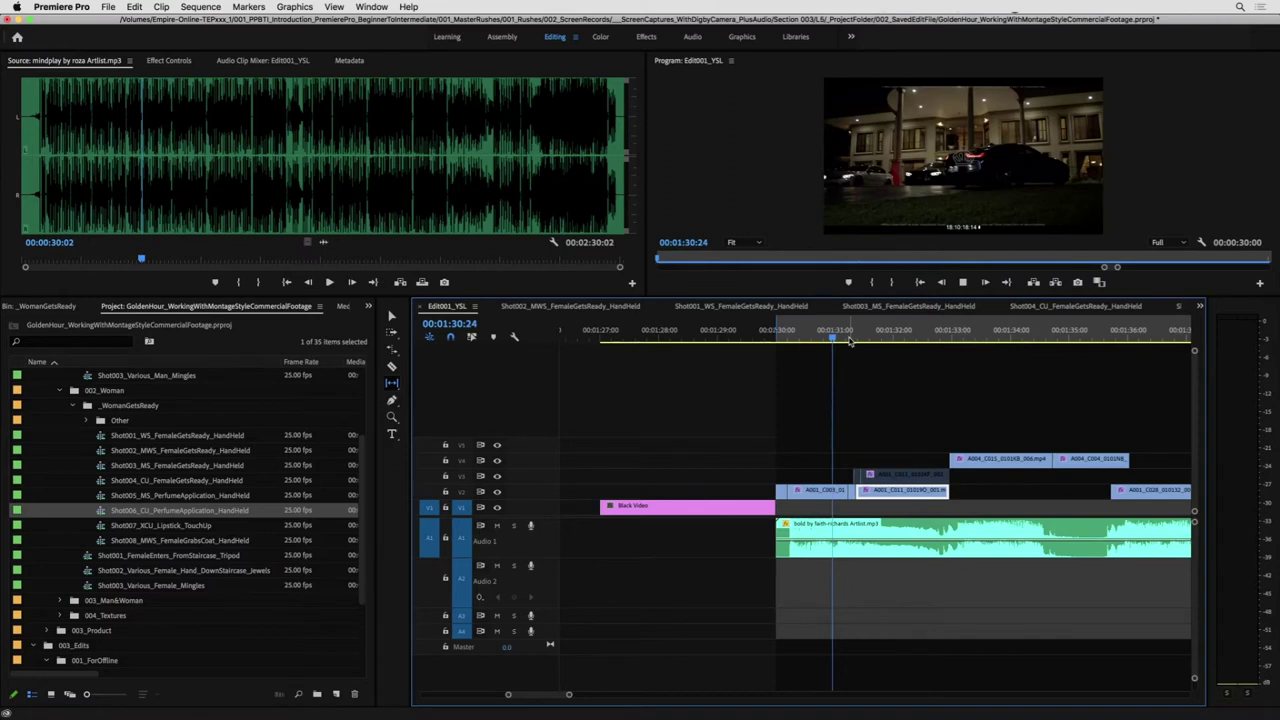
key("space")
left_click_drag(916, 491, 937, 491)
key("v")
left_click(850, 336)
key("space")
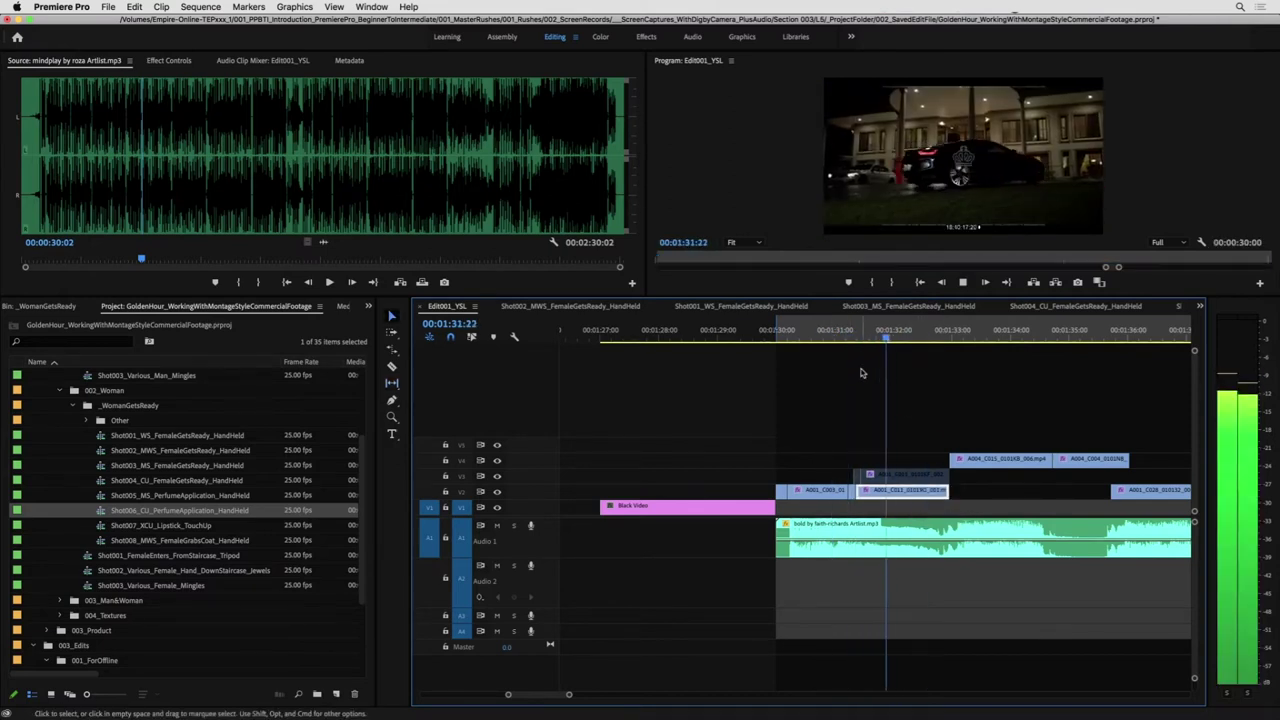
- Play the opening full screen from just before 01:30:00 through to the earring close-up
left_click(794, 340)
key("space")
left_click_drag(793, 342, 754, 343)
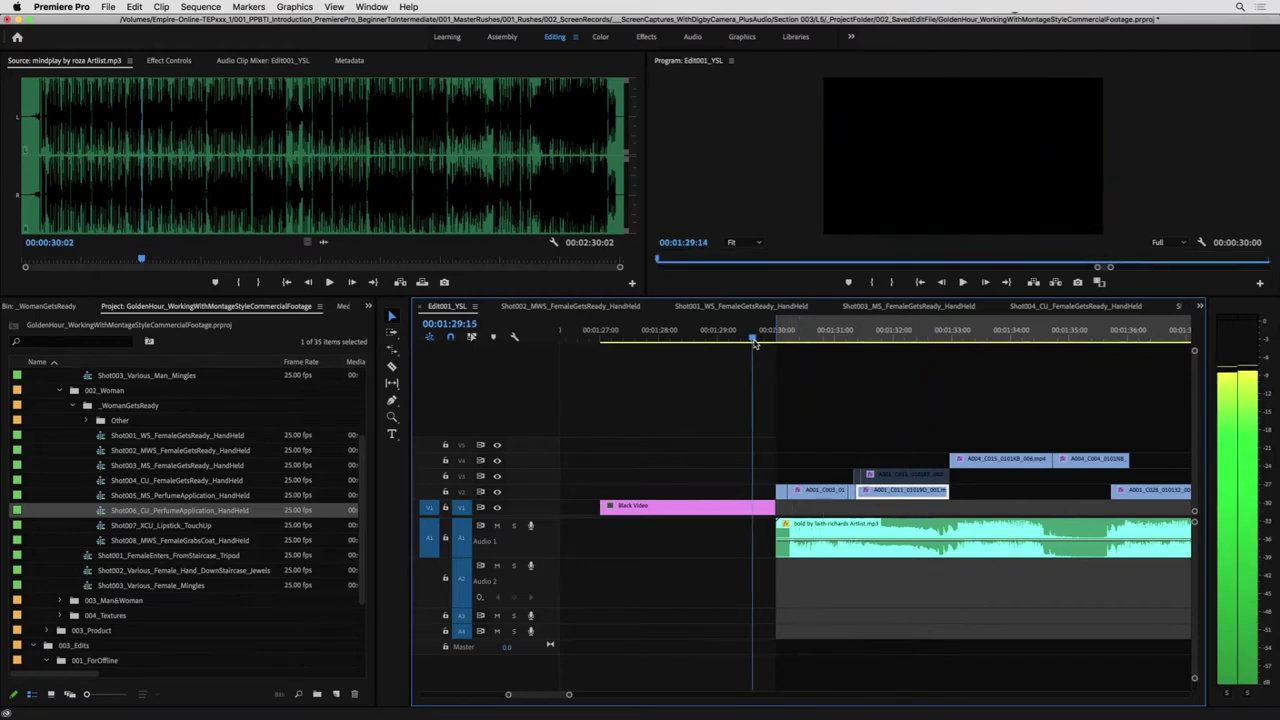
key("ctrl+grave")
key("space")
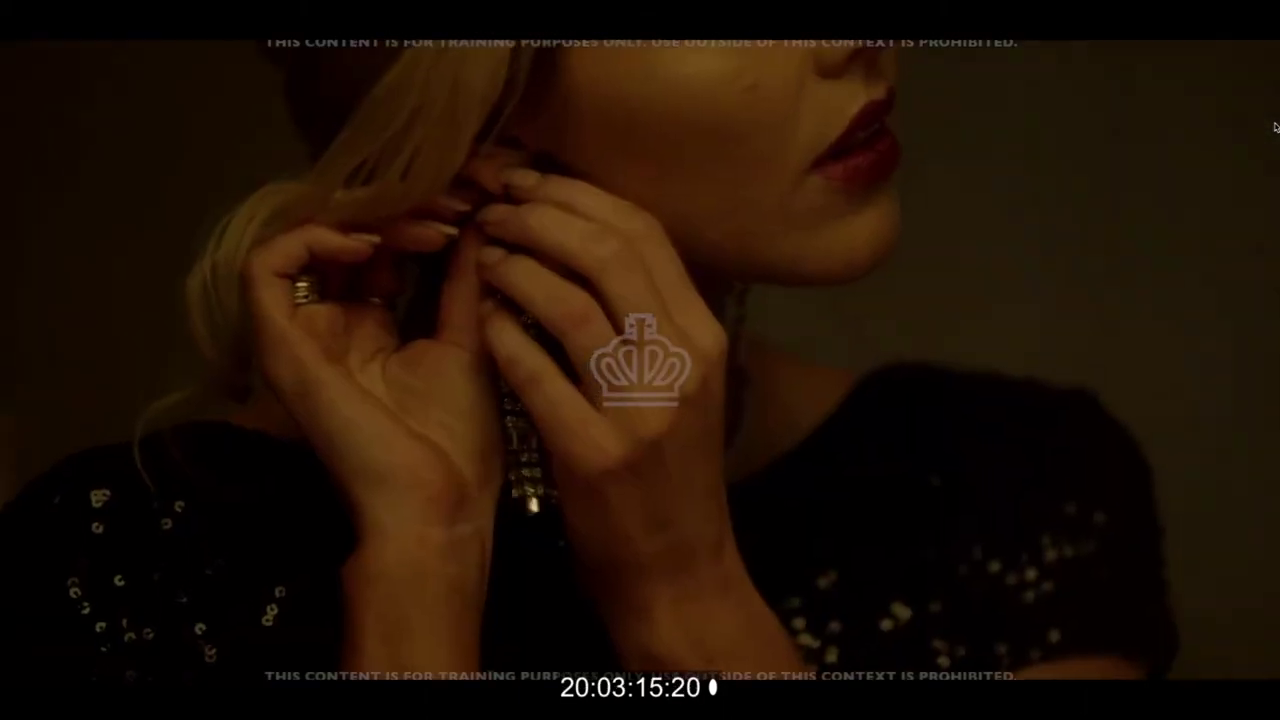
key("space")
key("ctrl+grave")
- Make a jump cut near the start of the A001_C011 car shot by removing a few frames, close the gap, and play it
left_click(841, 331)
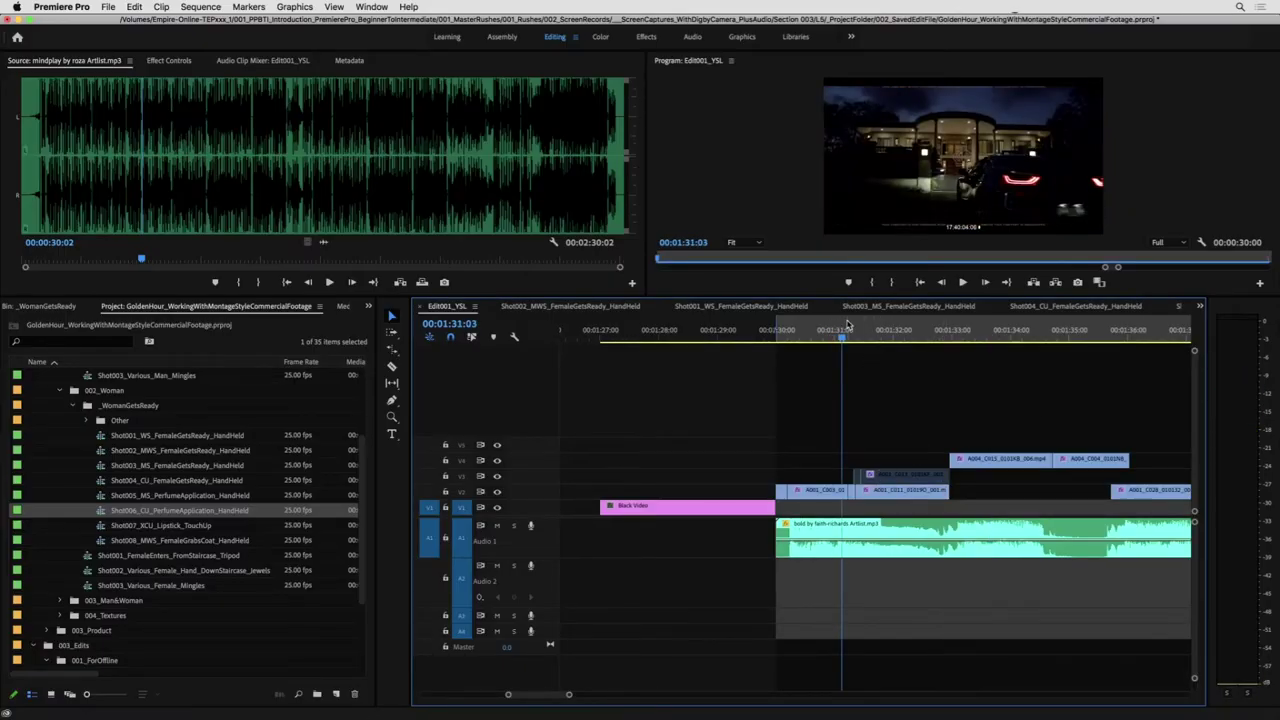
left_click_drag(849, 340, 860, 340)
key("equal")
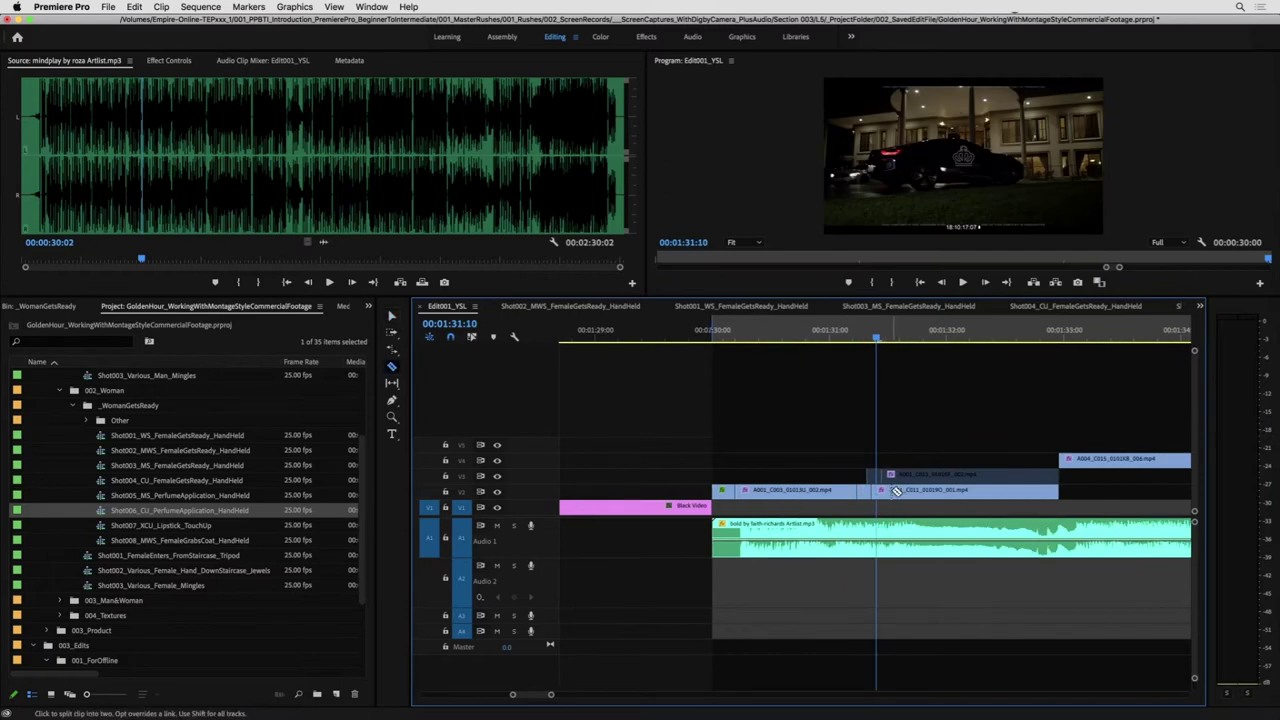
left_click_drag(880, 491, 895, 491)
left_click(858, 339)
key("space")
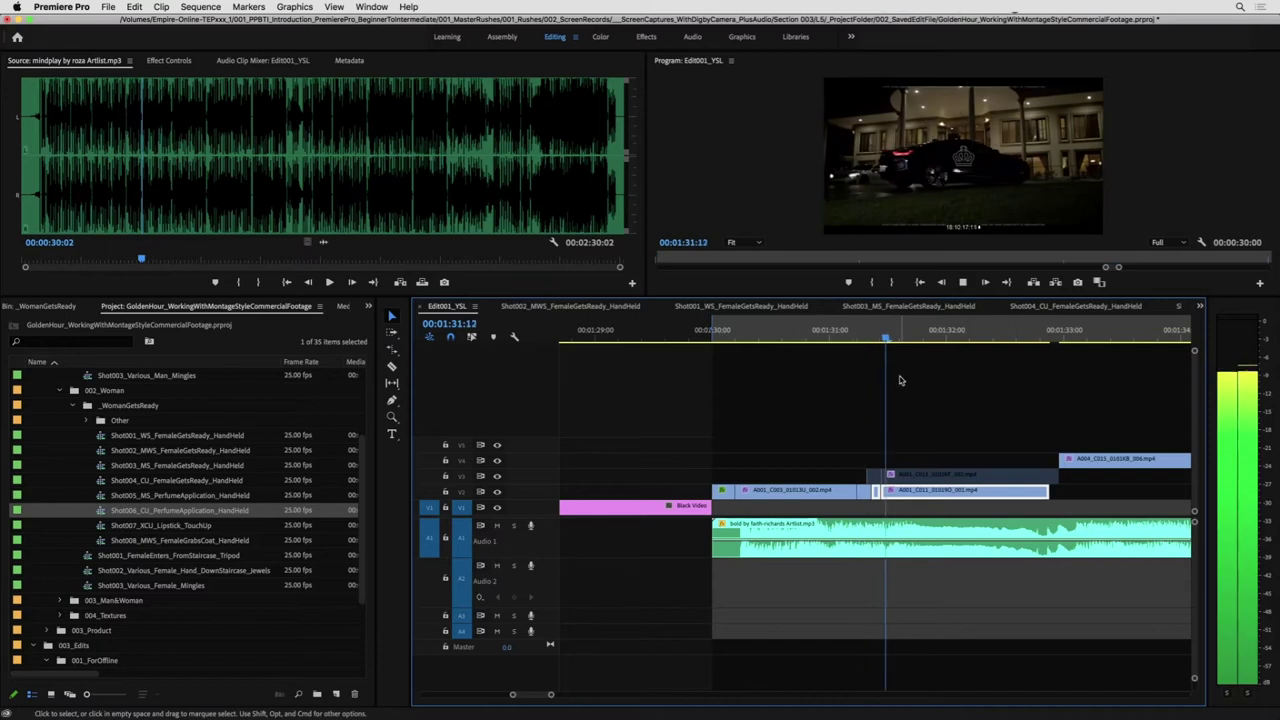
key("space")
left_click(890, 375)
key("space")
key("space")
- Extend the end of the A001_C011 car shot and make a second jump cut just before the earring close-up
left_click_drag(1048, 491, 1071, 491)
key("space")
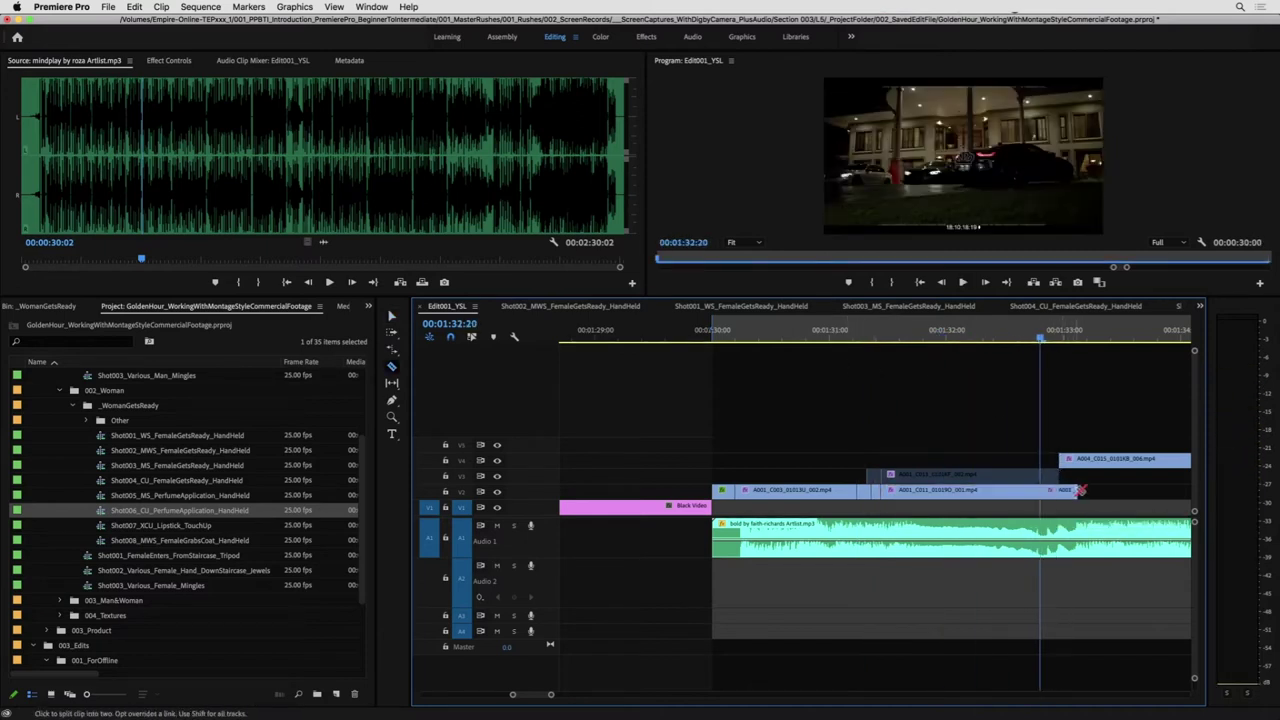
key("space")
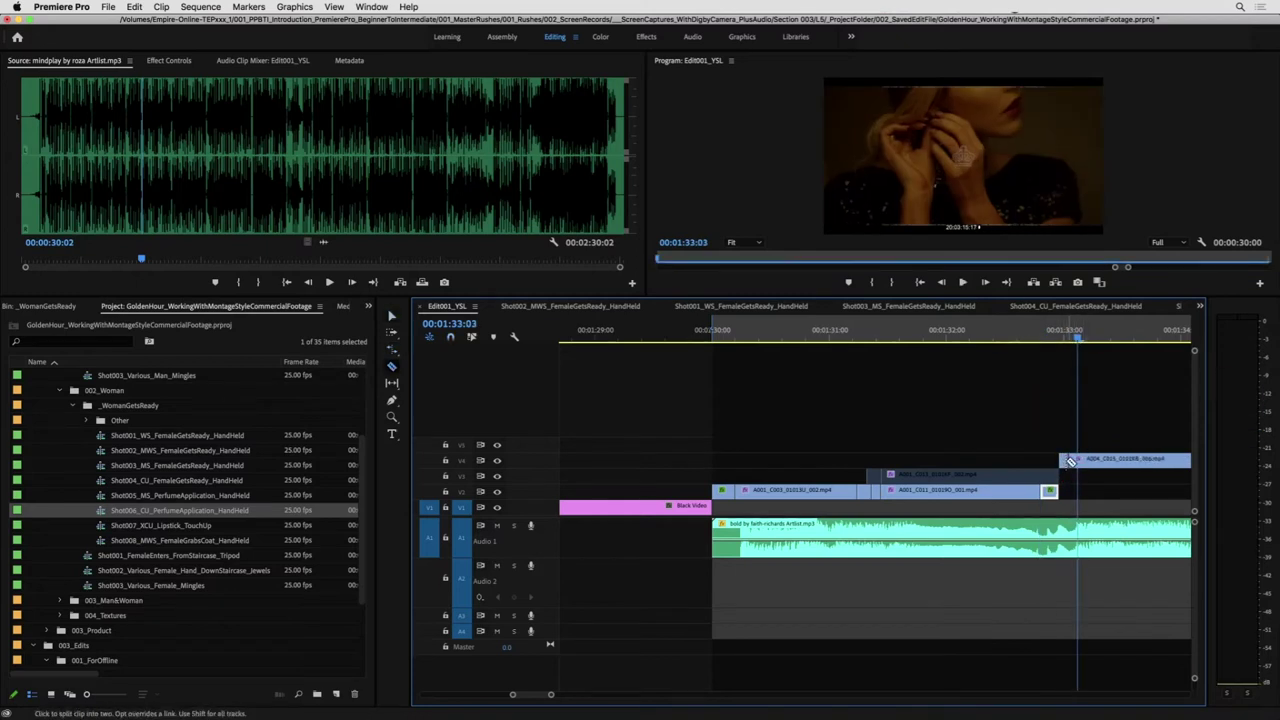
- Make a jump cut near the start of the earring close-up on V4 and play through to the A001_C028 arrival shot
mouse_move(1062, 463)
left_mouse_down()
mouse_move(1033, 460)
mouse_move(1055, 462)
left_mouse_up()
key("space")
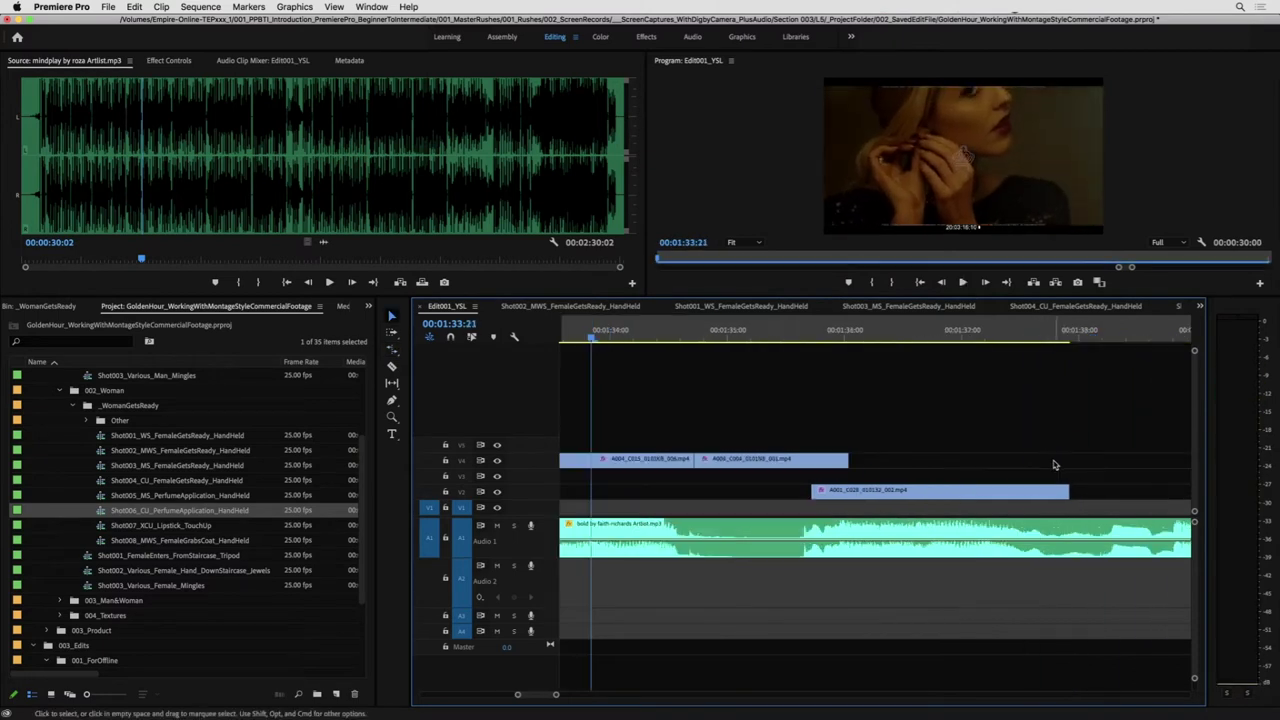
key("minus")
key("minus")
key("minus")
key("minus")
key("space")
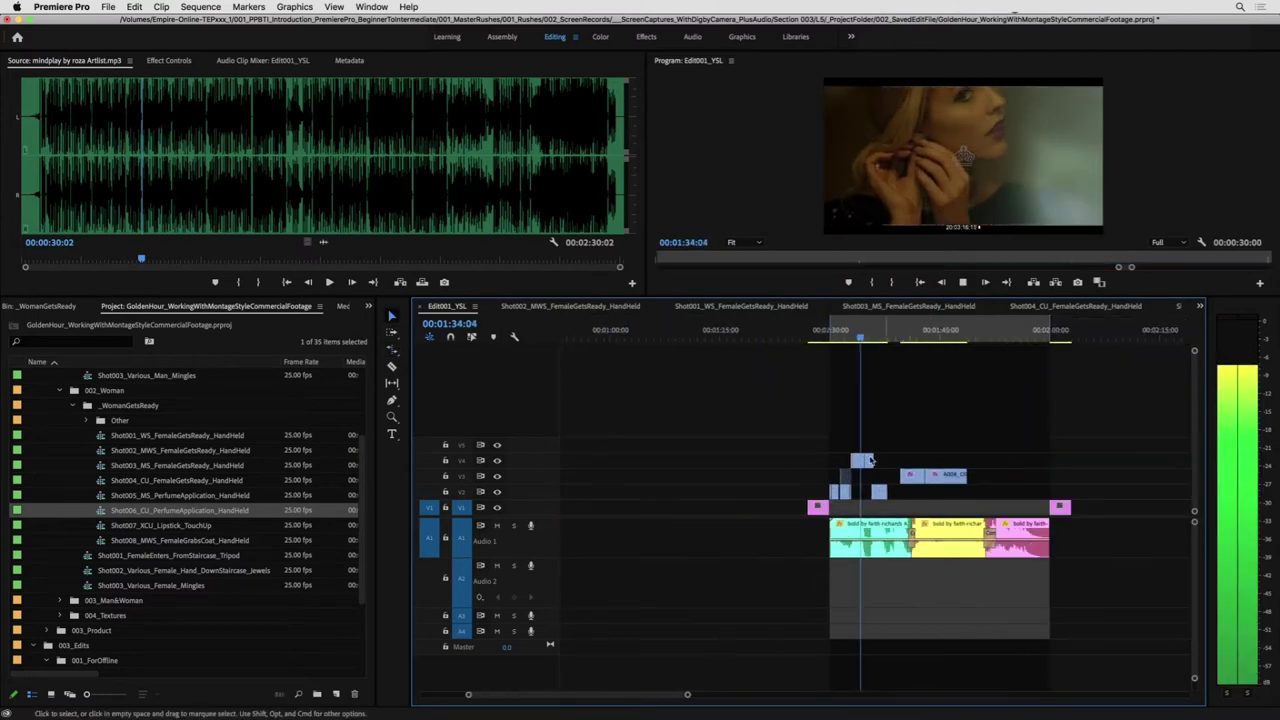
key("equal")
key("equal")
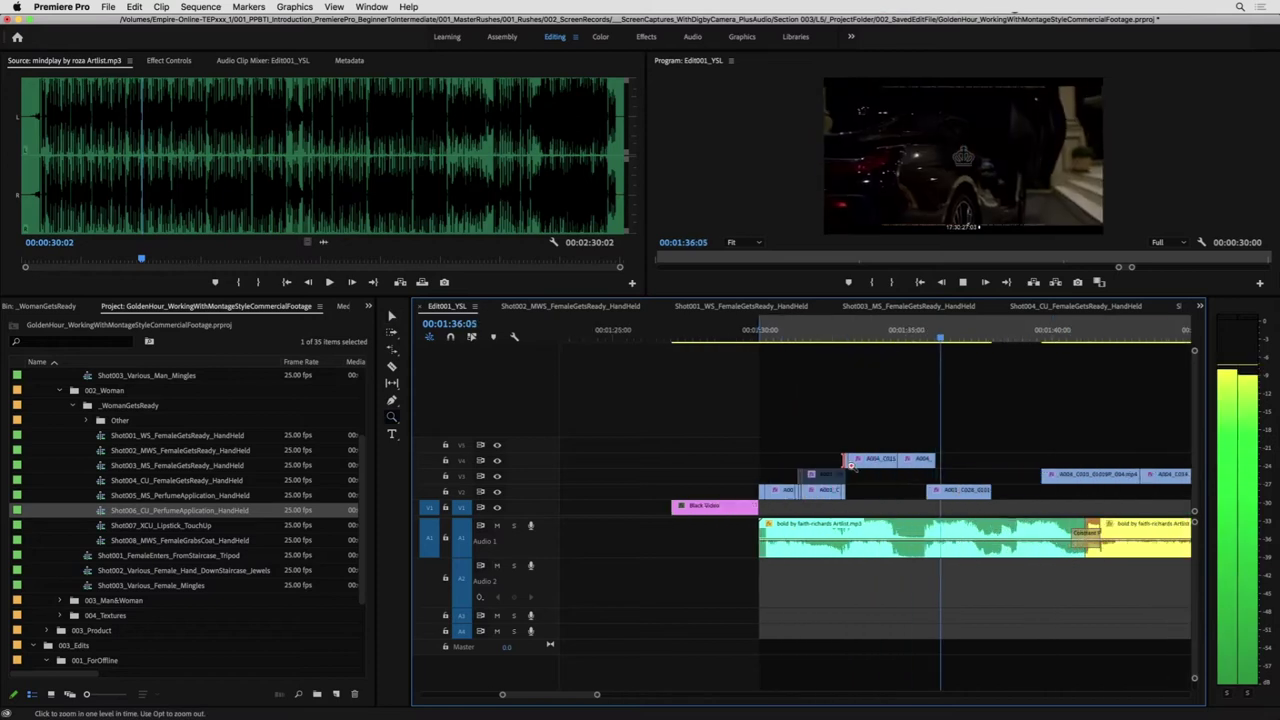
key("space")
- Make a jump cut near the end of the wide mirror shot on V4, ending it at about 01:35:23, and play the transition
key("c")
key("equal")
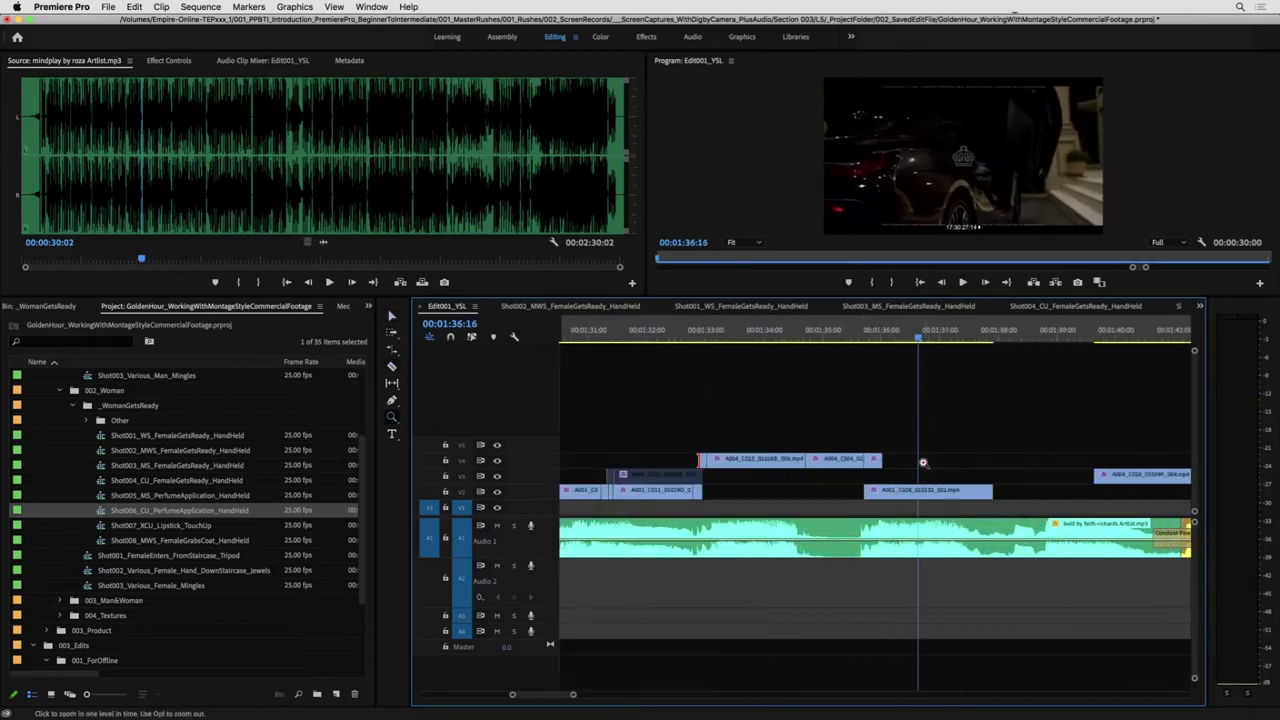
left_click_drag(871, 461, 866, 460)
left_click(824, 342)
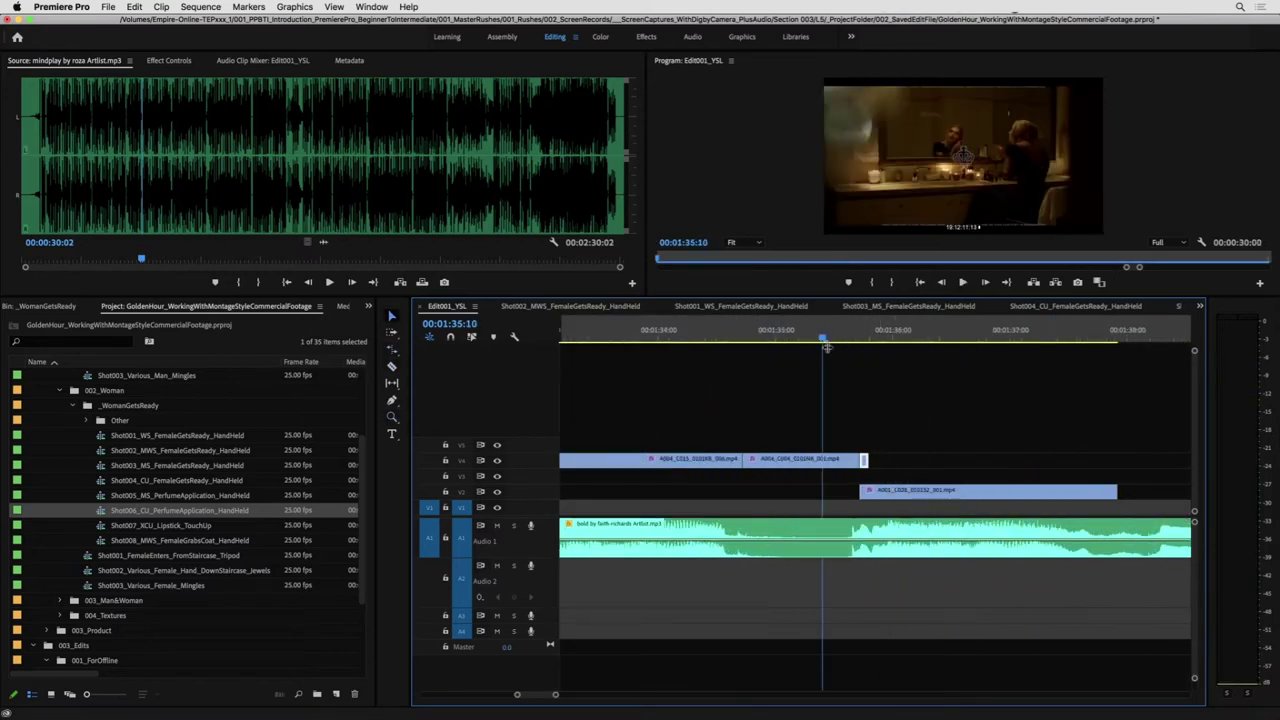
key("space")
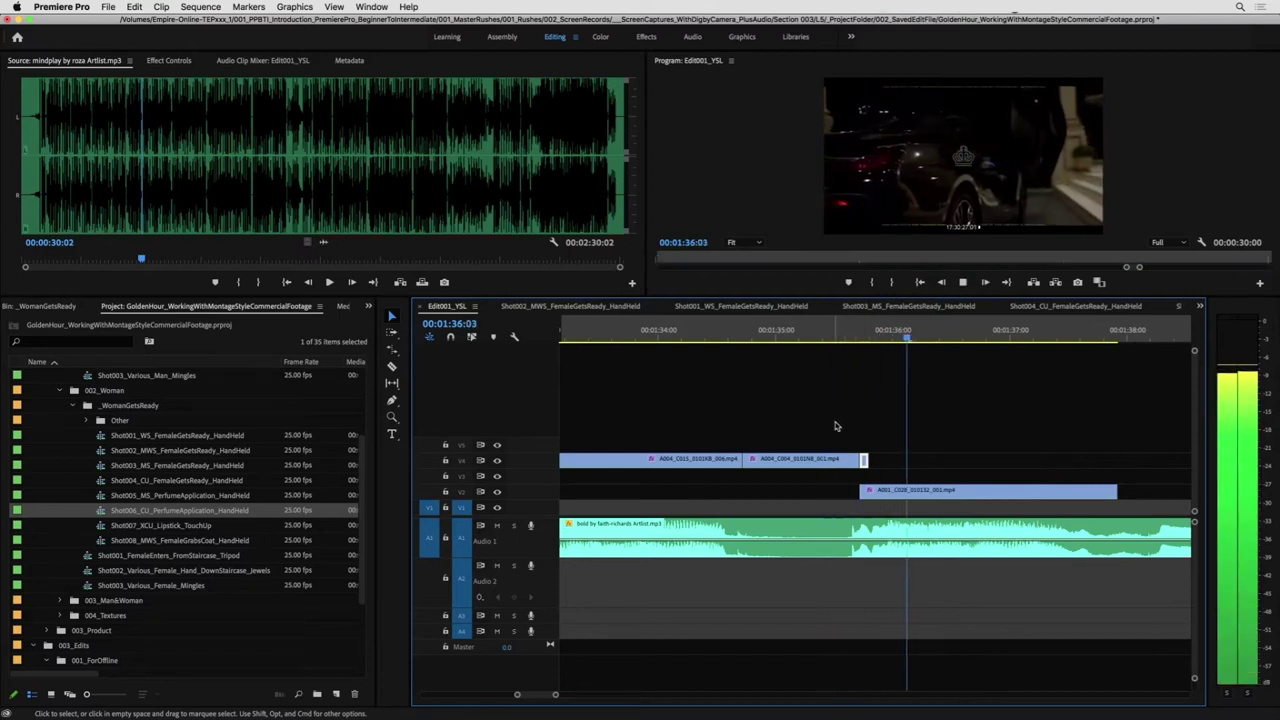
key("space")
left_click(865, 337)
key("space")
key("space")
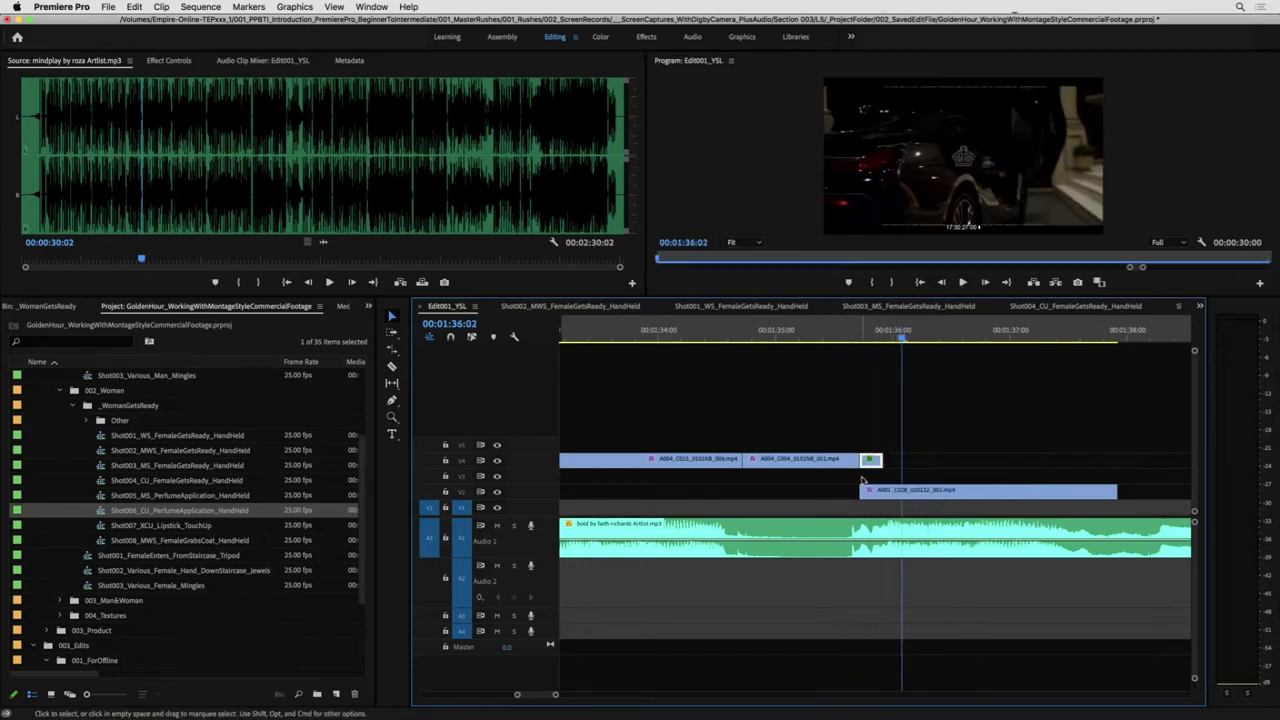
- Split the A001_C028 arrival shot near its start for a jump cut, butt it against the mirror shot's end, and play it
key("v")
left_click(863, 491)
mouse_move(882, 493)
left_mouse_down()
mouse_move(905, 496)
mouse_move(892, 491)
left_mouse_up()
key("space")
left_click_drag(936, 470, 906, 494)
left_click_drag(930, 492, 920, 493)
left_click(865, 338)
key("space")
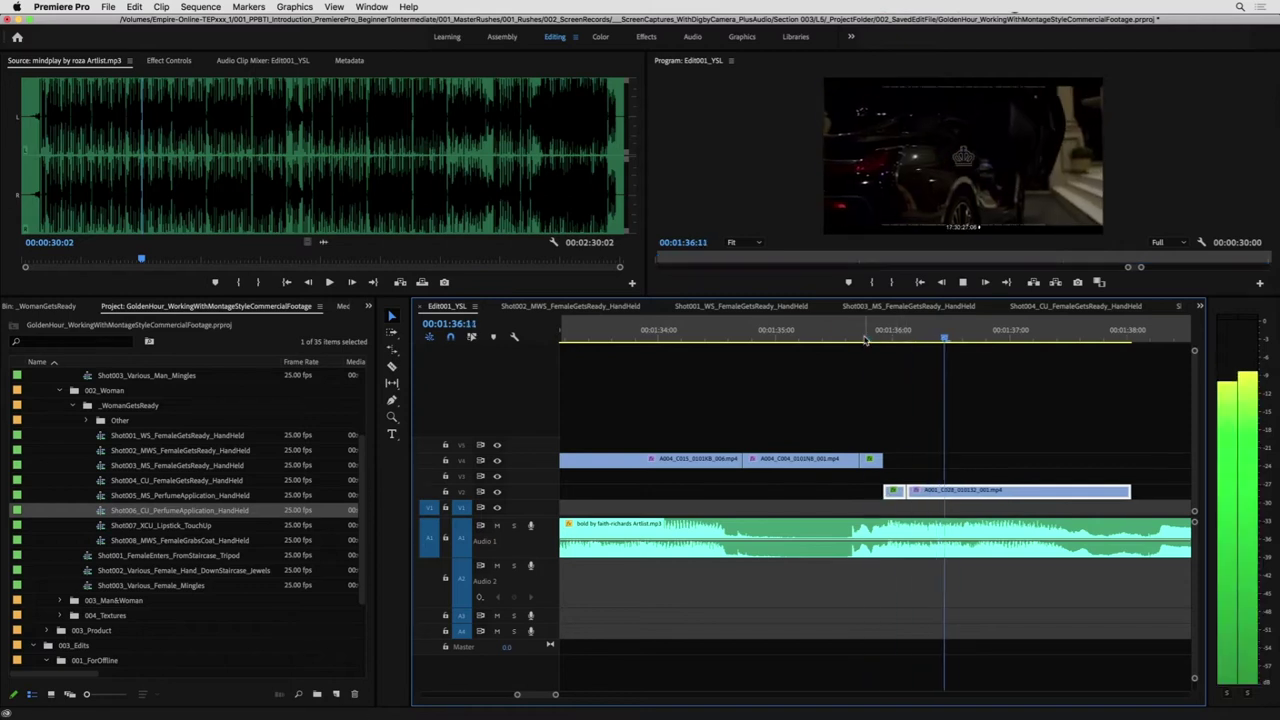
key("space")
- Play the edit again from its start at 01:30:00 to check the timing of the jump cuts
left_click(940, 420)
key("minus")
key("minus")
key("minus")
left_click_drag(797, 339, 780, 344)
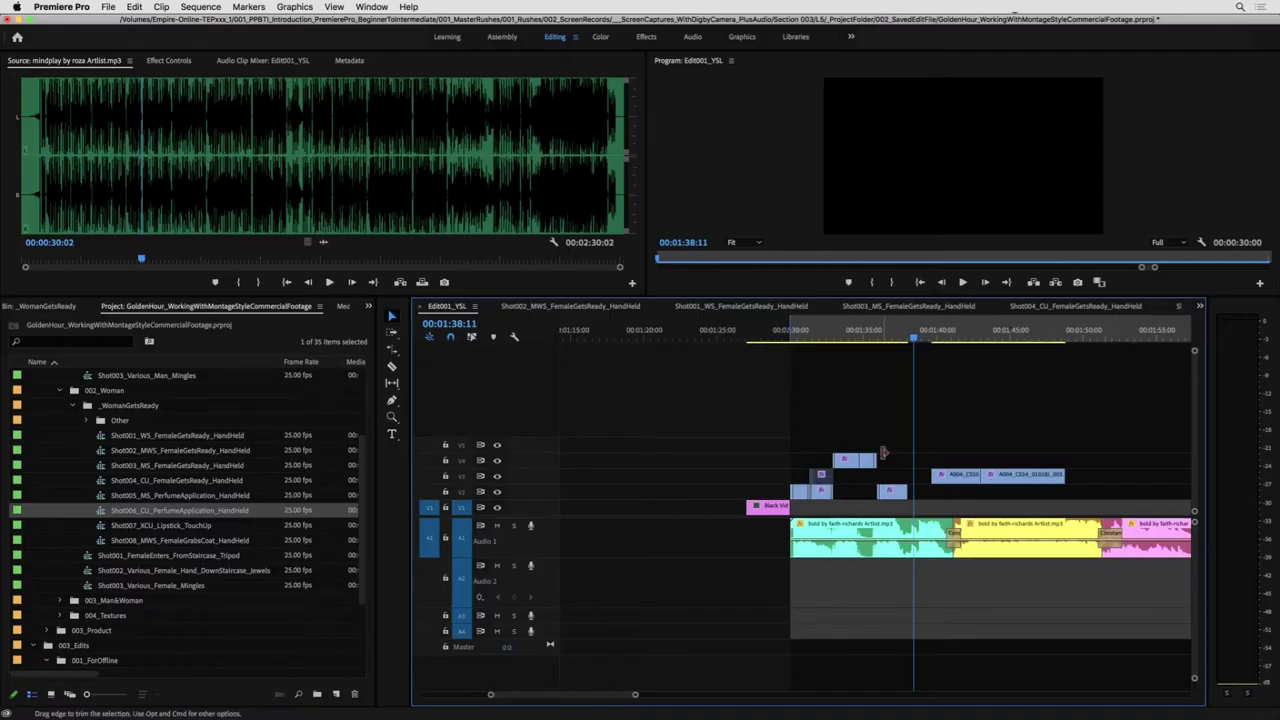
key("z")
left_click(866, 459)
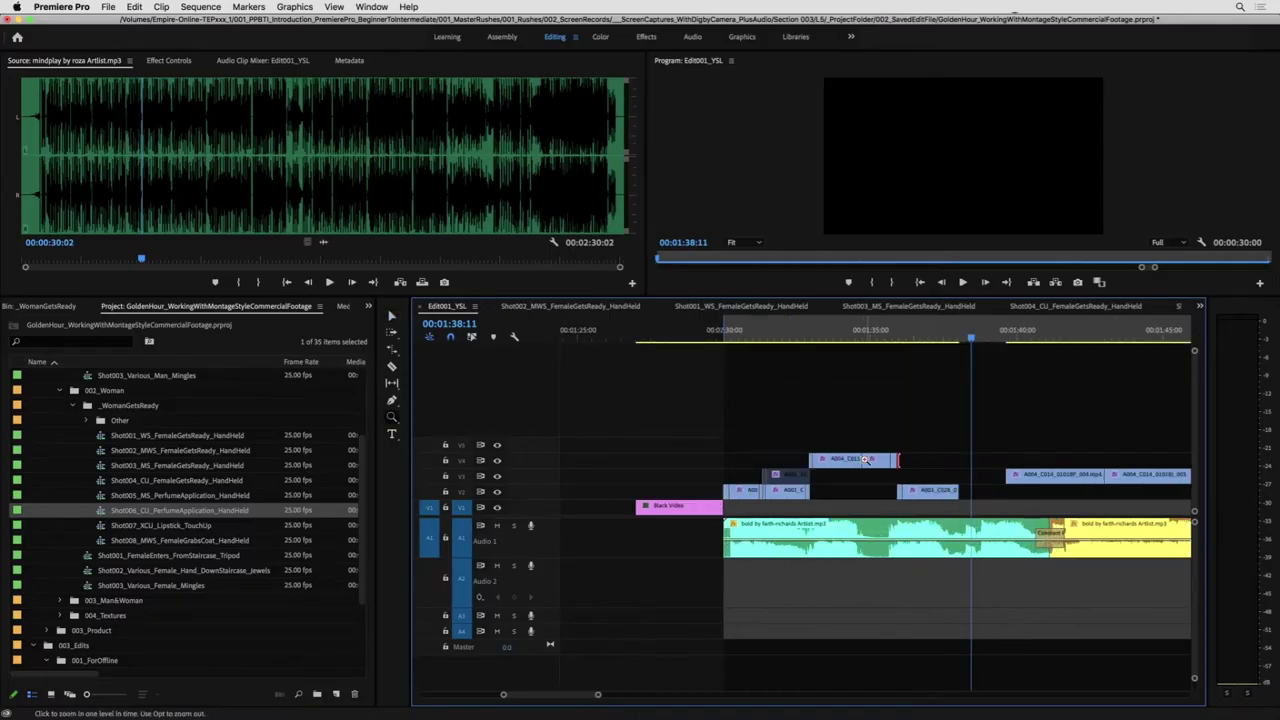
left_click_drag(883, 338, 732, 361)
key("space")
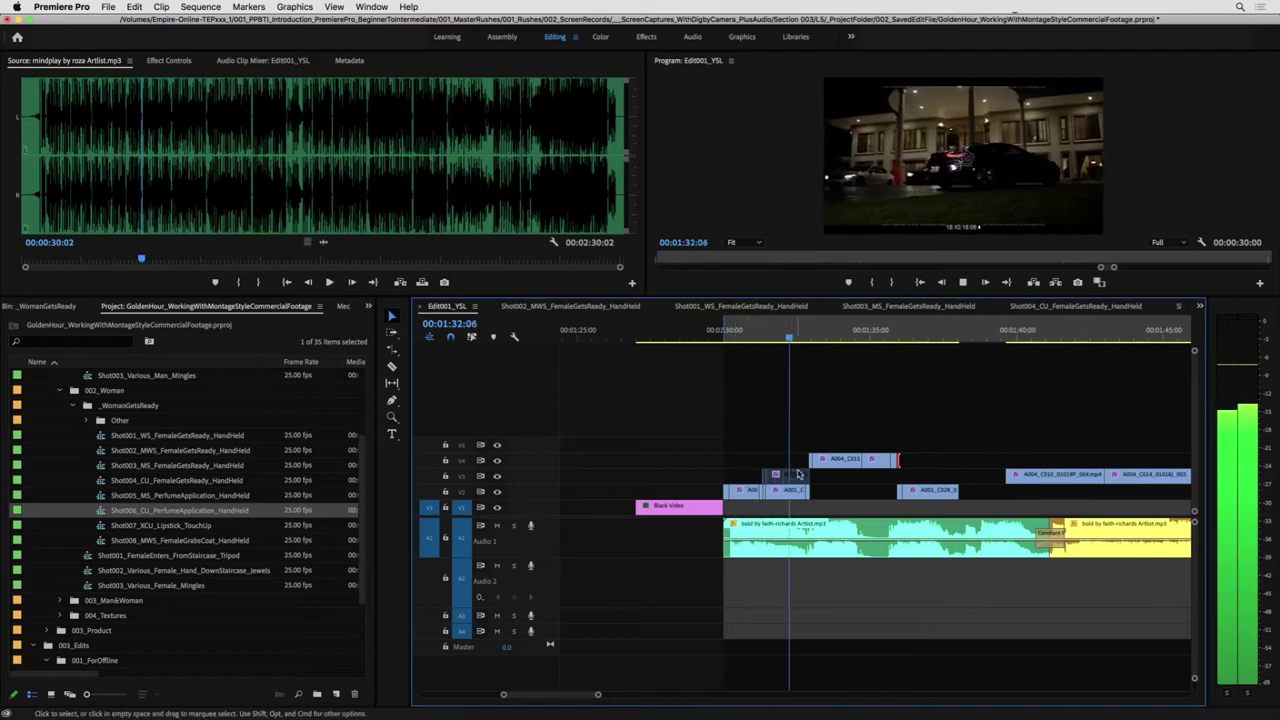
key("space")
- Move the A001_C011 pieces on V2 to about 01:32:03, extend the A001_C003 gate shot to meet them, and play from 01:30:00
key("=")
key("v")
left_click_drag(830, 327, 810, 330)
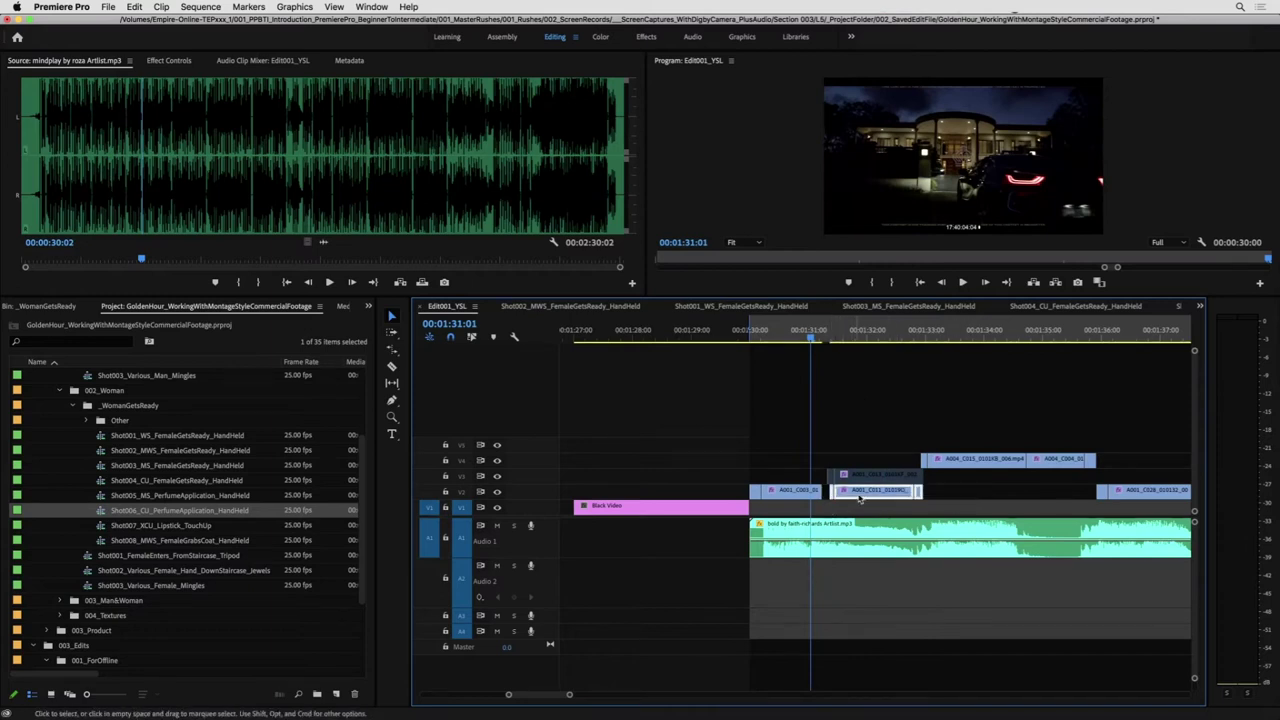
left_click_drag(821, 491, 875, 491)
key("space")
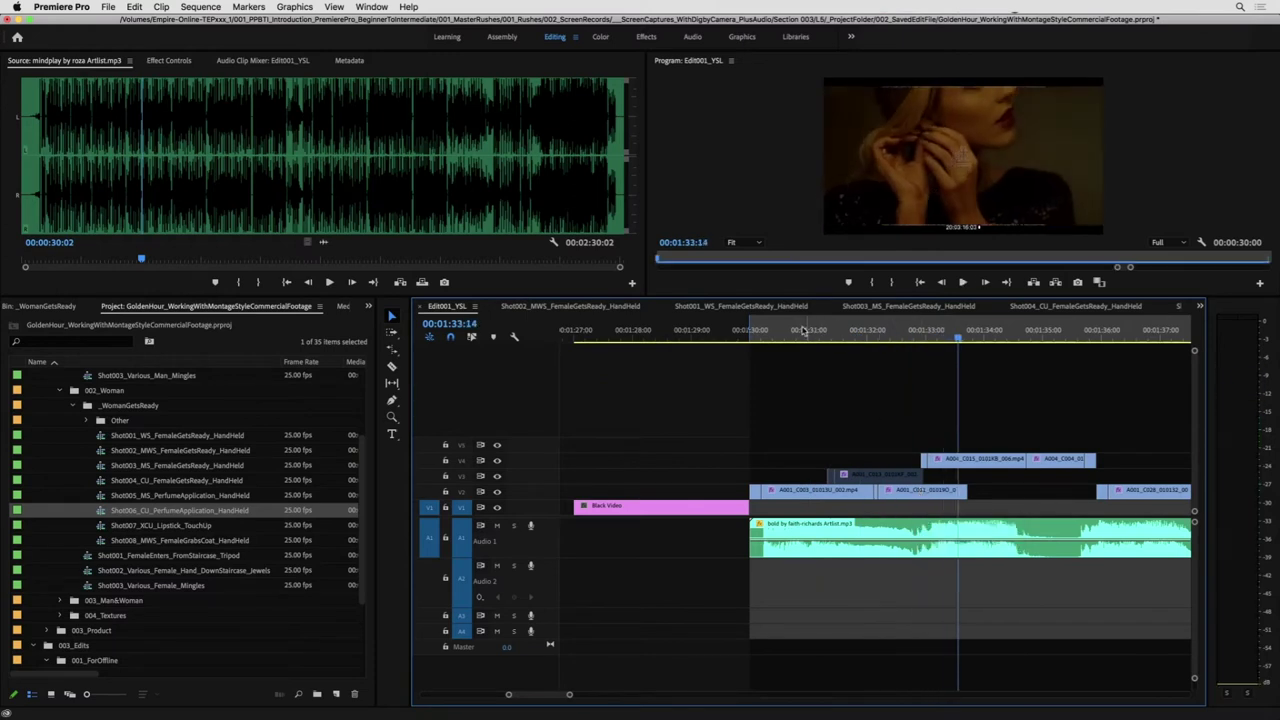
left_click(752, 338)
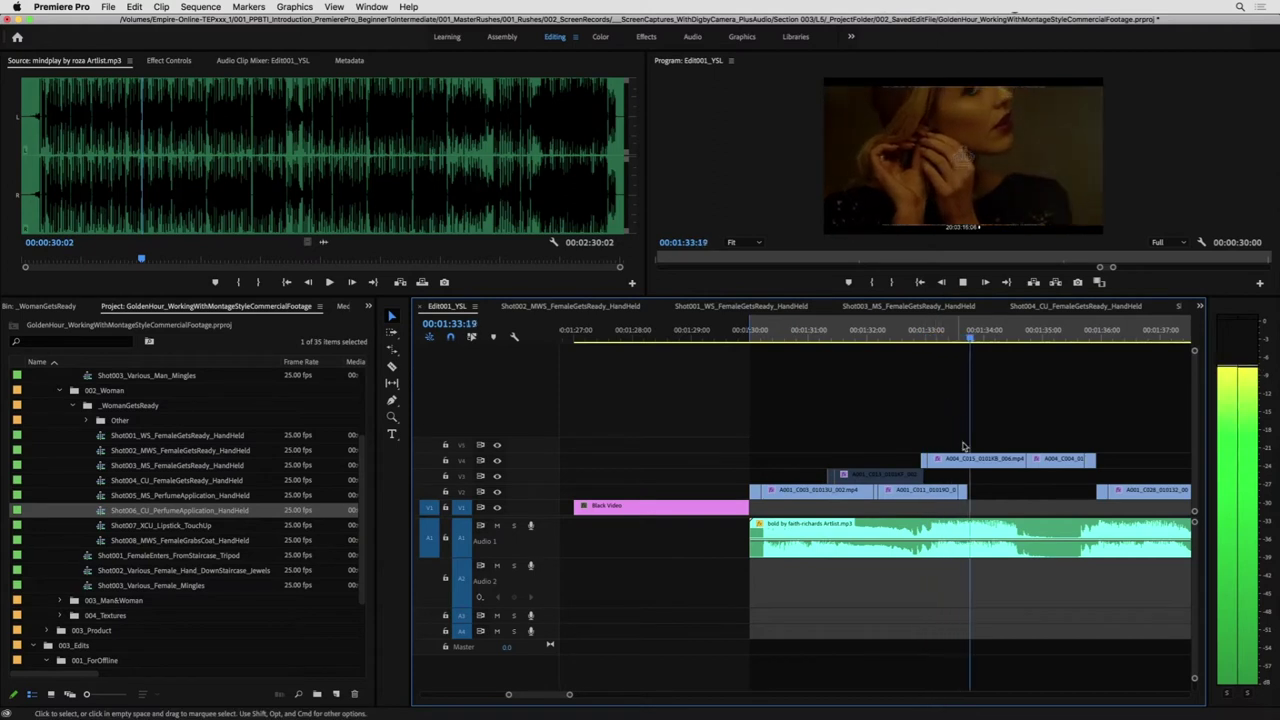
key("space")
- Delay the cut from the A001_C003 gate shot to the A001_C011 pieces in small moves to about 01:32:11, playing it back
left_click_drag(879, 499, 878, 499)
left_click_drag(895, 494, 900, 494)
left_click(864, 333)
key("space")
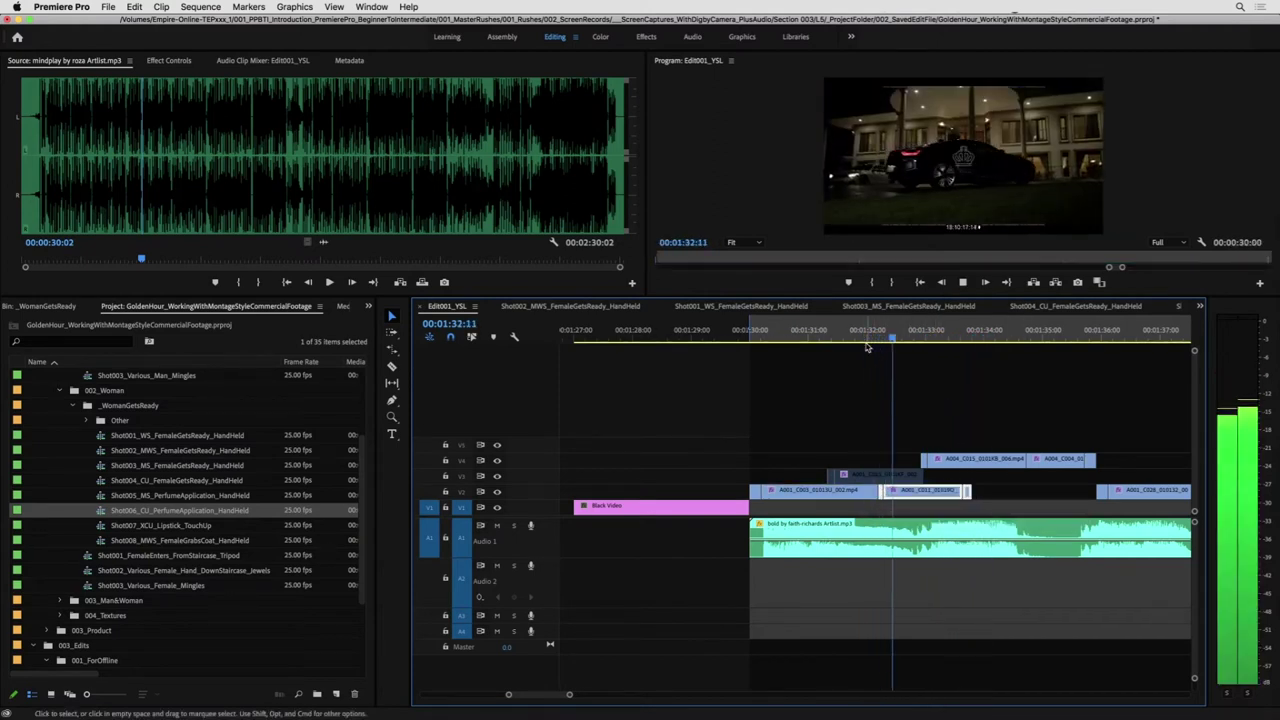
key("space")
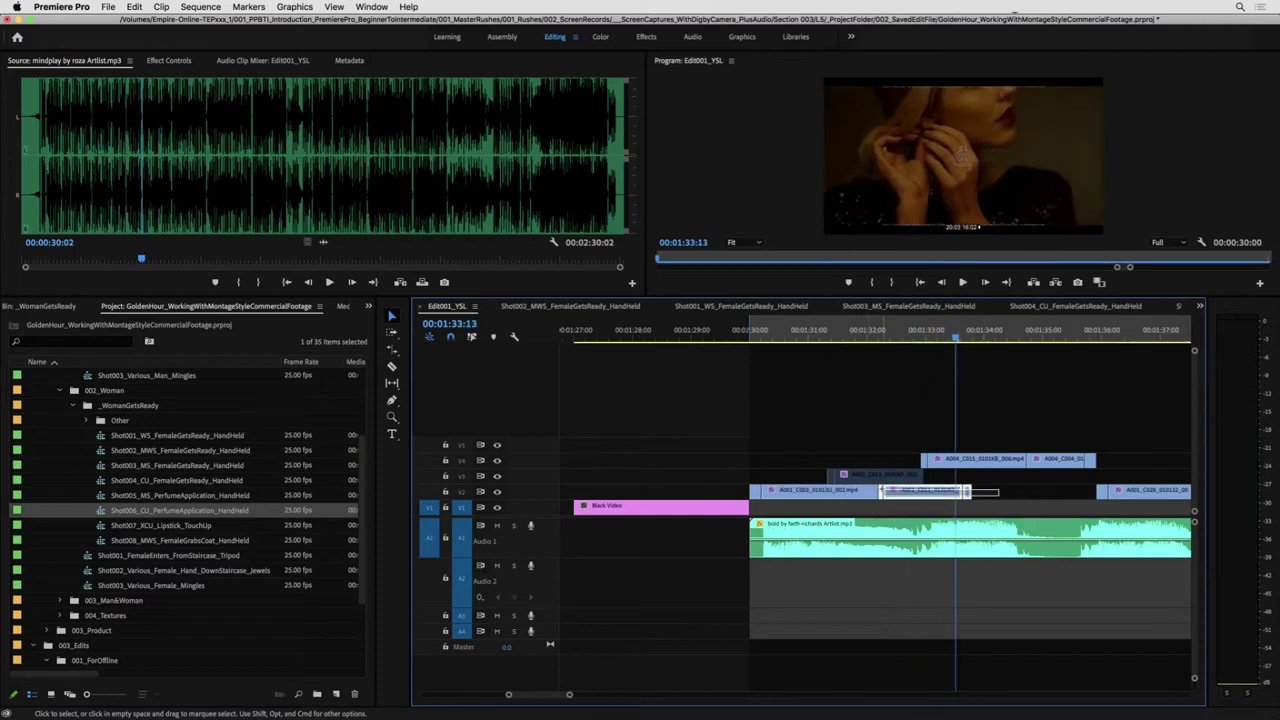
key("super+z")
left_click(874, 332)
key("space")
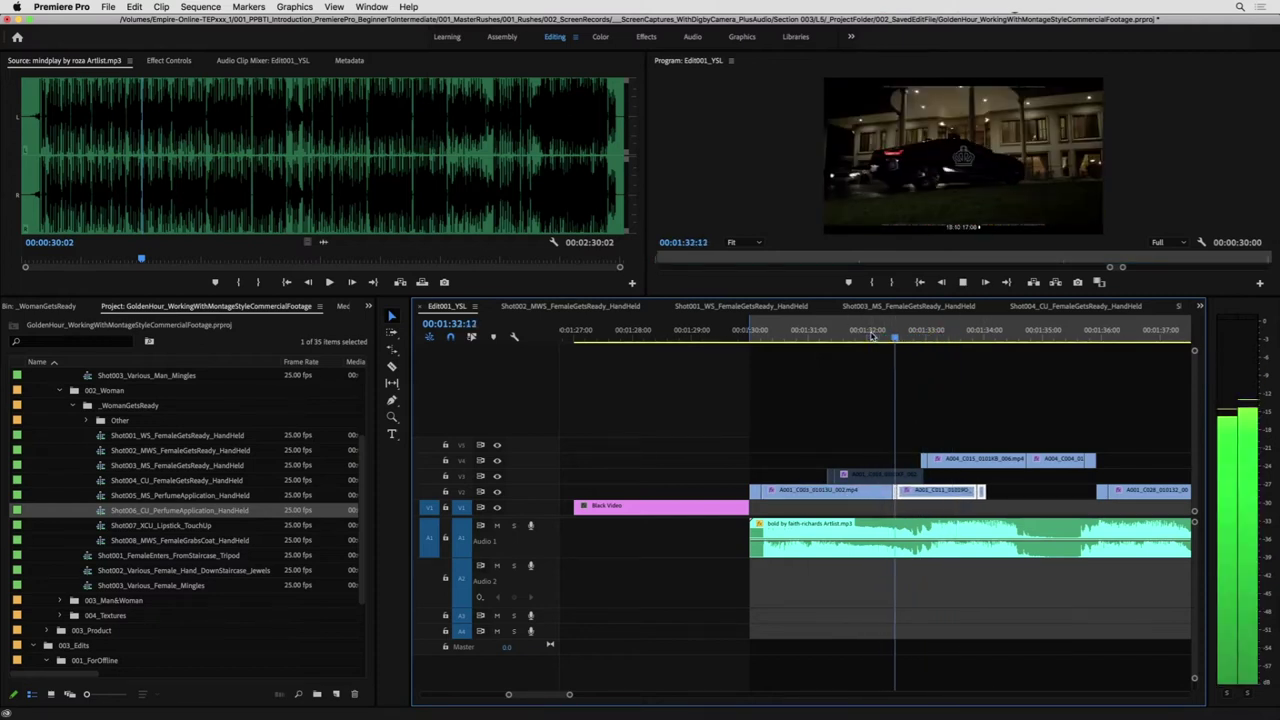
key("space")
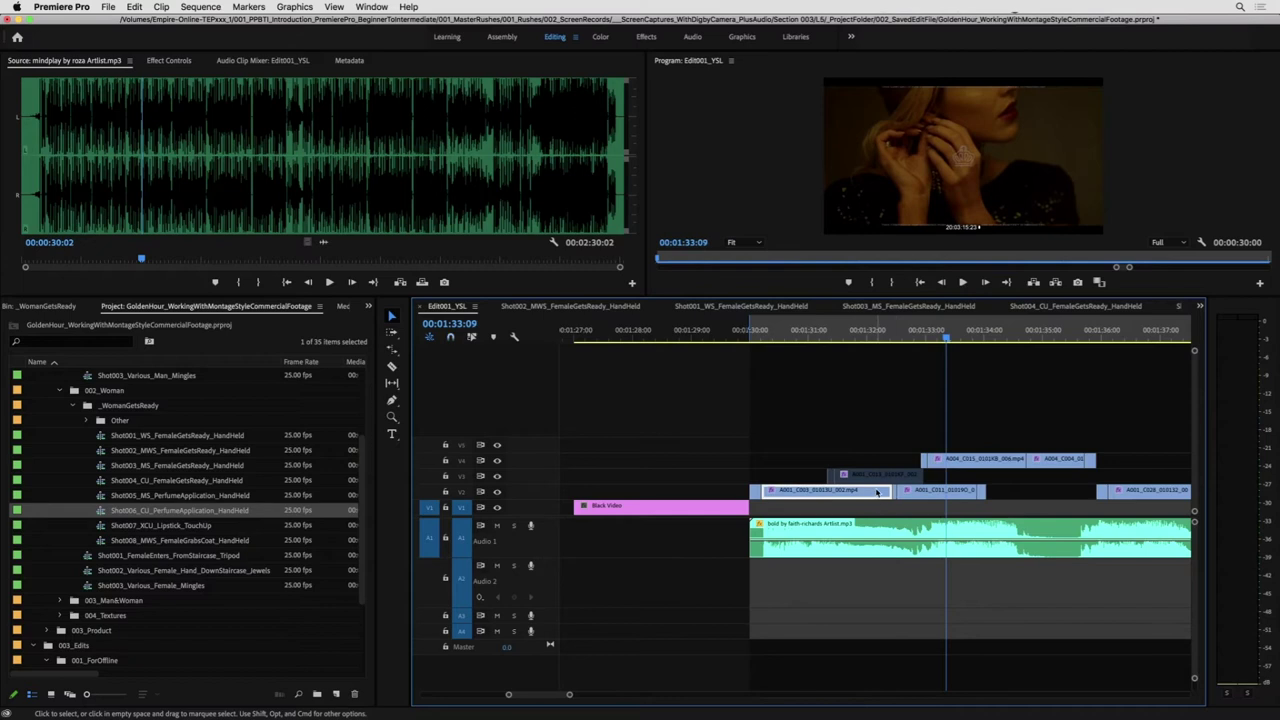
- Rate Stretch the short end segment of the A001_C003 clip to meet the A001_C011 clip, keeping the clip on V2
key("z")
left_click(881, 500)
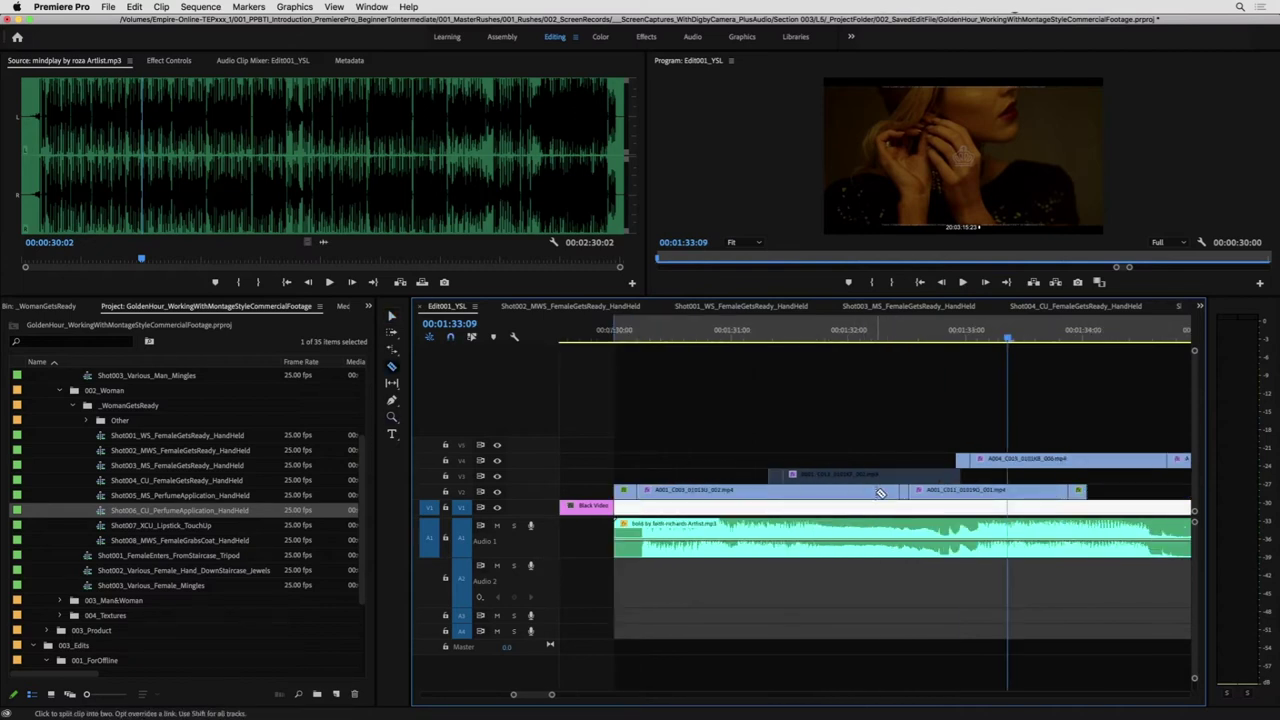
key("r")
left_click_drag(895, 491, 889, 491)
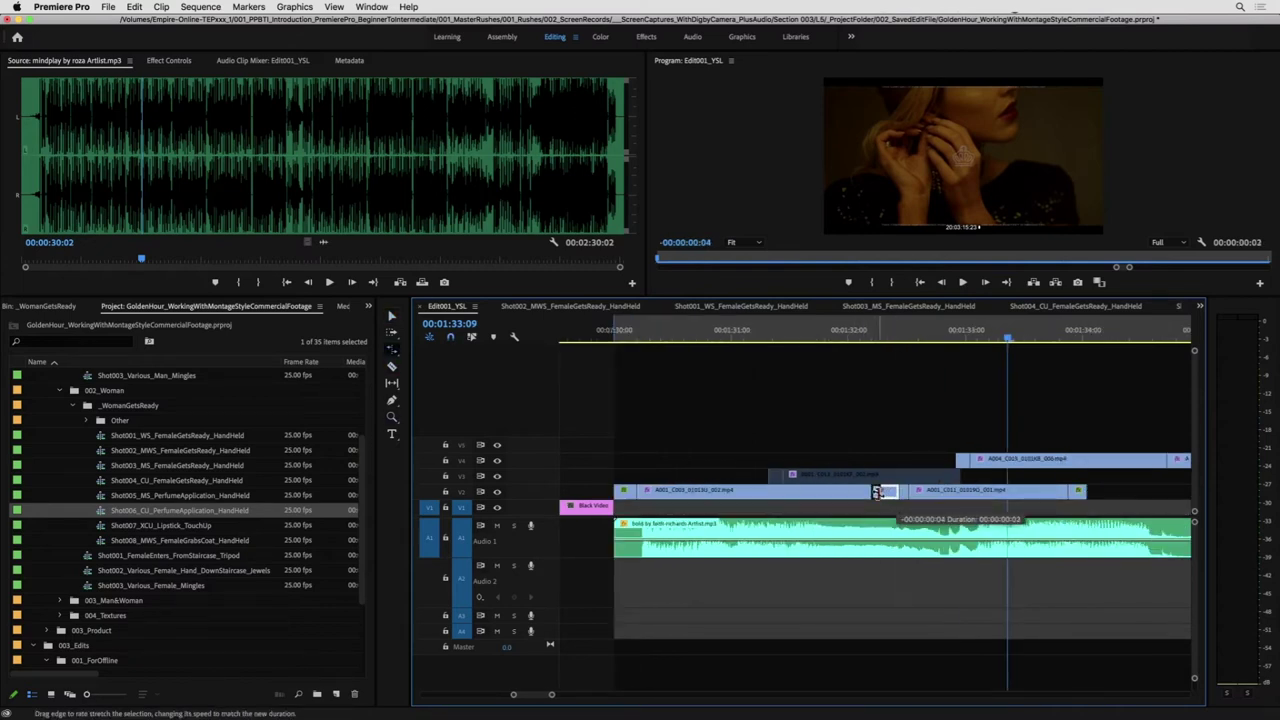
left_click(891, 501)
key("v")
mouse_move(881, 493)
left_mouse_down()
mouse_move(881, 507)
mouse_move(935, 508)
mouse_move(899, 506)
left_mouse_up()
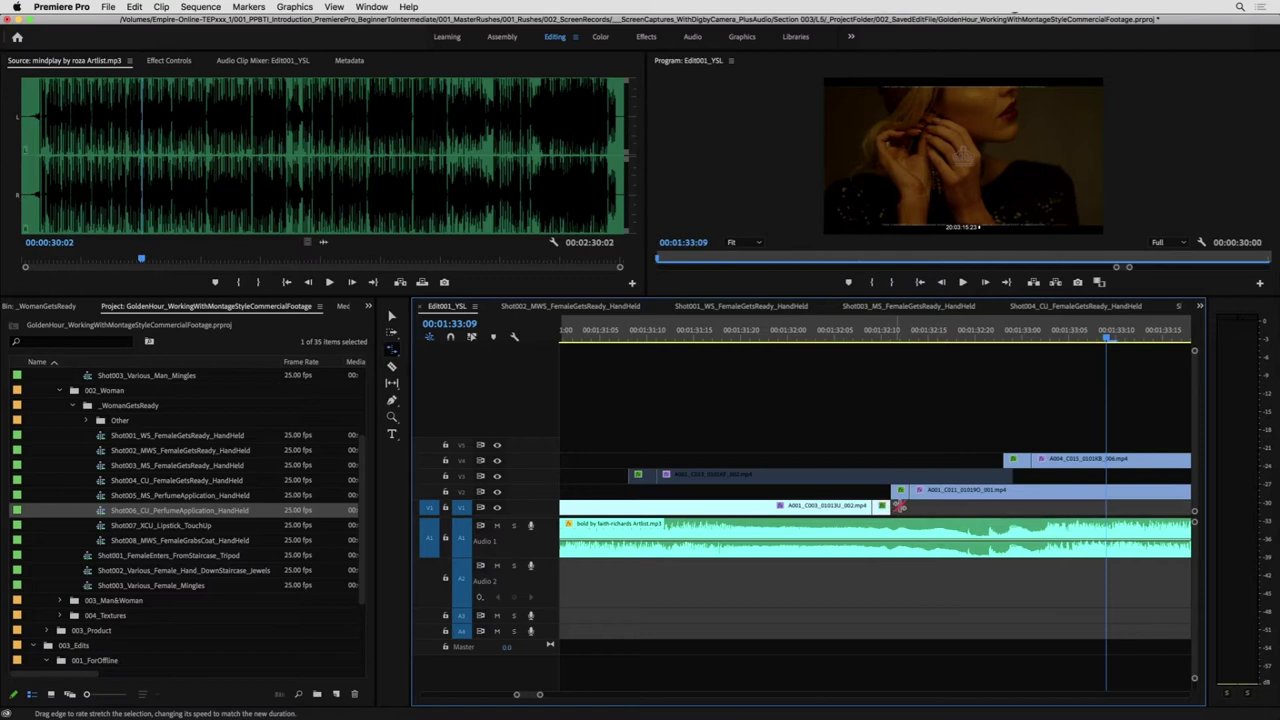
key("minus")
key("minus")
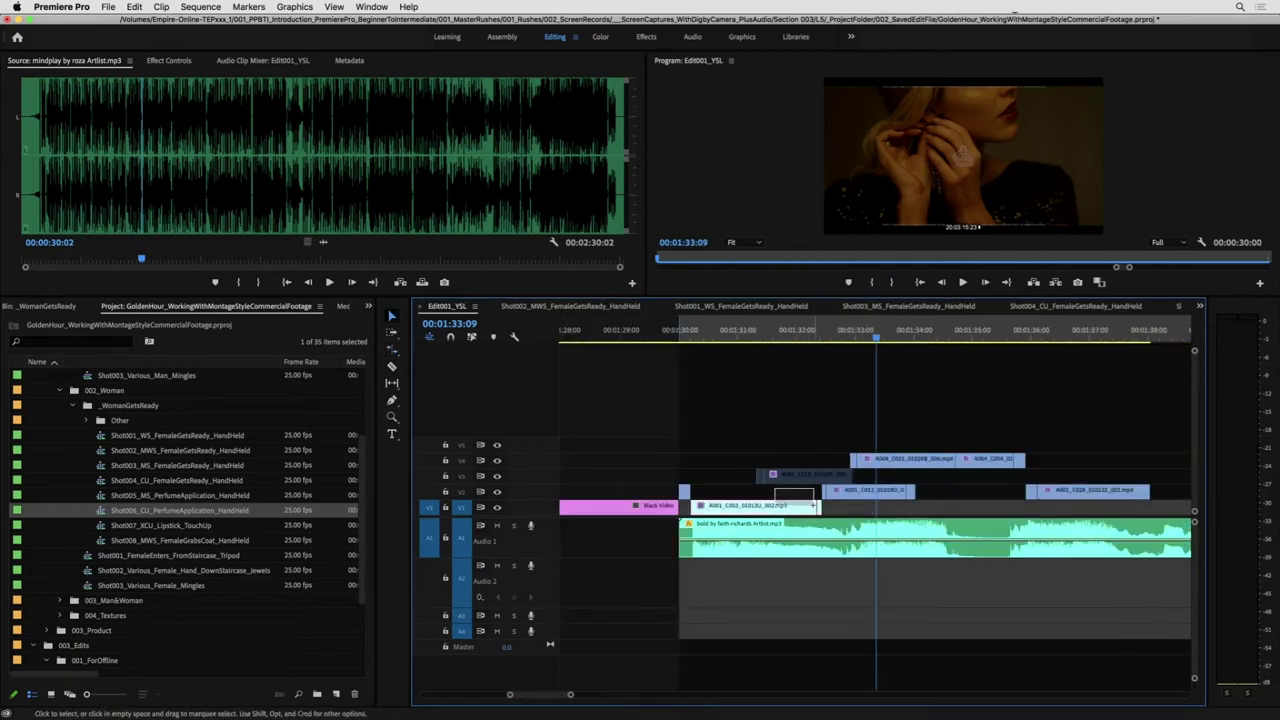
- Play back the opening cuts full screen from 01:32:00 to review the timing of the earring close-up
left_click(798, 336)
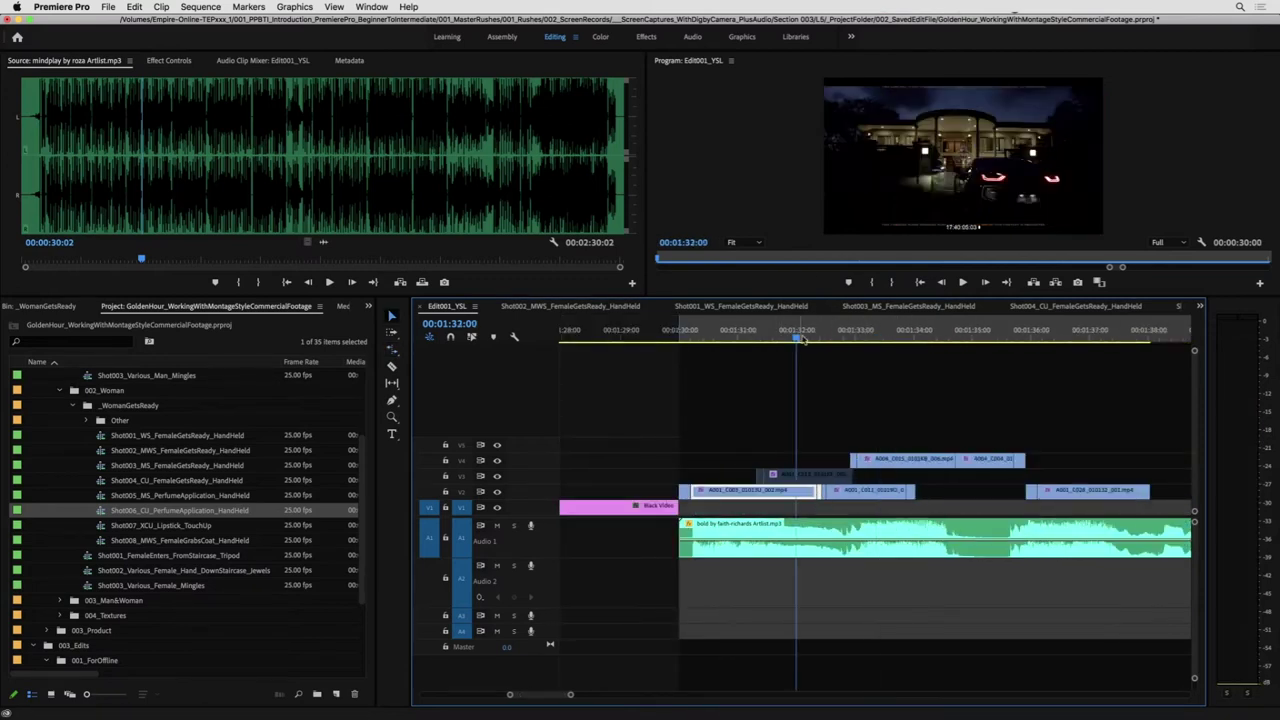
key("space")
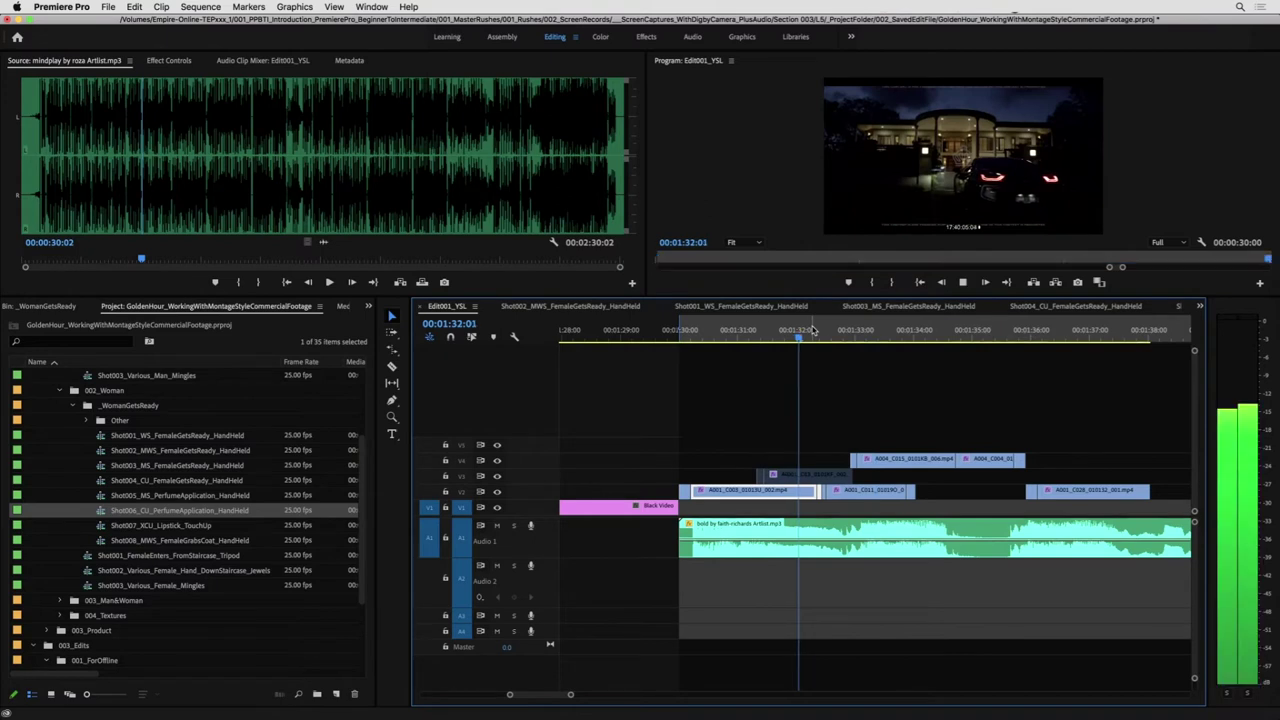
key("space")
key("Up")
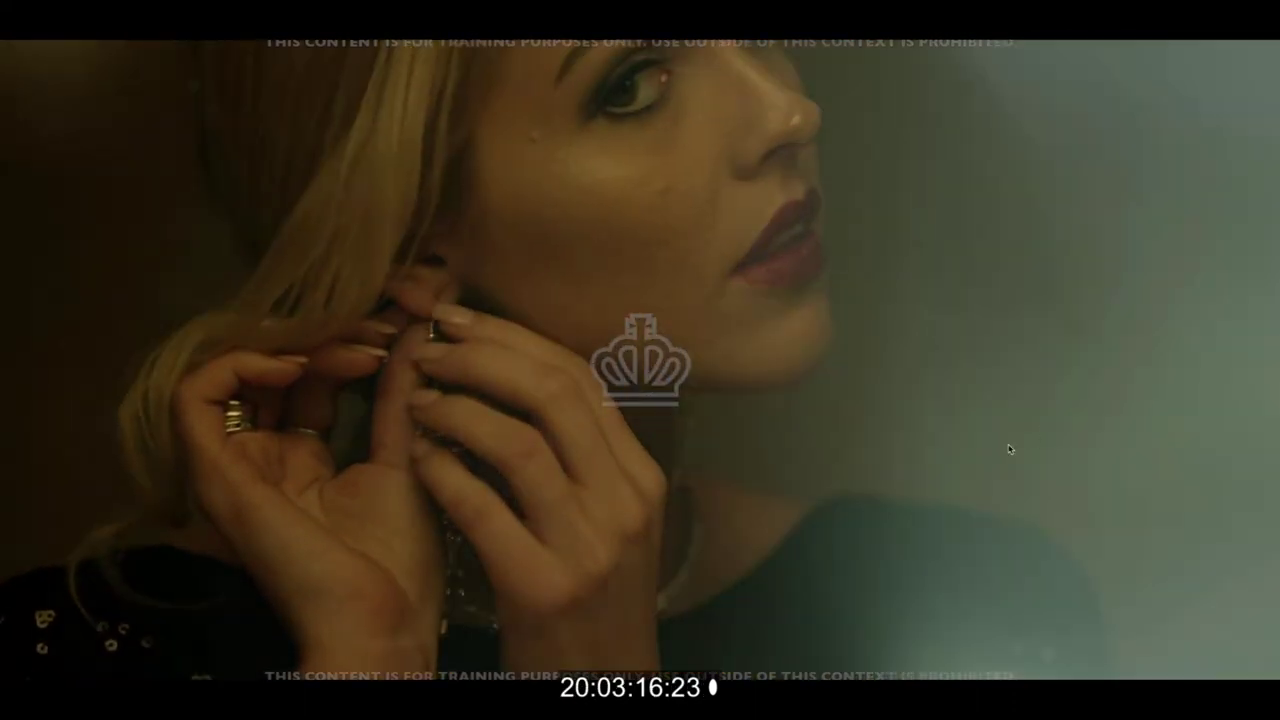
key("Escape")
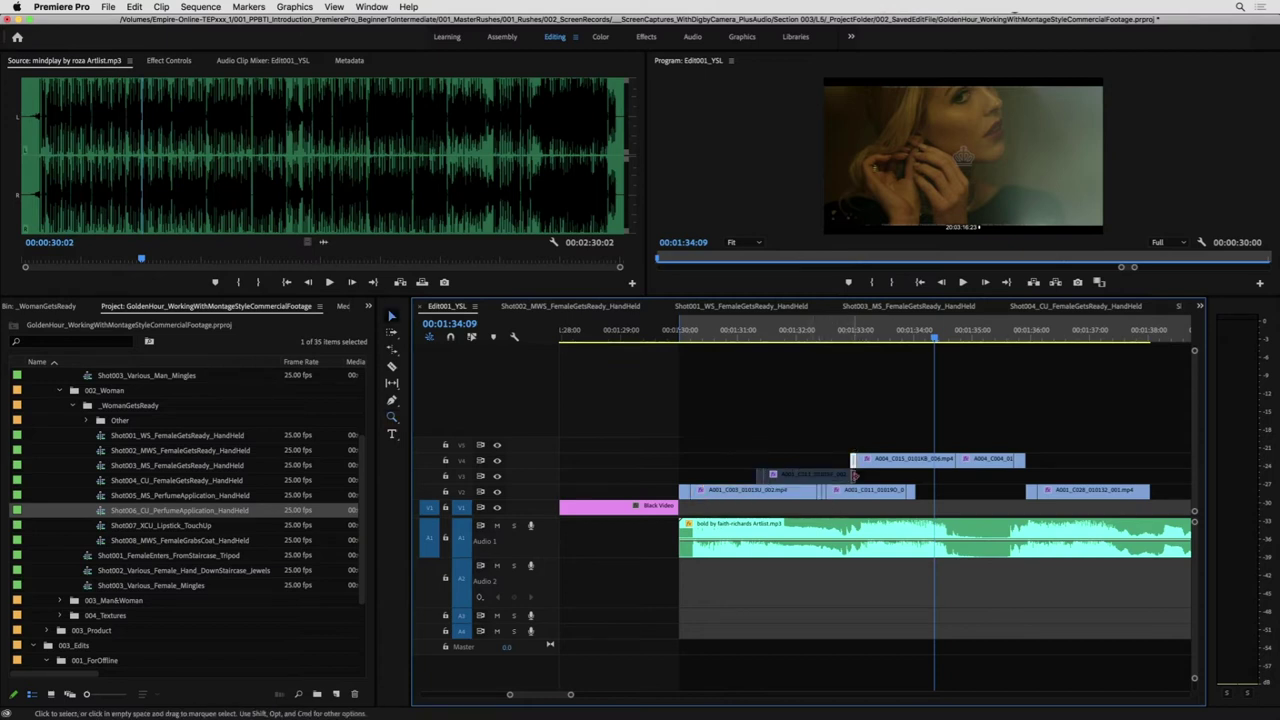
- Move the earring close-up and mirror shot on V4 together a few frames earlier and check playback from 01:32:00
left_click(800, 336)
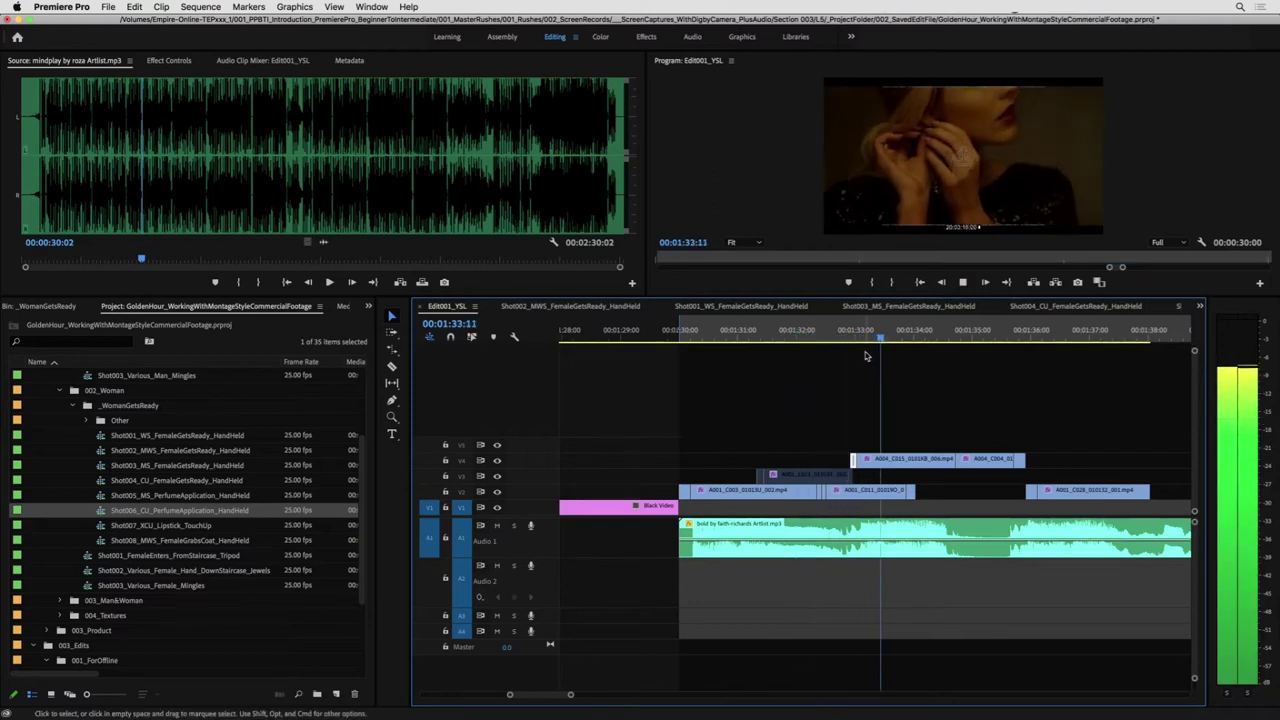
key("space")
left_click_drag(1099, 418, 837, 455)
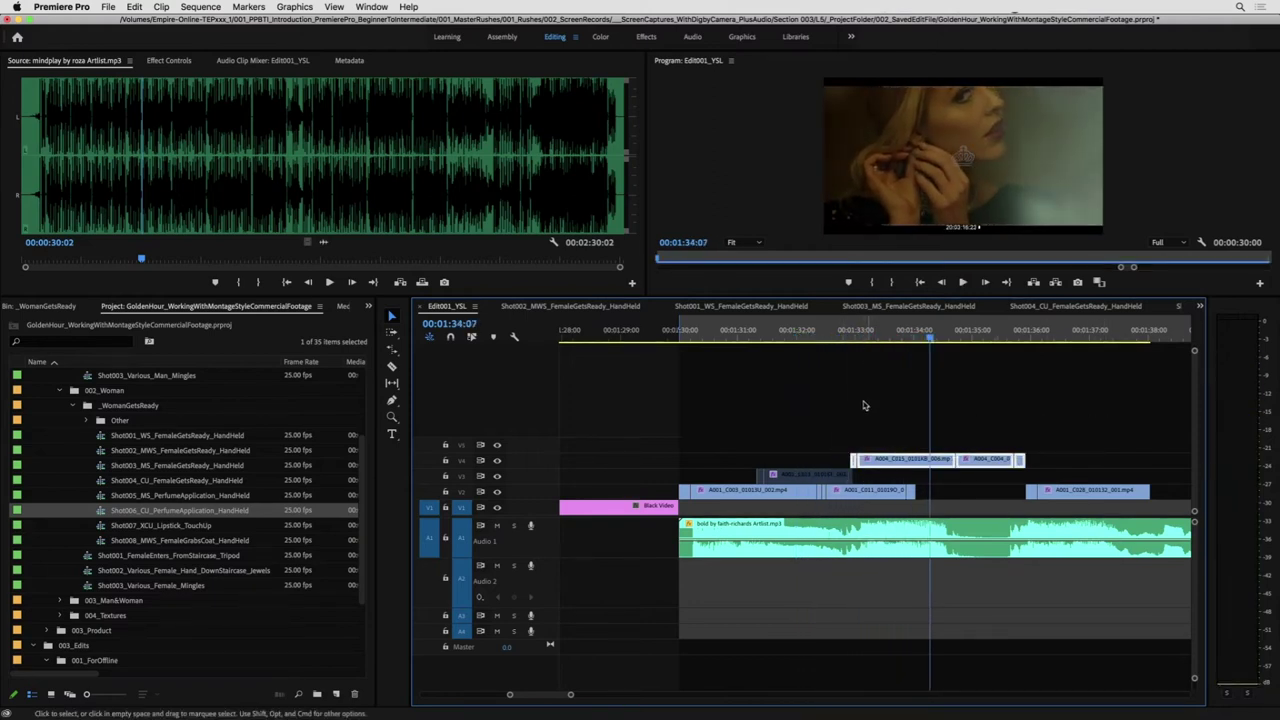
left_click(797, 340)
key("space")
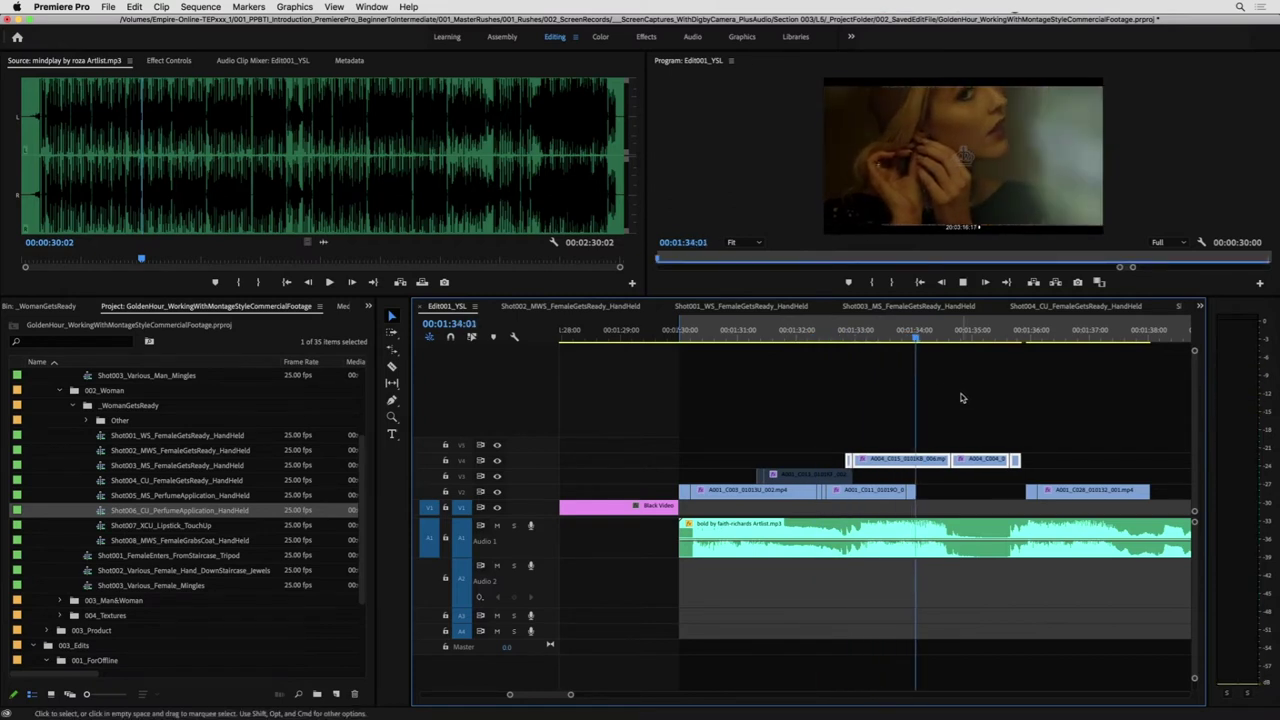
- Remove the short tail segment after the A004_C004 clip on V4 and extend the clip's end over the start of A001_C028
left_click(1053, 427)
left_click_drag(1012, 460, 1030, 460)
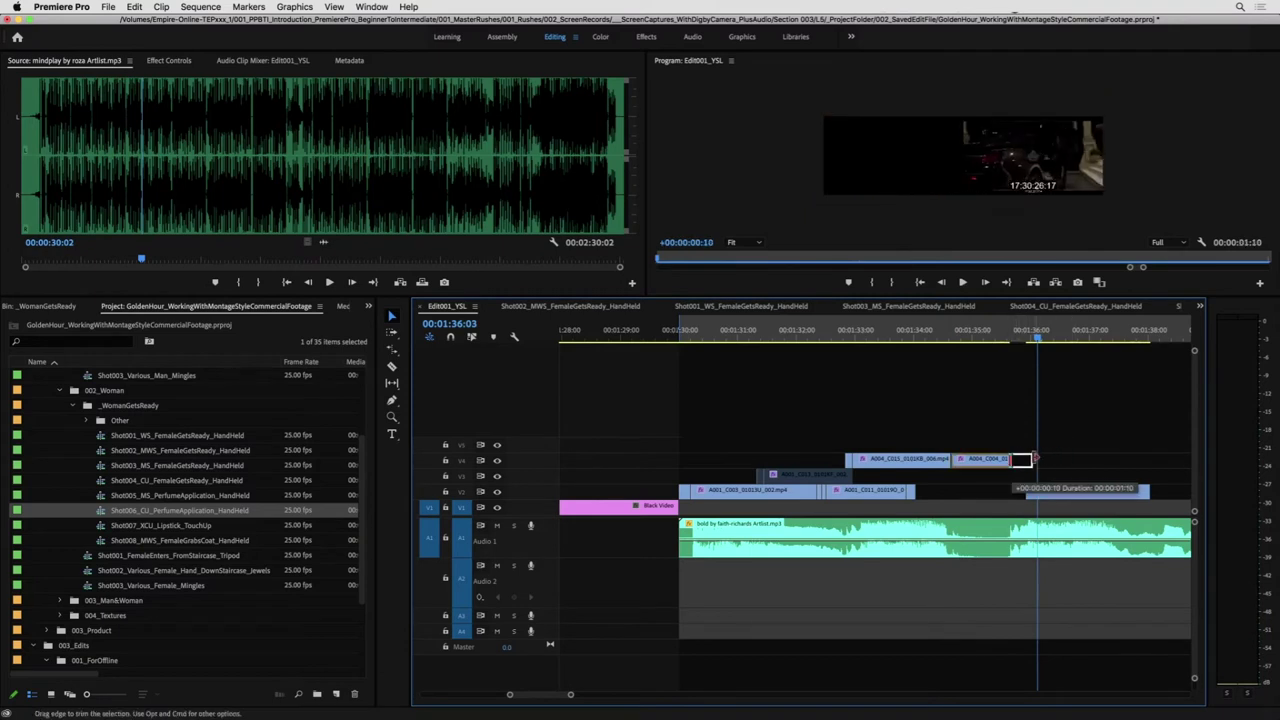
key("space")
left_click(963, 335)
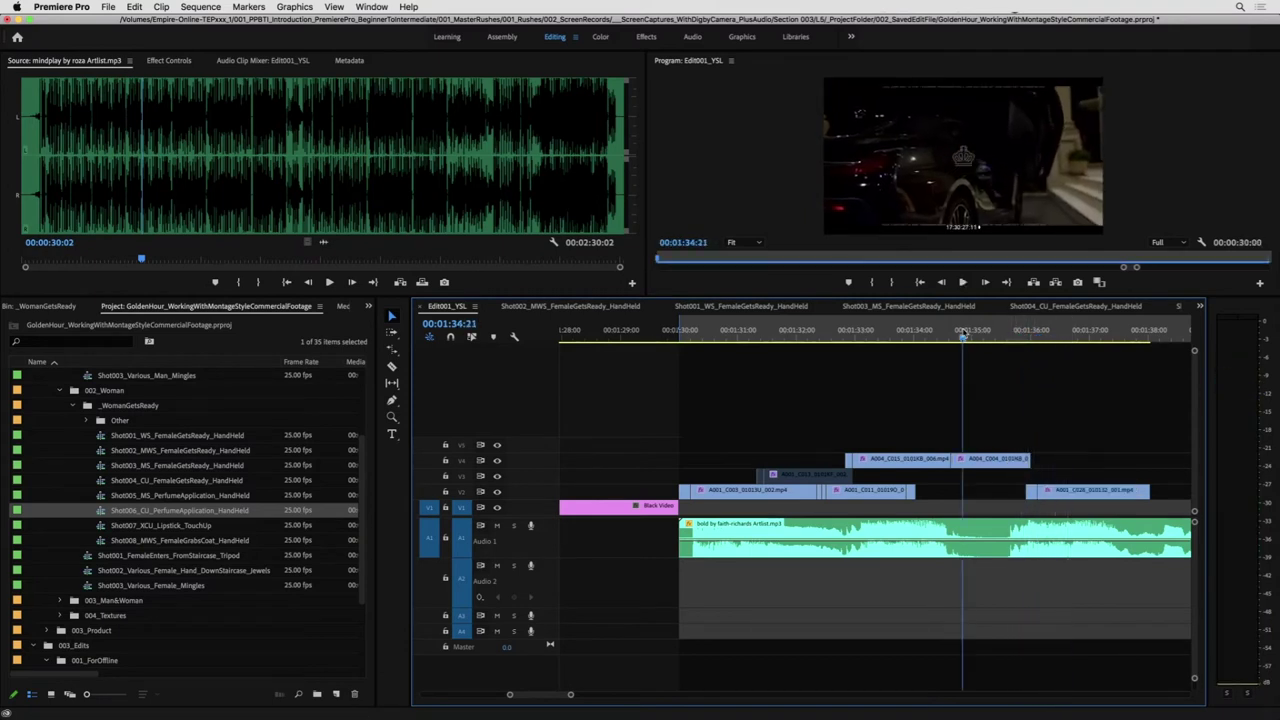
key("space")
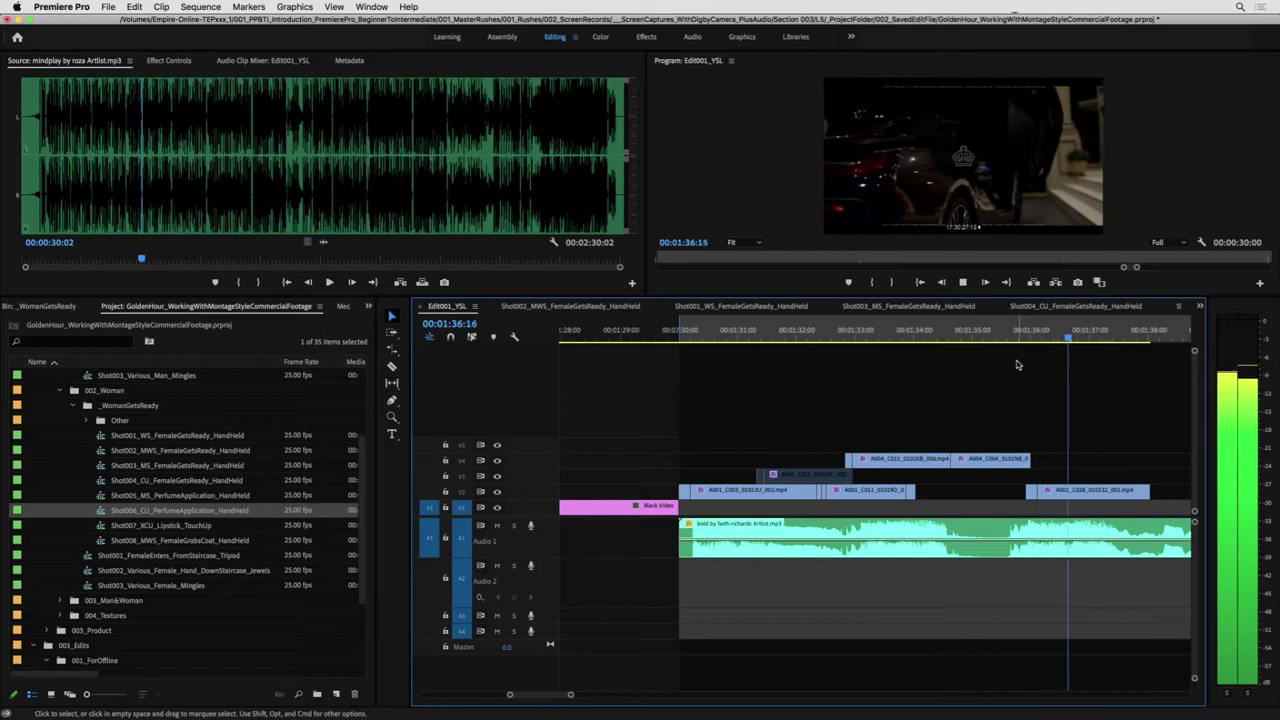
left_click(857, 340)
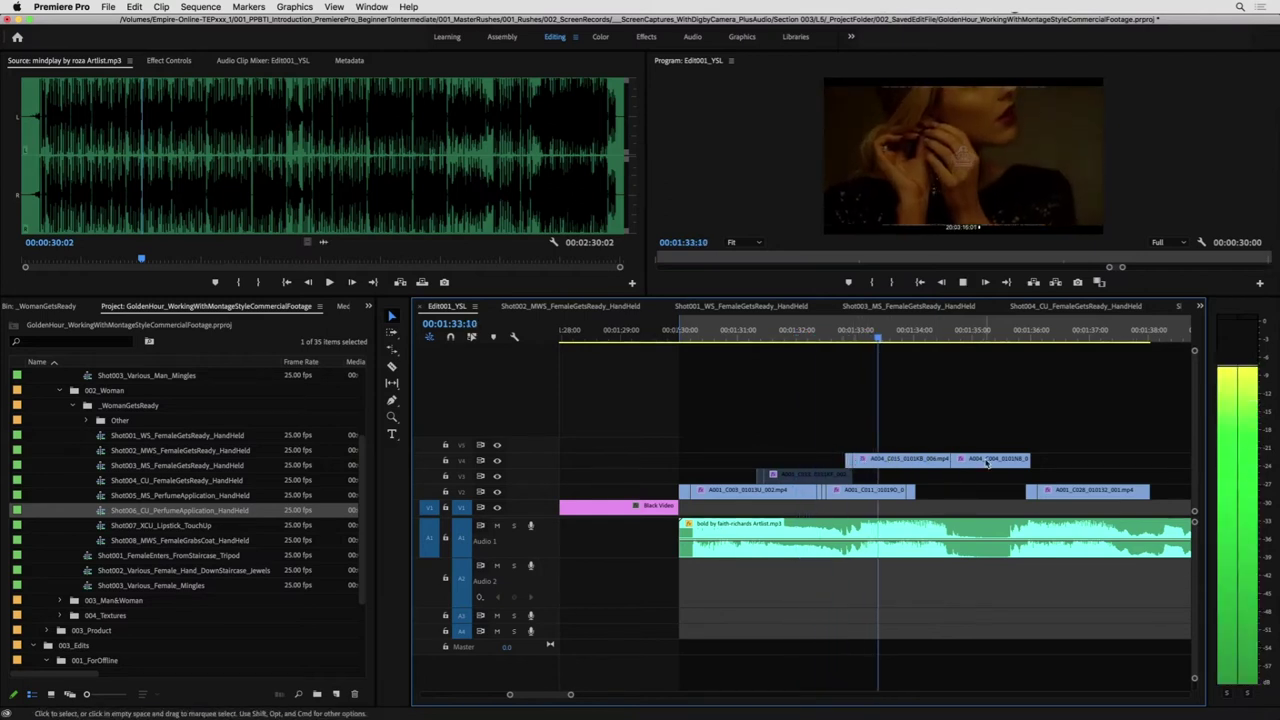
- Move the A004_C004 mirror shot earlier to start at about 01:34:00, overwriting the end of the earring close-up
left_click_drag(987, 462, 950, 463)
key("space")
key("space")
left_click(841, 331)
key("space")
- Slip the contents of the A004_C004 mirror shot by -21 frames and check it in playback
key("y")
left_click(900, 331)
key("space")
key("space")
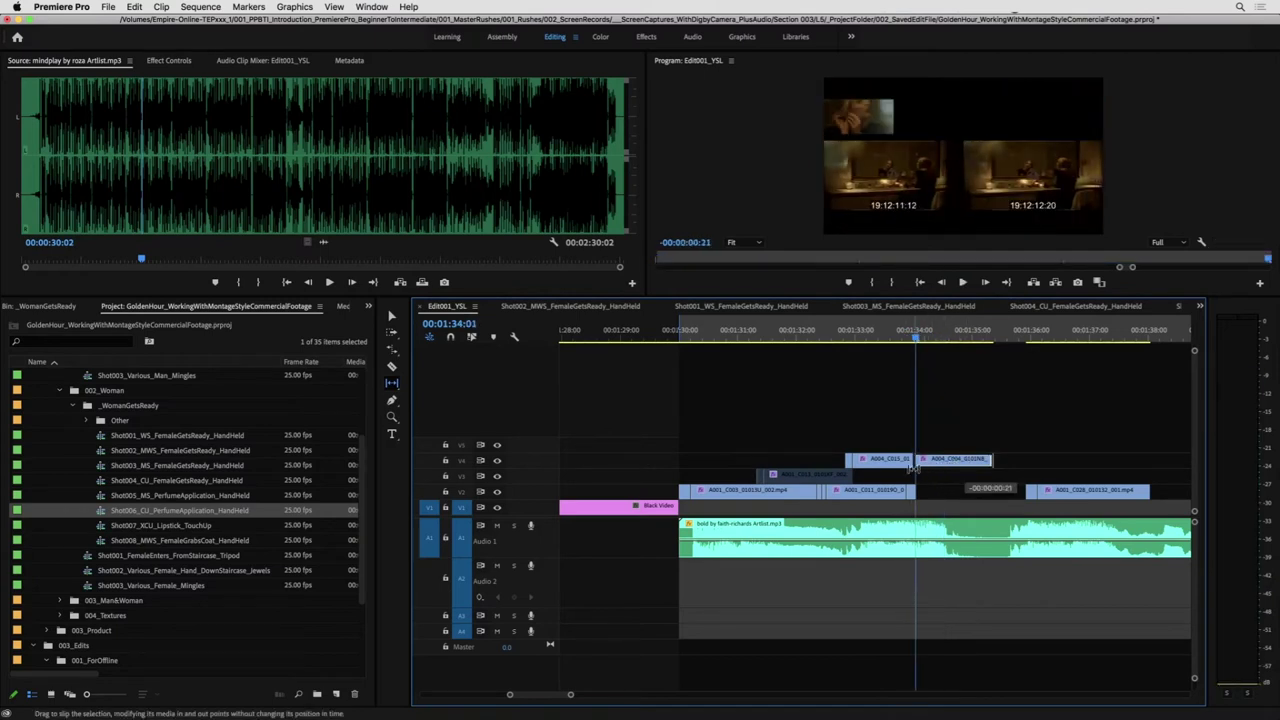
left_click_drag(867, 465, 867, 464)
key("space")
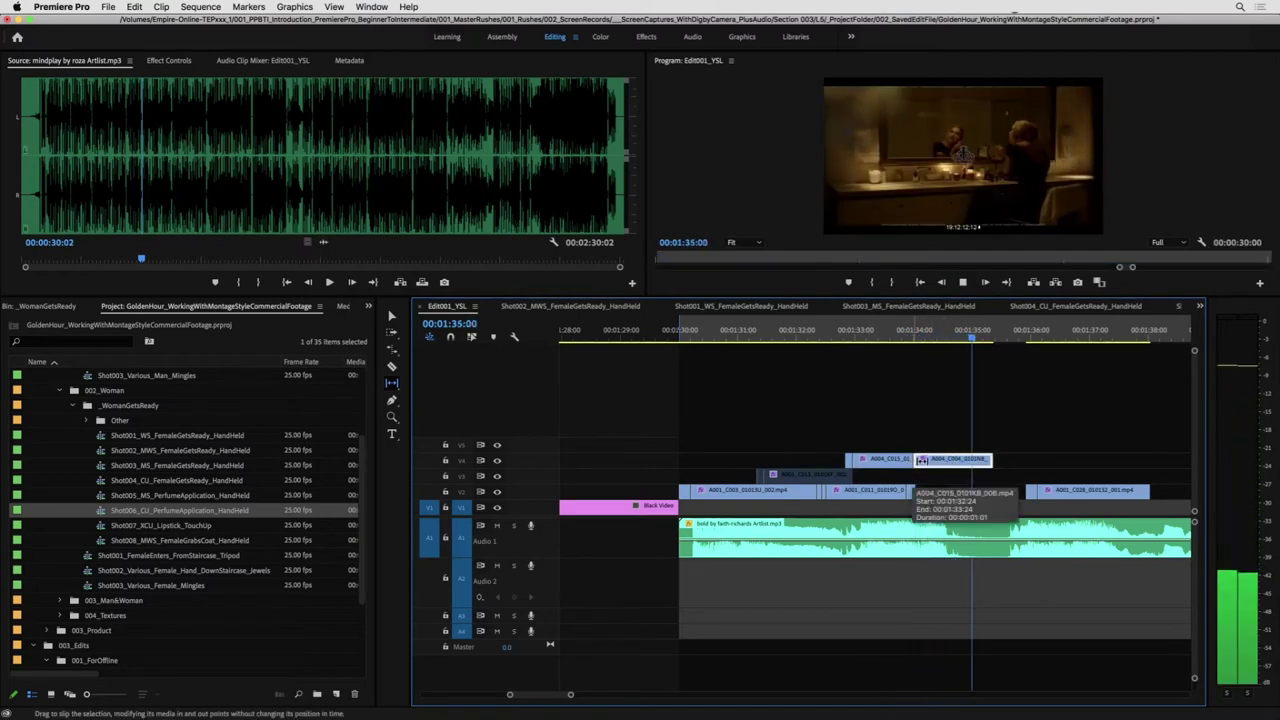
- Extend the end of the A004_C004 mirror shot to meet the start of the A001_C028 clip
left_click(998, 459)
key("space")
left_click_drag(998, 459, 1035, 461)
key("space")
key("space")
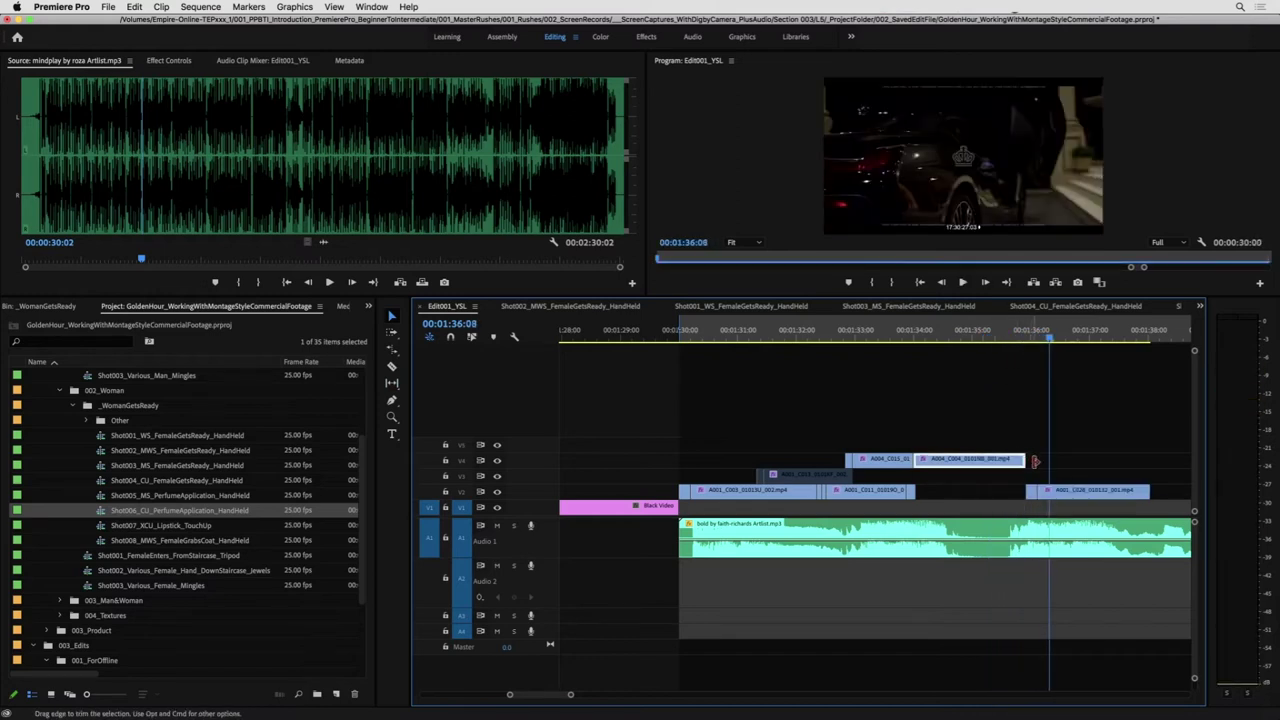
- Play back the opening full screen and replay the cuts after 01:32:00 to judge the earring close-up against the music
key("space")
left_click(725, 334)
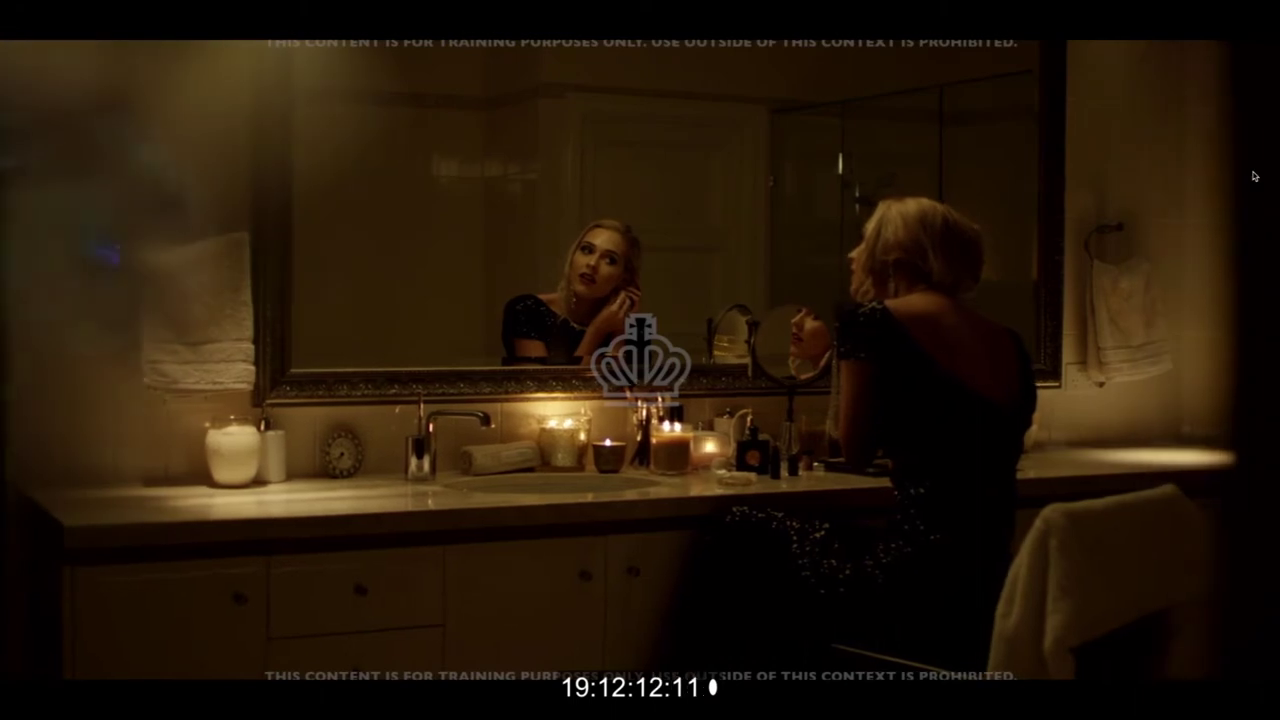
key("Escape")
left_click(806, 332)
key("space")
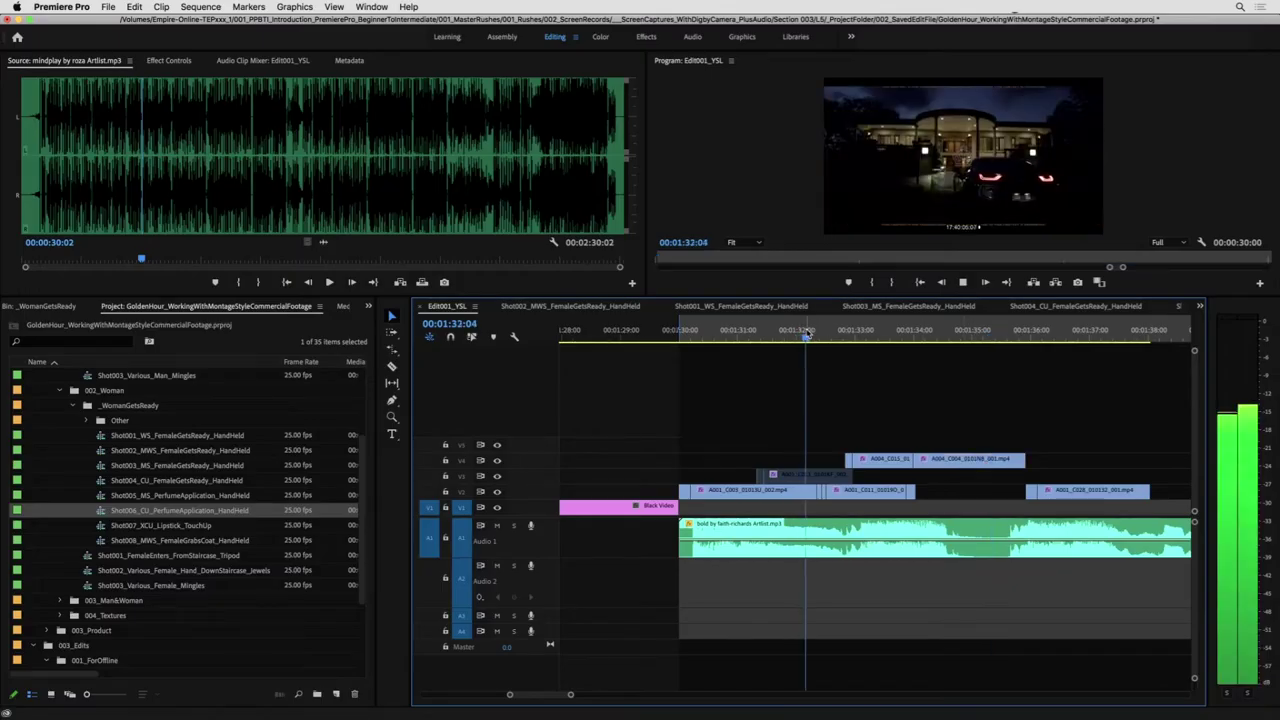
left_click(824, 333)
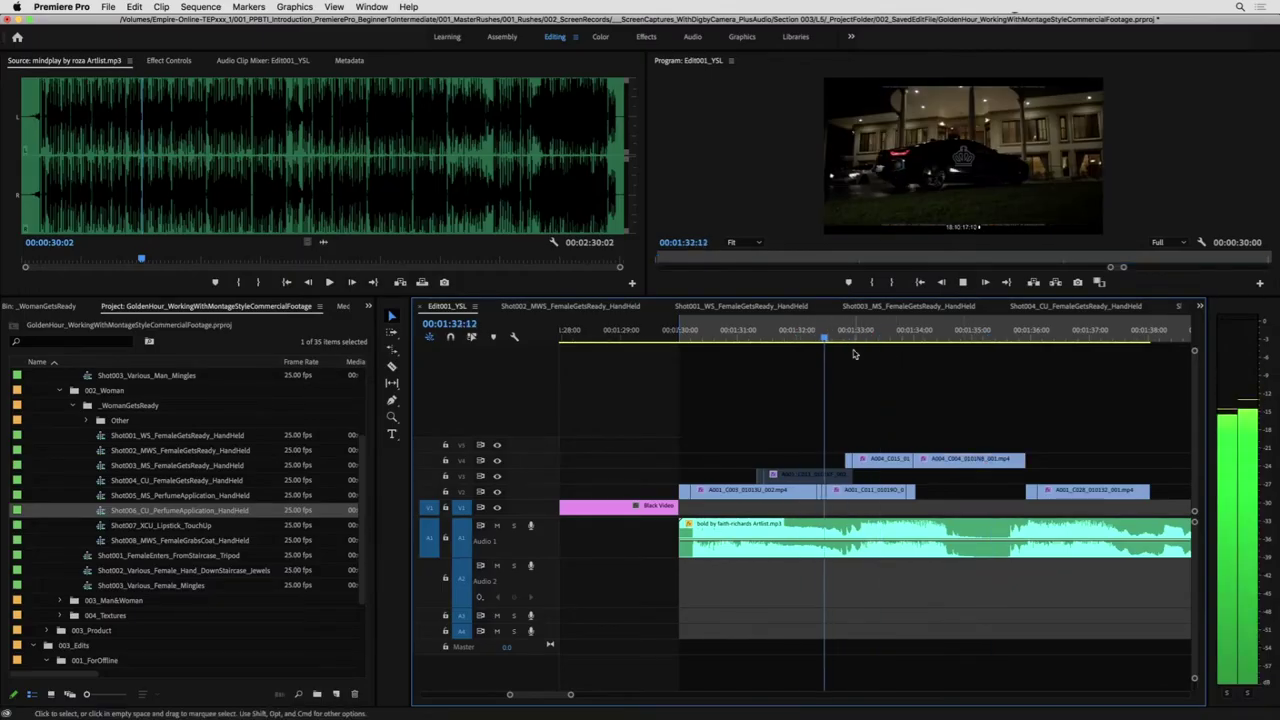
key("space")
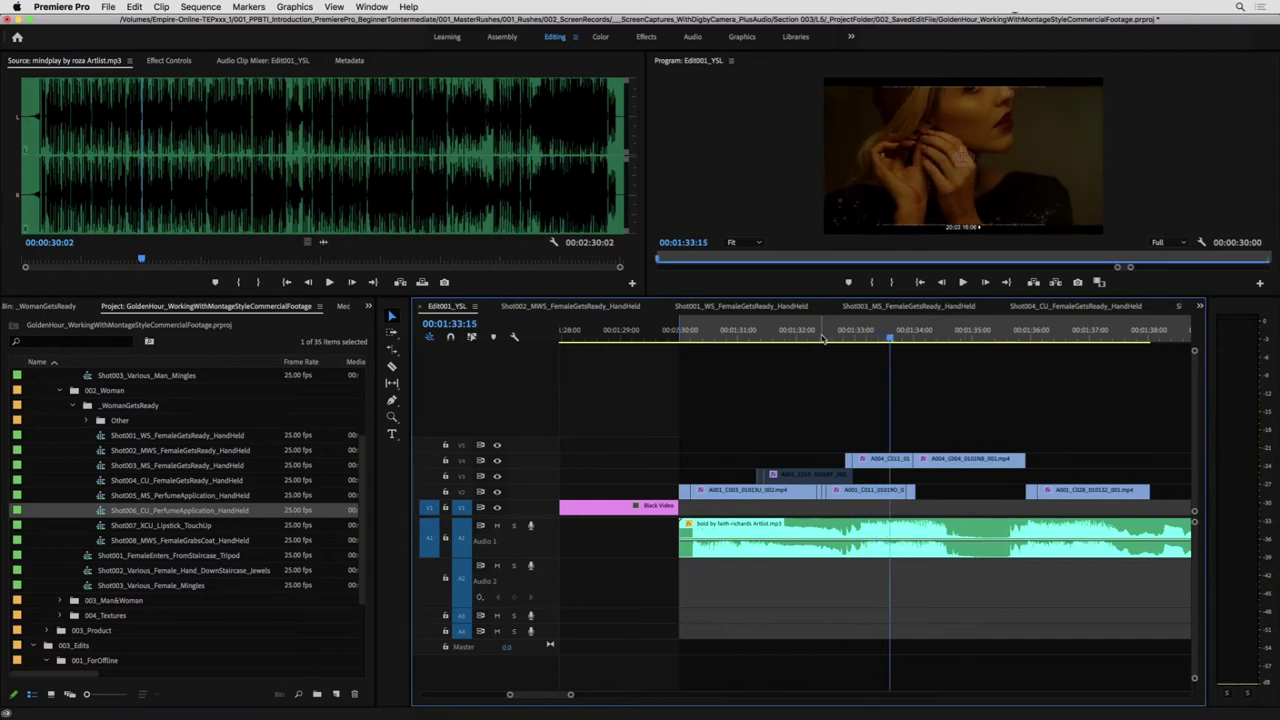
key("space")
key("space")
- Move the earring close-up and mirror shot on V4 together about half a second later and check the timing in playback
left_click_drag(1014, 418, 833, 468)
left_click_drag(894, 462, 932, 468)
left_click(811, 333)
key("space")
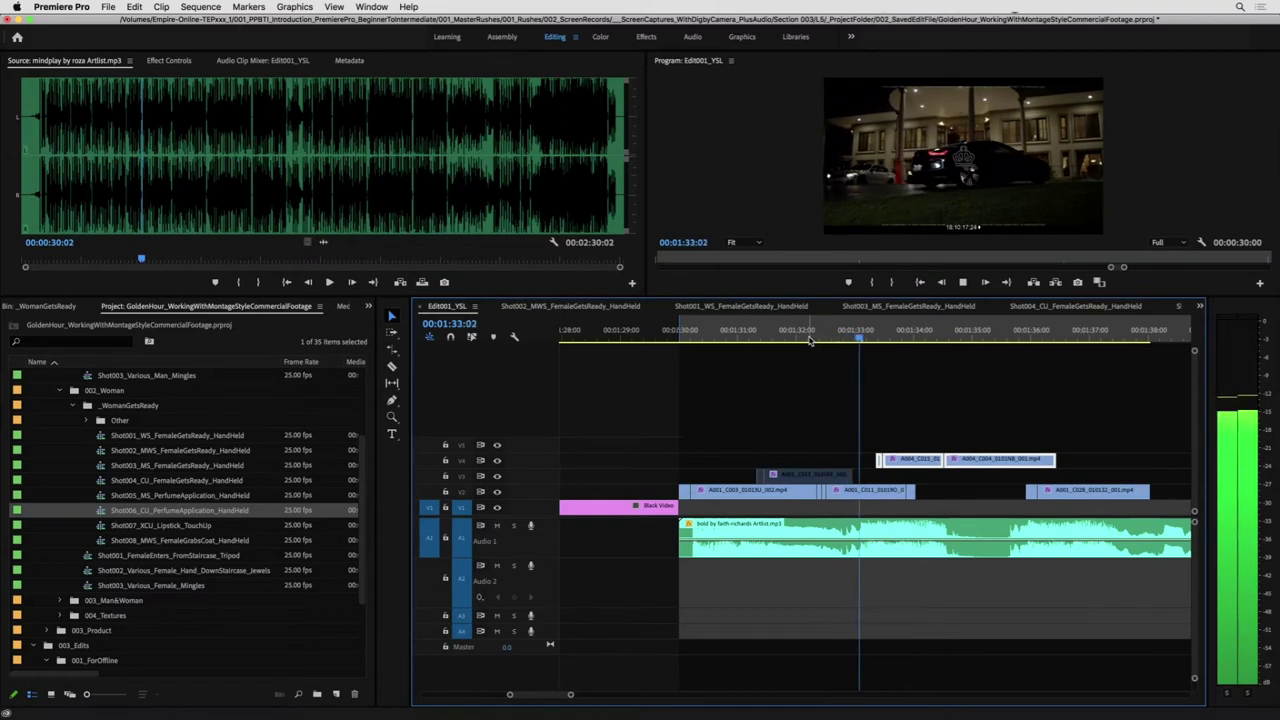
key("space")
key("space")
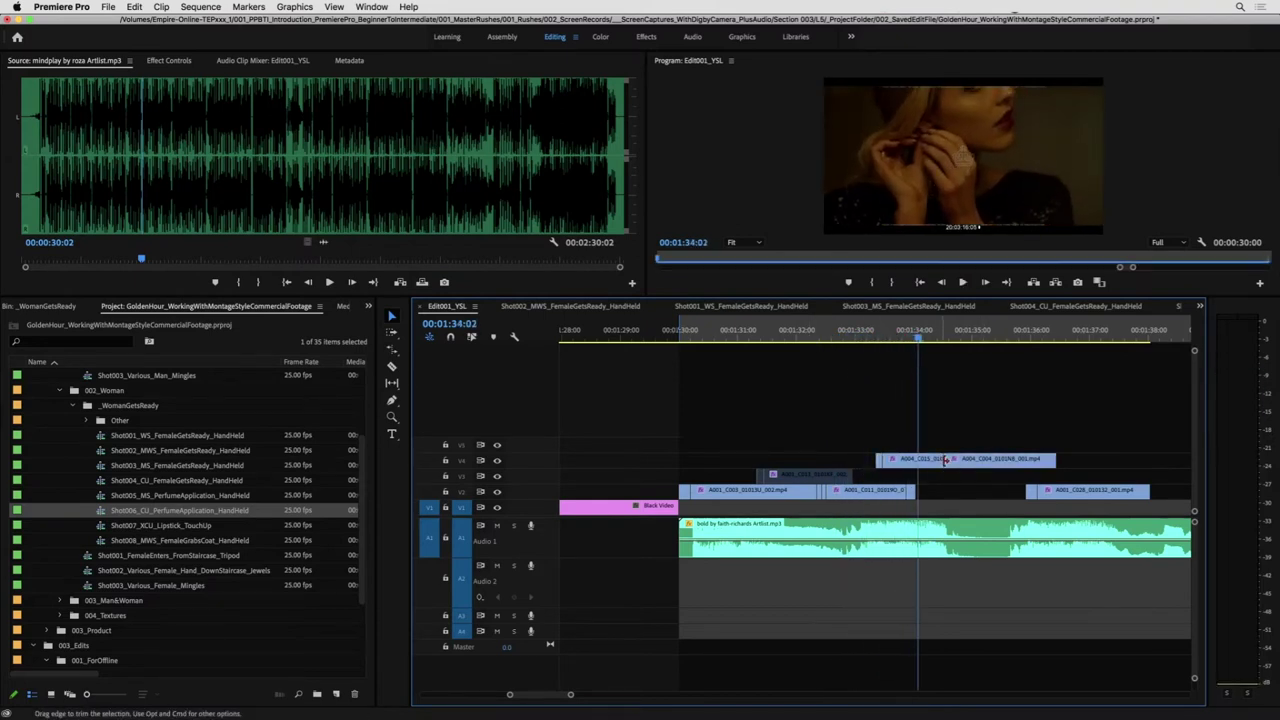
- Move only the A004_C004 mirror shot about three frames earlier, shortening the earring close-up, and replay the cut
left_click_drag(967, 462, 960, 463)
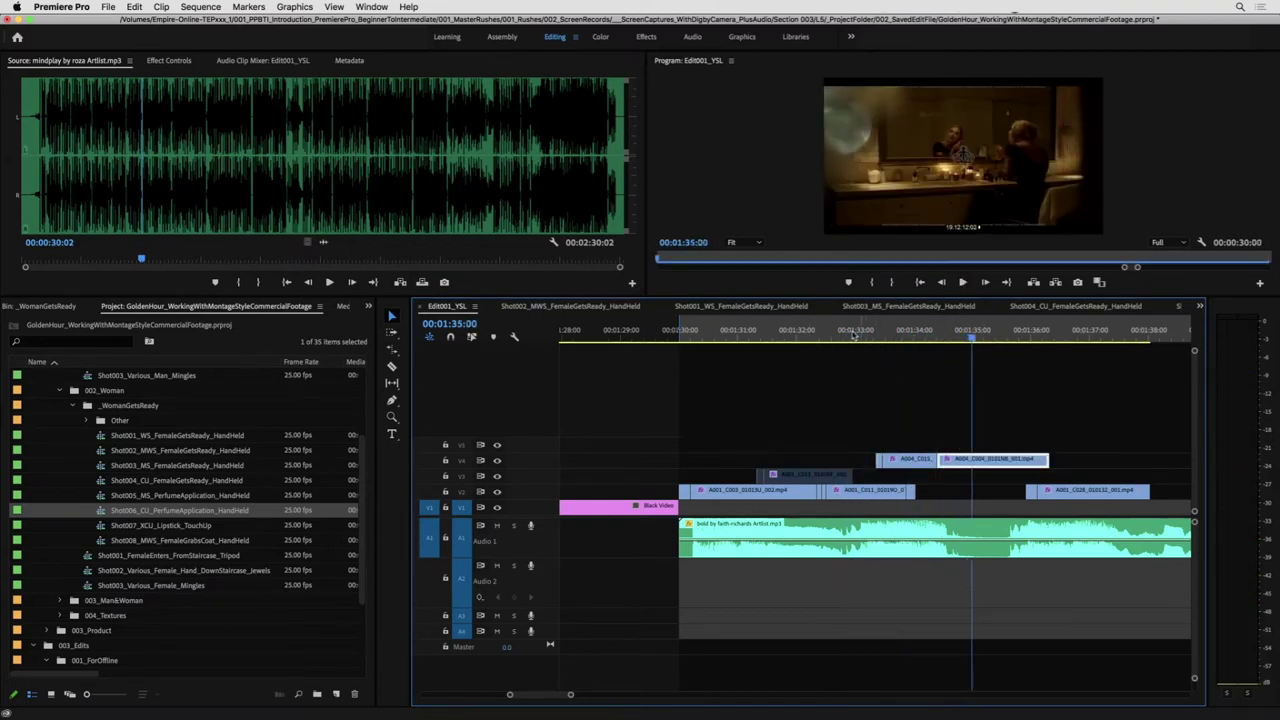
left_click(768, 333)
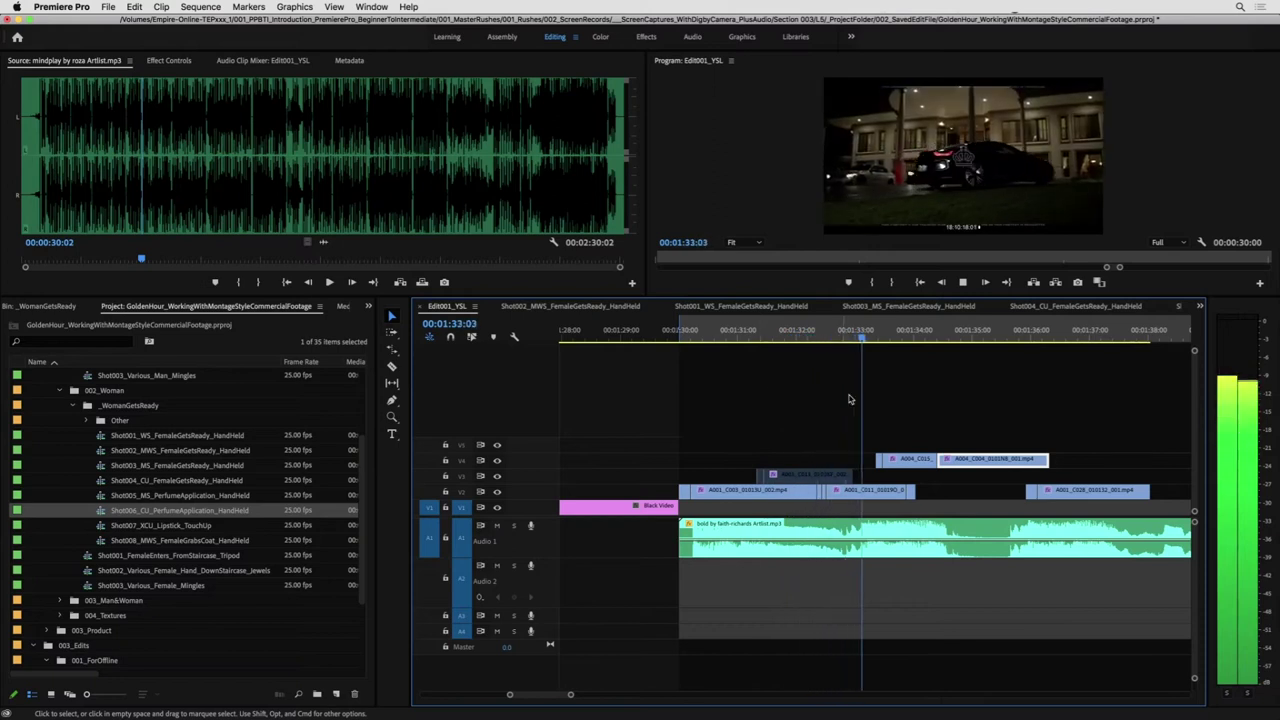
left_click_drag(996, 401, 936, 438)
left_click(797, 335)
key("space")
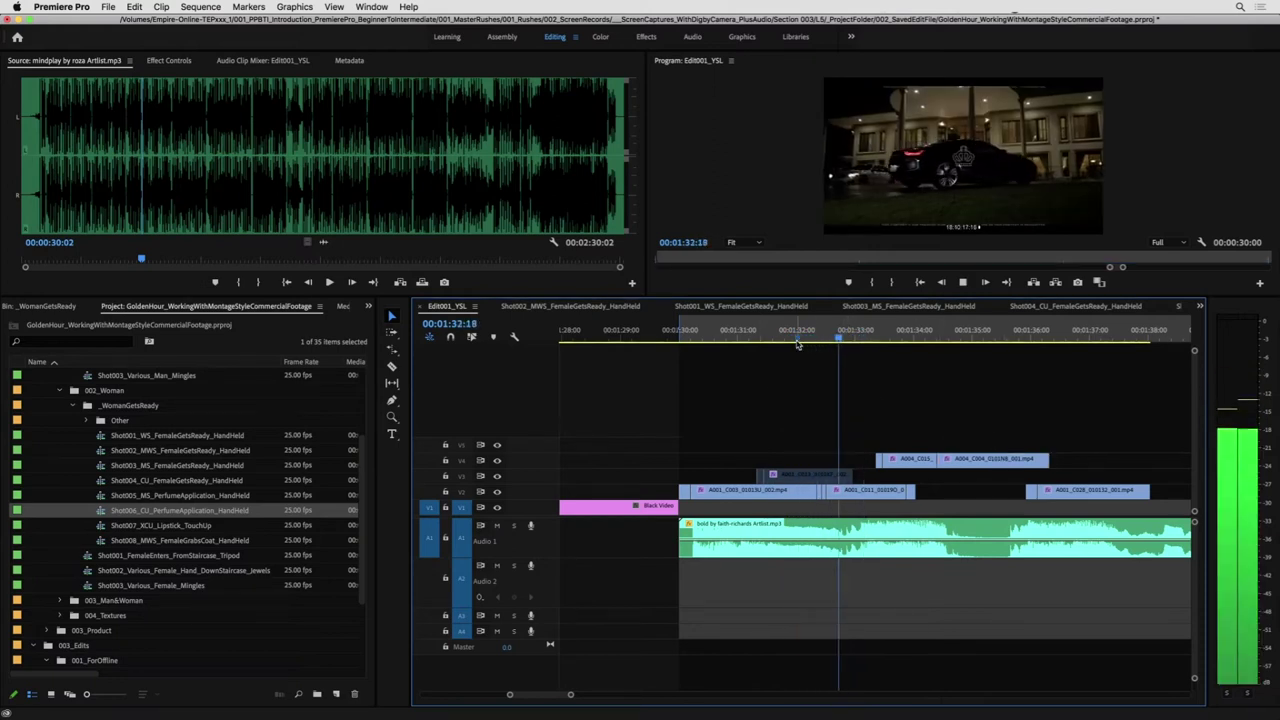
key("space")
- Move both V4 clips together about five frames earlier and play back the transition from the car shot
left_click_drag(1017, 411, 881, 439)
left_click(814, 336)
key("space")
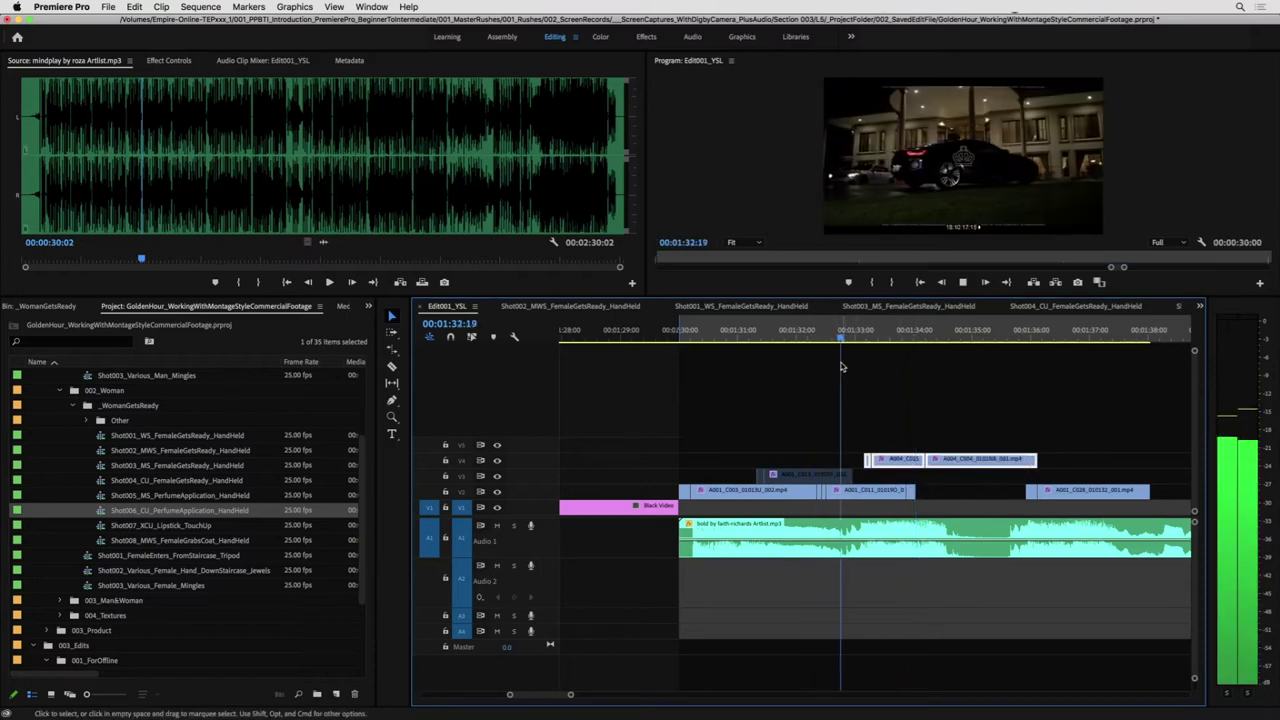
- Move the A004_C004 mirror shot about ten frames earlier over the end of the earring close-up and play it back
left_click_drag(969, 459, 936, 461)
key("space")
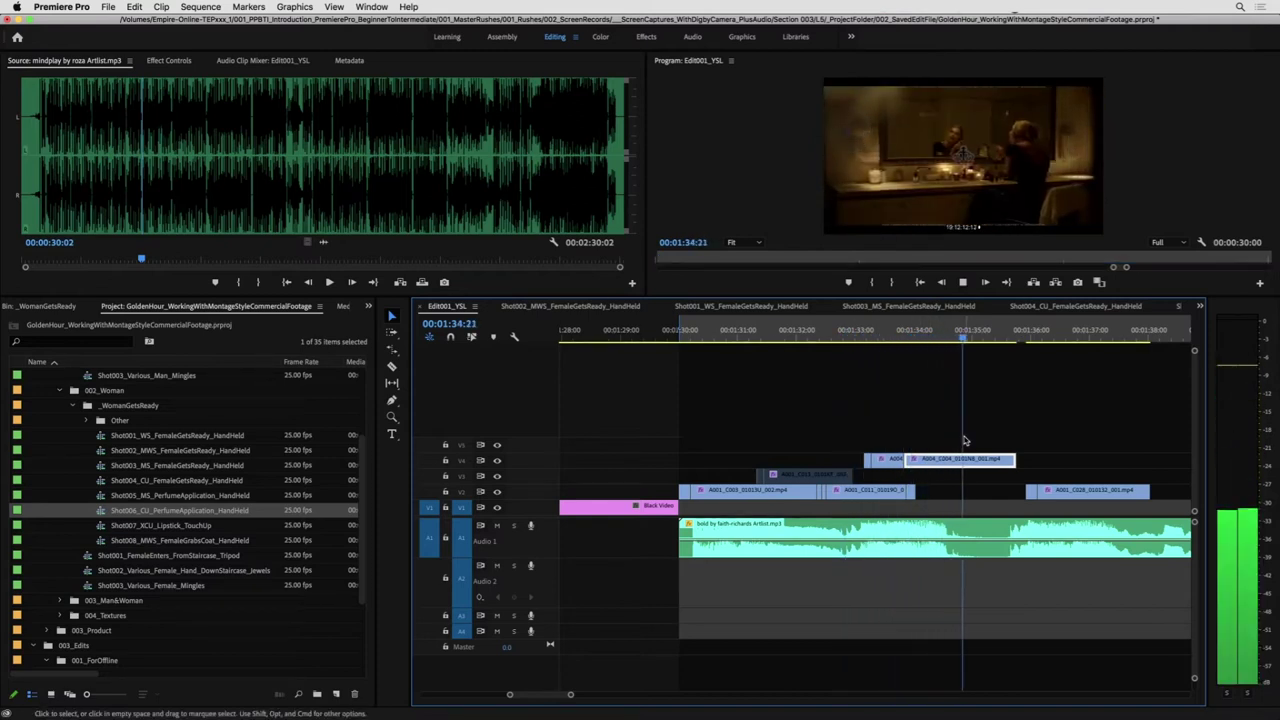
key("space")
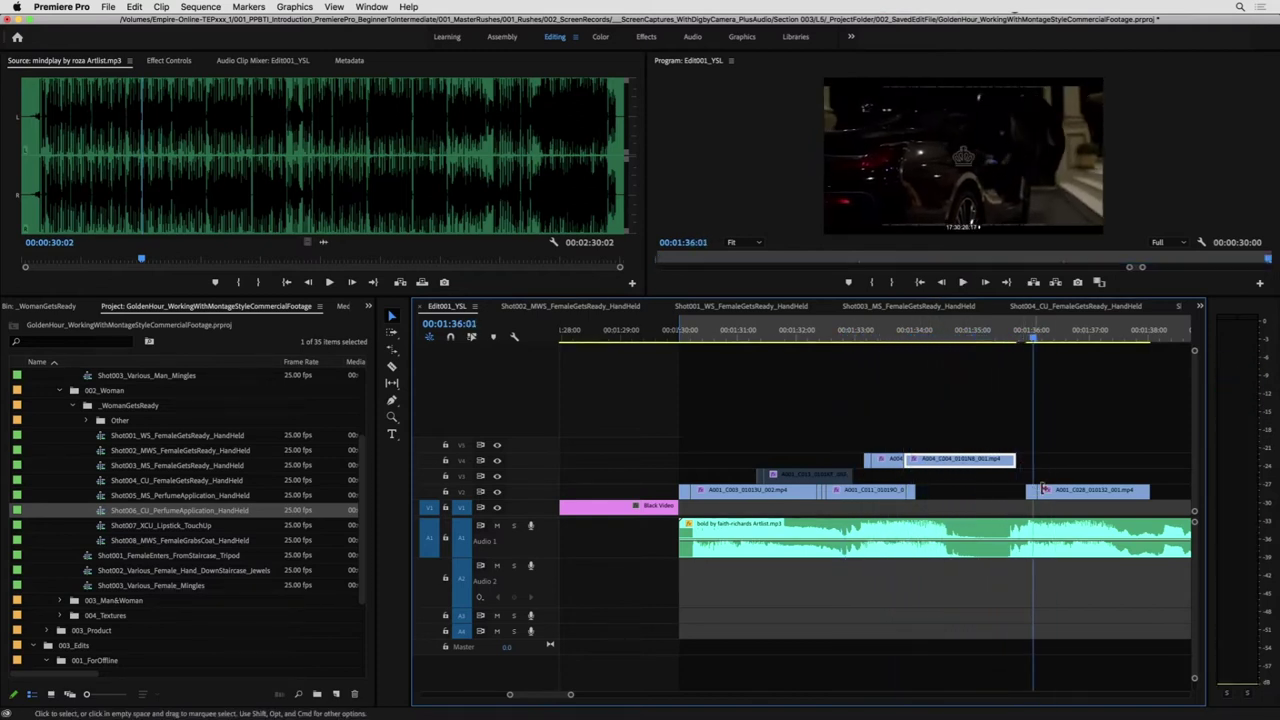
- Move the A001_C028 car door clip and its short lead-in segment on V2 earlier to meet the mirror shot's end
left_click_drag(1057, 492, 1044, 421)
left_click(1010, 338)
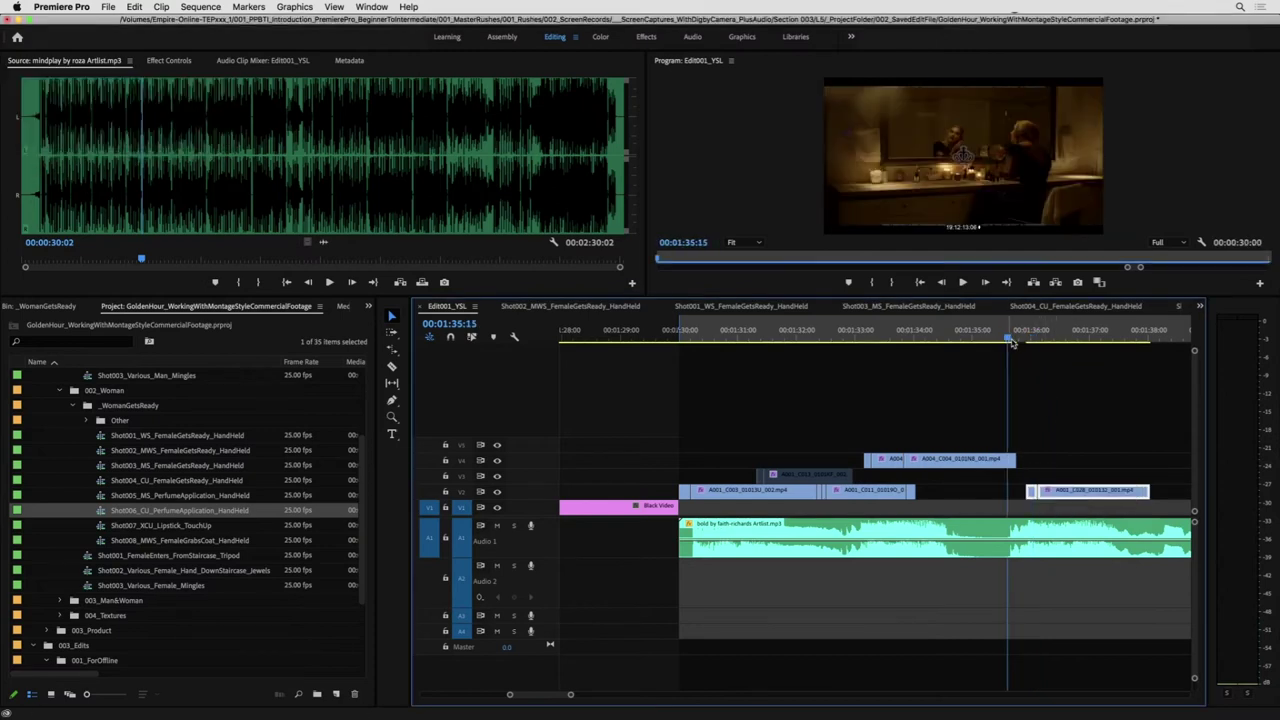
key("space")
left_click_drag(1070, 472, 1043, 472)
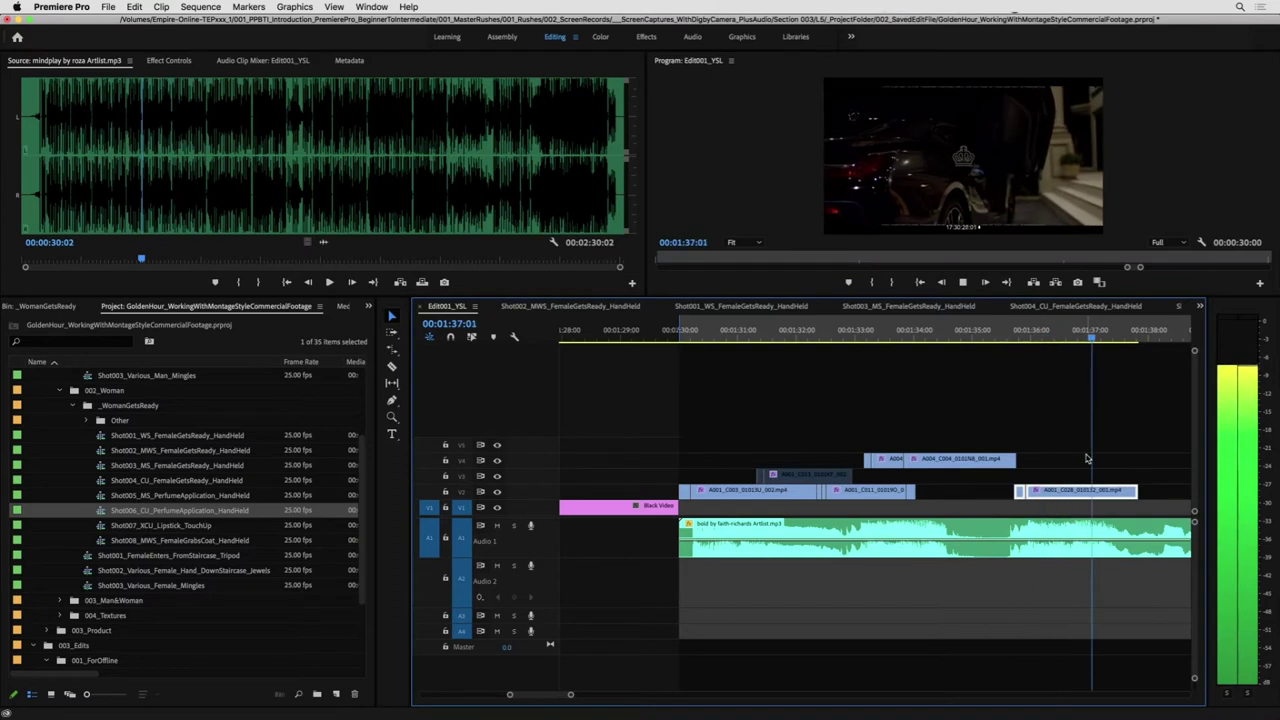
- Trim the end of the A001_C028 car door clip on V2 to about 01:37:12 and check it in playback
left_click(1088, 459)
key("space")
left_click_drag(1125, 490, 1121, 490)
key("space")
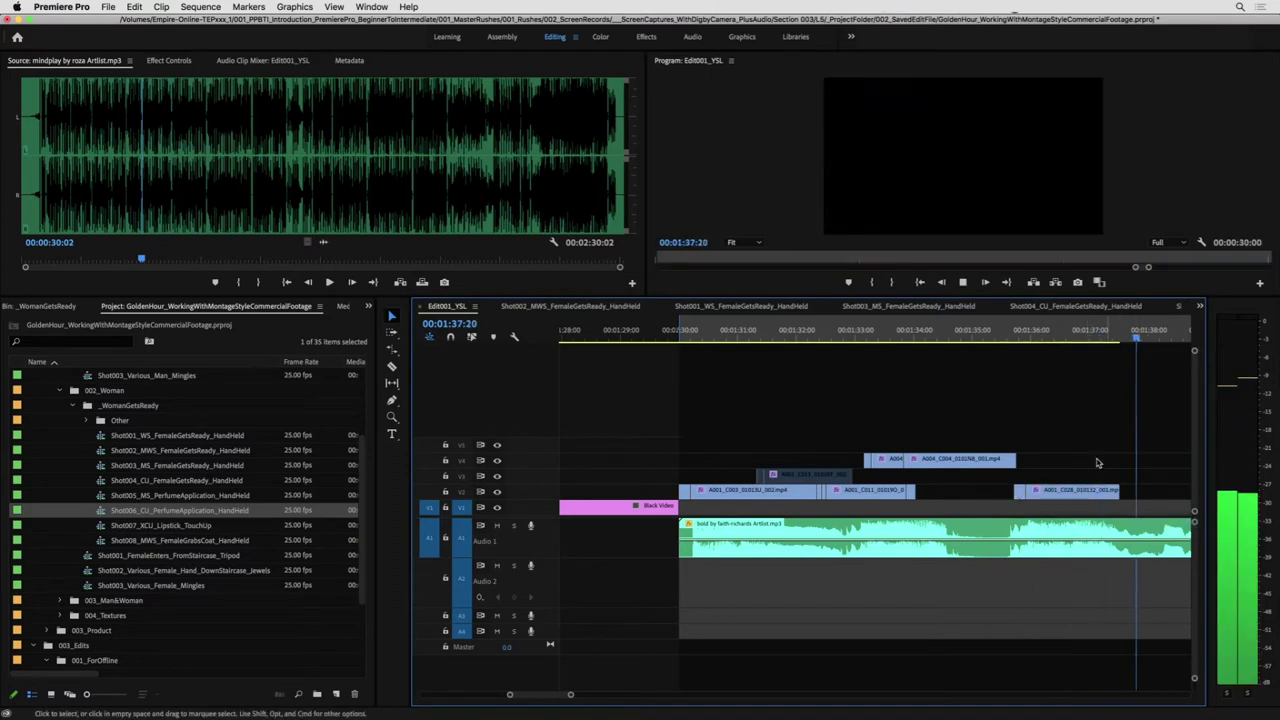
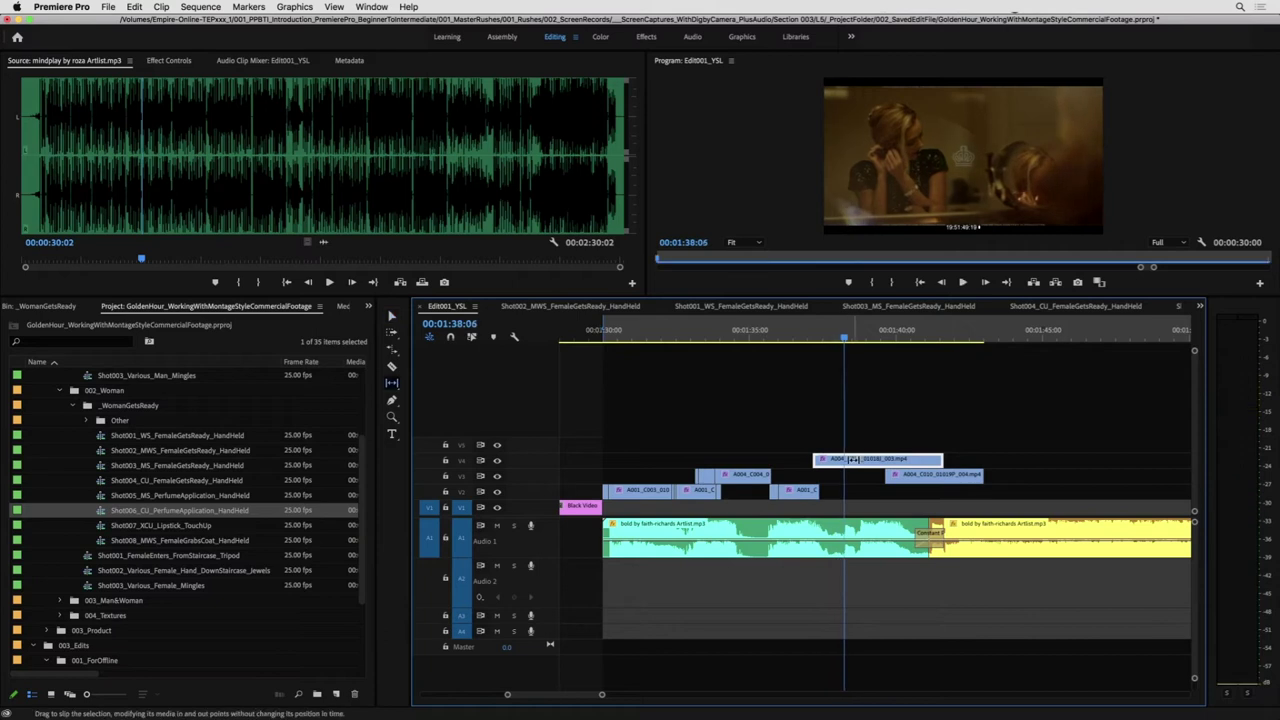
- Play back the cut from the car door shot into the selected A004_C014 clip on V4
left_click(804, 337)
key("space")
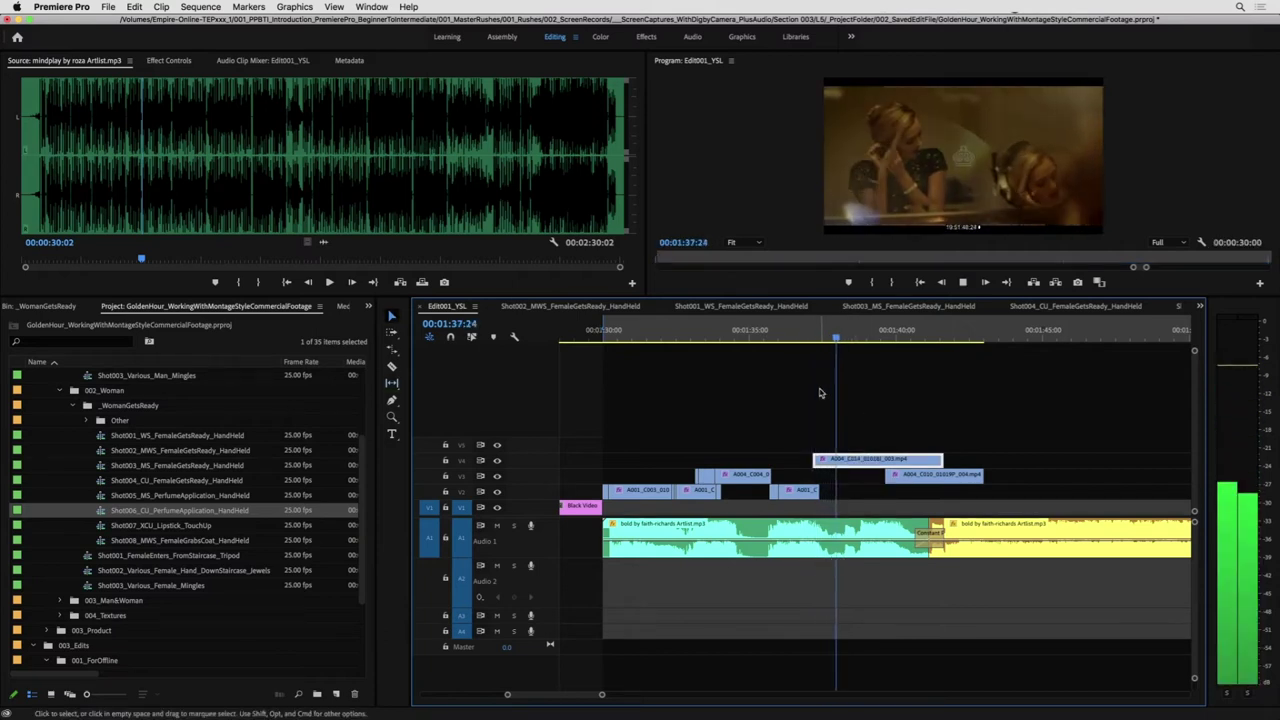
- Trim the end of the A004_C014 clip on V4 to about 01:39:05 and split it with the Razor at about 01:38:24
left_click_drag(941, 461, 871, 461)
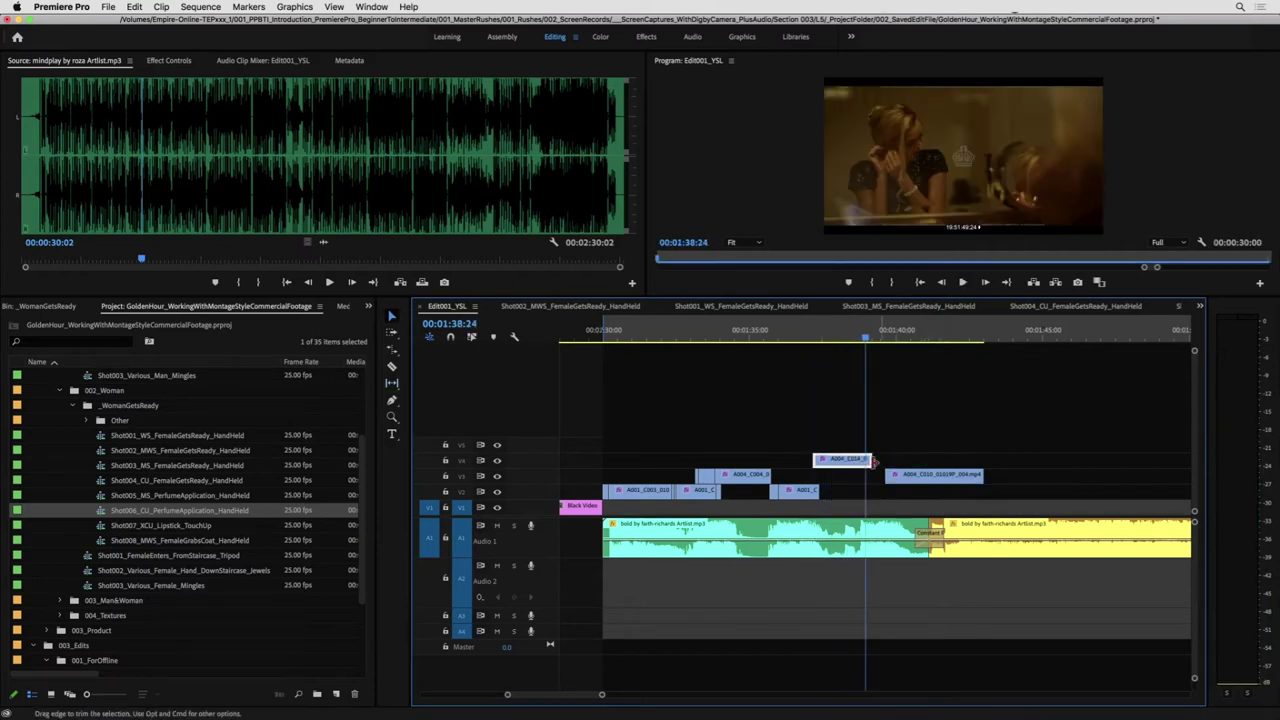
key("z")
left_click(866, 461)
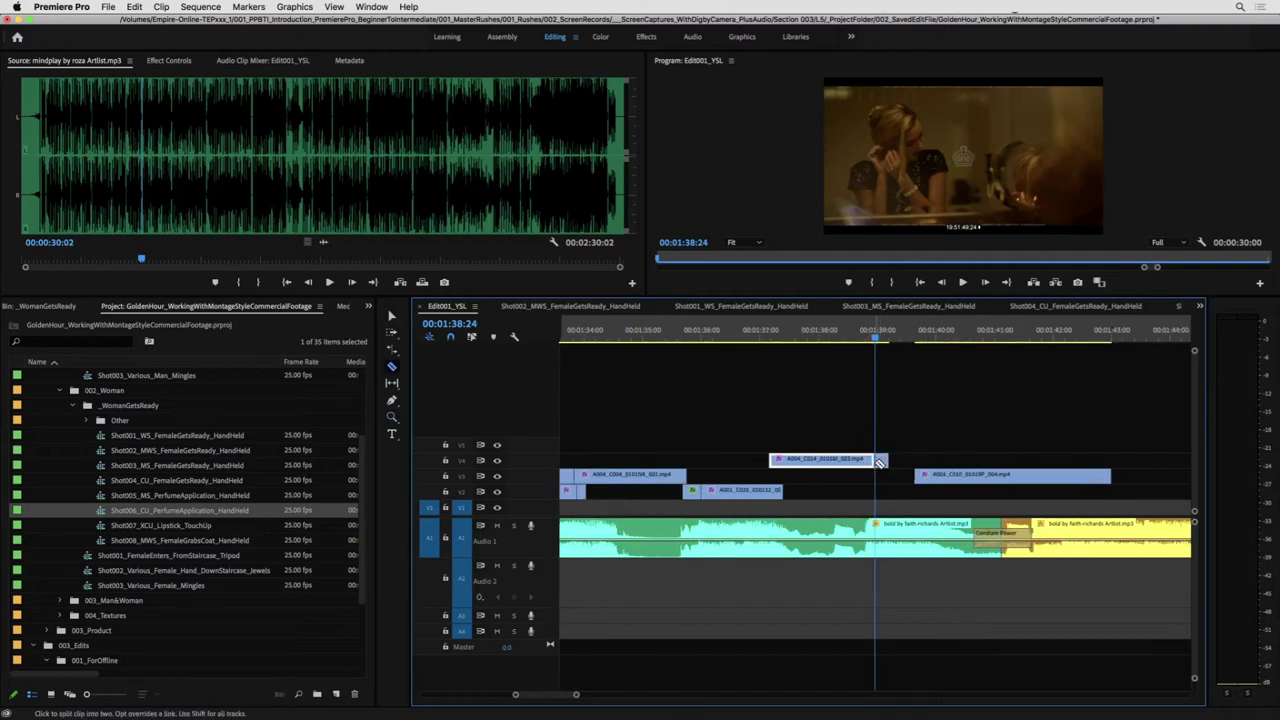
left_click_drag(880, 462, 881, 462)
key("space")
key("space")
key("v")
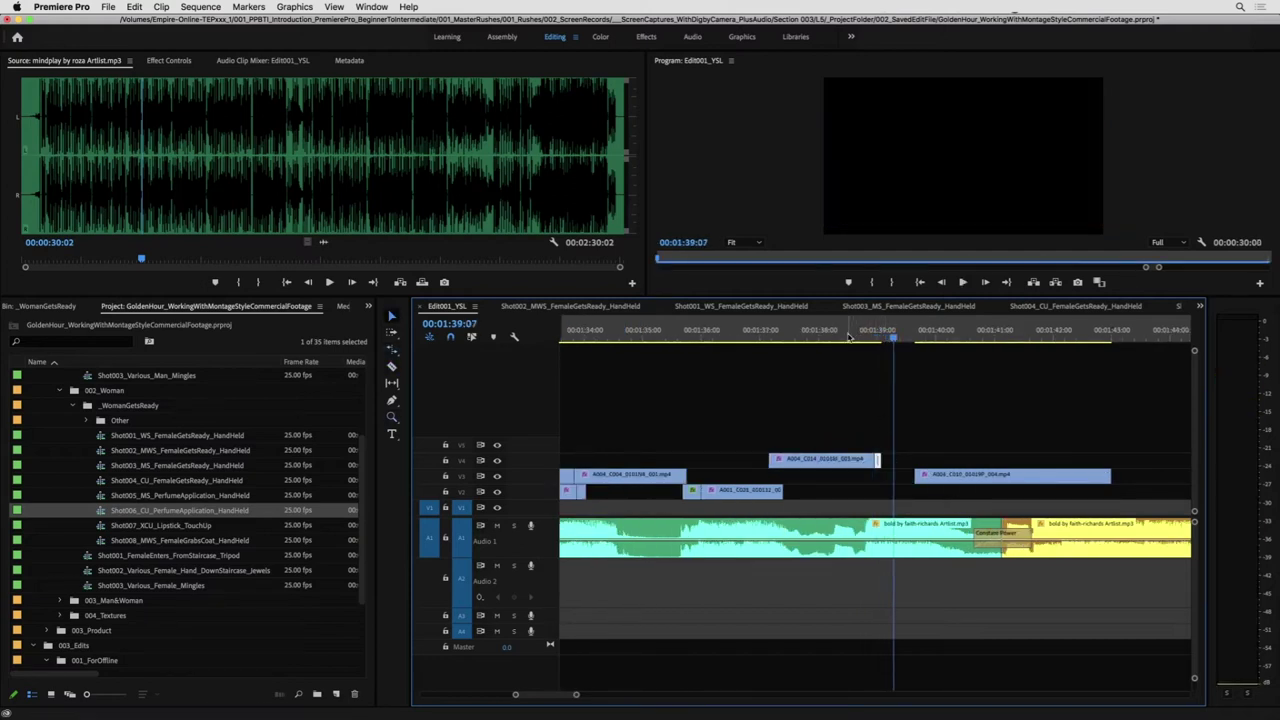
- Play back the end of the A004_C014 clip, fine-tune its out point to the music, and remove the following clip from V3
key("Up")
key("Up")
key("Up")
key("Up")
key("space")
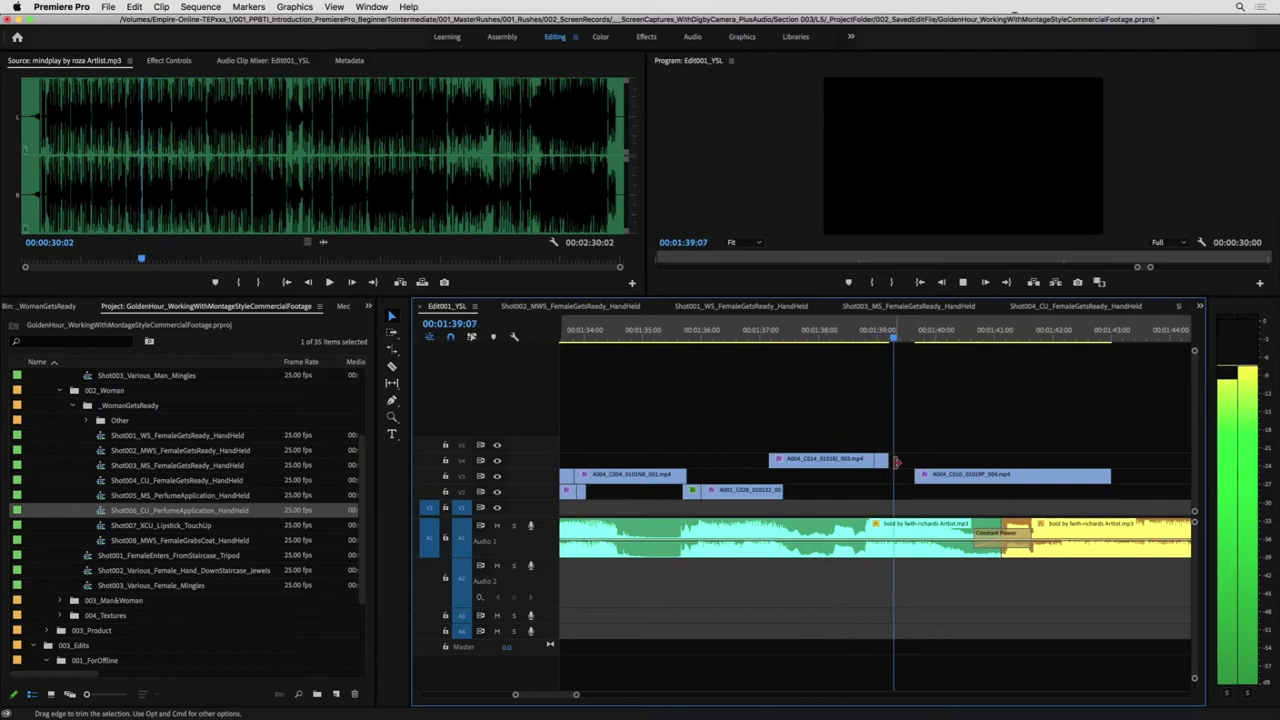
left_click(866, 340)
key("space")
left_click_drag(889, 463, 884, 464)
key("minus")
left_click(838, 335)
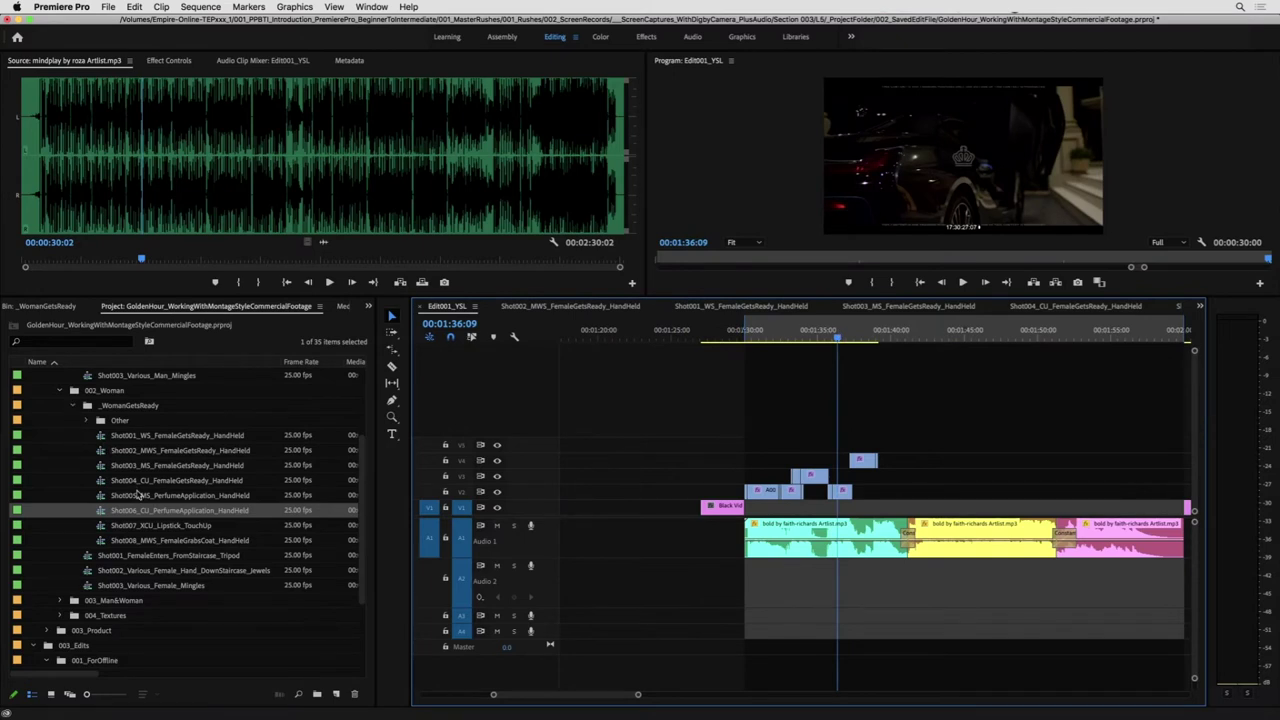
- Open the Shot008_MWS_FemaleGrabsCoat_HandHeld sequence and scrub through its first go take
double_click(193, 542)
left_click_drag(888, 340, 815, 360)
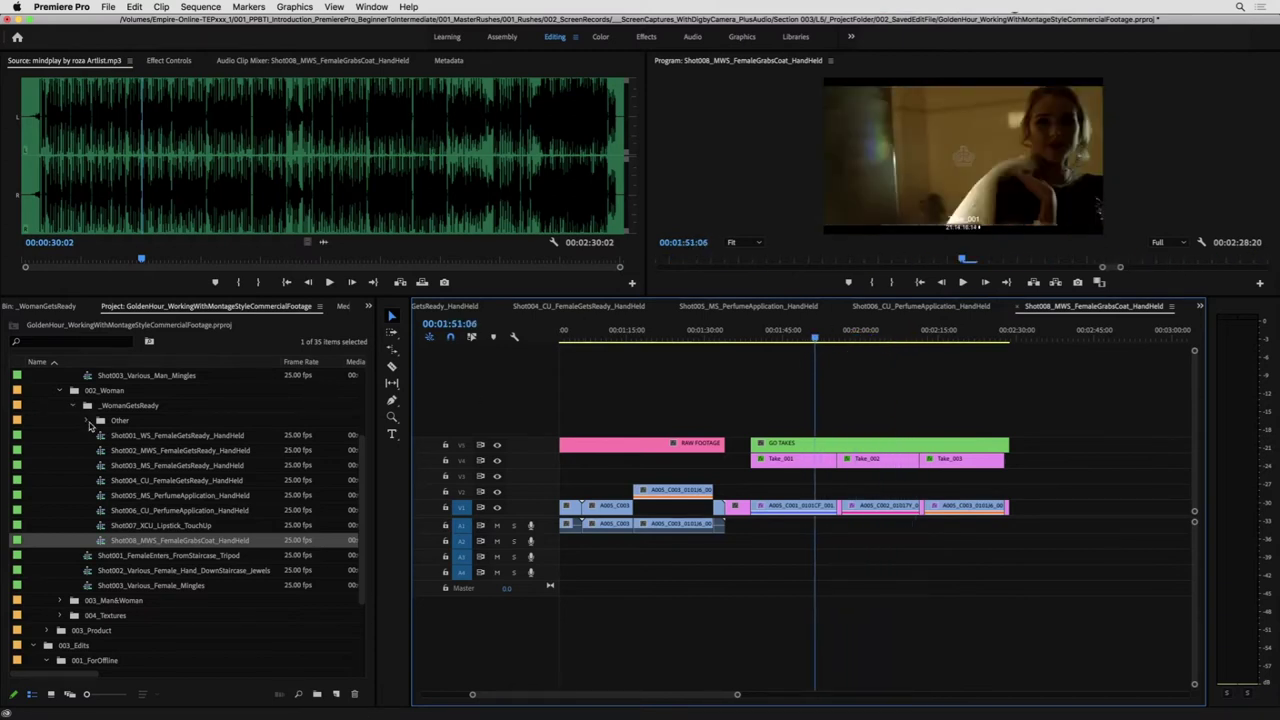
left_click(72, 406)
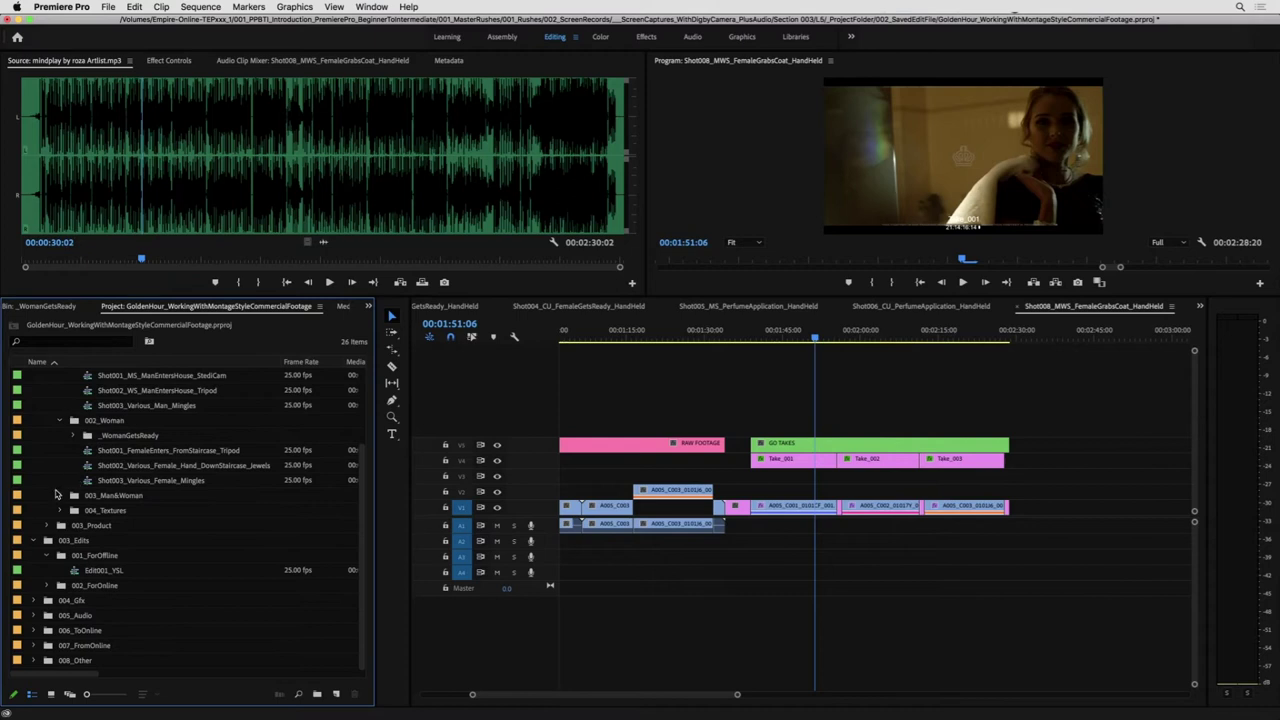
- Copy the Take_010 clip from the Shot001_MS_ManEntersHouse_StediCam sequence and paste it into Edit001_YSL just before 01:40:00
scroll(103, 483, "up", 3)
double_click(120, 465)
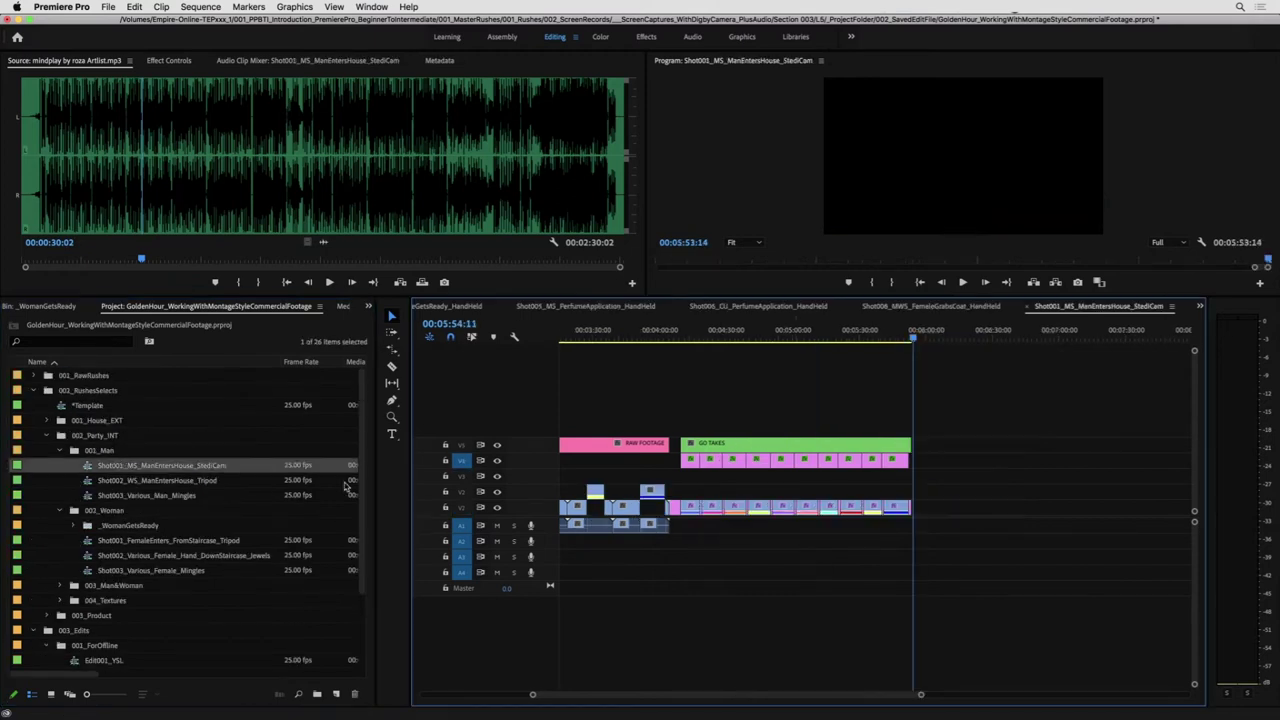
left_click_drag(897, 339, 771, 352)
left_click_drag(788, 395, 897, 432)
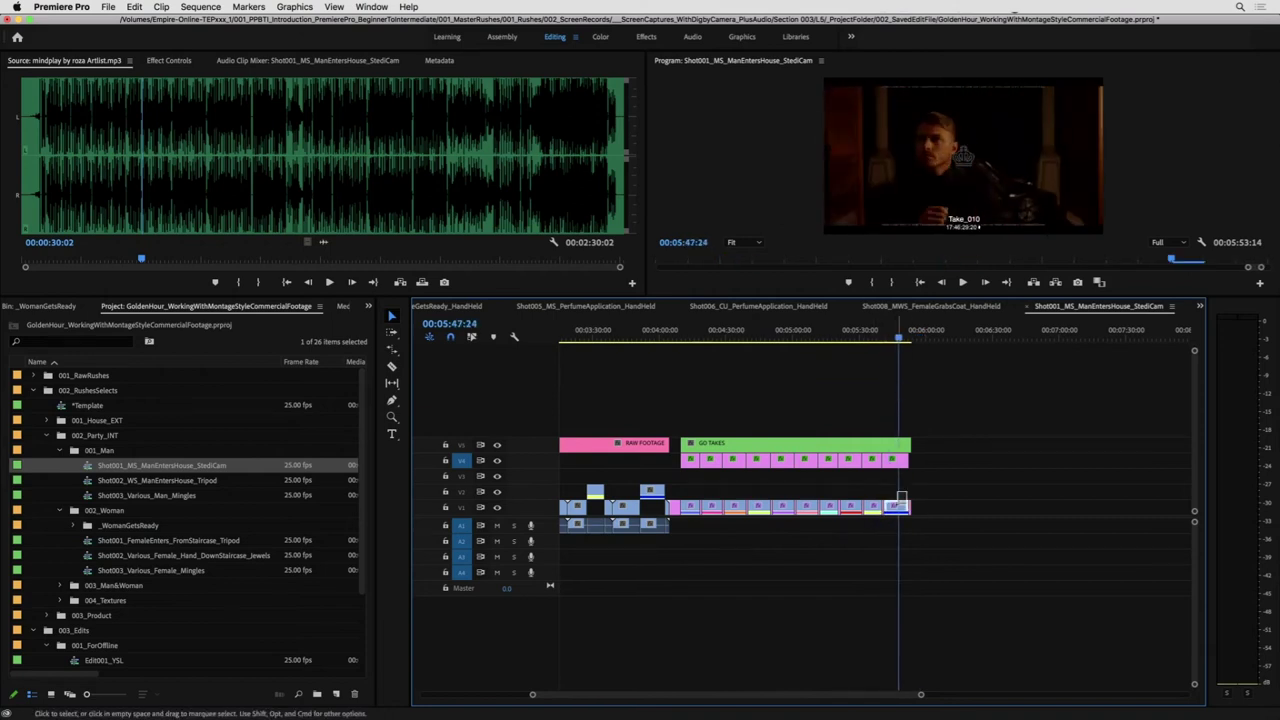
scroll(534, 304, "up", 8)
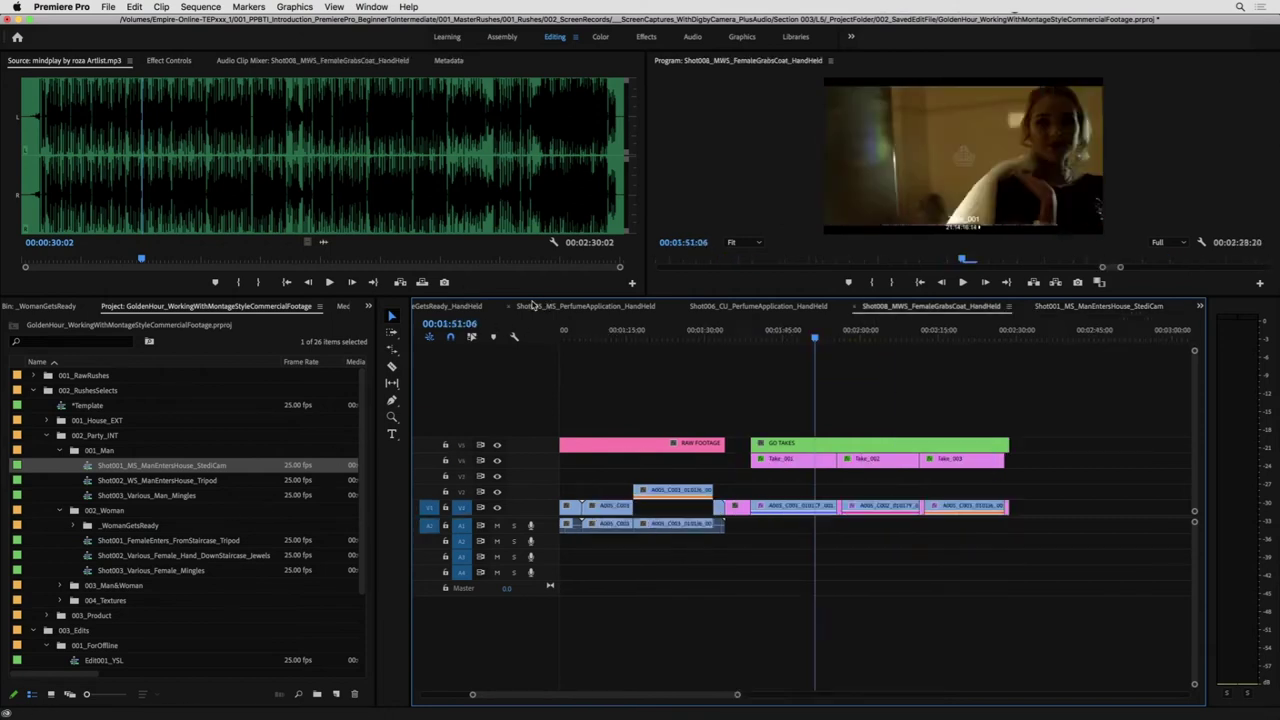
left_click_drag(838, 340, 887, 326)
key("super+v")
key("z")
left_click(848, 454)
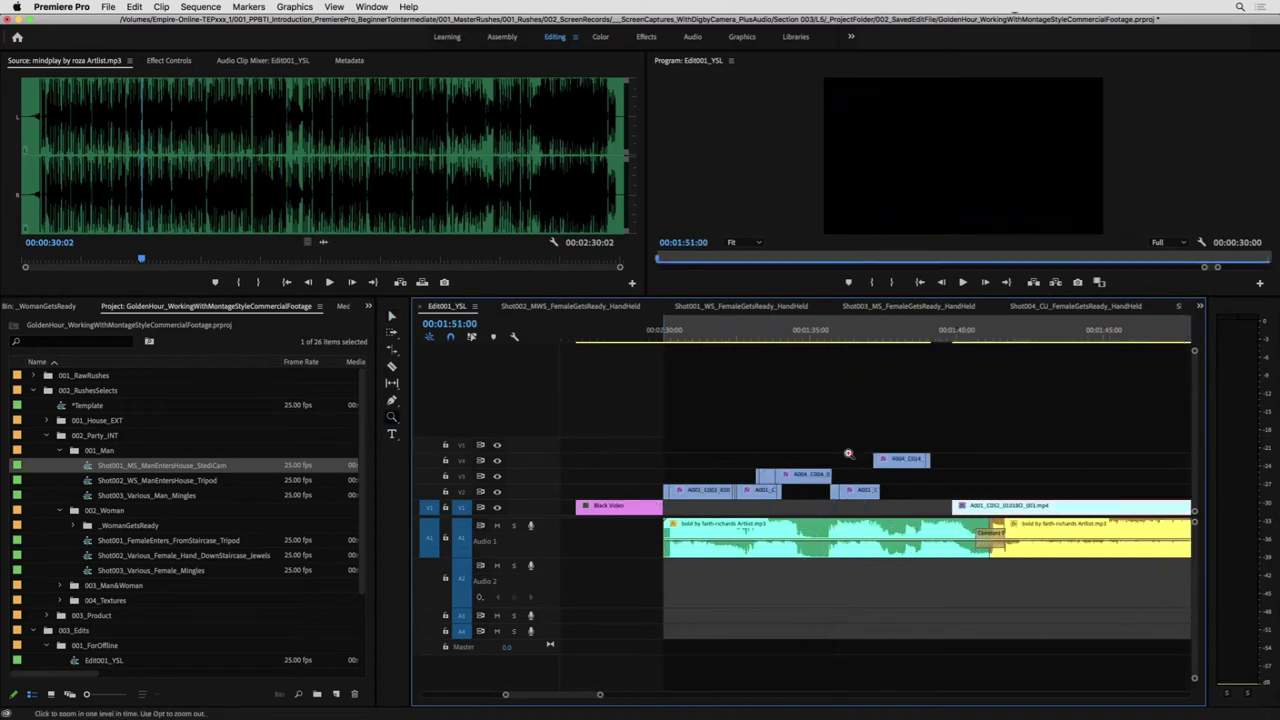
- Move the pasted door clip from V1 up to V2, starting just before 01:40:00, and play back the opening doors
left_click_drag(960, 347, 983, 369)
left_click(850, 341)
key("space")
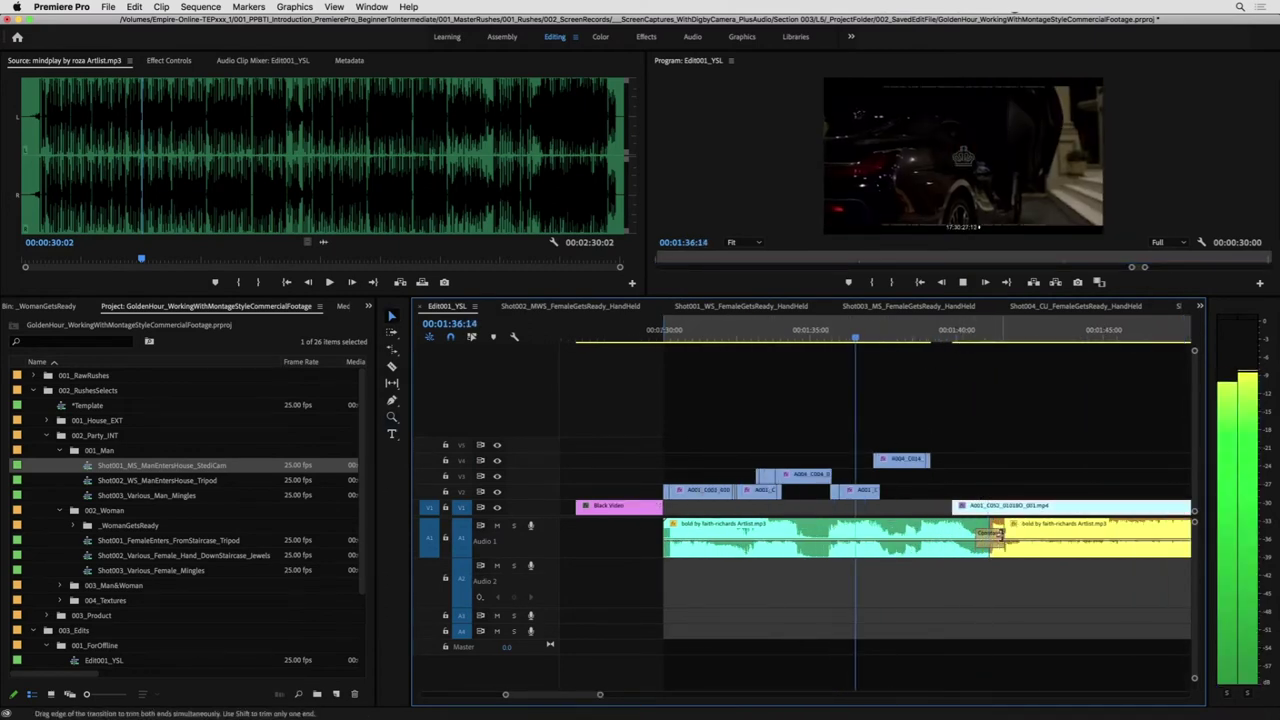
left_click_drag(986, 507, 948, 491)
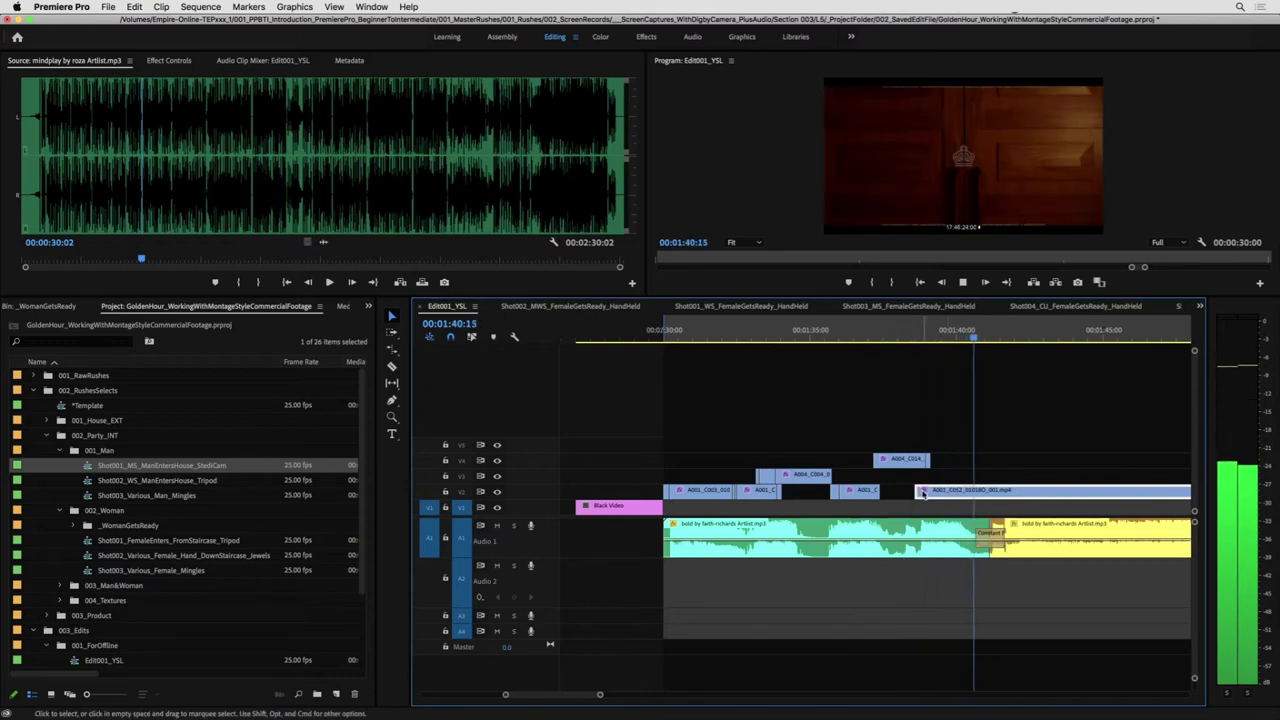
key("minus")
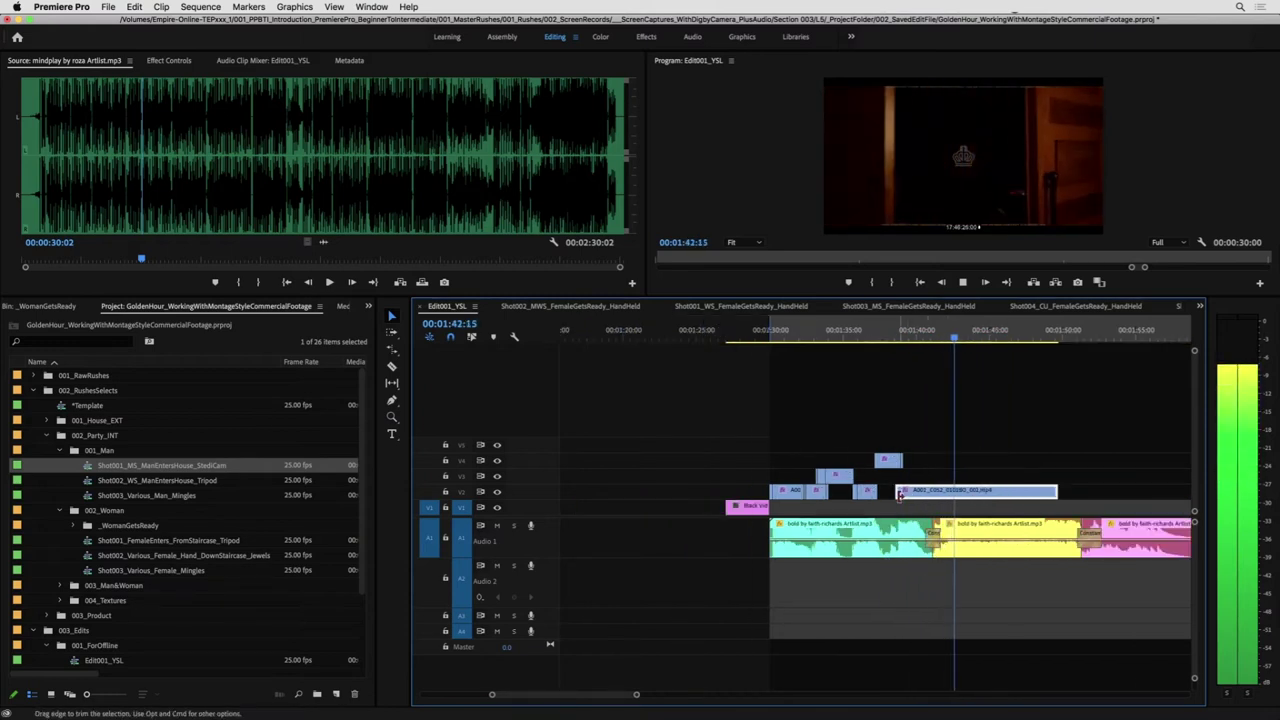
key("z")
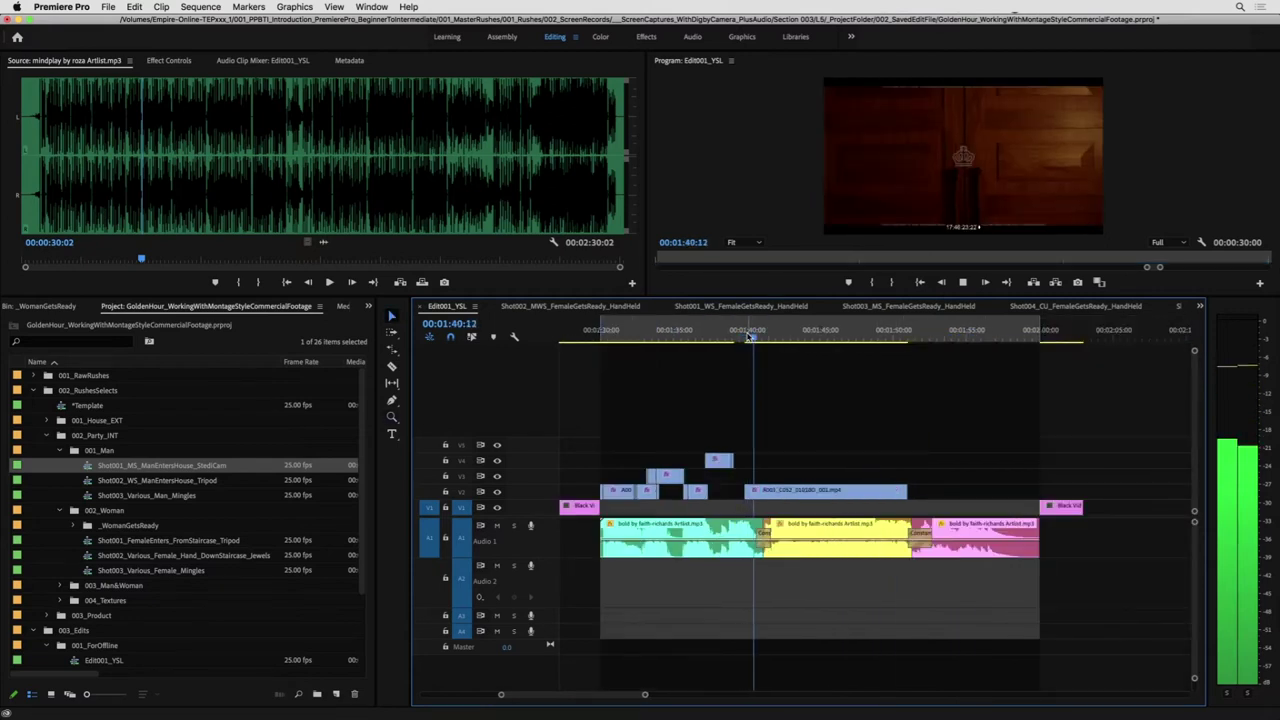
key("space")
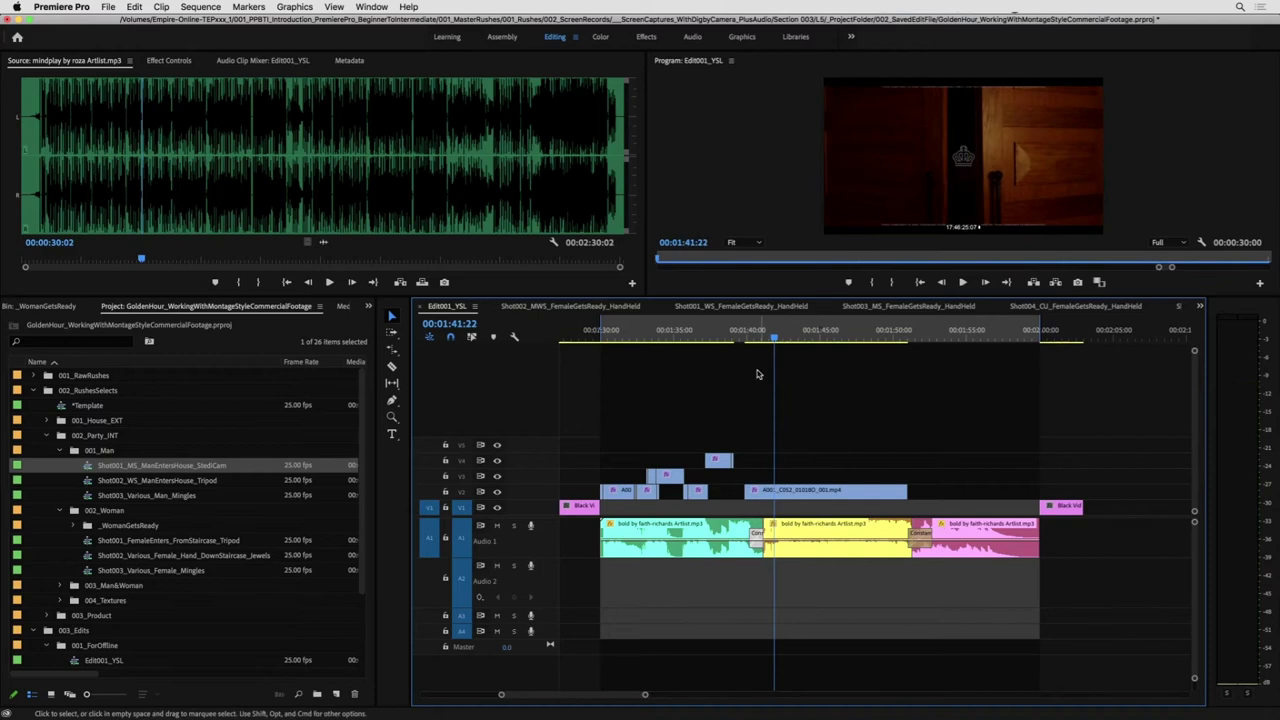
- Shift the Constant Power crossfade between the first two music segments slightly later and check the transition in playback
key("Up")
key("space")
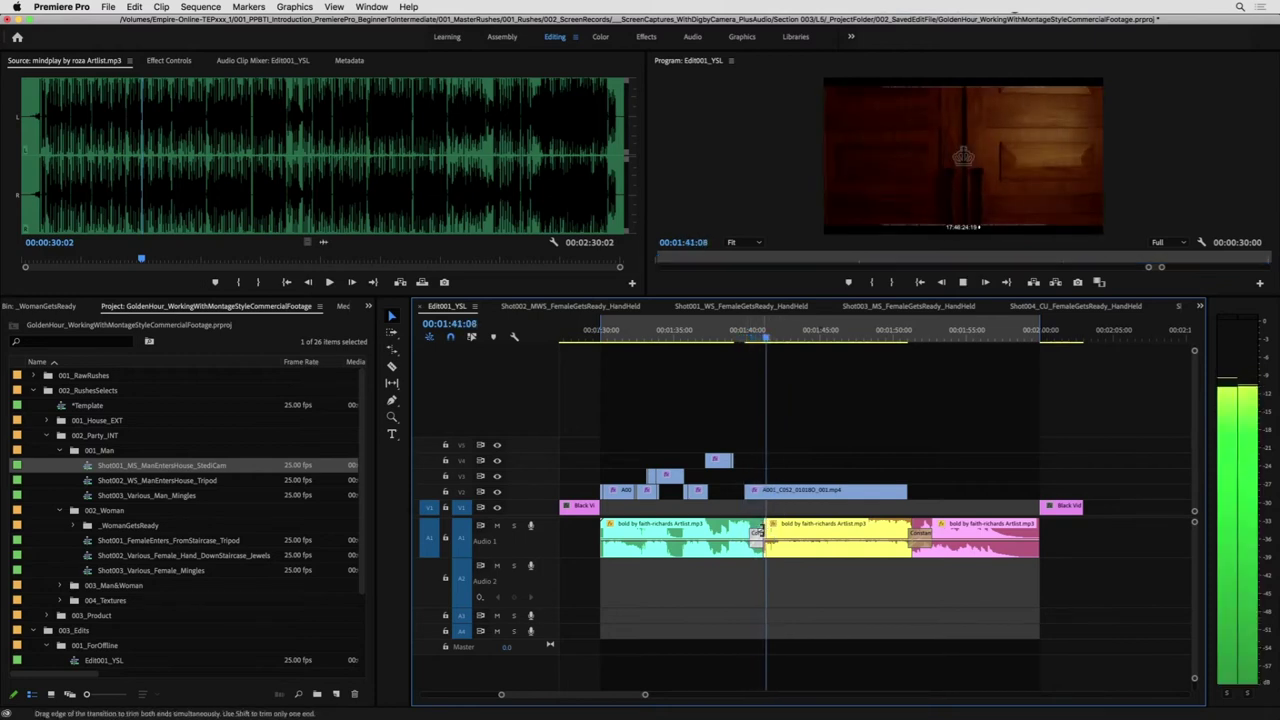
key("space")
key("space")
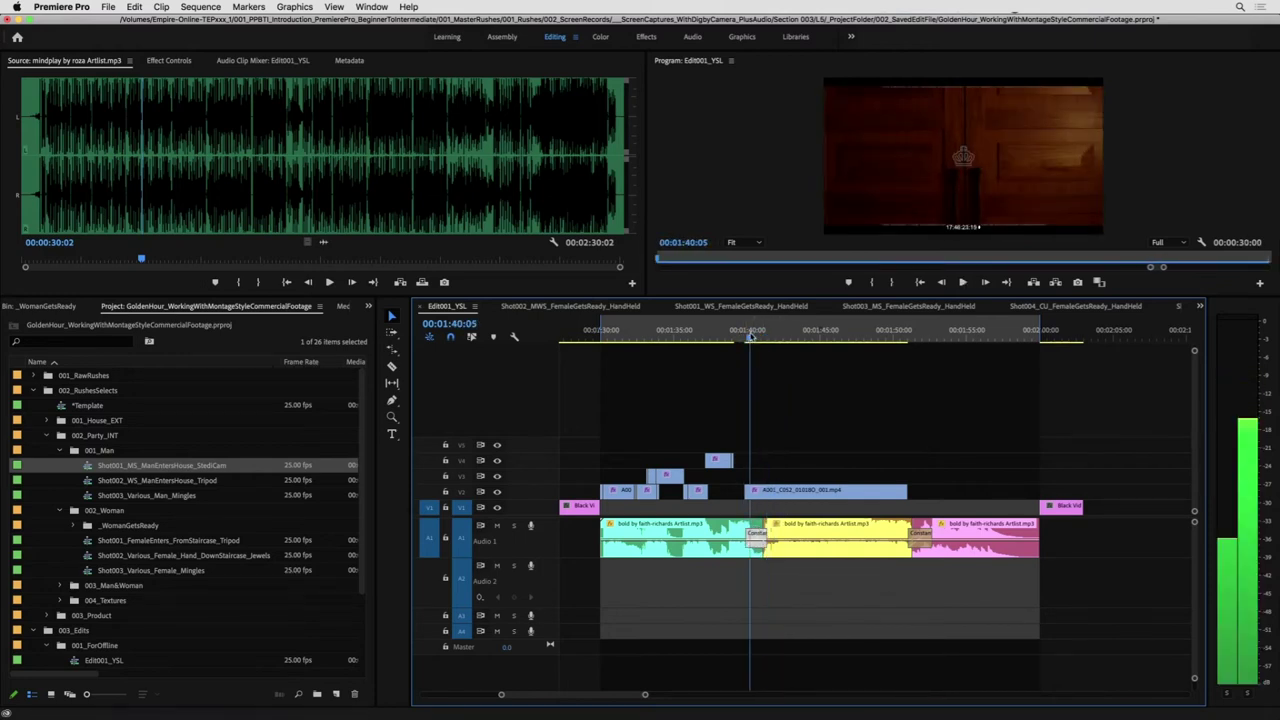
key("Up")
left_click_drag(762, 533, 766, 533)
key("Up")
key("Up")
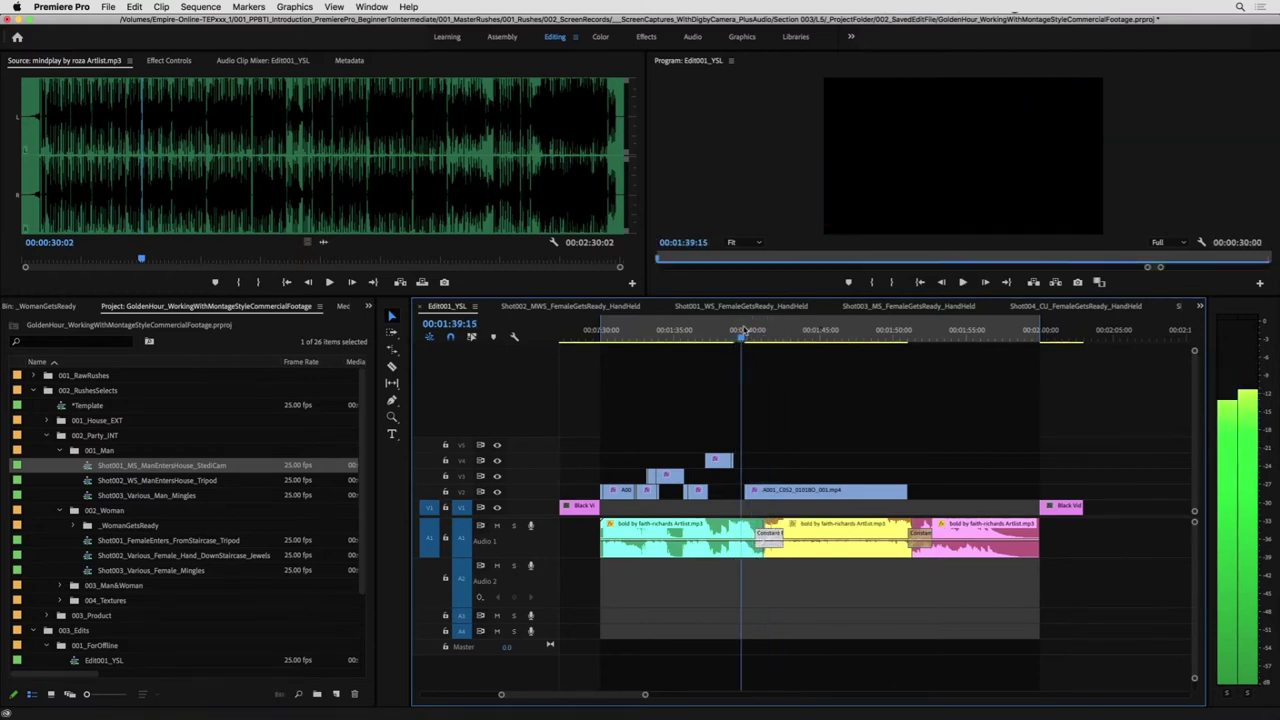
left_click_drag(768, 541, 771, 537)
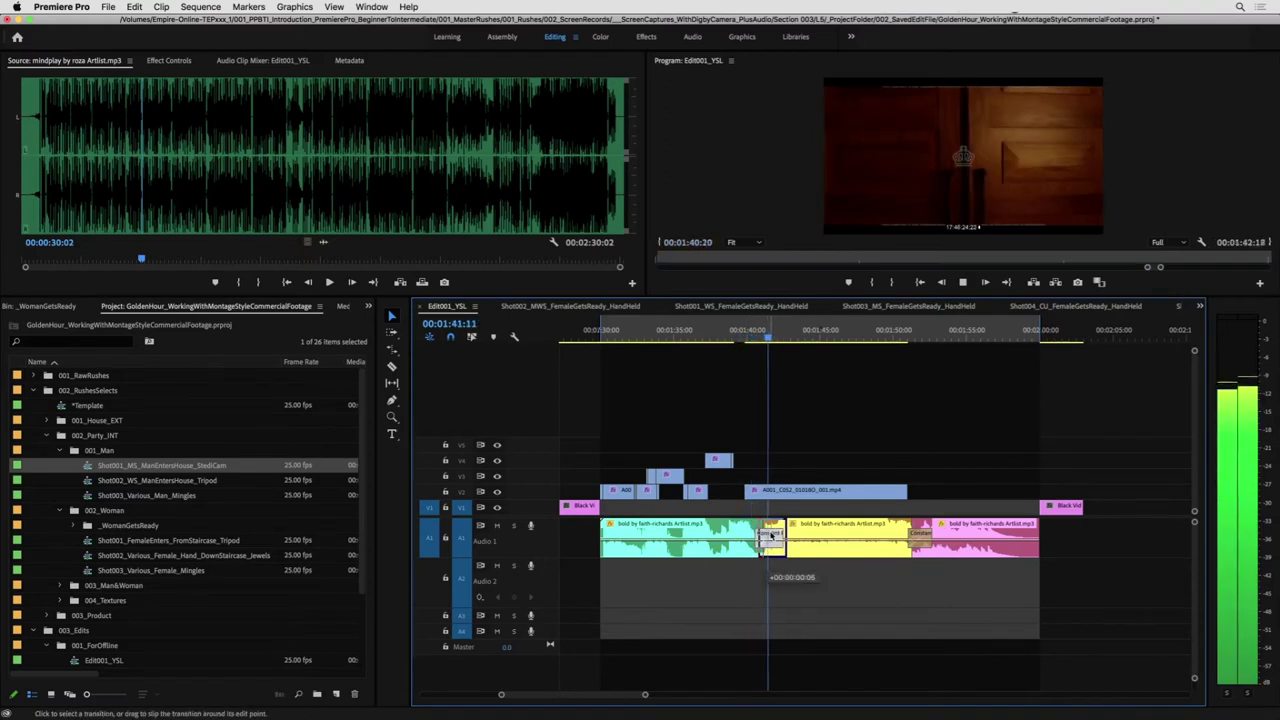
left_click(759, 342)
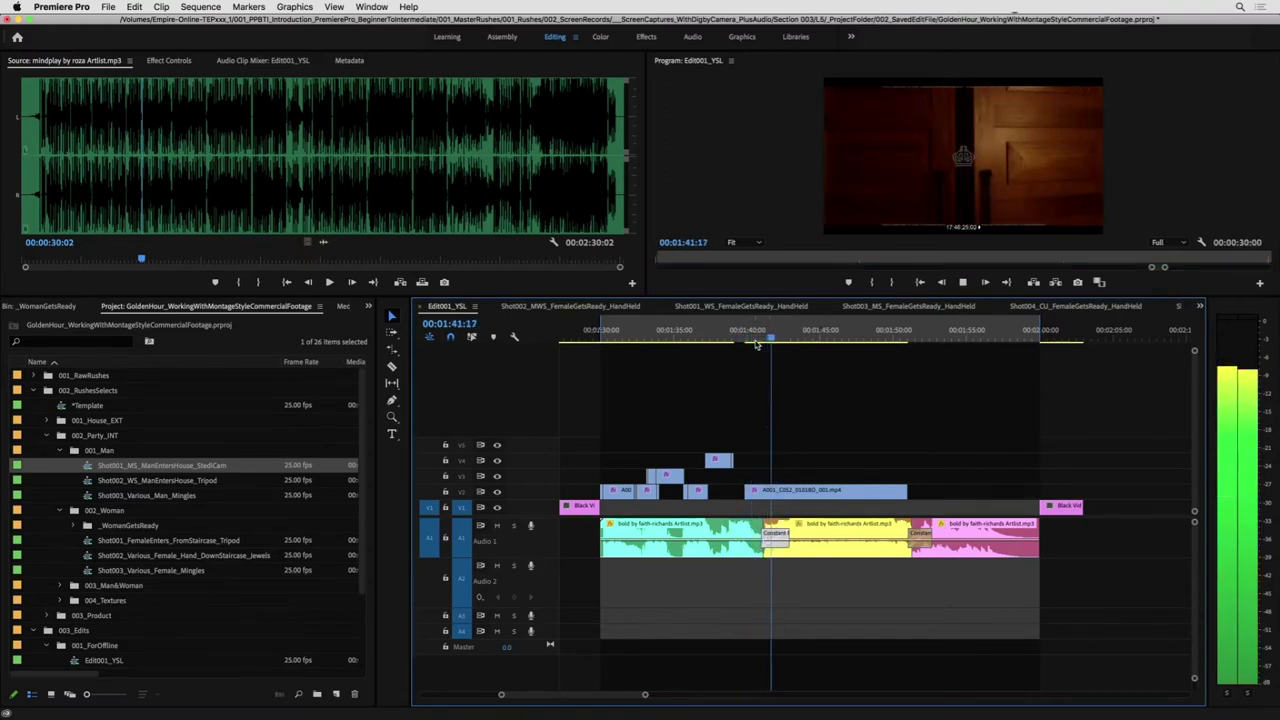
- Trim over a second off the start of the door clip on V2, move it earlier, and play back the cut
left_click(726, 336)
key("z")
left_click(757, 465)
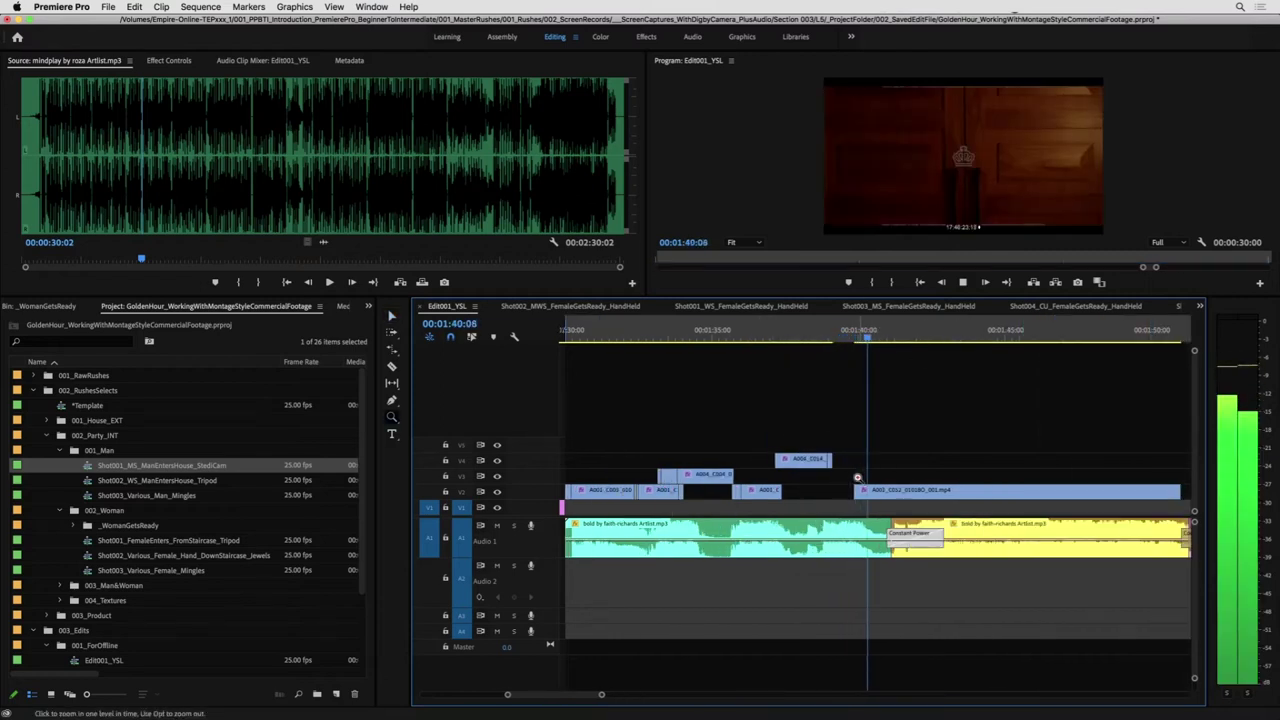
key("v")
left_click_drag(855, 492, 891, 492)
left_click_drag(914, 493, 858, 494)
left_click(737, 336)
key("space")
- Park the A004_C014 clip on V5 at about 01:41:15 and place the door clip on V3 directly after the car door shot
left_click_drag(834, 423, 797, 459)
left_click_drag(801, 461, 931, 446)
left_click_drag(872, 490, 821, 474)
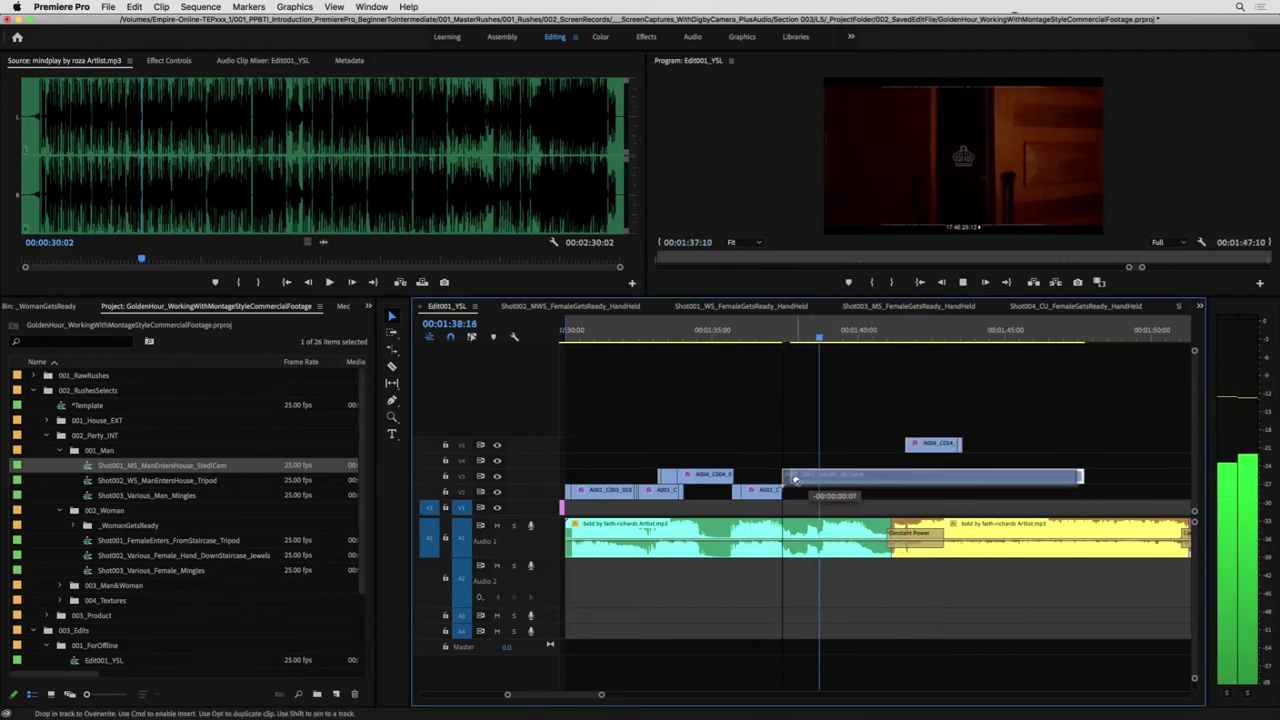
key("space")
left_click(714, 336)
key("space")
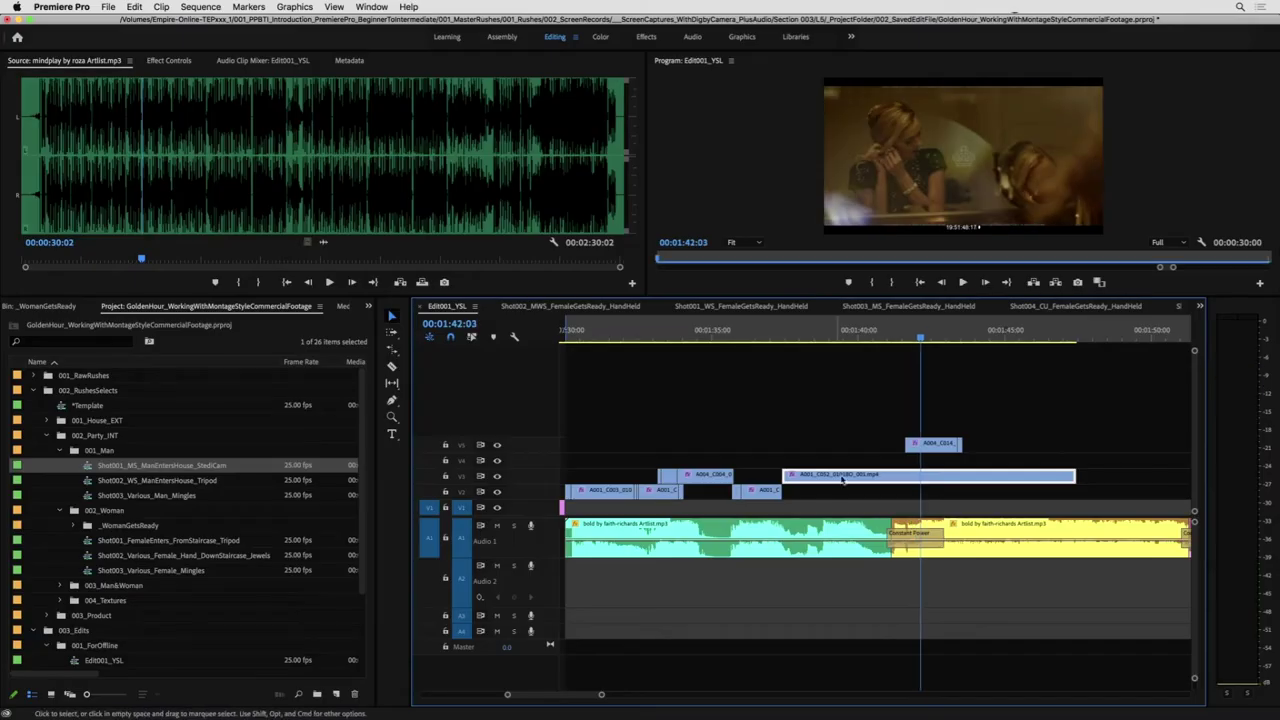
left_click(738, 328)
key("space")
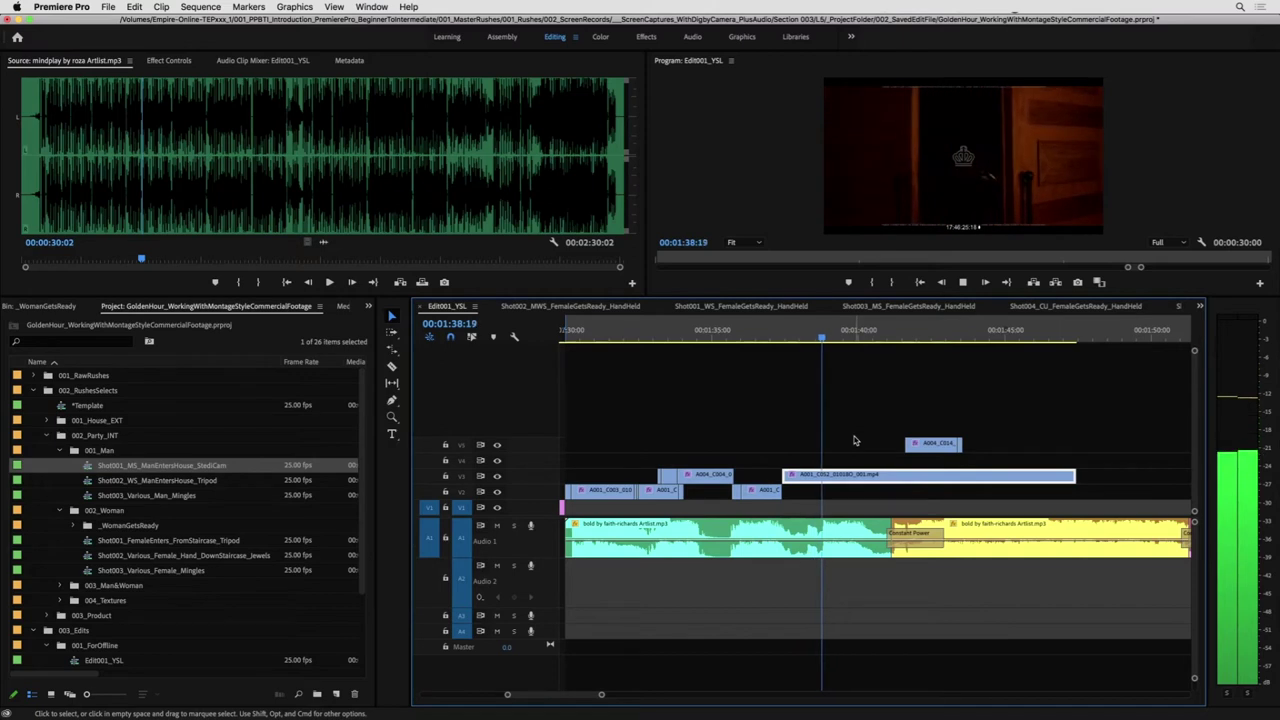
- Move the A004_C014 clip back to V4 over the door clip at about 01:39:08 and play back the cut
left_click(899, 445)
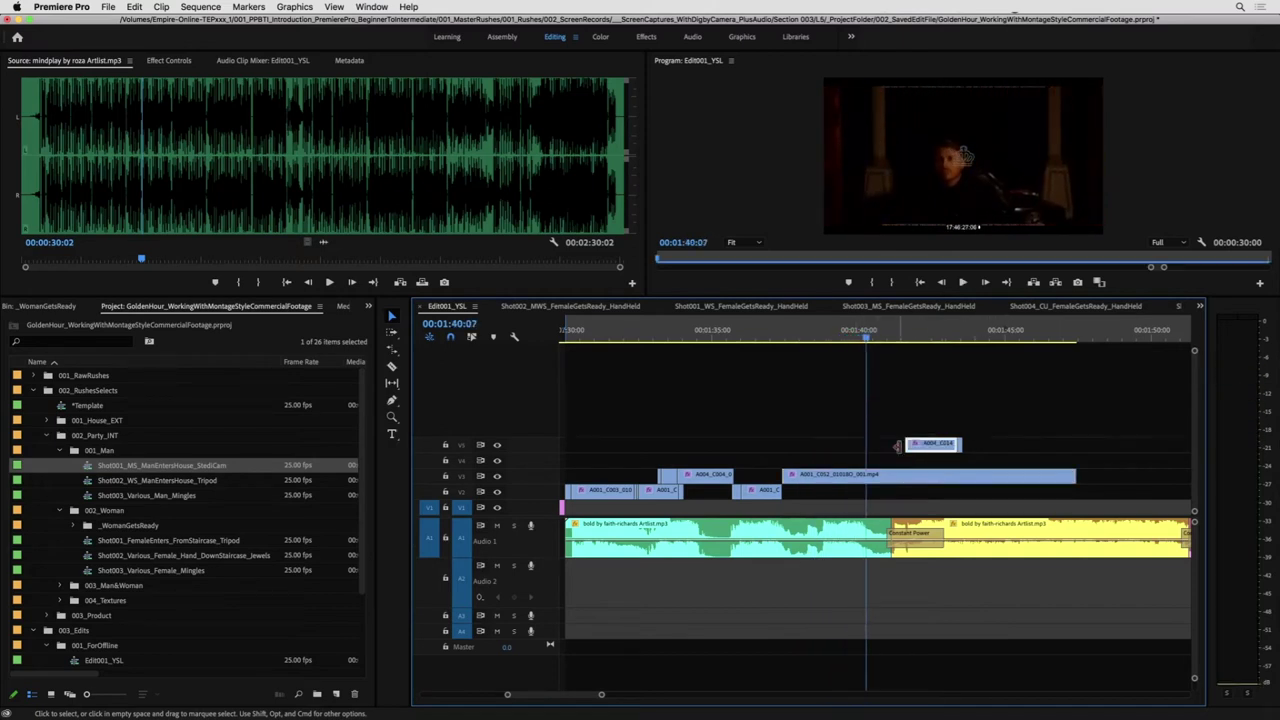
left_click_drag(924, 456, 870, 467)
key("space")
left_click_drag(815, 336, 755, 338)
key("space")
key("space")
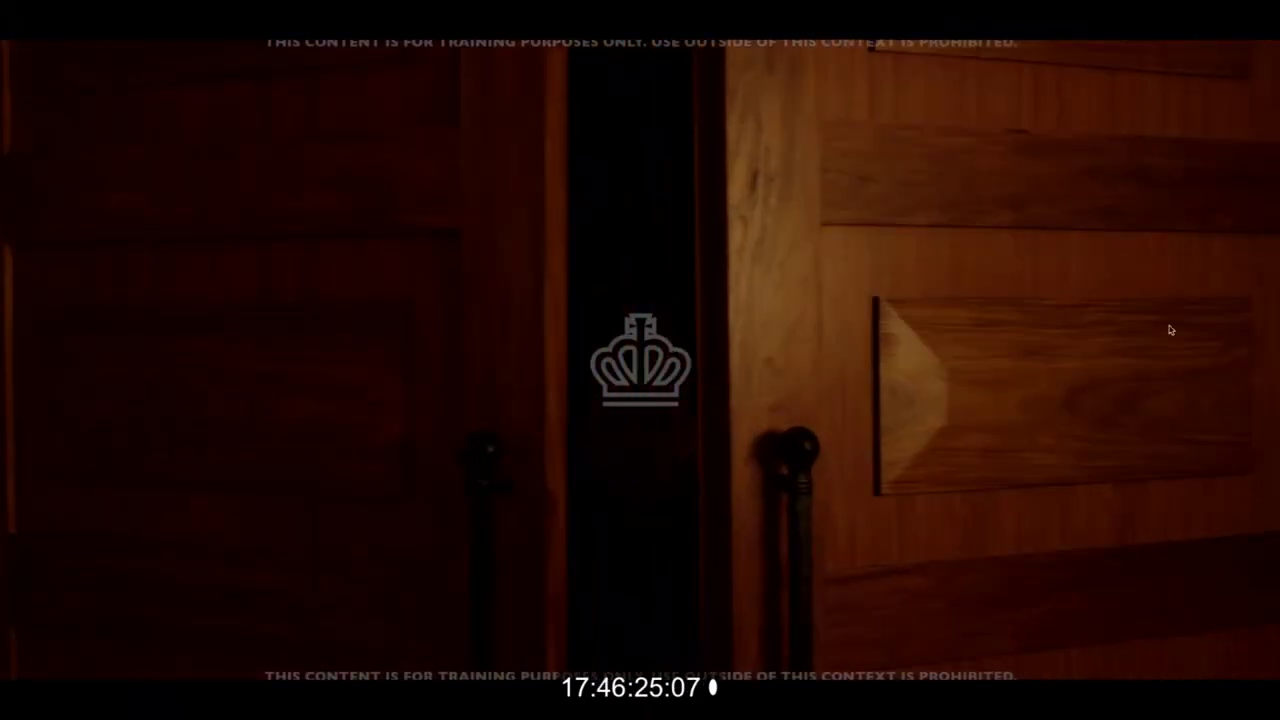
- Trim the end of the door clip on V3 to about 01:40:02, slip its content later, and check it in playback
left_click(829, 478)
left_click_drag(829, 478, 826, 481)
left_click_drag(1076, 478, 861, 475)
key("y")
left_click_drag(843, 475, 807, 473)
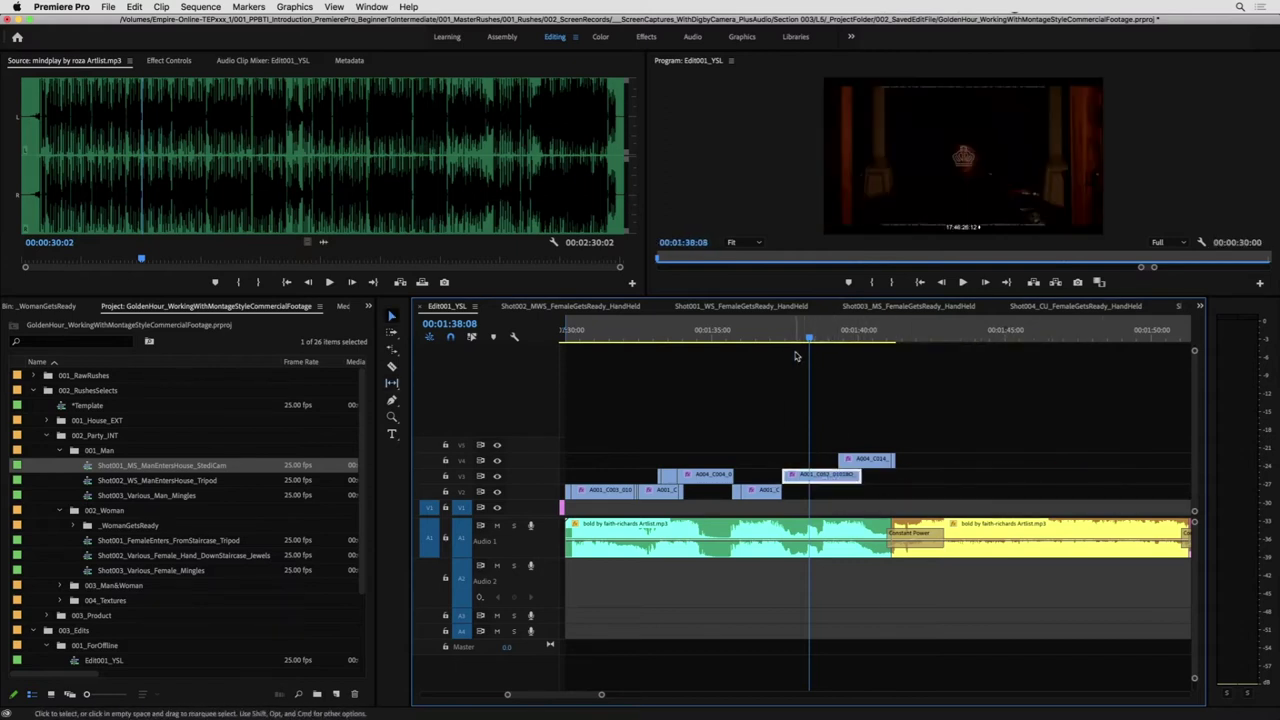
left_click(779, 338)
key("space")
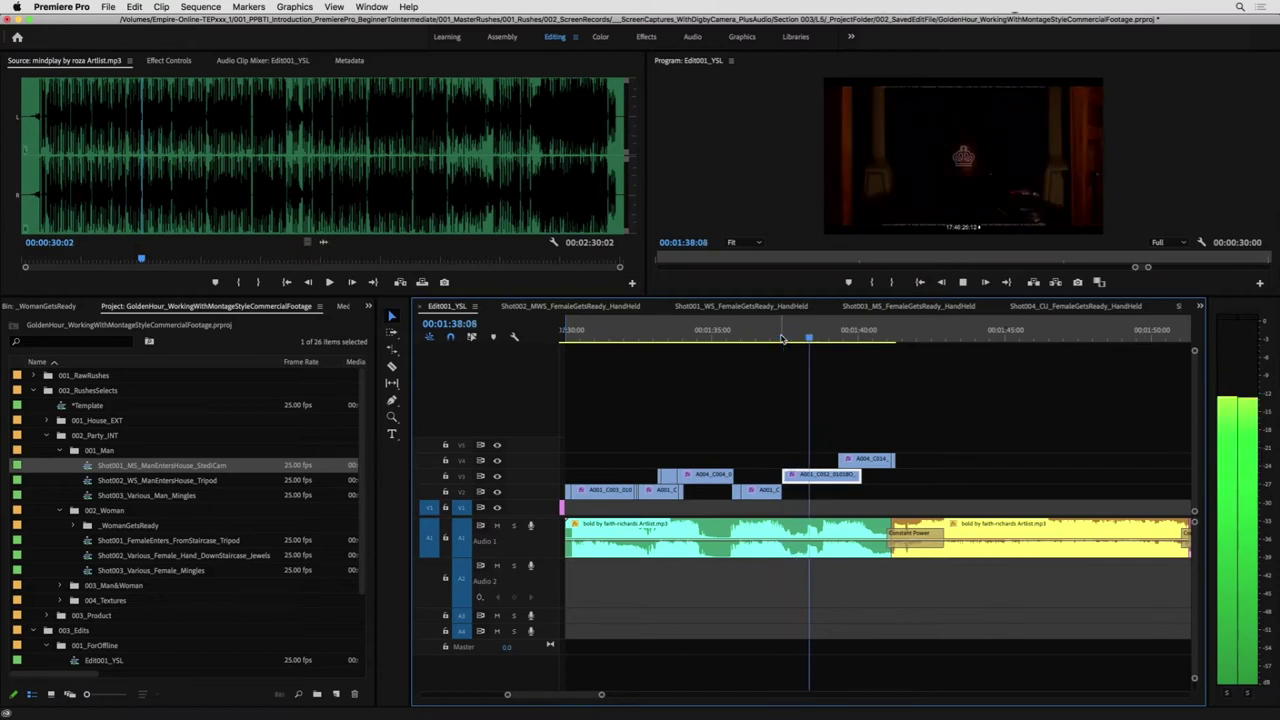
key("space")
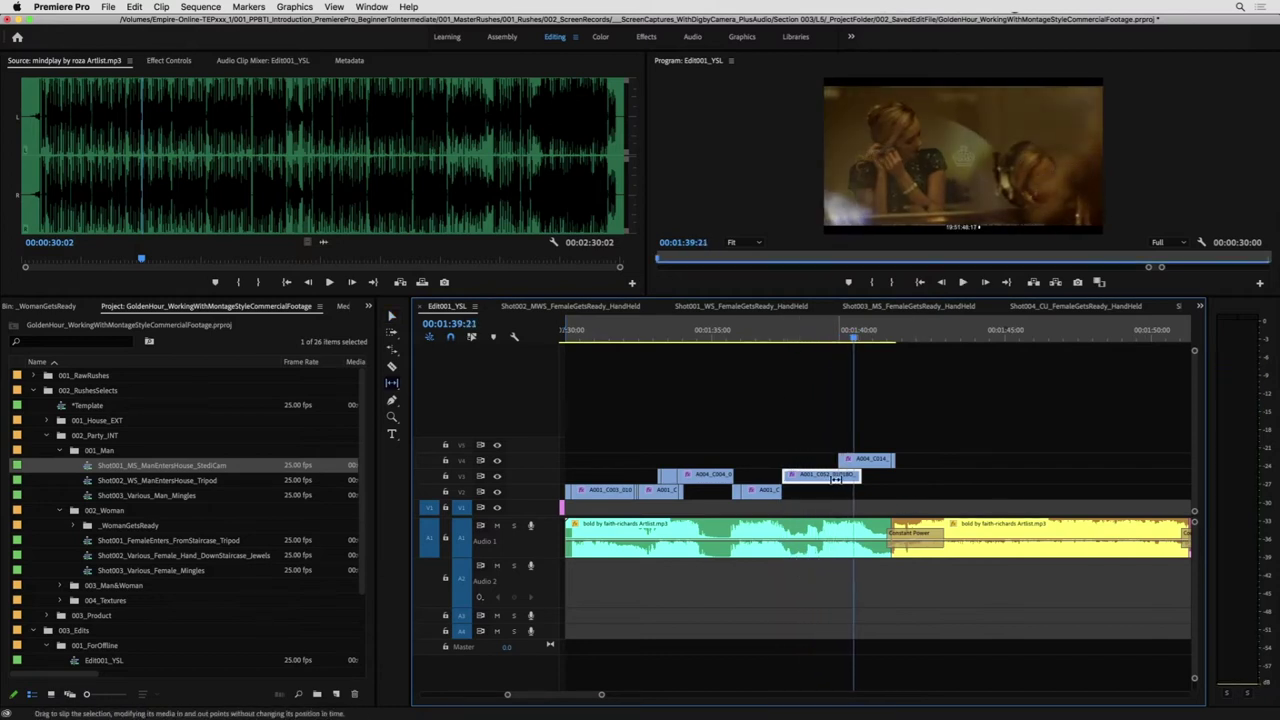
- Fine-tune the slip of the door clip on V3 so the man's entrance suits the cut, and play it back
left_click(771, 339)
key("space")
key("y")
left_click_drag(832, 476, 843, 476)
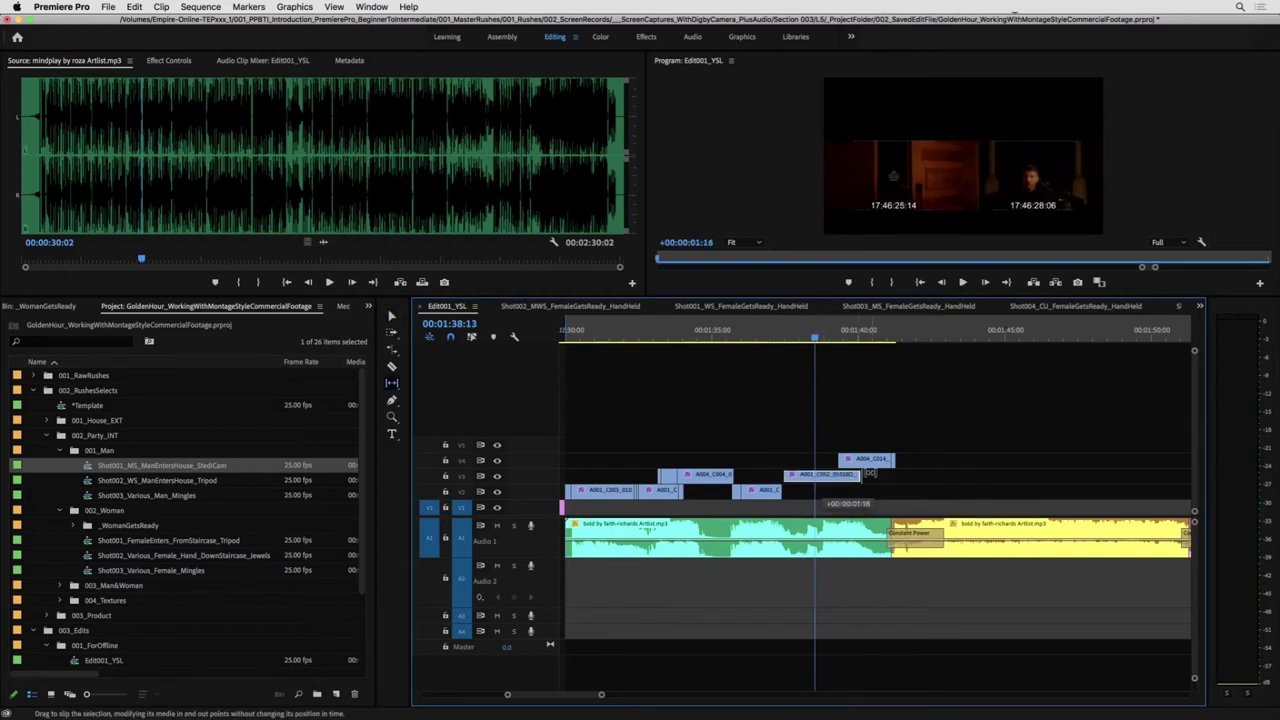
key("space")
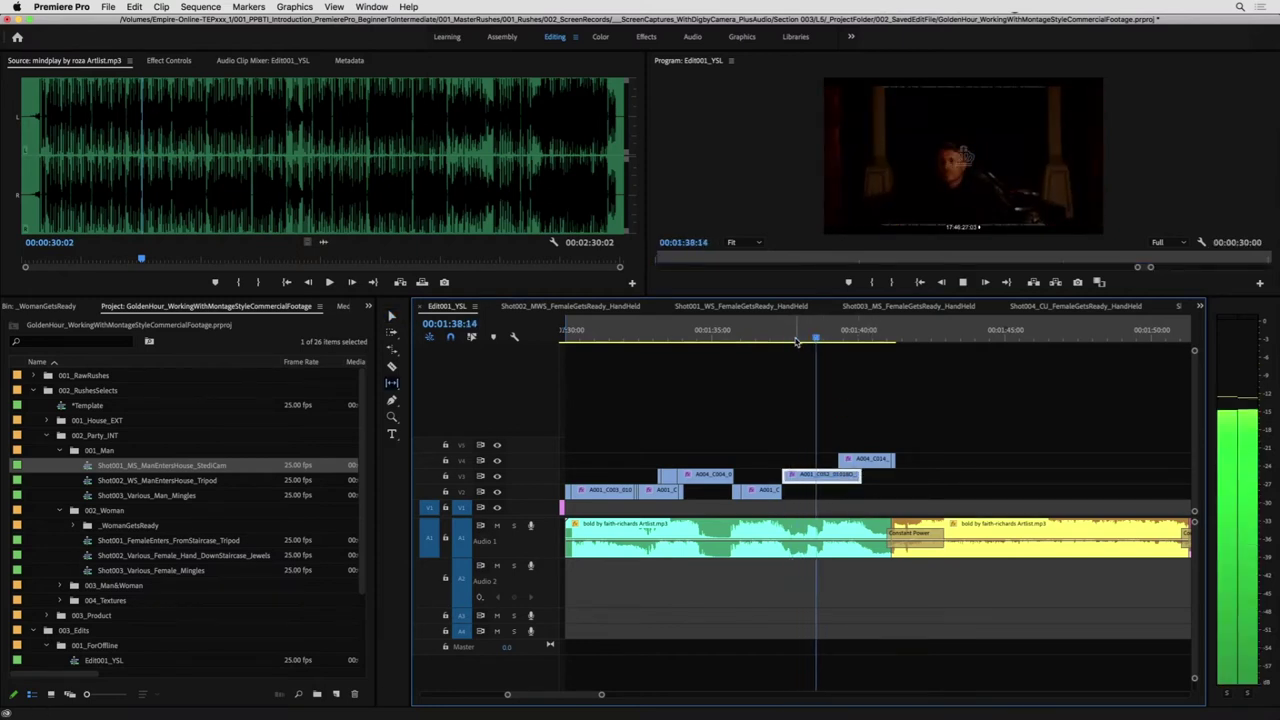
key("space")
- Move the A004_C014 clip on V4 later to start at about 01:39:24 and play back the cut from the door clip
key("v")
left_click_drag(931, 438, 881, 466)
key("space")
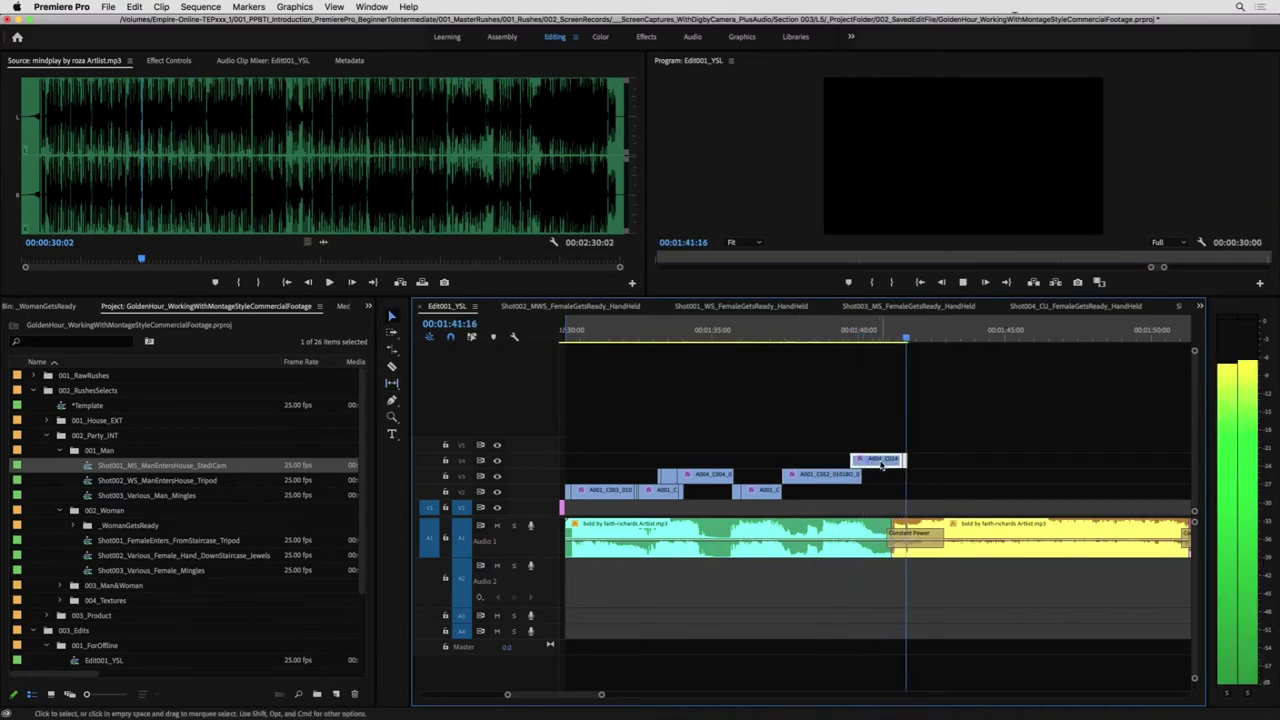
left_click(897, 332)
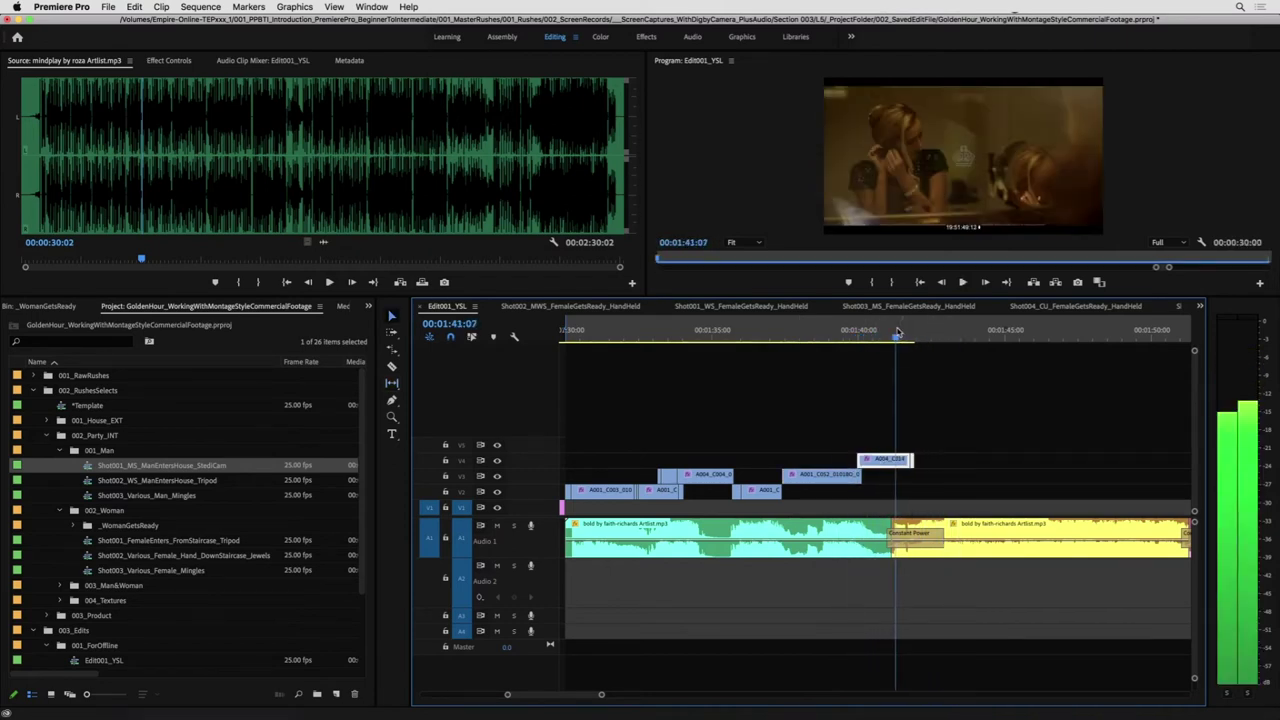
left_click(834, 334)
key("space")
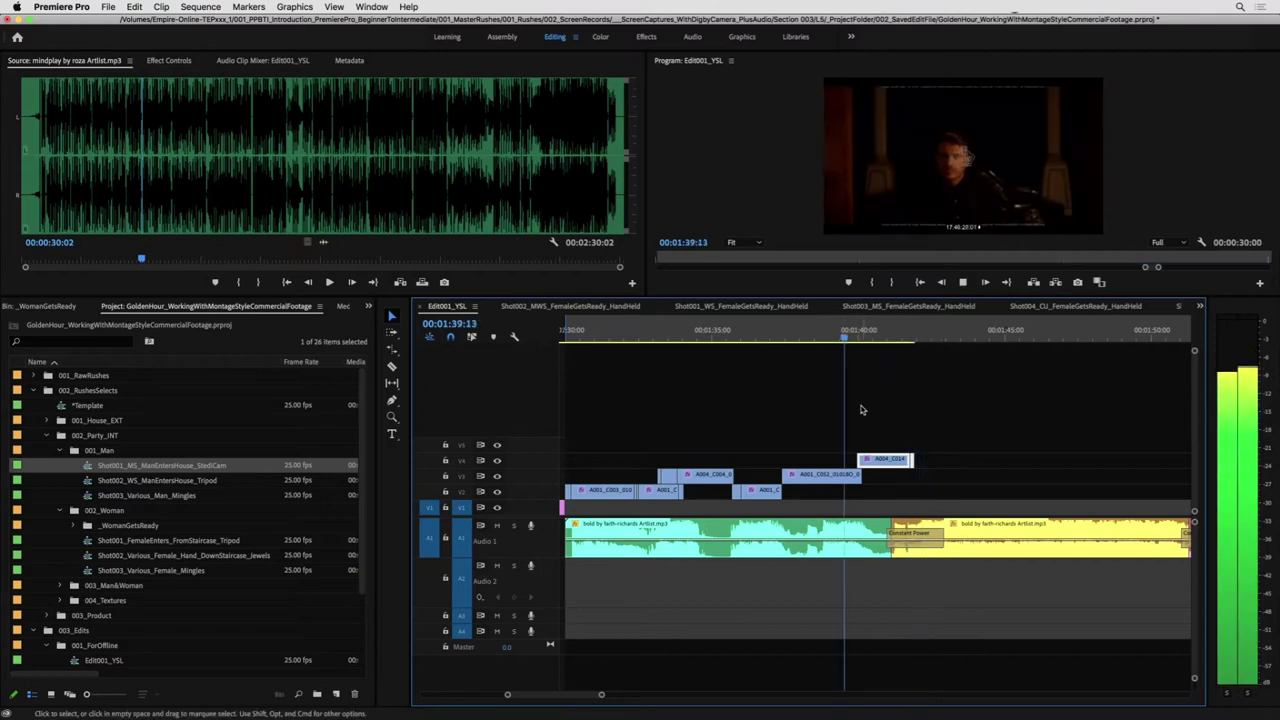
- Extend the start of the A004_C014 clip on V4 to about 01:39:20 and play back the edit around the door shot
scroll(862, 409, "right", 1)
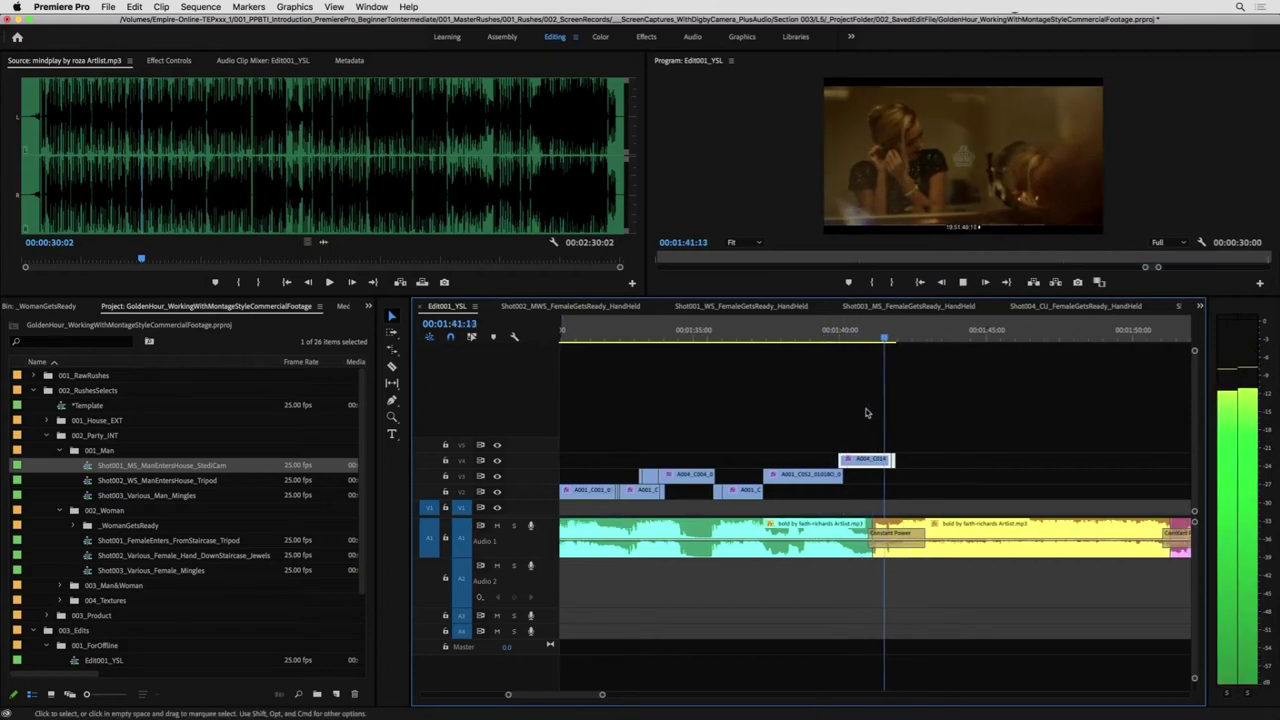
left_click(812, 333)
key("space")
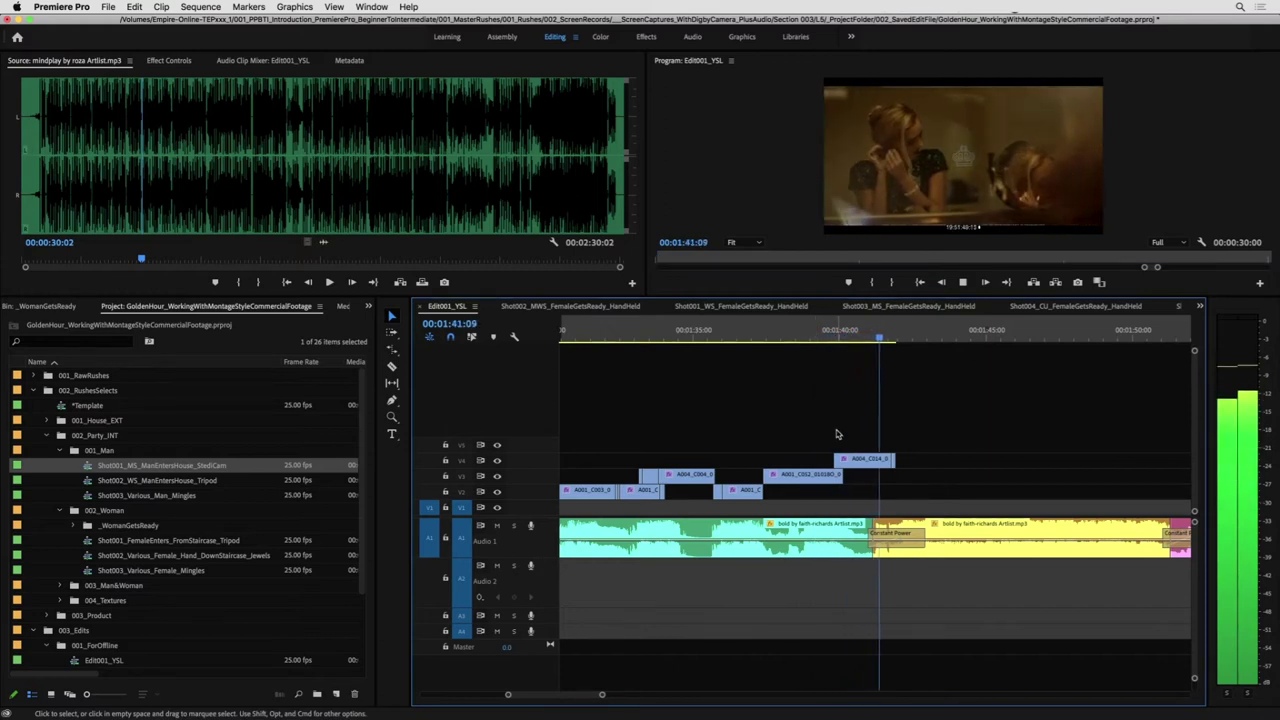
key("minus")
key("minus")
left_click_drag(873, 336, 798, 338)
key("z")
left_click(881, 442)
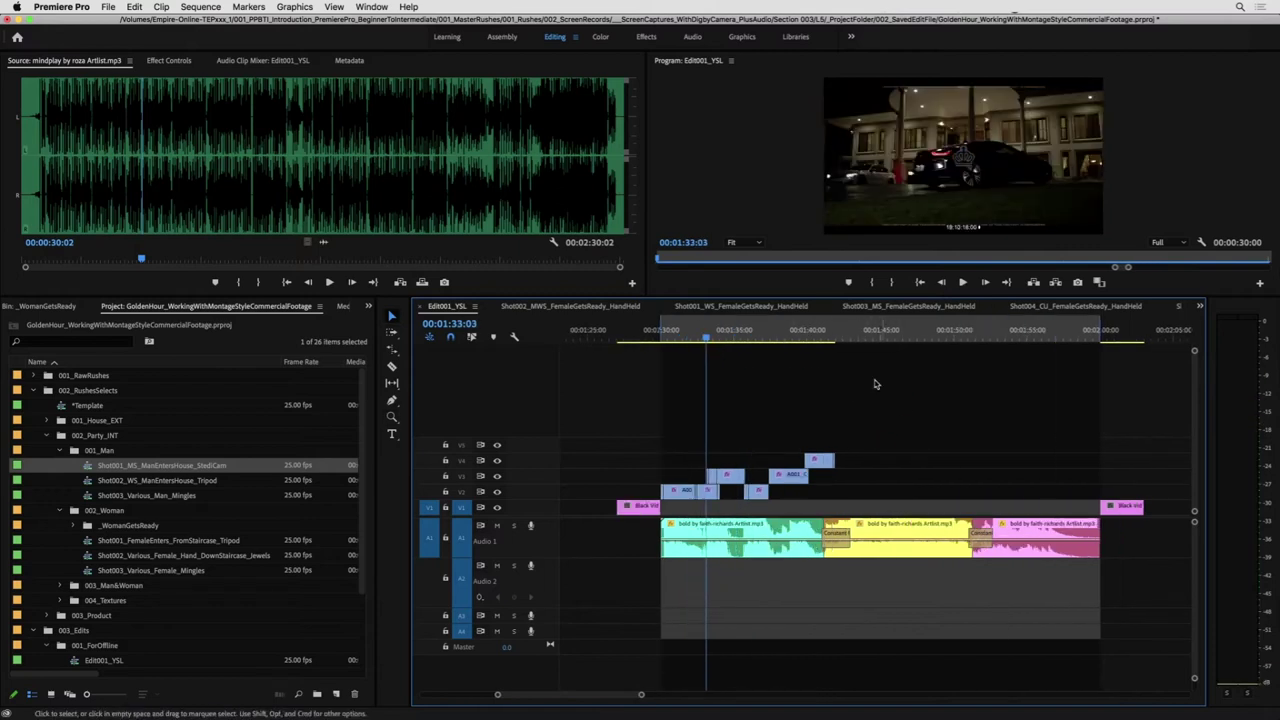
left_click(791, 330)
key("space")
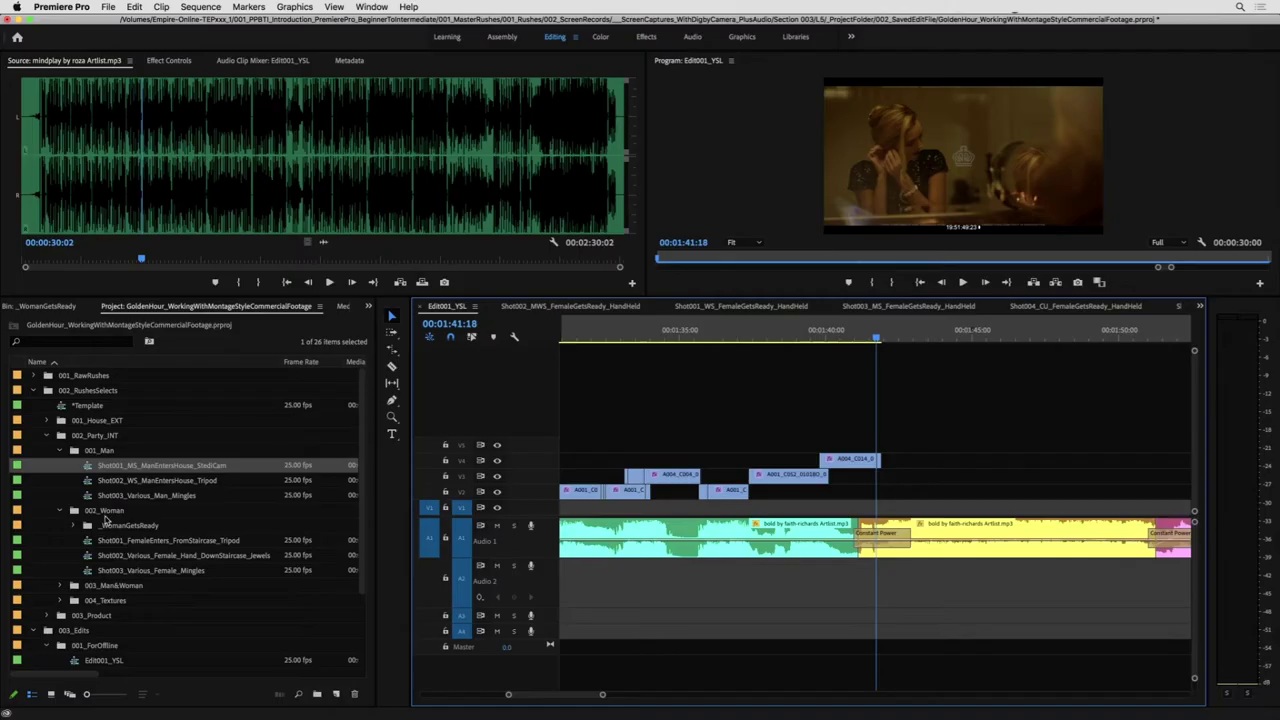
- Open the Shot006_CU_PerfumeApplication_HandHeld sequence from the _WomanGetsReady bin and scrub through its go takes
left_click(73, 525)
double_click(165, 632)
left_click(845, 333)
left_click_drag(845, 333, 815, 354)
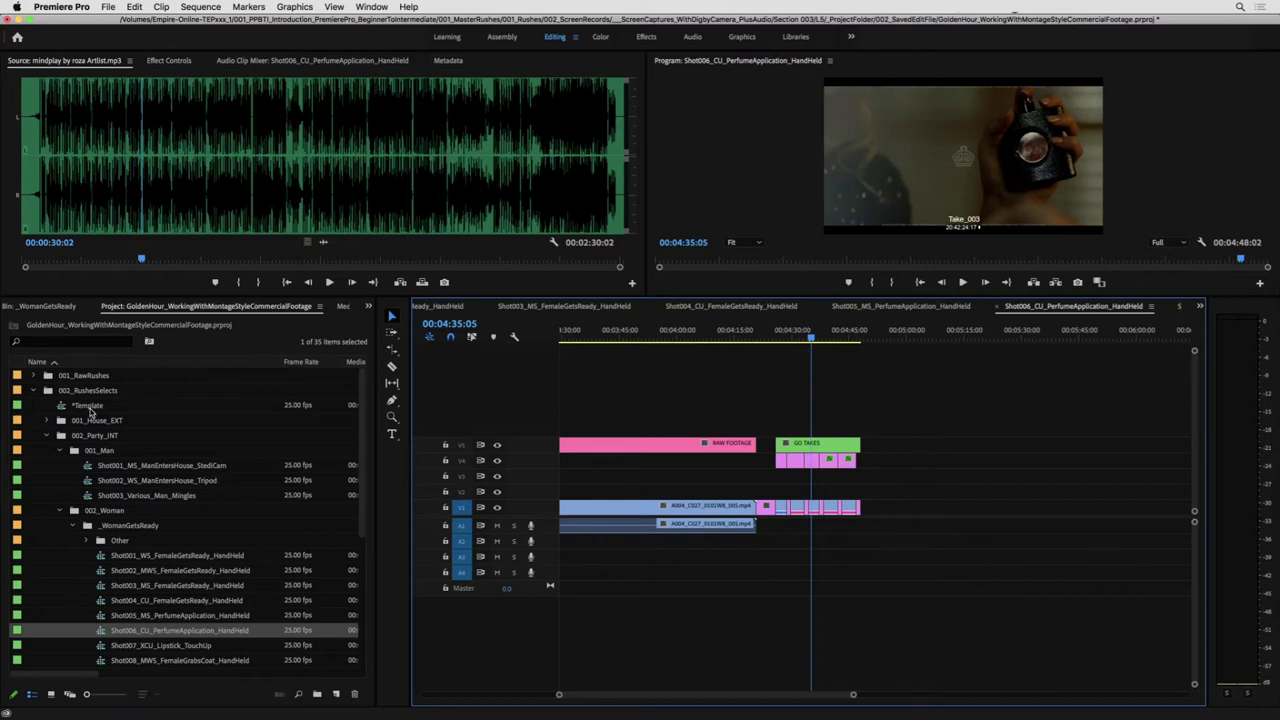
- Return to the Edit001_YSL sequence and play it back full screen from about 01:30:00
left_click(450, 305)
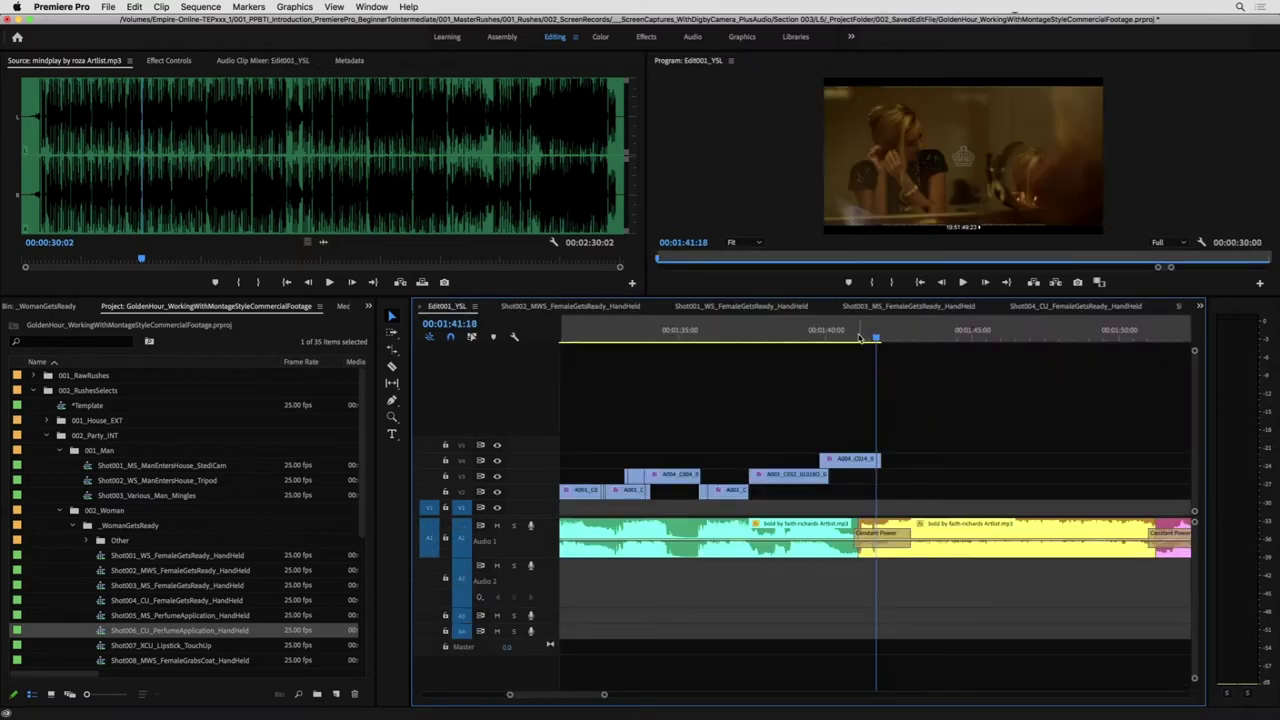
key("minus")
key("minus")
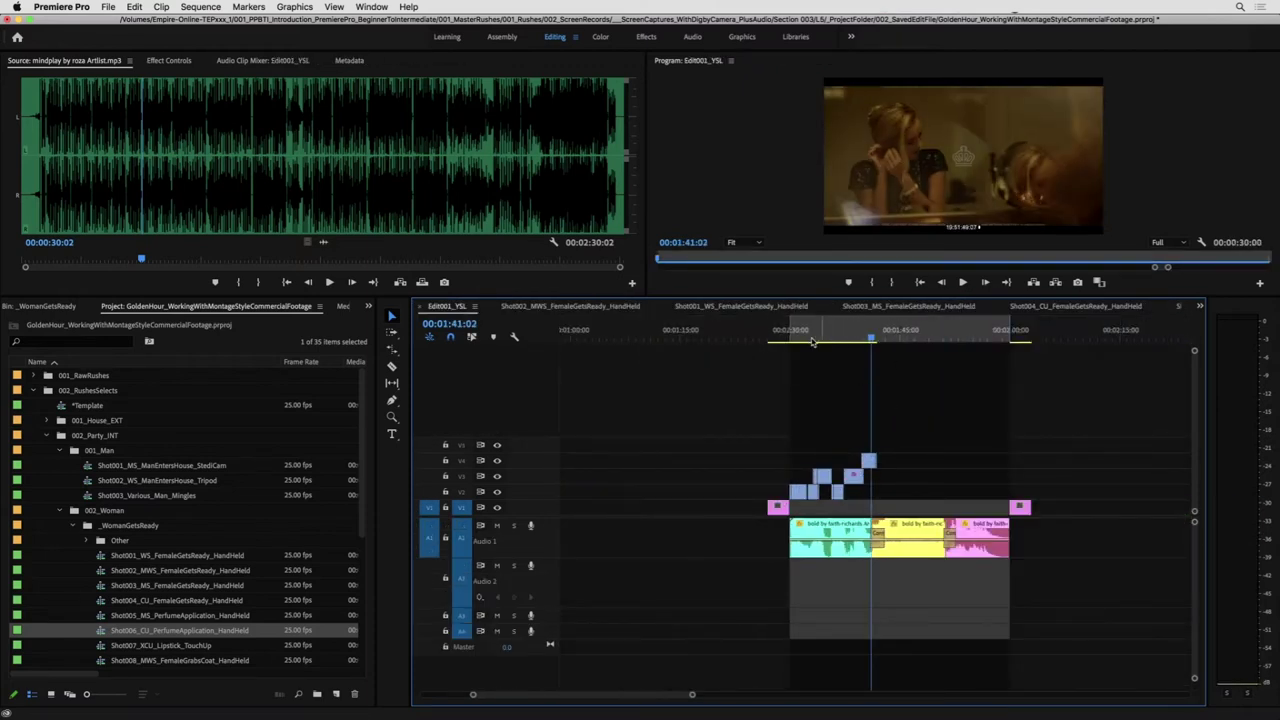
left_click(792, 338)
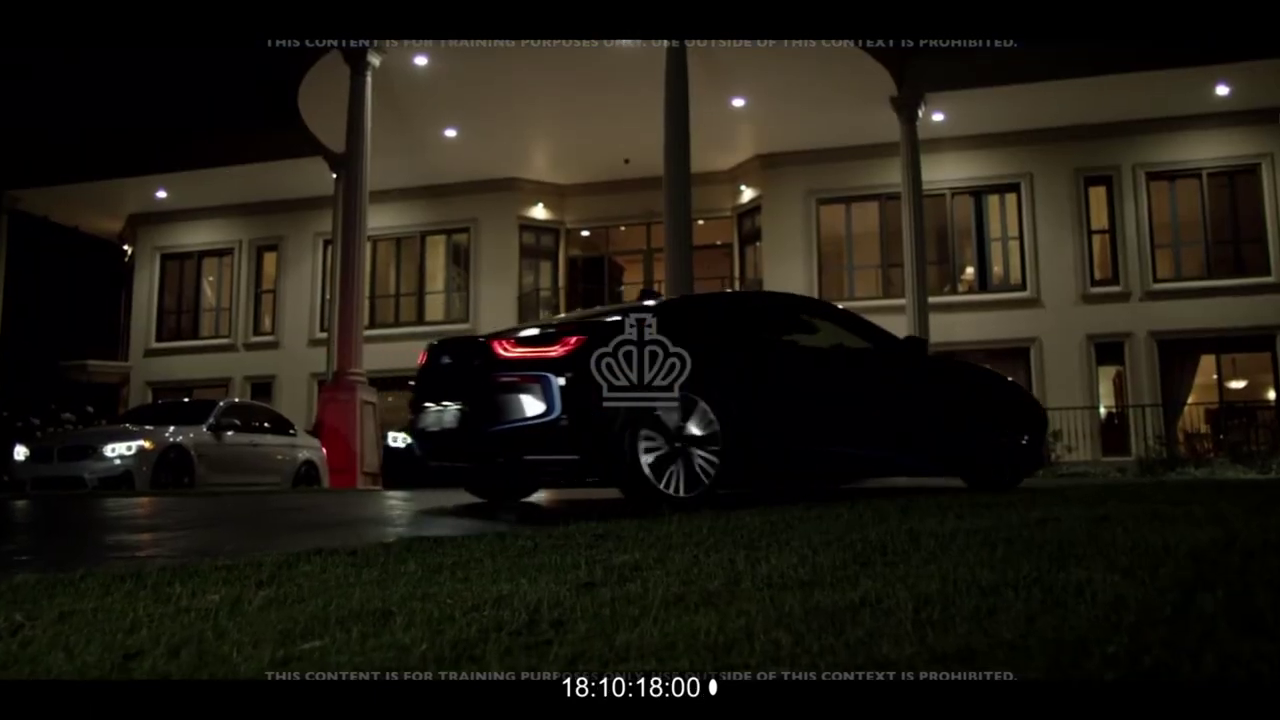
key("space")
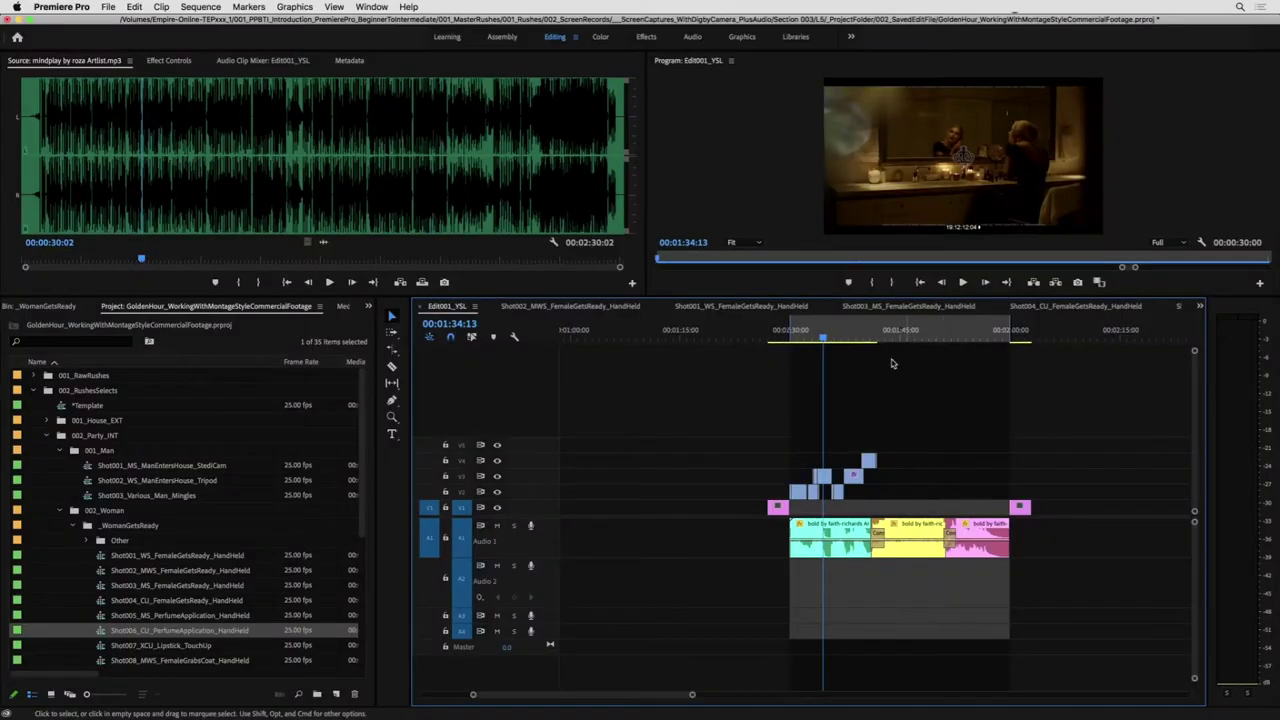
- Select the clips from the first V3 shot onward, move them about 20 frames earlier, and play the edit full screen from 01:30:00
left_click(841, 440)
key("v")
left_click(812, 338)
key("z")
left_click(848, 457)
key("v")
left_click_drag(1121, 422, 835, 482)
left_click(724, 331)
key("space")
key("ctrl+grave")
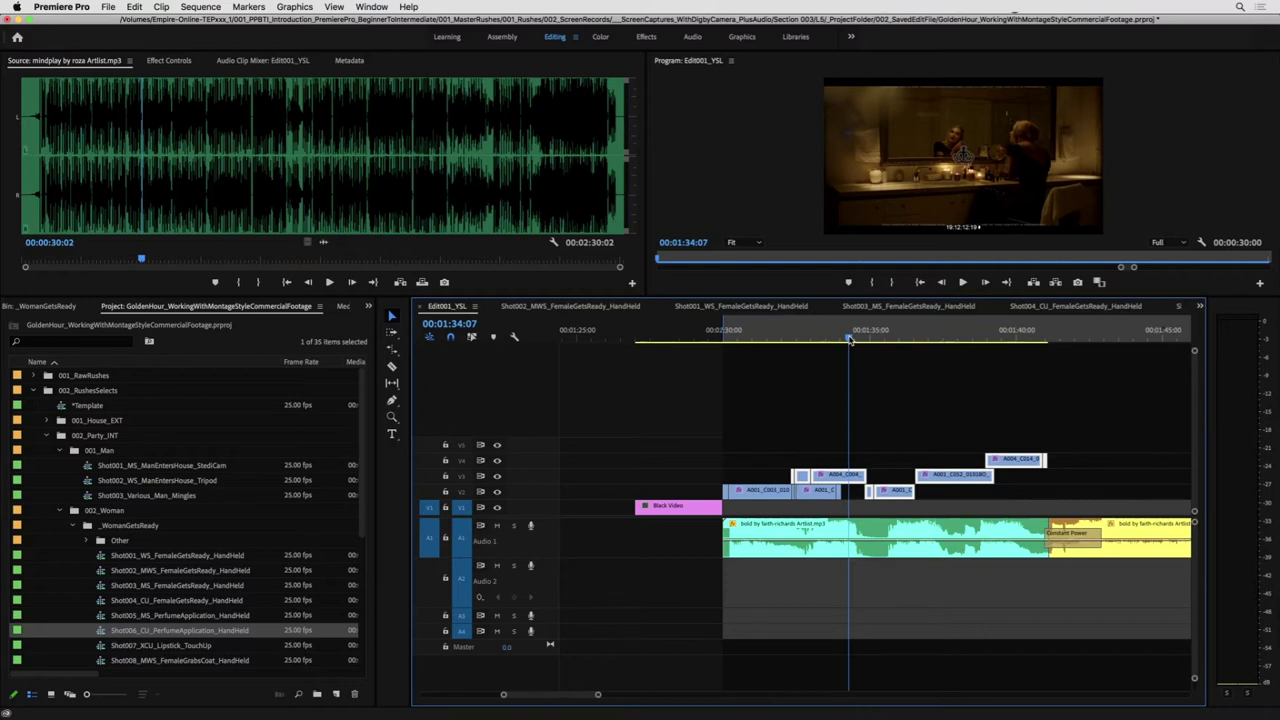
- Roll the cut between the earring close-up and the A004_C004 clip on V3 to about 01:33:15, and play it back
key("space")
left_click(760, 338)
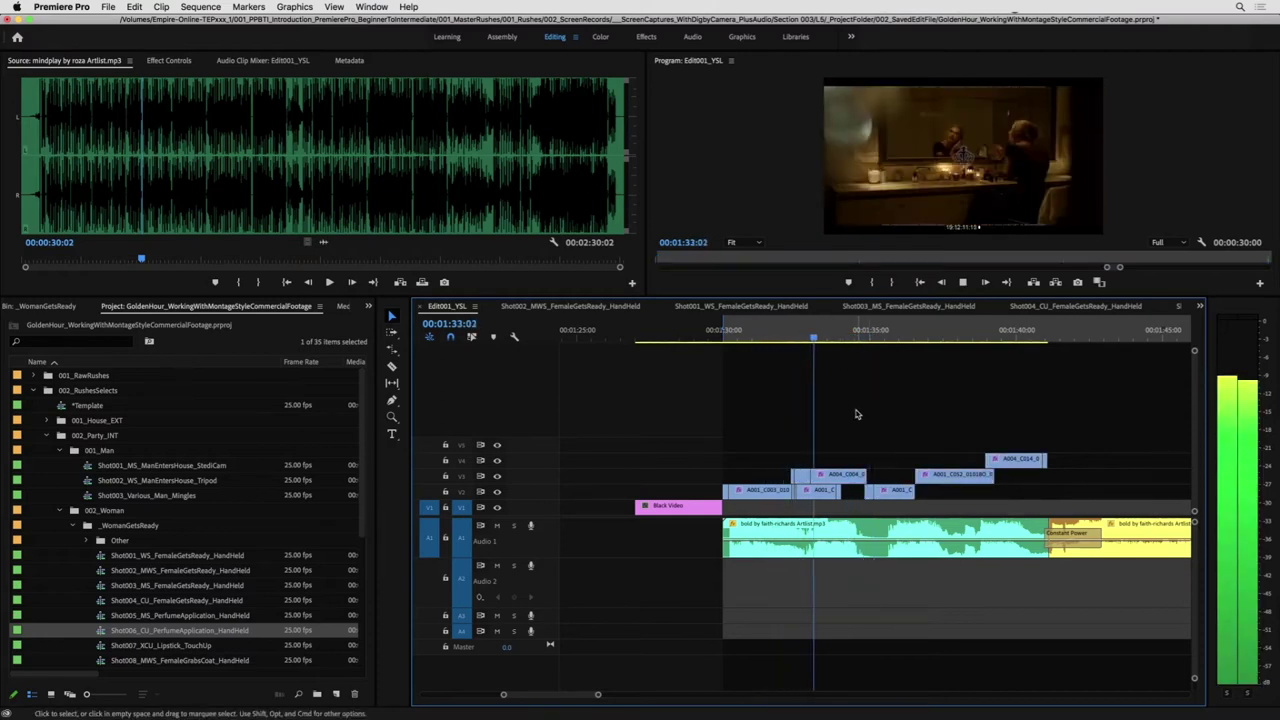
key("space")
left_click_drag(811, 476, 826, 476)
left_click(781, 338)
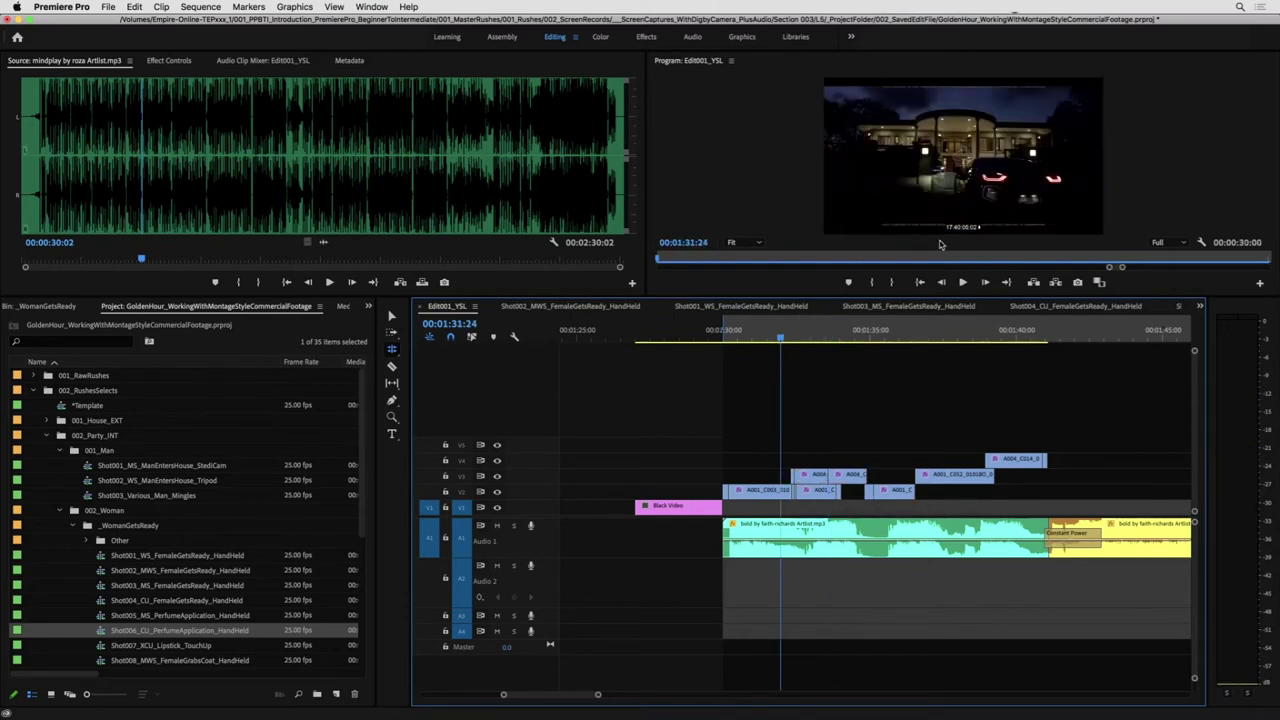
key("space")
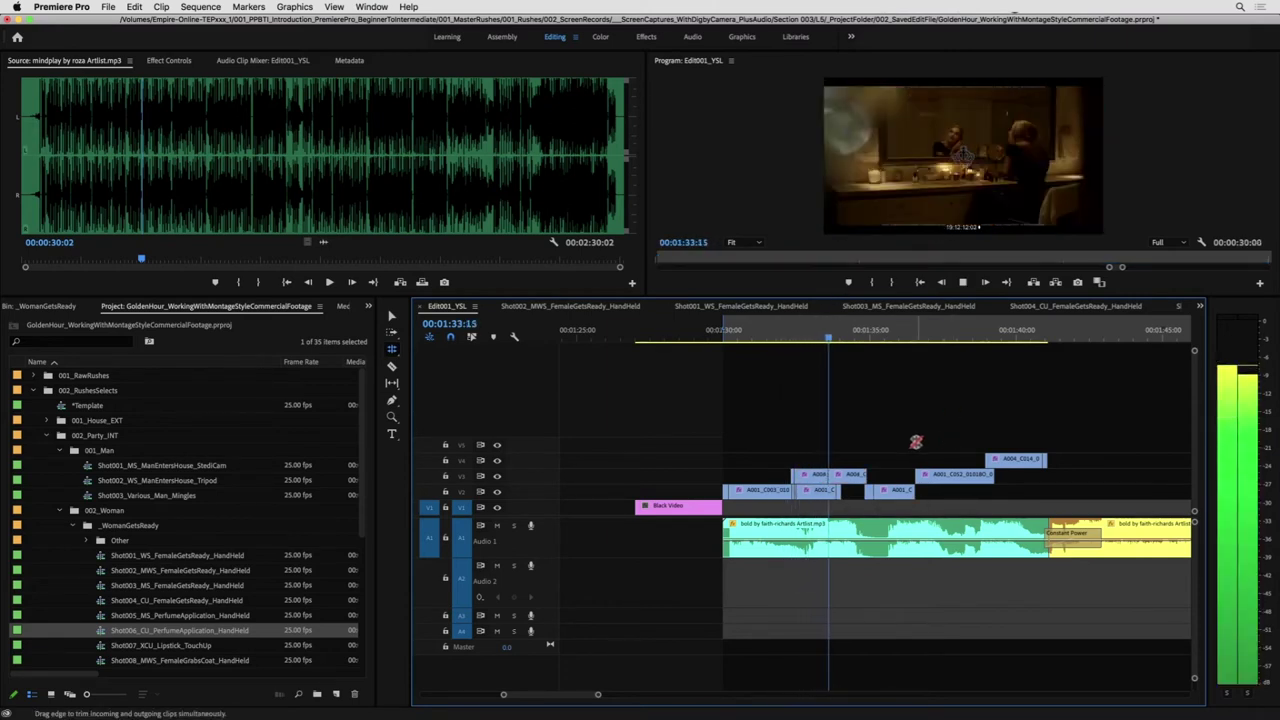
- Move the A004_C004 clip on V3 to start at about 01:34:11, extend the earring close-up to meet it, and check playback
key("space")
key("v")
left_click_drag(850, 477, 873, 477)
left_click_drag(800, 340, 709, 348)
key("space")
key("ctrl+grave")
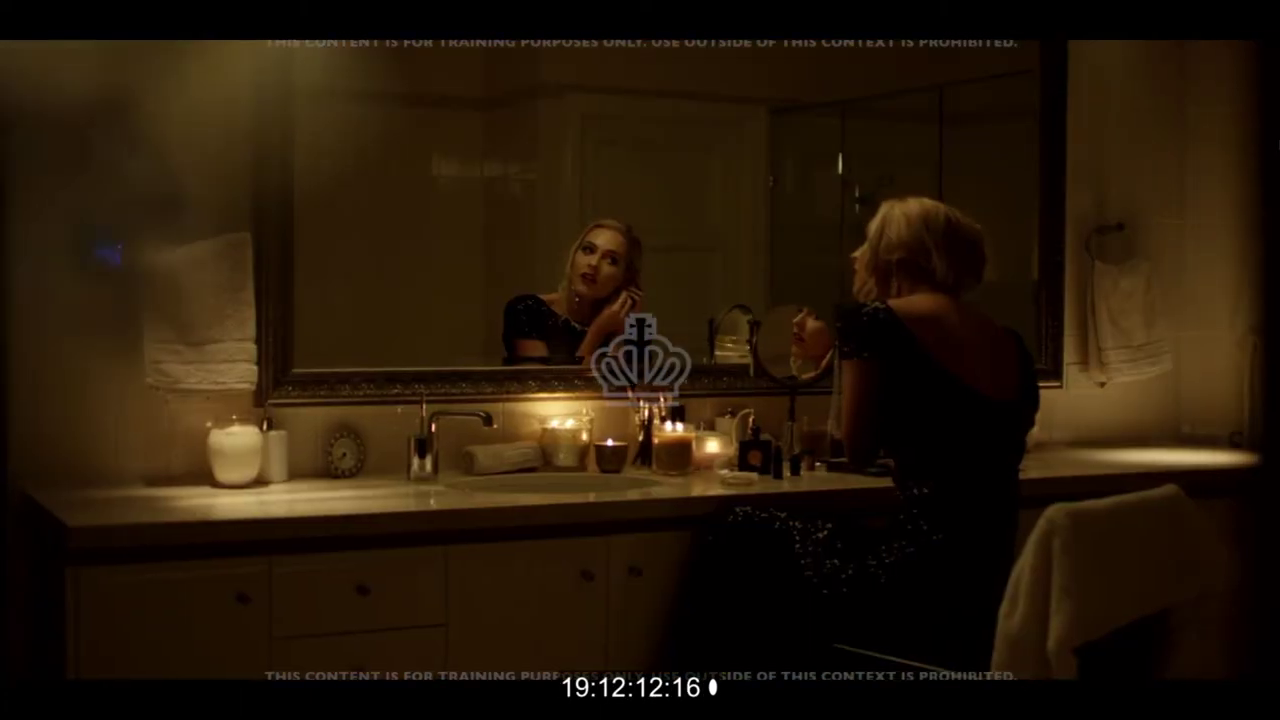
key("ctrl+grave")
- Play back the opening shots from 01:30:00 to check the cut into the earring close-up
key("z")
left_click_drag(1112, 408, 793, 466)
key("minus")
key("minus")
key("minus")
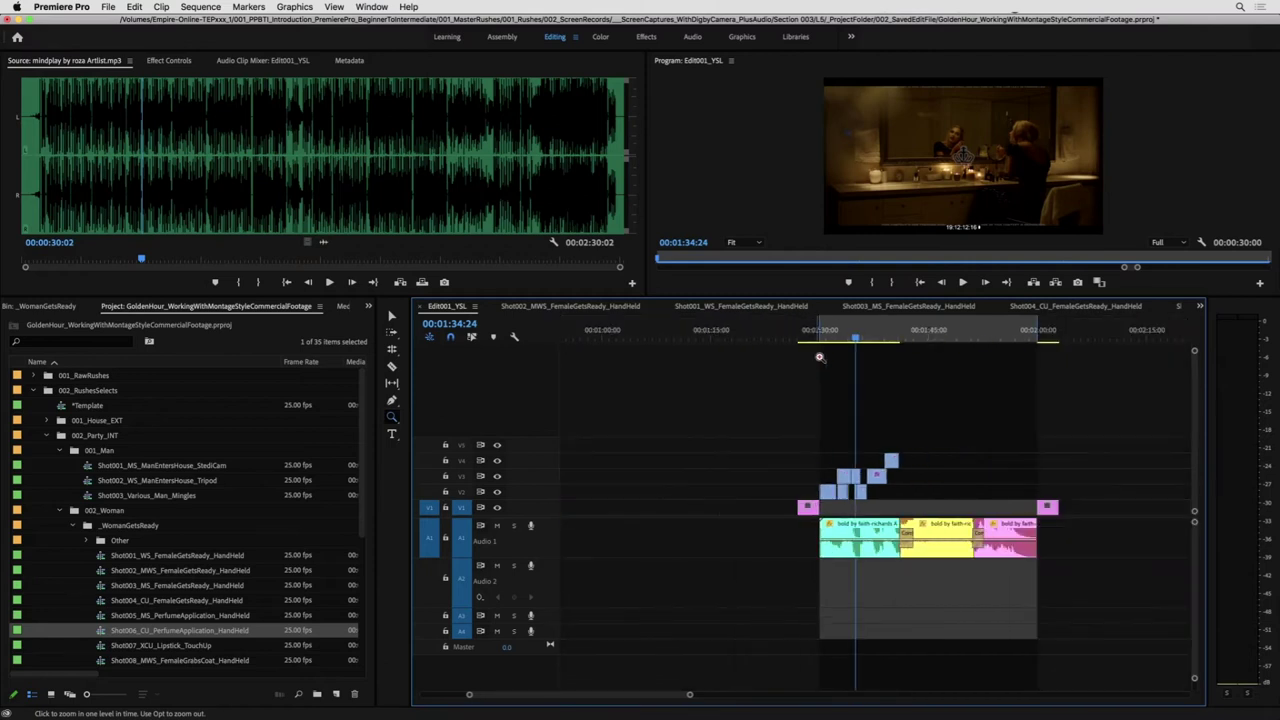
left_click(830, 335)
key("space")
key("equal")
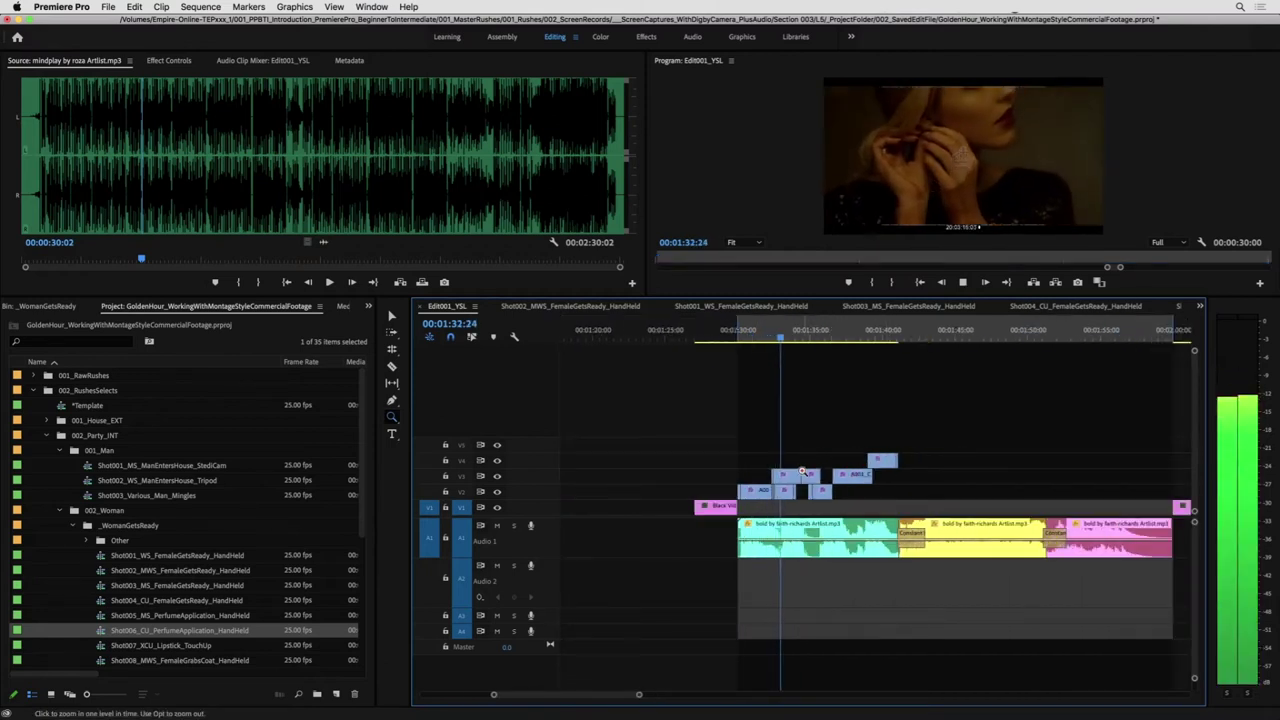
left_click(806, 460)
key("v")
key("space")
left_click(738, 335)
key("space")
key("space")
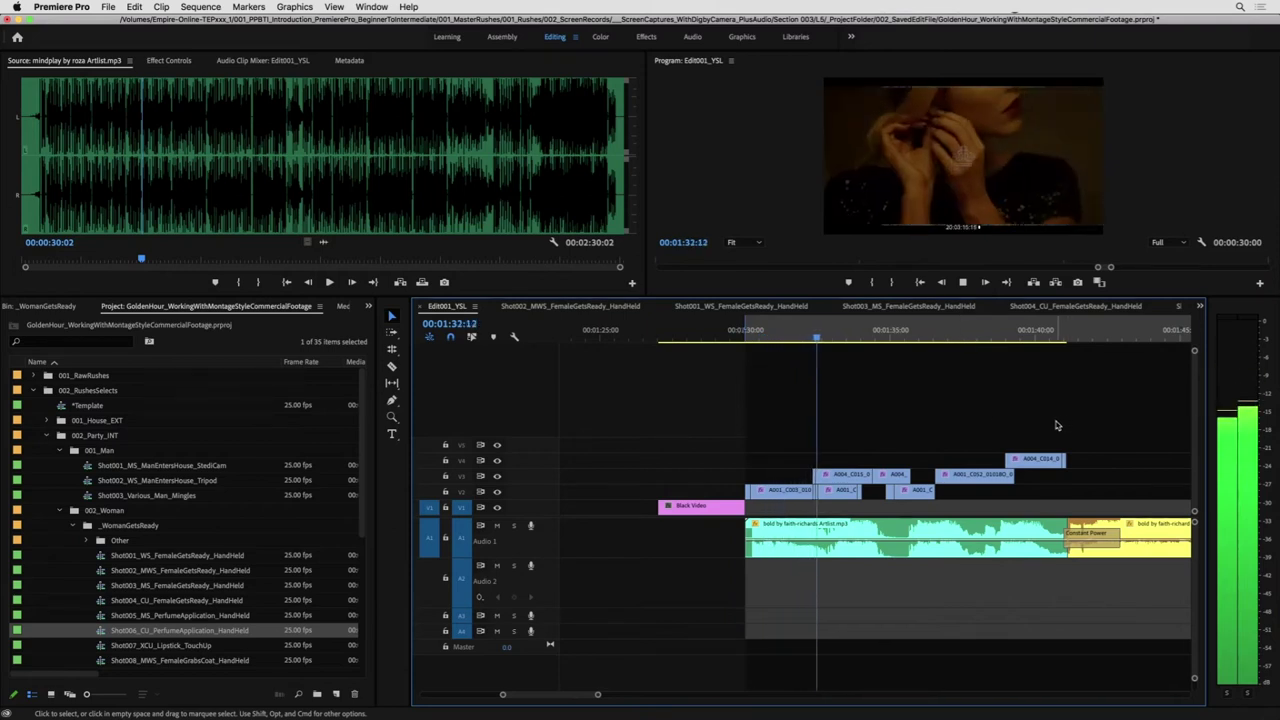
- Delete the sliver before the A004_C015 clip on V3, extend the clip's start to about 01:32:09, and play it back
key("z")
left_click(814, 476)
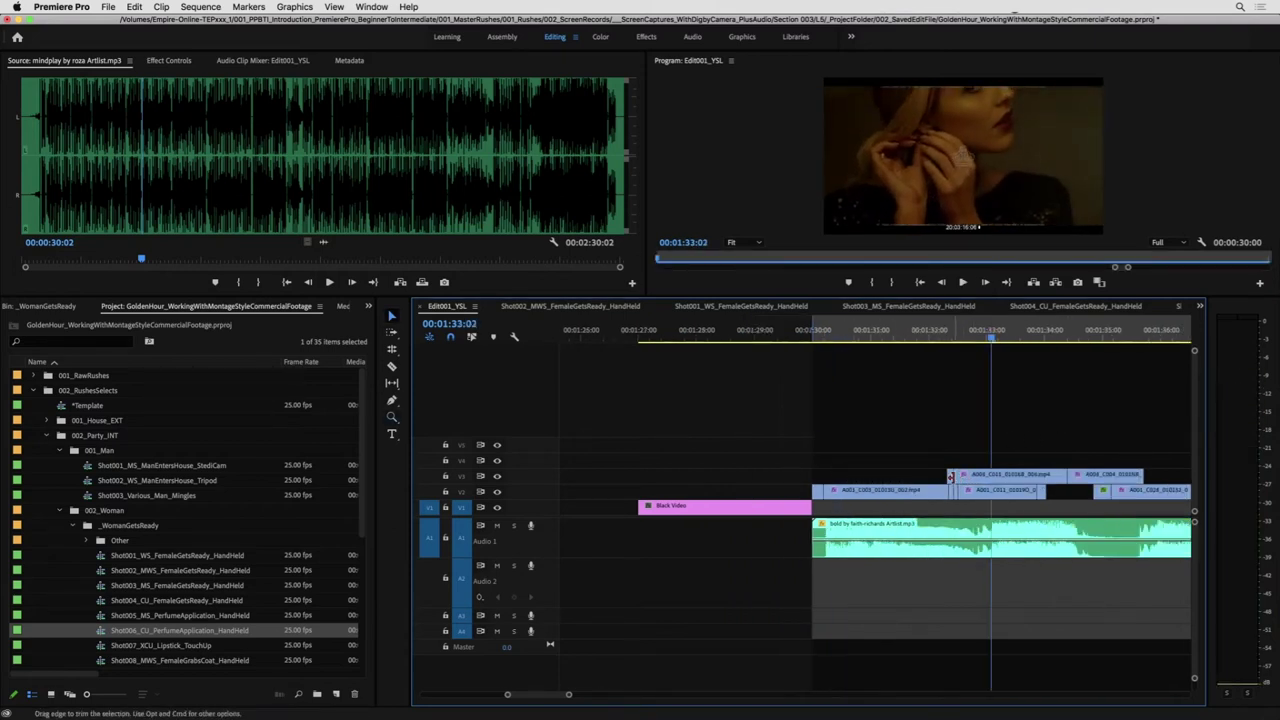
key("Delete")
left_click_drag(955, 477, 948, 477)
left_click(934, 338)
key("space")
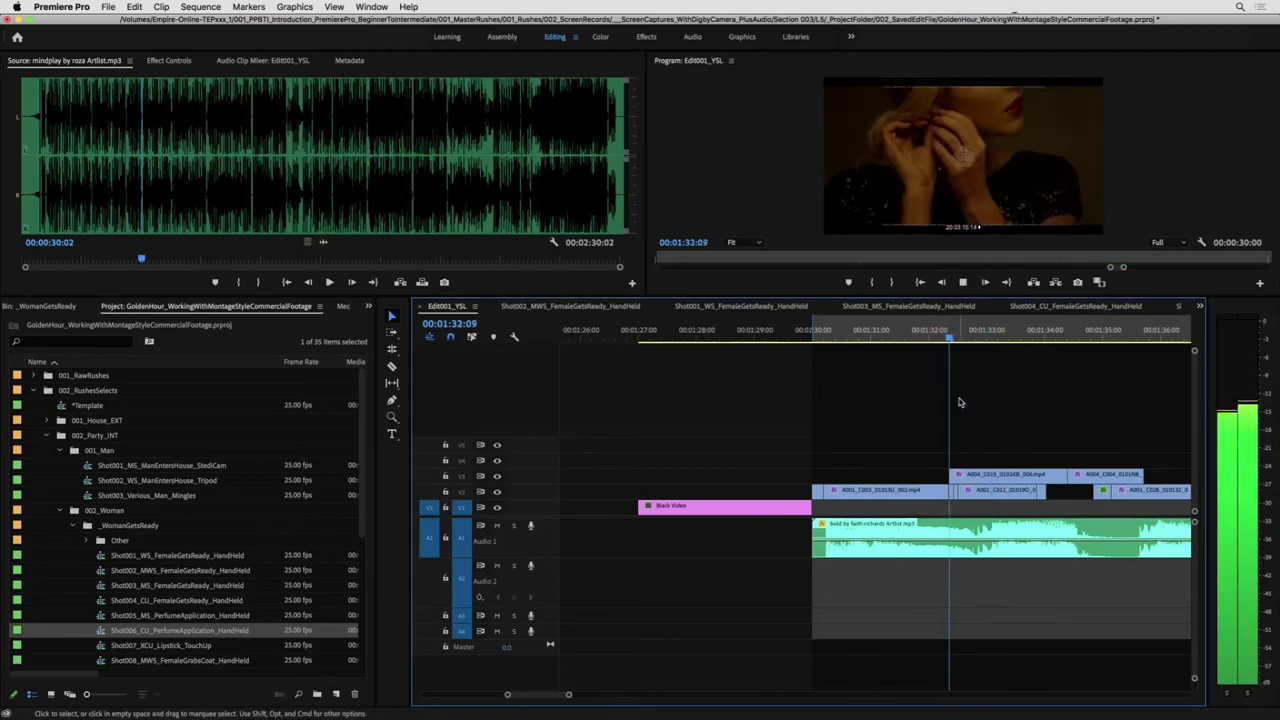
key("space")
- Split the A004_C015 clip on V3 at about 01:33:02, move a later portion to about 01:33:06 as a jump cut, and play it
key("c")
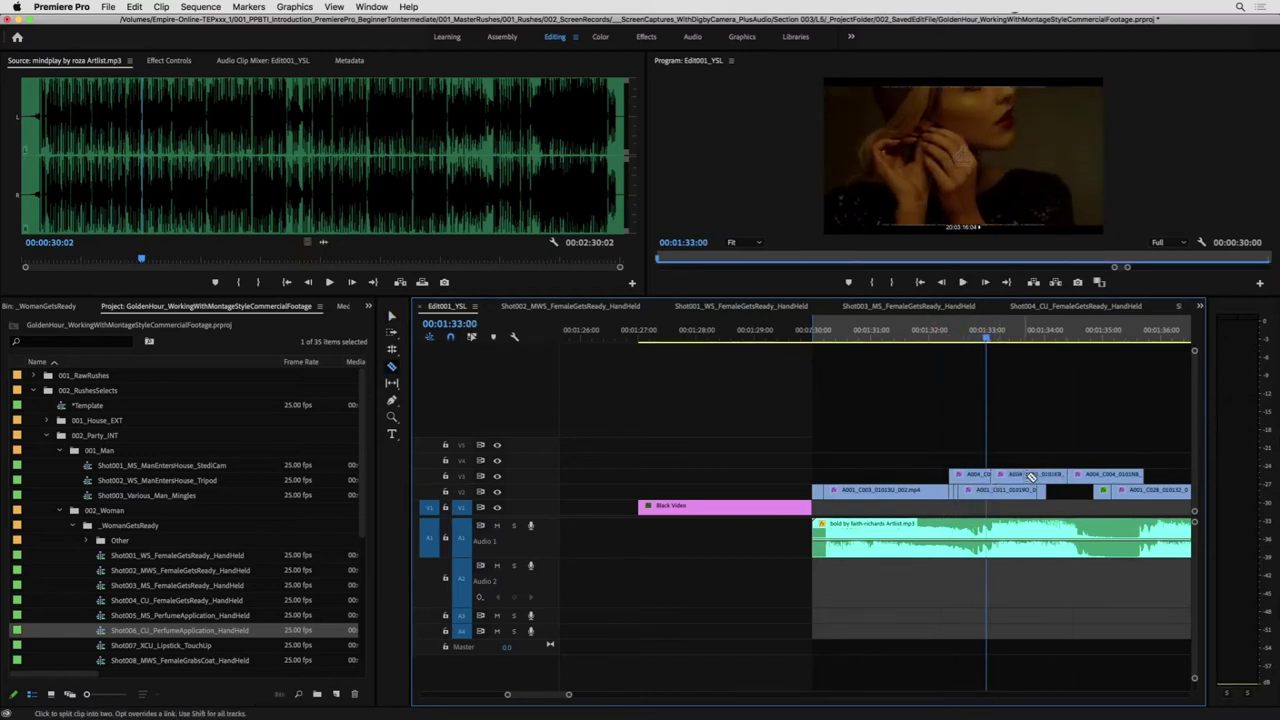
left_click_drag(994, 476, 1015, 481)
key("space")
key("space")
key("v")
left_click(965, 339)
key("space")
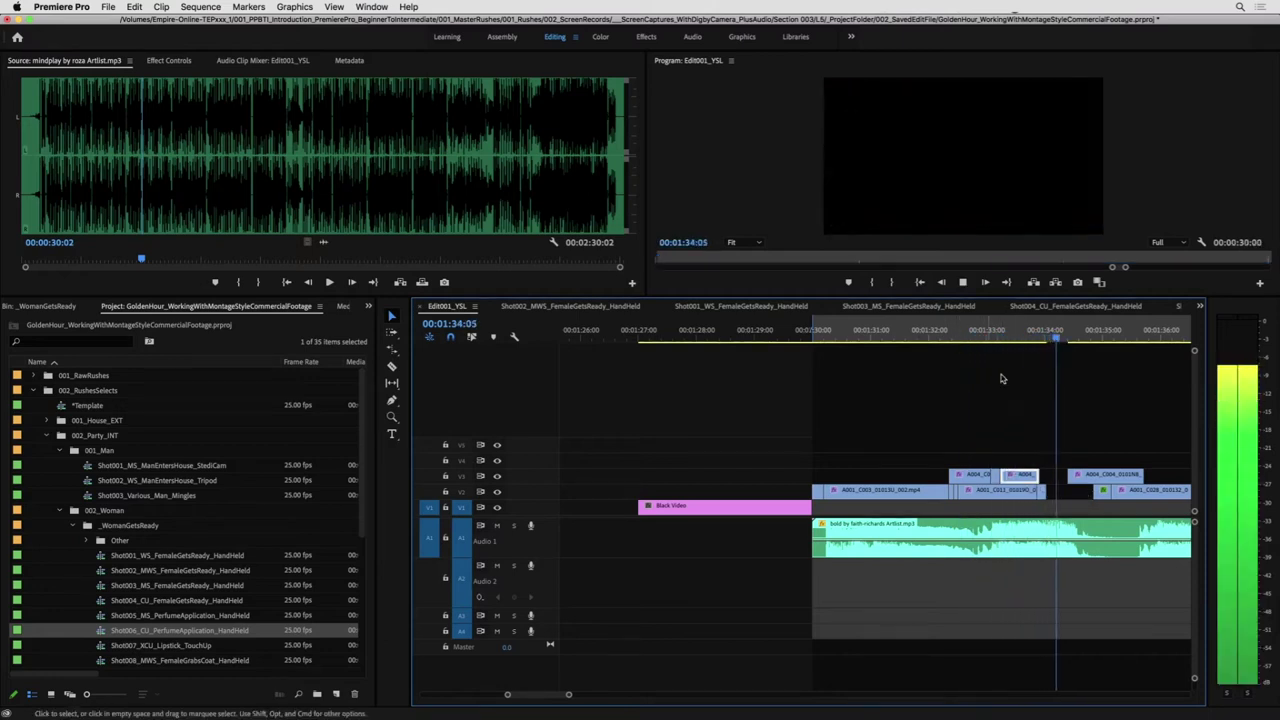
key("space")
- Extend the end of the jump-cut earring clip on V3 to meet the A004_C004 clip at about 01:34:10, and play it
left_click_drag(1037, 477, 1069, 477)
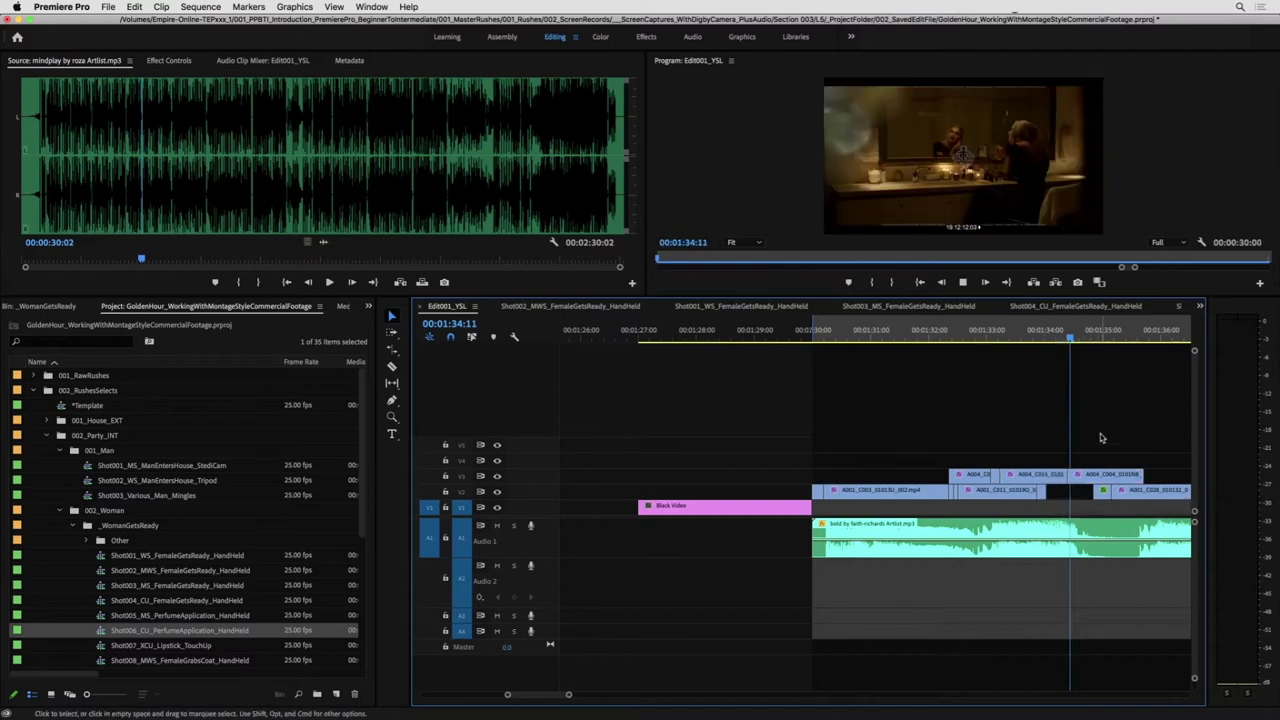
key("space")
key("space")
- Slip the A004_C004 mirror clip on V3 to earlier source content and play back the cut into it
mouse_move(1113, 337)
left_mouse_down()
mouse_move(1044, 337)
mouse_move(1092, 342)
left_mouse_up()
key("y")
left_click_drag(1134, 478, 1195, 473)
left_click_drag(1110, 490, 1085, 405)
key("space")
key("v")
left_click(1061, 338)
key("space")
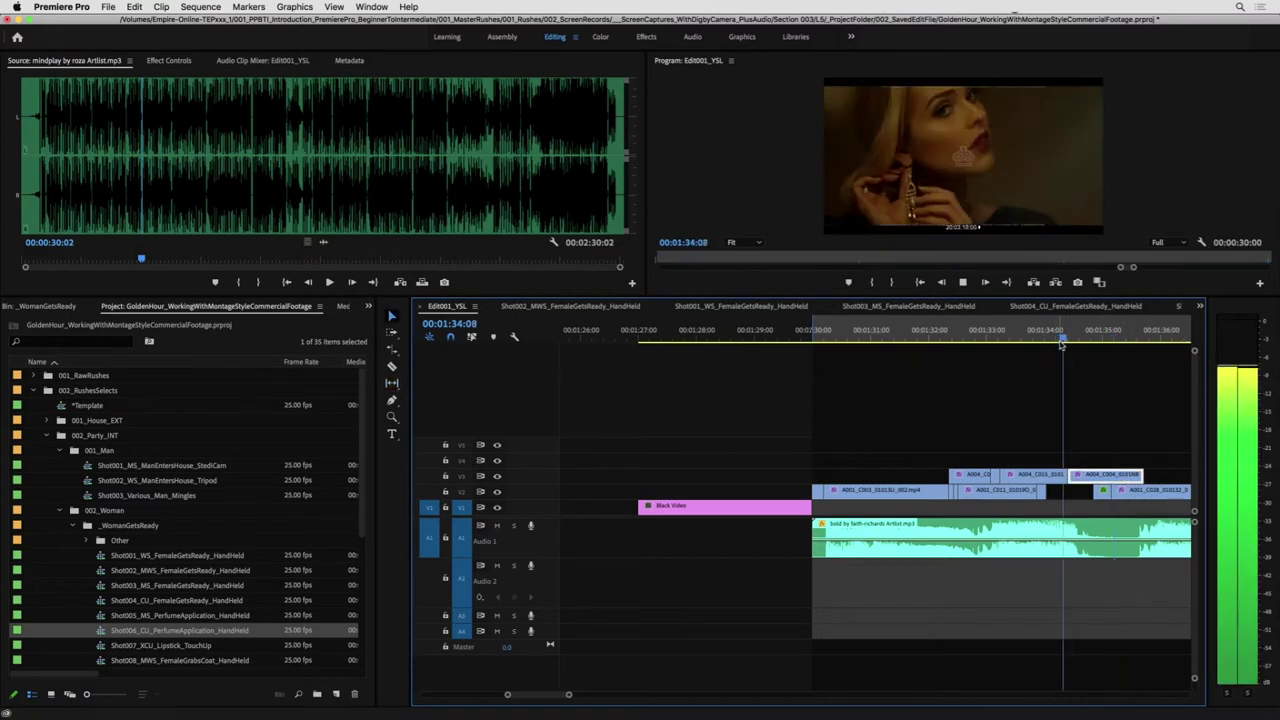
- Slip the A004_C004 mirror clip on V3 further back in its source and play from before the clip through to the door shot
key("space")
key("y")
scroll(811, 462, "left", 5)
left_click_drag(840, 478, 826, 480)
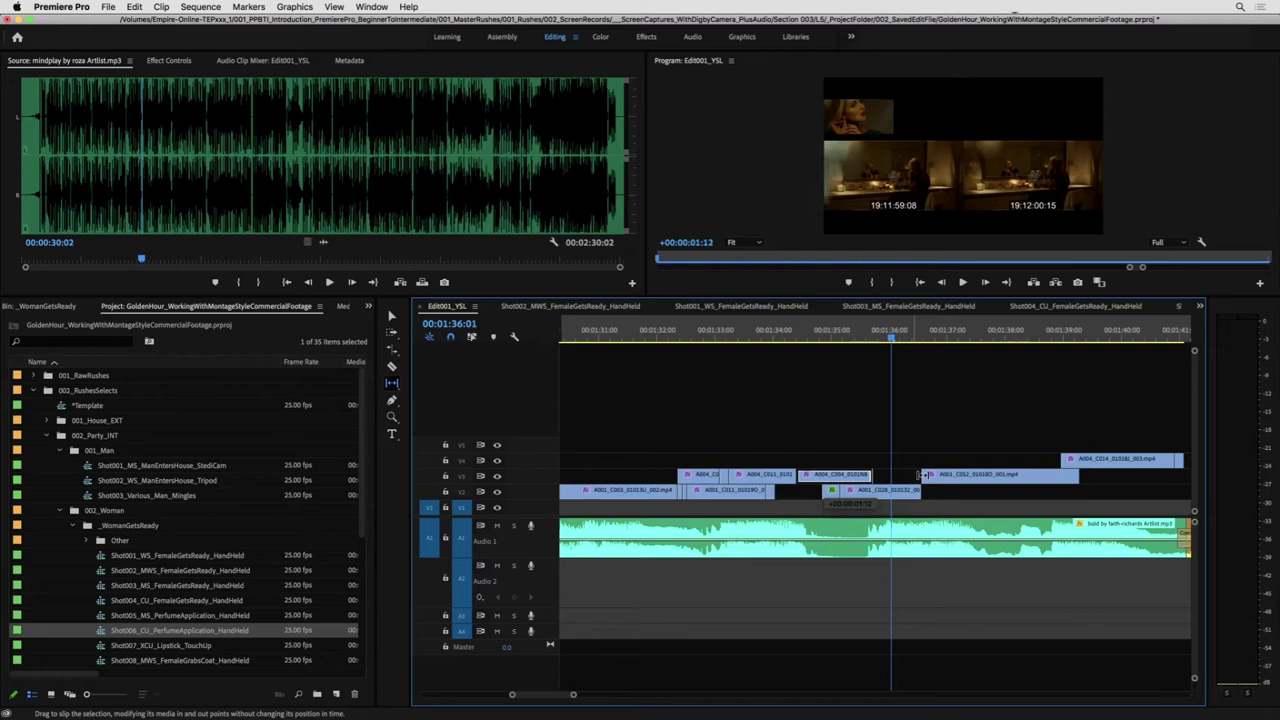
left_click_drag(914, 490, 914, 490)
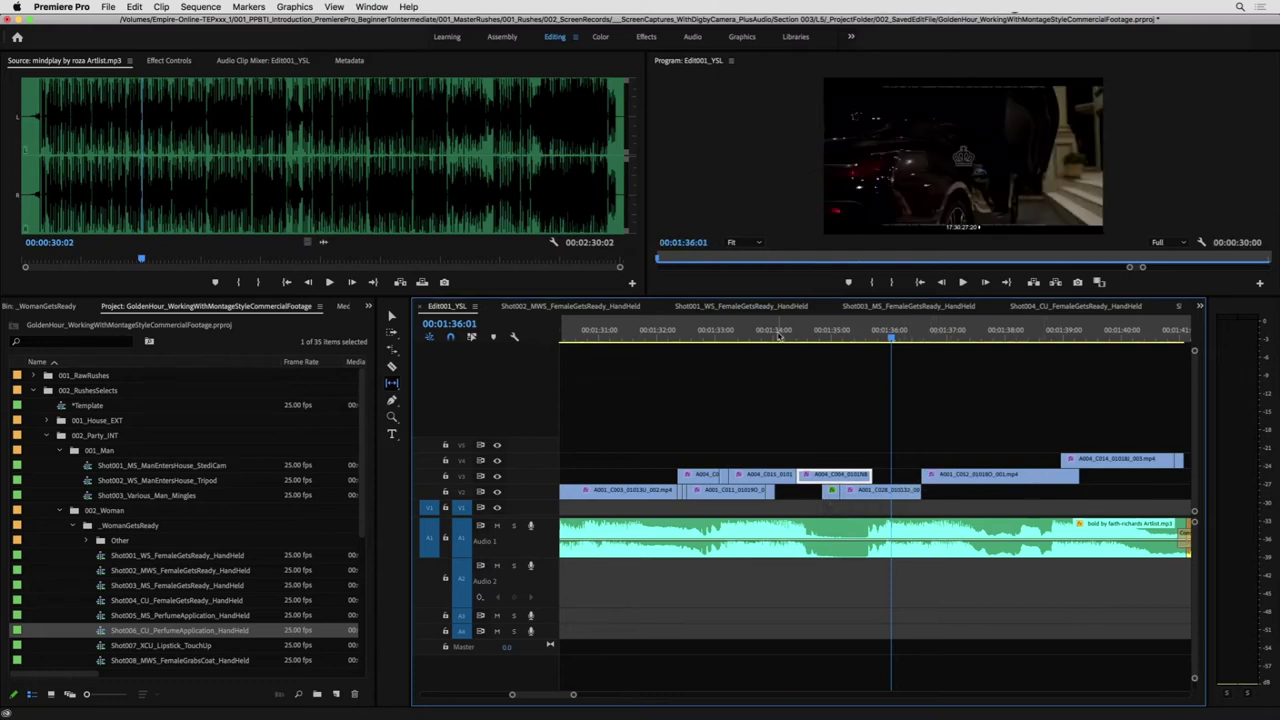
left_click(778, 337)
key("space")
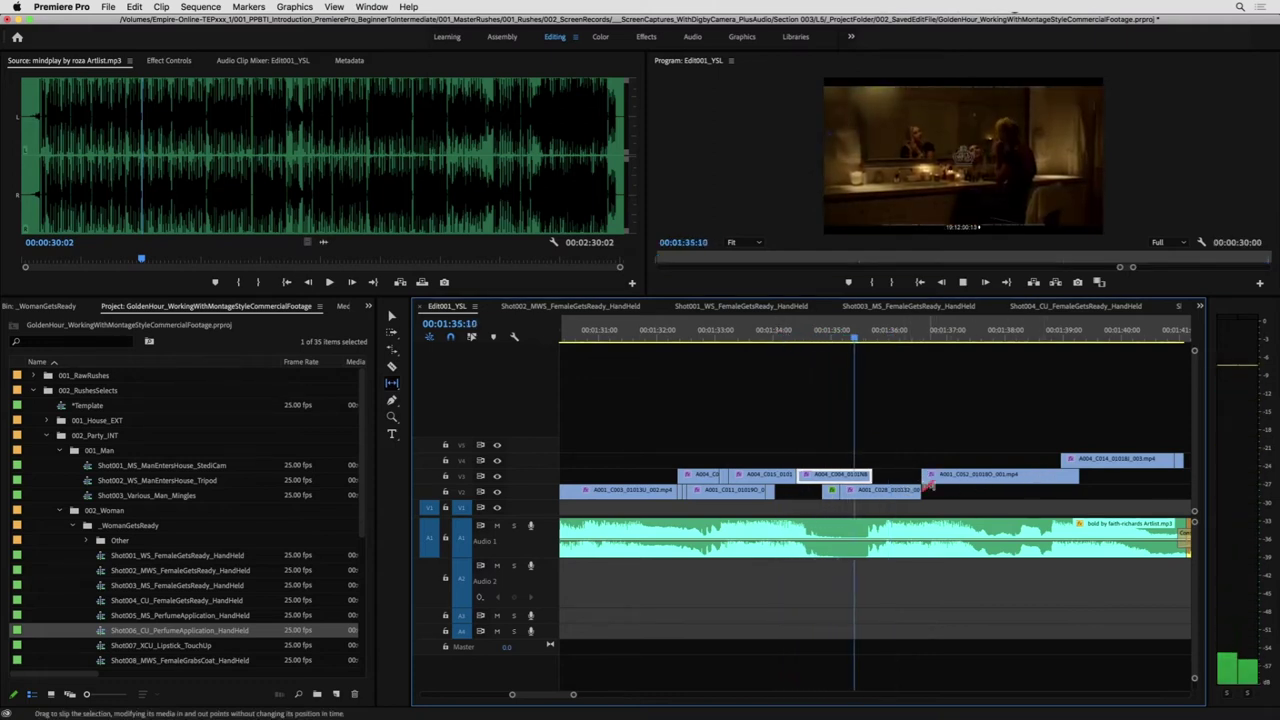
key("v")
key("space")
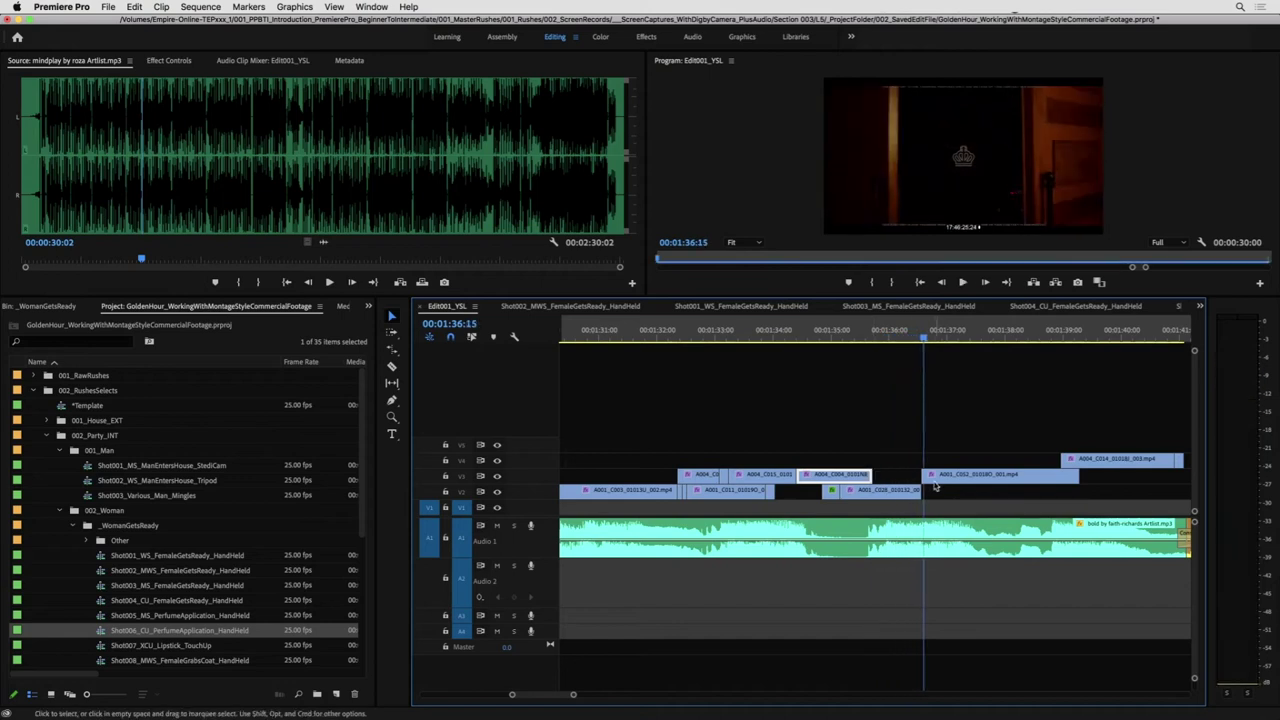
- Move the A001_C028 clip and its adjoining piece on V2 later to start at about 01:35:14, and play back the cut
left_click_drag(816, 497, 815, 497)
left_click_drag(873, 492, 948, 470)
key("shift+Up")
key("shift+Up")
key("shift+Up")
key("space")
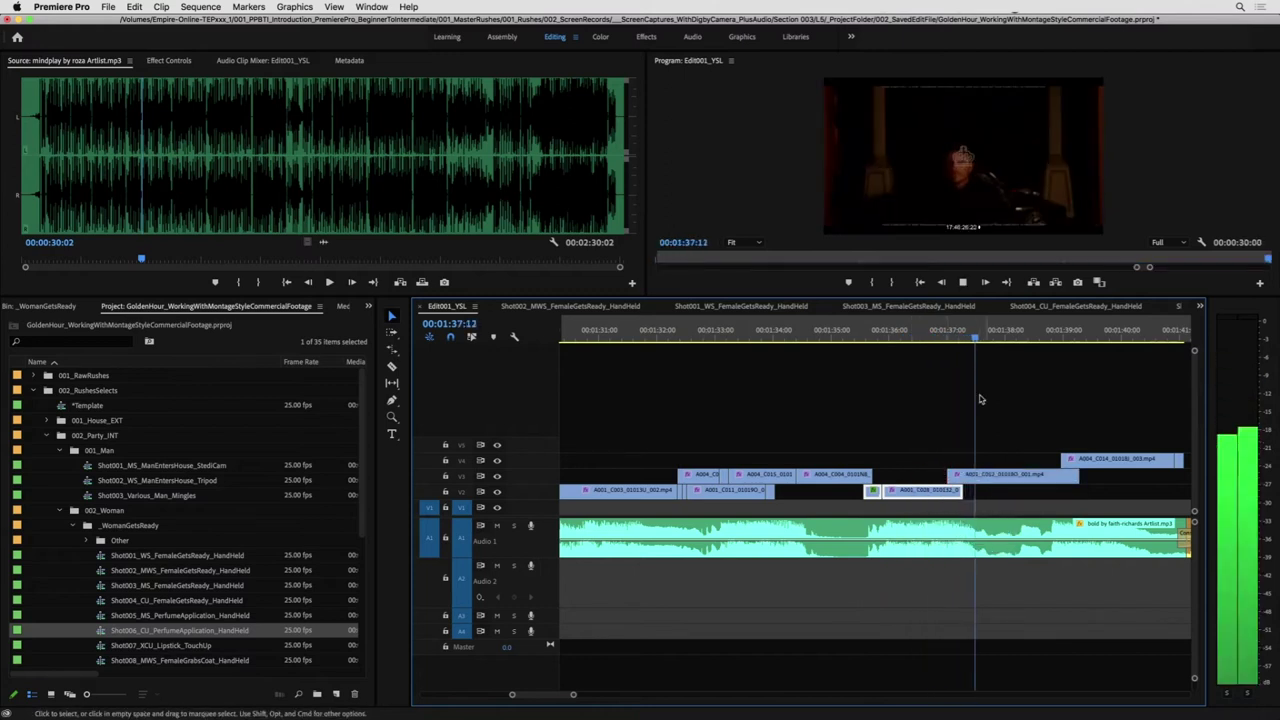
key("j")
key("j")
key("j")
key("space")
- Move the full-length door clip on V3 later to start at about 01:37:04 and play it back
left_click(1012, 478)
key("space")
key("v")
key("space")
left_click_drag(1004, 477, 1037, 477)
left_click_drag(979, 338, 908, 341)
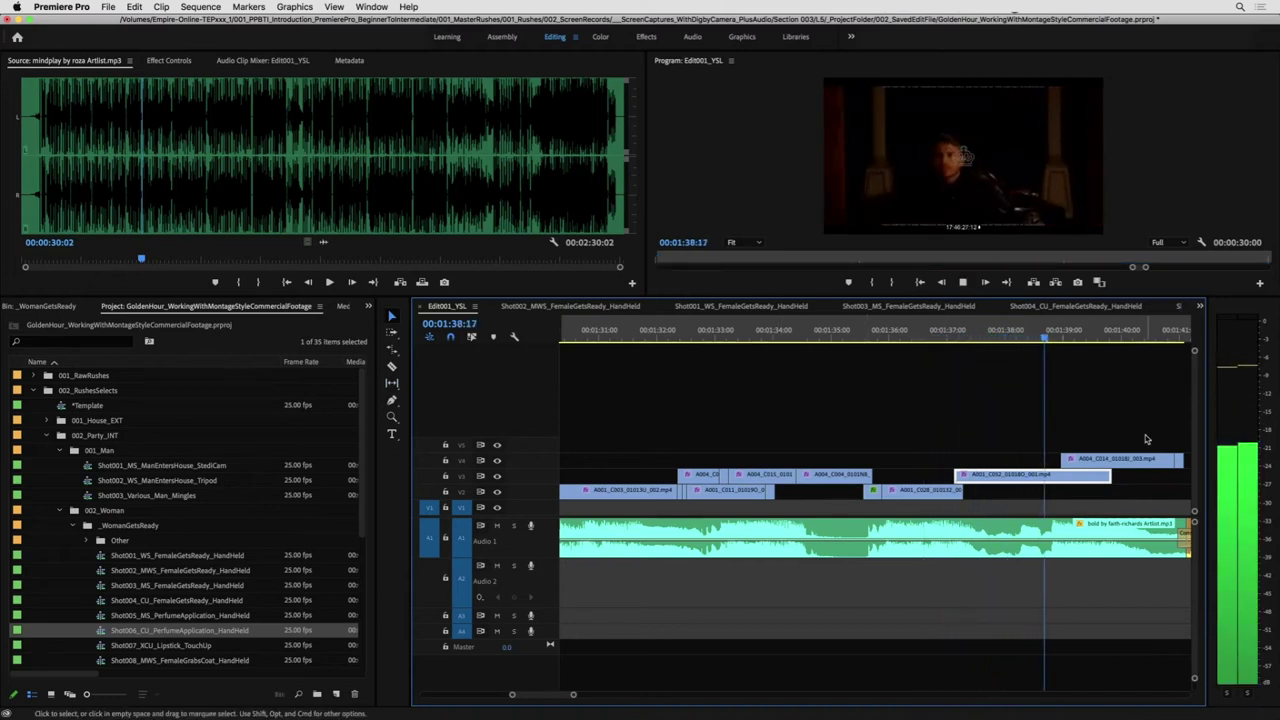
- Play back the whole edit full screen from the start through the man's entrance
key("minus")
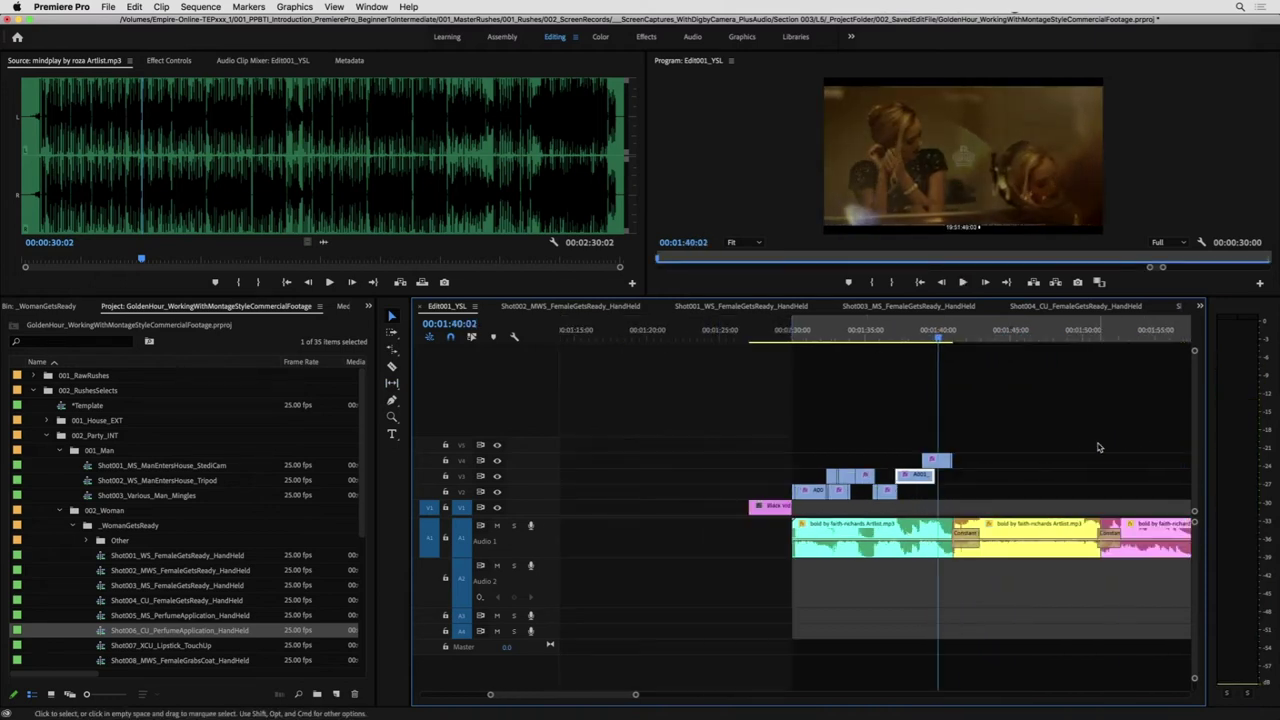
key("space")
left_click(770, 332)
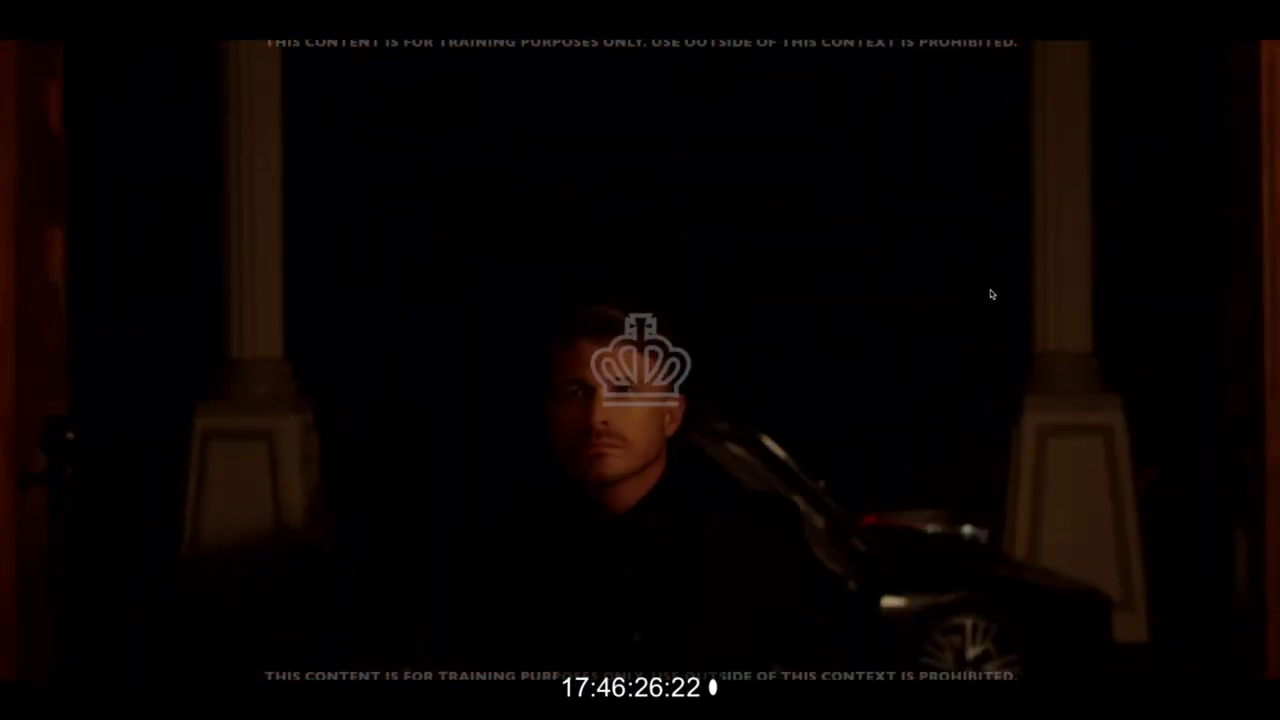
key("Escape")
- Move the door and A004_C014 clips about 11 frames later, extend the A001_C028 clip to meet the door clip, and play back
key("z")
left_click(909, 481)
left_click_drag(890, 482, 866, 492)
left_click(815, 330)
key("space")
left_click(824, 398)
key("space")
left_click(893, 477)
left_click(849, 332)
key("space")
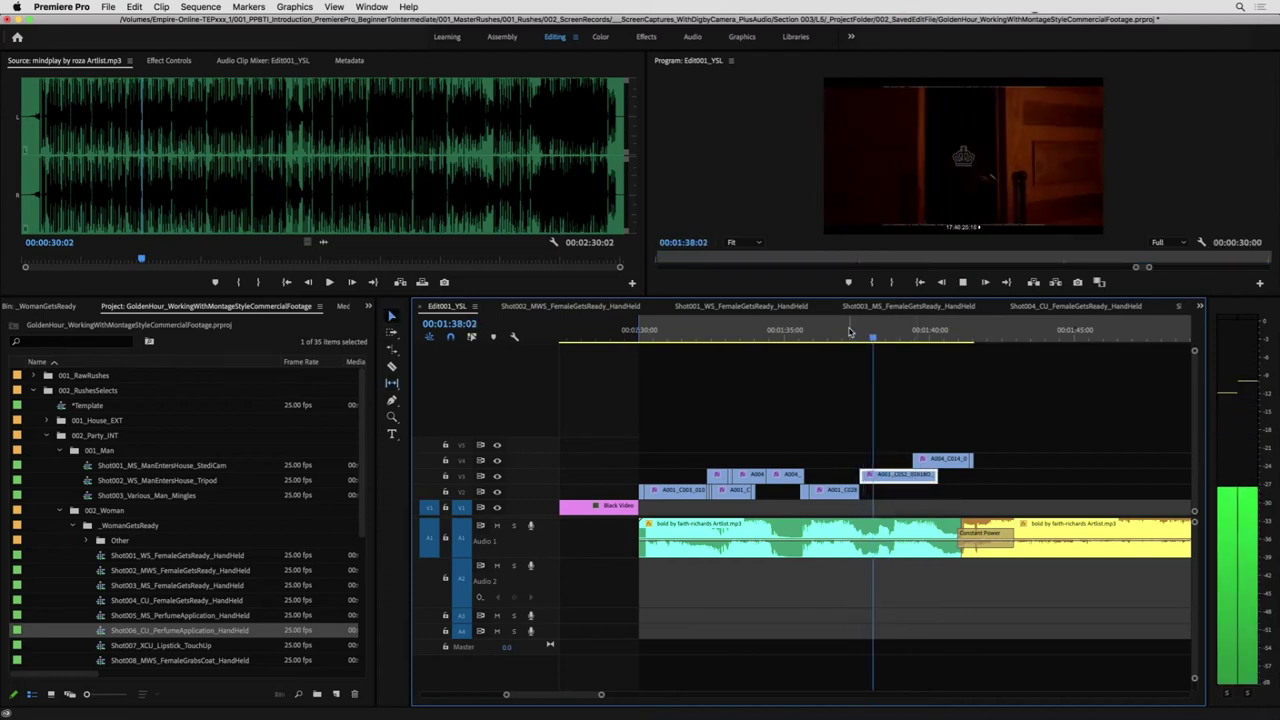
- Slip the door clip on V3 to earlier source content so the door opens within the shot, and play it
left_click_drag(895, 477, 912, 480)
left_click(897, 481)
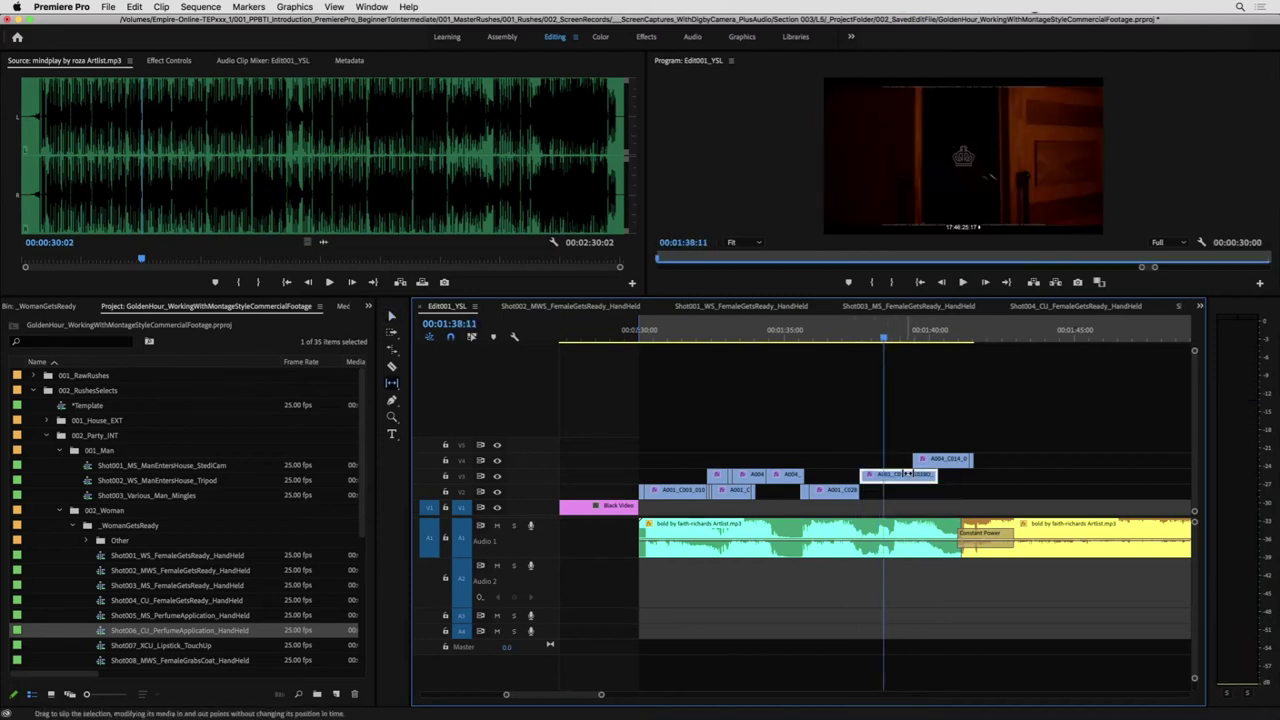
key("space")
key("y")
- Move the A004_C014 clip on V4 to start at about 01:41:03, extend the door clip's end to meet it, and play back
key("v")
left_click_drag(945, 459, 980, 459)
key("space")
left_click_drag(973, 461, 1007, 465)
left_click_drag(939, 473, 967, 470)
key("space")
key("space")
left_click_drag(1101, 423, 980, 467)
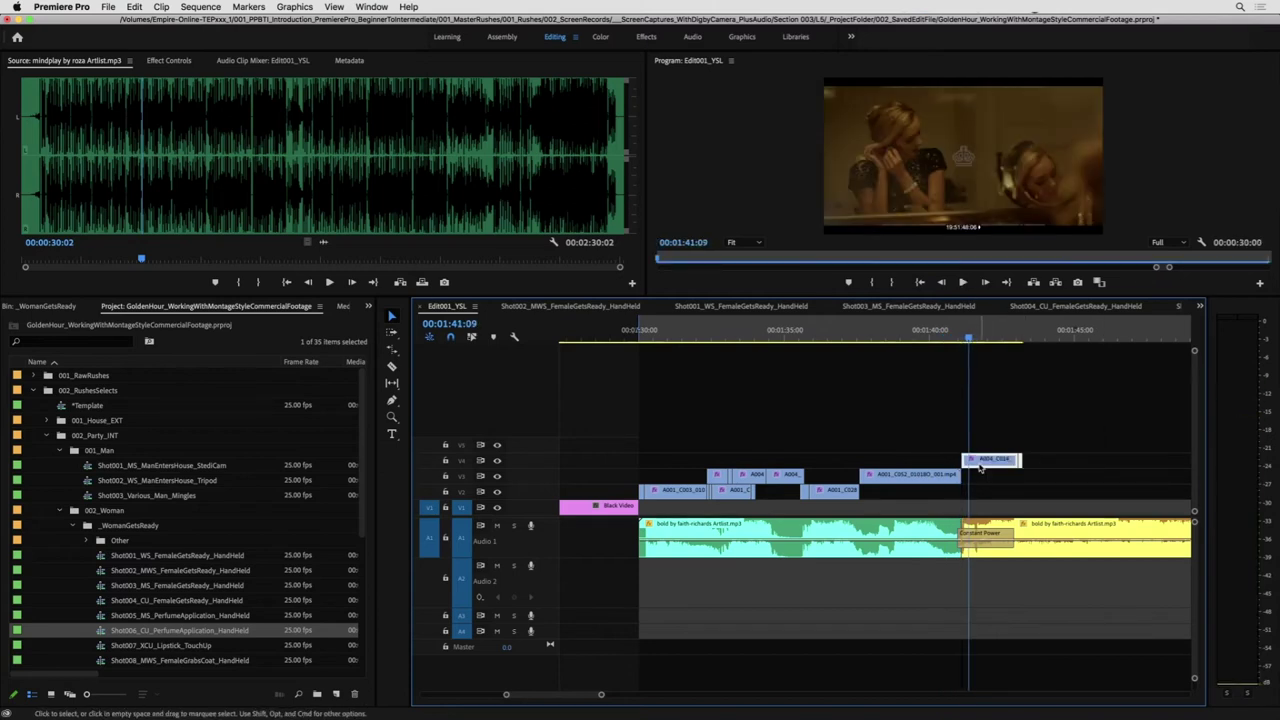
key("space")
- Play back the revised montage full screen from about 01:30:00 through the man's entrance
left_click(686, 334)
left_click_drag(687, 368, 646, 371)
key("space")
key("ctrl+grave")
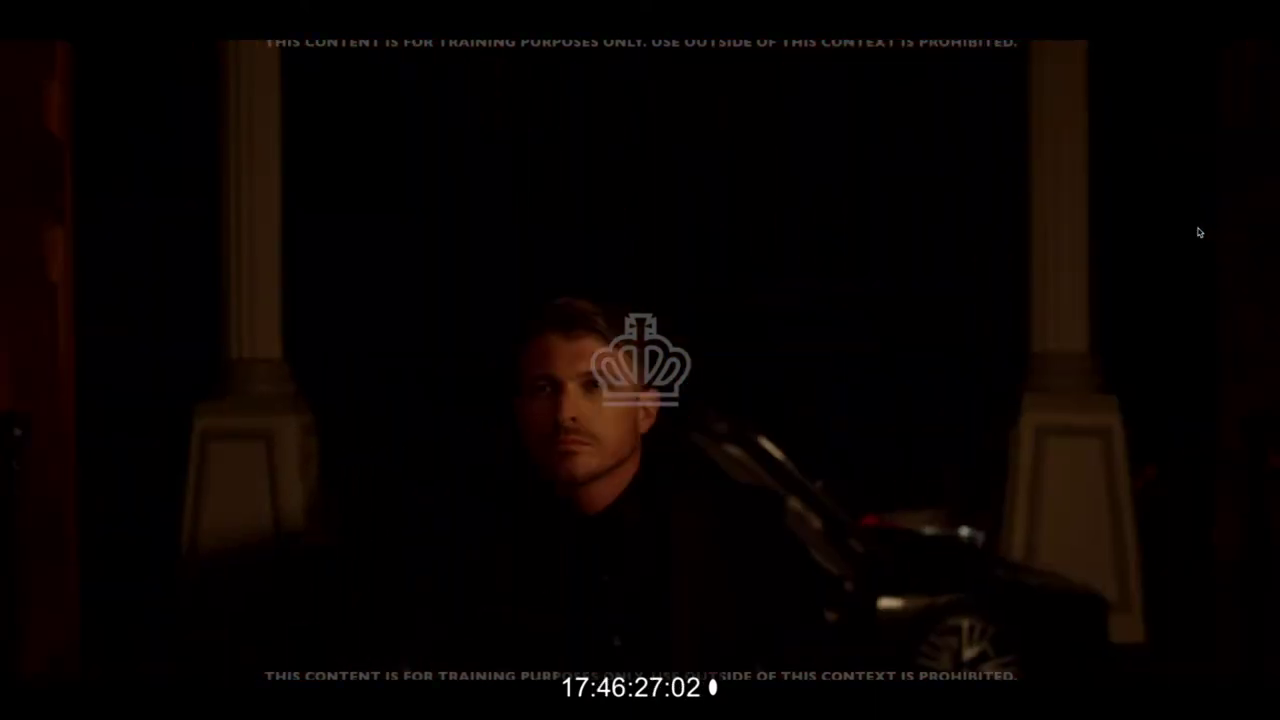
- Stop the full-screen playback and delete the A004_C014 clip that follows the door clip on V4
key("ctrl+grave")
key("space")
left_click_drag(1047, 431, 921, 466)
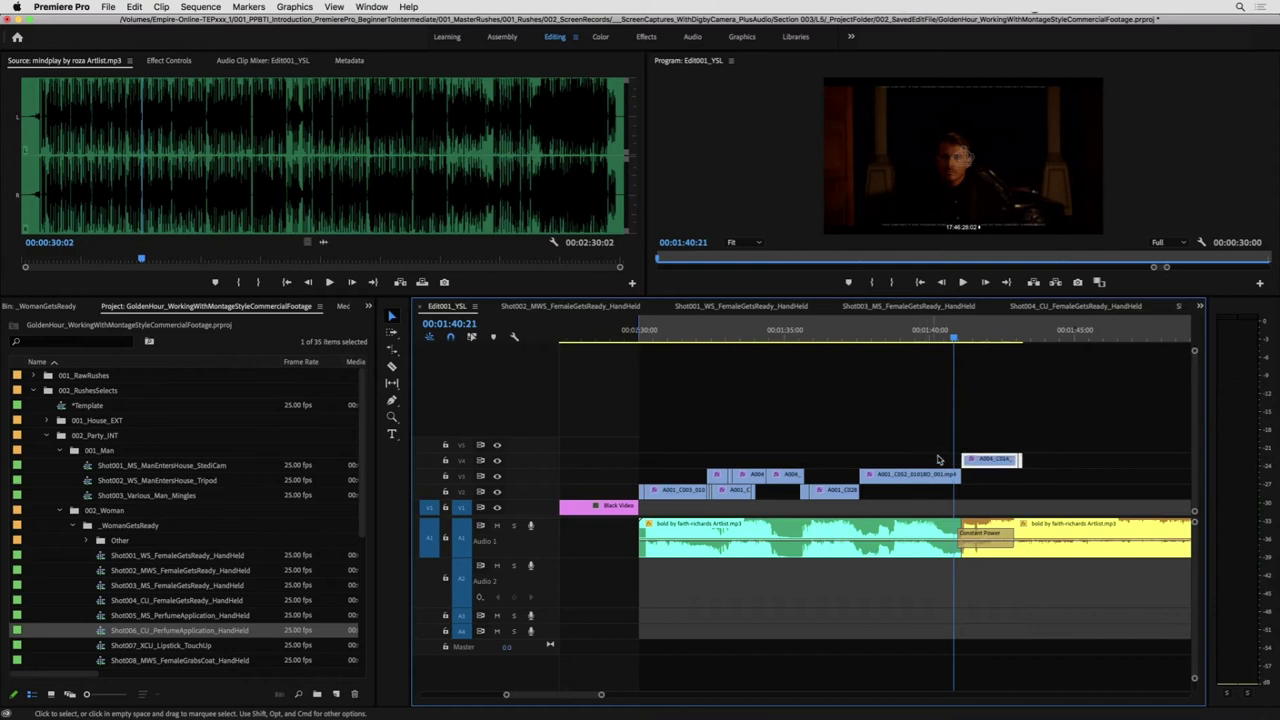
left_click(985, 334)
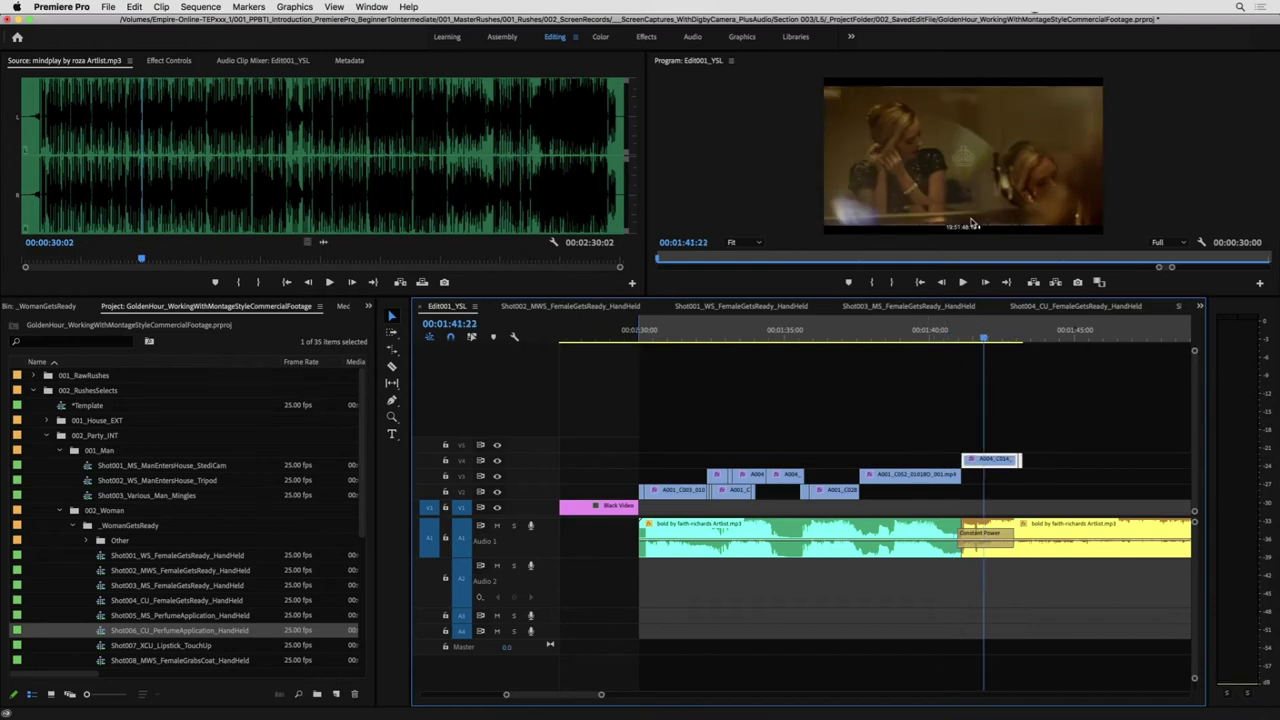
key("Delete")
- Review the cut shots from the earring close-up through the car shot to the door opening
left_click(744, 333)
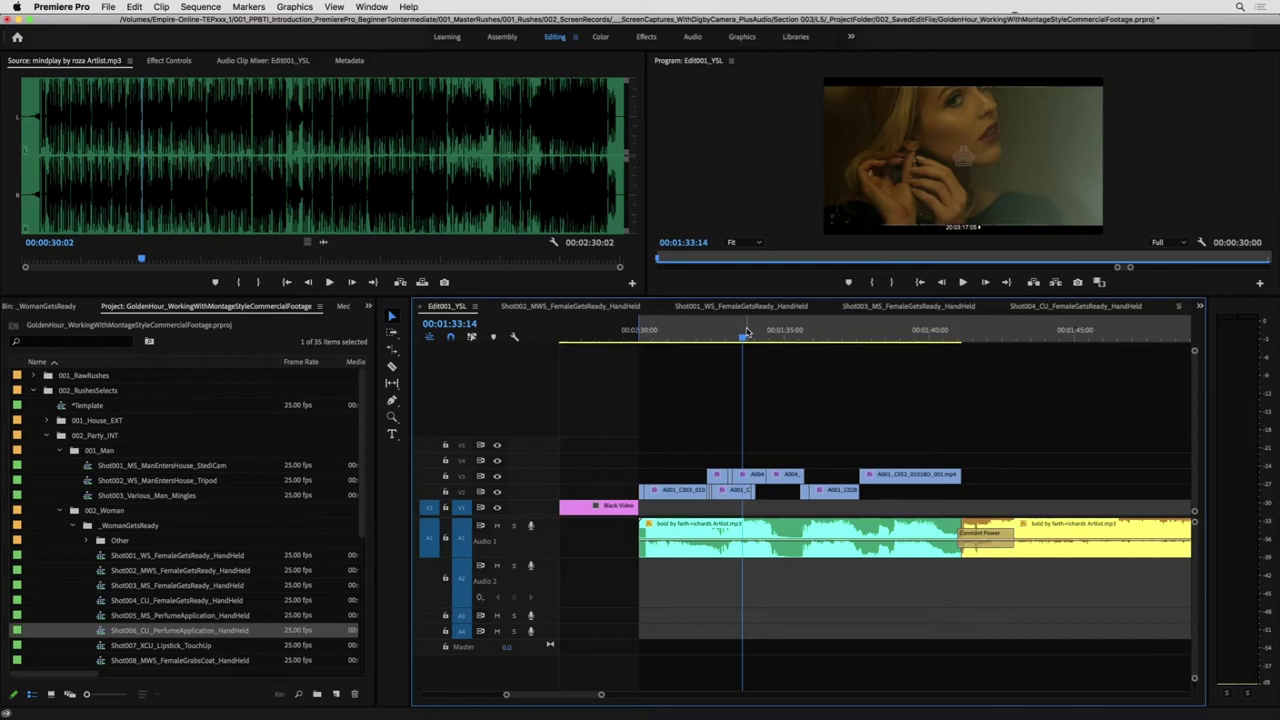
left_click(693, 337)
left_click(762, 336)
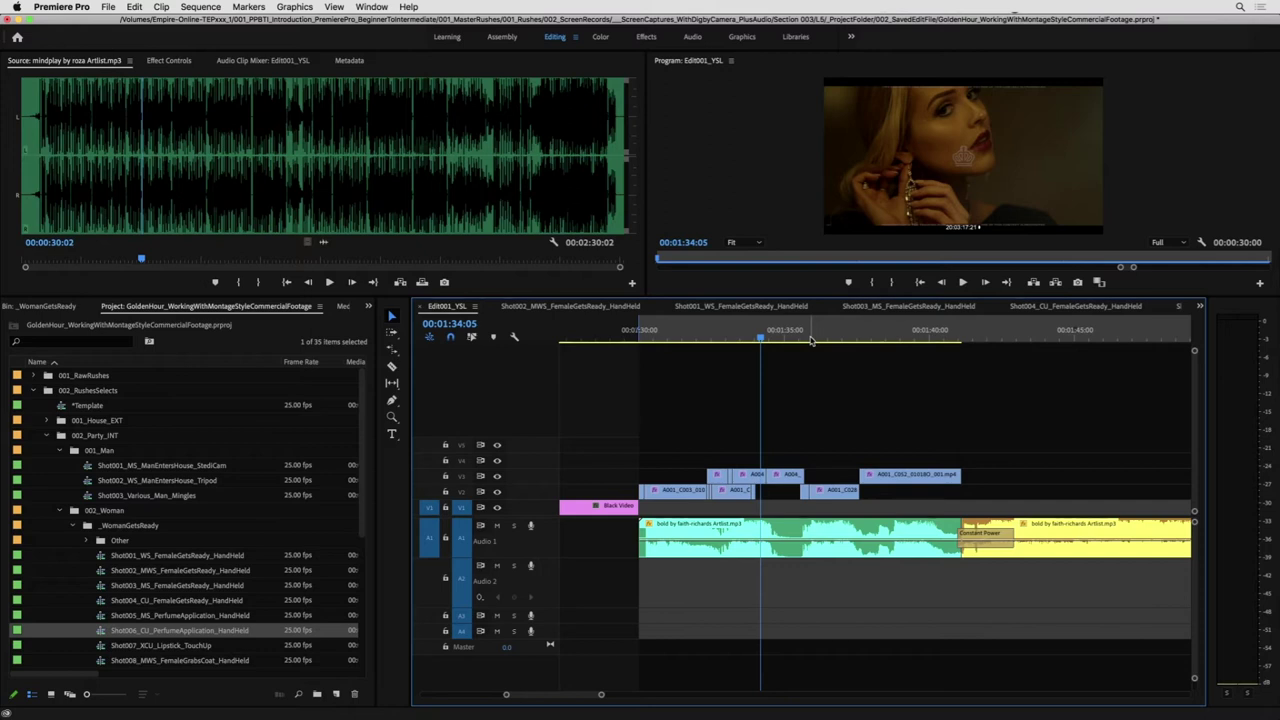
left_click_drag(811, 339, 830, 339)
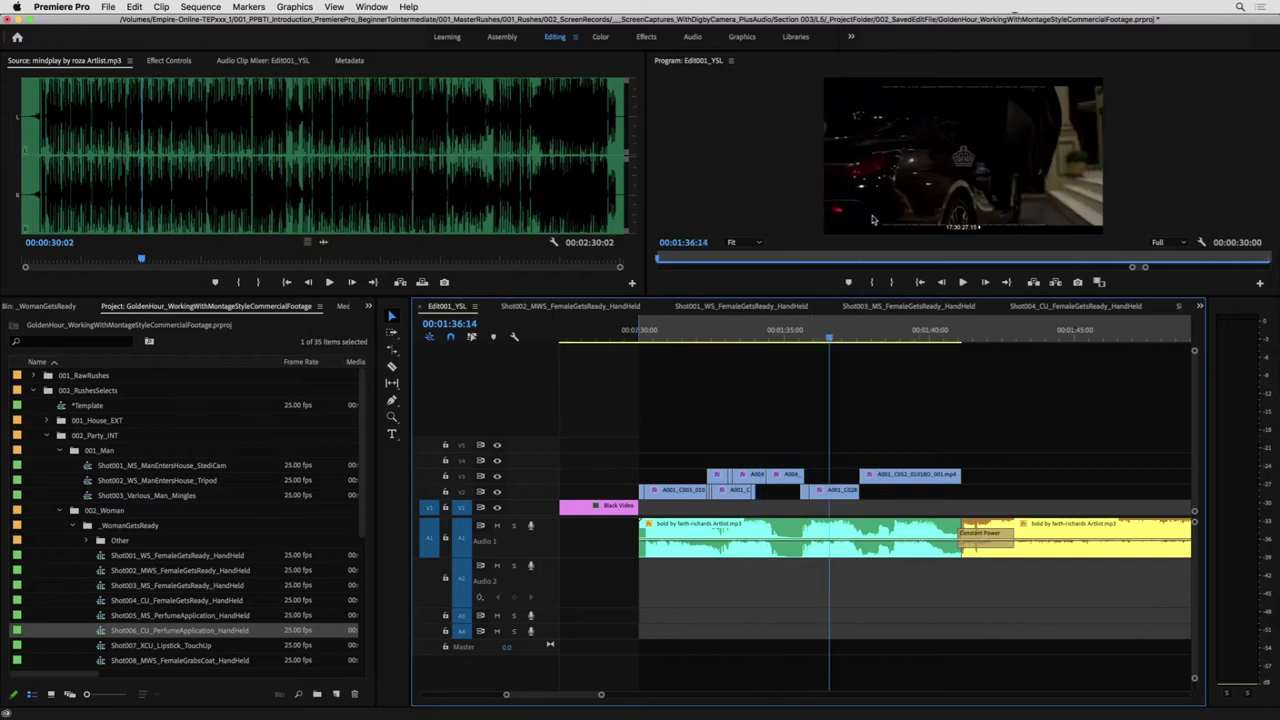
left_click(896, 341)
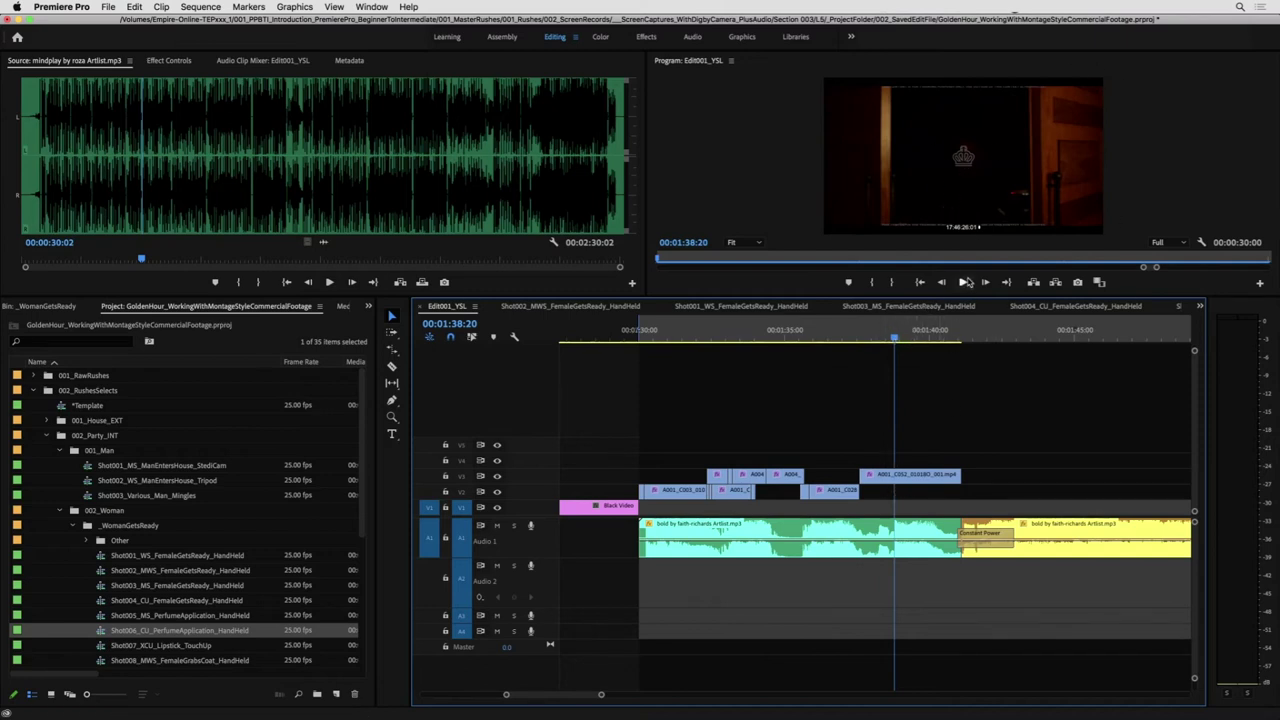
left_click_drag(998, 478, 990, 482)
left_click_drag(1093, 418, 960, 508)
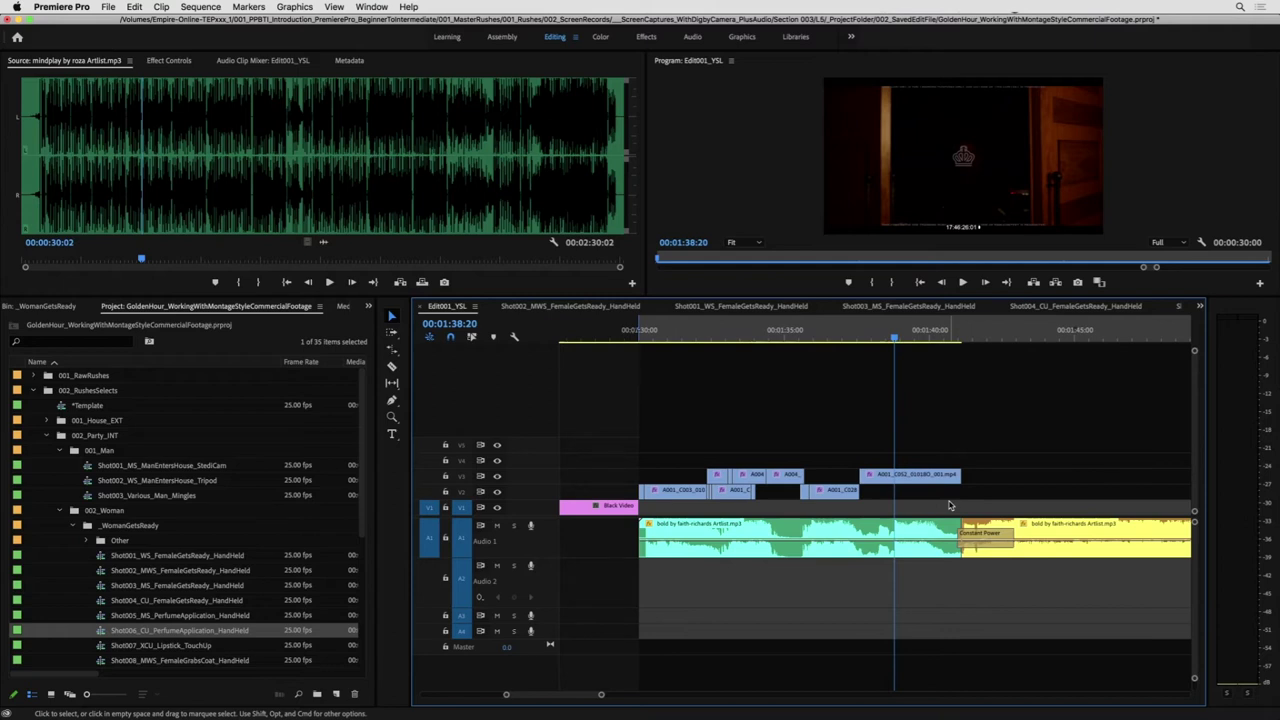
- Open the Shot001_FemaleEnters_FromStaircase_Tripod sequence from the 002_Woman bin and copy its Take_010 clip
left_click(74, 526)
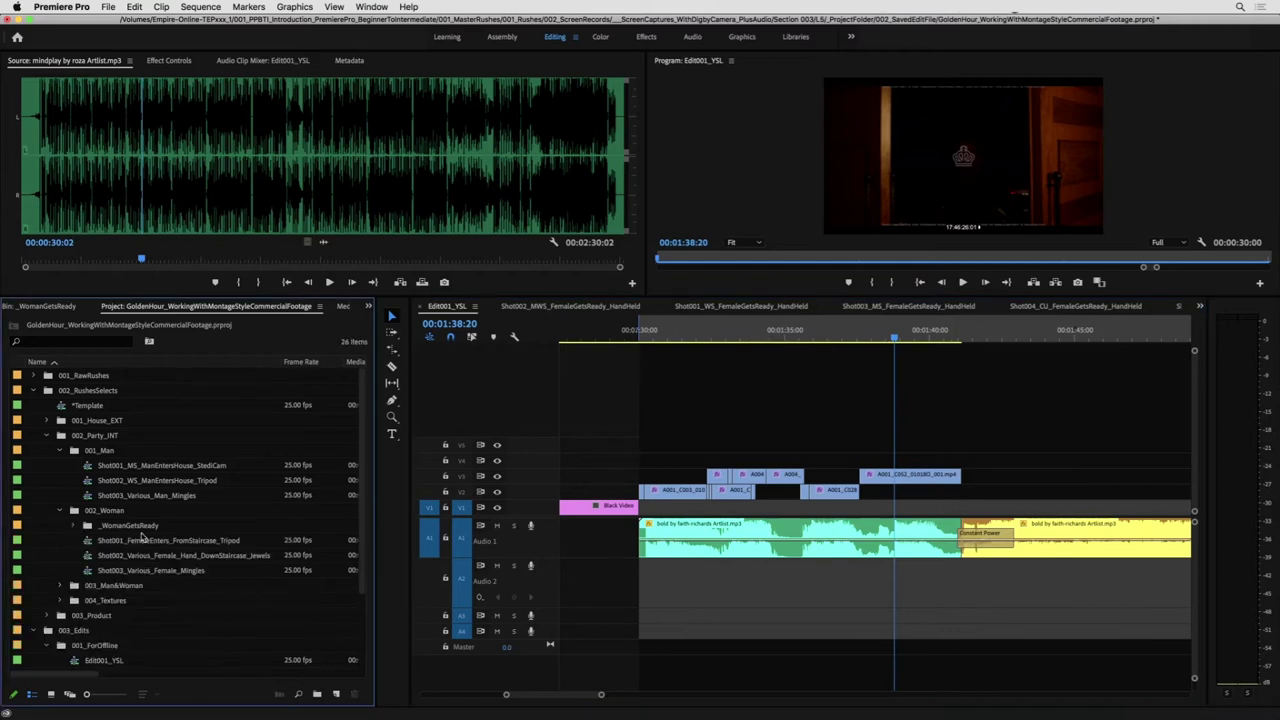
double_click(129, 540)
left_click_drag(896, 338, 887, 380)
key("=")
key("=")
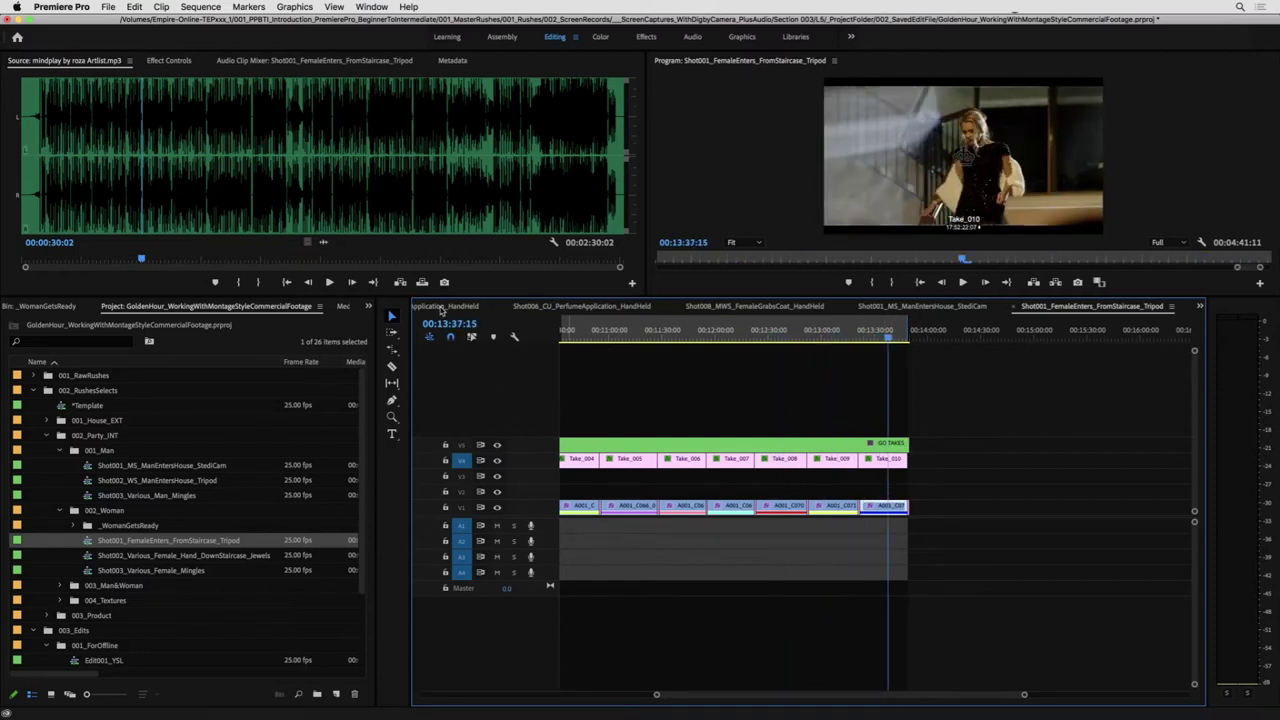
- Return to Edit001_YSL, undo the misplaced paste, and paste the staircase clip on V2 at about 01:47:14
scroll(480, 306, "up", 10)
key("super+v")
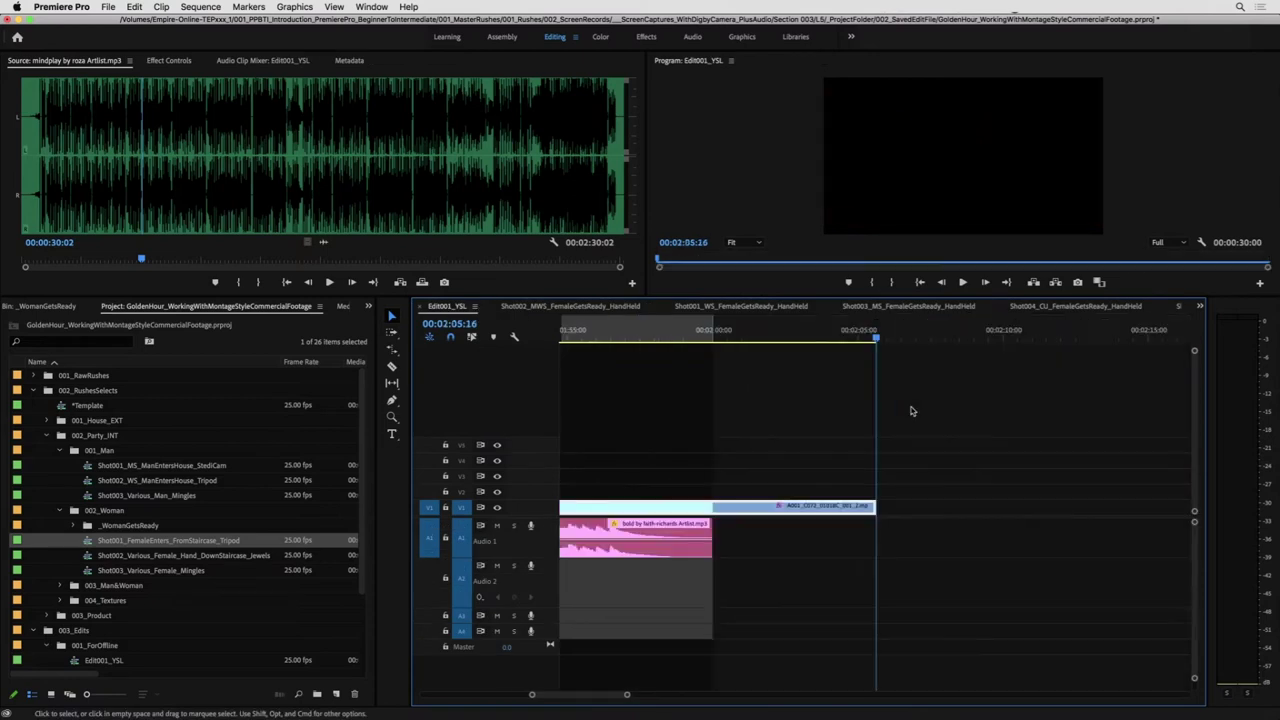
key("super+z")
key("minus")
key("minus")
key("minus")
left_click(908, 329)
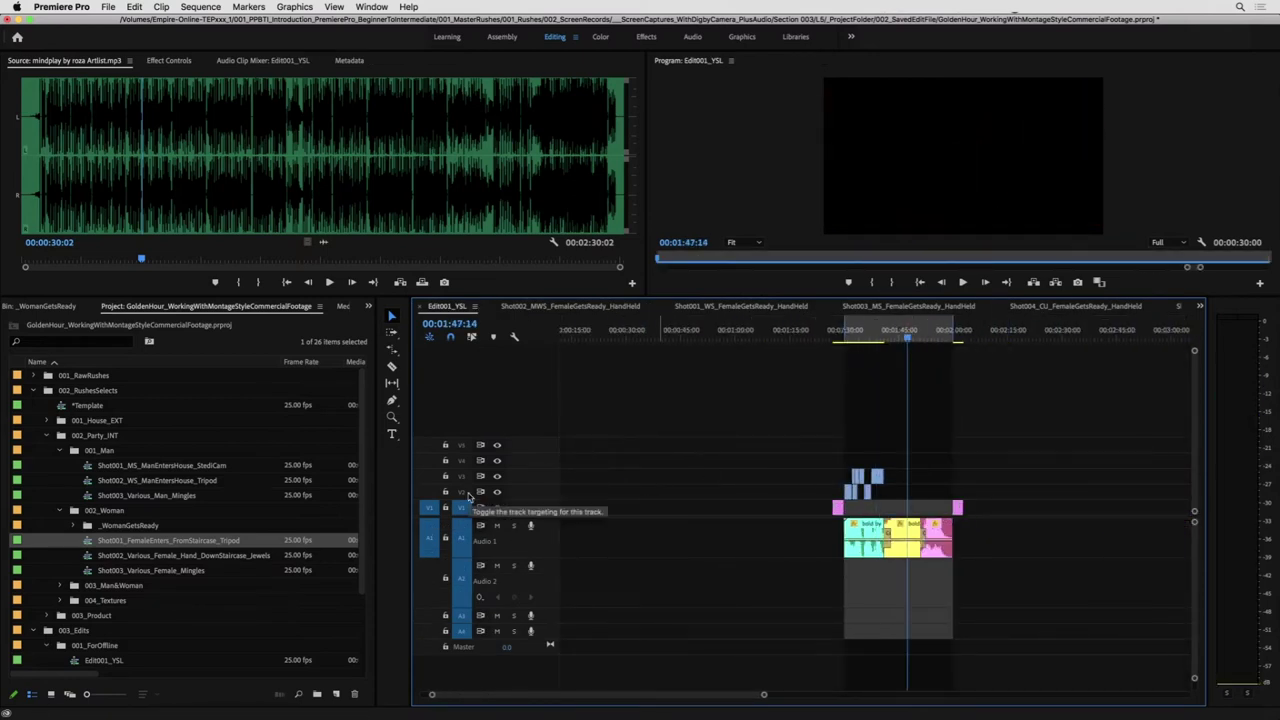
left_click(462, 492)
key("super+v")
- Copy the Take_005 clip from Shot002_Various_Female_Hand_DownStaircase_Jewels and paste it after the staircase clip on V2 in Edit001_YSL
left_click_drag(917, 334, 1015, 340)
double_click(132, 557)
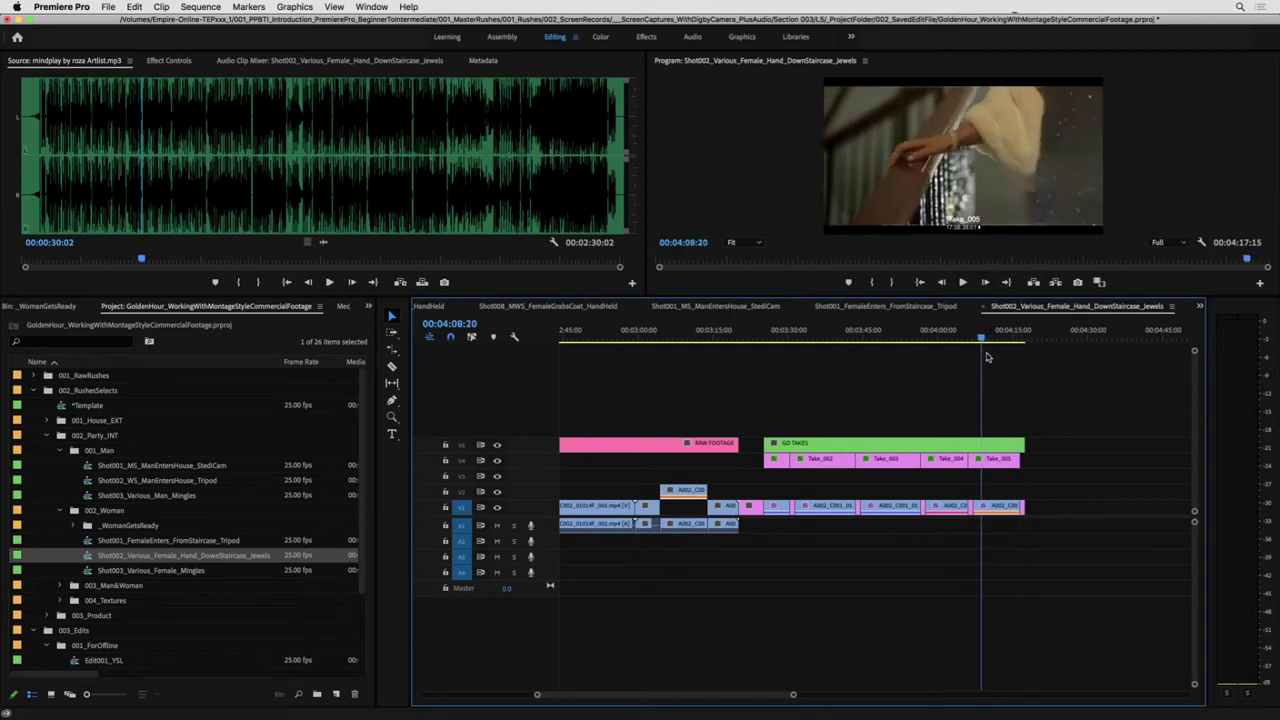
left_click(443, 307)
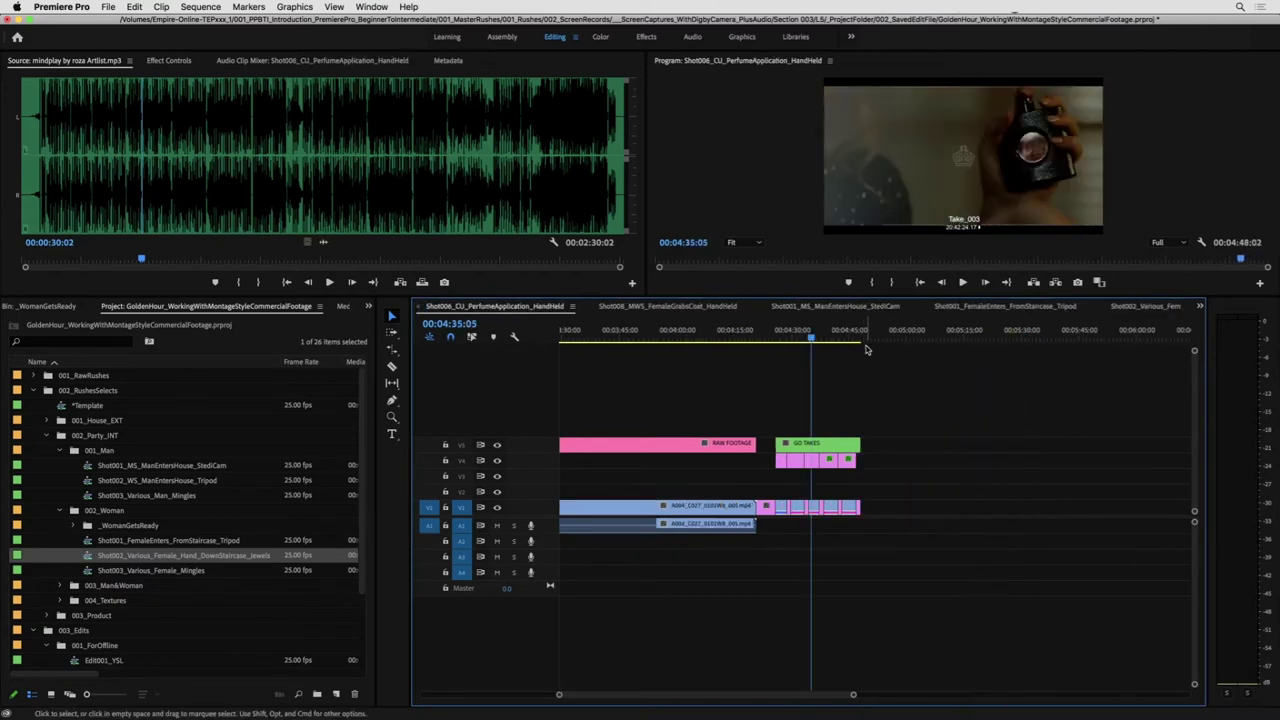
scroll(498, 311, "up", 6)
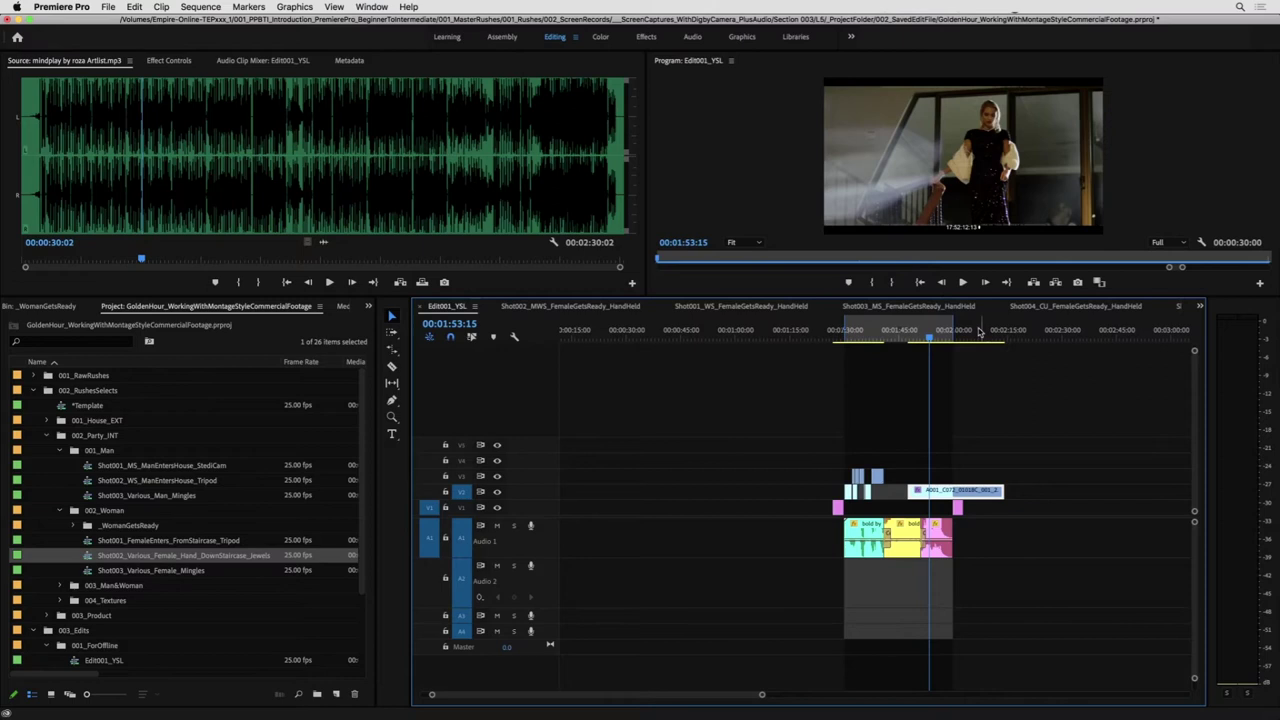
left_click(1011, 339)
- Look through the montage selects in Shot003_Various_Female_Mingles and return to Edit001_YSL
double_click(140, 570)
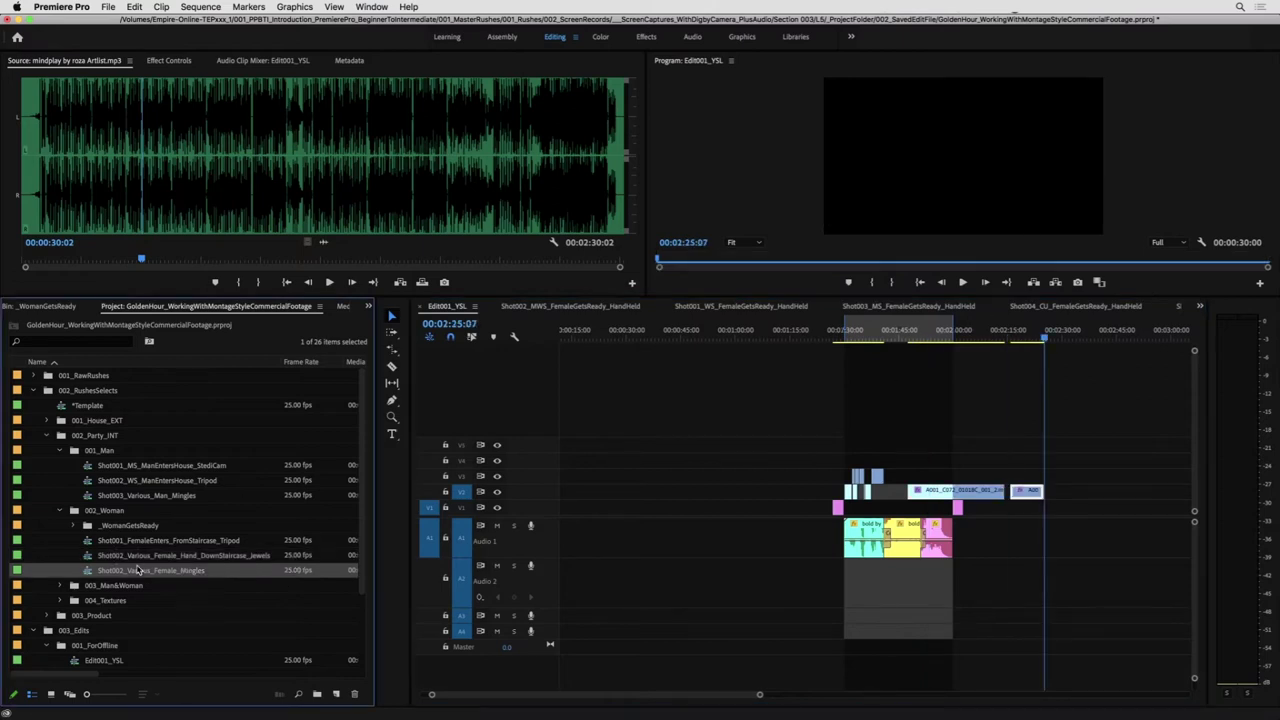
mouse_move(825, 345)
left_mouse_down()
mouse_move(798, 345)
mouse_move(837, 345)
left_mouse_up()
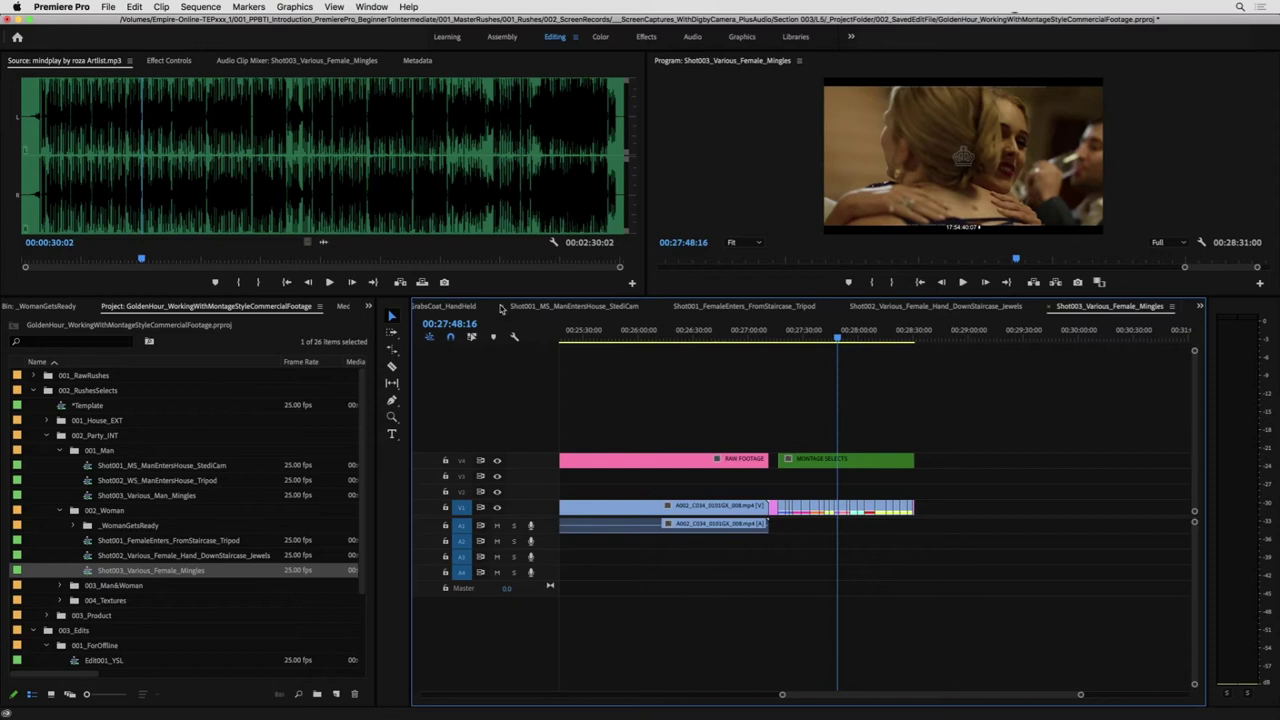
scroll(502, 308, "up", 8)
- Move the staircase and hand clips on V2 about 5 seconds earlier
left_click_drag(960, 339, 911, 352)
left_click_drag(1076, 477, 970, 500)
left_click_drag(967, 494, 950, 494)
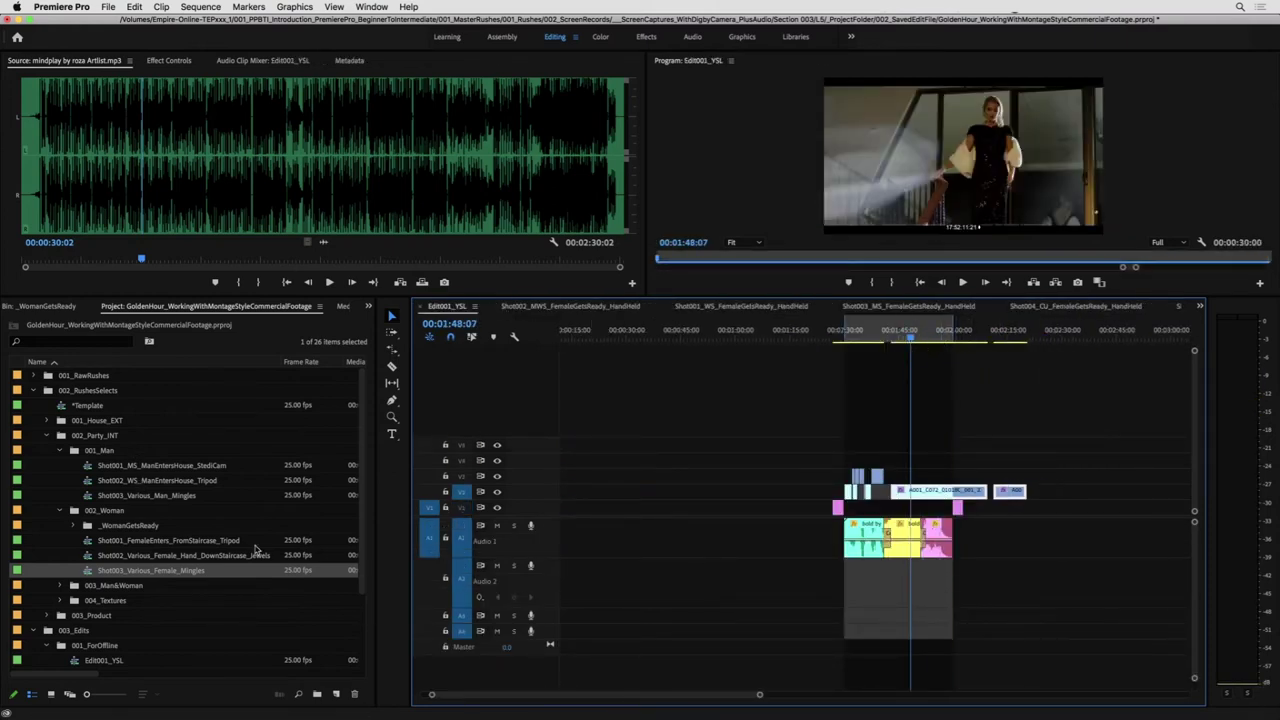
- Open Shot001_Various_Man&WomanEnter_OSOfMan_TowardsPartyGuests from the 003_Man&Woman bin and raise its Take_006 clip to V2
left_click(61, 585)
double_click(150, 600)
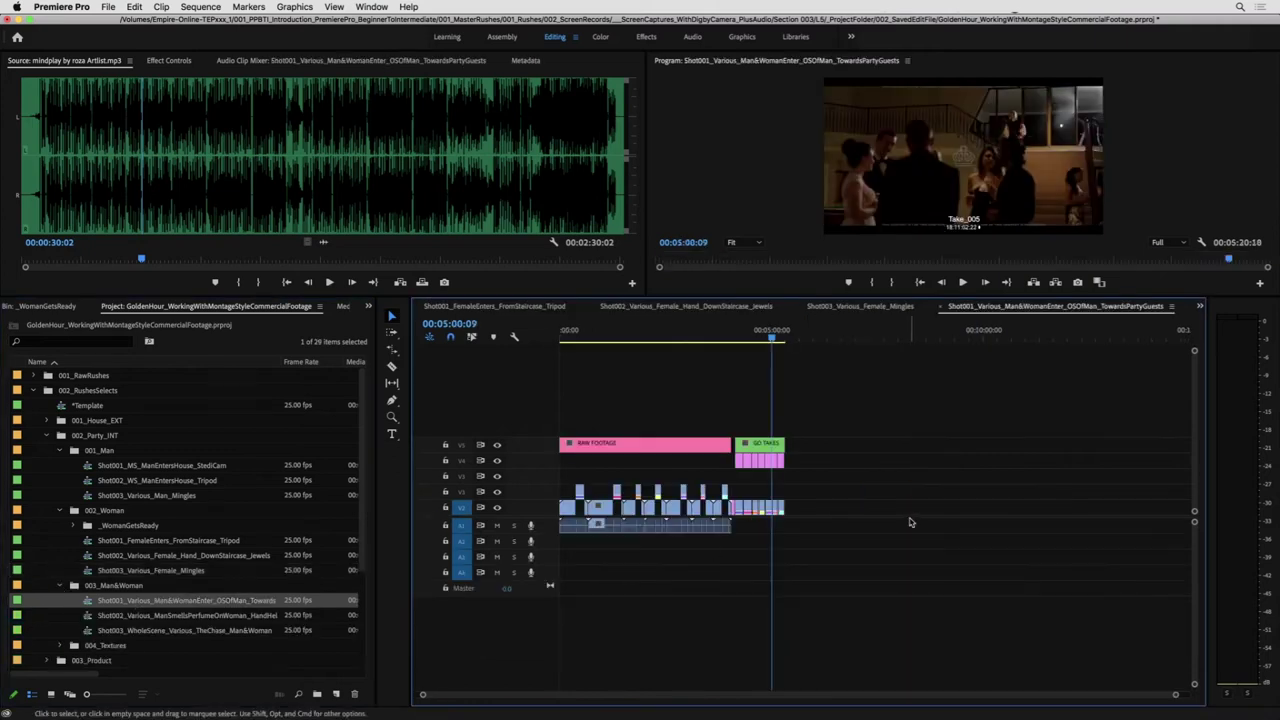
key("=")
key("=")
key("=")
left_click_drag(916, 335, 916, 437)
left_click_drag(897, 512, 897, 491)
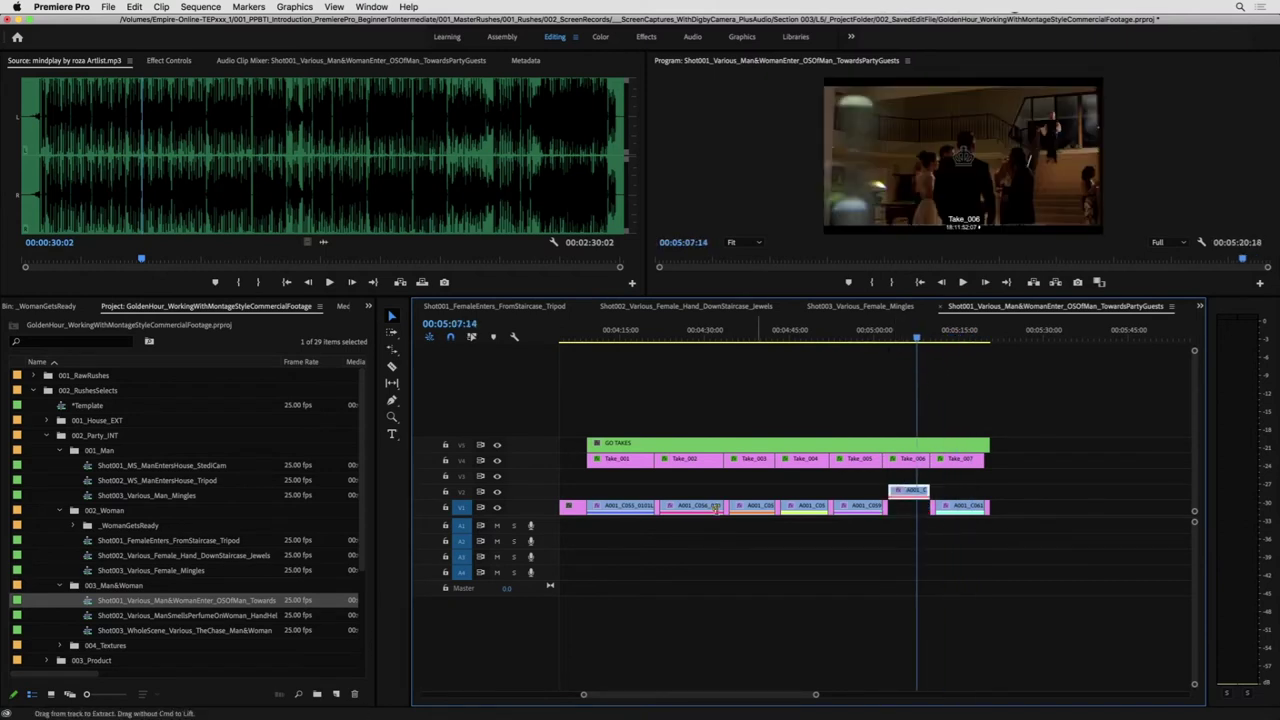
- Paste the over-the-shoulder party clip after the hand clip in Edit001_YSL and move it up to V5 at about 01:41
scroll(585, 330, "left", 1)
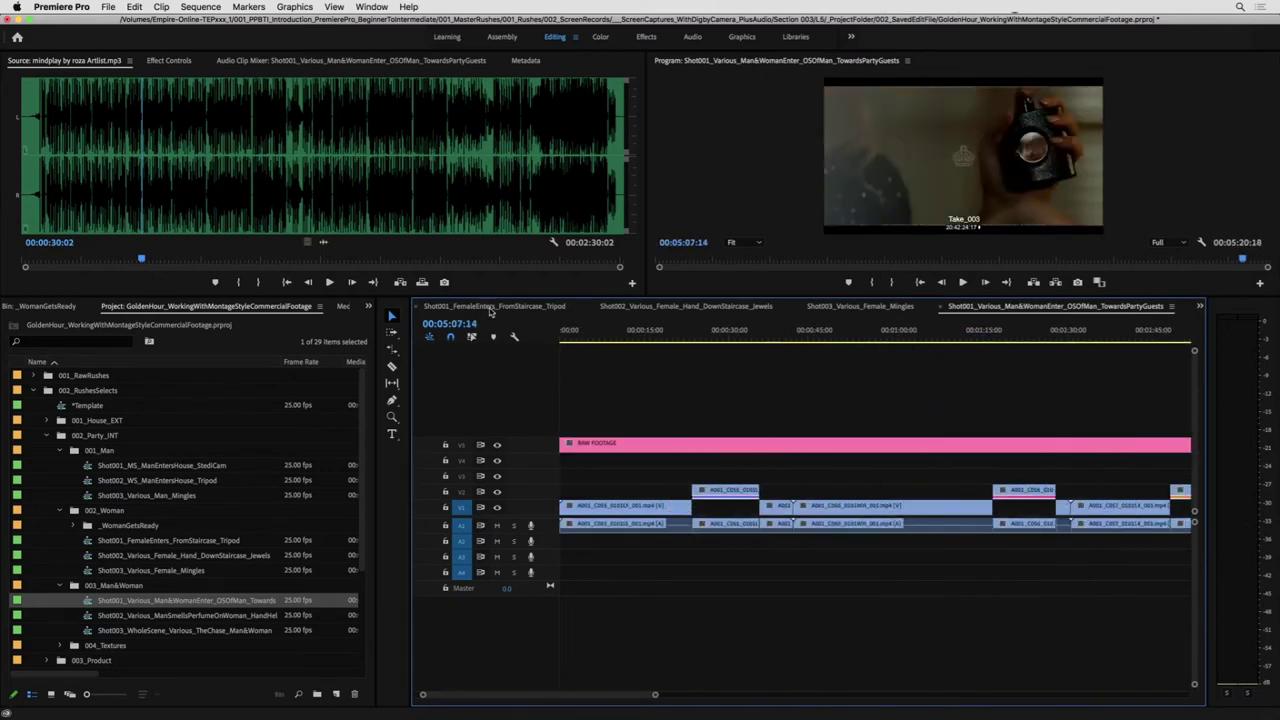
left_click(488, 309)
left_click(1038, 336)
key("super+v")
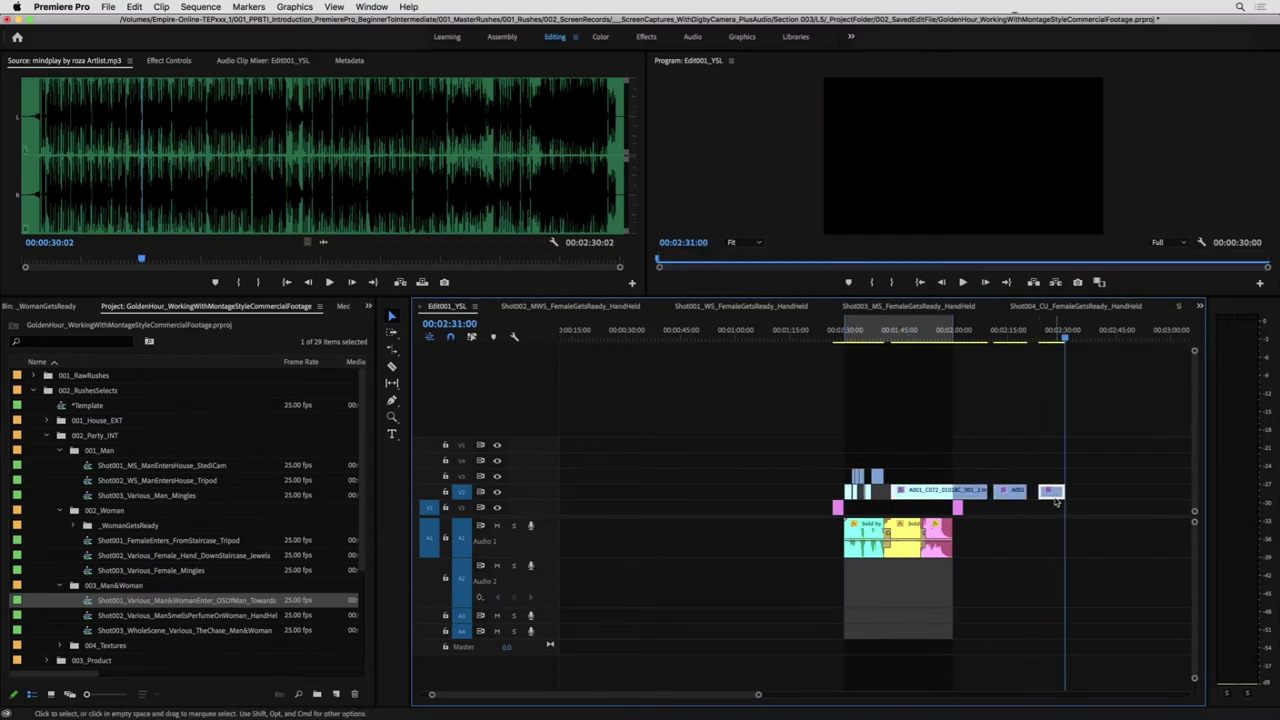
left_click_drag(906, 456, 907, 457)
left_click(910, 462)
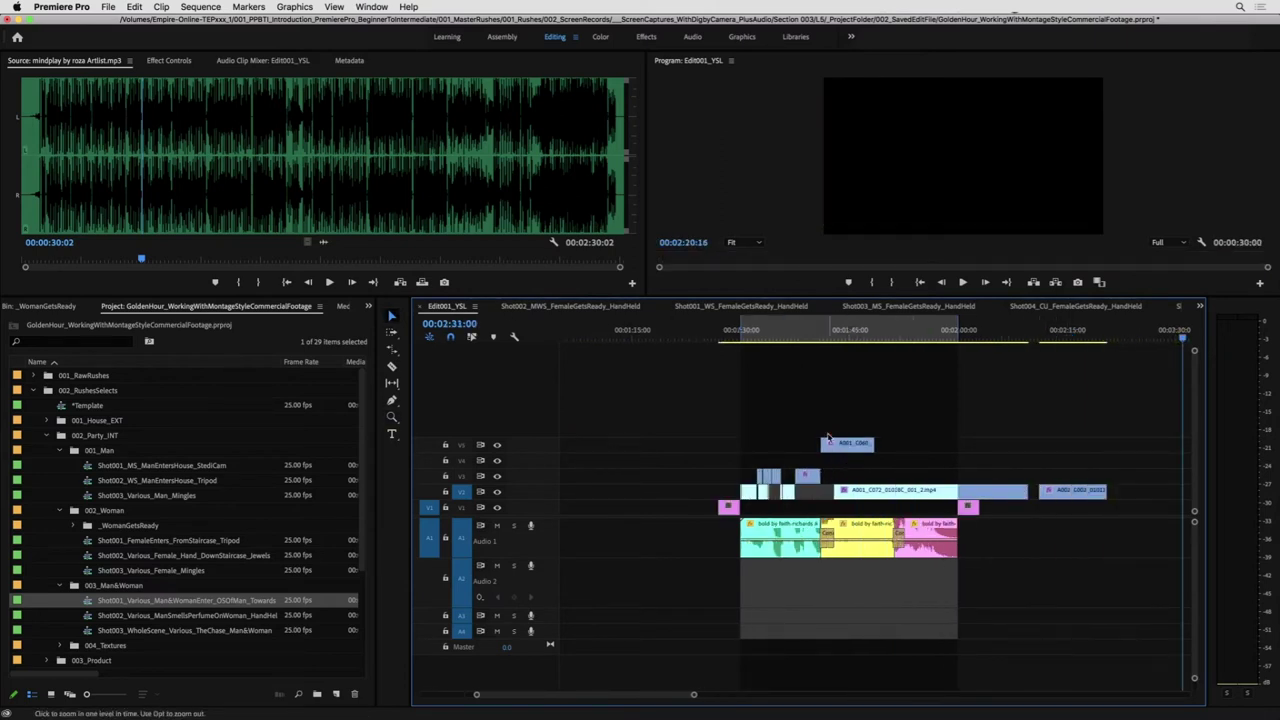
- Move the V5 party clip to start at about 01:52:16 and the staircase clip on V2 to the door clip's end
left_click(815, 337)
key("z")
key("space")
left_click(895, 484)
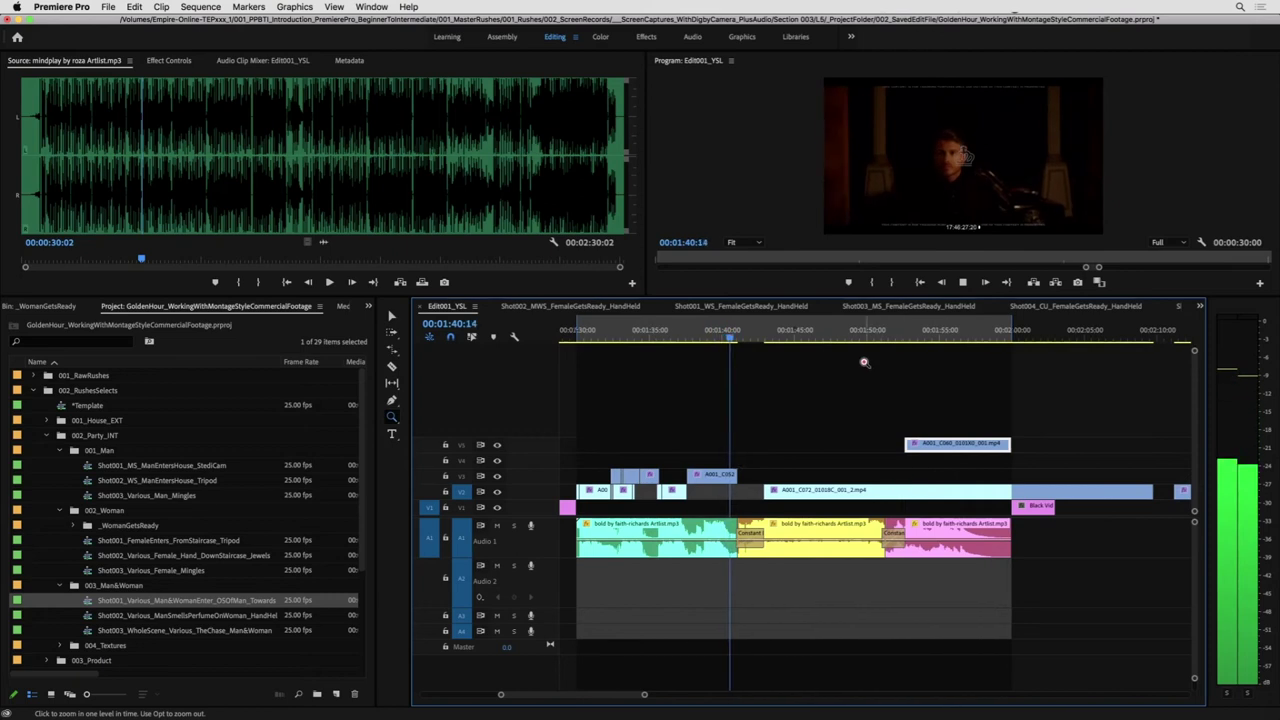
left_click_drag(771, 493, 743, 493)
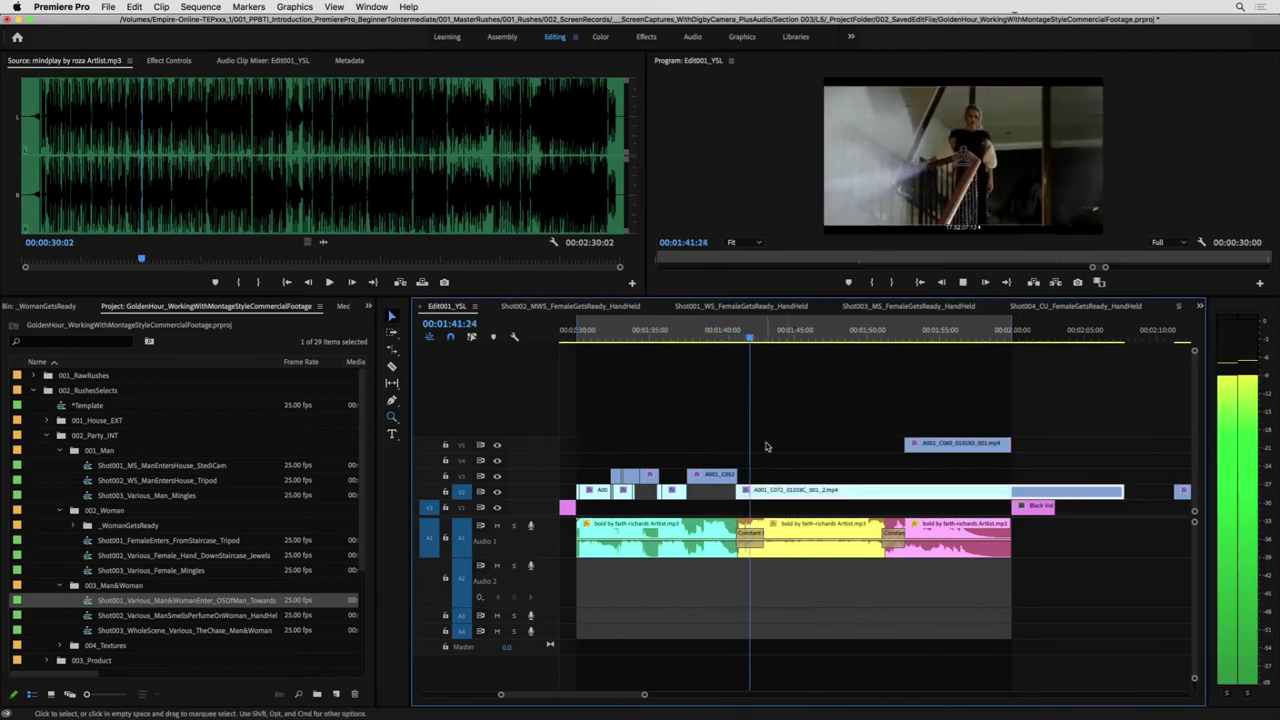
- Slip the A001_C052 door clip on V3 and play it back
left_click_drag(753, 334, 702, 347)
key("y")
key("space")
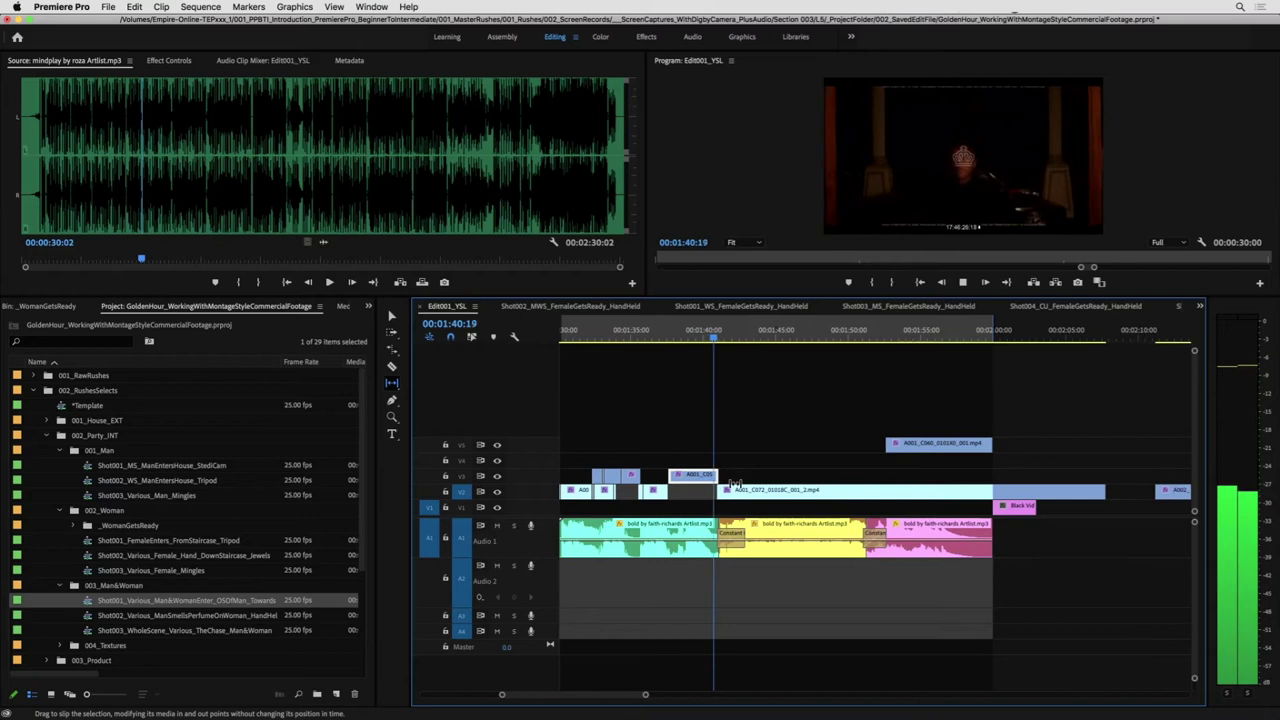
key("space")
- Slip the staircase clip on V2 to later source content, cut it at about 01:44:05 and delete the remainder
left_click_drag(799, 491, 734, 485)
key("Up")
key("space")
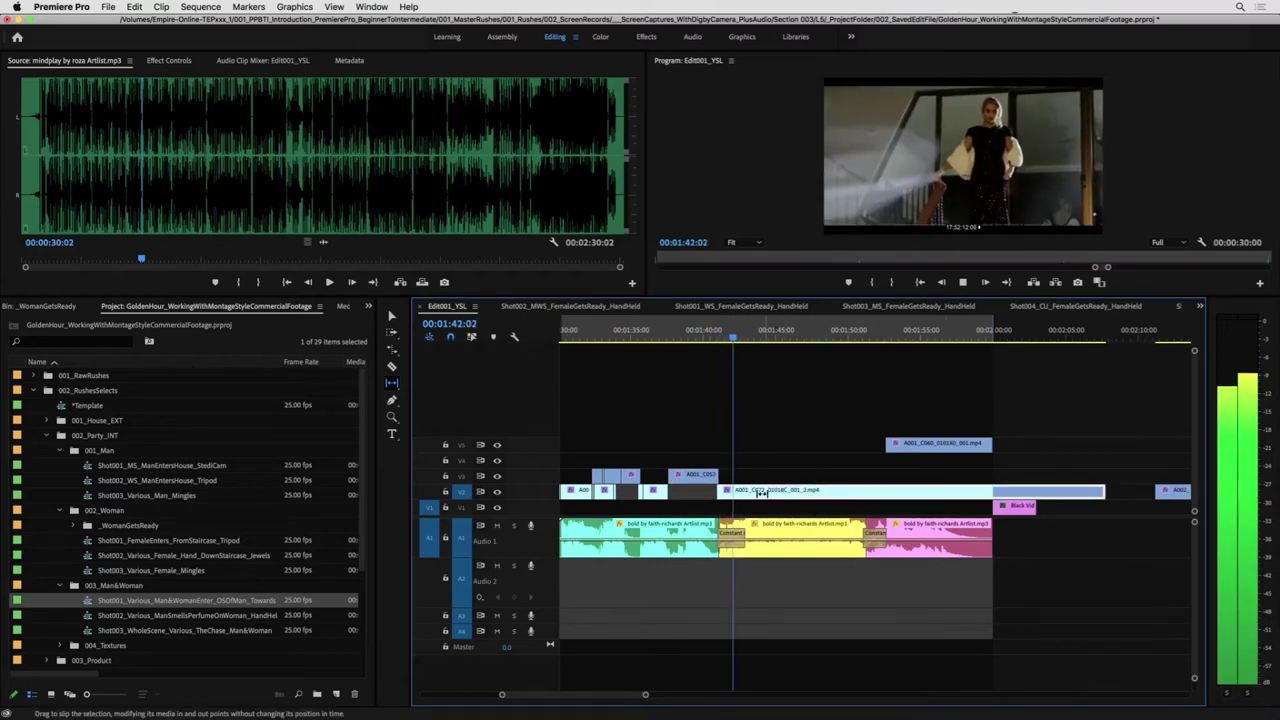
key("c")
key("space")
key("Delete")
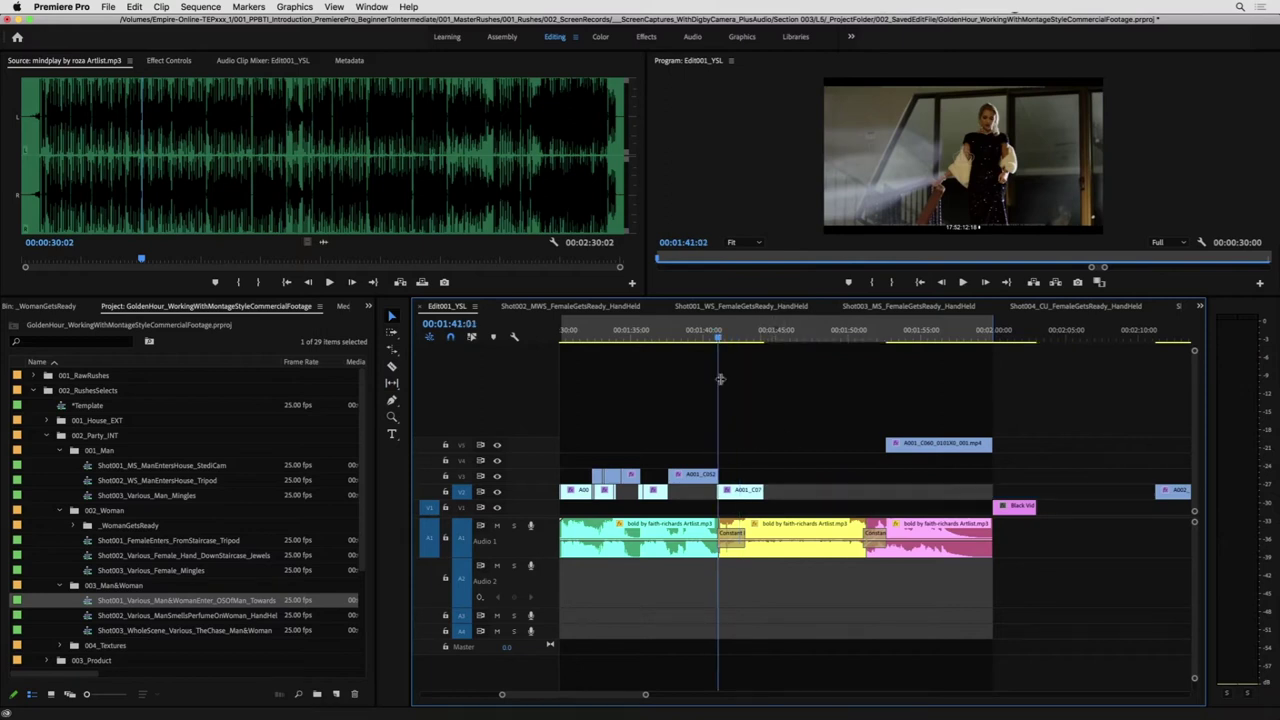
- Slip the shortened staircase clip further to a later part of the woman's entrance, checking it with playback
key("space")
key("space")
key("y")
left_click_drag(756, 491, 775, 489)
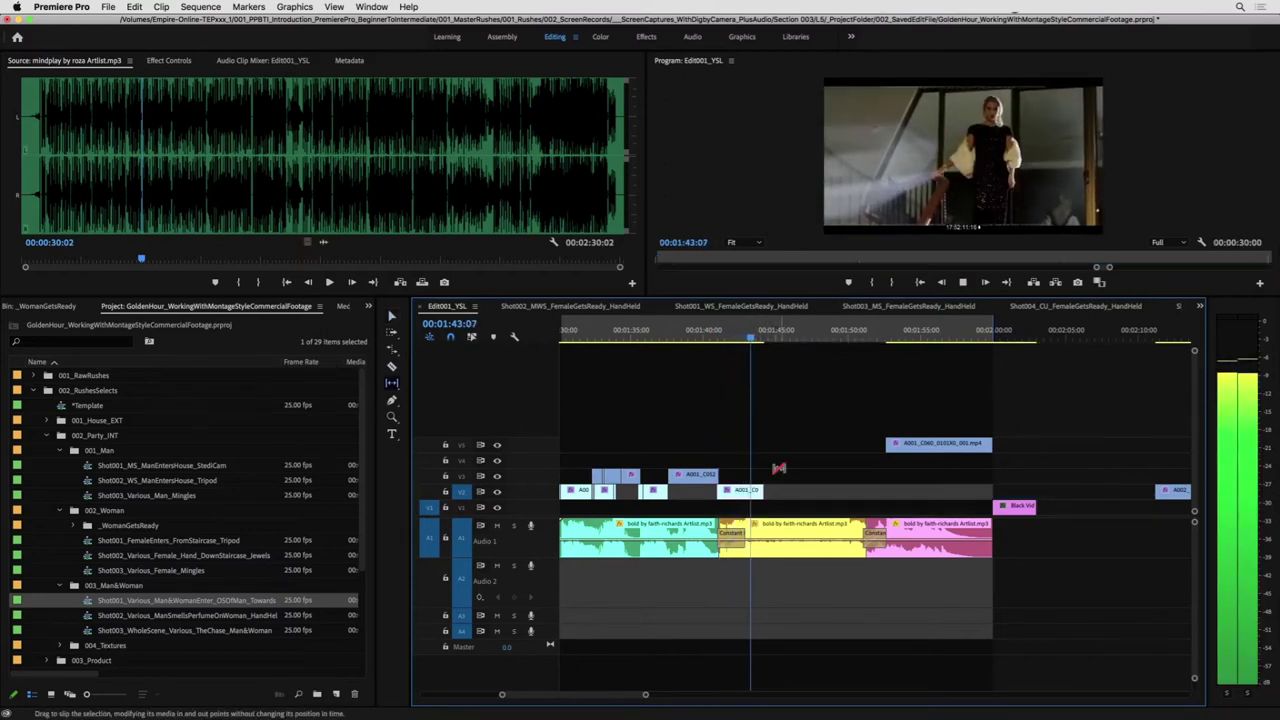
key("space")
left_click_drag(756, 491, 650, 491)
left_click(707, 329)
key("space")
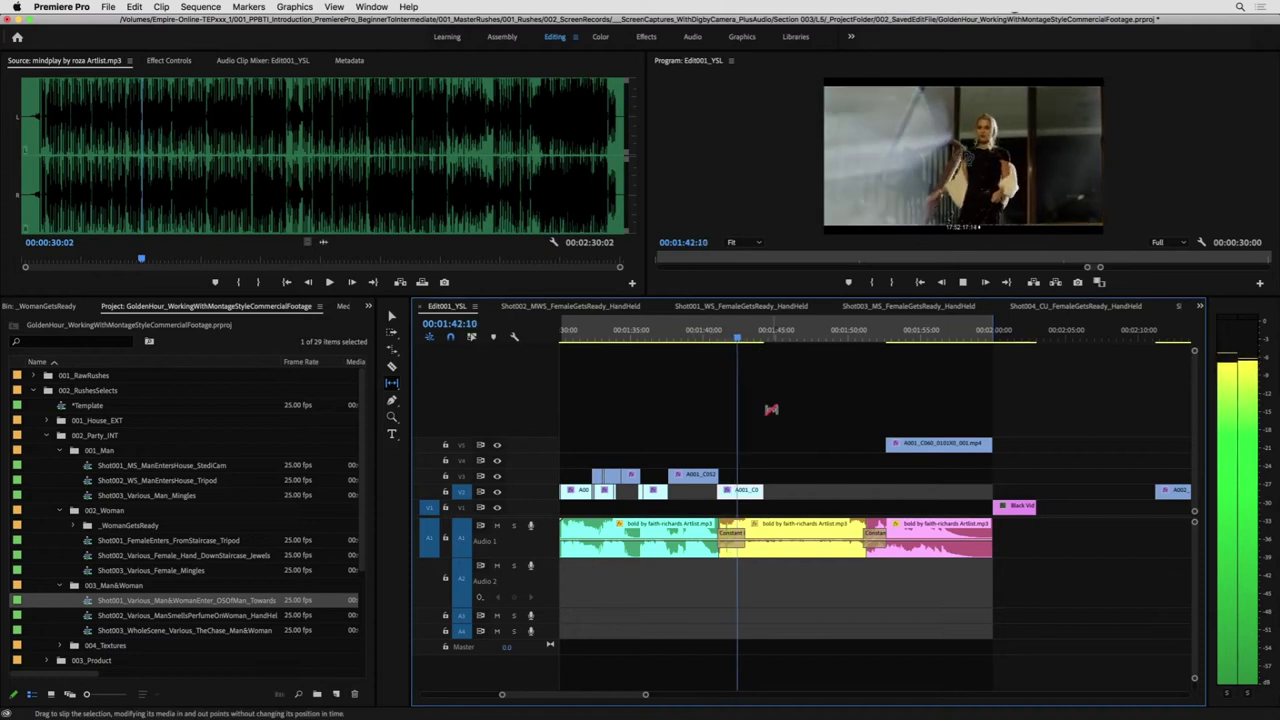
key("space")
key("v")
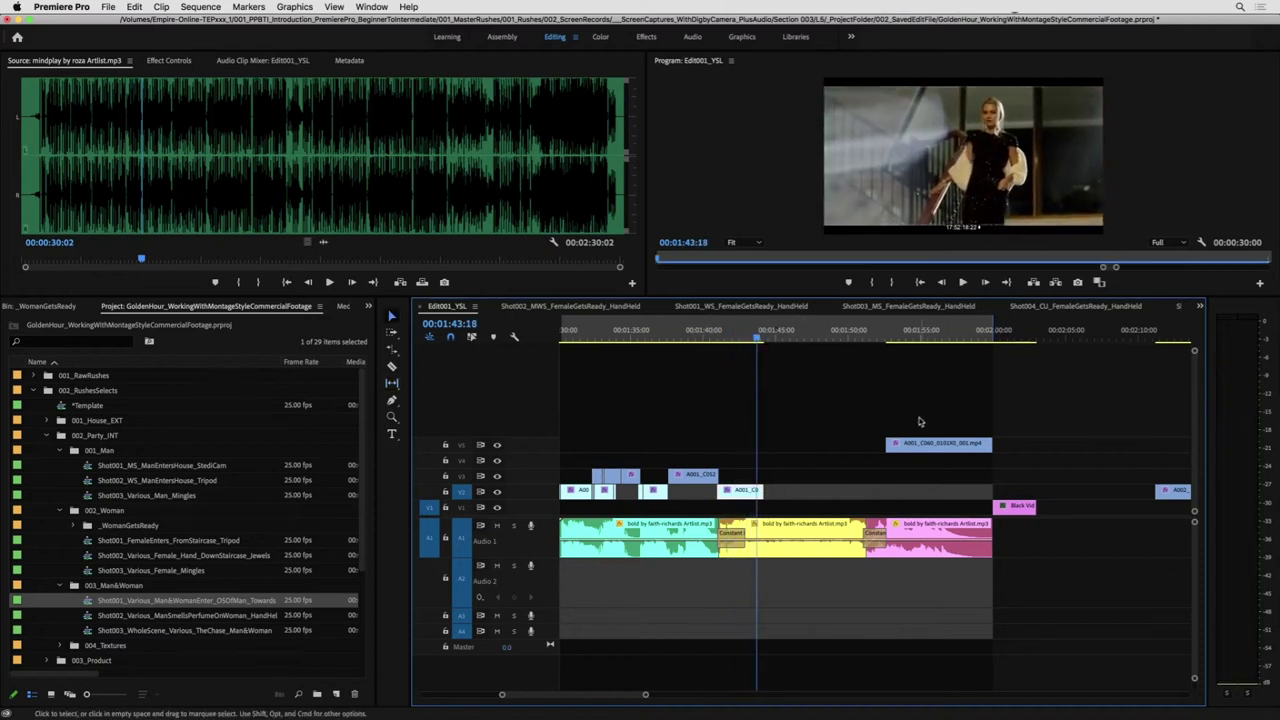
- Move the A001_C060 party clip to V3 directly after the staircase clip and play across the cut
left_click(898, 337)
left_click_drag(925, 444, 763, 479)
left_click(764, 335)
key("space")
key("space")
key("y")
left_click(762, 338)
key("space")
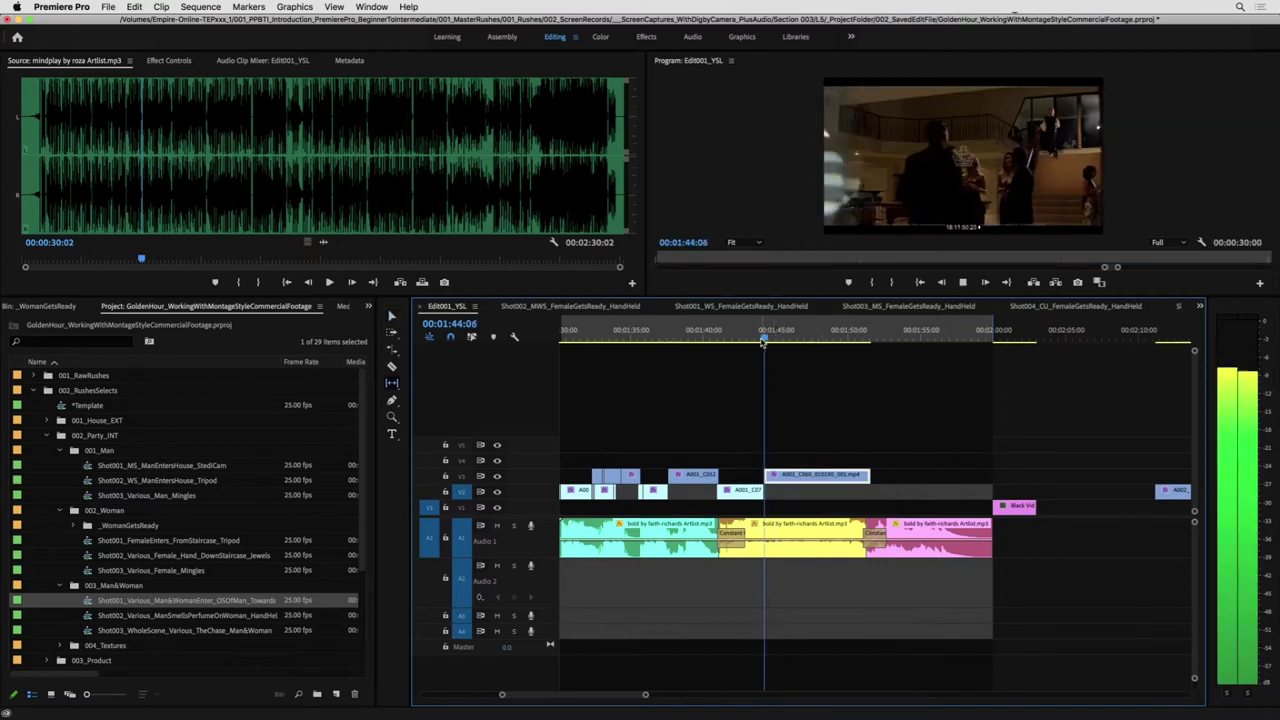
key("space")
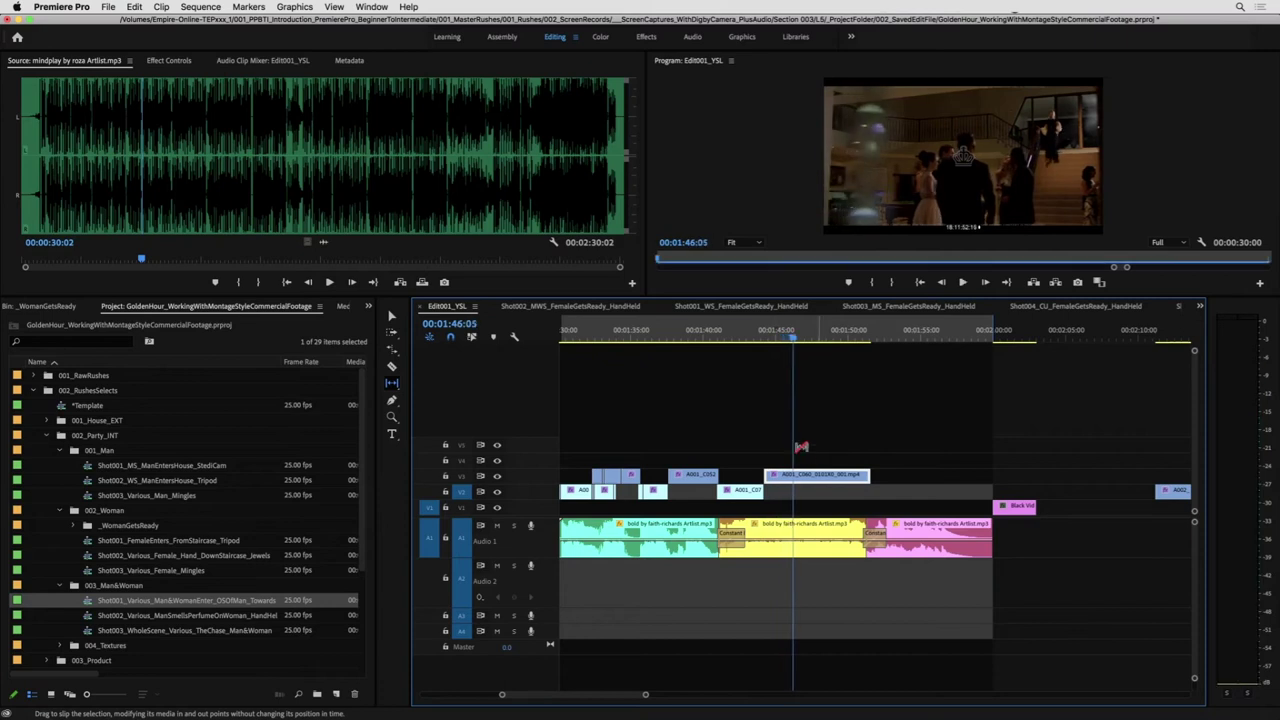
- Reorder the shots with the party clip on V4 after the door clip and the staircase clip on V5 at about 01:43:02, and play
left_click_drag(793, 482, 763, 461)
key("space")
left_click_drag(763, 461, 777, 461)
left_click(701, 335)
key("space")
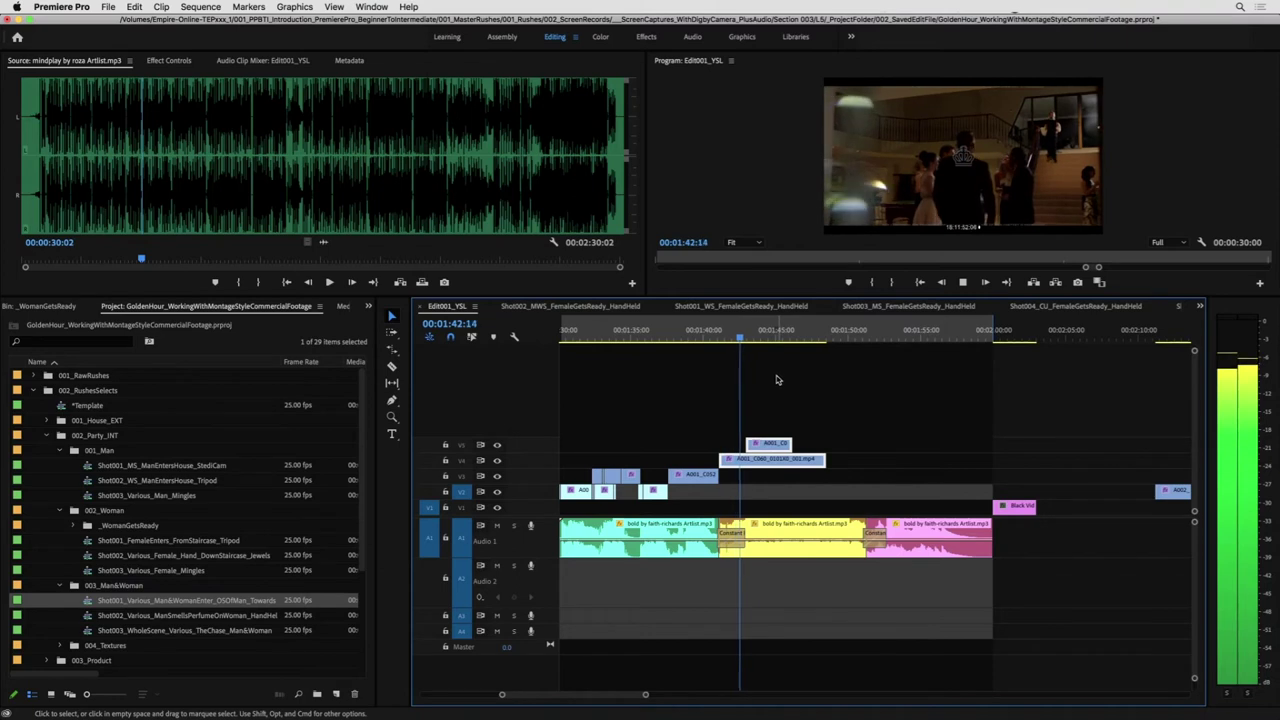
key("space")
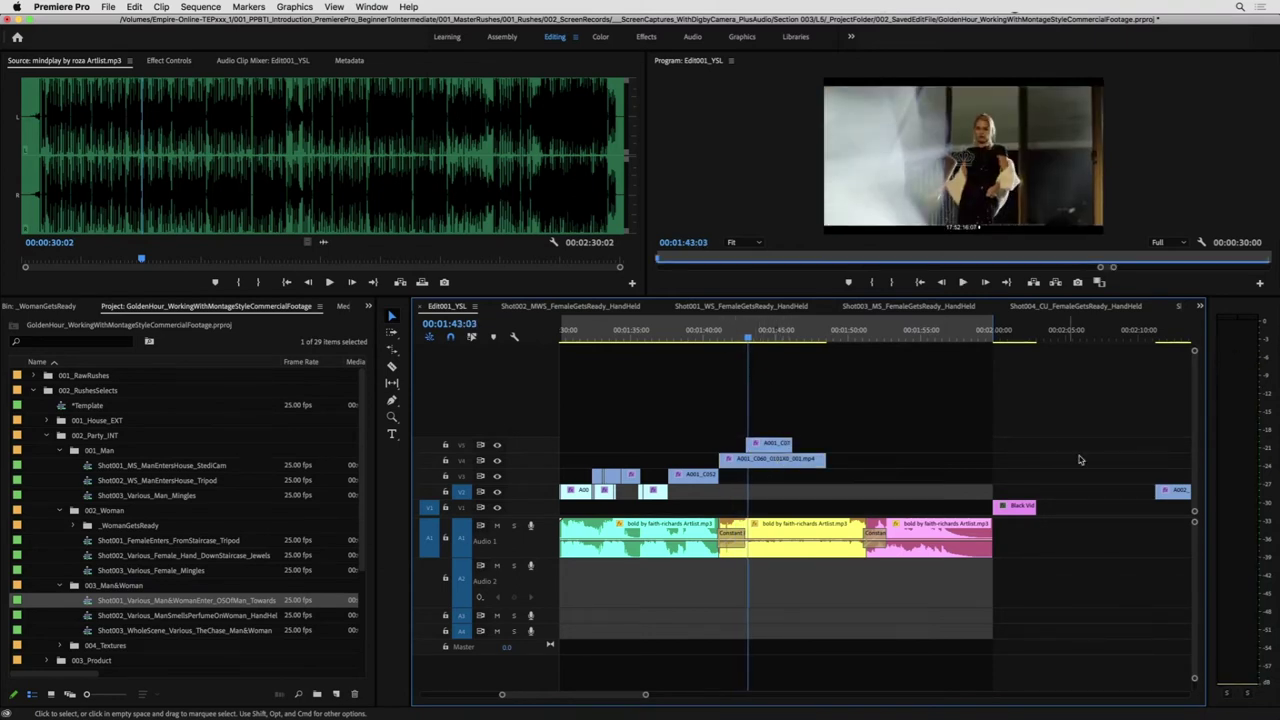
- Move the party clip on V4 to about 01:50:13 and place the A002_C003 hand clip on V4 right after the door clip
left_click(1168, 341)
left_click_drag(1180, 490, 743, 478)
left_click_drag(812, 461, 930, 462)
left_click_drag(762, 483, 692, 467)
- Trim the hand clip's end on V4 to meet the staircase clip's start, and play back the cut
left_click(715, 338)
key("space")
key("y")
key("v")
left_click_drag(849, 457, 746, 457)
key("equal")
key("space")
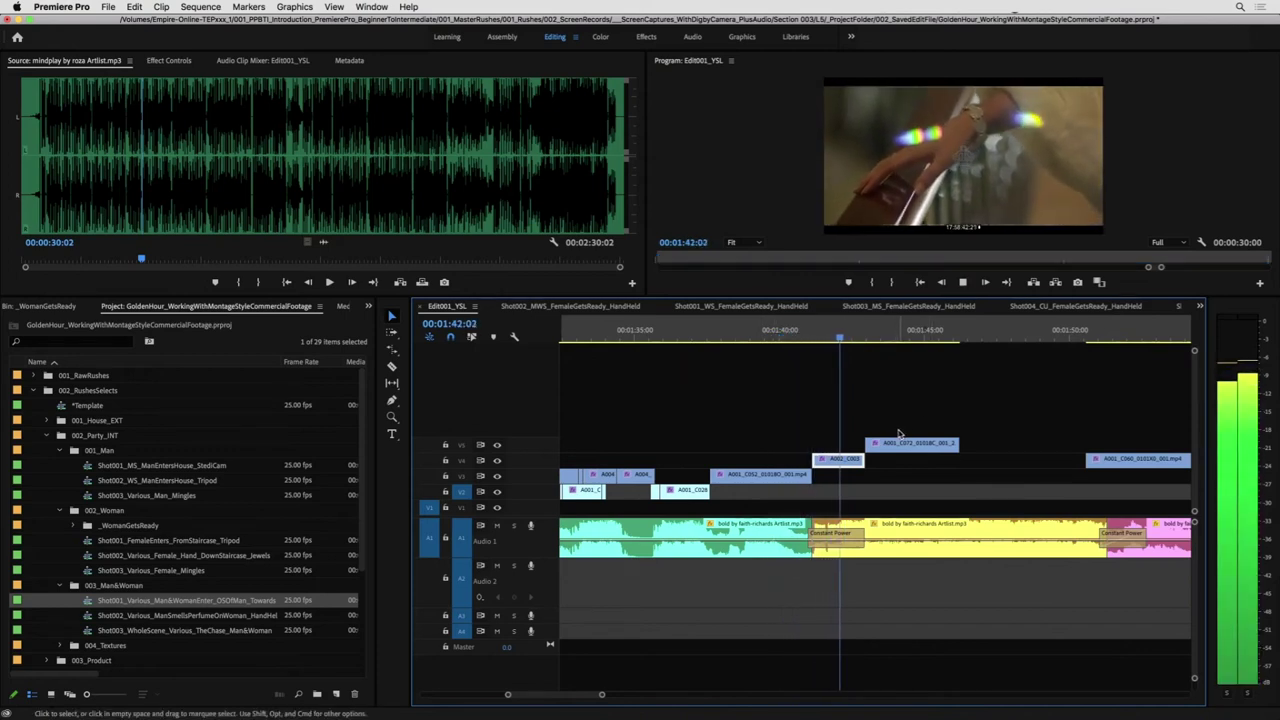
- Move the hand clip on V4 and the staircase clip on V5 earlier together, starting the hand clip at about 01:40:08, and play the cut
key("space")
left_click_drag(899, 423, 824, 458)
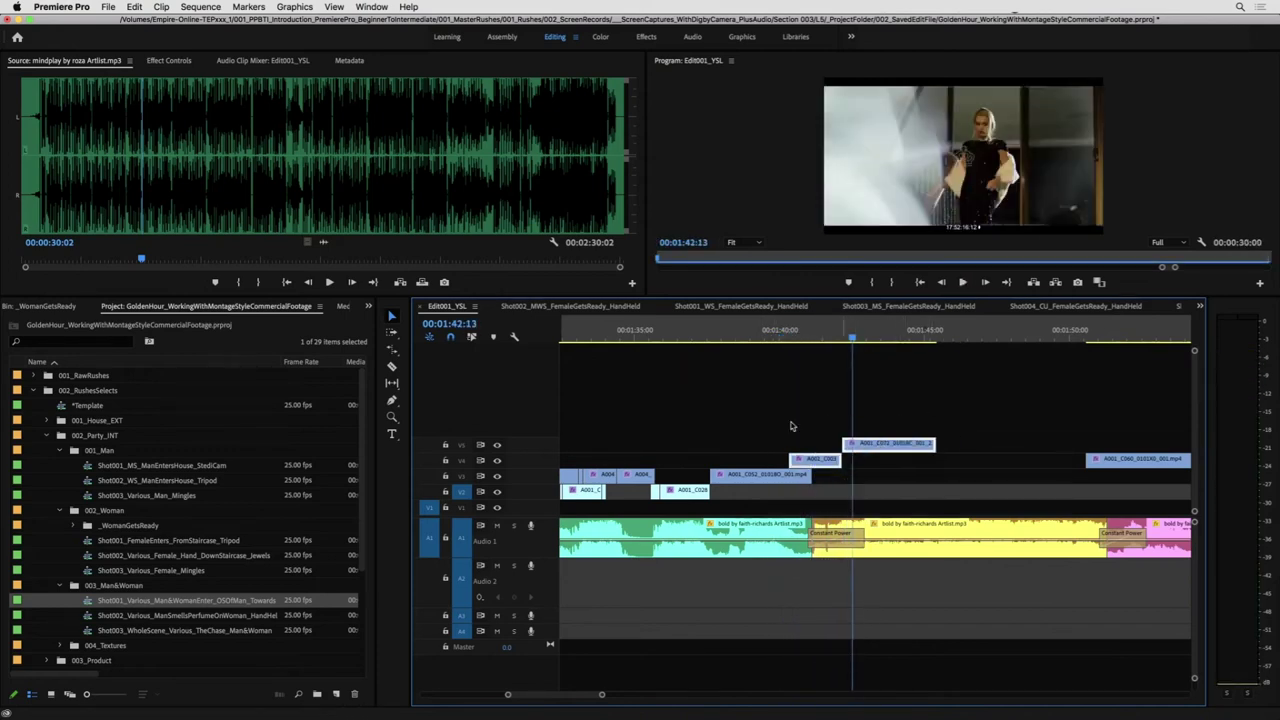
left_click(712, 340)
key("space")
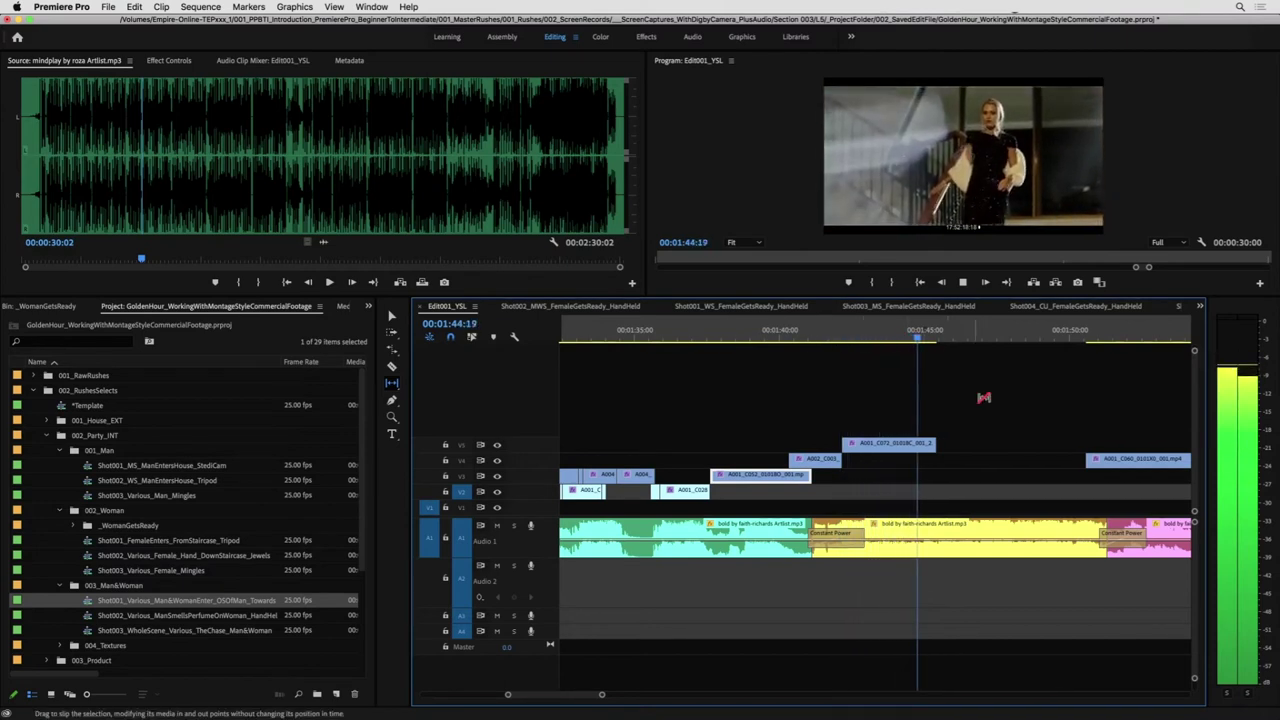
- Trim a few frames off the end of the staircase clip on V5
left_click_drag(934, 443, 929, 430)
key("y")
key("shift+Up")
key("minus")
- Play the edit from 01:30:04 and review the cuts up to the staircase shot full screen
left_click(686, 338)
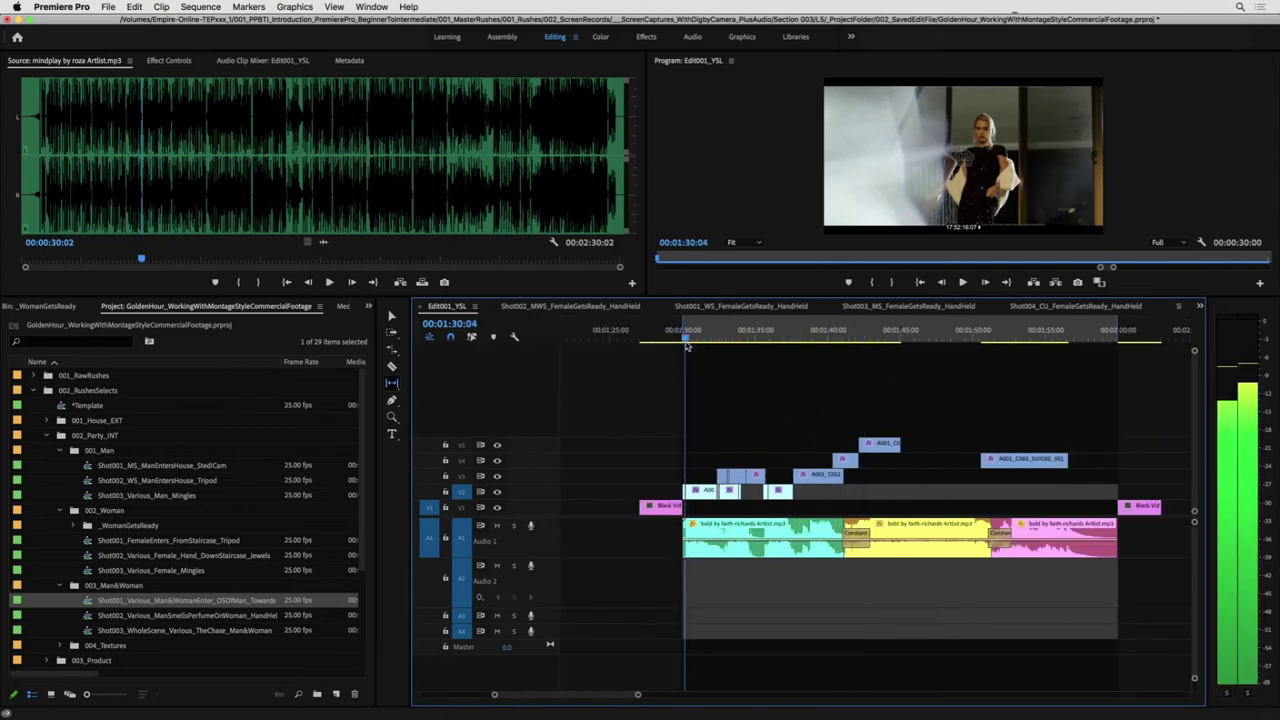
key("space")
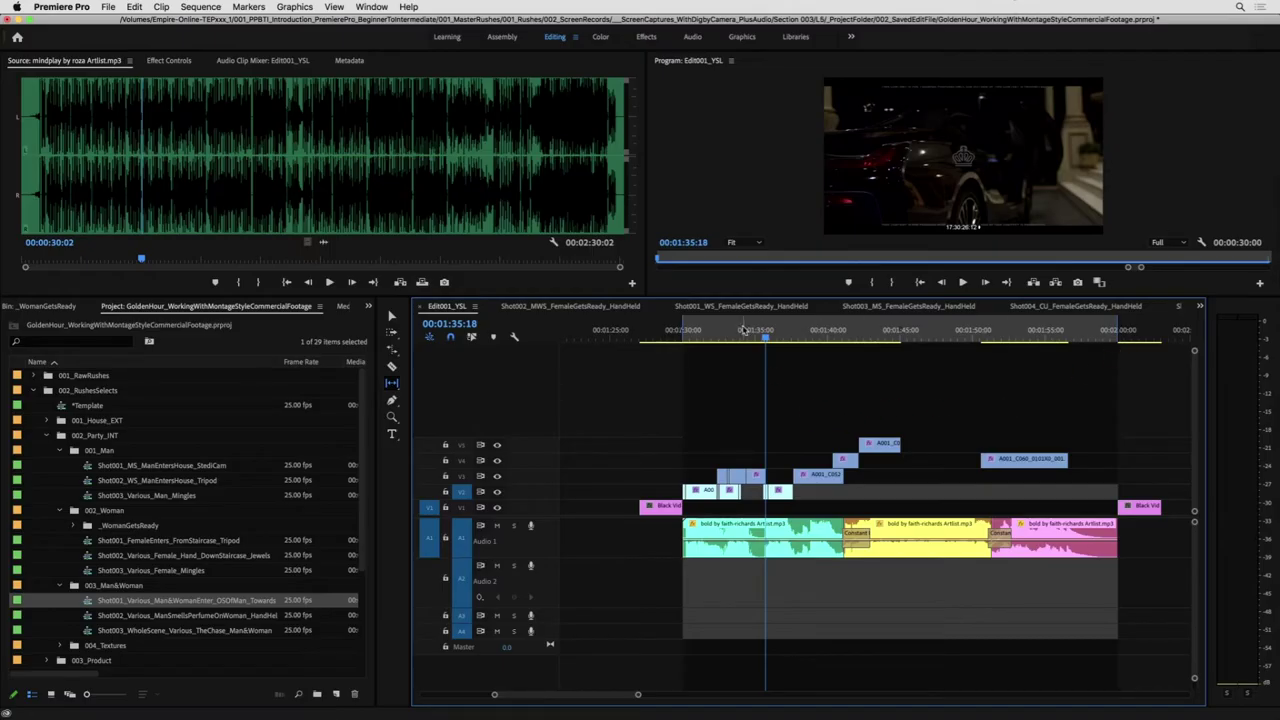
key("=")
left_click(799, 330)
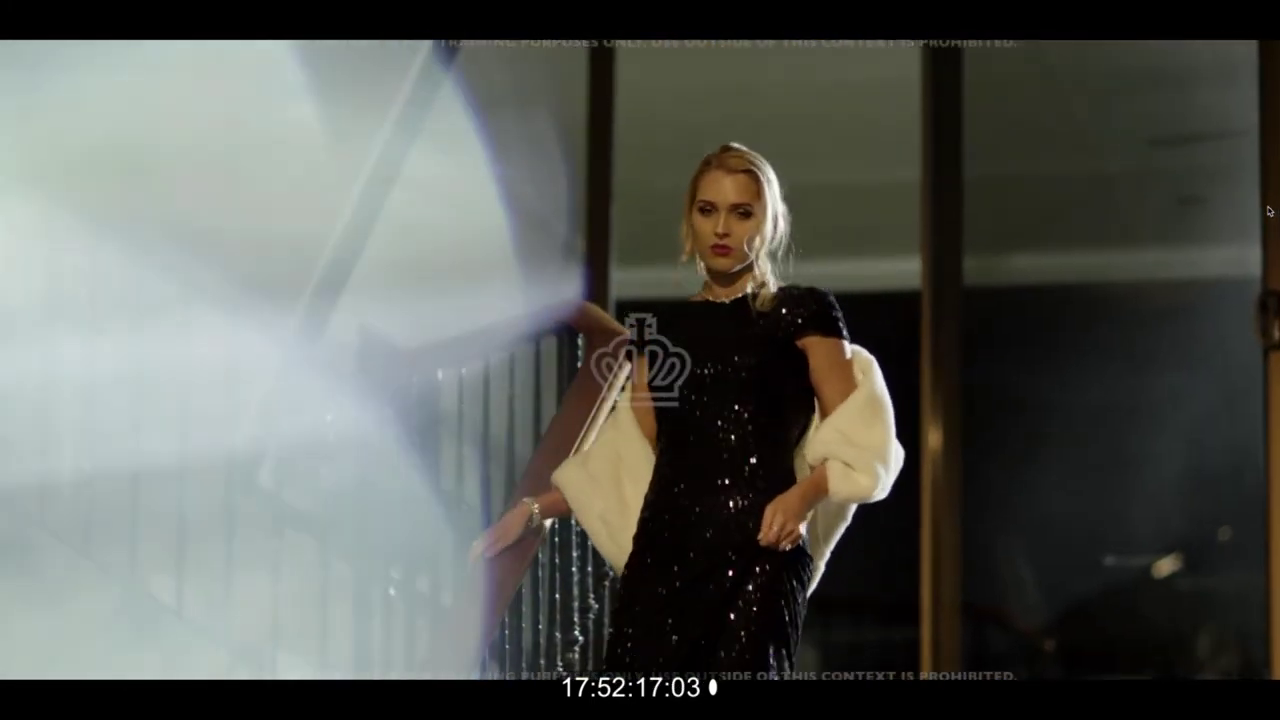
key("Escape")
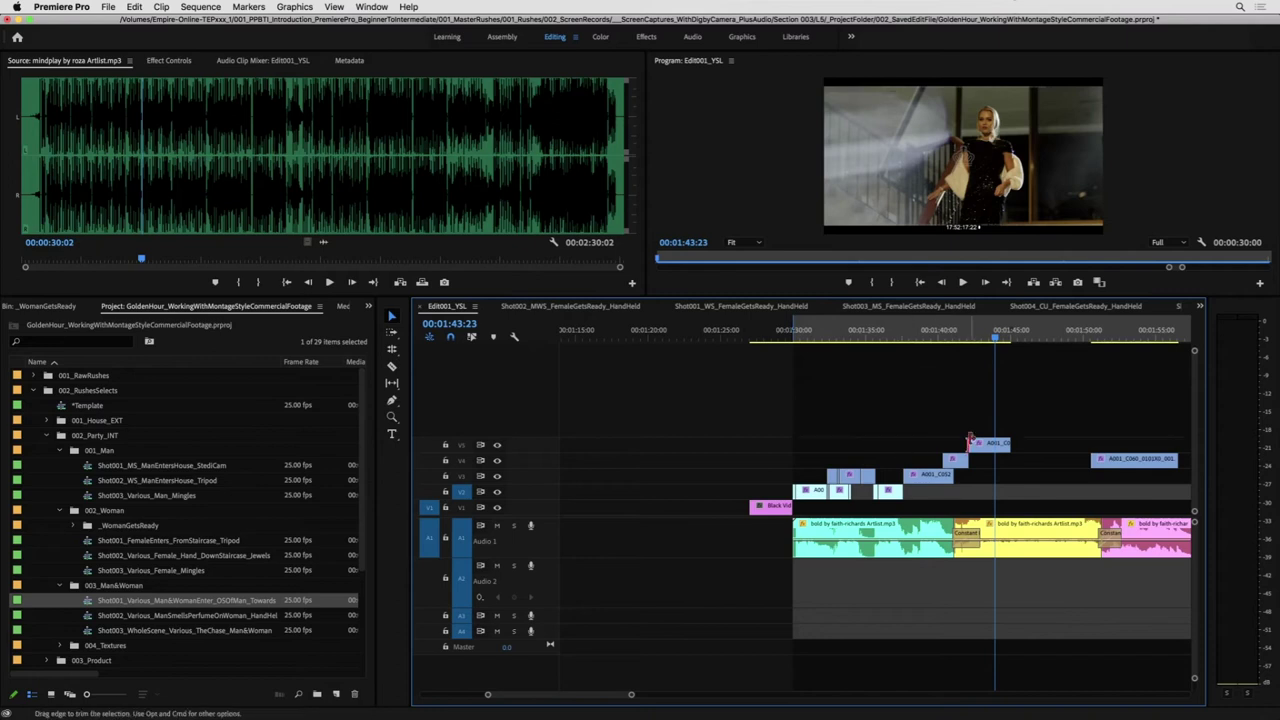
- Play the staircase clip on V5, trim its end slightly shorter again, and check the cut
key("z")
left_click(966, 440)
left_click(874, 342)
key("space")
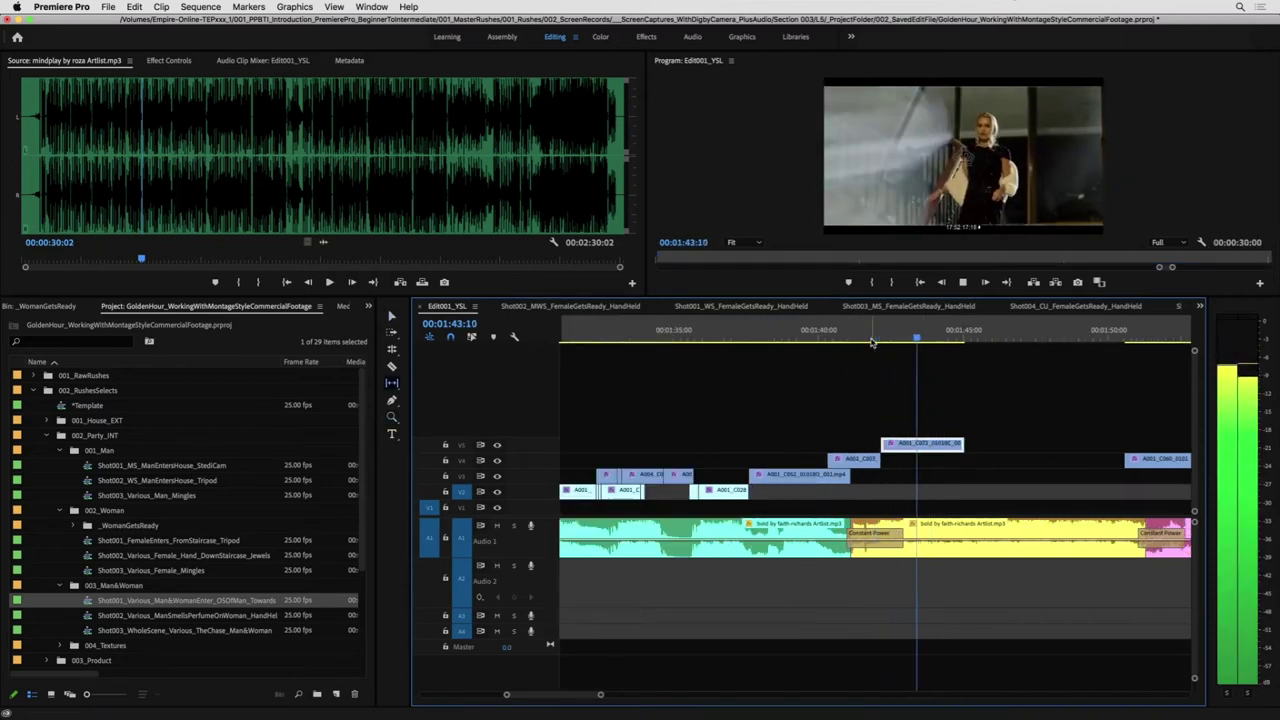
key("space")
key("v")
left_click_drag(965, 446, 961, 444)
key("space")
key("space")
- Play the party clip on V4 from about 01:50:20 against the music
key("minus")
key("minus")
left_click(944, 345)
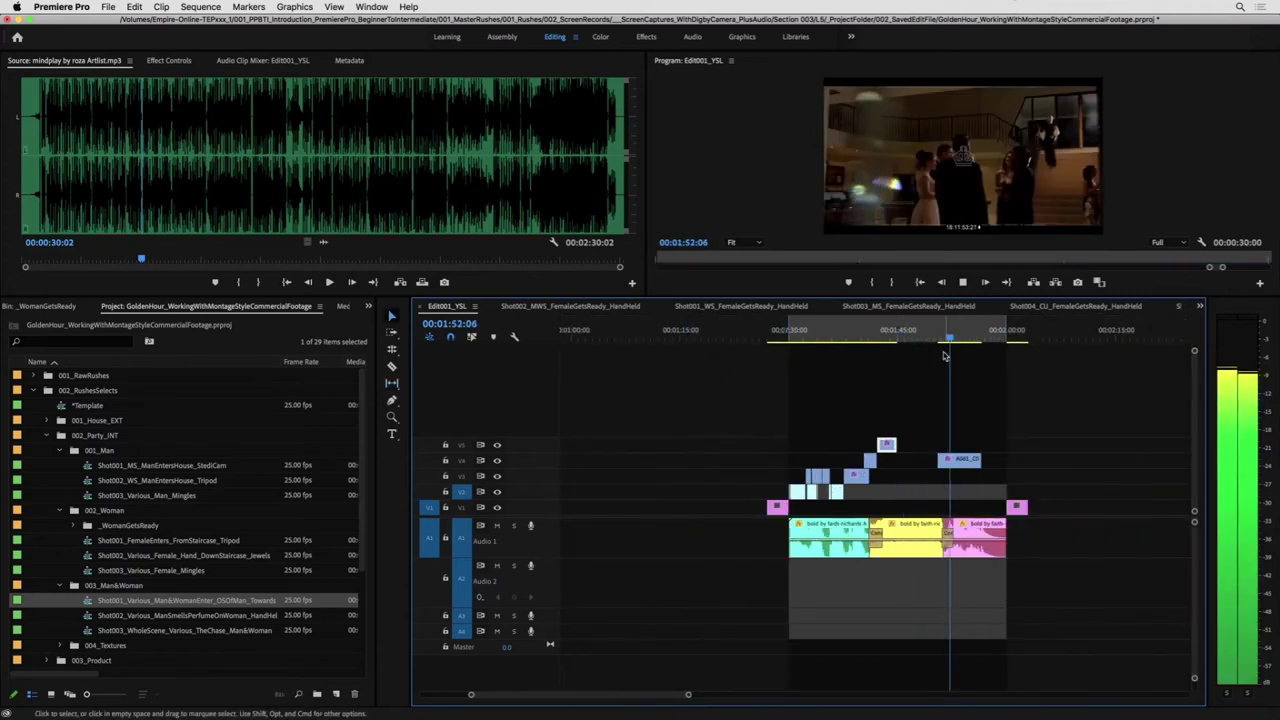
left_click(980, 340)
key("y")
left_click(940, 340)
key("space")
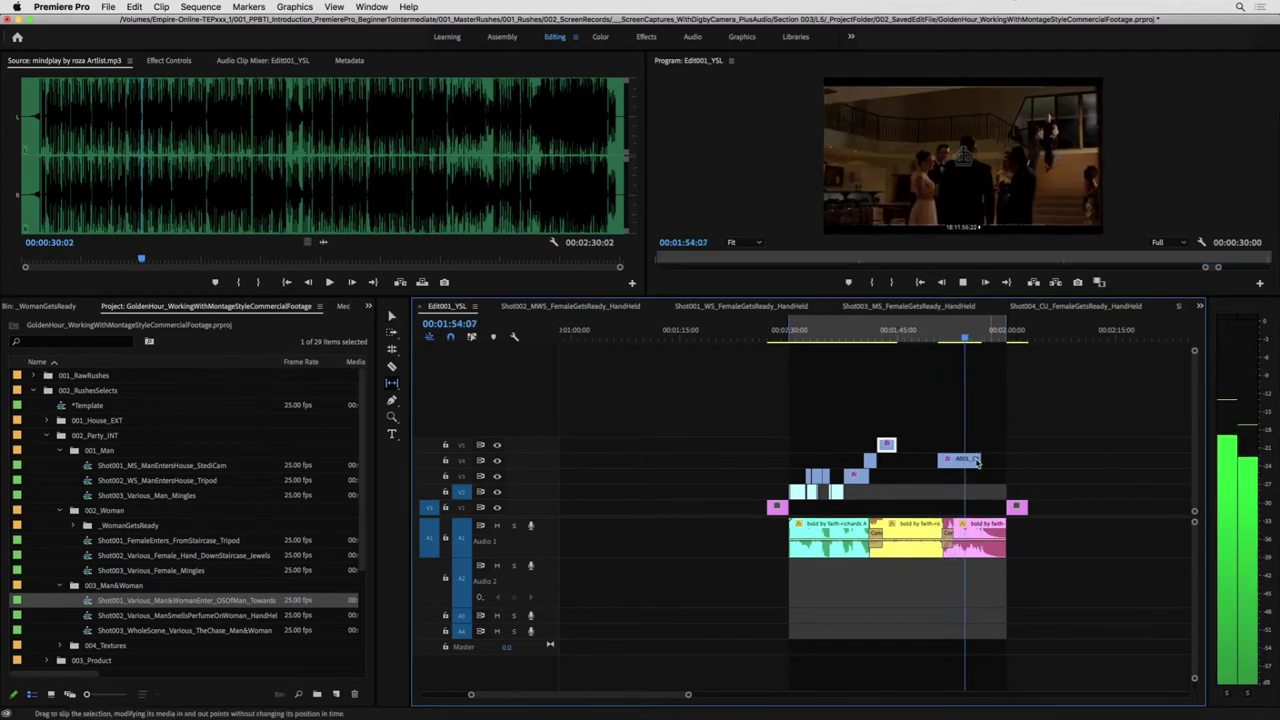
key("space")
- Move the staircase clip down from V5 to V3 and play across it
key("v")
key("equal")
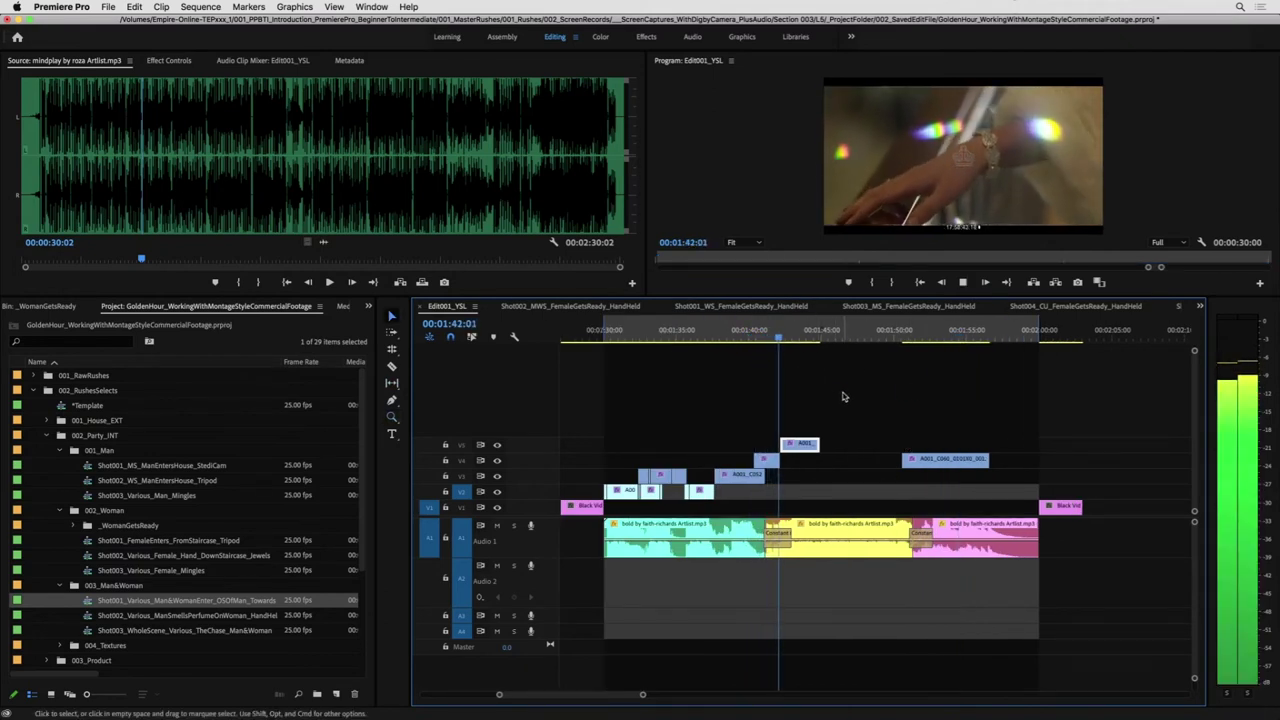
left_click_drag(802, 444, 799, 443)
key("alt+Down")
key("alt+Down")
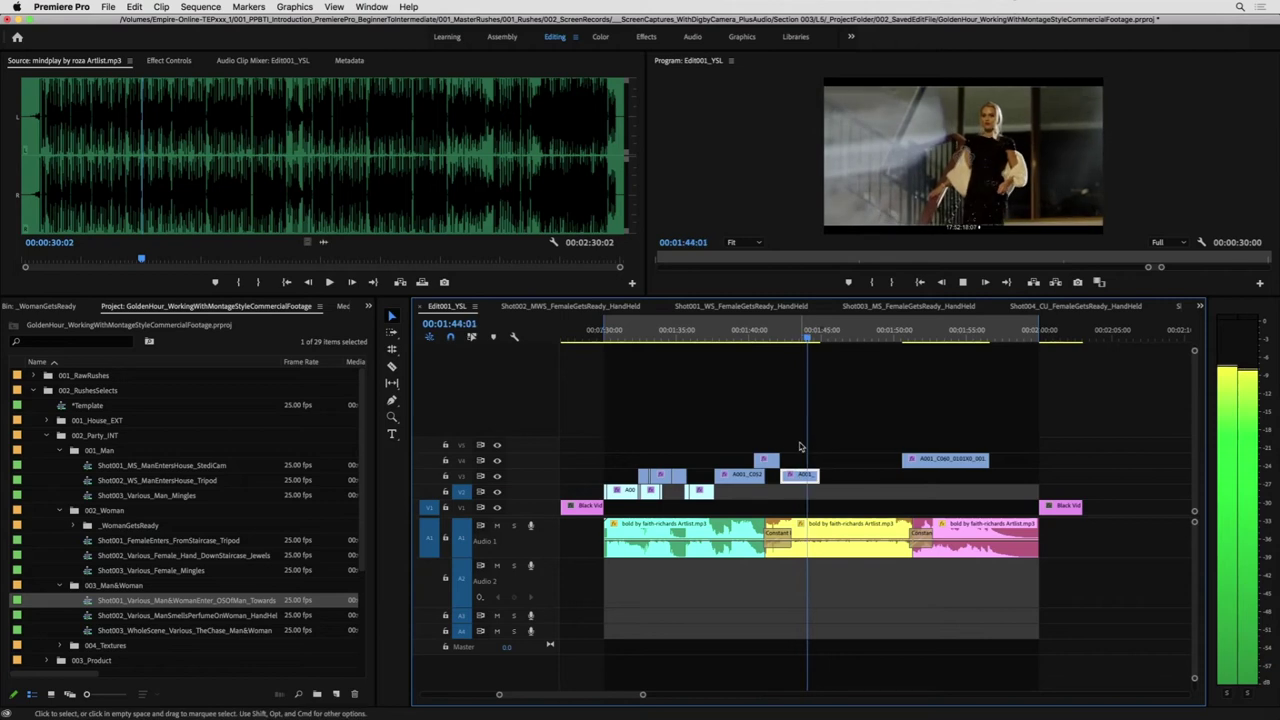
key("space")
- Play the start of the party clip, and check the staircase shot at about 01:43:14
left_click(911, 338)
key("space")
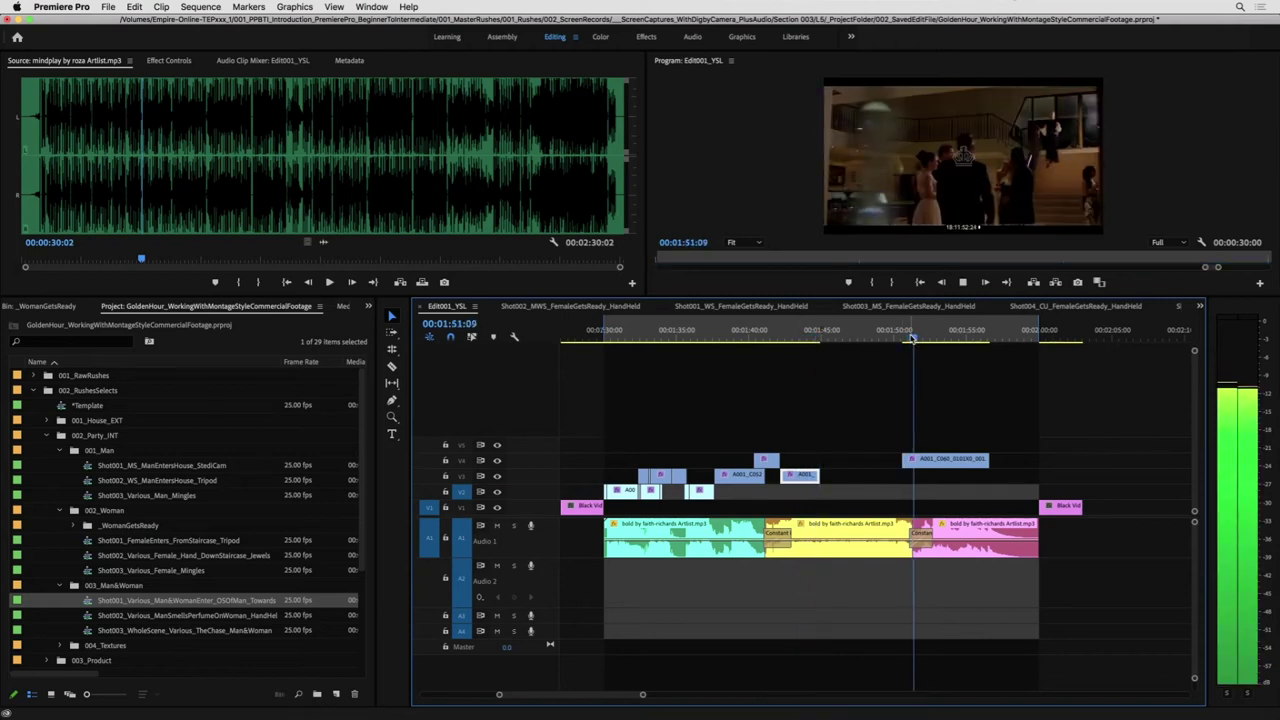
key("space")
key("minus")
key("equal")
left_click(760, 338)
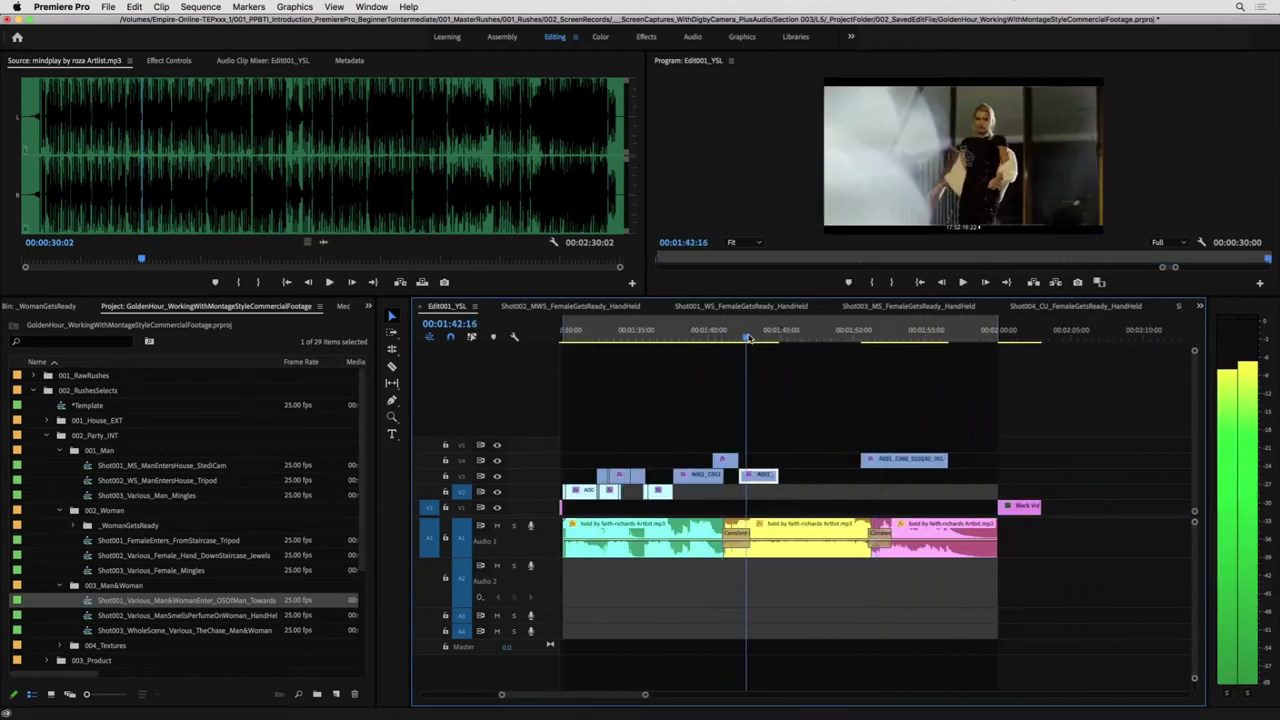
left_click(760, 338)
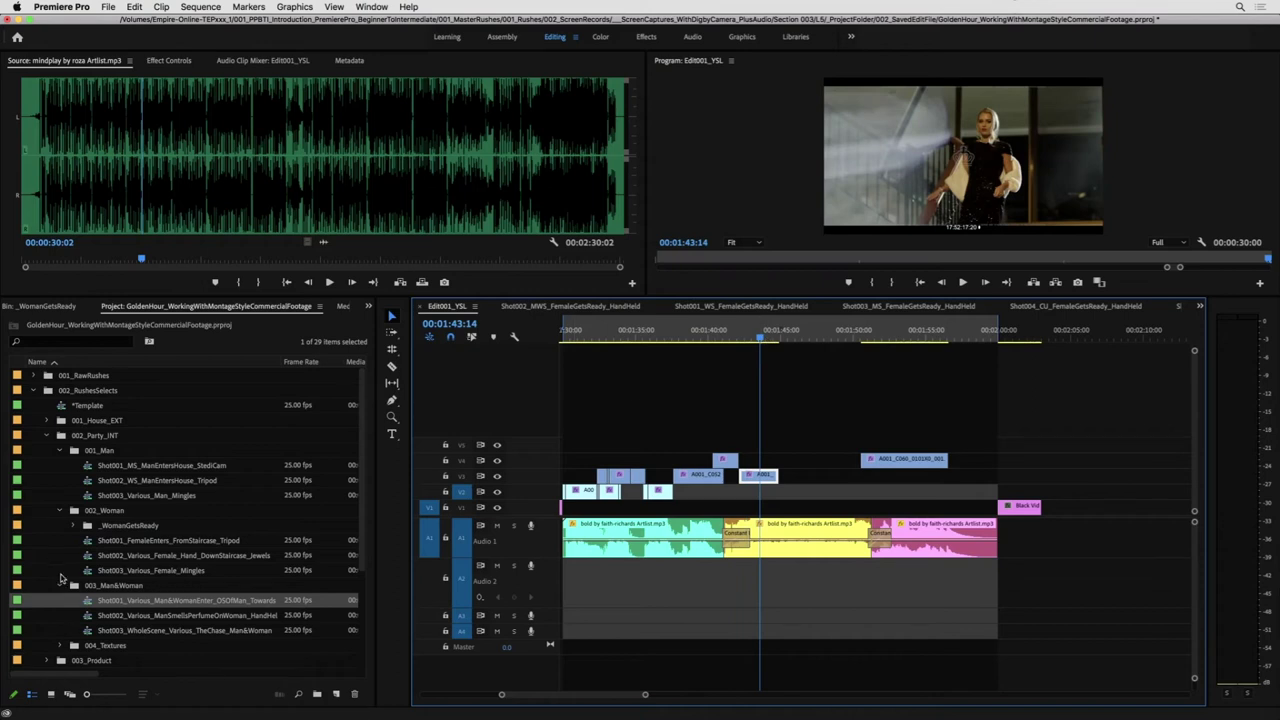
- Copy the Take_004 clip from Shot002_WS_ManEntersHouse_Tripod and paste it on V2 of Edit001_YSL just after the staircase clip
left_click(59, 586)
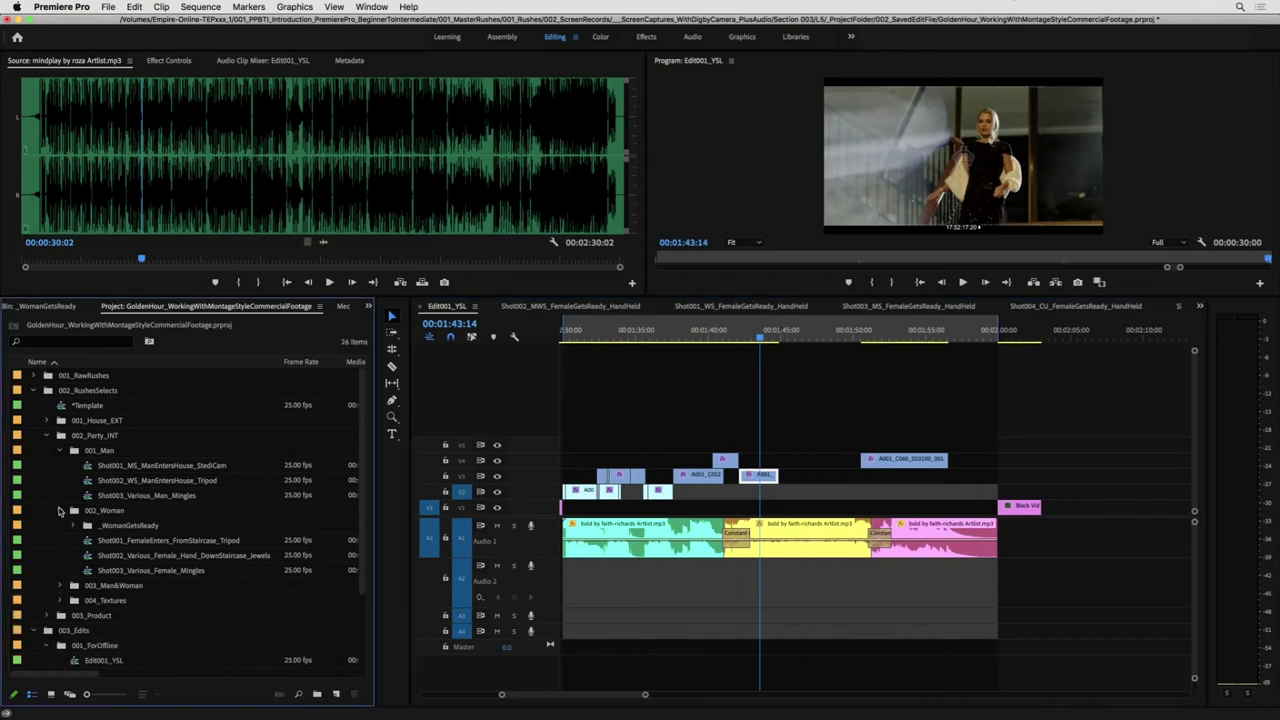
double_click(155, 481)
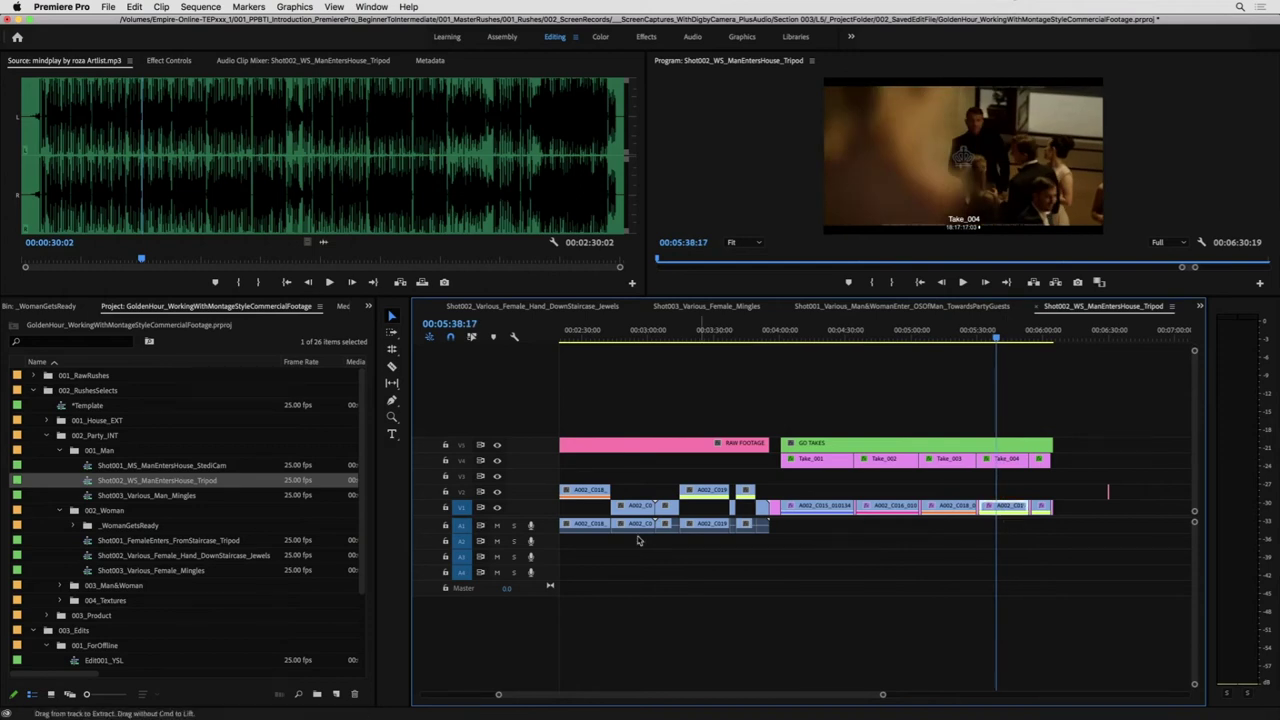
scroll(507, 306, "up", 10)
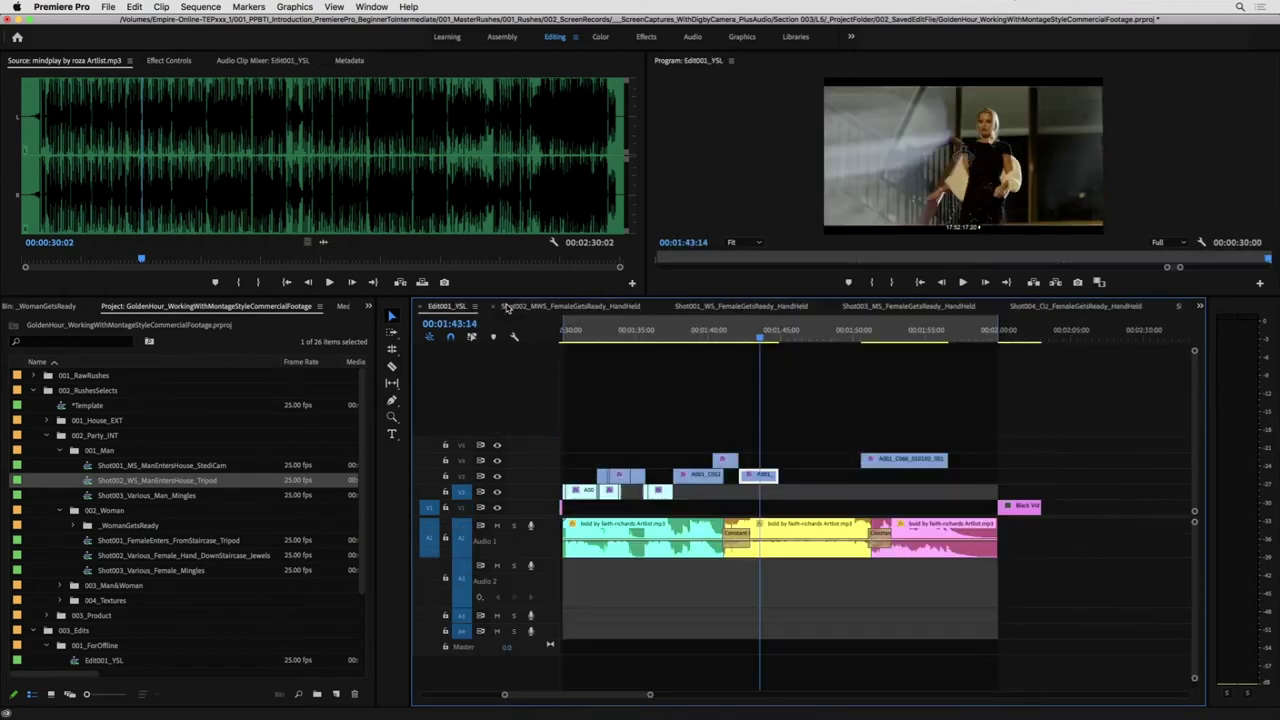
left_click(785, 332)
key("super+v")
- Move the party clip to V5 at 02:00:00 and keep only a short section of the man's A002_C019 clip on V4 after the staircase clip
left_click_drag(792, 333, 992, 338)
left_click_drag(918, 464, 879, 372)
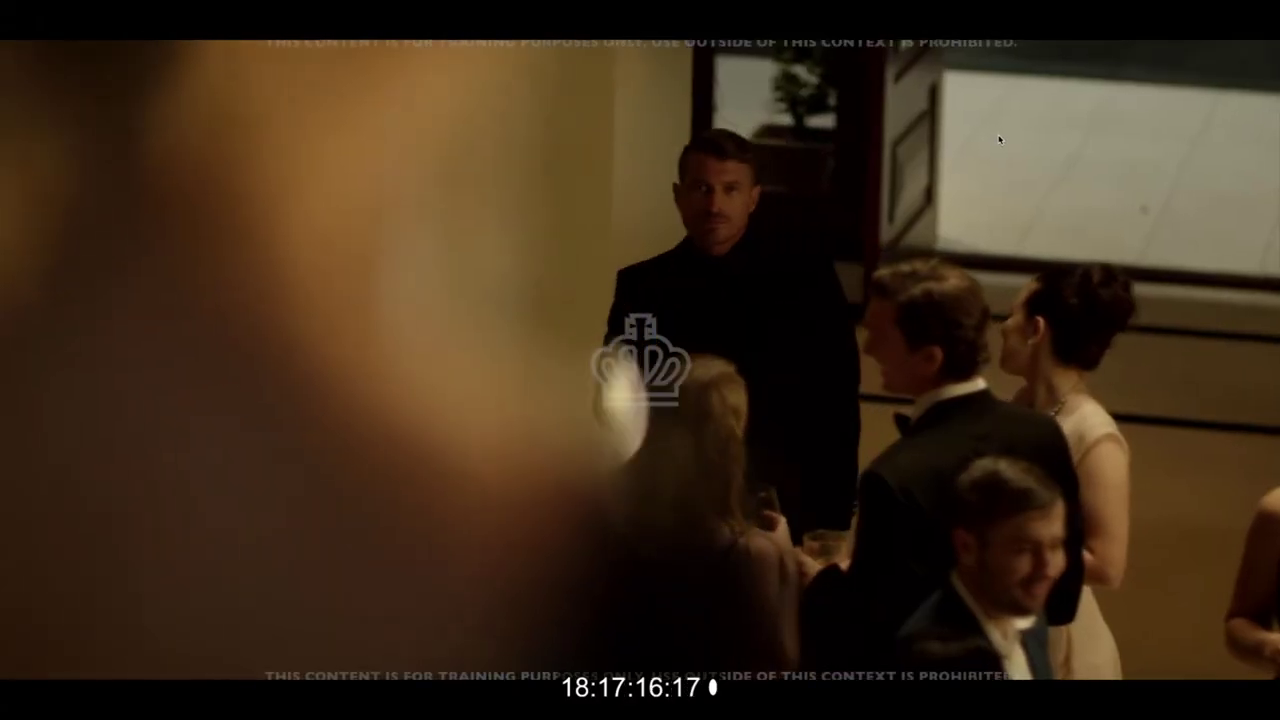
key("ctrl+grave")
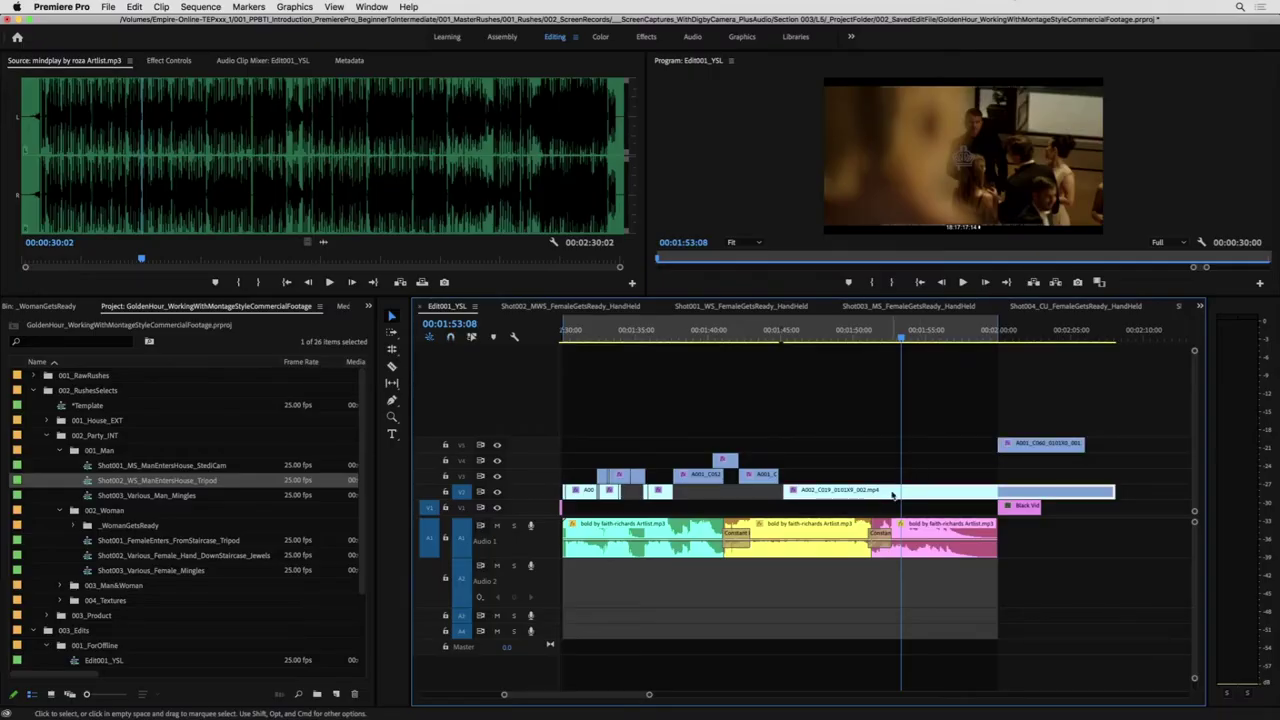
left_click_drag(905, 495, 778, 466)
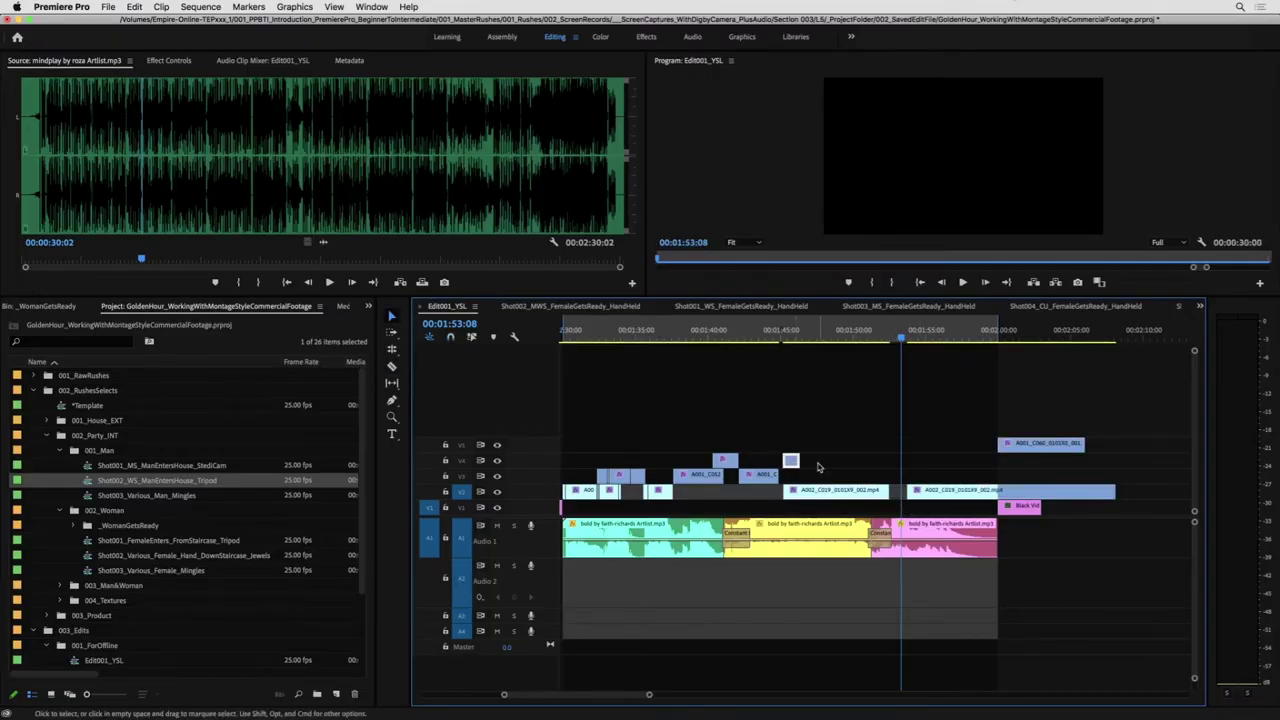
key("Delete")
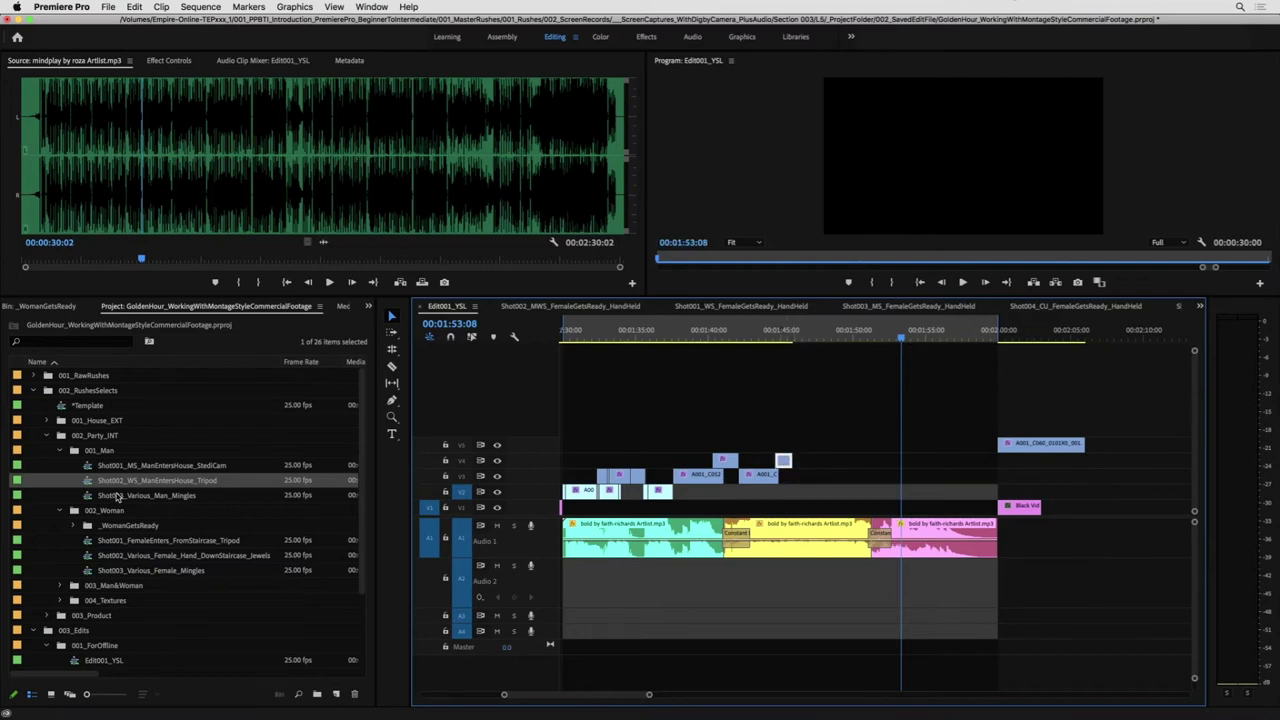
- Look through Shot003_Various_Man_Mingles and play the takes in Shot002_WS_ManEntersHouse_Tripod full screen
double_click(117, 497)
left_click_drag(775, 350, 804, 358)
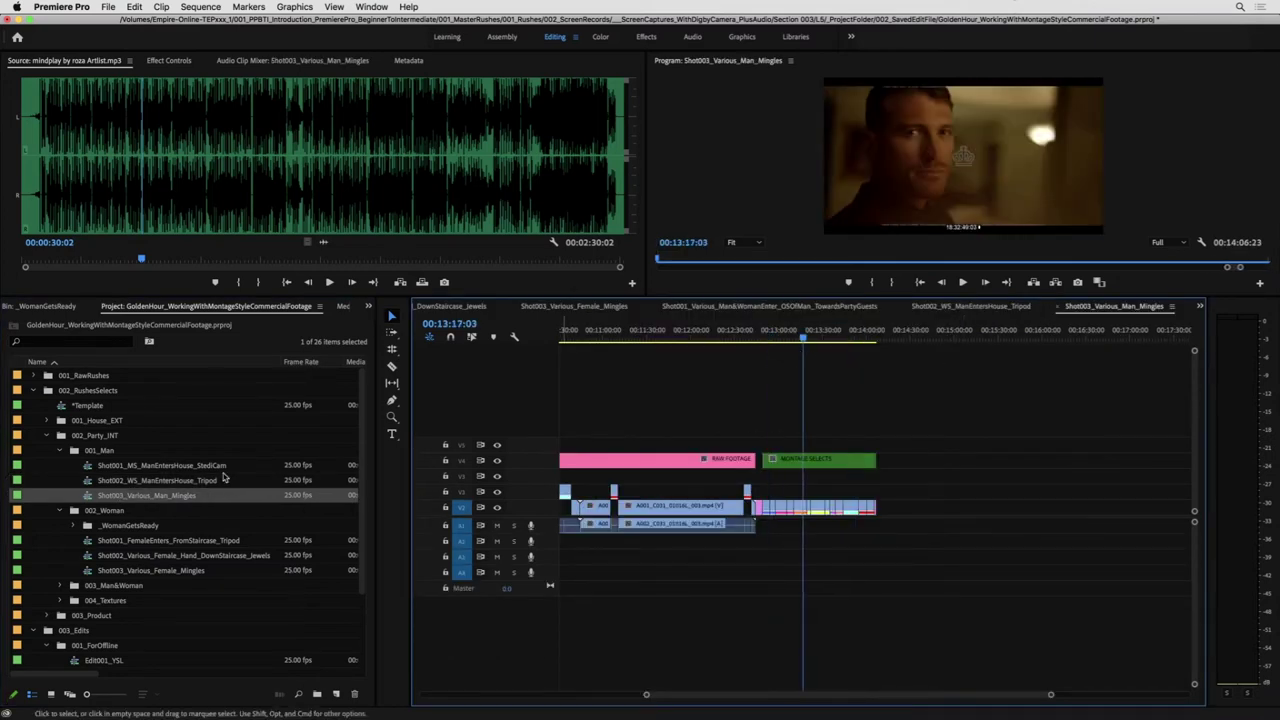
double_click(177, 480)
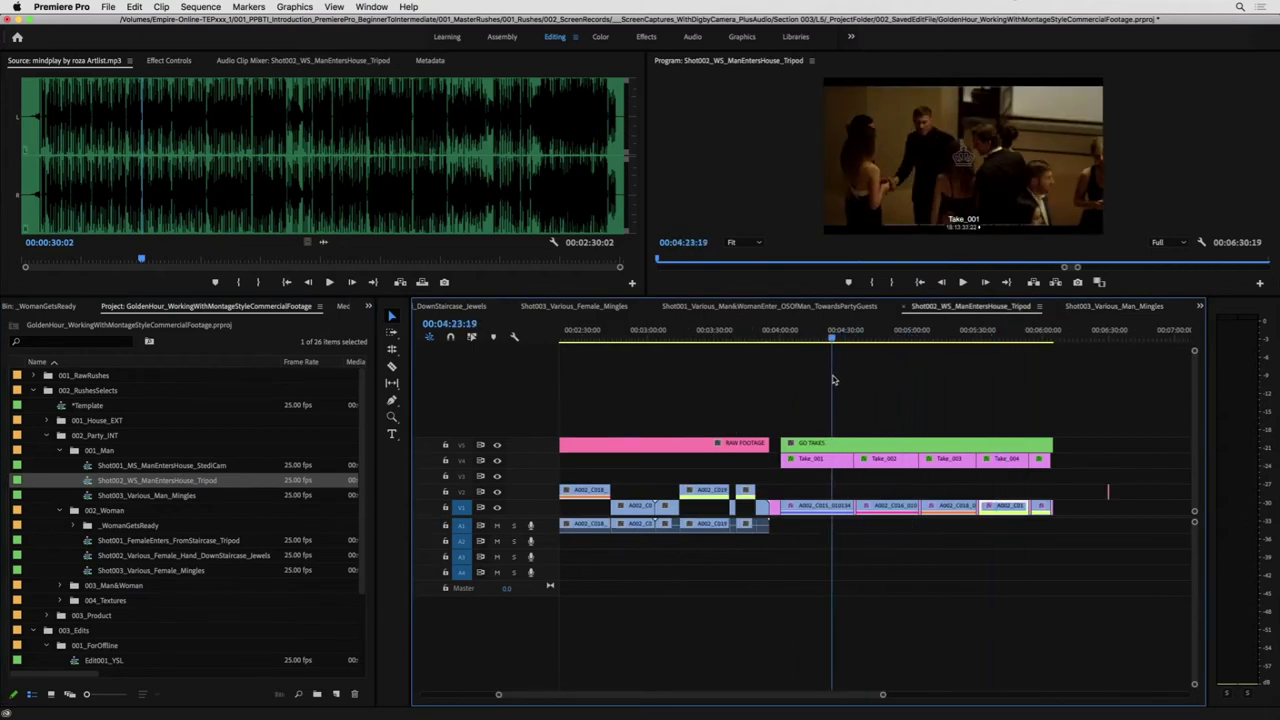
key("ctrl+grave")
key("space")
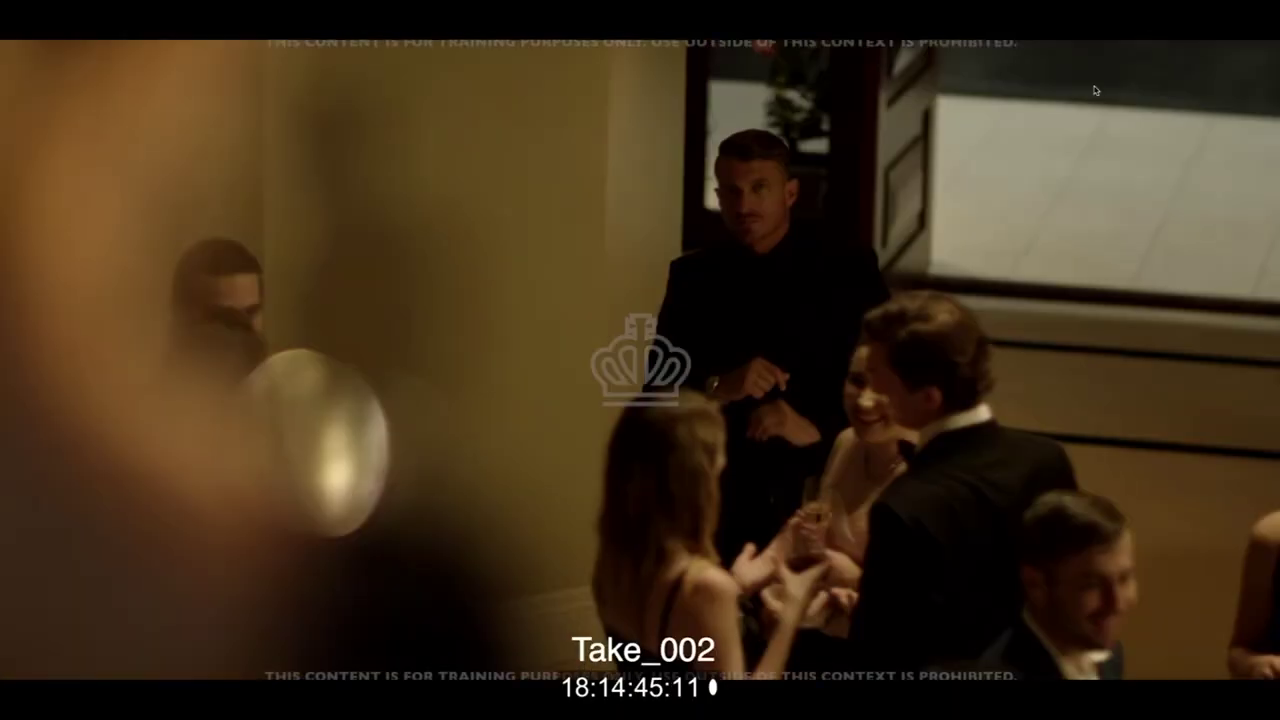
- Split out a short section of Take_002 before 00:04:44:14 onto V2, review Take_003 full screen, and return to Edit001_YSL
key("ctrl+grave")
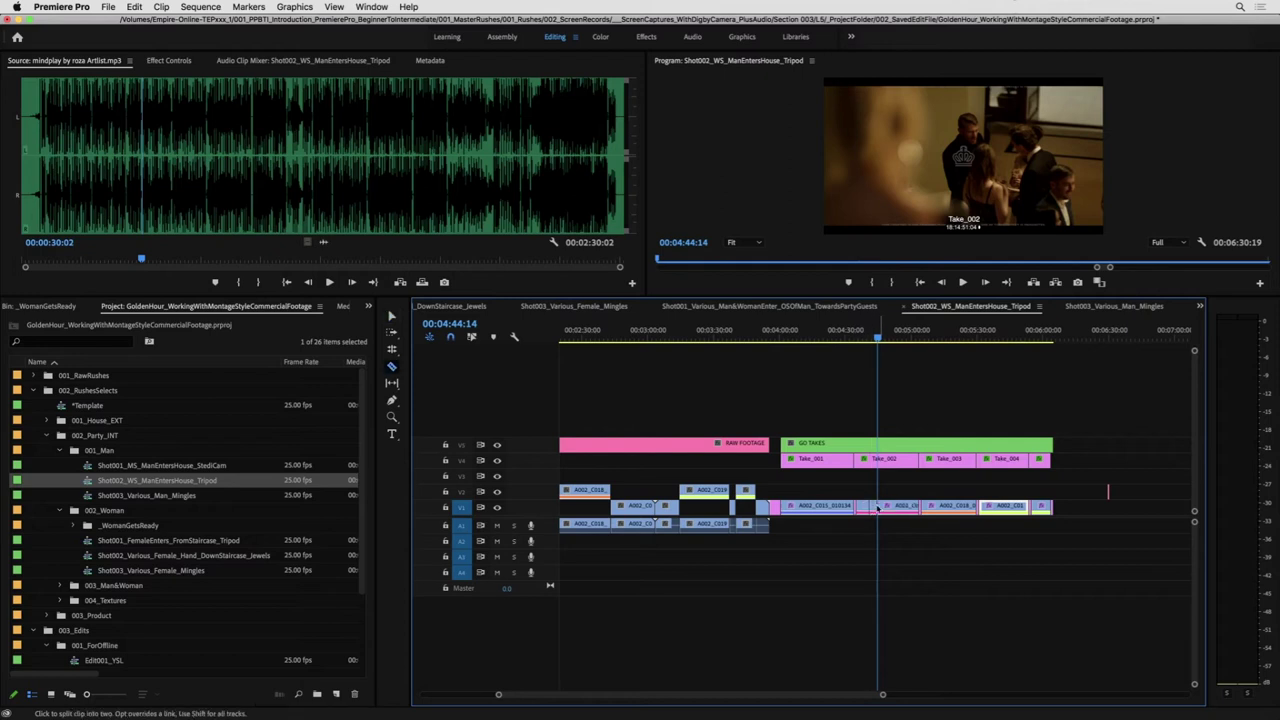
key("ctrl+grave")
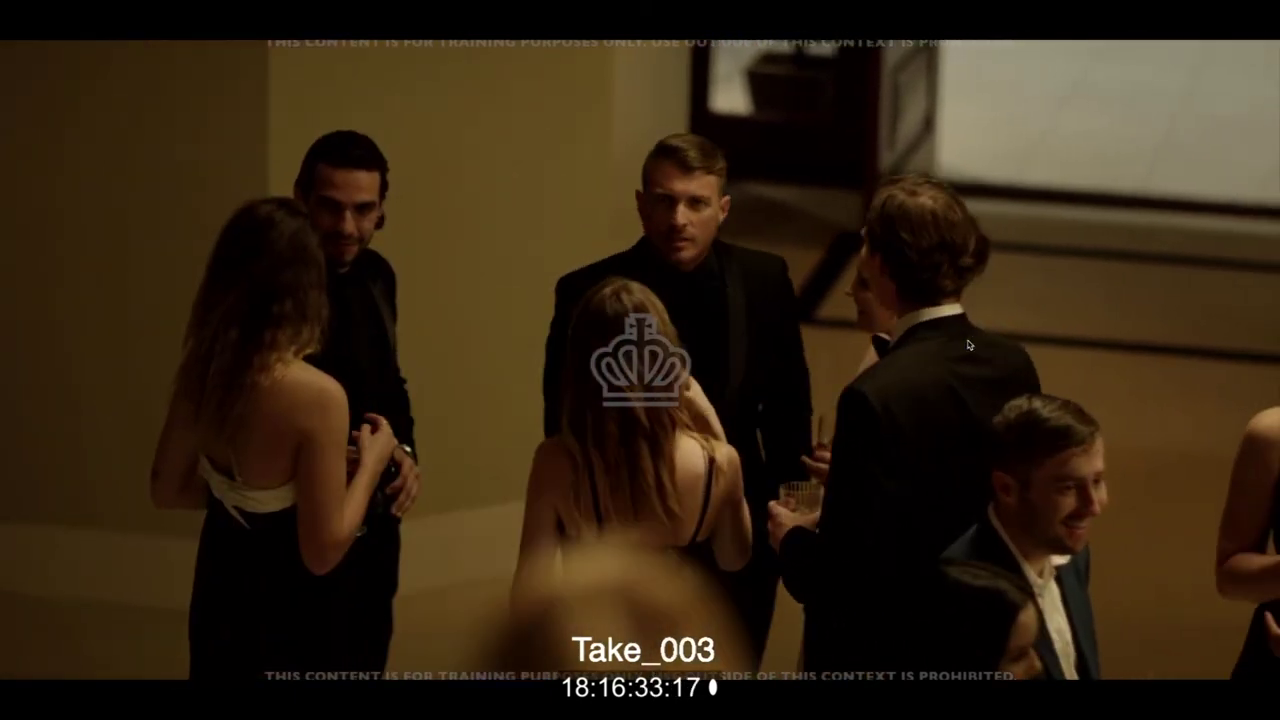
key("ctrl+grave")
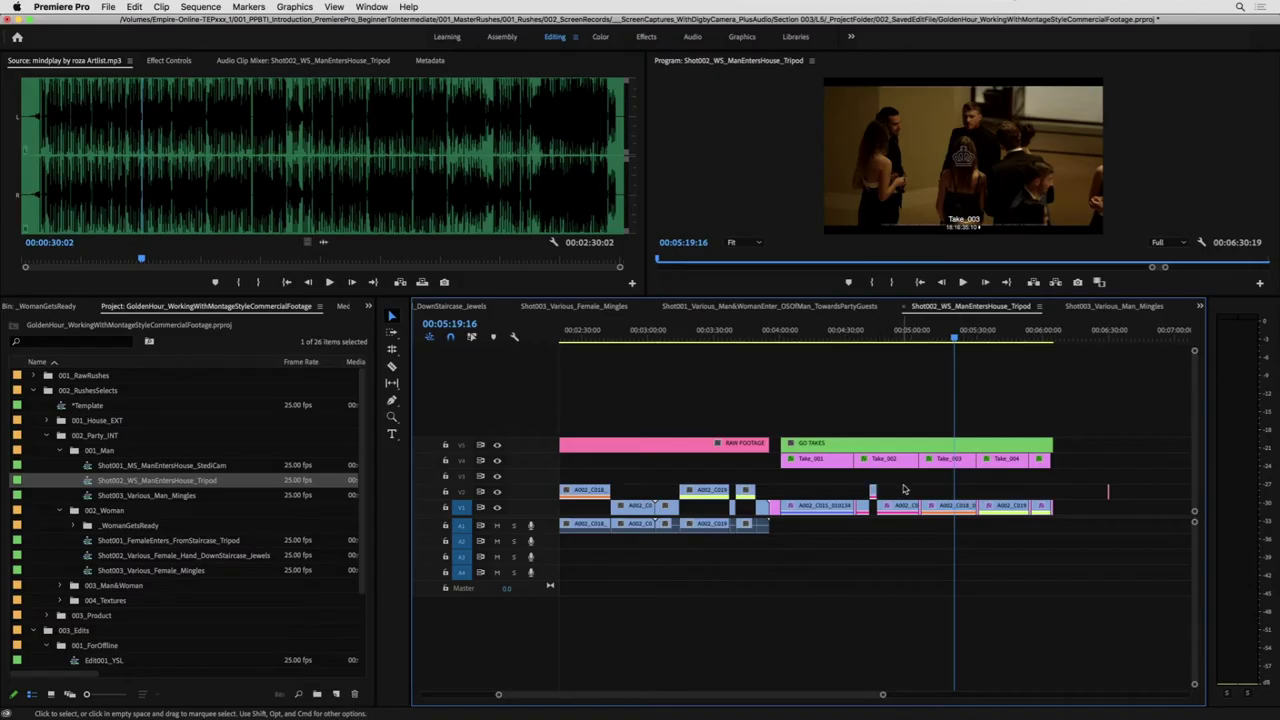
left_click(456, 306)
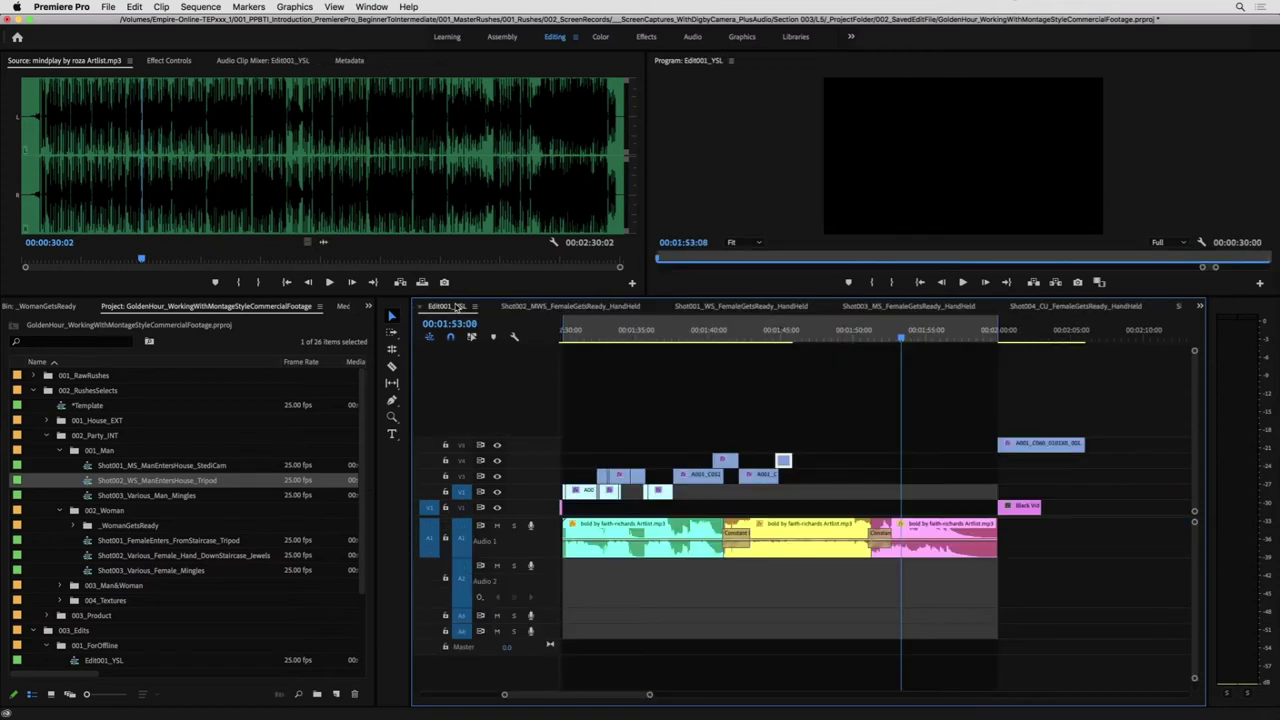
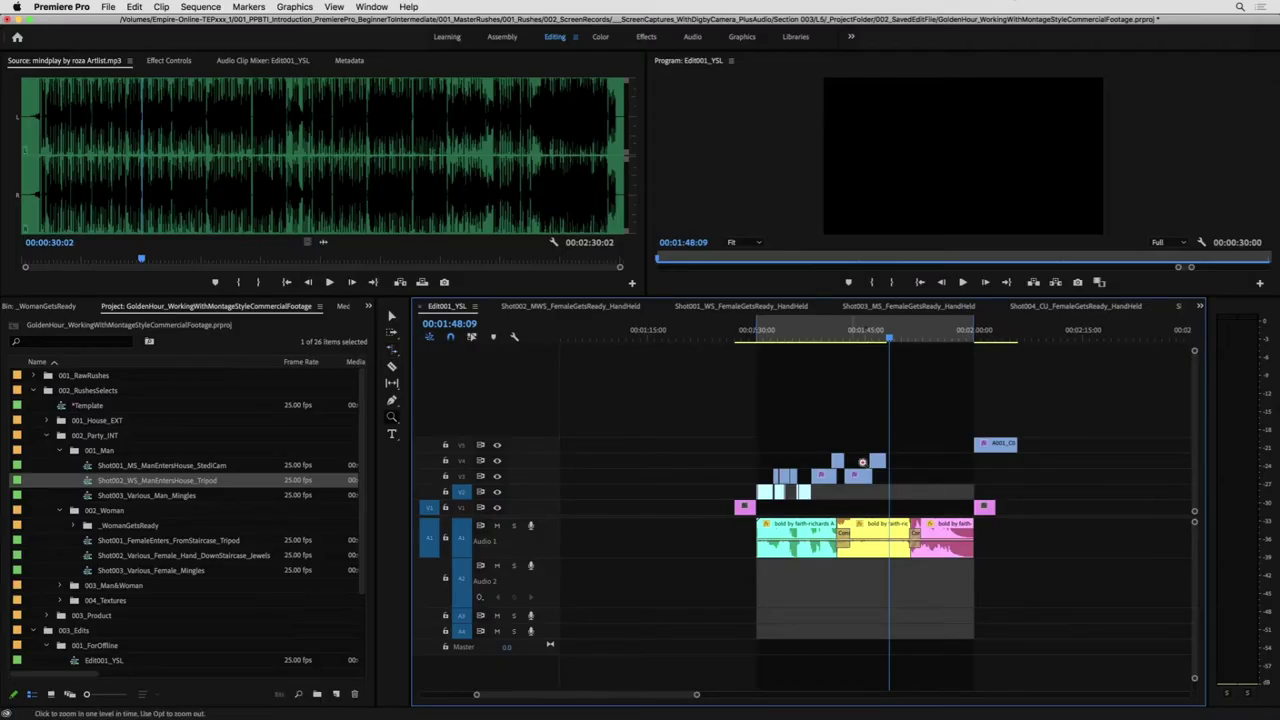
- Place the hand clip on V4 at about 01:37:15, move the door clip to end at the staircase clip, and review full screen
left_click_drag(841, 333, 818, 335)
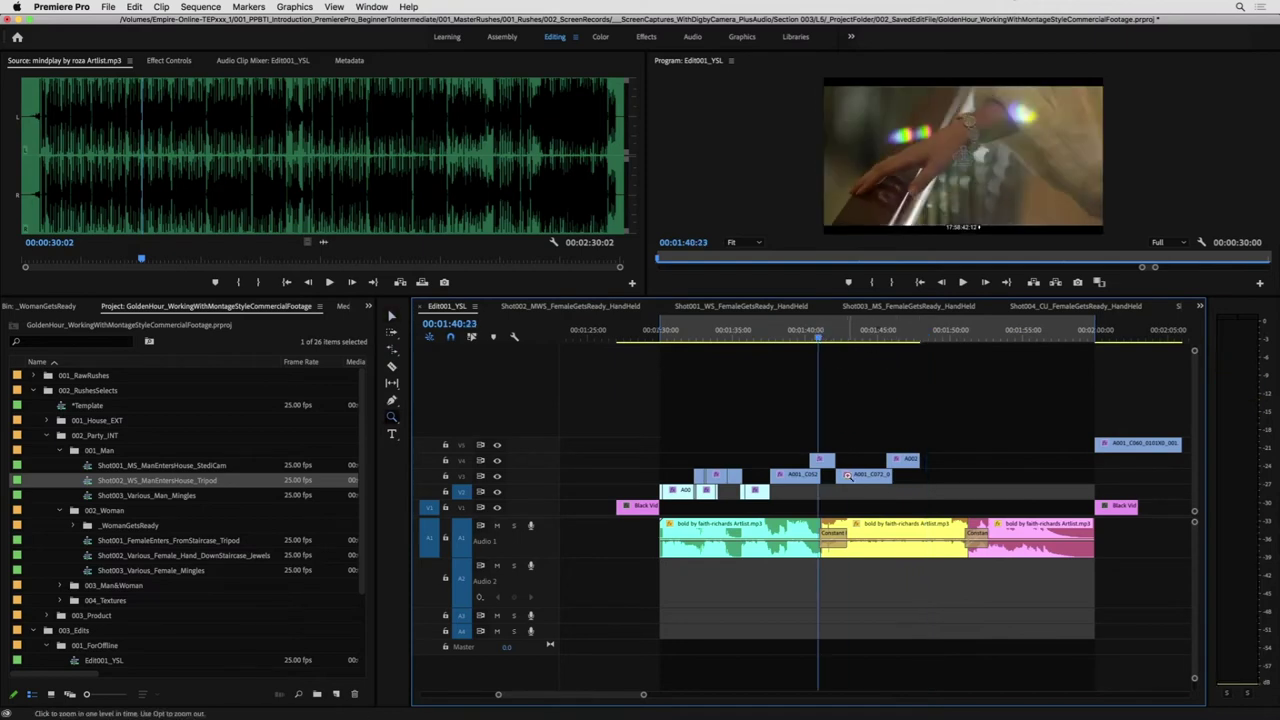
key("=")
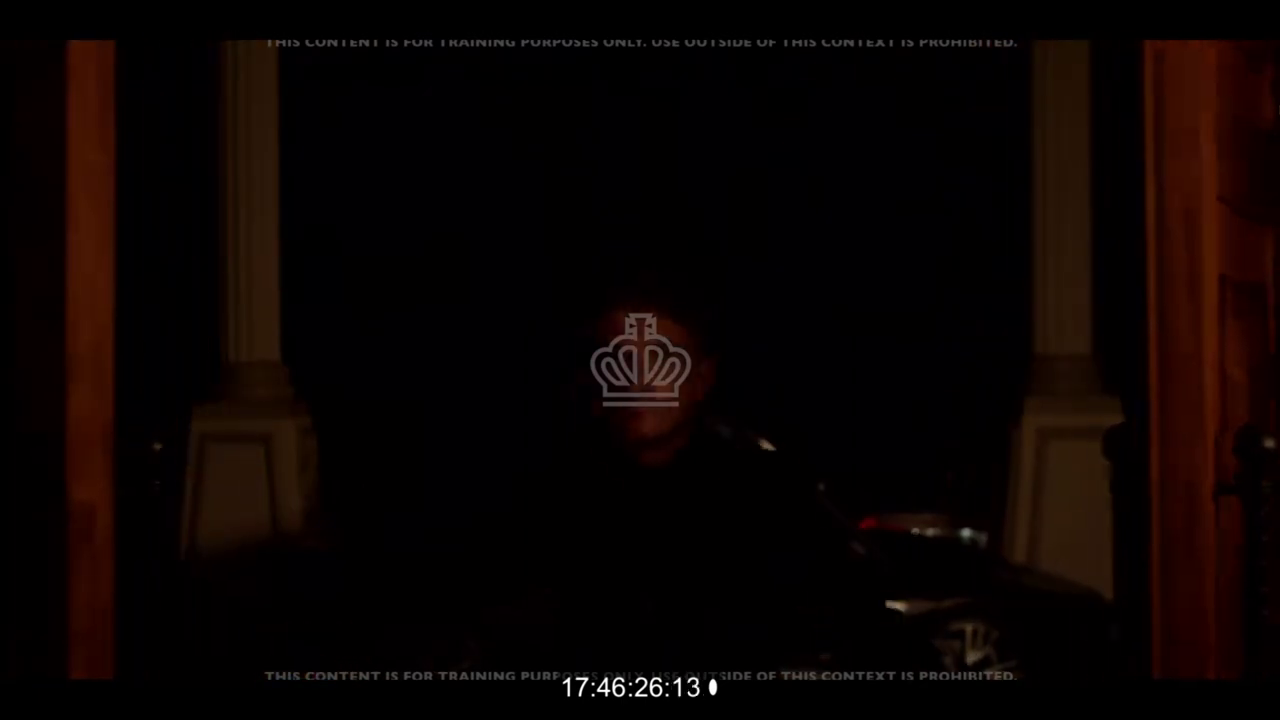
key("Escape")
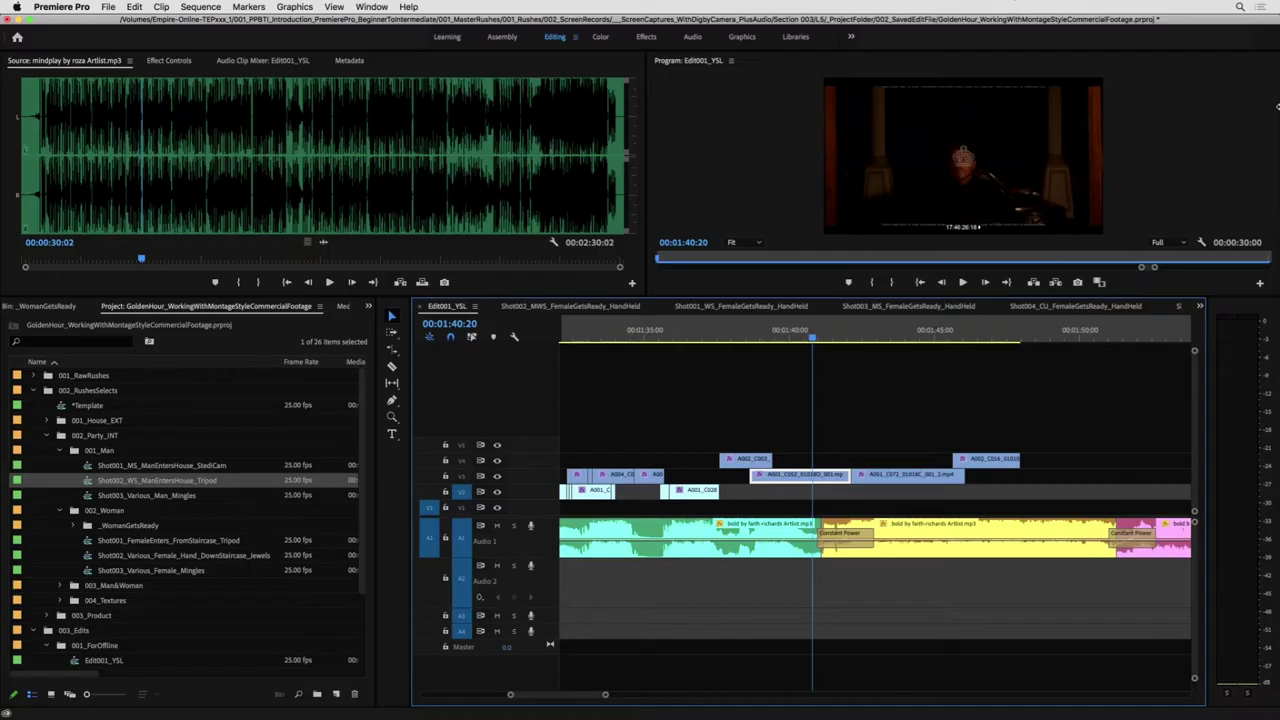
- Slip the footage of the A002_C003 hand clip on V4 and extend its end to about 01:40:00
left_click(734, 332)
key("y")
left_click_drag(754, 460, 757, 460)
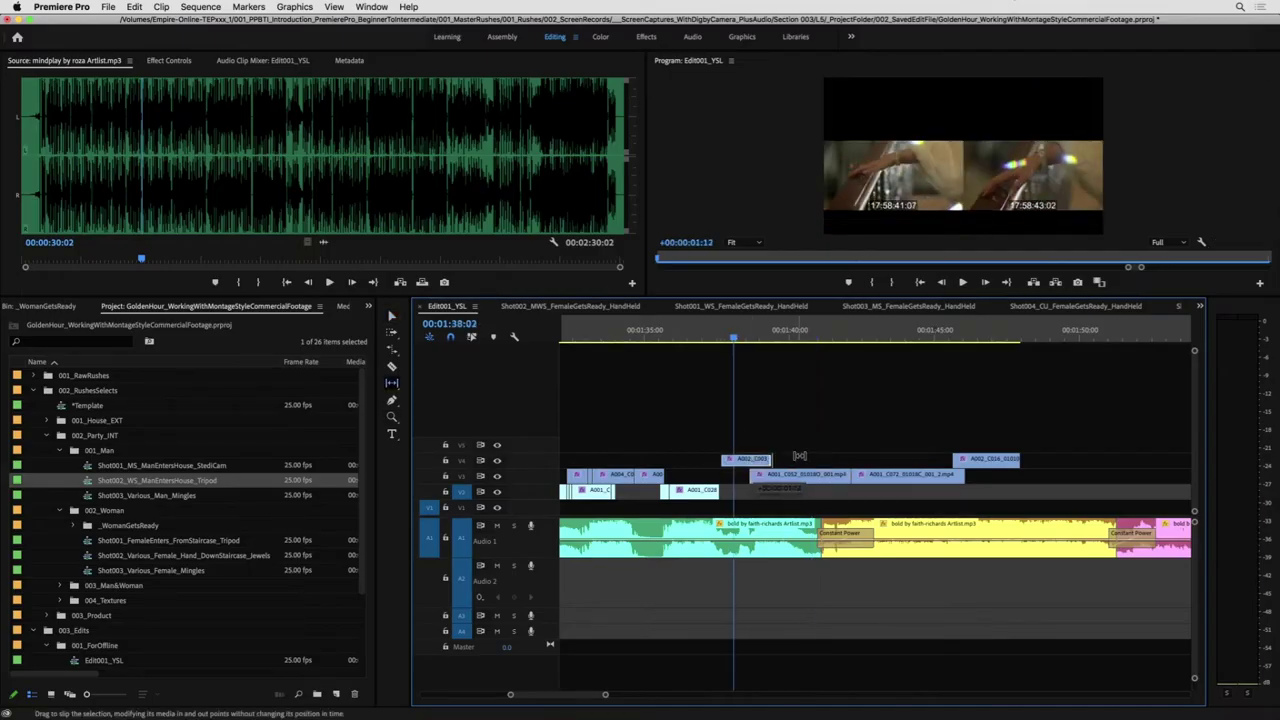
left_click_drag(784, 464, 772, 462)
key("v")
left_click_drag(769, 460, 789, 460)
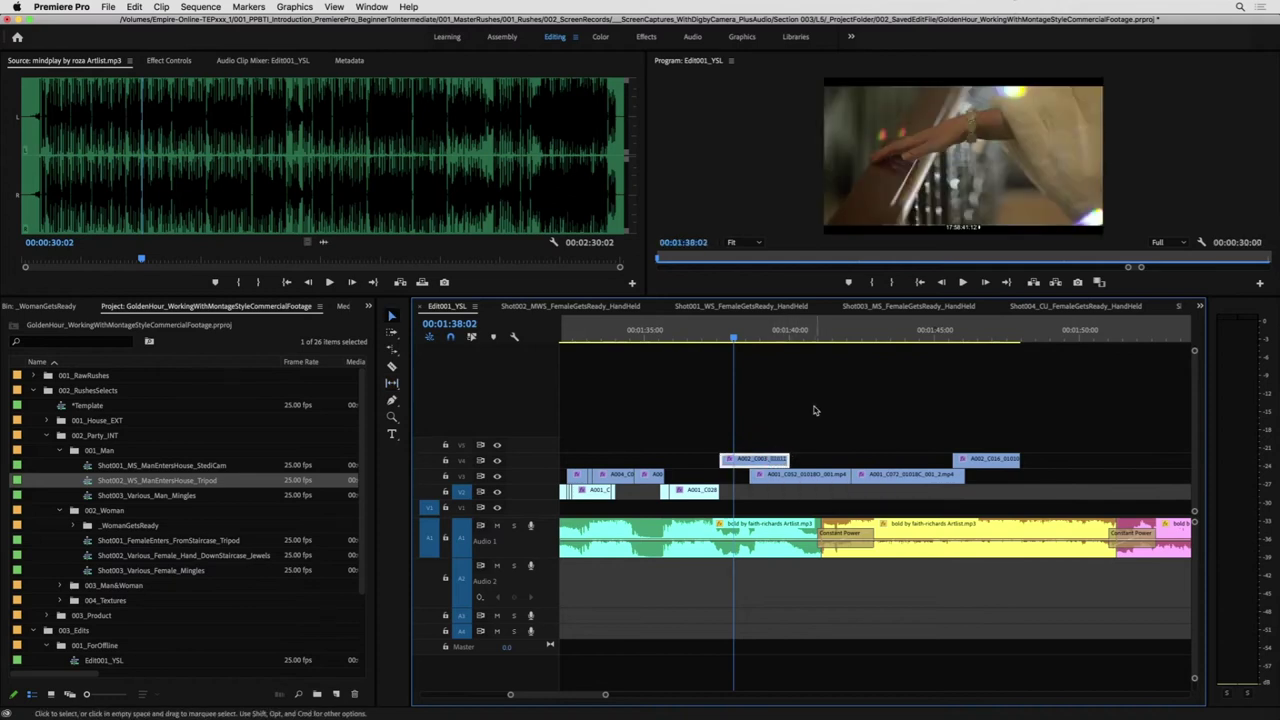
- Play the edit full screen from about 01:36:01 across the extended hand clip
left_click(675, 333)
key("ctrl+grave")
key("space")
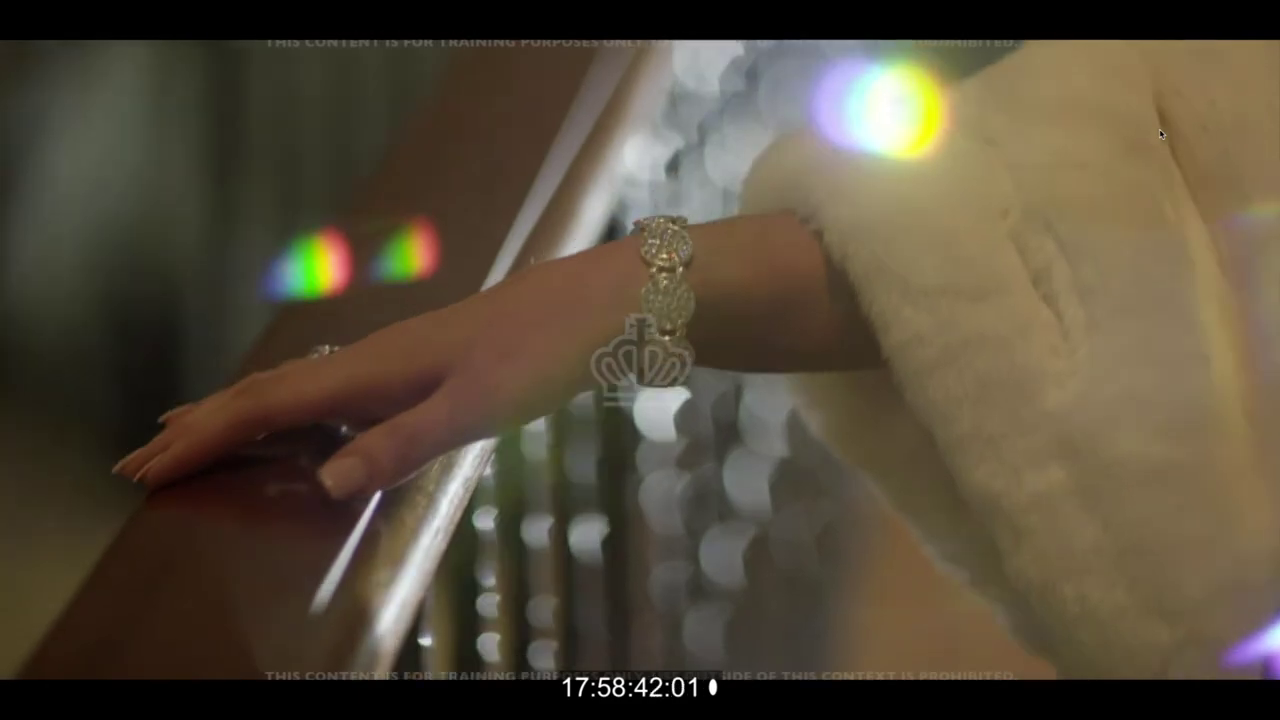
- Split off the opening frames of the hand clip on V4, rate-stretch them to two frames, and close the gap behind them
key("ctrl+grave")
left_click_drag(871, 410, 815, 440)
key("minus")
key("minus")
key("minus")
key("minus")
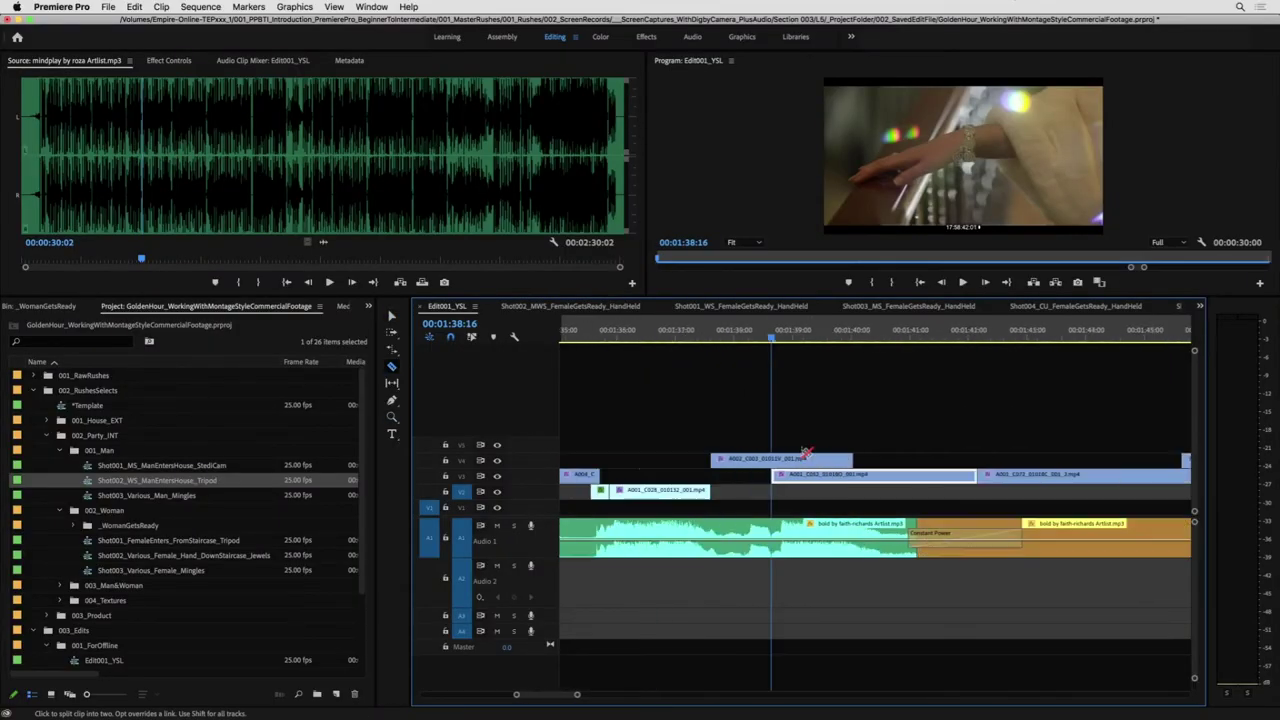
key("z")
left_click(809, 329)
left_click(804, 446)
scroll(803, 447, "down", 5)
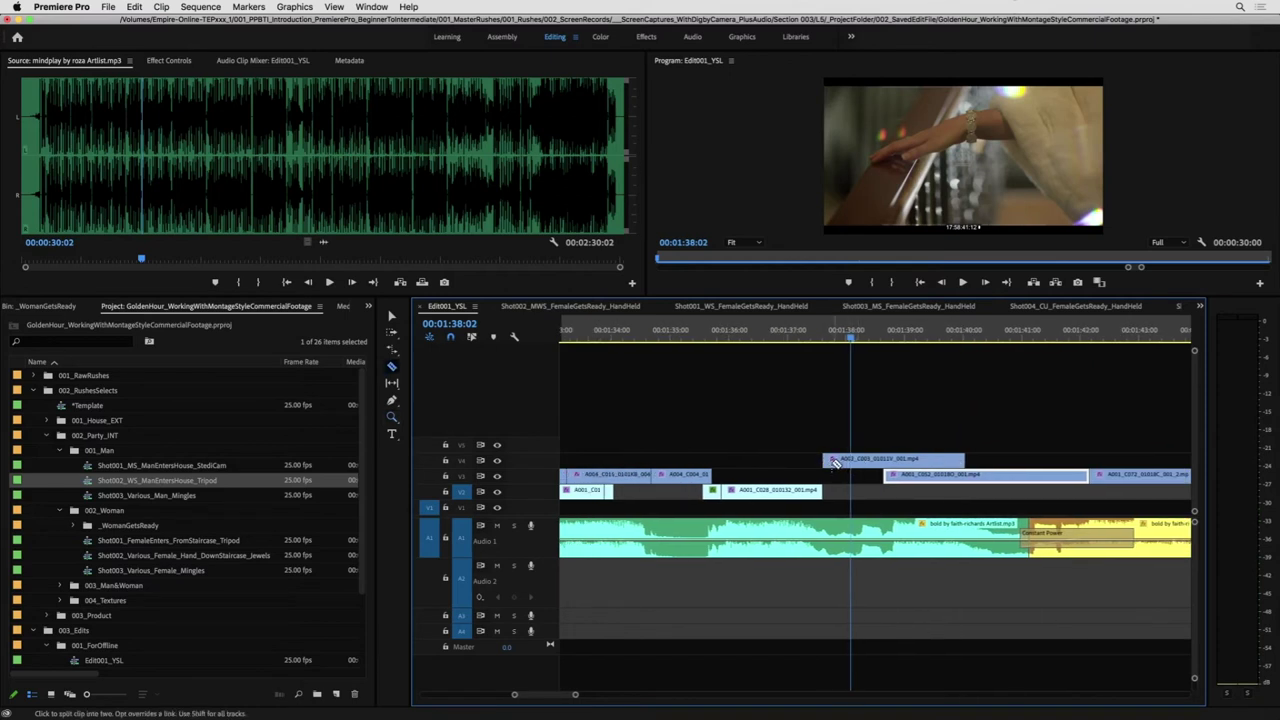
key("v")
key("equal")
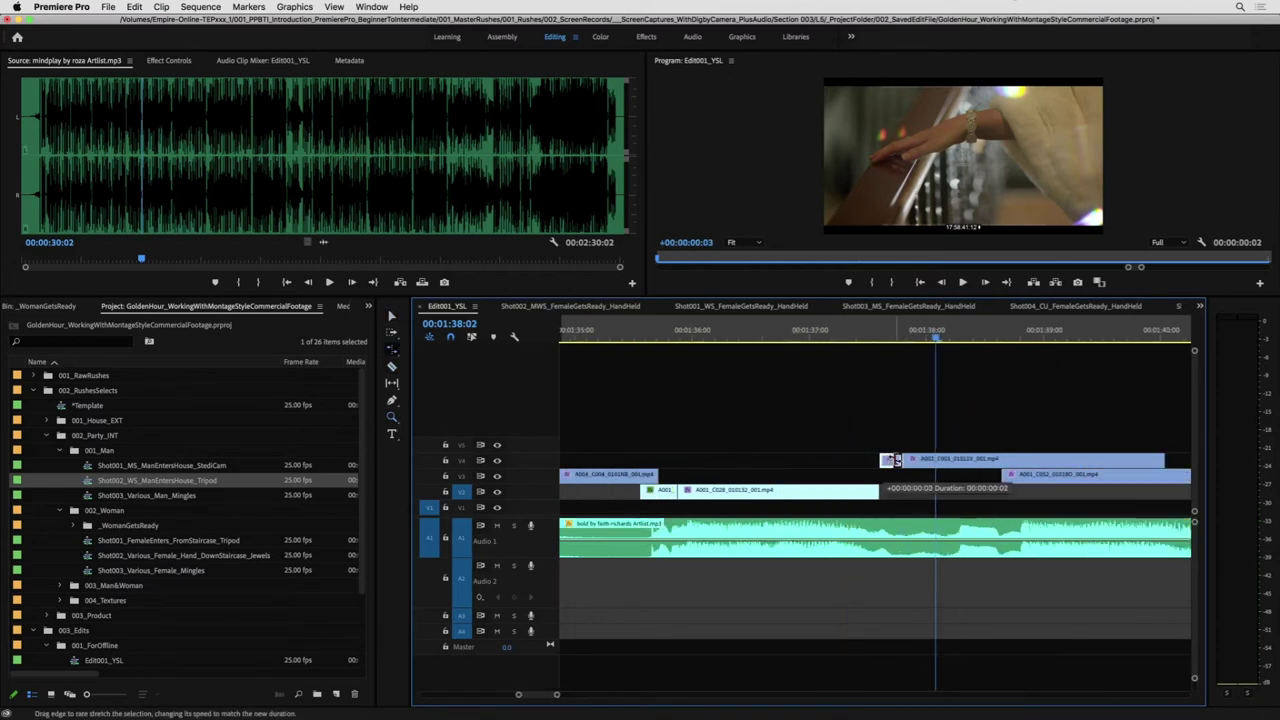
left_click(874, 354)
- Split off the last frames of the A001_C028 car clip on V2, rate-stretch them to three frames, and play the transition
left_click(834, 340)
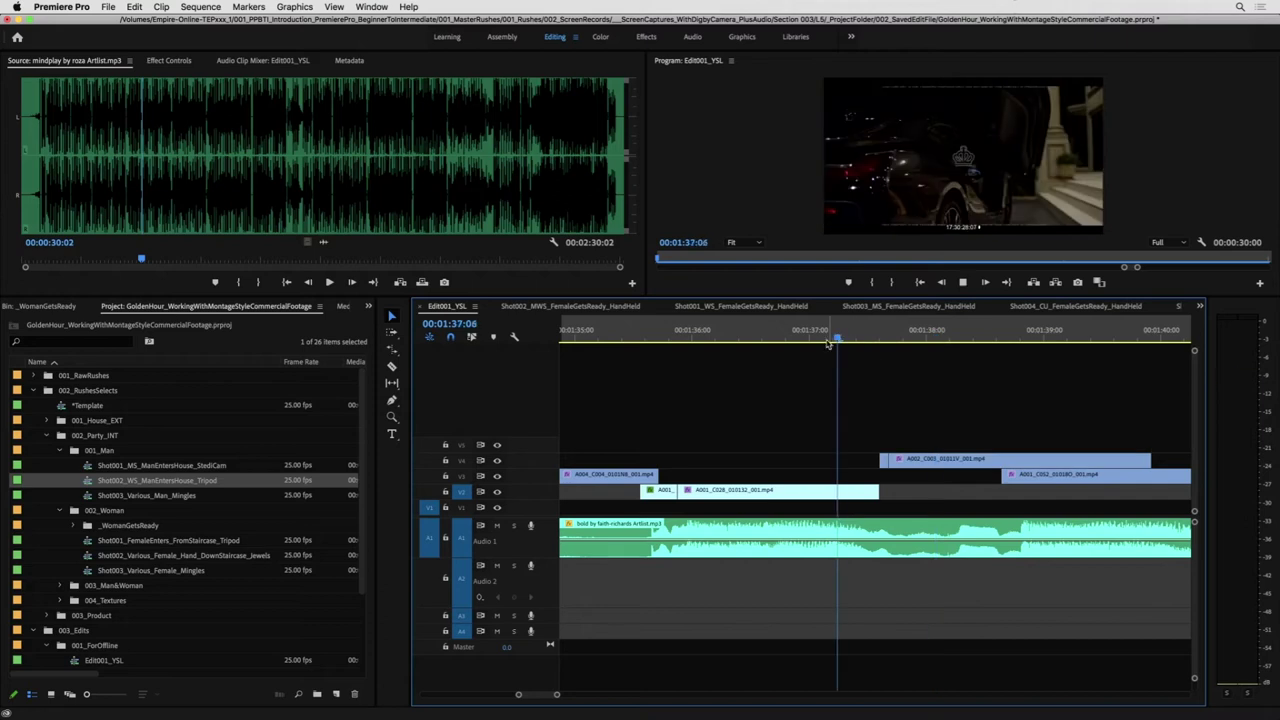
key("space")
left_click(805, 340)
key("space")
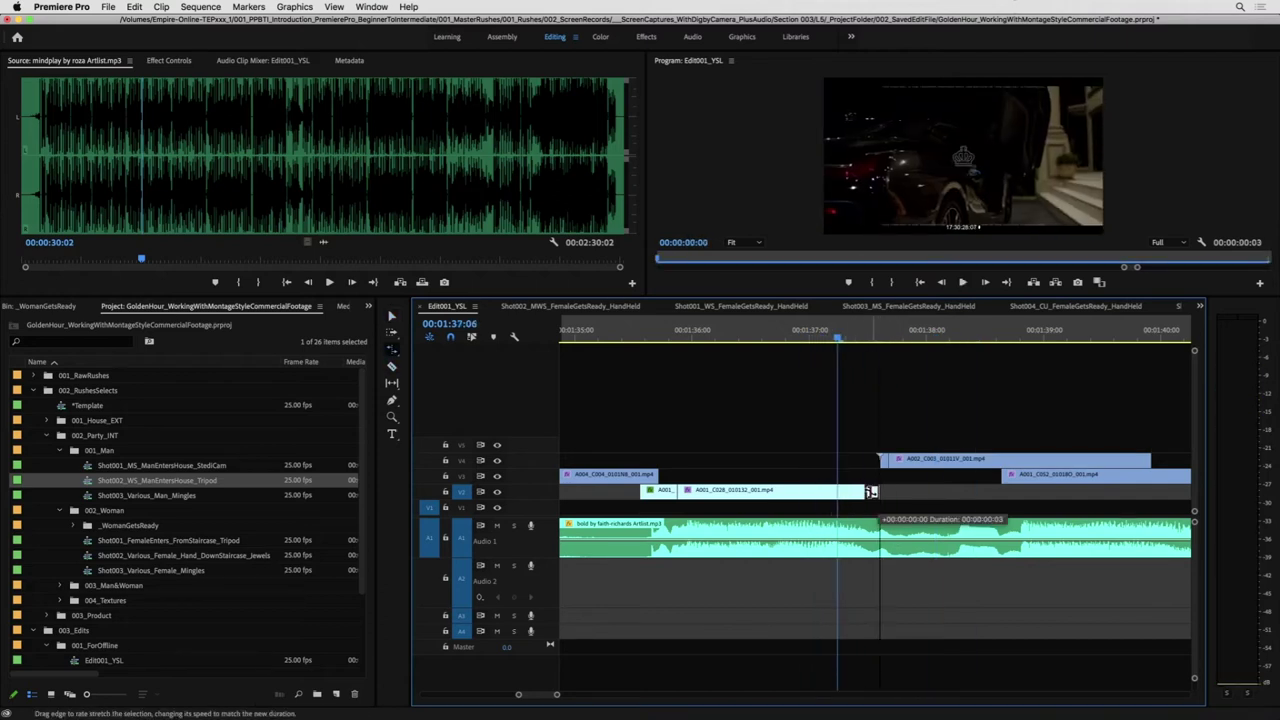
key("space")
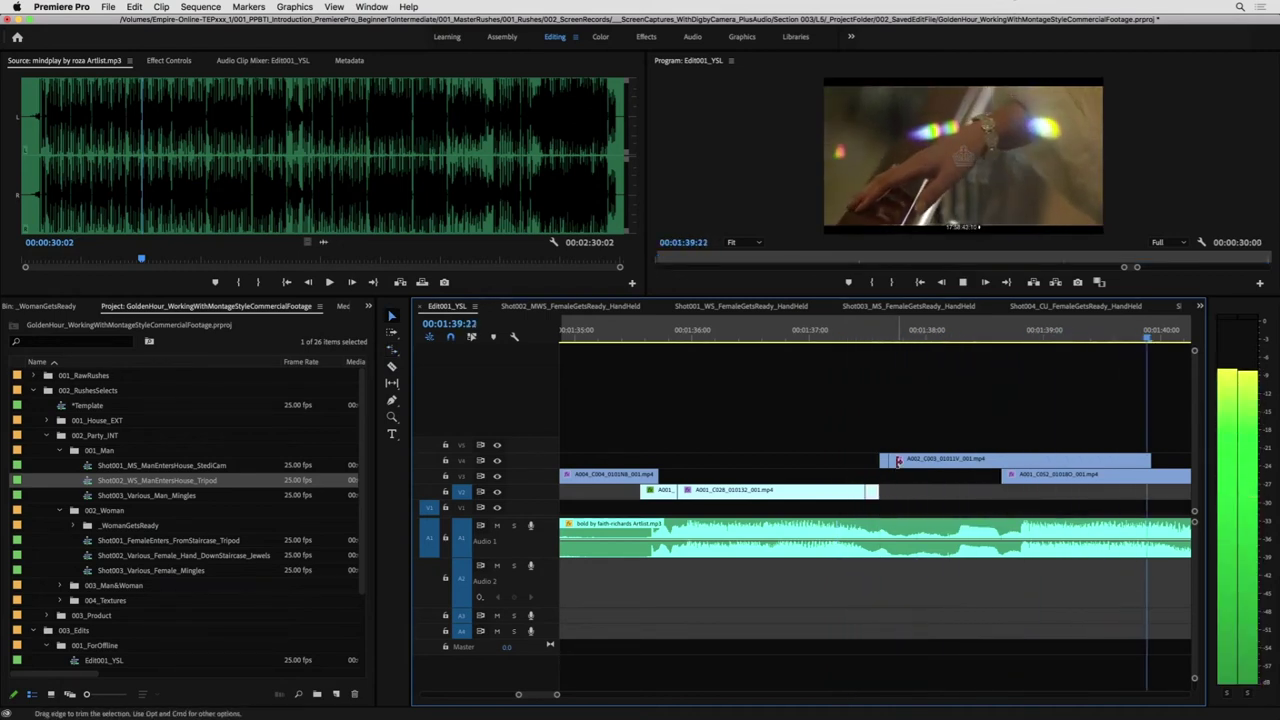
left_click(777, 334)
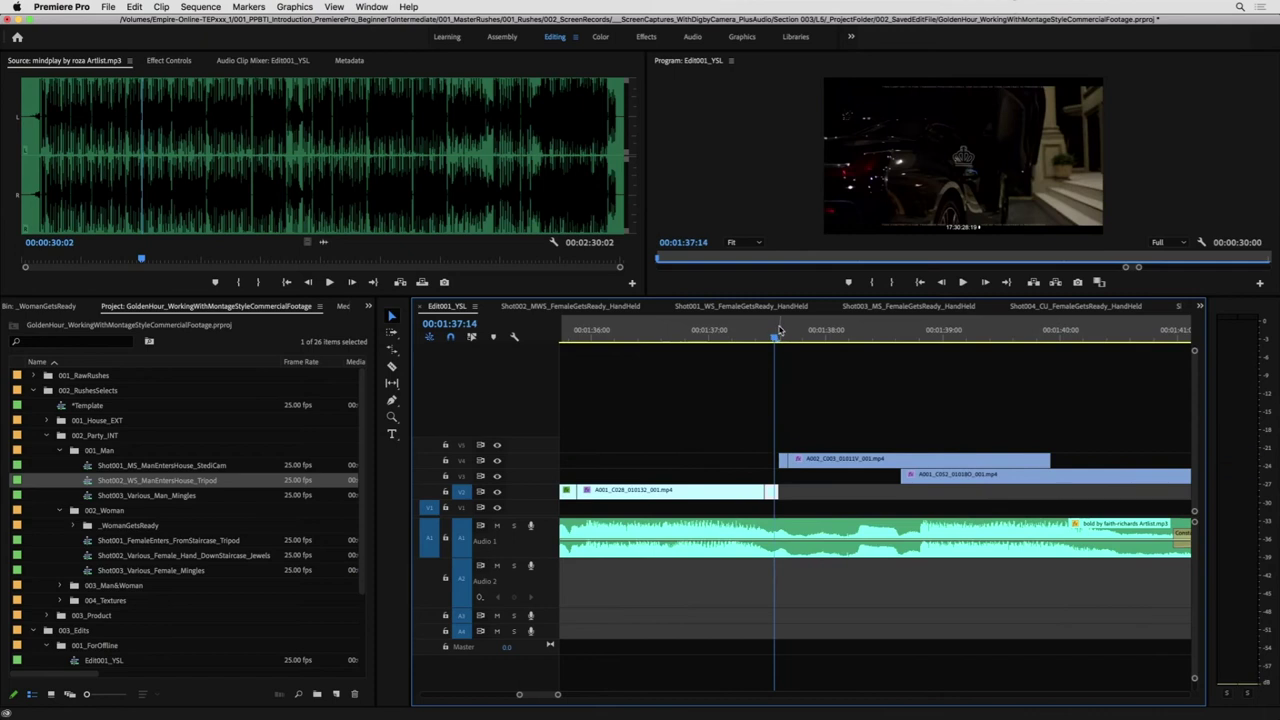
key("space")
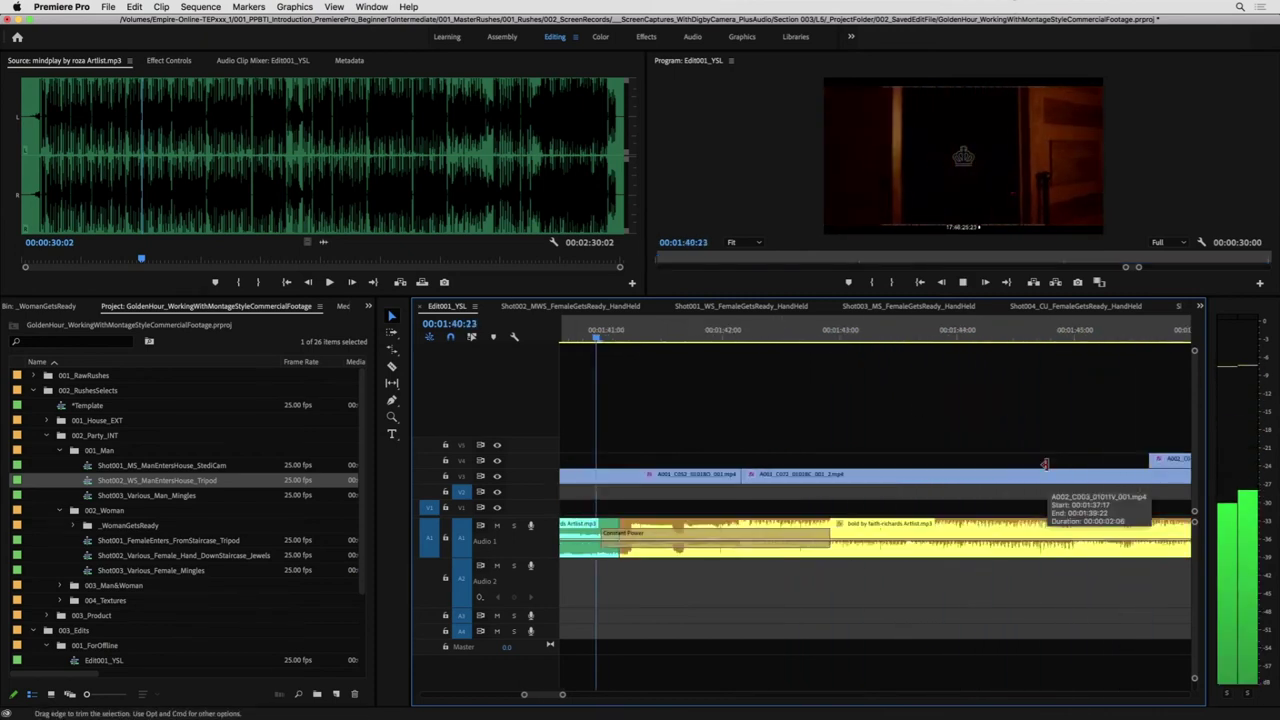
key("space")
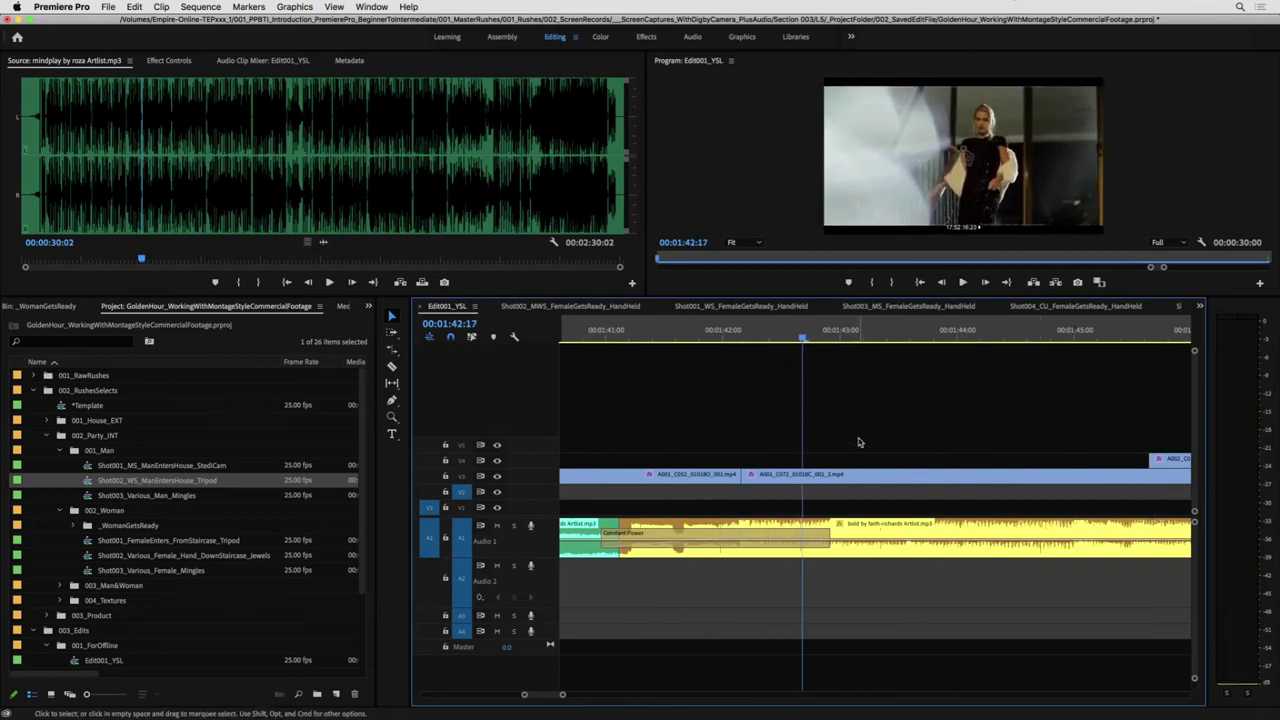
- Trim the staircase clip's start to about 01:42:17, shift it and the V4 clip earlier to close the gap, and review full screen
key("minus")
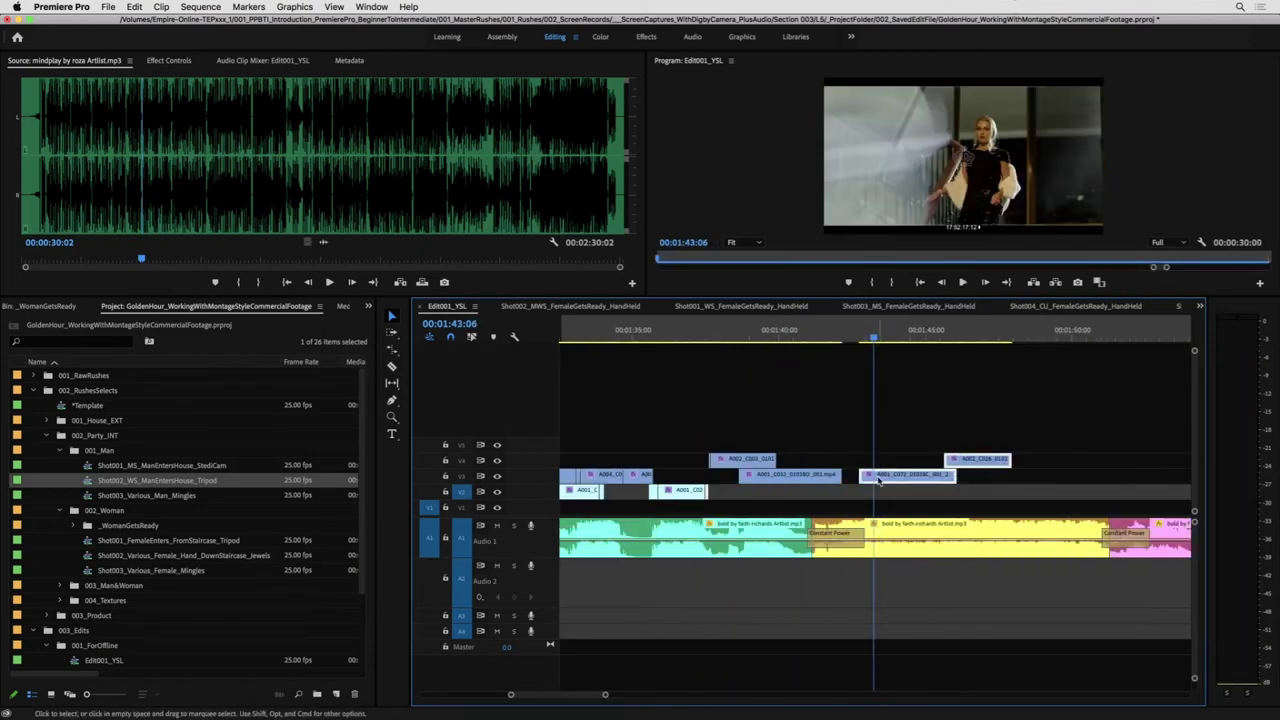
key("minus")
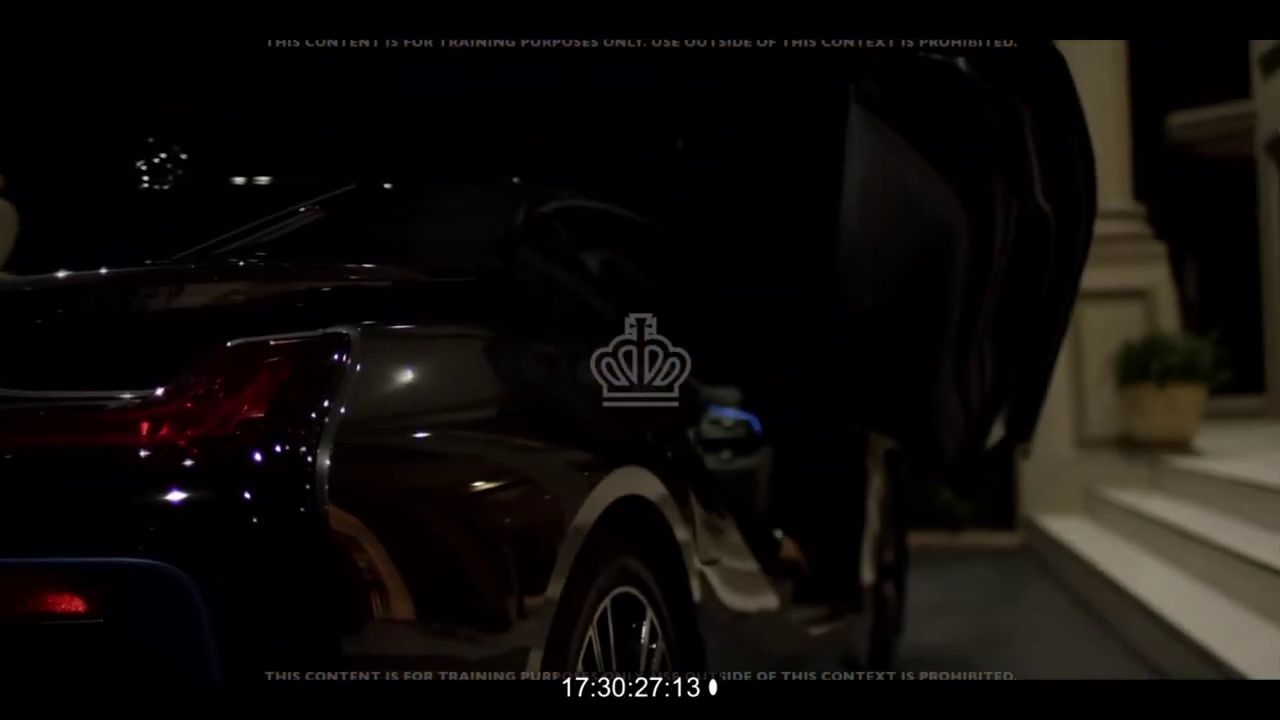
key("space")
key("ctrl+grave")
- Replace the short opening piece of the V2 car clip by extending the main clip's start to about 01:35:15, and review full screen
key("z")
left_click(820, 457)
left_click_drag(825, 457, 844, 456)
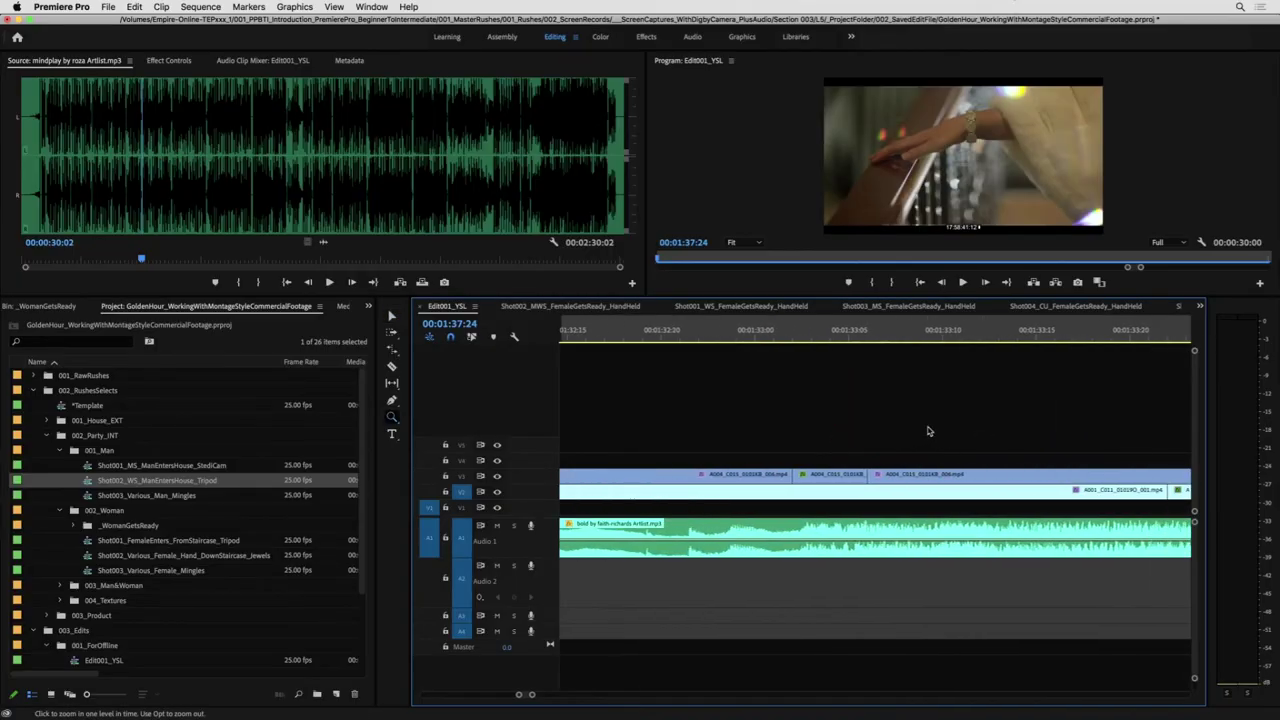
left_click_drag(988, 333, 1168, 336)
key("minus")
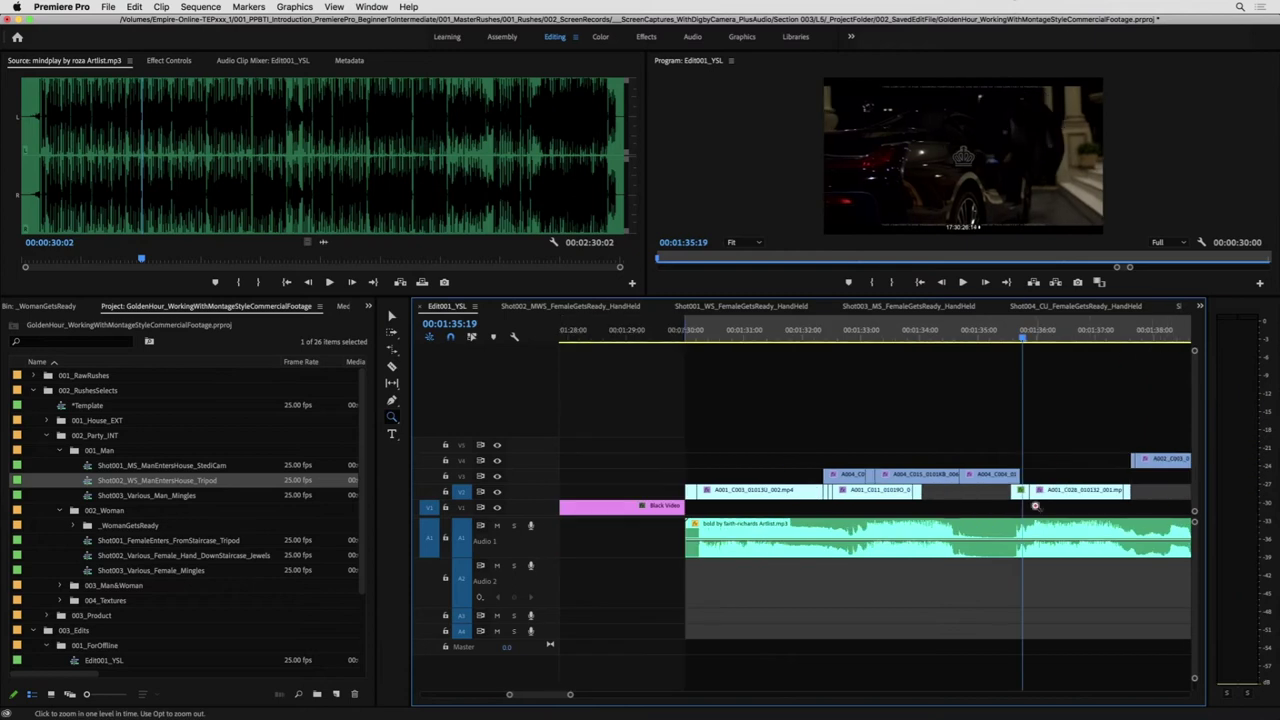
key("super+z")
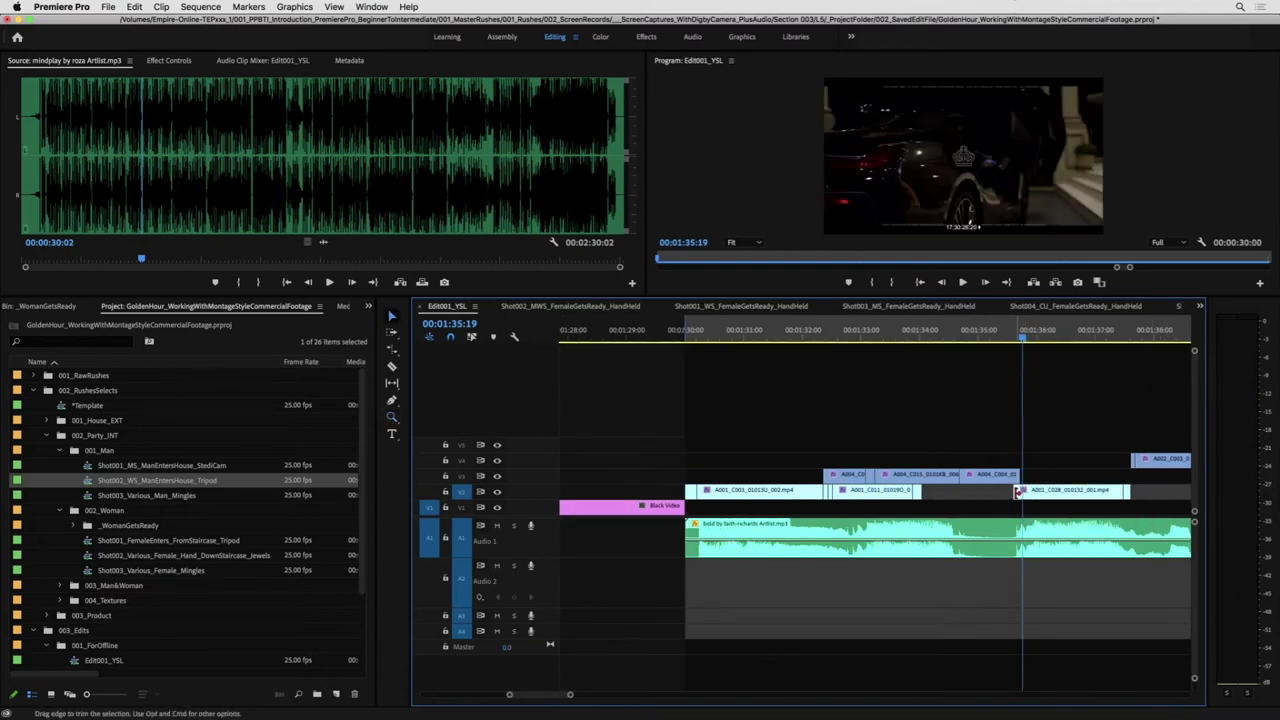
left_click(662, 338)
key("ctrl+grave")
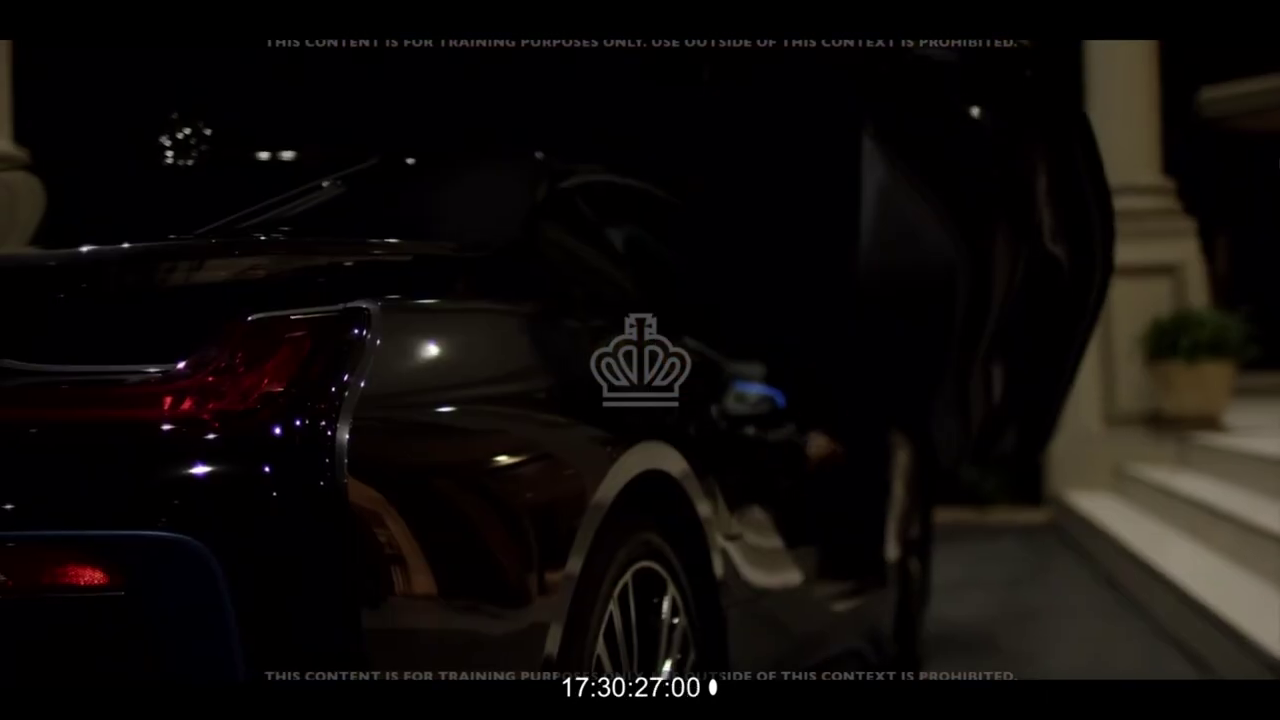
key("Escape")
- Trim the end of the A004_C004 bathroom clip on V3 to the car clip's start, slip its footage, and review full screen
left_click_drag(953, 340, 1008, 318)
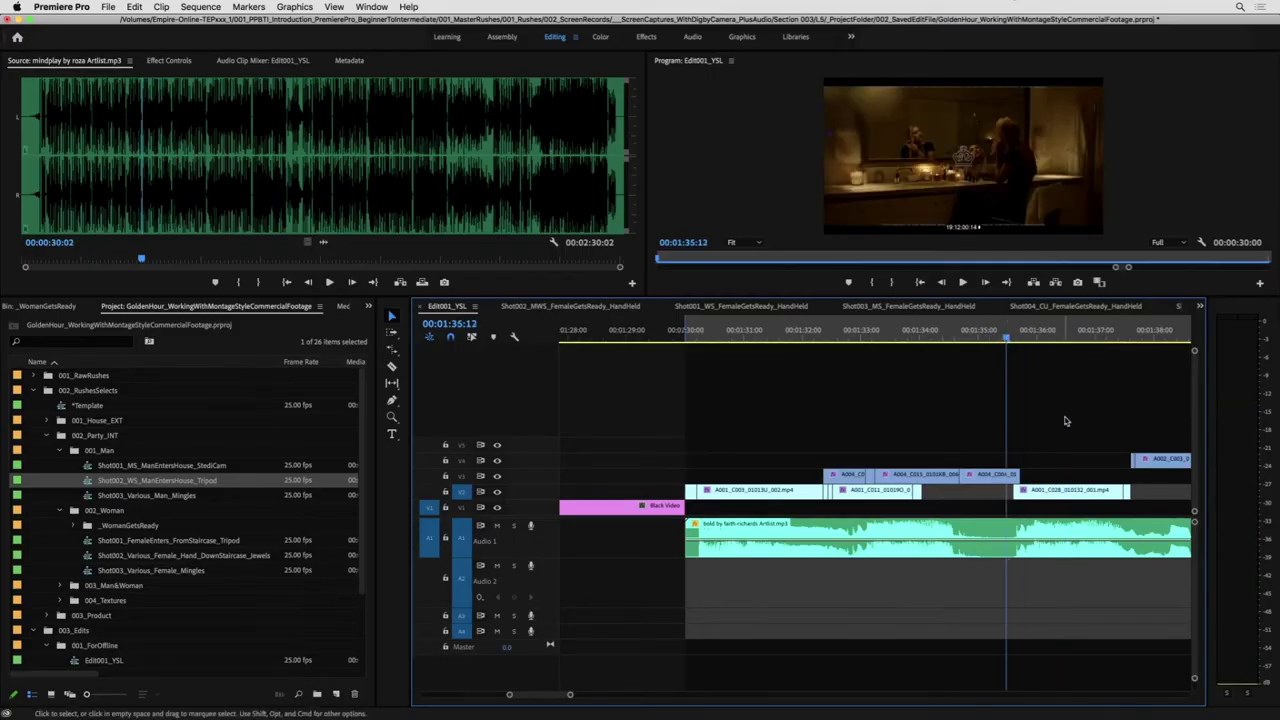
left_click_drag(1014, 475, 1008, 476)
left_click_drag(950, 336, 962, 336)
key("y")
left_click_drag(988, 476, 1011, 476)
key("v")
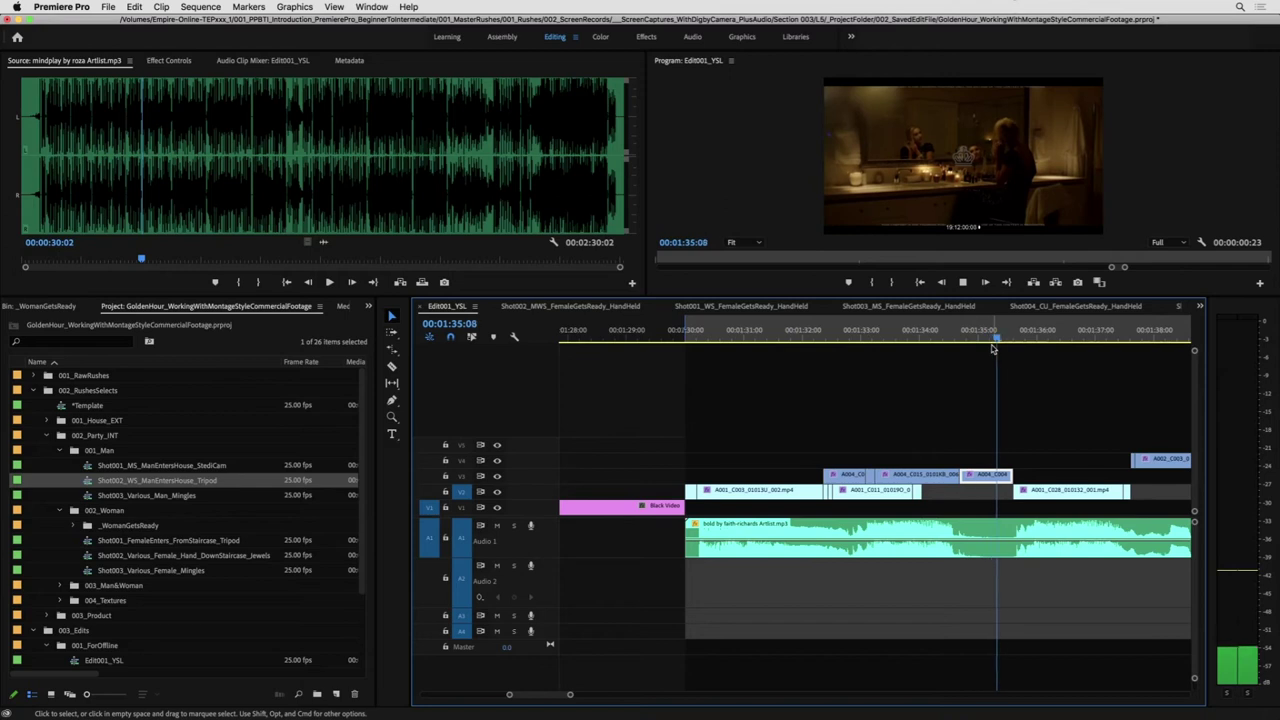
left_click_drag(1004, 478, 1008, 475)
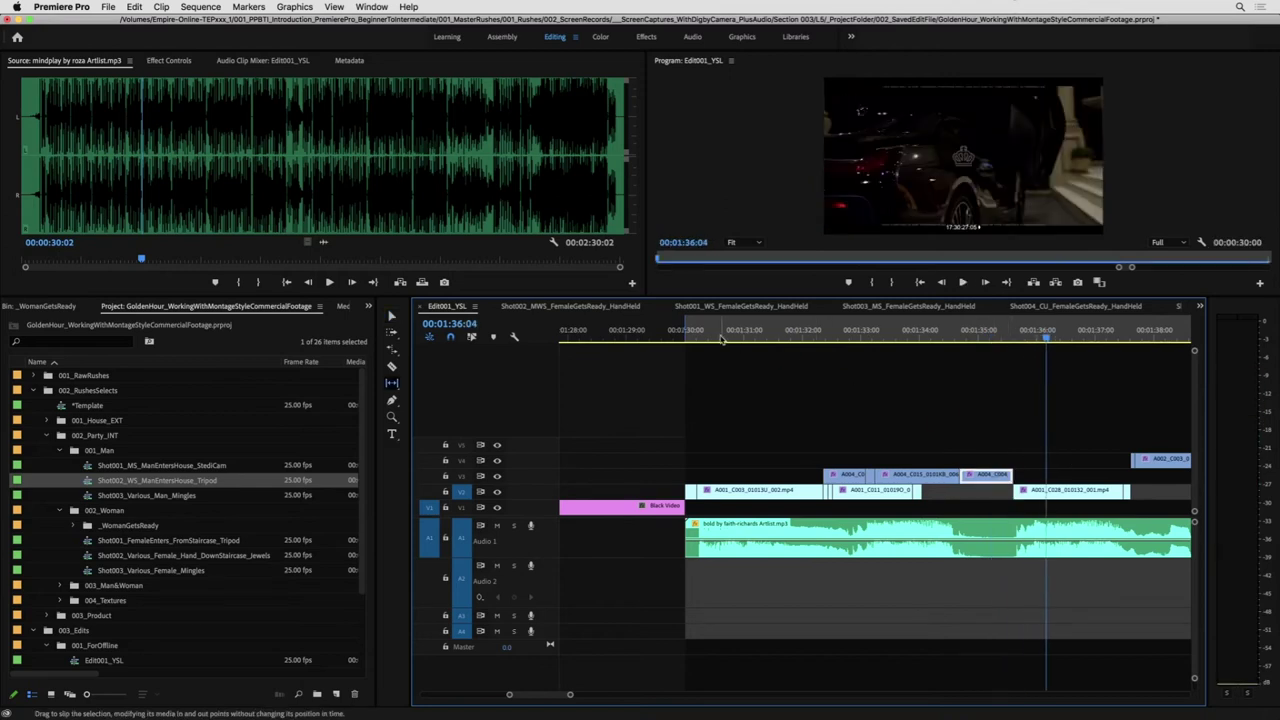
key("ctrl+grave")
key("space")
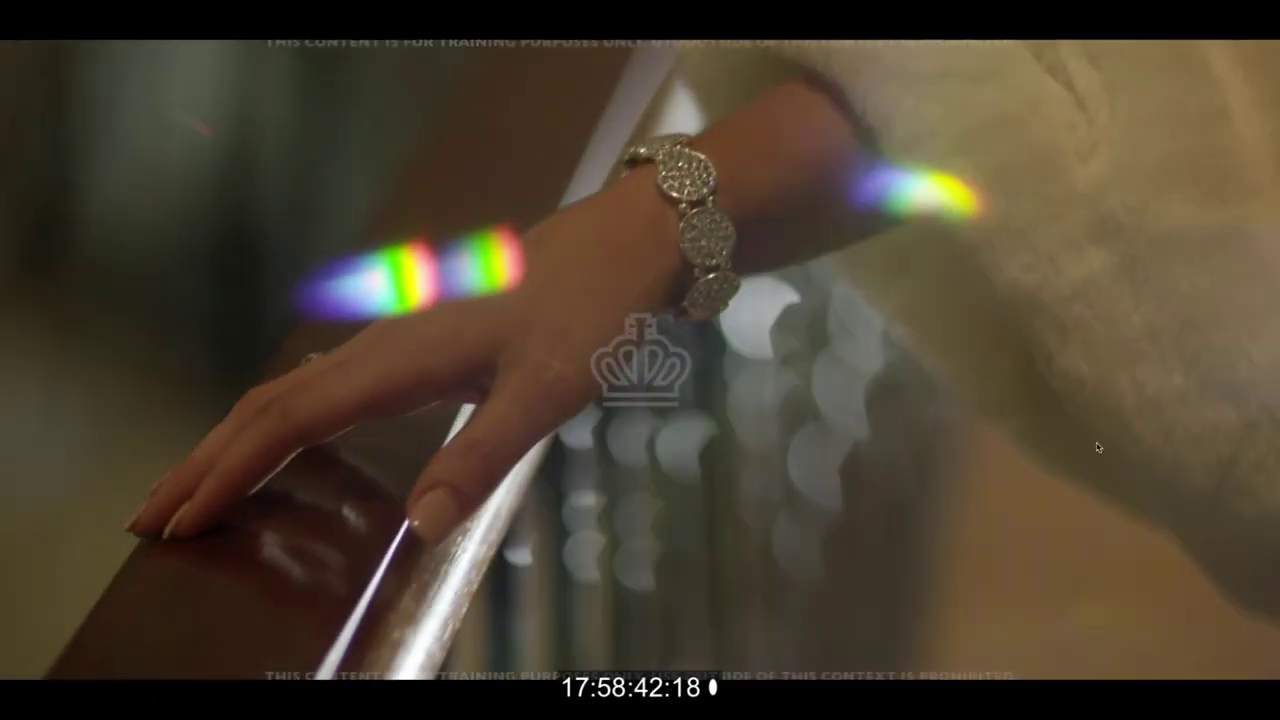
key("Escape")
- Replace the short end piece on V2 by extending the A001_C028 car clip to the hand clip's start, and play the cut
key("v")
left_click_drag(842, 337, 744, 337)
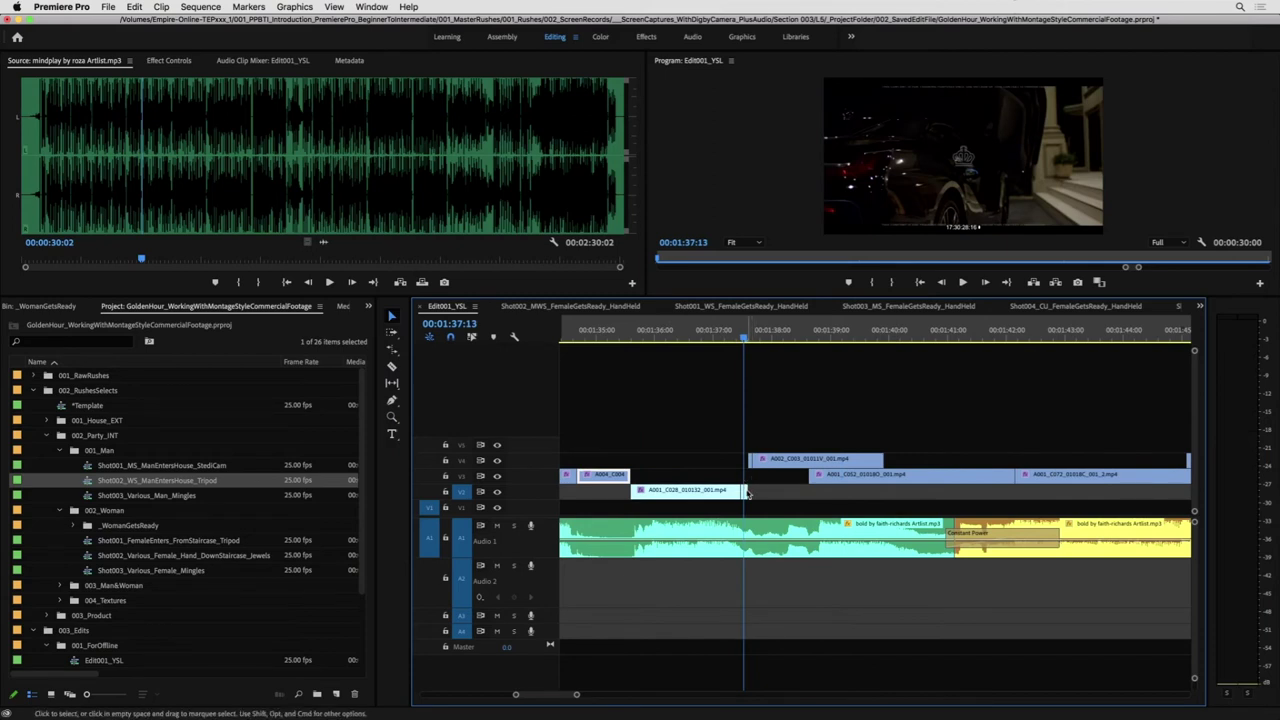
left_click_drag(743, 492, 753, 492)
key("space")
key("space")
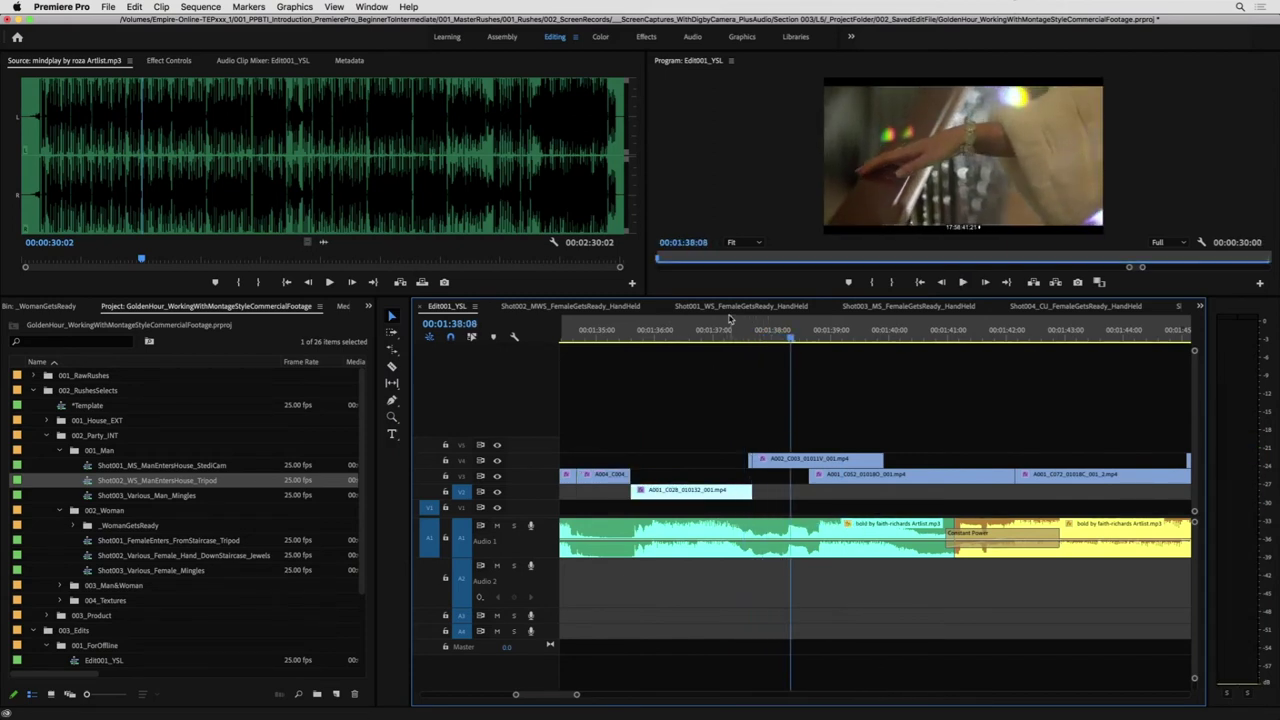
- Play the edit full screen from about 01:35:11 and replay the cut from the staircase shot to the man at the party
left_click(622, 335)
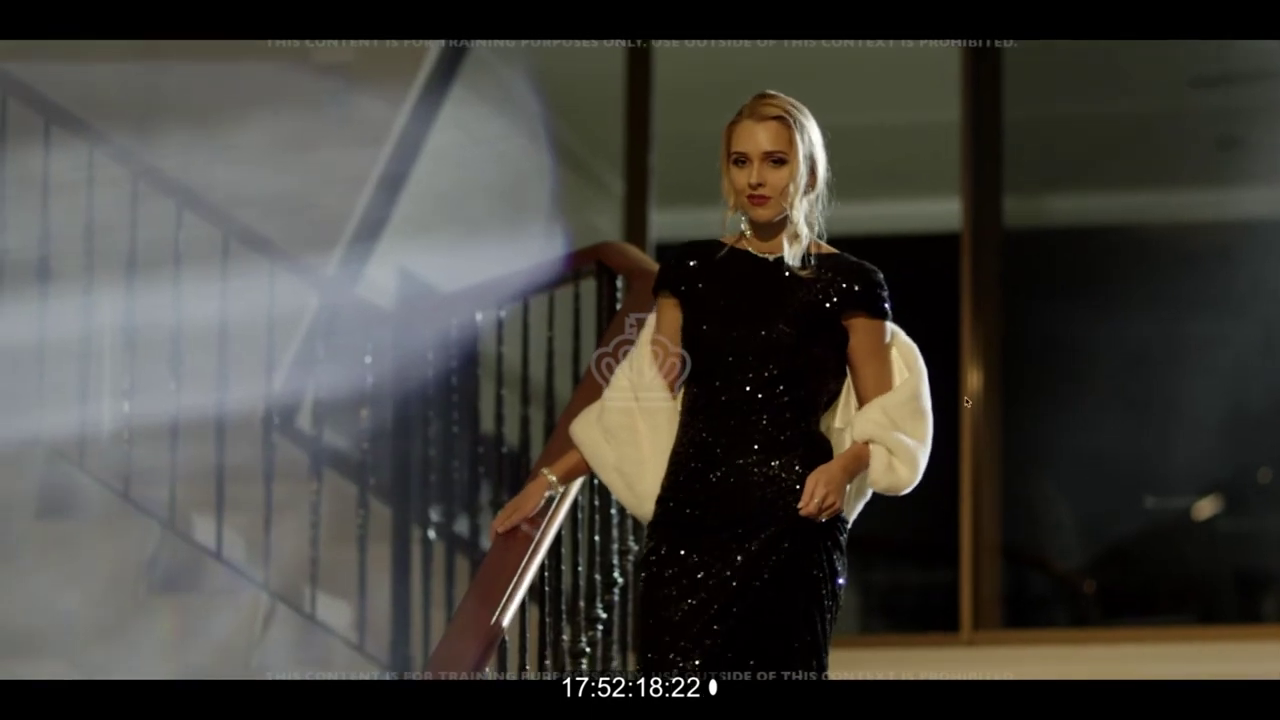
key("Escape")
left_click_drag(1047, 482, 1062, 475)
left_click(980, 338)
key("space")
left_click(977, 339)
key("ctrl+grave")
key("space")
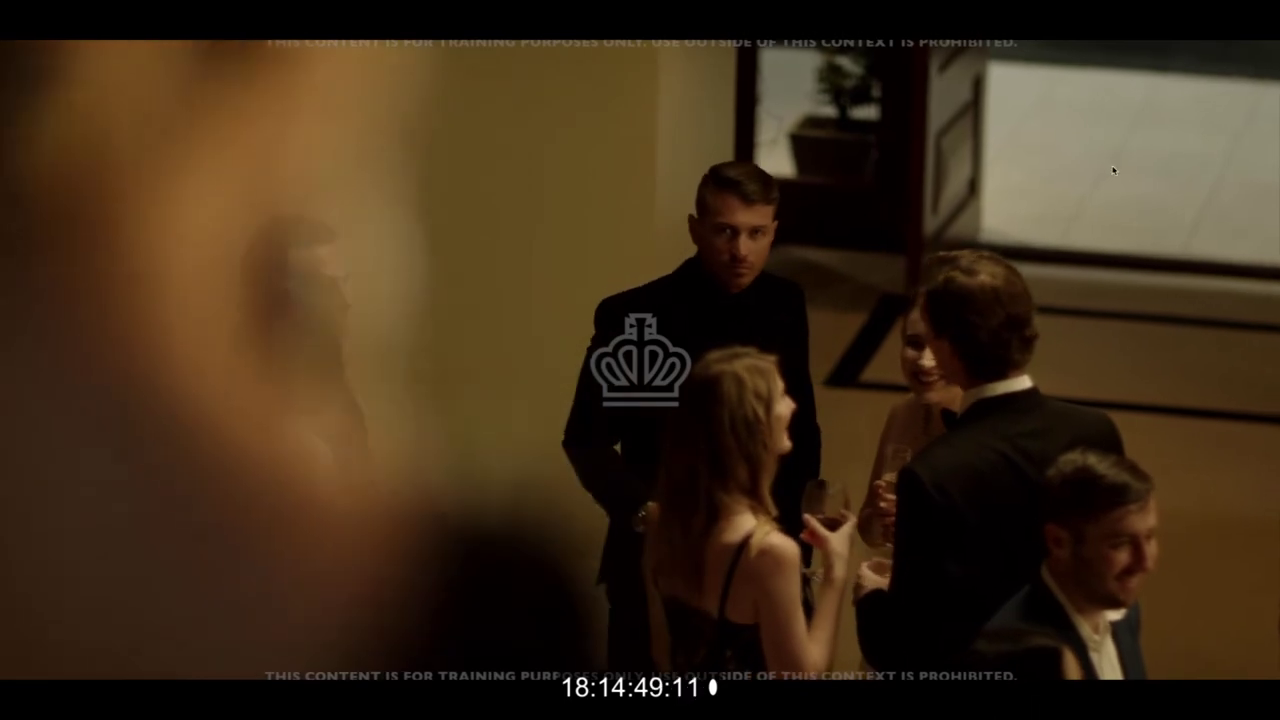
- Trim the end of the man's A002_C016 clip on V4 to about 01:47:01, slip its footage, and replay it
key("ctrl+grave")
key("v")
left_click_drag(708, 461, 690, 462)
key("y")
left_click_drag(664, 460, 635, 459)
key("v")
scroll(678, 381, "left", 3)
left_click(713, 335)
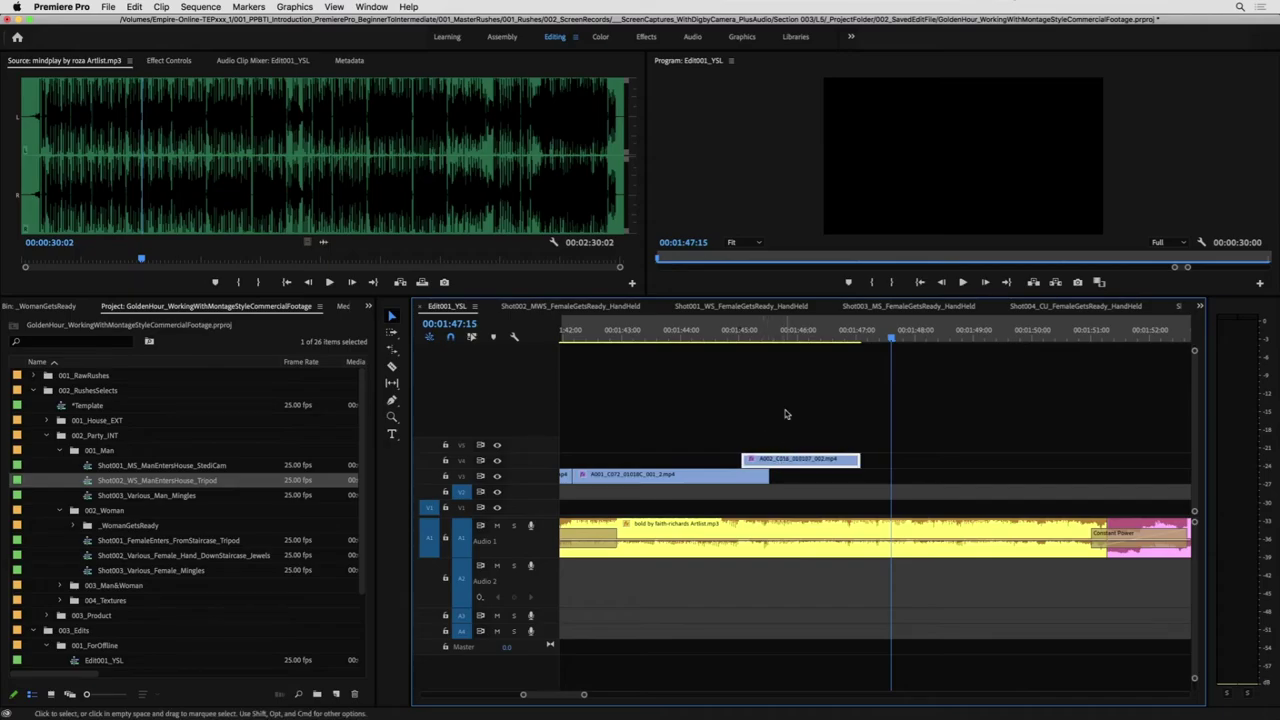
- Play the whole edit full screen from its start at 01:30:00 up to the car shot
left_click_drag(786, 478, 786, 477)
key("v")
left_click(779, 443)
key("minus")
key("minus")
left_click(748, 334)
left_click_drag(748, 336, 744, 336)
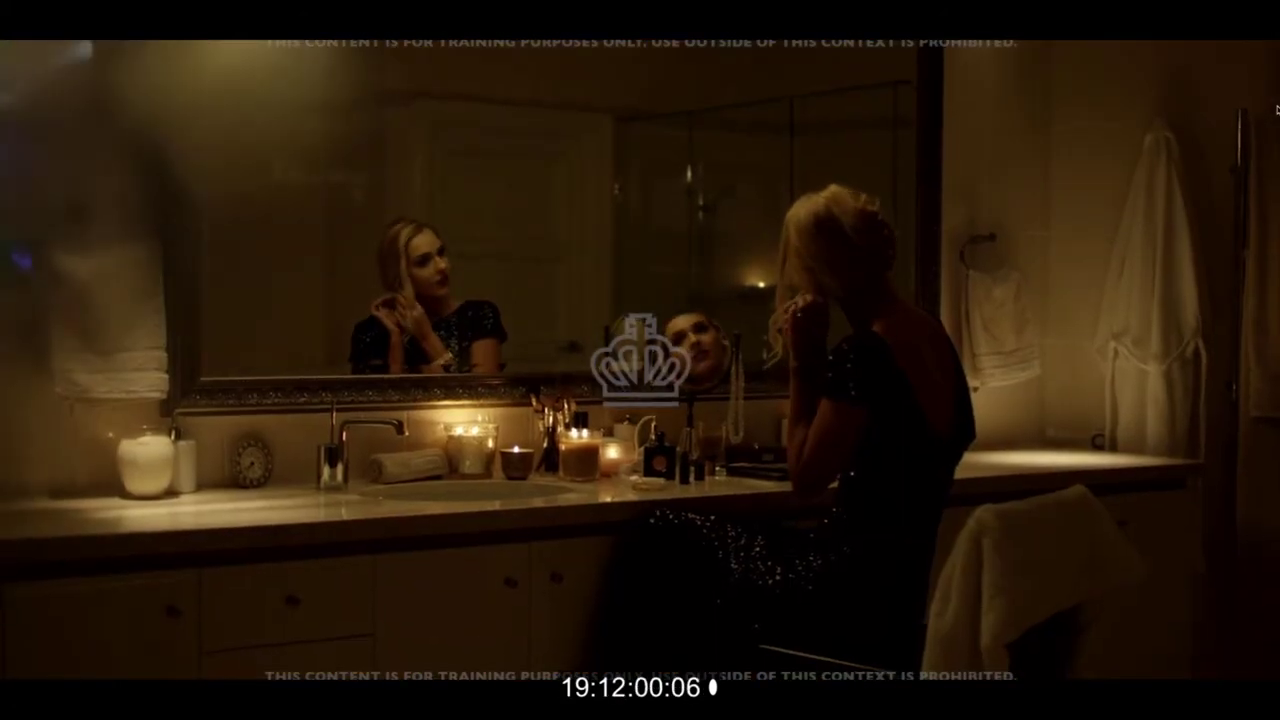
key("Escape")
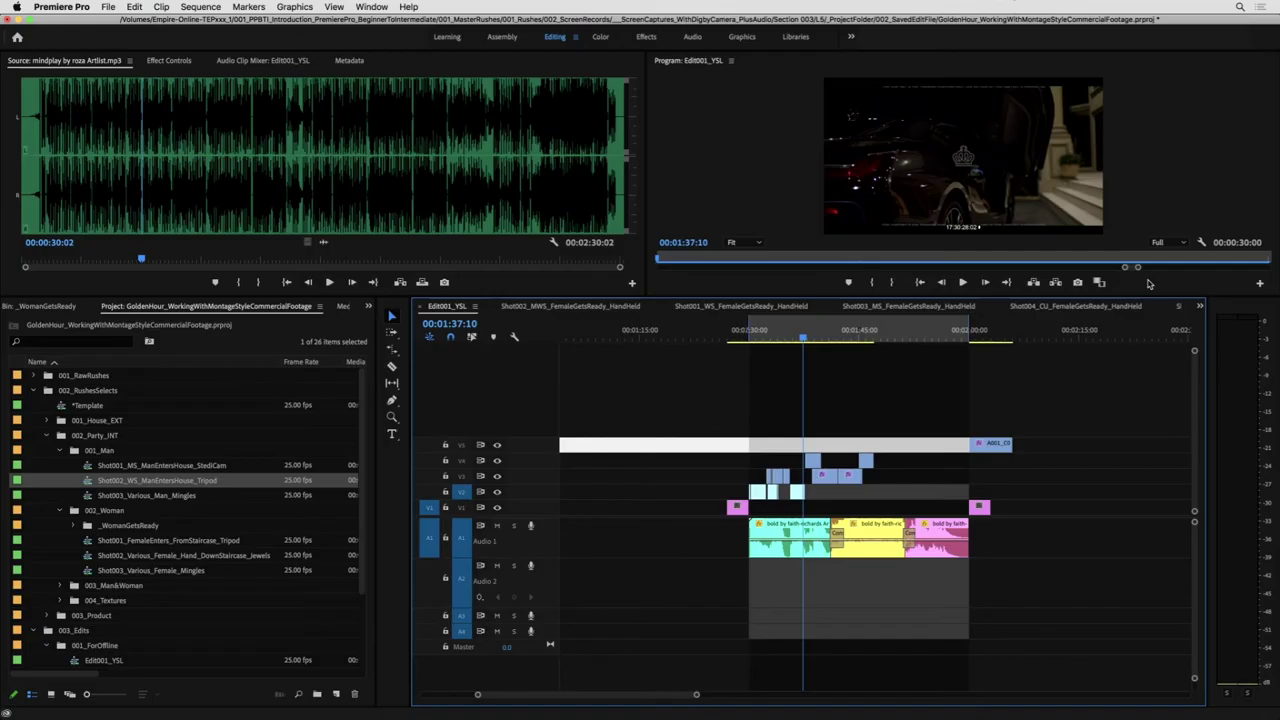
- Check the car shot at about 01:36:05 and examine alternative takes in the Shot001, Shot002 and Shot004 house exterior sequences
left_click(821, 438)
left_click(821, 438)
left_click(853, 340)
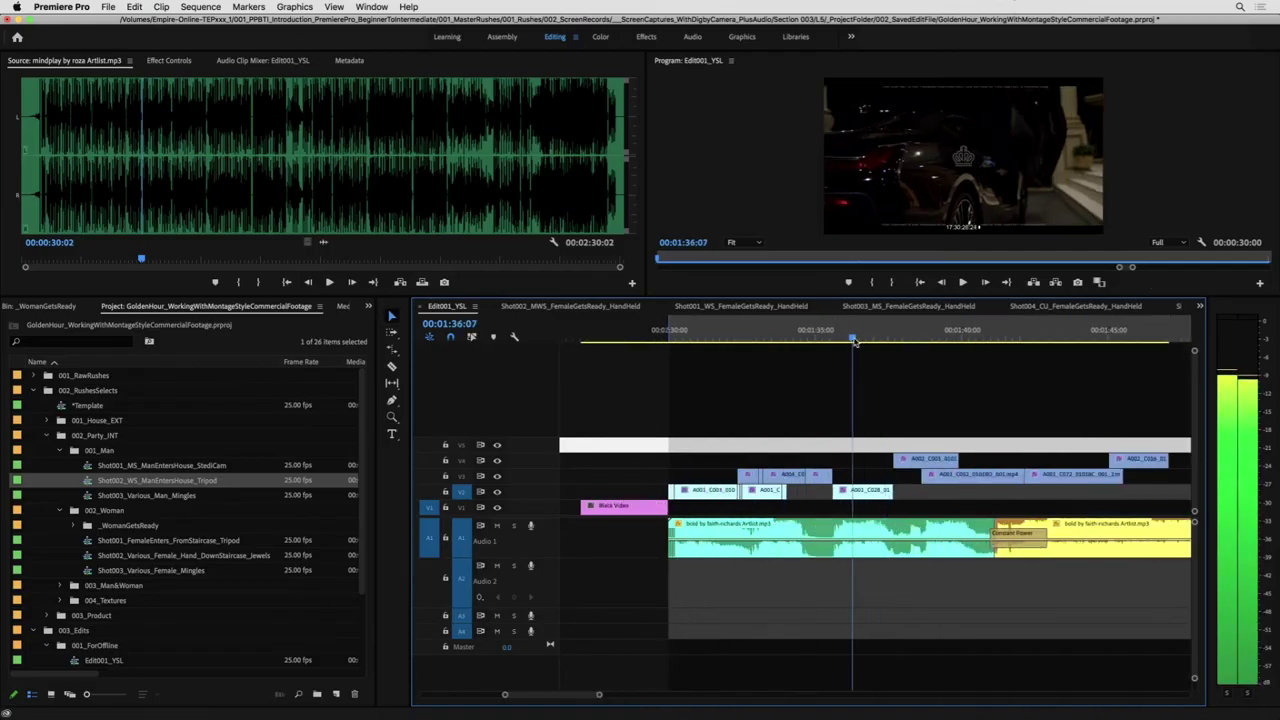
mouse_move(858, 338)
left_mouse_down()
mouse_move(931, 345)
mouse_move(834, 352)
mouse_move(853, 363)
left_mouse_up()
left_click(46, 420)
double_click(75, 437)
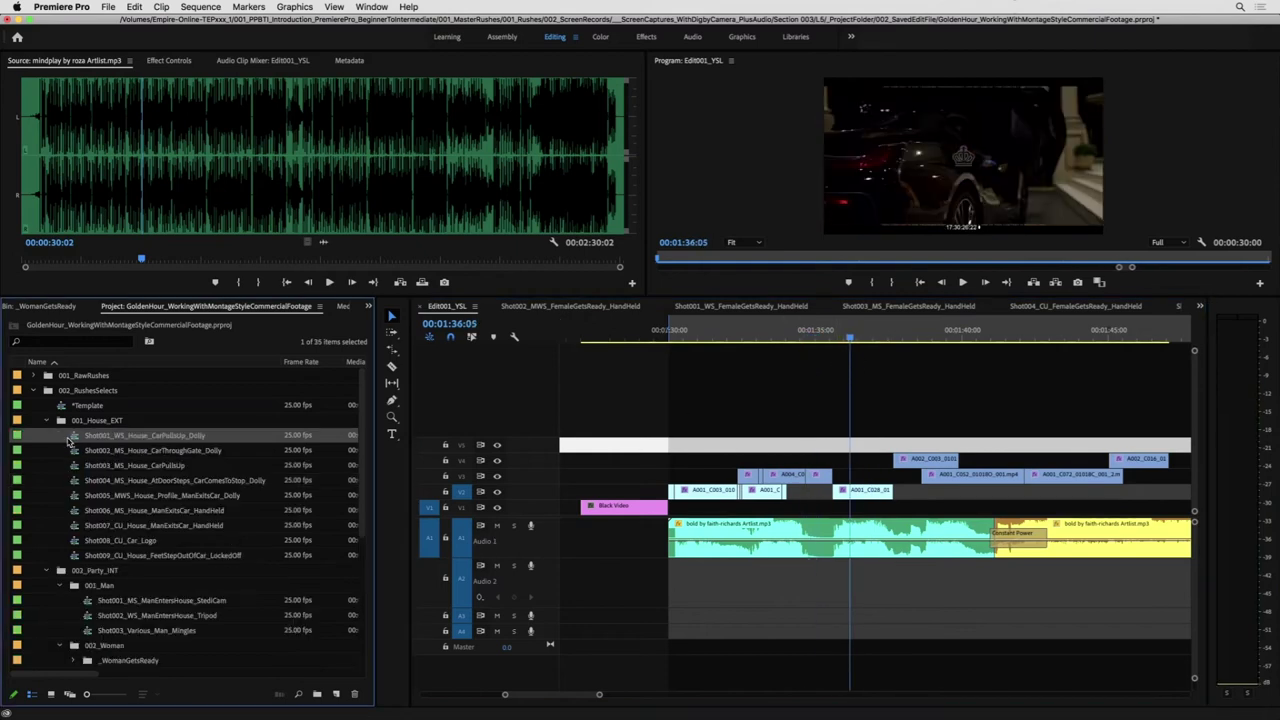
double_click(80, 452)
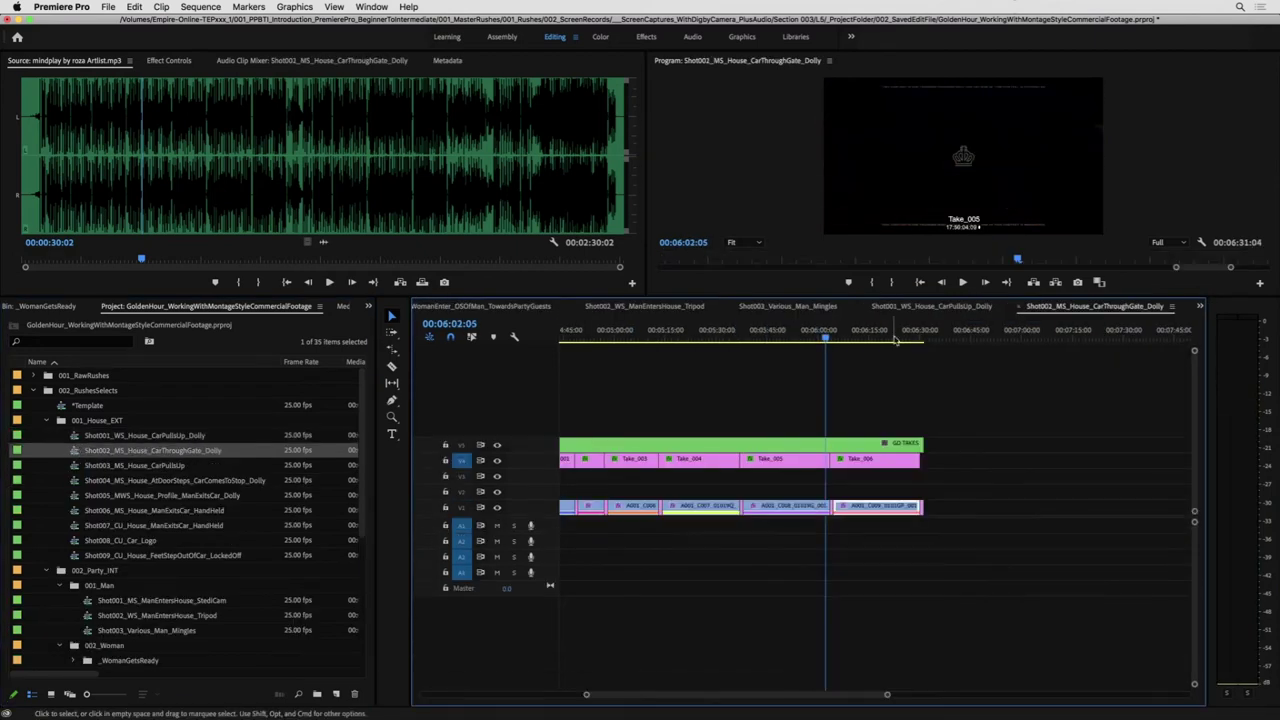
double_click(157, 480)
left_click_drag(1029, 333, 826, 392)
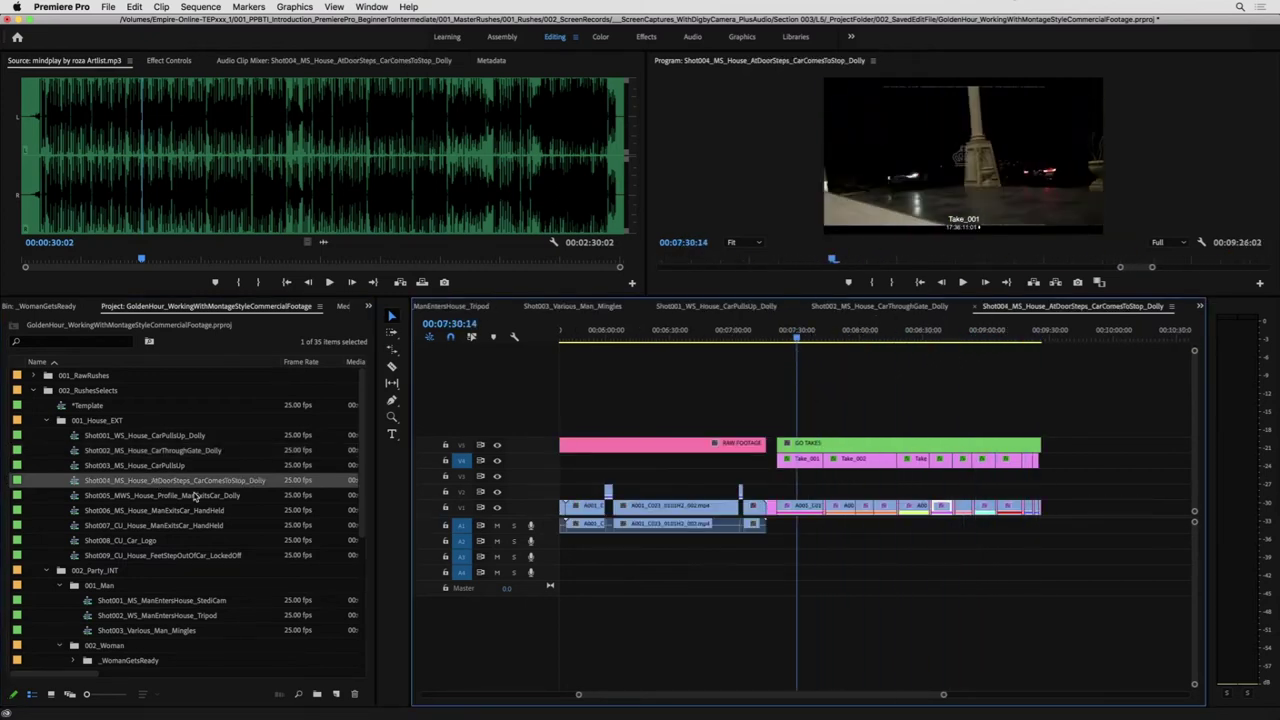
- Copy the Take_006 clip from Shot005_MWS_House_Profile_ManExitsCar_Dolly and paste it onto V1 of Edit001_YSL at 01:35:15
double_click(197, 495)
left_click(987, 333)
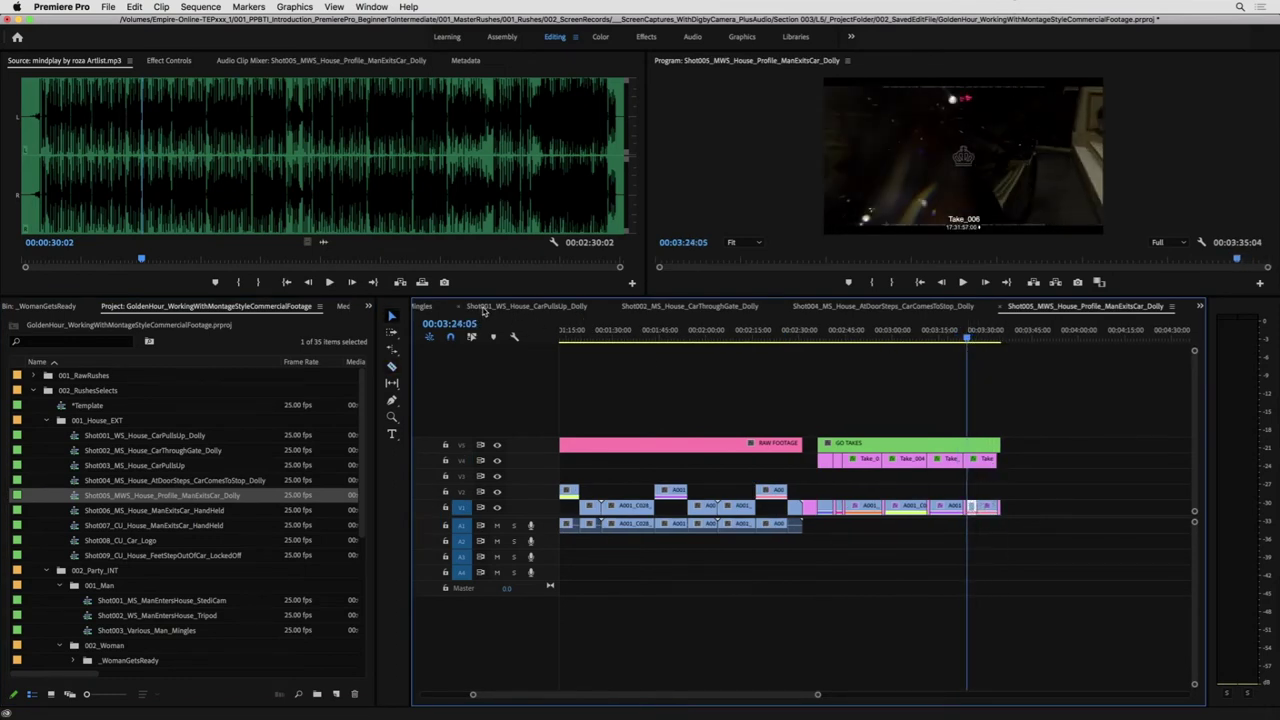
scroll(484, 311, "up", 10)
left_click_drag(831, 331, 837, 334)
key("super+z")
key("super+z")
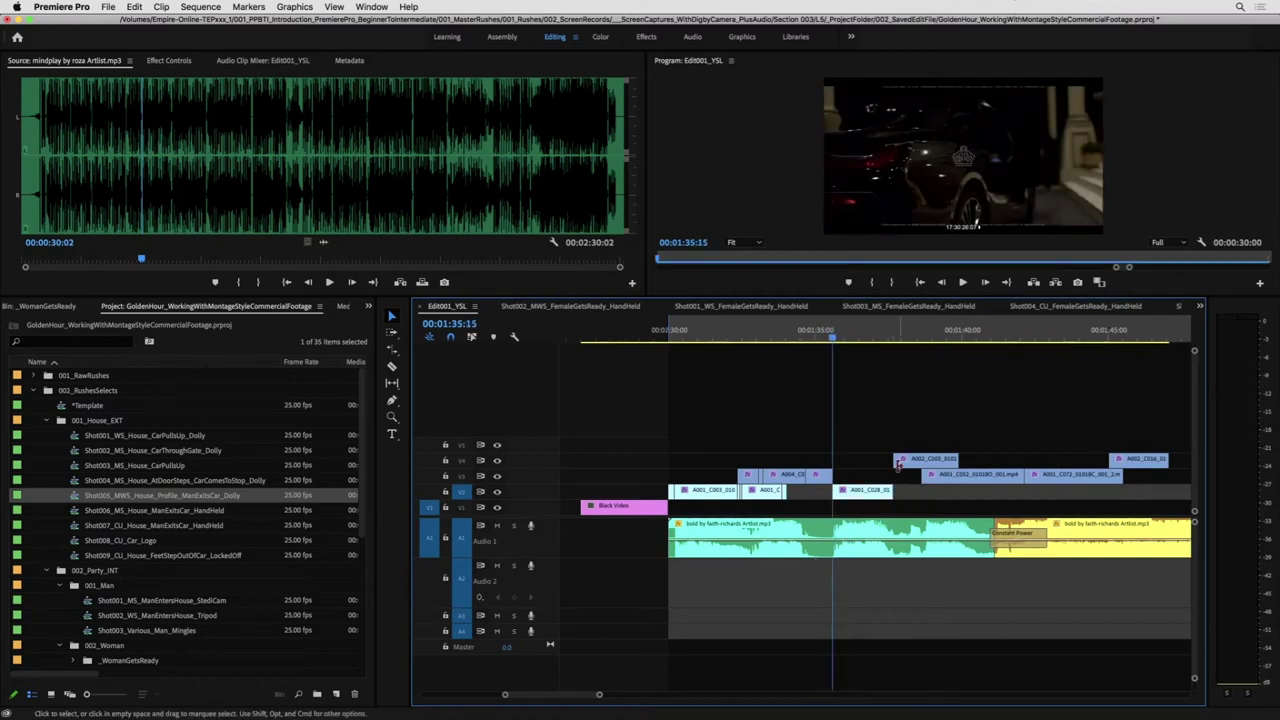
left_click(463, 508)
key("cmd+v")
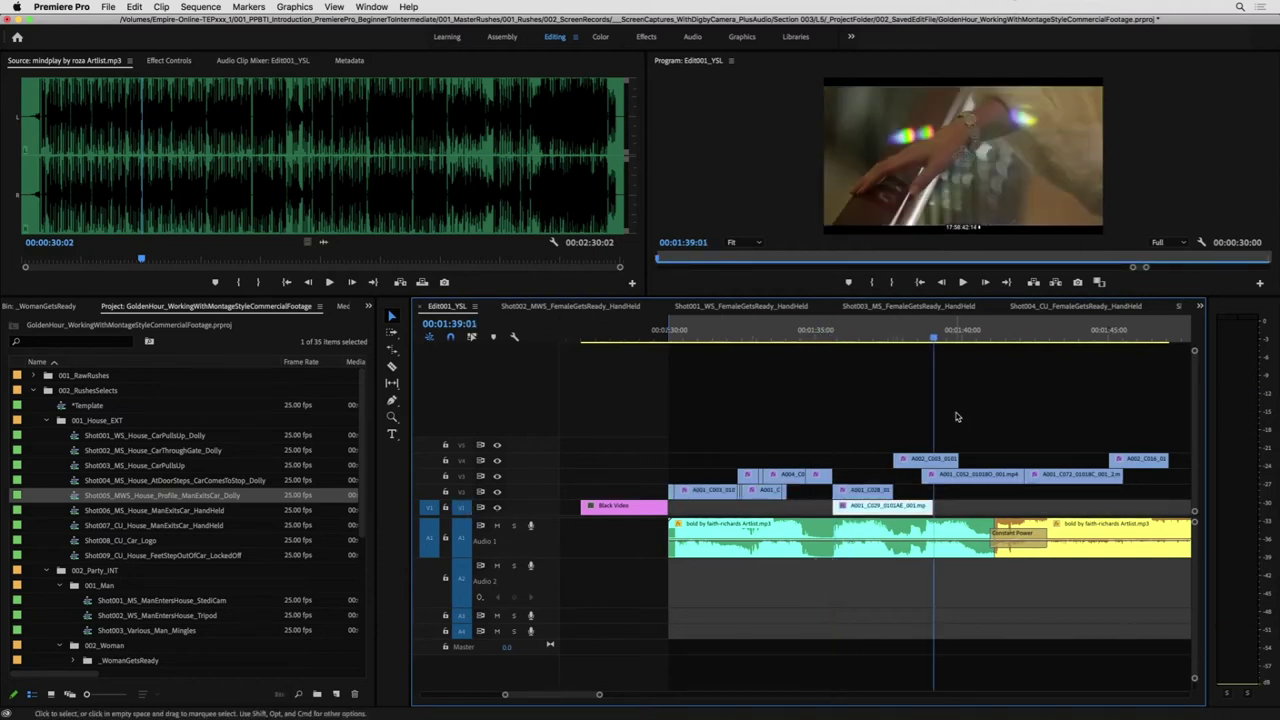
- Disable the car clip on V2 and trim the end of the pasted A001_C029 clip on V1 to match its length
left_click(827, 338)
left_click_drag(852, 453, 855, 495)
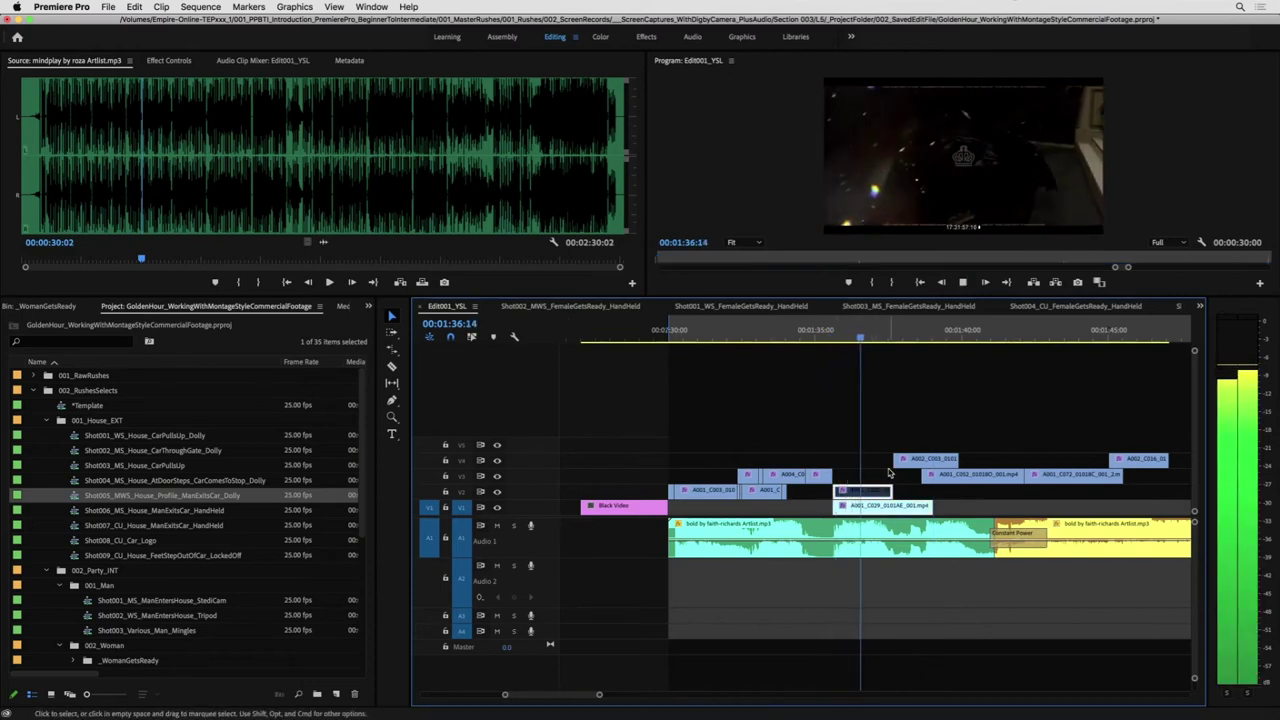
key("space")
left_click_drag(921, 505, 912, 505)
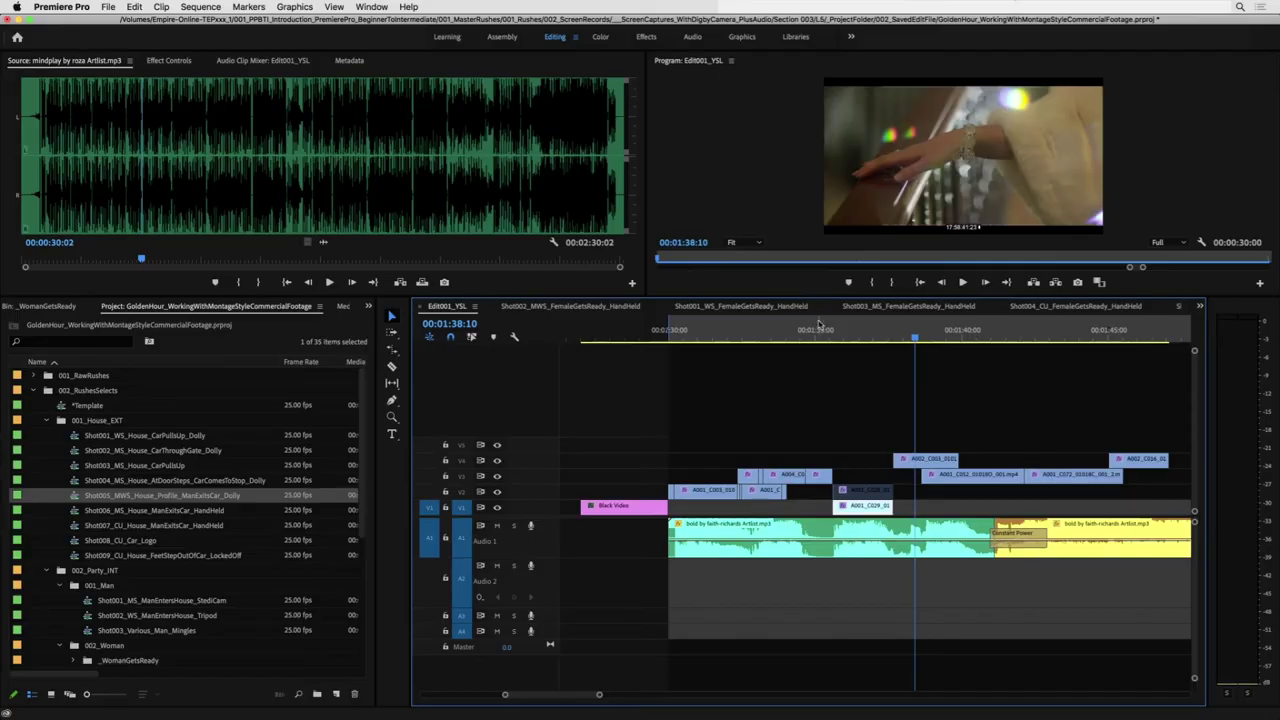
- Check the cut from the car to the hand shot and extend the start of the hand clip on V4 back to about 01:37:08
left_click(885, 341)
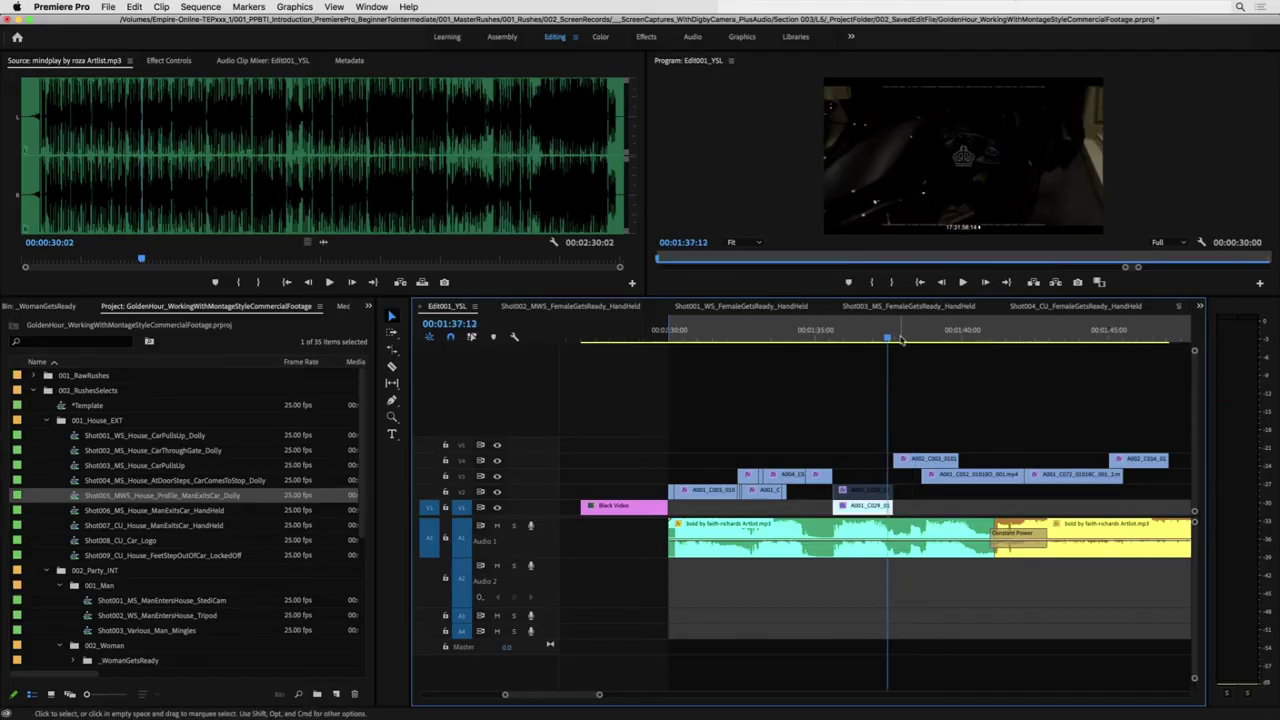
left_click(907, 341)
left_click(842, 341)
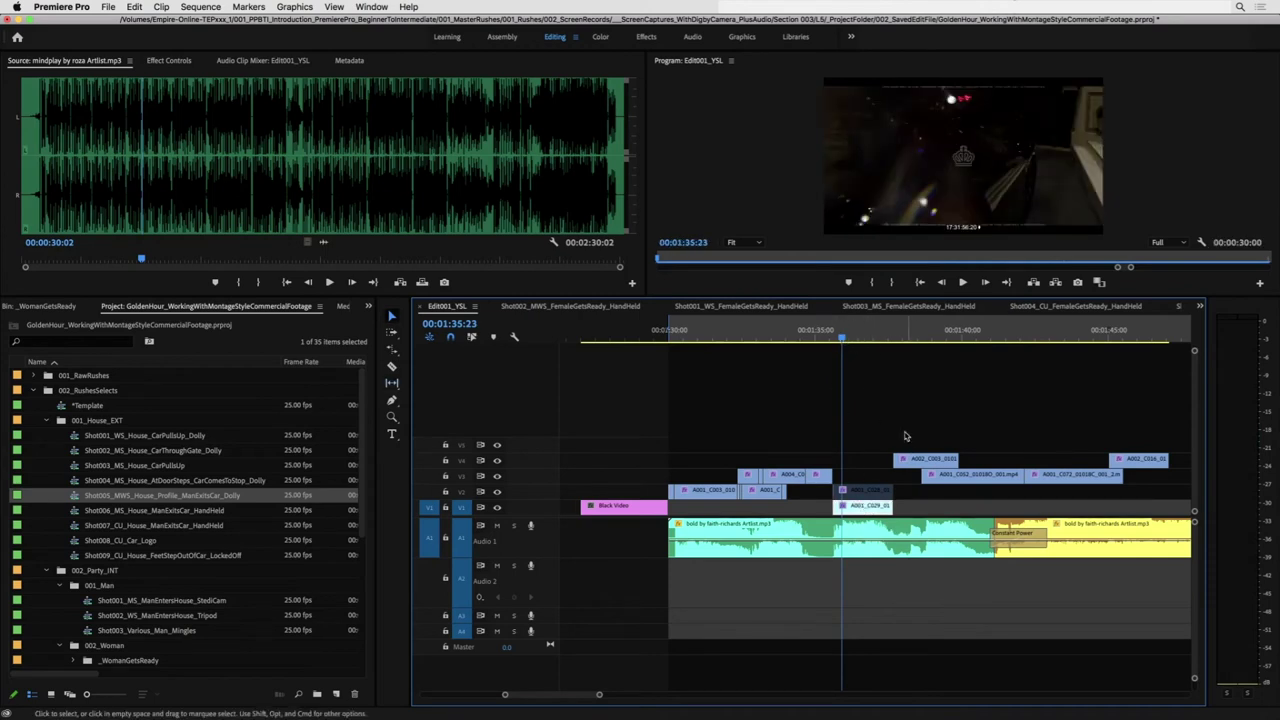
left_click(866, 340)
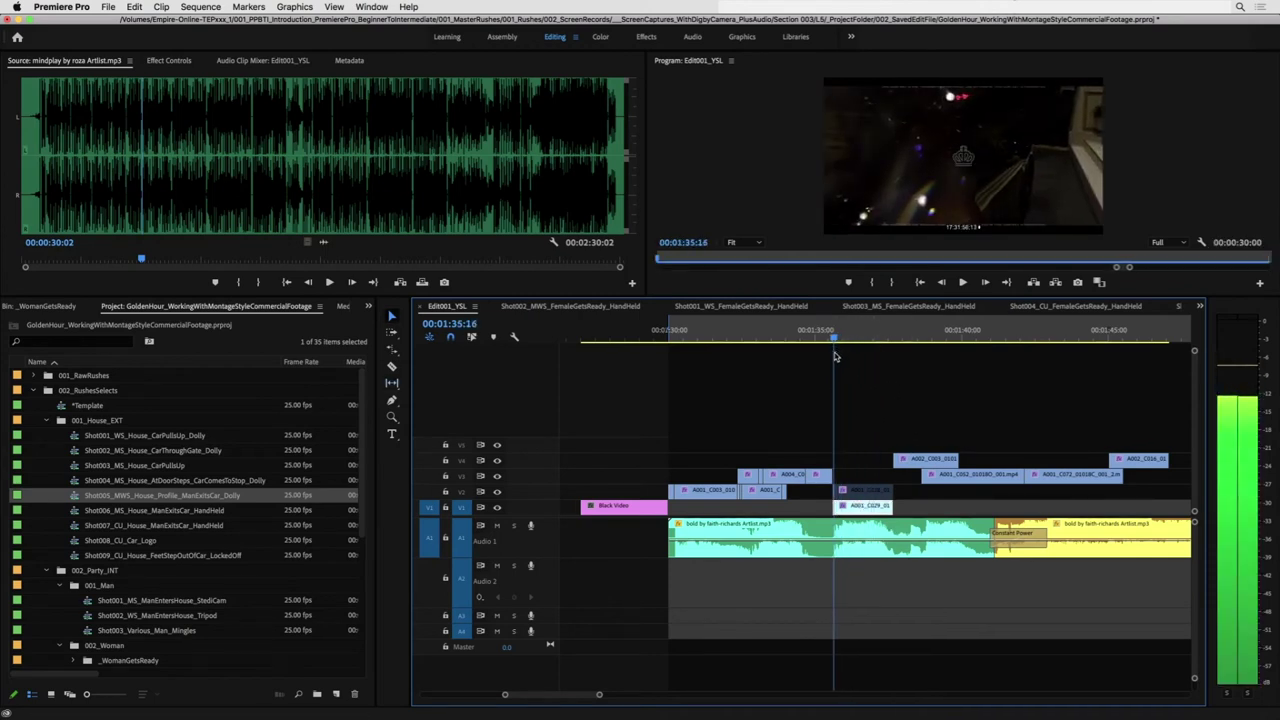
key("space")
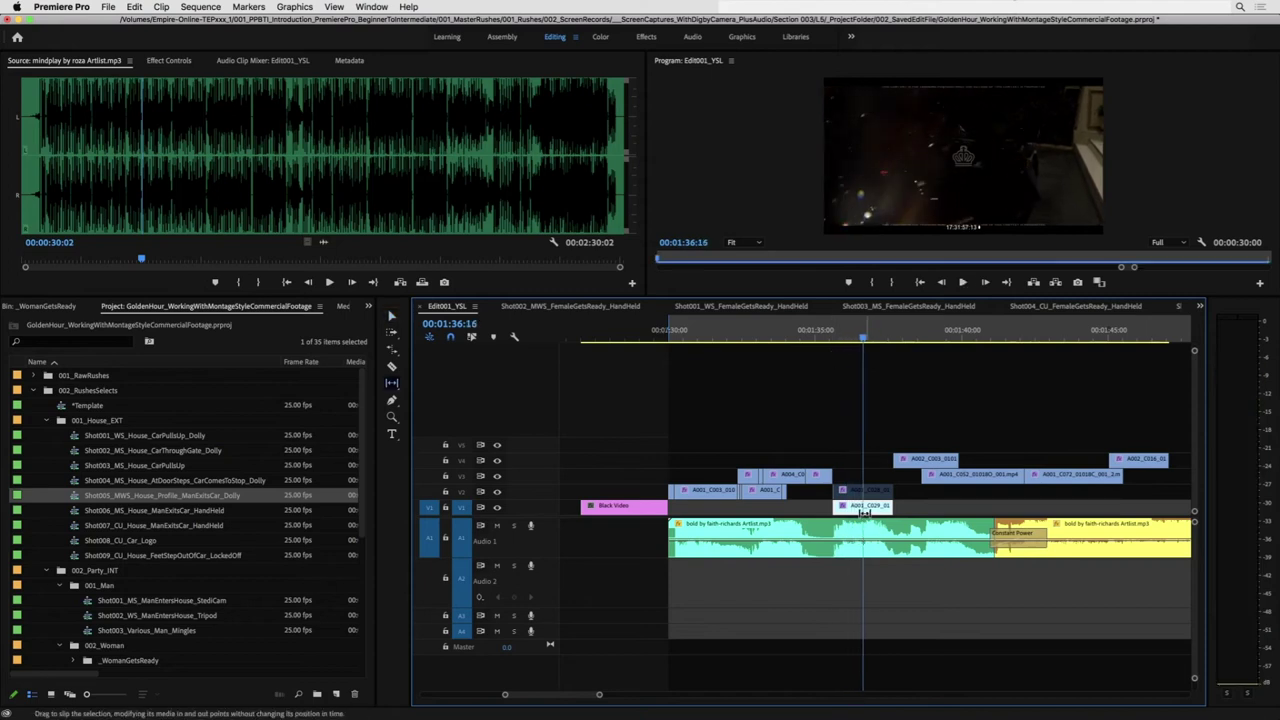
key("space")
key("space")
left_click_drag(895, 461, 884, 463)
key("space")
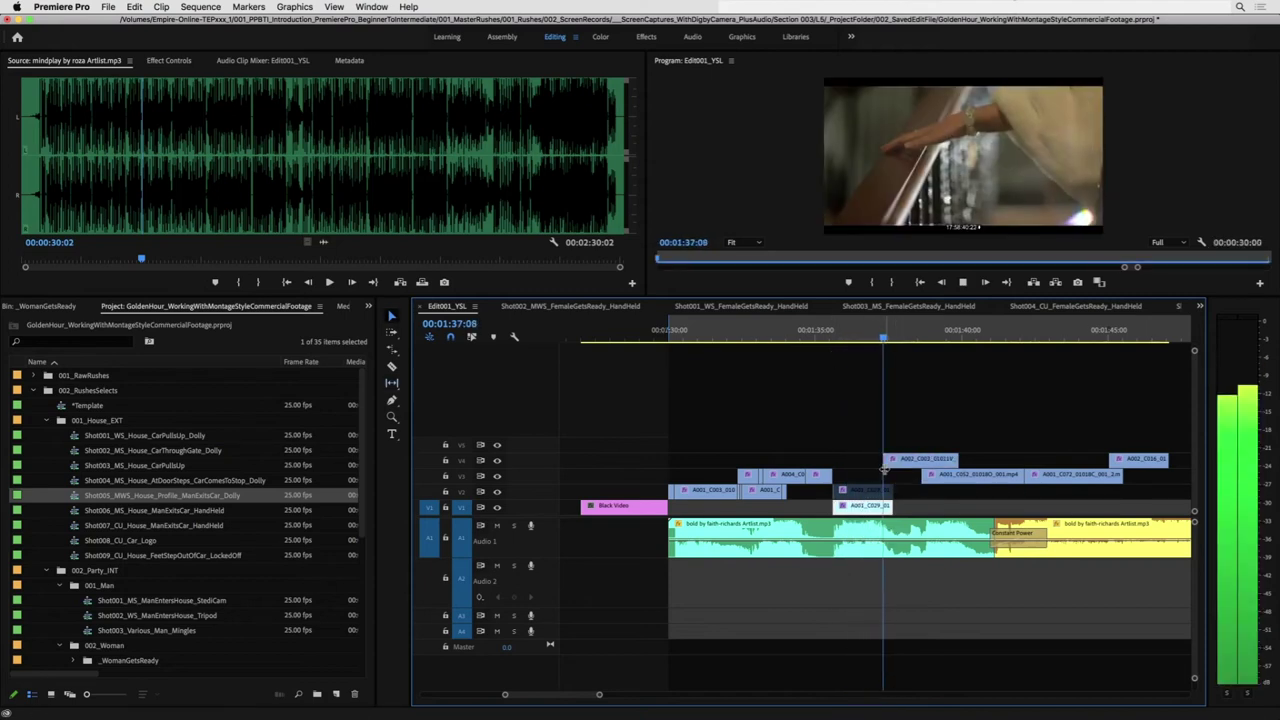
key("space")
- Slip the footage inside the hand clip on V4 twice, replaying the cut from the car shot into the door shot
key("y")
left_click(870, 338)
key("space")
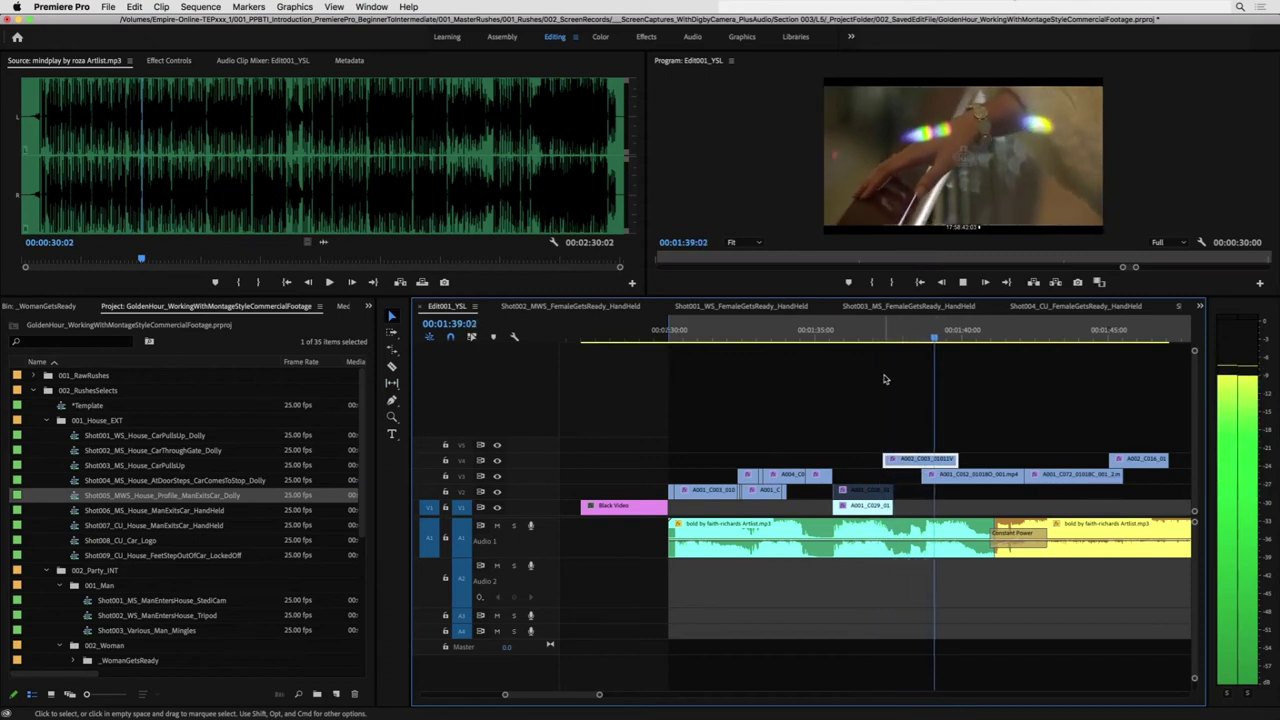
key("space")
key("y")
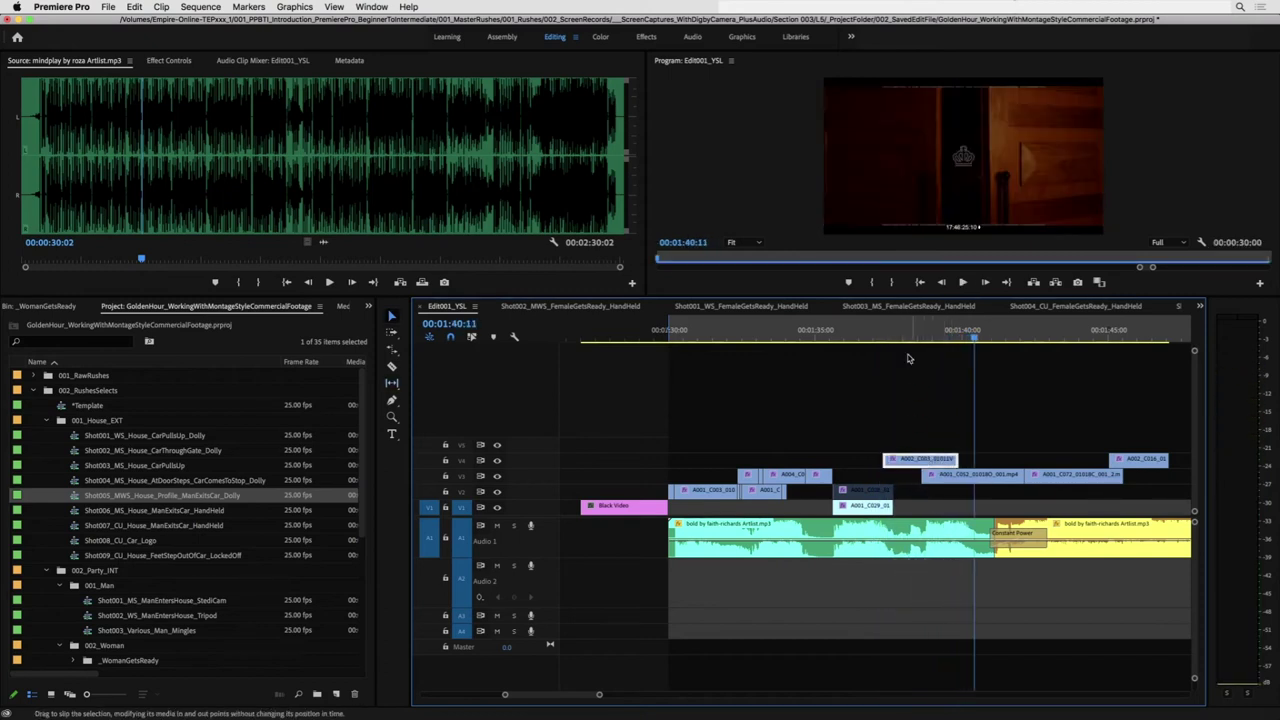
left_click(870, 338)
key("space")
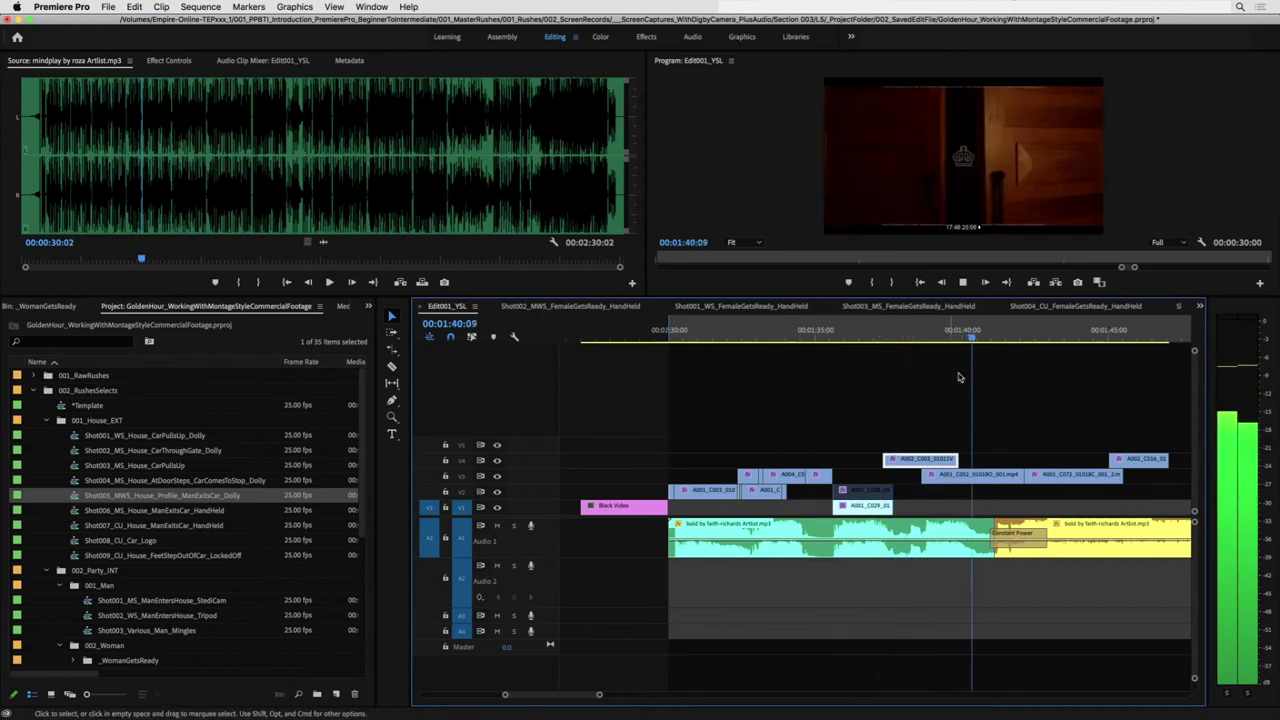
- Trim a few frames off the end of the hand clip on V4 and play the edit full screen through the hand shot
key("space")
key("Up")
key("Up")
key("Up")
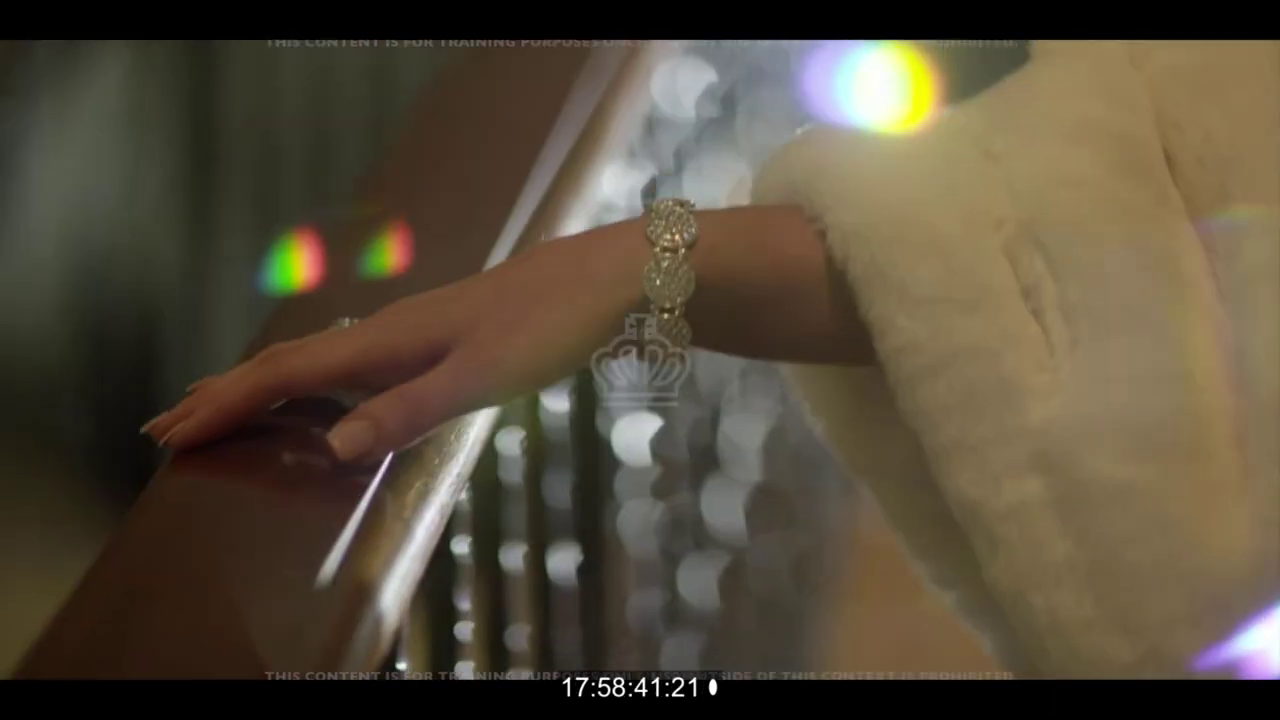
key("Escape")
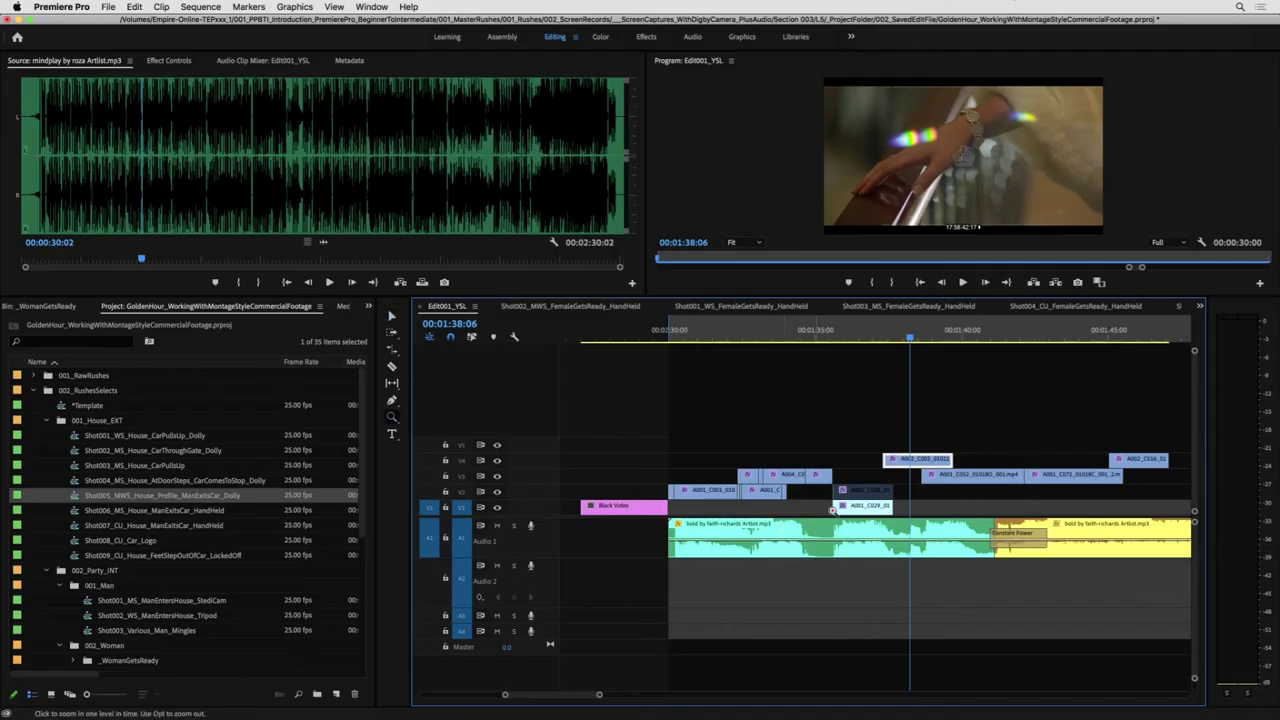
- Slip the footage inside the A001_C029 car clip on V1 a few frames and replay the cut into the hand shot
left_click(838, 342)
key("space")
key("space")
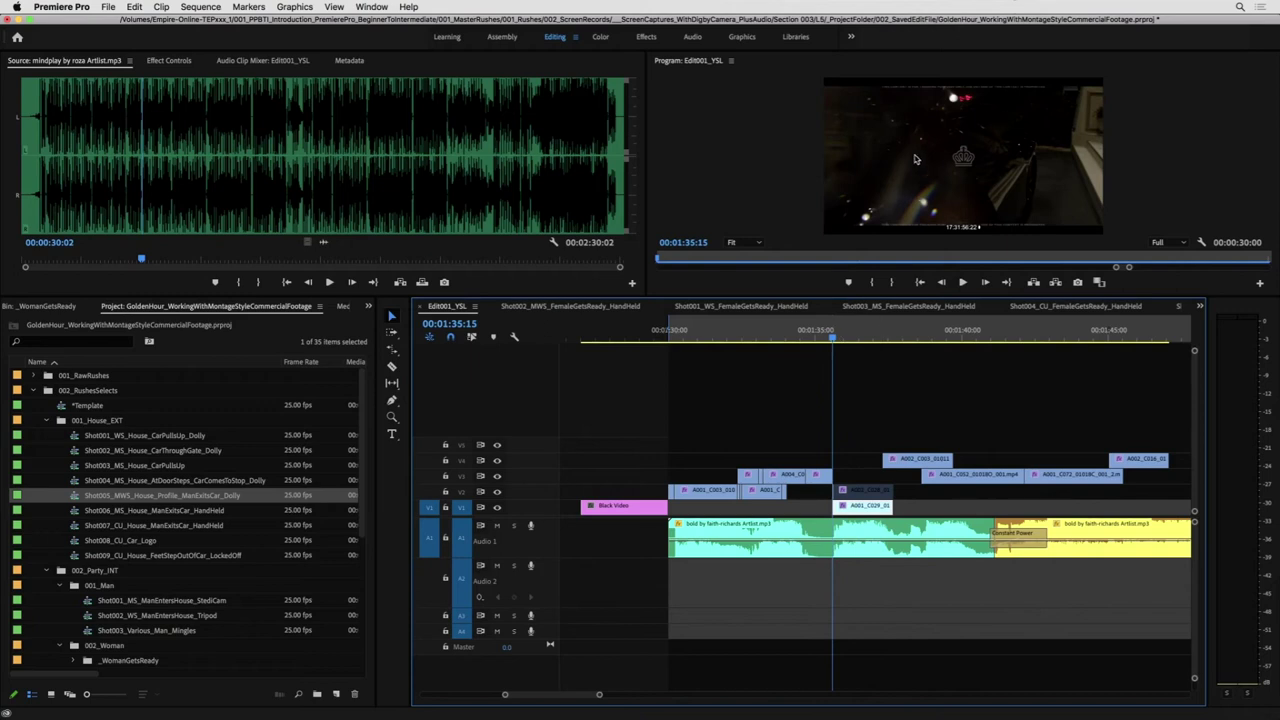
key("space")
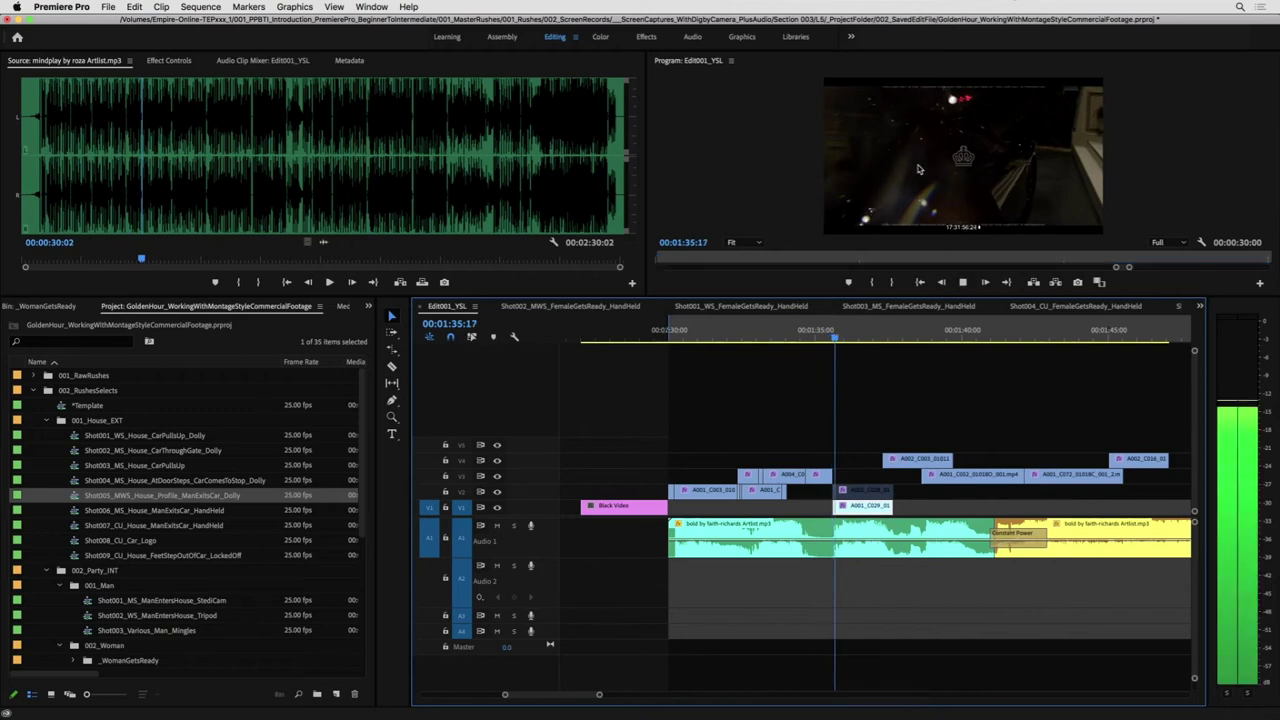
key("space")
left_click_drag(862, 511, 857, 511)
key("space")
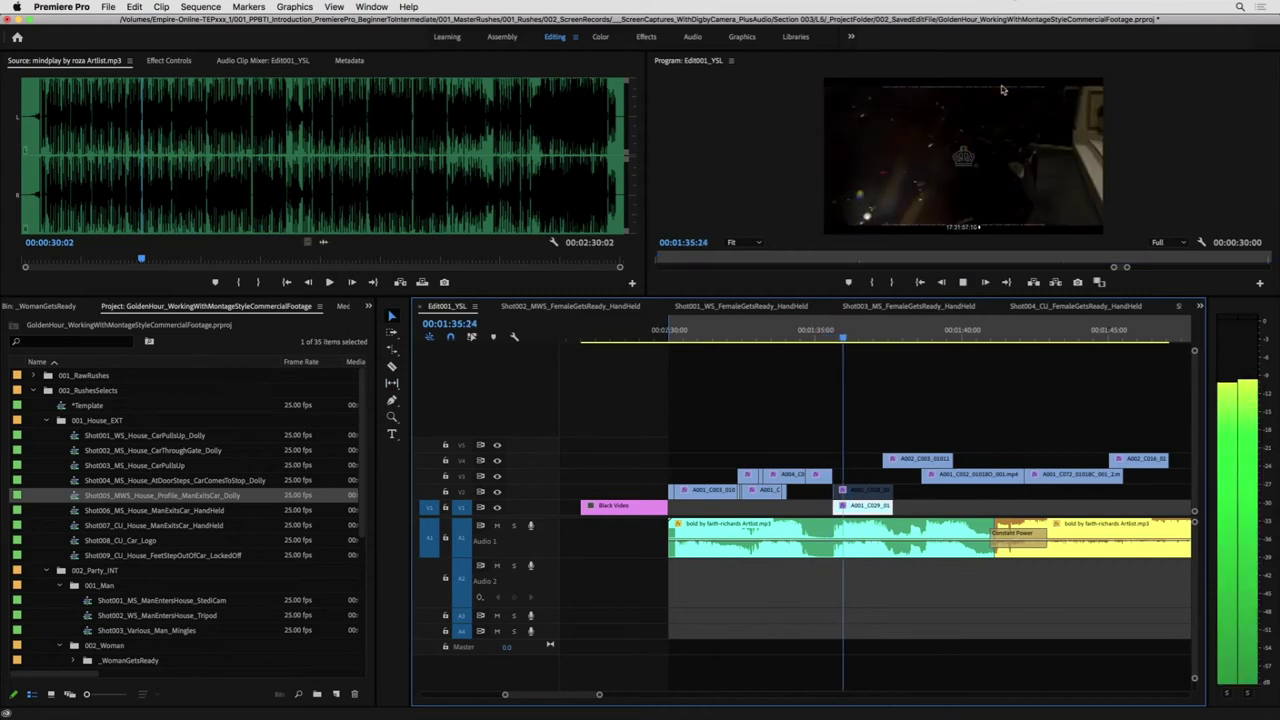
key("space")
left_click(828, 335)
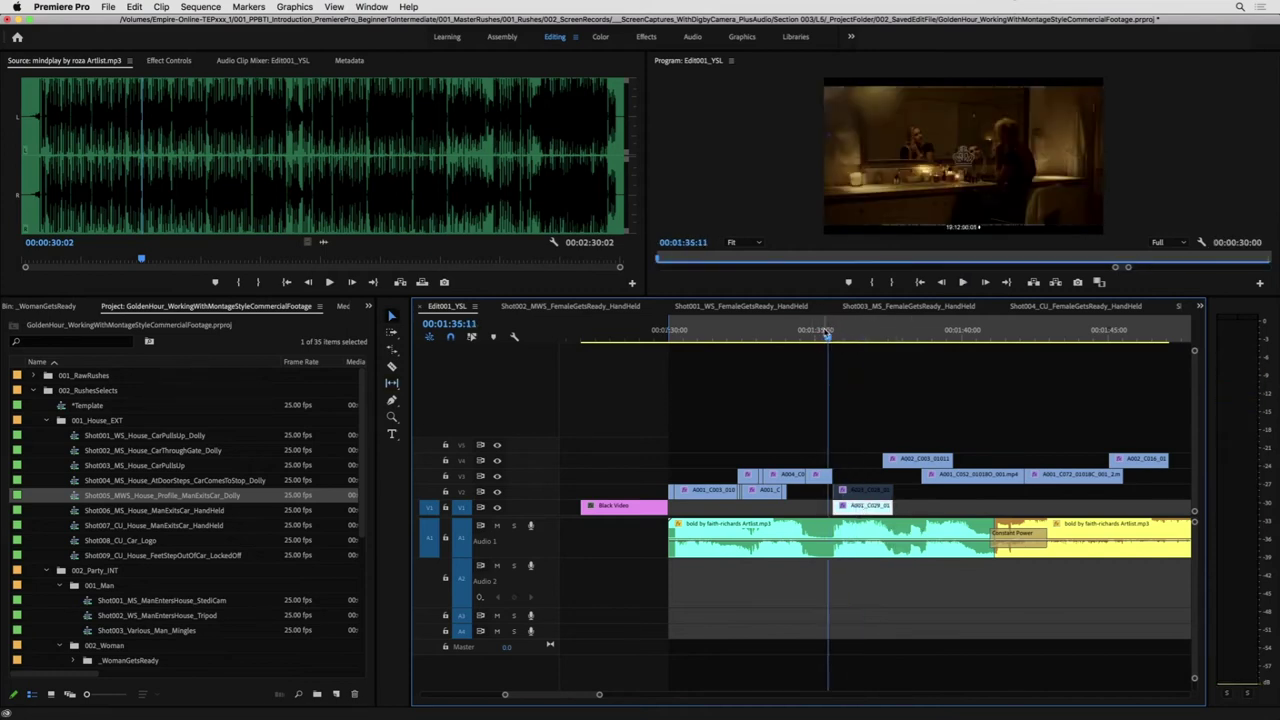
key("space")
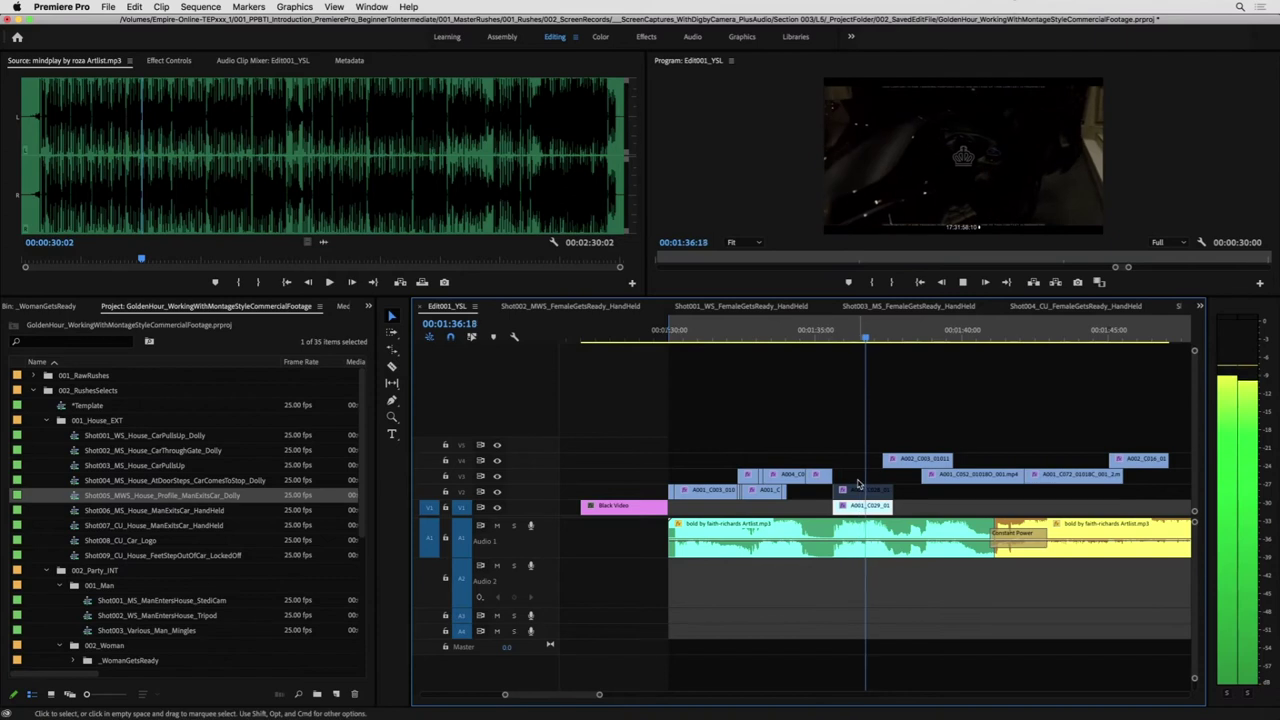
key("space")
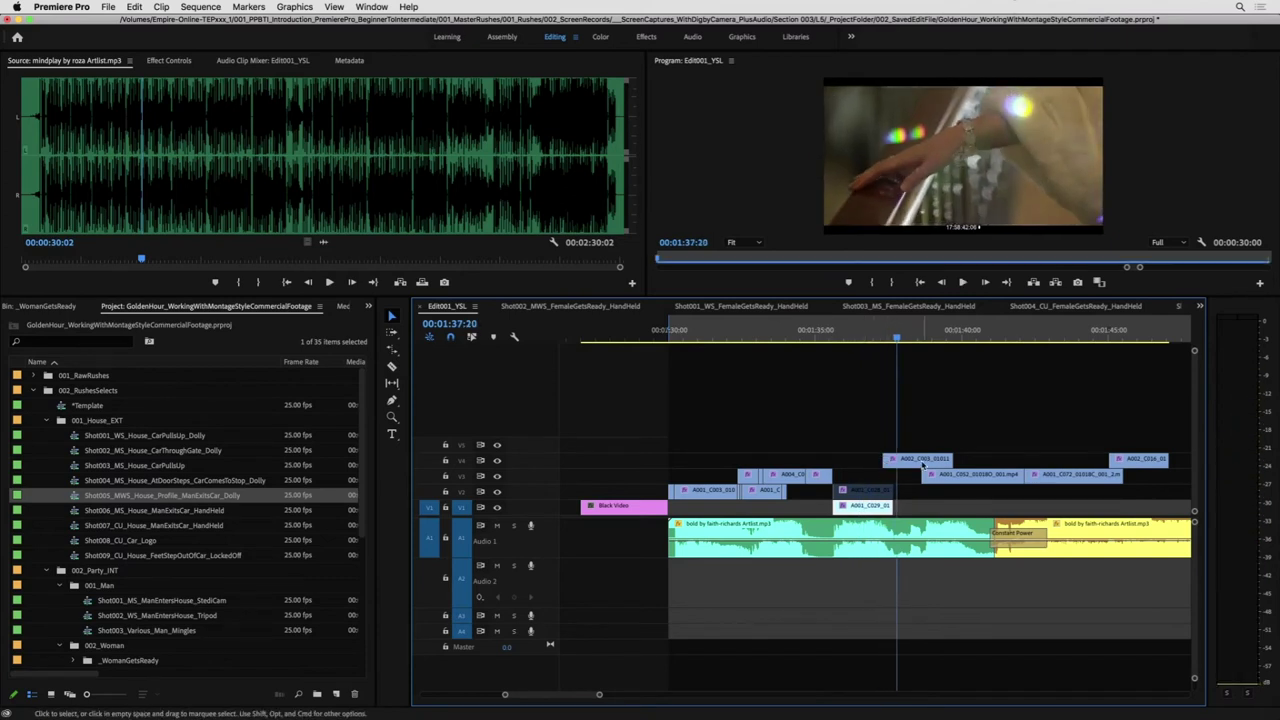
- Move the hand clip on V4 earlier to about 01:37:00 and play the edit full screen from 01:30:00 through the hand shot
left_click(670, 332)
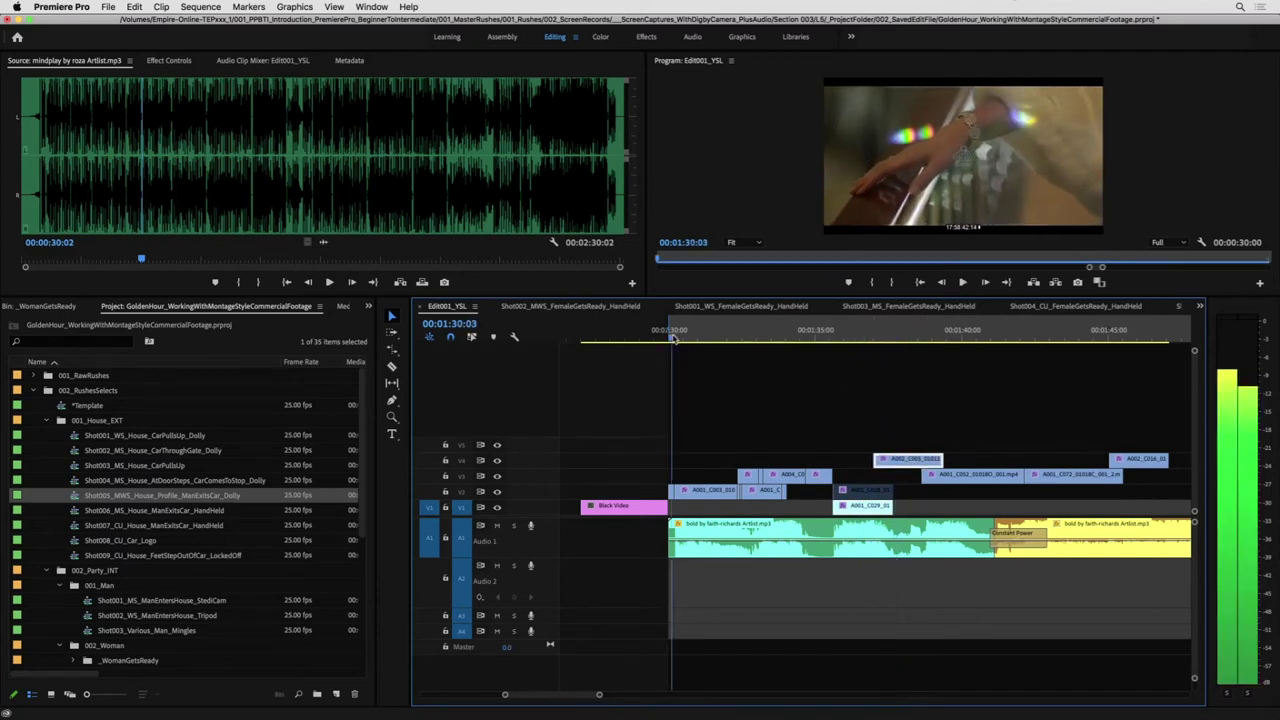
key("ctrl+grave")
key("space")
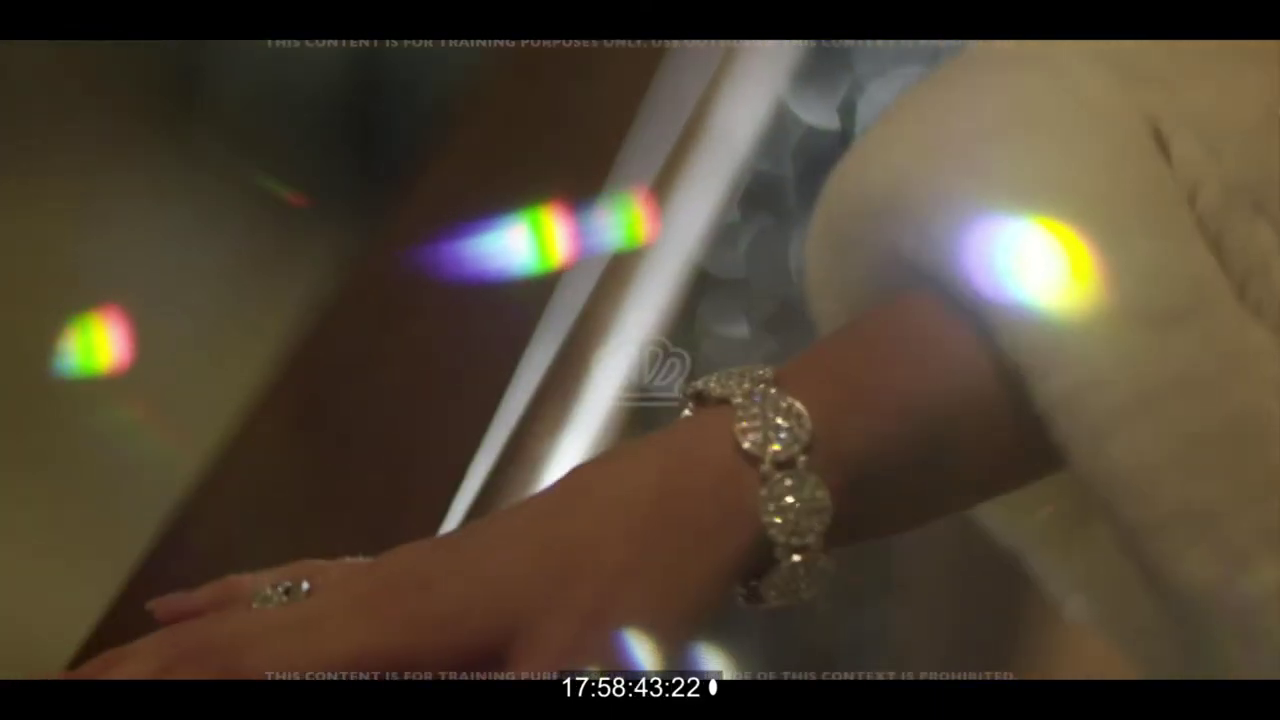
key("space")
key("ctrl+grave")
- Trim the end of the hand clip on V4 to about 01:38:20 and slip the door clip on V3 beneath it
mouse_move(955, 332)
left_mouse_down()
mouse_move(920, 332)
mouse_move(944, 332)
left_mouse_up()
left_click_drag(952, 471, 932, 373)
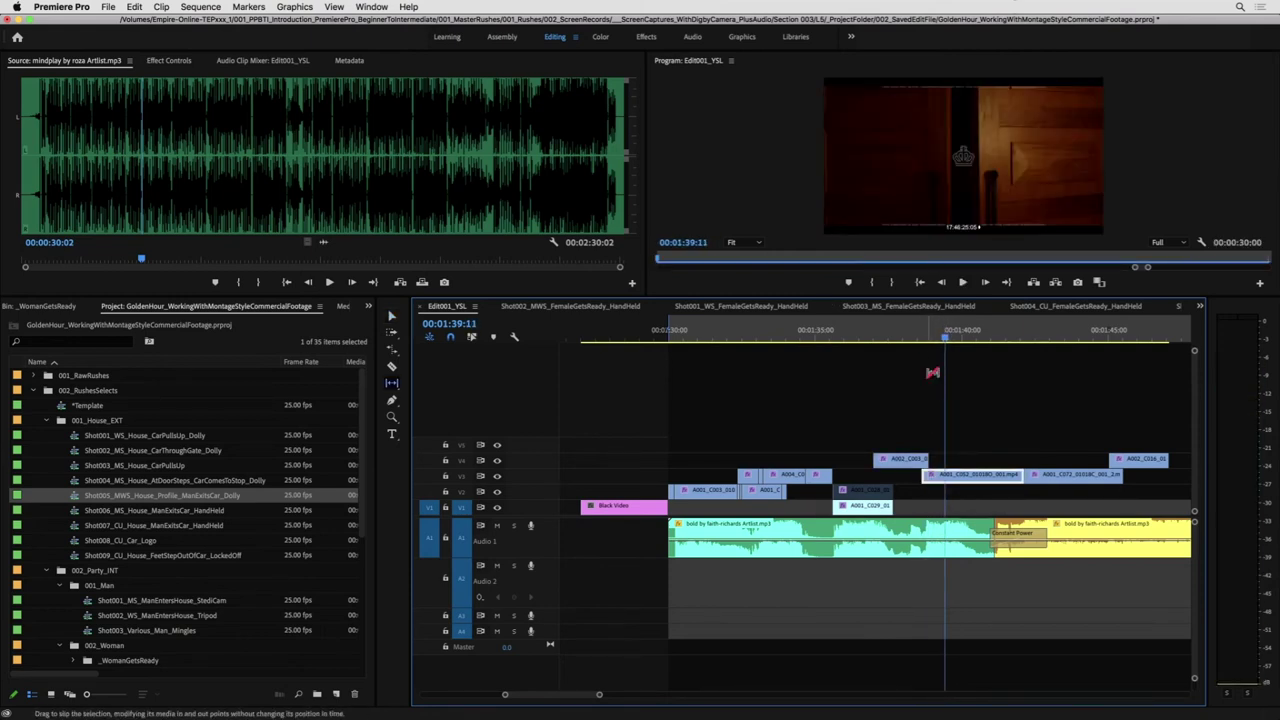
key("space")
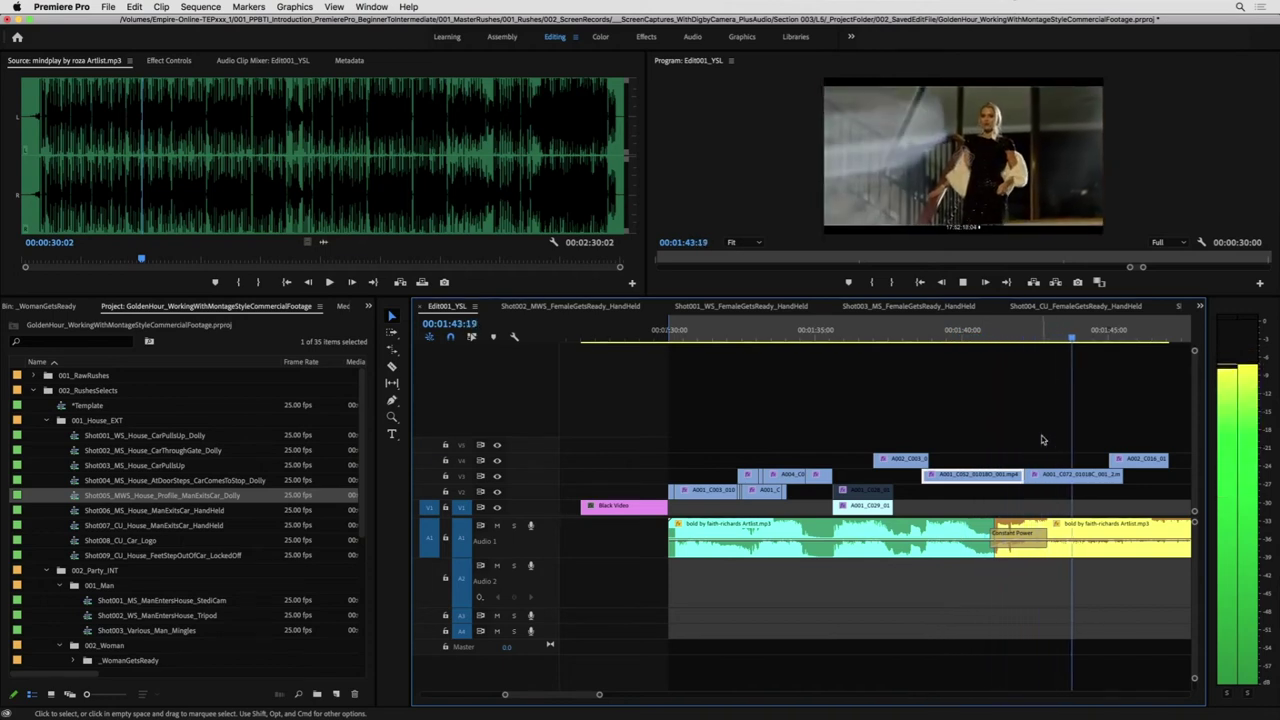
key("space")
- Split short pieces off both clips around their V3 cut near 01:42:00 and rate-stretch the door clip's piece to run faster
left_click(1013, 333)
key("z")
left_click(1000, 444)
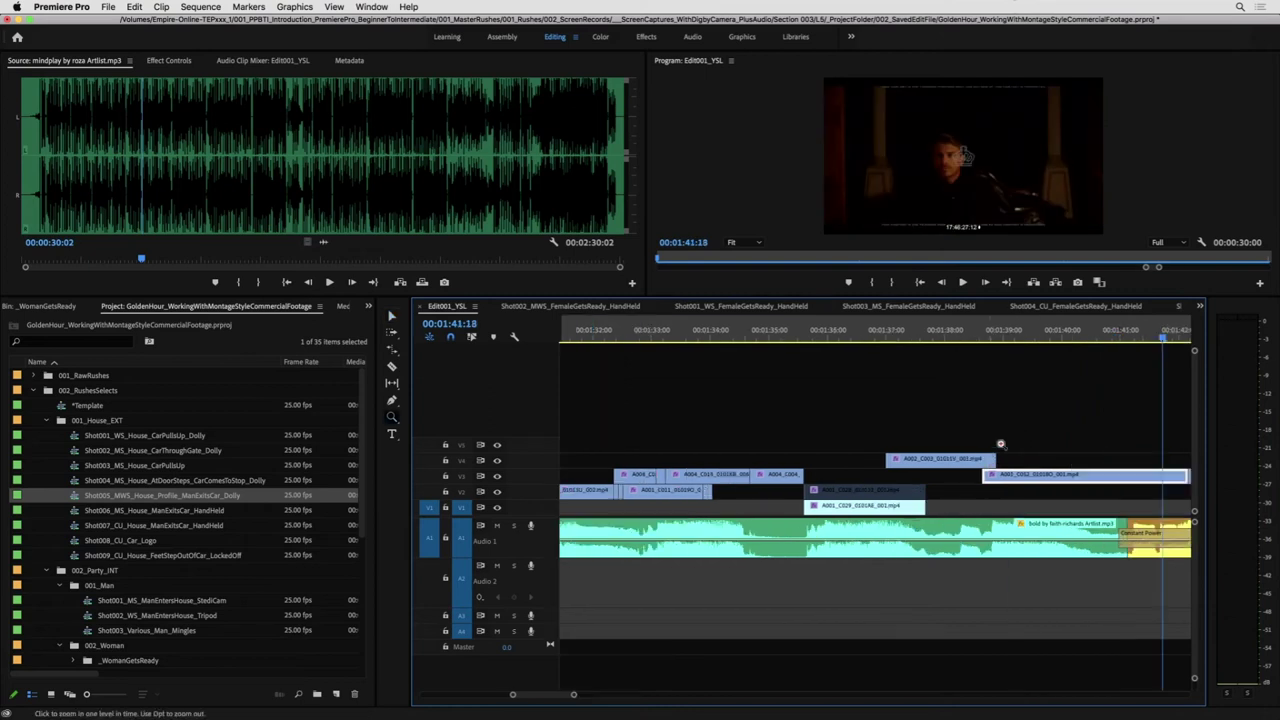
left_click(1040, 490)
left_click(1002, 479)
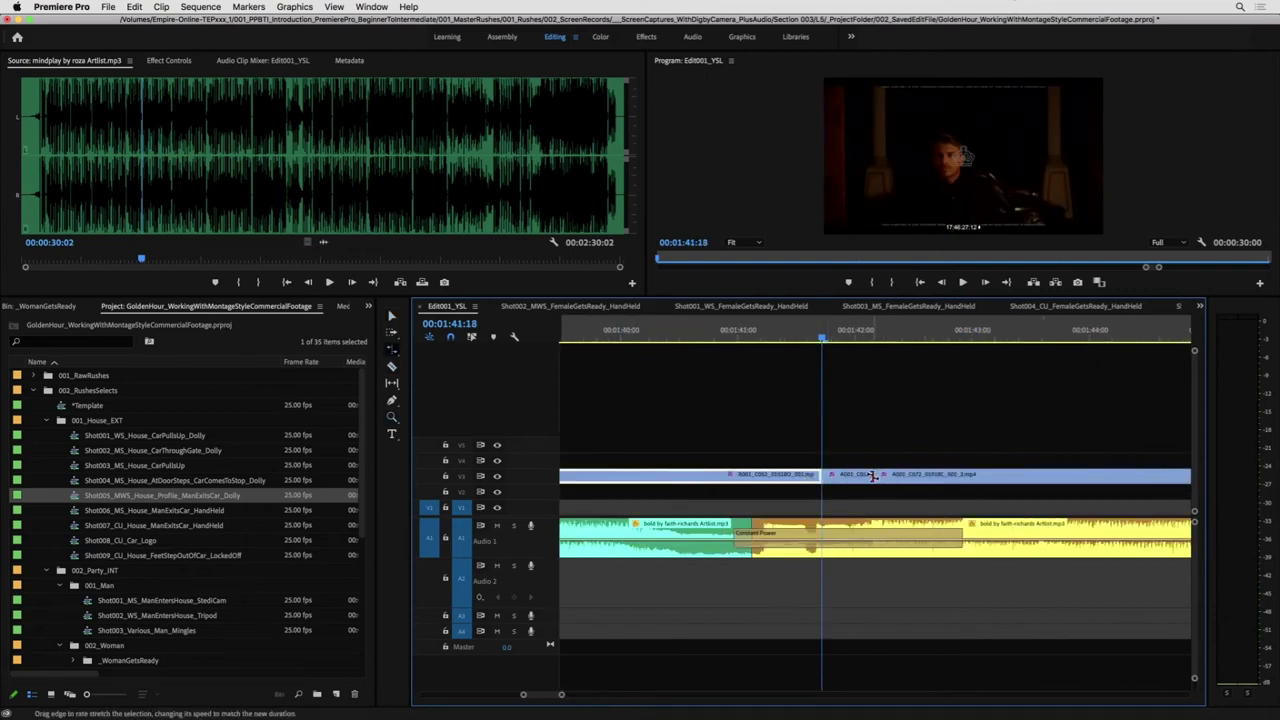
left_click_drag(830, 475, 872, 477)
key("v")
key("space")
key("space")
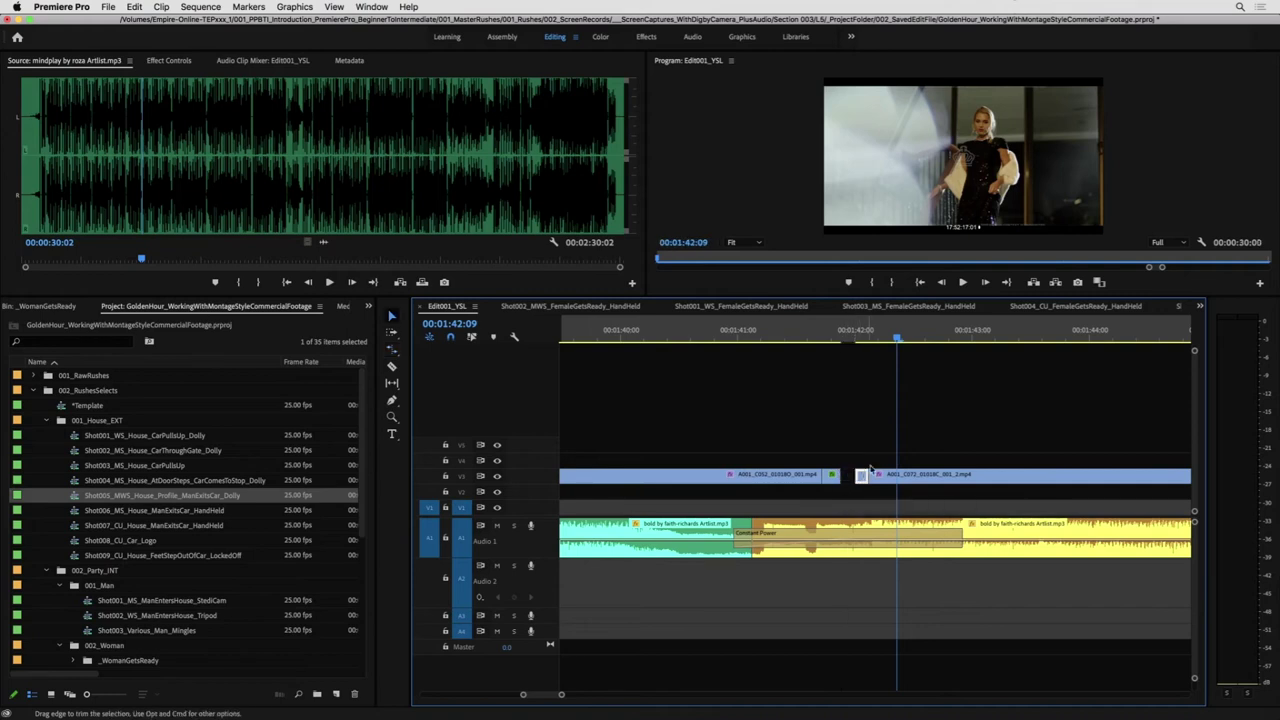
- Close the gap on V3 before the staircase shot and speed up the short piece at its start with a rate stretch
left_click_drag(862, 477, 848, 478)
left_click(802, 337)
key("space")
left_click(787, 337)
key("space")
key("space")
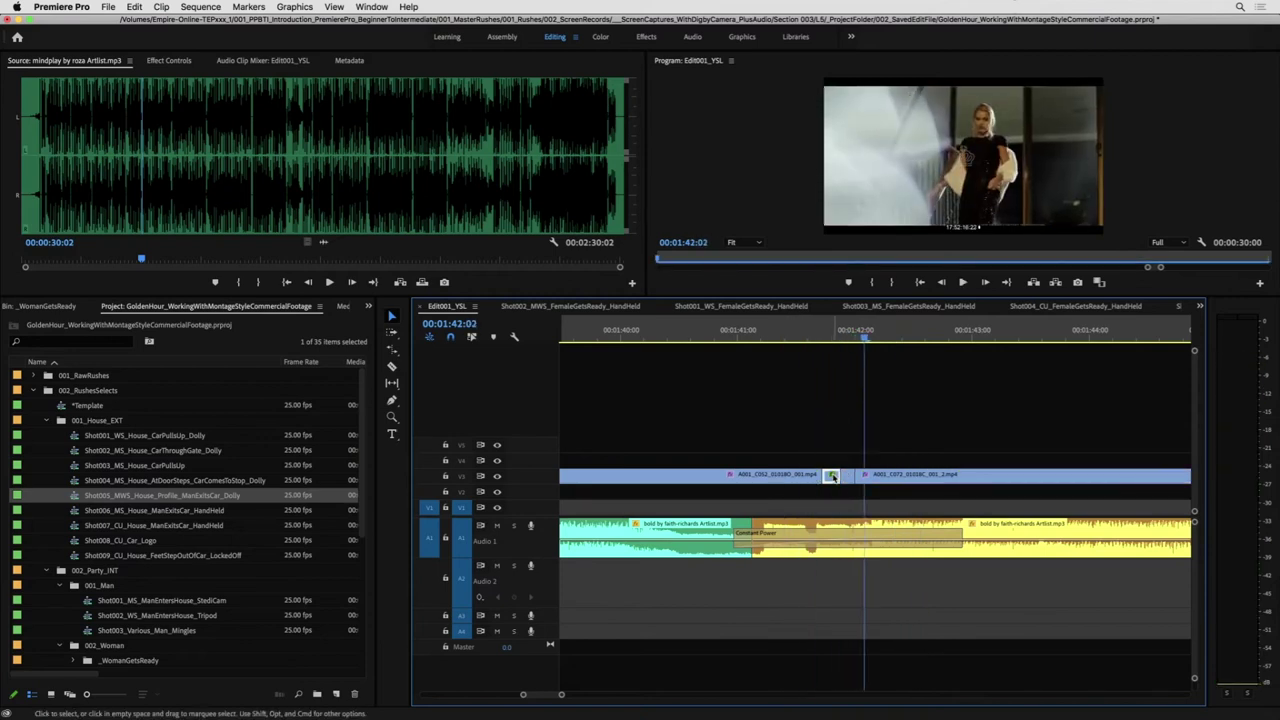
key("space")
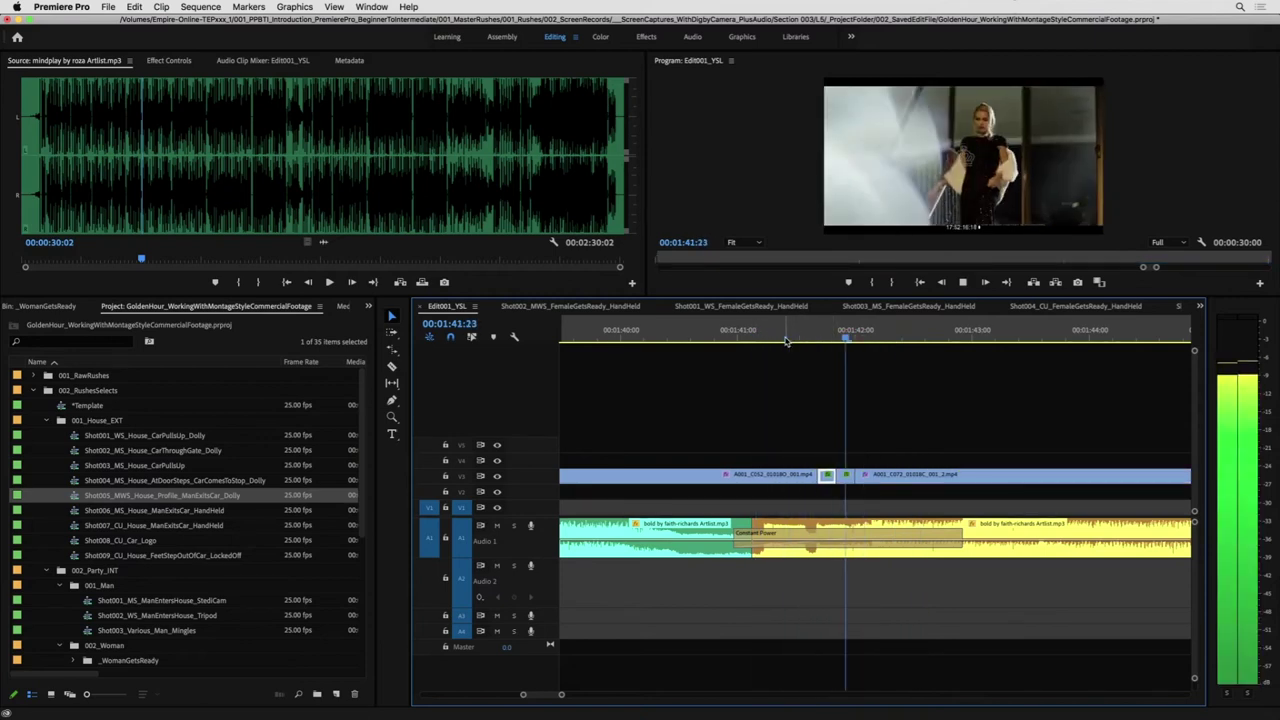
key("space")
- Play the edit full screen through the car shot to the hand shot
key("minus")
key("minus")
key("minus")
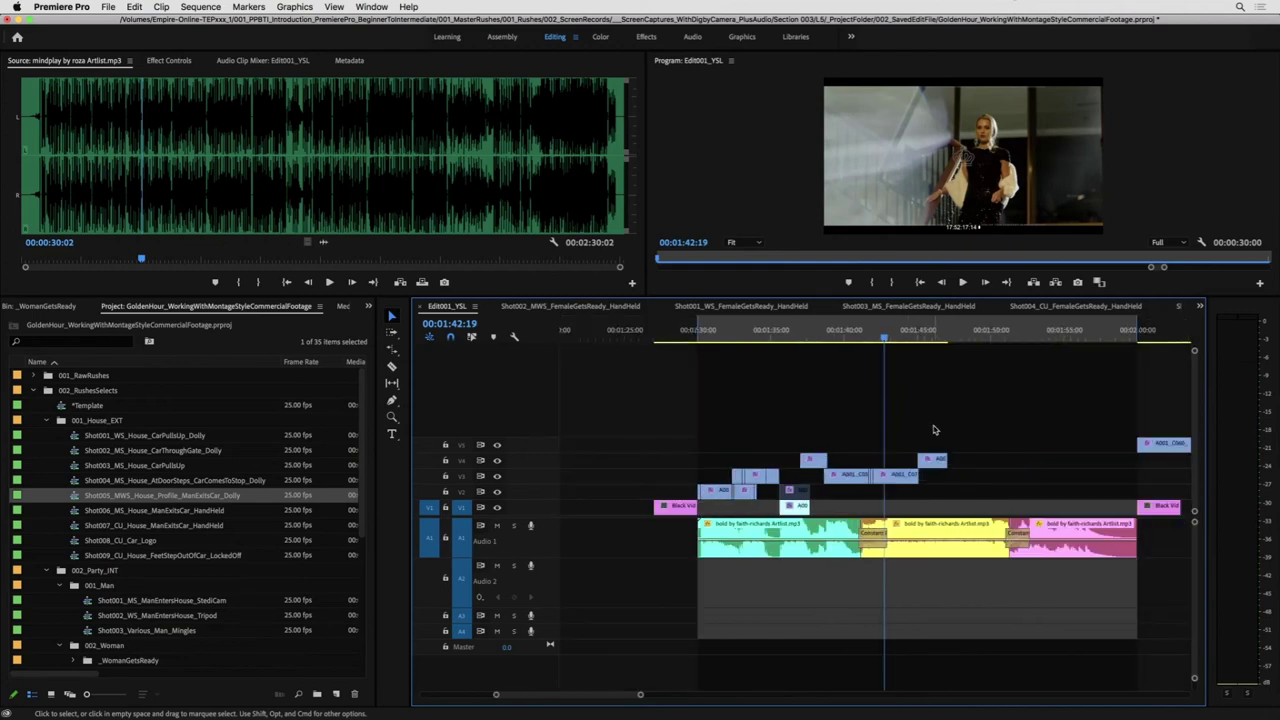
key("j")
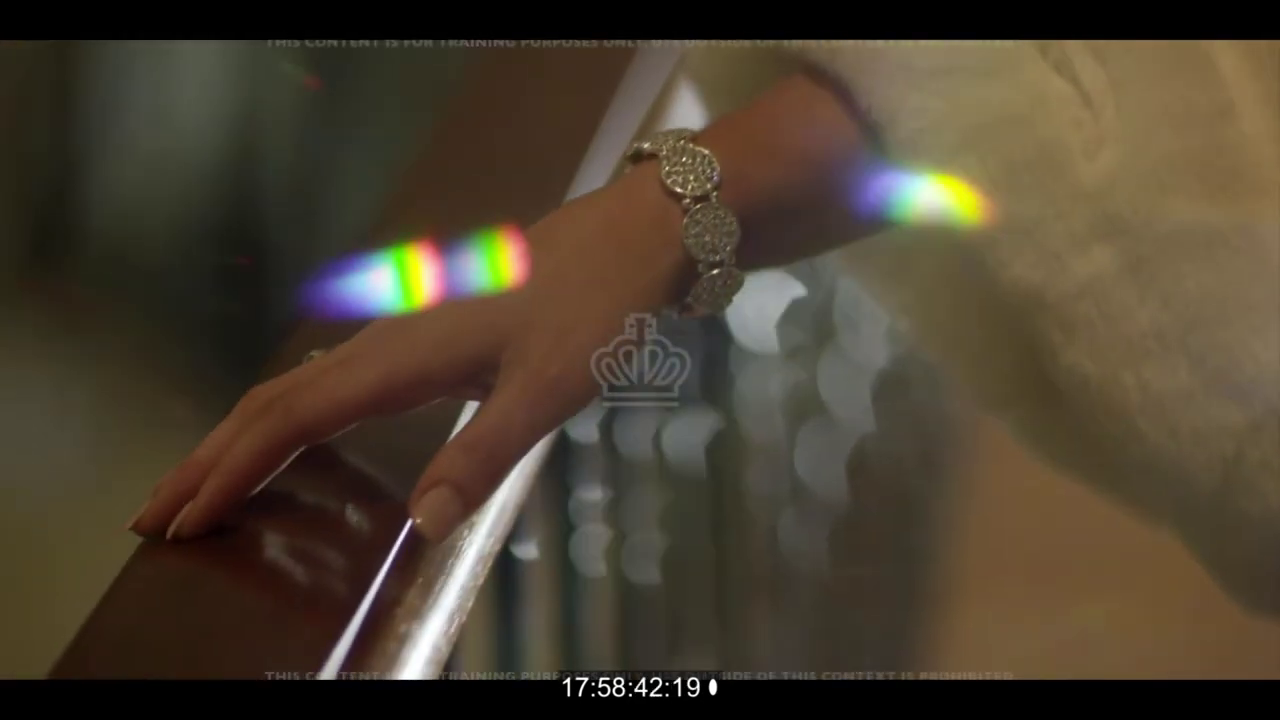
key("Escape")
- Move the hand clip on V4 a few frames later and replay the cut from the car shot
left_click(820, 510)
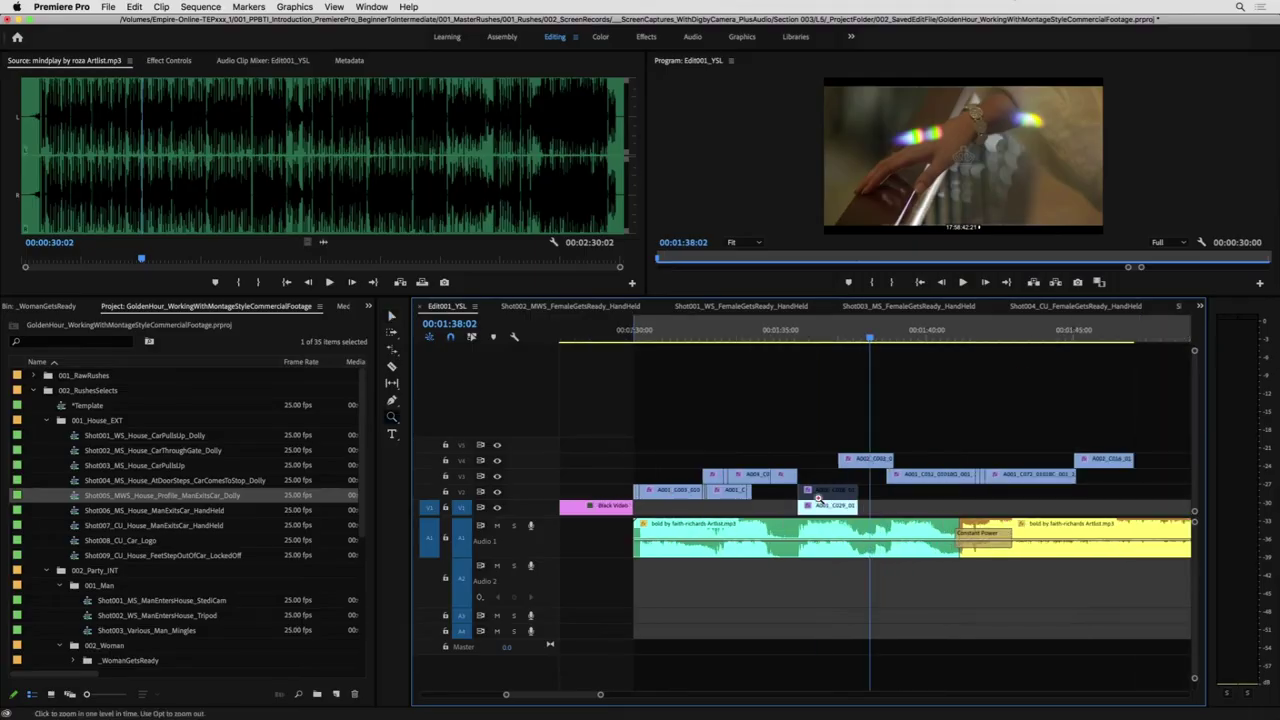
left_click(821, 329)
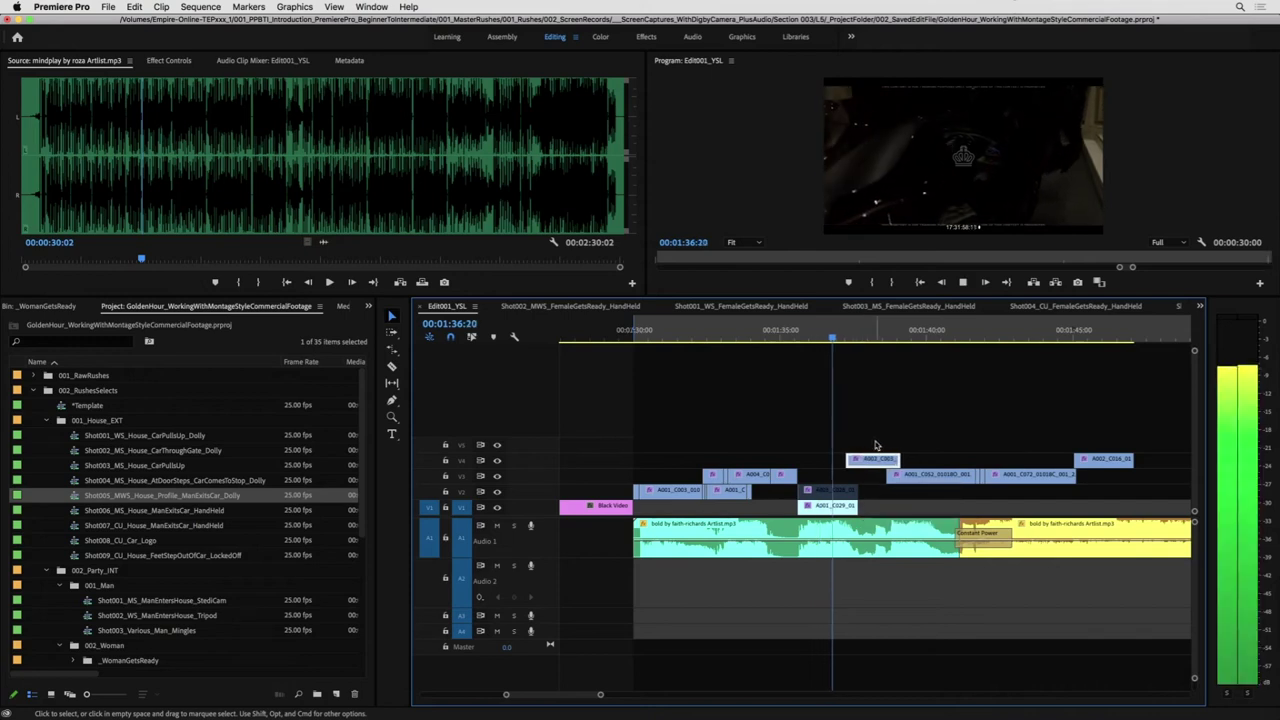
key("space")
key("j")
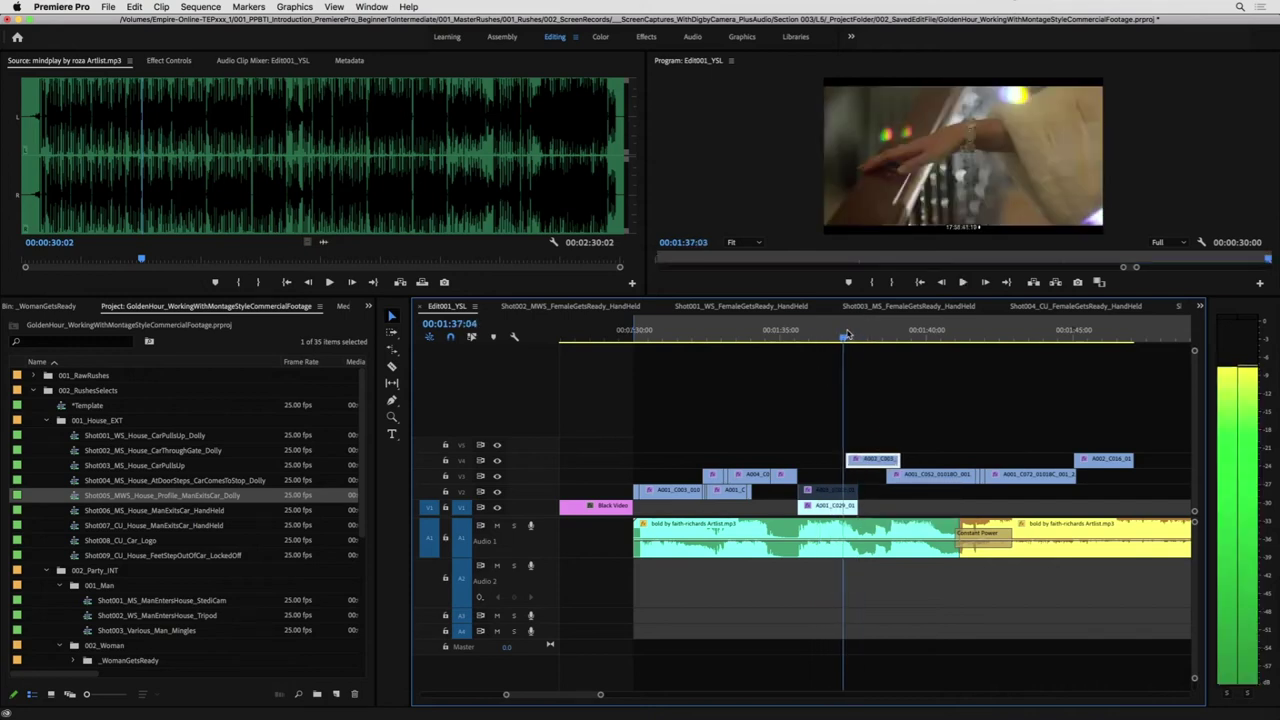
- Load the A001_C029 car clip from V1 as source footage and examine the part before its in point
double_click(838, 500)
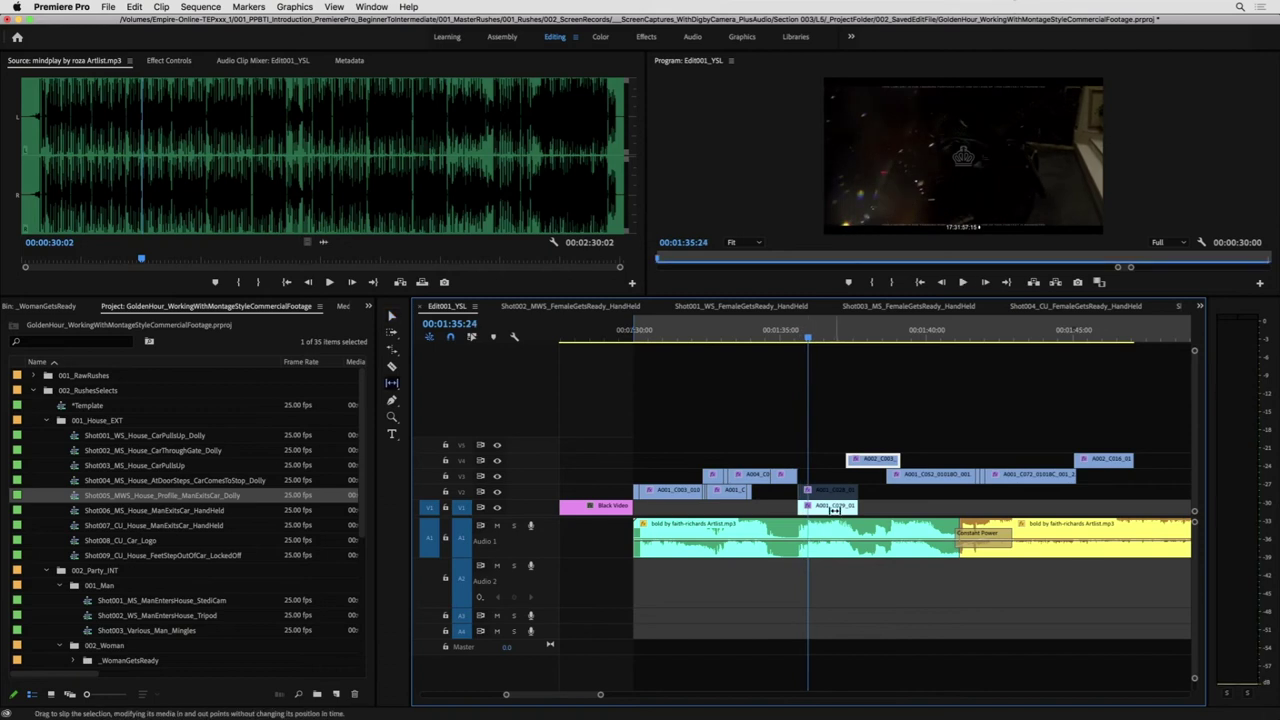
key("y")
left_click_drag(368, 258, 234, 262)
- Open the Shot005_MWS_House_Profile_ManExitsCar_Dolly sequence and play Take_004 full screen from about 02:59:16
double_click(88, 495)
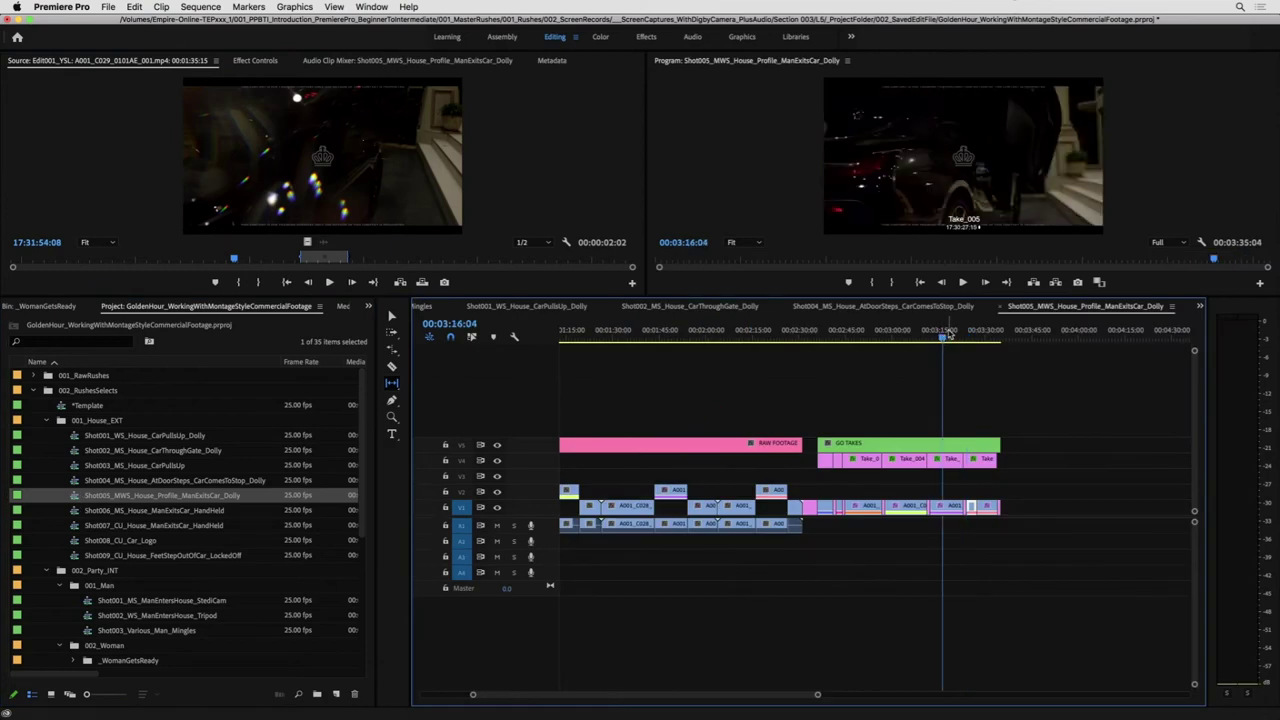
left_click_drag(936, 337, 894, 379)
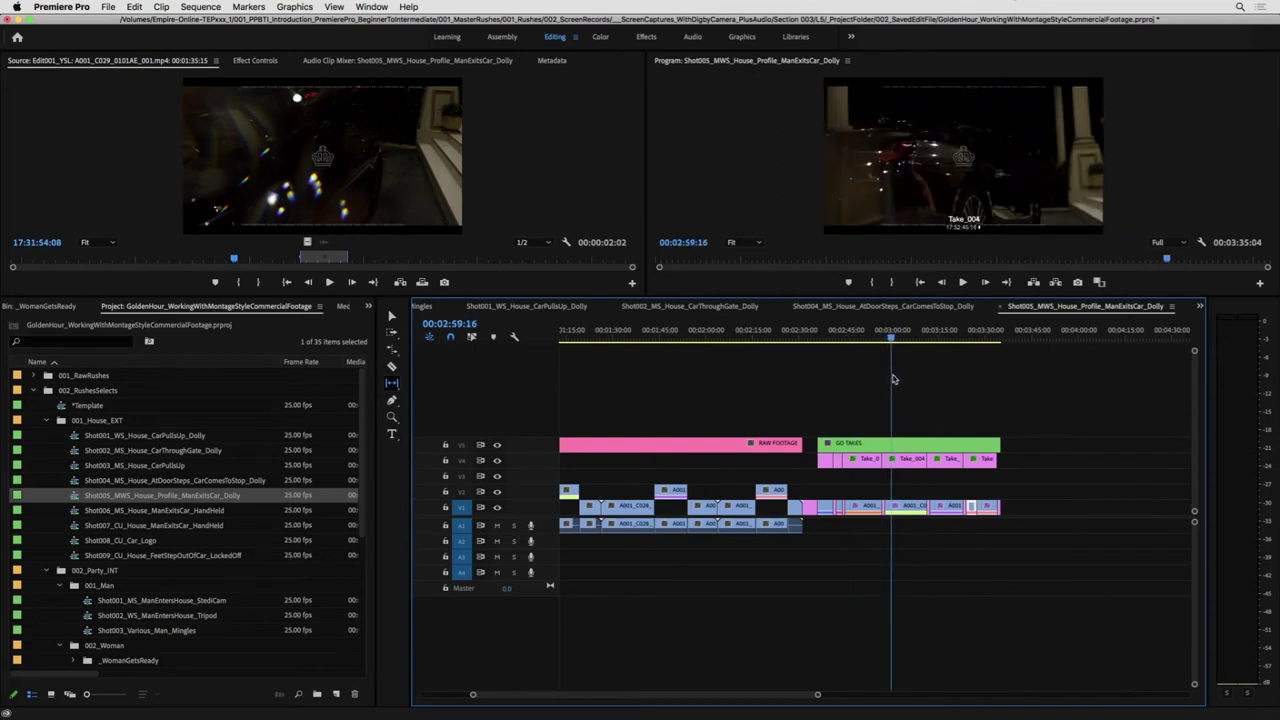
key("ctrl+grave")
key("space")
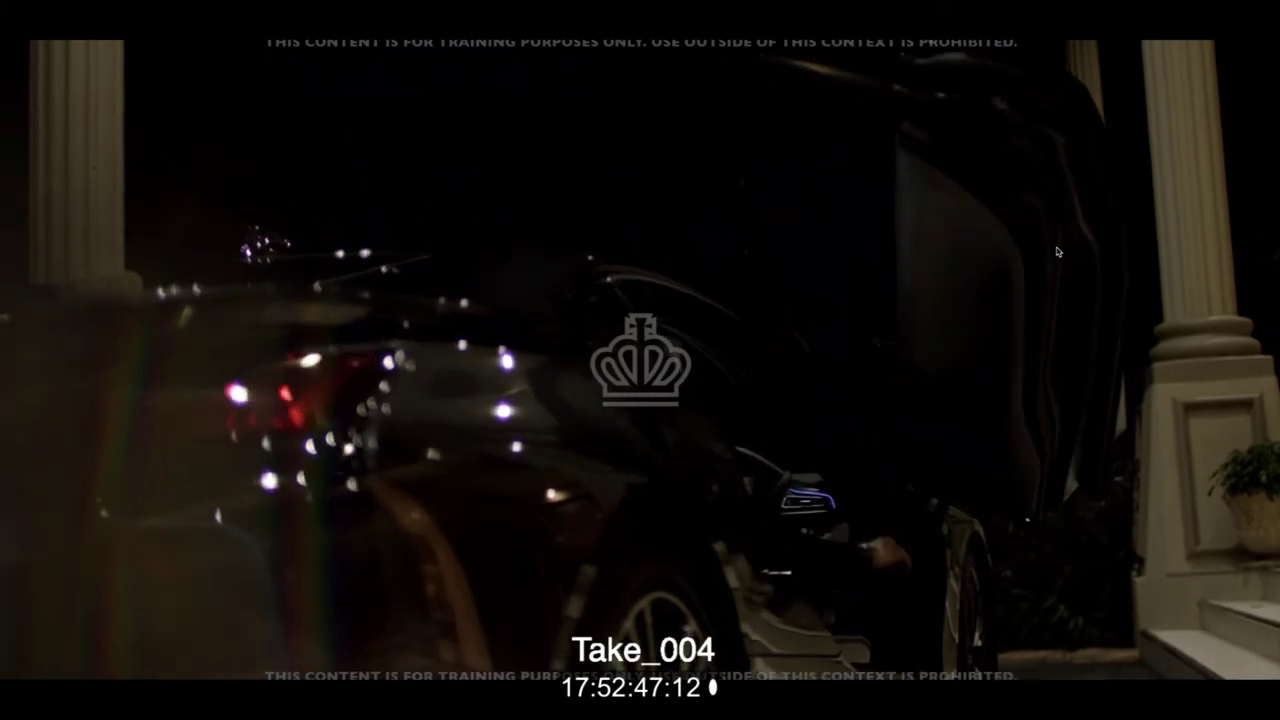
key("Escape")
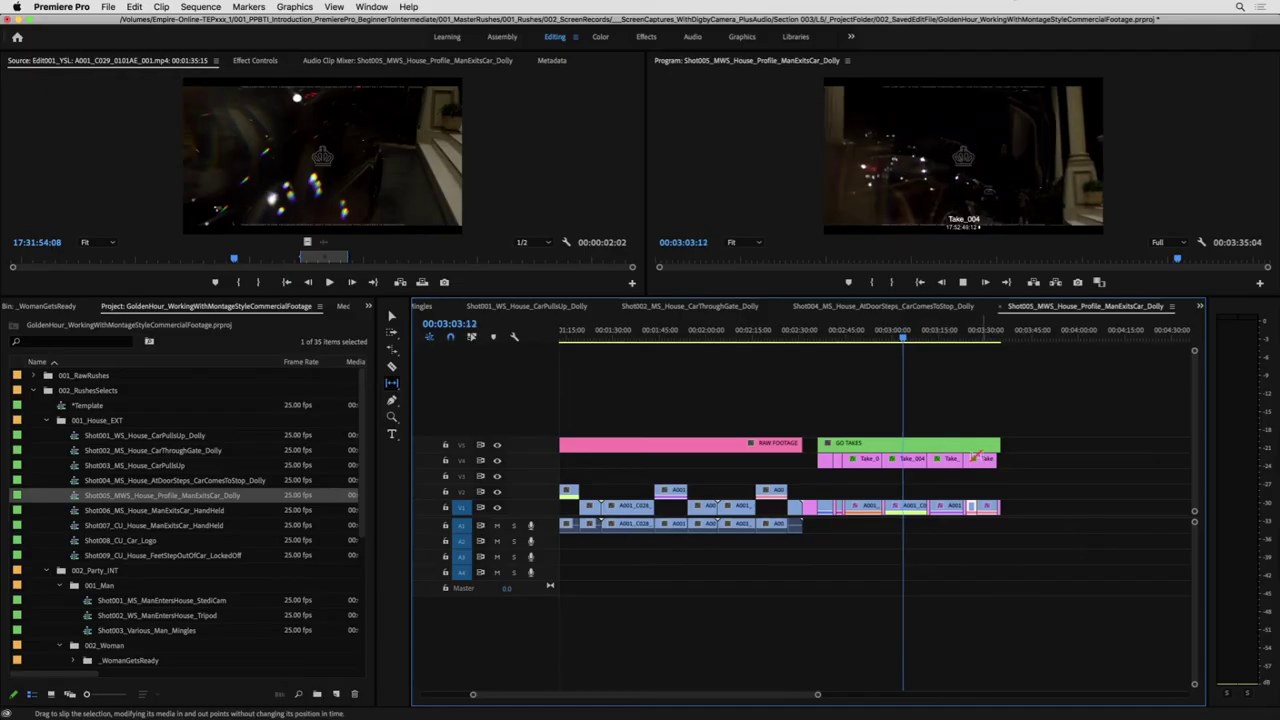
- Return to the Edit001_YSL sequence, paste the copied A001_C027 take of the man exiting the car and stack it on V3 above the car clips
left_click_drag(927, 337, 891, 337)
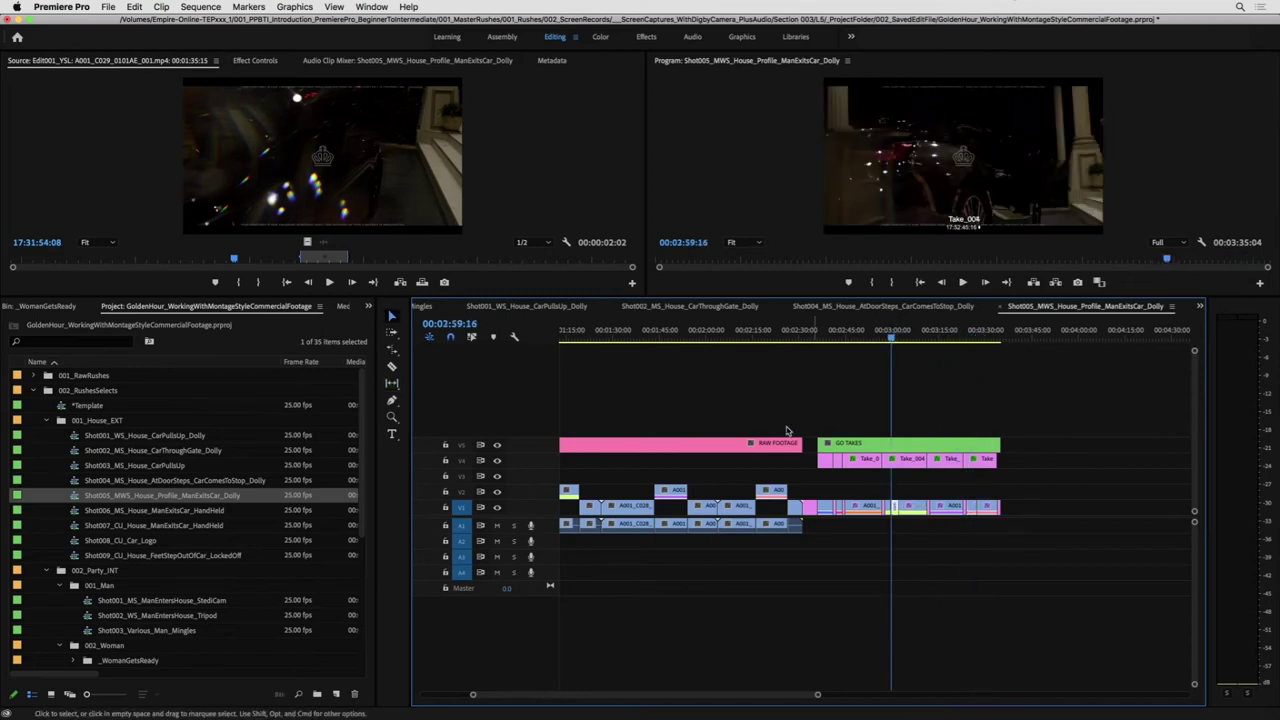
left_click(432, 311)
left_click(432, 311)
left_click(432, 311)
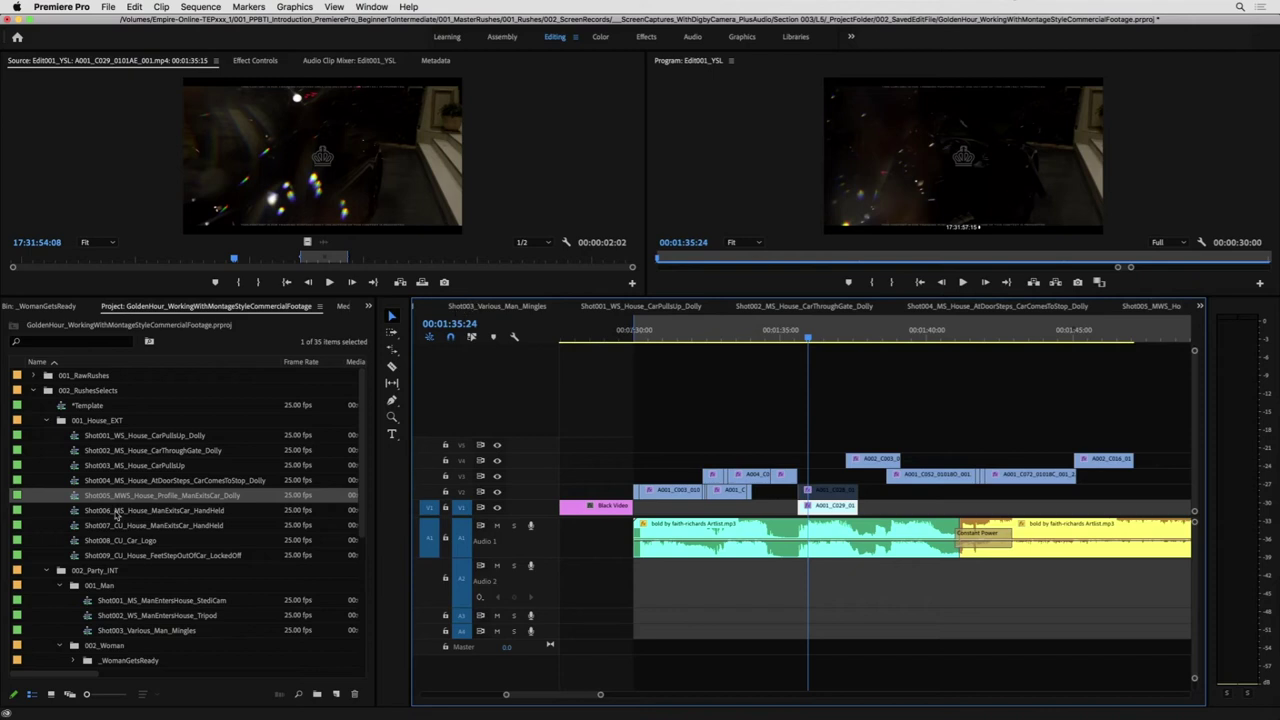
scroll(157, 511, "down", 5)
left_click(139, 570)
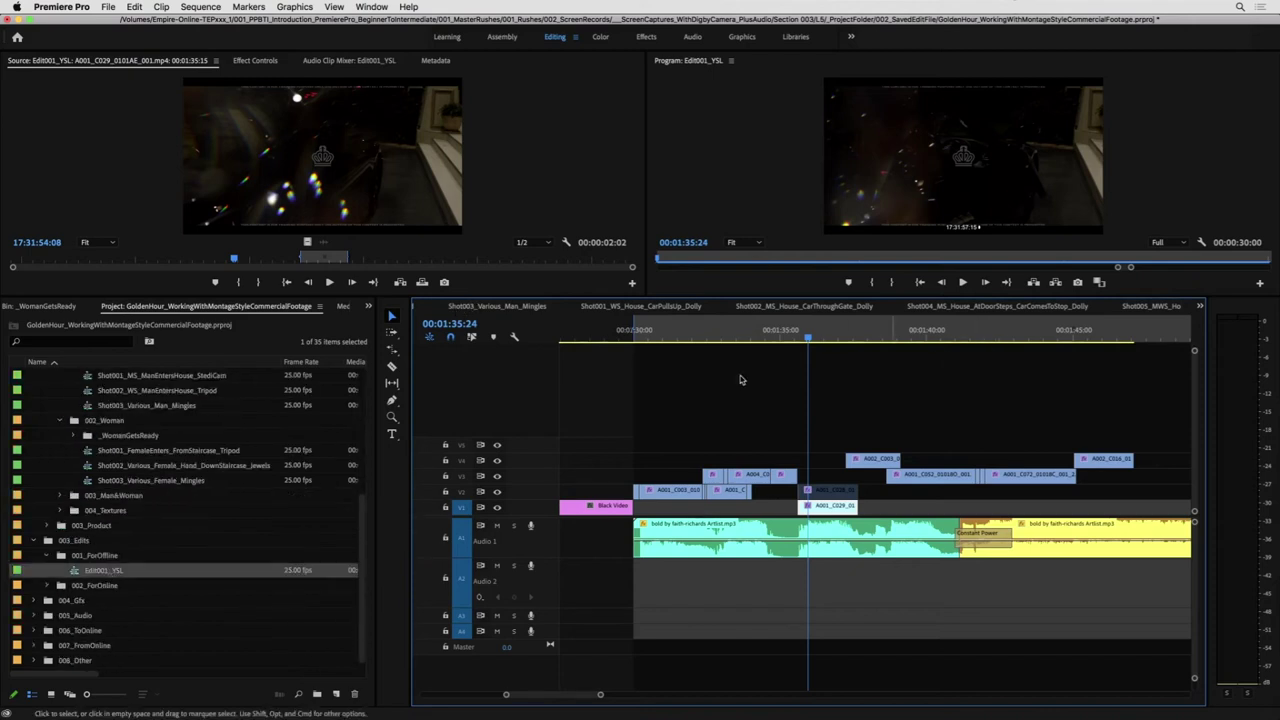
left_click(883, 334)
key("super+v")
left_click_drag(916, 508, 836, 474)
- Play the cut through the new car-exit take to the hand shot, including full screen from the edit's start
left_click(795, 338)
key("space")
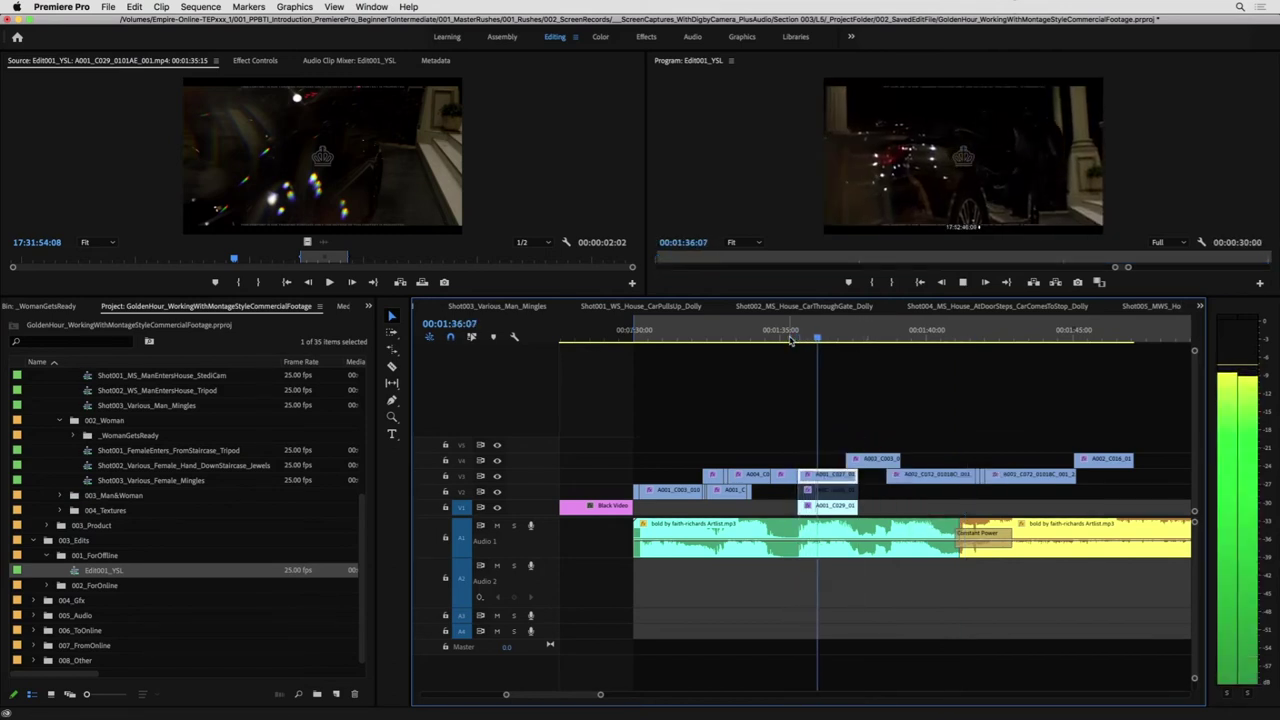
key("space")
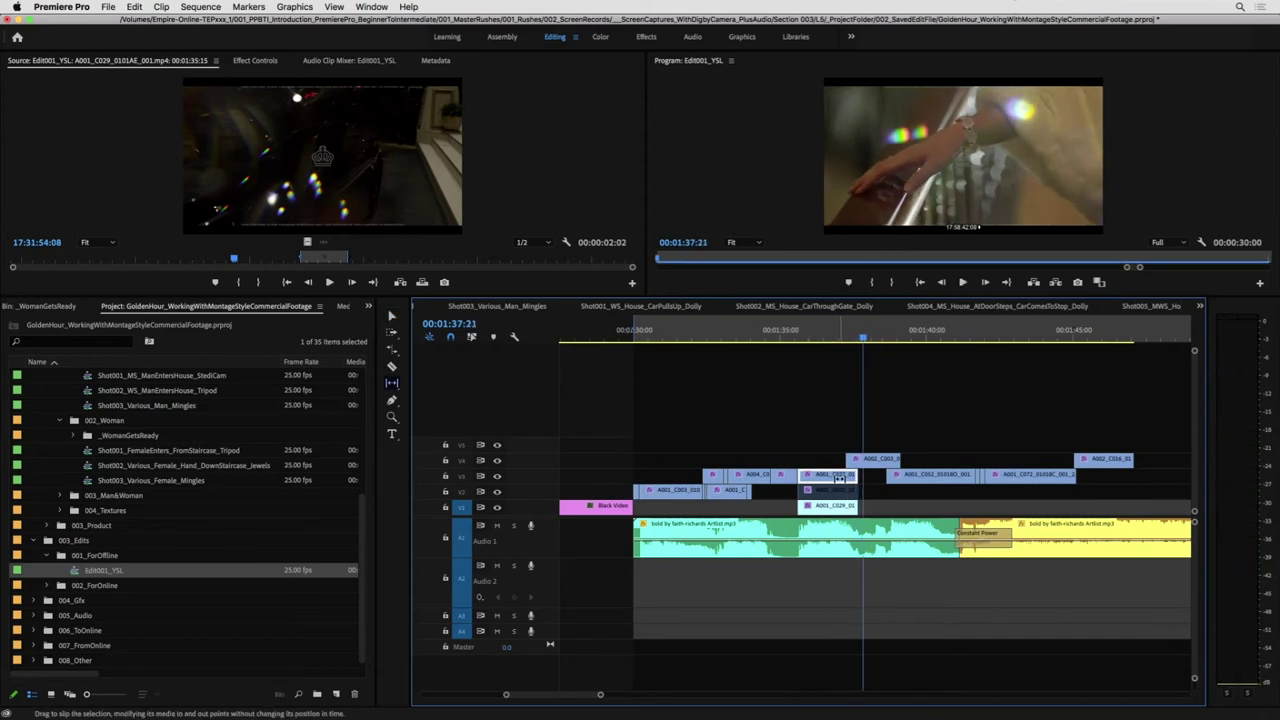
left_click(788, 343)
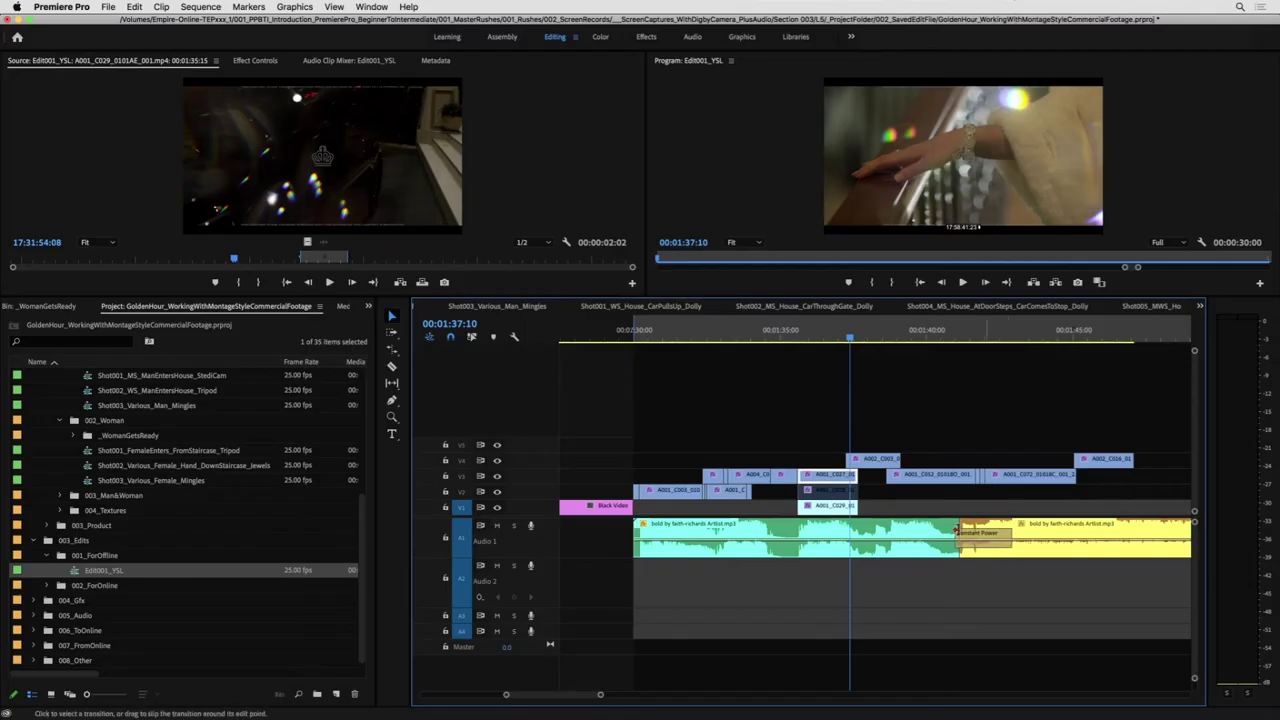
left_click_drag(750, 333, 620, 333)
key("ctrl+grave")
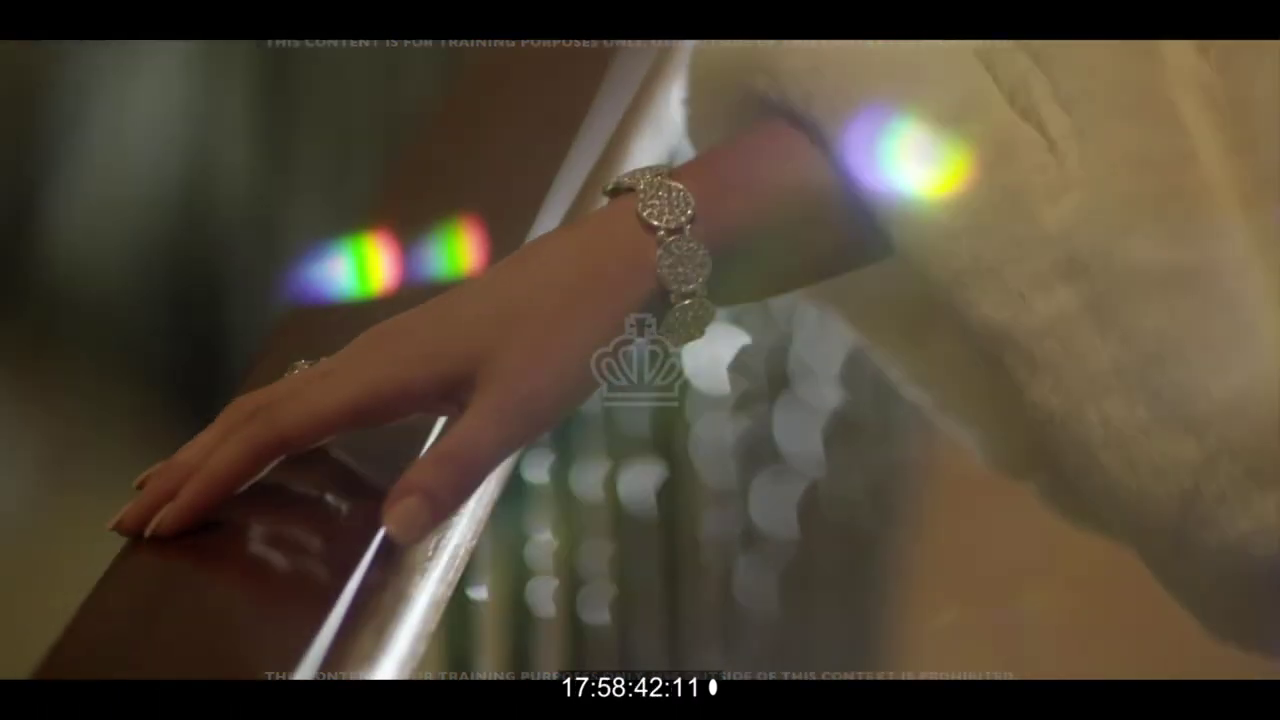
key("Escape")
- Move the new car-exit take from V3 onto V1 in place of the old car clips, and extend the preceding V3 clip slightly to meet it
left_click_drag(826, 475, 825, 506)
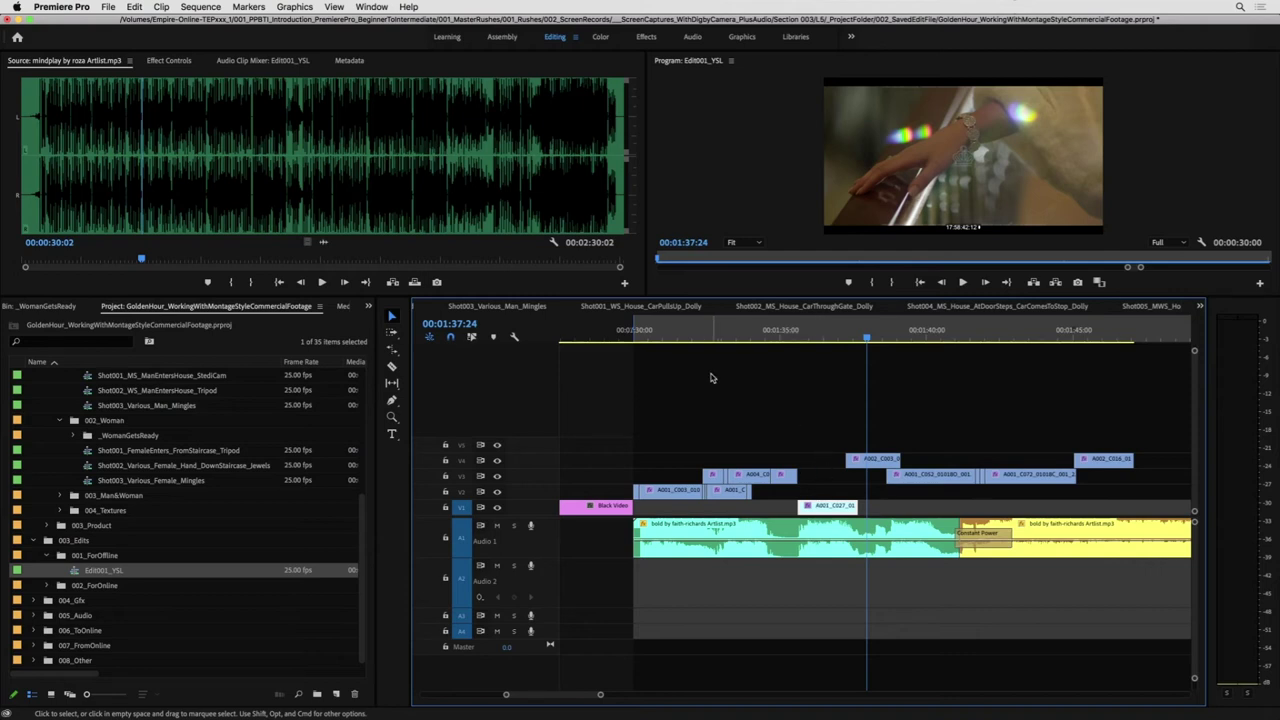
left_click(634, 331)
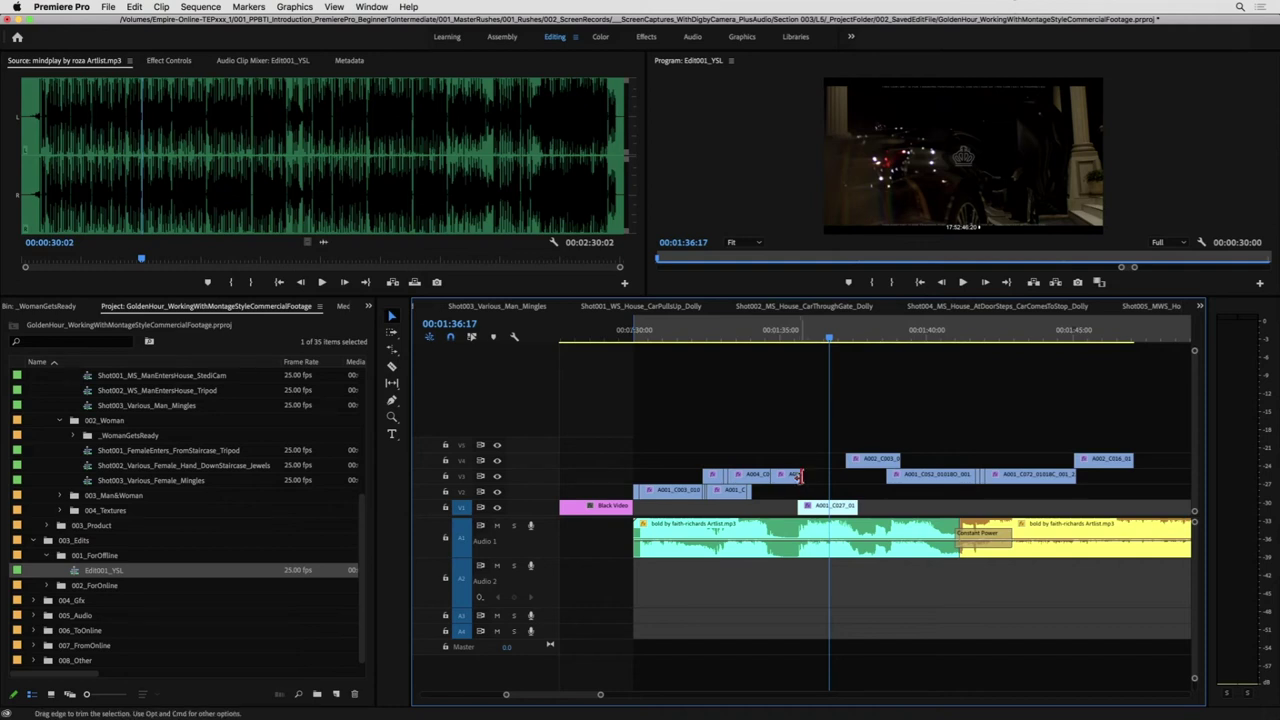
left_click_drag(795, 478, 803, 476)
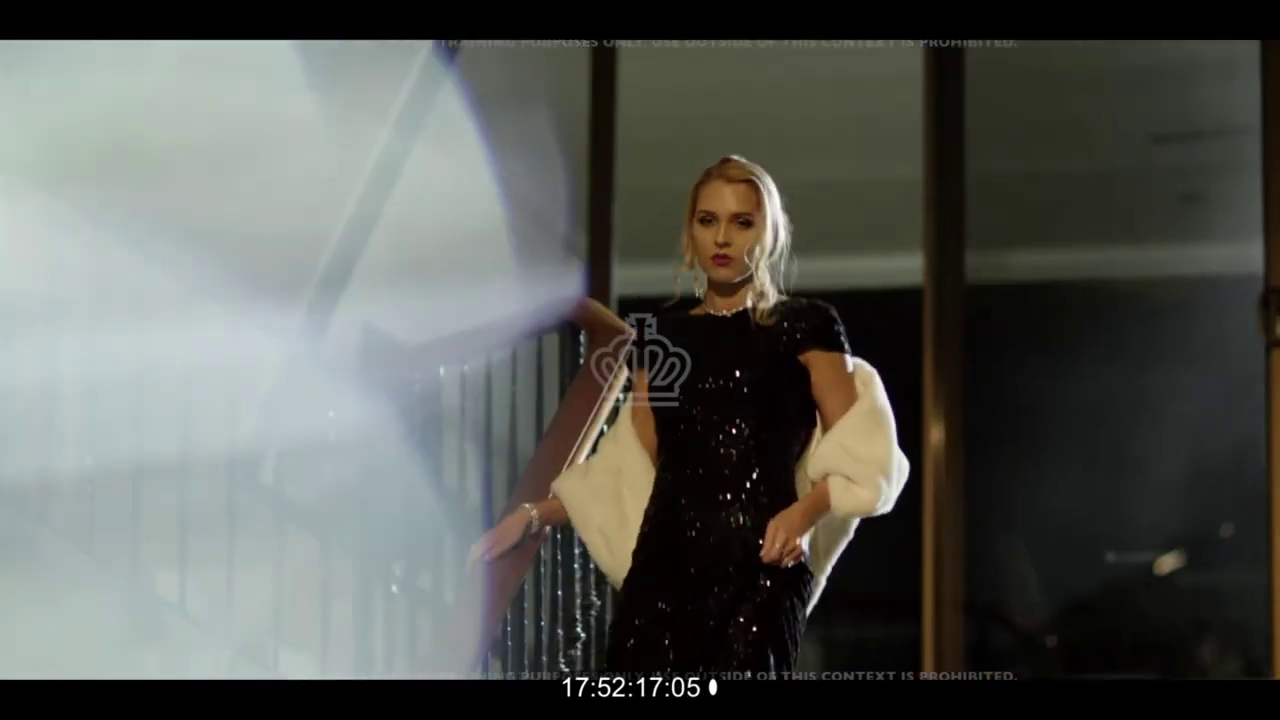
key("Escape")
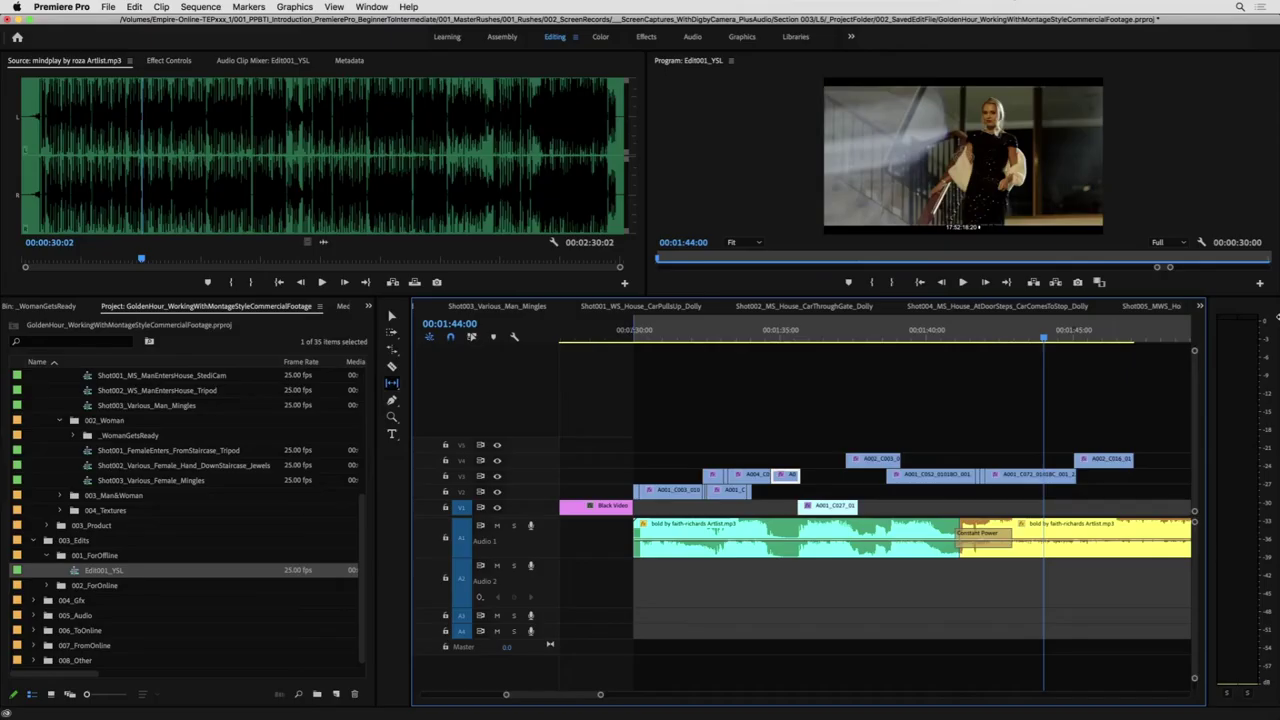
- Play the edit full screen from about 01:43:04, through the staircase shot to the party shot of the man
left_click_drag(972, 345, 1018, 341)
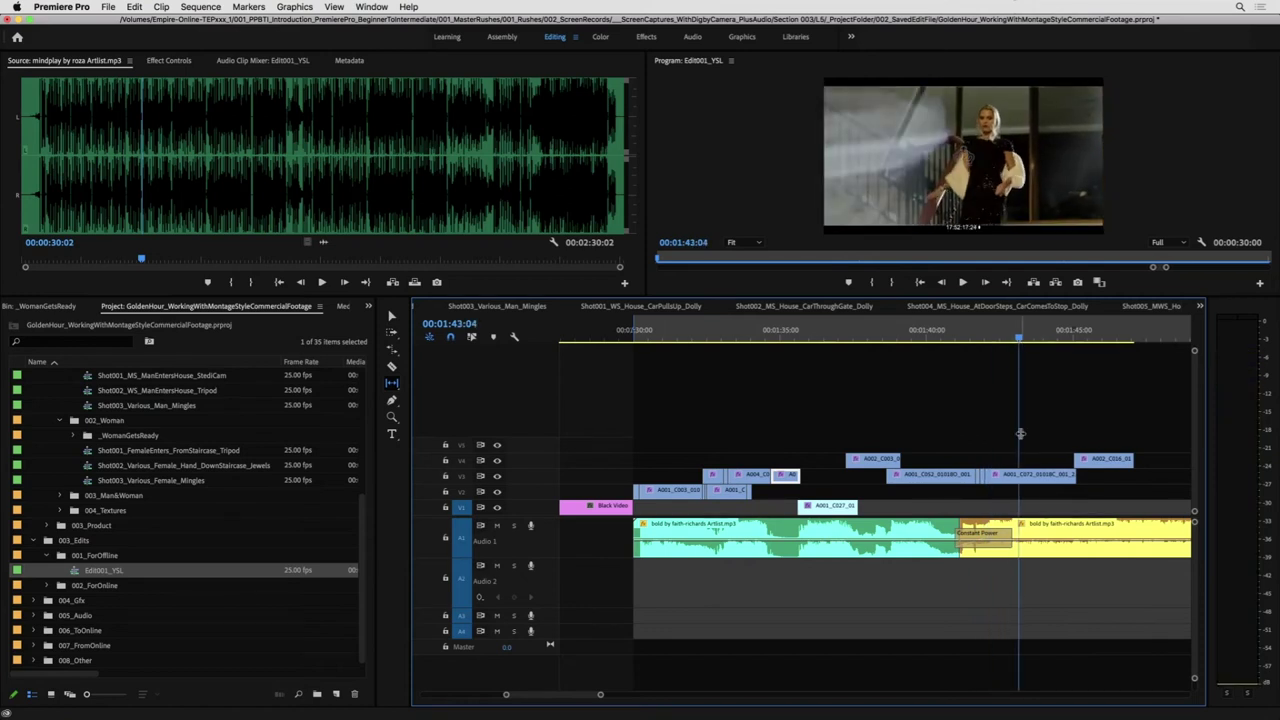
key("space")
key("ctrl+grave")
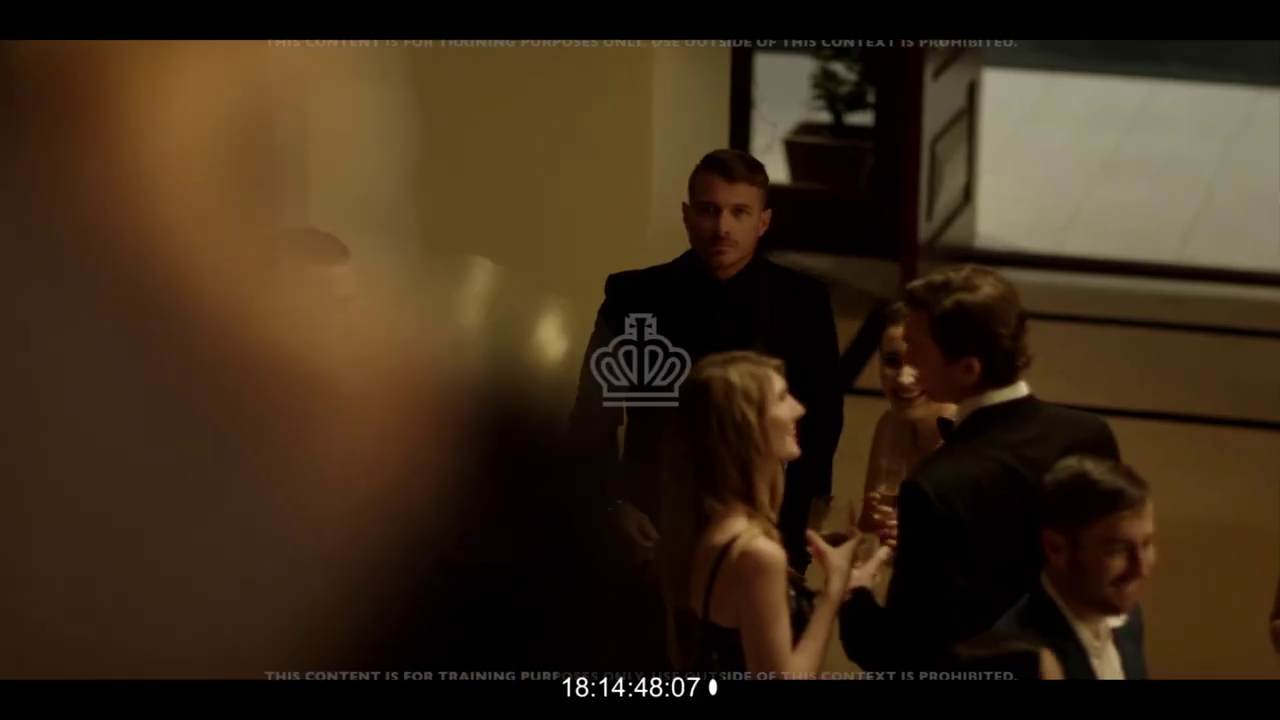
key("space")
key("ctrl+grave")
- Collapse the montage clips spread across V1 to V4 into a single row on V2, keeping the black video on V1
left_click_drag(1008, 461, 988, 466)
key("v")
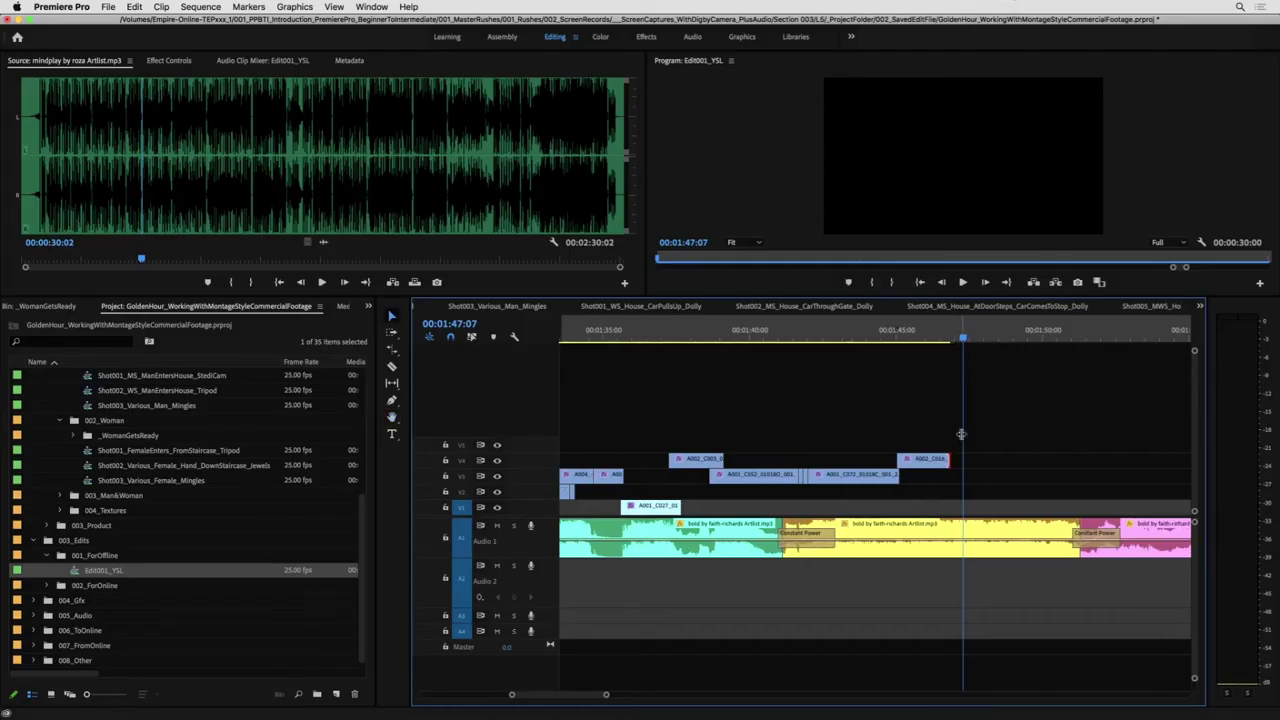
key("backslash")
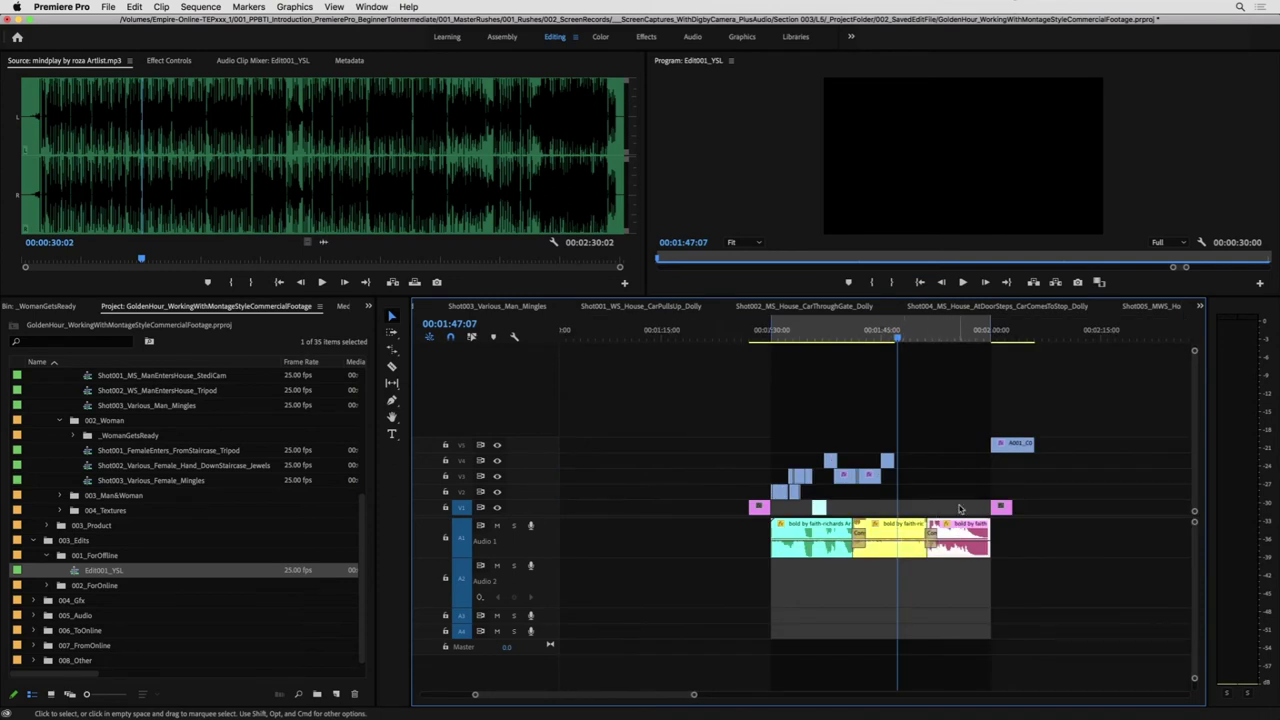
left_click(913, 527)
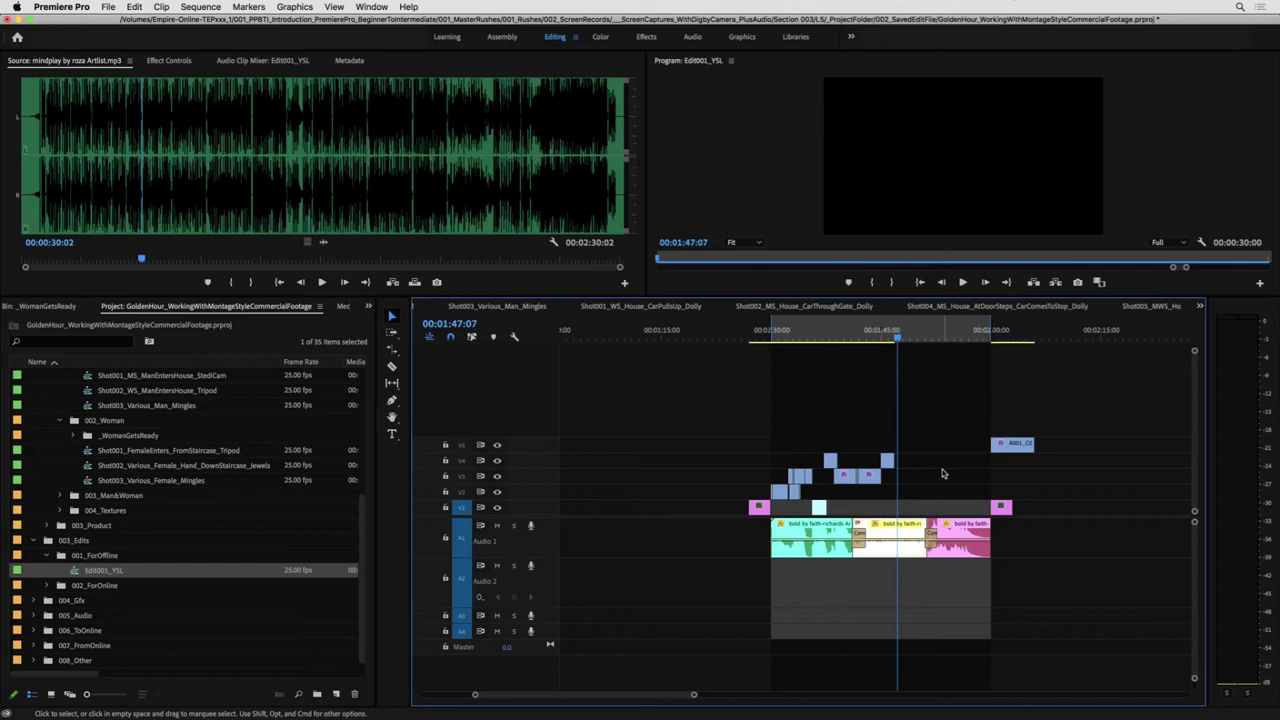
left_click_drag(956, 455, 806, 465)
left_click_drag(949, 467, 789, 476)
left_click_drag(967, 466, 827, 493)
left_click_drag(959, 438, 784, 476)
key("alt+Down")
key("alt+Down")
key("alt+Down")
key("alt+Down")
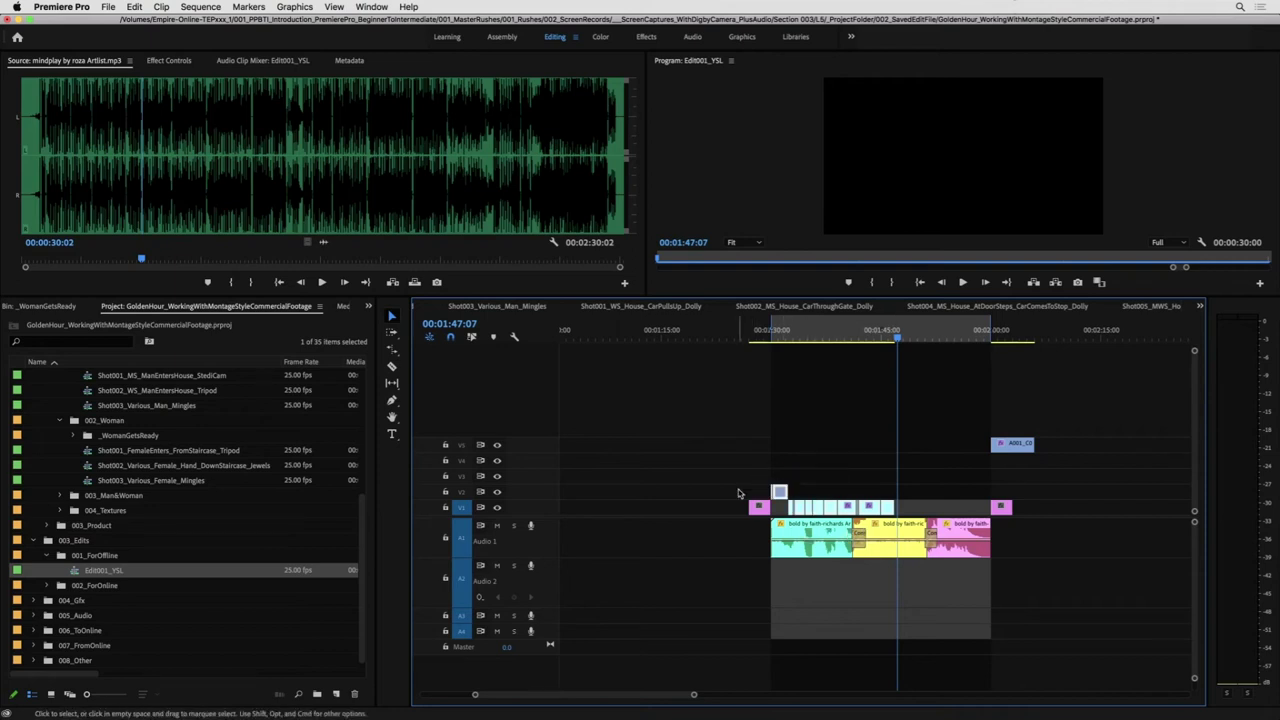
left_click_drag(958, 489, 766, 505)
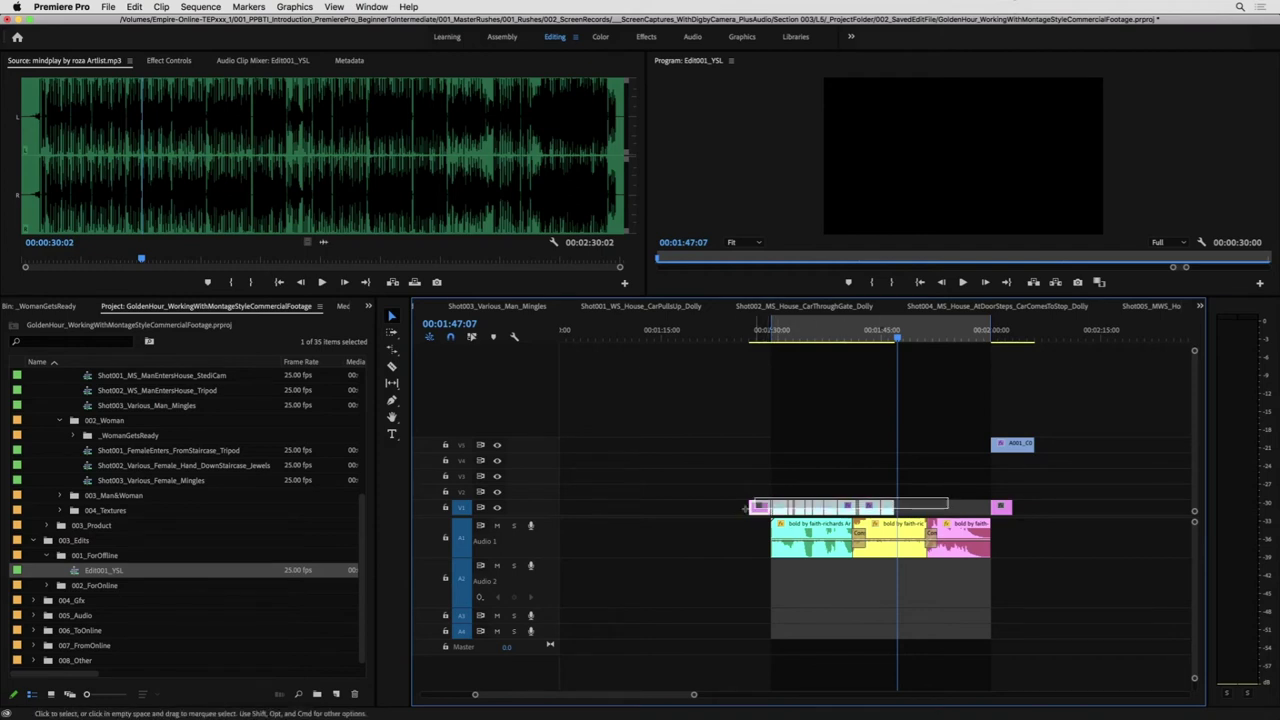
key("alt+Up")
- Review the spare party clip on V5 beyond the edit's end full screen, and delete it from the timeline
left_click_drag(1025, 326, 1015, 333)
left_click(1021, 445)
key("ctrl+grave")
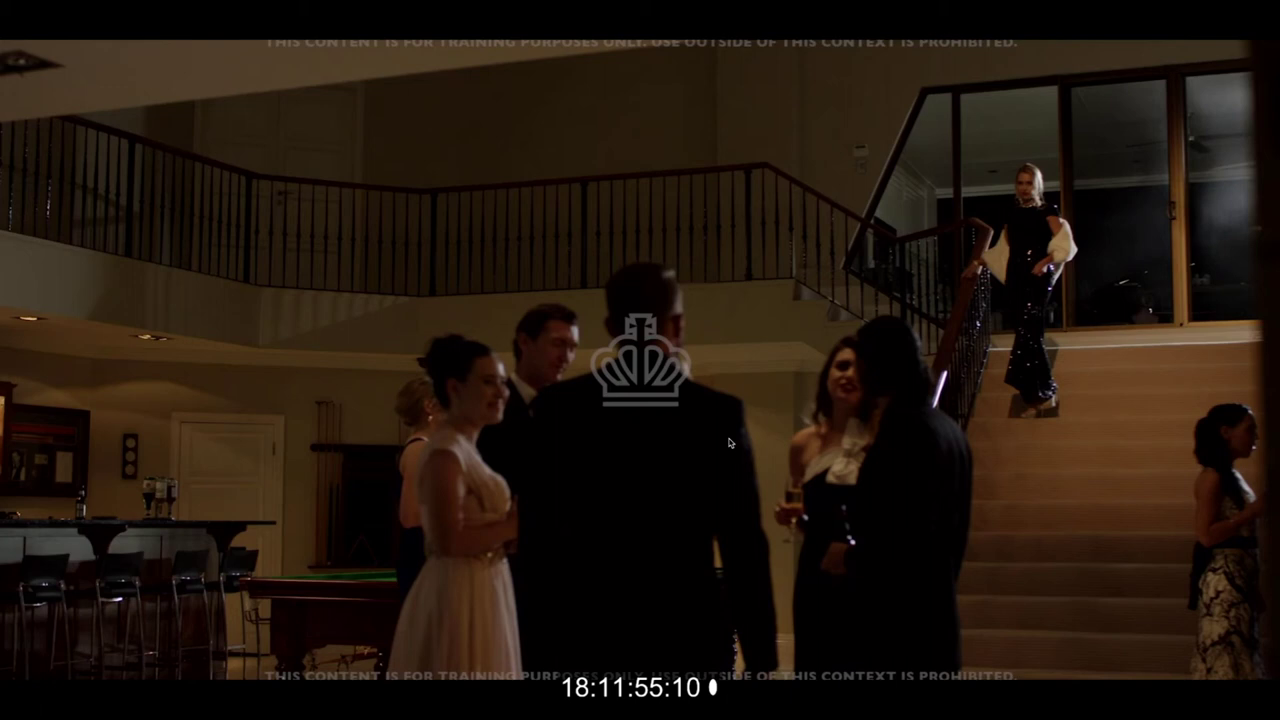
key("Escape")
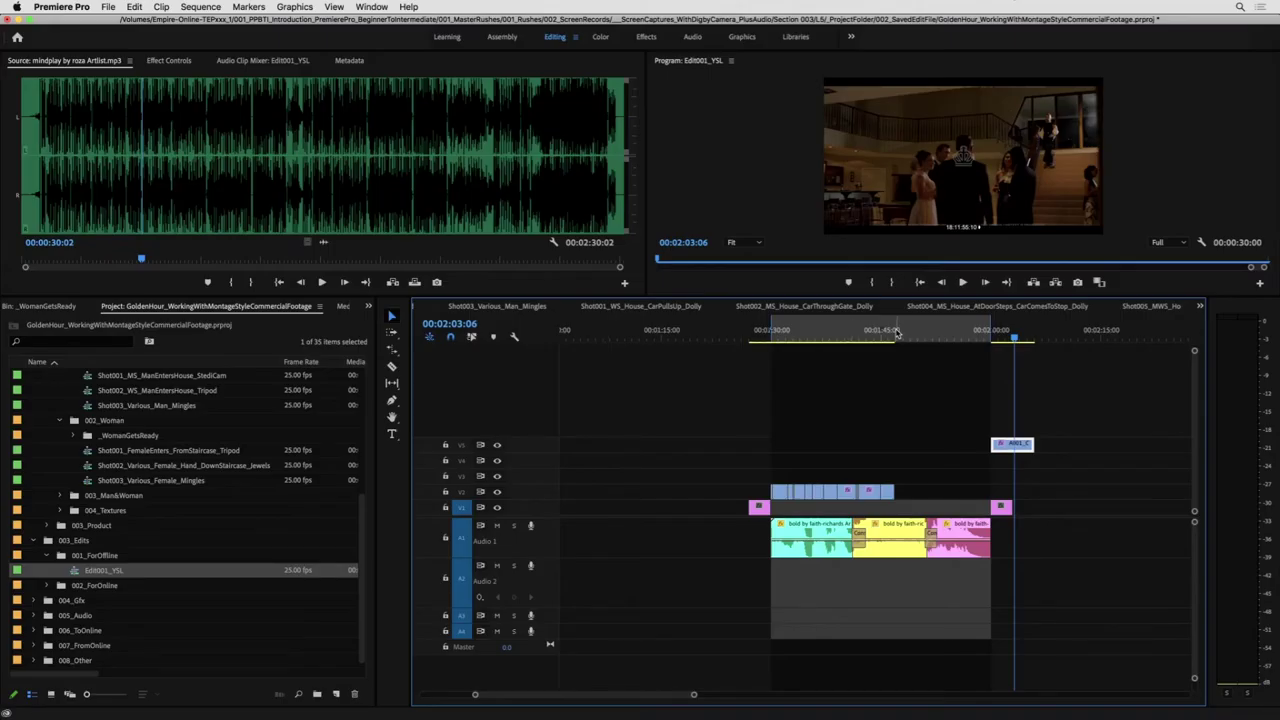
left_click_drag(1108, 410, 1060, 447)
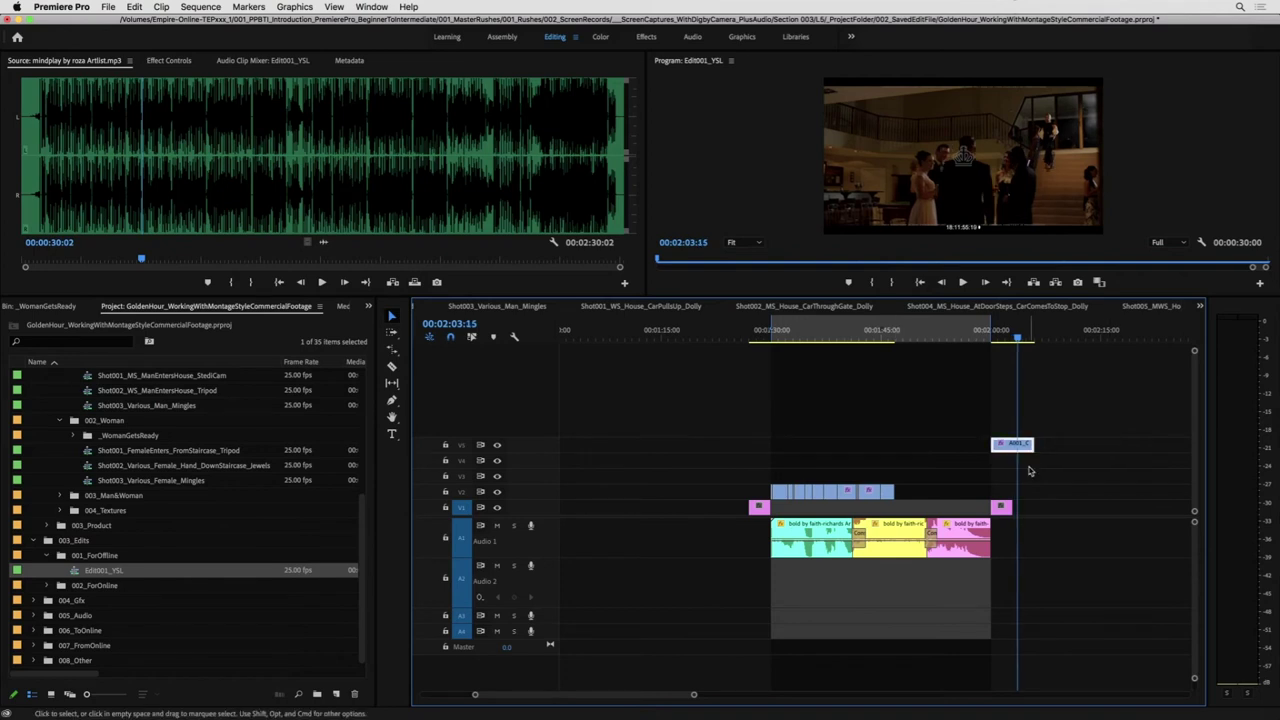
key("Delete")
- Park the playhead at 01:48:19, collapse the 001_House_EXT, 001_Man and 002_Woman bins, and expand the 003_Man&Woman bin
key("minus")
key("minus")
key("equal")
left_click(823, 341)
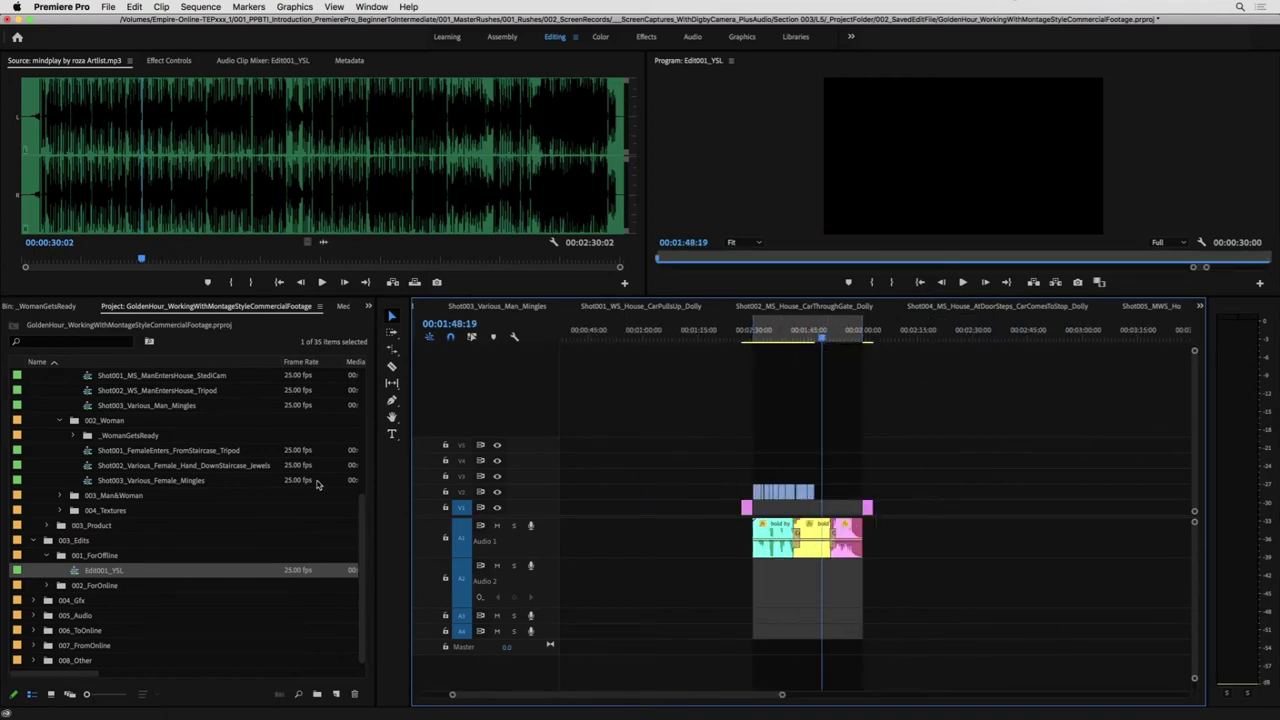
scroll(165, 478, "up", 2)
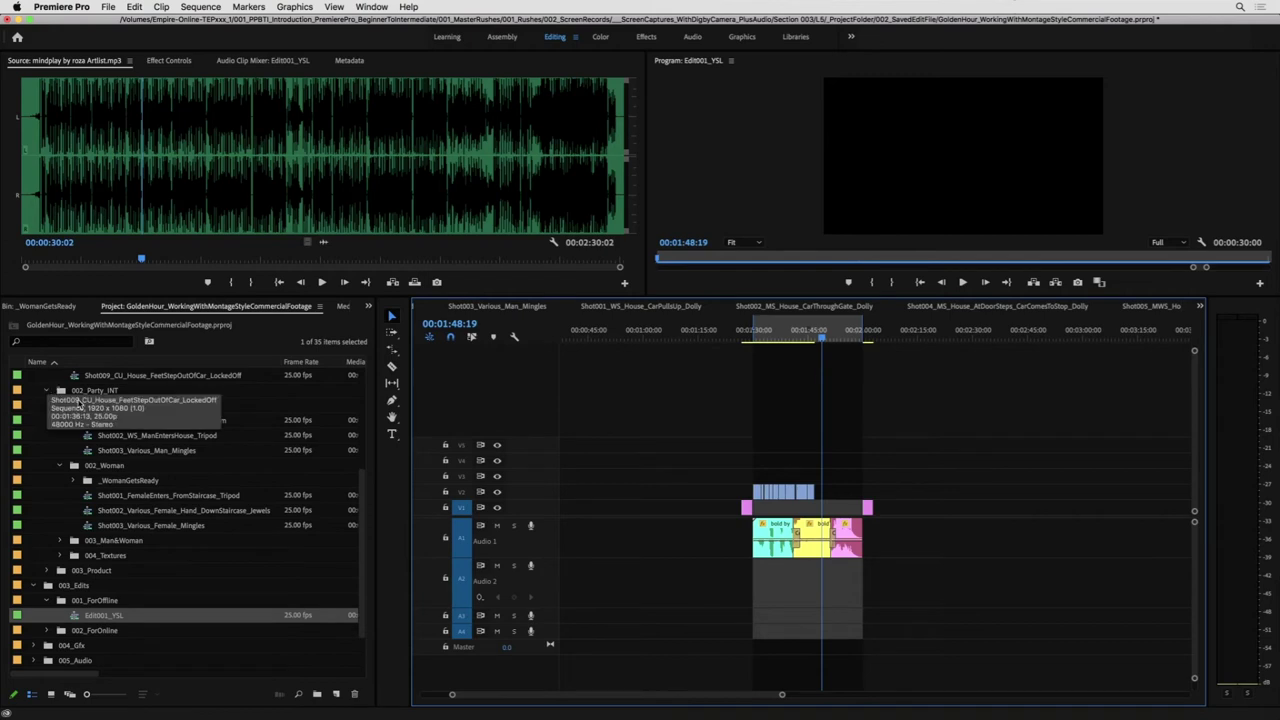
scroll(84, 418, "up", 4)
left_click(60, 496)
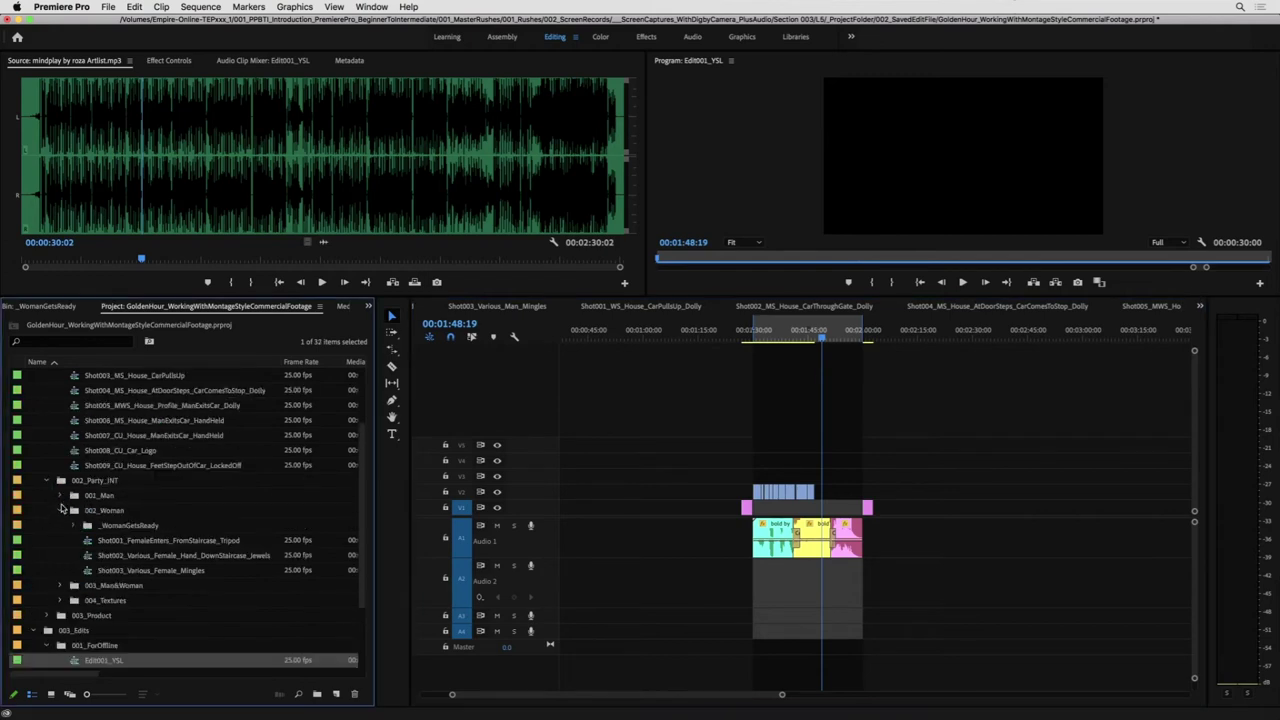
left_click(58, 511)
left_click(60, 525)
scroll(82, 524, "up", 3)
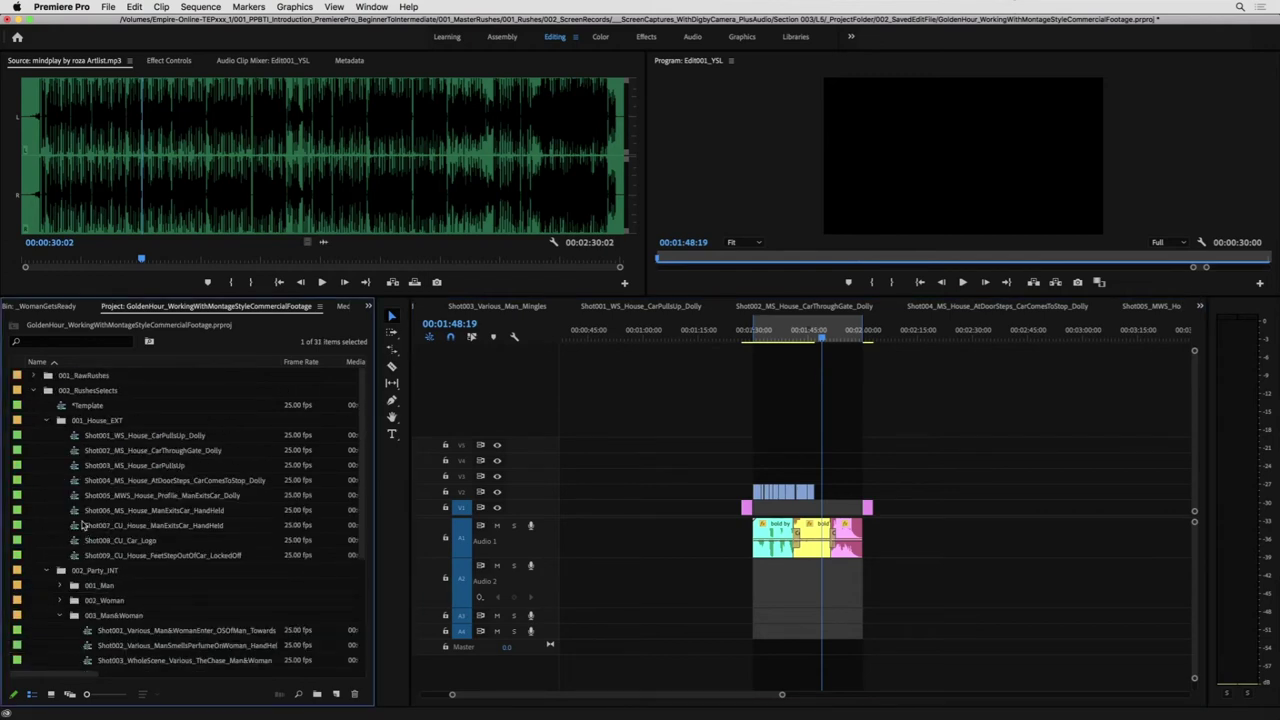
left_click(45, 421)
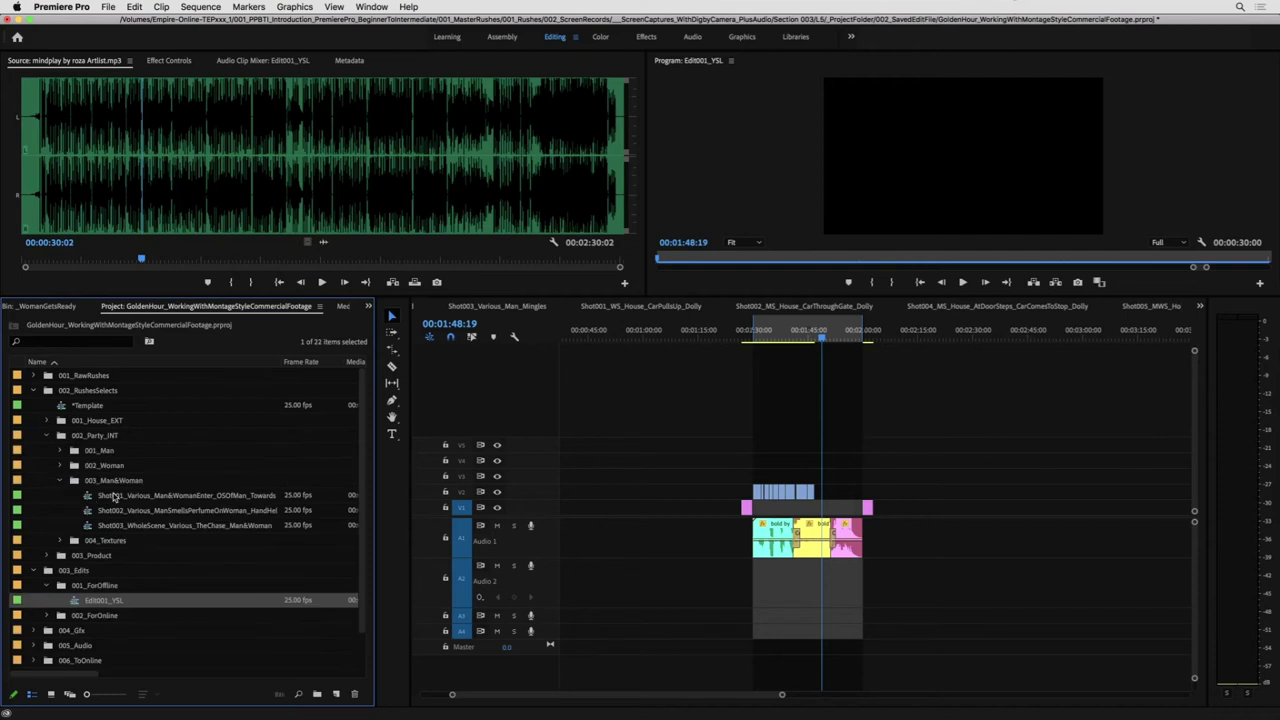
- Review the selected takes in the Shot001_Various_Man&WomanEnter and Shot002_Various_ManSmellsPerfumeOnWoman sequences
double_click(115, 497)
key("minus")
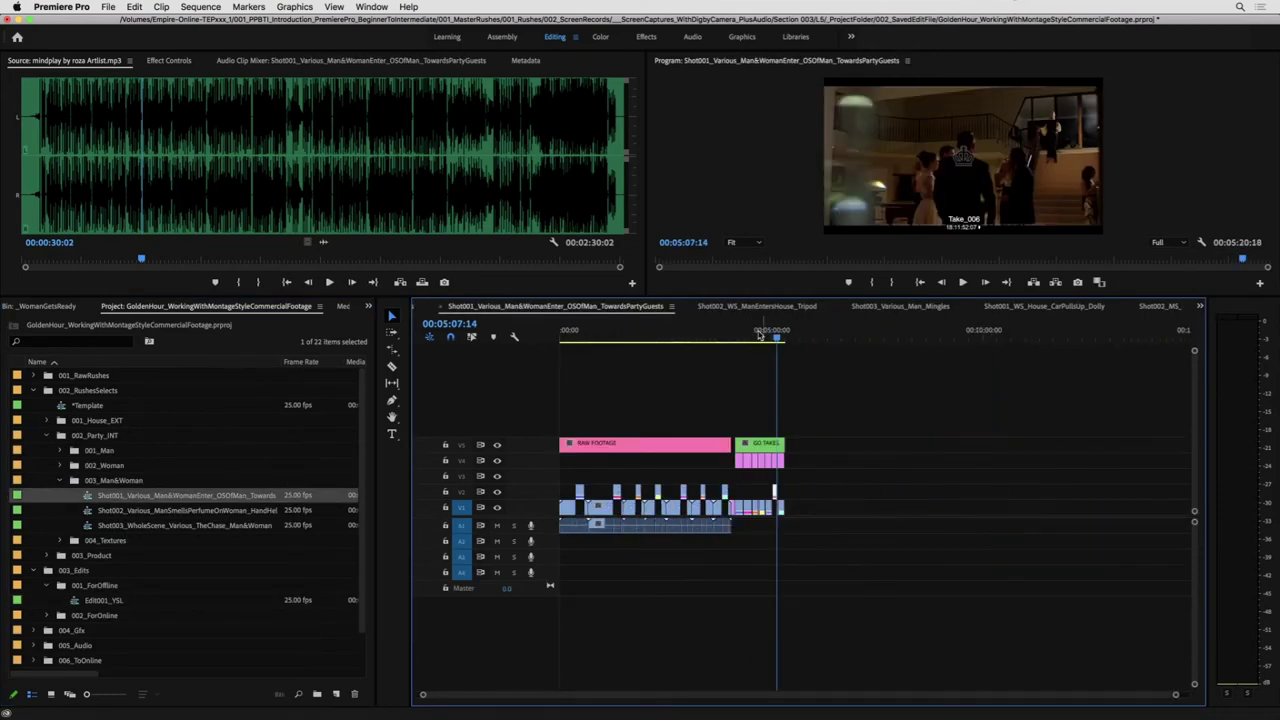
double_click(176, 511)
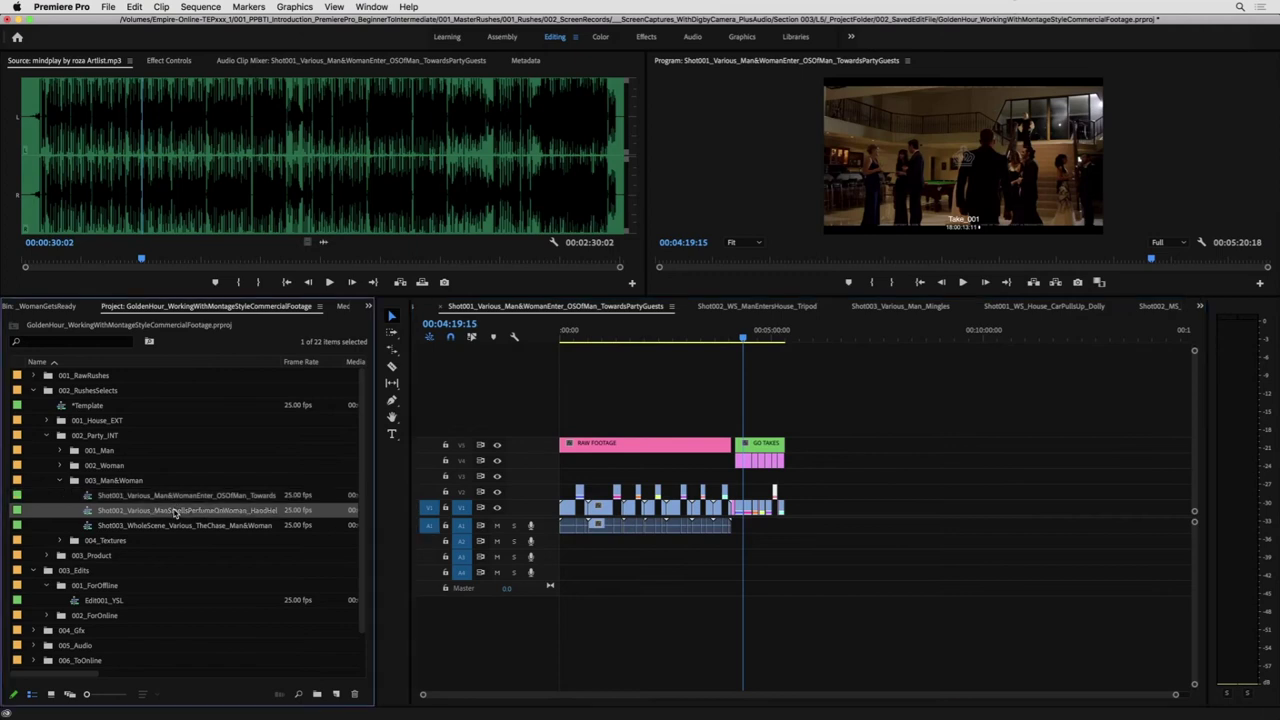
left_click_drag(894, 340, 977, 395)
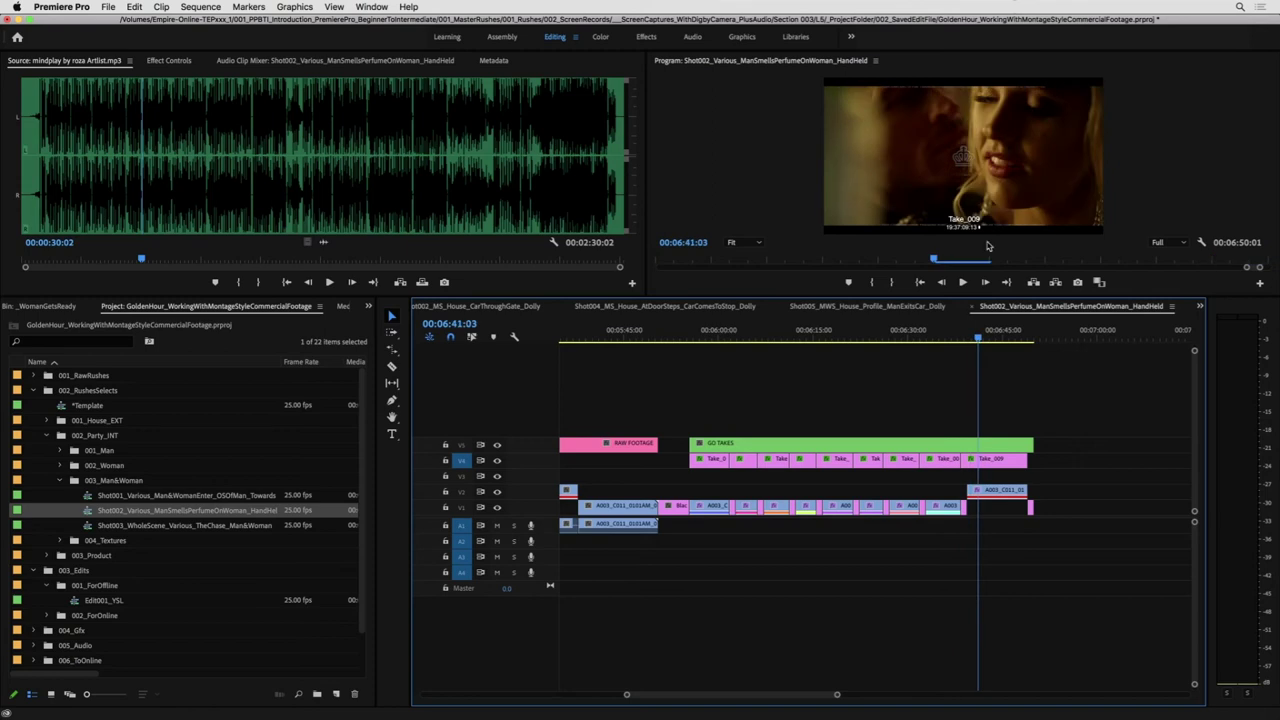
- Copy the montage selects from Shot003_WholeScene_Various_TheChase_Man&Woman into Edit001_YSL on V1, after the existing edit
double_click(150, 526)
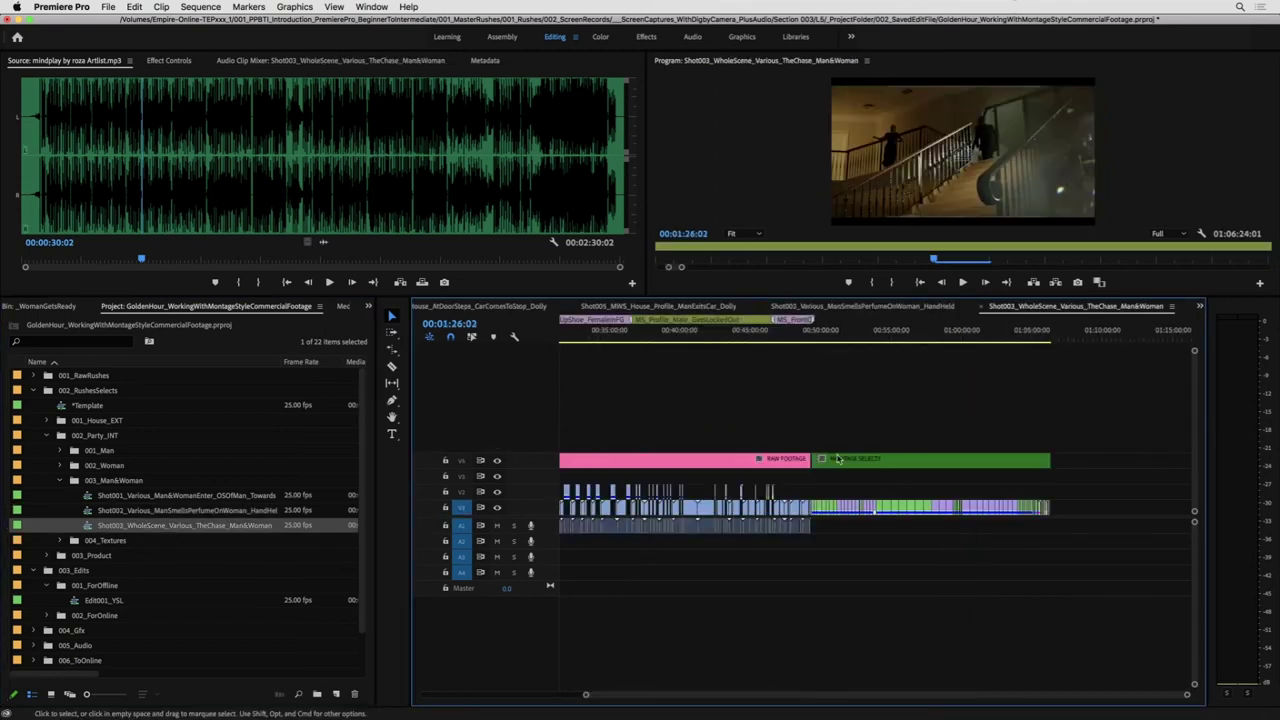
left_click_drag(1126, 499, 832, 548)
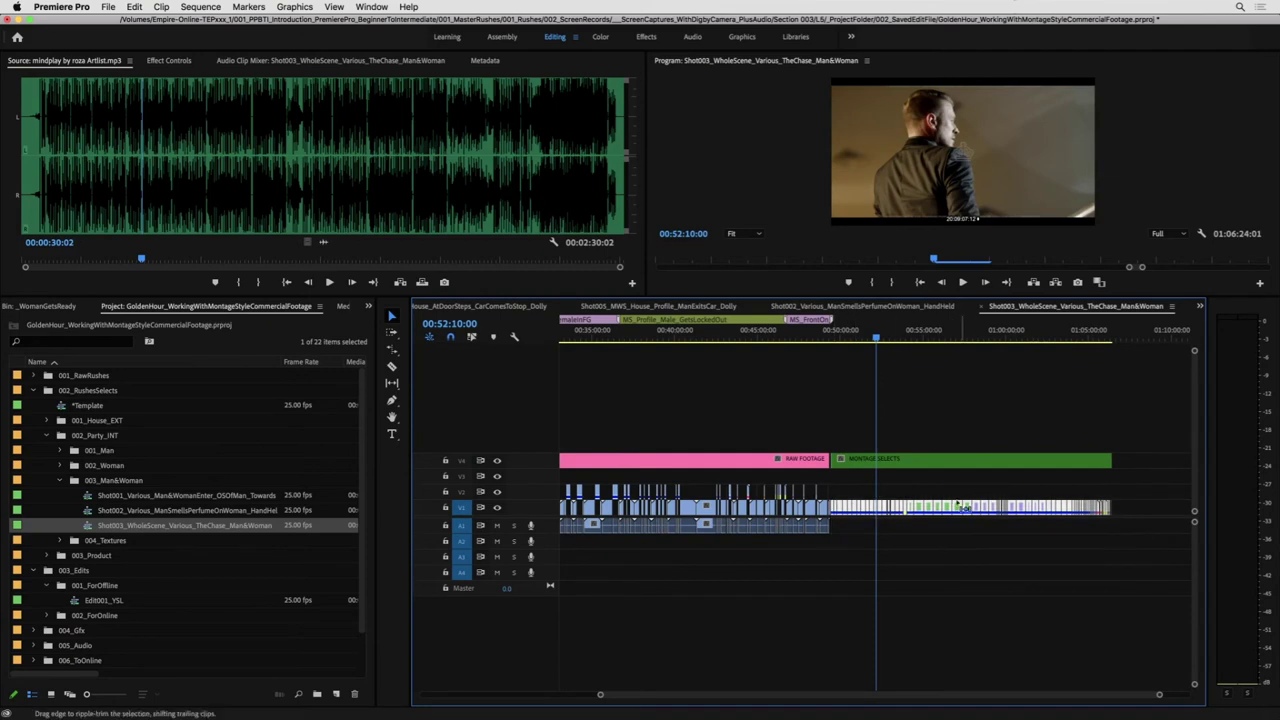
double_click(101, 601)
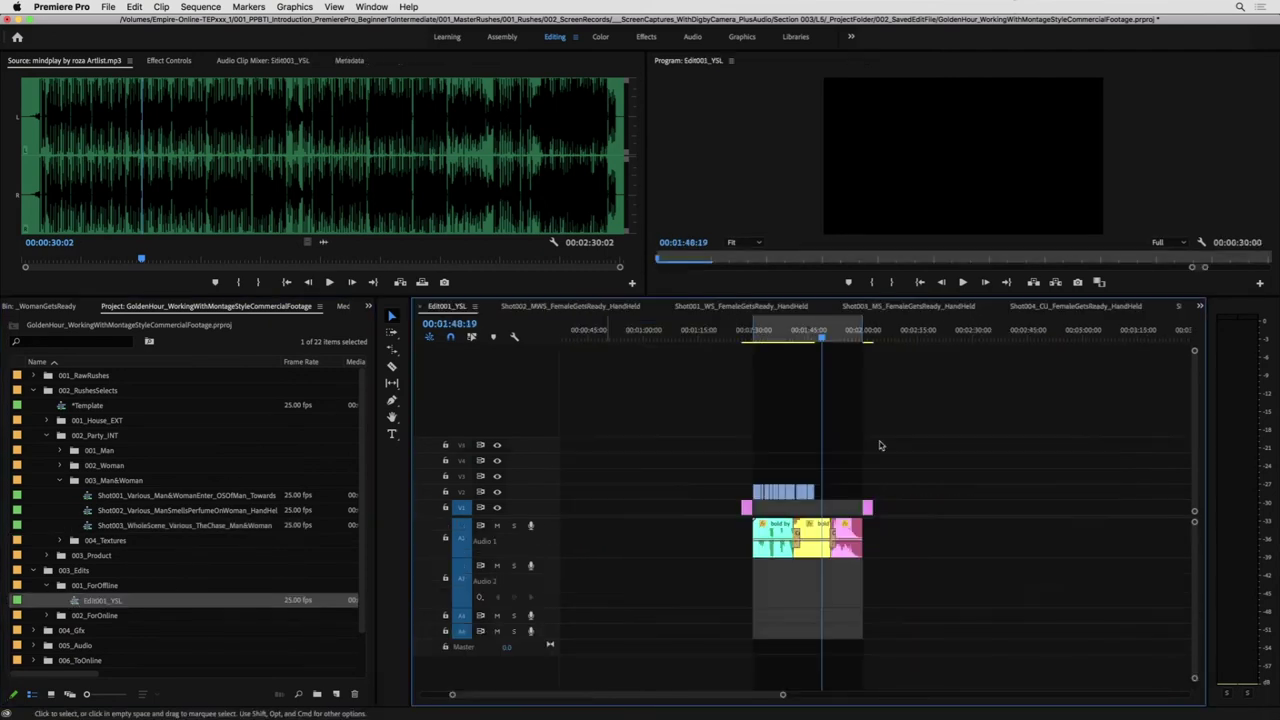
left_click(887, 332)
key("End")
key("minus")
key("minus")
key("minus")
key("minus")
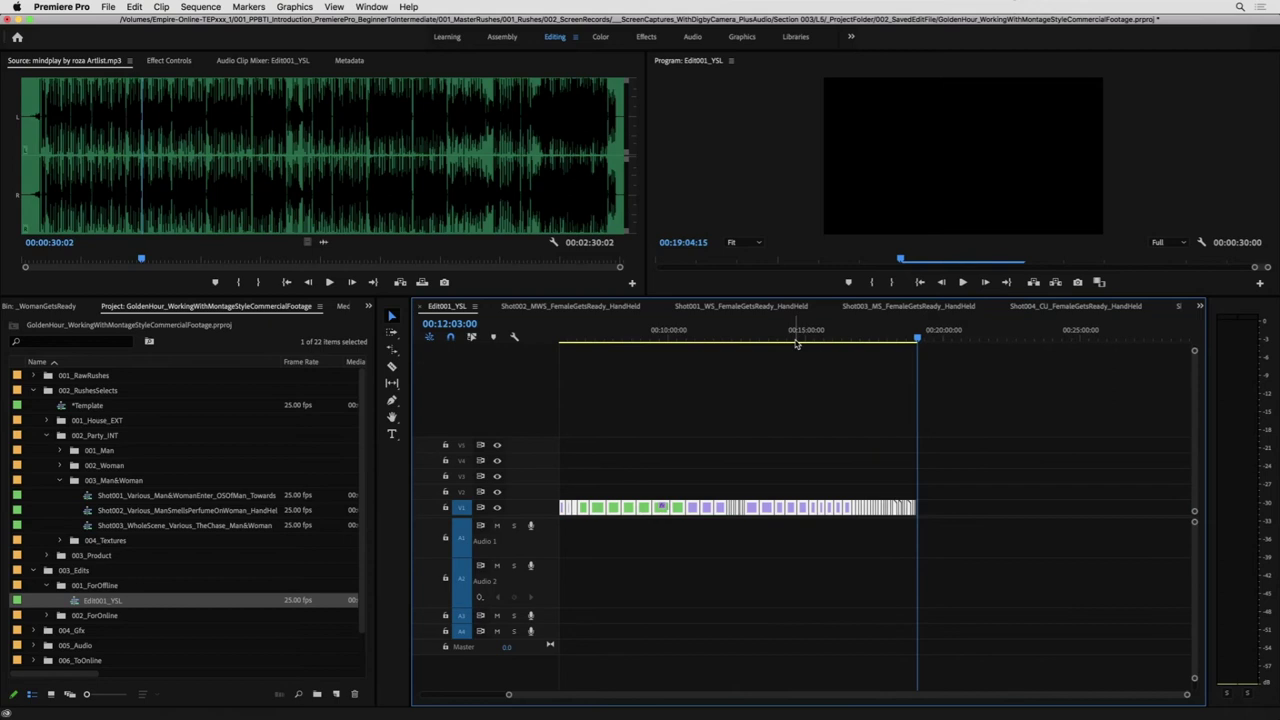
- Play through the first copied chase clips in Edit001_YSL to judge which are usable
left_click_drag(636, 338, 622, 338)
key("equal")
key("equal")
key("equal")
key("equal")
key("minus")
left_click_drag(751, 340, 1074, 340)
key("minus")
key("minus")
key("equal")
key("equal")
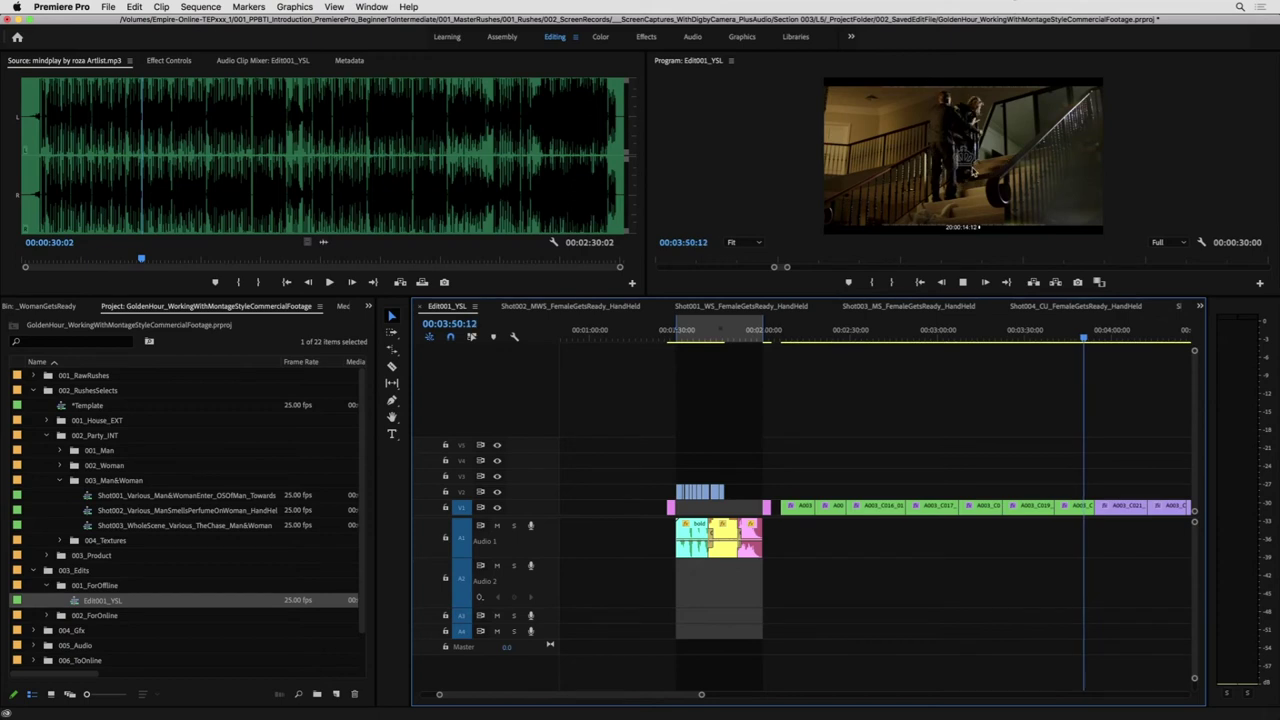
- Delete the green staircase clips at the start of the copied chase footage on V1
mouse_move(1089, 331)
left_mouse_down()
mouse_move(1070, 342)
mouse_move(1090, 351)
left_mouse_up()
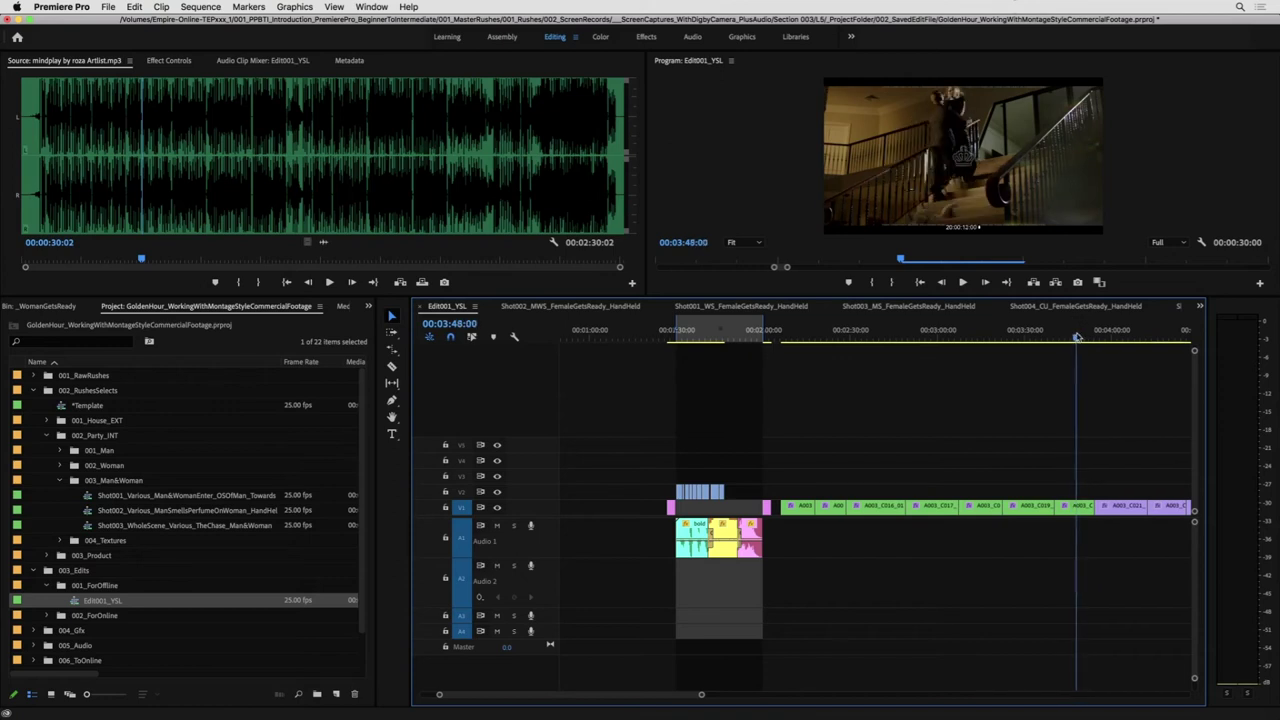
left_click_drag(1077, 335, 1076, 340)
left_click_drag(1083, 481, 800, 515)
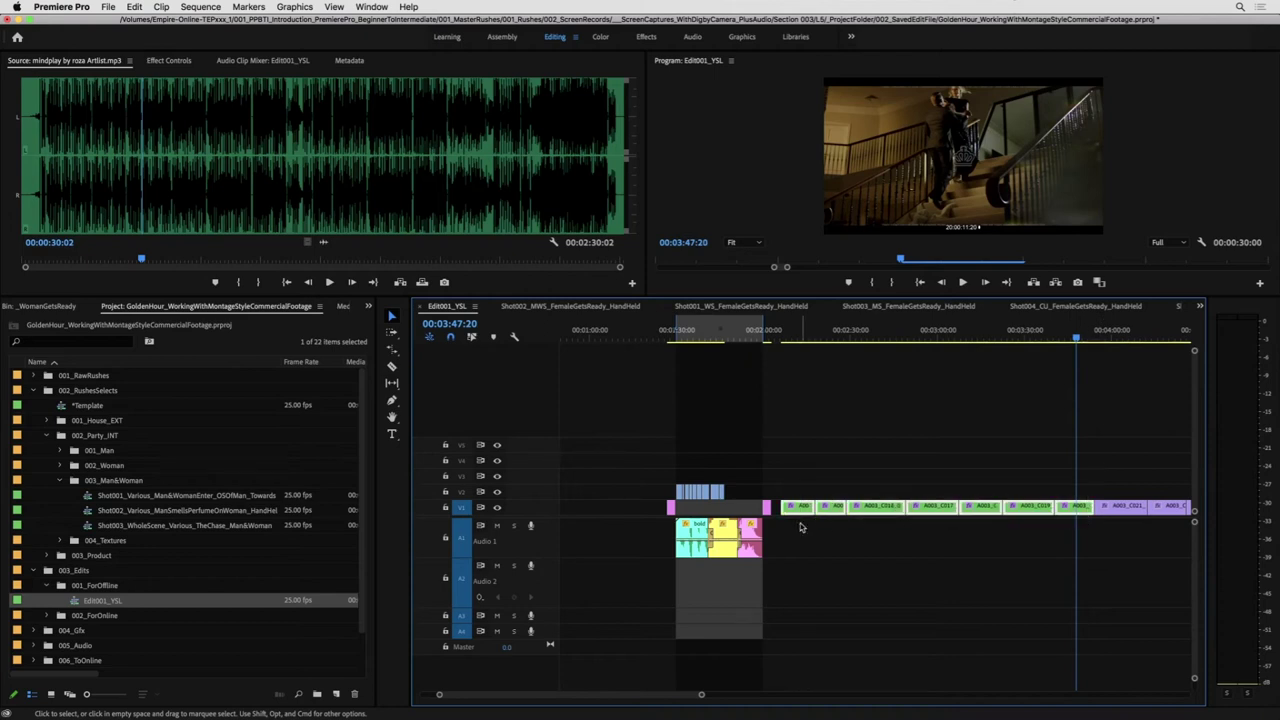
key("Delete")
- Cut a piece about 4 seconds long from the A003_C023 clip near 04:31 and raise it to V2
key("minus")
mouse_move(900, 330)
left_mouse_down()
mouse_move(945, 347)
mouse_move(908, 340)
left_mouse_up()
key("equal")
key("equal")
key("space")
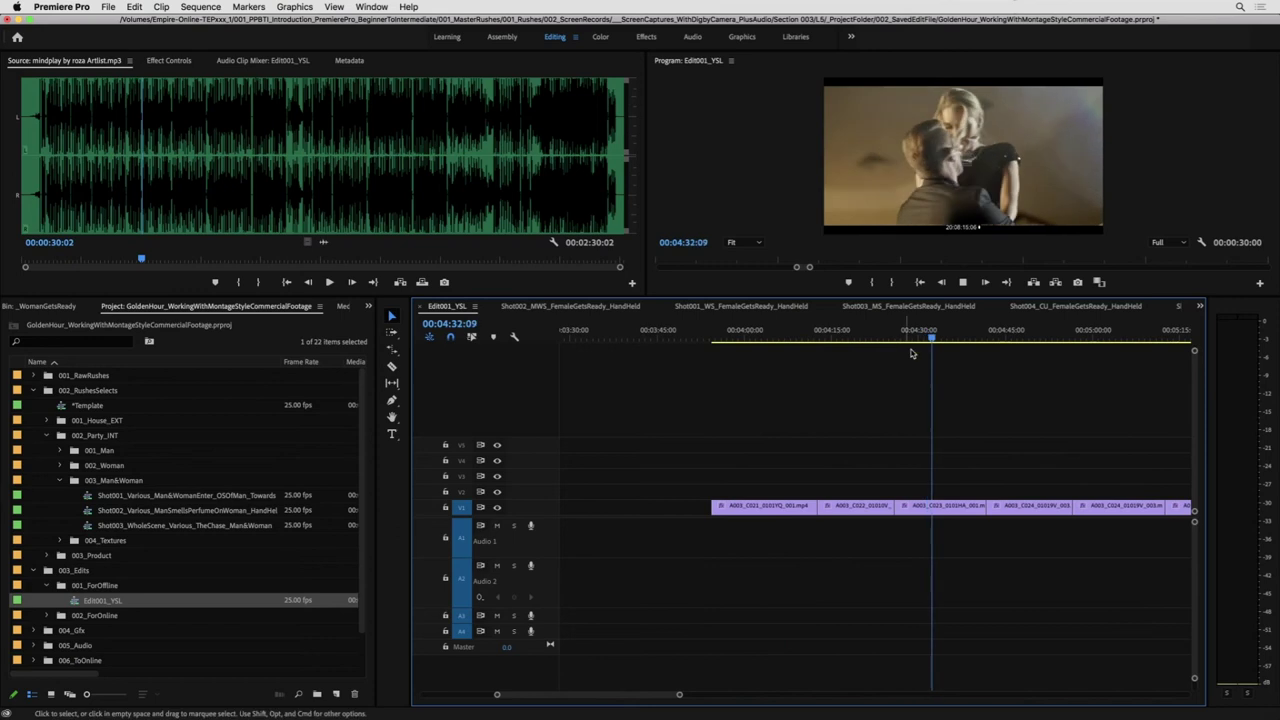
left_click(924, 337)
key("super+k")
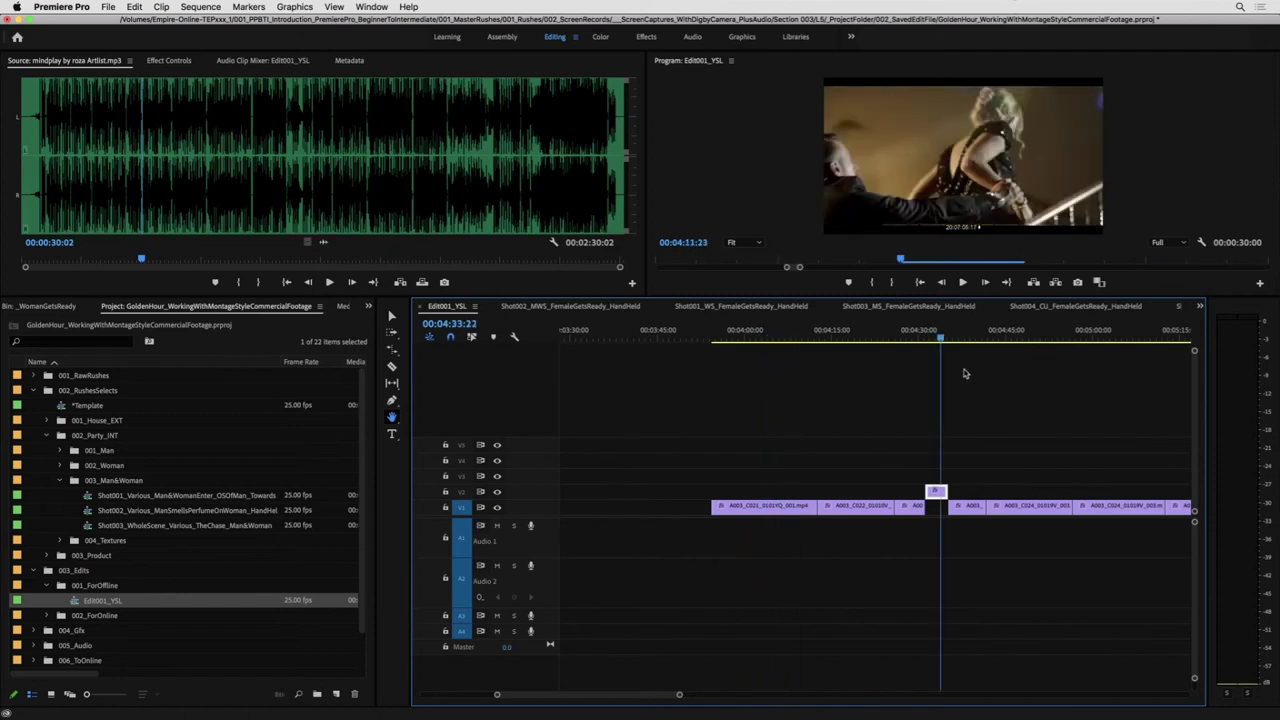
- Cut out the purple clip's portion from about 05:19 to 05:24 and raise it to V2
left_click_drag(1043, 337, 995, 337)
key("v")
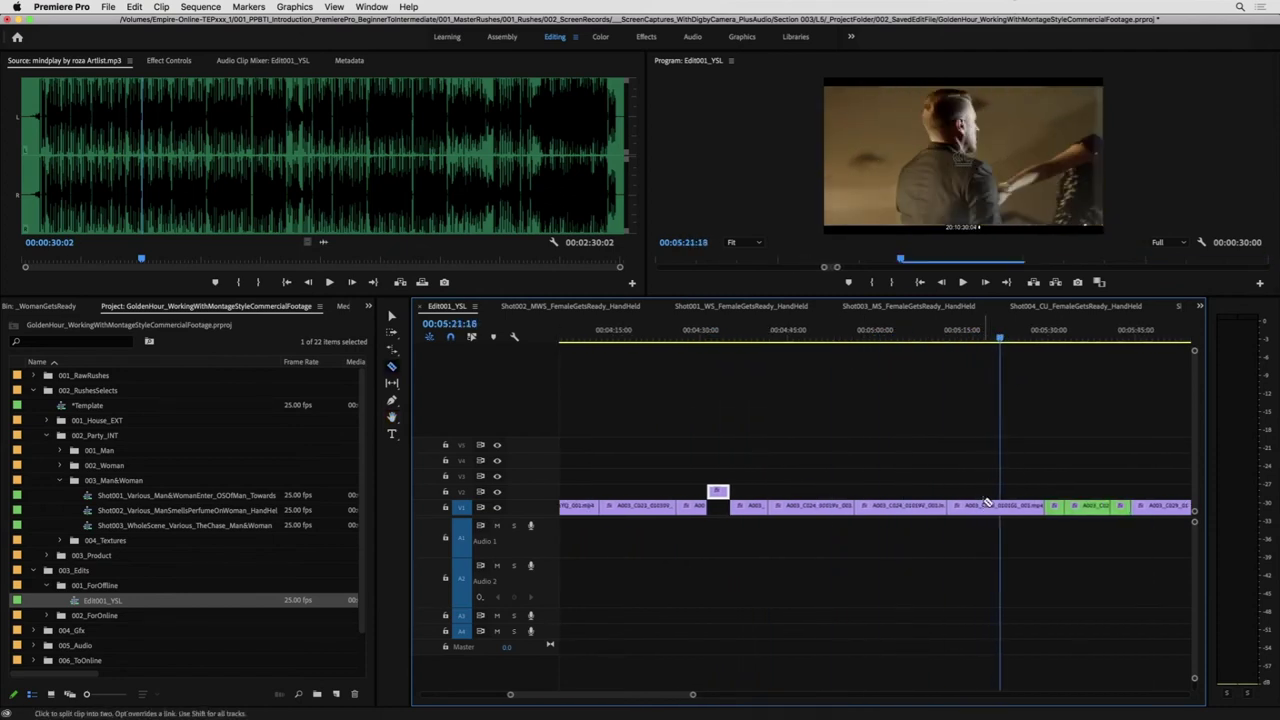
left_click_drag(1004, 508, 1005, 496)
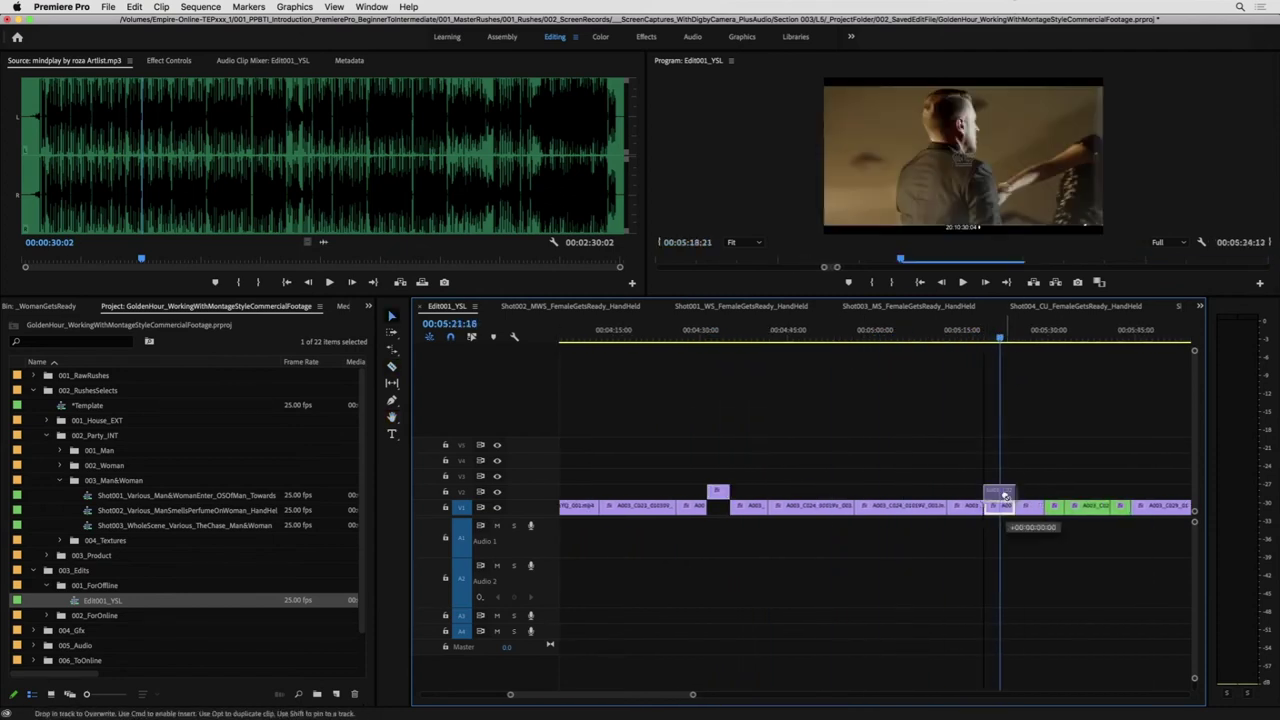
left_click_drag(1005, 496, 1005, 495)
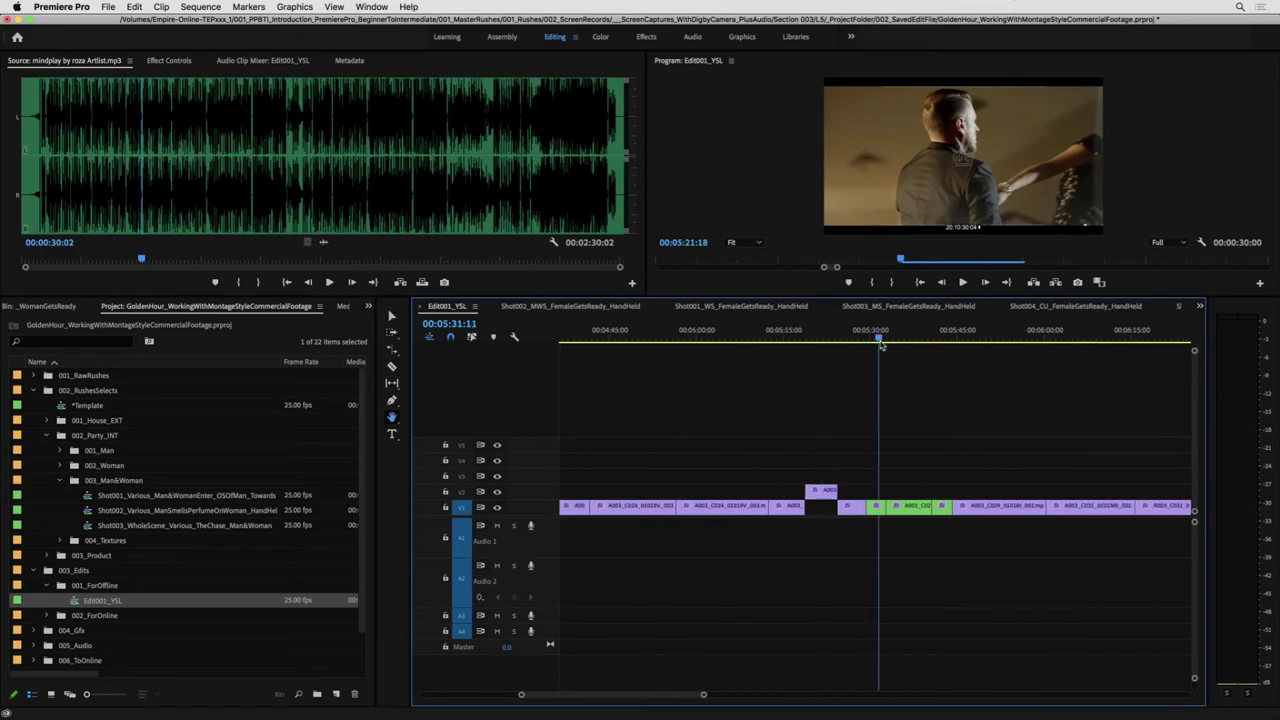
- Cut a piece about 2 seconds long from the middle green clip near 05:35 and raise it to V2
left_click_drag(882, 345, 909, 340)
key("c")
left_click(961, 434)
key("h")
left_click_drag(952, 432, 709, 395)
- Cut out the shot of the man from about 06:36 to 06:40 and raise it to V2
left_click_drag(702, 338, 1036, 354)
key("c")
left_click(1032, 506)
key("v")
left_click(1020, 502)
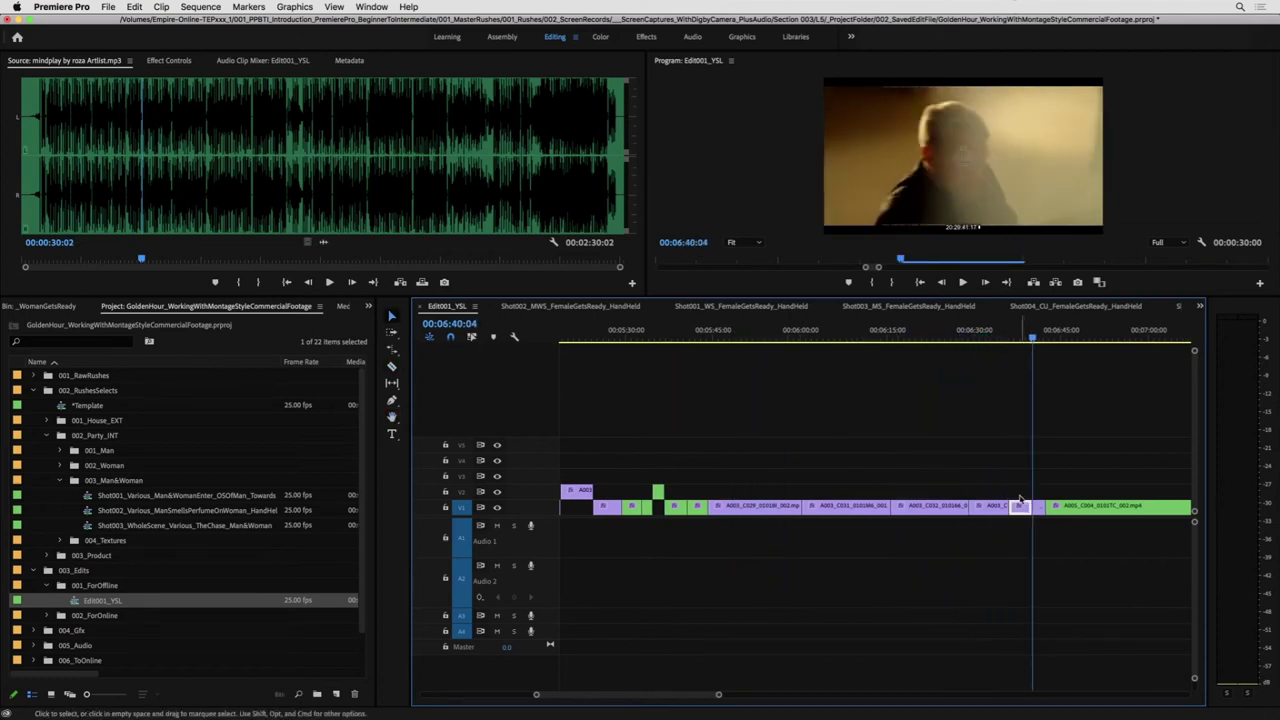
- Scrub onward through the chase clips and raise the green A005_C011 clip near 10:00 to V2
key("h")
left_click_drag(1057, 451, 1023, 340)
left_click_drag(1073, 384, 970, 341)
left_click_drag(1050, 384, 861, 384)
left_click_drag(901, 338, 1068, 345)
left_click_drag(1092, 503, 1092, 495)
- Raise the A005_C016_0101A8_001.mp4 clip of the woman at the railing to V2
key("h")
left_click_drag(1160, 403, 856, 395)
left_click_drag(890, 341, 1016, 358)
key("v")
left_click_drag(1035, 506, 1035, 491)
left_click_drag(896, 423, 797, 423)
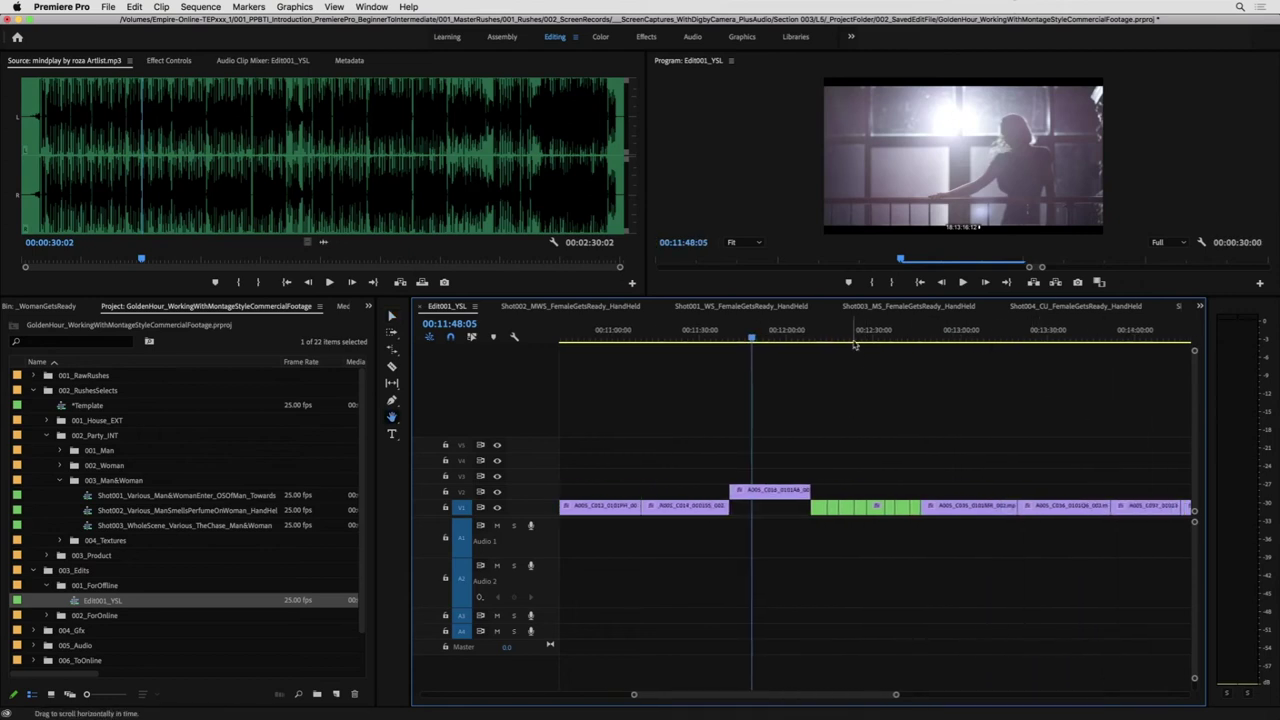
- Raise the last short green clip near 12:44, just before the A005_C035 clip, to V2
left_click(834, 340)
key("=")
left_click_drag(928, 343, 1025, 380)
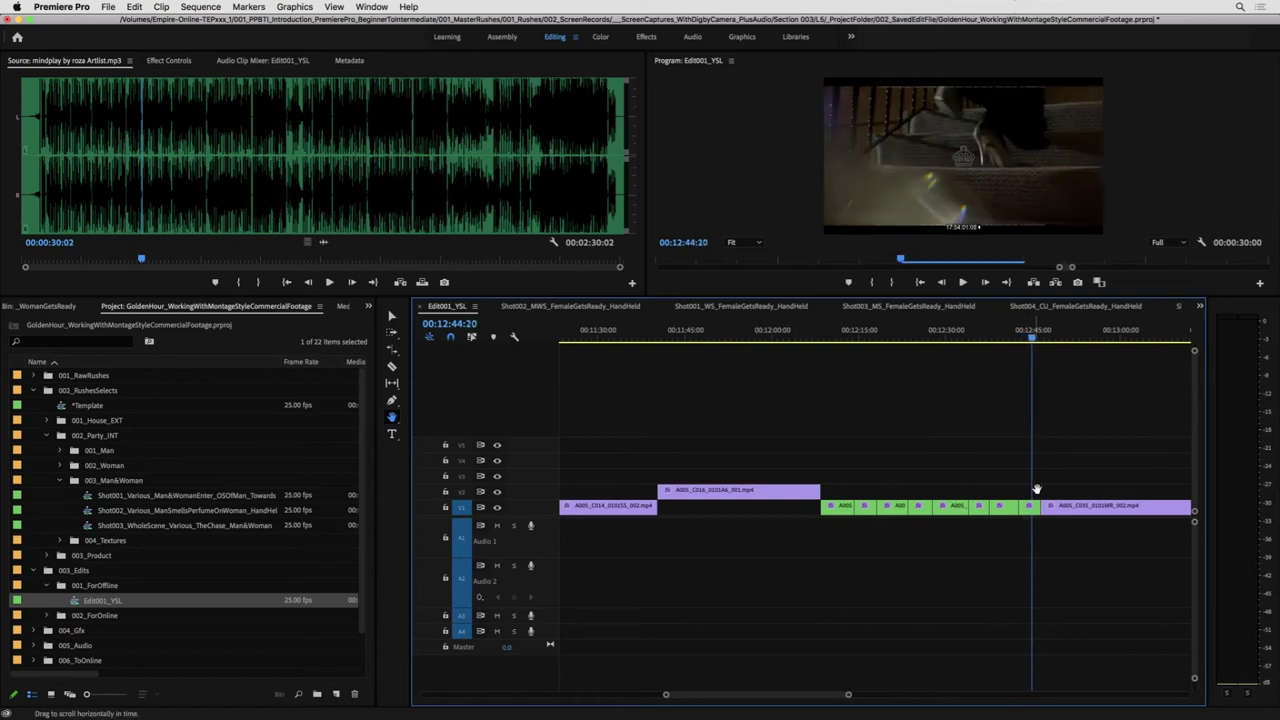
left_click_drag(1036, 498, 1036, 488)
key("h")
- Scrub through the following purple clips and raise the A005_C043 clip near 16:30 to V2
left_click_drag(1074, 391, 965, 338)
key("minus")
key("minus")
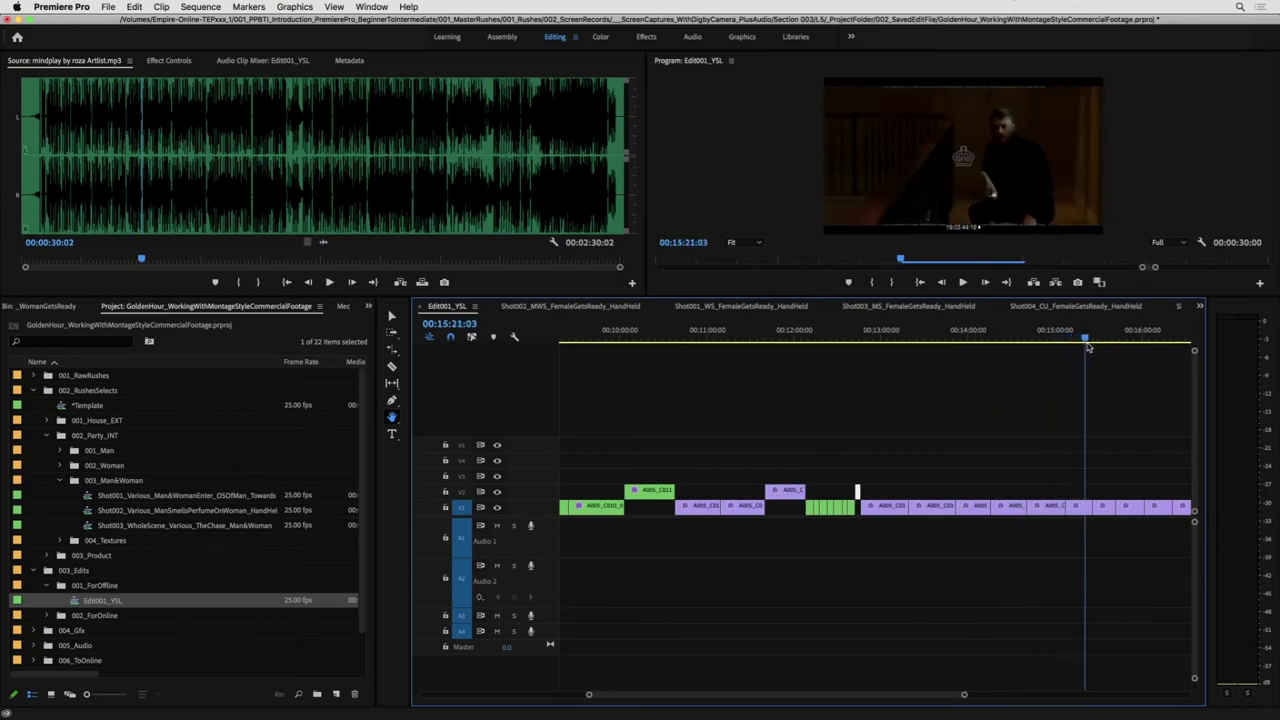
key("equal")
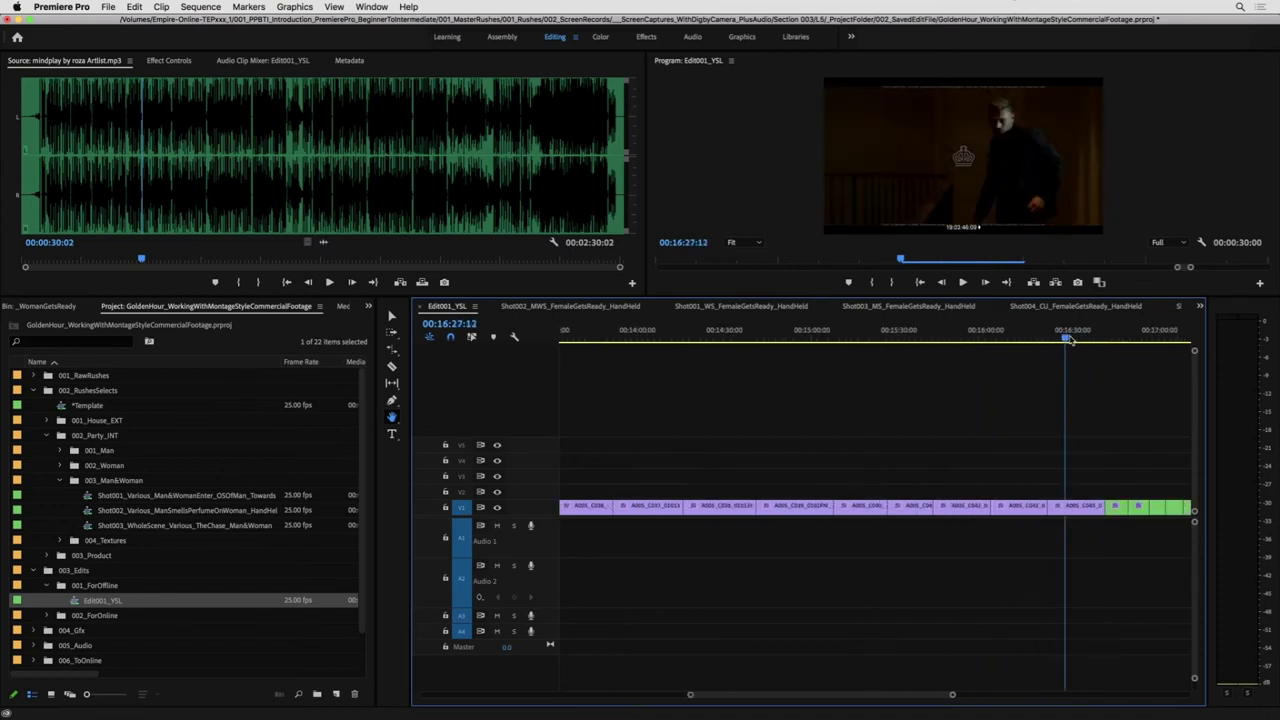
left_click_drag(1053, 348, 1098, 350)
key("v")
left_click_drag(1085, 505, 1082, 491)
- Raise two short green clips, near 18:00 and 18:33, to V2
key("h")
left_click_drag(1128, 396, 757, 395)
left_click_drag(750, 341, 970, 557)
left_click_drag(975, 512, 973, 486)
left_click_drag(993, 329, 1061, 350)
left_click_drag(1060, 507, 1060, 490)
key("h")
left_click_drag(1088, 403, 1068, 345)
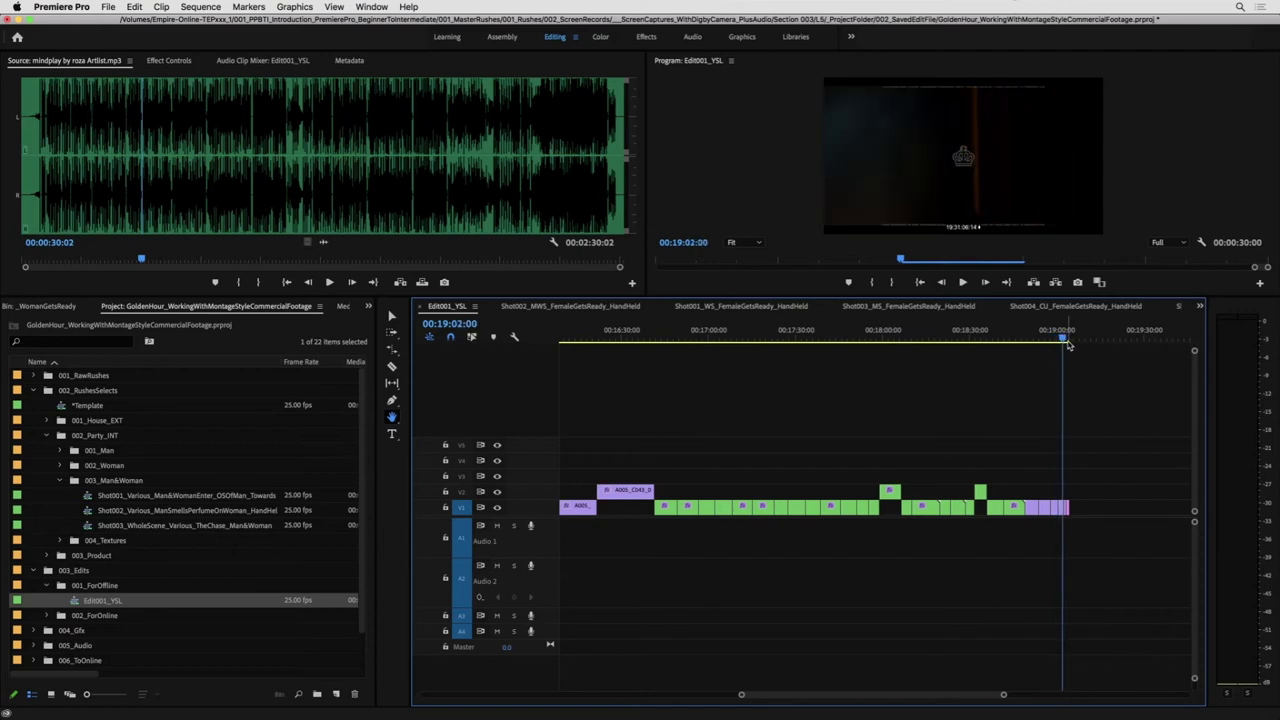
- Raise the short doorway clip at about 19:01, near the end of the chase footage, to V2
key("=")
key("=")
key("=")
left_click_drag(888, 345, 864, 368)
key("v")
left_click_drag(866, 507, 864, 490)
- Delete the remaining chase clips from V1, keeping only the ones raised to V2
key("minus")
key("minus")
key("minus")
key("minus")
key("minus")
key("minus")
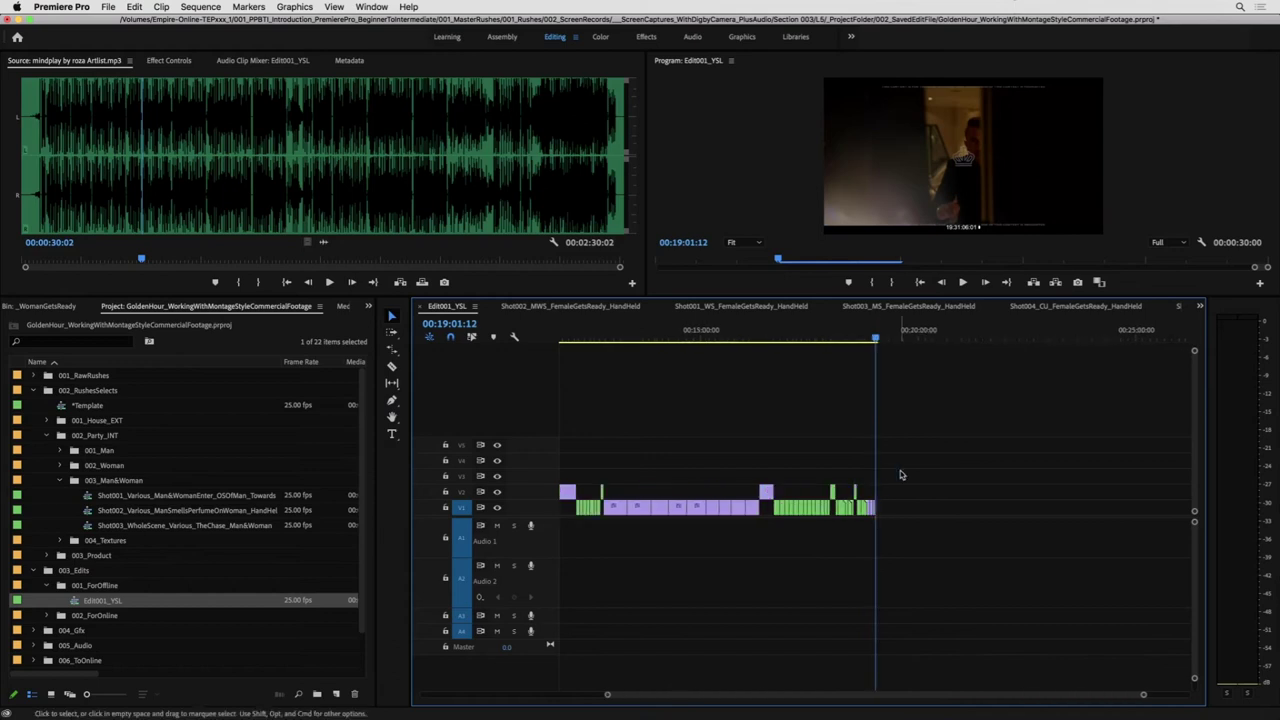
left_click_drag(1041, 508, 616, 588)
key("Delete")
- Try to close the gaps between the chase clips kept on V2
left_click_drag(1072, 430, 621, 539)
key("ctrl+g")
left_click(681, 340)
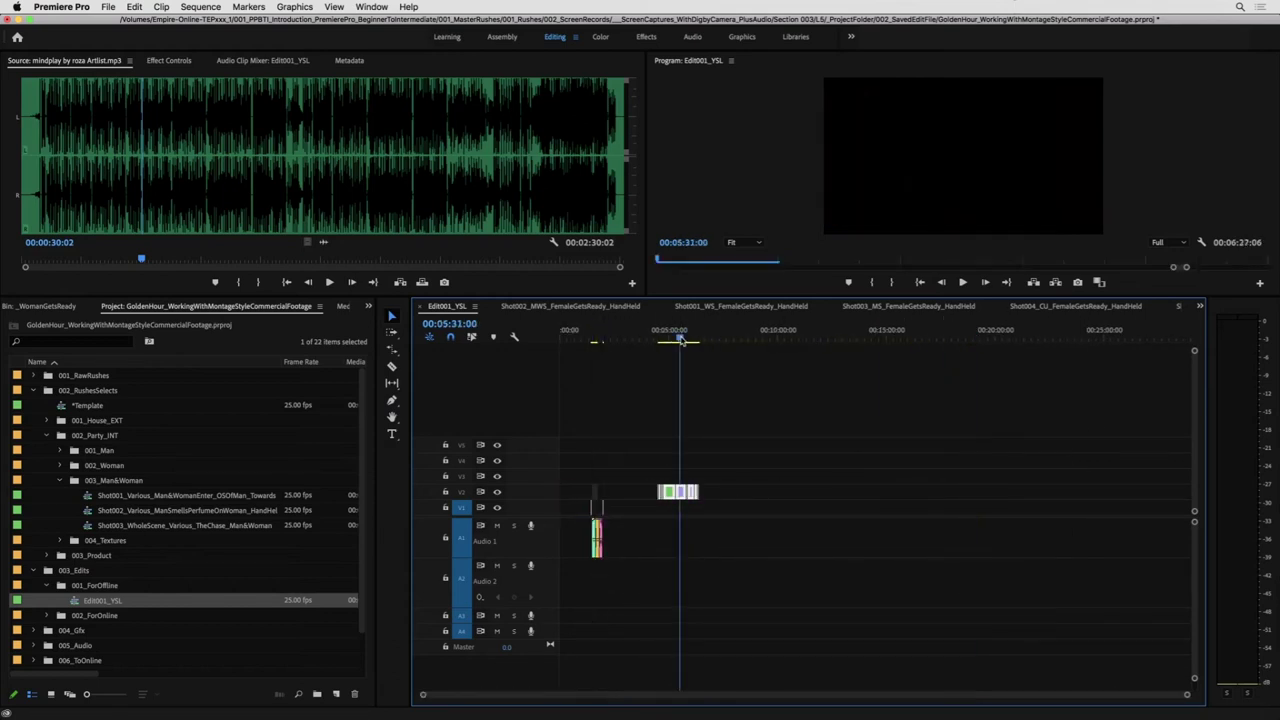
left_click_drag(681, 340, 682, 341)
key("super+z")
key("super+z")
- Close the gaps between the kept chase clips and place the group on V1 after the edit, starting at about 02:51
left_click_drag(924, 469, 628, 503)
key("ctrl+g")
left_click(671, 340)
key("equal")
key("equal")
left_click_drag(895, 492, 690, 475)
left_click(622, 339)
key("equal")
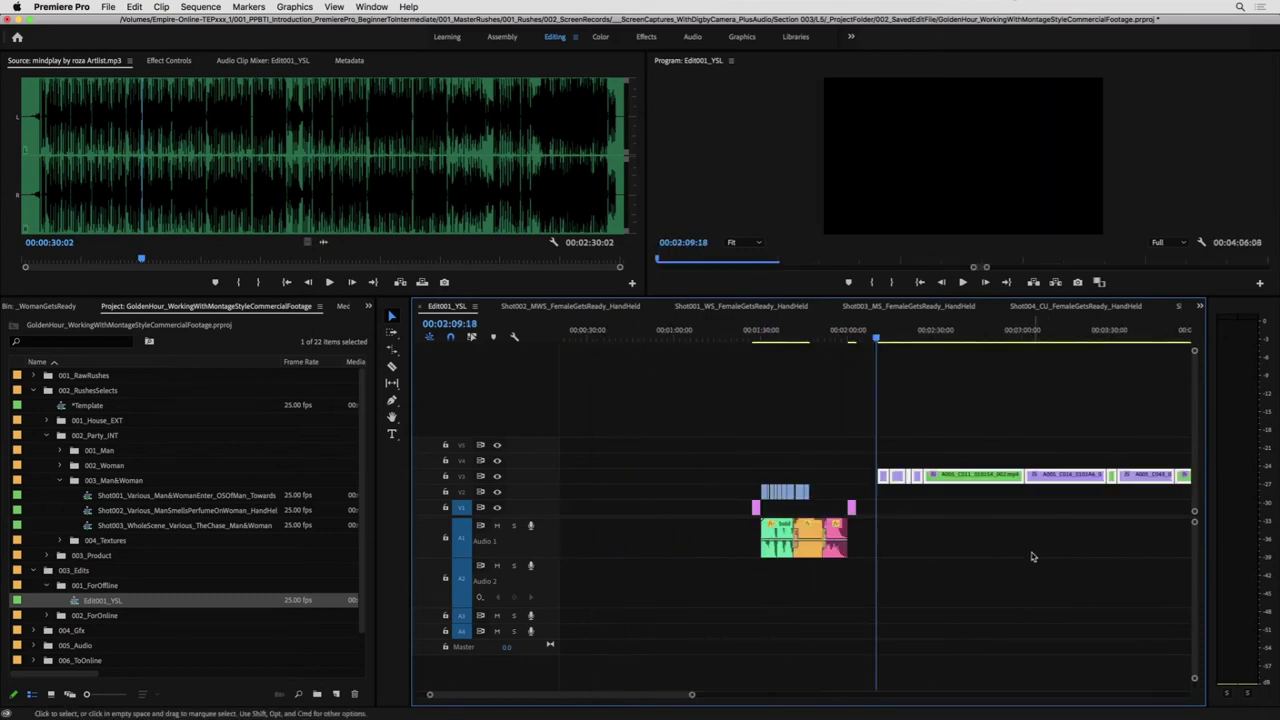
key("super+z")
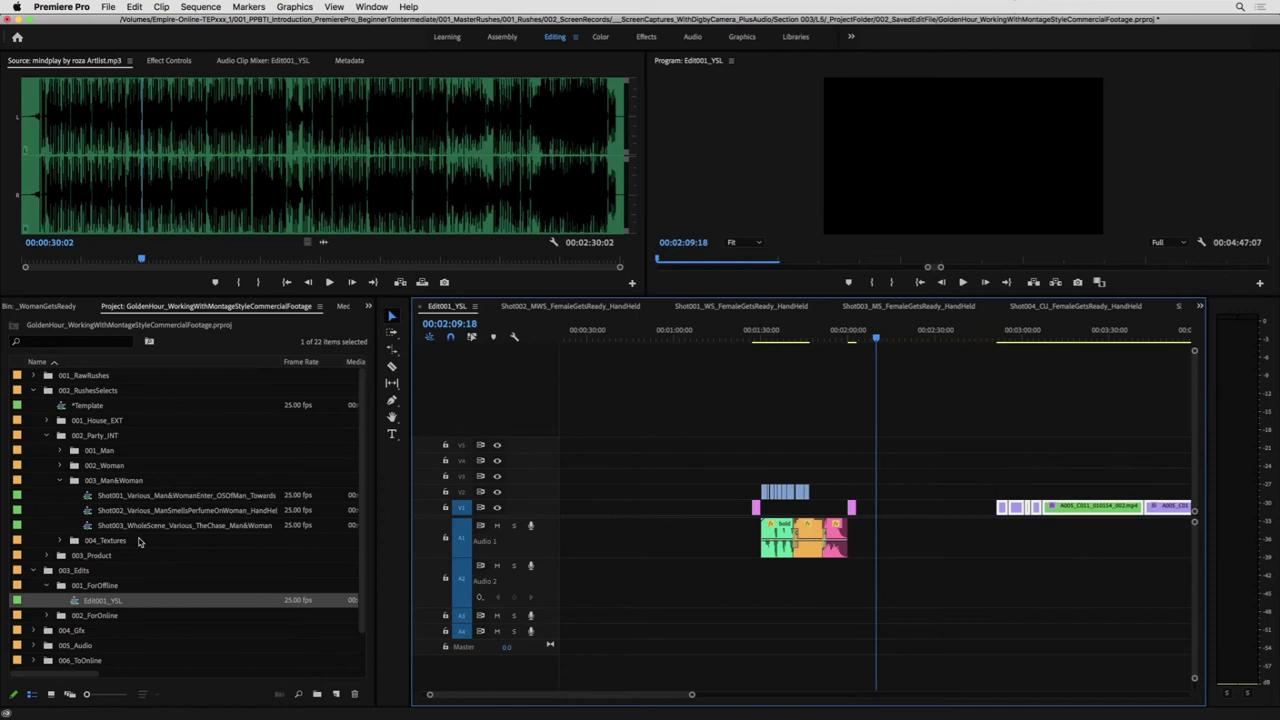
- Review the montage selects in the Shot001_Textures sequence of the 004_Textures bin
left_click(73, 540)
left_click(59, 480)
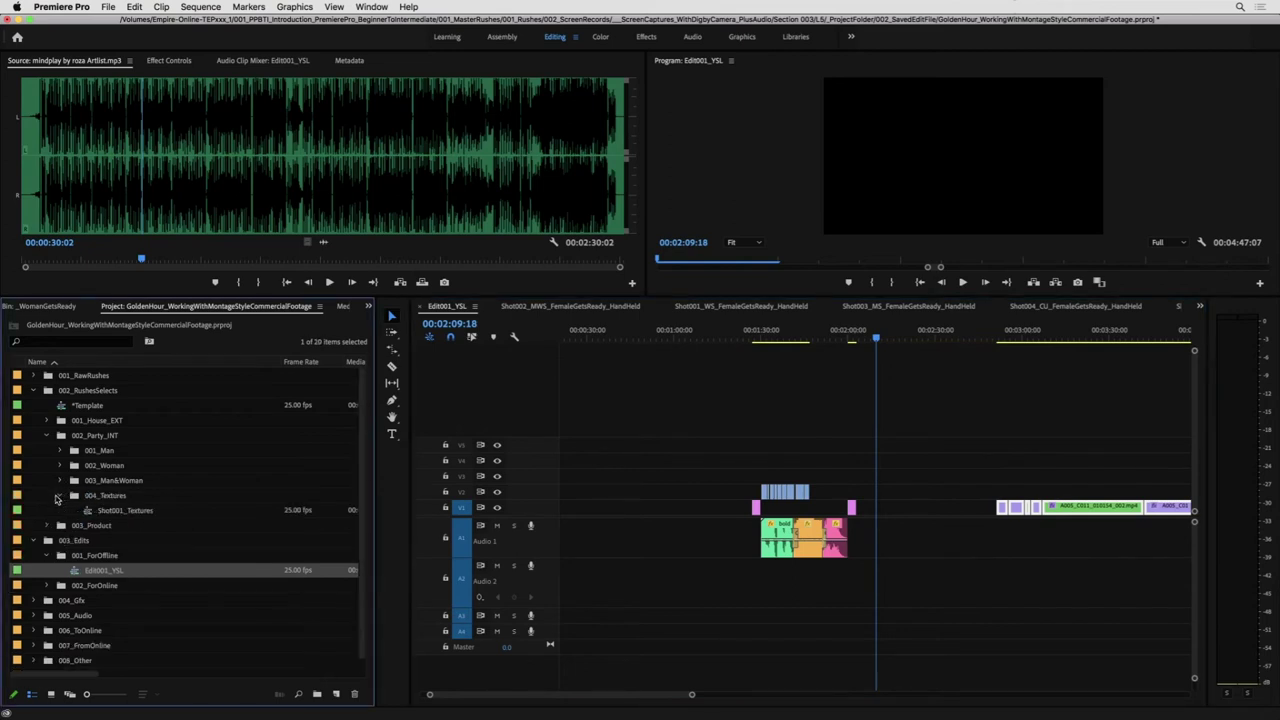
double_click(76, 510)
mouse_move(843, 329)
left_mouse_down()
mouse_move(857, 336)
mouse_move(841, 336)
left_mouse_up()
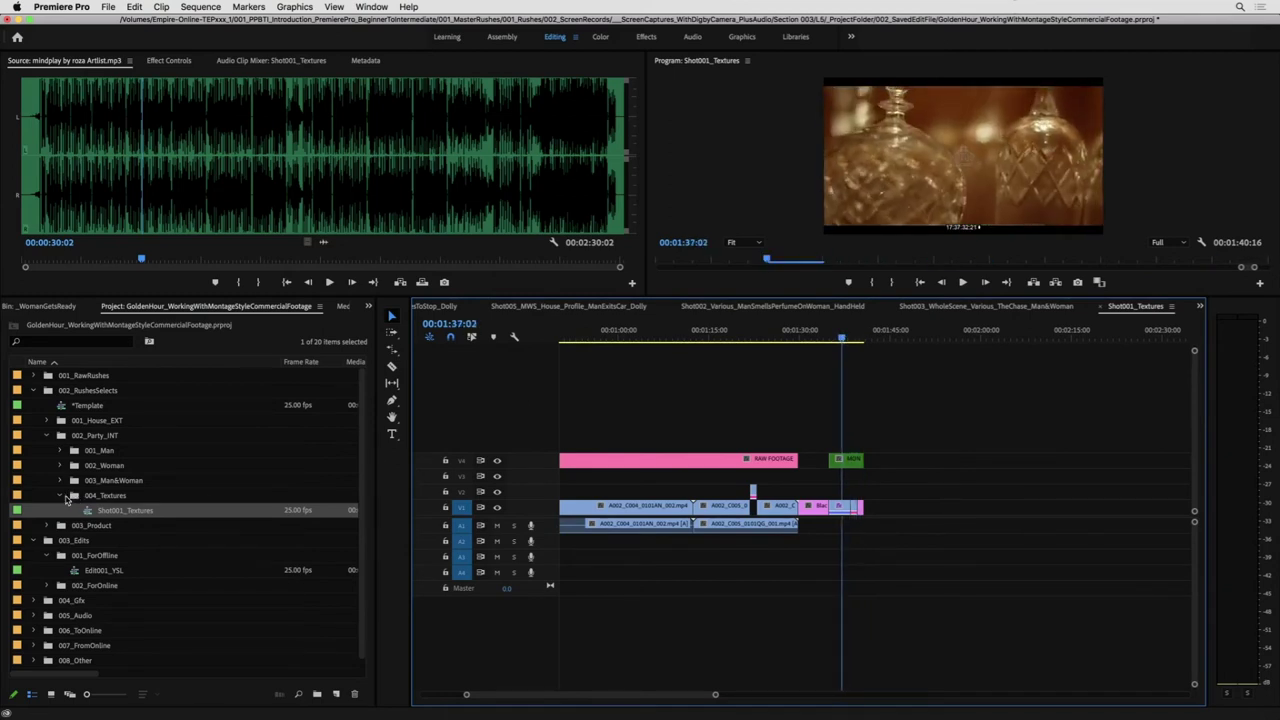
left_click(59, 496)
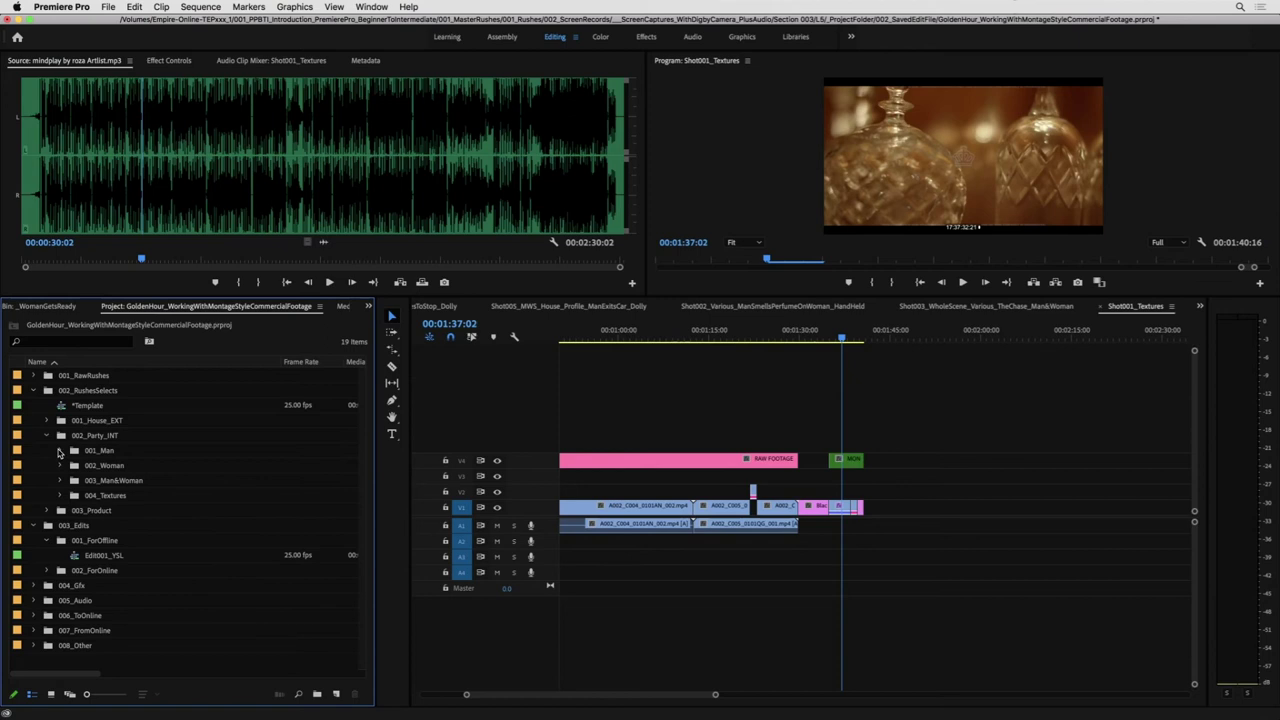
- Copy the montage selects from Shot003_Various_Man_Mingles into Edit001_YSL on V2, starting at about 02:03
left_click(61, 450)
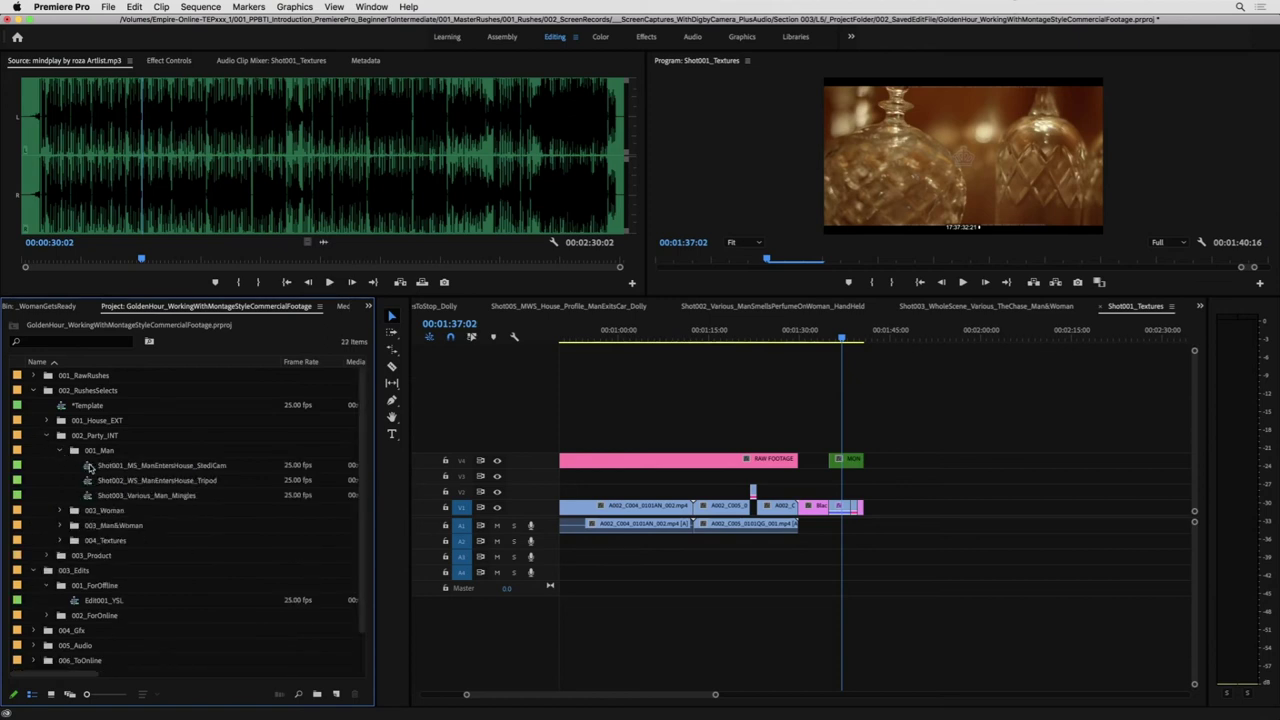
double_click(117, 497)
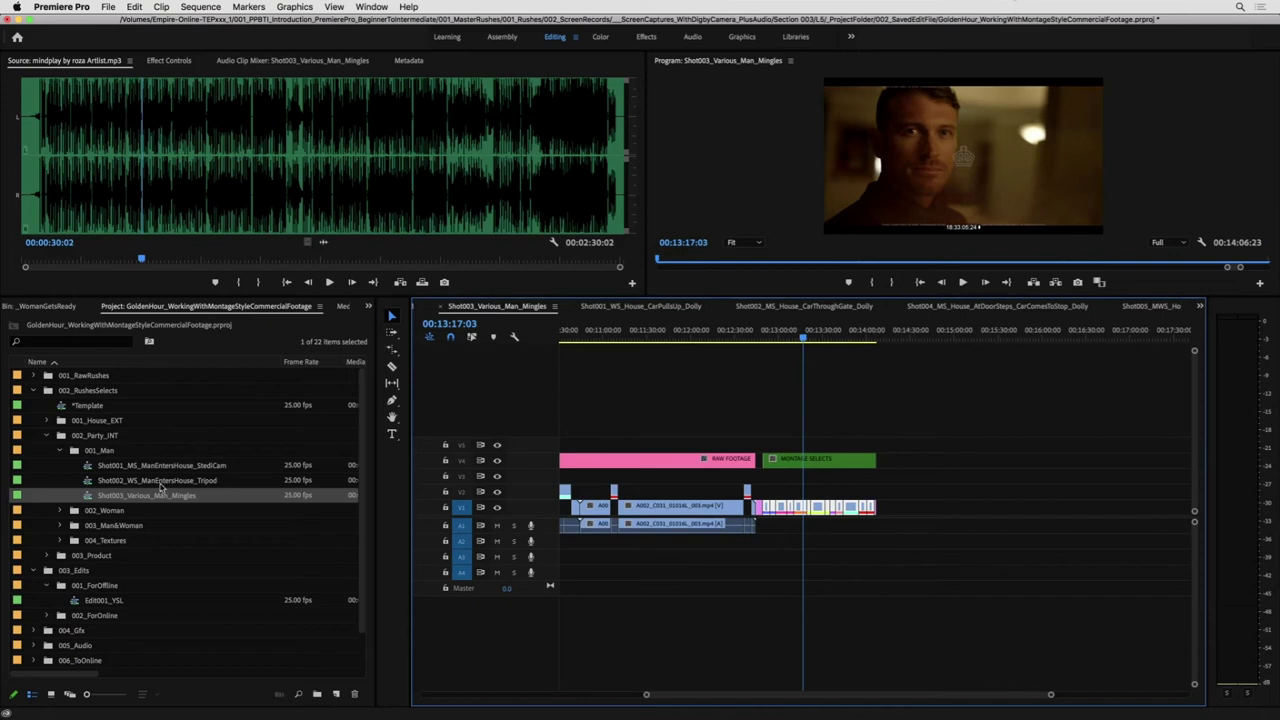
double_click(104, 599)
left_click_drag(877, 340, 855, 342)
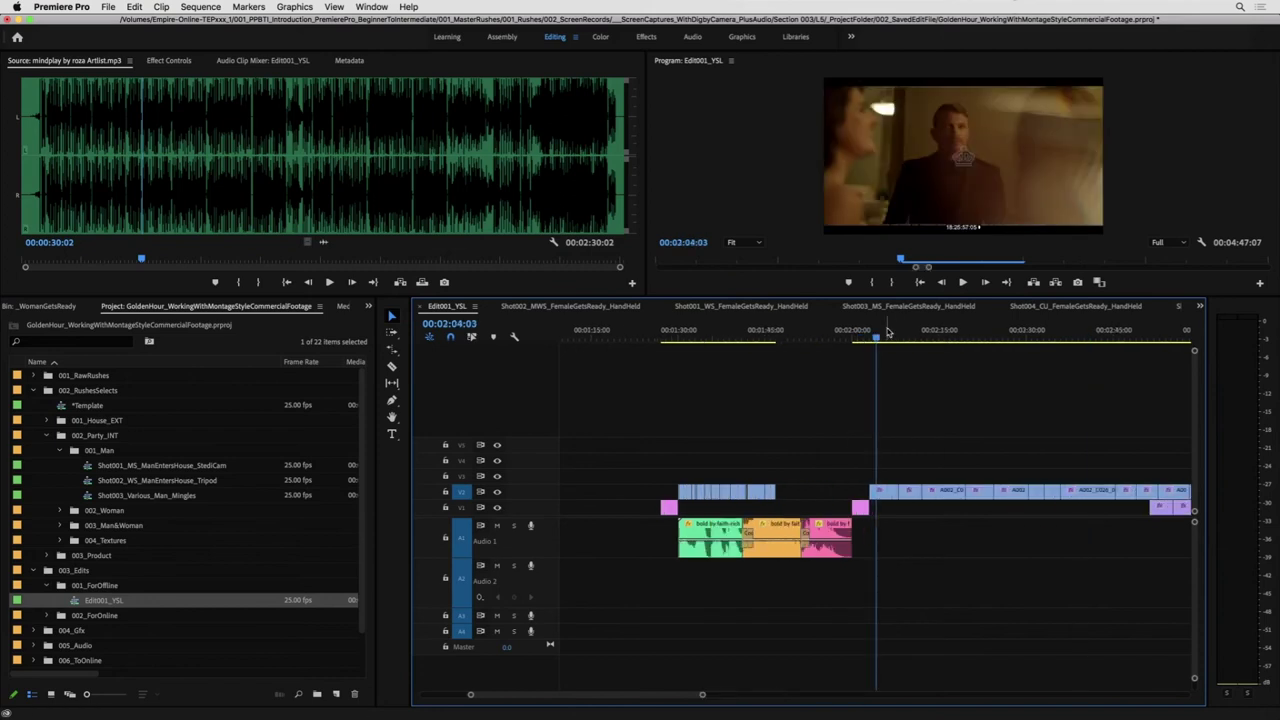
- Raise the man's A002_C026 clip near 02:41 to V3 and delete the mingling clips before it from V2
left_click_drag(887, 336, 1093, 368)
left_click_drag(1089, 489, 1089, 474)
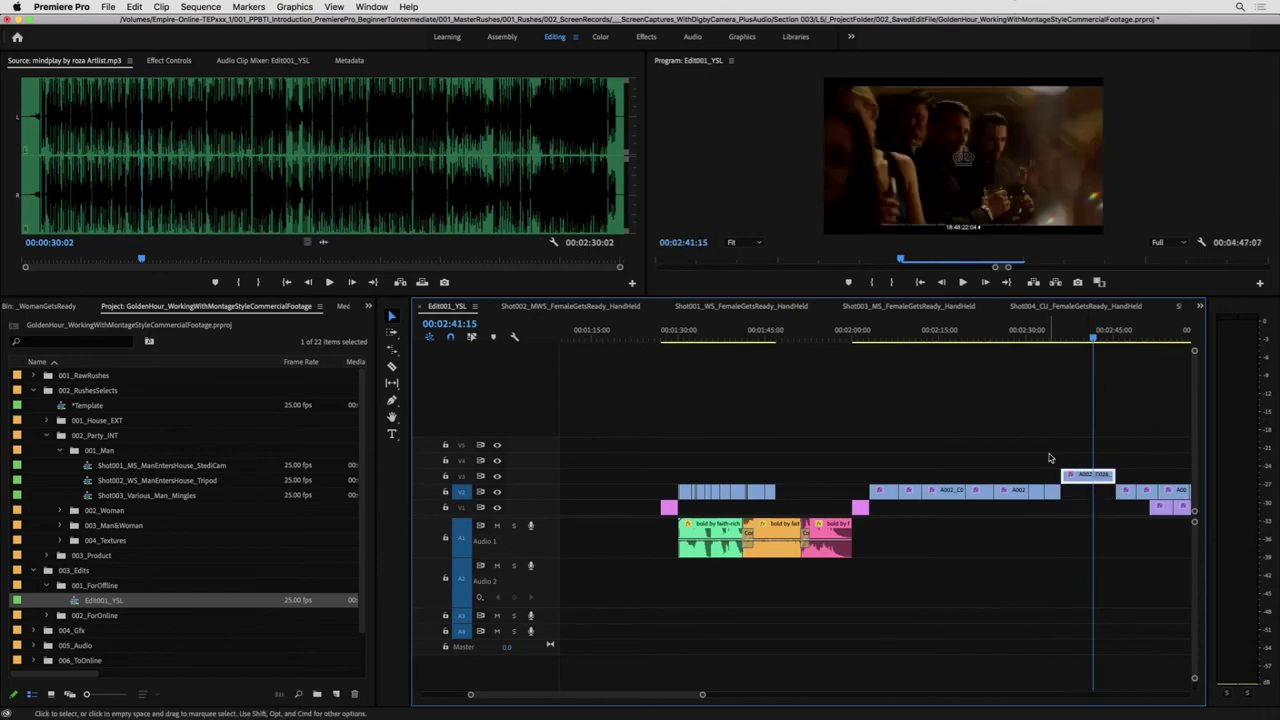
left_click_drag(996, 504, 886, 490)
key("Delete")
key("h")
left_click_drag(987, 424, 777, 393)
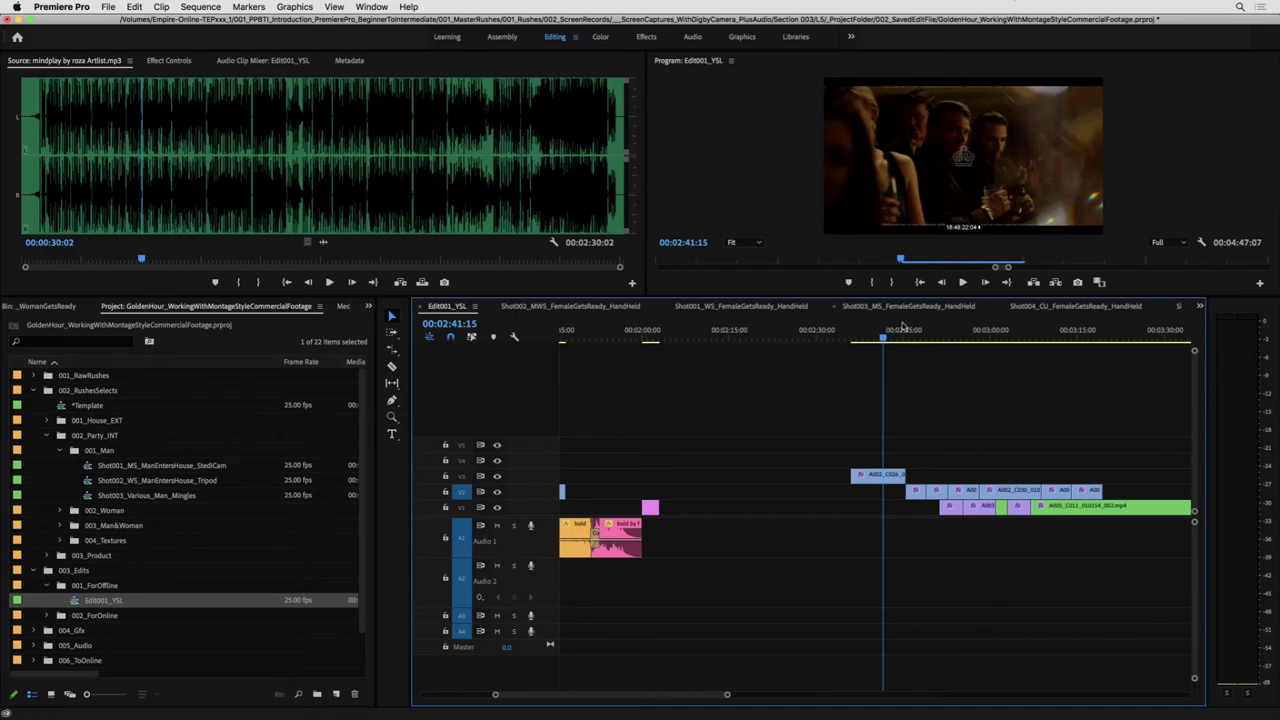
- Set aside a second mingling clip and move the two kept clips together on V2 at about 02:01
left_click_drag(888, 337, 1094, 343)
left_click_drag(1090, 491, 1082, 476)
left_click_drag(1082, 476, 682, 498)
left_click(1103, 438)
- Check the leftover mingling clips on V2 and delete them
left_click_drag(997, 339, 1038, 343)
left_click_drag(1130, 414, 884, 480)
key("Delete")
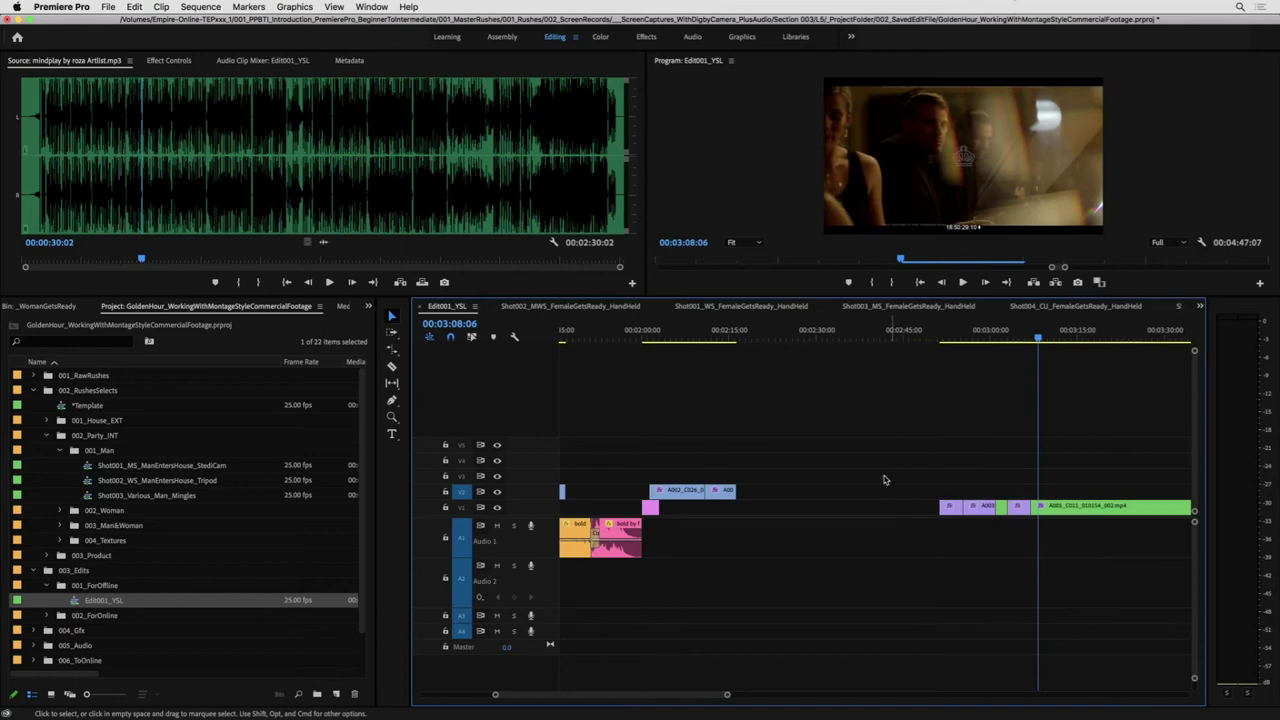
- Open the Shot003_Various_Female_Mingles selects sequence from the 002_Woman bin
left_click(130, 497)
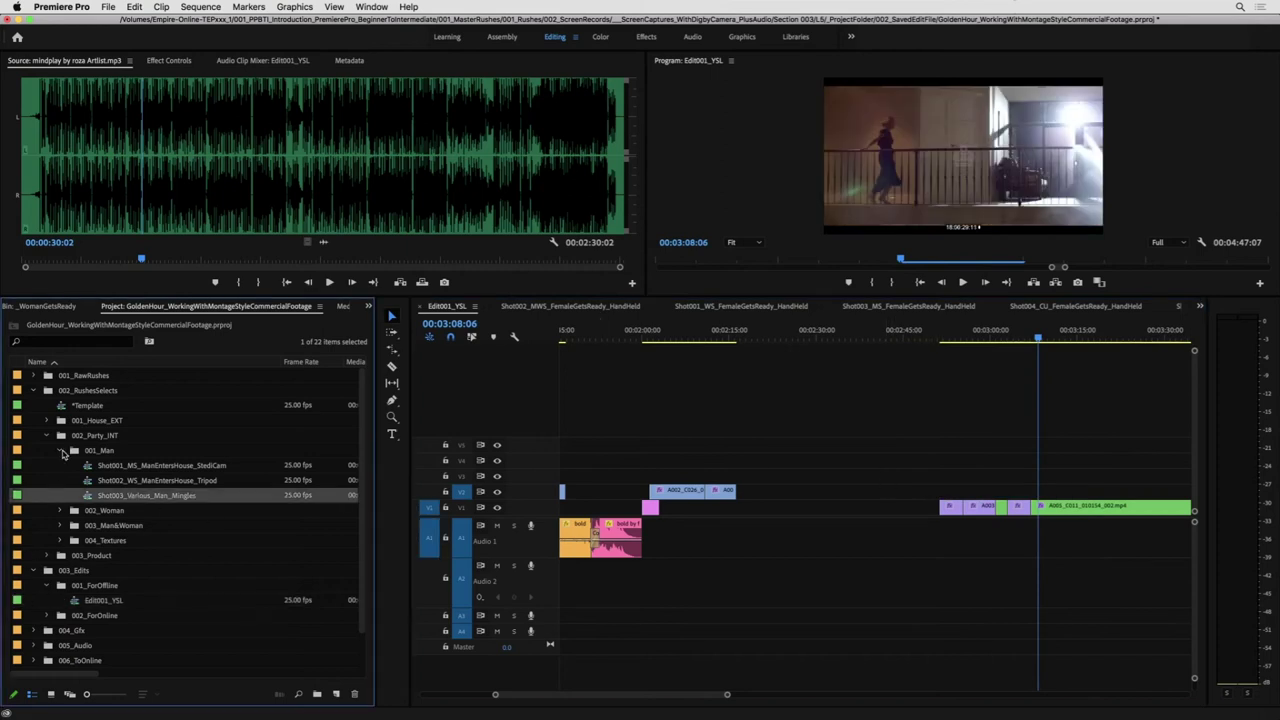
left_click(61, 451)
left_click(60, 465)
double_click(150, 525)
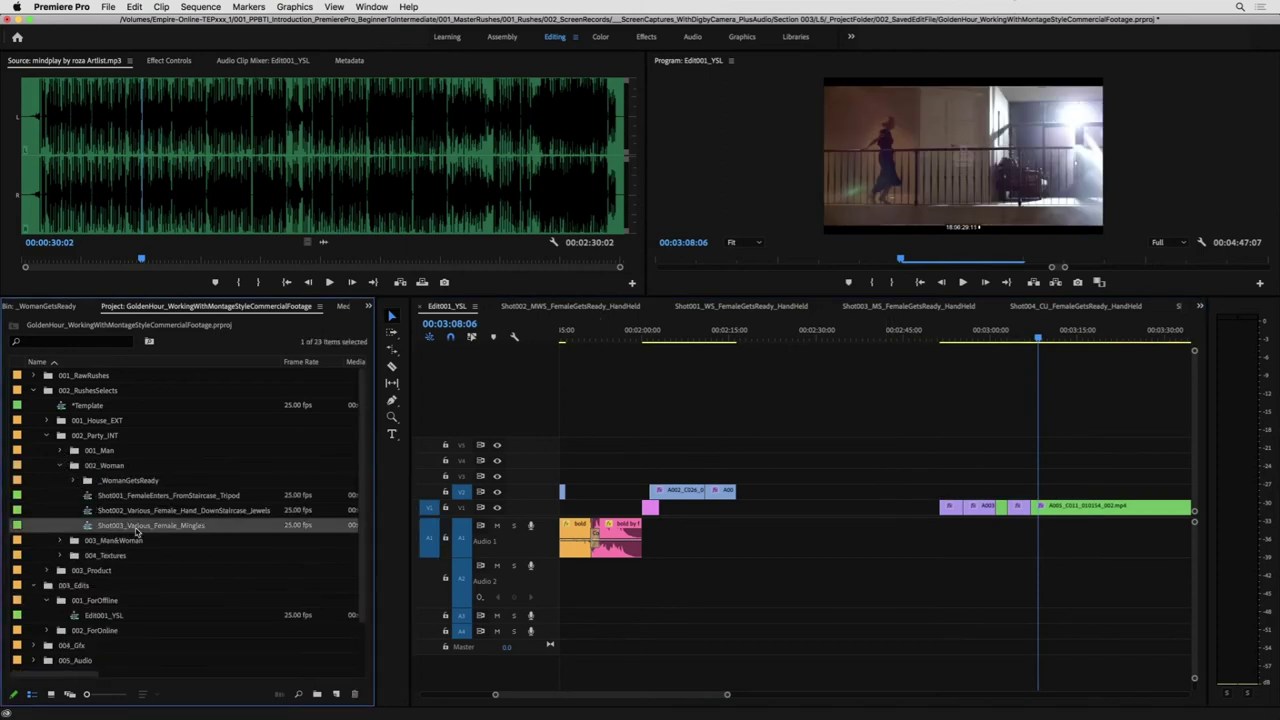
- Play the montage selects from about 27:45 and raise the woman's two toast clips starting at about 28:00 to V2
key("equal")
left_click_drag(806, 339, 669, 397)
key("l")
key("l")
key("l")
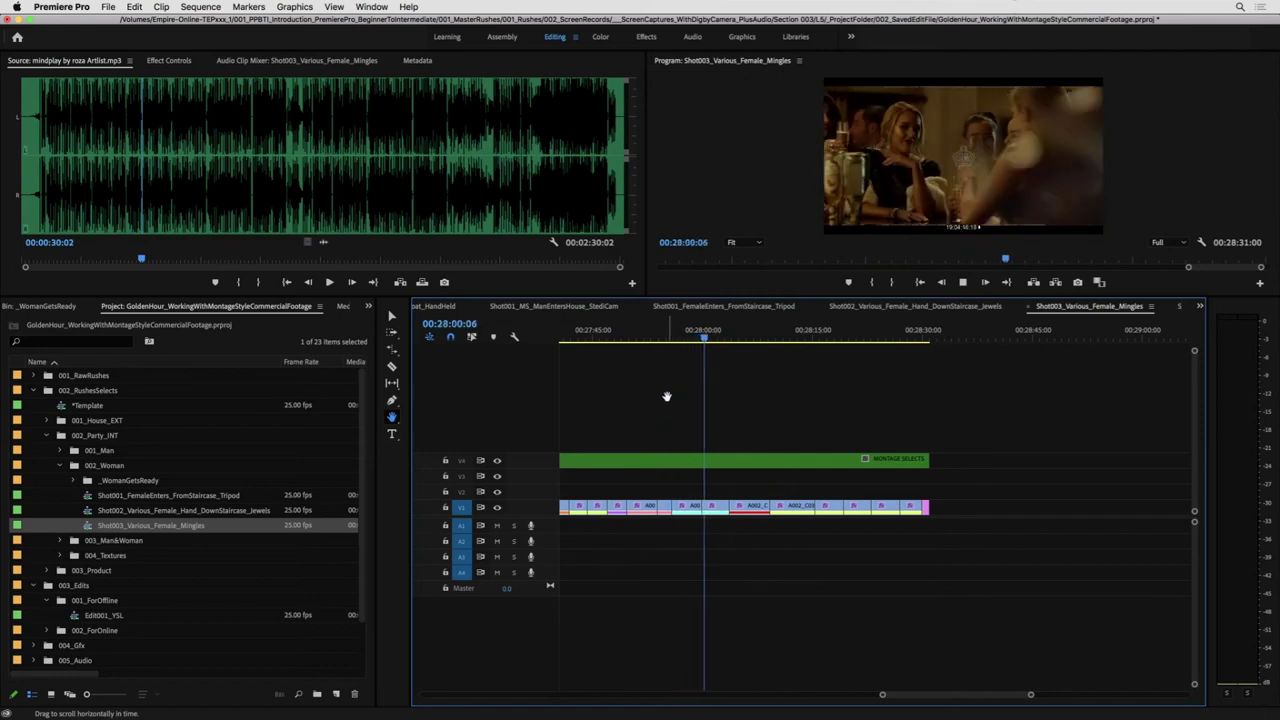
key("k")
key("v")
mouse_move(760, 505)
left_mouse_down()
mouse_move(762, 524)
mouse_move(763, 487)
left_mouse_up()
- Check the last montage selects around 28:24 to 28:28 and save the project
left_click(878, 335)
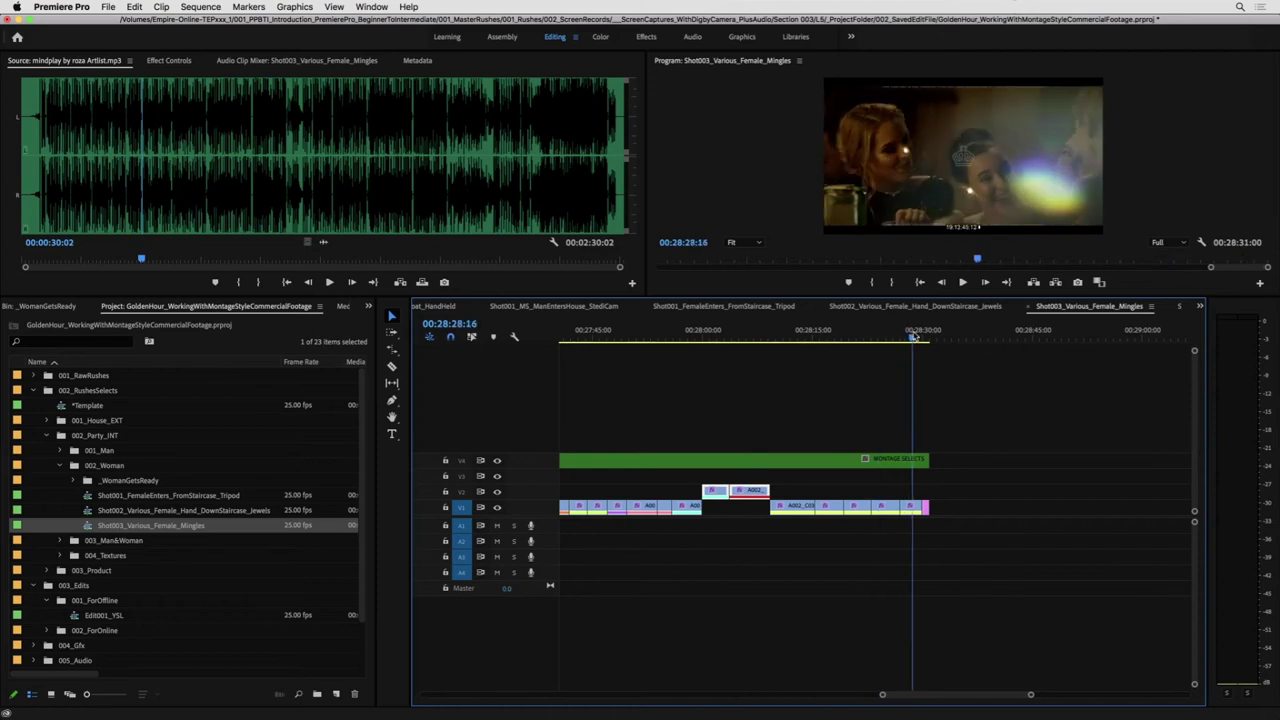
left_click_drag(912, 337, 886, 340)
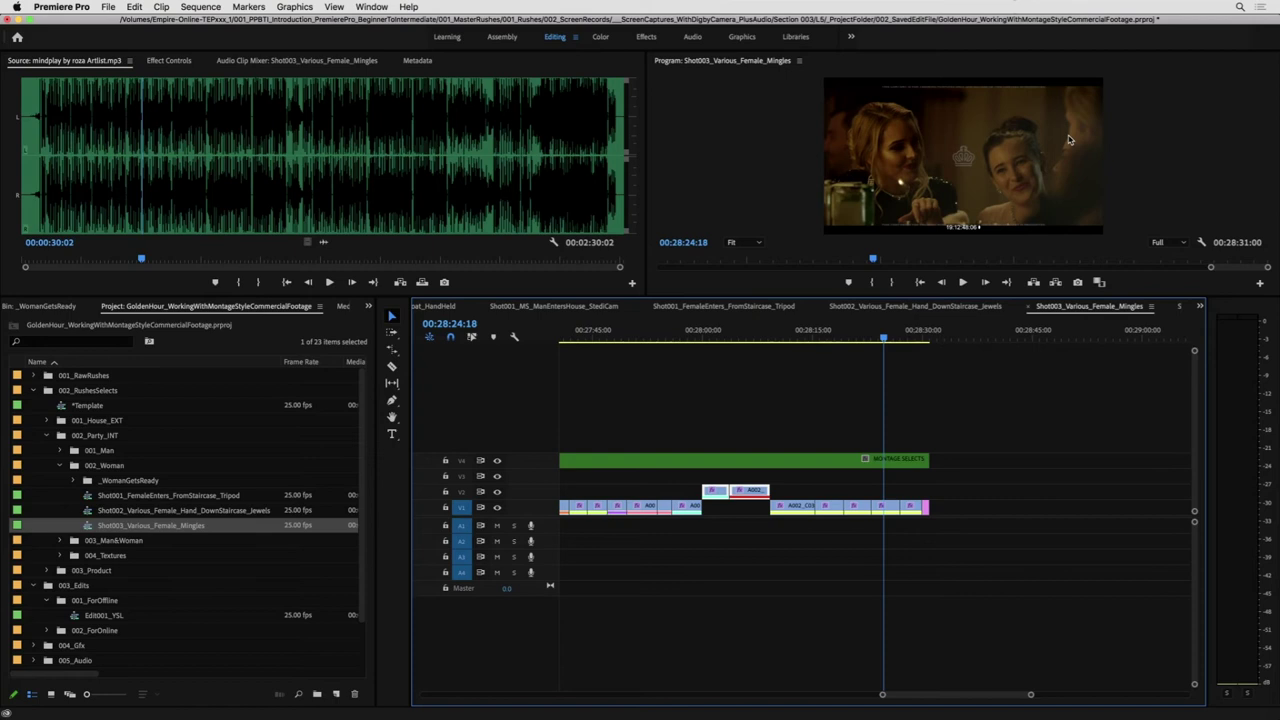
key("cmd+s")
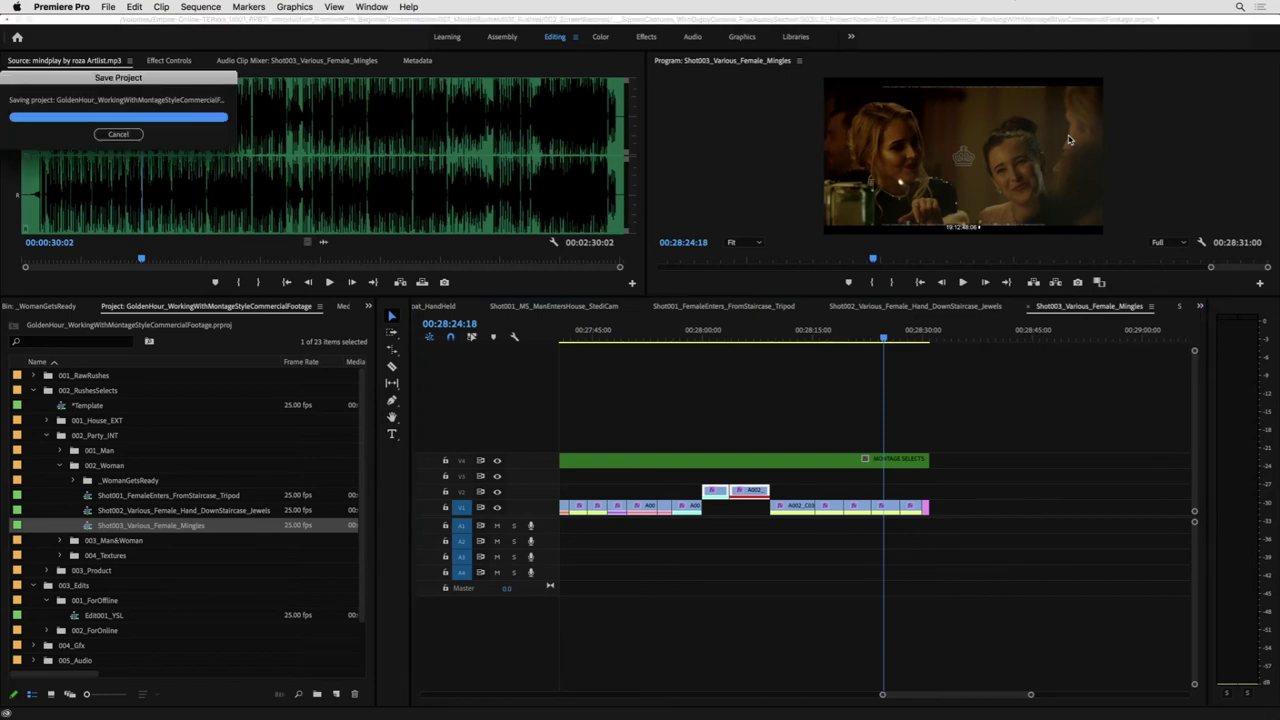
- Copy the two raised toast clips into Edit001_YSL on V2, behind the man's clips at about 02:18
left_click_drag(741, 334, 724, 380)
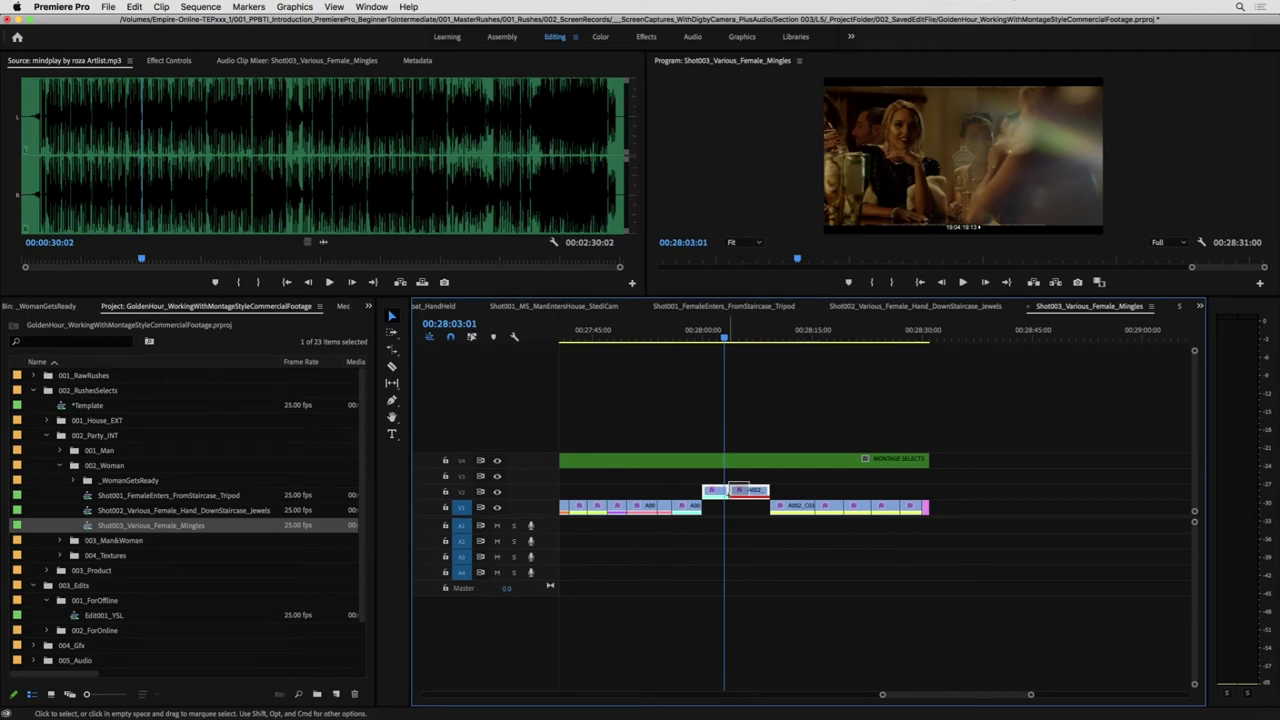
key("minus")
key("minus")
key("minus")
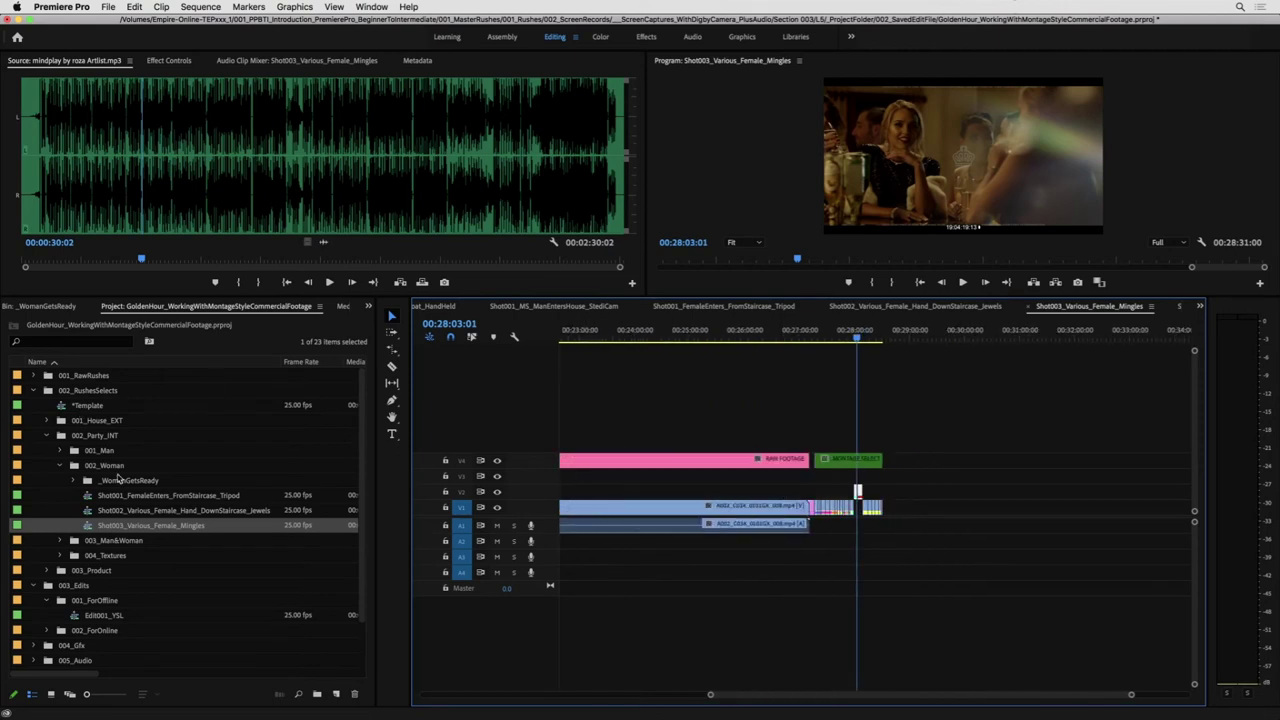
double_click(100, 615)
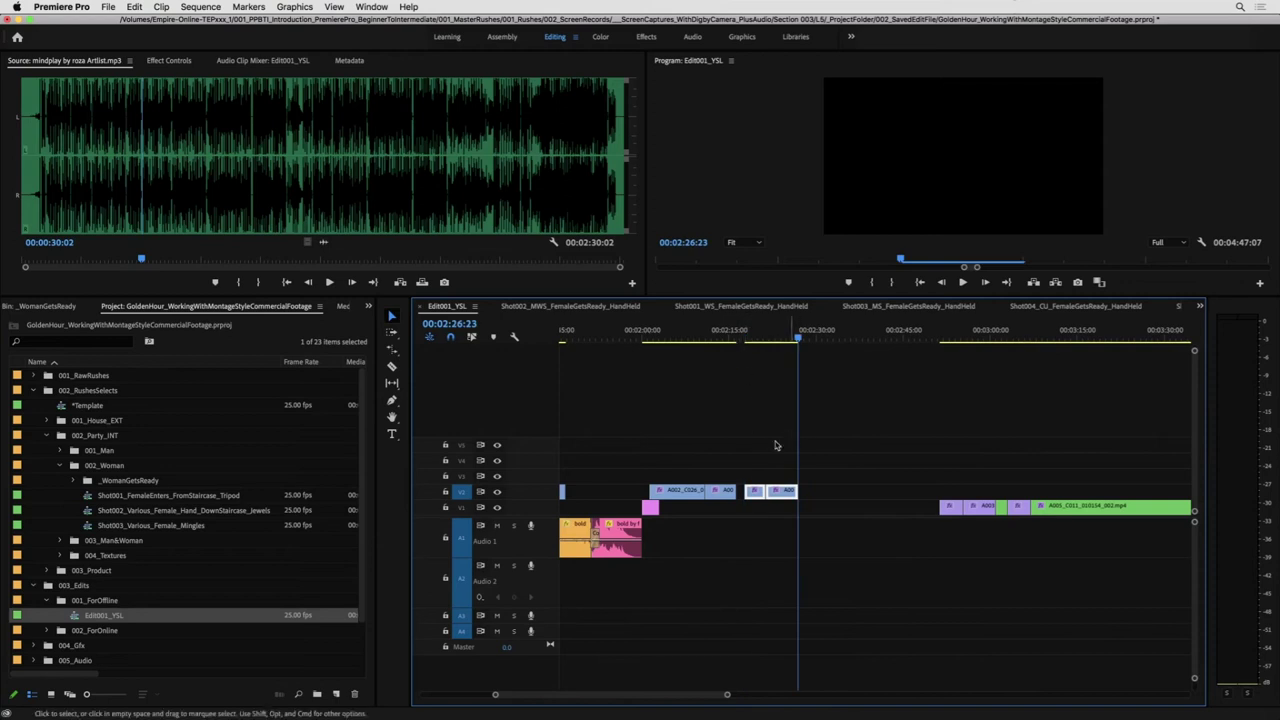
scroll(775, 441, "up", 5)
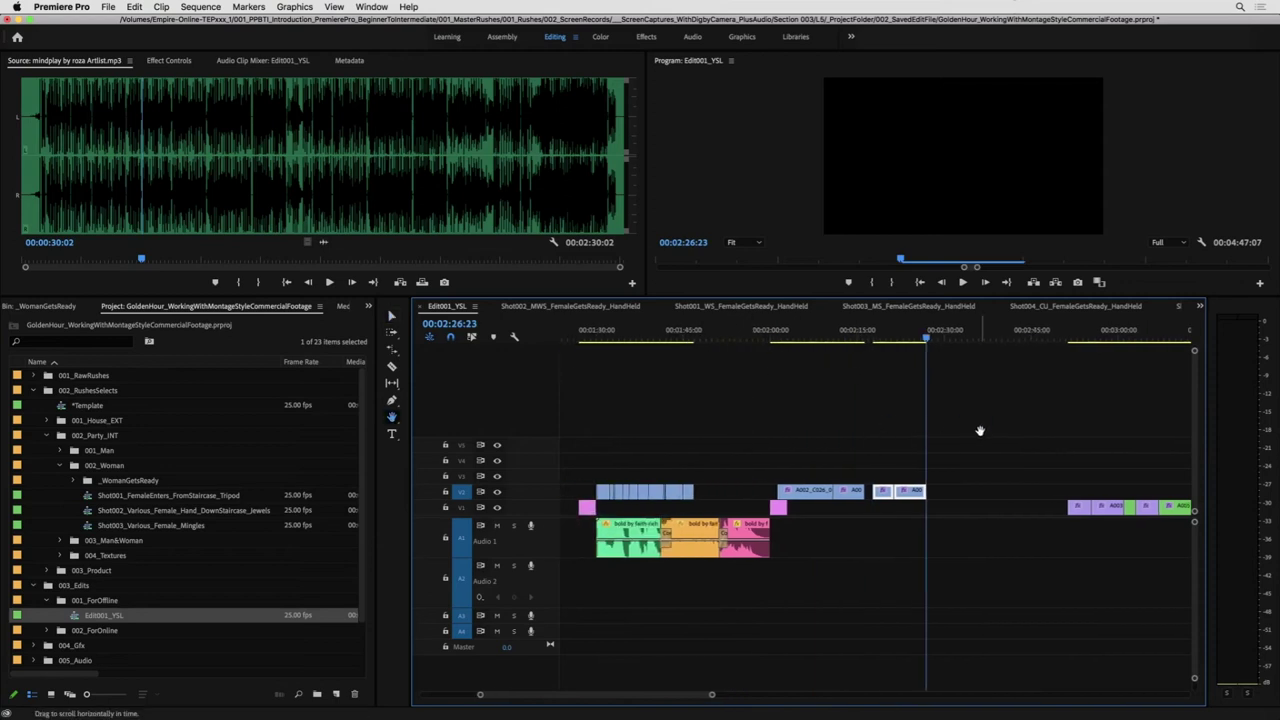
- Move the man's and woman's four mingling clips together to V3, starting at about 01:51
key("z")
left_click_drag(790, 487, 801, 483)
left_click(794, 480, "alt")
left_click(793, 479, "alt")
left_click(792, 478, "alt")
left_click(797, 479, "alt")
left_click(815, 482, "alt")
left_click(838, 485, "alt")
left_click_drag(890, 492, 840, 480)
key("z")
left_click(846, 452)
key("v")
left_click(872, 332)
- Examine the moved V3 clips against the music, through to the woman's toast at about 02:13
key("z")
left_click_drag(884, 435, 888, 430)
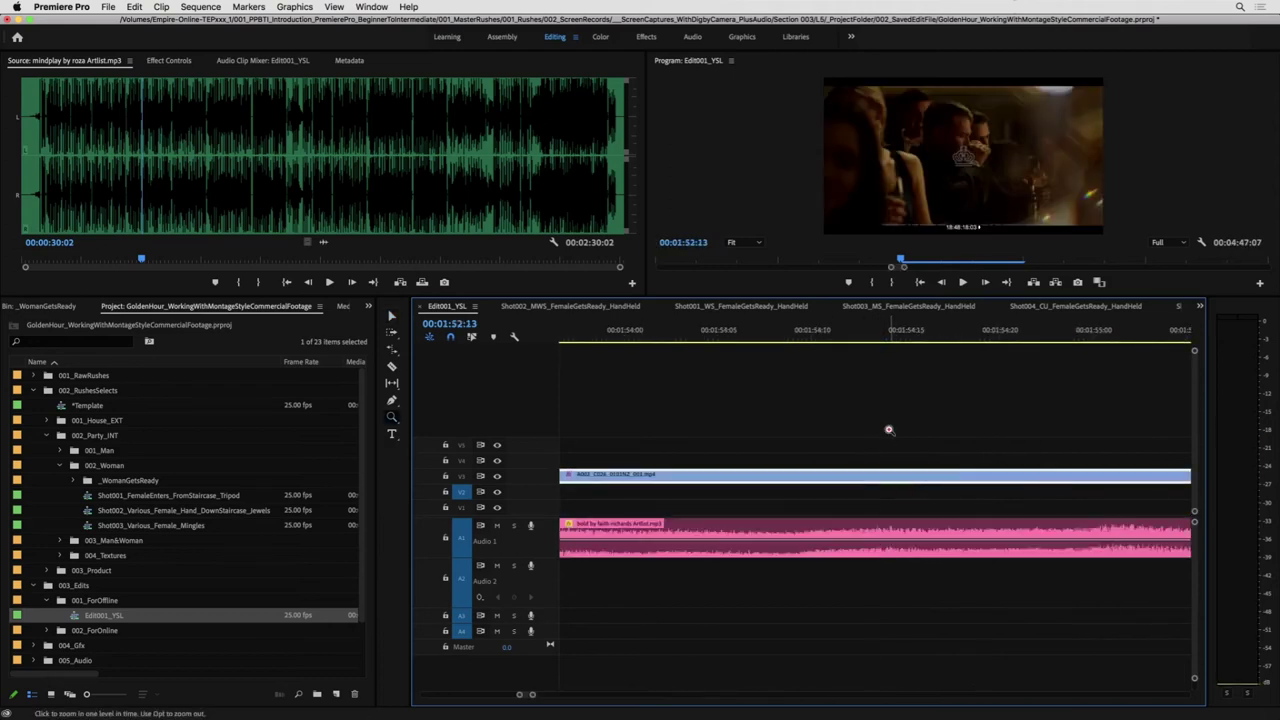
left_click(829, 397, "alt")
left_click(816, 376, "alt")
left_click(810, 368, "alt")
left_click(745, 386, "alt")
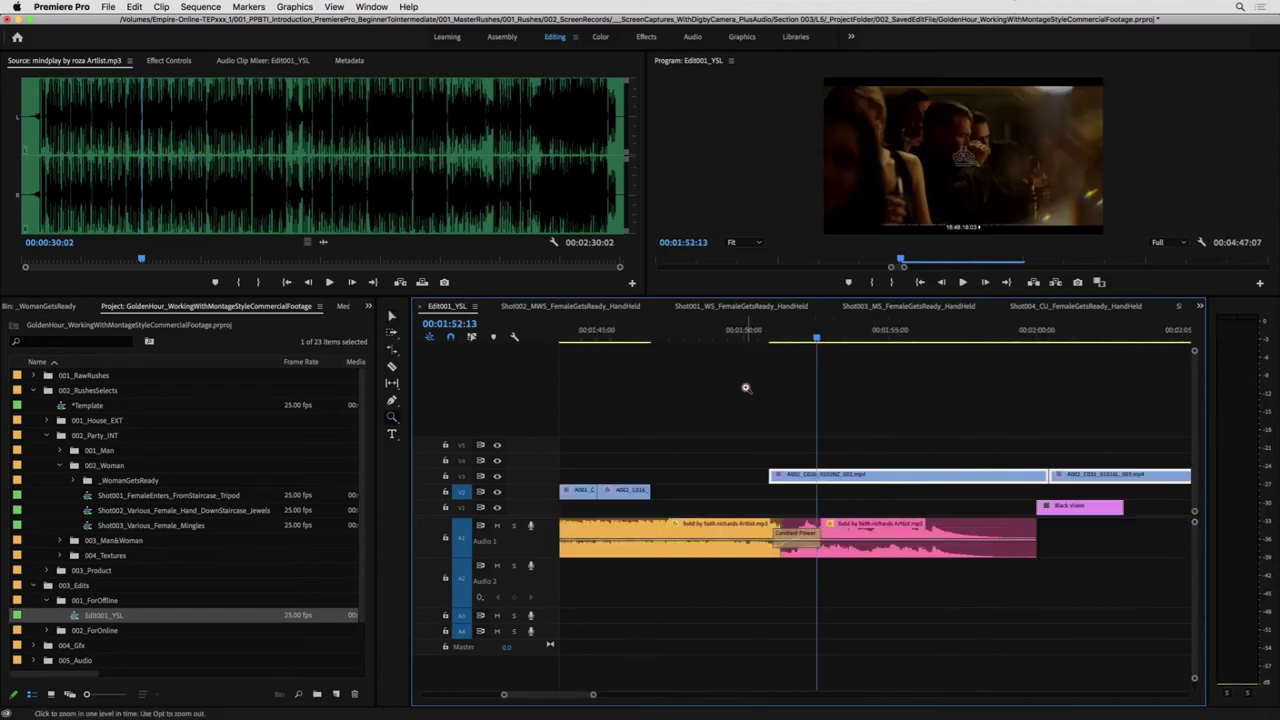
left_click(750, 384, "alt")
left_click(752, 339)
key("minus")
key("equal")
left_click_drag(922, 334, 1036, 340)
key("minus")
key("equal")
key("minus")
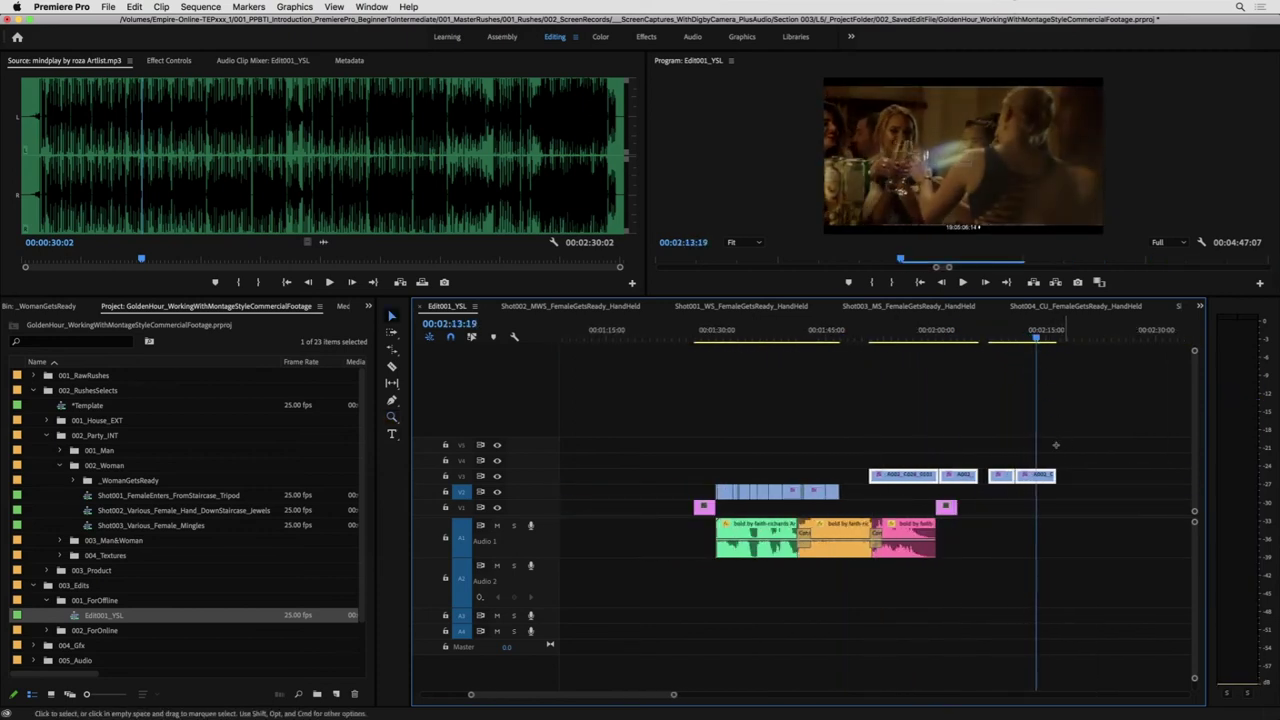
- Shift the four V3 clips earlier to start at about 01:48 and locate the woman's toast action
left_click_drag(893, 480, 873, 480)
key("z")
left_click(876, 474)
key("minus")
left_click_drag(1037, 338, 1019, 364)
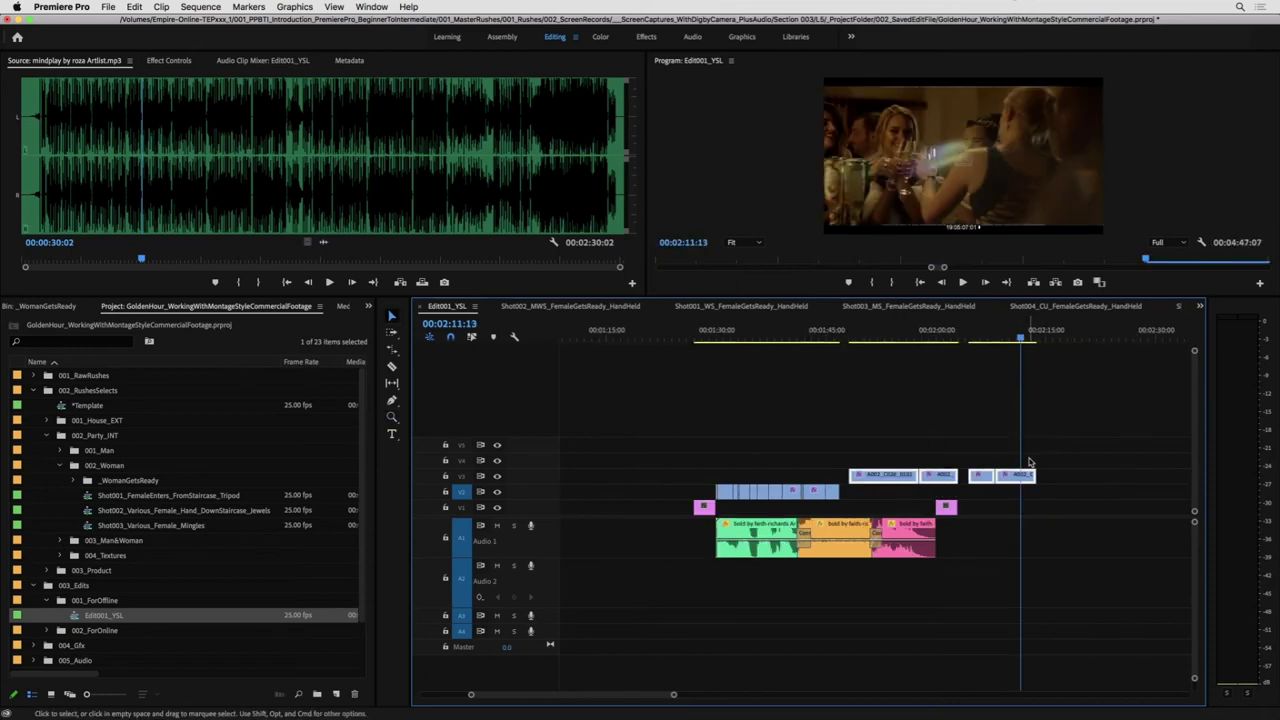
- Move the last toast clip to V4, starting where the V2 clips end at about 01:46:20, and play it
left_click_drag(919, 469, 865, 463)
key("equal")
left_click(820, 337)
key("space")
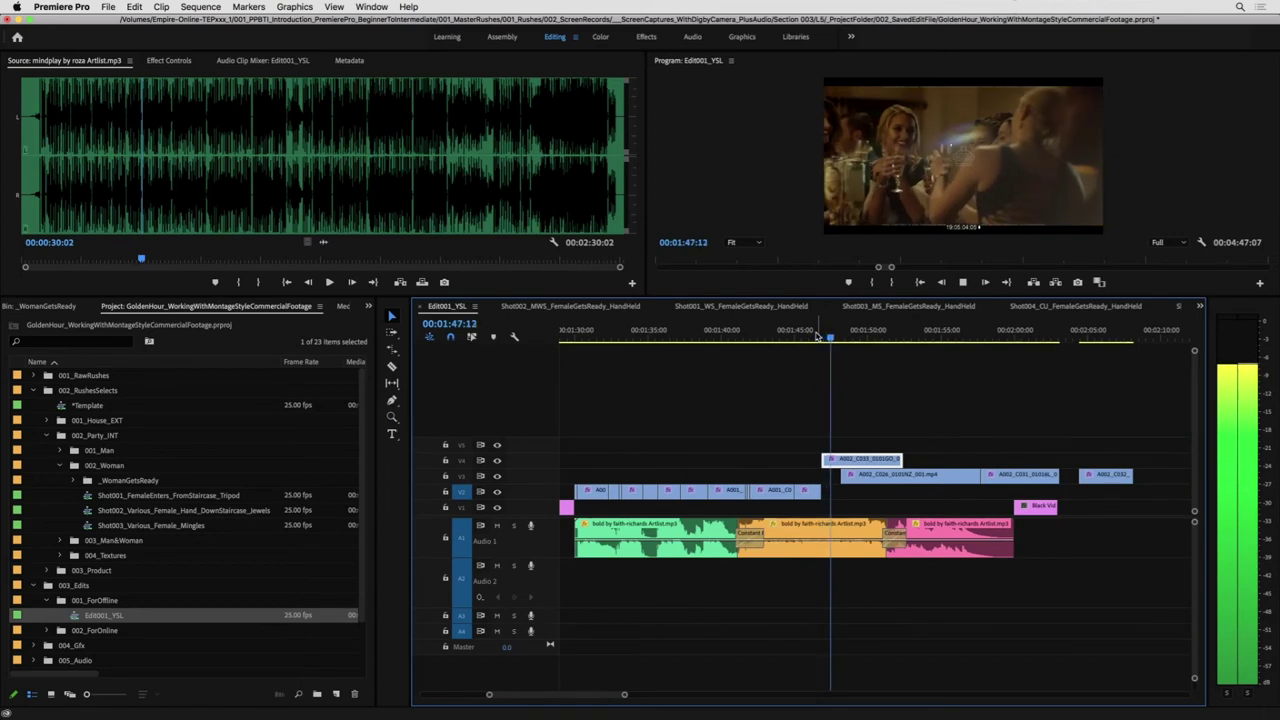
key("=")
key("space")
- Trim the V4 toast clip's start to about 01:50:15 and extend its end to about 01:53:05
left_click_drag(815, 456, 926, 467)
key("space")
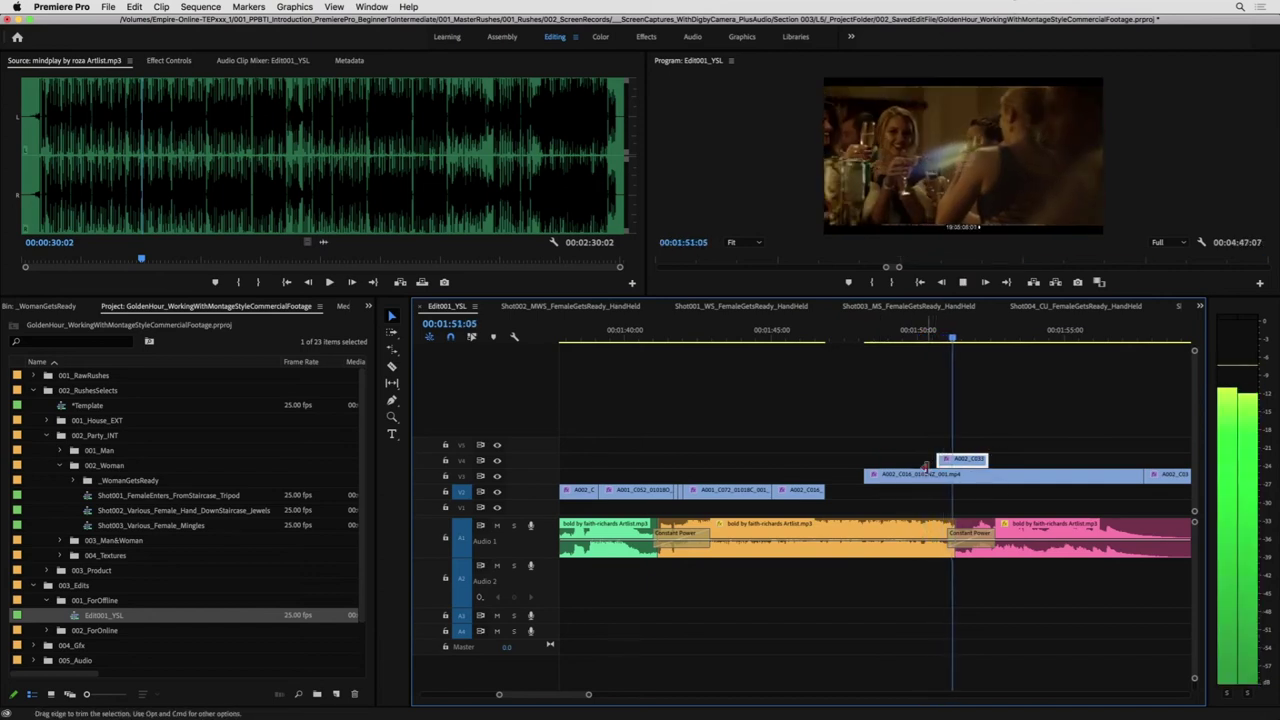
left_click_drag(988, 459, 1012, 459)
left_click(946, 339)
key("space")
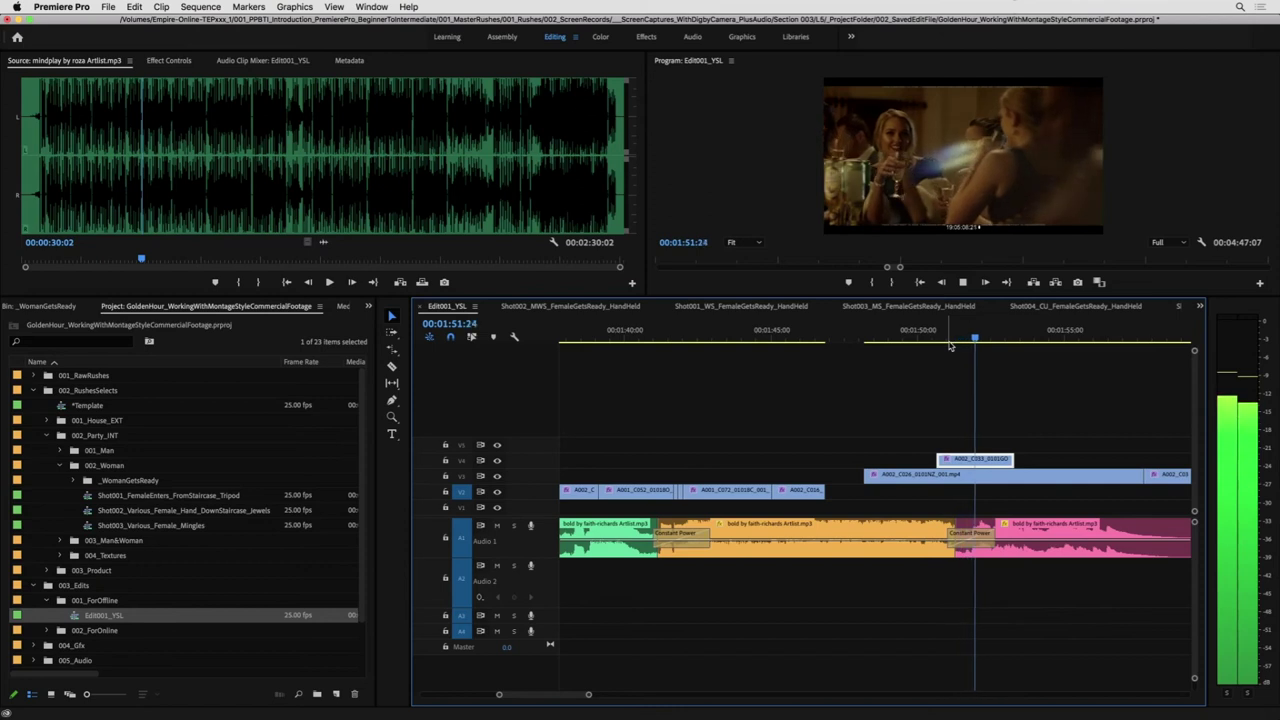
- Slip the toast clip's content and move it back to the end of the V2 clips at about 01:46:20
key("y")
left_click_drag(992, 459, 968, 463)
key("v")
left_click_drag(968, 462, 855, 460)
key("space")
- Trim the toast clip's end to about 01:49:04 and play back the cut into the man's clip
left_click(807, 340)
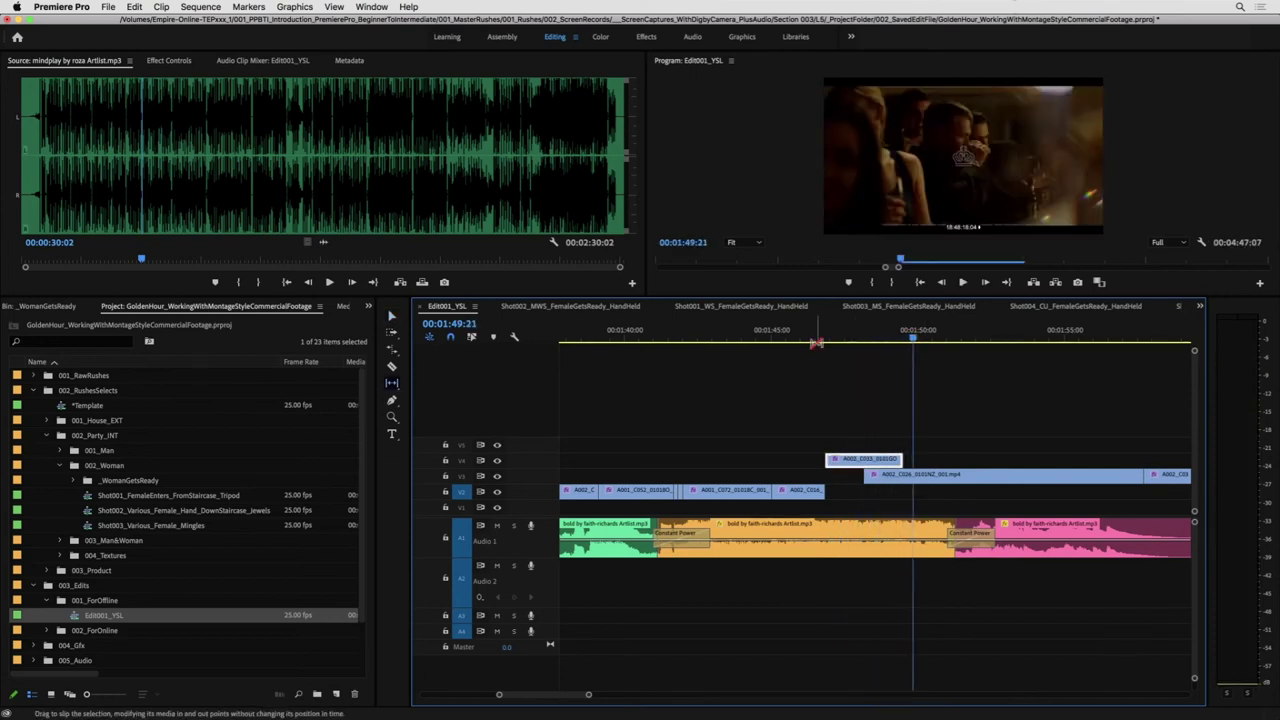
left_click(822, 339)
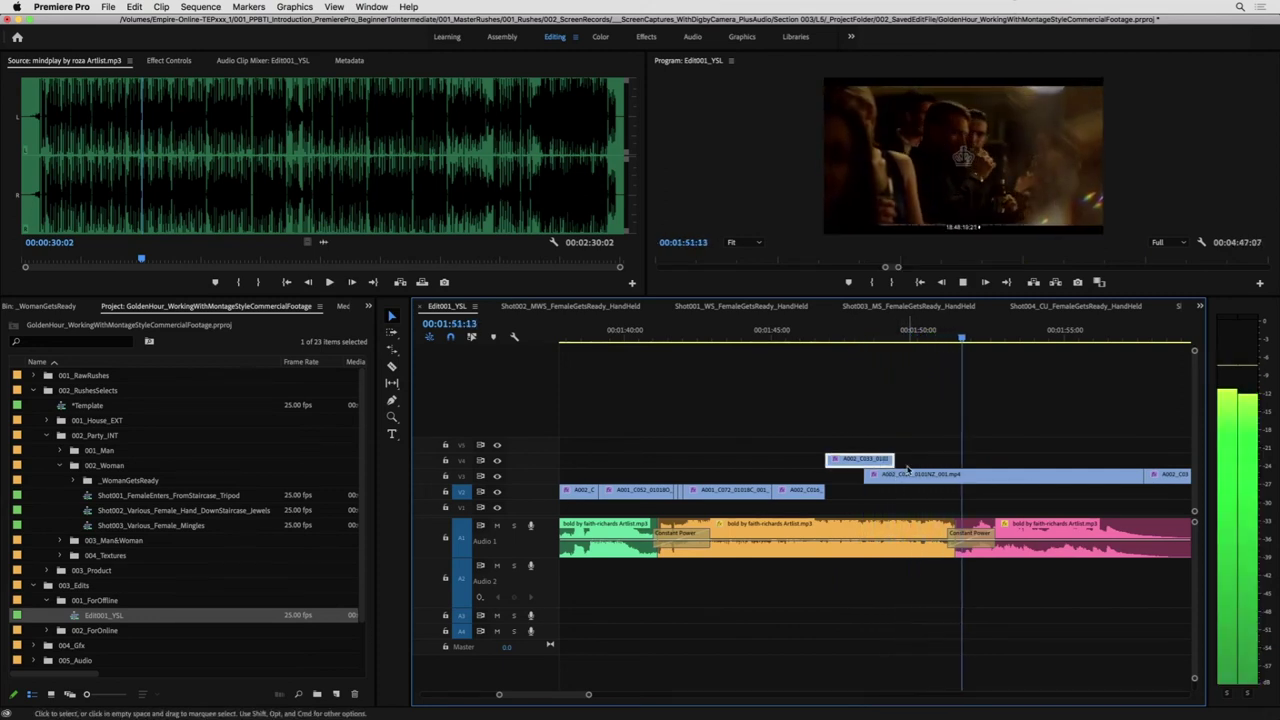
key("space")
left_click_drag(990, 338, 839, 353)
scroll(838, 353, "right", 1)
left_click(771, 338)
key("space")
key("space")
- Shift the V3 and V4 clips later so the toast starts at about 01:51, and check the gap after the last V2 clip
scroll(871, 440, "down", 2)
key("minus")
left_click_drag(1078, 434, 867, 477)
left_click_drag(864, 461, 885, 454)
left_click(882, 444)
left_click(855, 338)
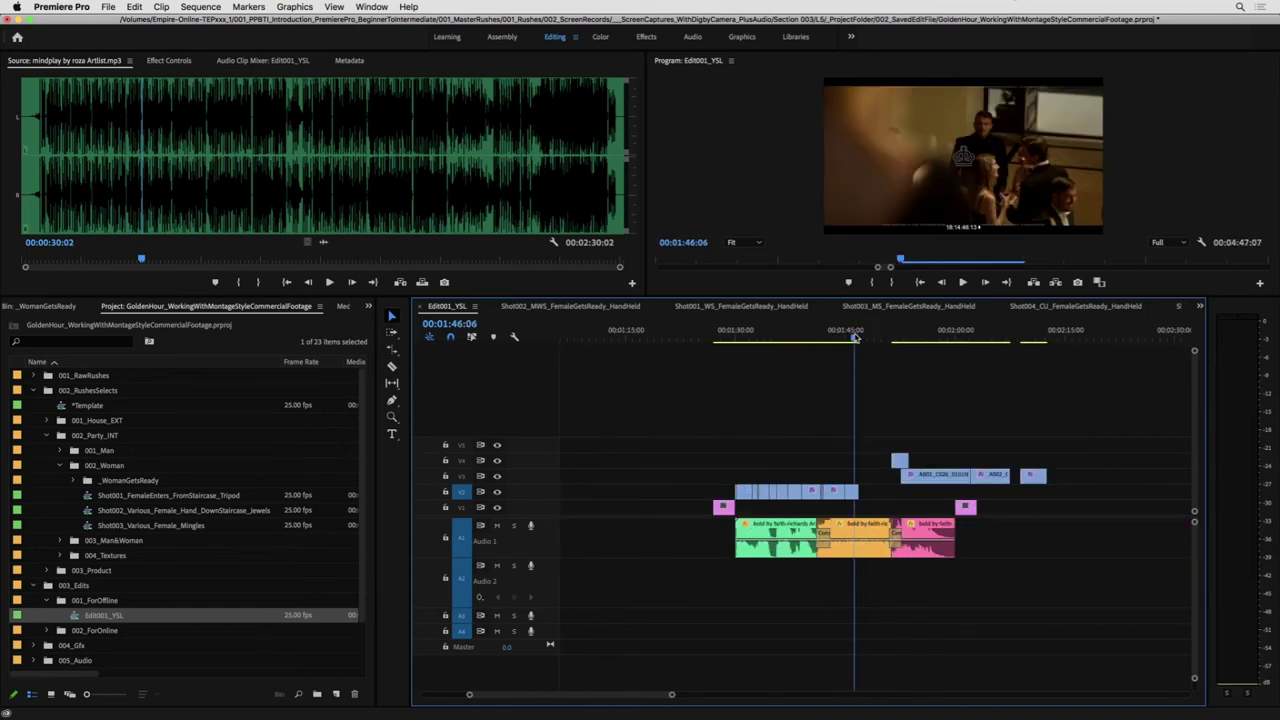
key("Down")
left_click_drag(855, 340, 898, 336)
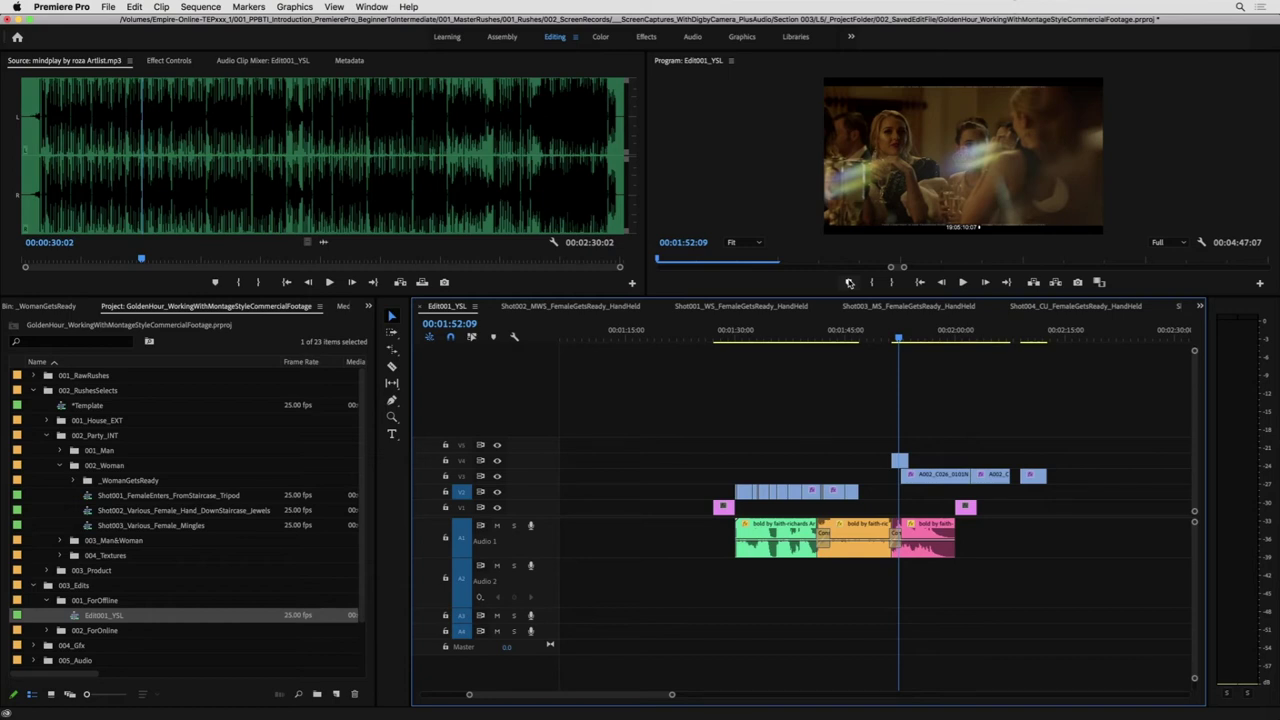
left_click_drag(898, 326, 903, 334)
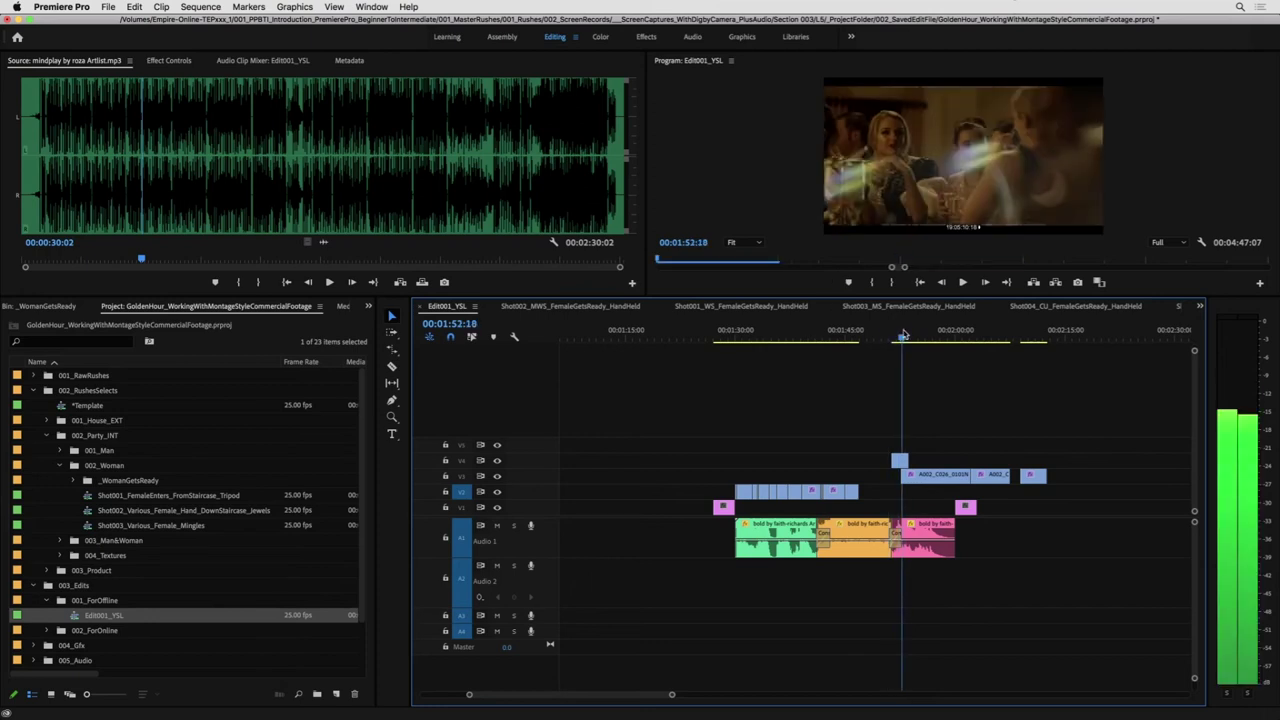
left_click(856, 339)
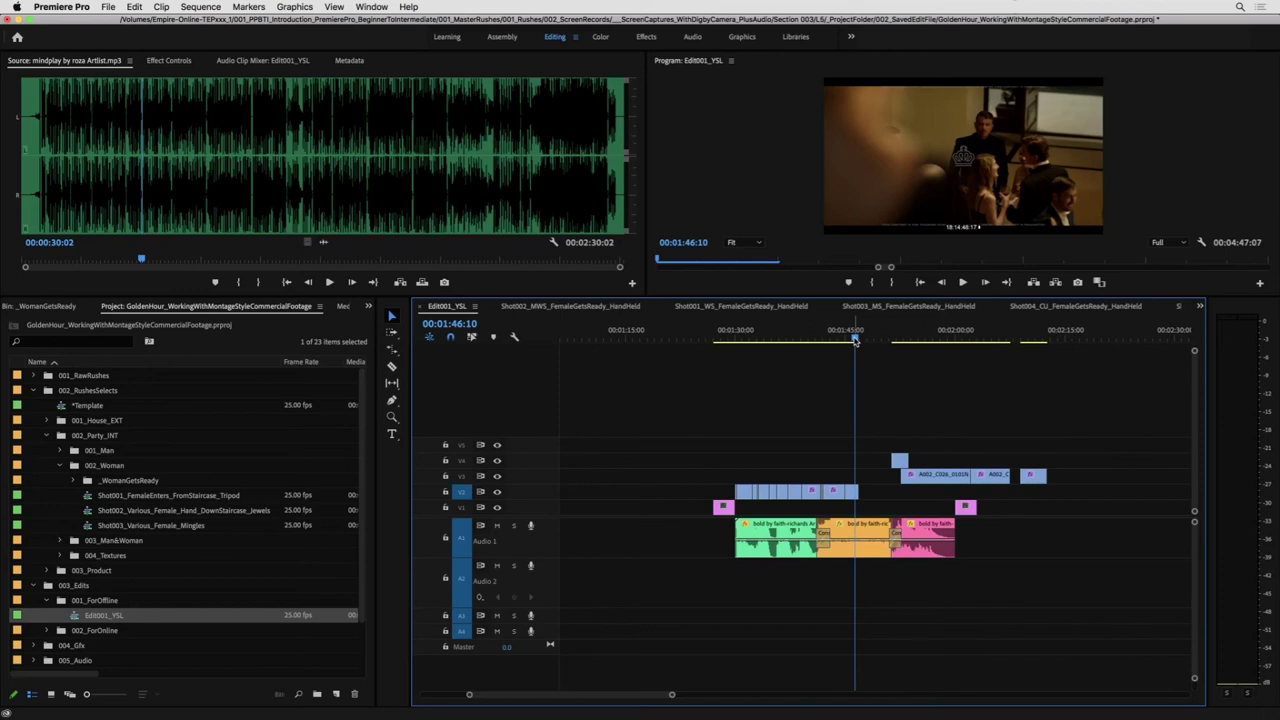
left_click_drag(856, 339, 849, 339)
- In Shot003_Various_Female_Mingles, find and copy the couple's embrace clip near 27:45
double_click(145, 525)
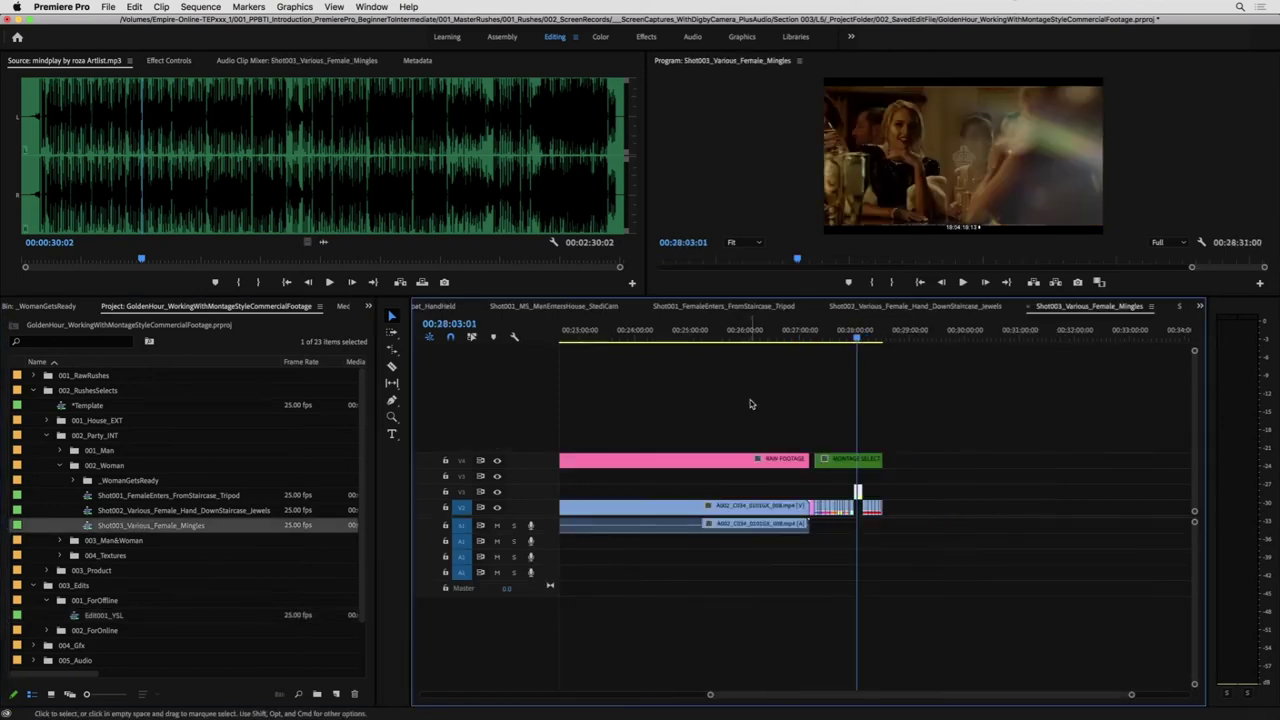
key("=")
key("=")
left_click_drag(882, 339, 808, 356)
key("space")
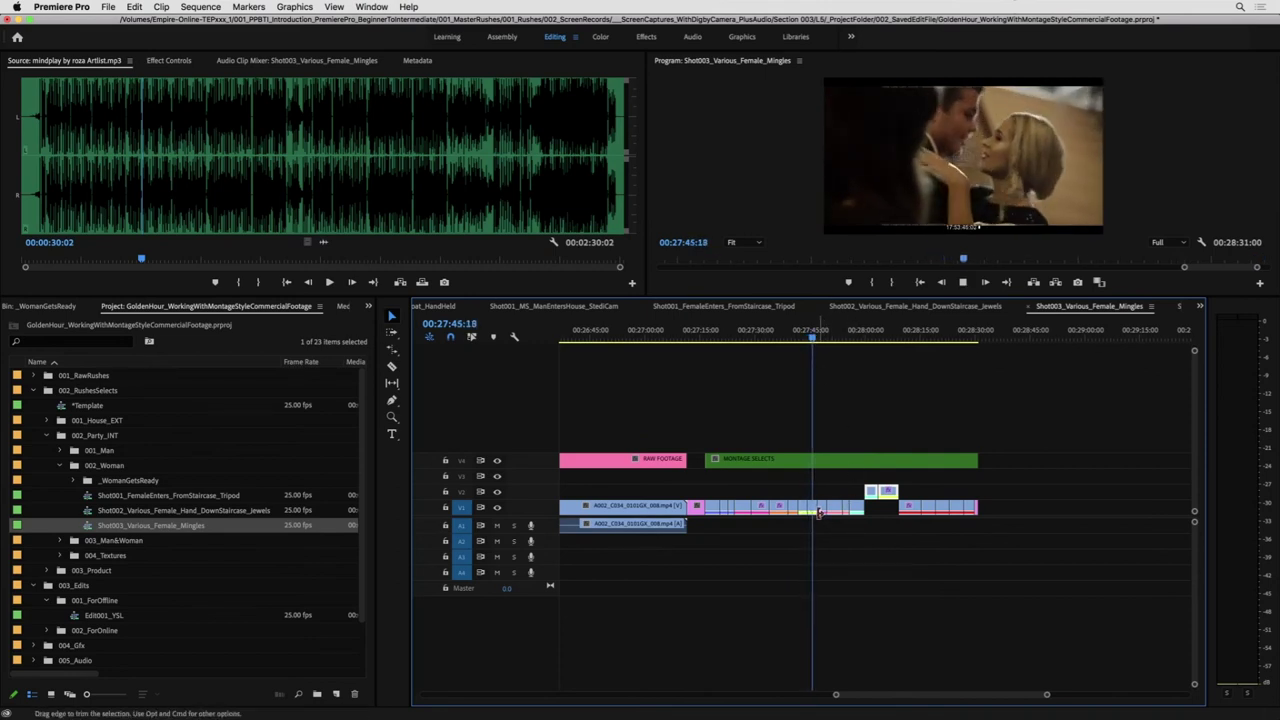
left_click_drag(838, 338, 749, 390)
- Paste the embrace clip into Edit001_YSL on V2, directly after the last clip at about 01:47
double_click(97, 618)
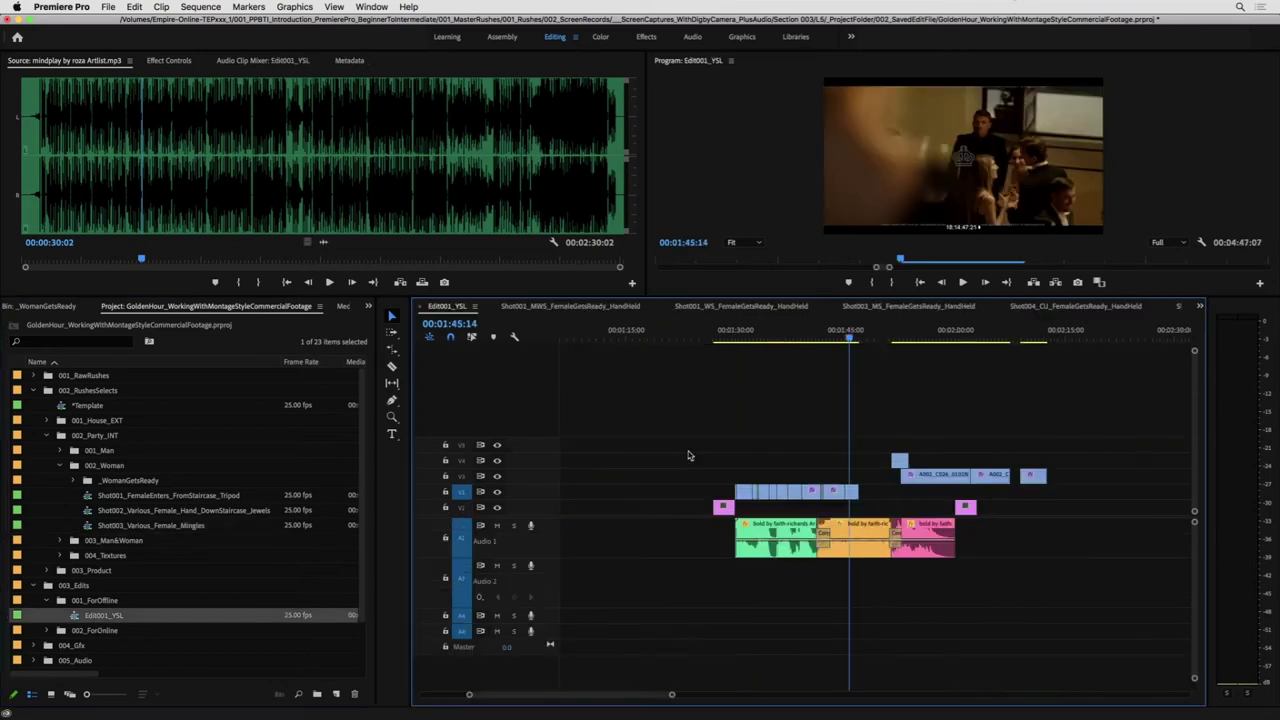
left_click(861, 338)
key("super+v")
key("z")
left_click(866, 476)
- Play the embrace clip and trim its end to about 01:48:15
left_click(841, 338)
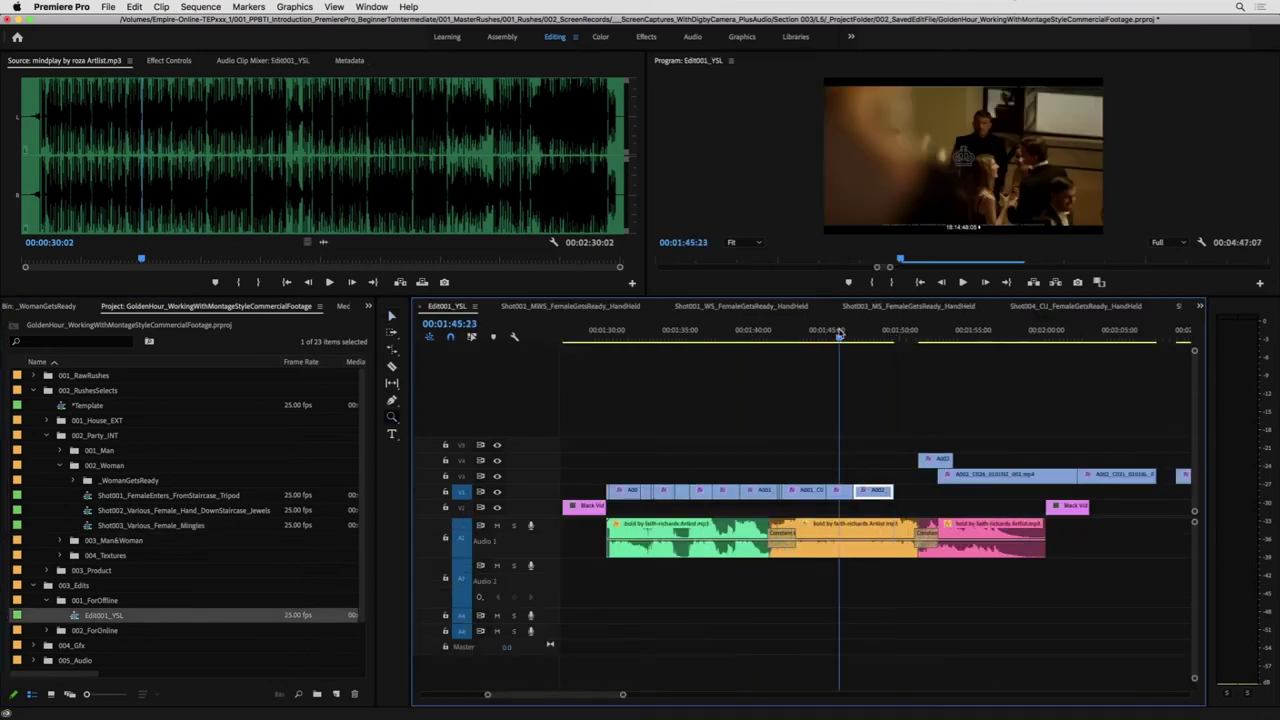
key("space")
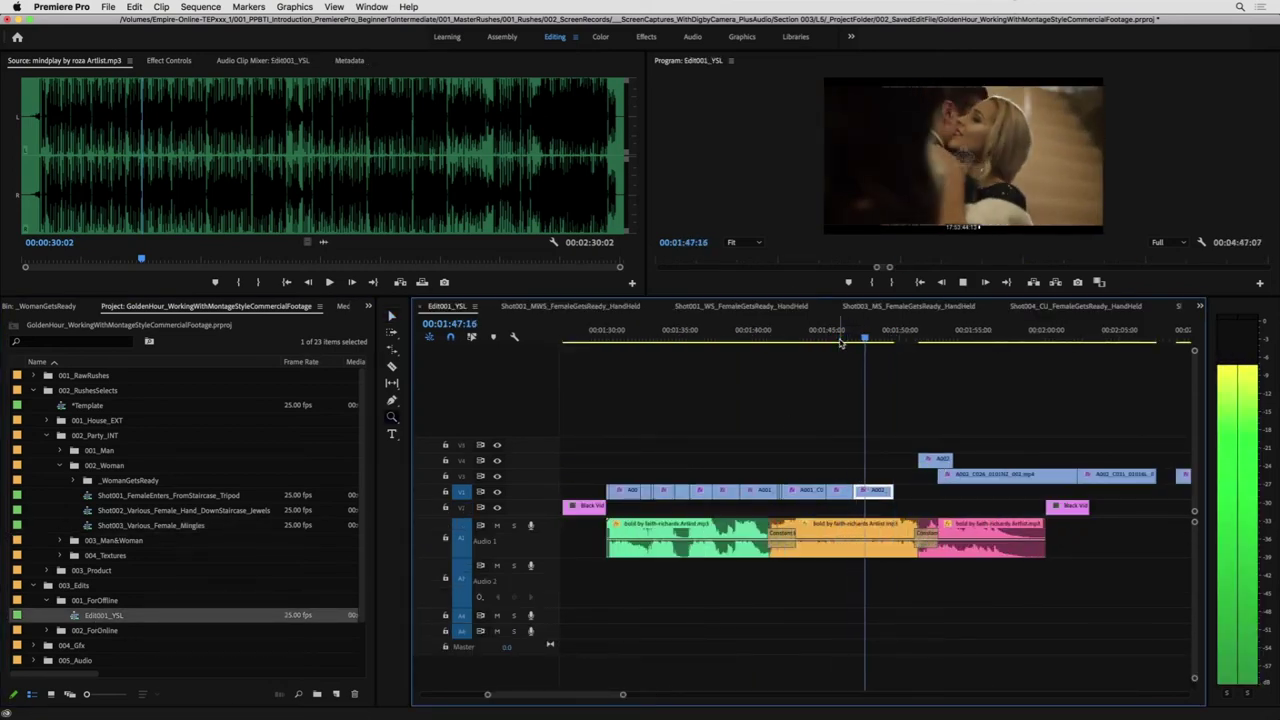
key("space")
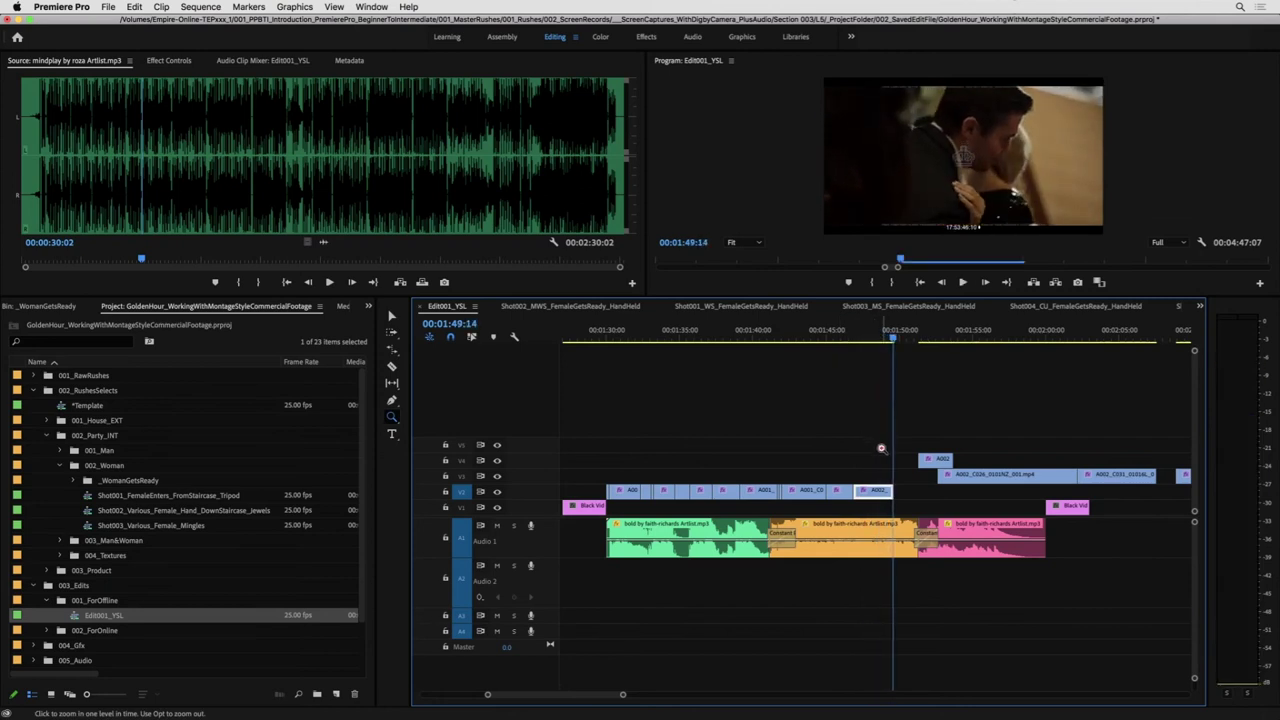
left_click(848, 324)
key("space")
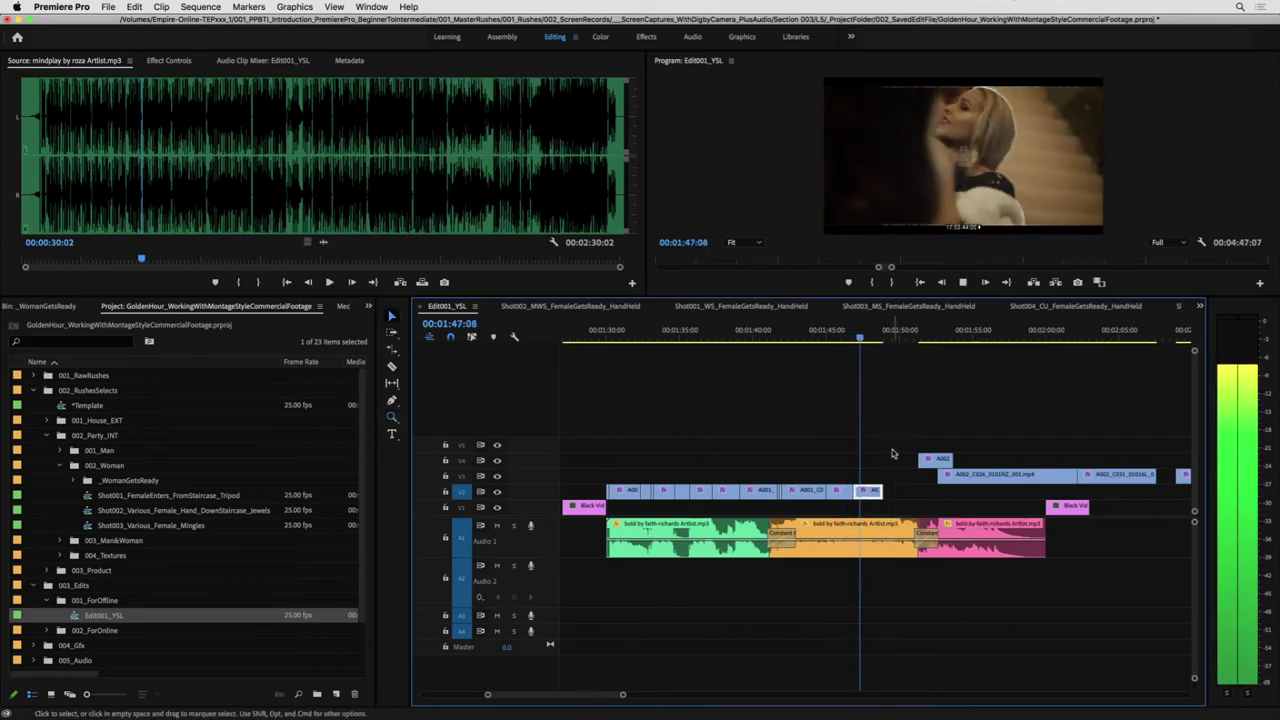
key("space")
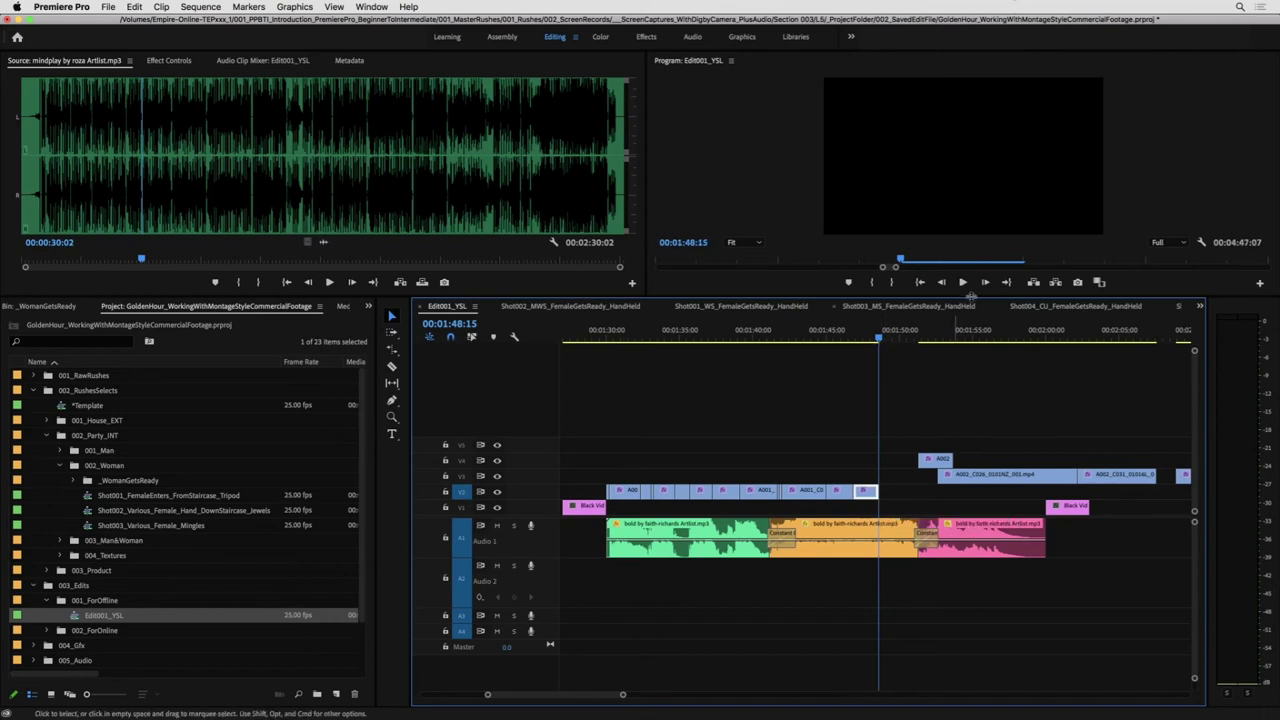
- Review the V3 and V4 clips and move the man's A002_C026 clip to V2, directly after the embrace clip
left_click(925, 335)
key("space")
left_click(1088, 333)
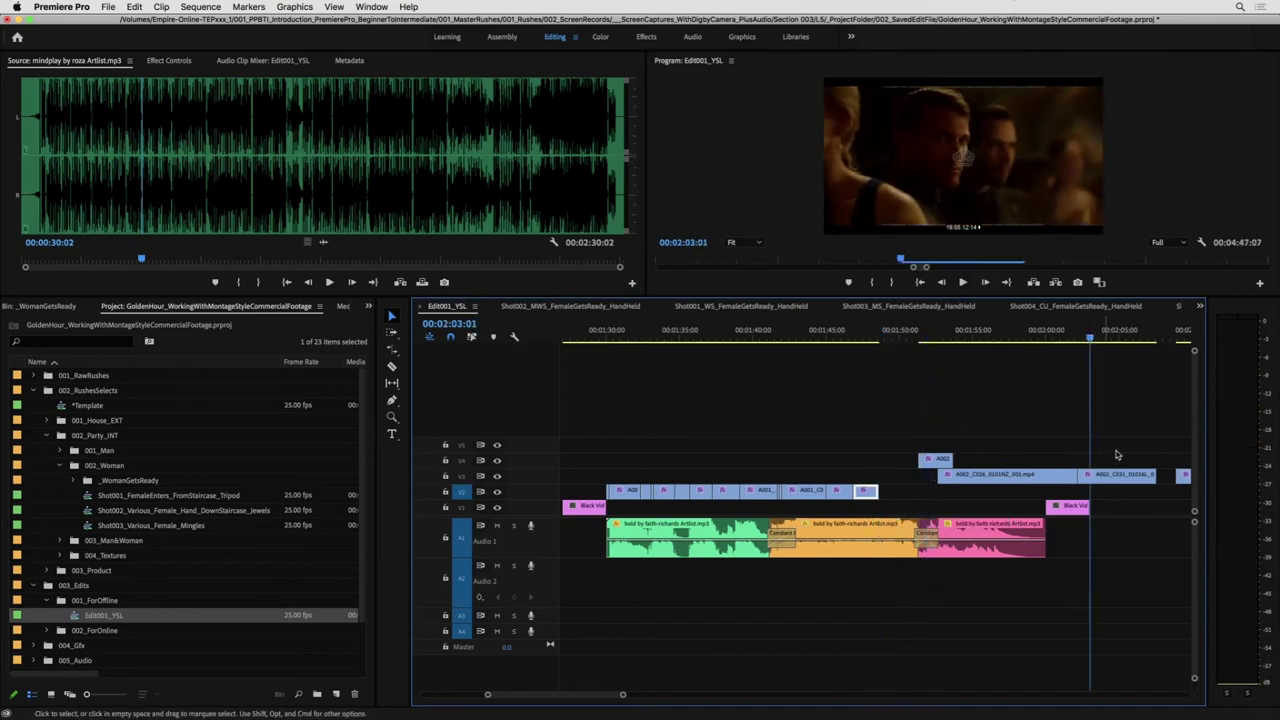
left_click(942, 335)
left_click(959, 335)
key("space")
left_click(946, 477)
left_click_drag(942, 478, 882, 493)
- Play the cut from the couple's embrace and move the man's A002_C026 clip on V2 earlier, starting at about 01:48:04
left_click(874, 335)
key("space")
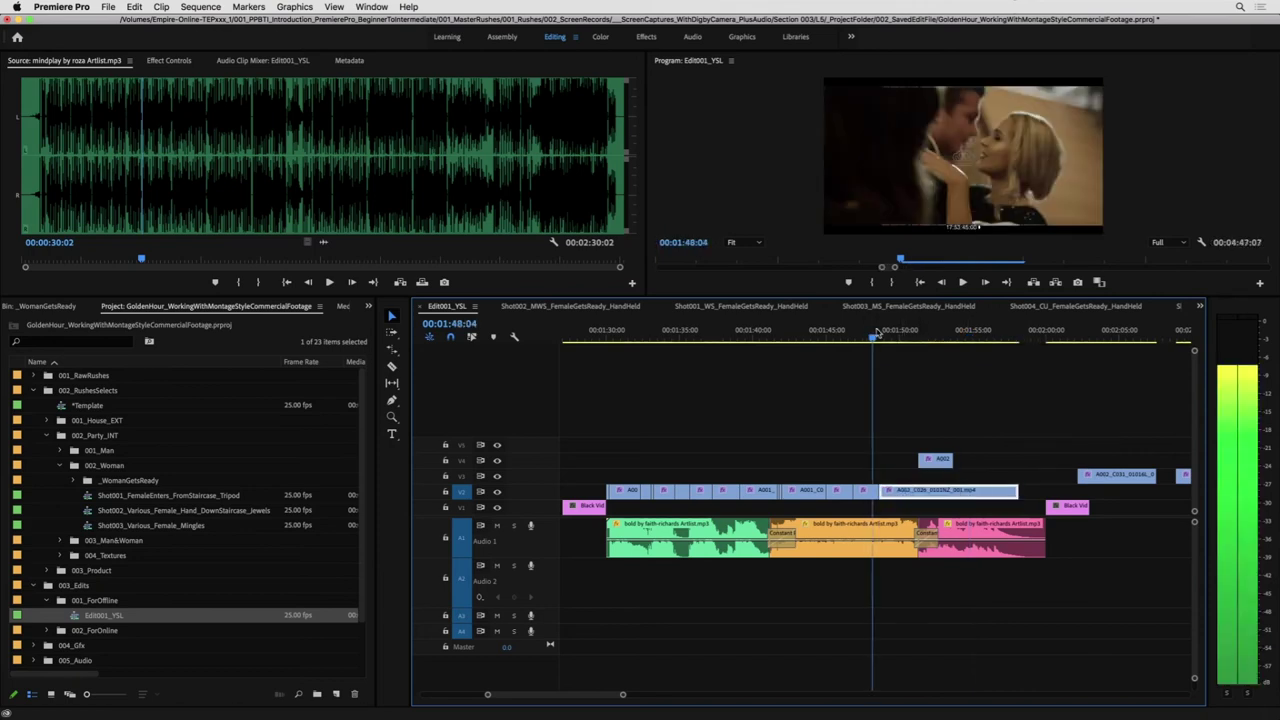
left_click(833, 333)
key("y")
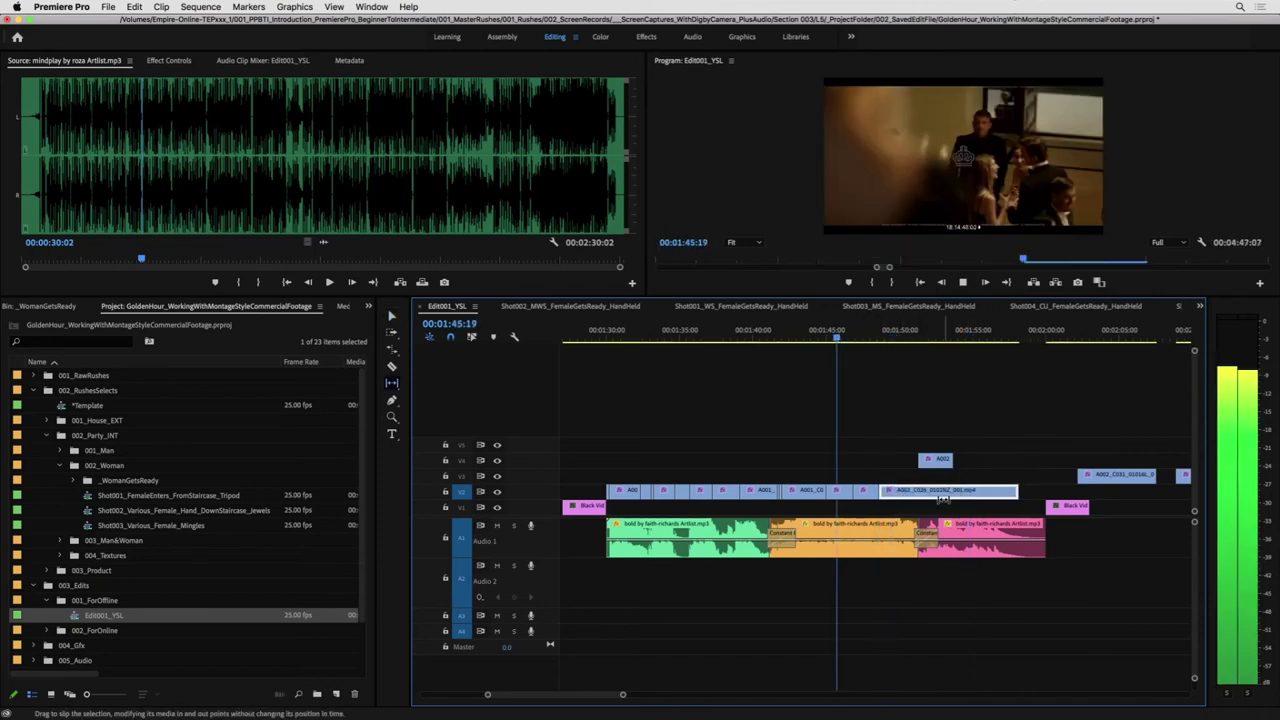
key("v")
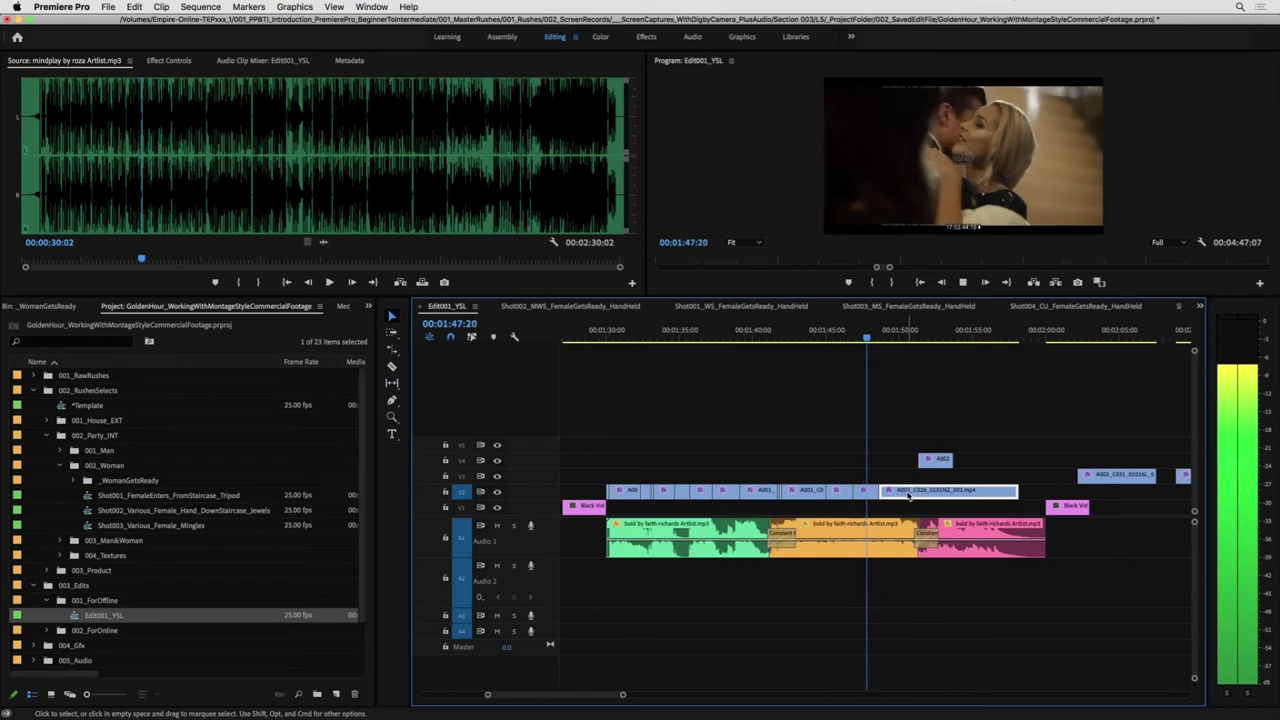
key("space")
left_click_drag(907, 495, 903, 494)
left_click(865, 338)
key("space")
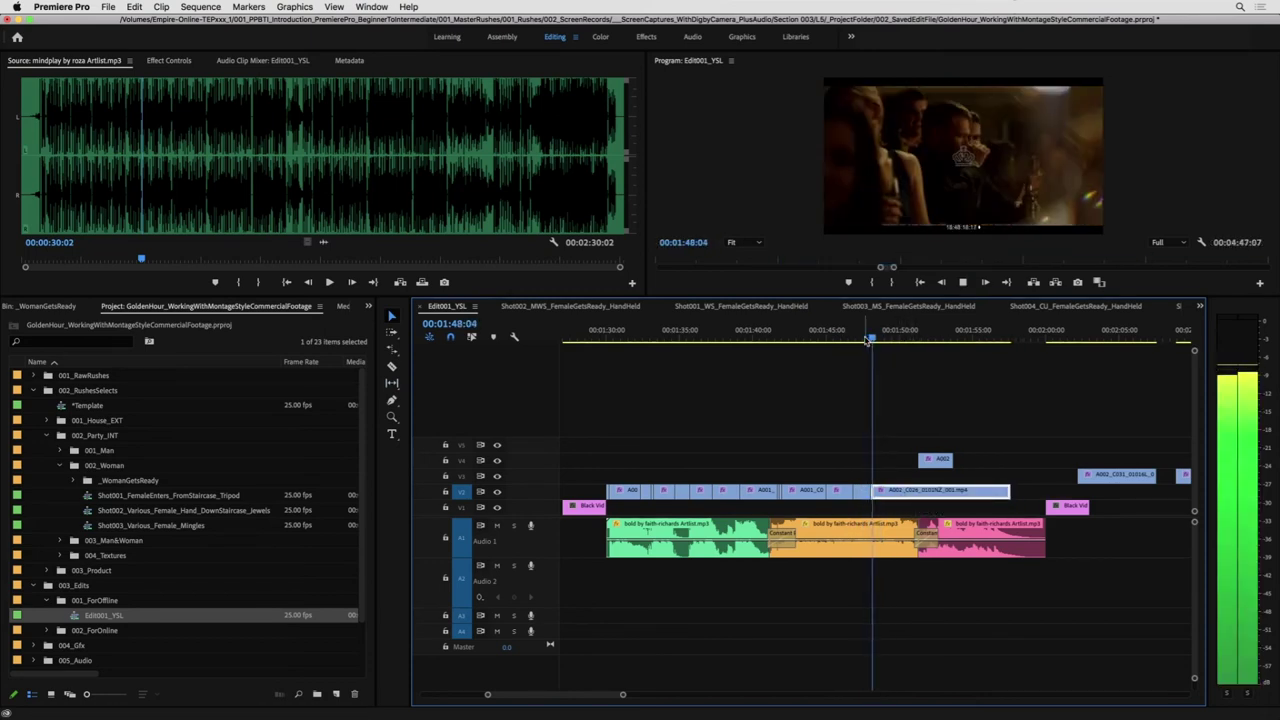
- Move the woman's clip from V4 down to V3, starting at about 01:50:07, above the man's clip
left_click_drag(935, 460, 913, 470)
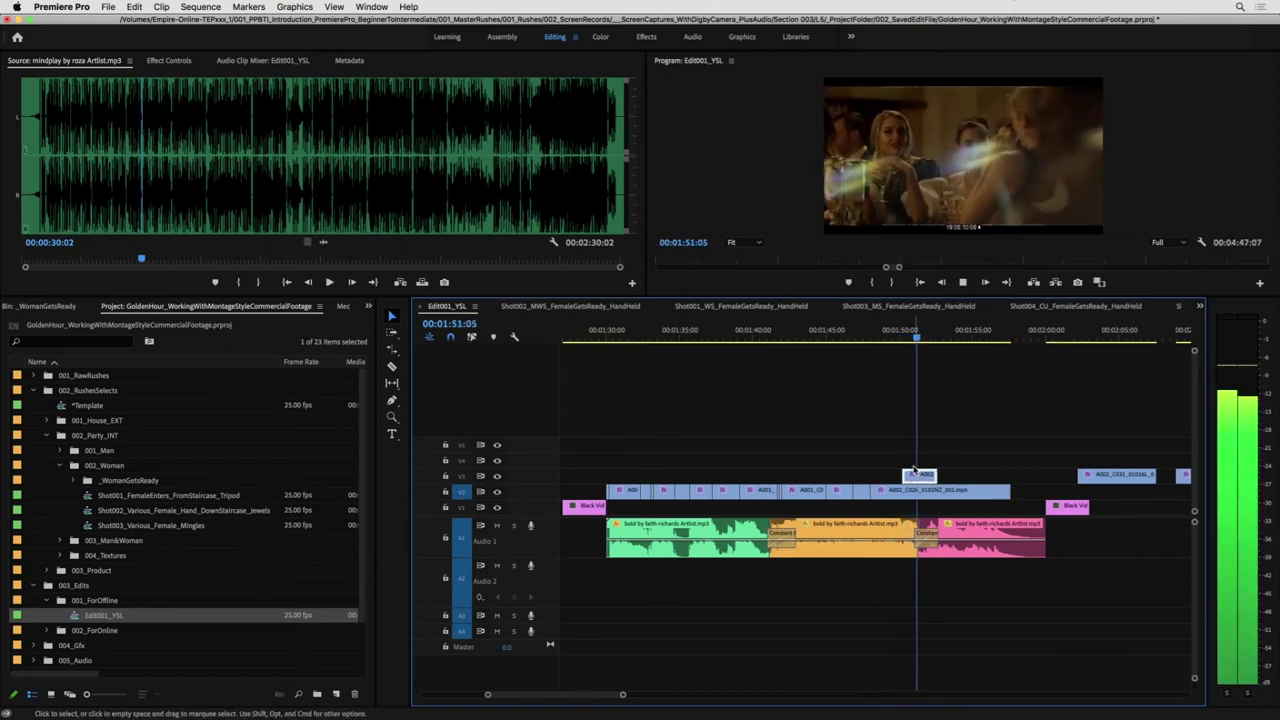
key("space")
key("space")
- Move the man's A002_C031 clip to V2 at about 01:52, trim its end to about 01:55:20 and play it
left_click_drag(1116, 476, 968, 492)
key("space")
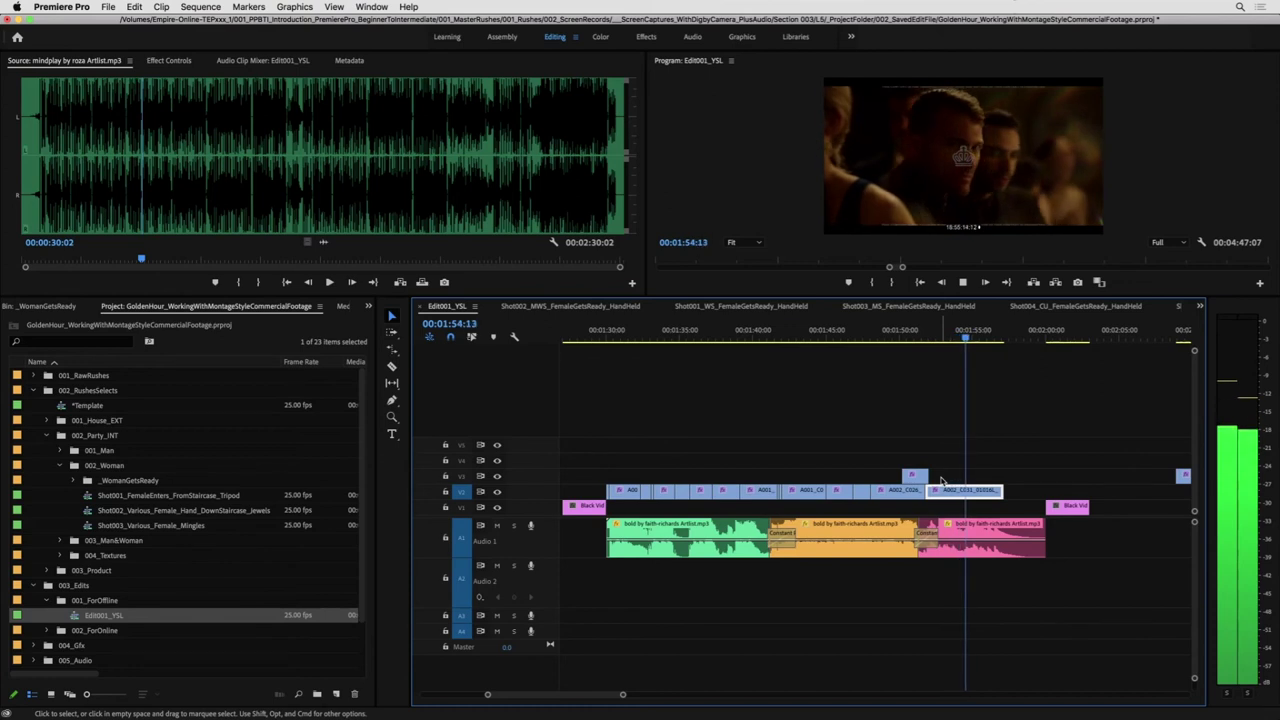
key("space")
left_click_drag(1002, 489, 984, 489)
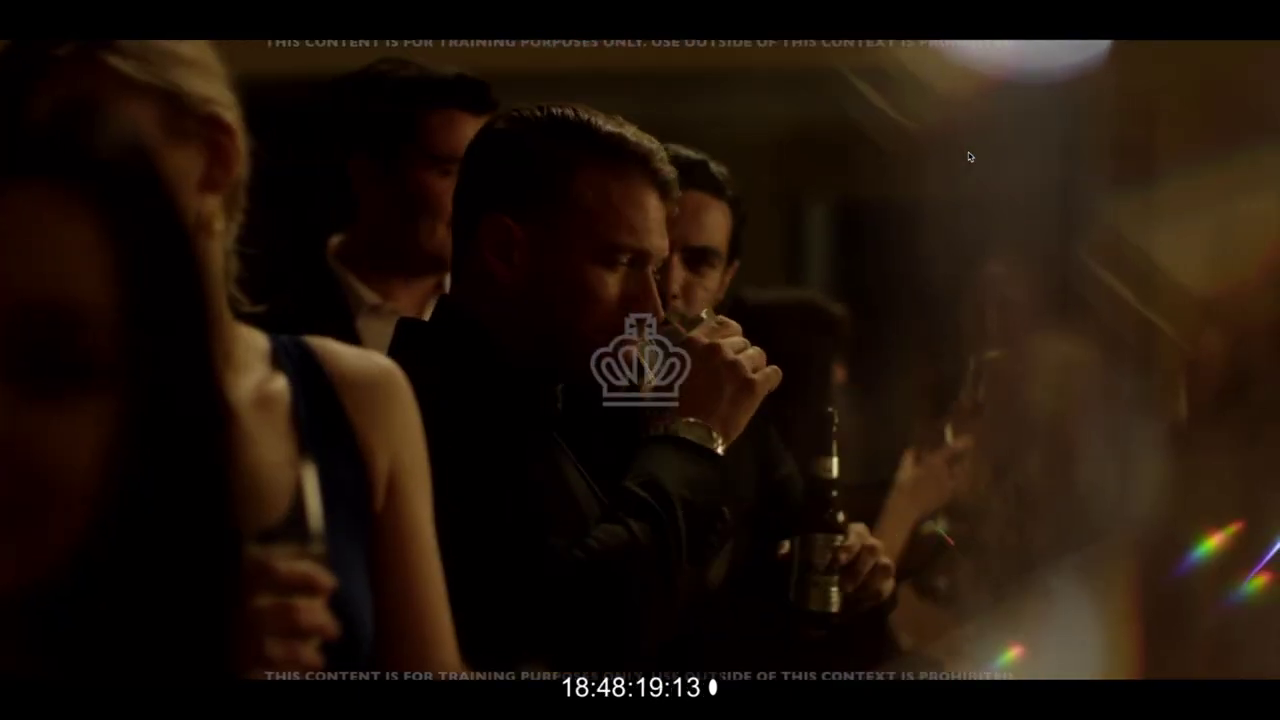
key("Escape")
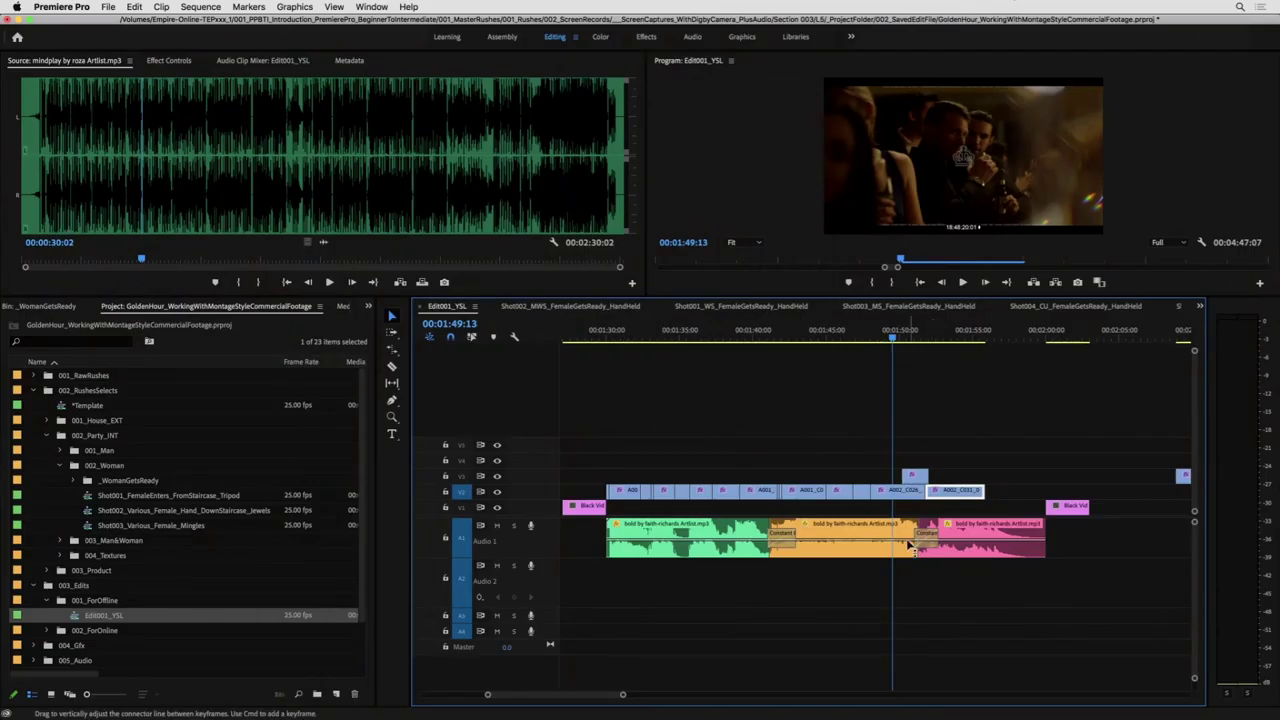
- Nudge the clips after the embrace a few frames later, slip the embrace clip's footage and play the result full screen
key("super+Right")
key("super+Right")
left_click(871, 336)
key("Up")
key("space")
key("y")
left_click_drag(860, 490, 877, 476)
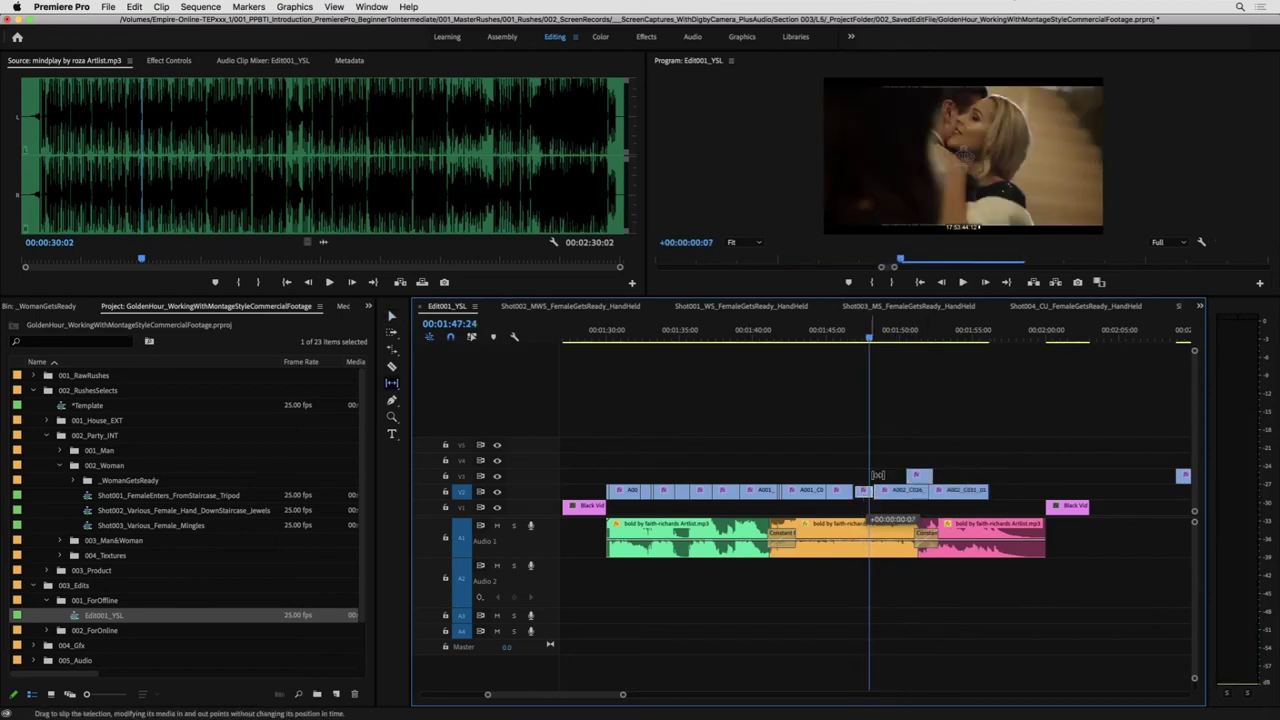
left_click(843, 339)
key("space")
key("ctrl+grave")
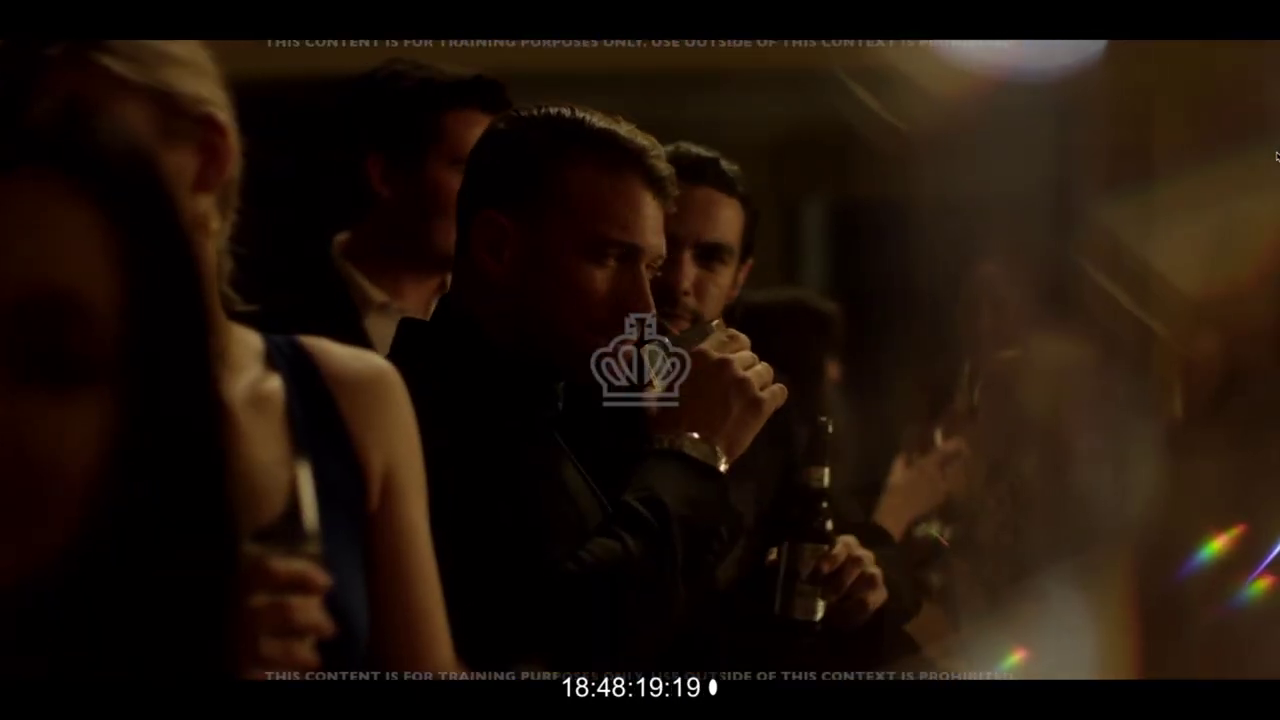
key("space")
key("ctrl+grave")
- Slip the footage within the man's A002_C026 clip and play it full screen through to the woman's clip
key("z")
left_click(907, 488)
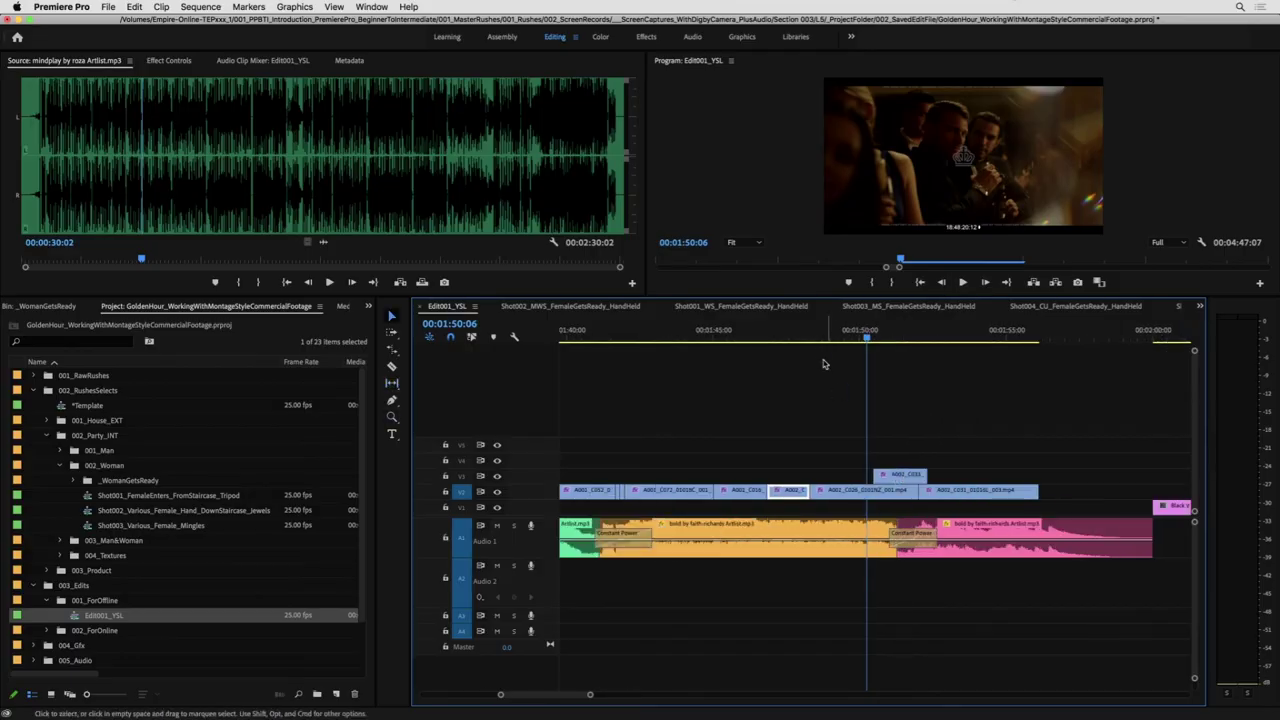
key("Up")
key("y")
left_click_drag(853, 497, 886, 497)
key("space")
key("ctrl+grave")
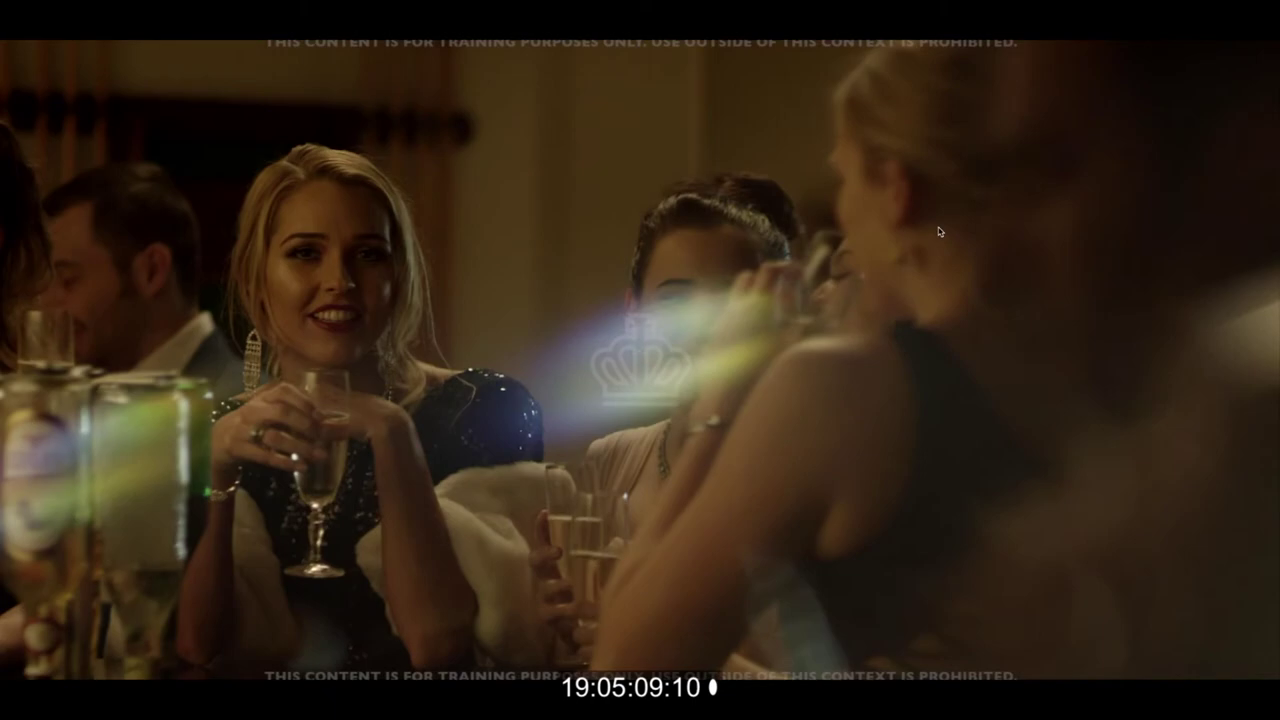
key("ctrl+grave")
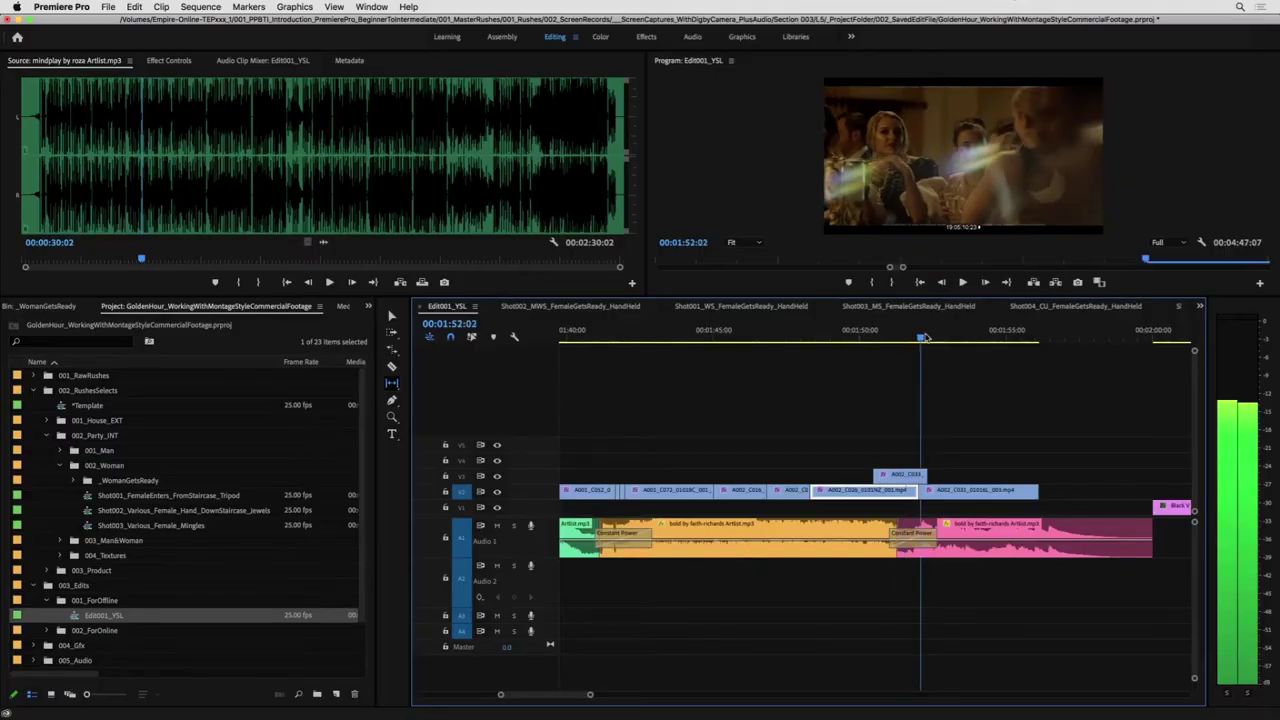
- Move the woman's V3 clip and the A002_C031 clip together about one second earlier, with V3 starting at about 01:49:13
key("v")
left_click_drag(960, 461, 921, 487)
left_click_drag(916, 477, 876, 473)
key("space")
- Slip the woman's V3 clip to its footage around source timecode 19:05:42 and play the result full screen
key("y")
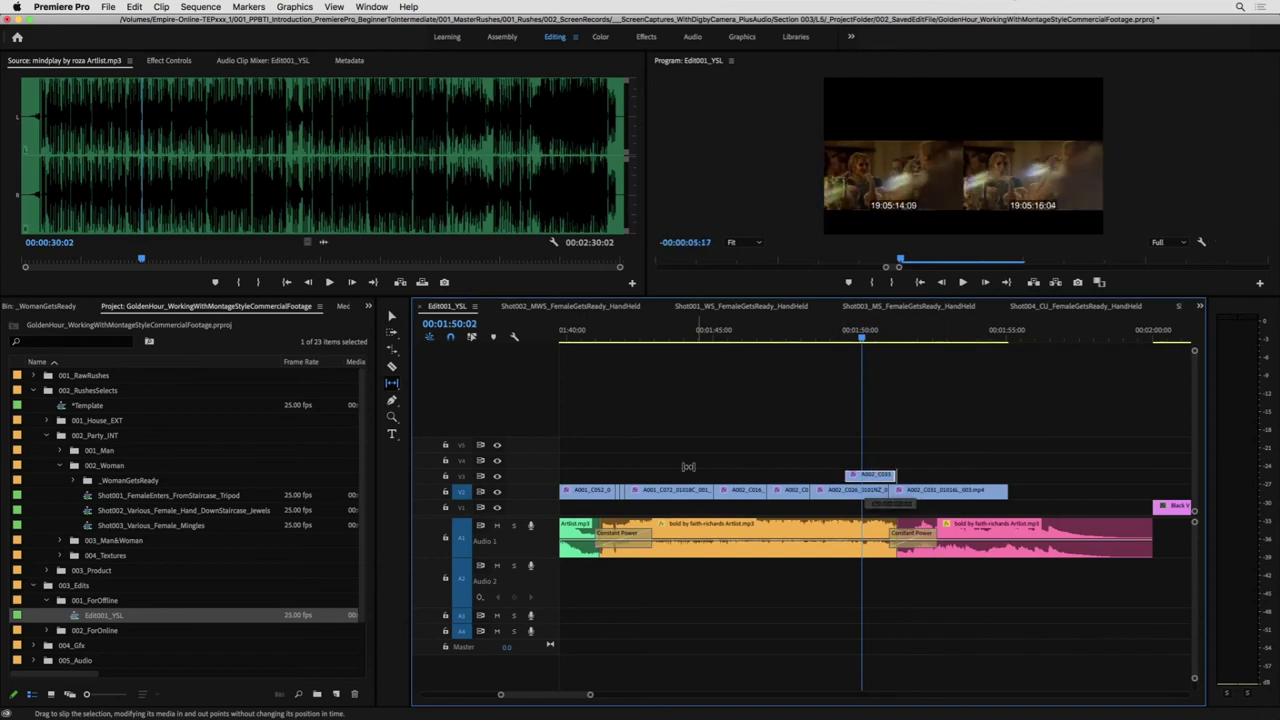
left_click_drag(569, 460, 853, 476)
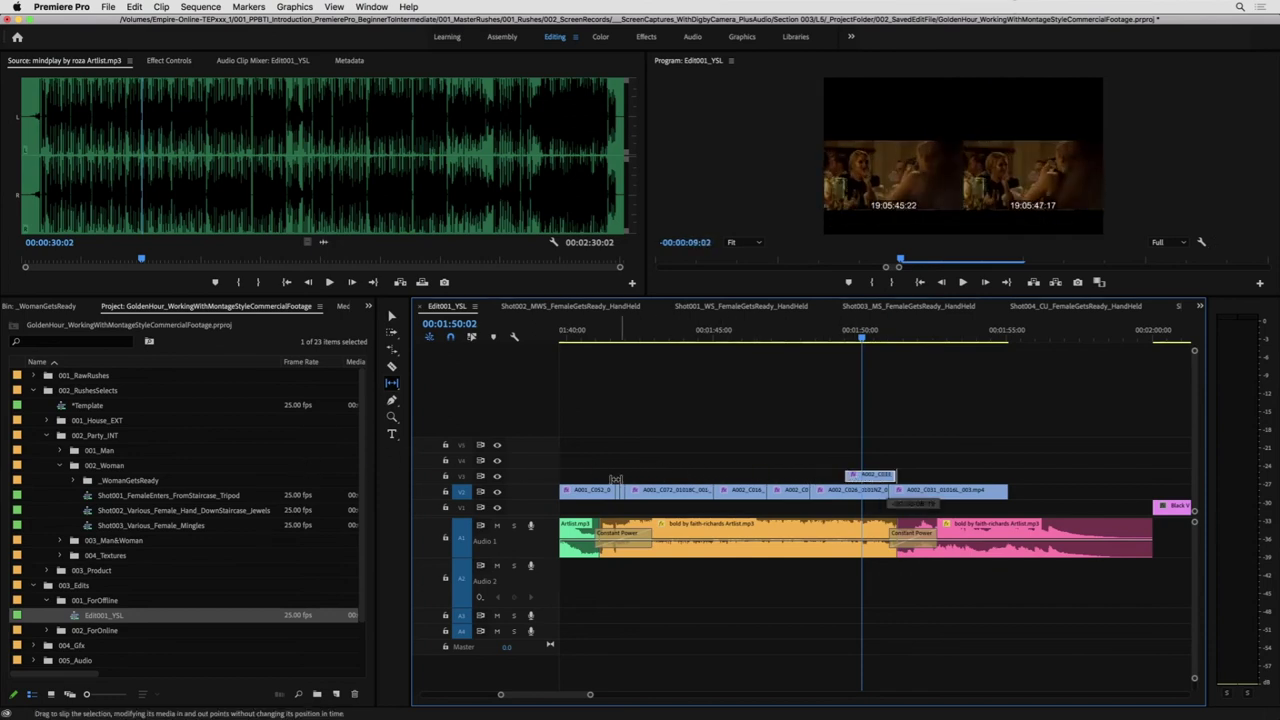
left_click_drag(440, 481, 902, 476)
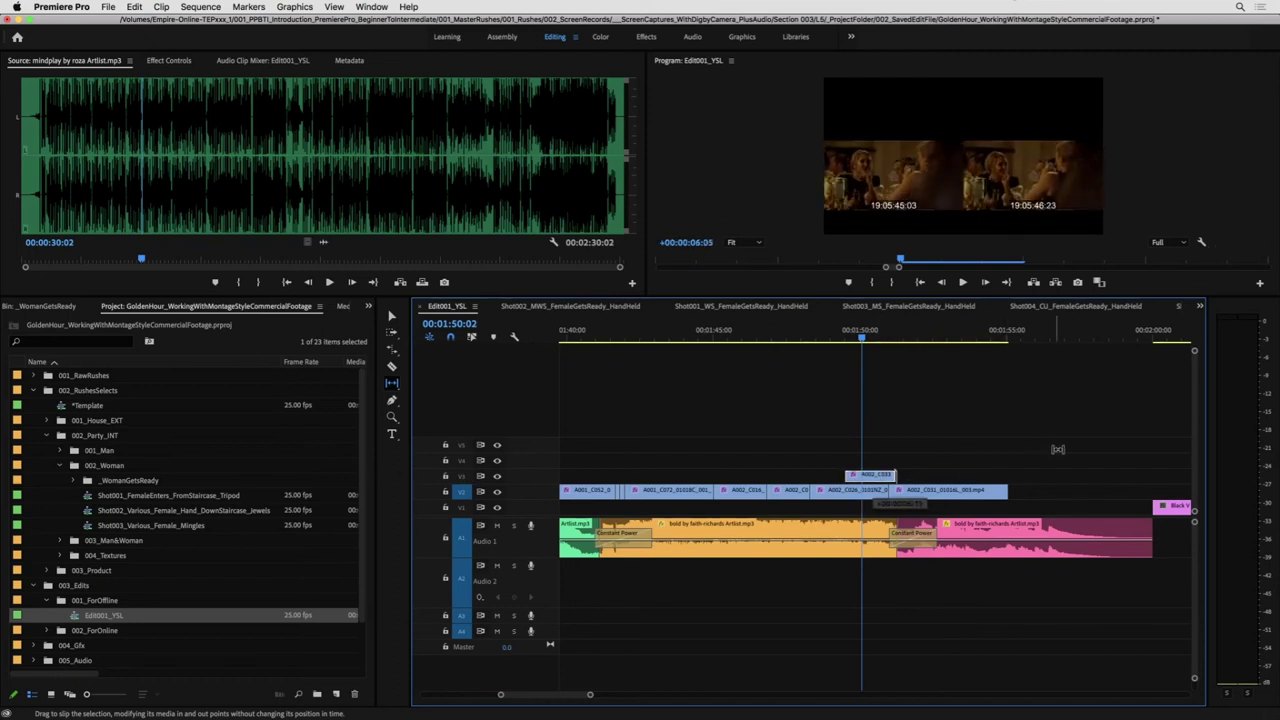
left_click_drag(1071, 444, 1141, 433)
key("space")
key("ctrl+grave")
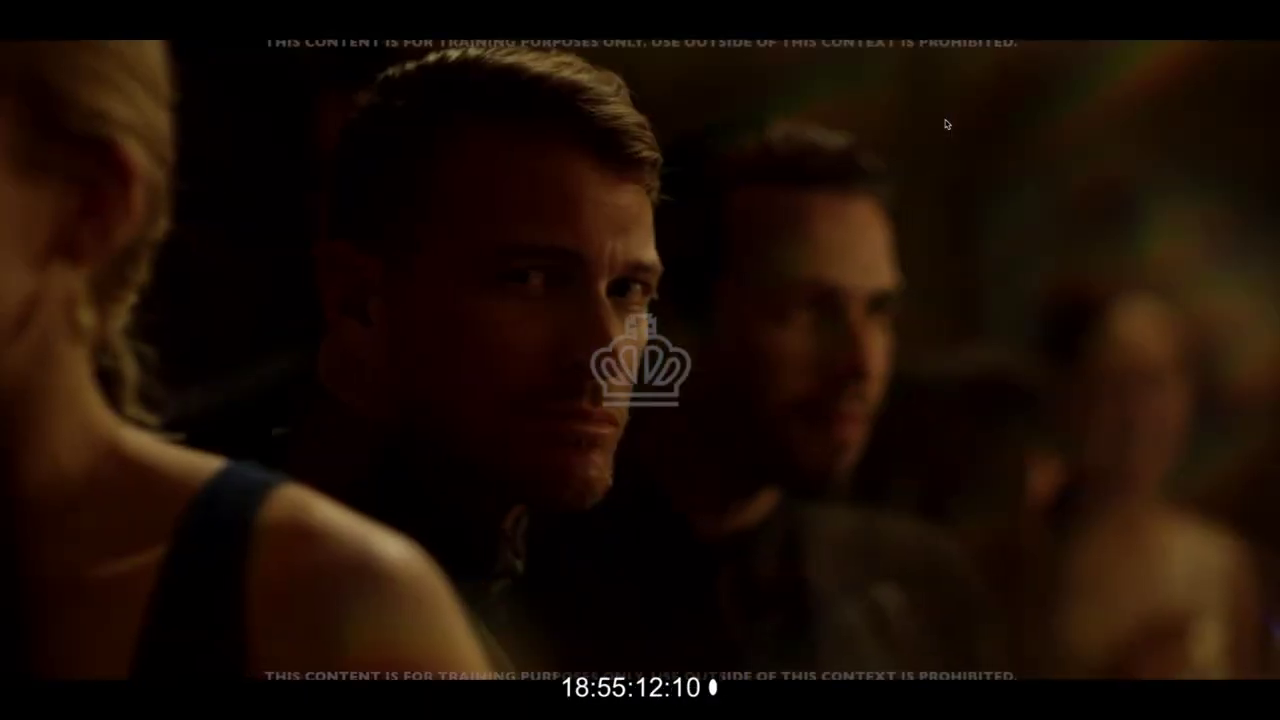
key("ctrl+grave")
- Play the section and move the woman's V3 clip and the A002_C031 clip 12 frames later, starting V3 at 01:49:23
left_click(724, 335)
key("space")
key("ctrl+grave")
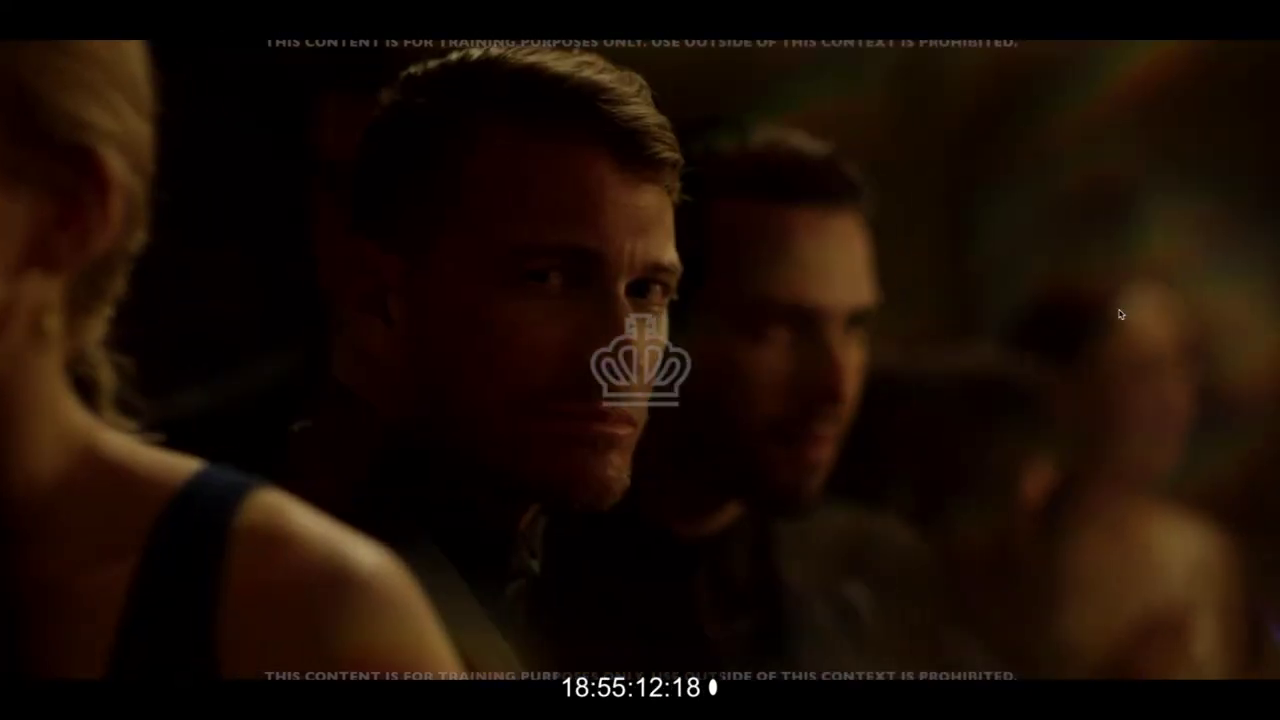
key("Escape")
mouse_move(892, 491)
left_mouse_down()
mouse_move(940, 491)
mouse_move(916, 491)
left_mouse_up()
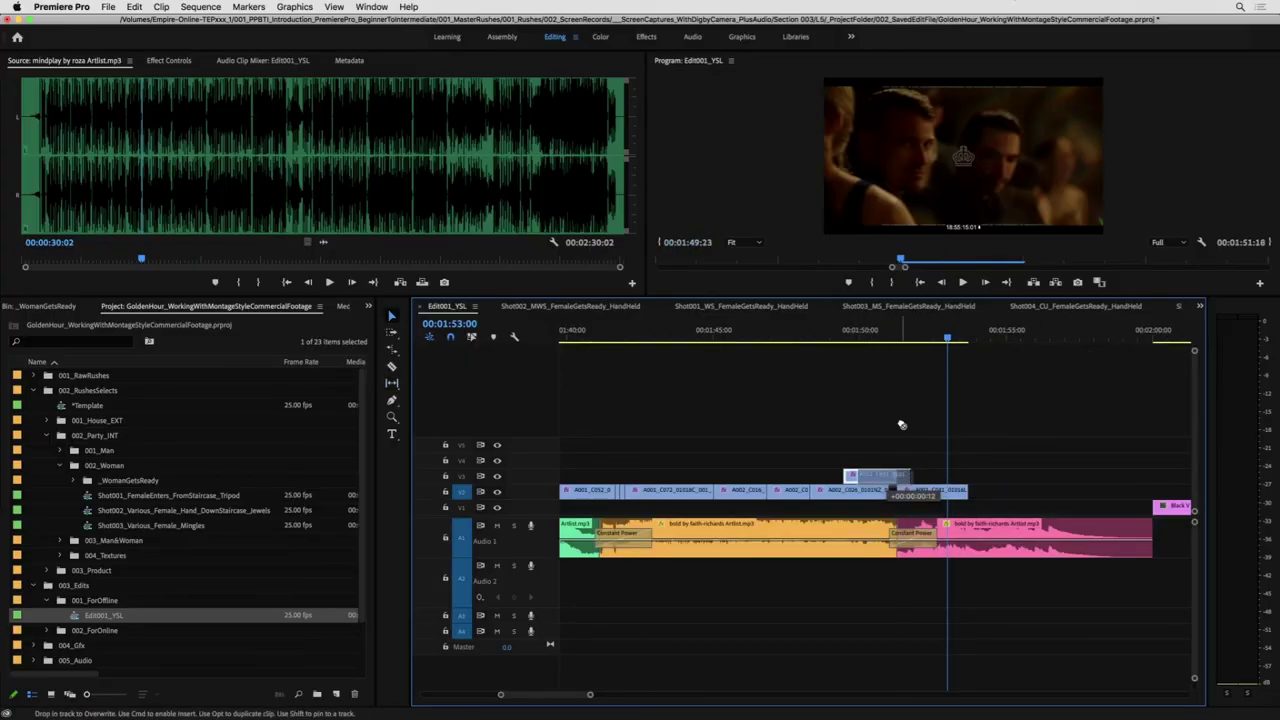
left_click_drag(901, 425, 906, 434)
key("space")
left_click_drag(940, 493, 955, 493)
- Try slipping the man's A002_C026 clip to earlier footage, around source timecode 18:47:58, and play it
key("y")
left_click_drag(835, 493, 782, 495)
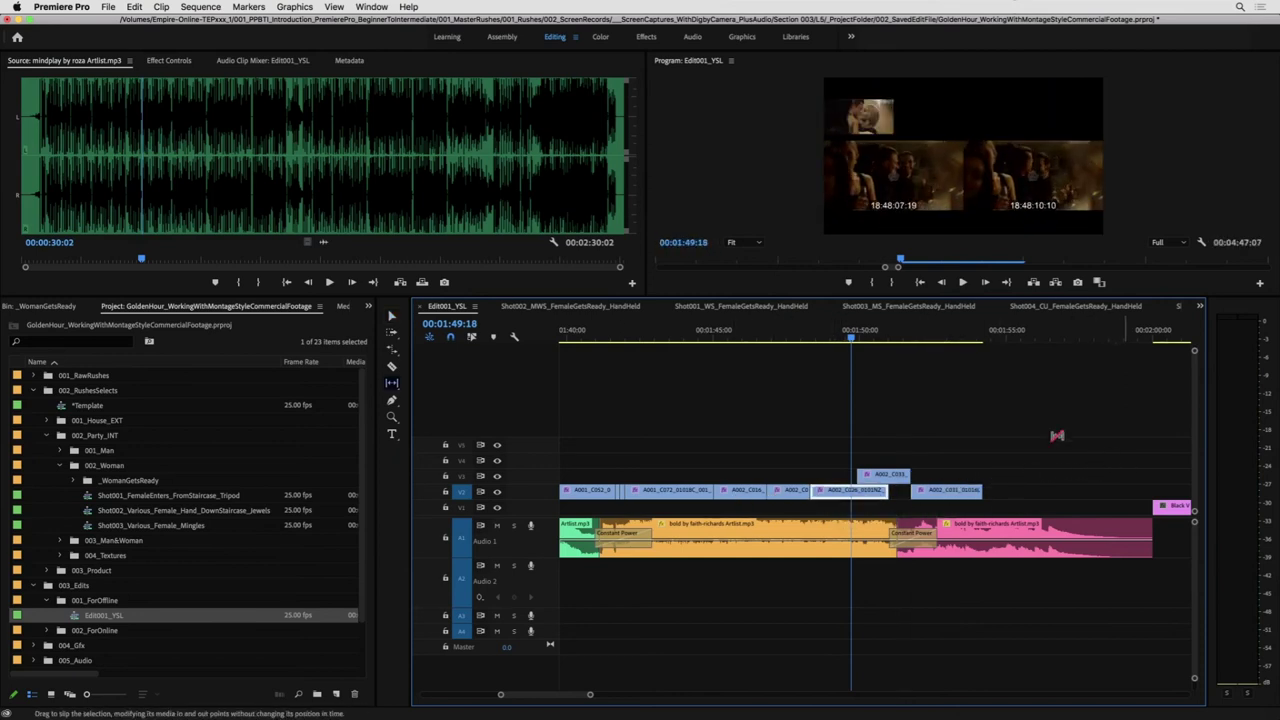
key("Up")
key("space")
key("ctrl+grave")
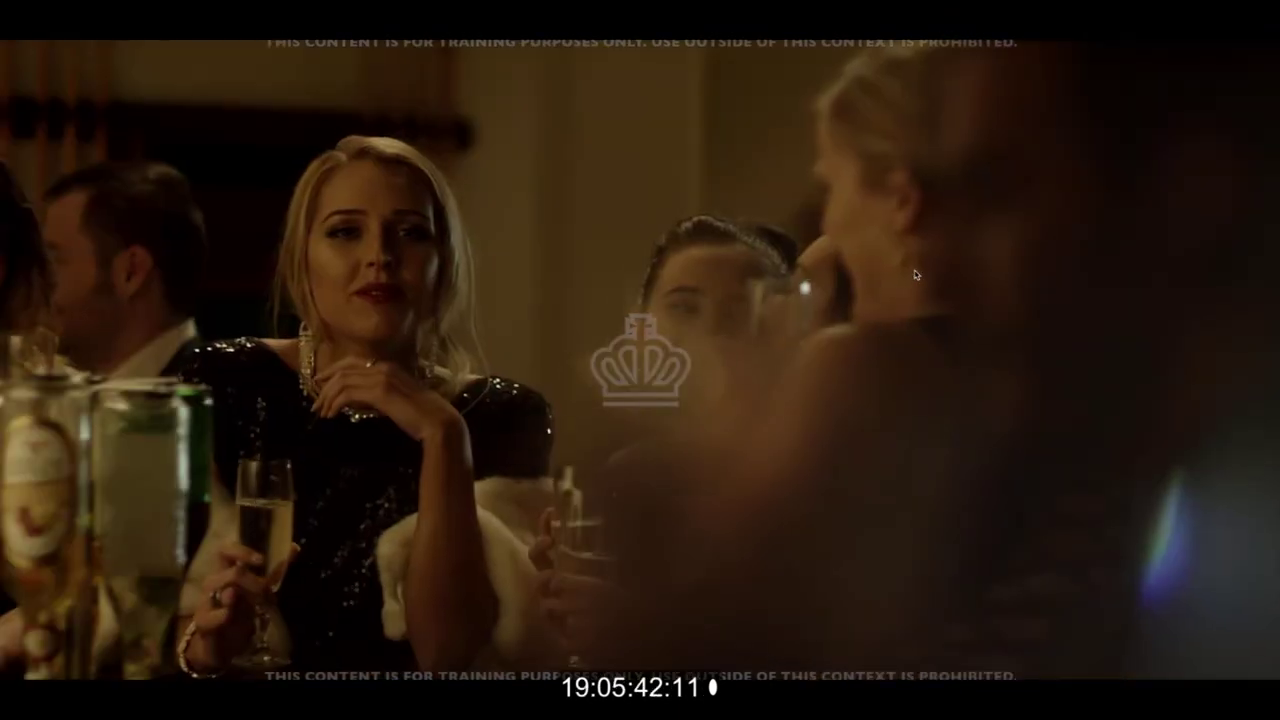
key("space")
key("ctrl+grave")
left_click_drag(871, 490, 961, 478)
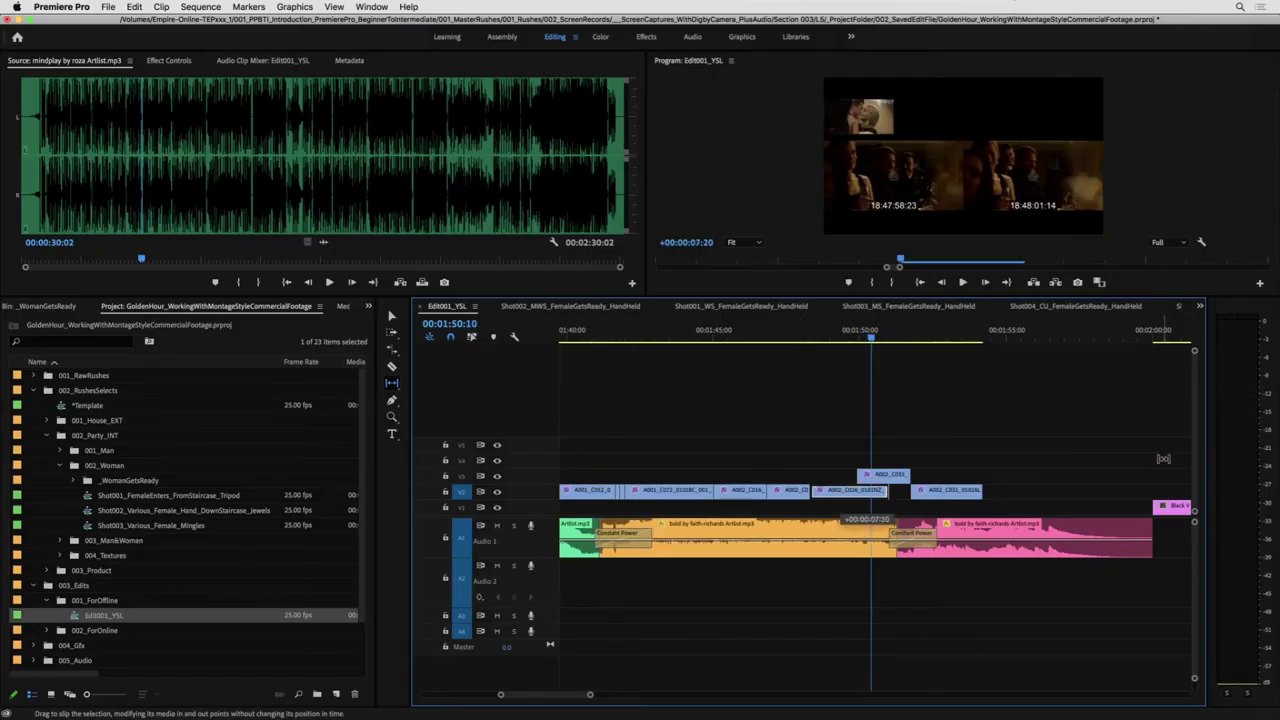
left_click_drag(1223, 461, 1222, 461)
left_click(791, 336)
key("space")
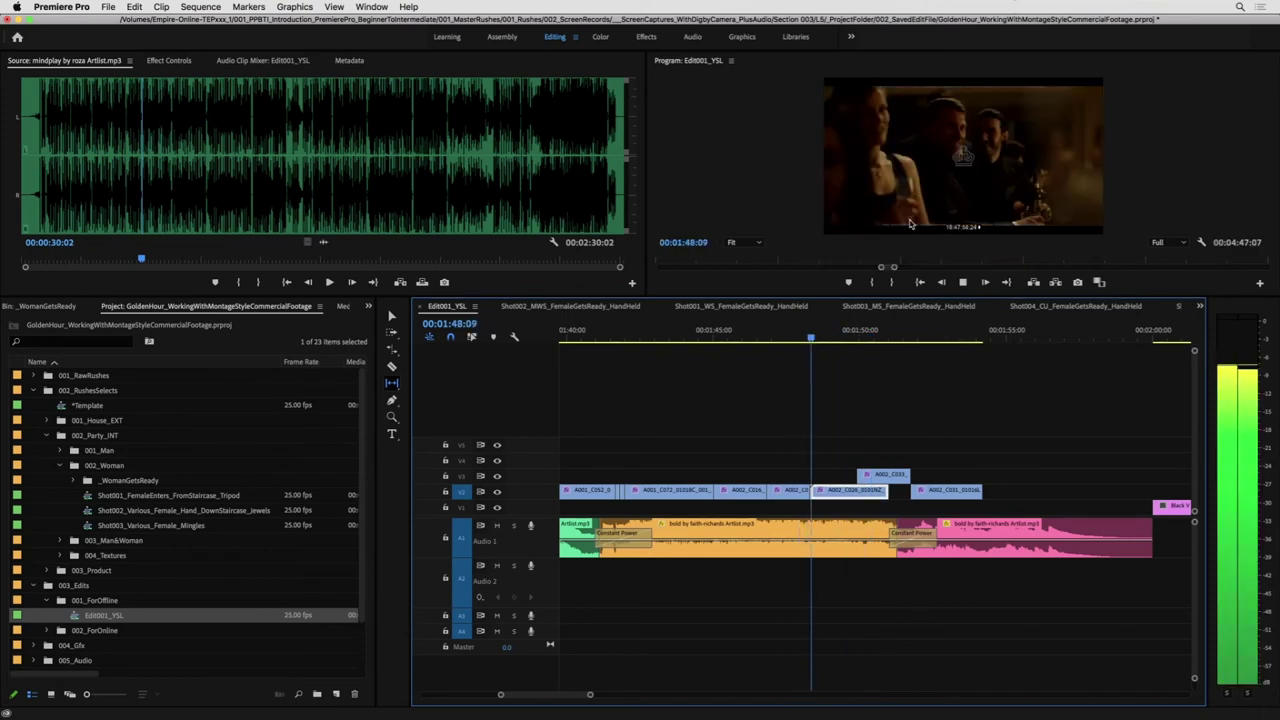
- Slip the man's A002_C026 clip forward to its footage around source timecode 18:48:16 and play it
left_click_drag(851, 496, 855, 491)
left_click_drag(740, 476, 808, 472)
key("space")
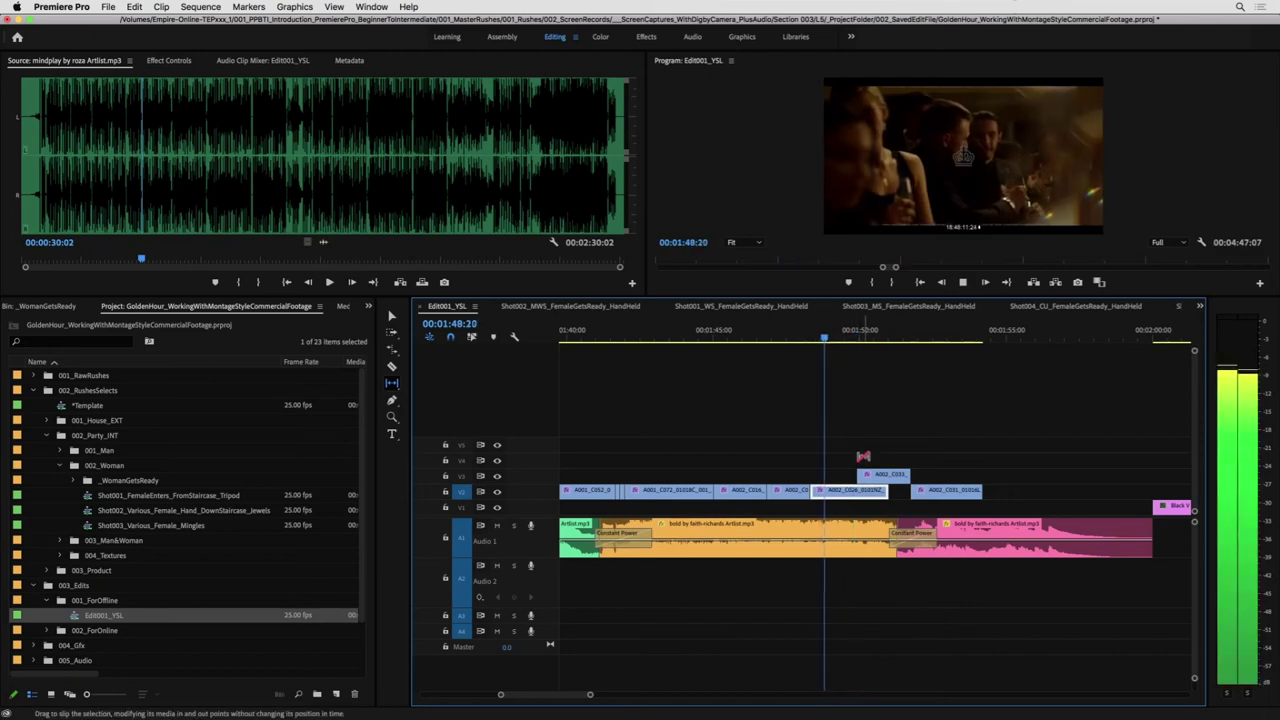
key("space")
left_click_drag(870, 495, 741, 471)
left_click(811, 340)
key("space")
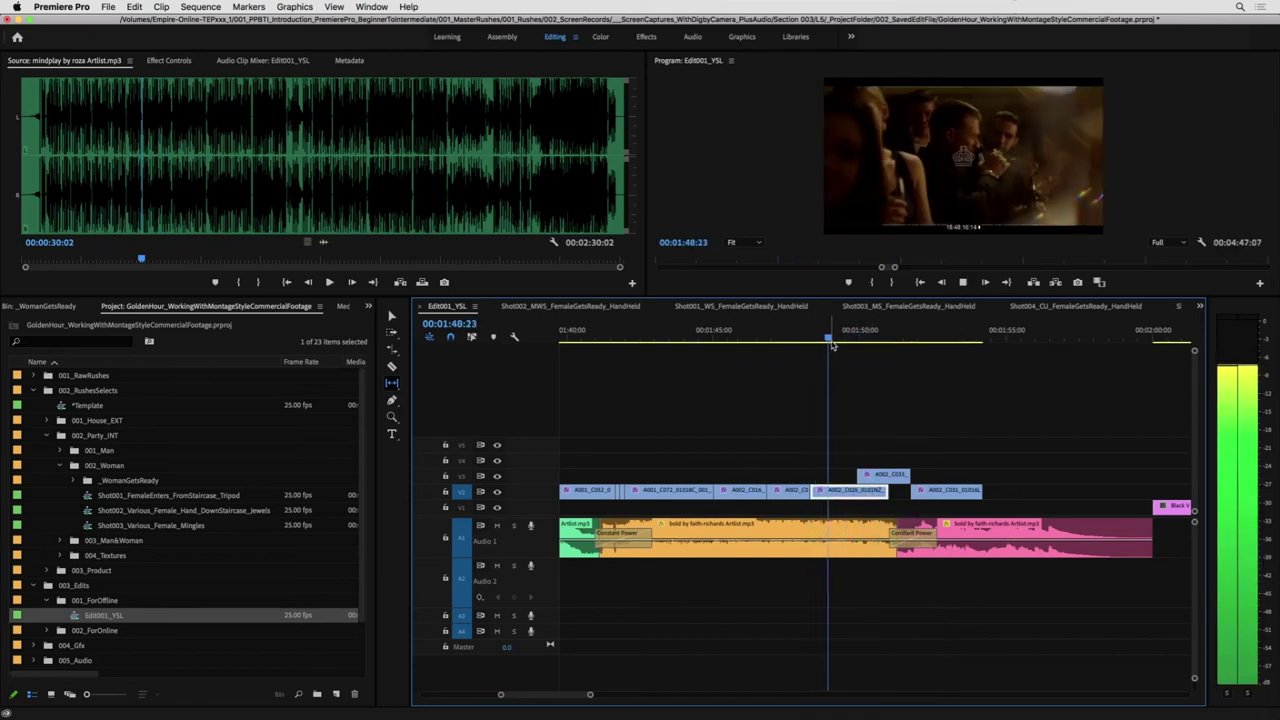
- Slip the A002_C026 clip to slightly later footage and play it through to the woman's clip
key("space")
left_click_drag(886, 492, 806, 417)
left_click(807, 339)
key("space")
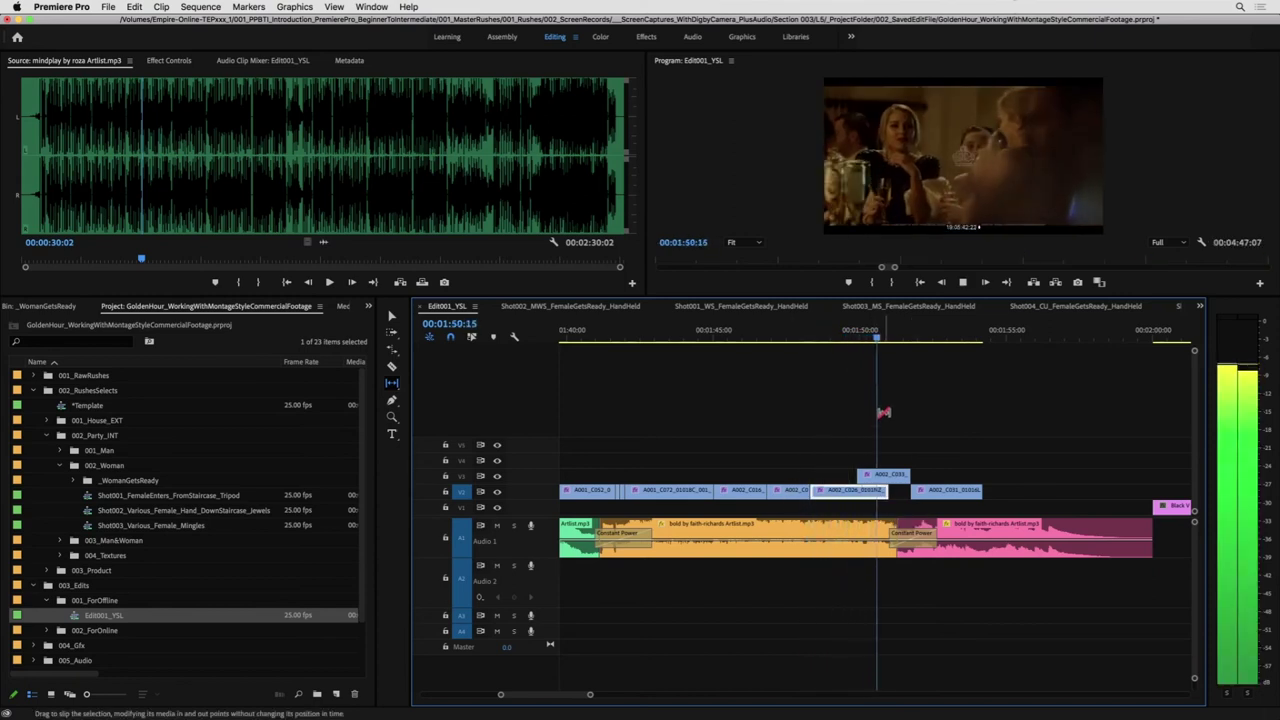
- Move the woman's V3 clip and the A002_C031 clip later, starting V3 at about 01:50:07, and play the cut
left_click_drag(957, 453, 909, 490)
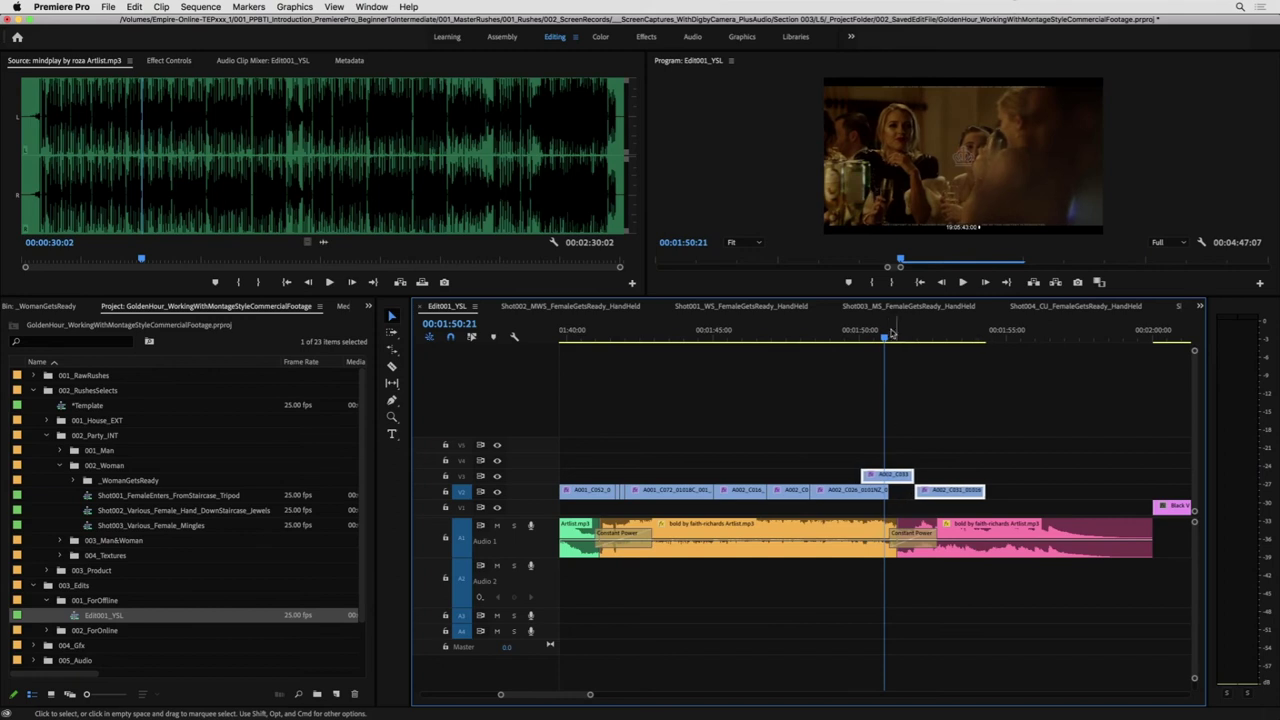
left_click(844, 333)
key("space")
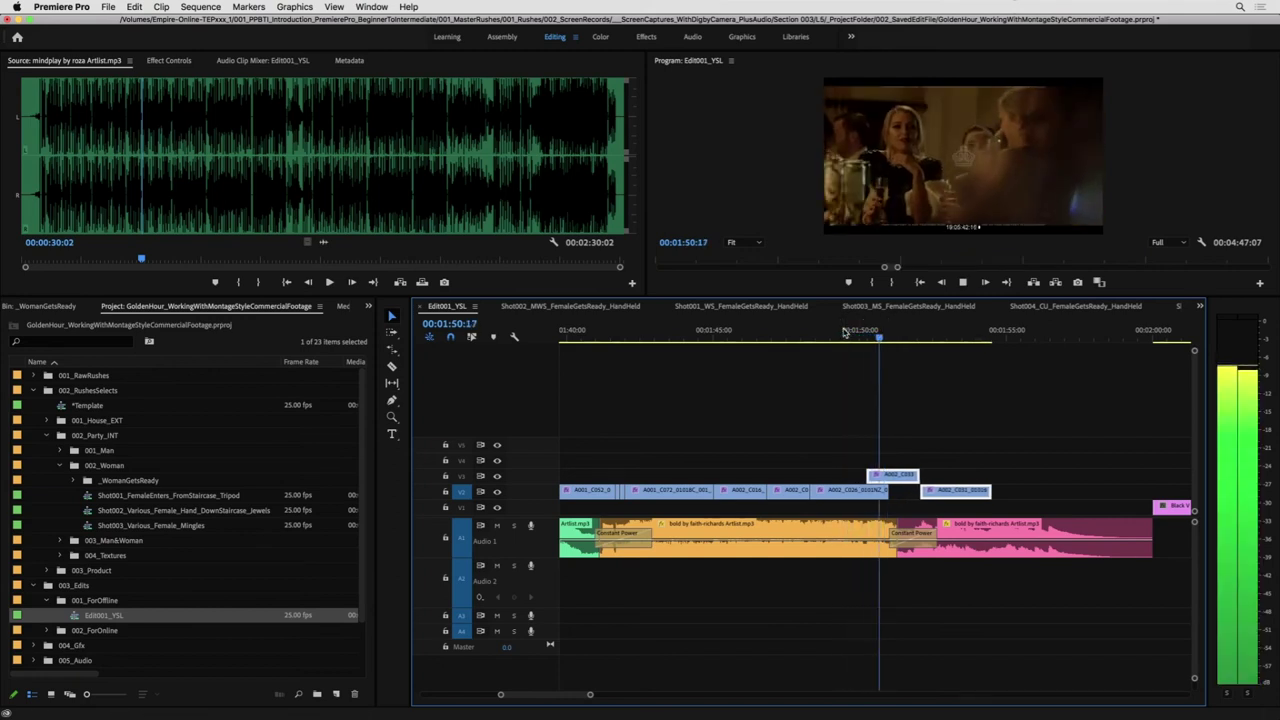
left_click(935, 436)
key("space")
- Trim the start of the woman's V3 clip, move it and A002_C031 back to start at about 01:50:02, and play them
left_click_drag(868, 476, 876, 476)
left_click_drag(962, 465, 904, 474)
left_click(842, 330)
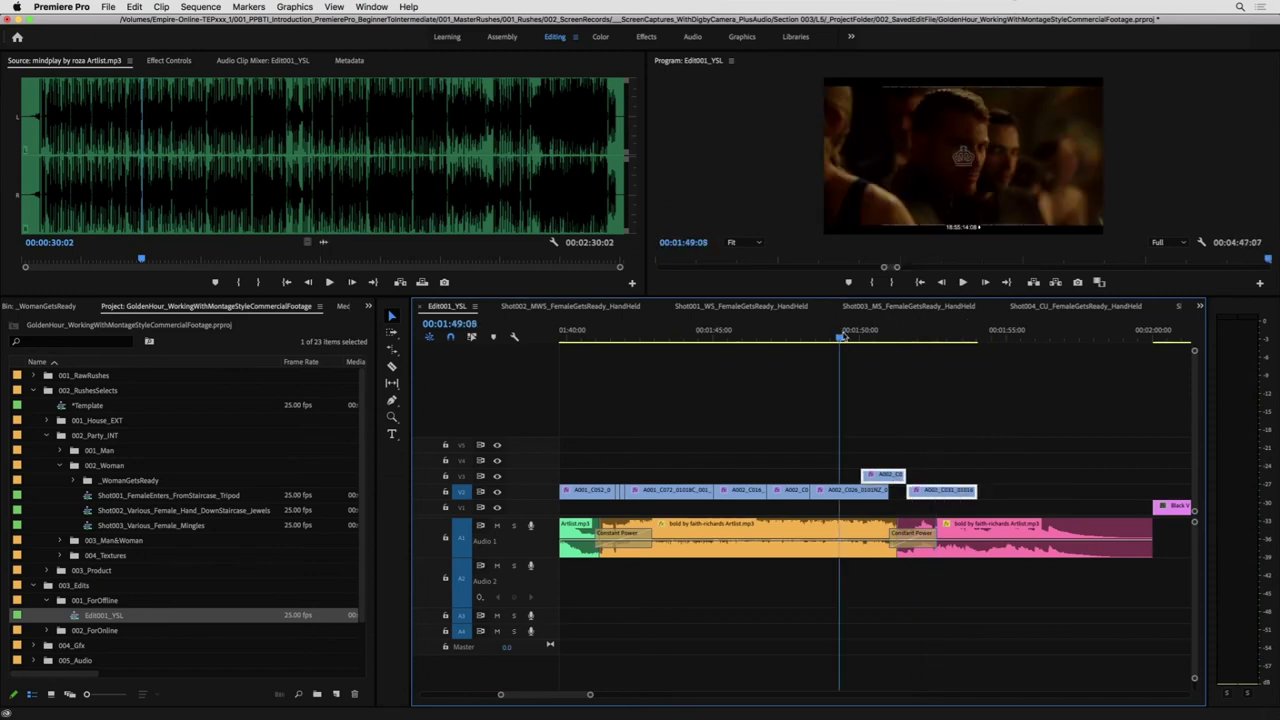
key("space")
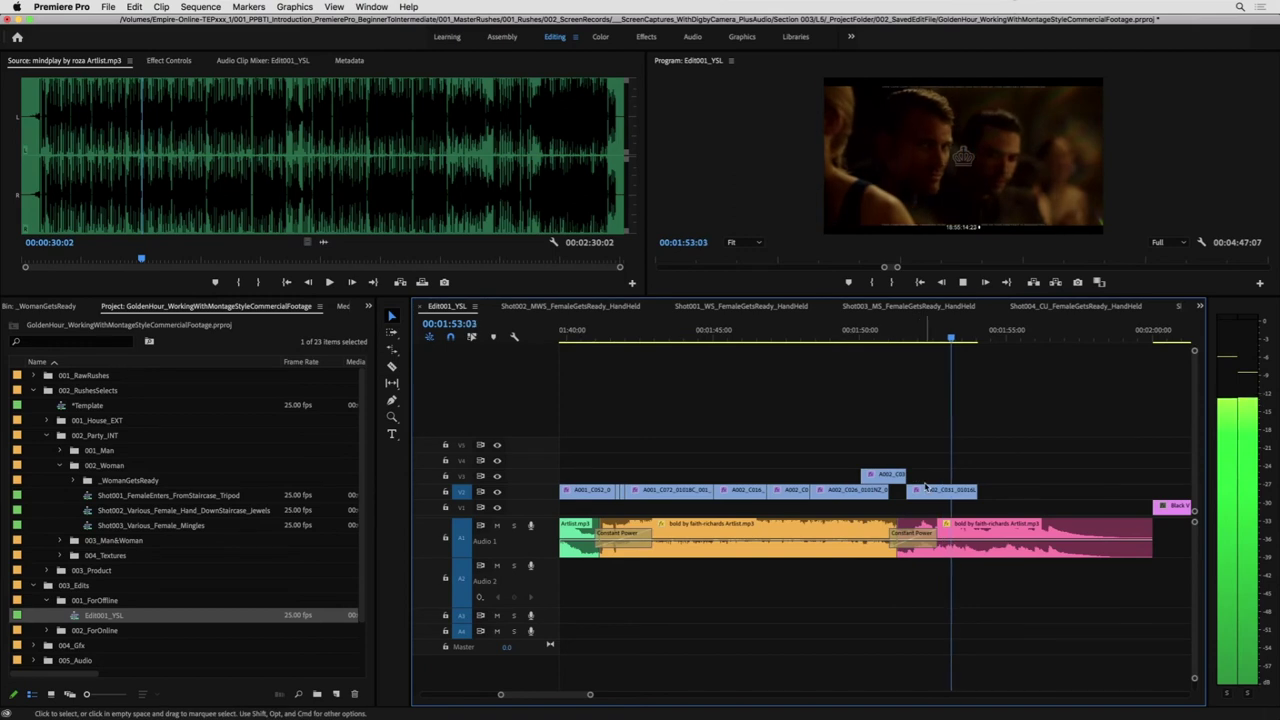
key("space")
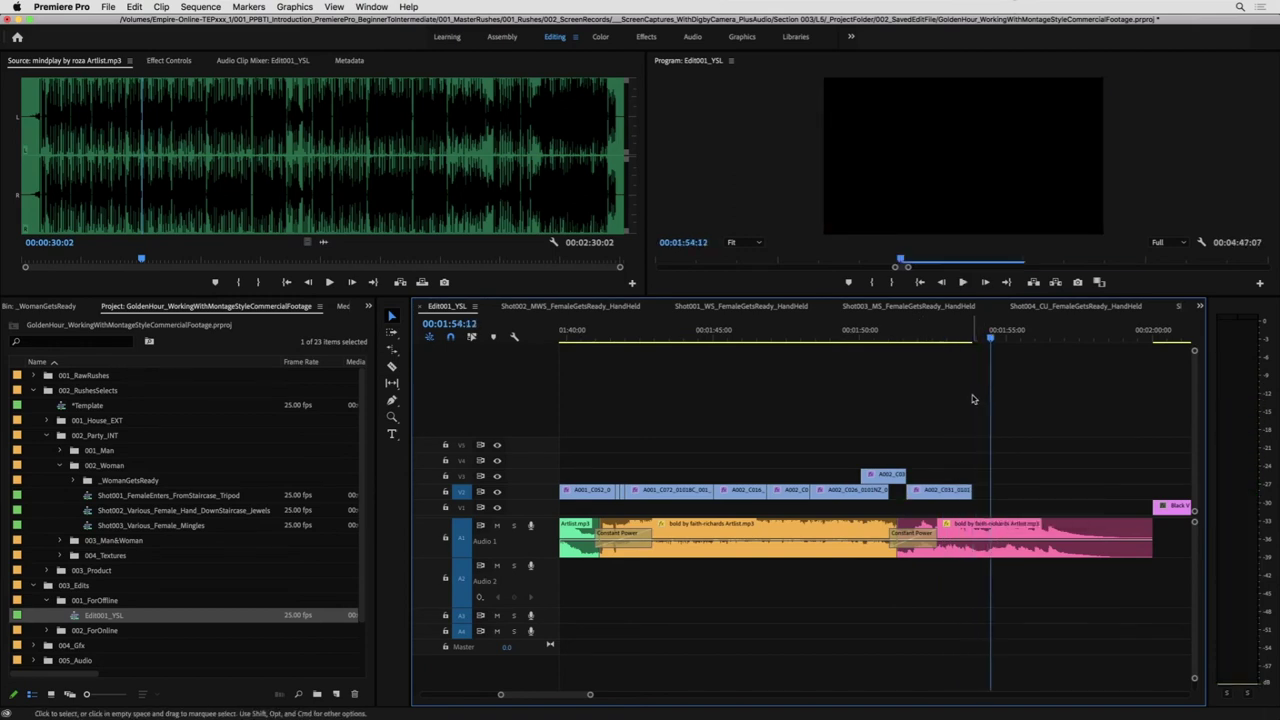
- Play the whole montage from 01:30:00 to past the last clip at about 01:55
key("minus")
key("minus")
key("minus")
key("super+shift+m")
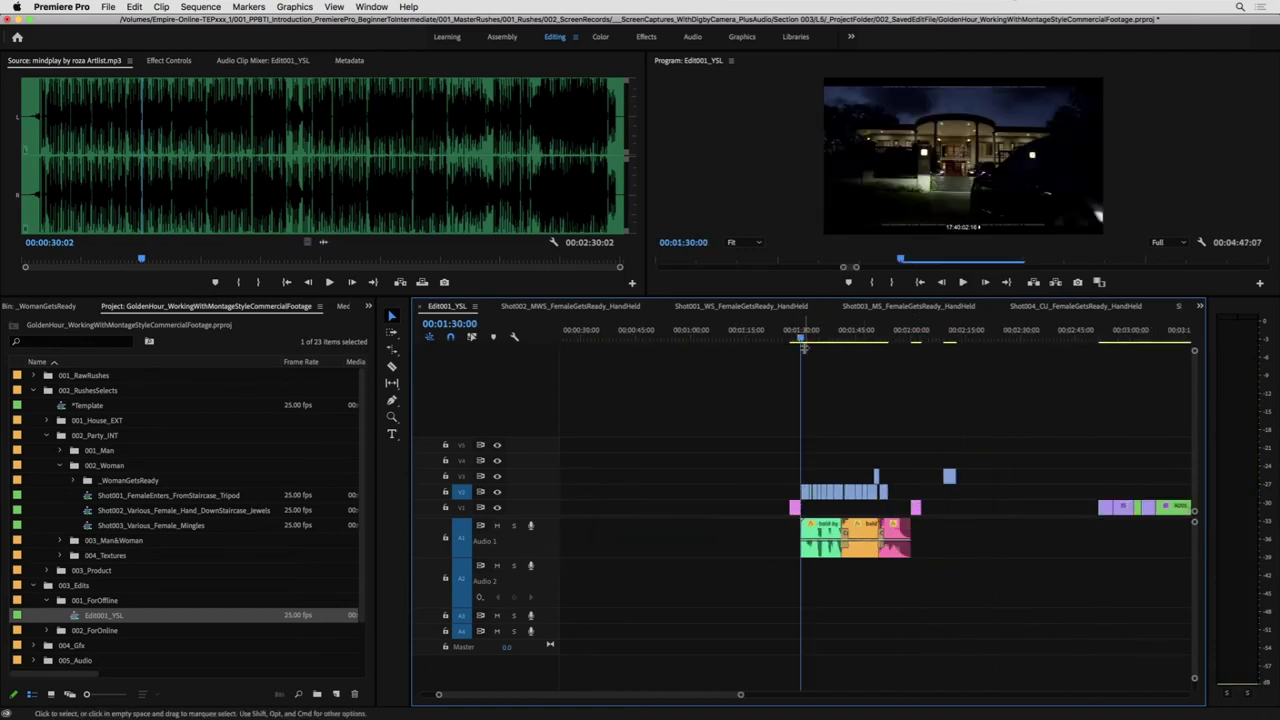
key("space")
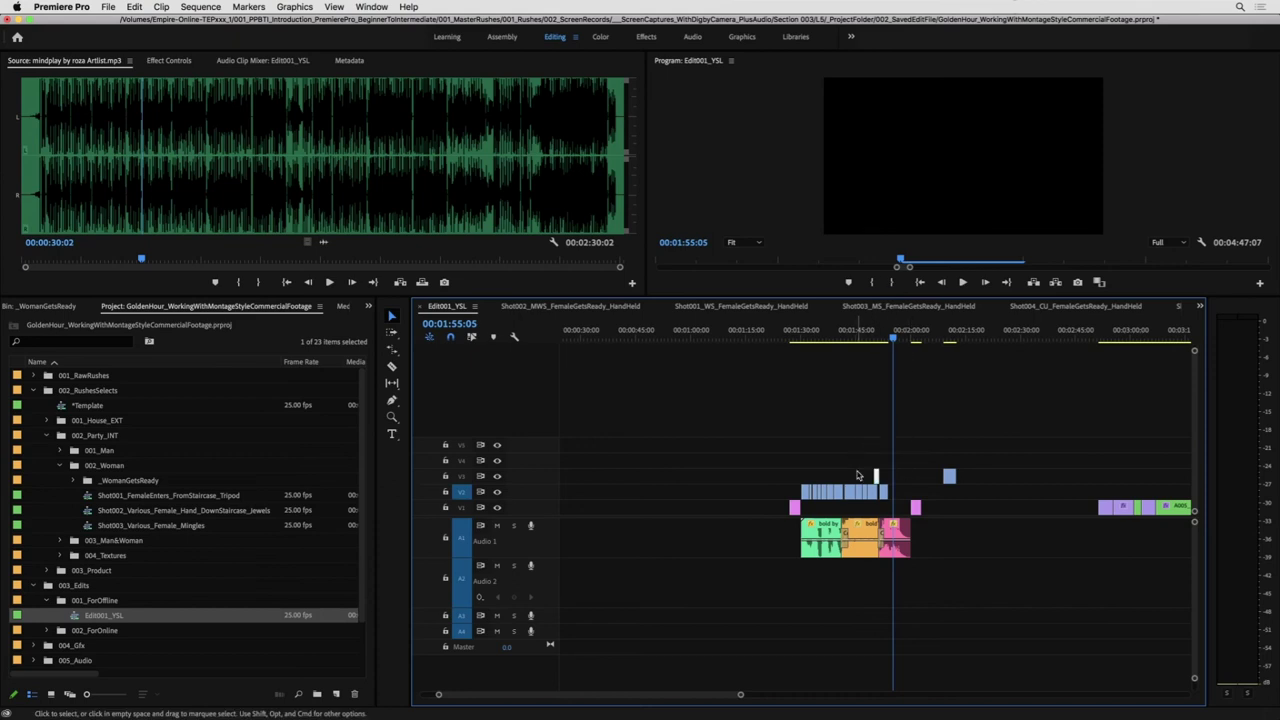
- Move the woman's clip down to V2 and bring the spare A002_C032 clip to V3 at about 01:52:18
key("minus")
key("minus")
key("equal")
key("minus")
key("equal")
key("equal")
left_click_drag(952, 342, 879, 341)
scroll(891, 447, "right", 2)
left_click_drag(877, 473, 816, 480)
key("z")
left_click(820, 477)
left_click(846, 467)
key("v")
mouse_move(873, 343)
left_mouse_down()
mouse_move(860, 344)
mouse_move(874, 354)
left_mouse_up()
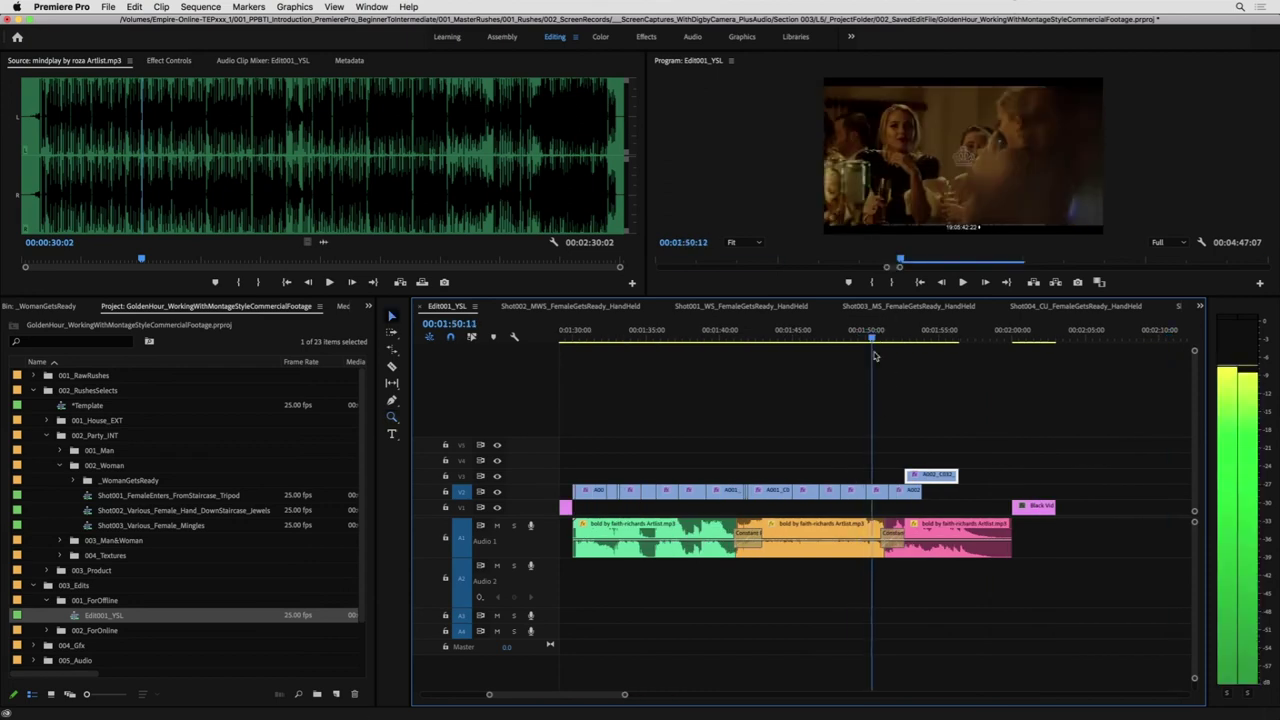
- Place the A002_C032 clip on V3 at 01:50:01 above the woman's clip, trim it to end at 01:51:14 and play it
left_click_drag(941, 477, 886, 478)
left_click_drag(872, 340, 866, 341)
left_click_drag(853, 474, 887, 478)
key("space")
key("space")
key("y")
key("space")
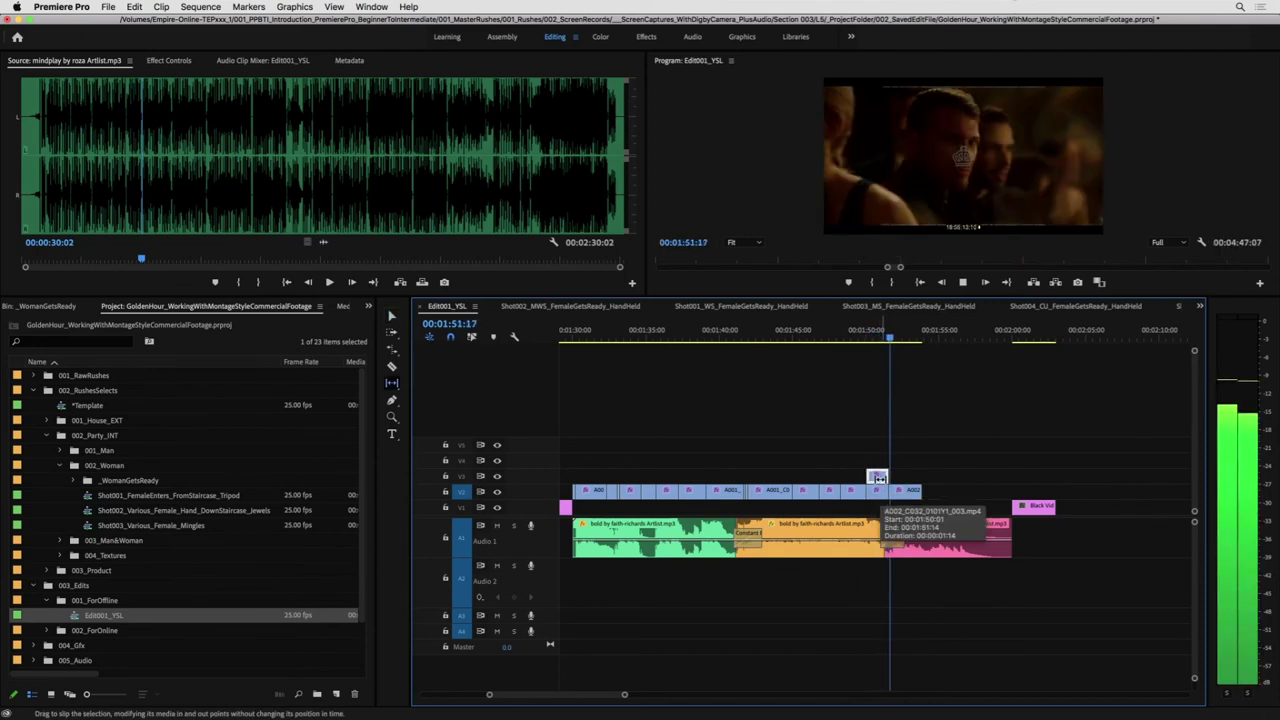
- Play the A002_C032 clip on V3 from about 01:50, slip its content and replay the section
key("space")
key("Up")
key("space")
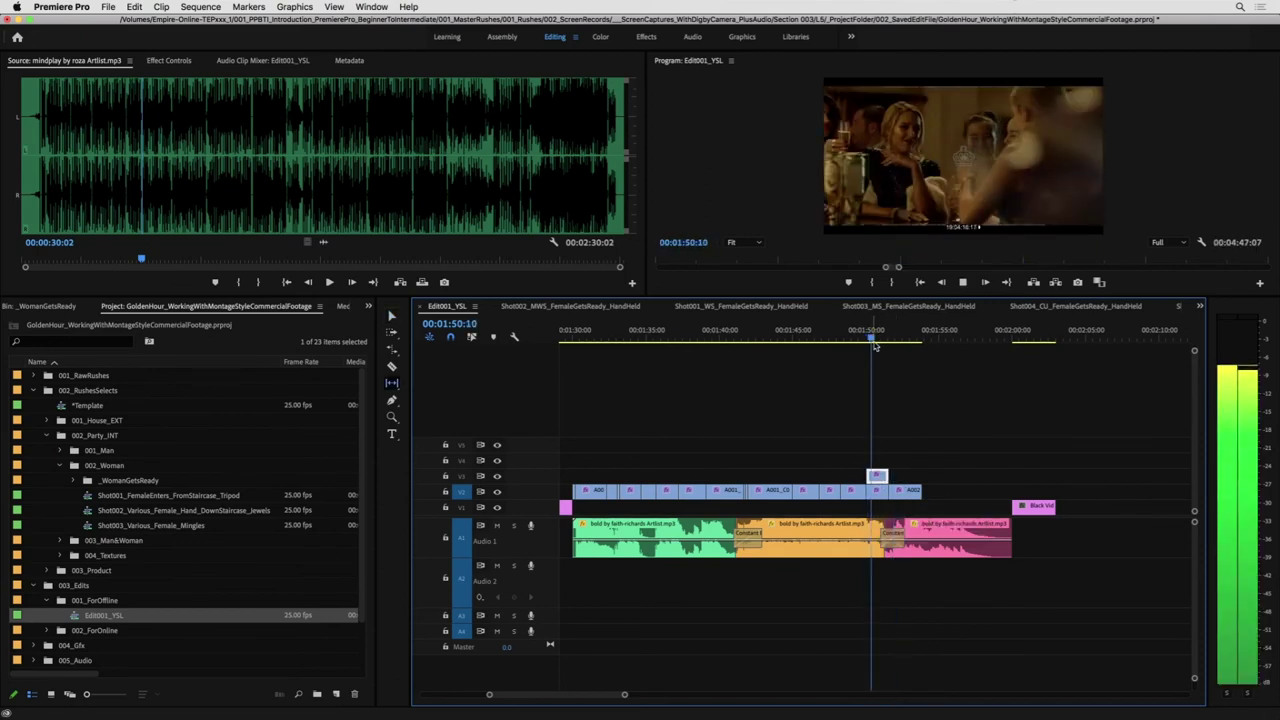
key("space")
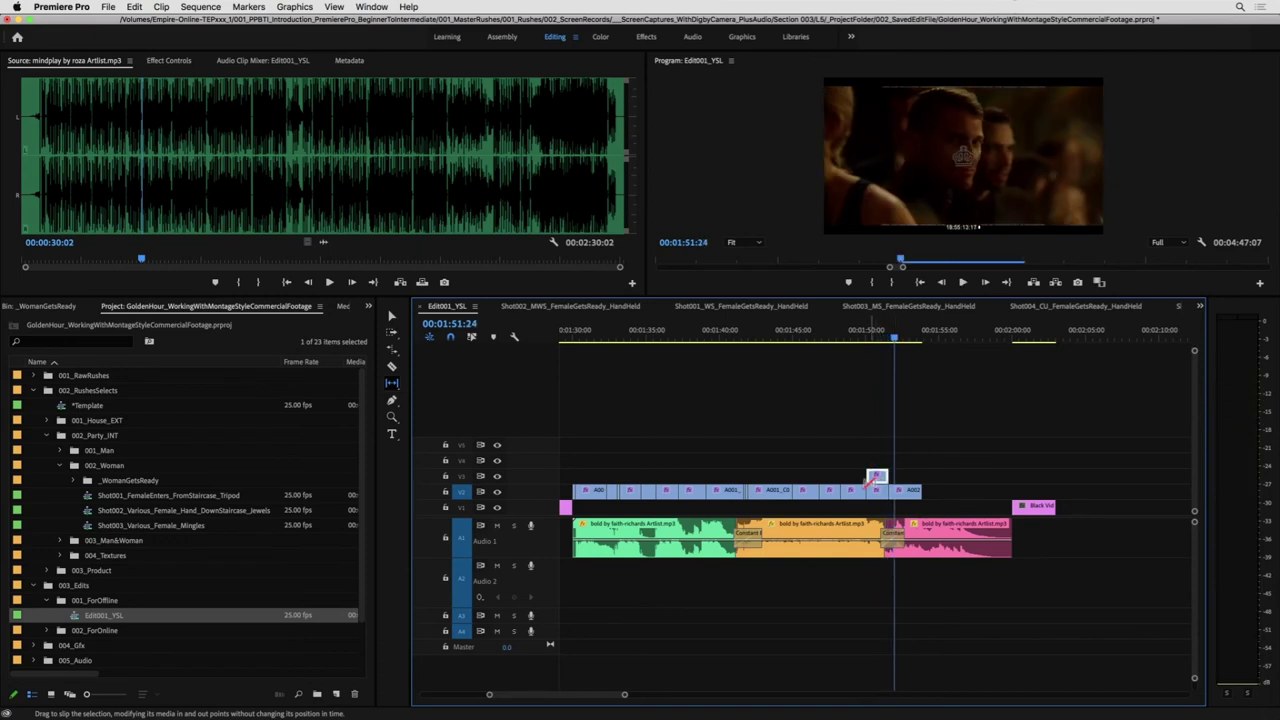
left_click_drag(878, 477, 847, 484)
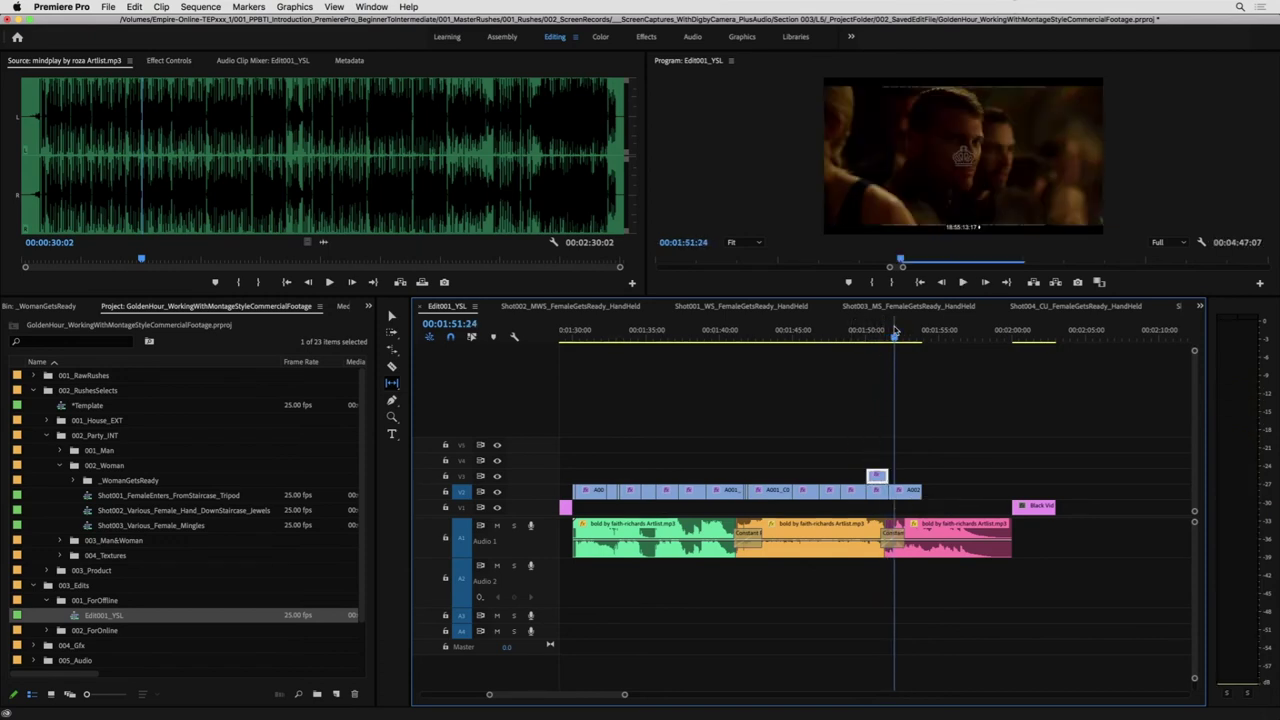
key("Up")
key("space")
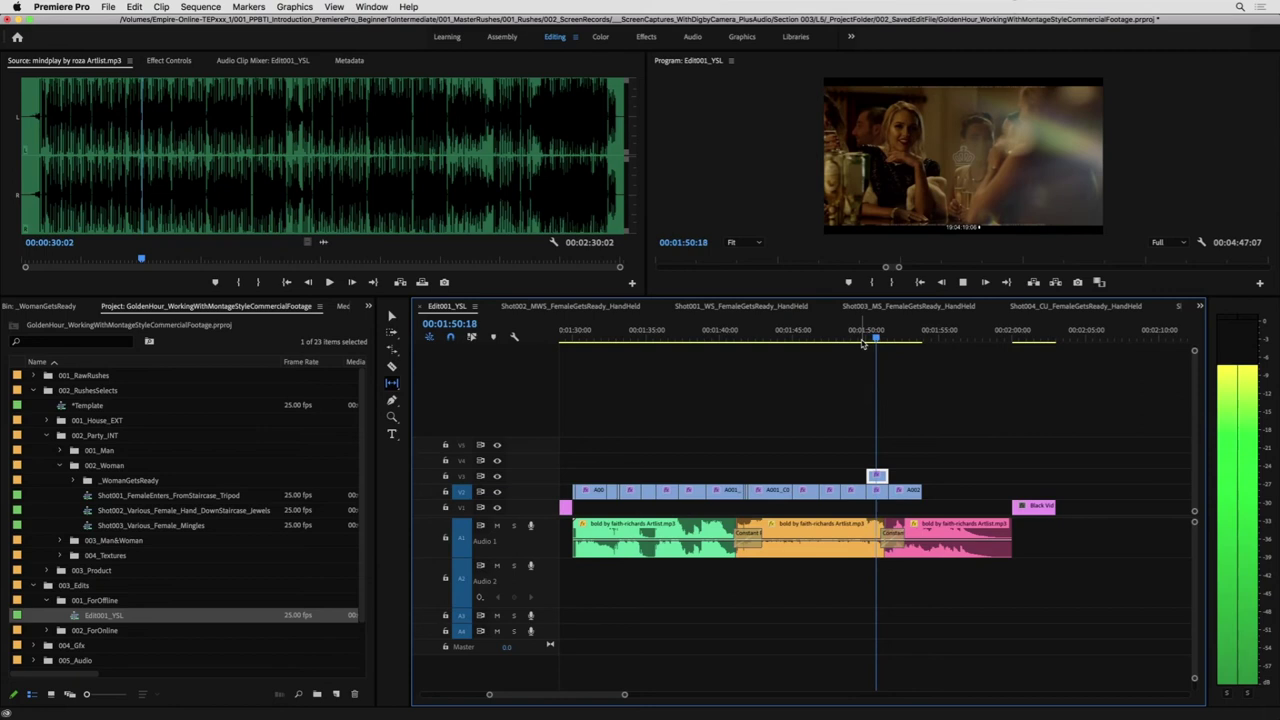
key("space")
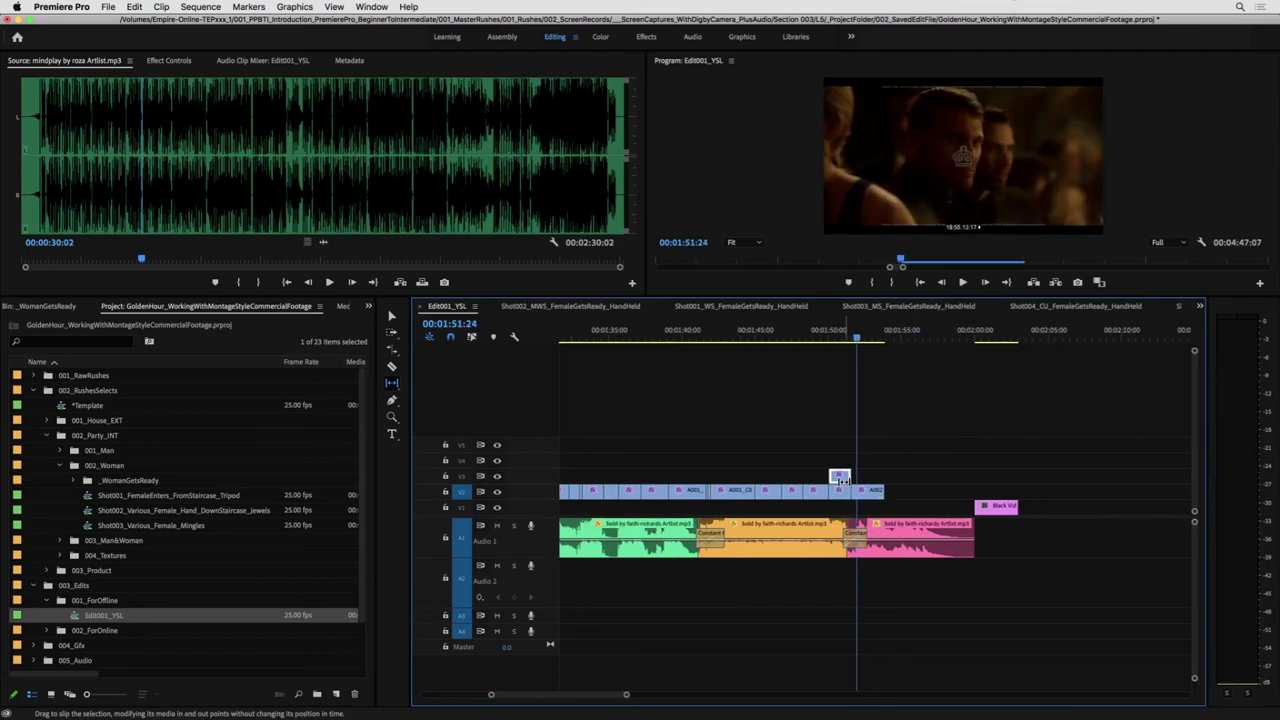
- Replay the V3 clip from about 01:50, extend its end to about 01:51:22 and play on through the last clip
left_click(822, 339)
key("space")
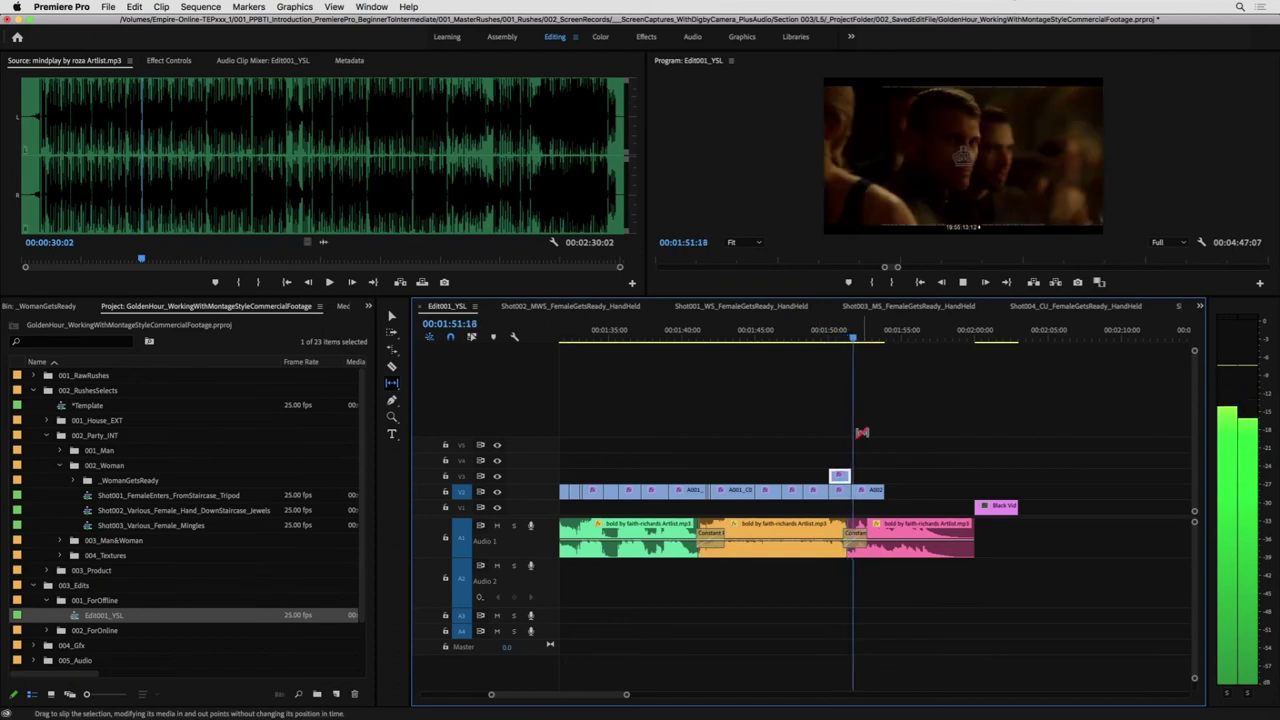
key("space")
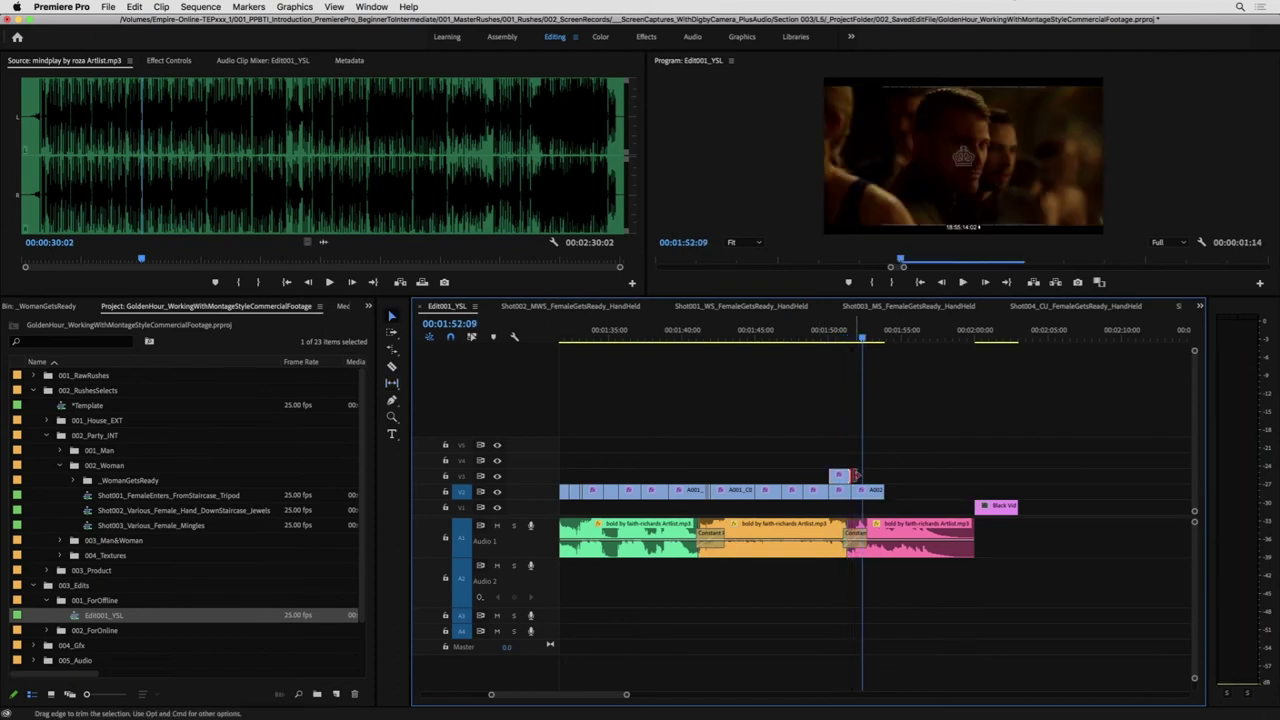
key("space")
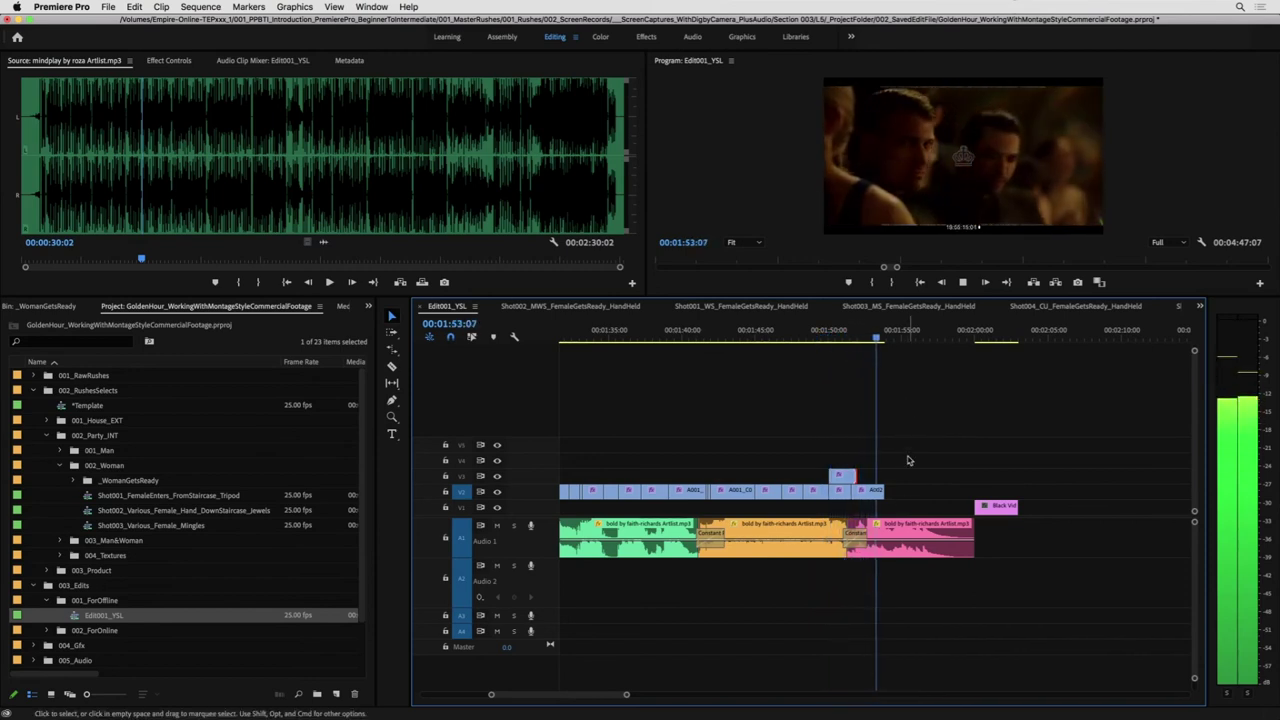
- Slip the content of the last V2 clip, the shot of the watching men, while checking it from about 01:51
left_click(868, 490)
left_click(848, 334)
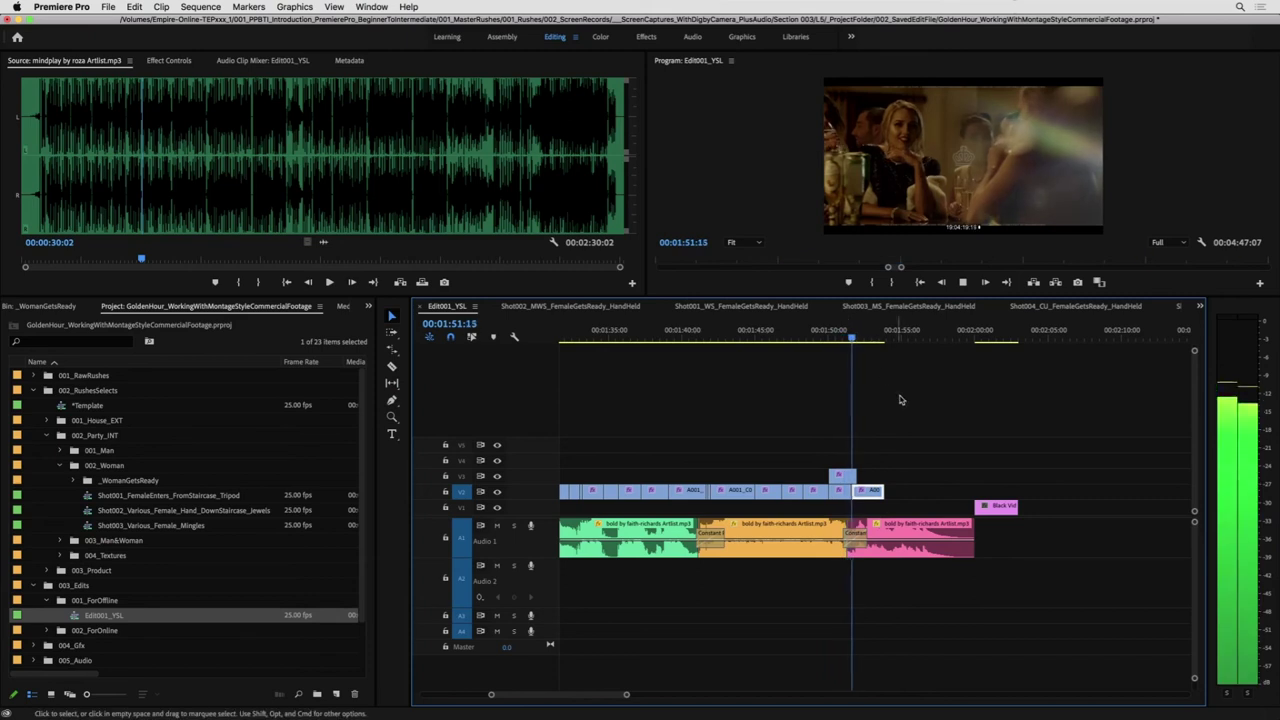
key("y")
left_click_drag(868, 490, 873, 496)
key("v")
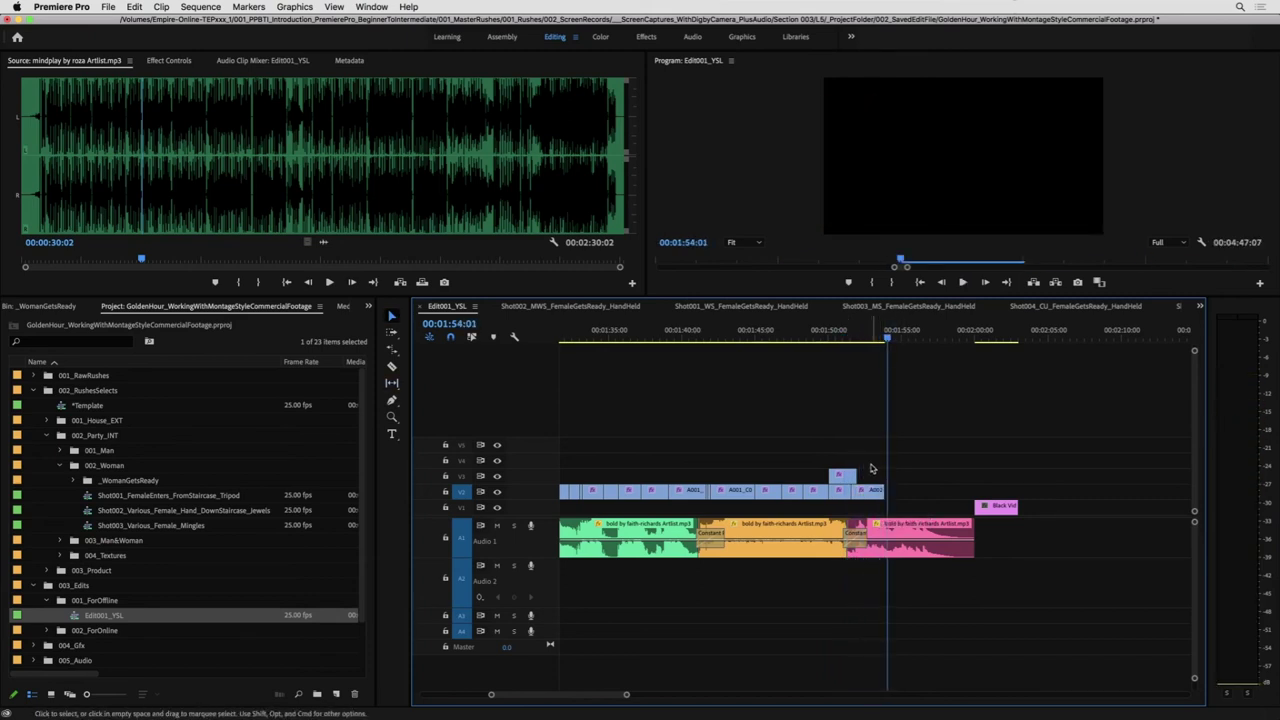
- Examine the remaining gap between the montage's last clip and 02:00:00, and play the final clips from about 01:50
key("minus")
key("minus")
key("minus")
left_click_drag(903, 340, 774, 351)
key("equal")
key("equal")
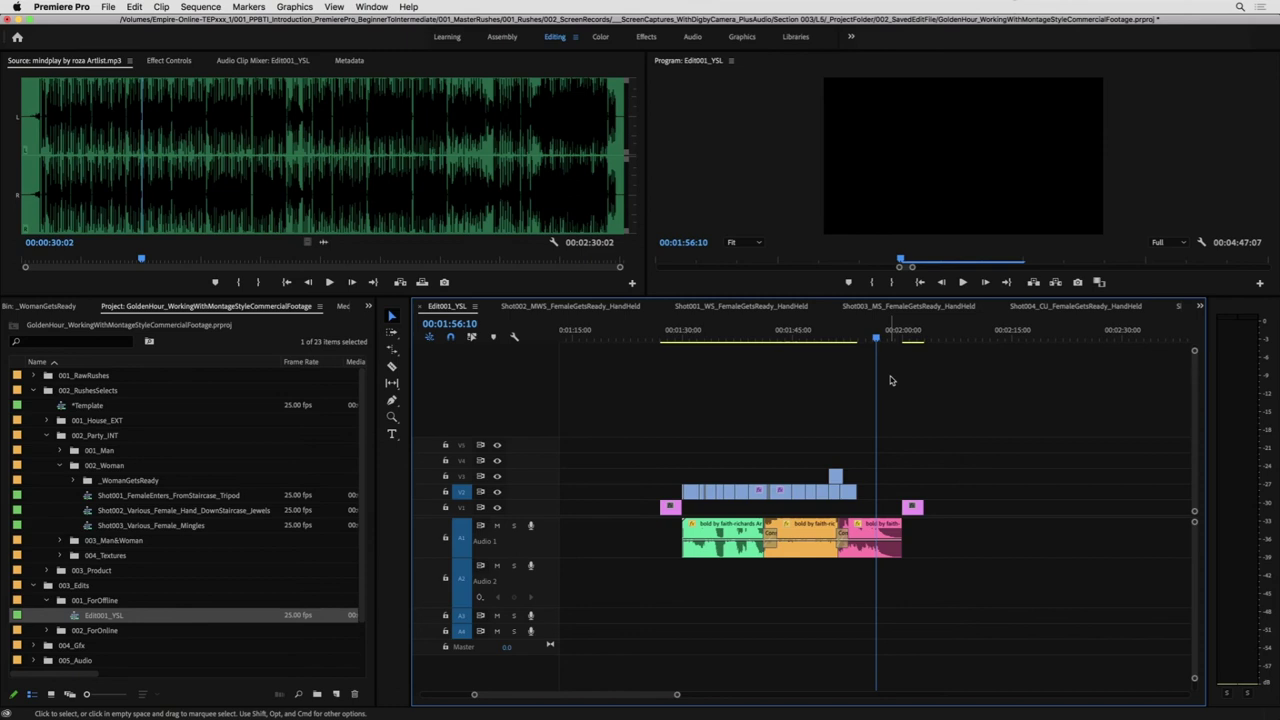
left_click(854, 337)
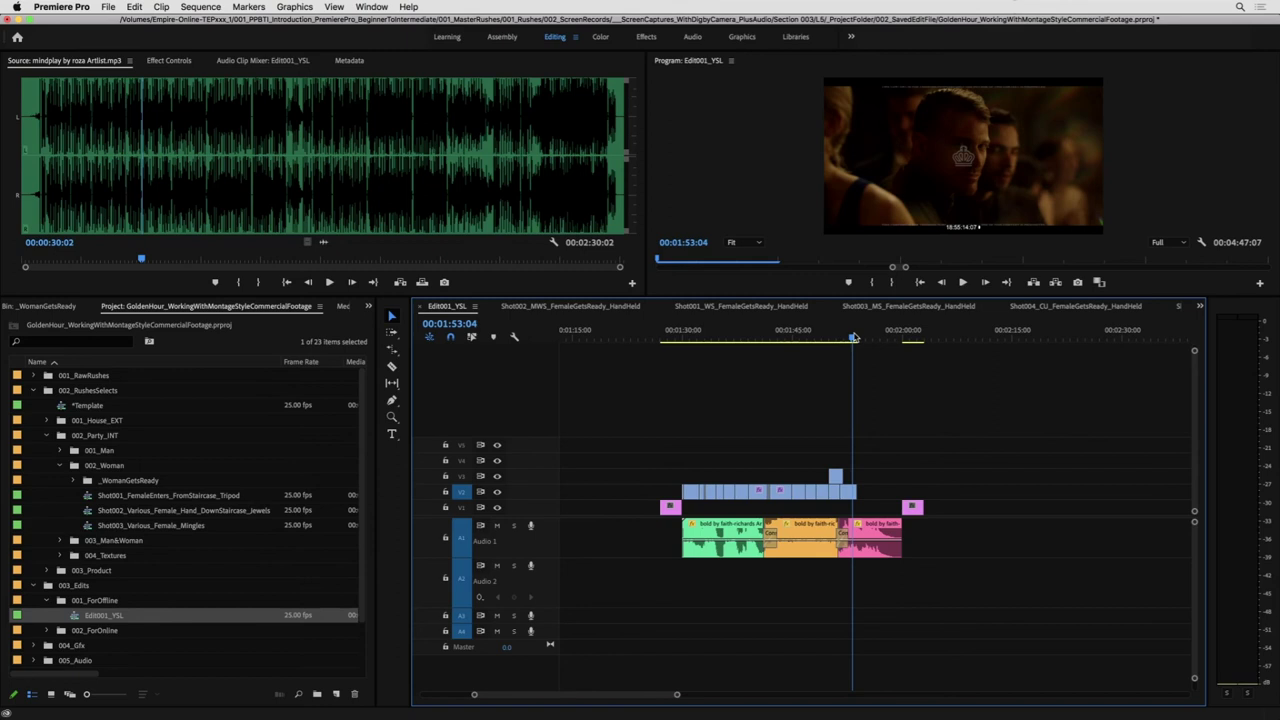
key("=")
left_click(838, 338)
key("space")
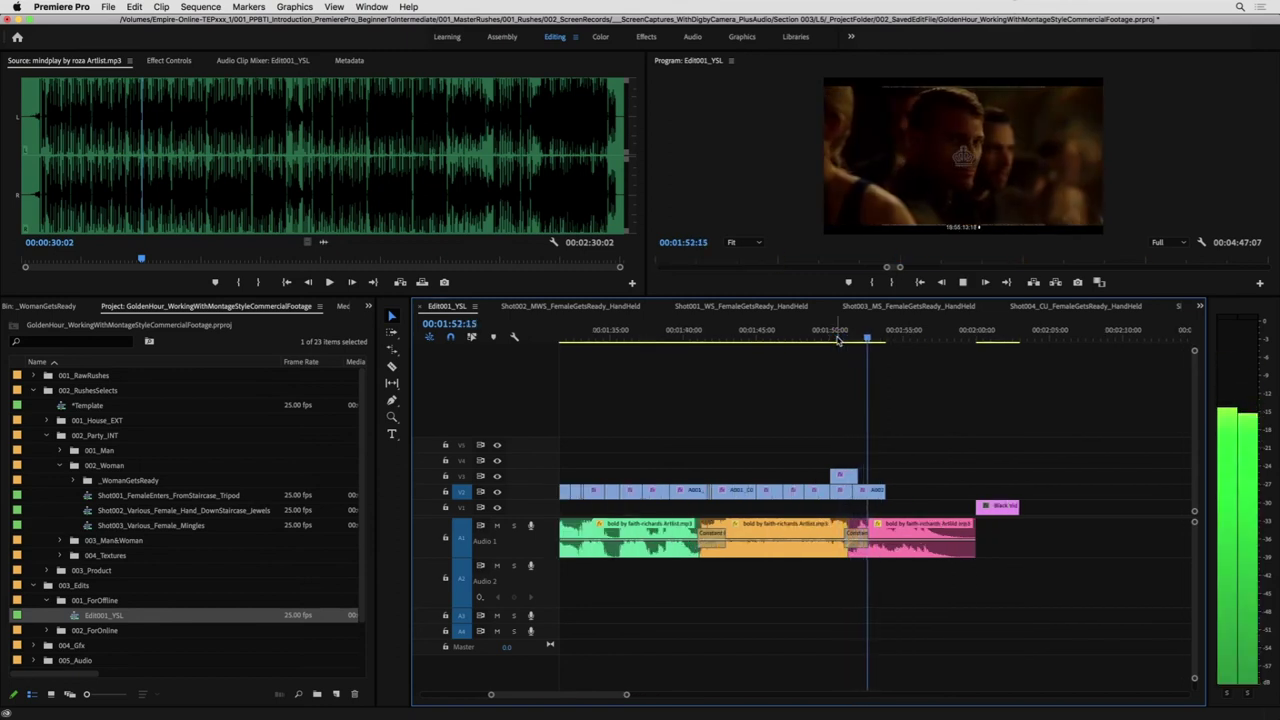
key("space")
- Cut the wanted moments of the spare feet and balcony silhouette shots from V1 and place them on V2 after the montage
key("backslash")
left_click(950, 336)
left_click_drag(950, 336, 891, 385)
left_click_drag(893, 510, 781, 503)
left_click_drag(917, 338, 925, 343)
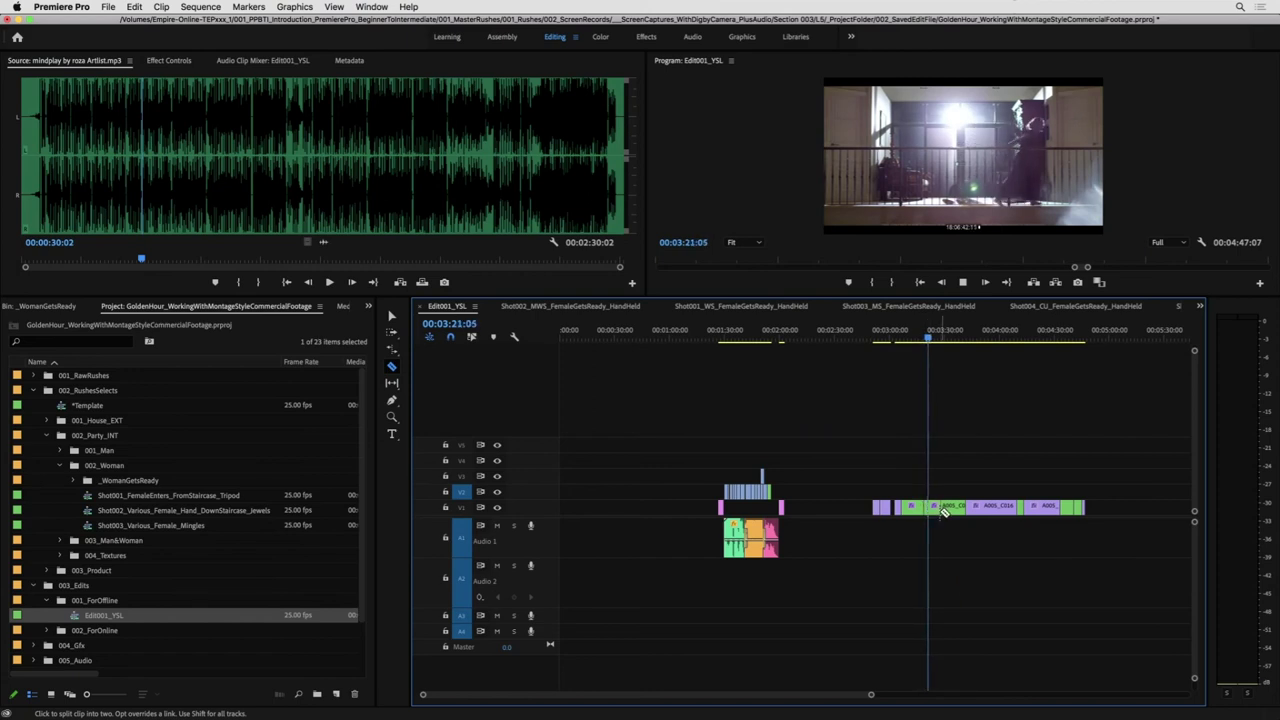
left_click_drag(928, 513, 777, 492)
- Bring the man's shots and the two green clips from the end of the spare V1 footage to V2 behind the montage
left_click_drag(974, 336, 1041, 364)
left_click_drag(1043, 508, 785, 492)
left_click_drag(1066, 340, 1086, 341)
left_click_drag(1085, 507, 784, 490)
left_click_drag(1084, 340, 1074, 340)
left_click_drag(1089, 496, 866, 496)
- Play the newly added V2 shots from 01:51:08 to about 01:55
key("z")
left_click(781, 491)
left_click(906, 493)
key("v")
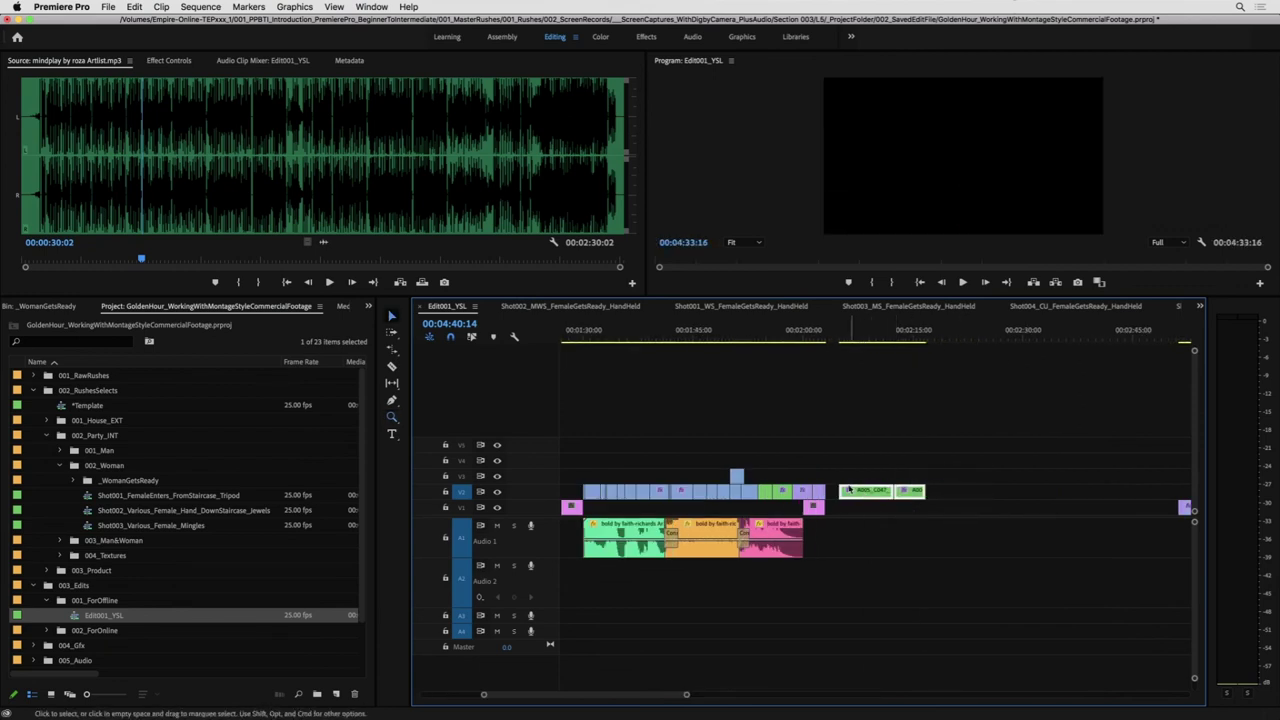
key("=")
left_click(713, 333)
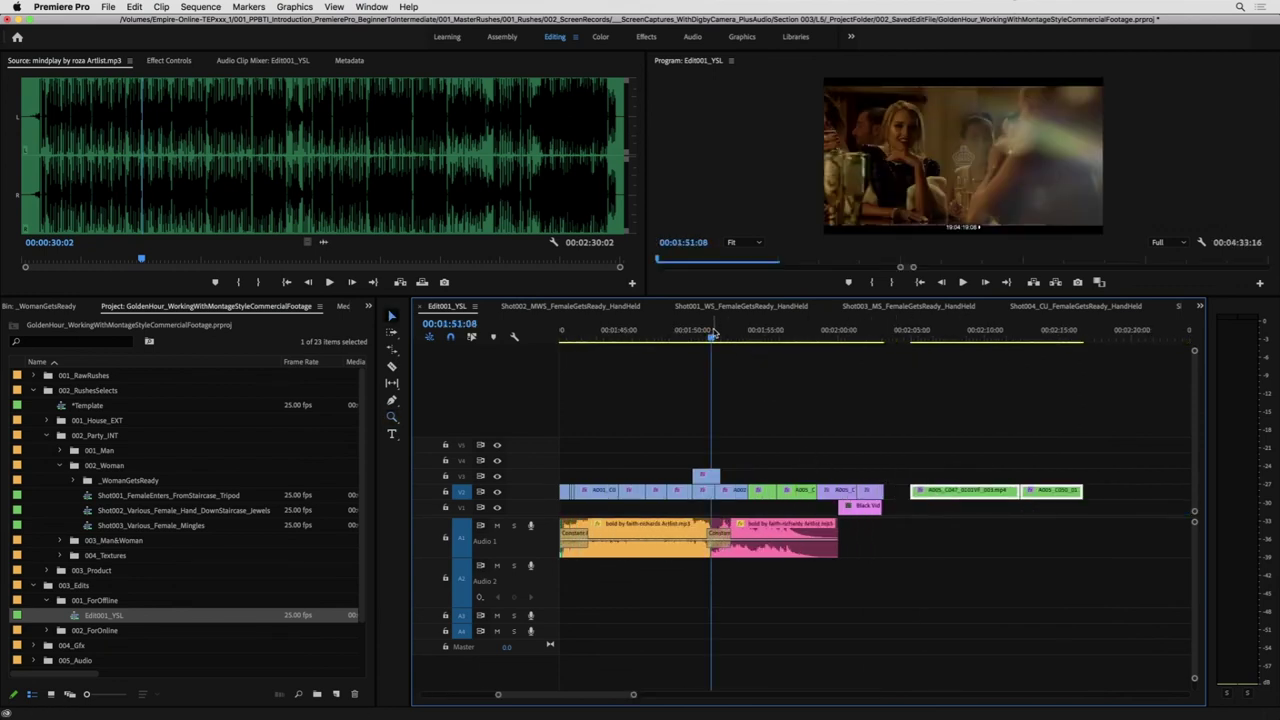
key("space")
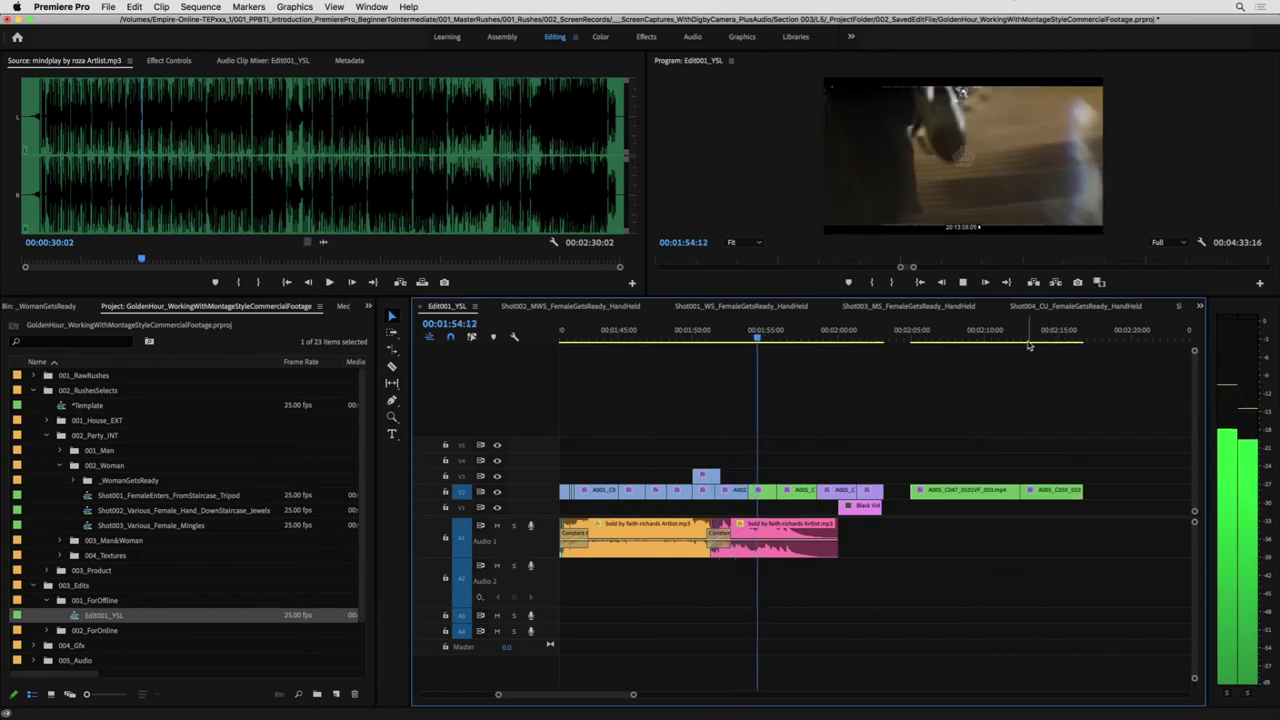
key("space")
- Slip the content of the green feet shot on V2 and play it back from about 01:53
key("y")
left_click_drag(769, 494, 758, 494)
key("v")
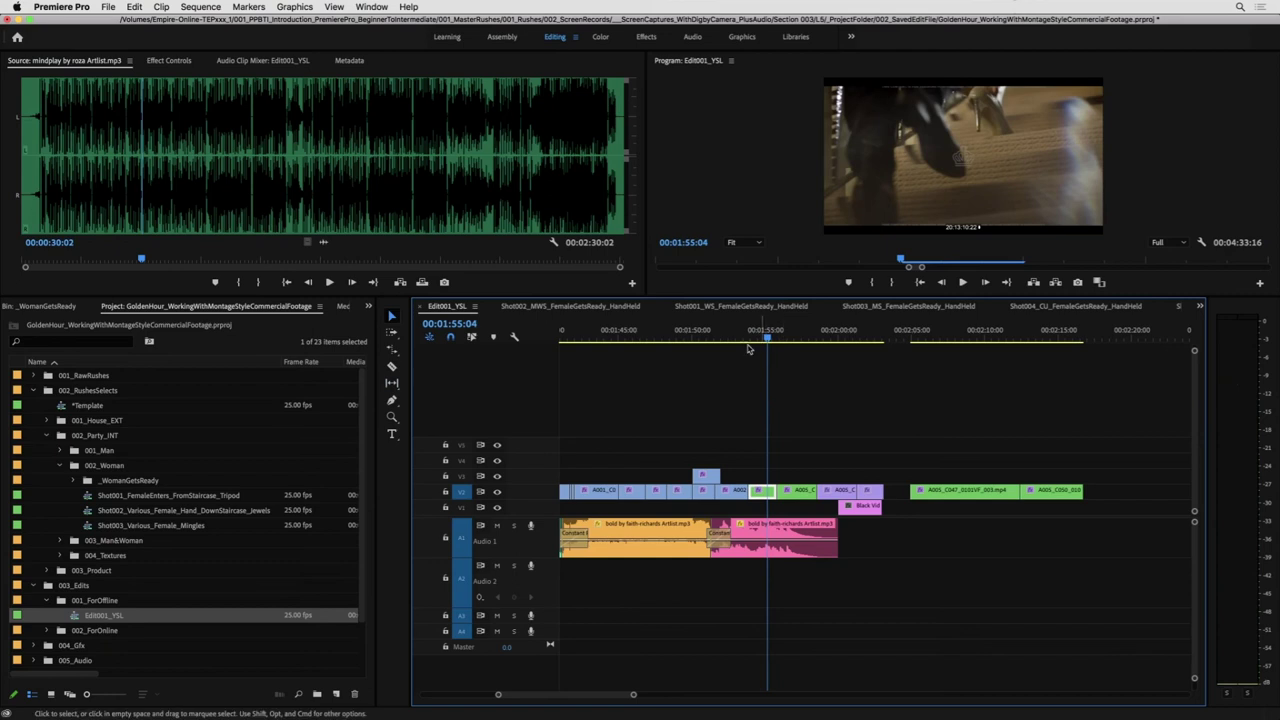
left_click(738, 336)
key("space")
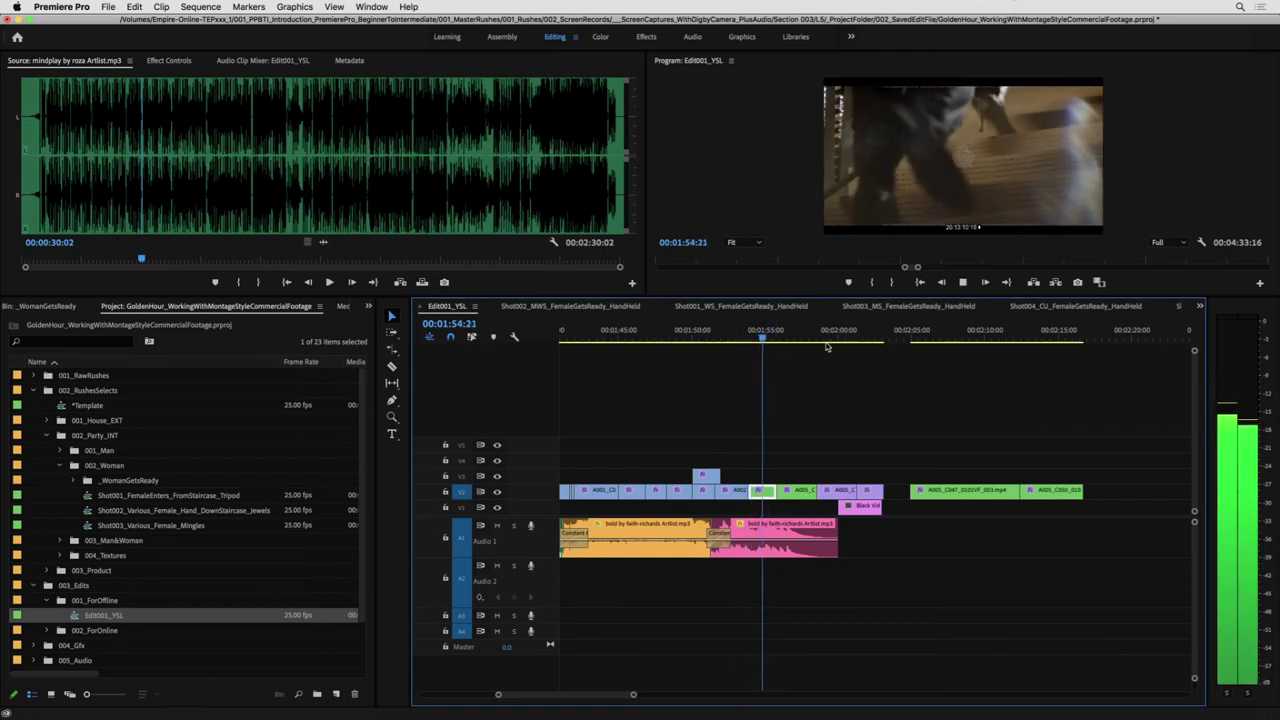
key("space")
- Slip the feet shot again to a different moment and replay it from just before its start
left_click_drag(765, 491, 739, 499)
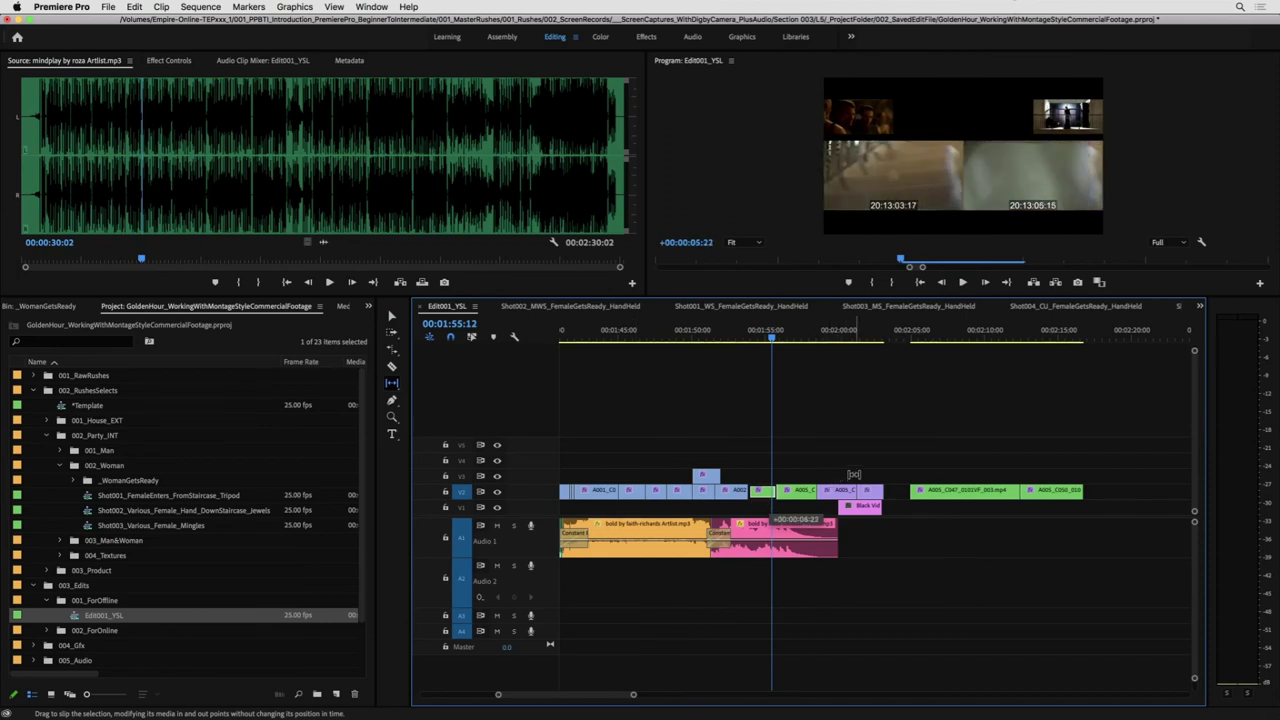
left_click_drag(817, 475, 817, 475)
left_click(749, 330)
key("space")
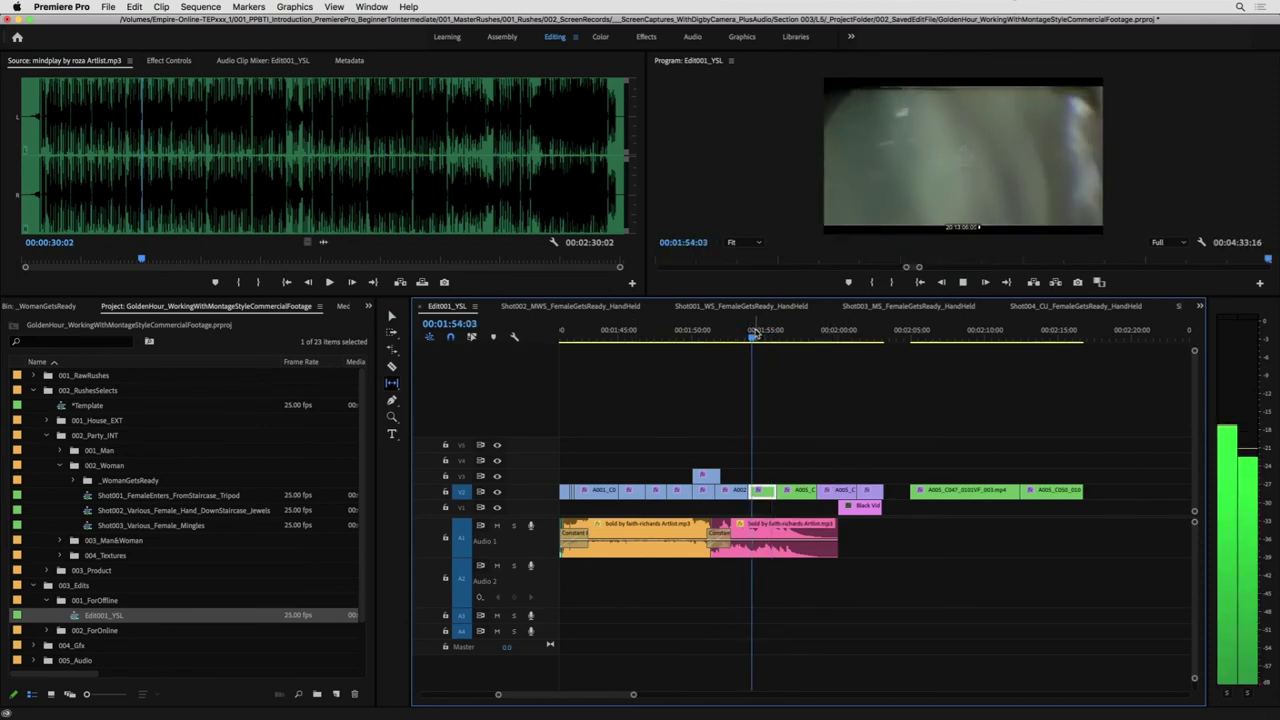
key("space")
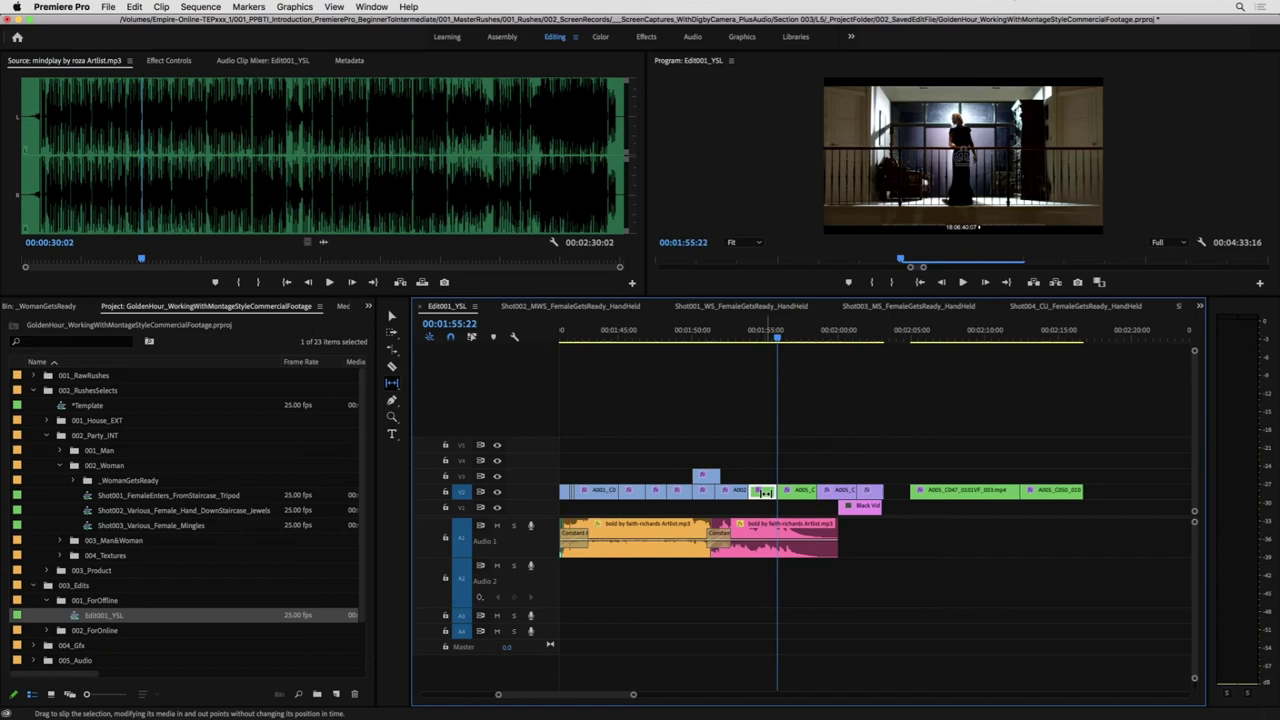
left_click(742, 329)
key("space")
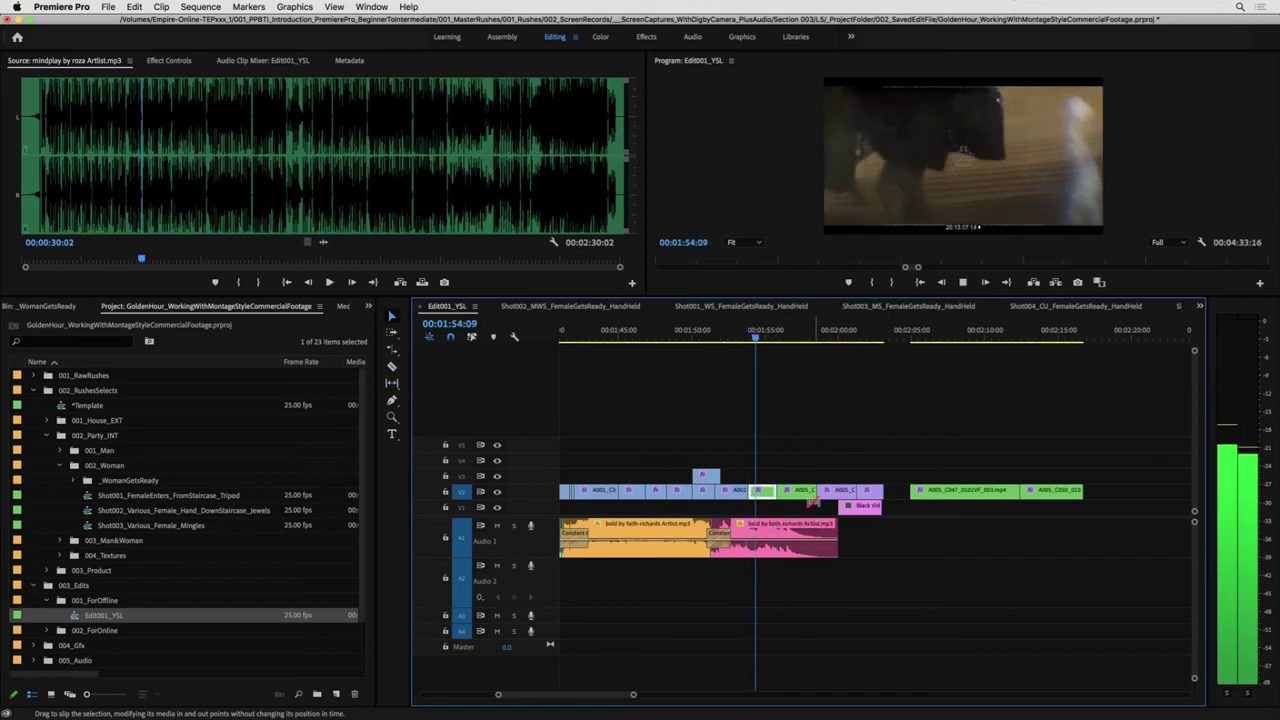
- Move the balcony silhouette shot earlier on V2 to start at about 01:55:05, over the feet shot's end, and play it
key("v")
left_click_drag(792, 491, 784, 491)
key("space")
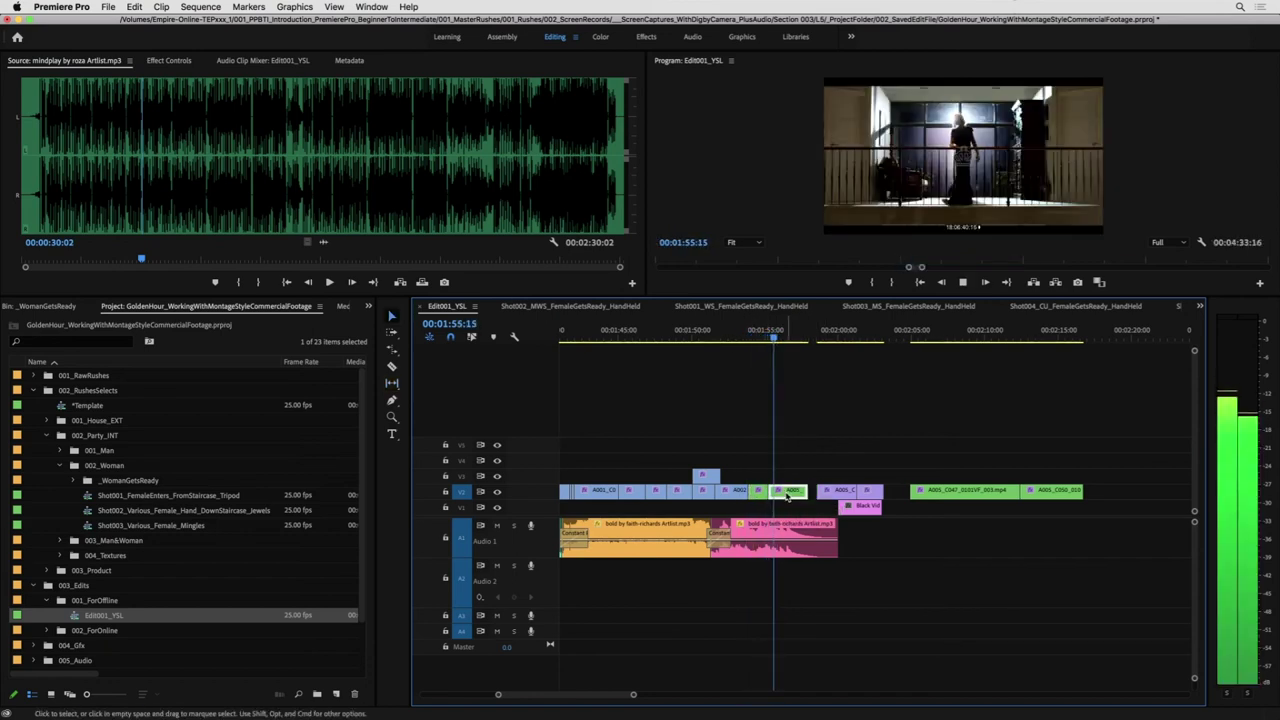
key("space")
left_click(752, 330)
key("space")
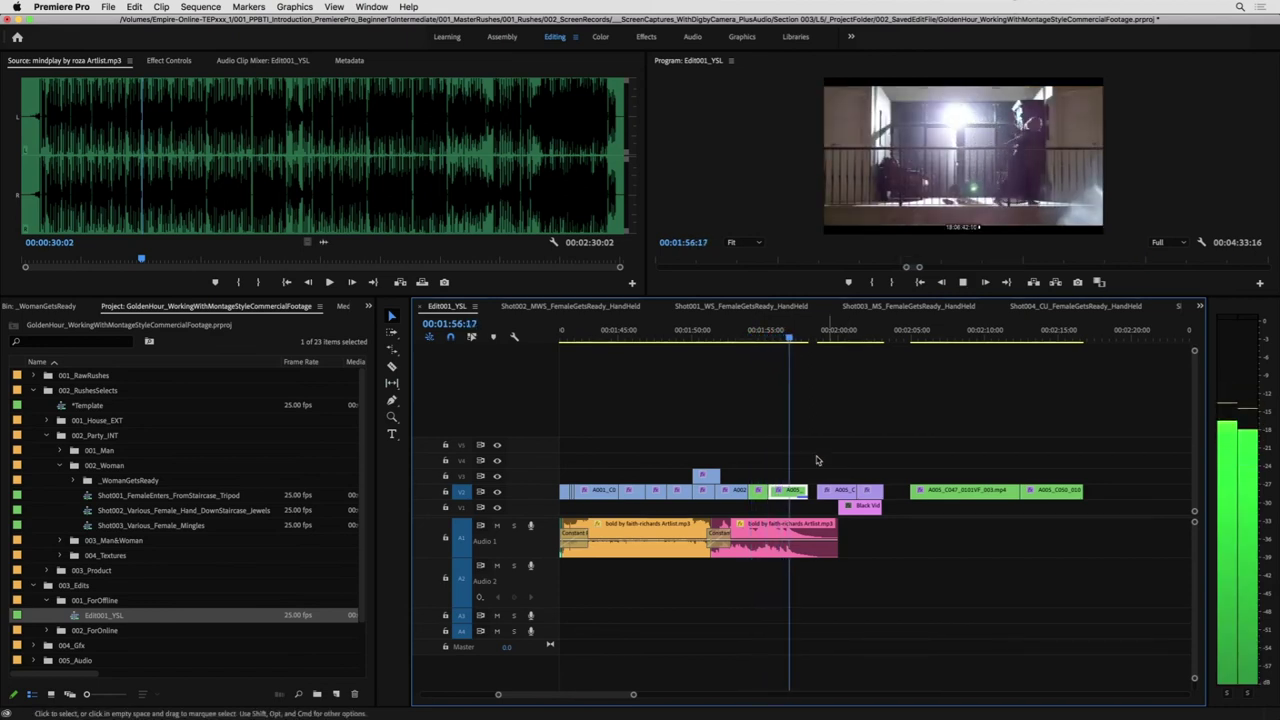
key("space")
- Move the man's shoe shot on V2 back to start at about 01:56:18, over the end of the balcony shot
left_click_drag(841, 492, 803, 490)
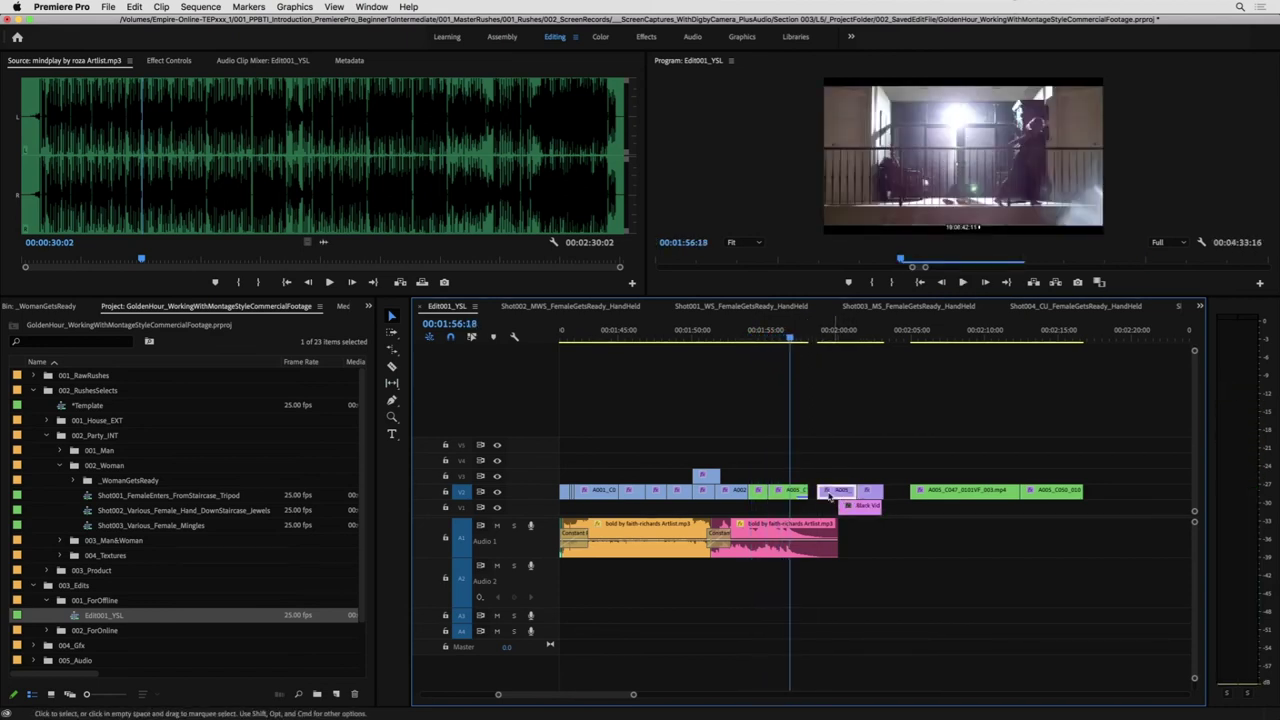
key("space")
left_click_drag(813, 493, 864, 493)
- Scrub the two spare green clips after 02:05 and play the new ending full screen from about 01:55
left_click(950, 333)
left_click_drag(950, 333, 798, 358)
left_click_drag(1073, 476, 884, 460)
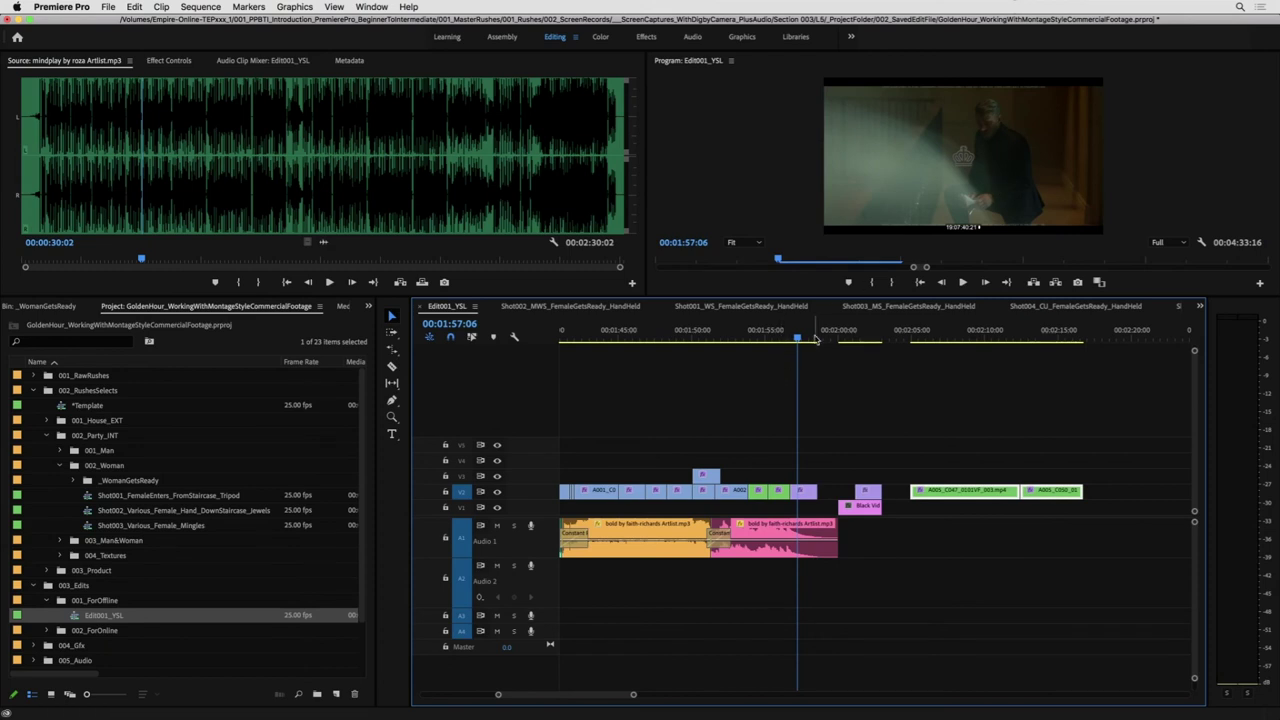
left_click(773, 340)
key("space")
key("ctrl+grave")
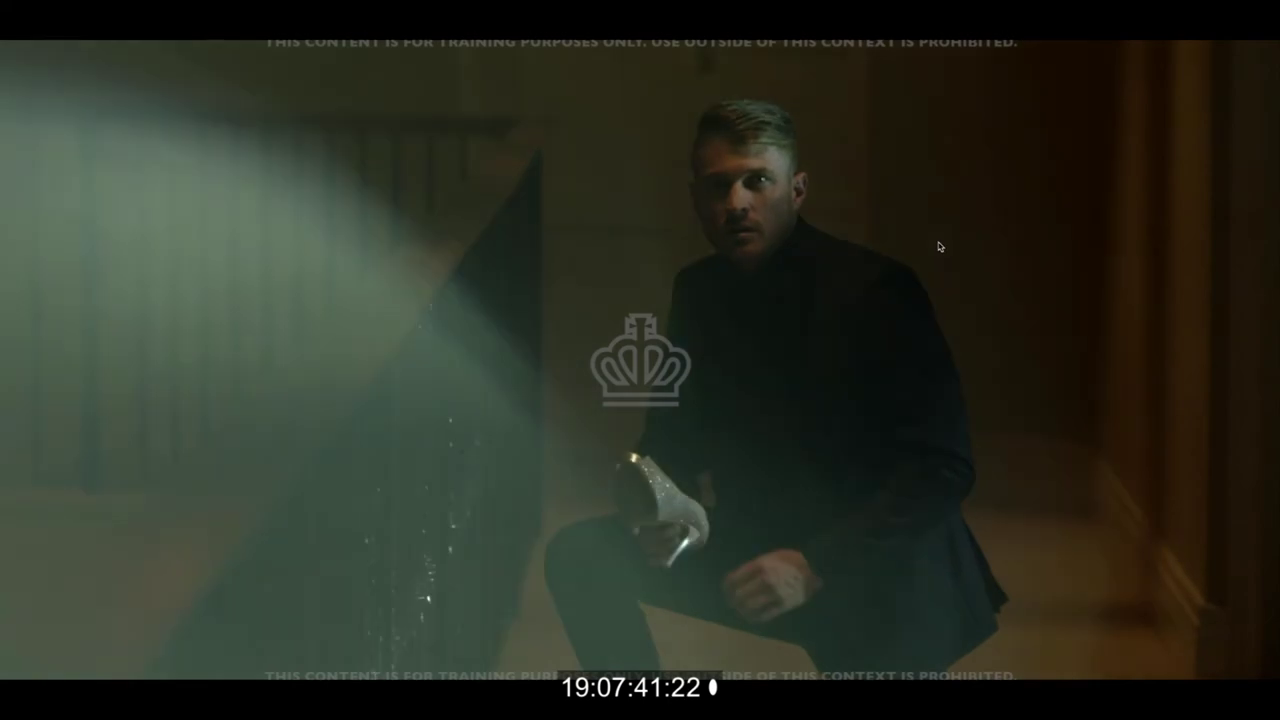
key("ctrl+grave")
- Review and delete the two spare green clips, A005_C047 and the clip after it, beyond 02:05
left_click_drag(972, 335, 1037, 345)
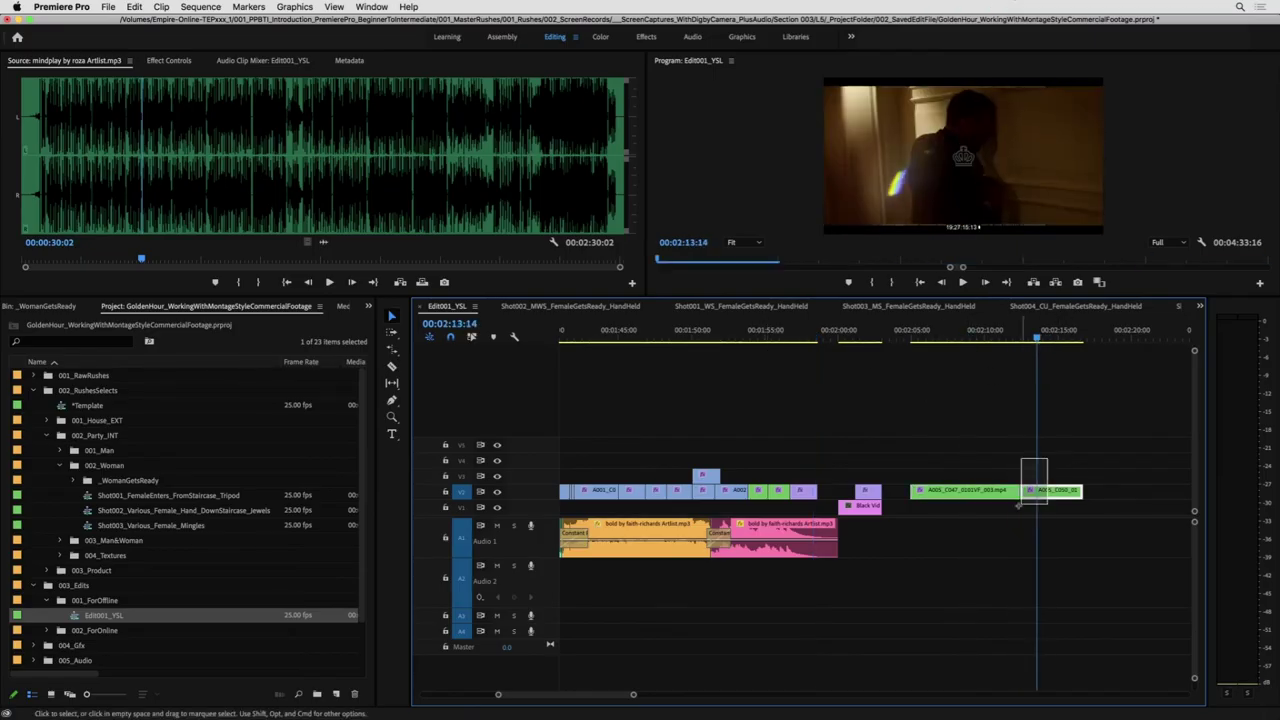
left_click(1002, 337)
left_click_drag(1001, 518, 1066, 463)
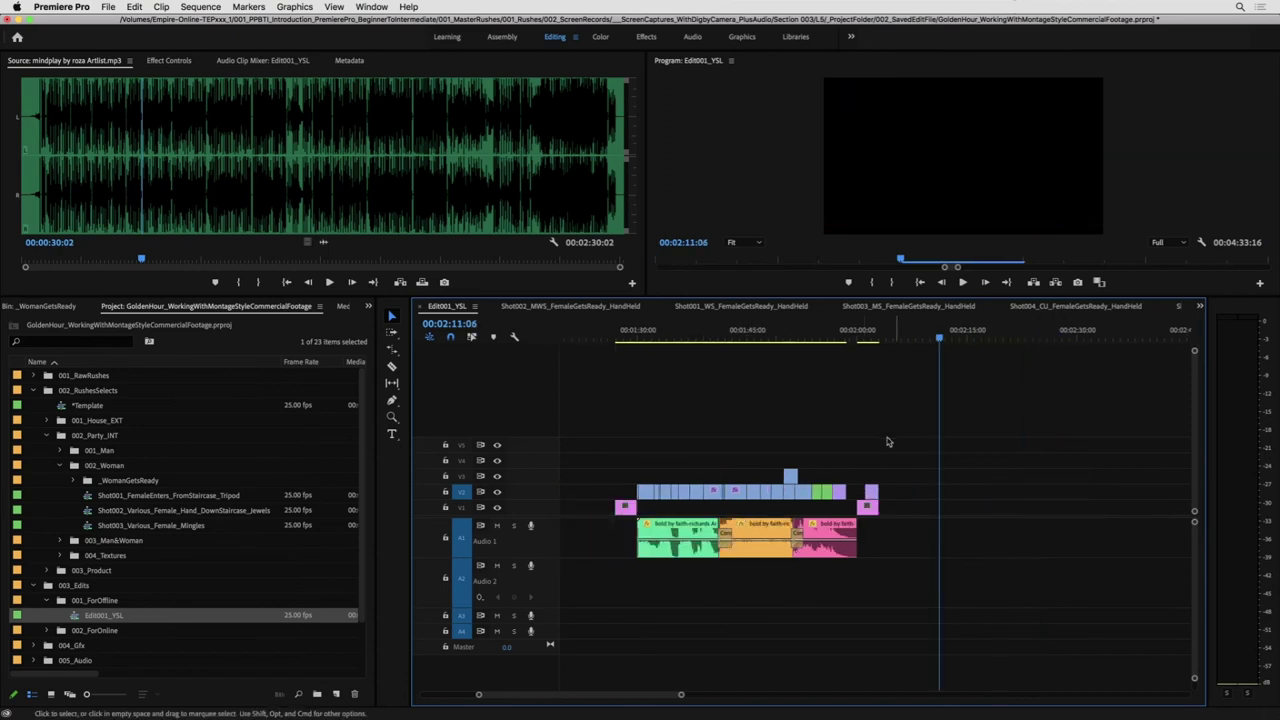
- Delete the leftover clip above the black video and extend the man's shoe shot on V2 to end at 02:00:00
key("=")
mouse_move(731, 337)
left_mouse_down()
mouse_move(747, 339)
mouse_move(735, 340)
left_mouse_up()
left_click_drag(787, 420, 729, 464)
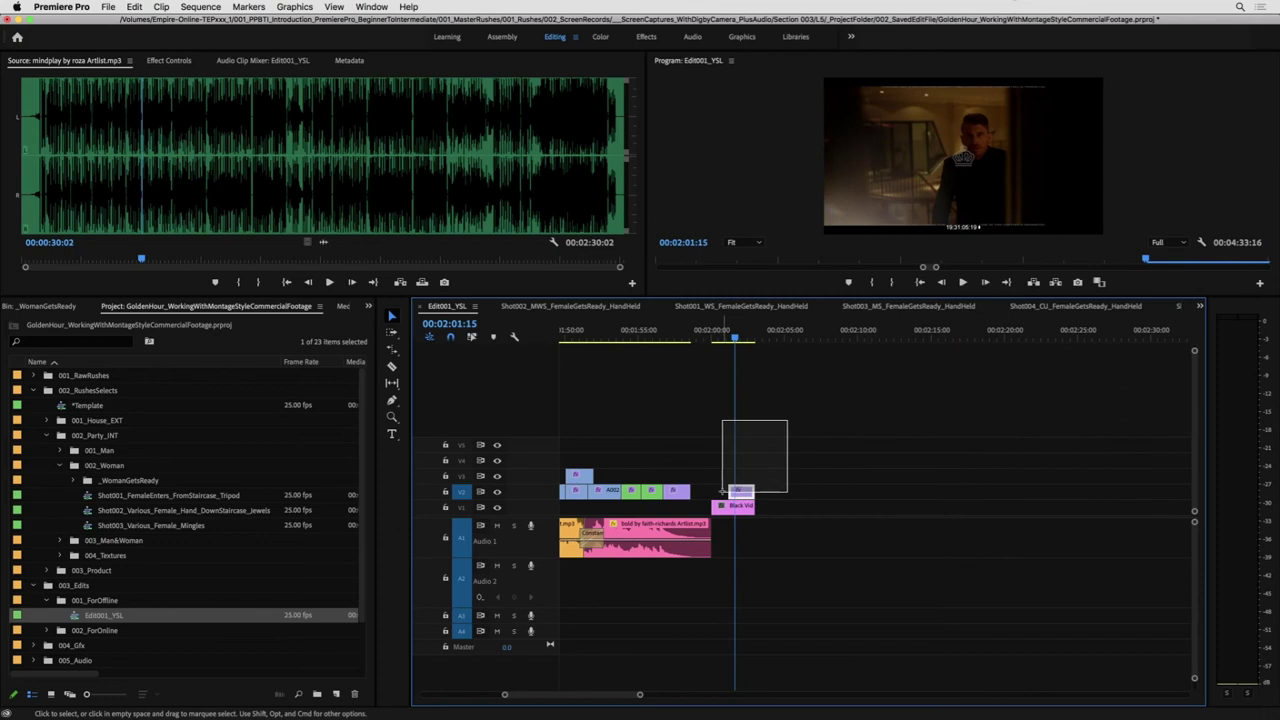
key("Delete")
left_click_drag(686, 337, 674, 337)
key("=")
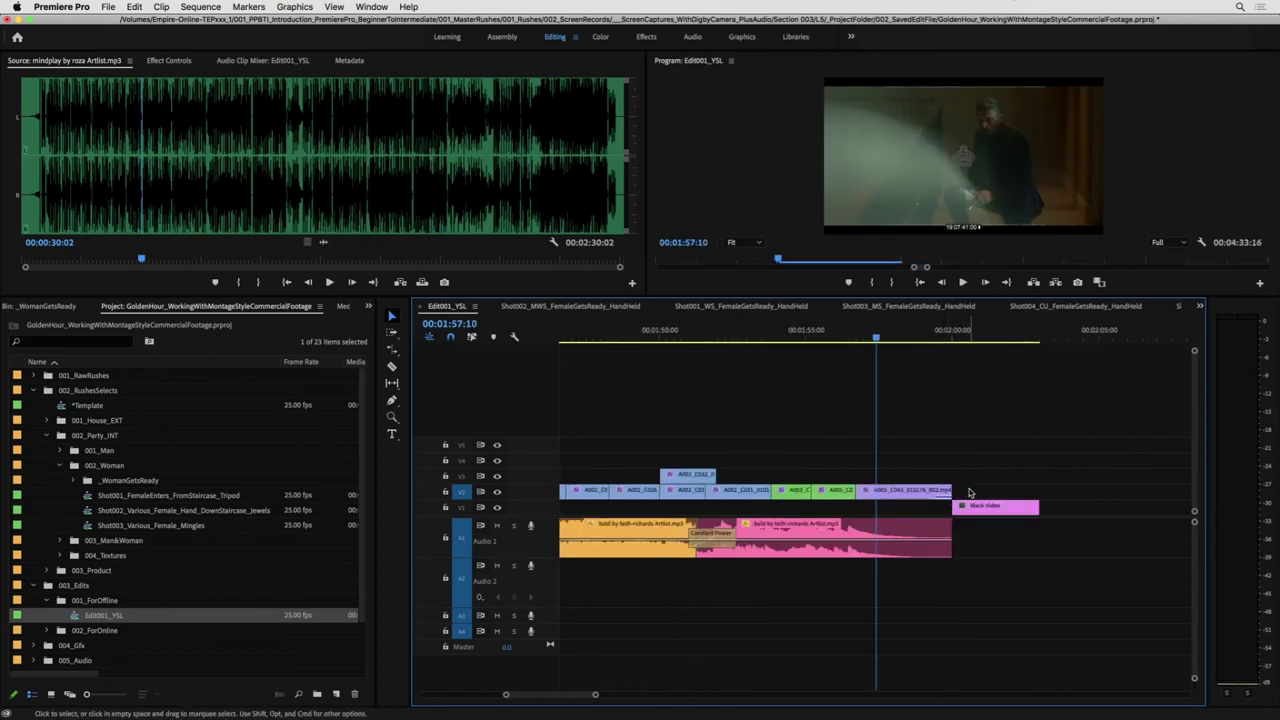
- Find the short green heel-on-stairs shot near 04:11 among the spare clips and move it to V3 just after 02:00:00
key("minus")
key("minus")
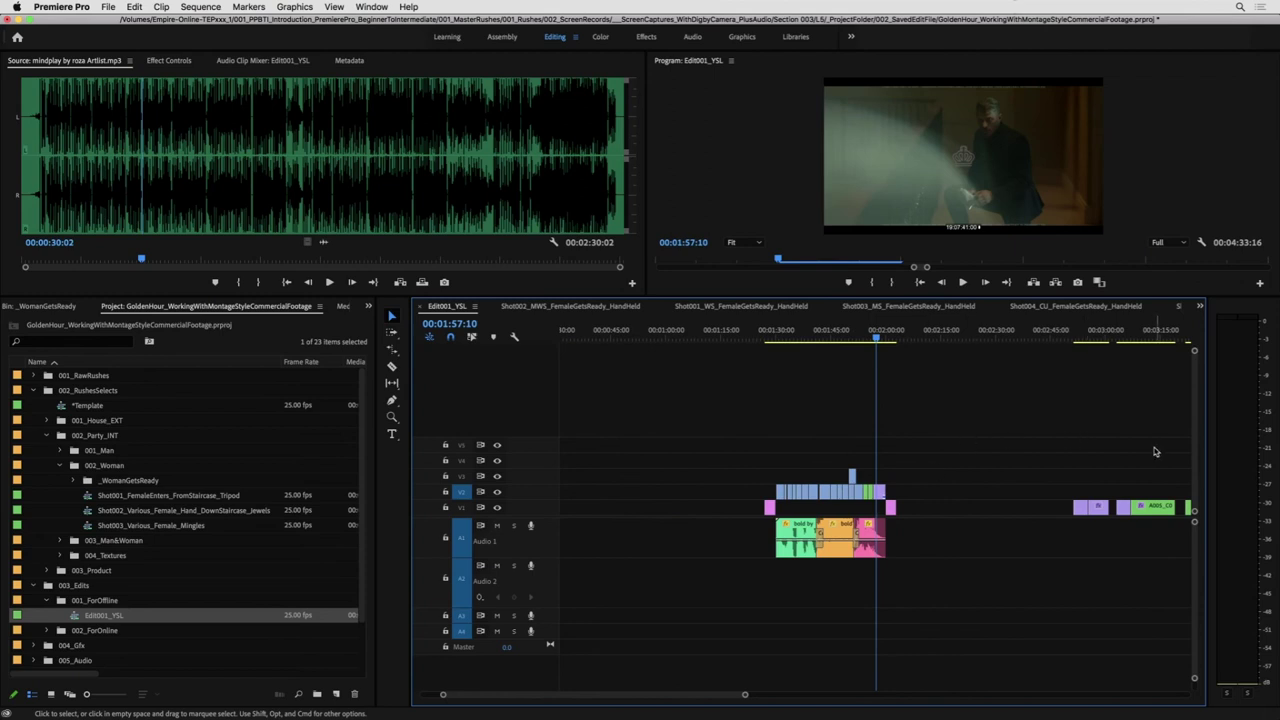
key("minus")
key("minus")
mouse_move(782, 338)
left_mouse_down()
mouse_move(802, 340)
mouse_move(790, 338)
left_mouse_up()
key("equal")
key("equal")
key("equal")
mouse_move(890, 330)
left_mouse_down()
mouse_move(1012, 342)
mouse_move(872, 340)
left_mouse_up()
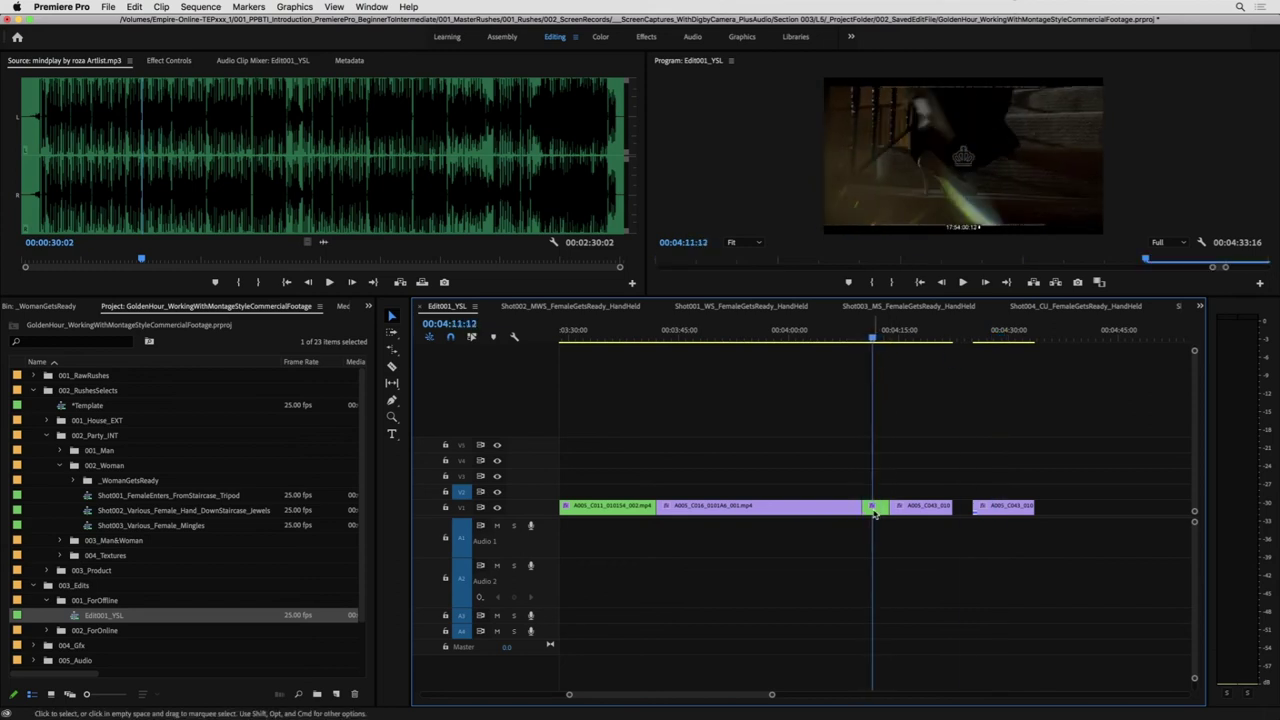
left_click(875, 513)
key("minus")
key("minus")
left_click_drag(875, 513, 628, 470)
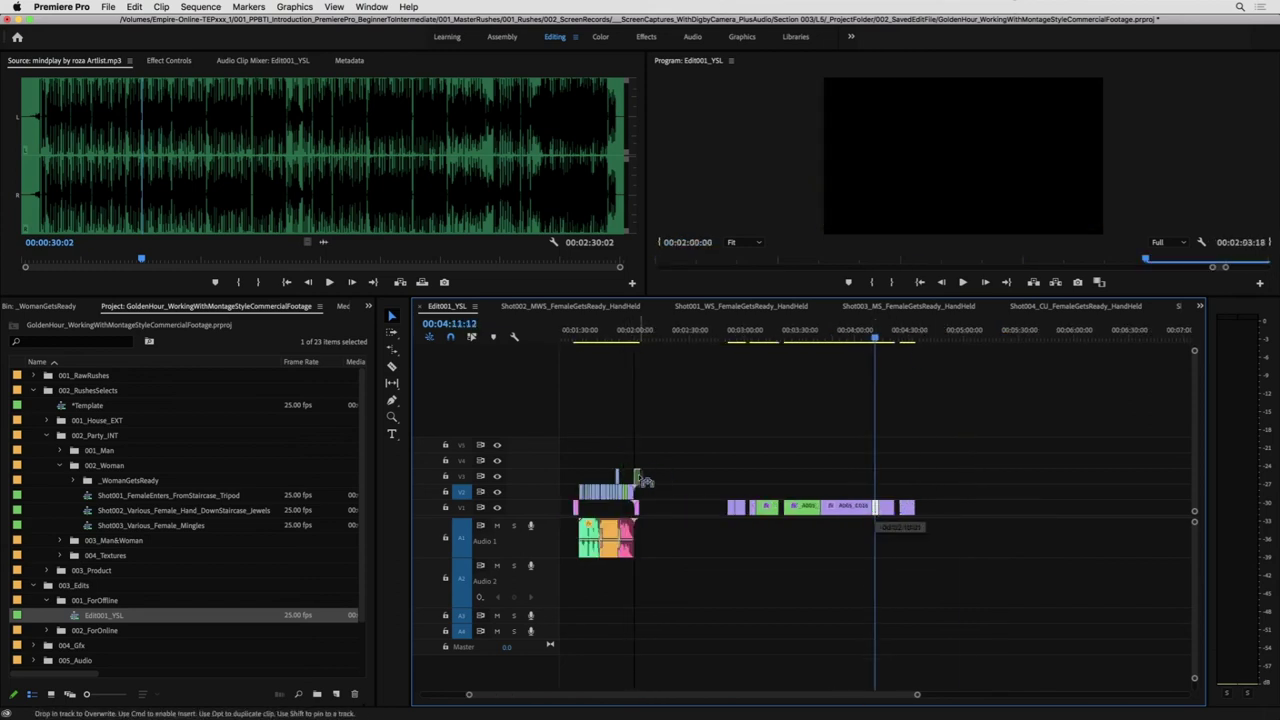
- Cut A005_C016 at 04:04:02, move its end part to V2 at about 02:06:19, and delete the remaining spare clips beyond it
left_click(841, 338)
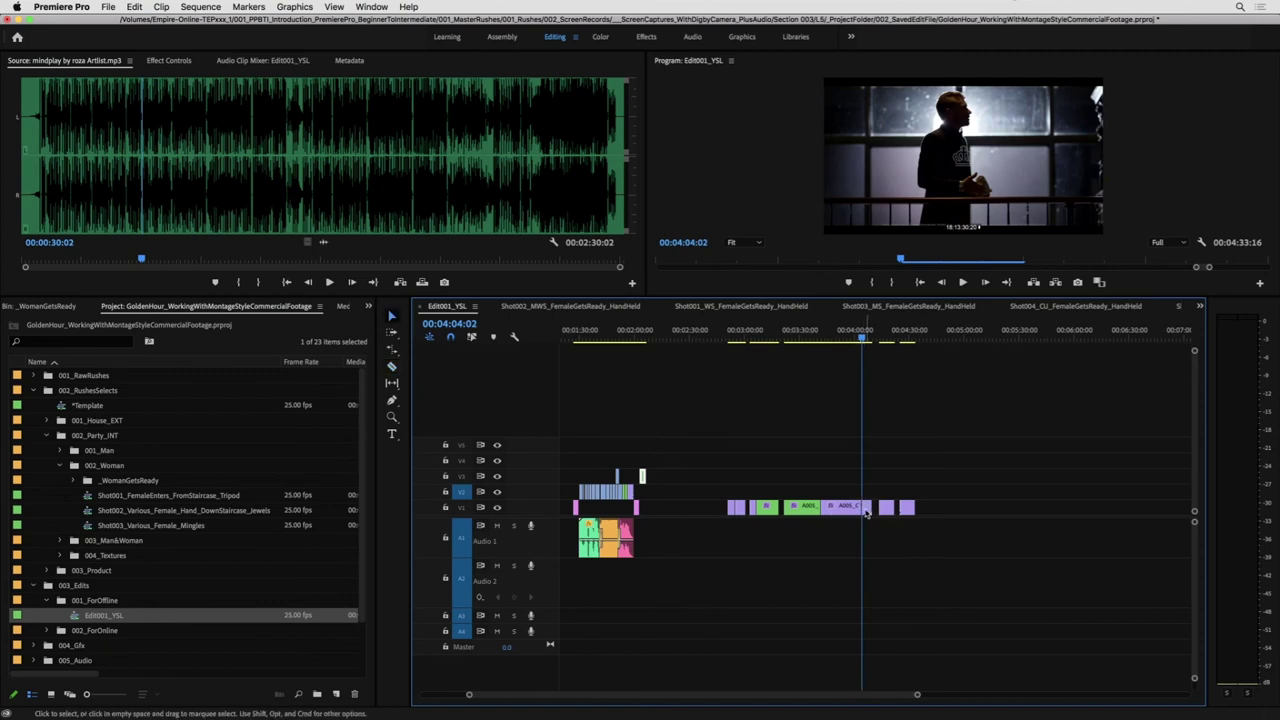
left_click_drag(866, 512, 655, 498)
left_click_drag(960, 471, 676, 538)
key("Delete")
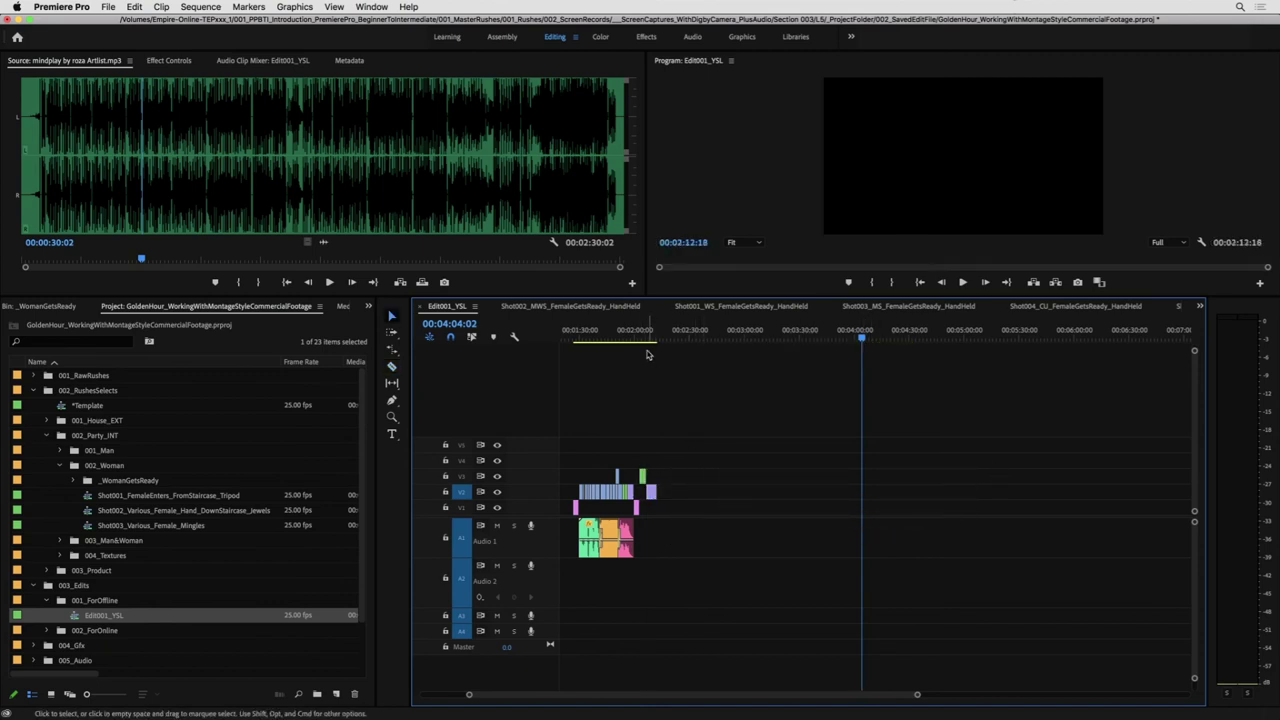
- Place the heel-on-stairs shot on V3 over the first green V2 shot, trimmed to the same length, and play it full screen
left_click(645, 337)
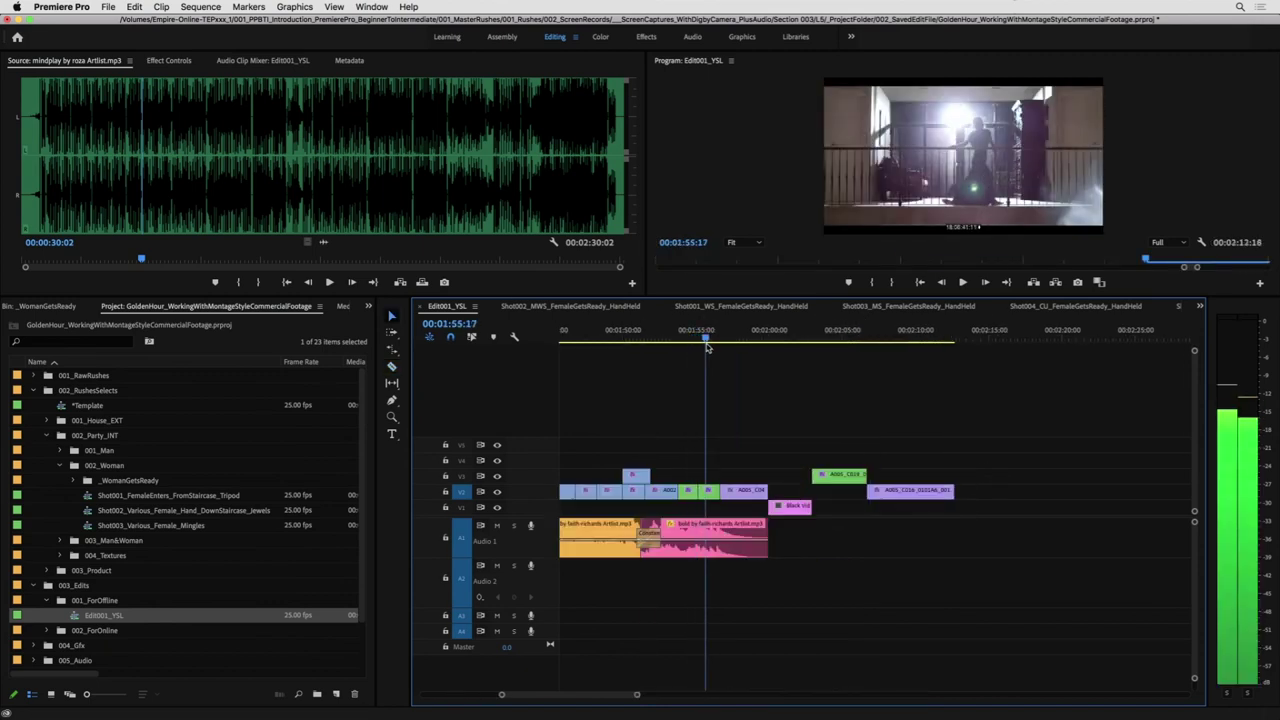
left_click_drag(813, 476, 708, 477)
key("super+z")
left_click_drag(731, 477, 698, 477)
key("space")
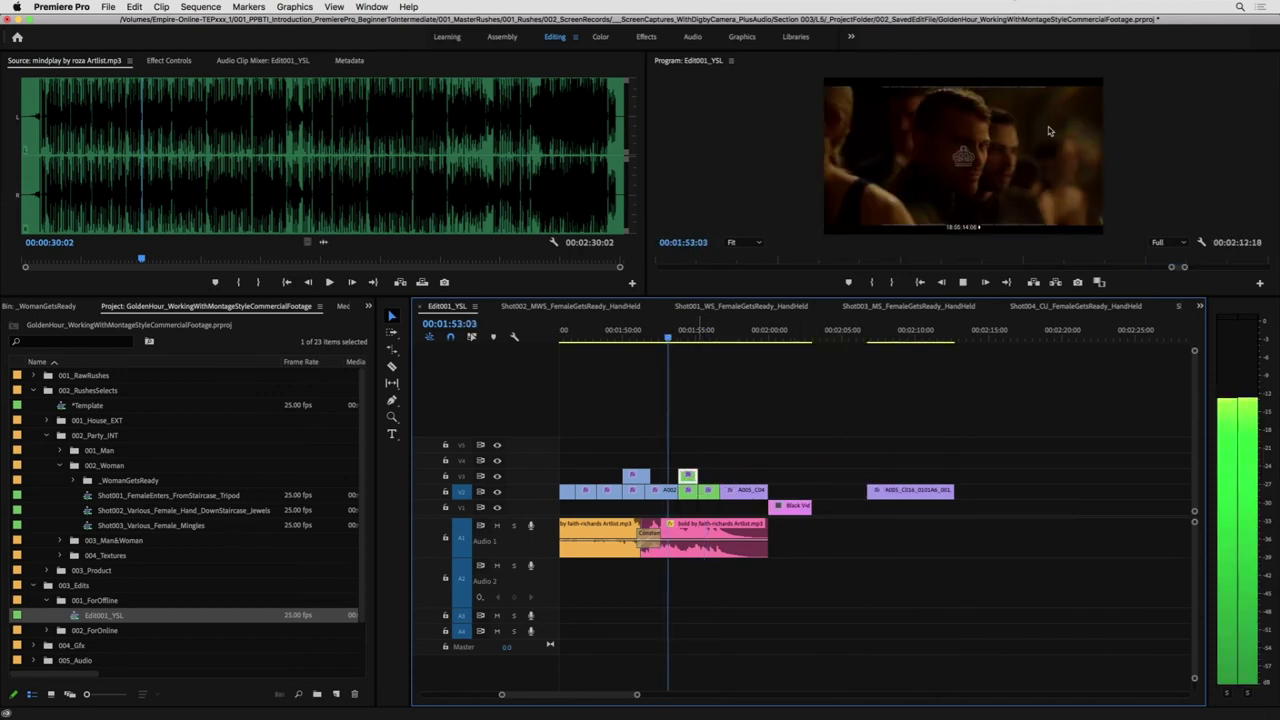
key("ctrl+grave")
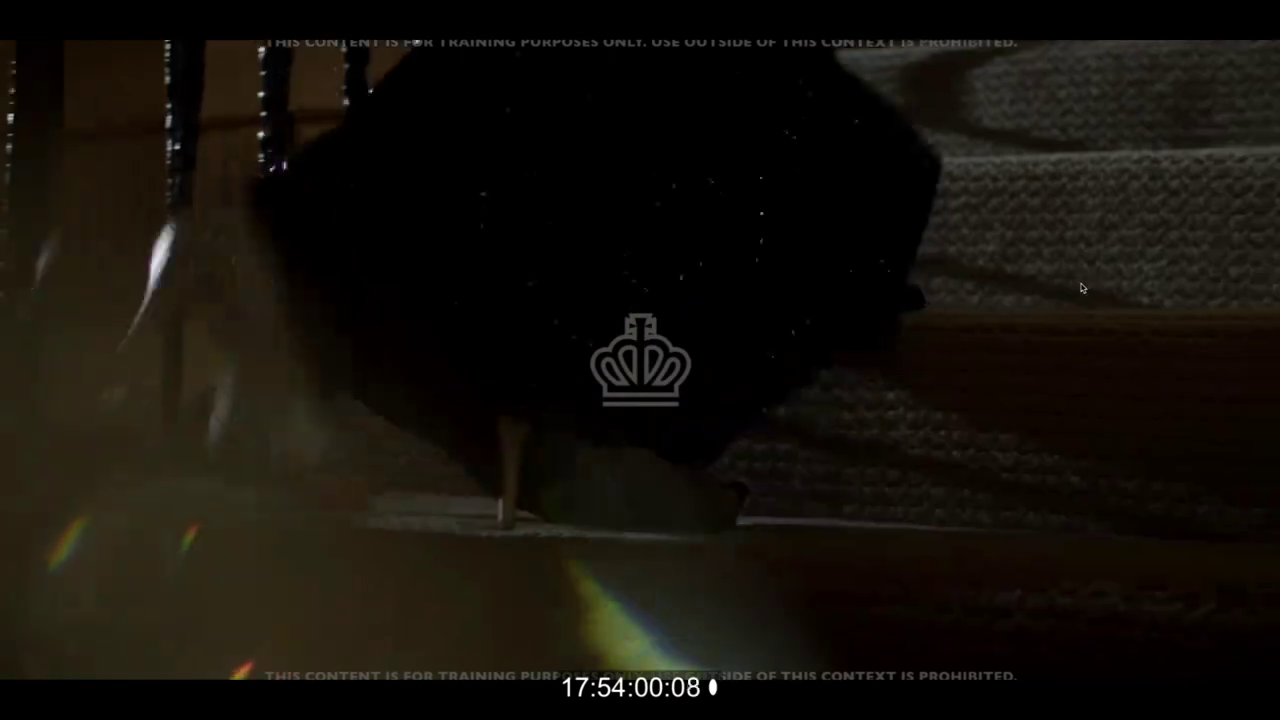
key("space")
key("ctrl+grave")
- Slip the heel-on-stairs shot on V3 and play the ending full screen from about 01:54
key("y")
left_click_drag(688, 481, 690, 478)
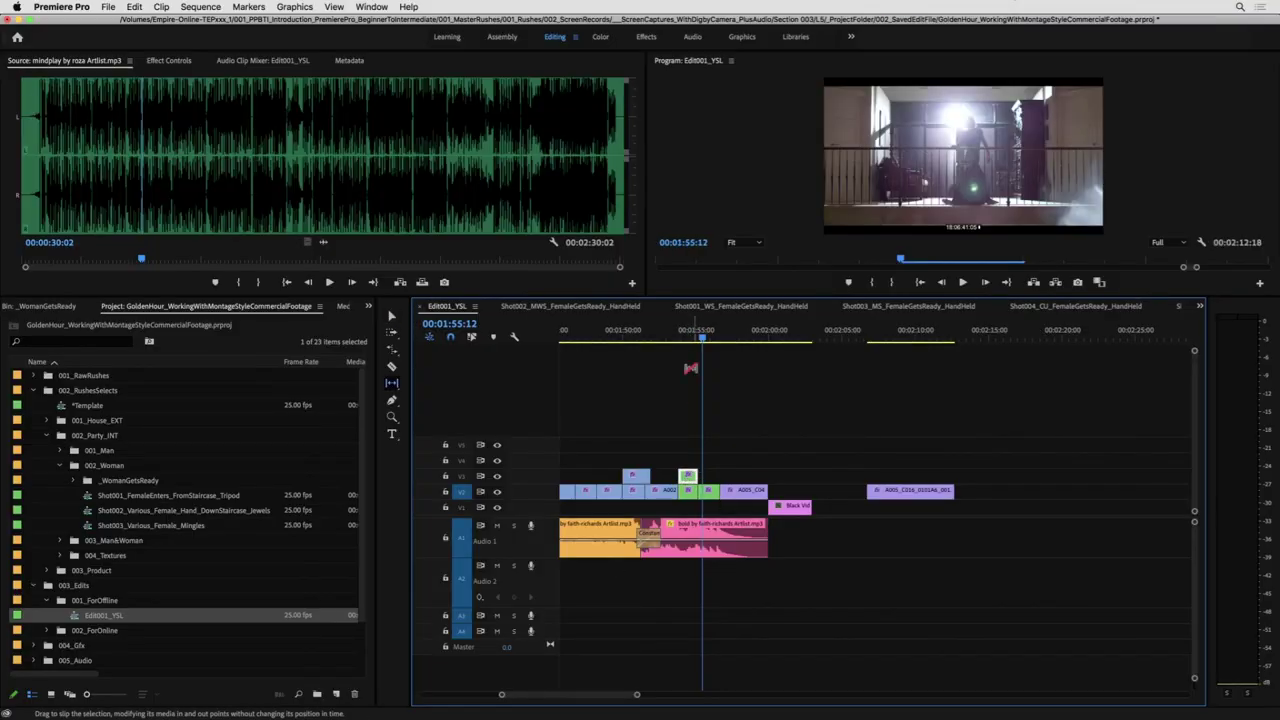
left_click(681, 337)
key("space")
key("ctrl+grave")
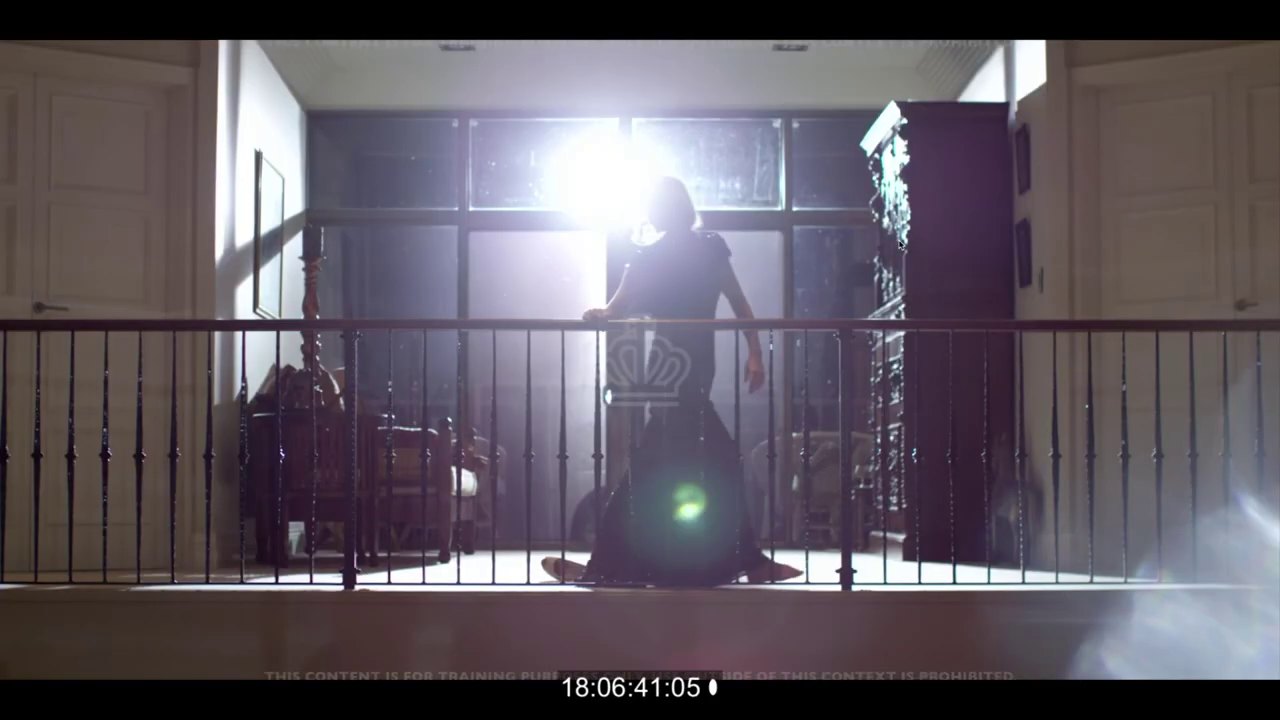
key("Escape")
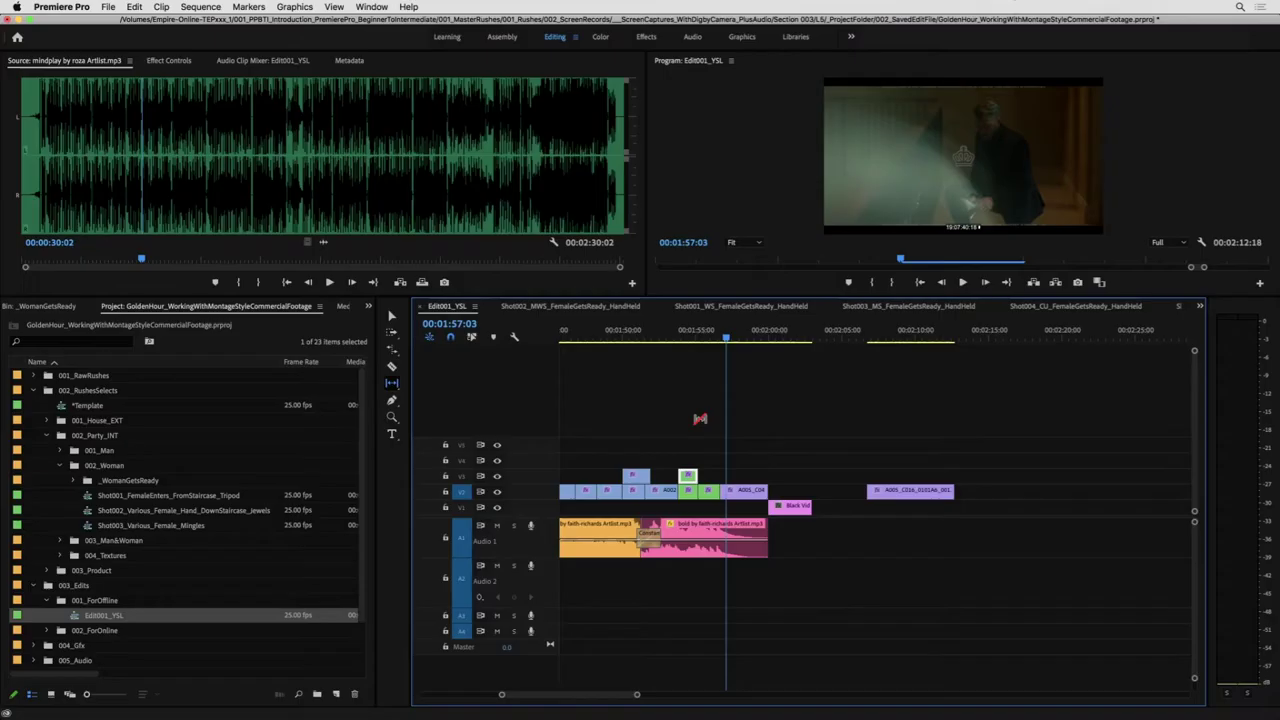
- Try slipping the woman's balcony shot on V2 to earlier source frames and play the ending full screen from about 01:54:18
left_click(690, 330)
key("space")
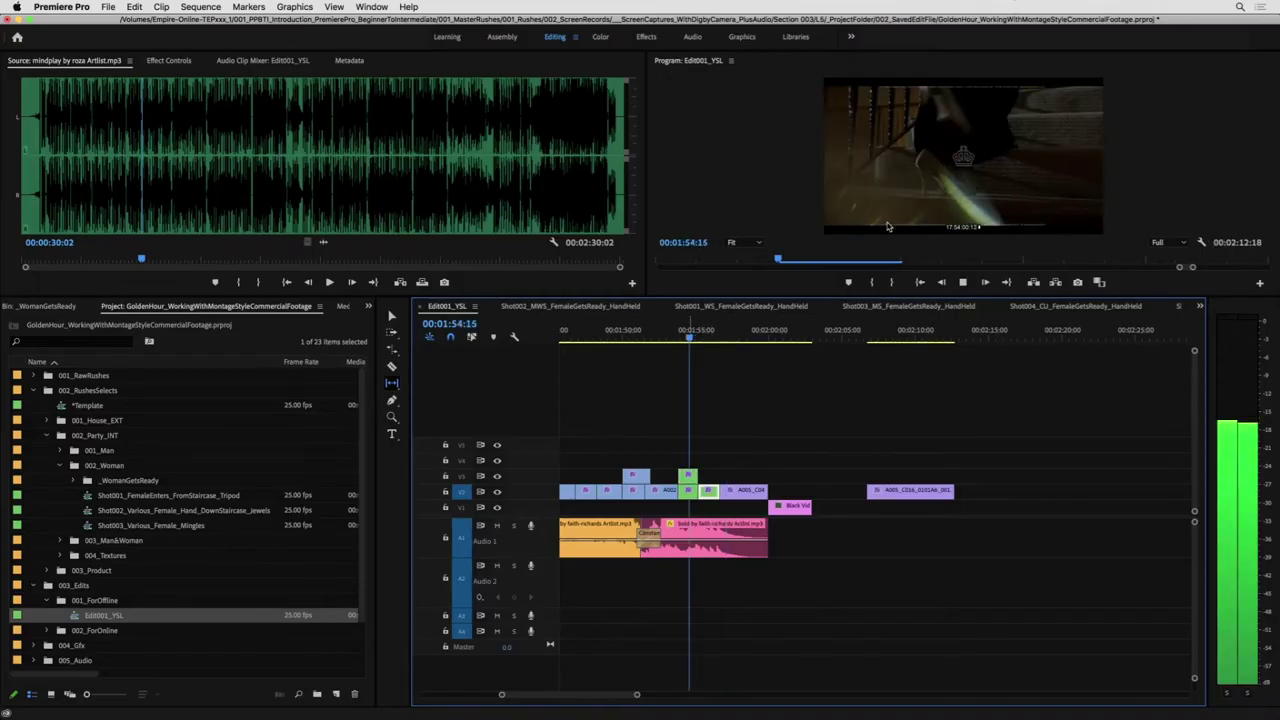
key("ctrl+grave")
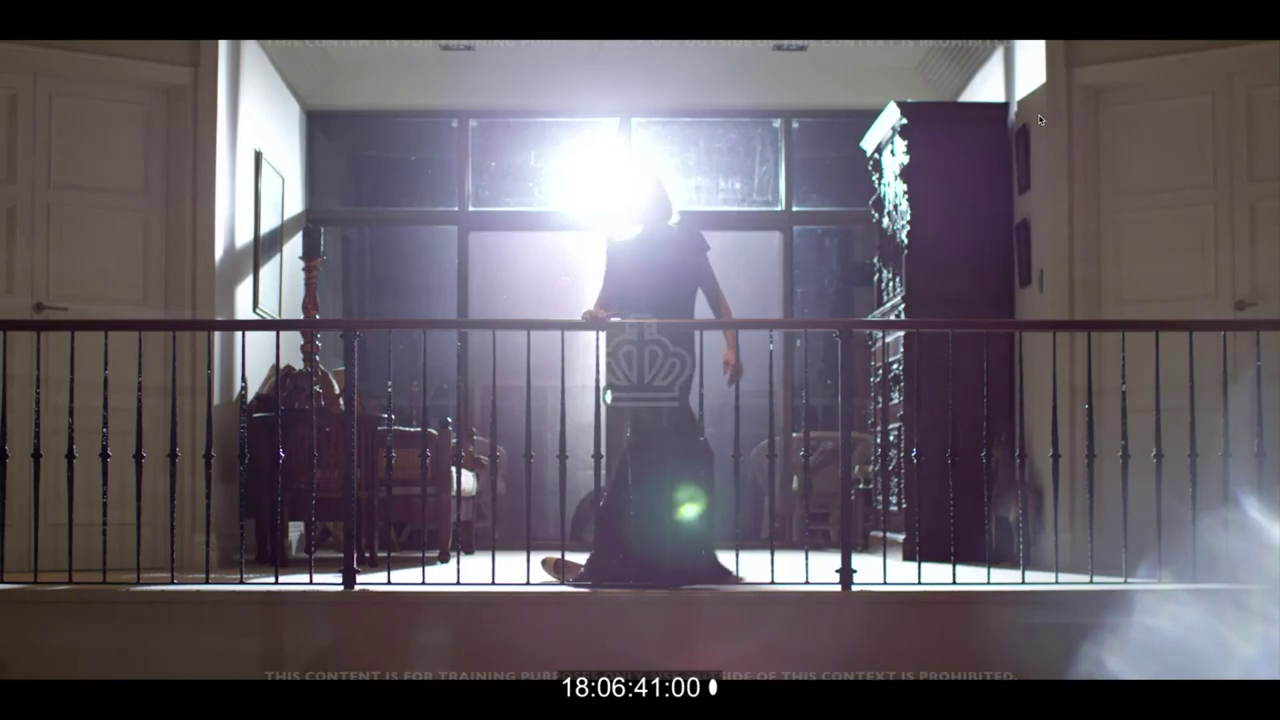
key("Escape")
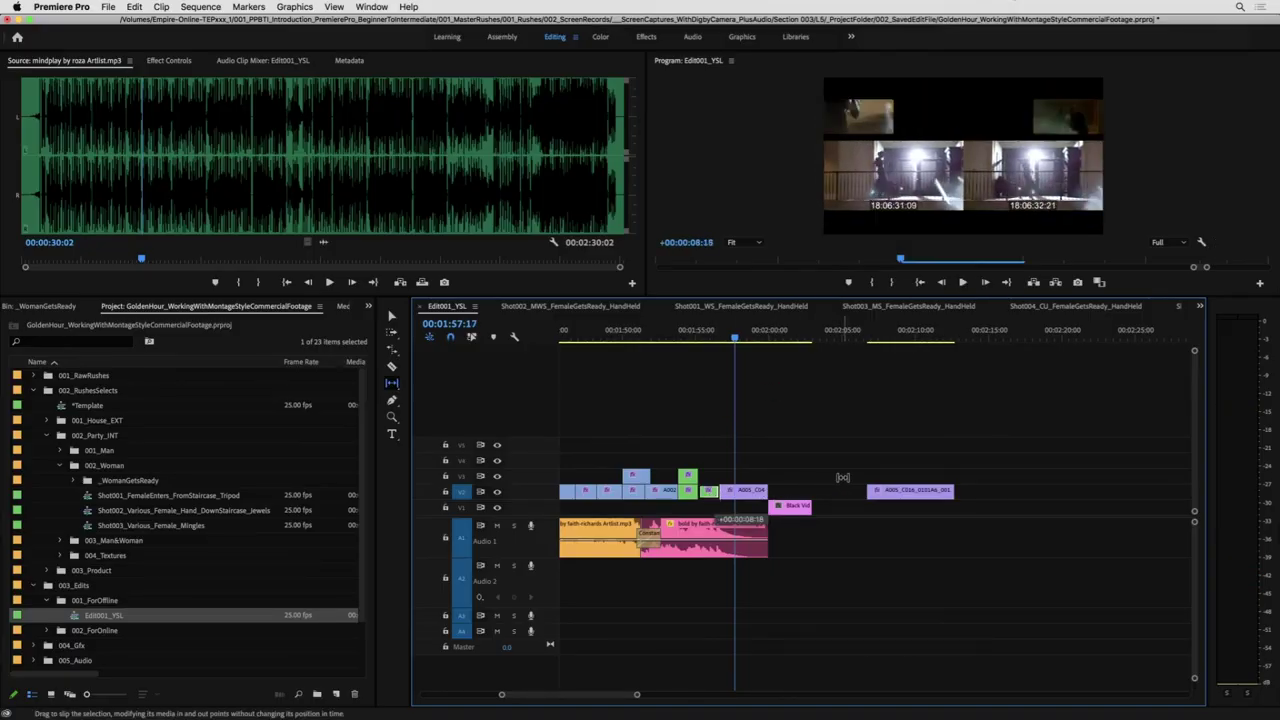
left_click(691, 335)
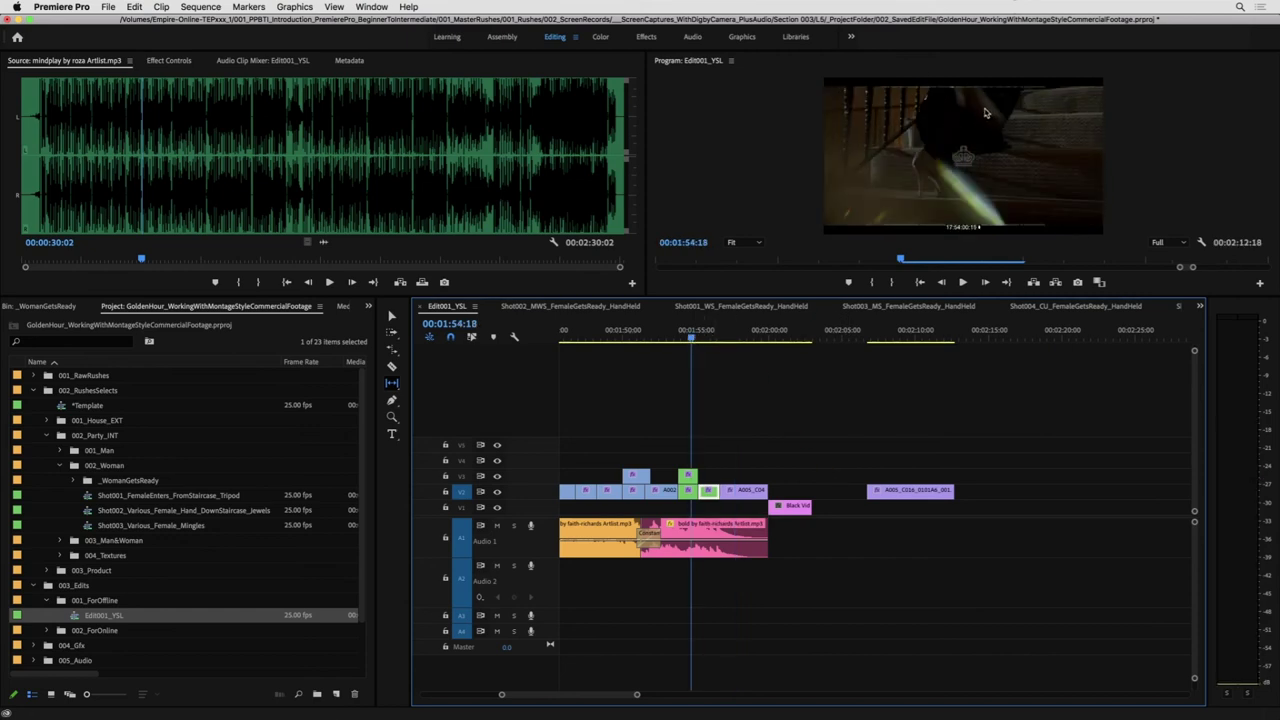
key("ctrl+grave")
key("space")
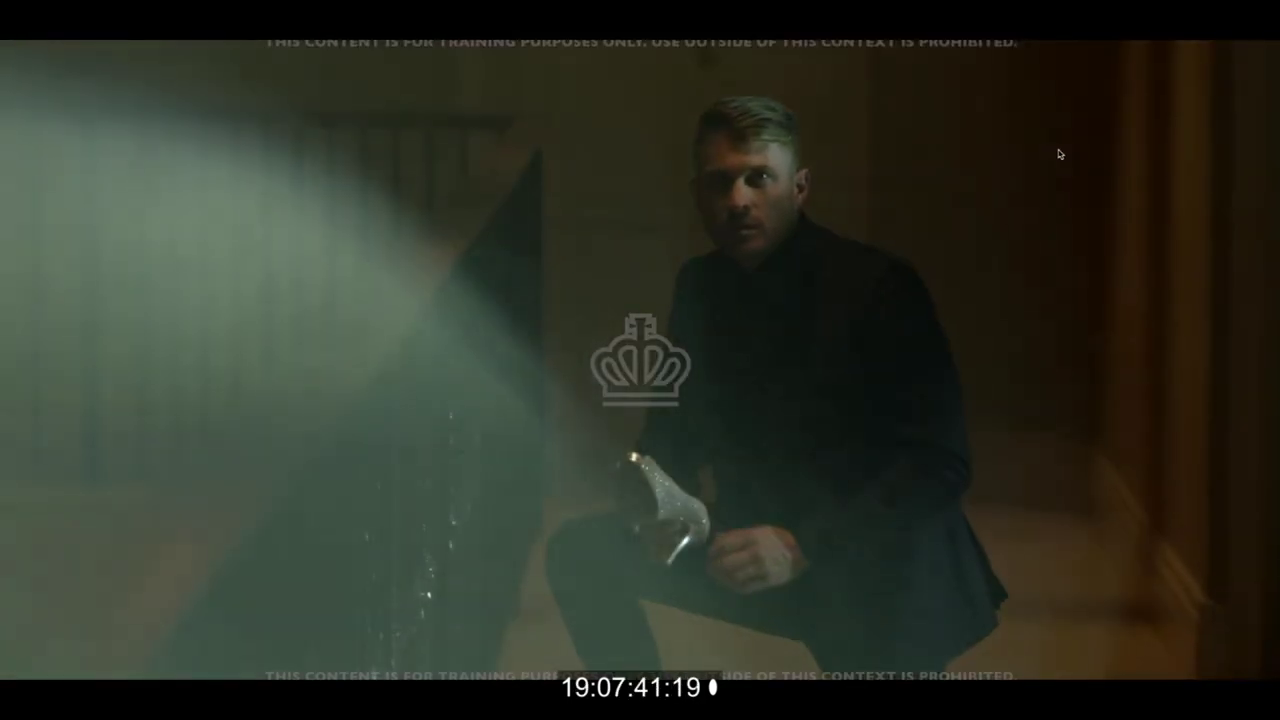
key("ctrl+grave")
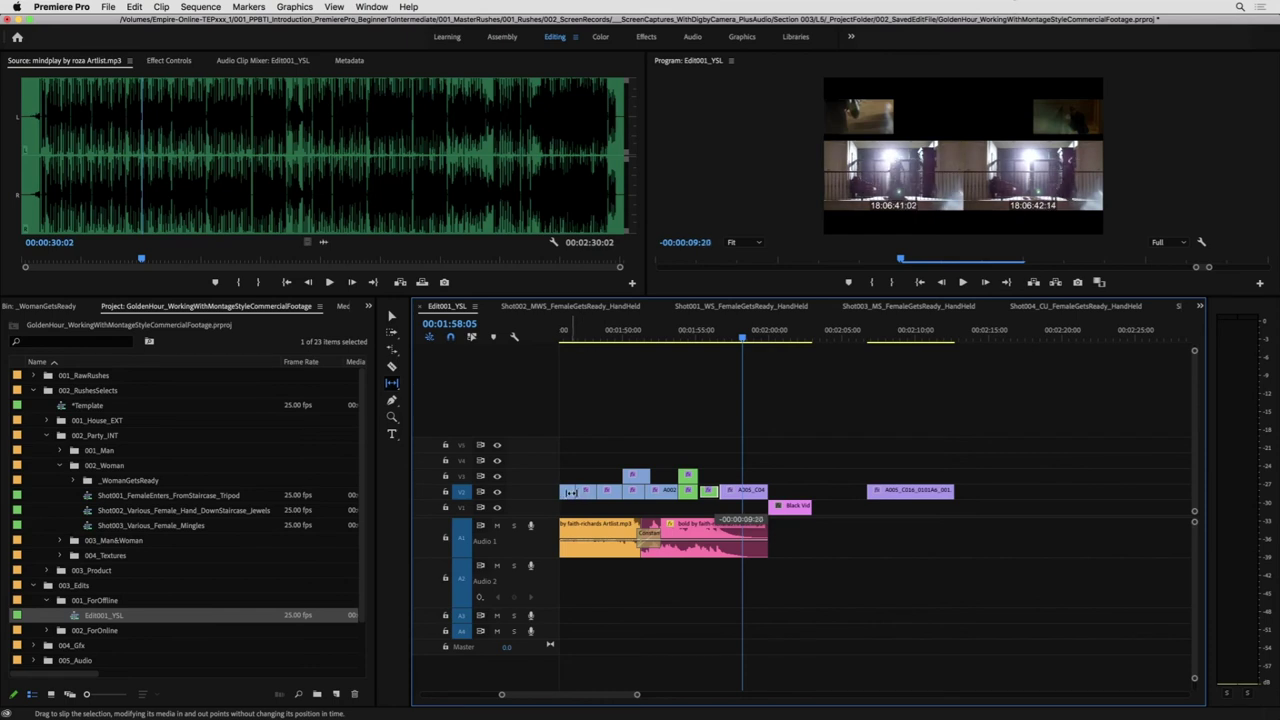
- Slip the woman's balcony shot on V2 to start around source frame 18:06:41:02 and play the ending from about 01:52
left_click_drag(571, 492, 573, 492)
key("space")
left_click(652, 338)
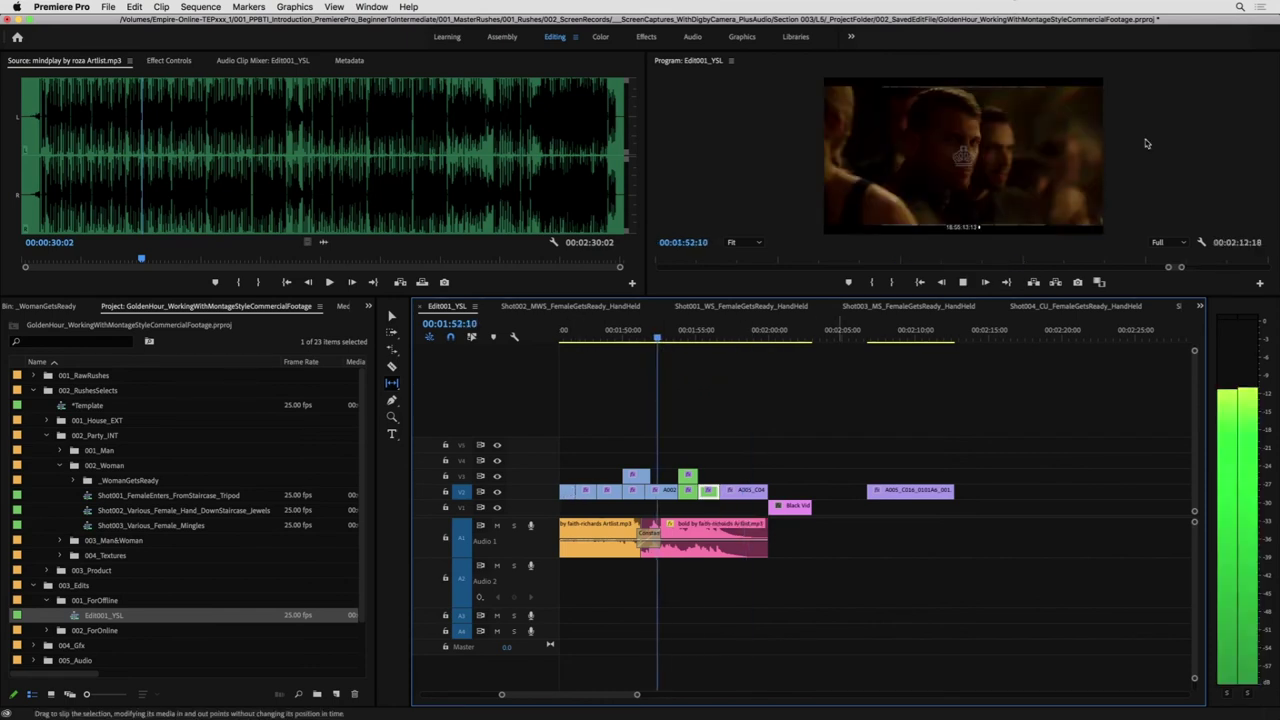
key("ctrl+grave")
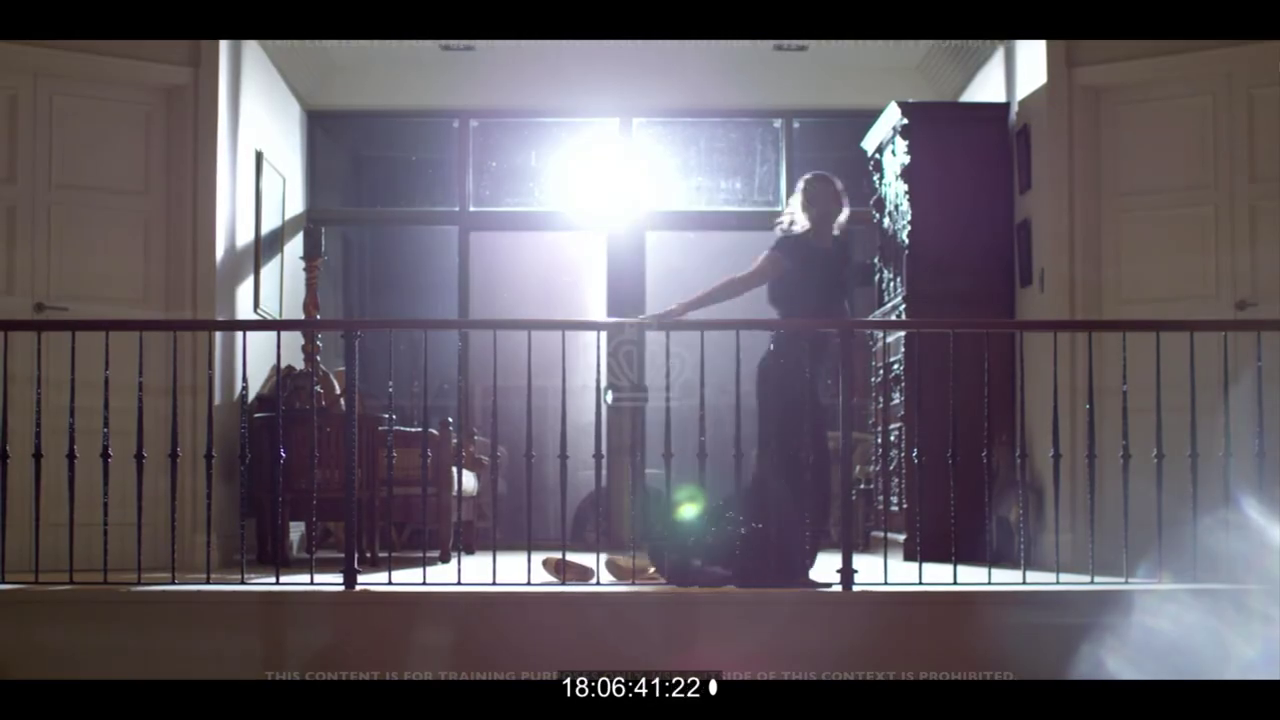
key("ctrl+grave")
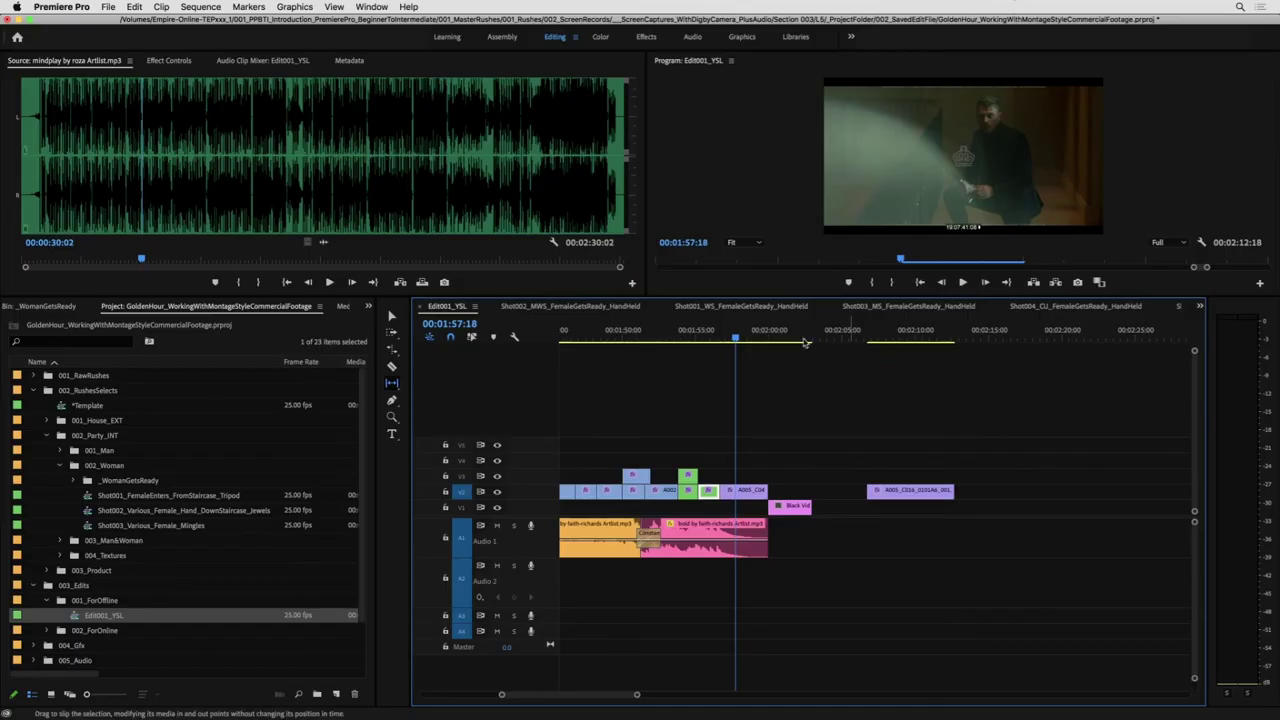
left_click(708, 338)
key("space")
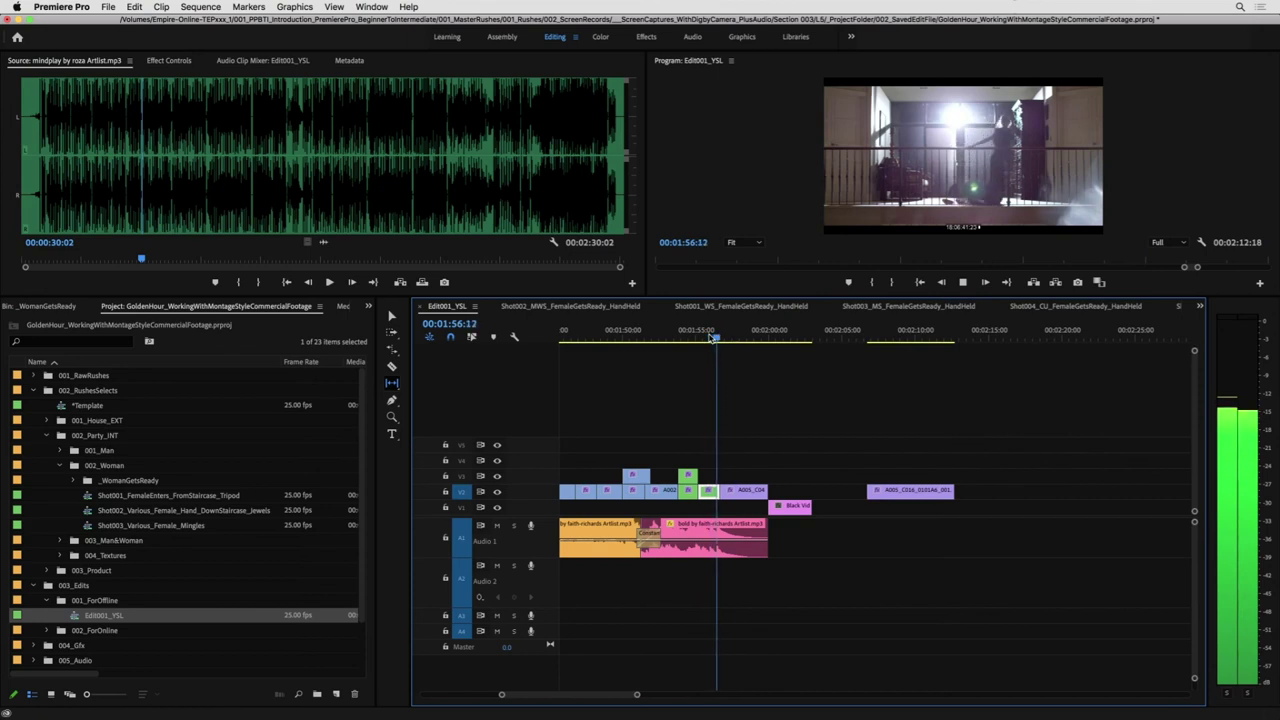
left_click(697, 337)
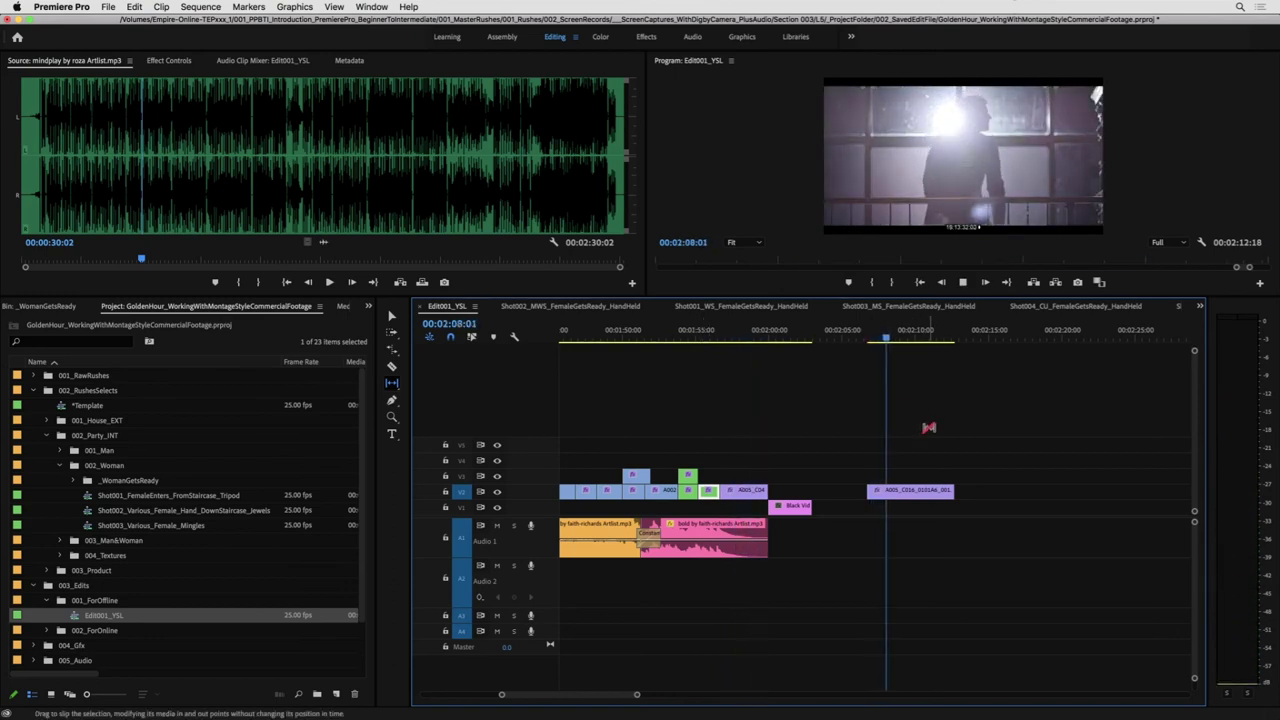
- Try the man's silhouette shot A005_C016 on V3 from about 01:56:18, above his shoe shot, and play it with the music
left_click(869, 338)
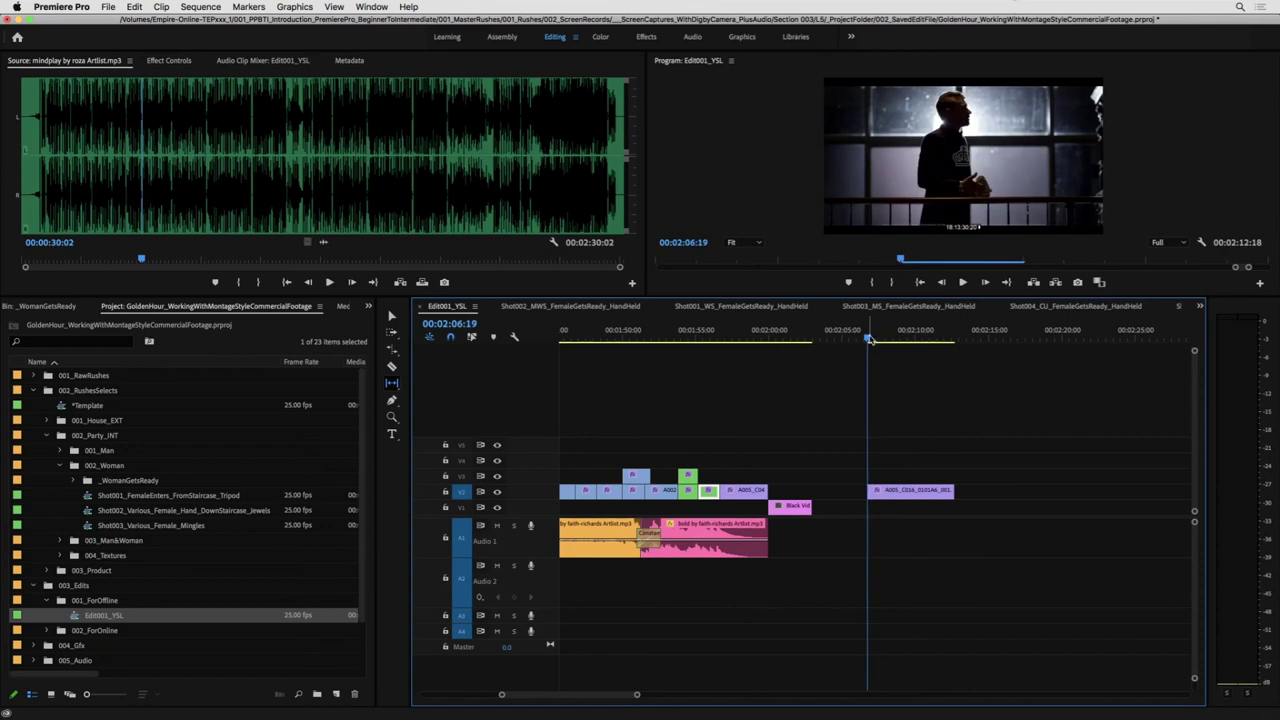
left_click(704, 339)
key("space")
key("space")
key("v")
left_click_drag(916, 497, 772, 476)
key("space")
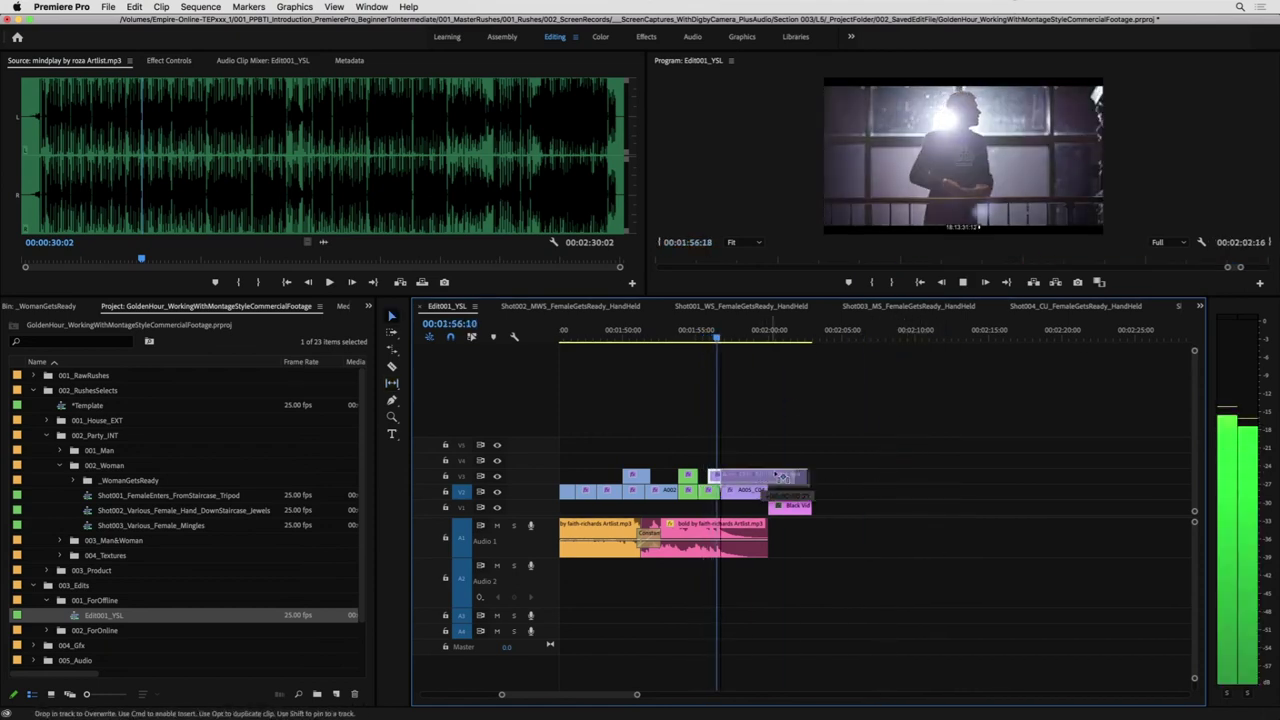
left_click(706, 340)
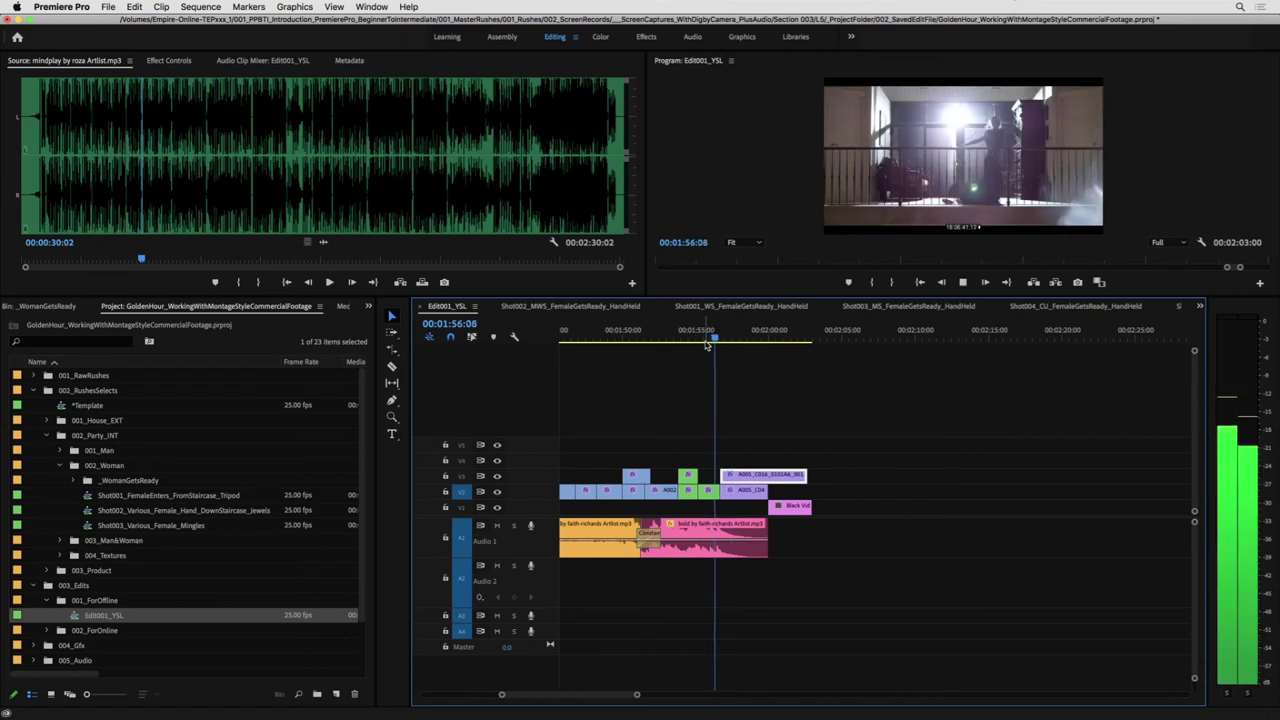
- Slip the man's silhouette shot on V3 to earlier source frames and play the ending from about 01:55
key("y")
left_click_drag(775, 477, 797, 477)
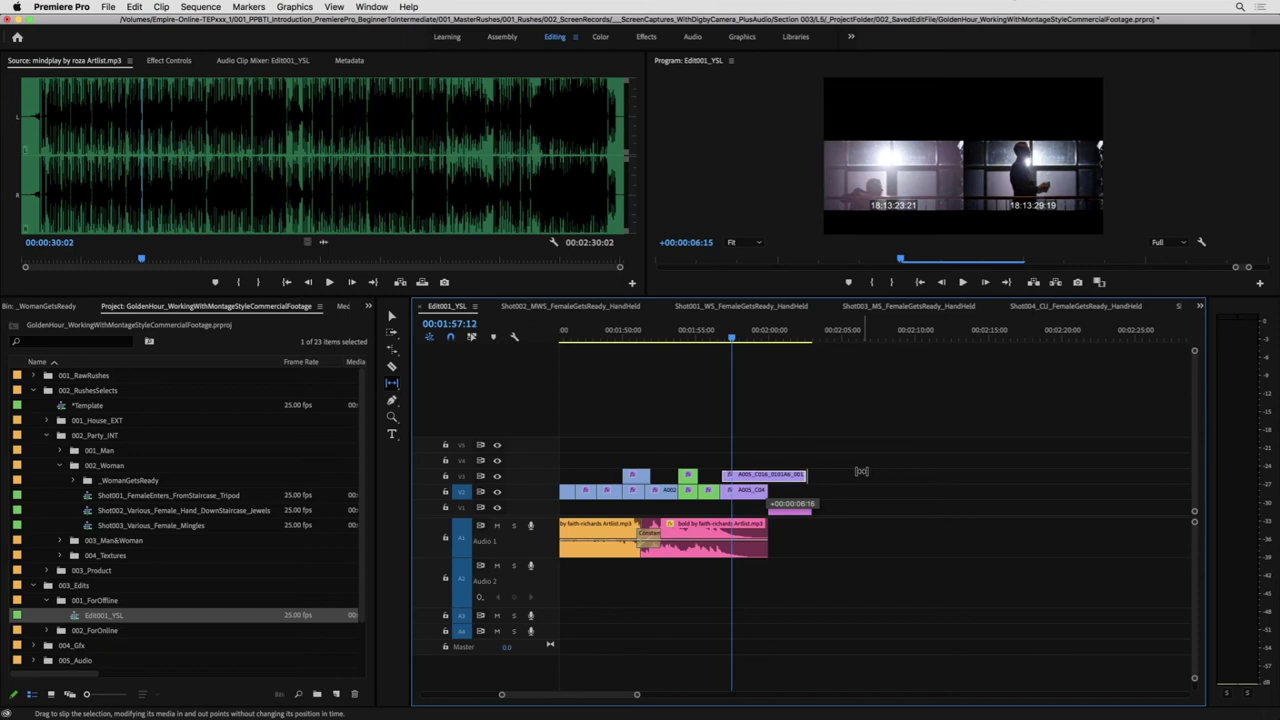
left_click_drag(838, 472, 762, 475)
key("space")
left_click(702, 338)
key("space")
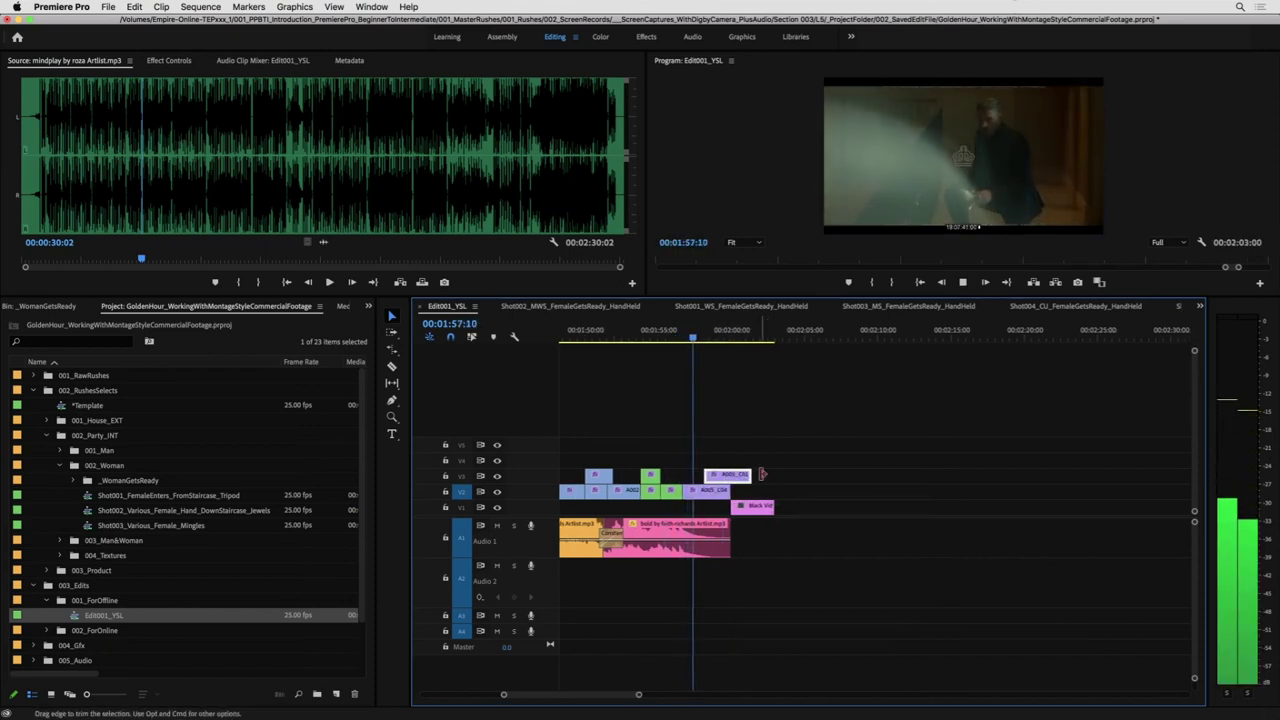
- Shift the shortened silhouette shot on V3 to start at about 01:59 and play the ending full screen
left_click_drag(730, 477, 744, 478)
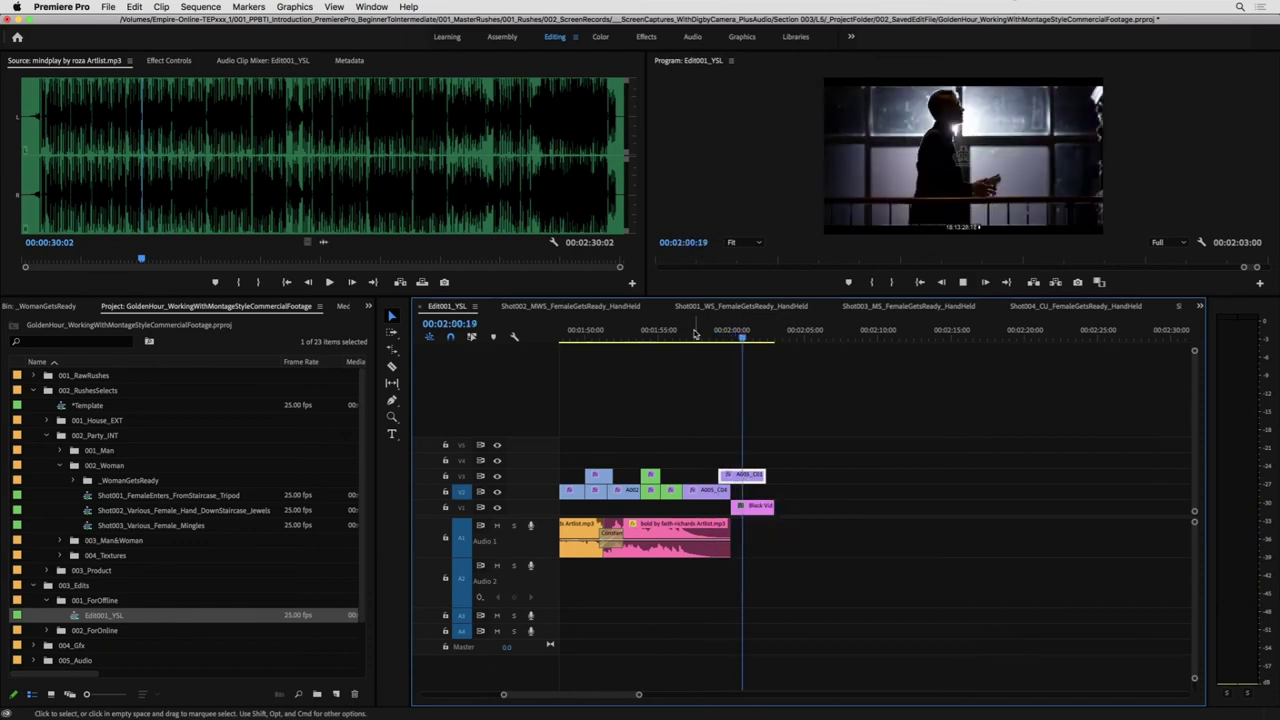
left_click(669, 337)
key("space")
key("ctrl+grave")
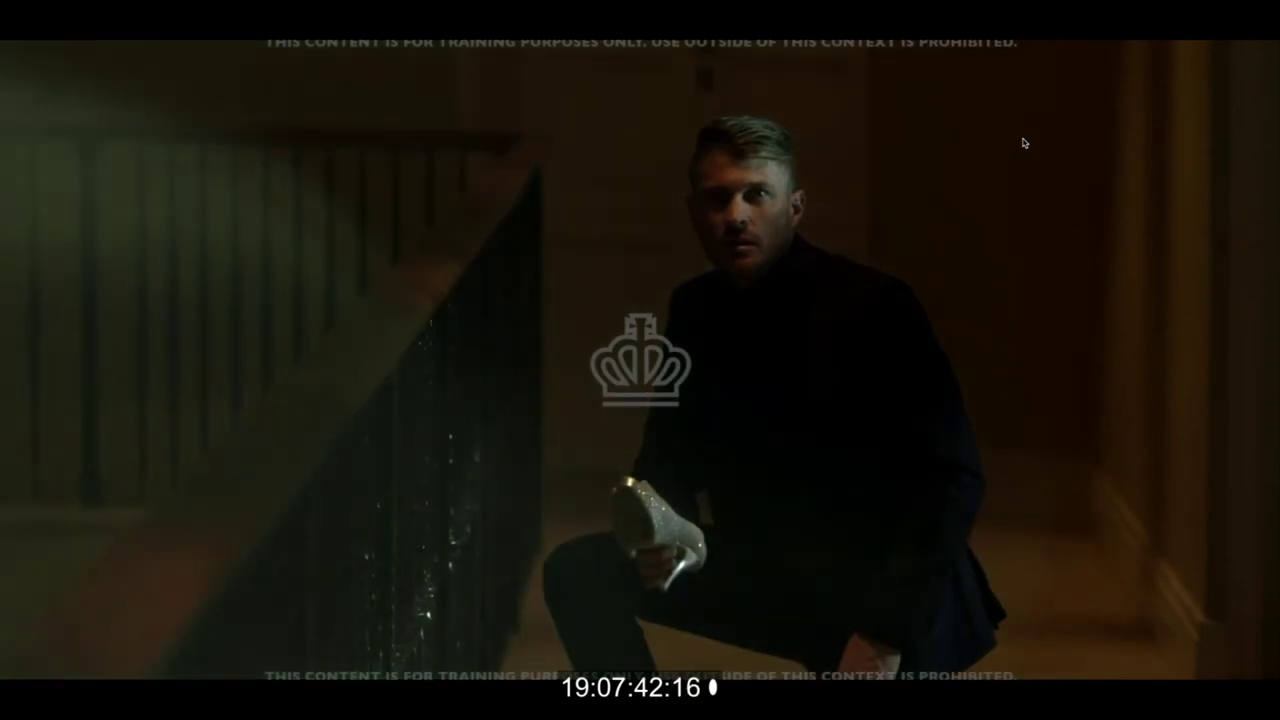
- Delete the man's silhouette shot from V3 at the end of the edit
key("ctrl+grave")
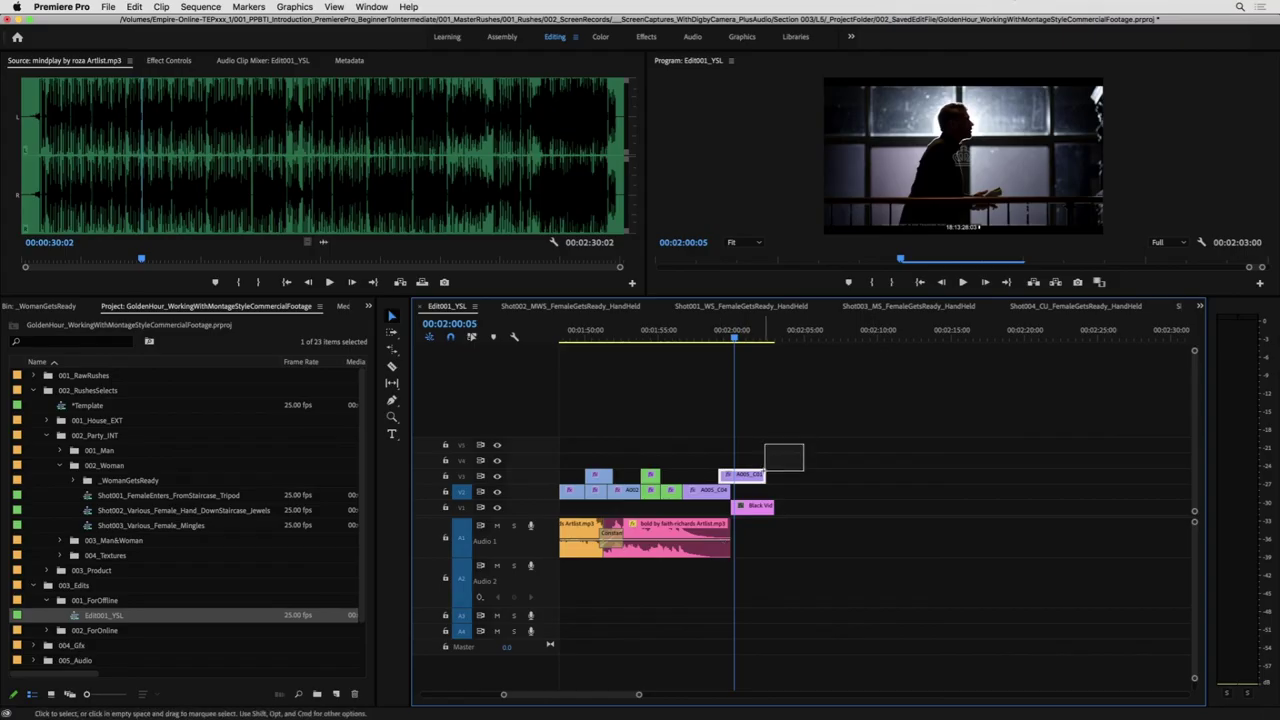
key("Delete")
key("minus")
key("minus")
- Collapse the 002_Woman and 002_Party_INT bins, expand 003_Product and open the Shot001_Product sequence
left_click(60, 466)
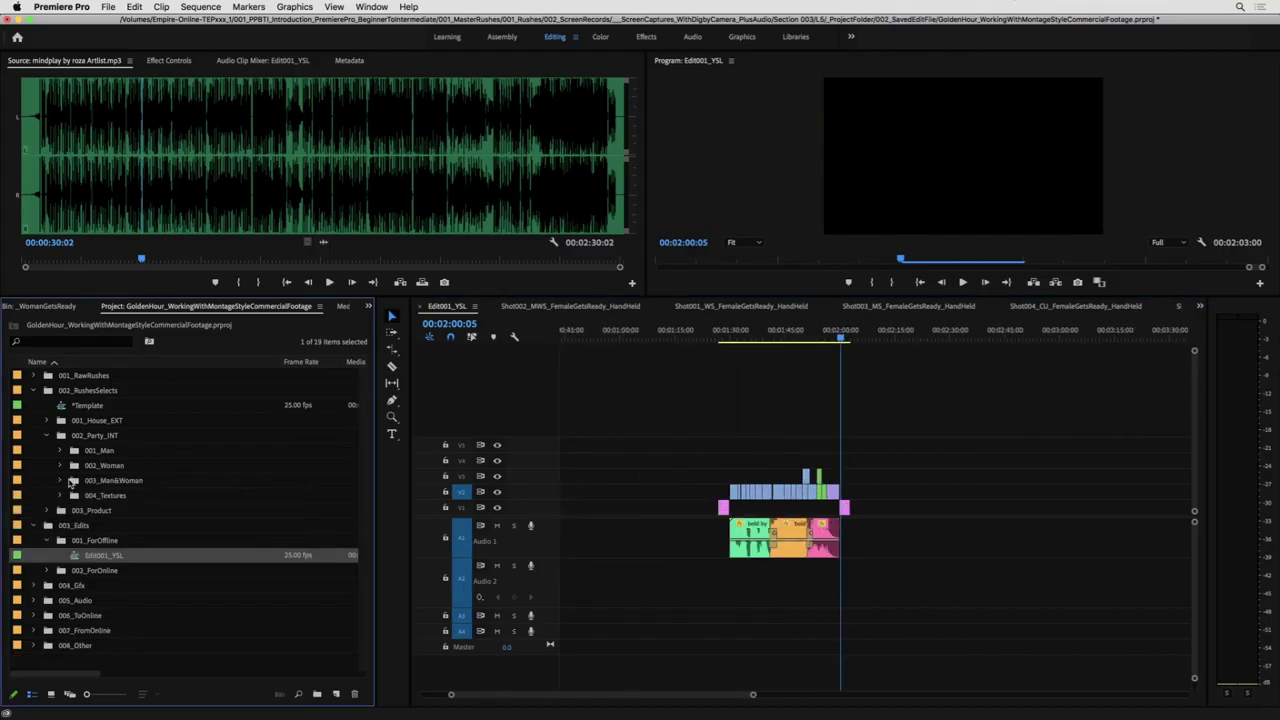
left_click(56, 483)
left_click(46, 435)
left_click(47, 449)
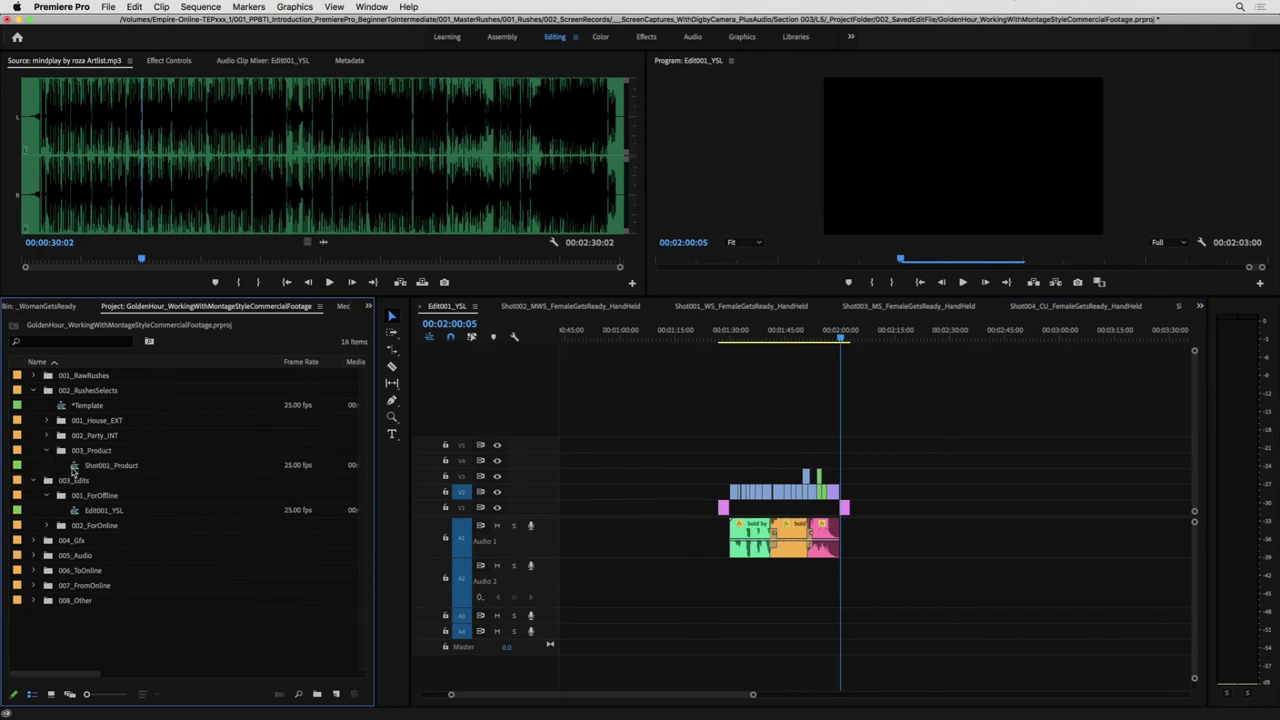
double_click(141, 467)
- Find Take_004 of the perfume bottle around 02:14:15 in Shot001_Product and copy its clip
key("equal")
key("equal")
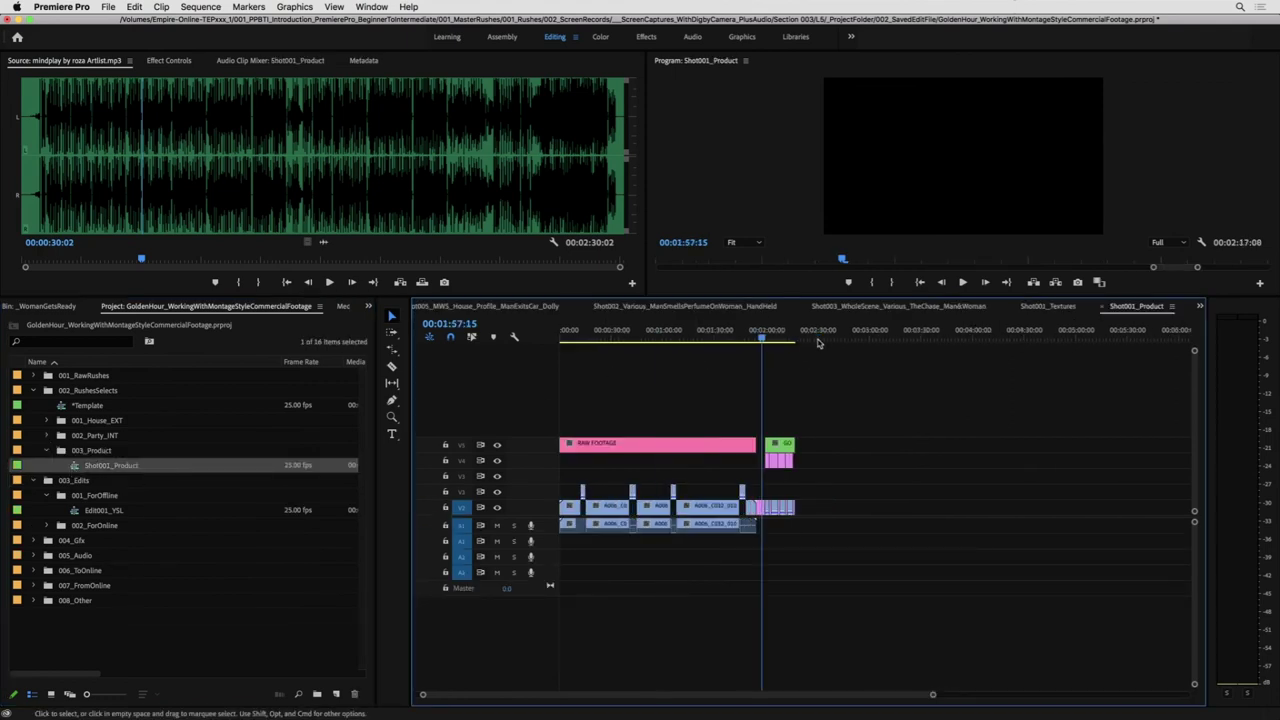
key("equal")
key("equal")
key("equal")
left_click_drag(929, 338, 918, 380)
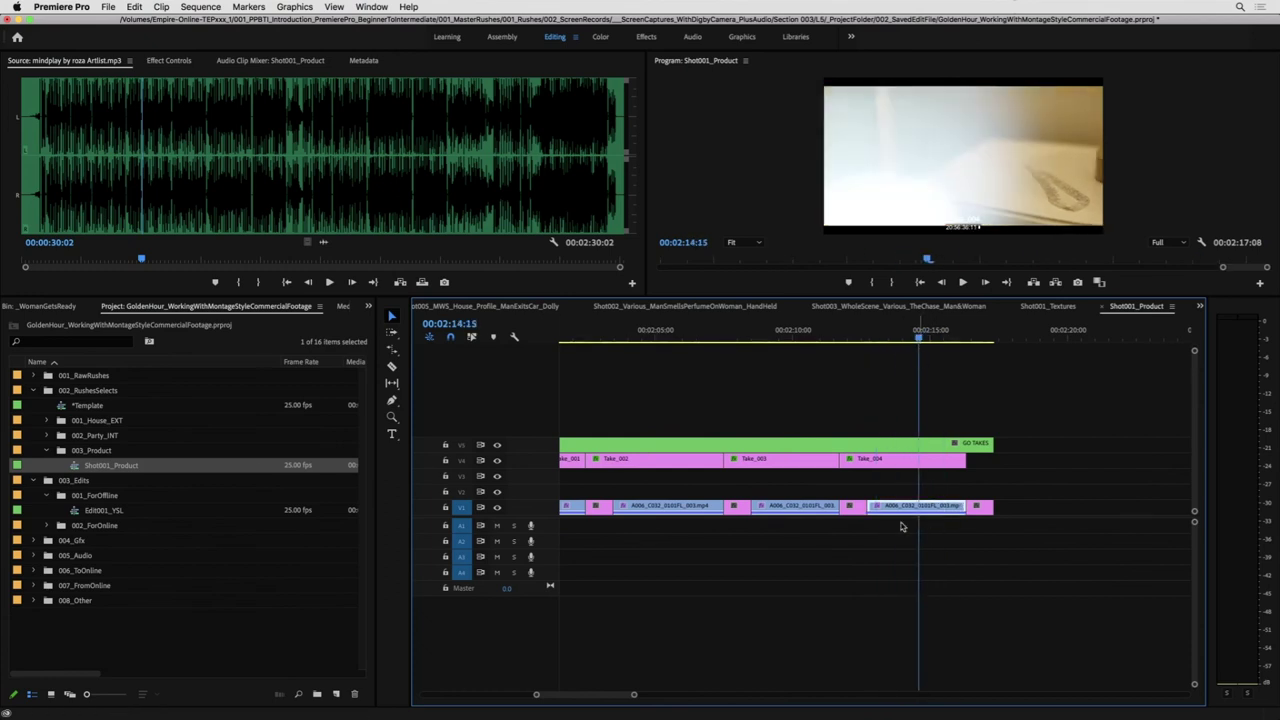
- Reopen Edit001_YSL, paste the Take_004 product clip and place it on V3 overlapping the end of the final V2 shot
double_click(108, 511)
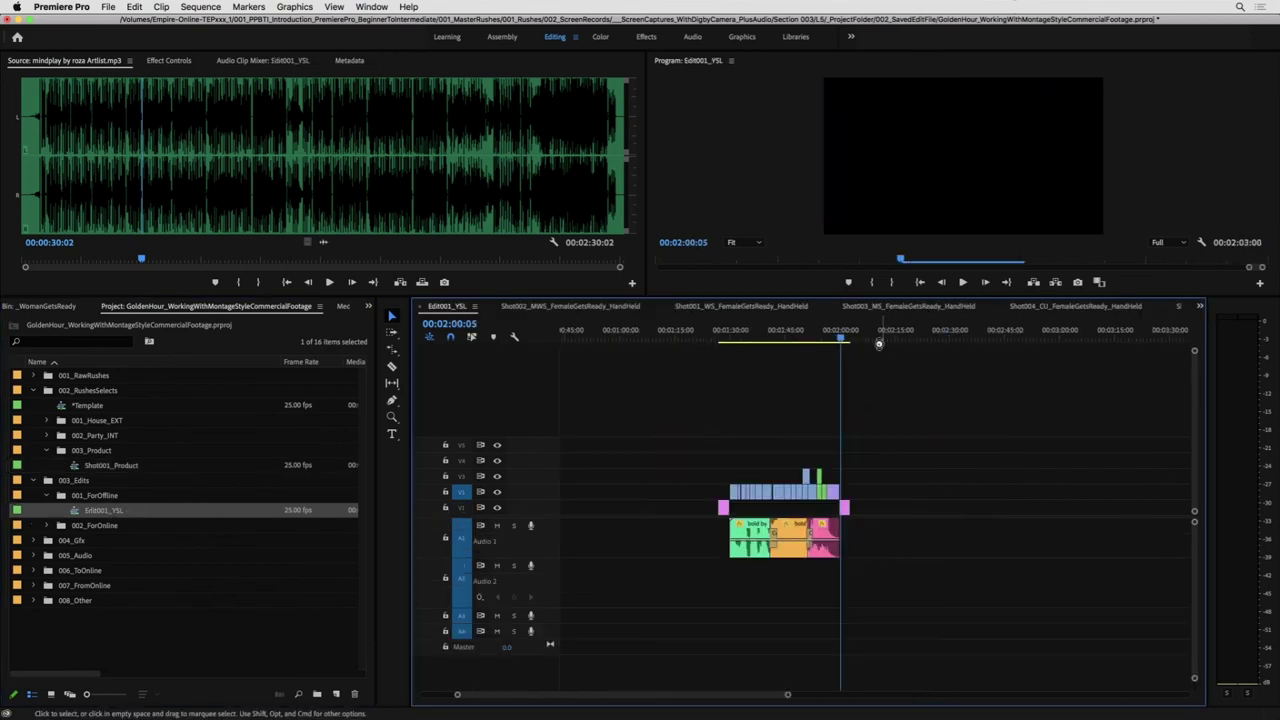
key("super+v")
key("z")
left_click(853, 460)
left_click(845, 467)
key("v")
key("z")
left_click_drag(909, 484, 932, 474)
left_click(862, 479)
key("v")
- Trim the end of the V3 product clip to about 02:01:07 and play the ending from 01:57:16
left_click(828, 331)
left_click(828, 331)
key("space")
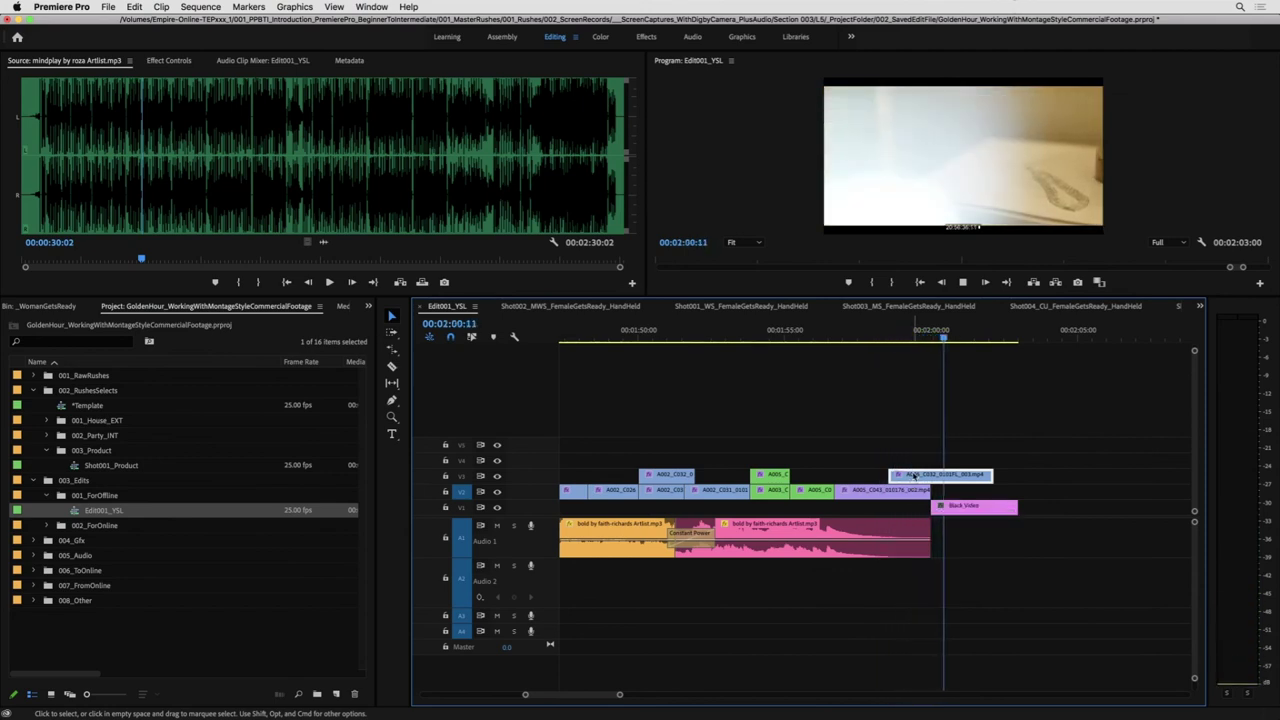
left_click_drag(991, 476, 966, 476)
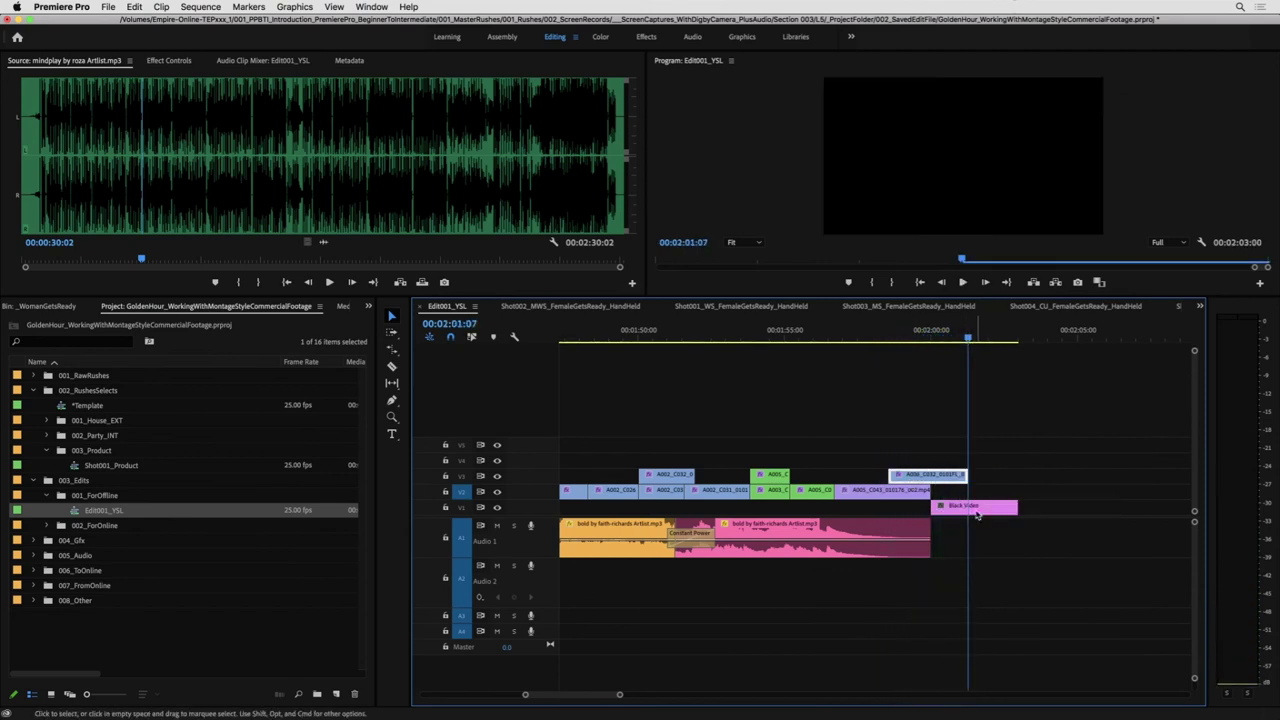
left_click_drag(938, 338, 861, 338)
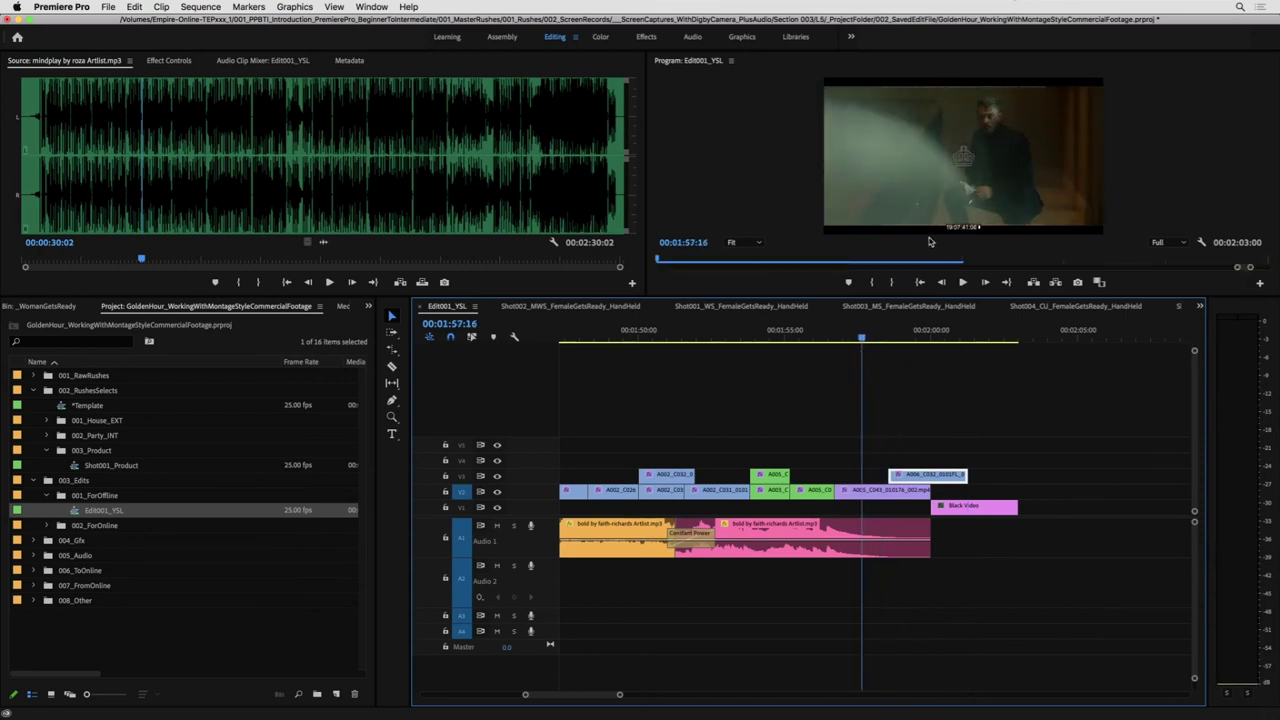
key("space")
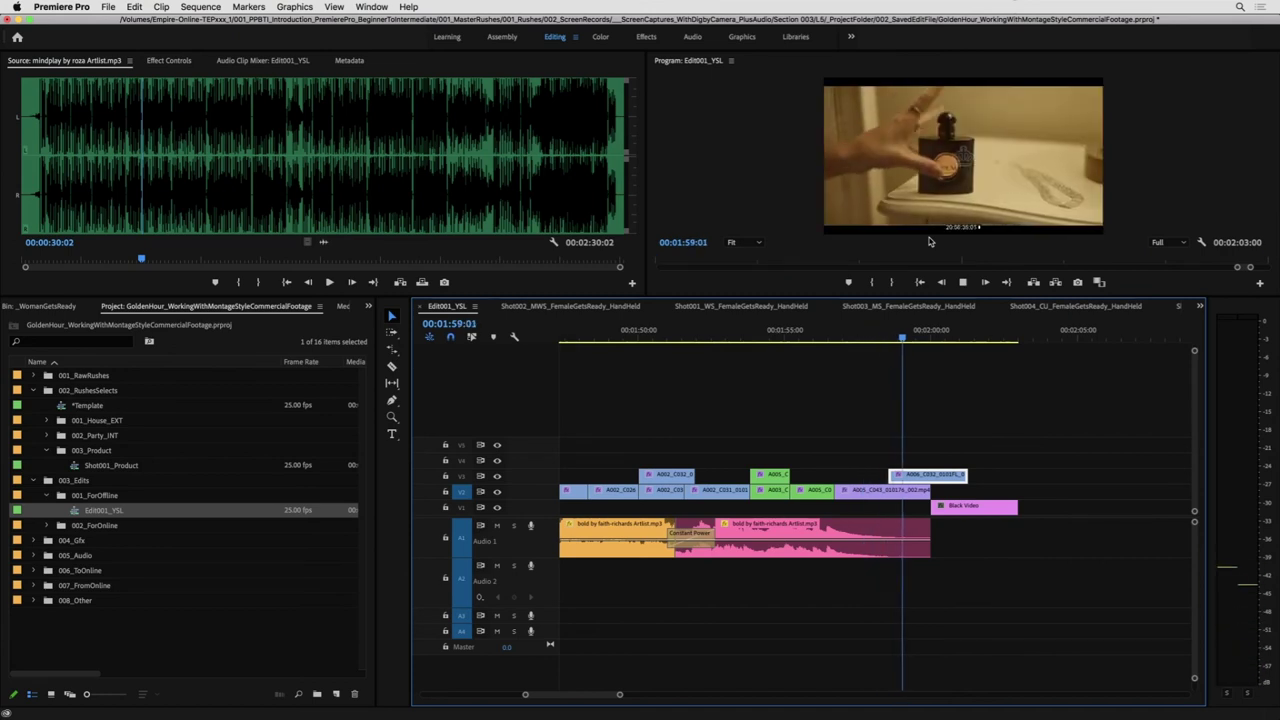
key("space")
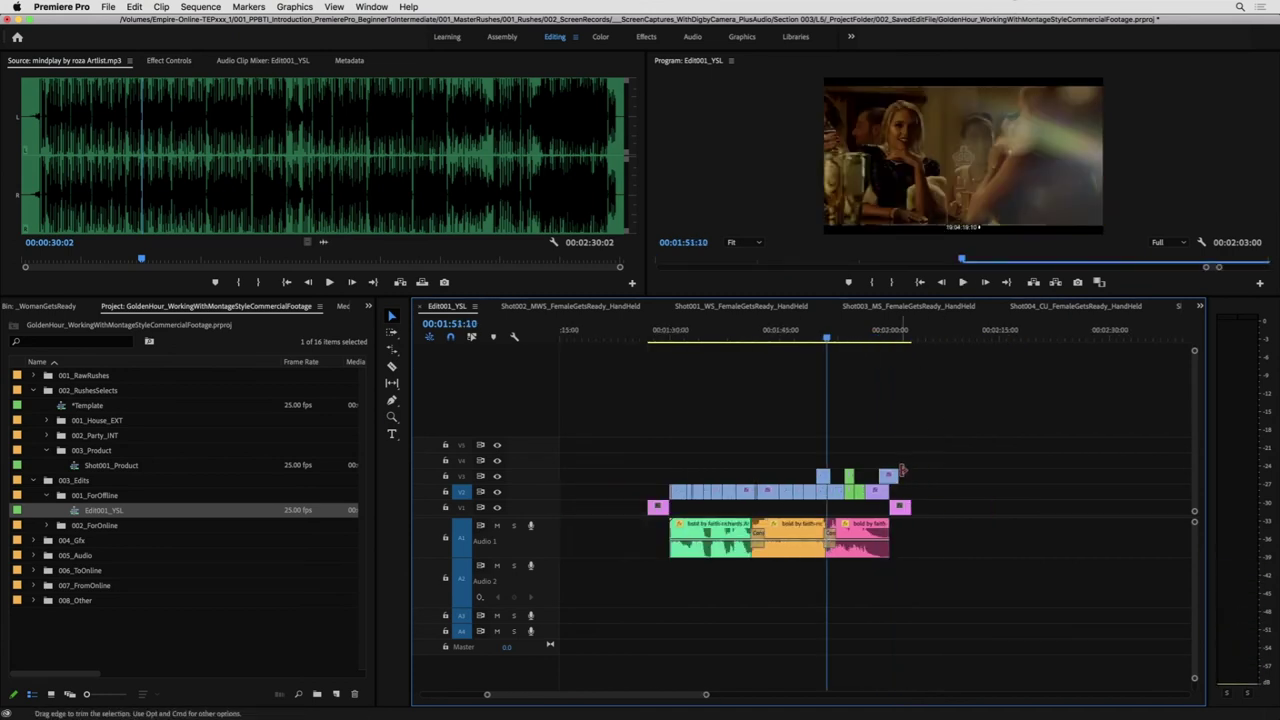
- Play the edit full screen through to the product shot and examine how the closing shots run against the music
key("z")
left_click(892, 477)
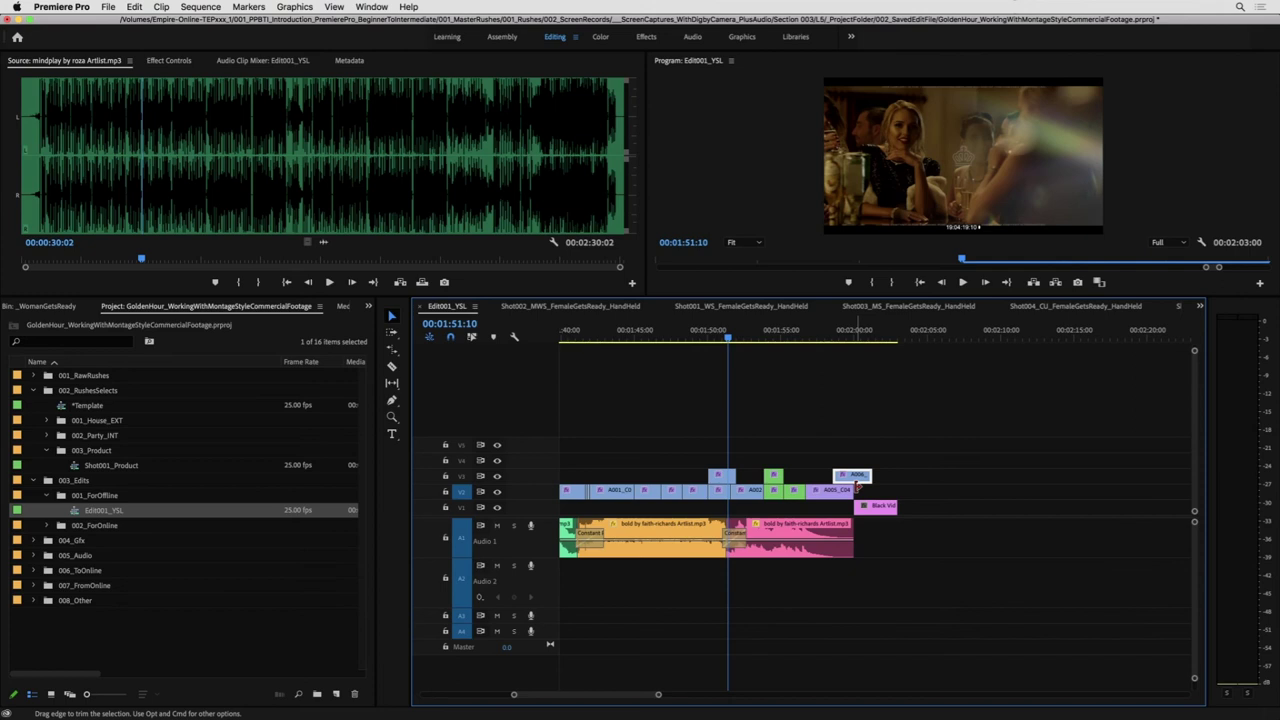
scroll(856, 489, "left", 5)
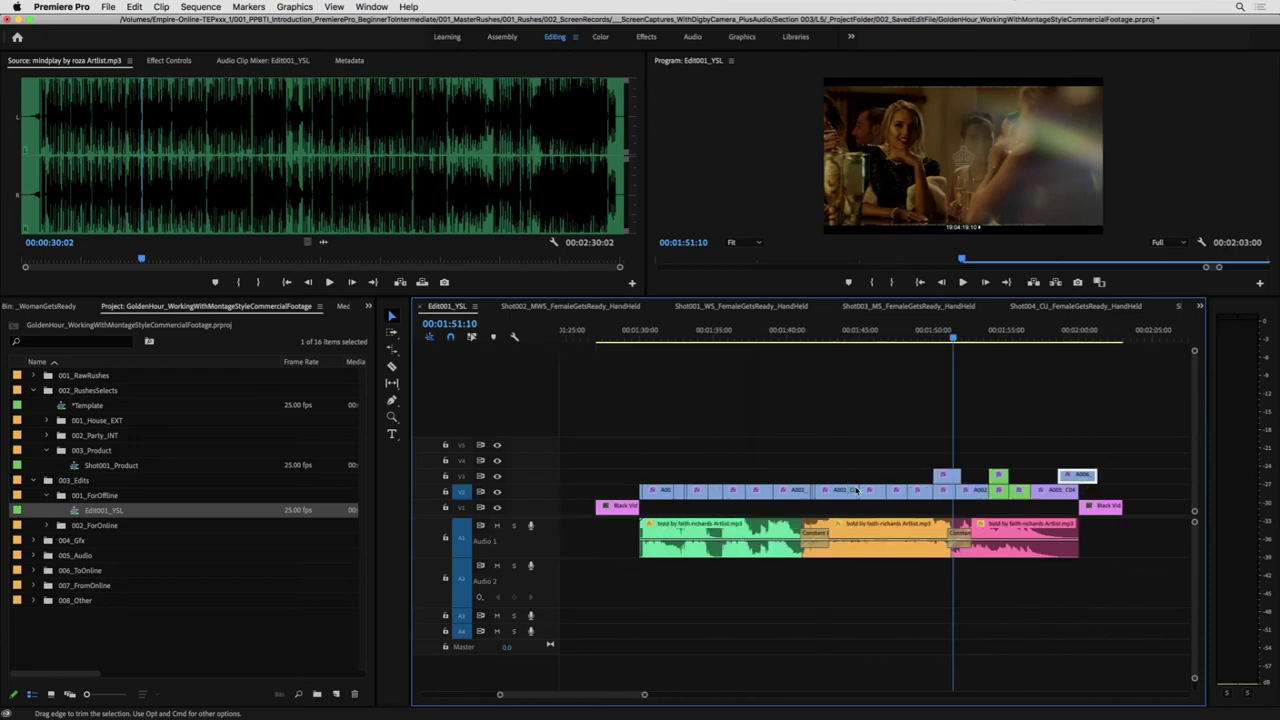
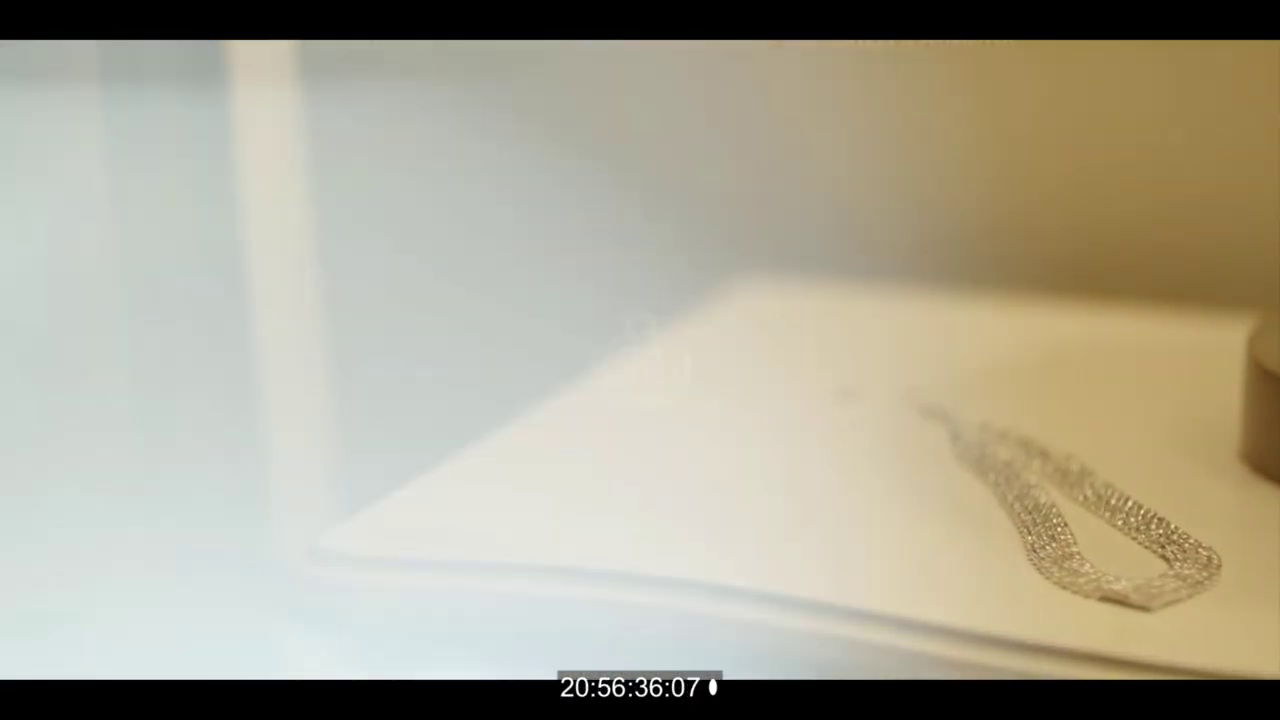
key("Escape")
left_click(1088, 464)
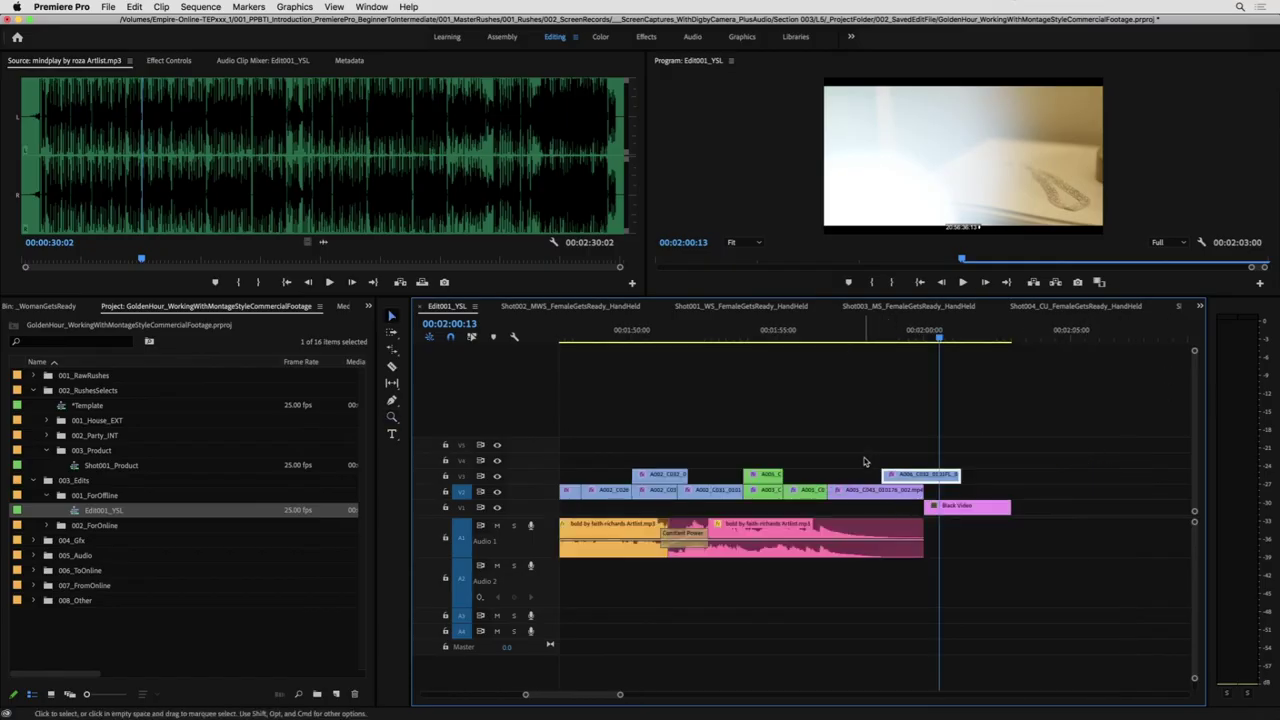
left_click_drag(926, 565, 876, 582)
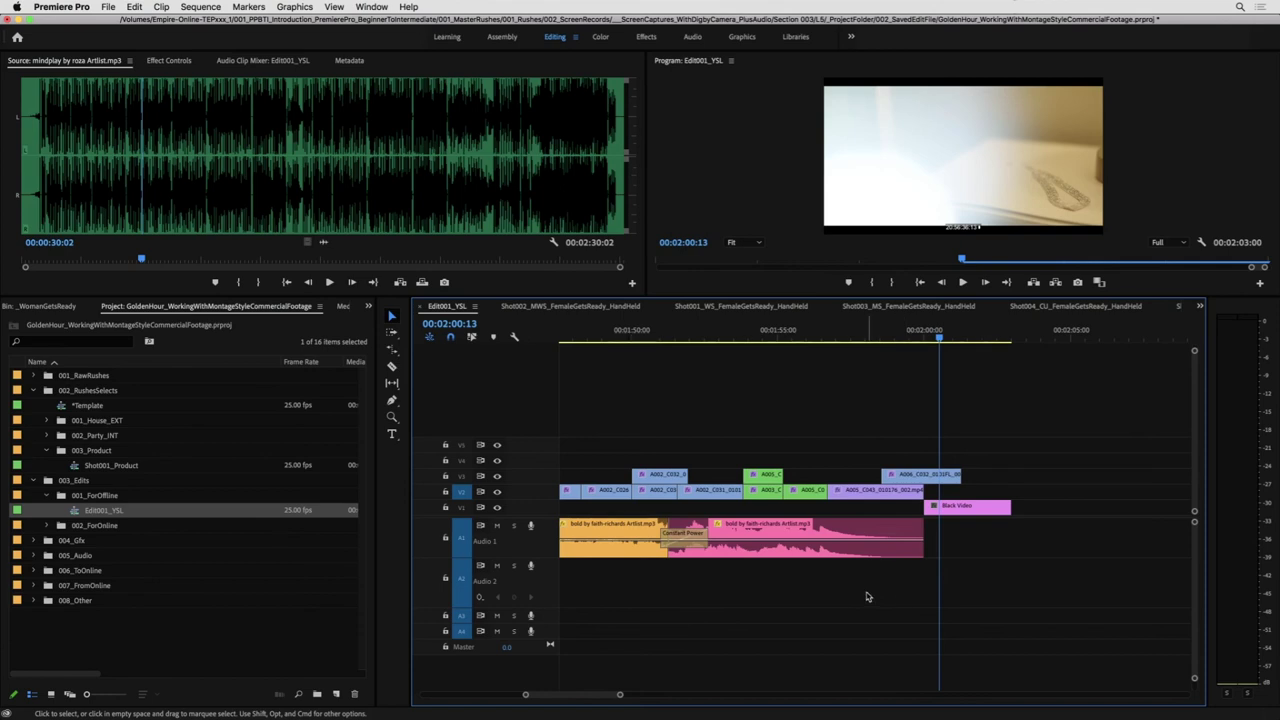
key("minus")
key("minus")
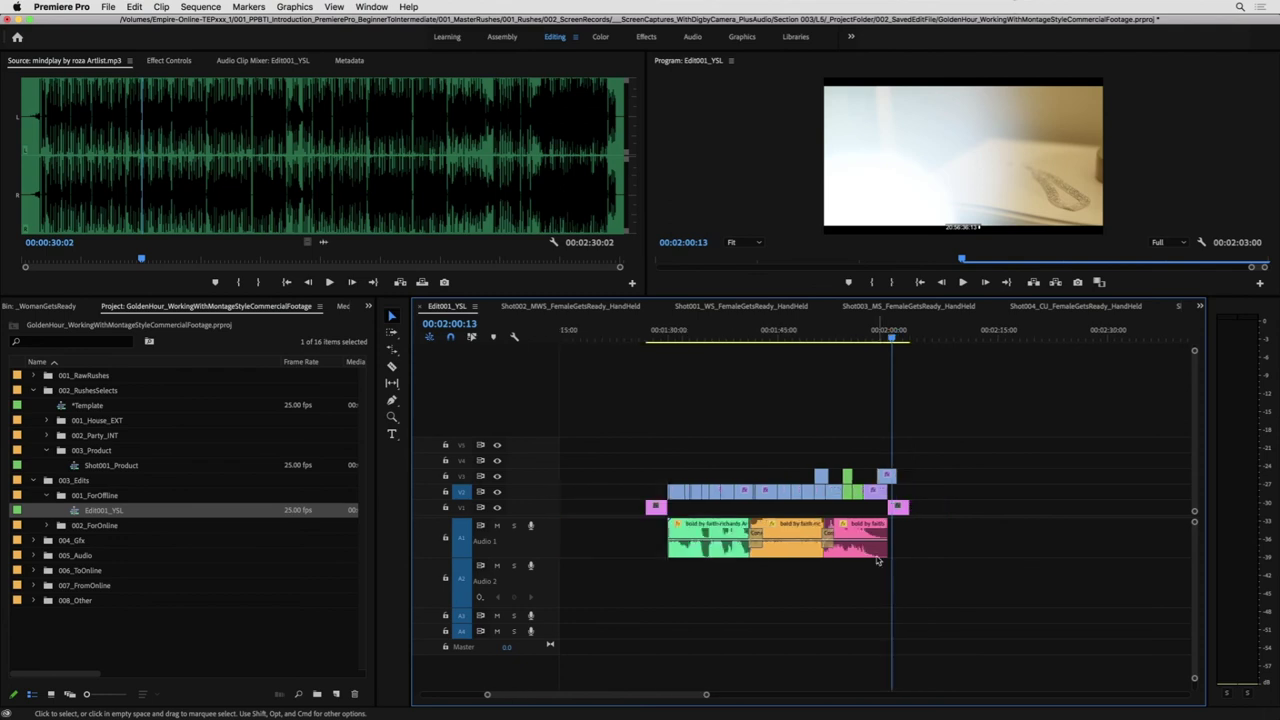
left_click_drag(928, 550, 701, 557)
left_click(878, 448)
scroll(897, 411, "up", 2)
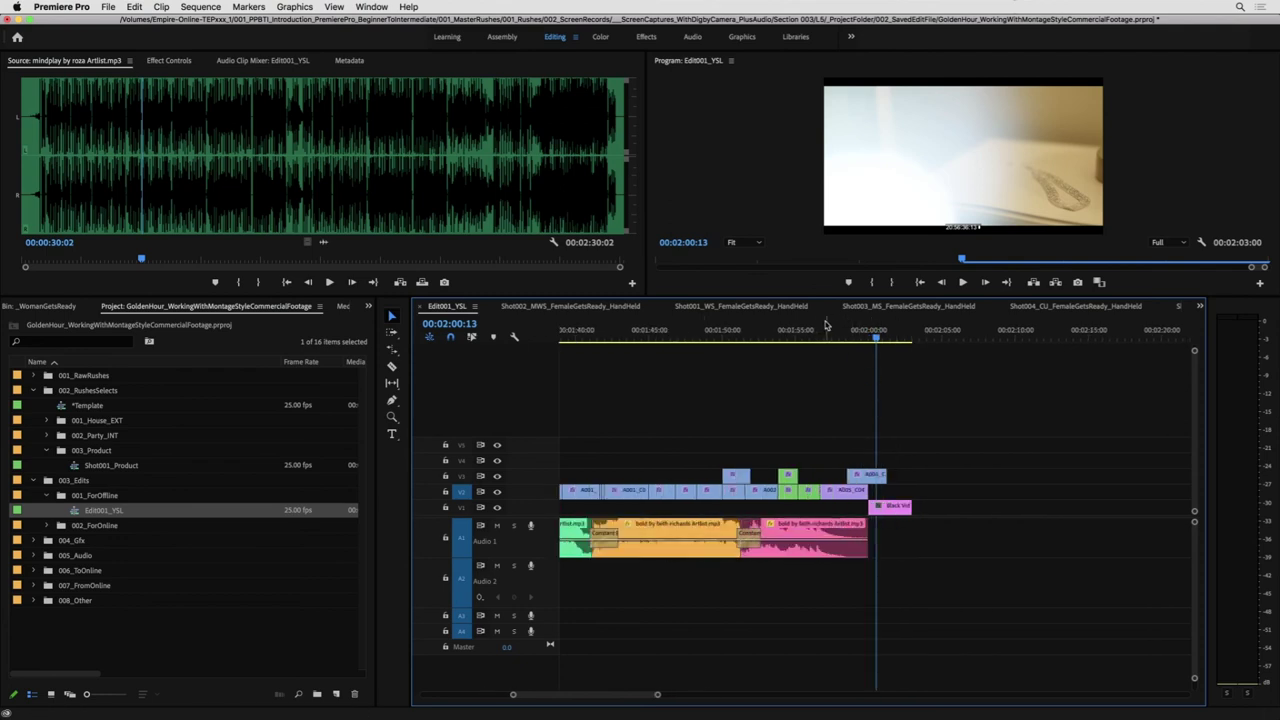
- Trim the end of the V3 product shot to 02:00:00, in line with the end of the V2 footage and music
left_click_drag(831, 333, 786, 340)
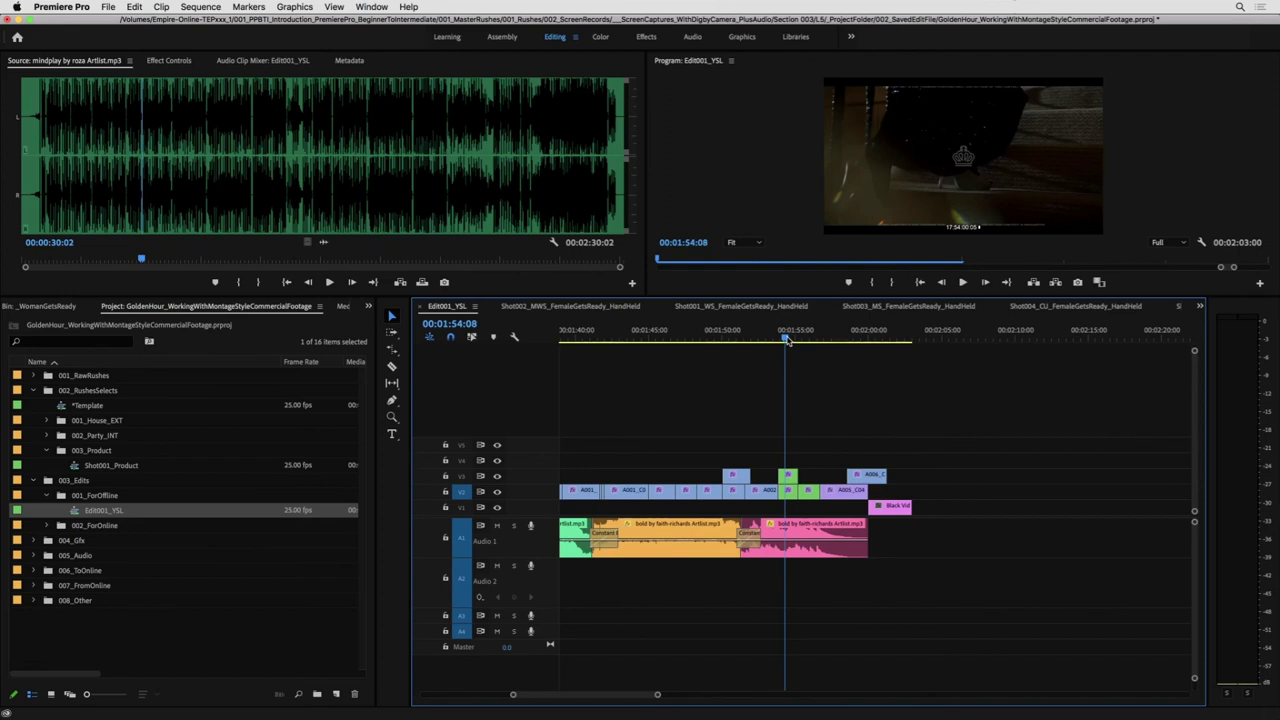
left_click(839, 338)
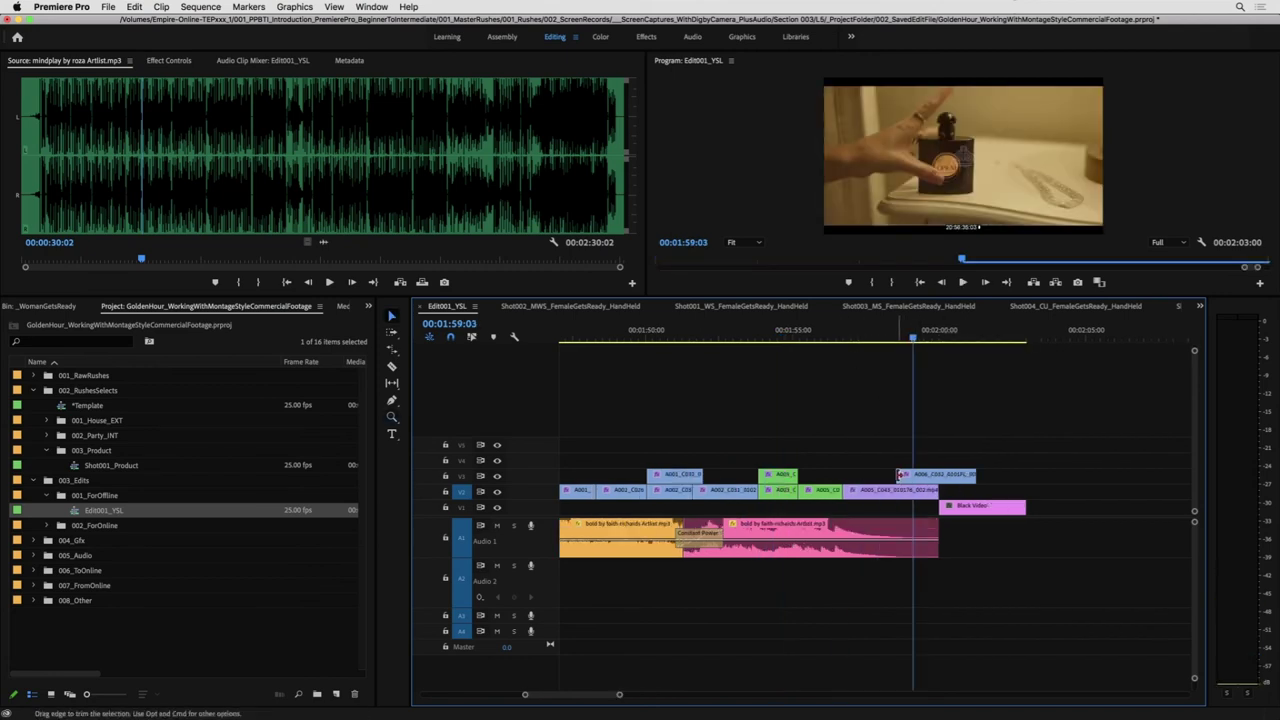
left_click_drag(976, 474, 938, 474)
key("space")
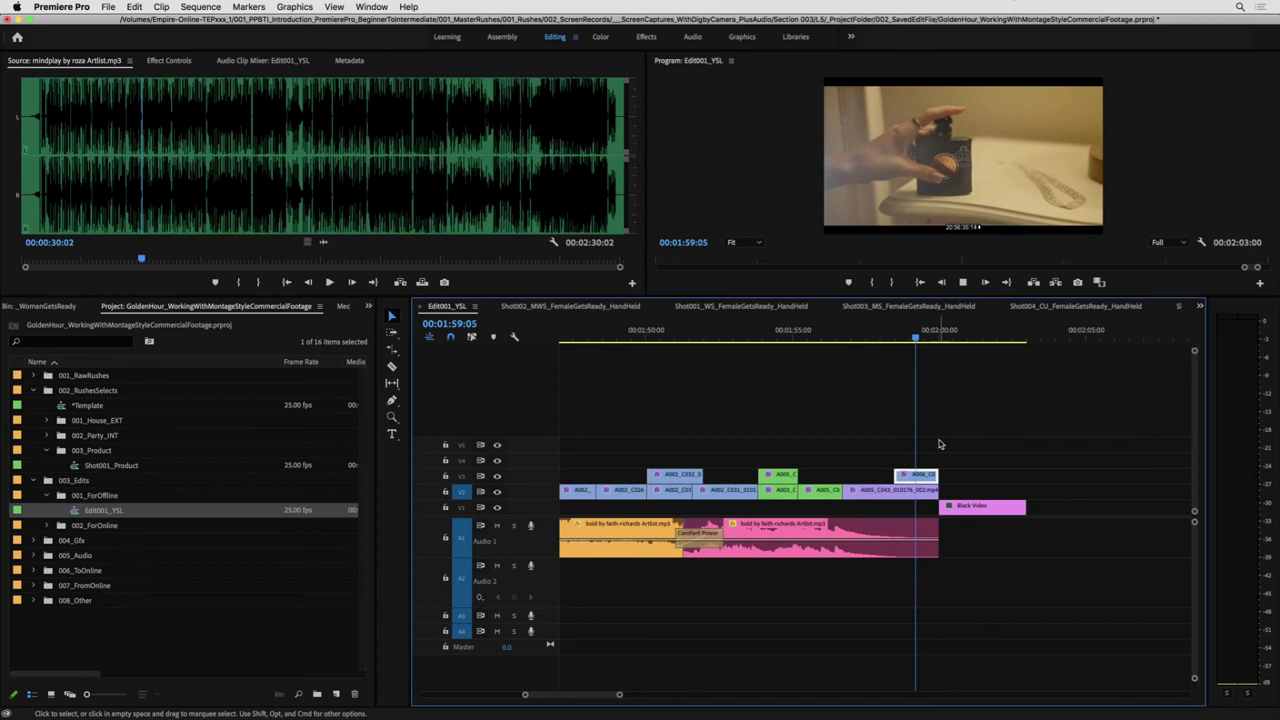
- Replay the last shots leading into the product shot, finishing with a full-screen playback from 01:55:15
left_click(897, 340)
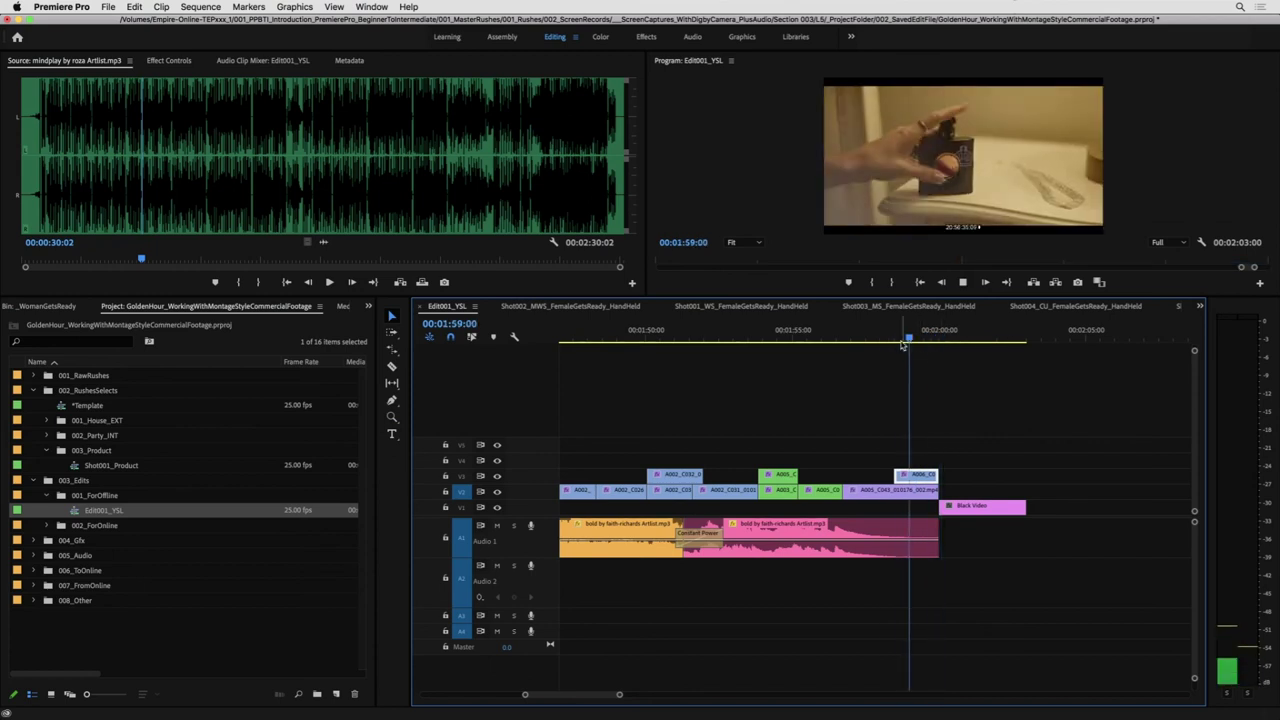
left_click(845, 341)
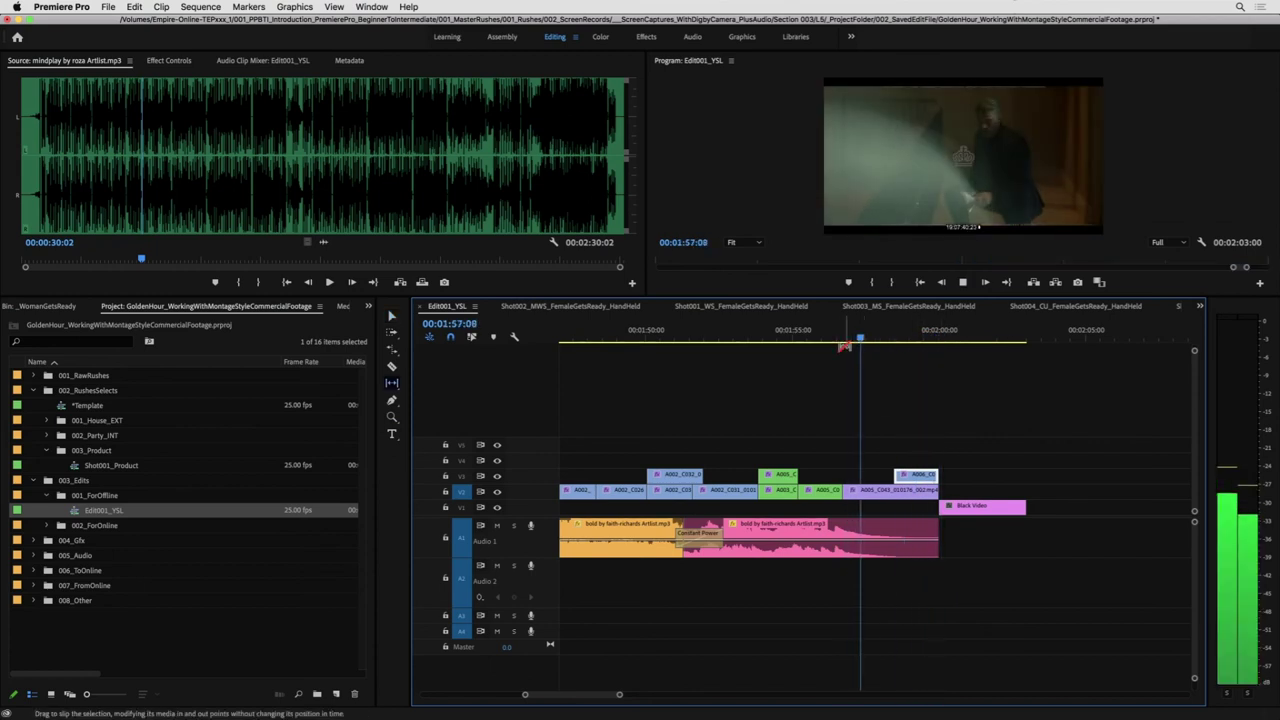
left_click(818, 339)
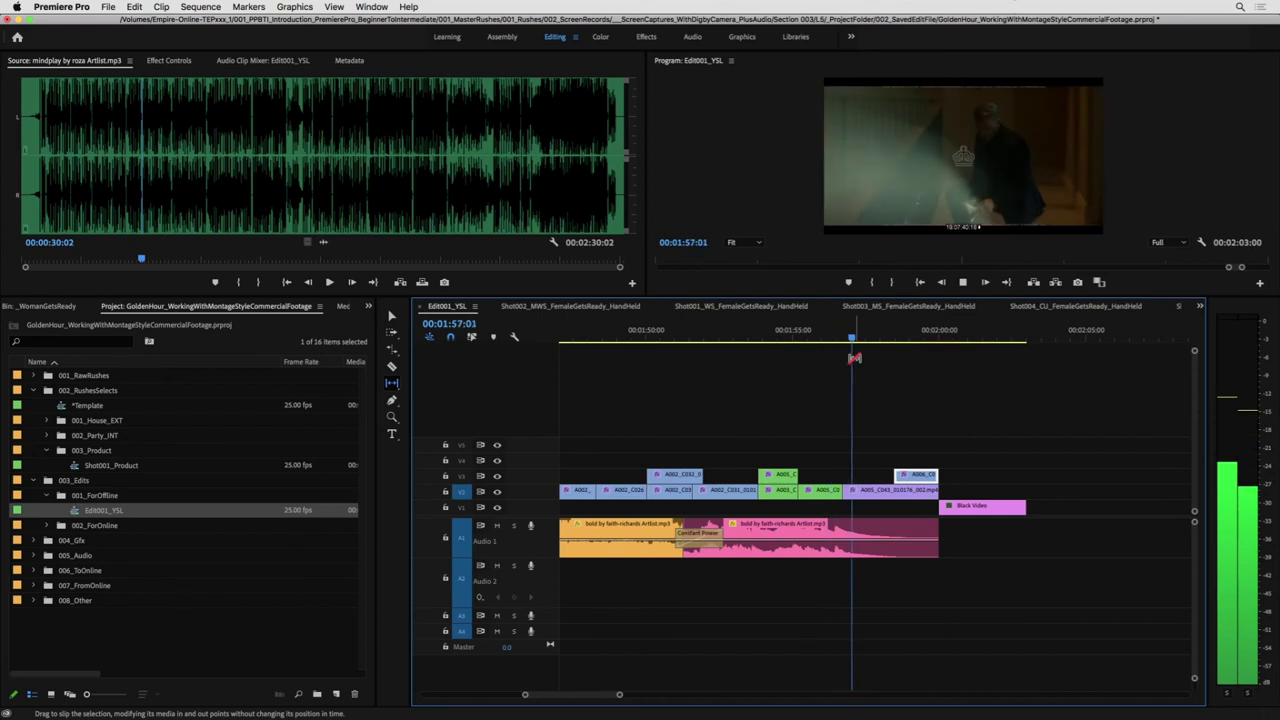
key("space")
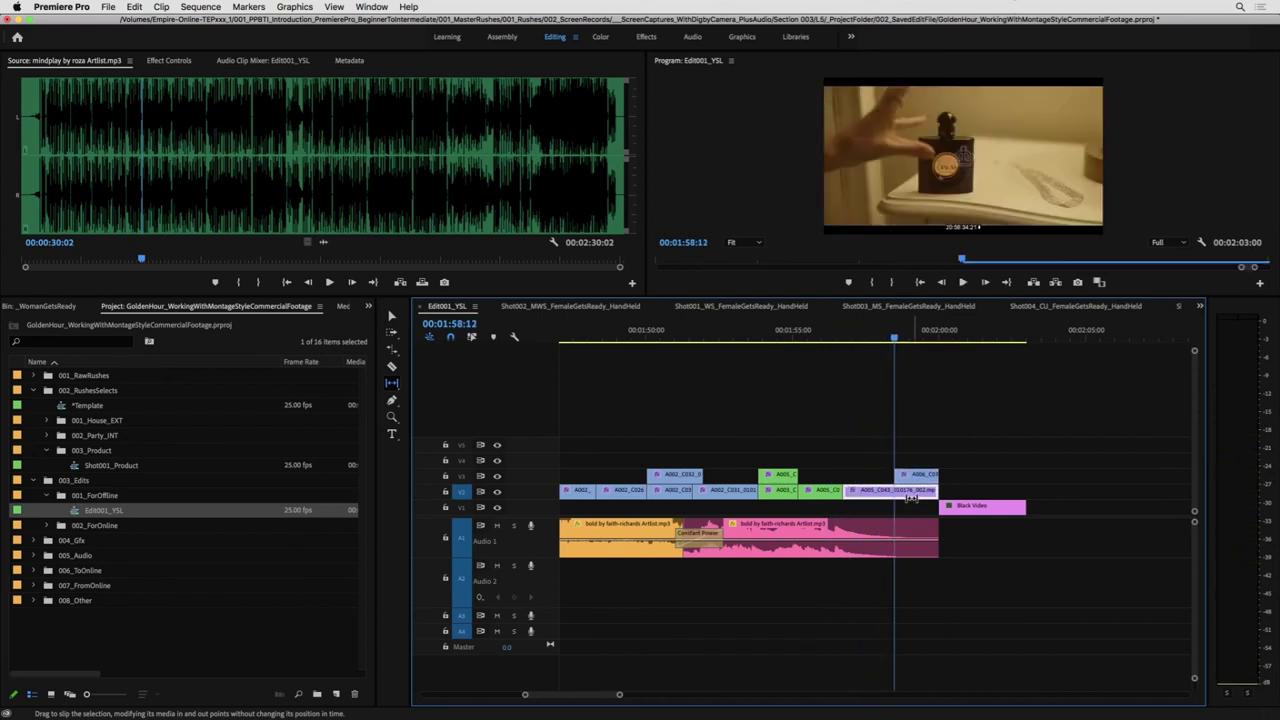
left_click(809, 333)
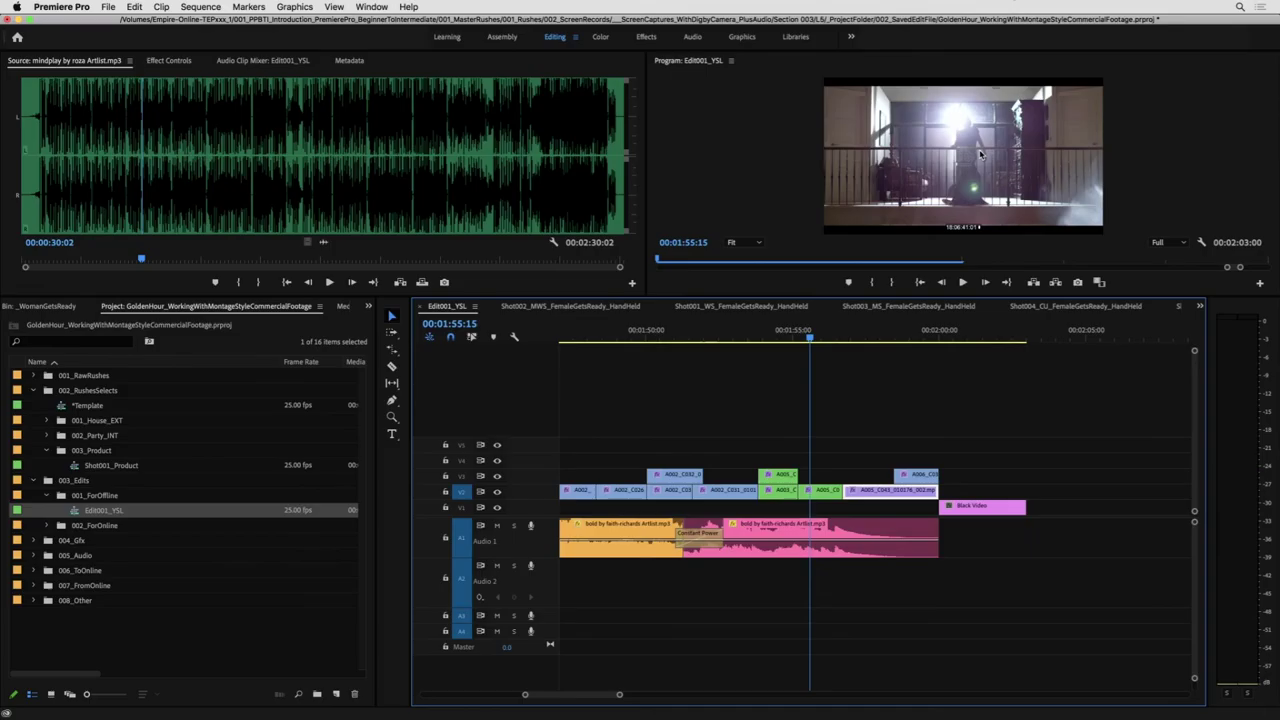
key("ctrl+grave")
key("space")
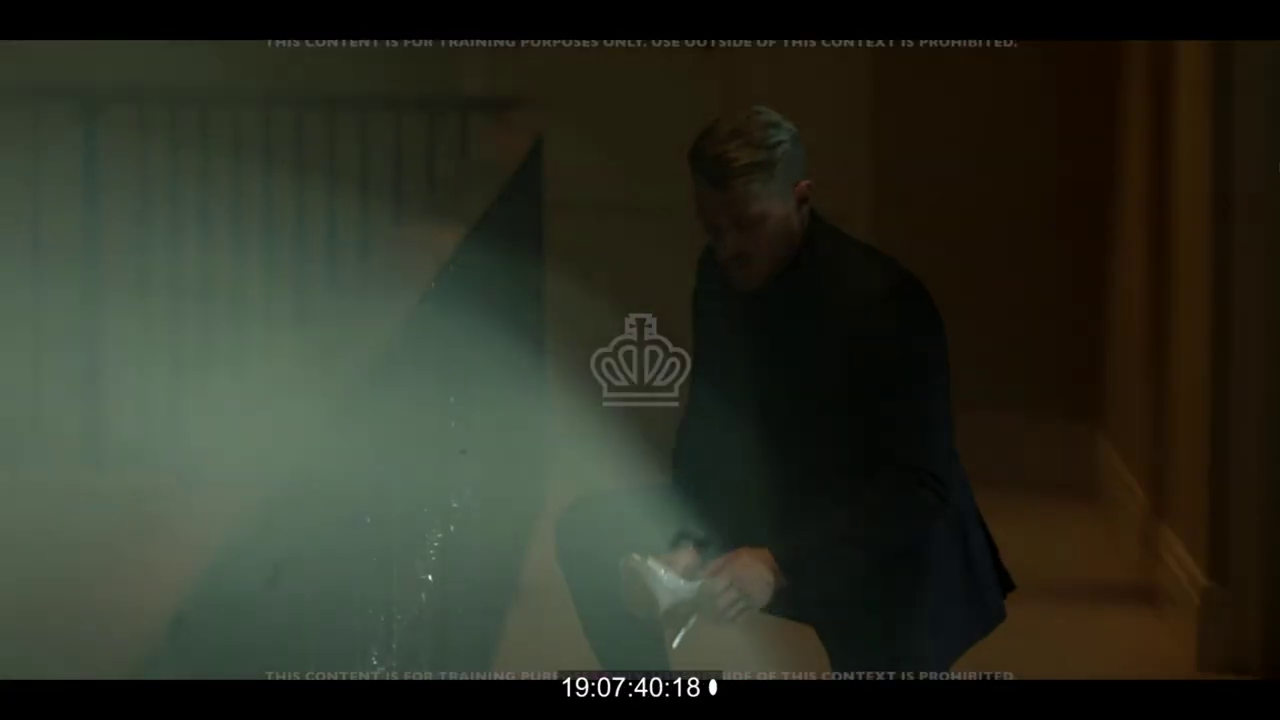
key("ctrl+grave")
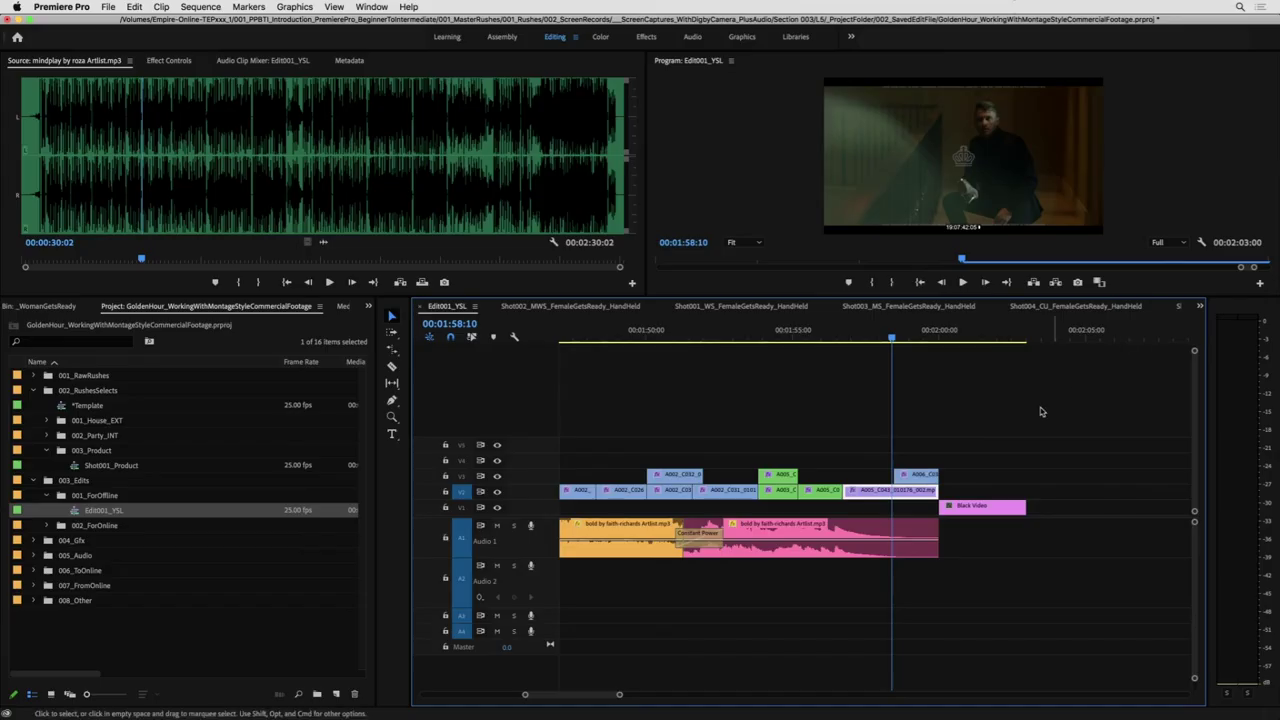
- Adjust the V3 product shot so that it starts at 01:58:10 and play across the cut to check it
left_click_drag(896, 476, 926, 475)
key("space")
key("y")
left_click(873, 341)
key("space")
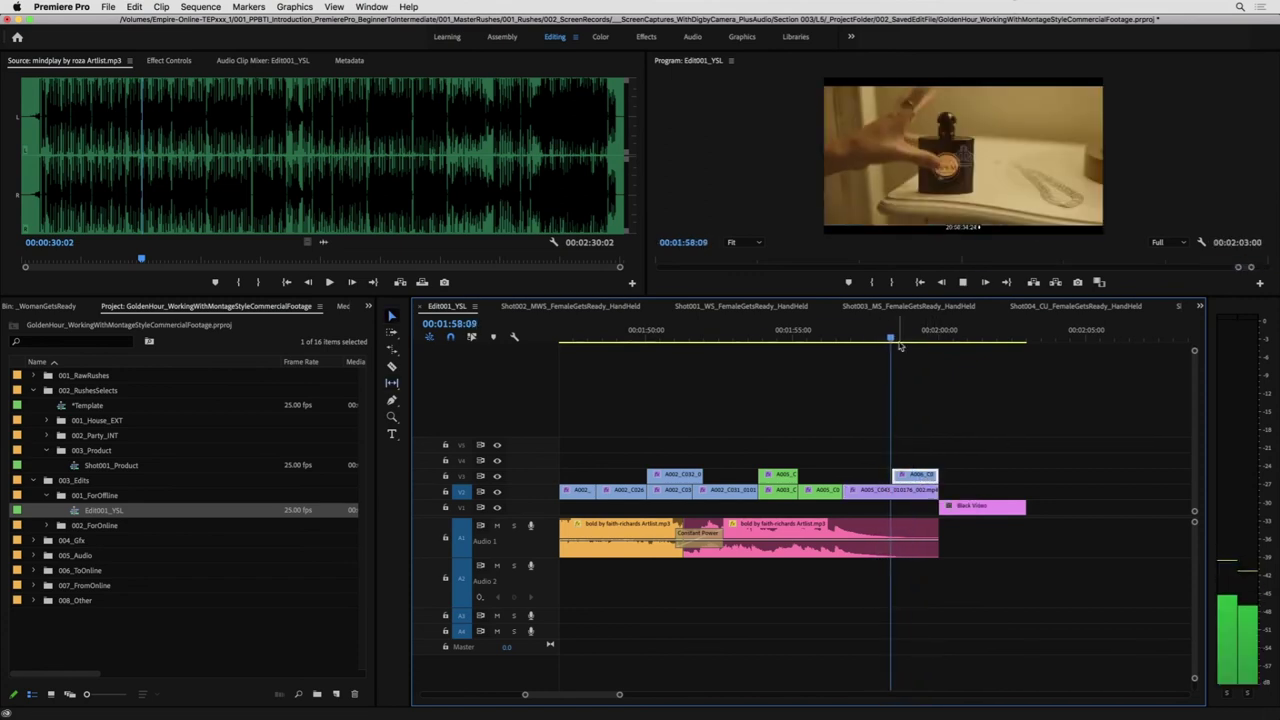
left_click_drag(900, 341, 933, 338)
key("Up")
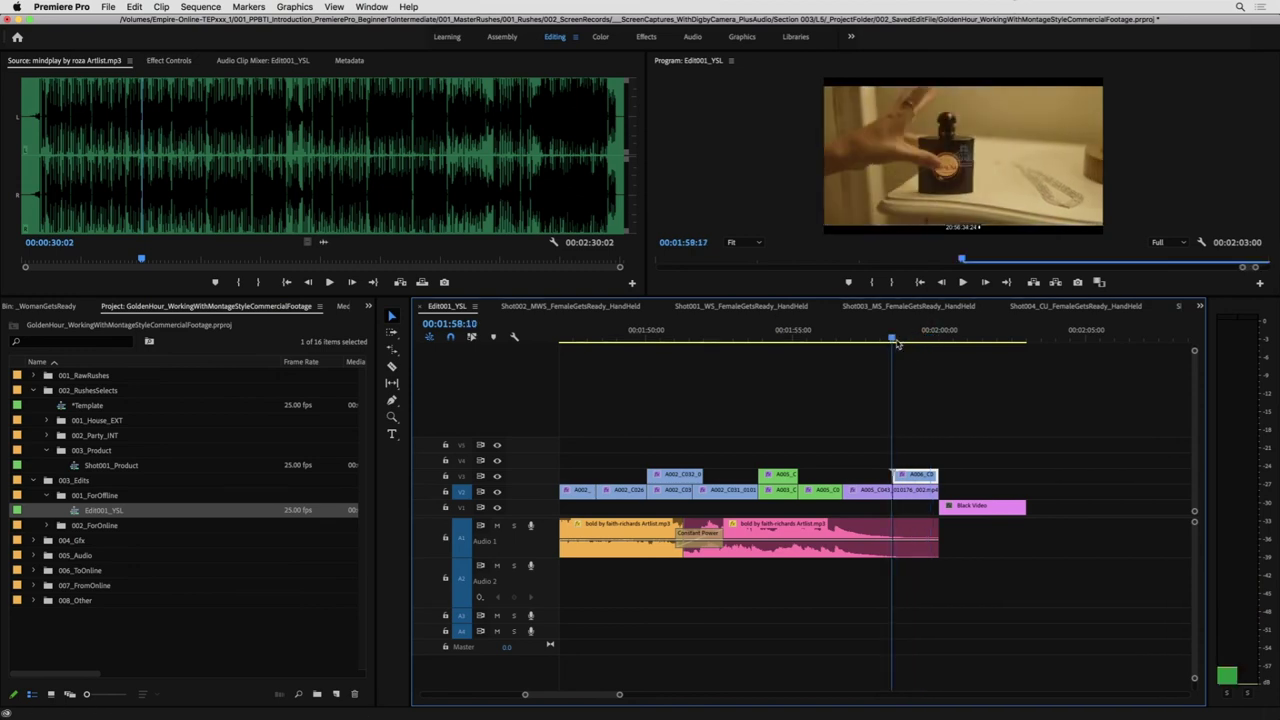
- Add a YSL text title on V4 above the product shot from 01:58:10 and select its text layer in Effect Controls
key("minus")
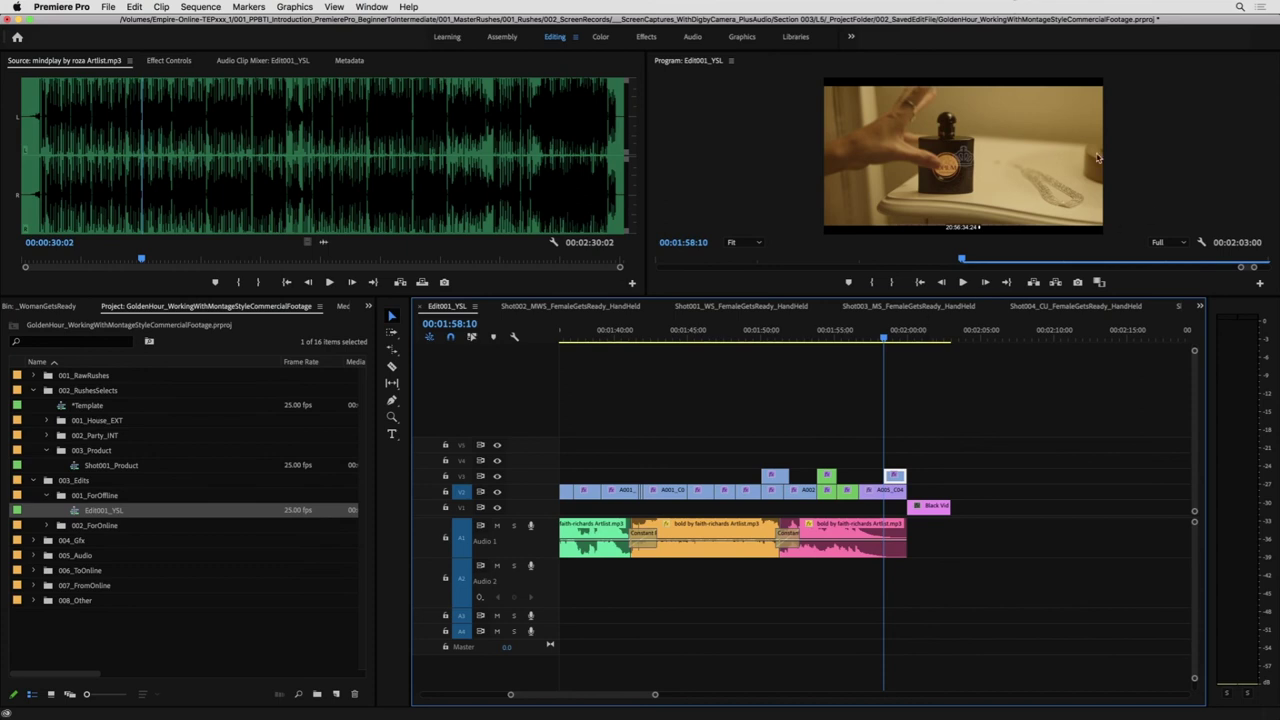
left_click(898, 333)
key("space")
left_click(886, 337)
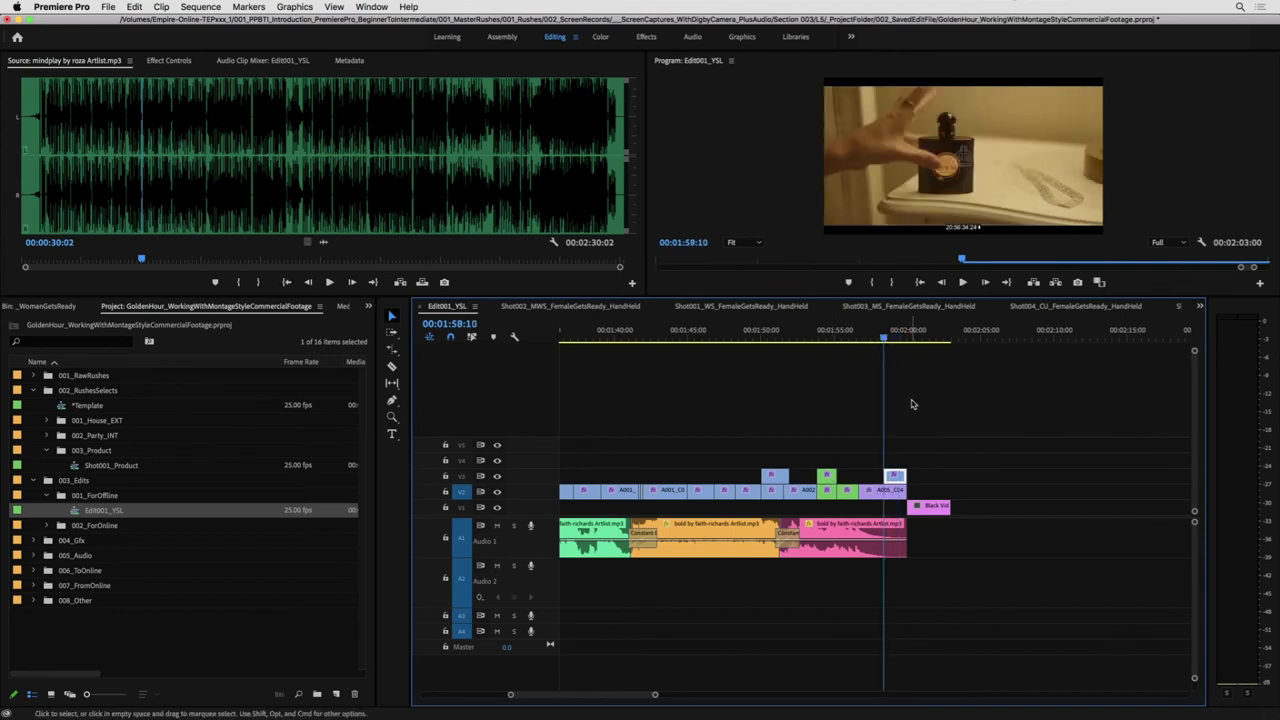
left_click(391, 431)
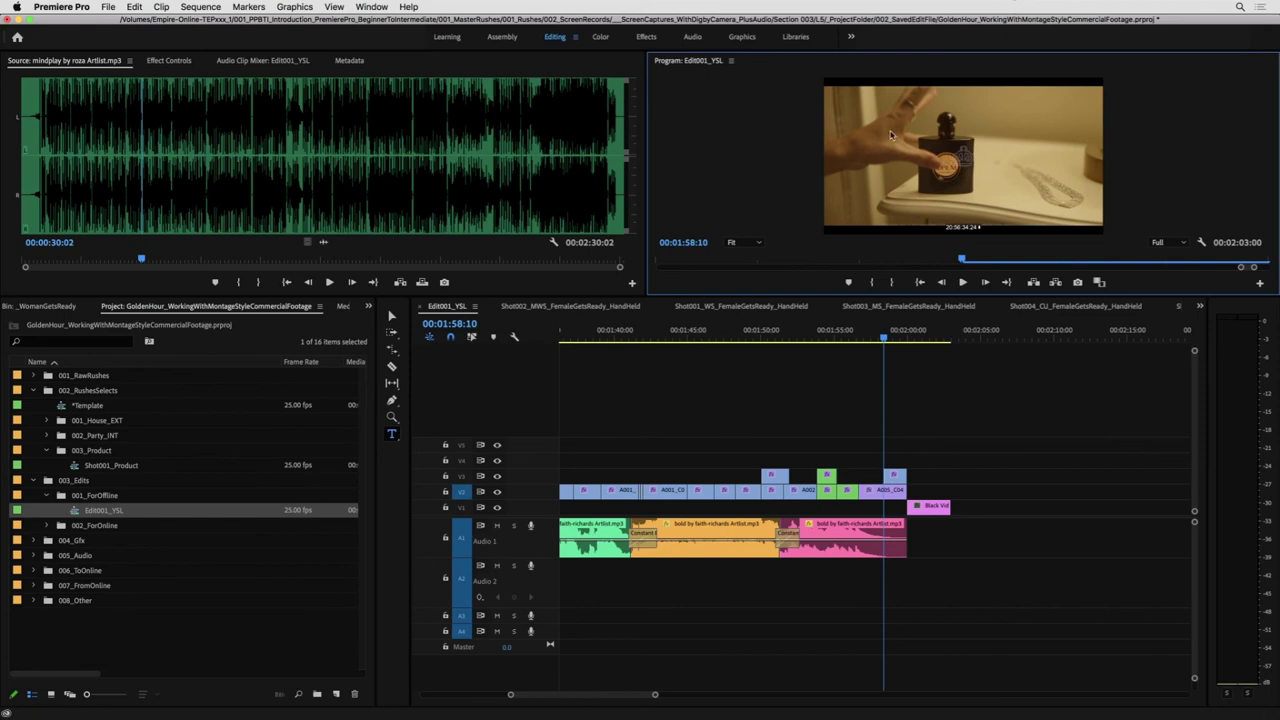
left_click(963, 155)
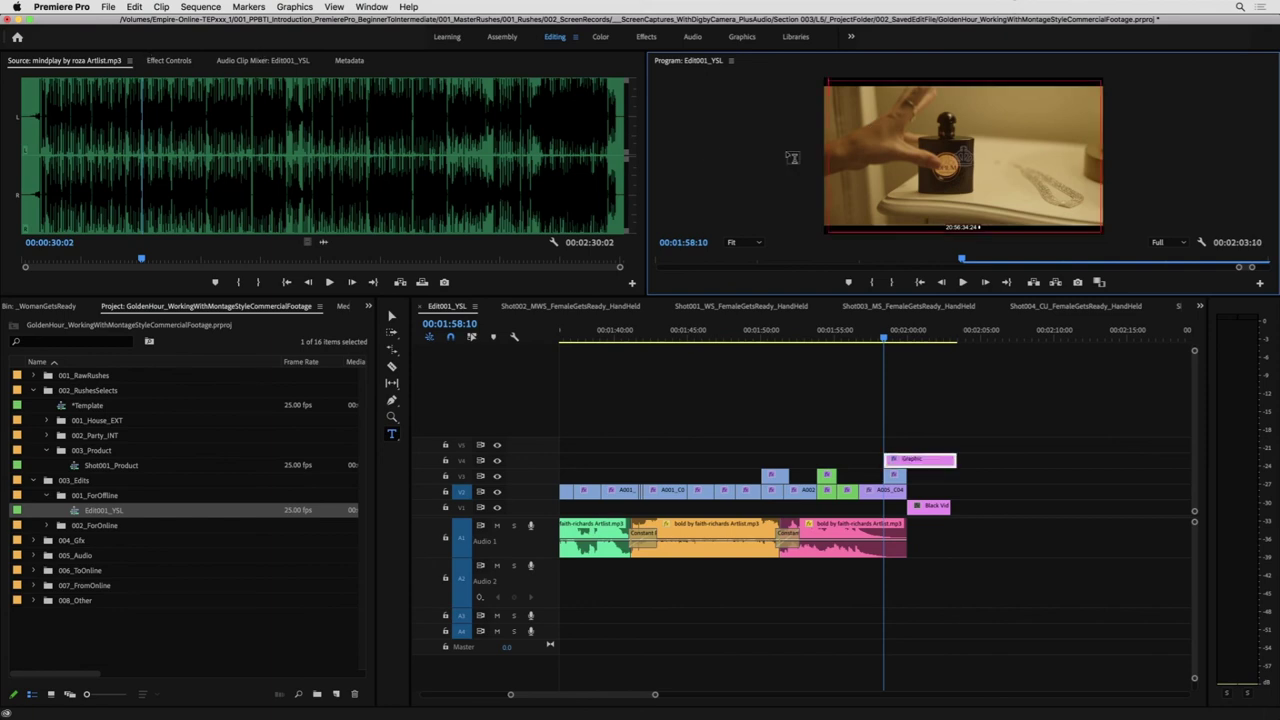
left_click(172, 61)
left_click(10, 203)
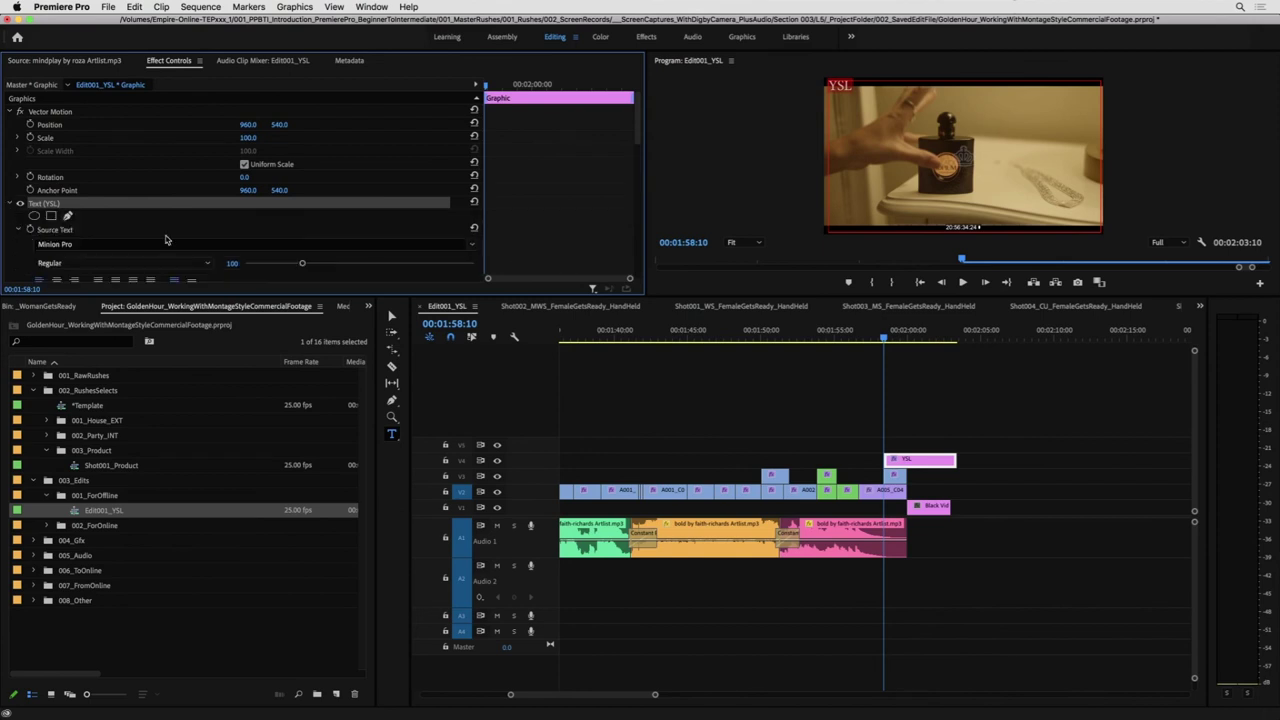
- Change the YSL title's font, trying Myriad Pro and settling on Pelago
left_click(115, 243)
mouse_move(259, 377)
left_mouse_down()
mouse_move(256, 395)
mouse_move(256, 377)
left_mouse_up()
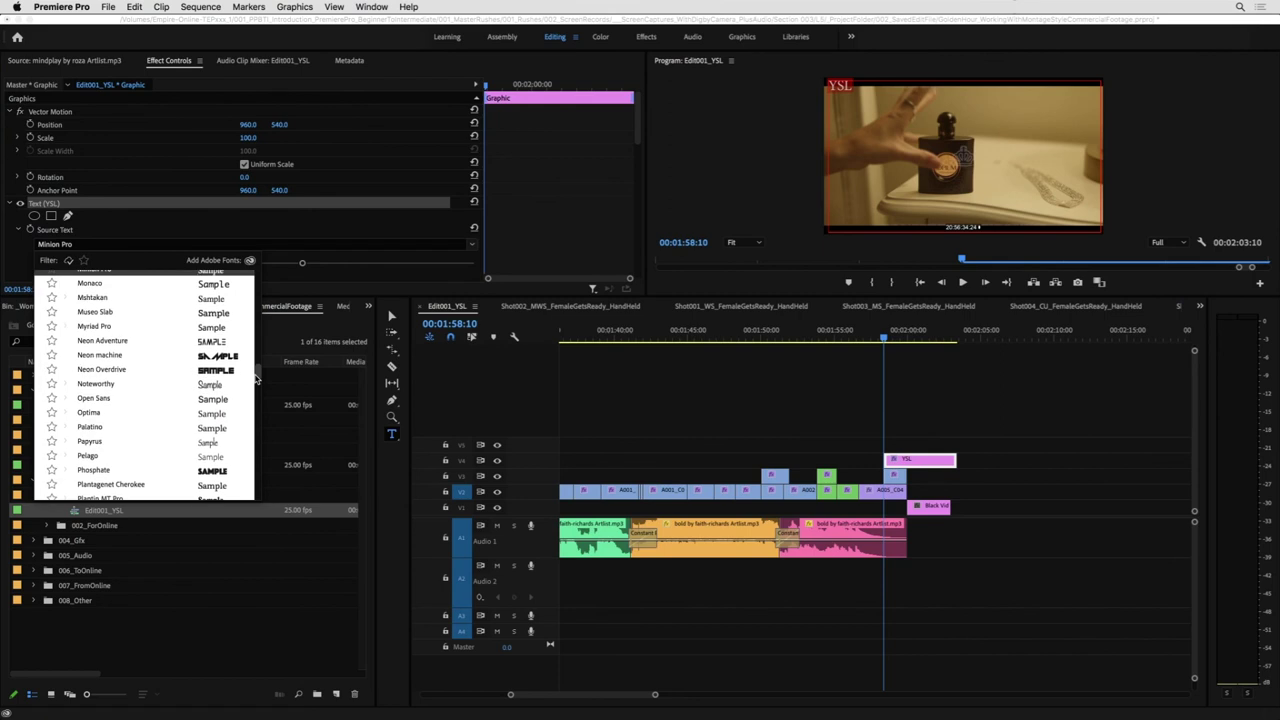
left_click(209, 326)
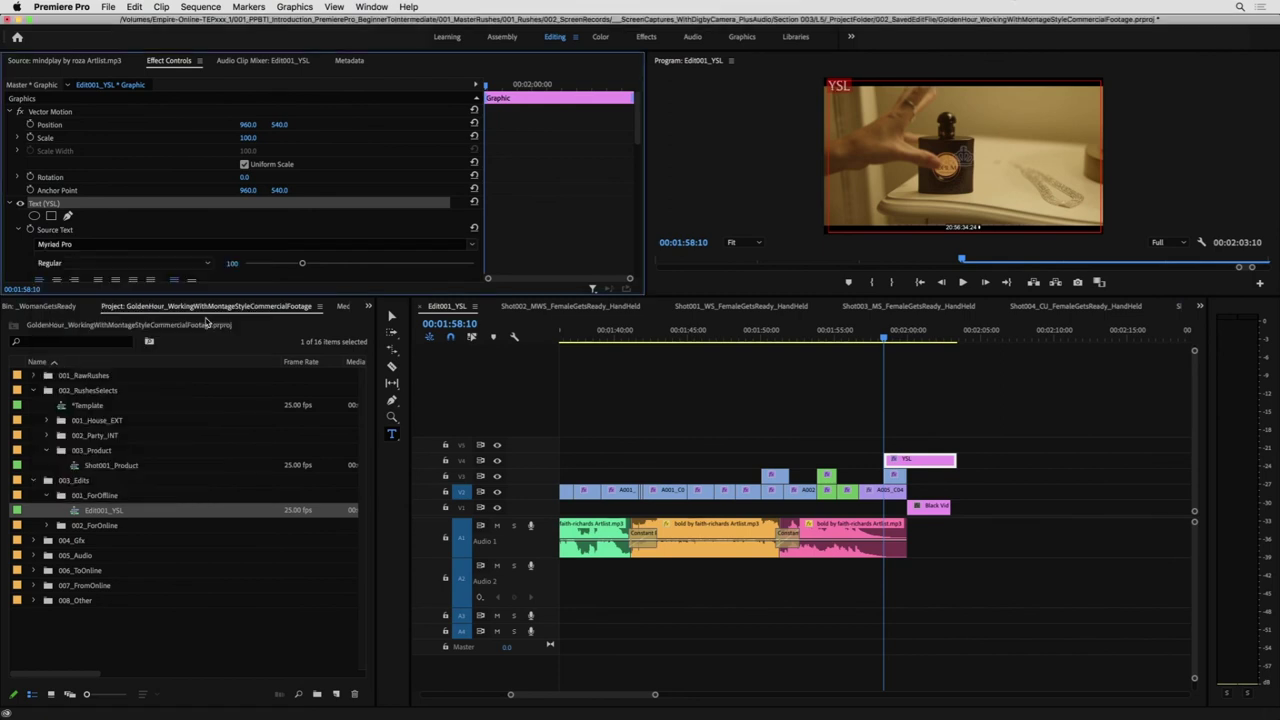
left_click(179, 246)
left_click(321, 258)
left_click(186, 264)
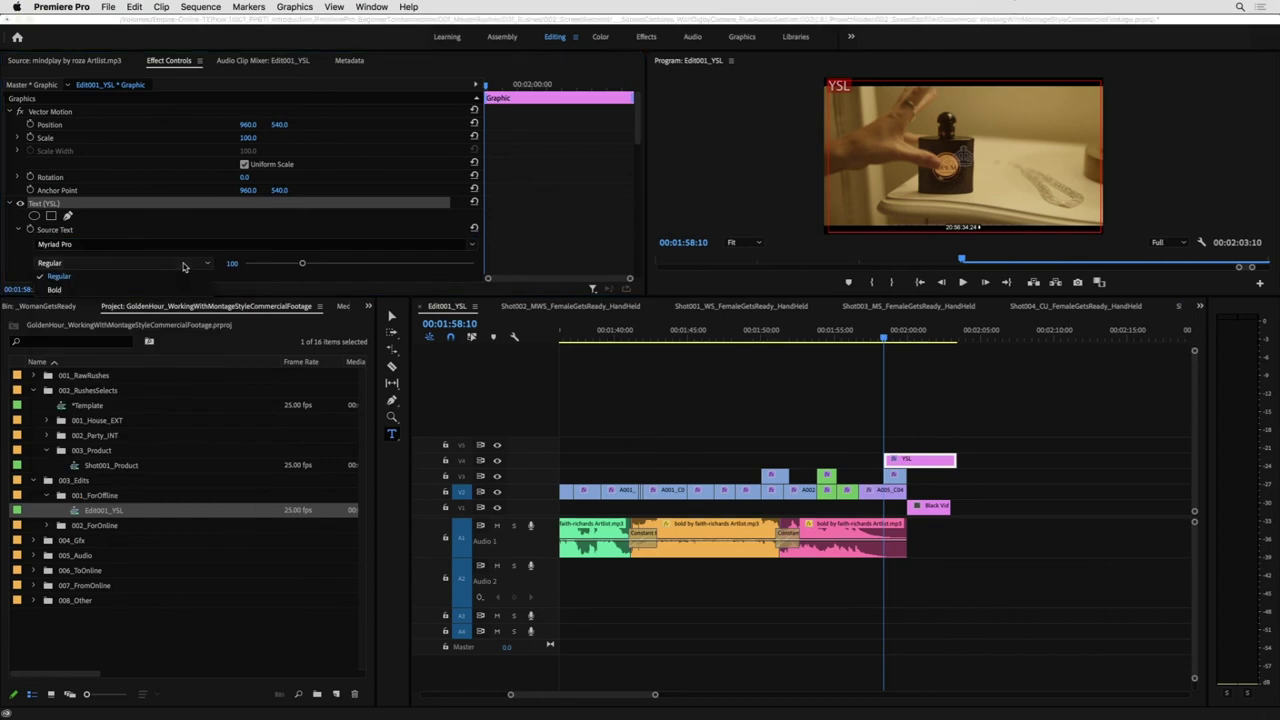
left_click(180, 246)
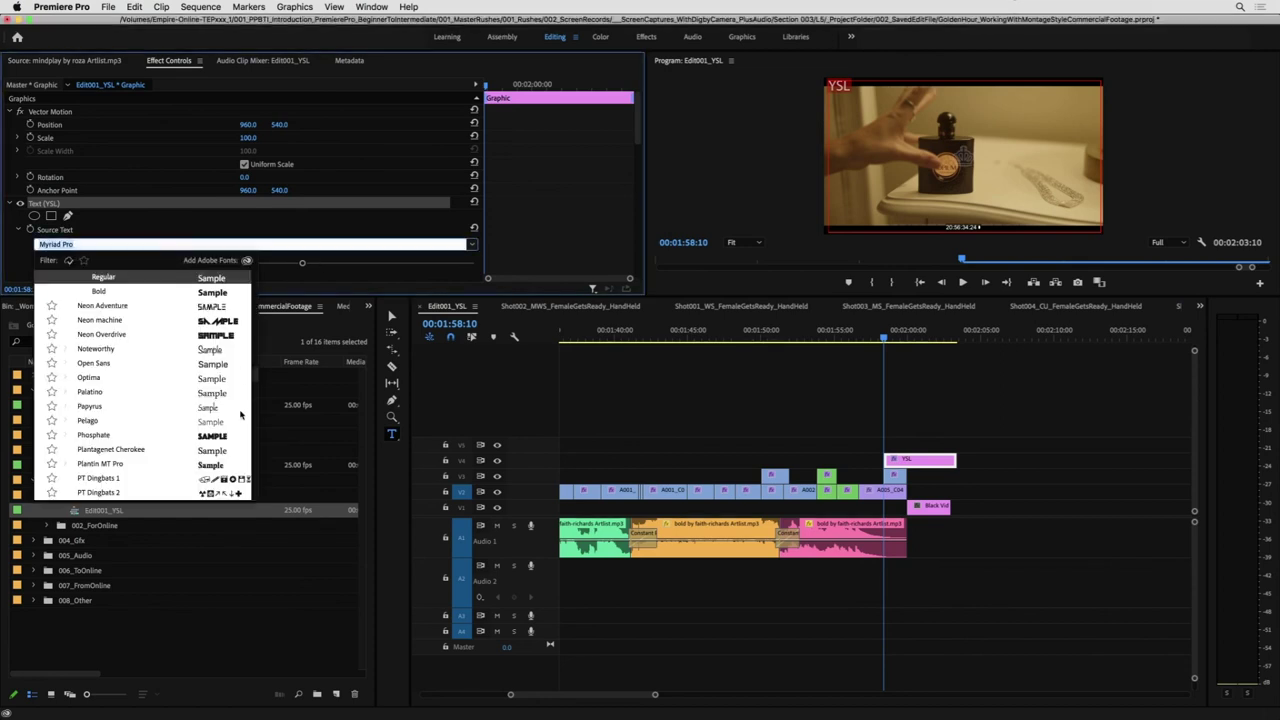
key("Escape")
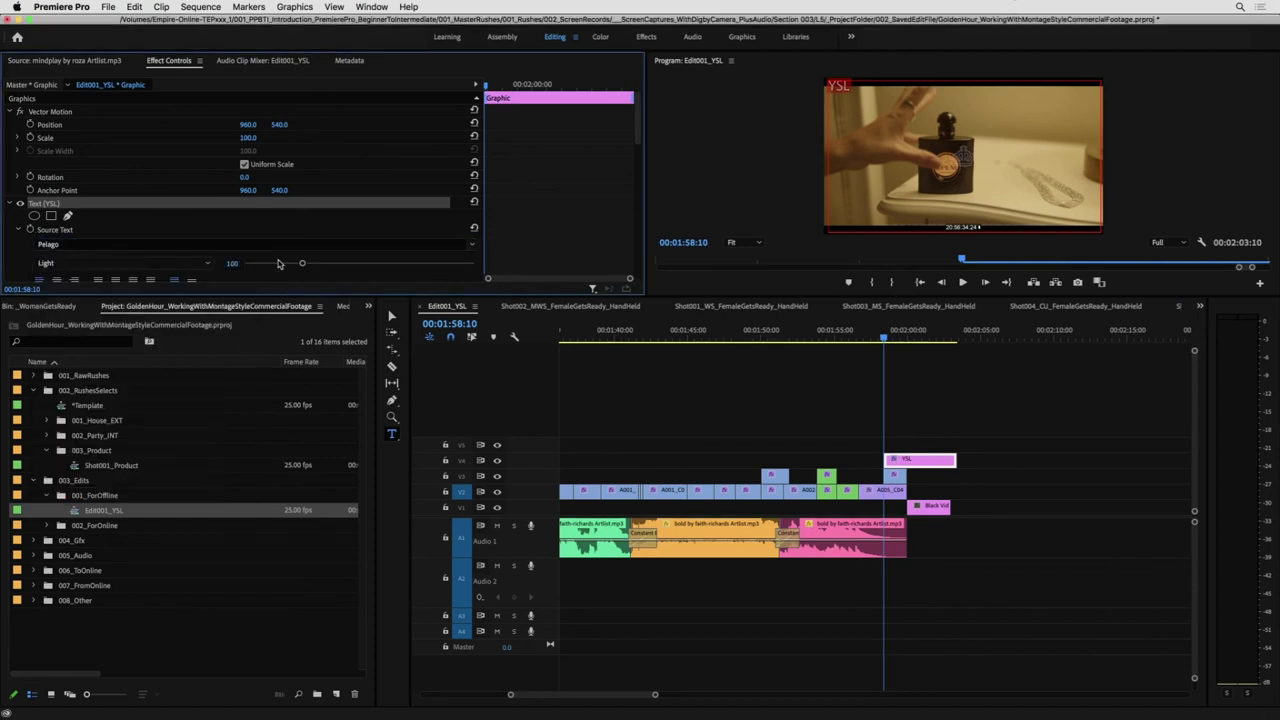
- Set the YSL title's style to Semibold Italic and move the centred text down over the perfume bottle
left_click(197, 266)
left_click(197, 265)
left_click(207, 264)
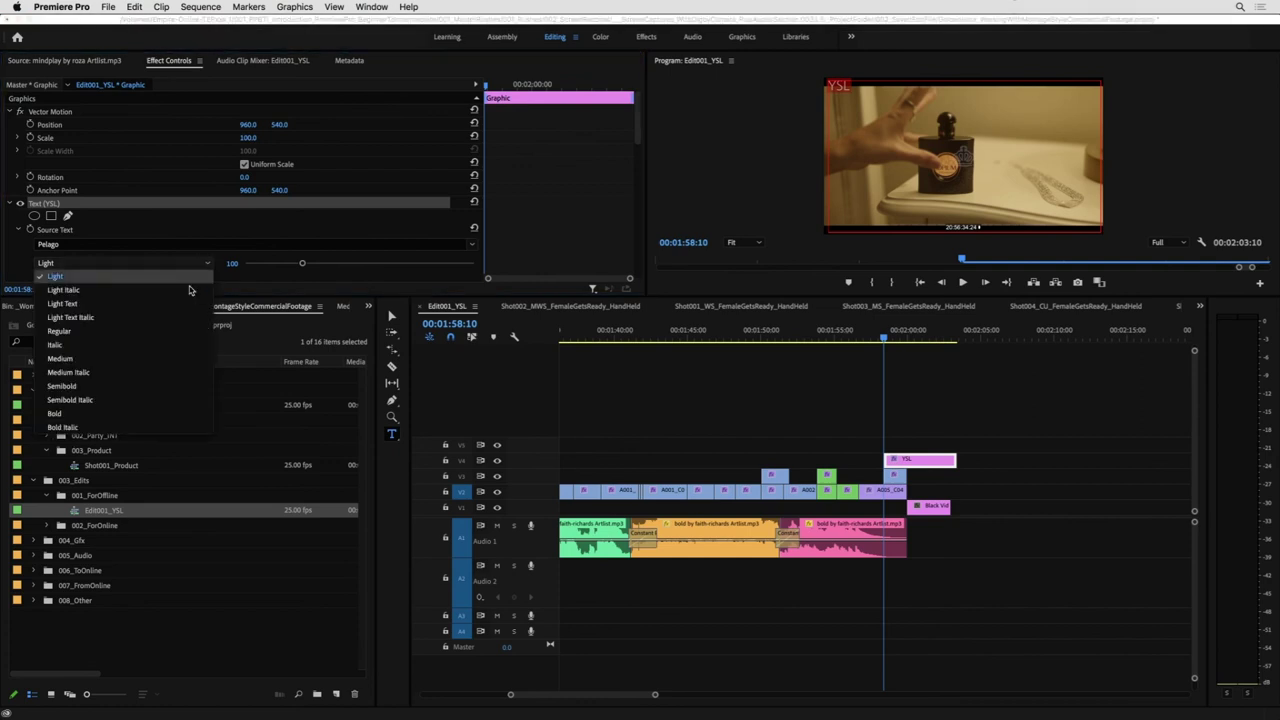
left_click(185, 291)
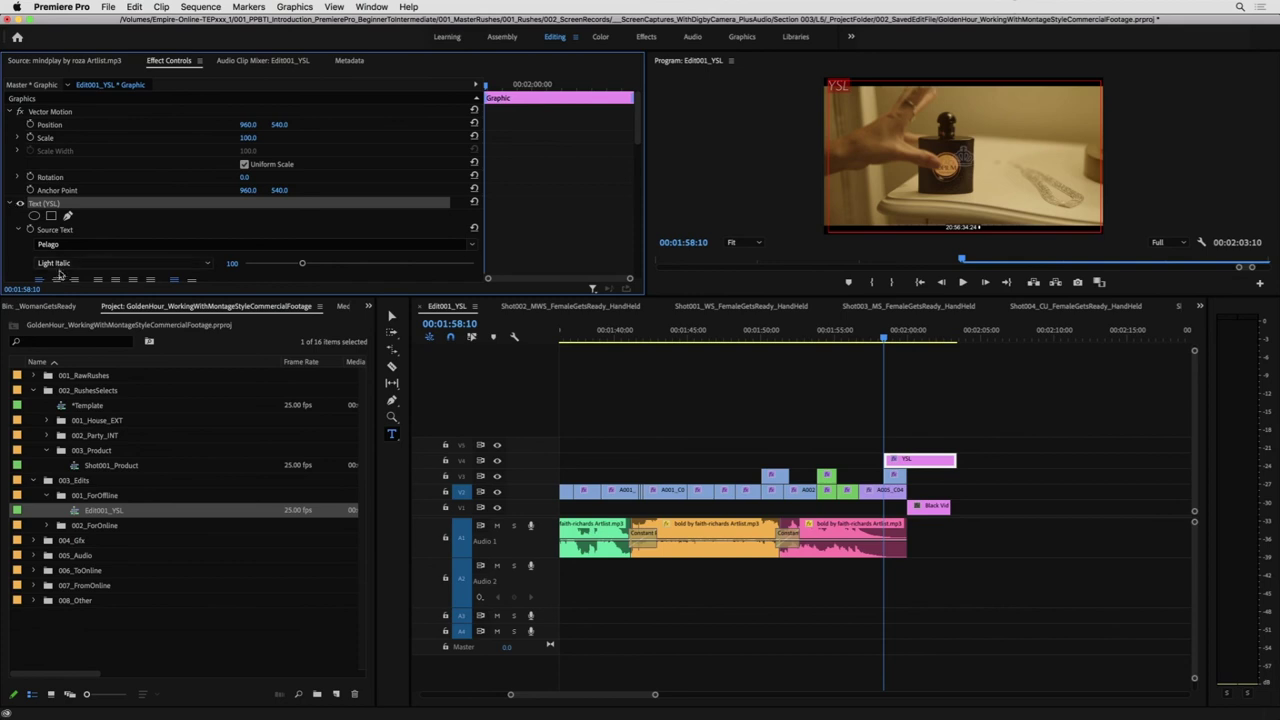
left_click(207, 265)
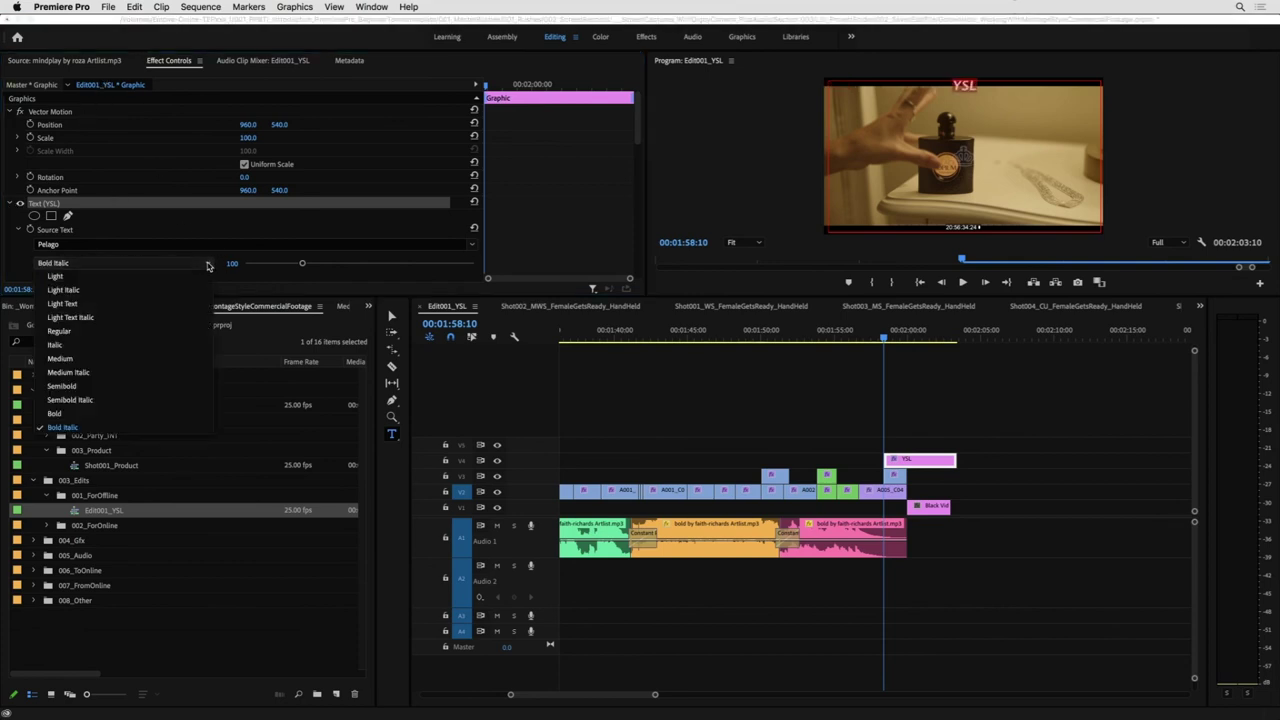
left_click(119, 405)
left_click_drag(1005, 213, 1005, 226)
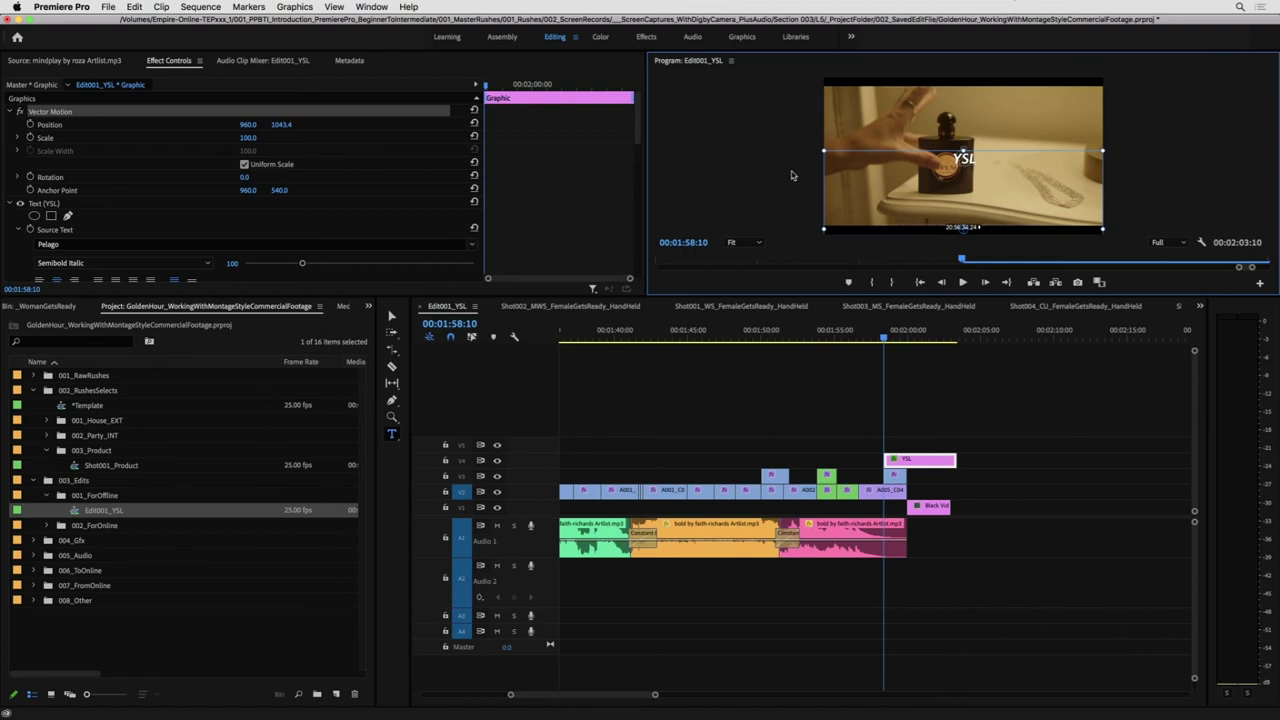
- Trim the YSL title to the product shot's end, play past it, and delete the title from V4
left_click(1016, 348)
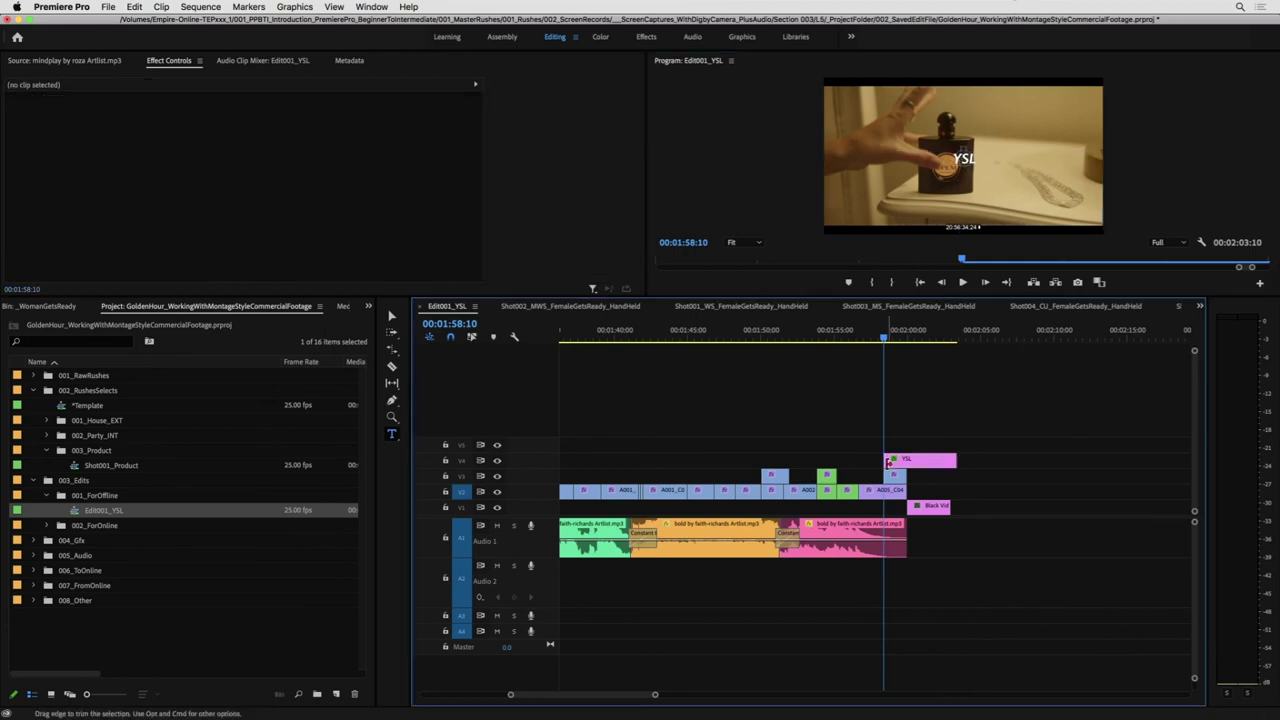
key("j")
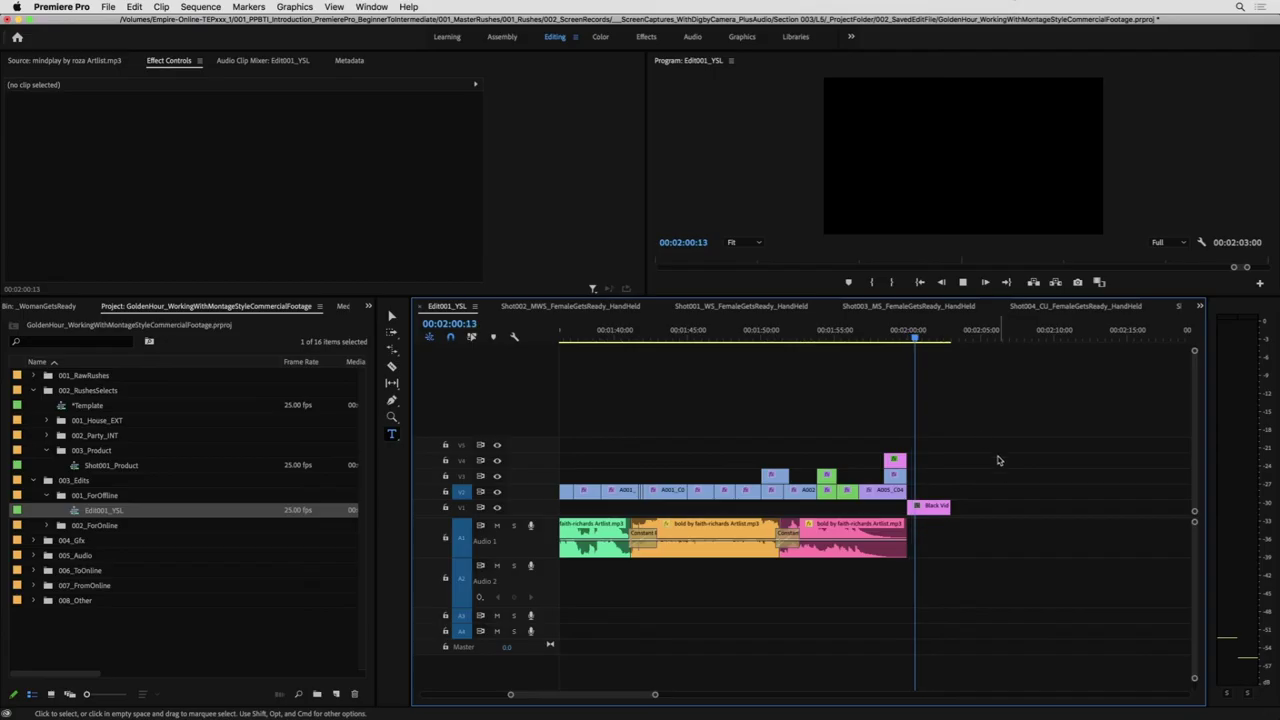
left_click(890, 459)
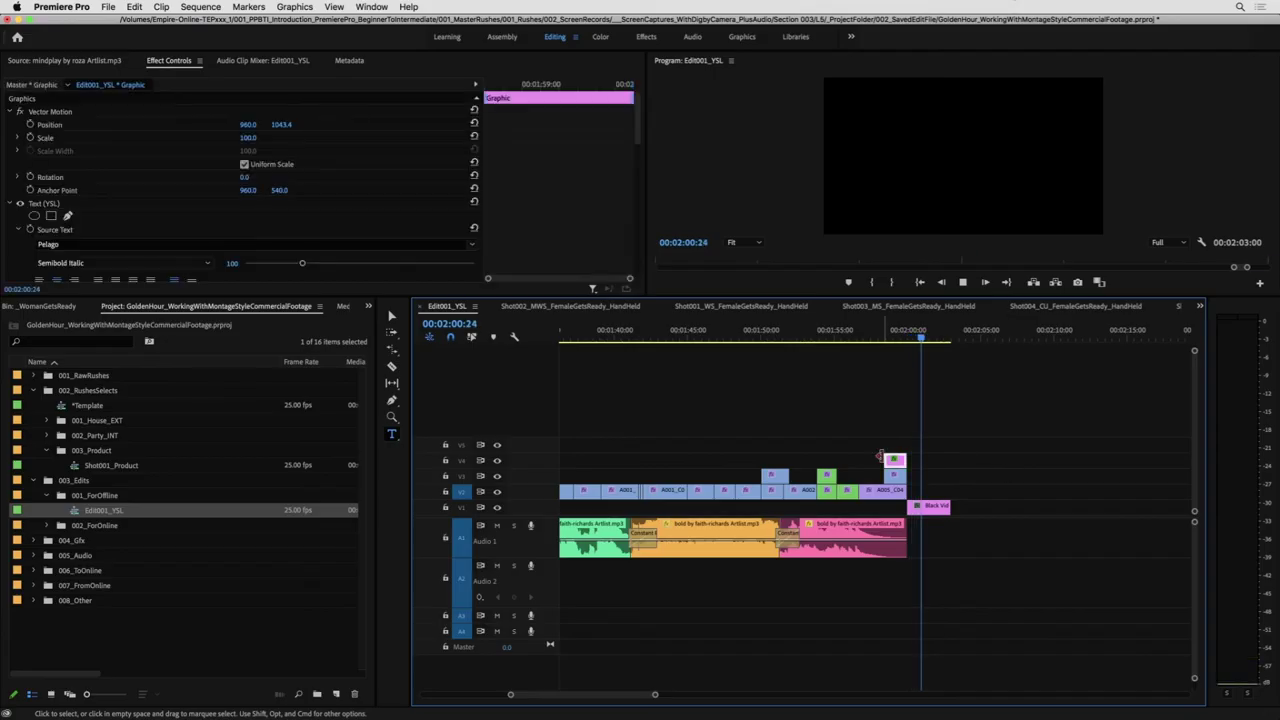
key("Delete")
- Mark the whole montage with an in point at its first frame and an out point at 01:59:24
key("minus")
key("minus")
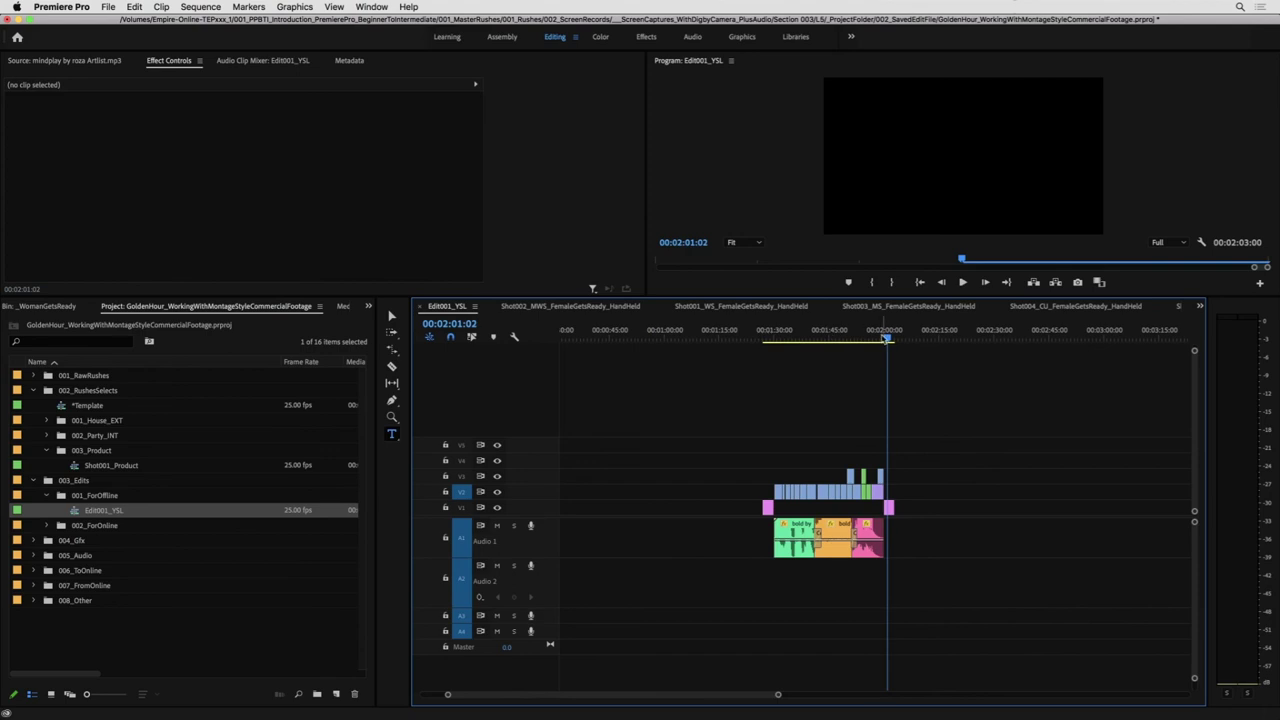
key("Up")
left_click(851, 450)
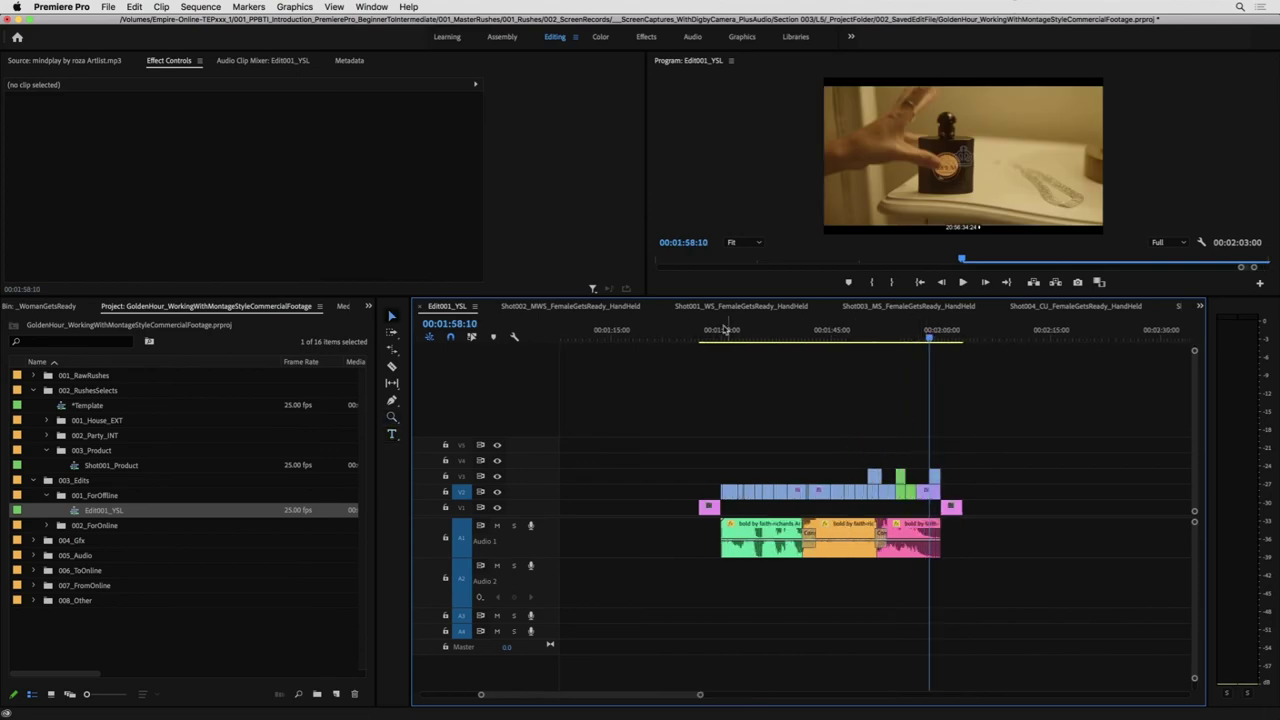
left_click_drag(717, 333, 722, 338)
key("i")
left_click_drag(967, 340, 950, 345)
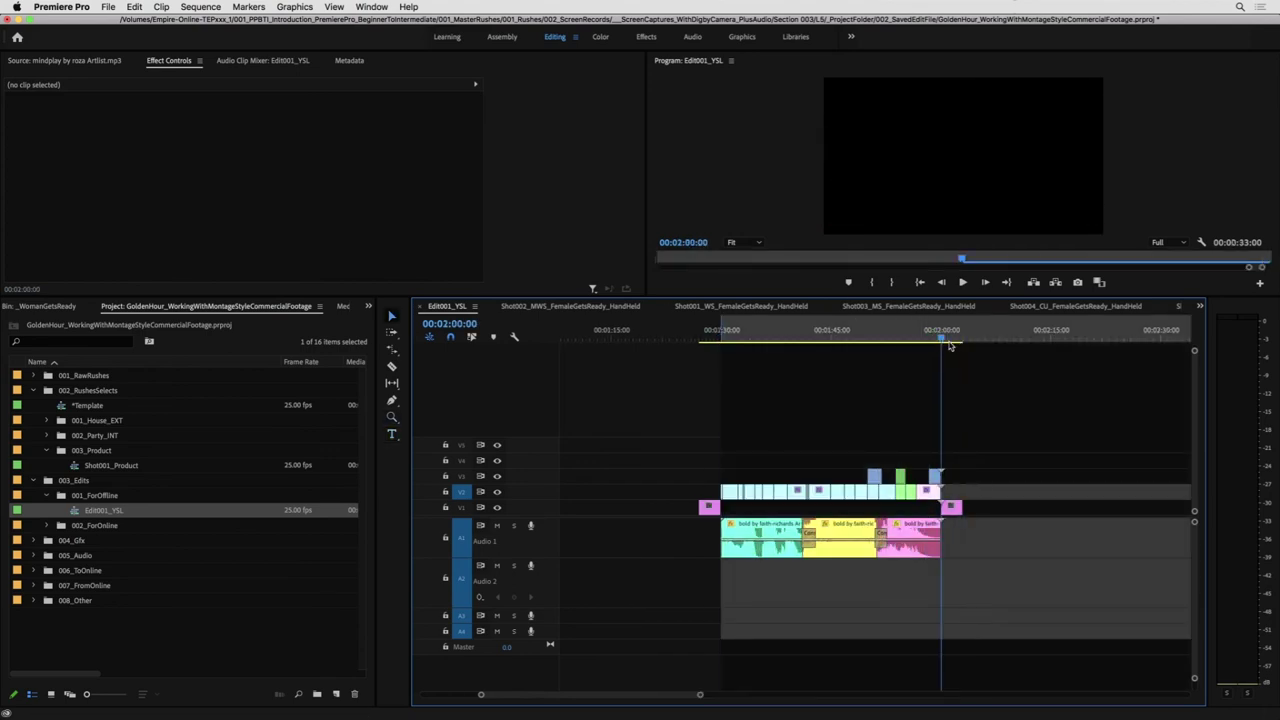
key("Left")
key("o")
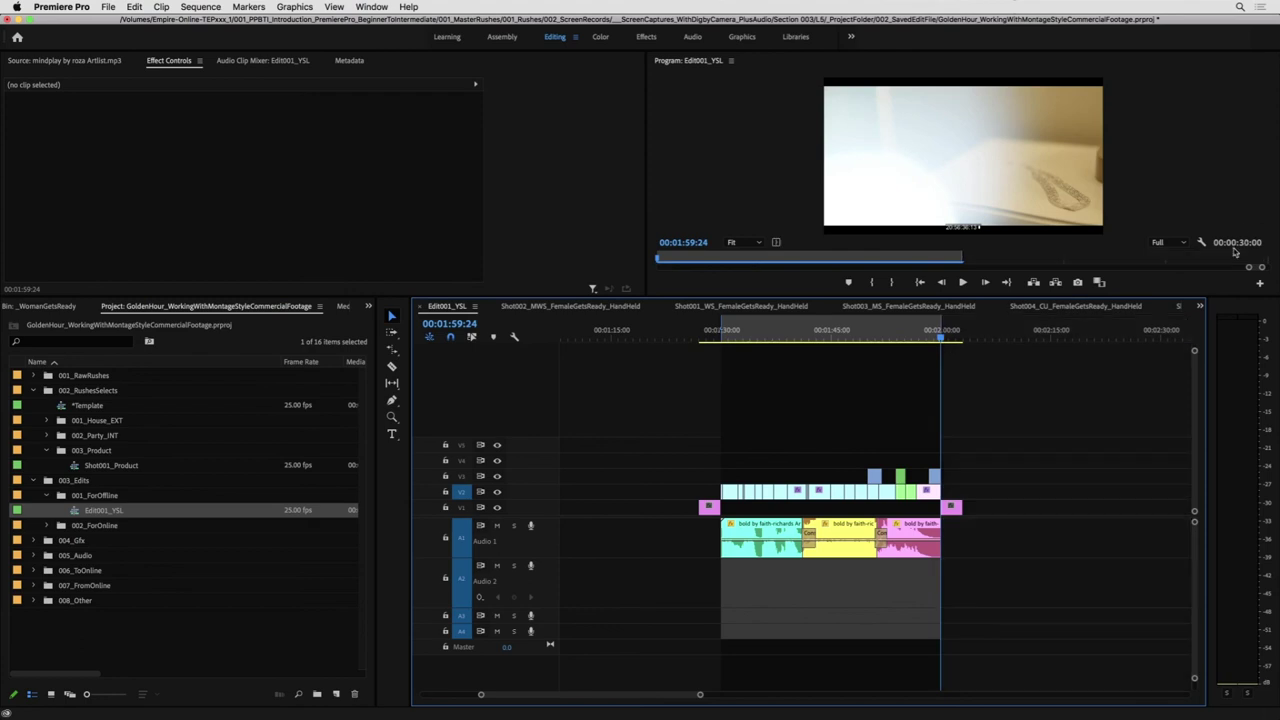
- Play the montage full-screen from its start to review the edit
left_click_drag(725, 338, 712, 342)
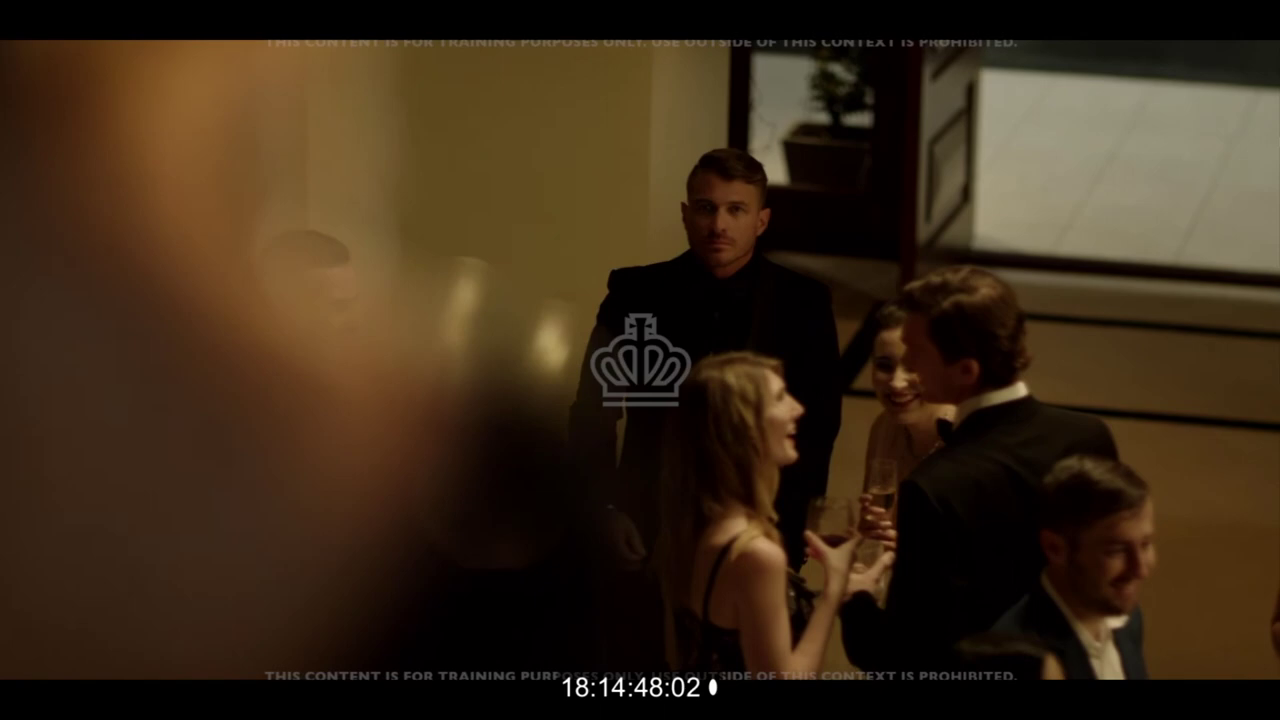
key("space")
key("Escape")
- Split the staircase shot around 01:43:19, speed up the short middle piece with Rate Stretch, and close the gap on V2
key("equal")
key("equal")
left_click_drag(784, 336, 808, 338)
key("z")
left_click(814, 458)
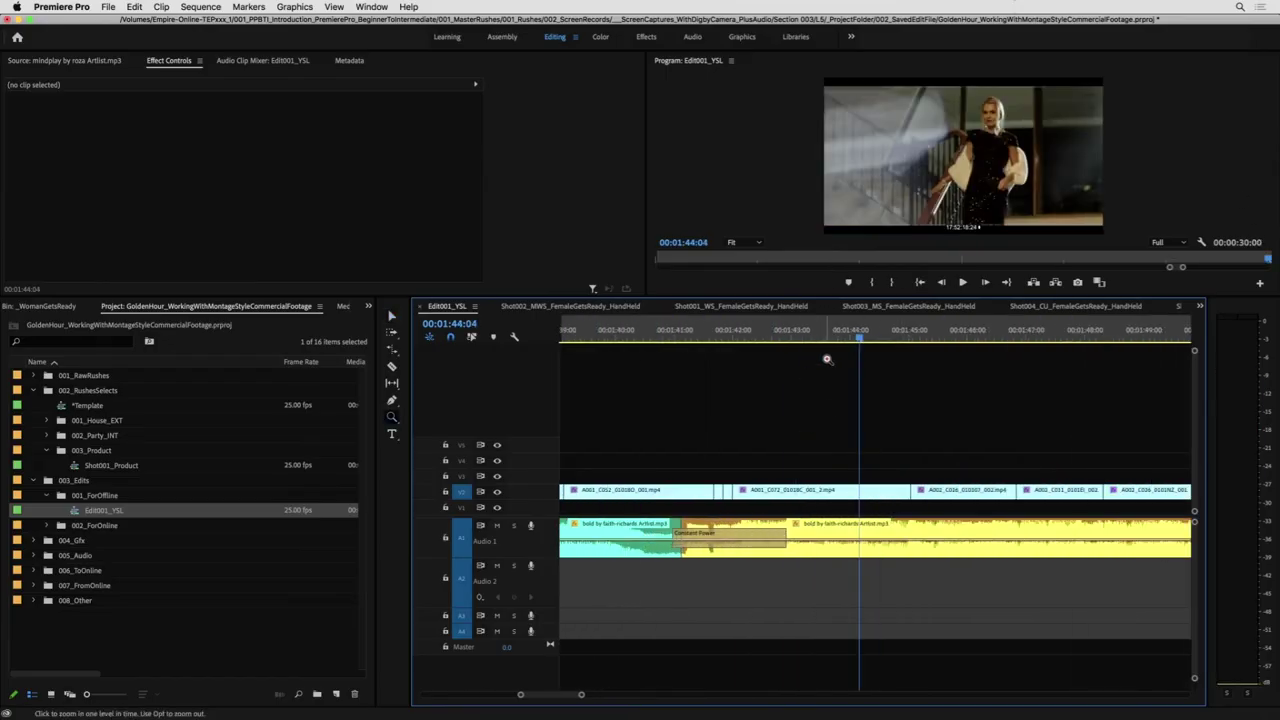
key("k")
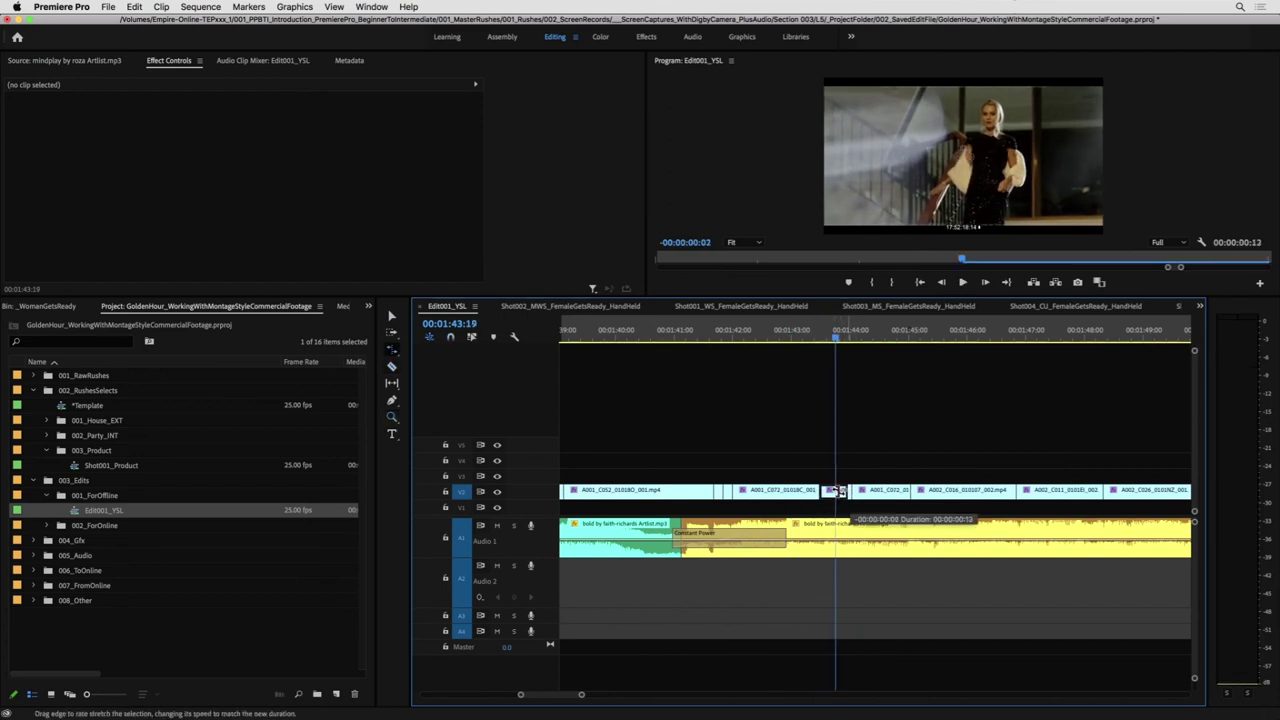
left_click_drag(827, 492, 910, 491)
key("v")
- Play across the new jump cuts in the staircase shot around 01:43:19 to check the timing
left_click(806, 338)
key("space")
key("space")
left_click(654, 331)
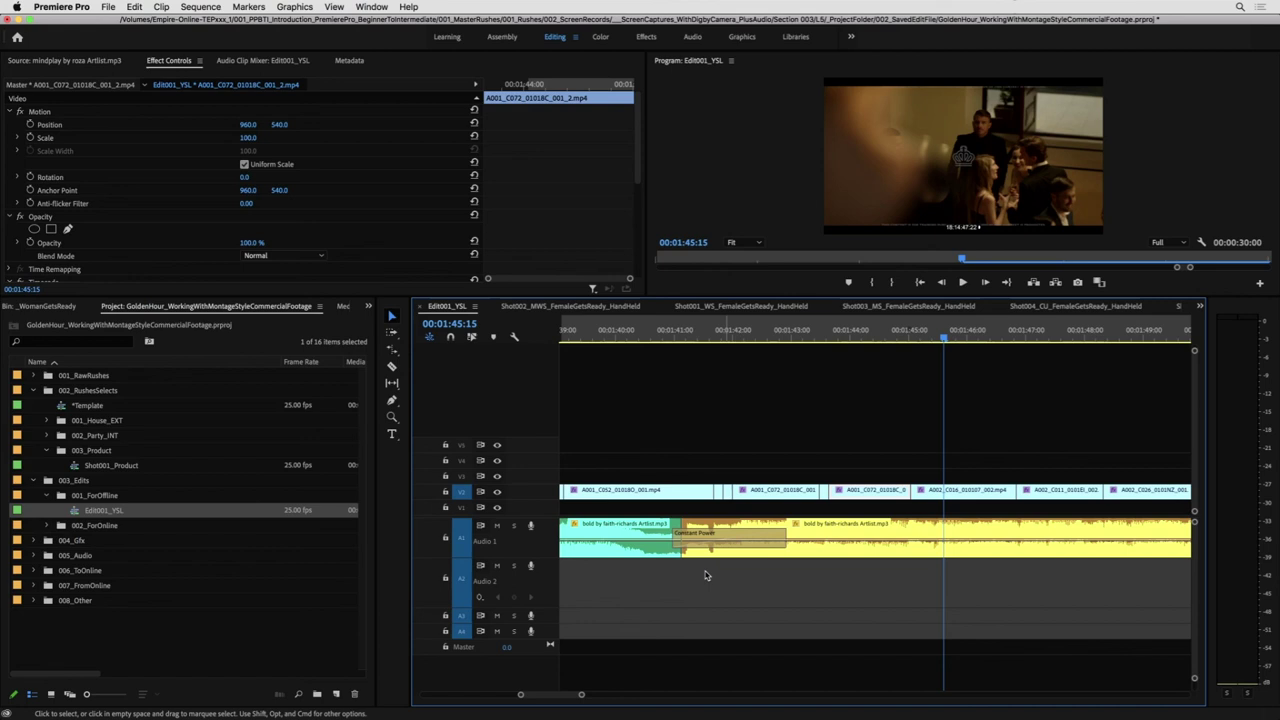
left_click(842, 450)
left_click_drag(816, 334, 841, 334)
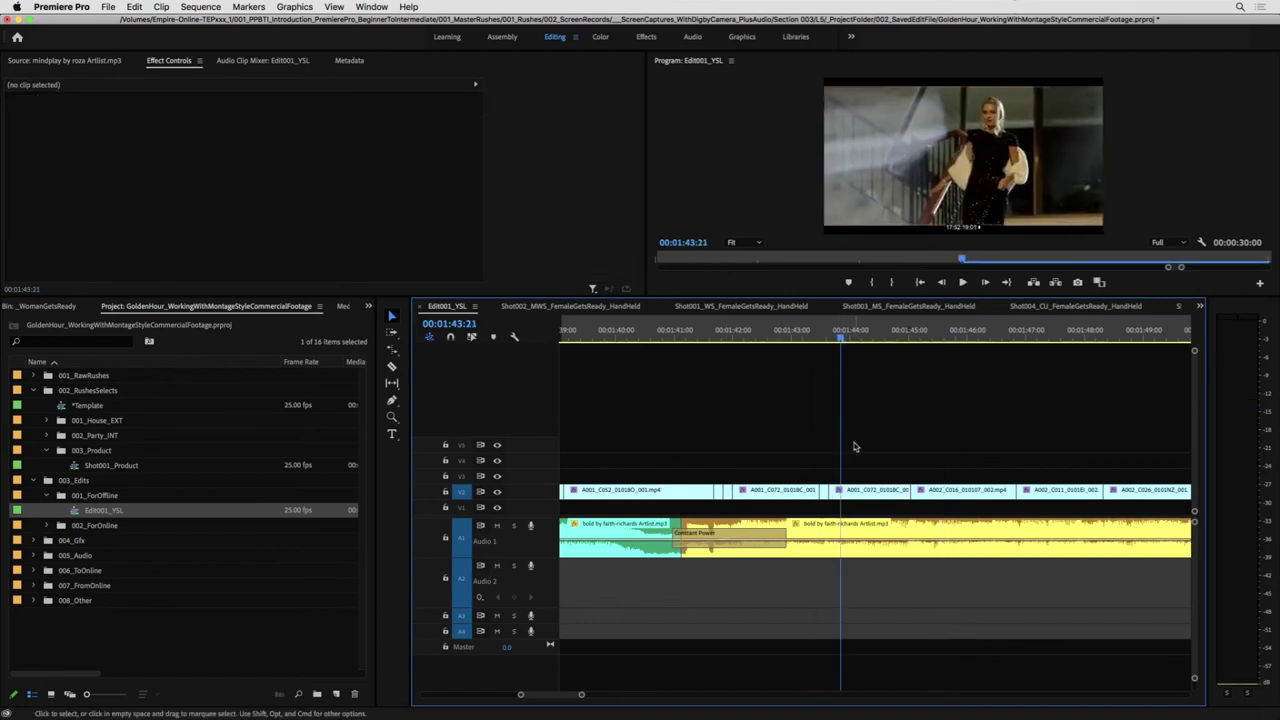
left_click(797, 336)
key("space")
- Review the sequence in full-screen playback from 01:42:11 through the party shot
left_click(758, 335)
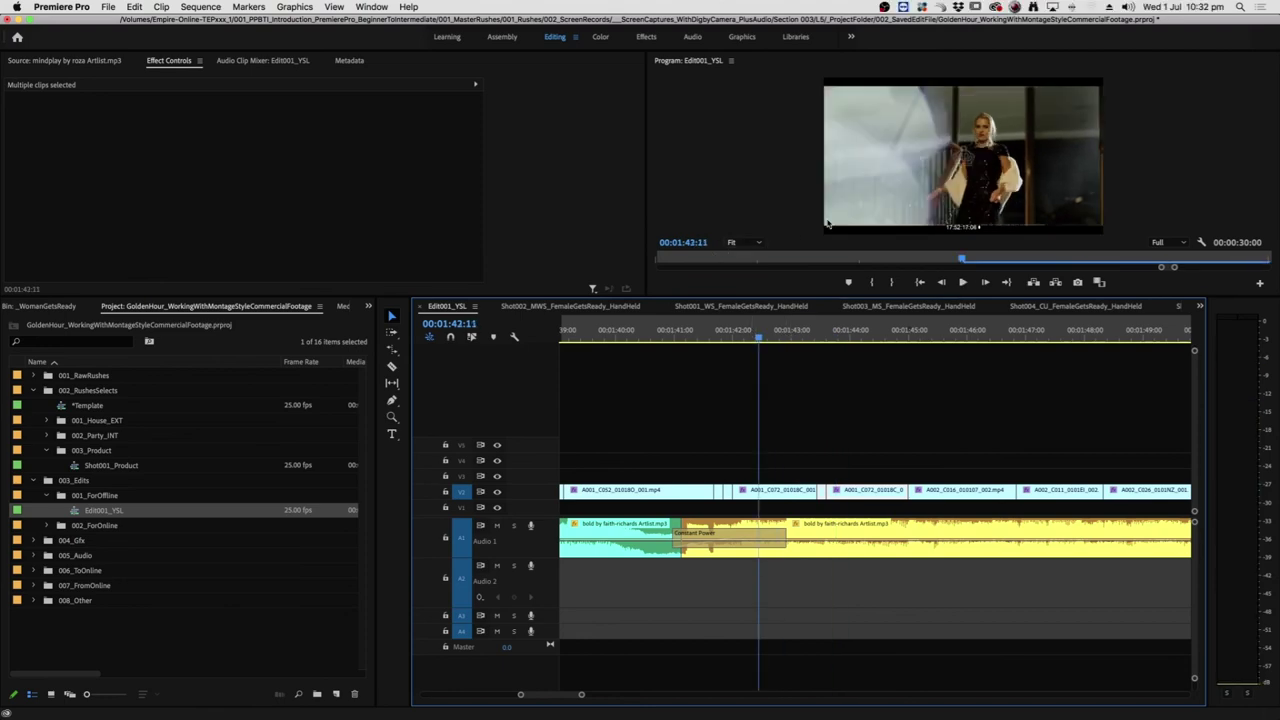
key("ctrl+grave")
key("space")
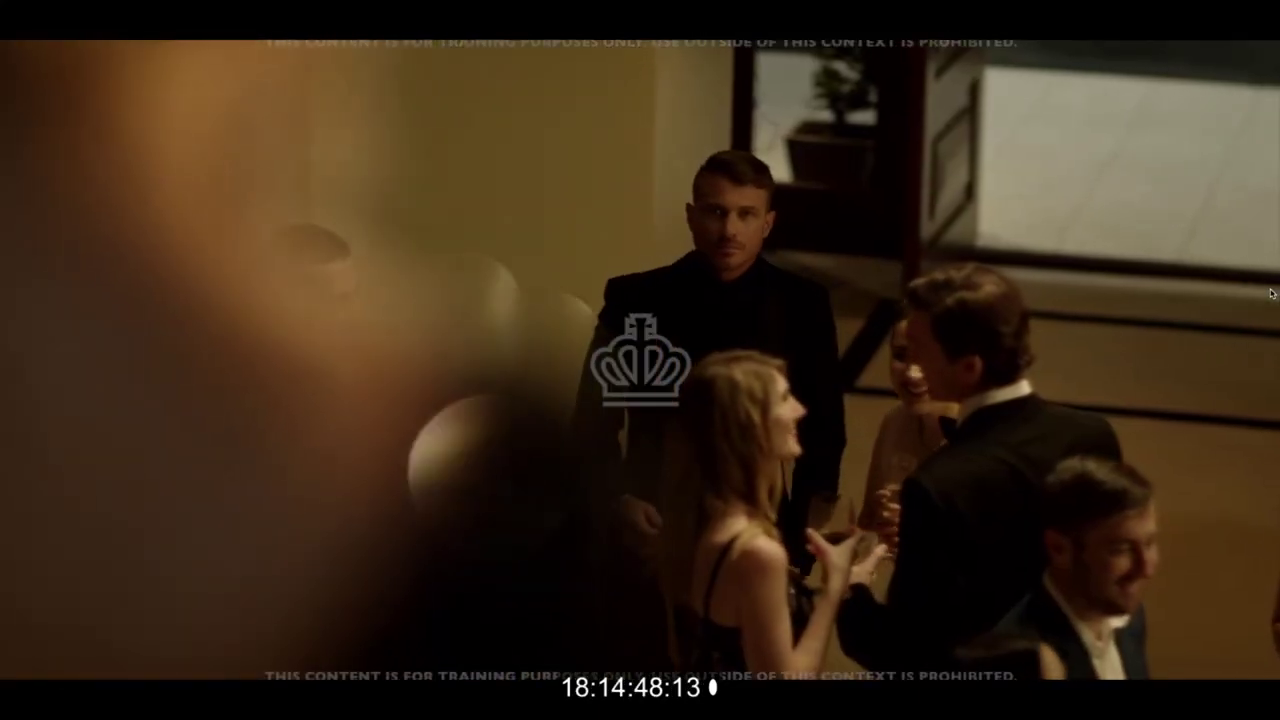
key("space")
key("ctrl+grave")
- Roll the cut between the party shot and the following woman shot slightly earlier, just before 01:47:00, and replay it
key("z")
left_click(989, 440)
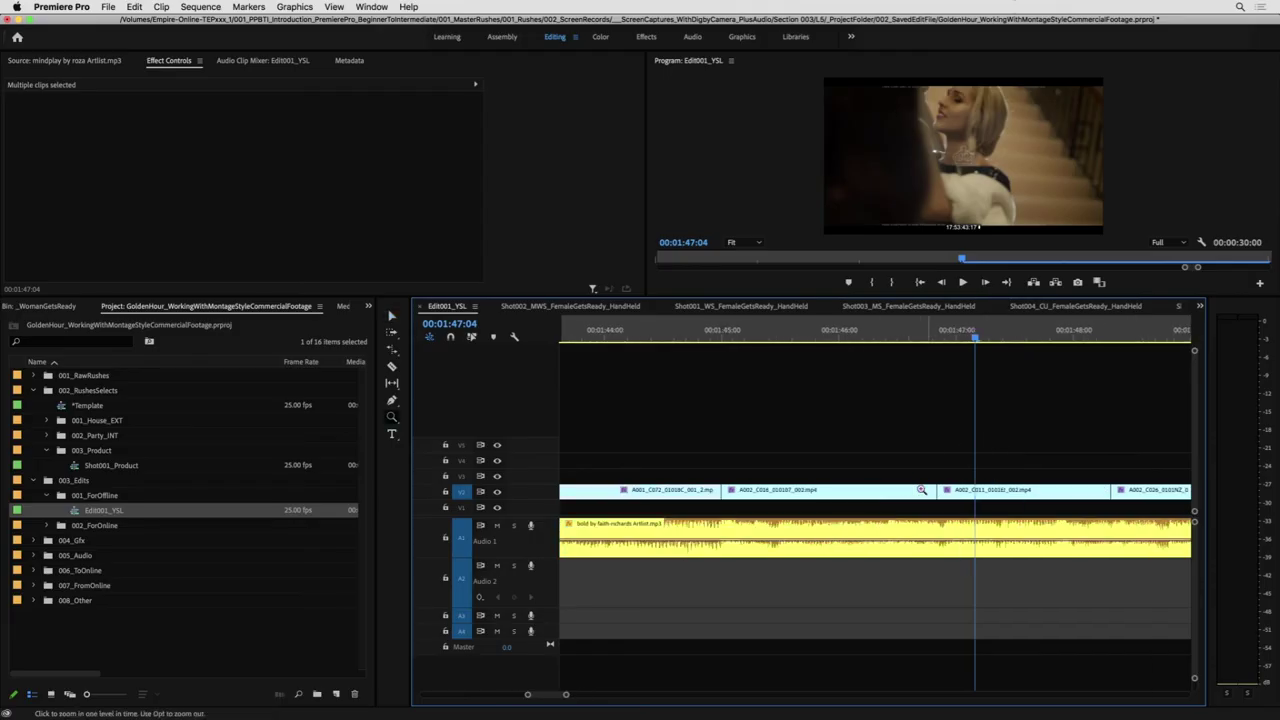
left_click_drag(936, 489, 932, 489)
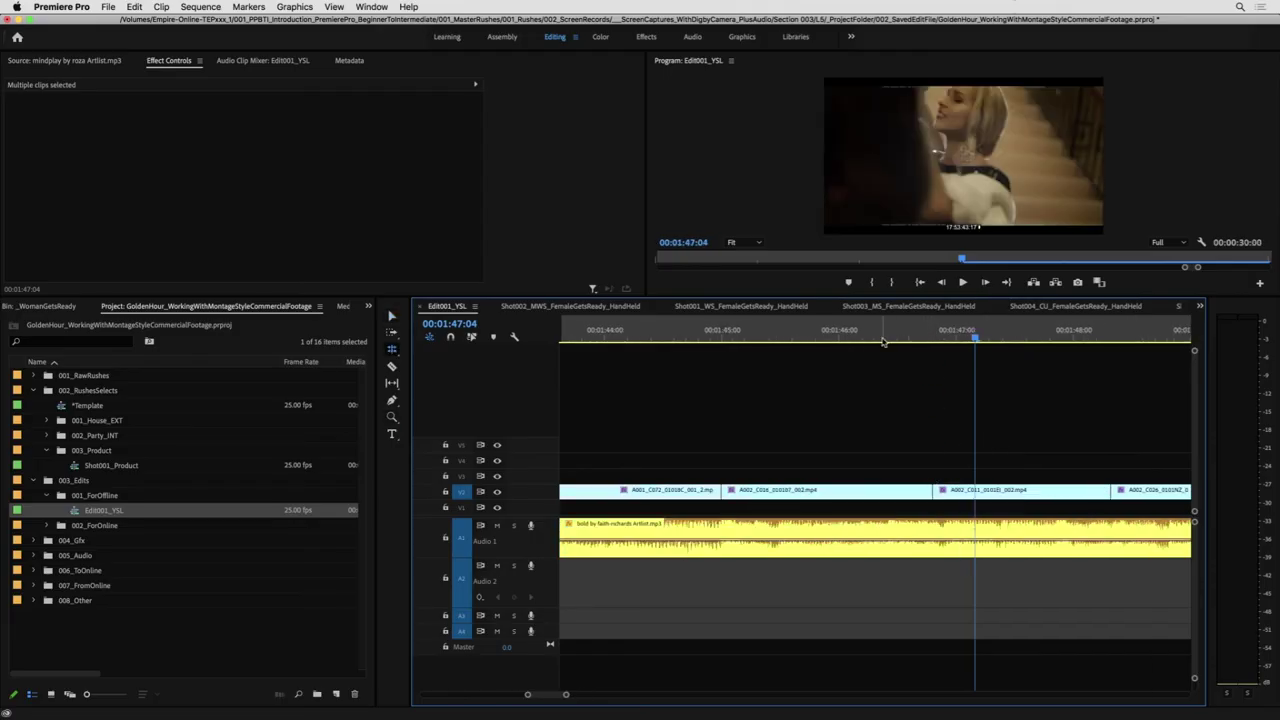
left_click(841, 341)
key("space")
key("space")
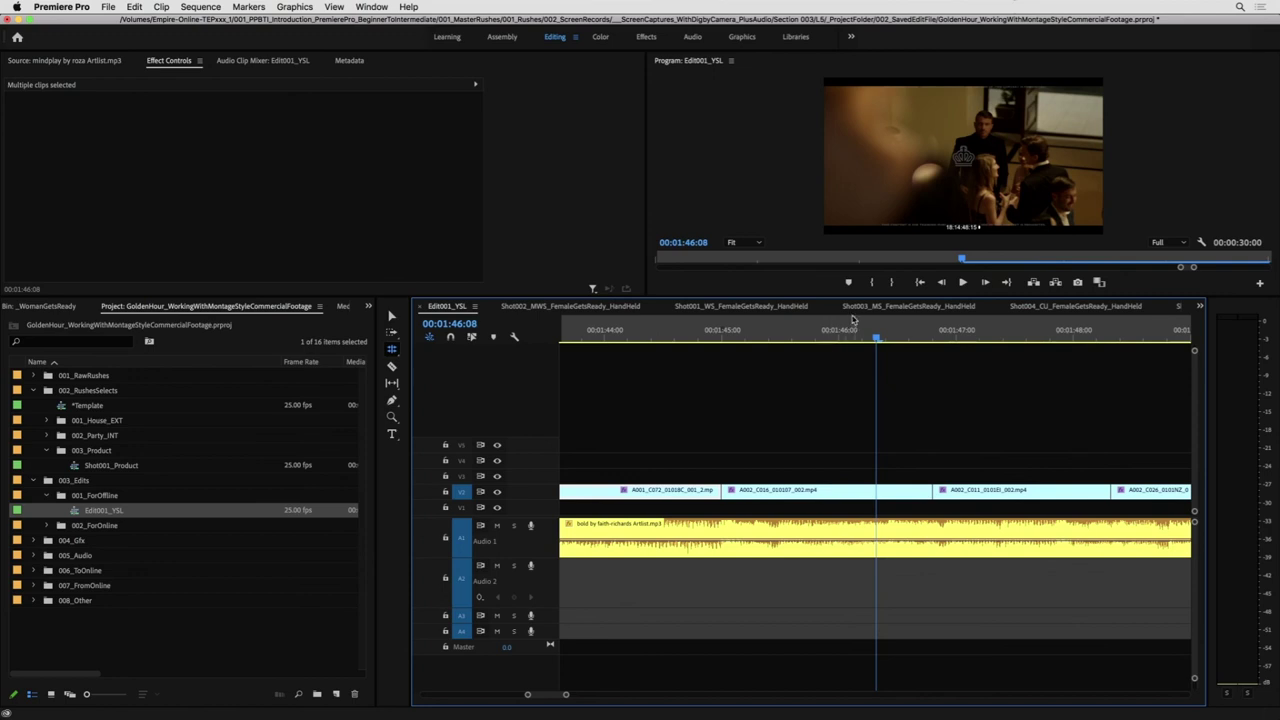
- Watch the rest of the montage full-screen from 01:46:08
key("minus")
key("minus")
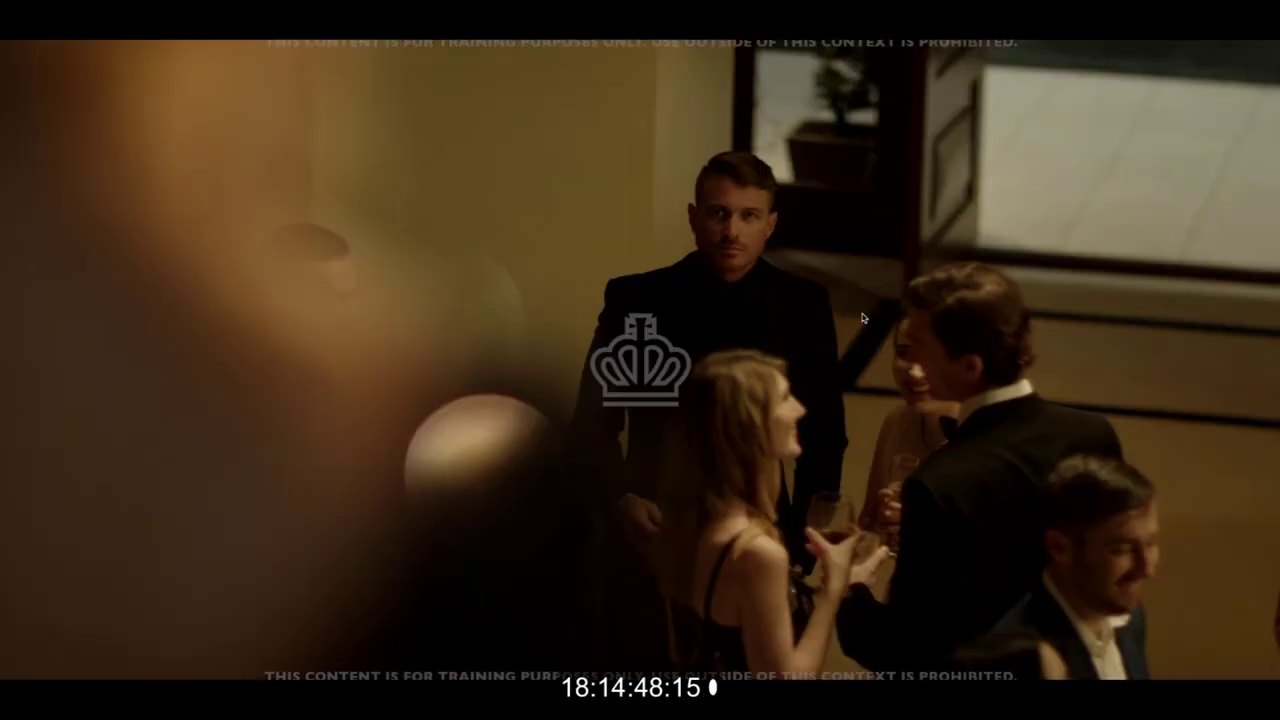
key("space")
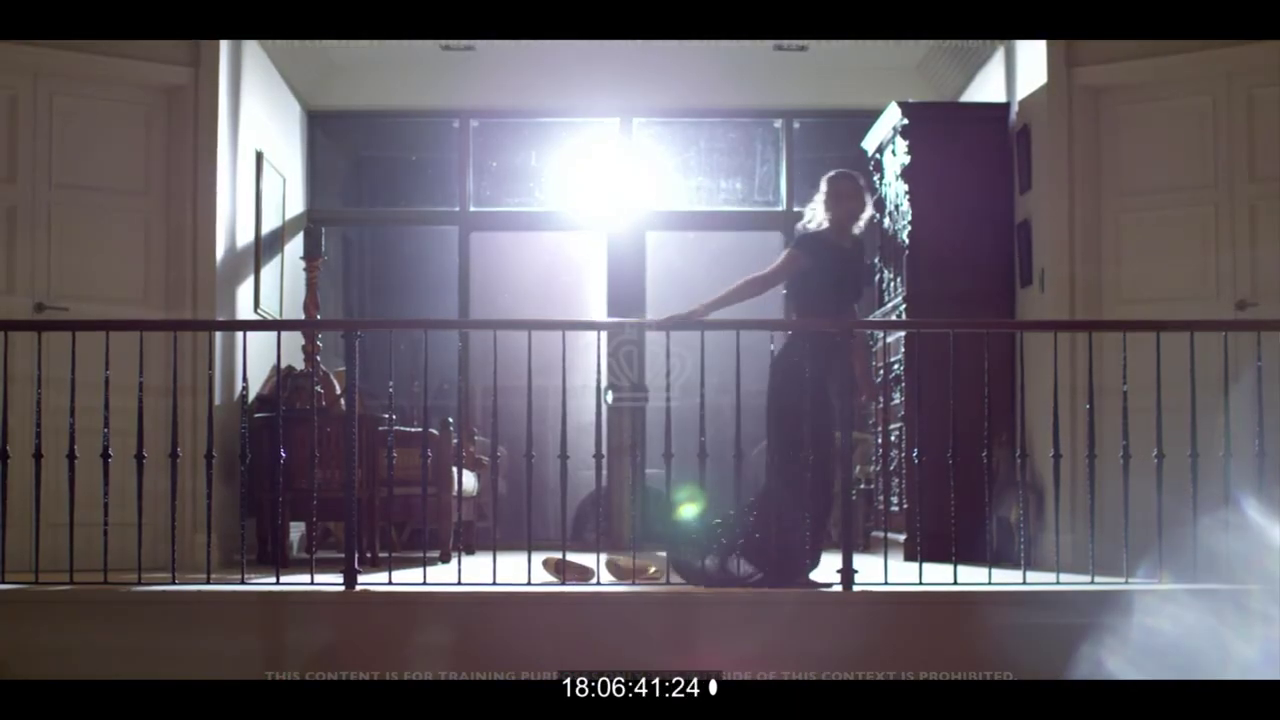
key("Escape")
- Move the last music cut on A1 to about 01:56:11 by trimming the final clip's start and extending the preceding clip
scroll(688, 510, "left", 3)
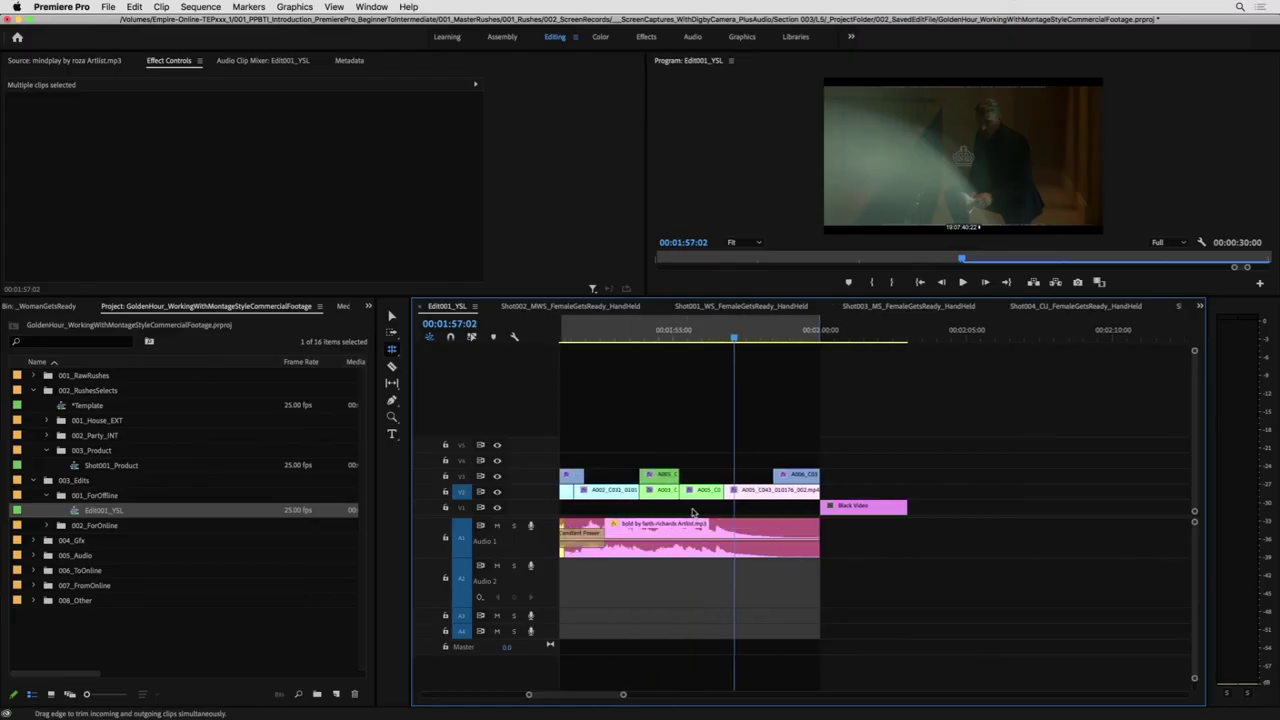
left_click_drag(565, 522, 711, 530)
left_click(704, 338)
key("space")
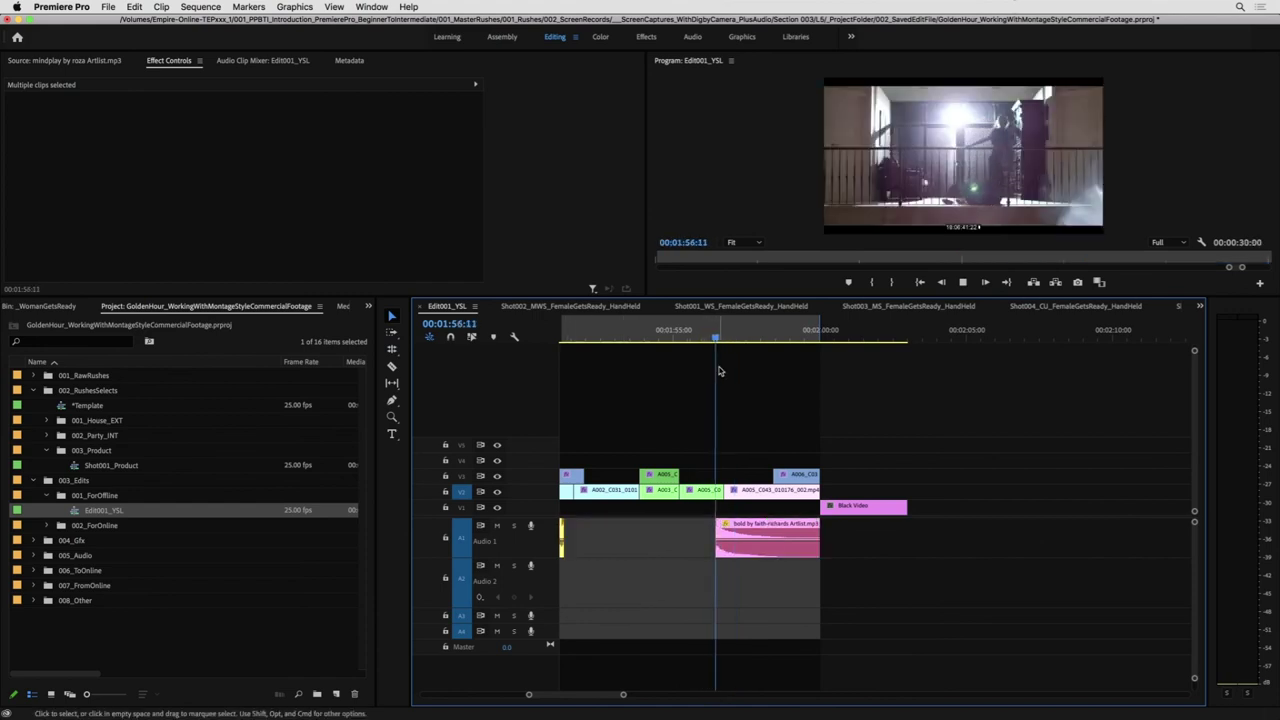
key("space")
left_click_drag(569, 527, 716, 530)
- Add a Constant Power crossfade at the new music cut and shorten it to 15 frames
left_click(618, 336)
key("space")
key("minus")
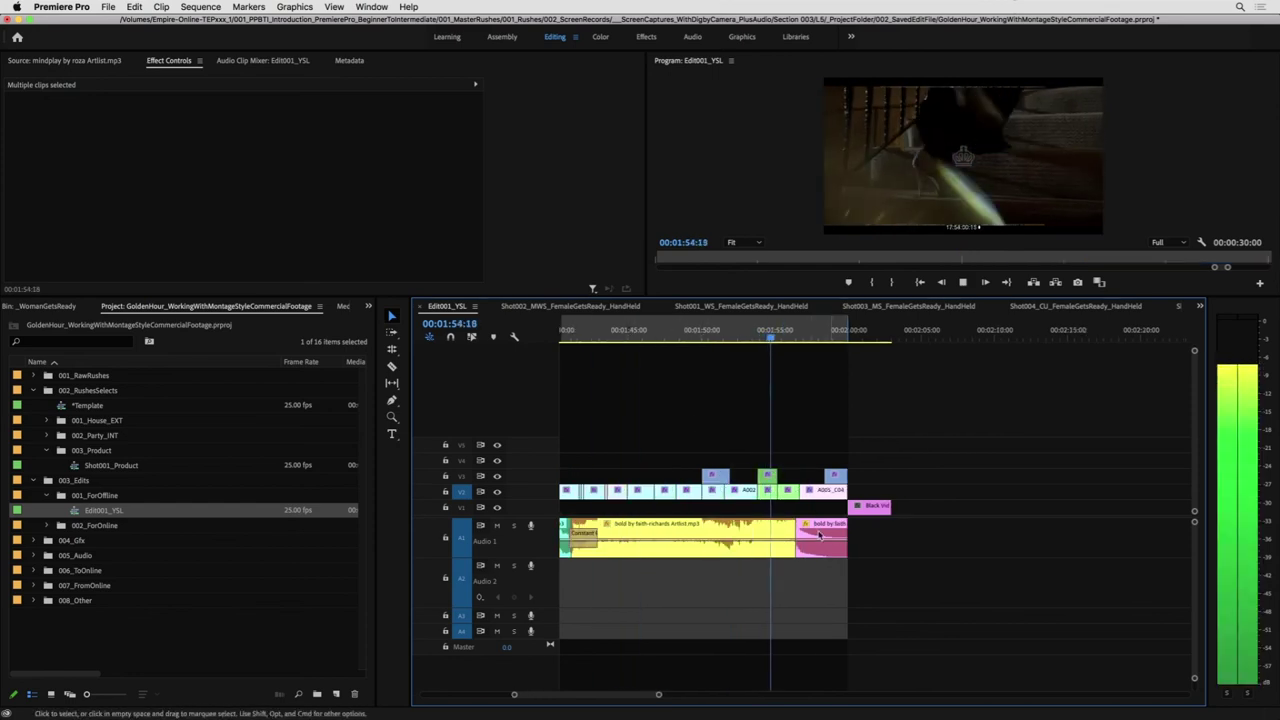
left_click(797, 531)
key("super+shift+d")
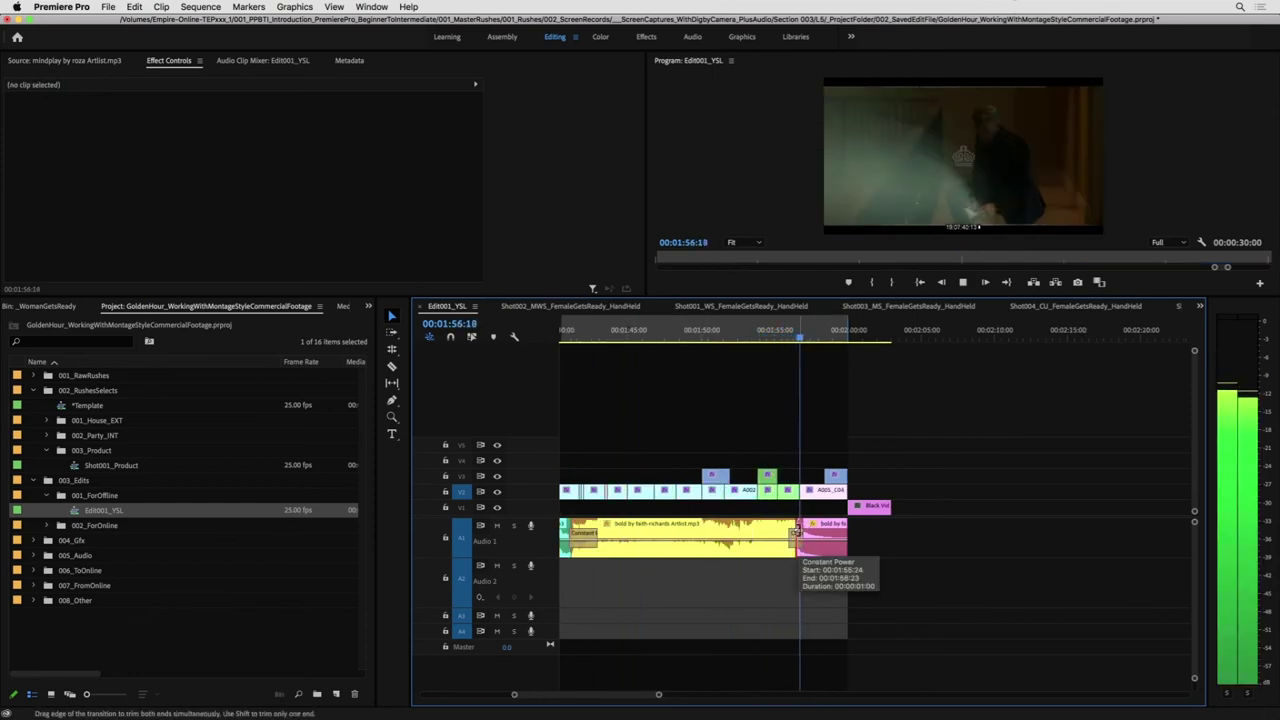
left_click(801, 534)
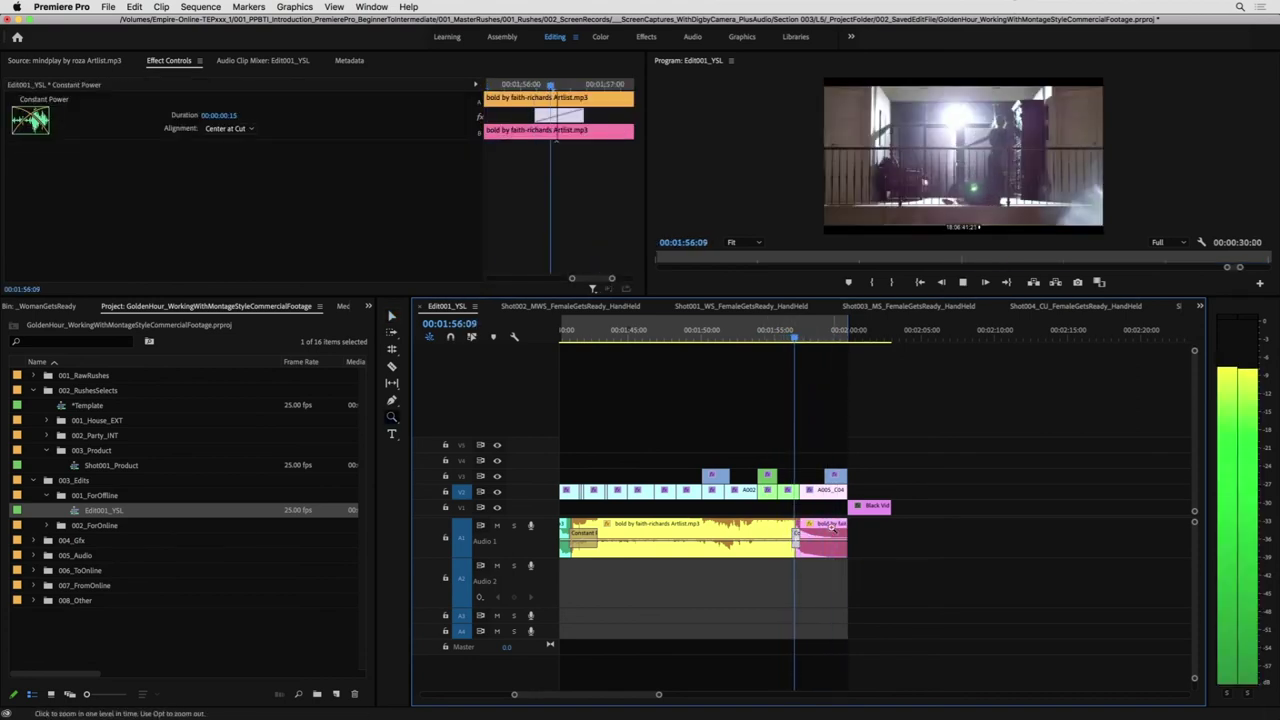
- Lengthen the music crossfade to 01:18, starting at the cut, and play across it
key("=")
key("space")
left_click_drag(803, 537, 836, 537)
key("shift+k")
key("space")
left_click(781, 332)
key("space")
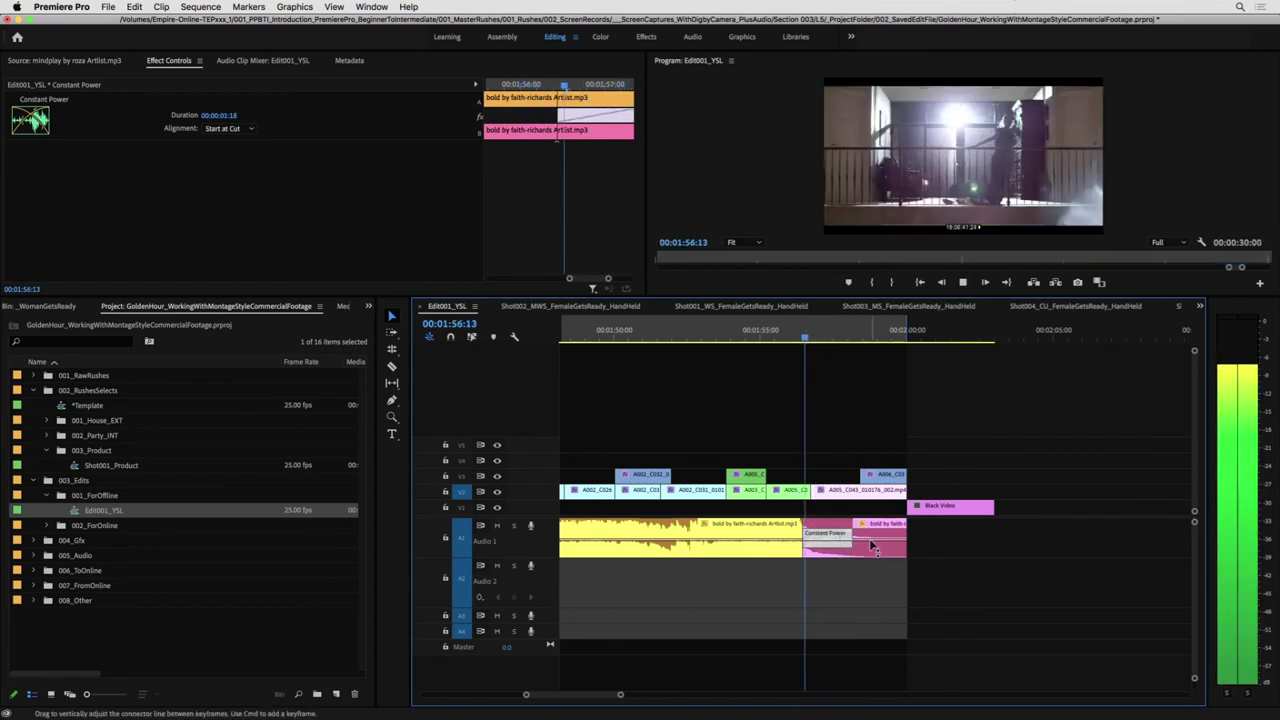
- Shift the 01:18 music crossfade earlier so that it straddles the cut, and play around it
key("space")
mouse_move(837, 535)
left_mouse_down()
mouse_move(825, 516)
mouse_move(814, 537)
left_mouse_up()
key("shift+k")
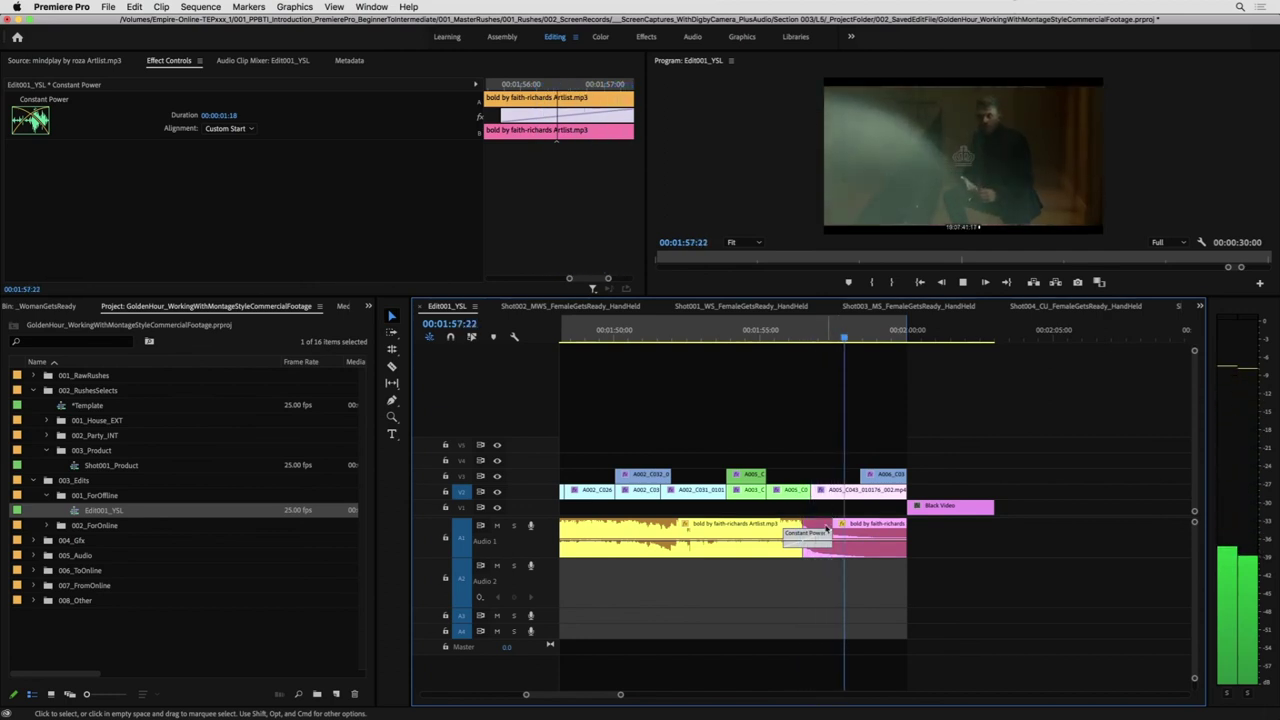
- Shift the 01:18 music crossfade earlier, add volume keyframes around 01:56:20 on the final music clip, and play across them
left_click_drag(820, 536, 811, 520)
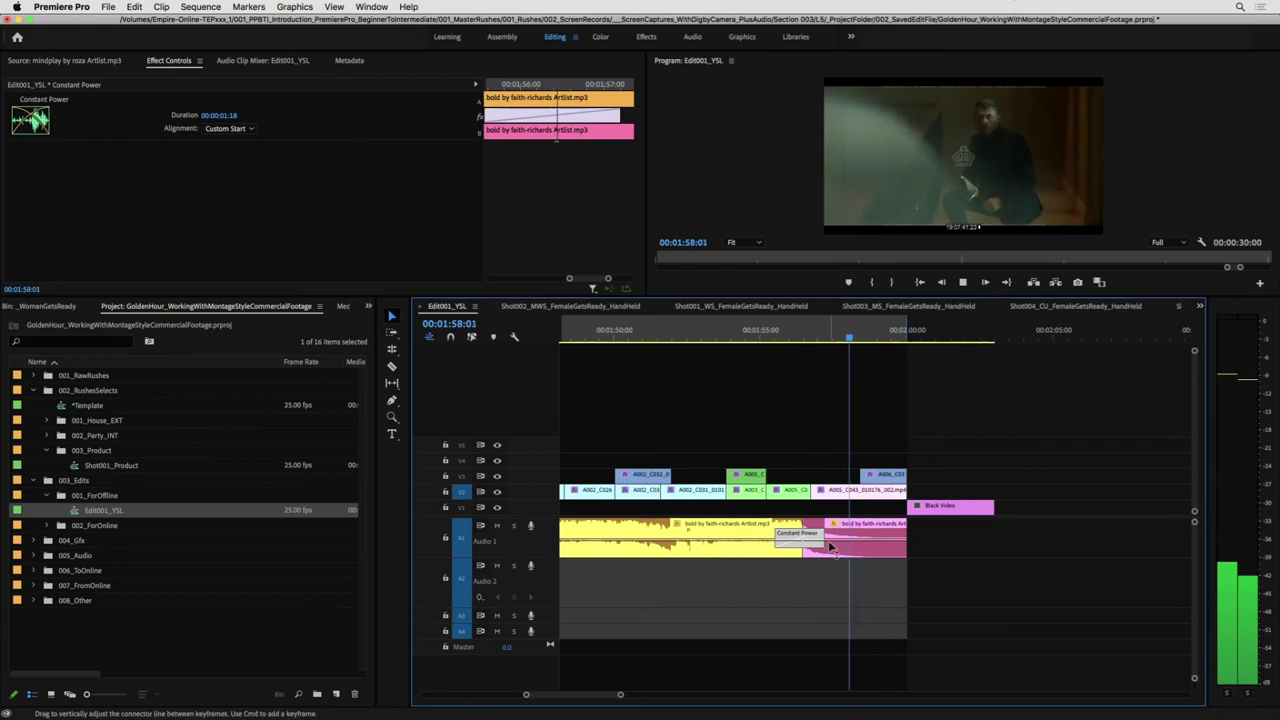
key("space")
key("p")
left_click(840, 545)
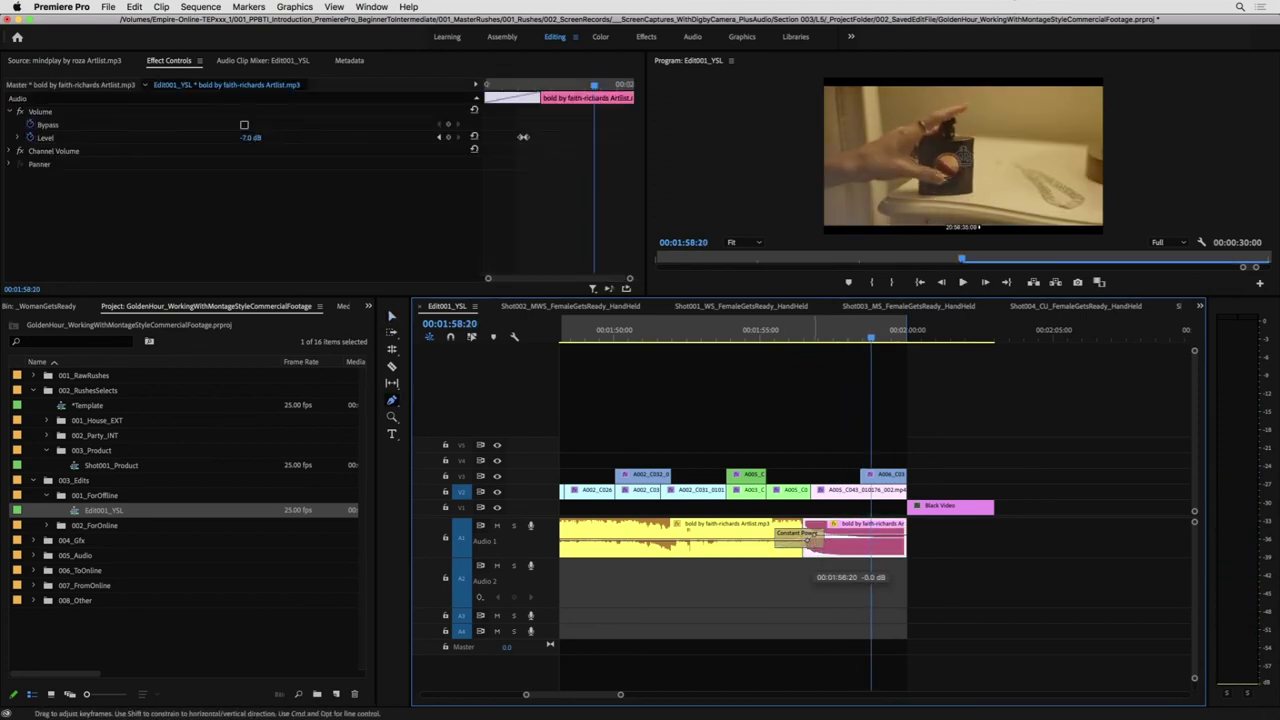
left_click(795, 338)
key("space")
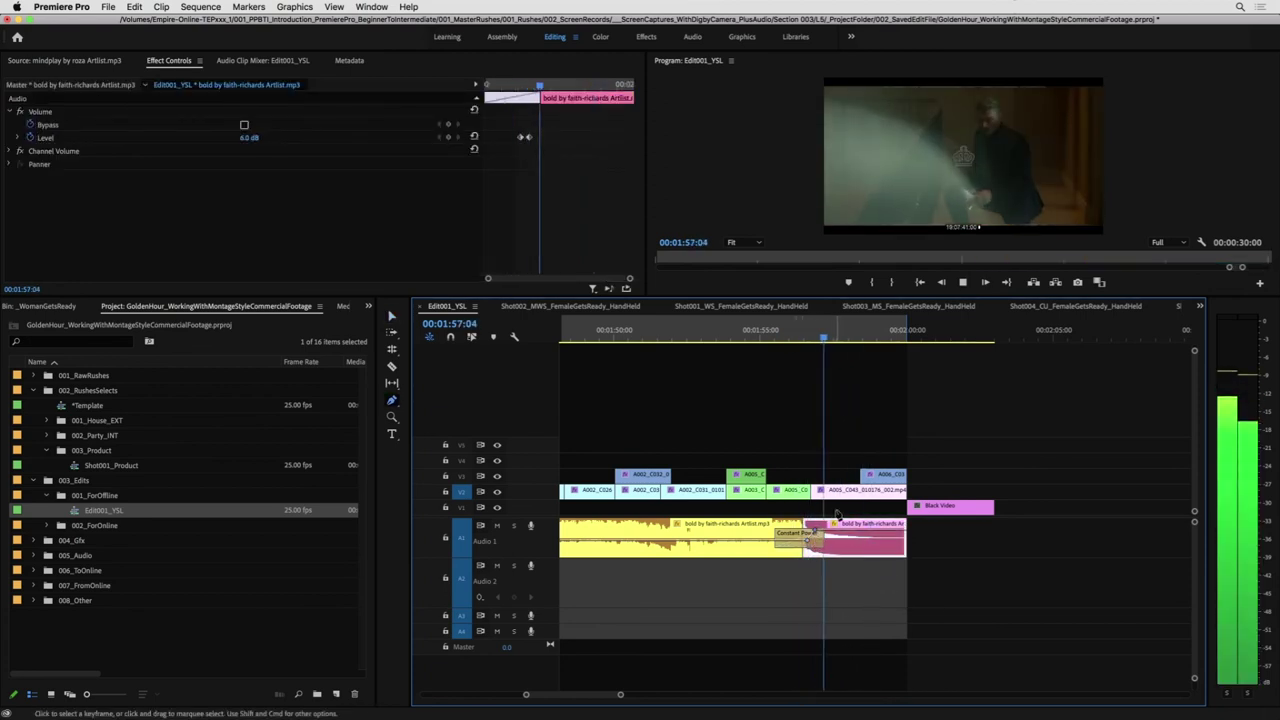
- Add another volume keyframe just after 01:57:09 on the final music clip, adjust the level curve, and play the transition
key("space")
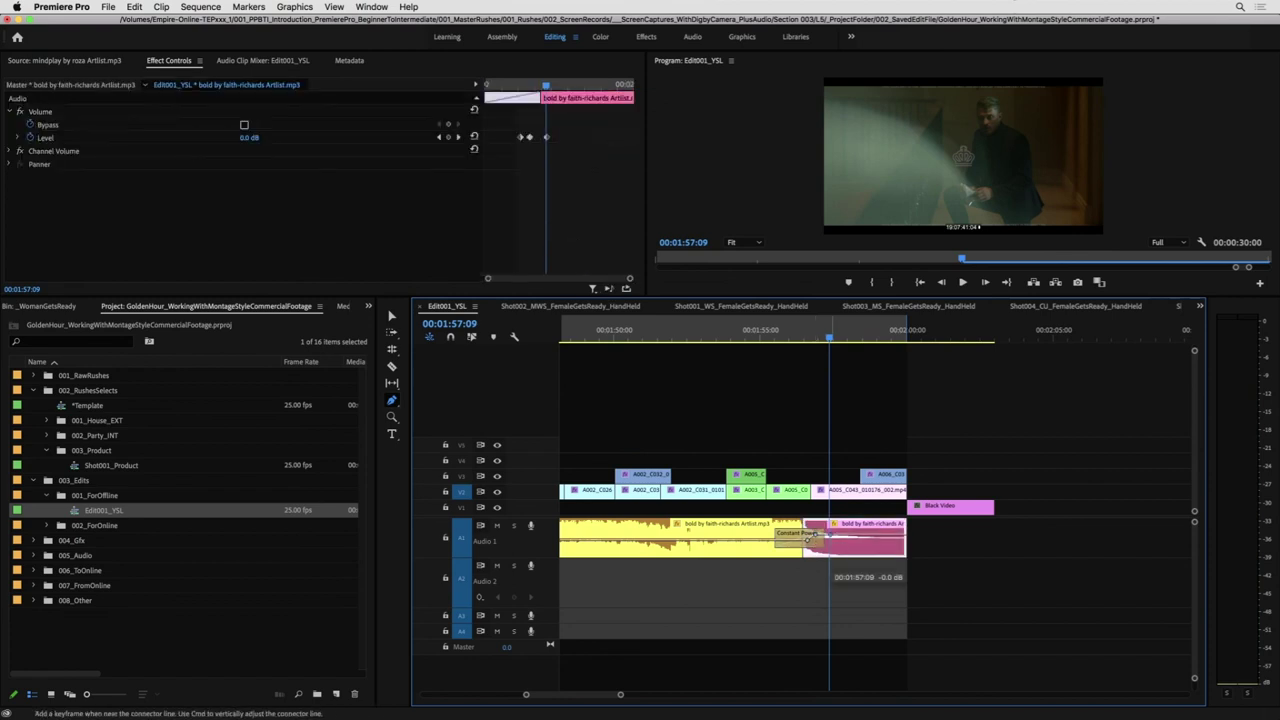
left_click(779, 334)
key("space")
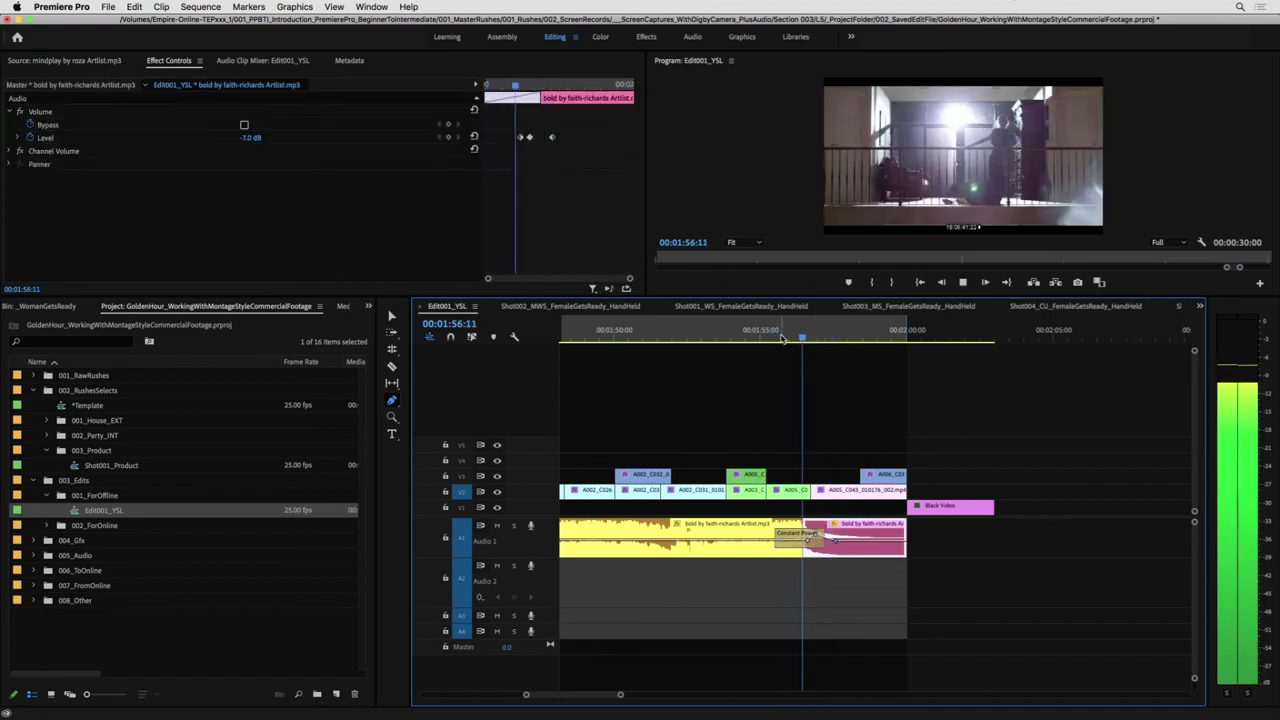
key("space")
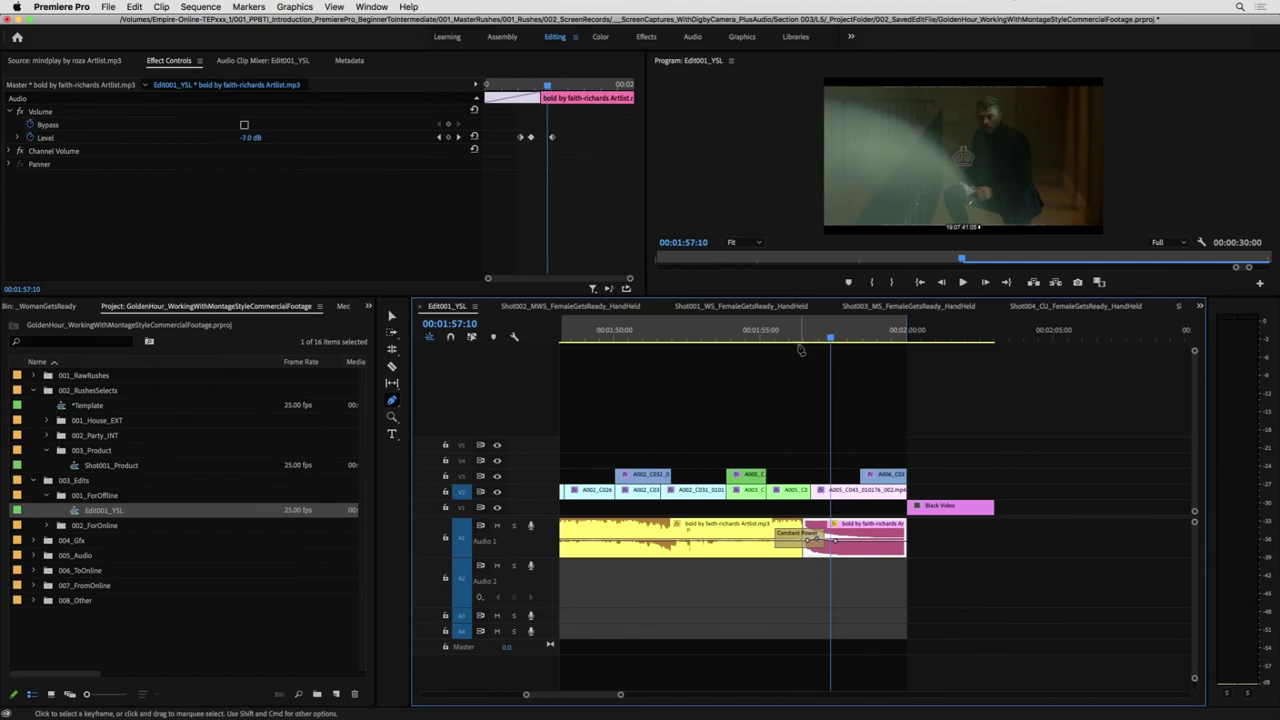
left_click(776, 334)
key("space")
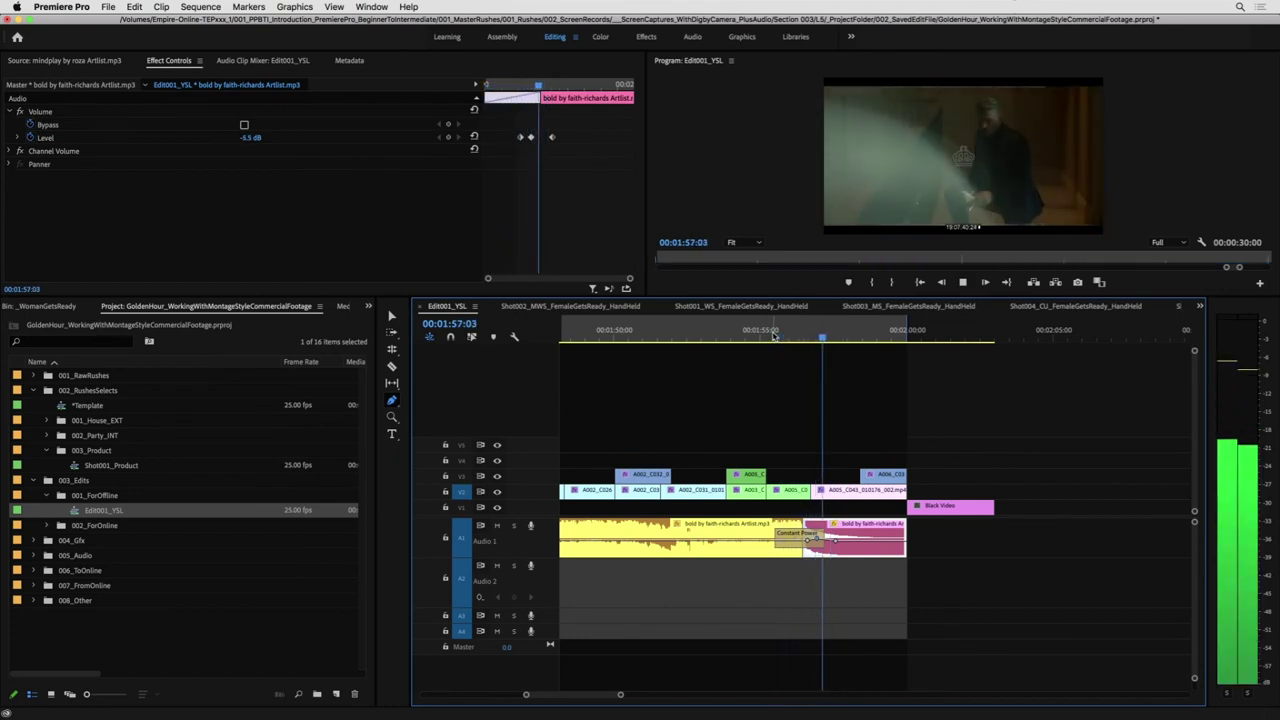
key("space")
- Review the edit full screen, first from 01:47:19 and again in full from the leading black at 01:29:02
key("minus")
left_click(750, 332)
left_click(713, 333)
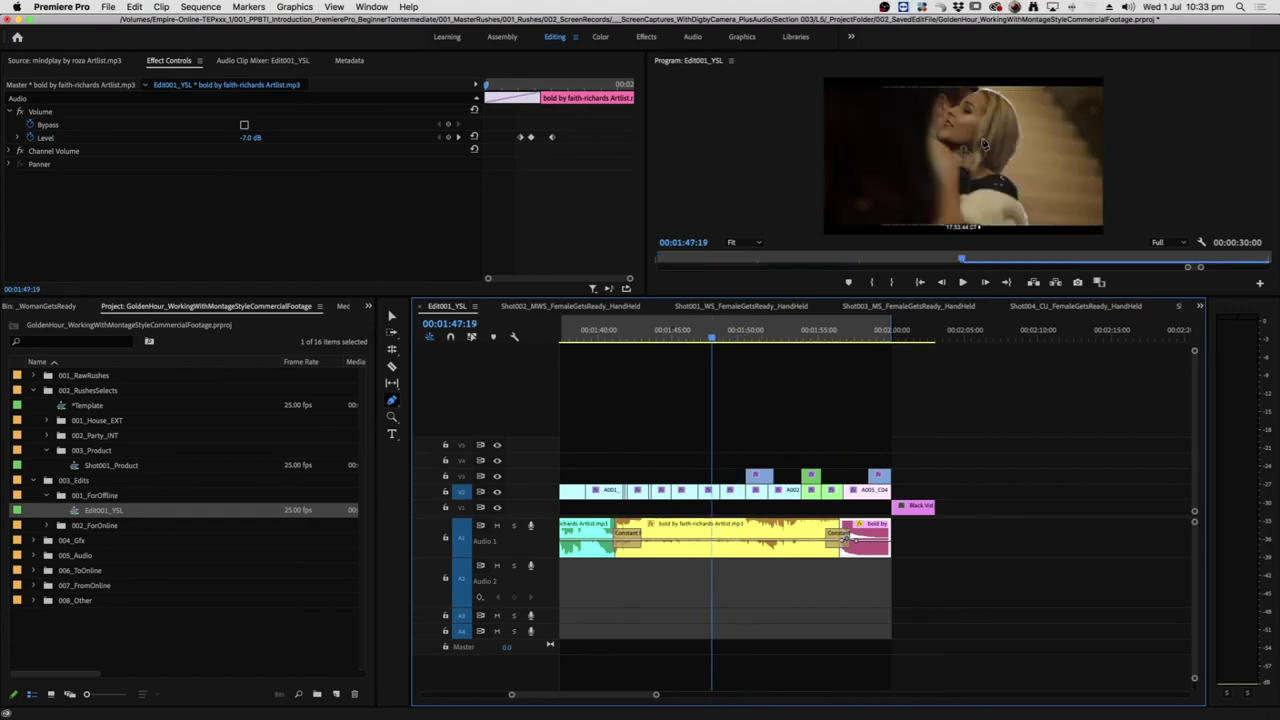
key("ctrl+grave")
key("space")
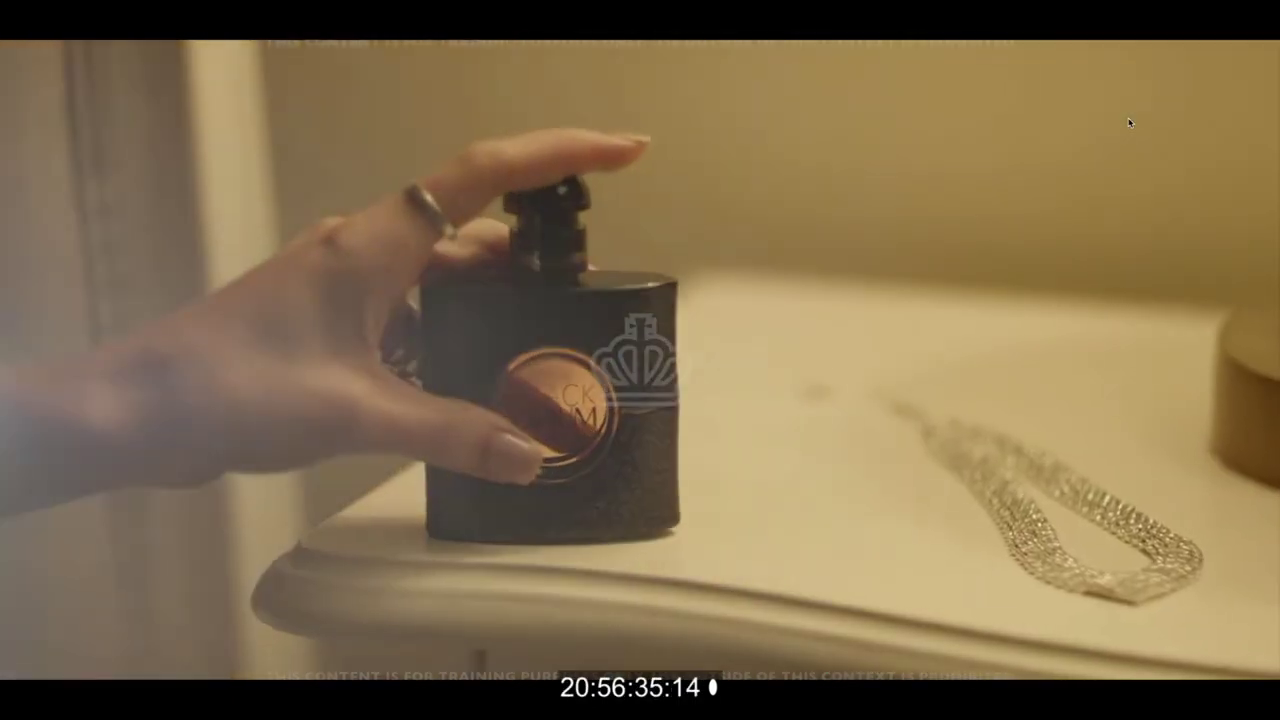
key("Escape")
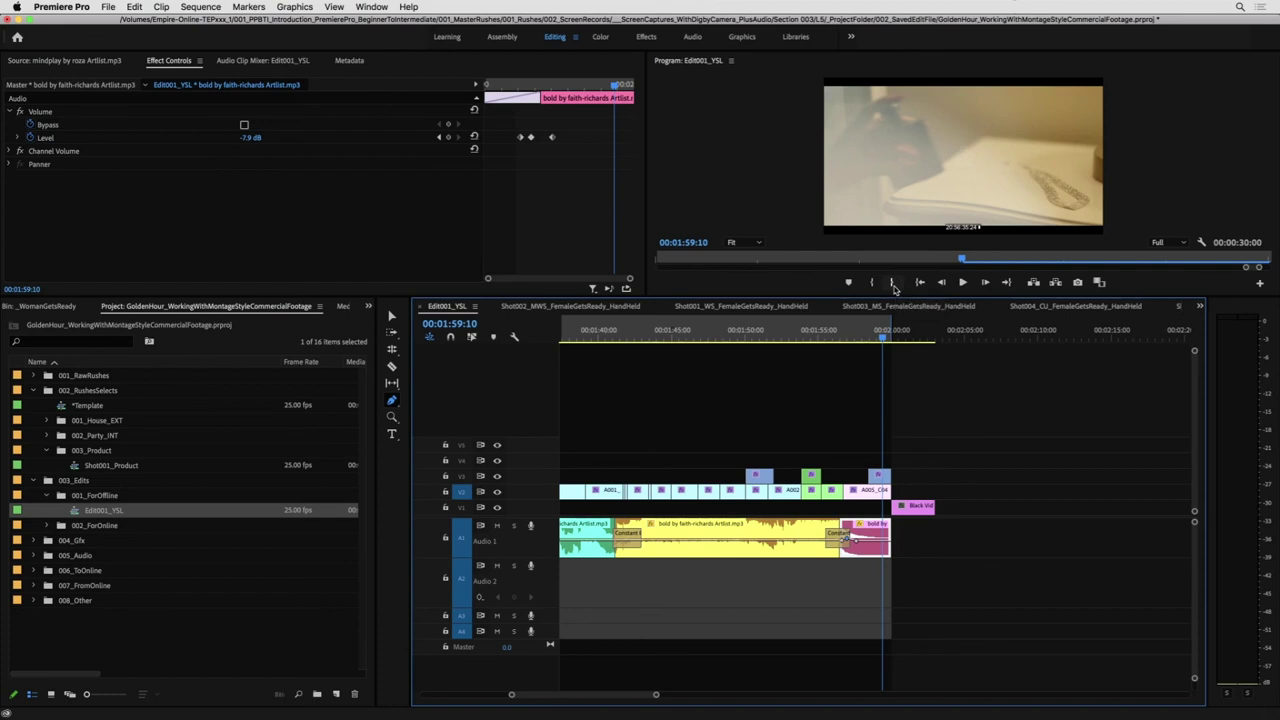
key("minus")
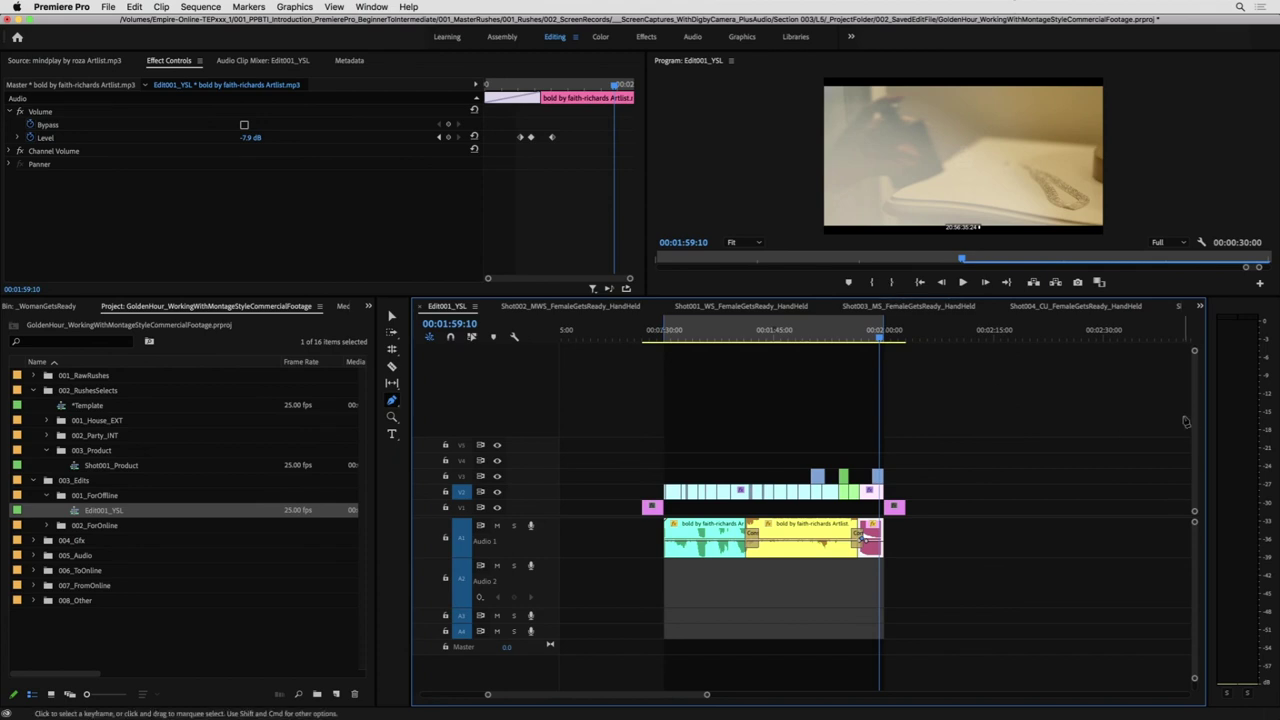
left_click(980, 434)
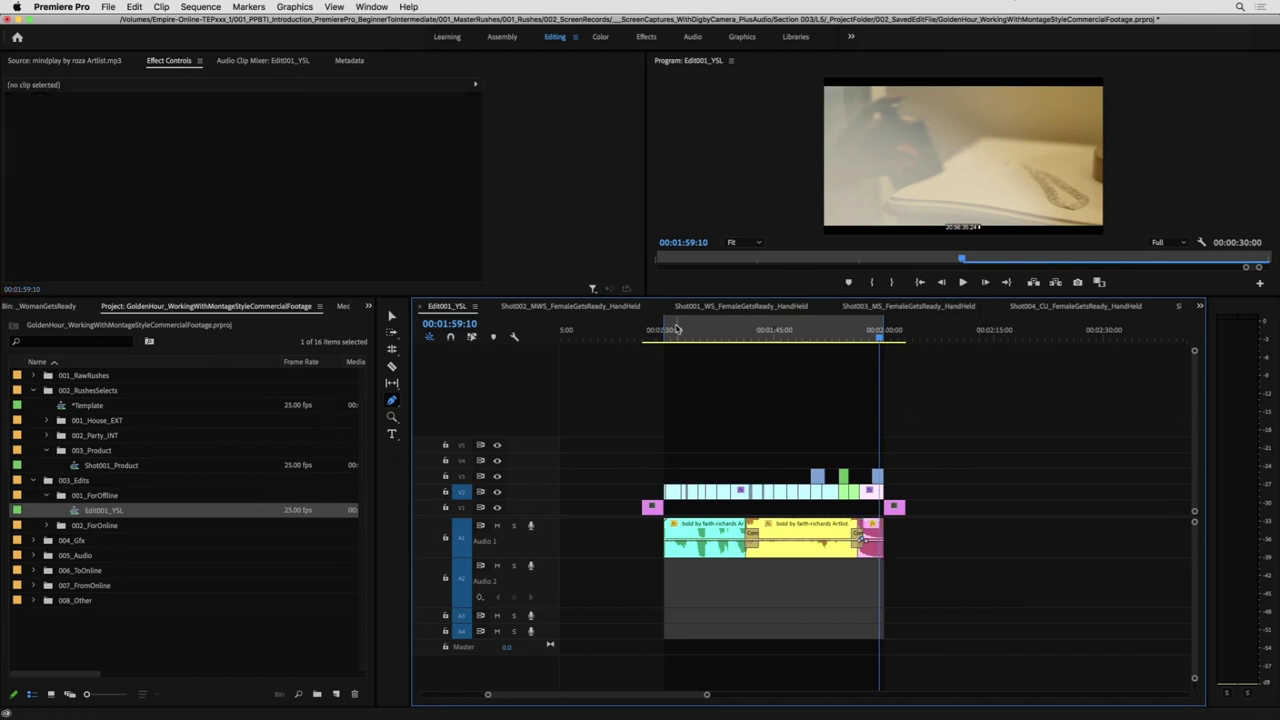
left_click(657, 334)
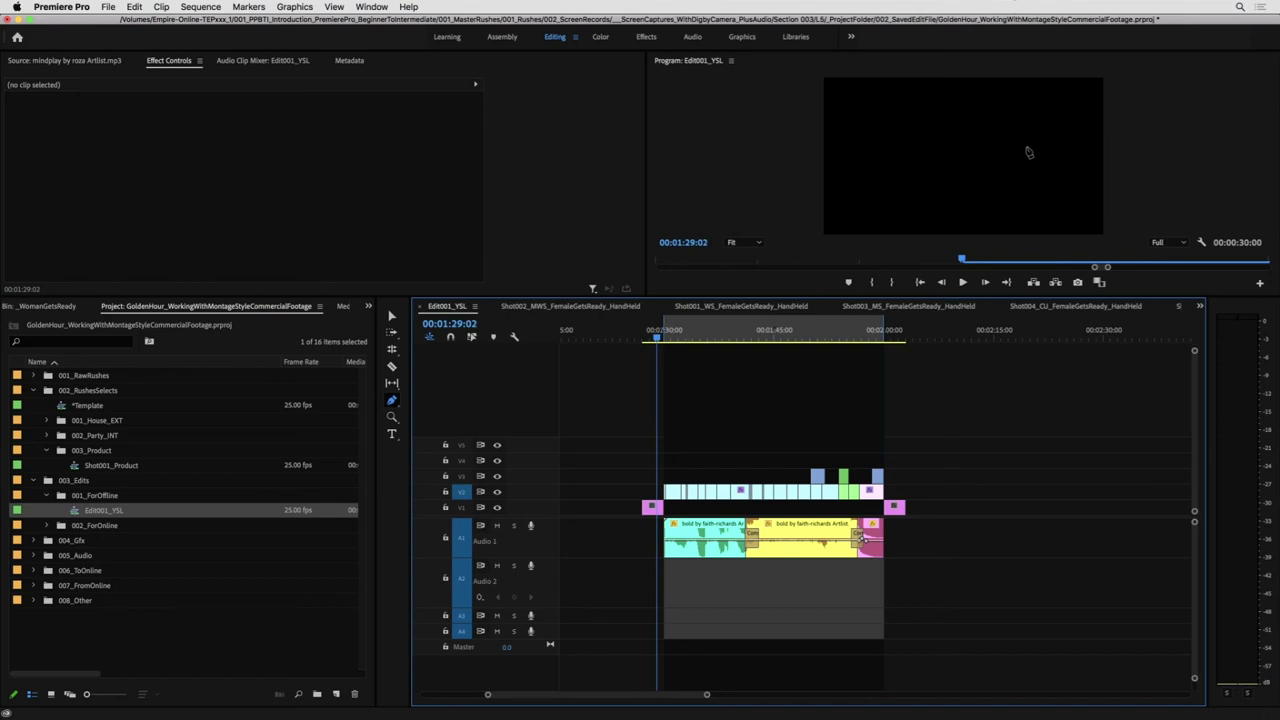
key("ctrl+grave")
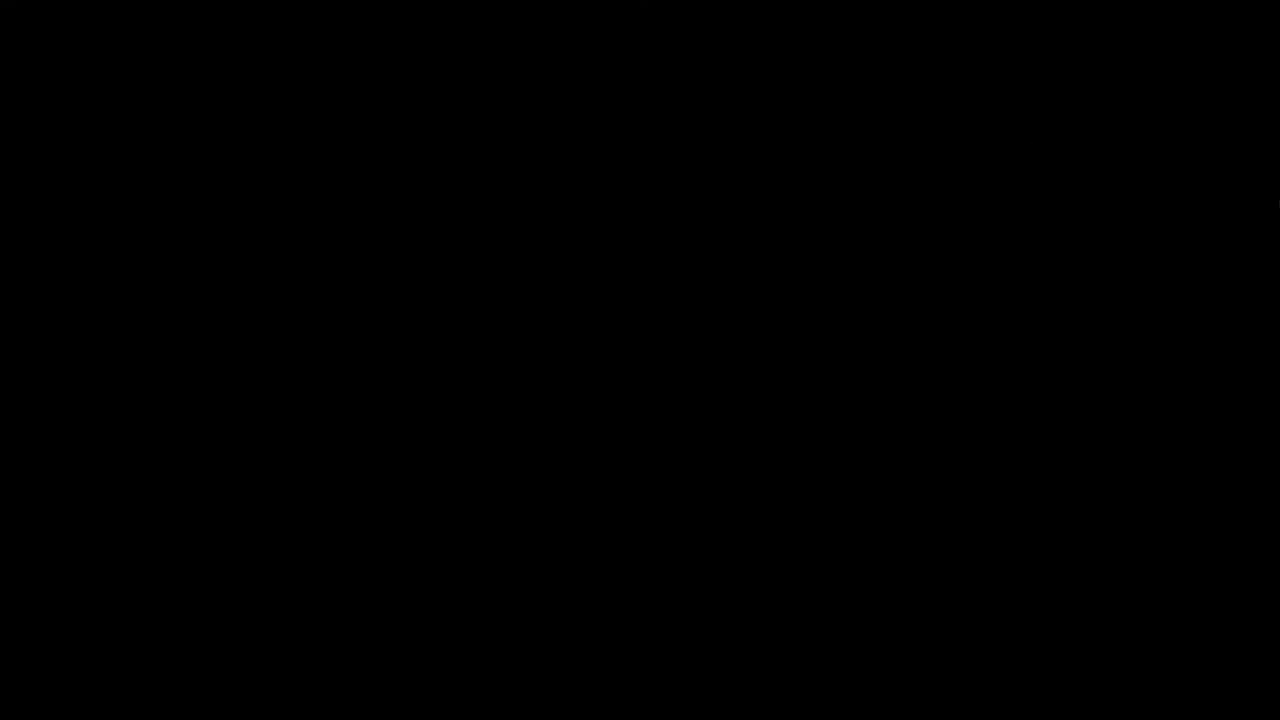
key("space")
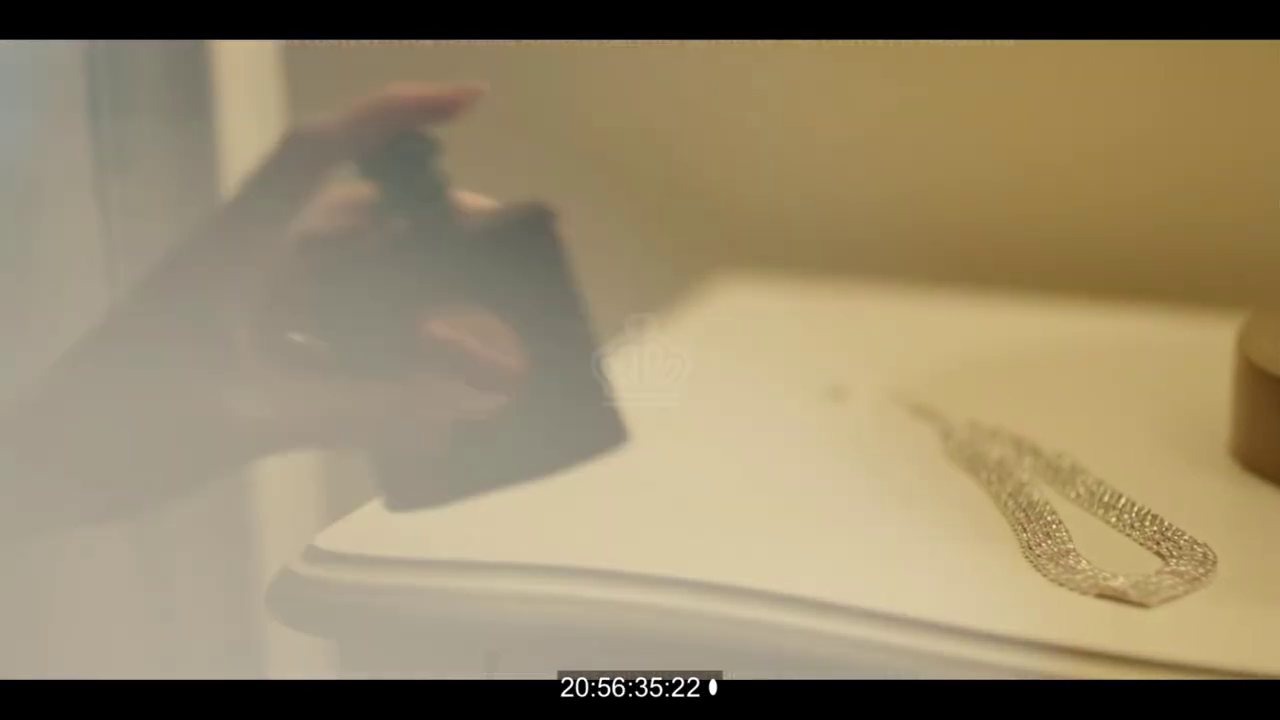
key("Escape")
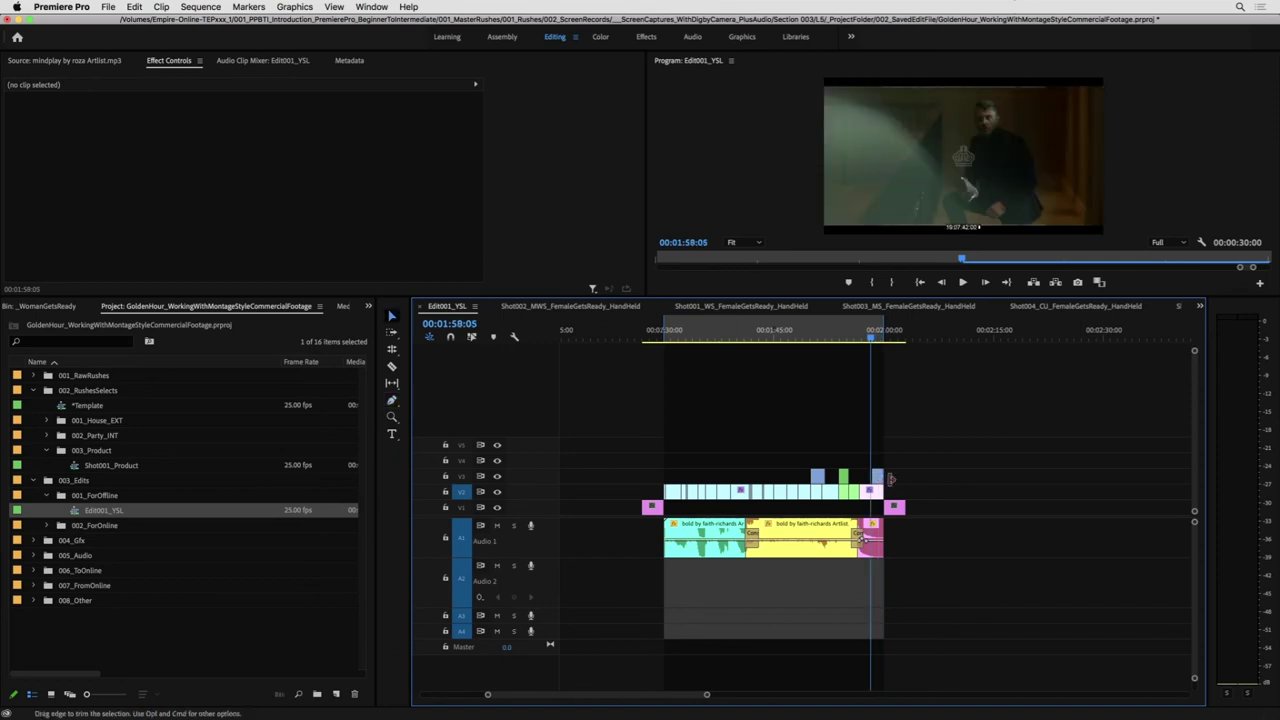
- Remove only the Timecode effect from all picture clips on V2 and V3, keeping Motion, Opacity and Time Remapping
left_click_drag(990, 454, 702, 491)
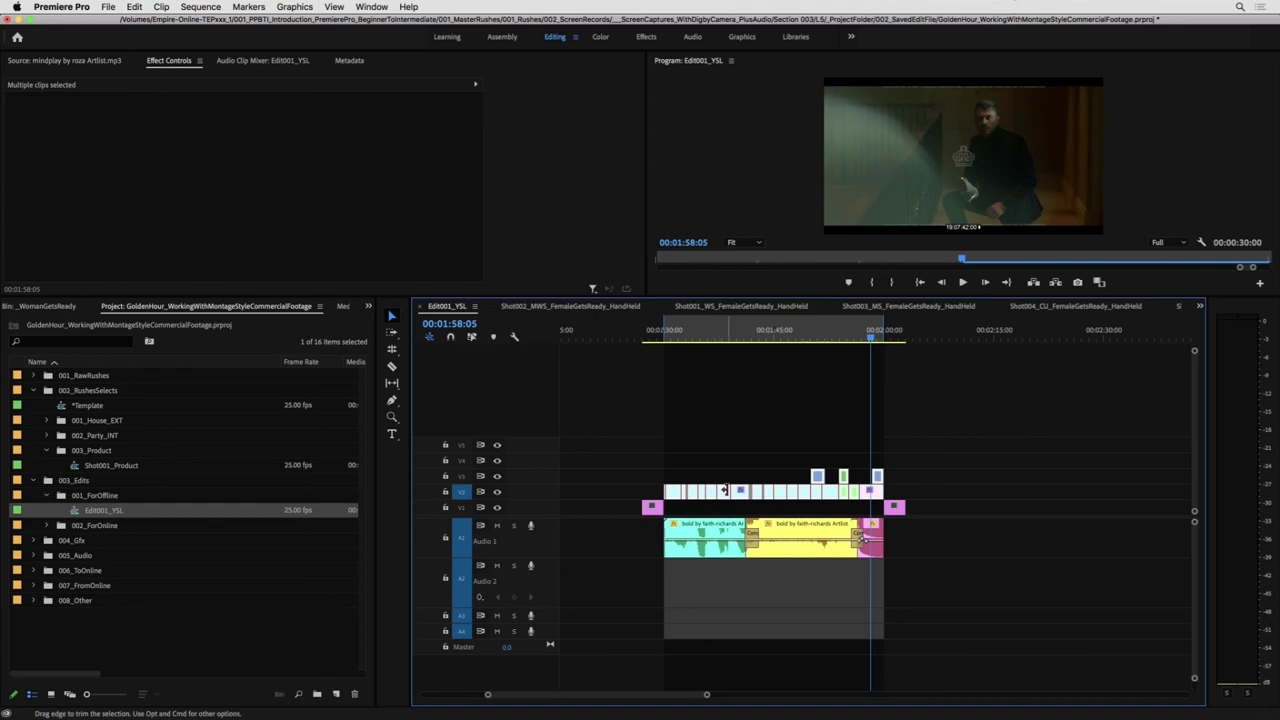
right_click(722, 492)
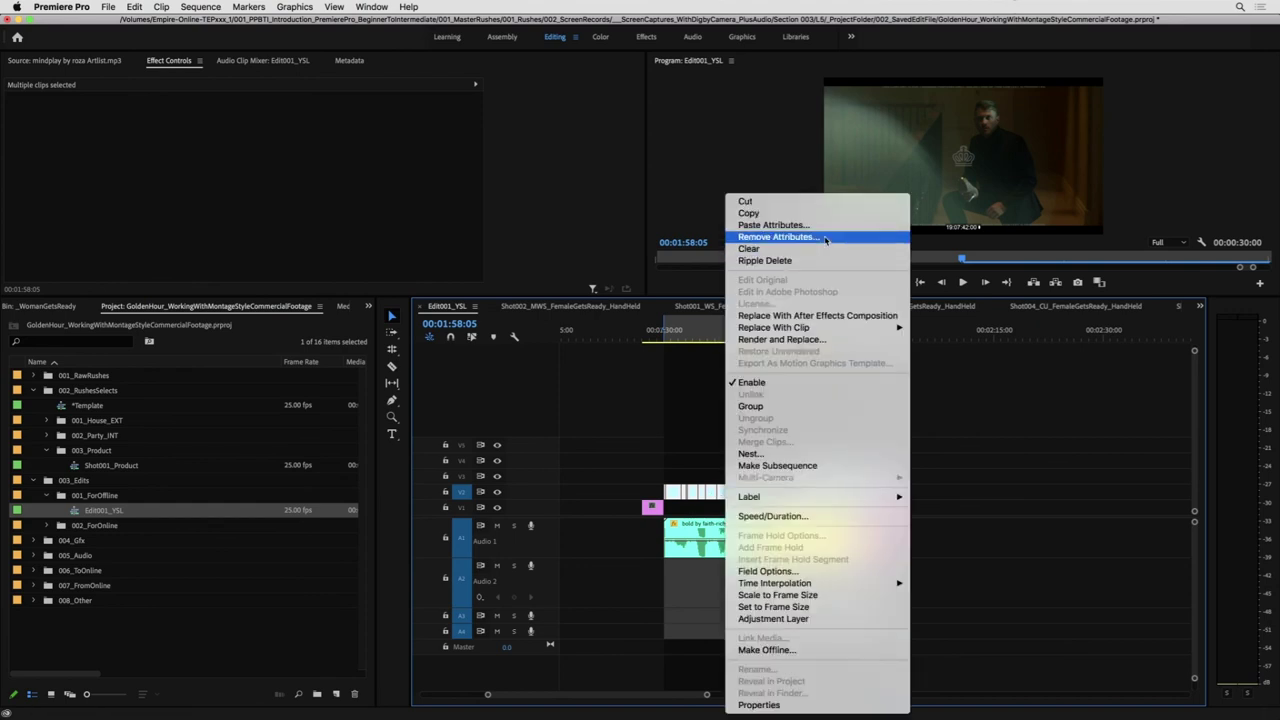
left_click(825, 238)
left_click(543, 256)
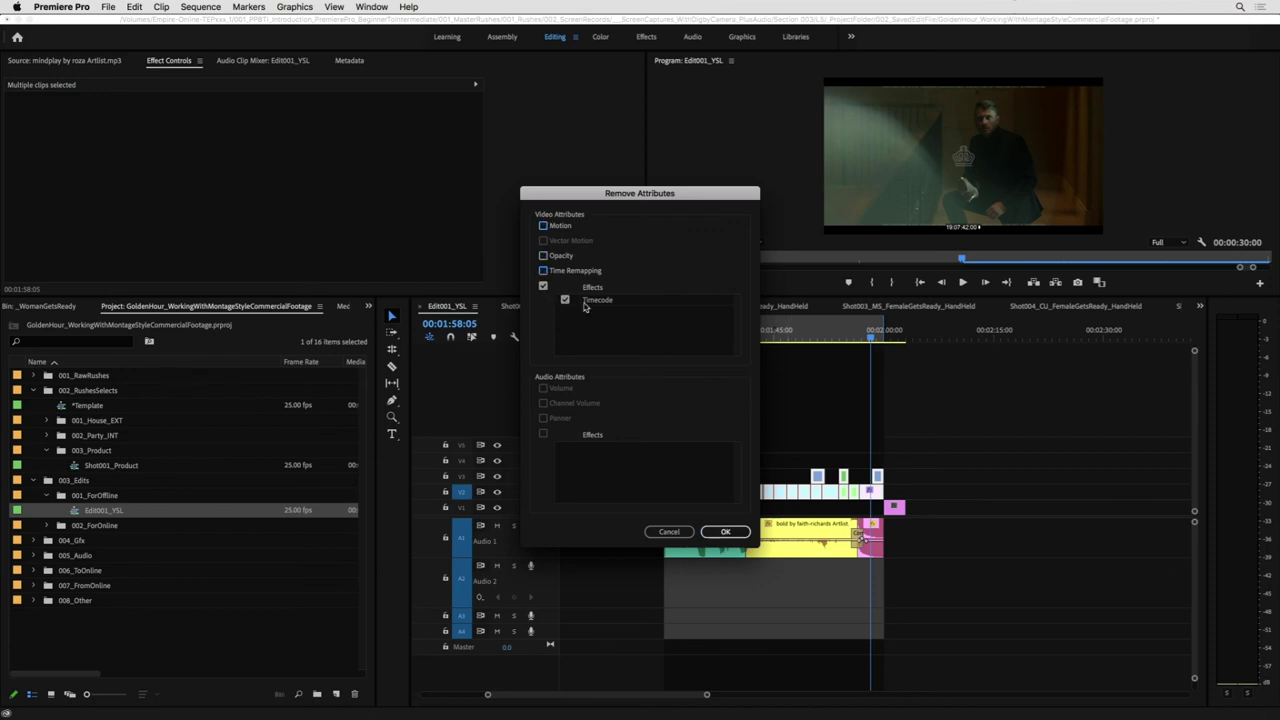
left_click(725, 531)
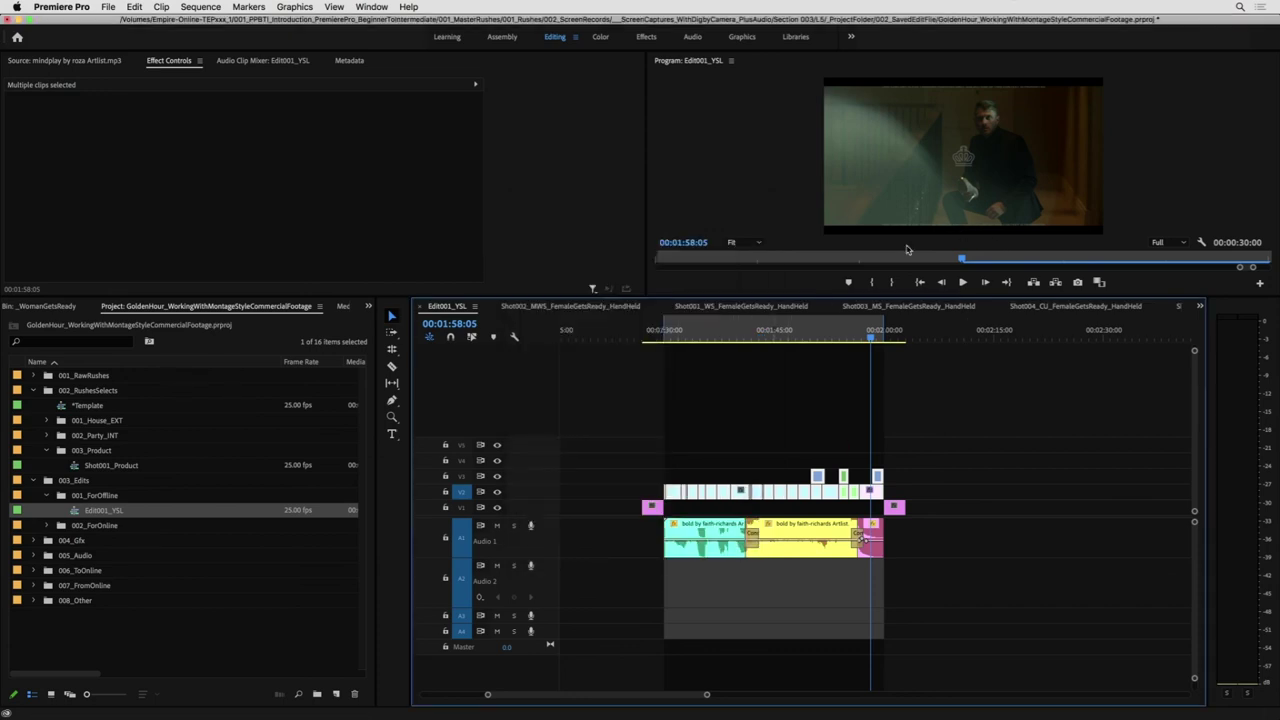
left_click(898, 406)
- Step forward to the closing product shot at 01:58:19 and check that clip's effect settings
key("Right")
key("Right")
key("Right")
key("Right")
key("Right")
key("Right")
key("Right")
key("Right")
key("Right")
key("Right")
key("Right")
key("Right")
key("Right")
key("Right")
left_click_drag(933, 443, 871, 482)
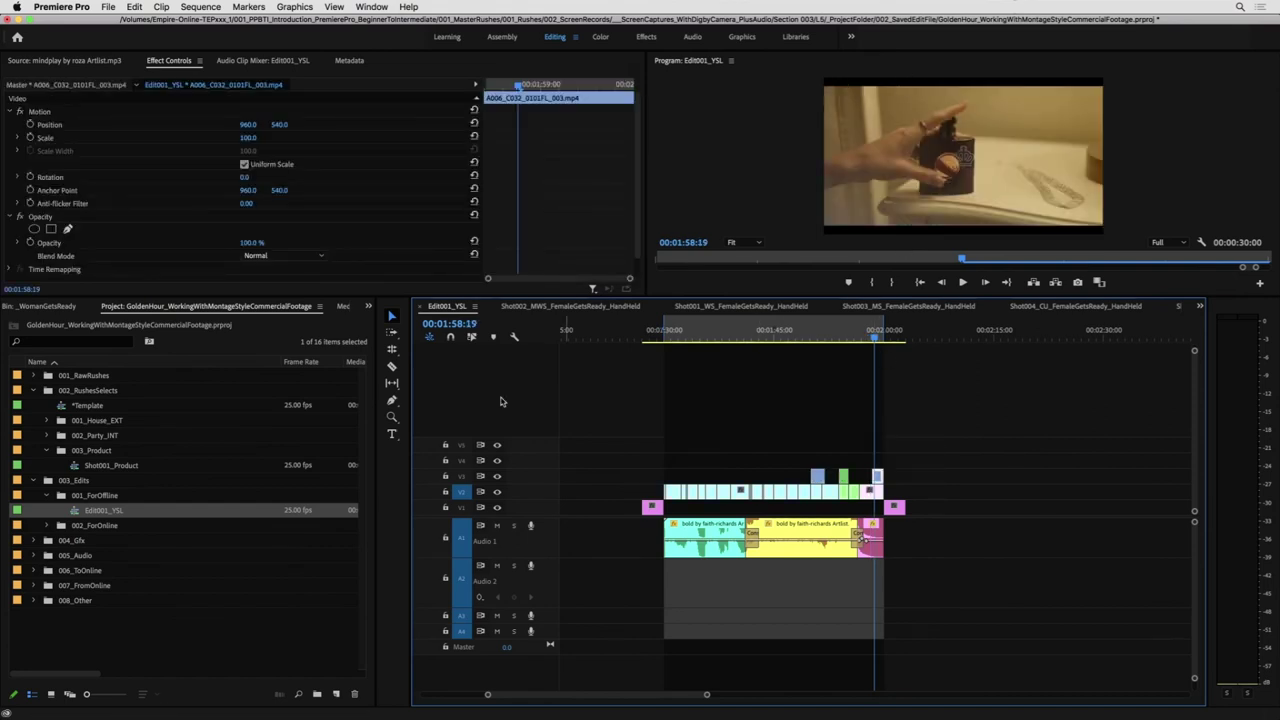
left_click(424, 427)
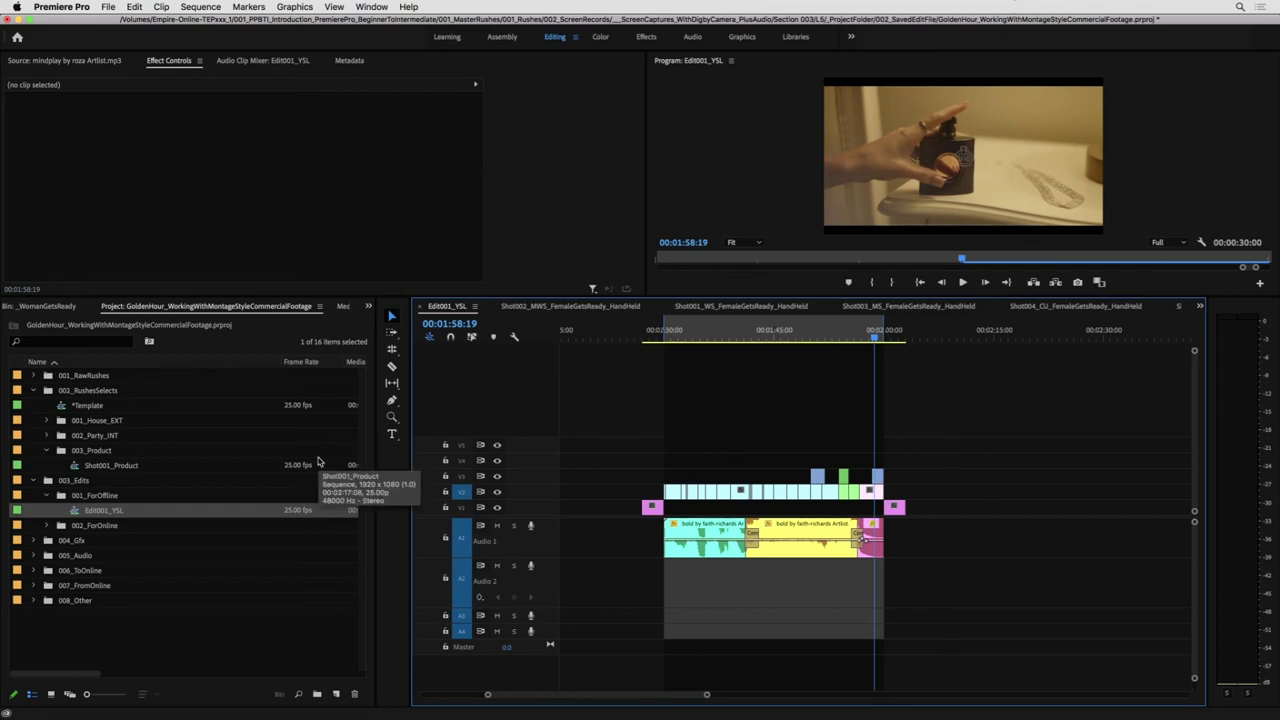
- Place Black Video from 003_TimelinePlaceHolders on V5, spanning the full edit from 01:30:00 to 02:00:00
left_click(35, 541)
left_click(47, 586)
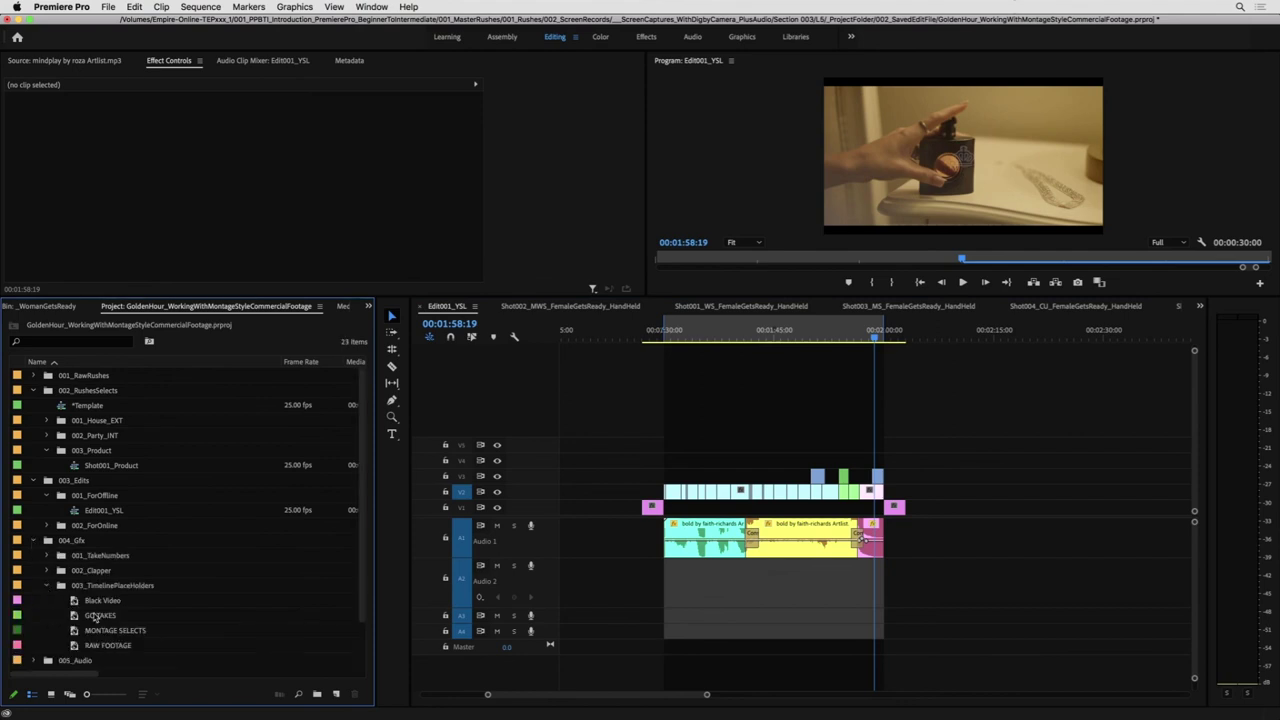
left_click_drag(97, 605, 883, 444)
left_click(683, 445)
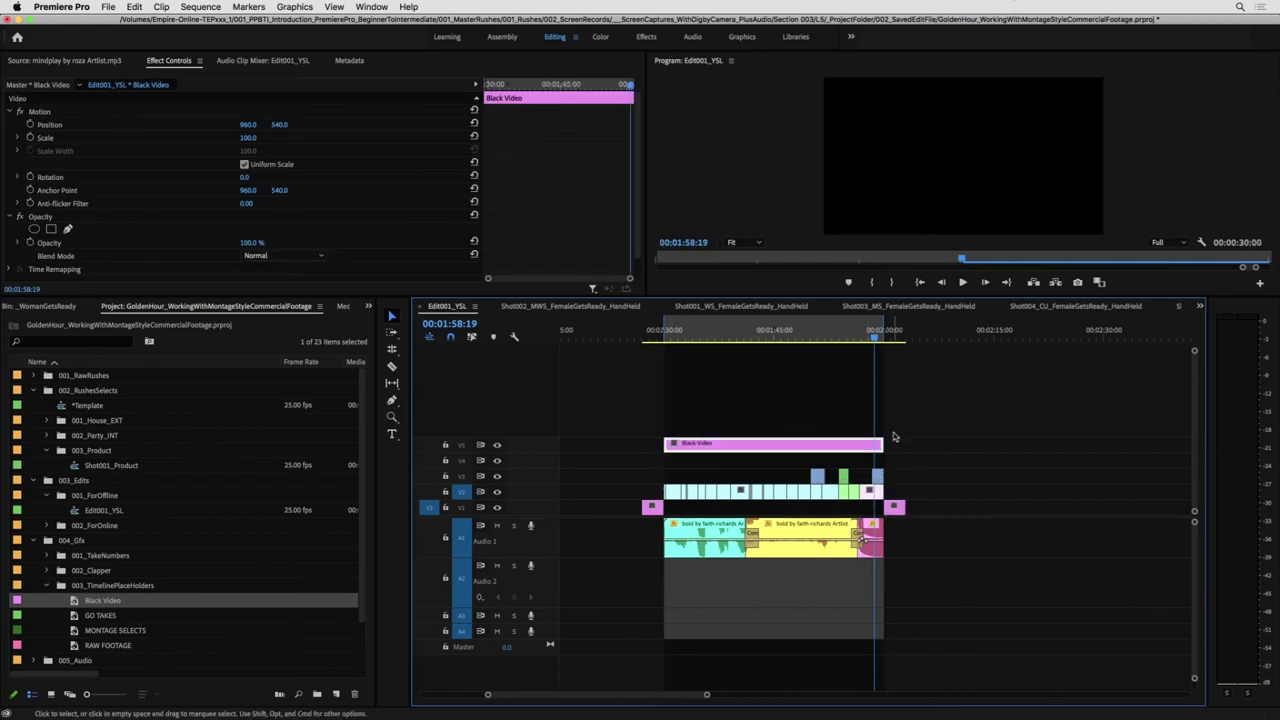
left_click(870, 449)
- Draw a rectangular opacity mask on the V5 Black Video and stretch it sideways past both edges of the frame
left_click(776, 335)
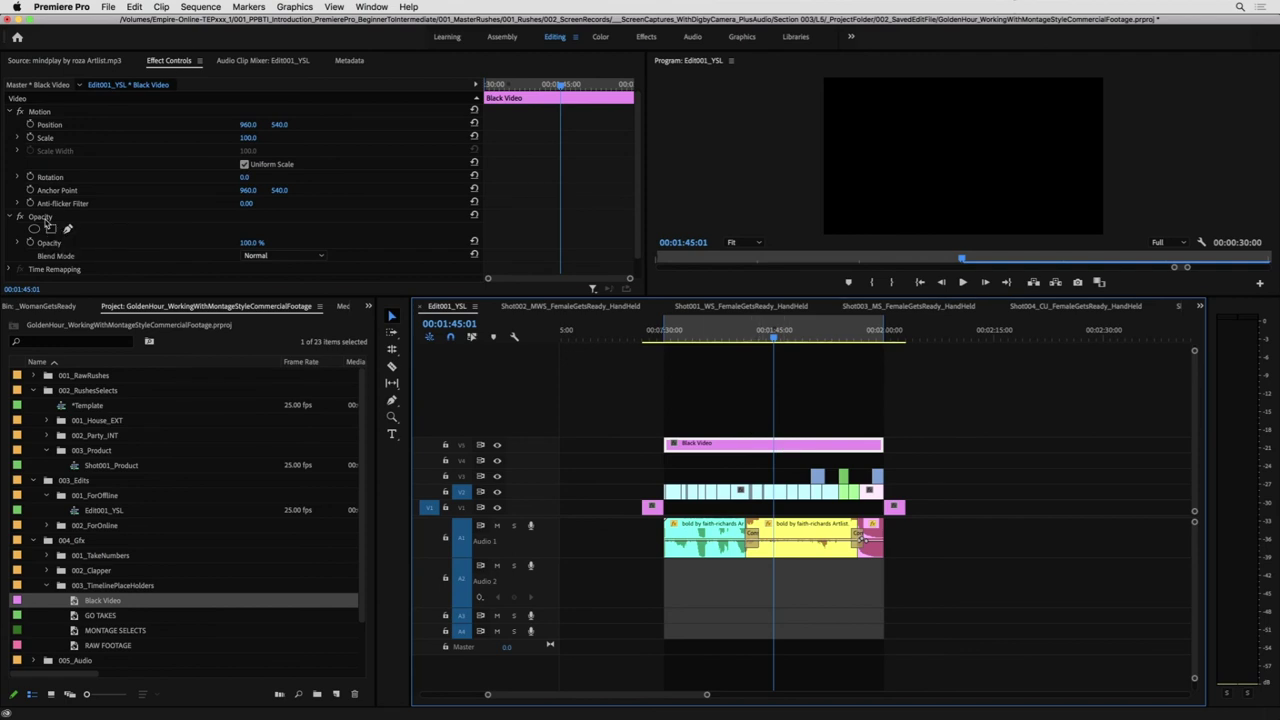
left_click(10, 217)
left_click(10, 217)
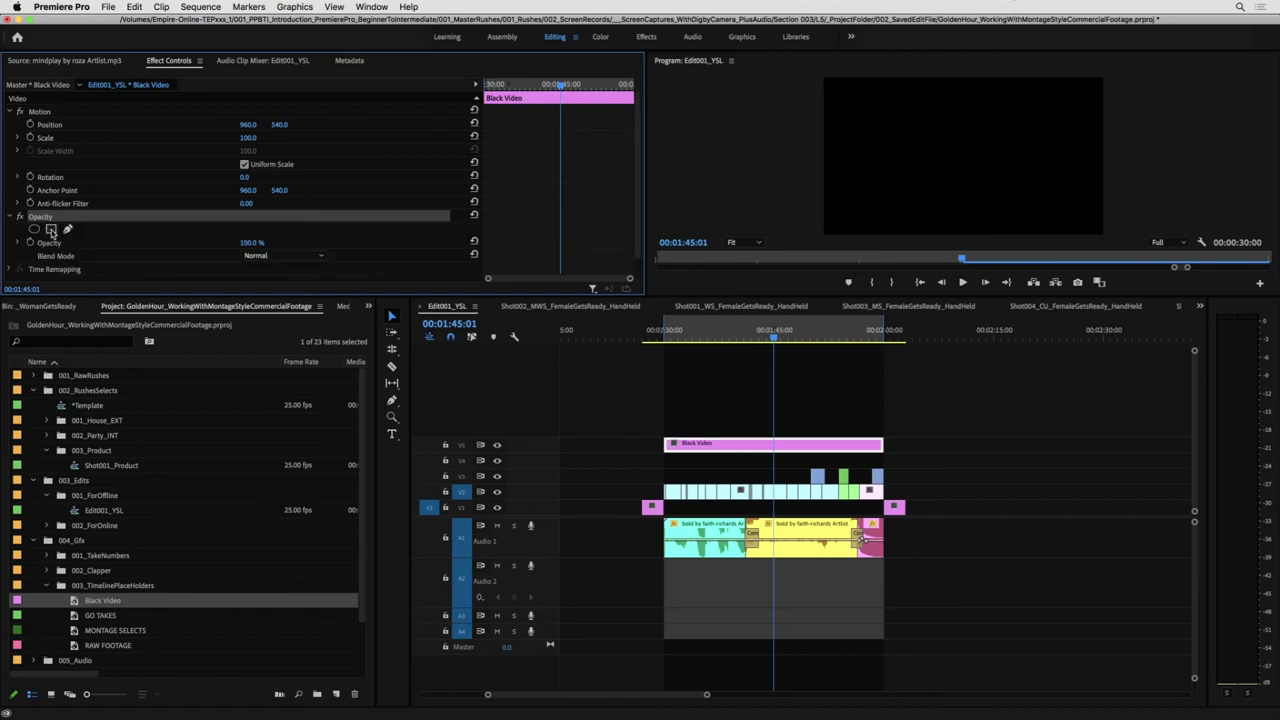
left_click(51, 230)
left_click(933, 143)
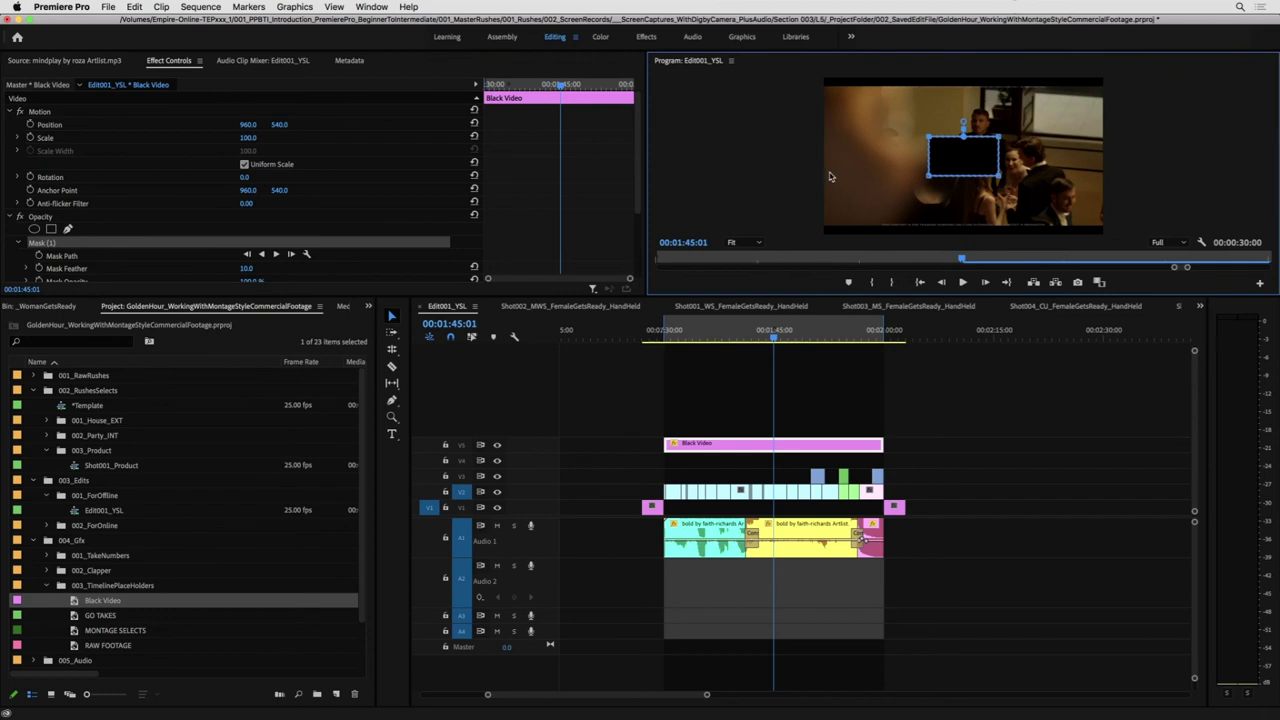
left_click_drag(931, 177, 822, 176)
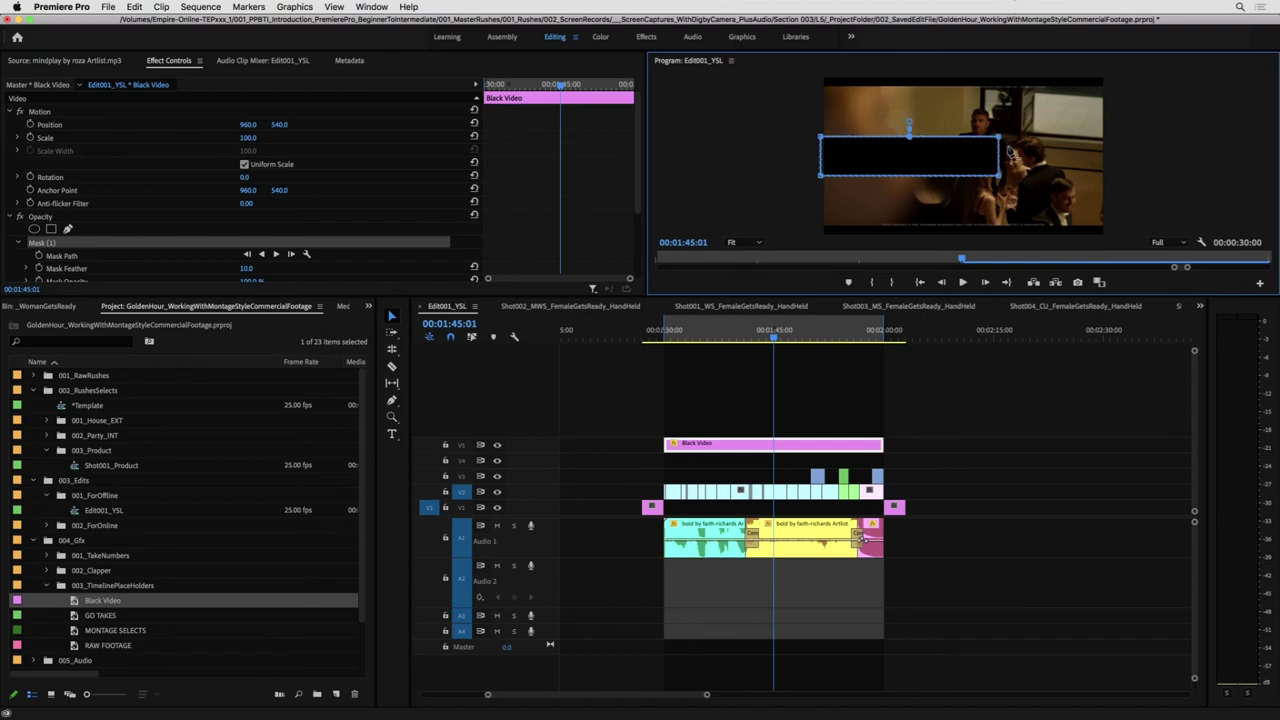
left_click_drag(999, 177, 1117, 181)
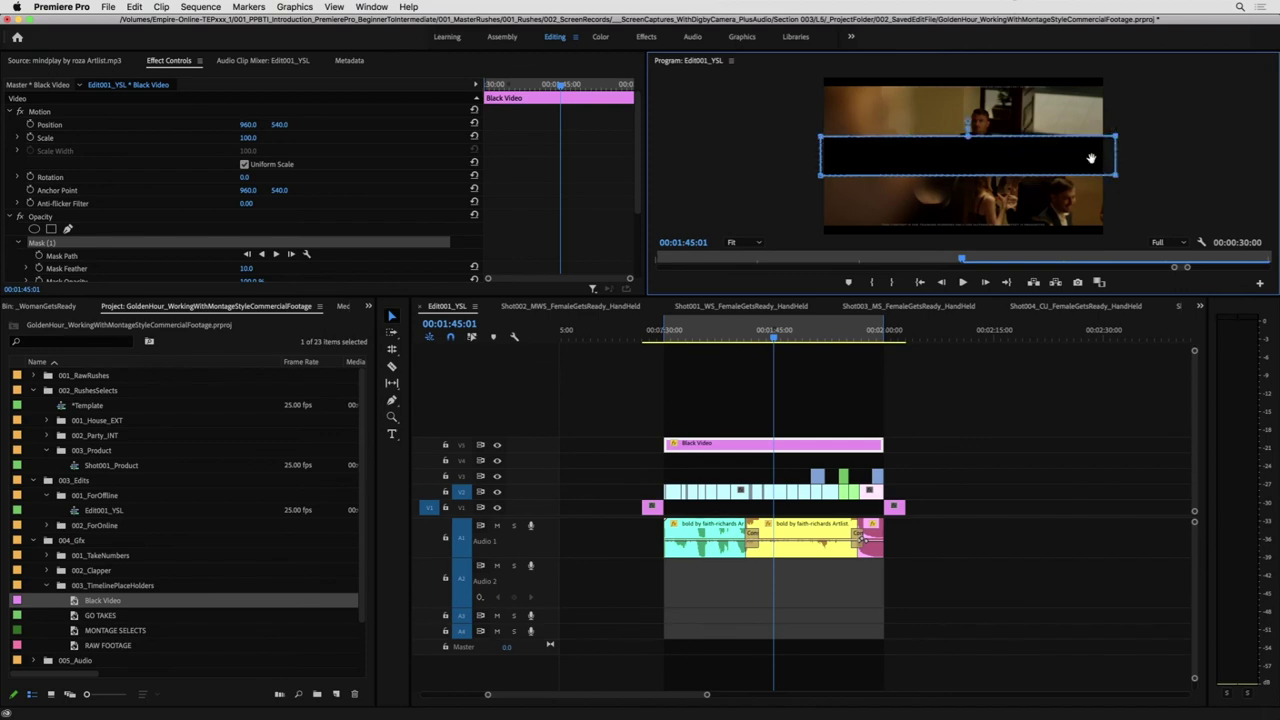
- Show the safe margins and extend the mask's upper and lower edges to near the top and bottom of the picture
left_click_drag(1116, 138, 1118, 101)
right_click(1108, 146)
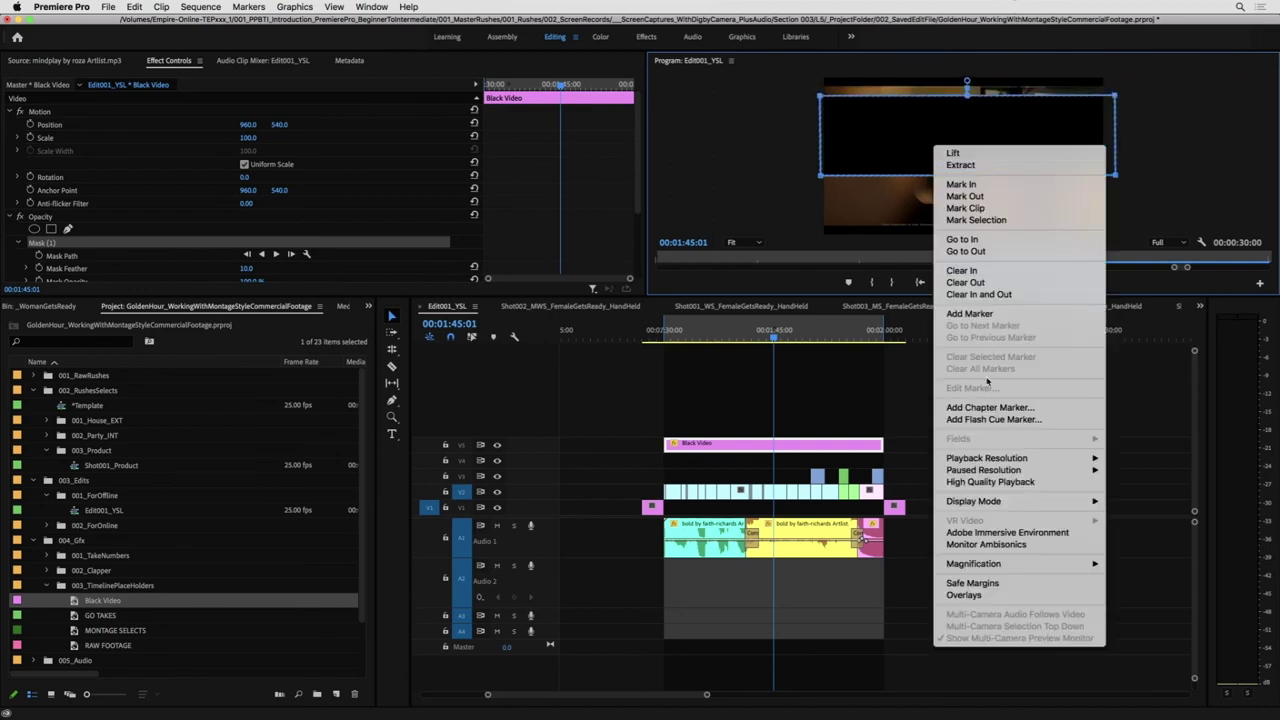
left_click(1047, 585)
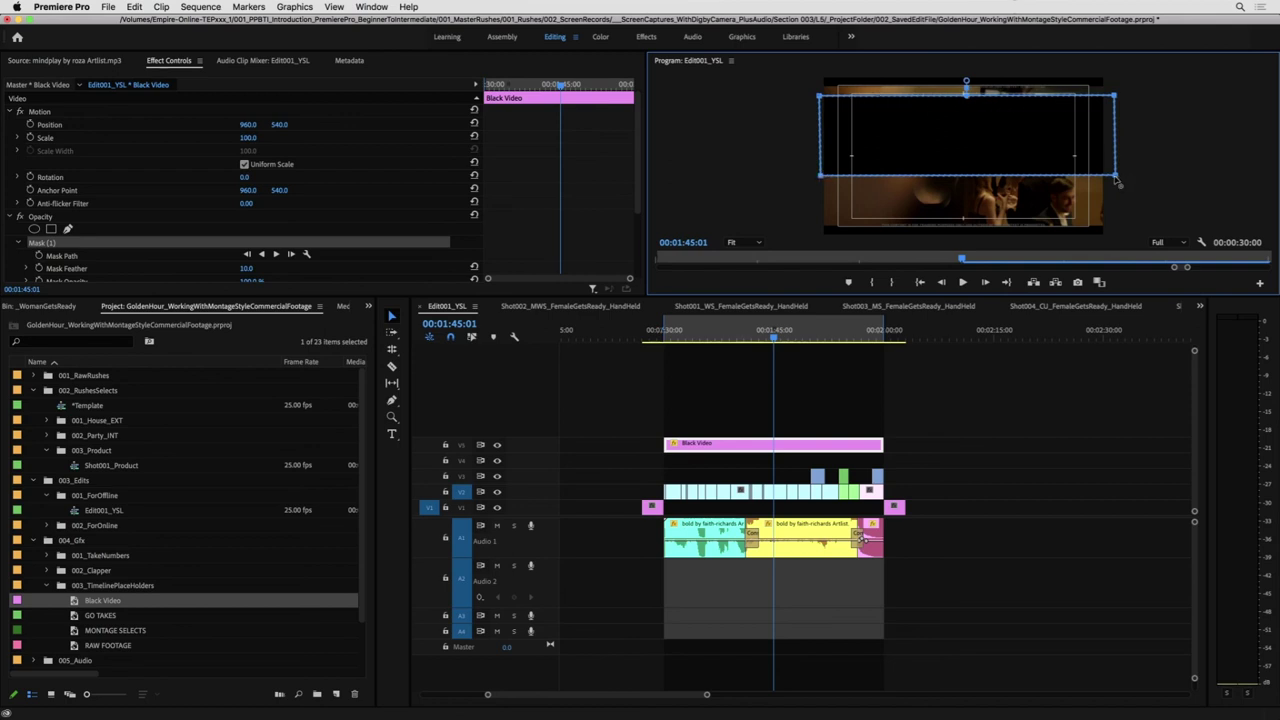
left_click_drag(1117, 178, 1108, 217)
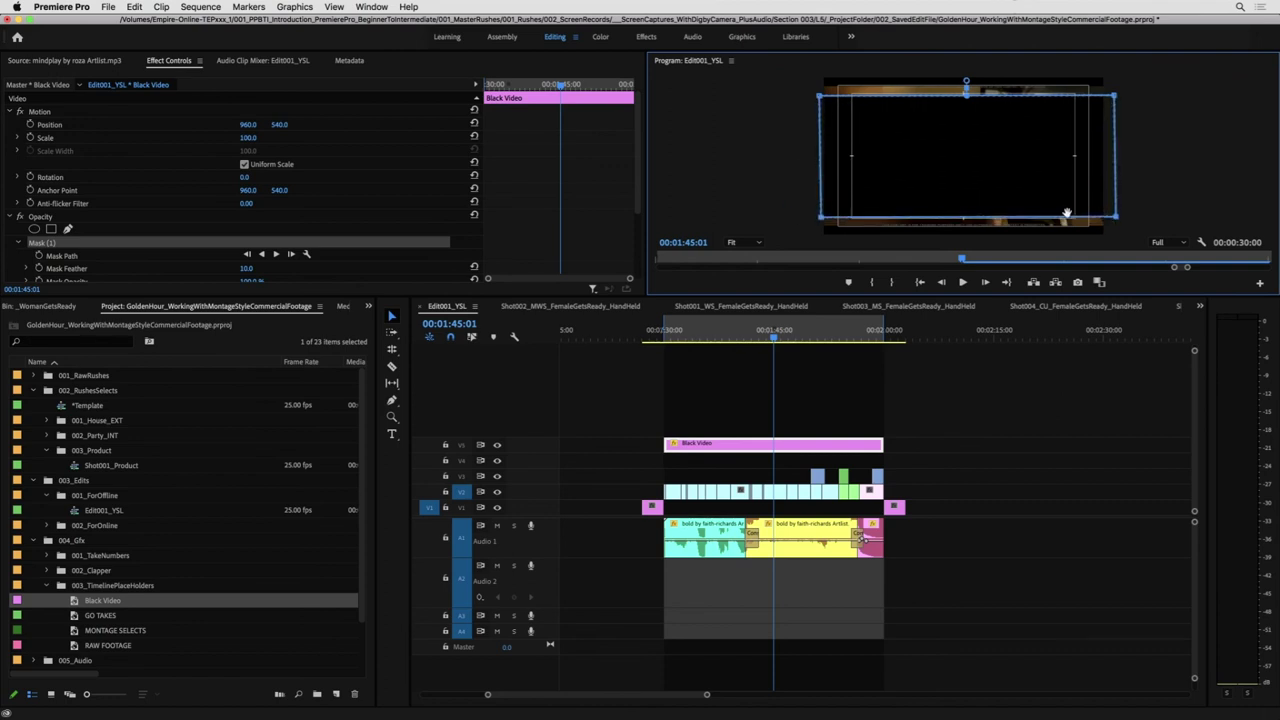
key("Right")
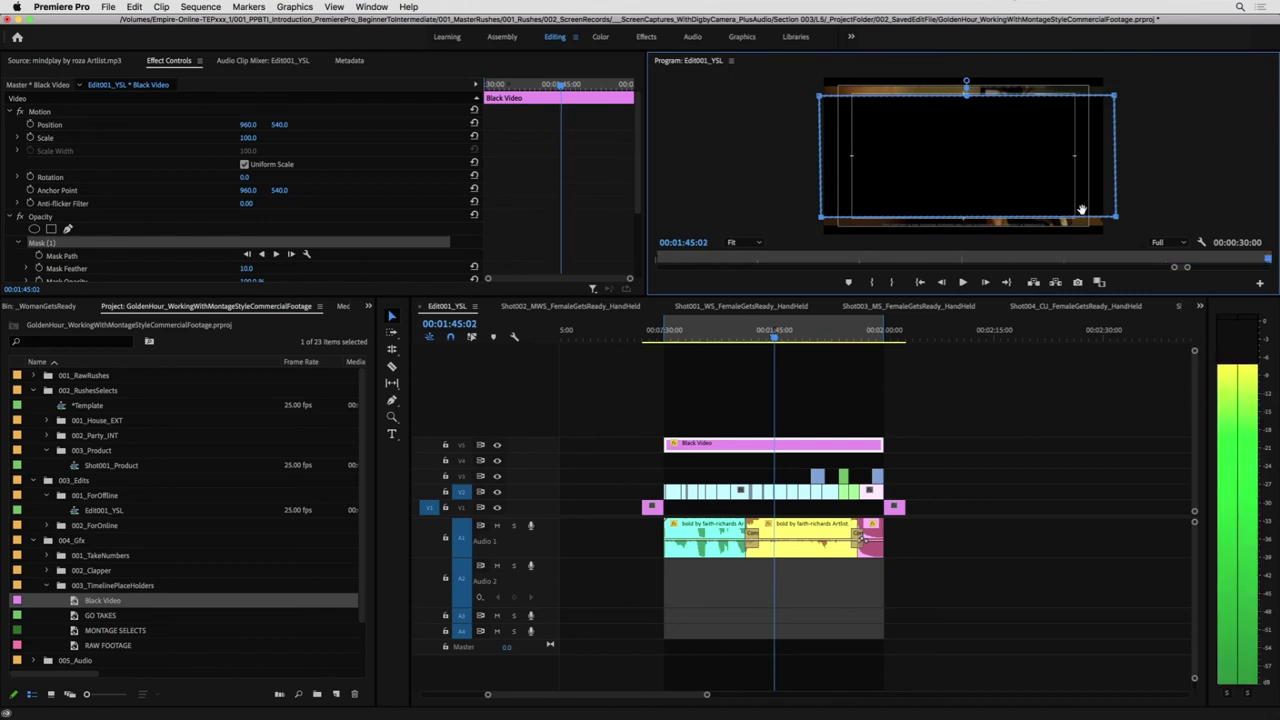
- Invert the Black Video mask to form letterbox bars, set its feather to 0, and toggle the clip to compare
scroll(187, 242, "down", 2)
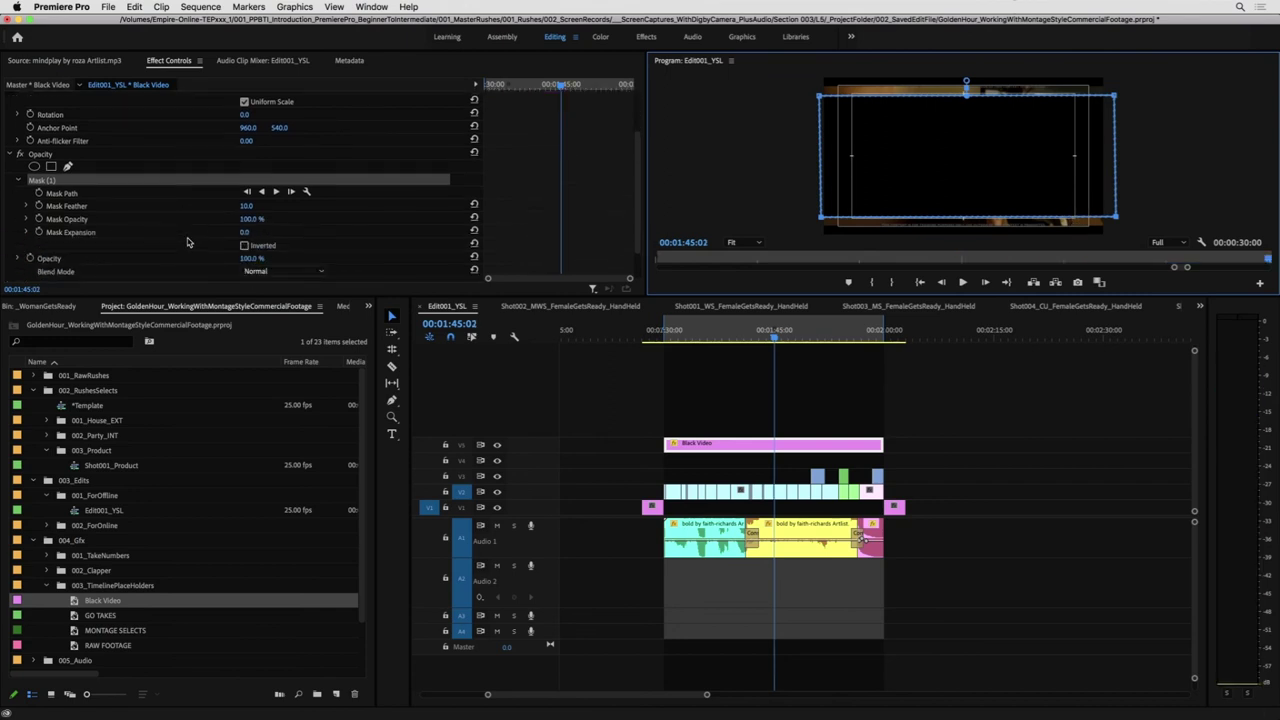
left_click(244, 246)
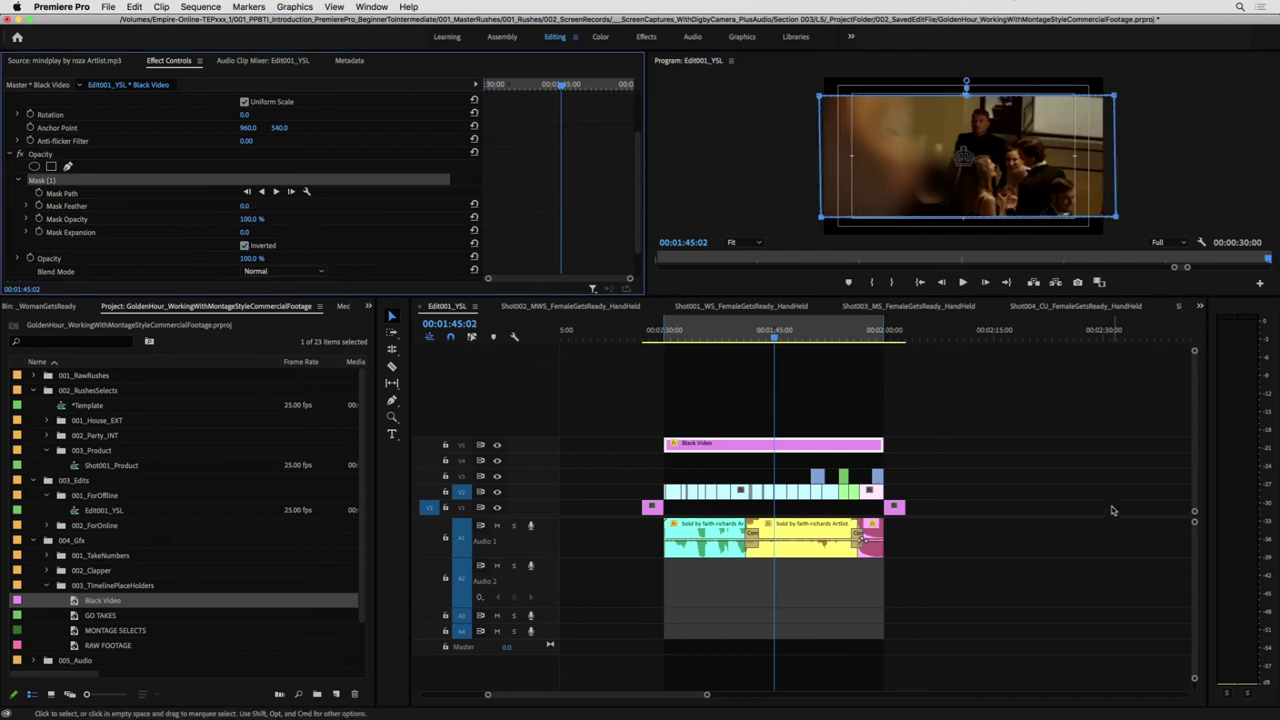
left_click(820, 425)
left_click(802, 445)
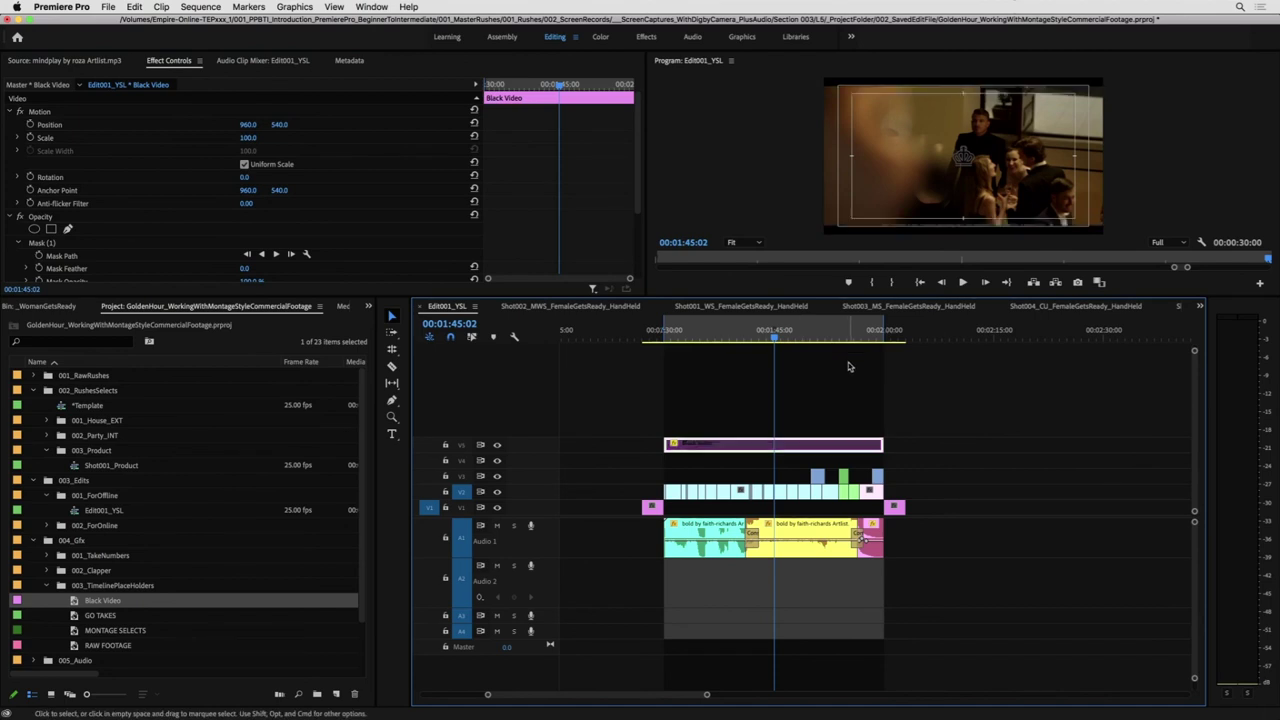
- Return to the start of the edit at 01:30:00 and play the letterboxed commercial full screen
left_click_drag(650, 340, 663, 340)
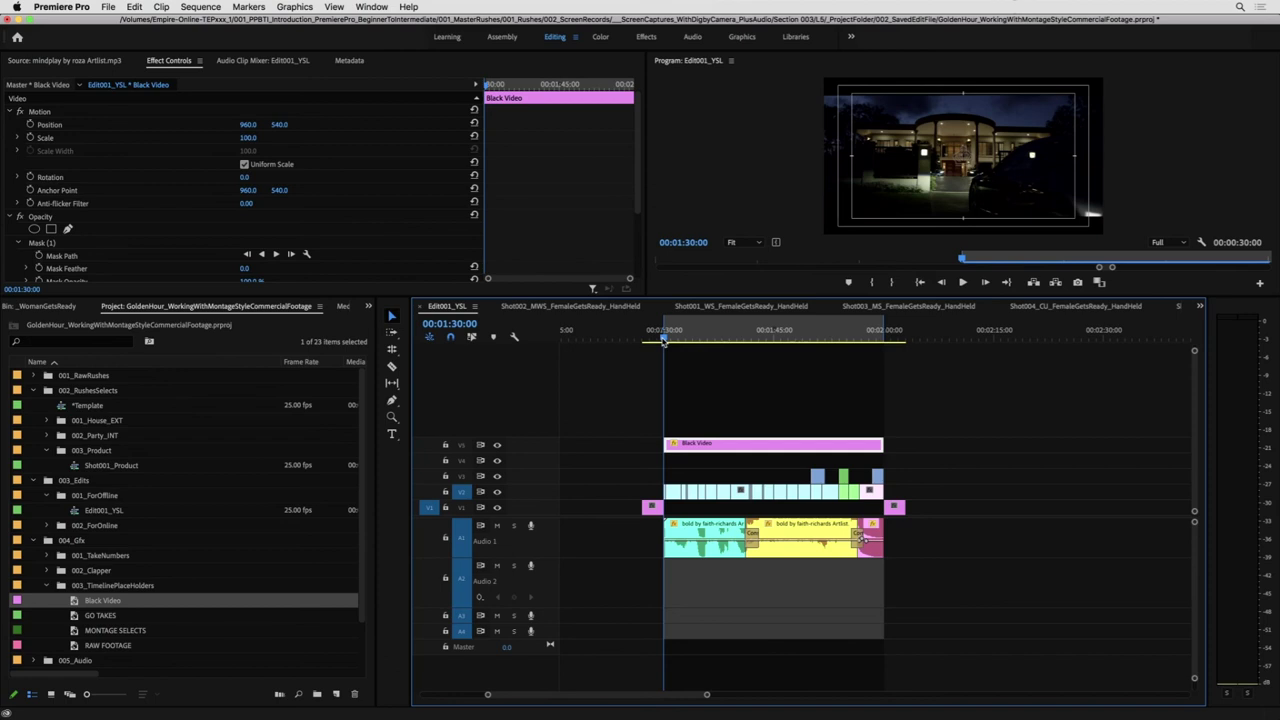
key("Left")
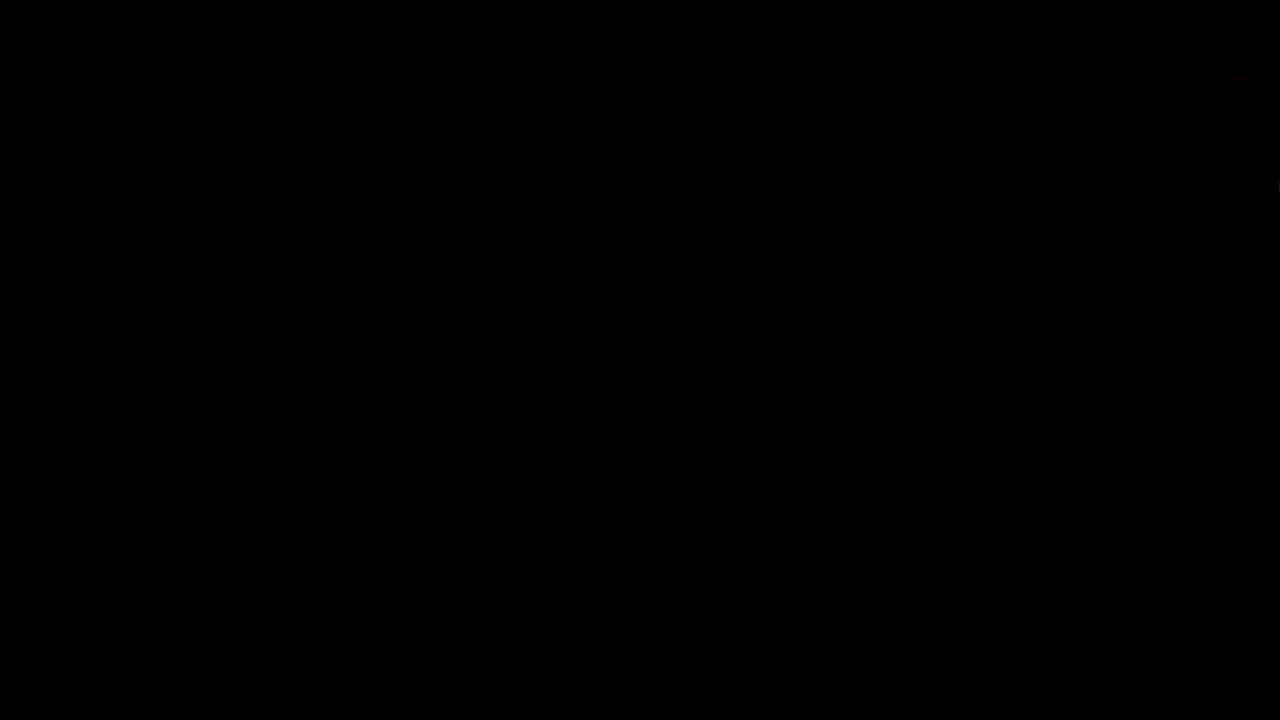
key("ctrl+grave")
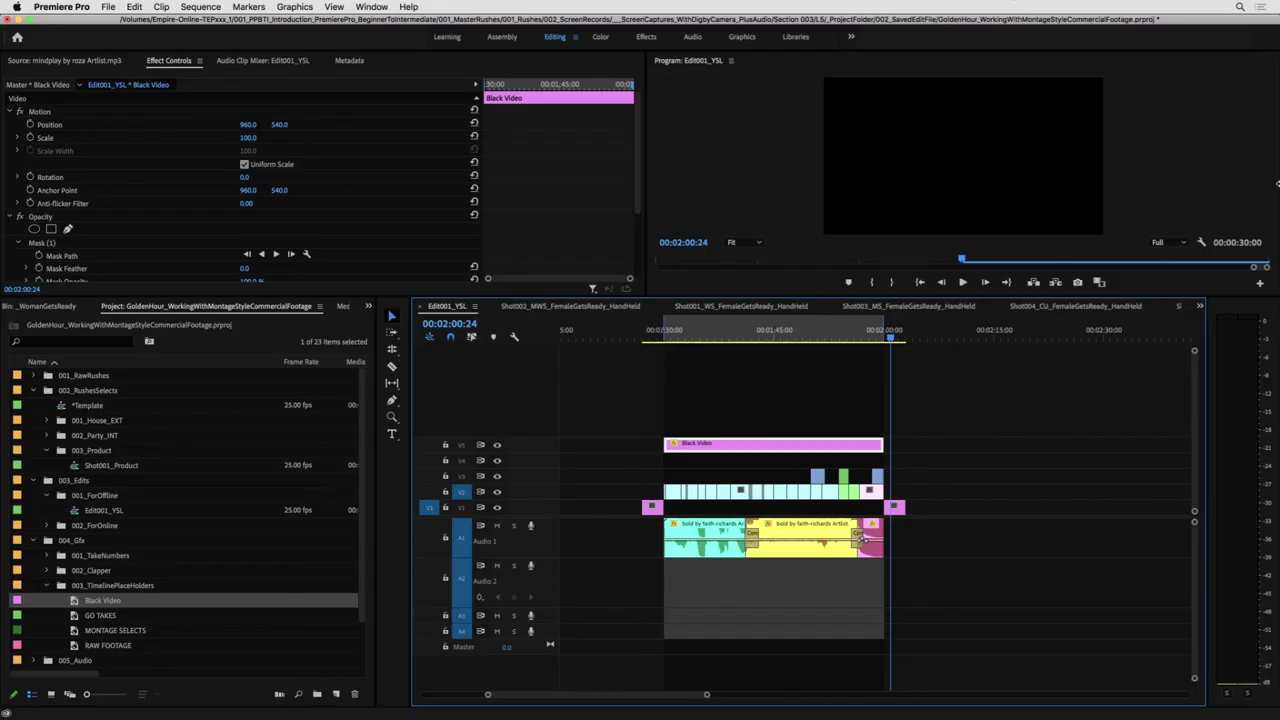